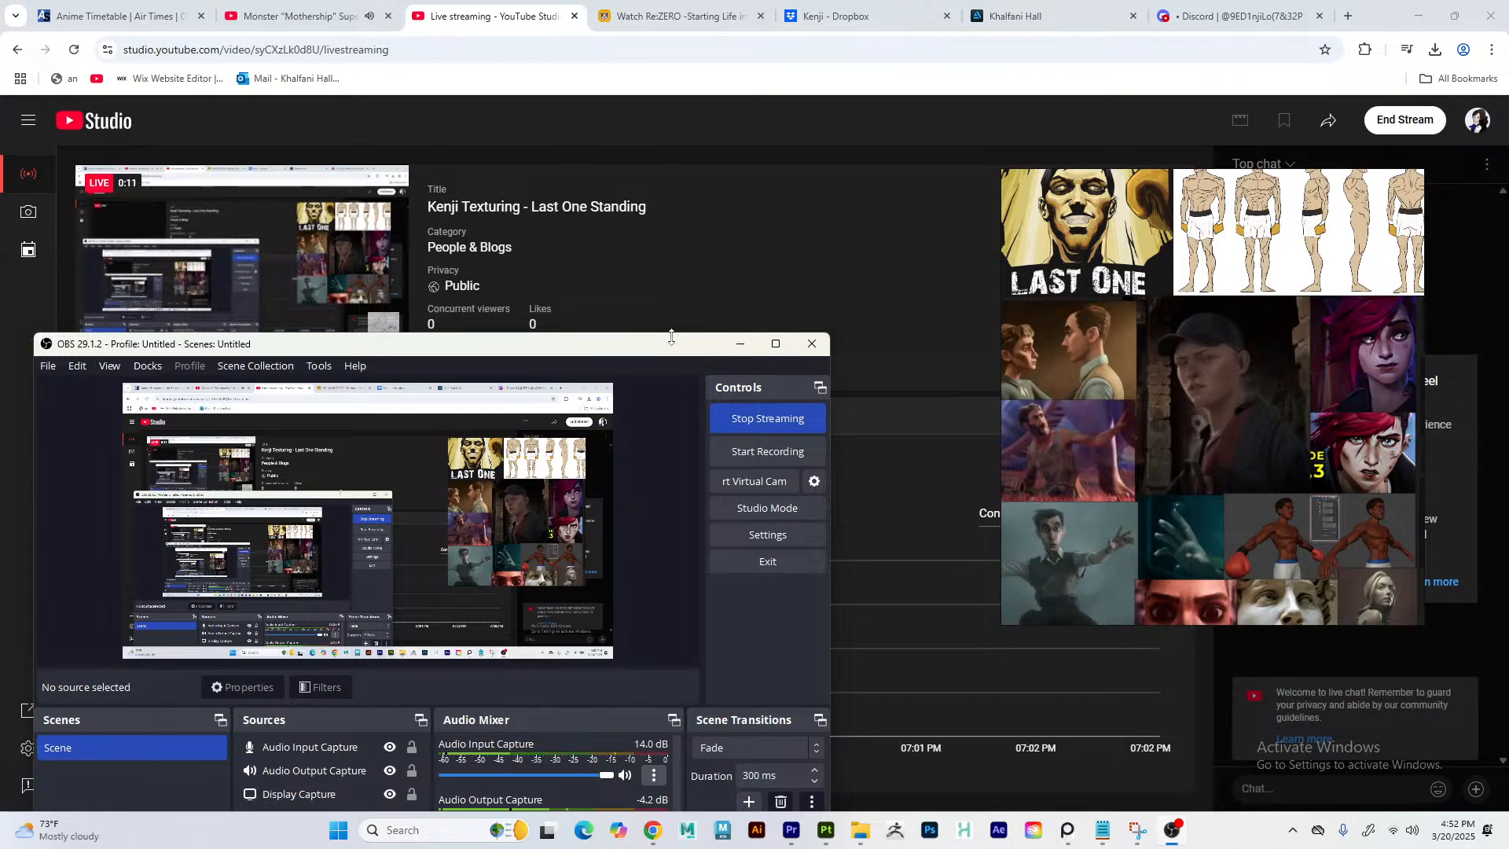
- Open the artist's ArtStation portfolio in a separate maximized browser window and display the Kenji boxer project
click(1346, 18)
drag(1193, 26, 1065, 92)
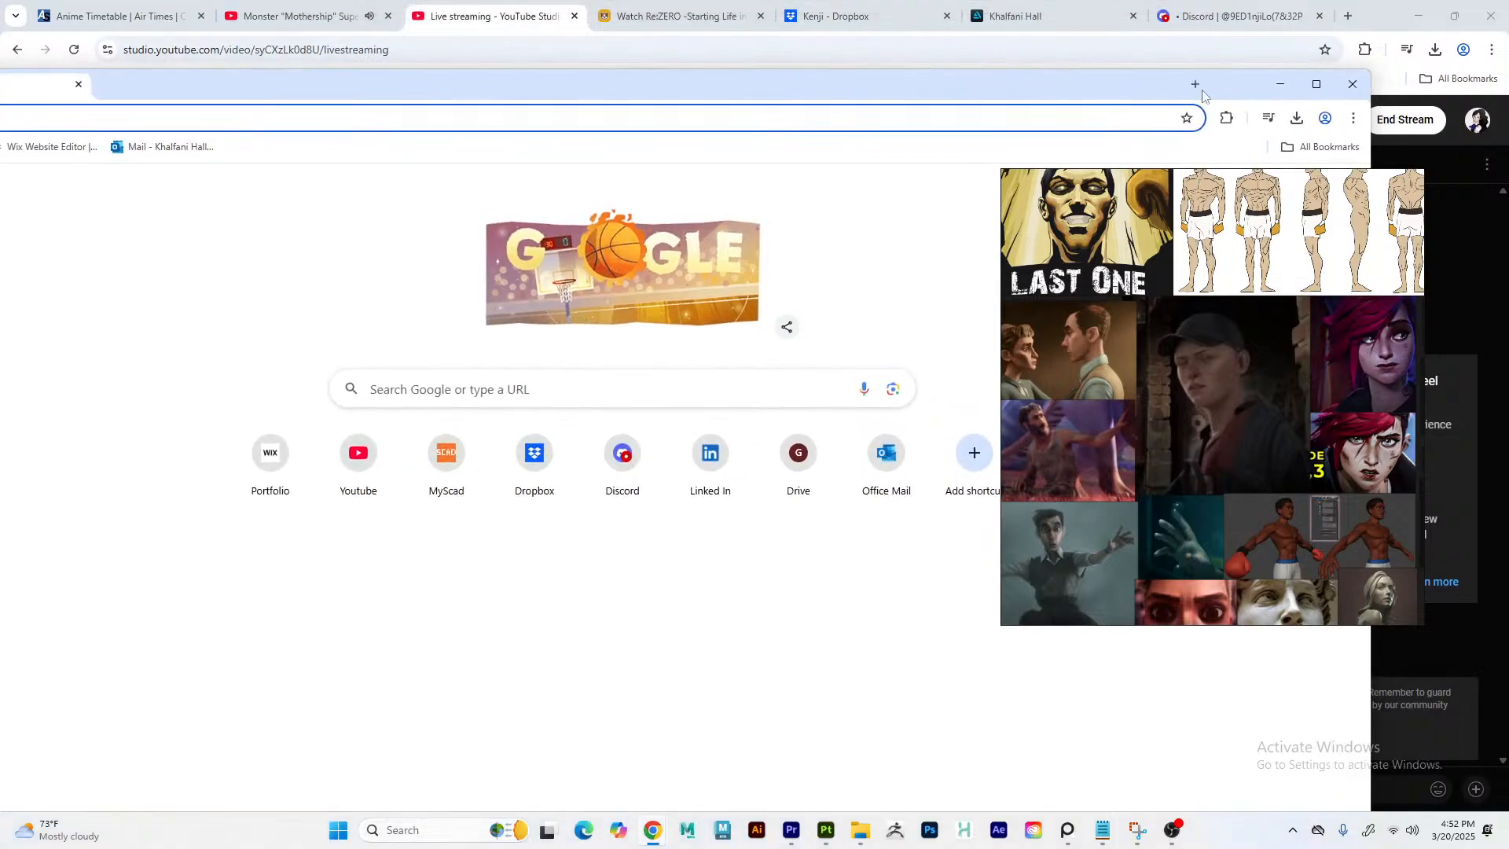
click(1320, 84)
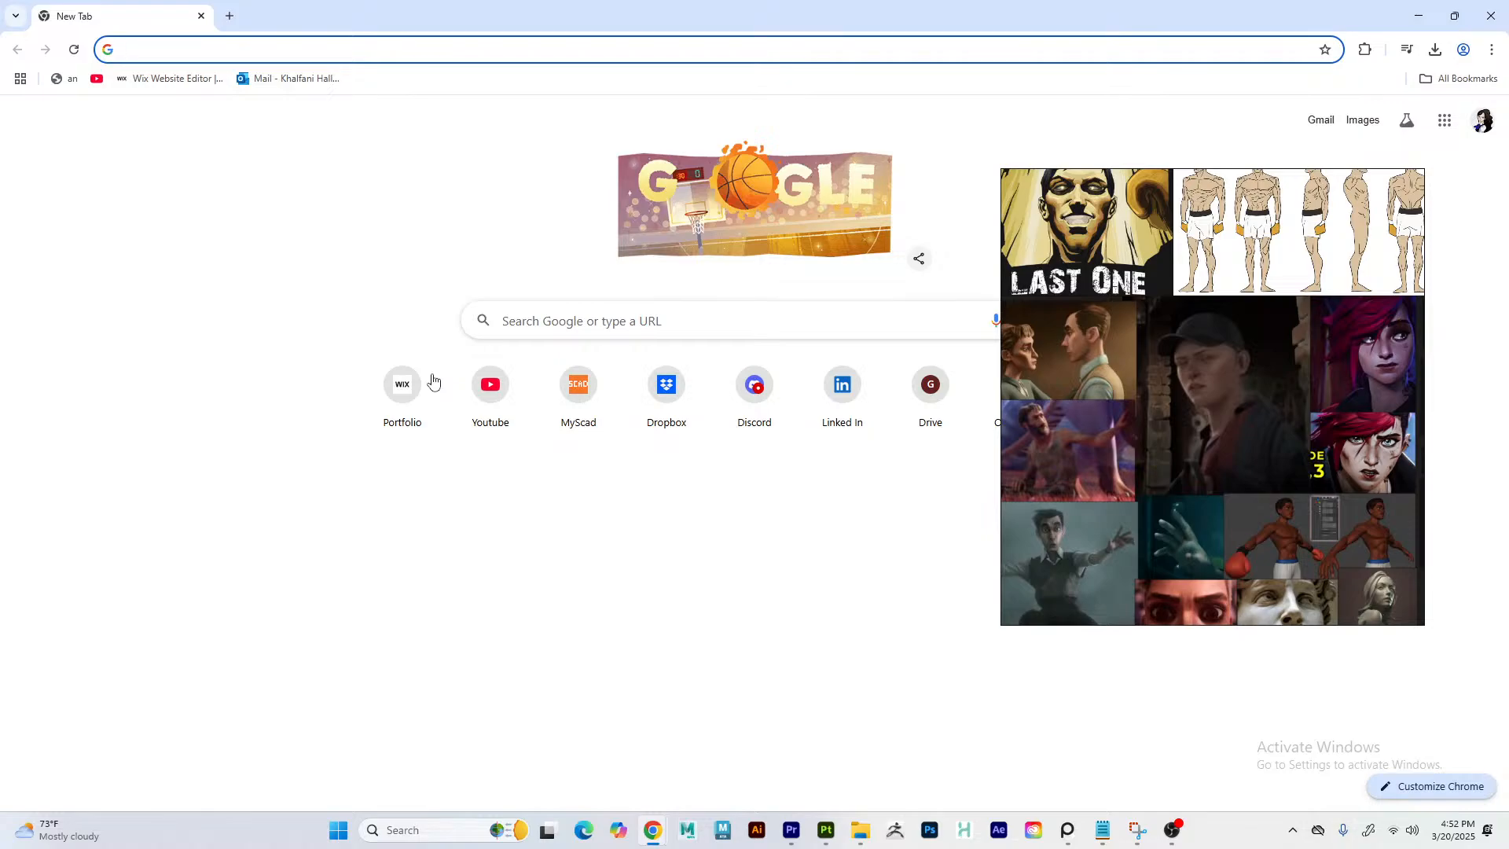
text(kh)
key(Return)
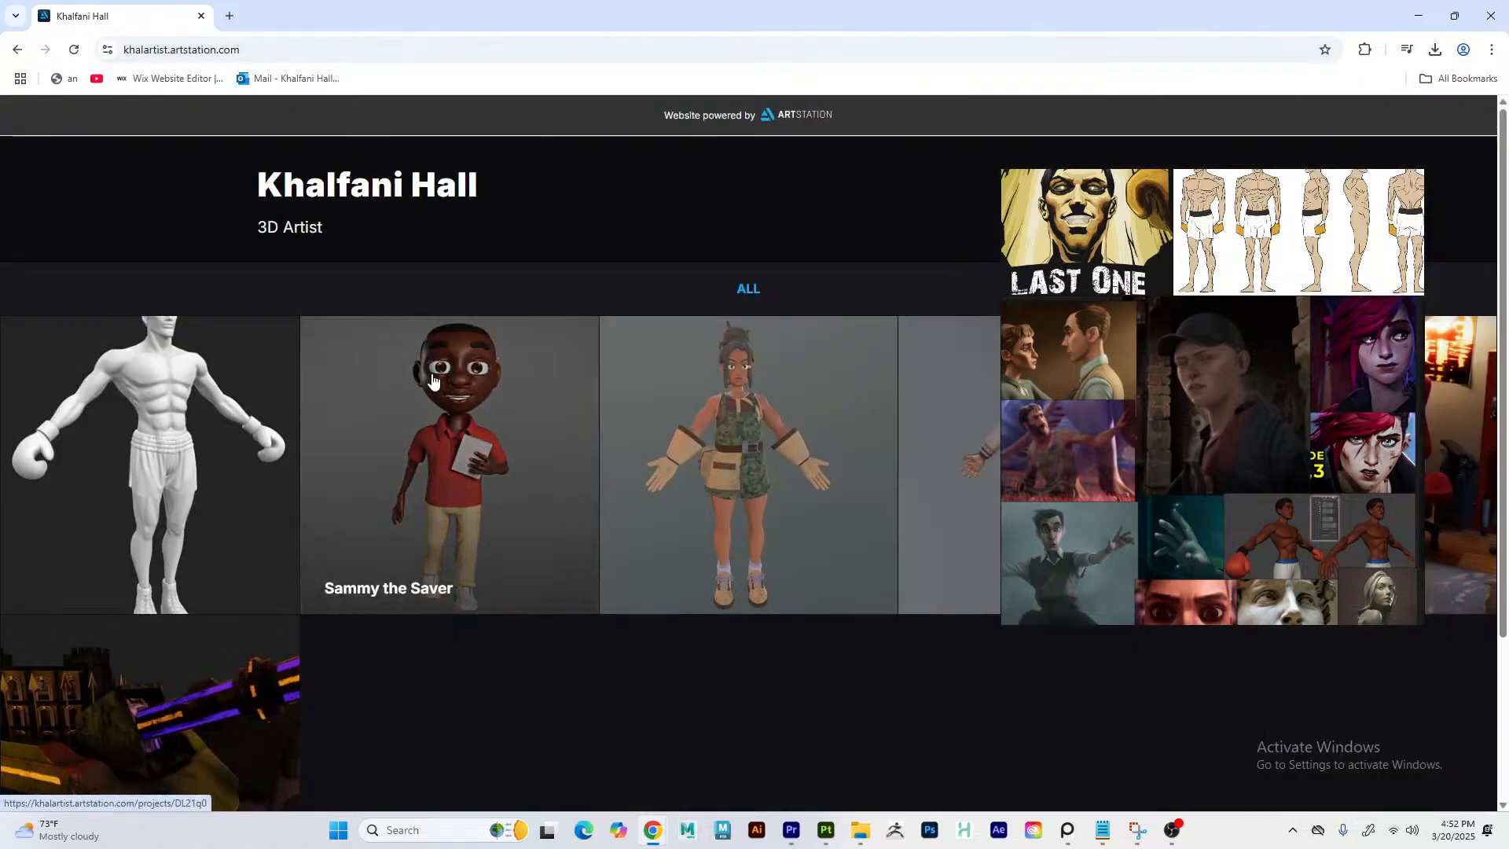
click(170, 450)
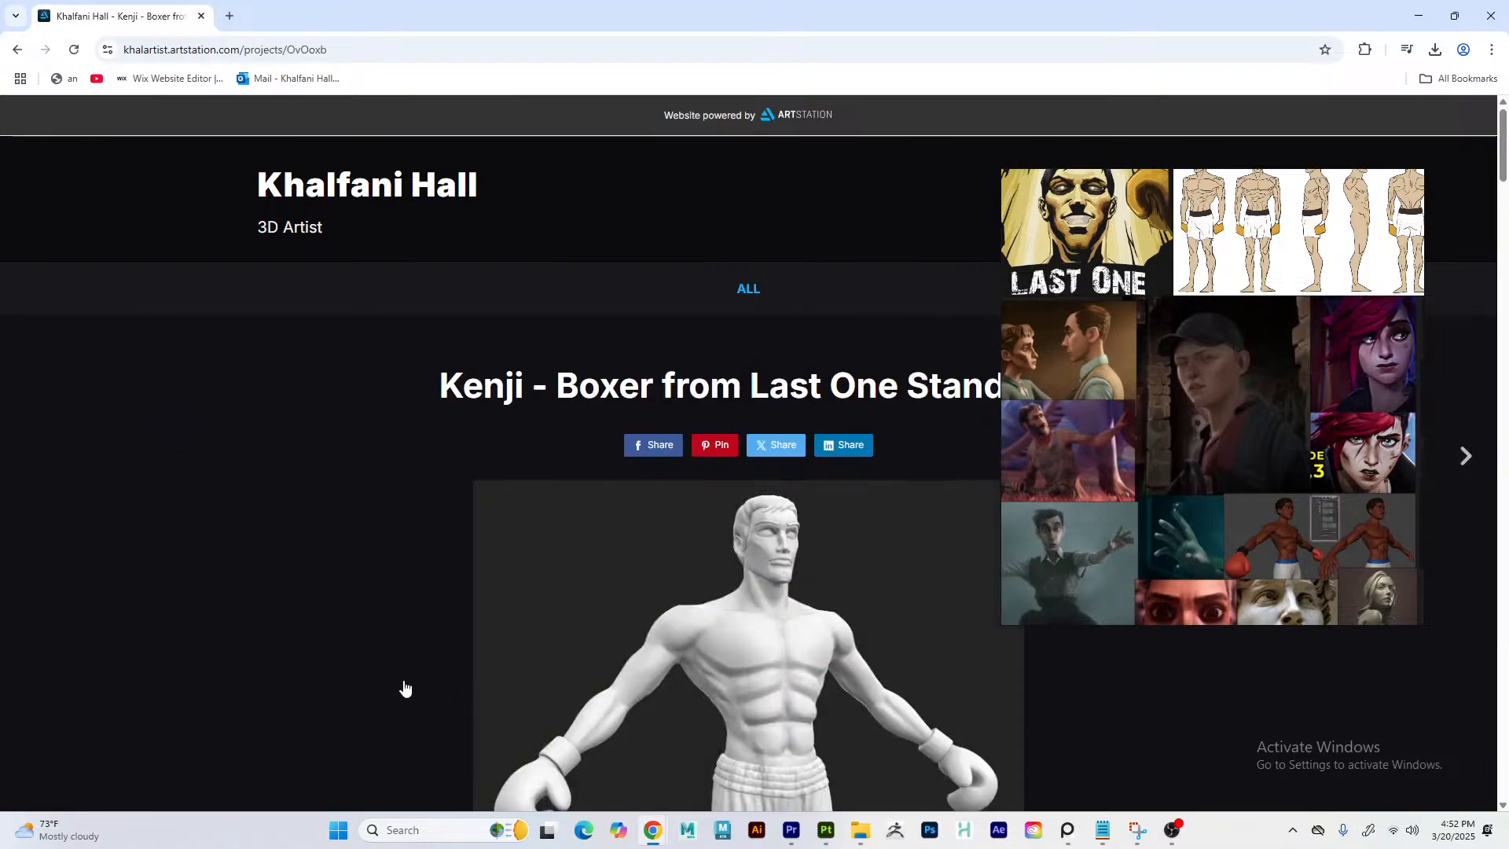
- Review the Kenji project page, including the renders, wireframes, UV checker images and concept art
scroll(390, 542, down, 3)
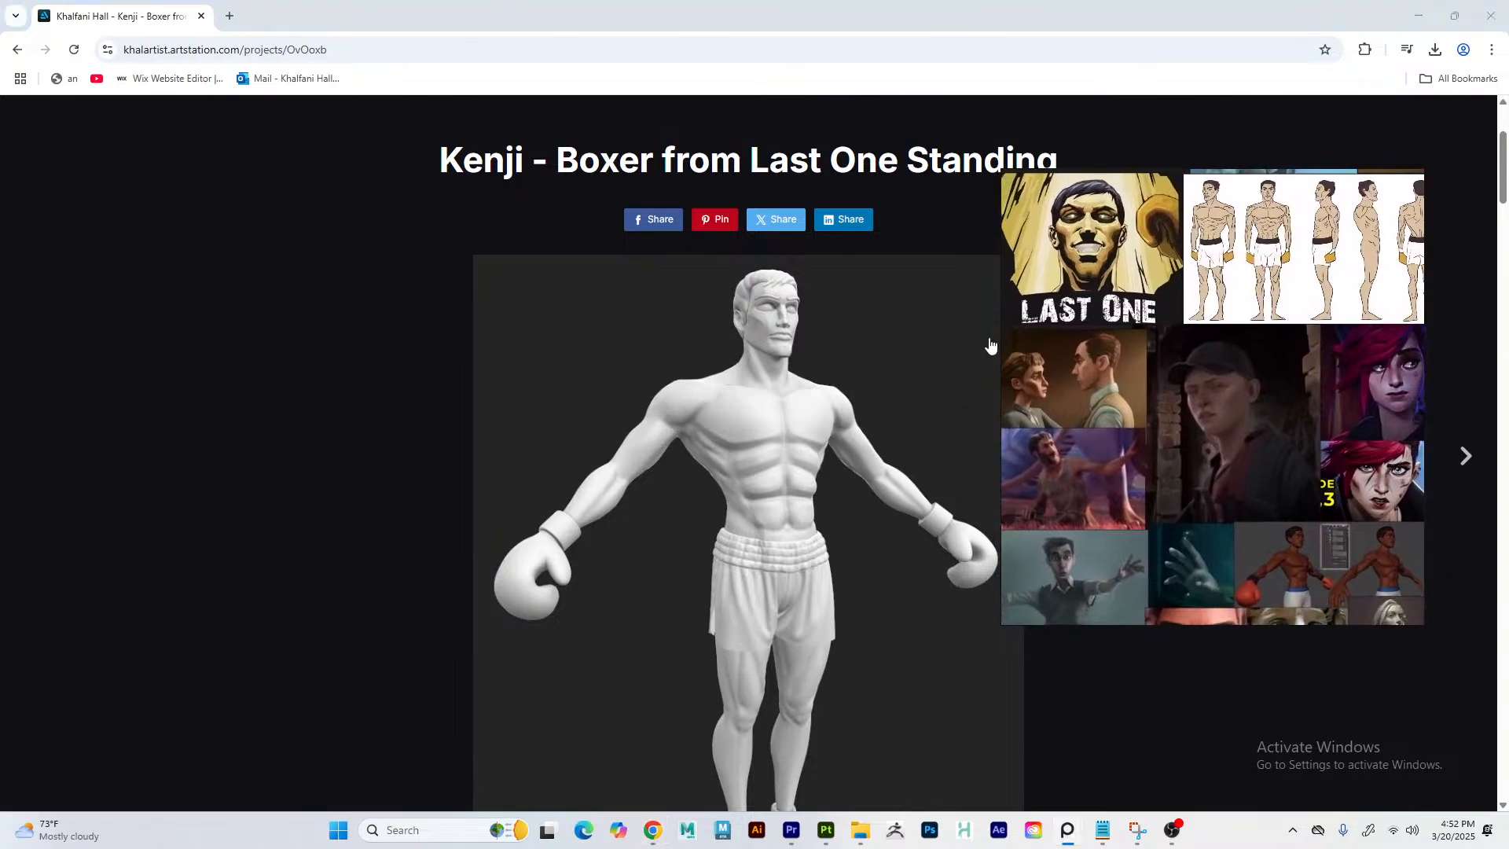
scroll(374, 380, down, 12)
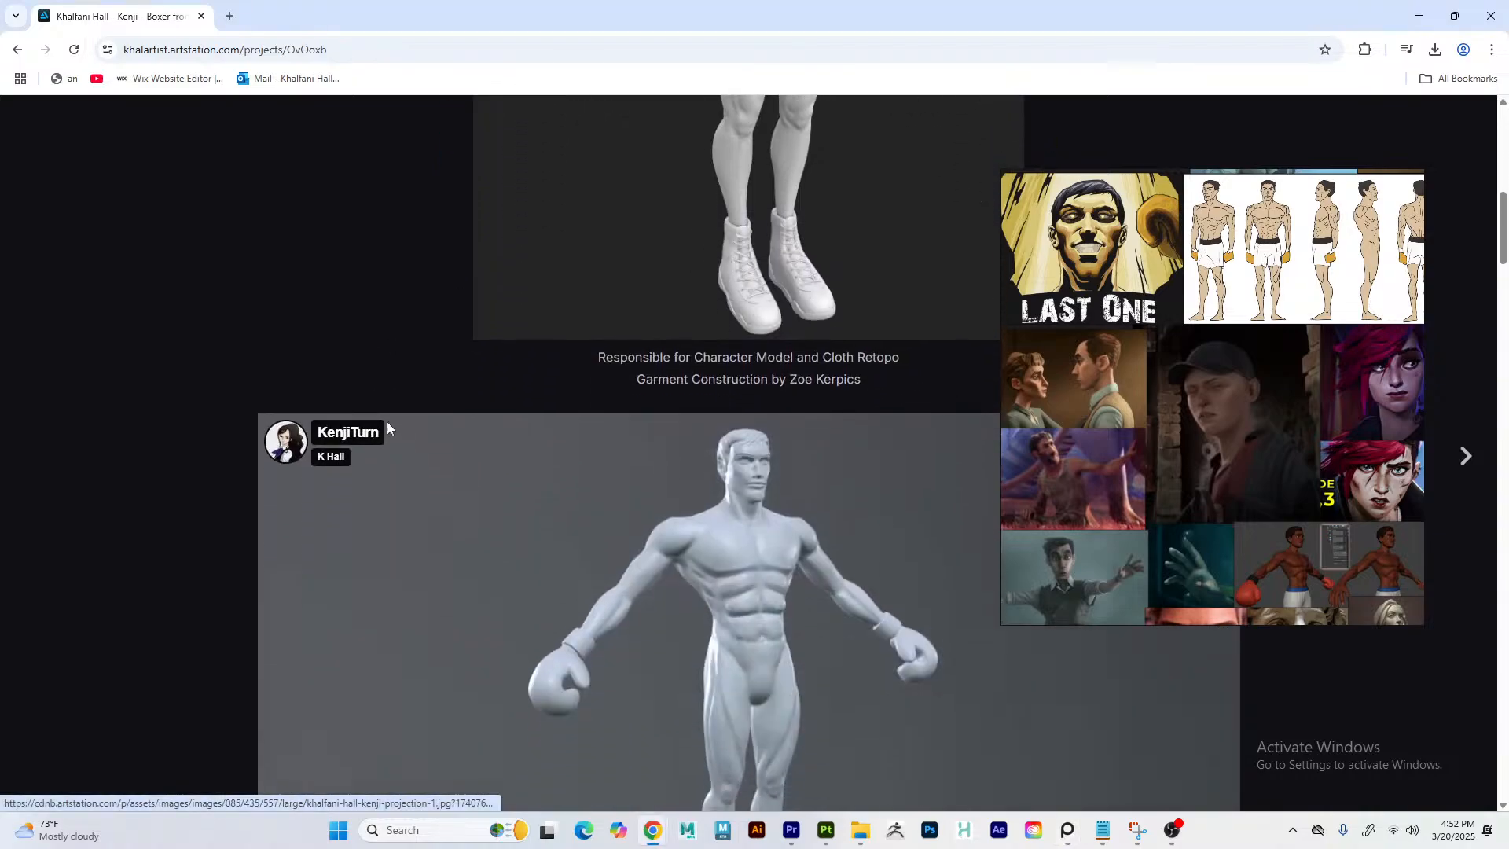
scroll(225, 331, down, 10)
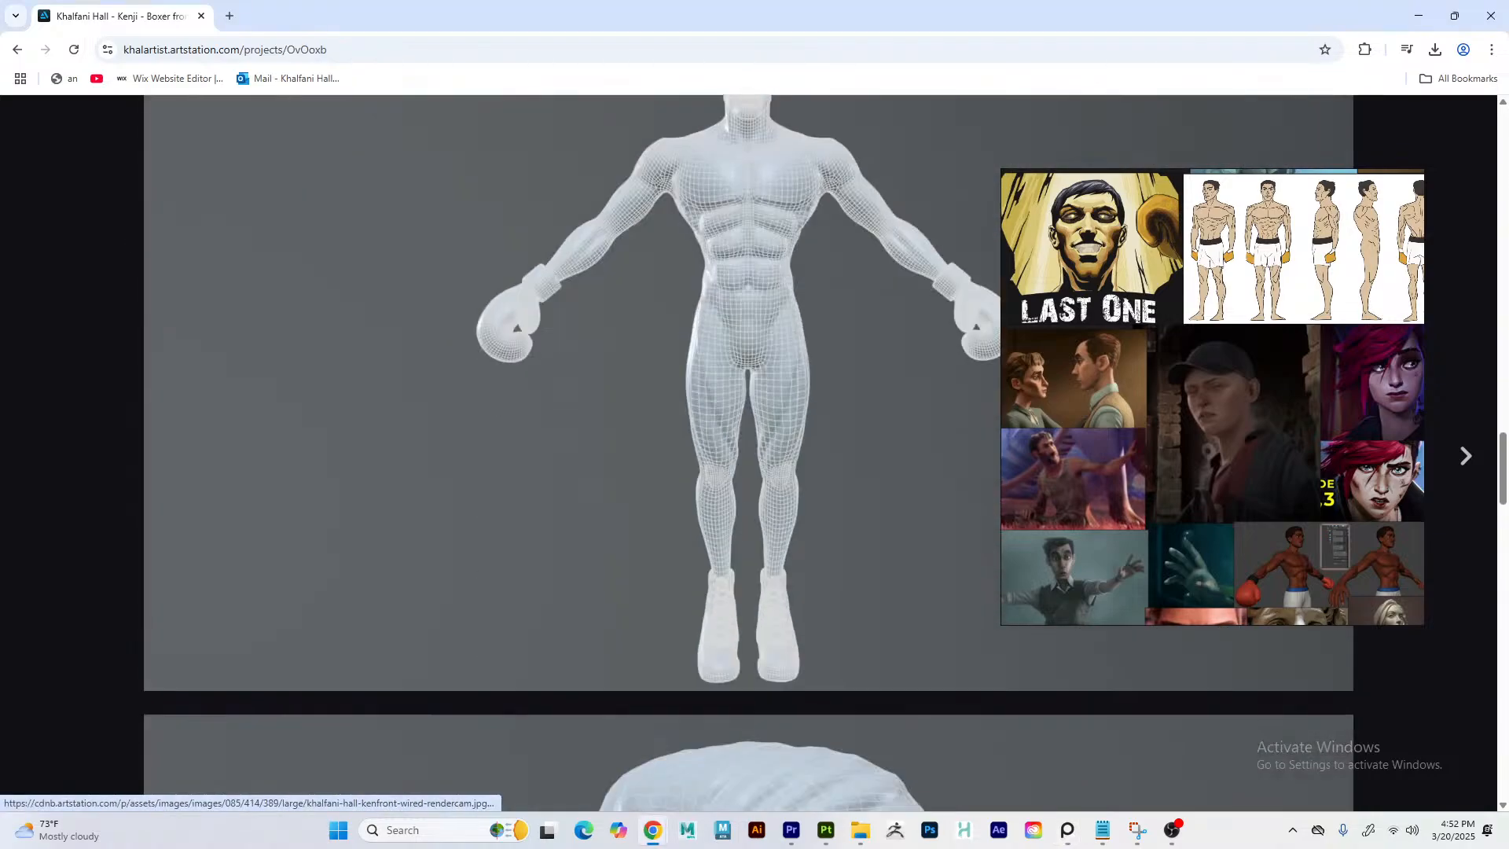
scroll(369, 307, down, 15)
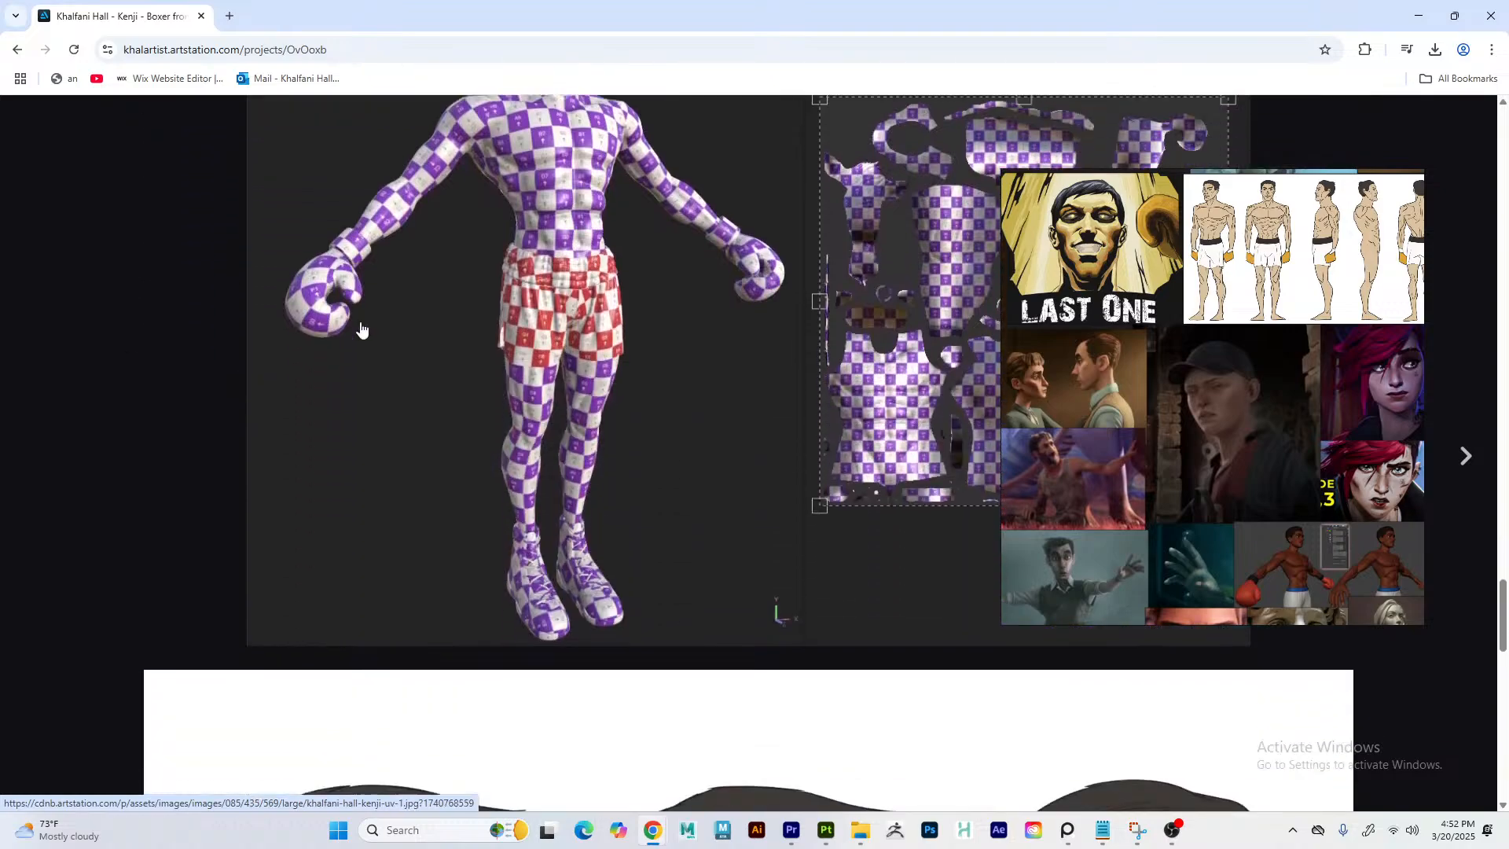
scroll(402, 535, down, 5)
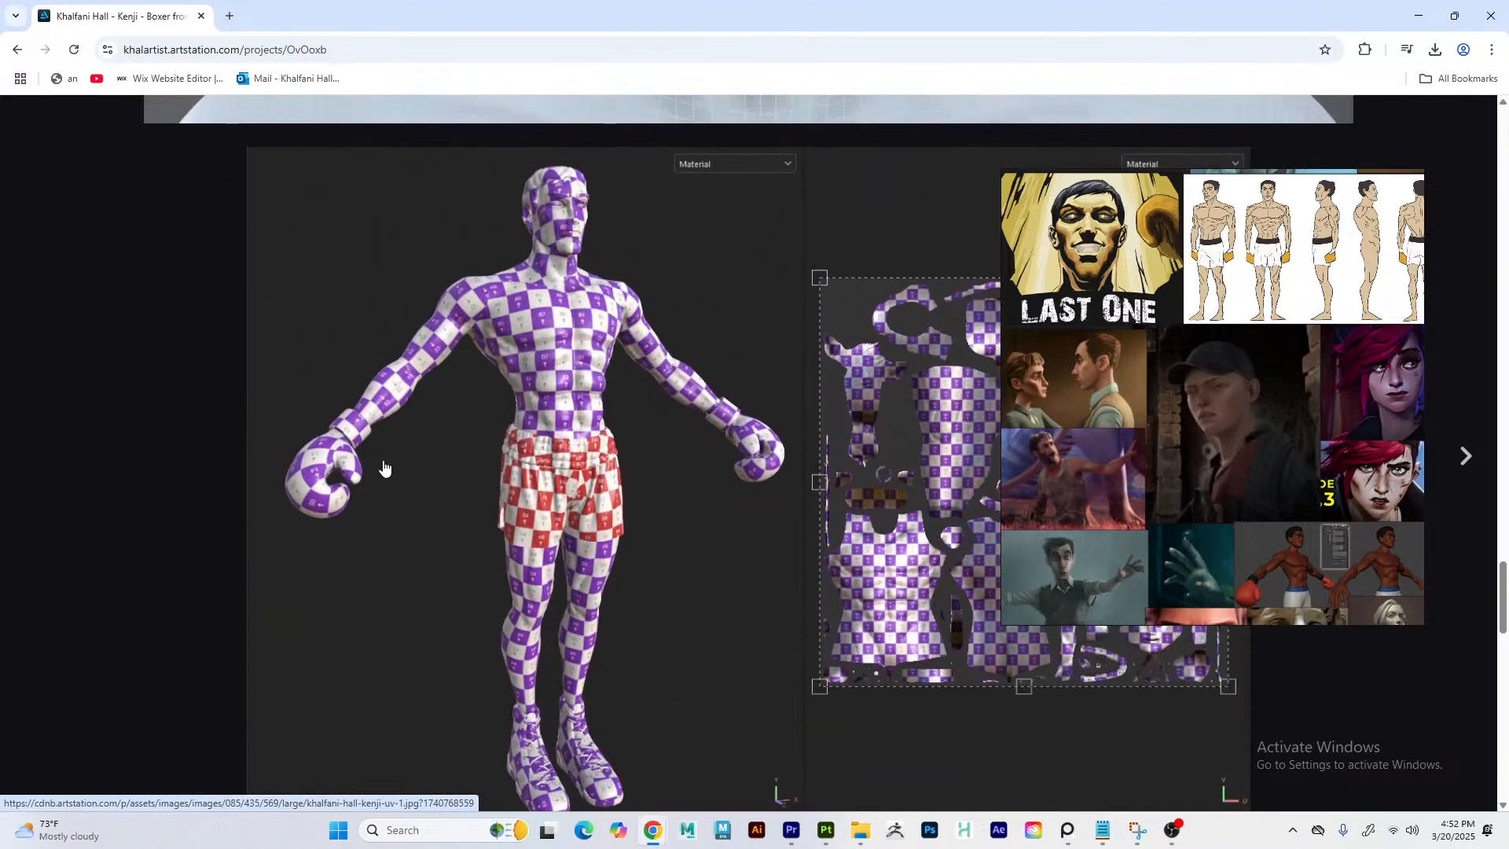
scroll(402, 534, down, 14)
scroll(417, 275, up, 12)
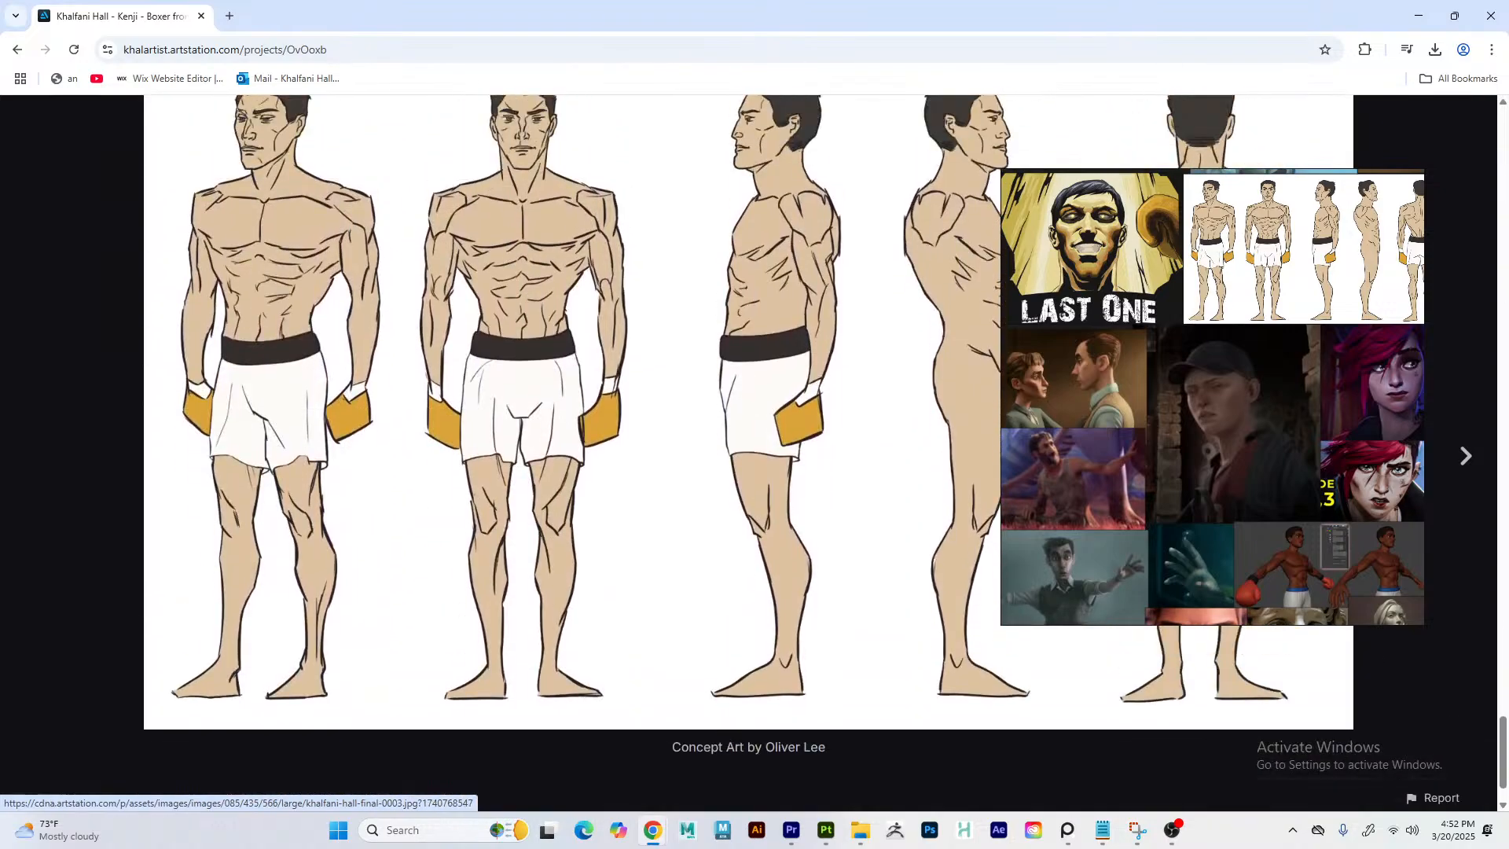
scroll(746, 452, up, 15)
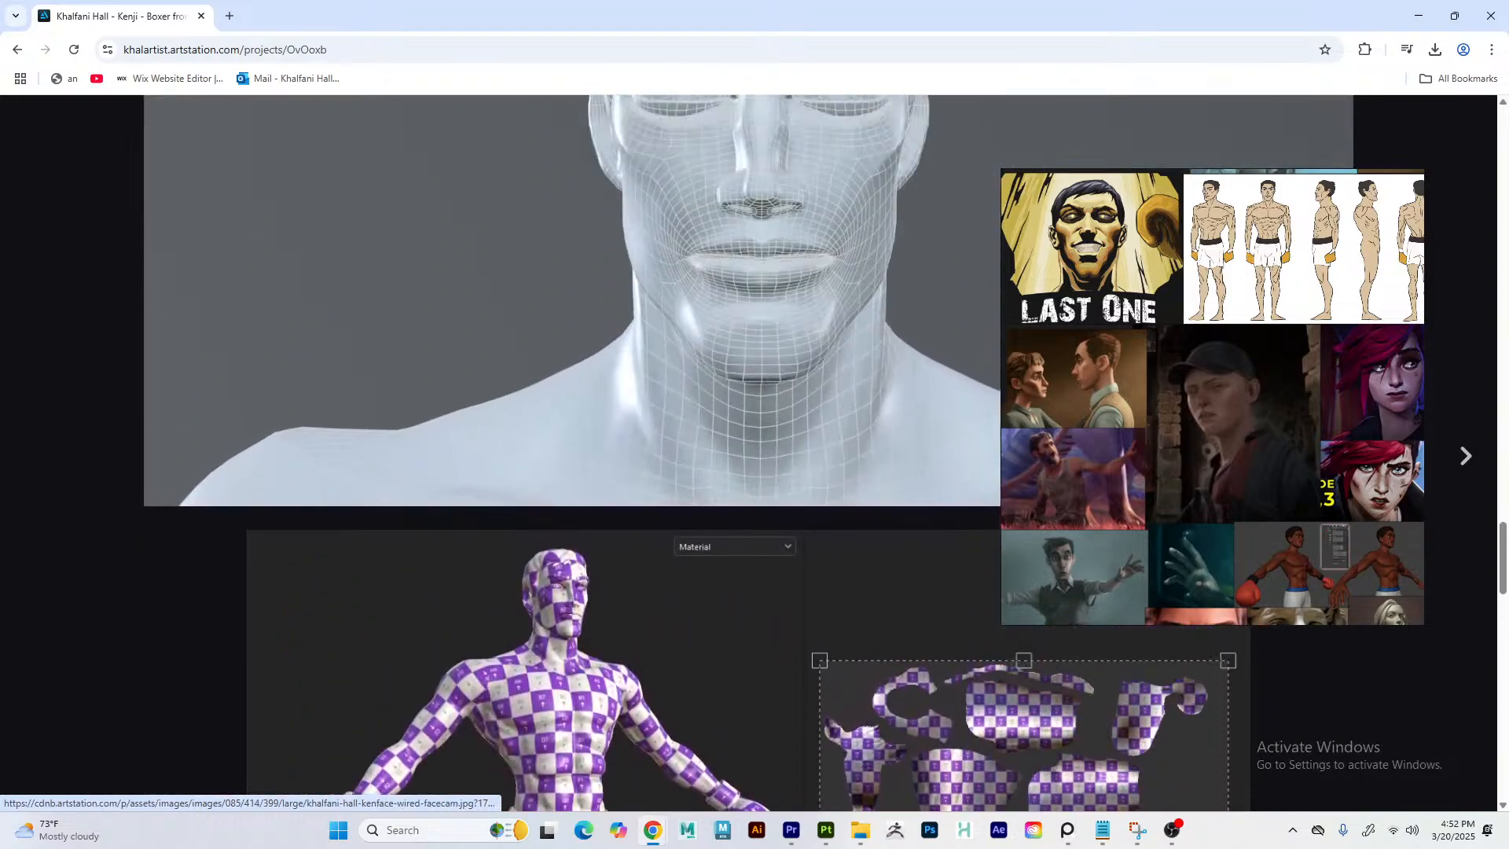
scroll(550, 472, up, 8)
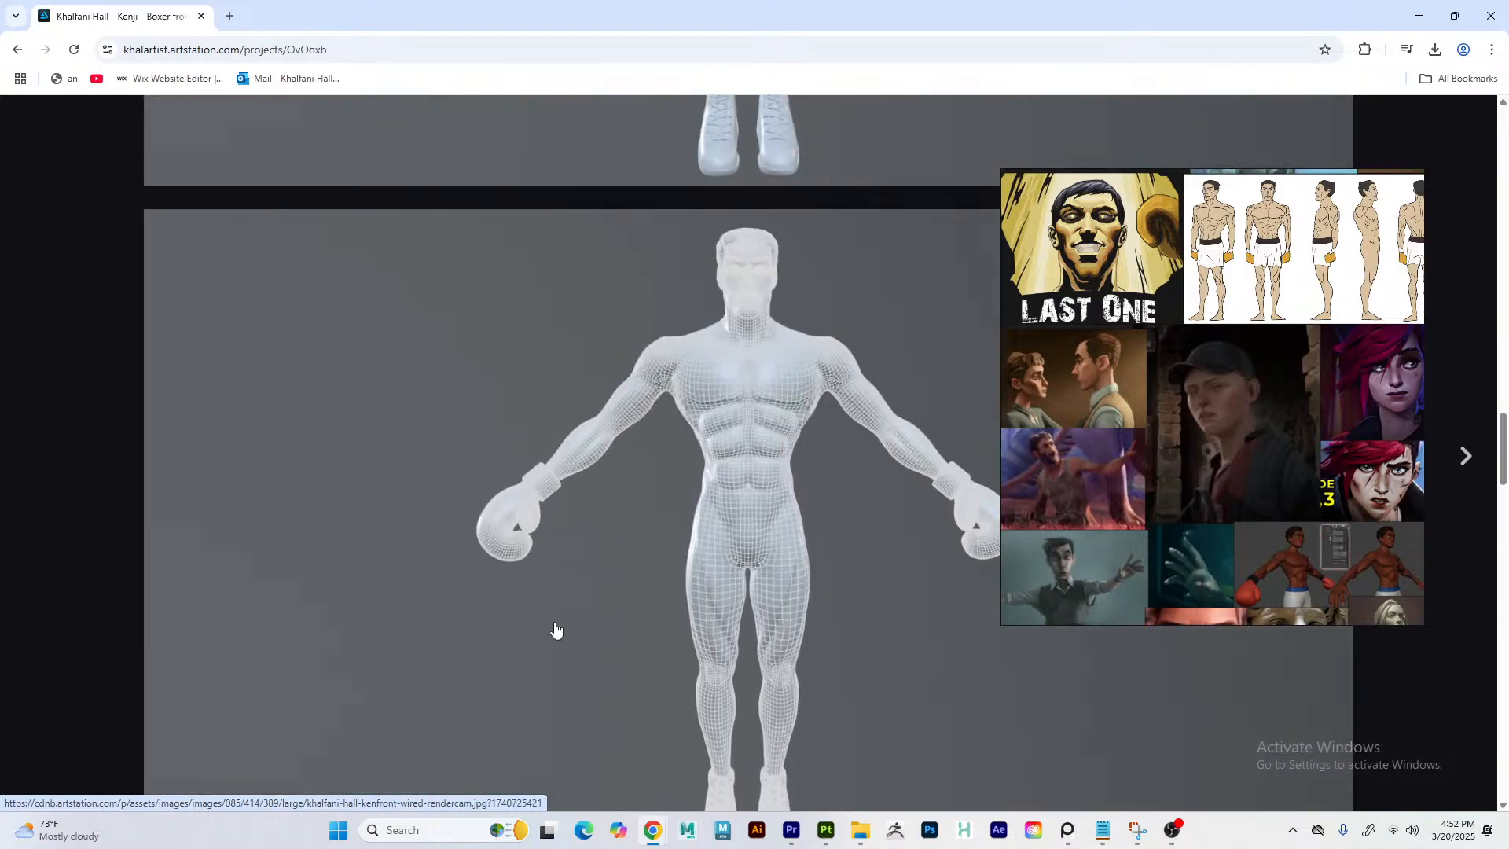
scroll(591, 617, up, 12)
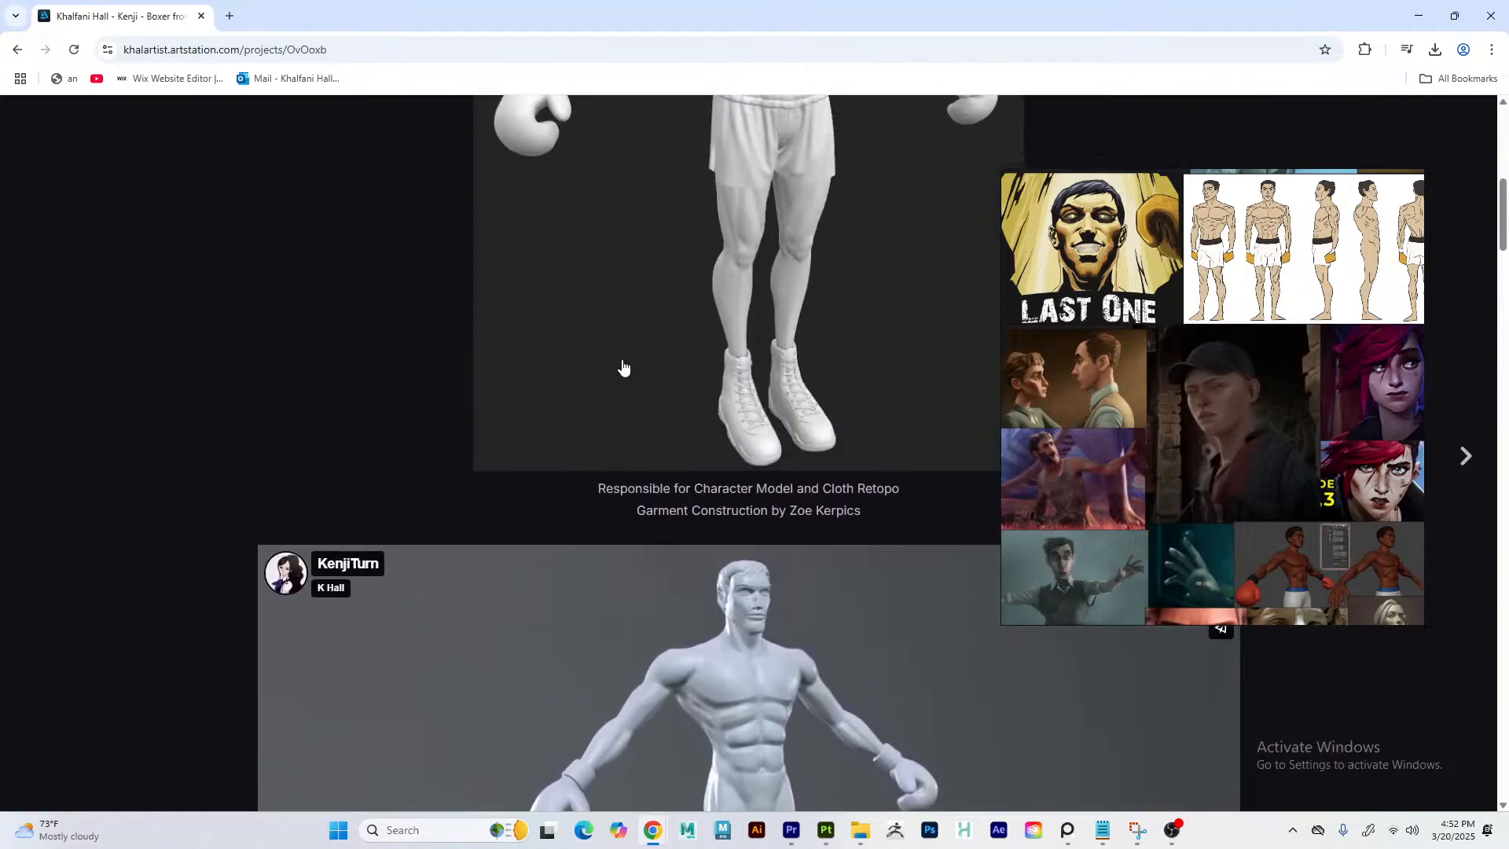
scroll(628, 435, up, 2)
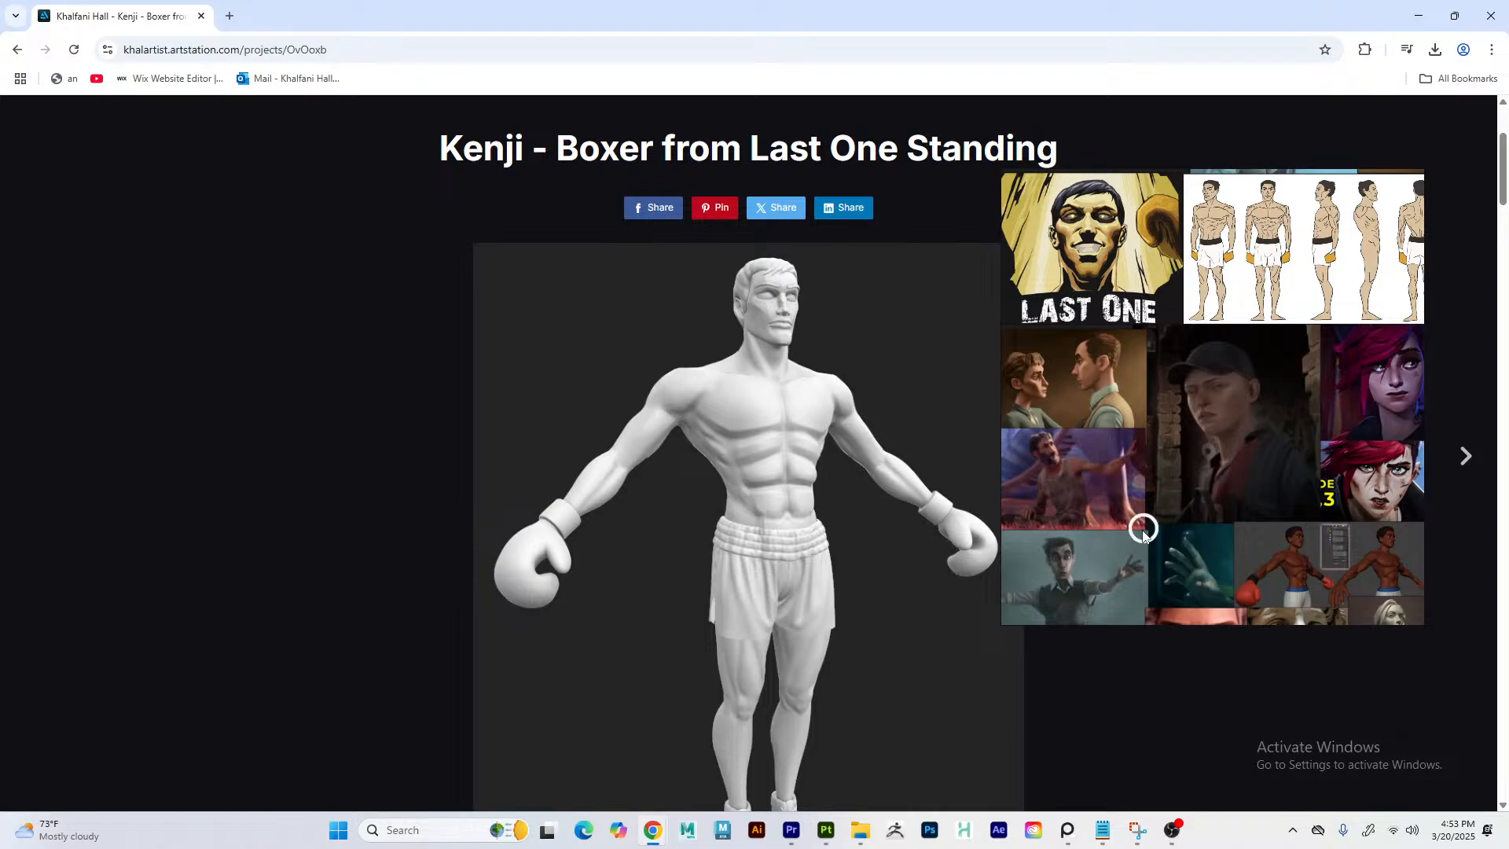
- Switch to Substance 3D Painter and move the reference board away from the texture set and layer controls
drag(1143, 531, 1186, 491)
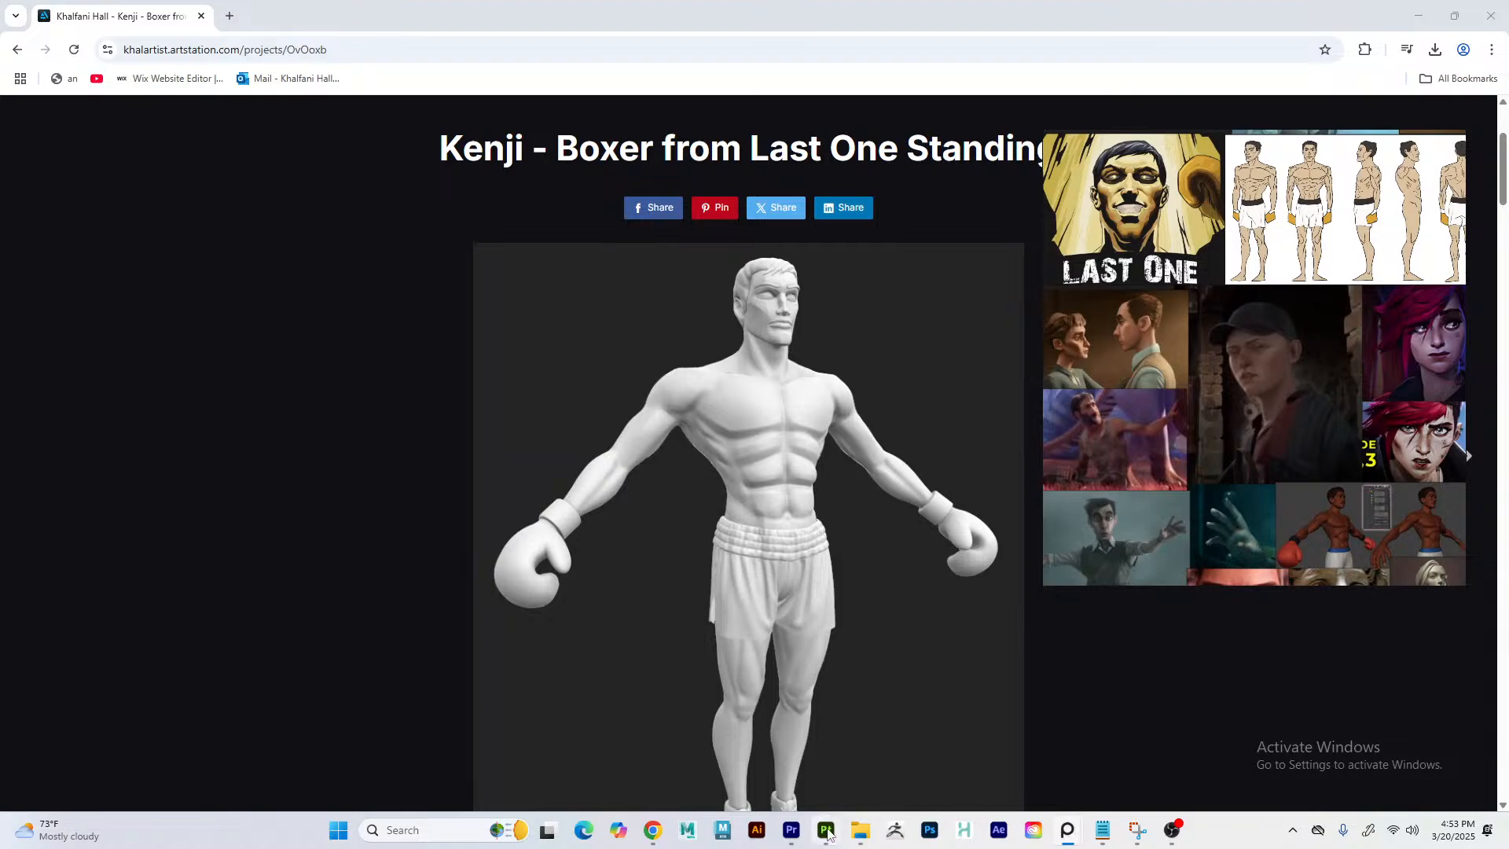
click(825, 830)
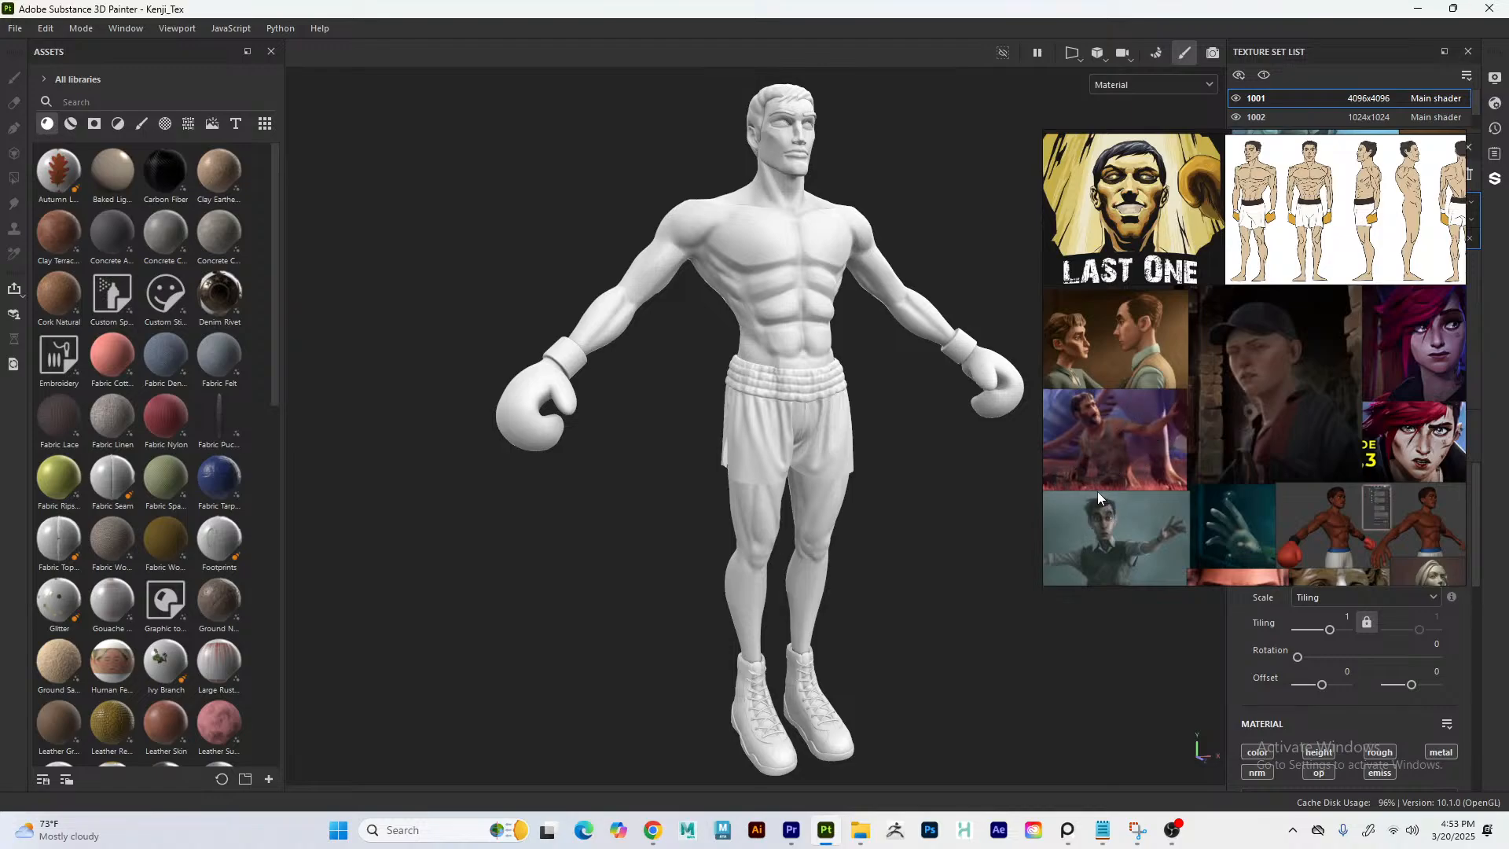
drag(1169, 495, 387, 416)
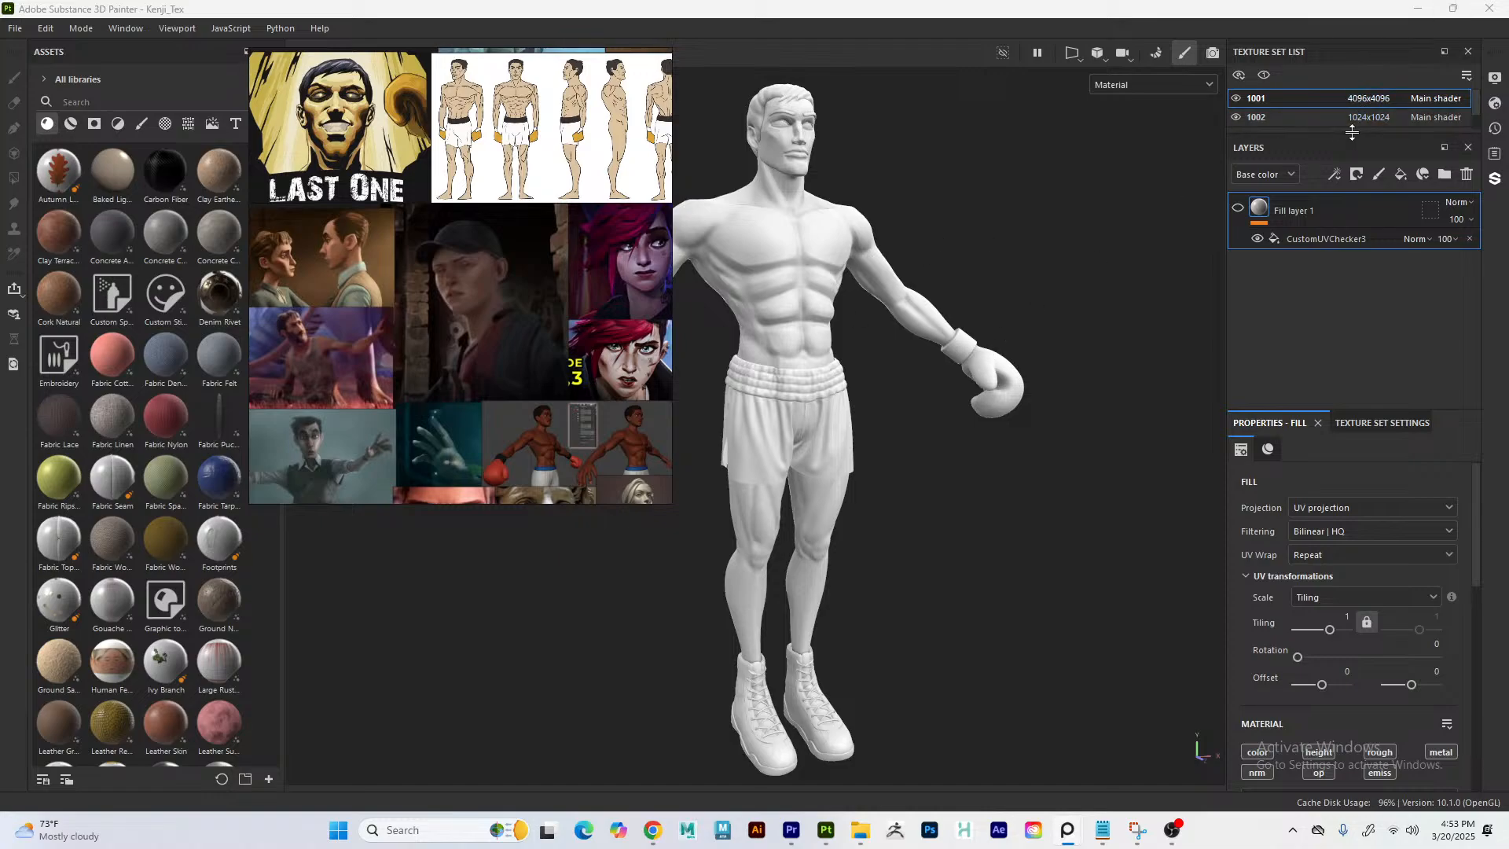
- Expand the texture set list to show all three sets and display the 3D and UV views side by side
drag(1351, 132, 1352, 157)
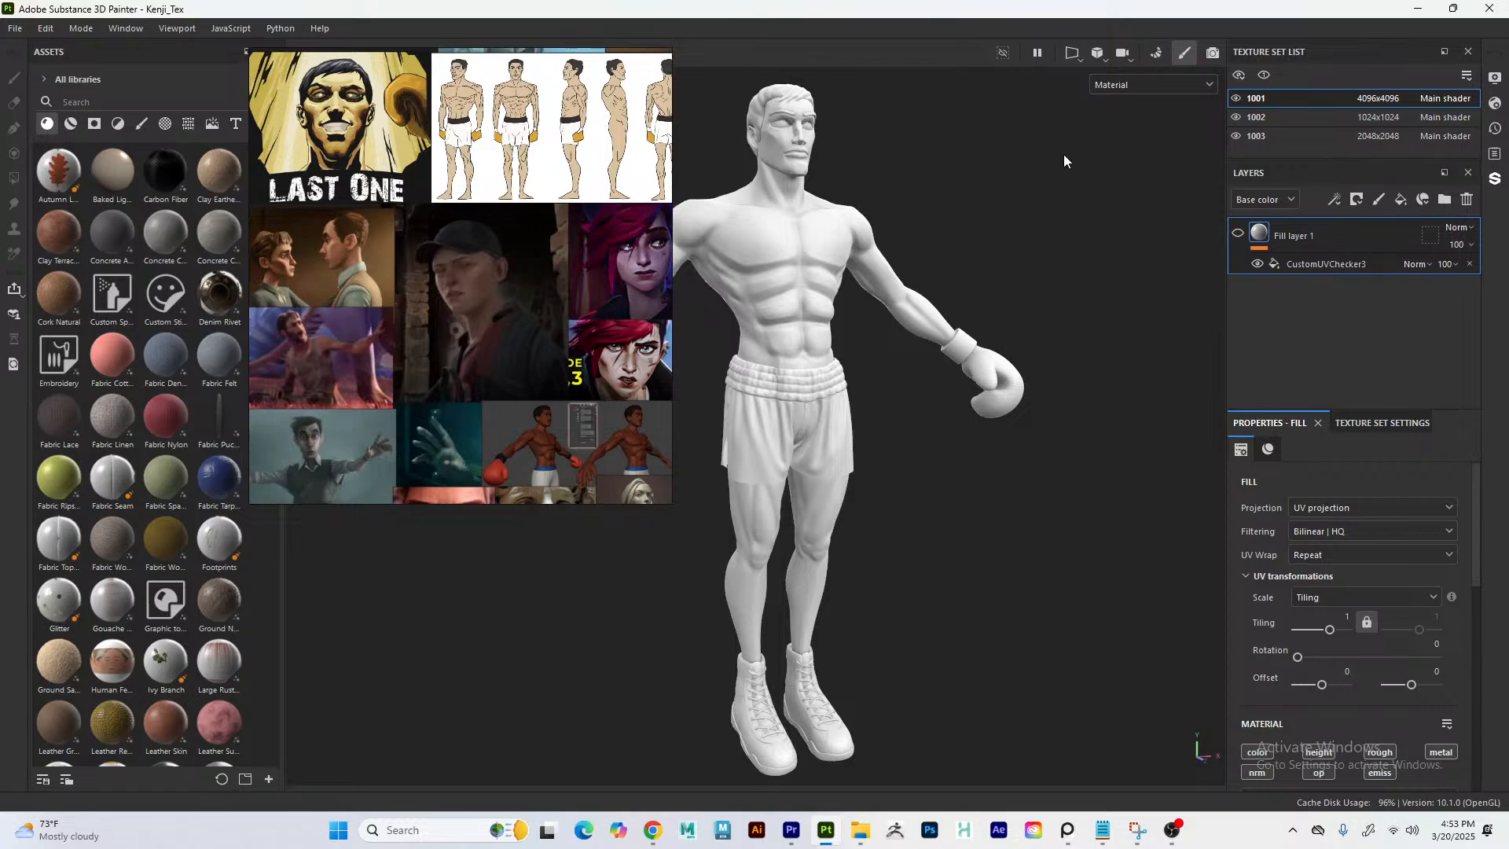
key(F3)
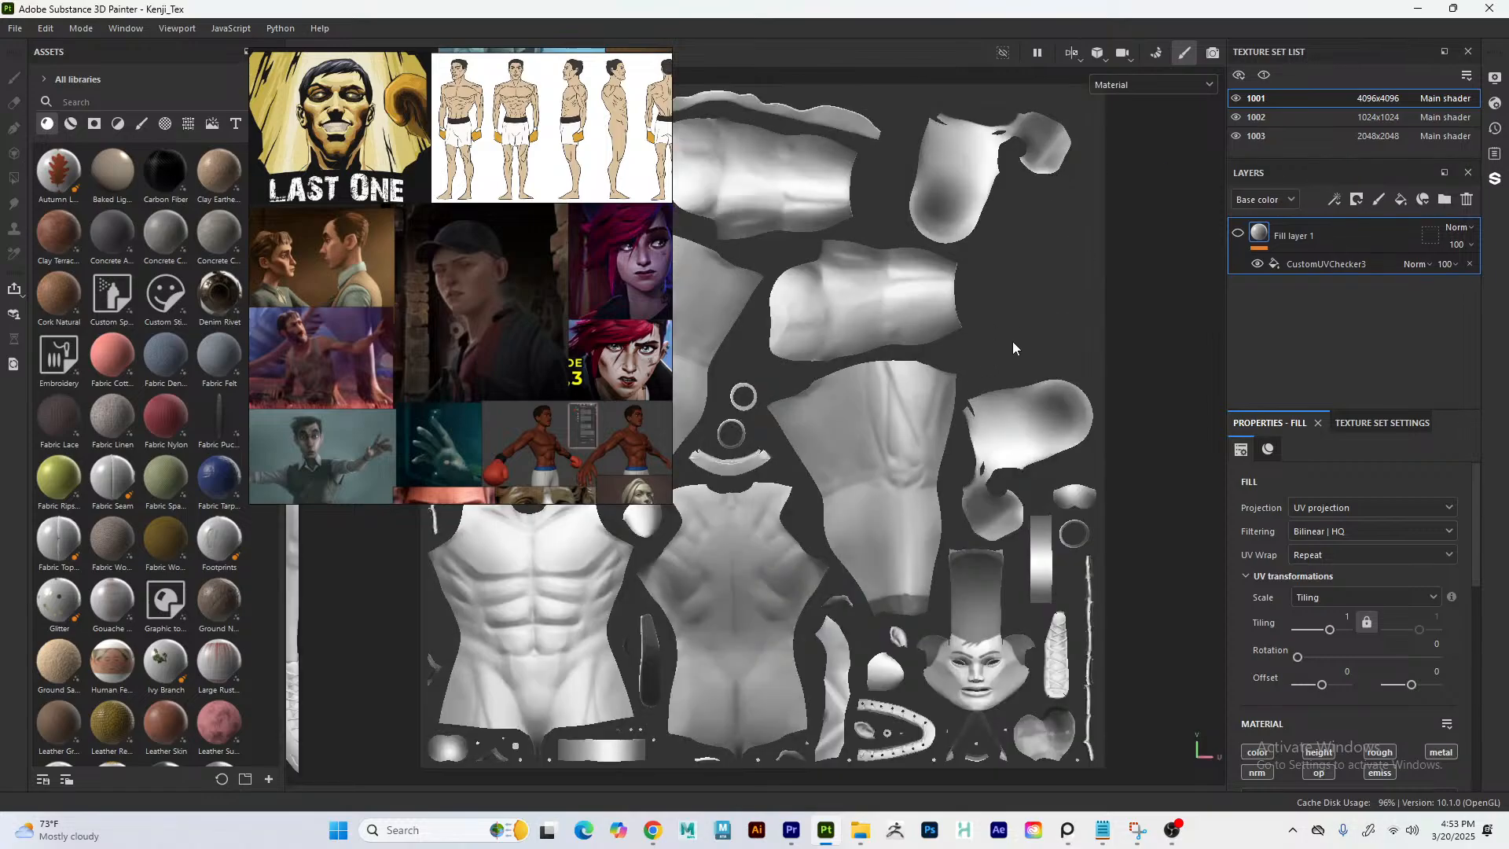
scroll(1020, 342, down, 1)
drag(452, 378, 40, 390)
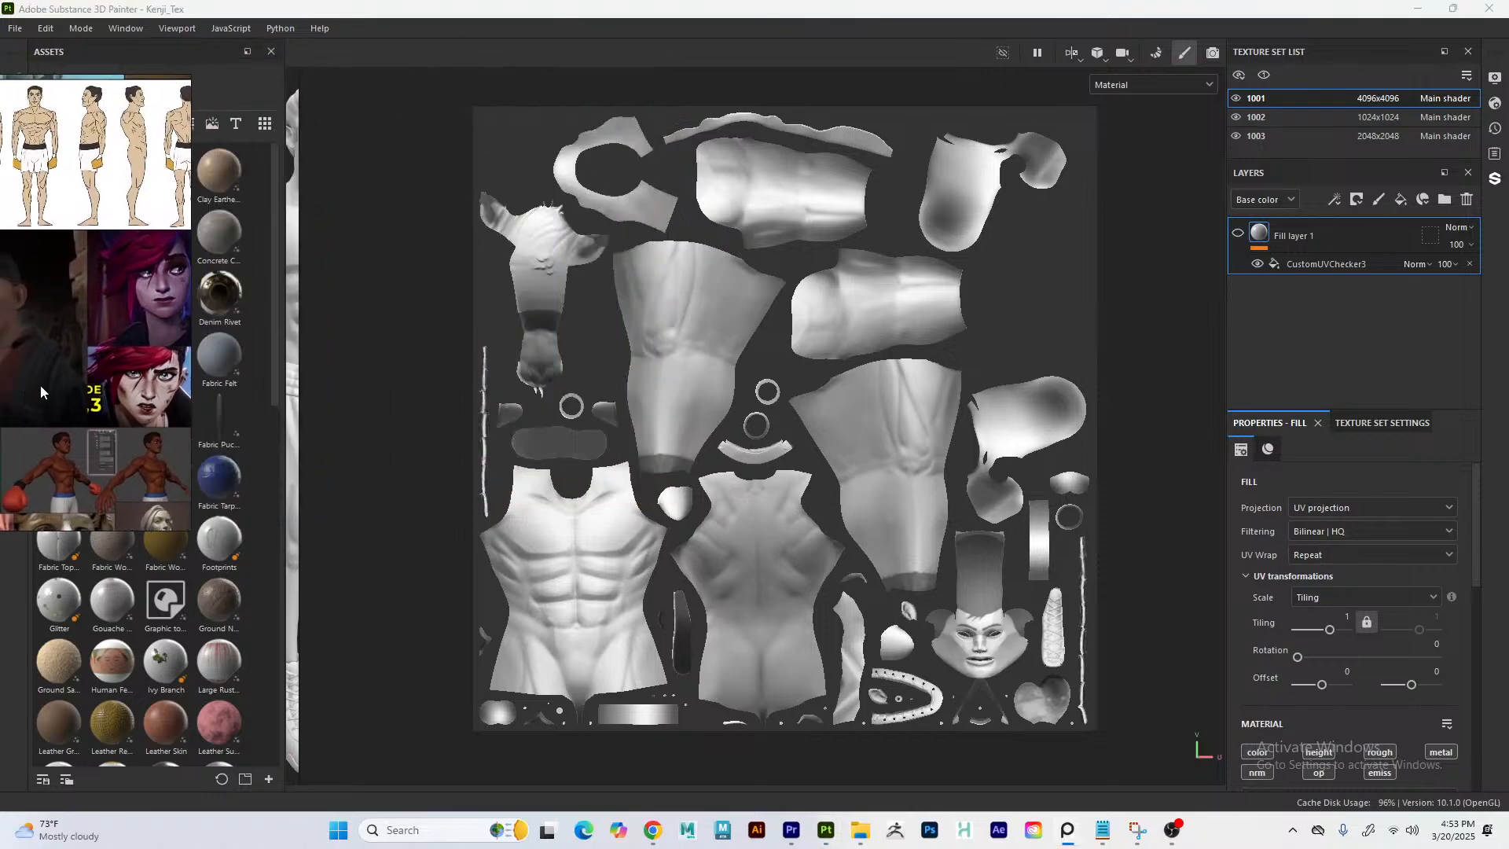
key(F1)
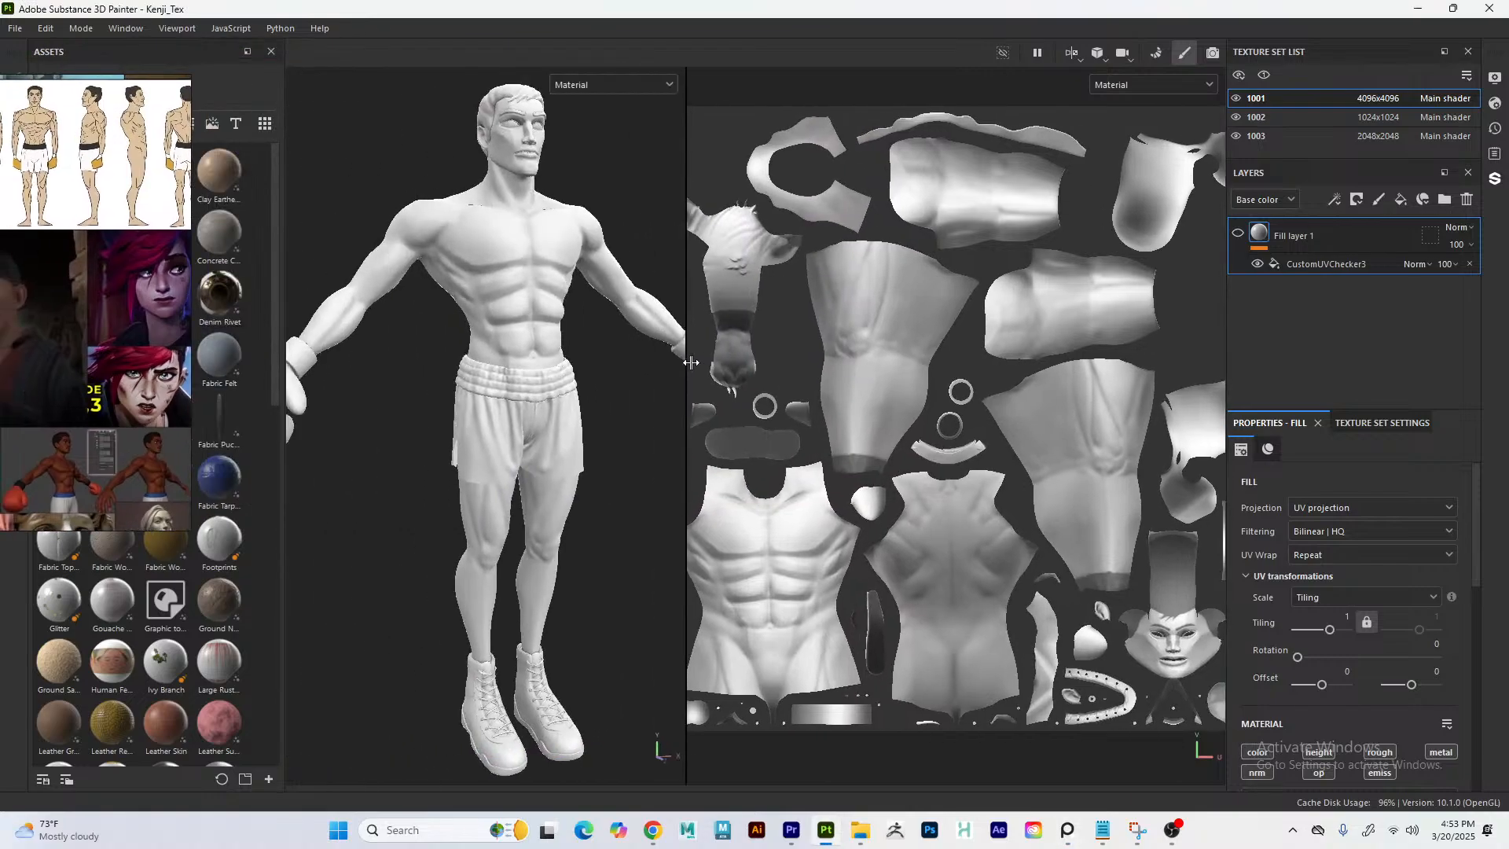
drag(97, 284, 447, 284)
- Rename texture set 1001 to "1001 - Body"
click(1289, 101)
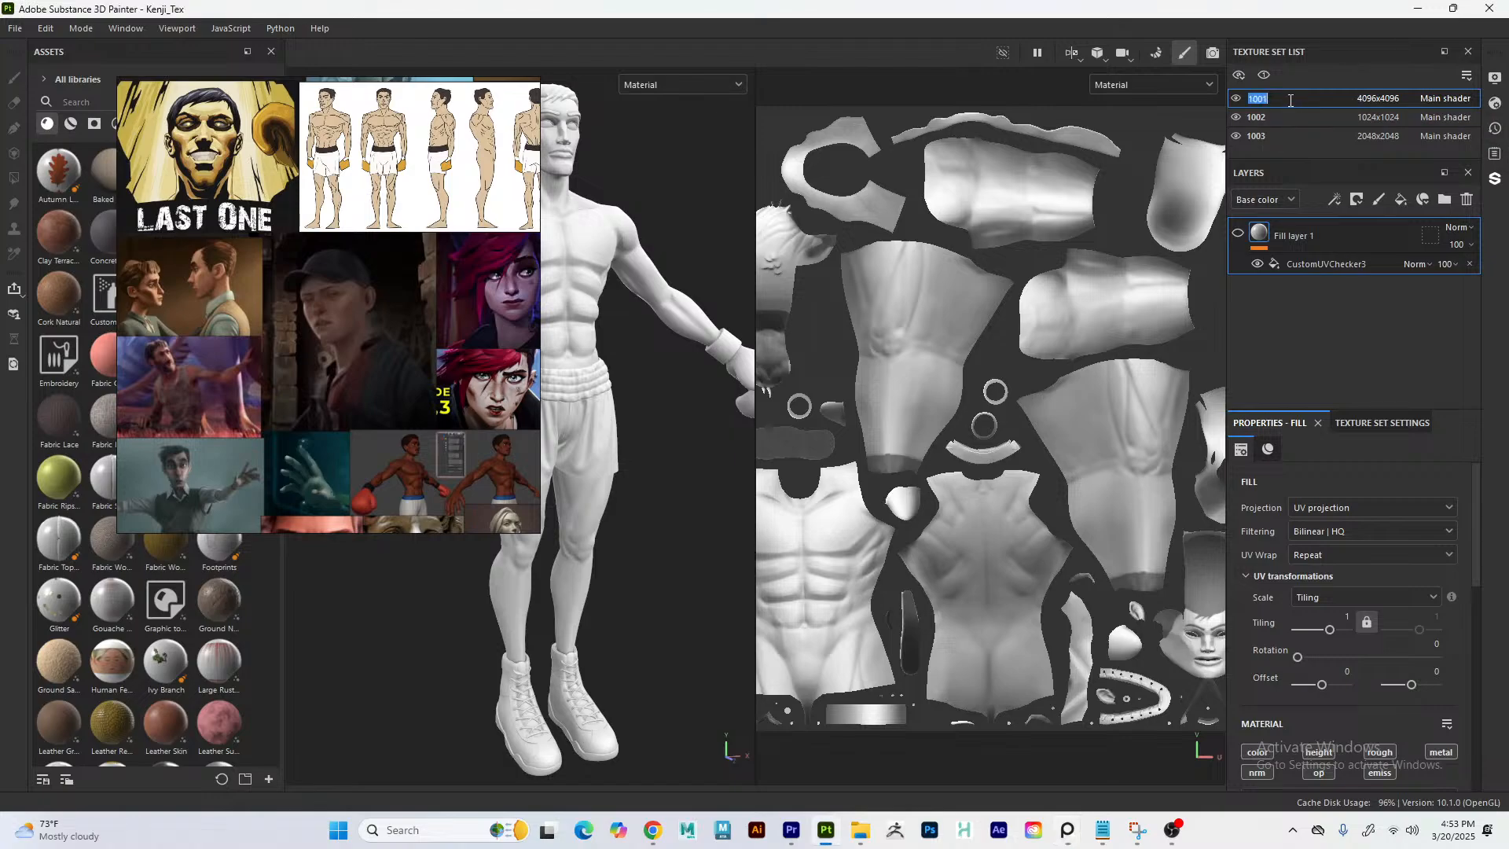
text(- Body)
key(Return)
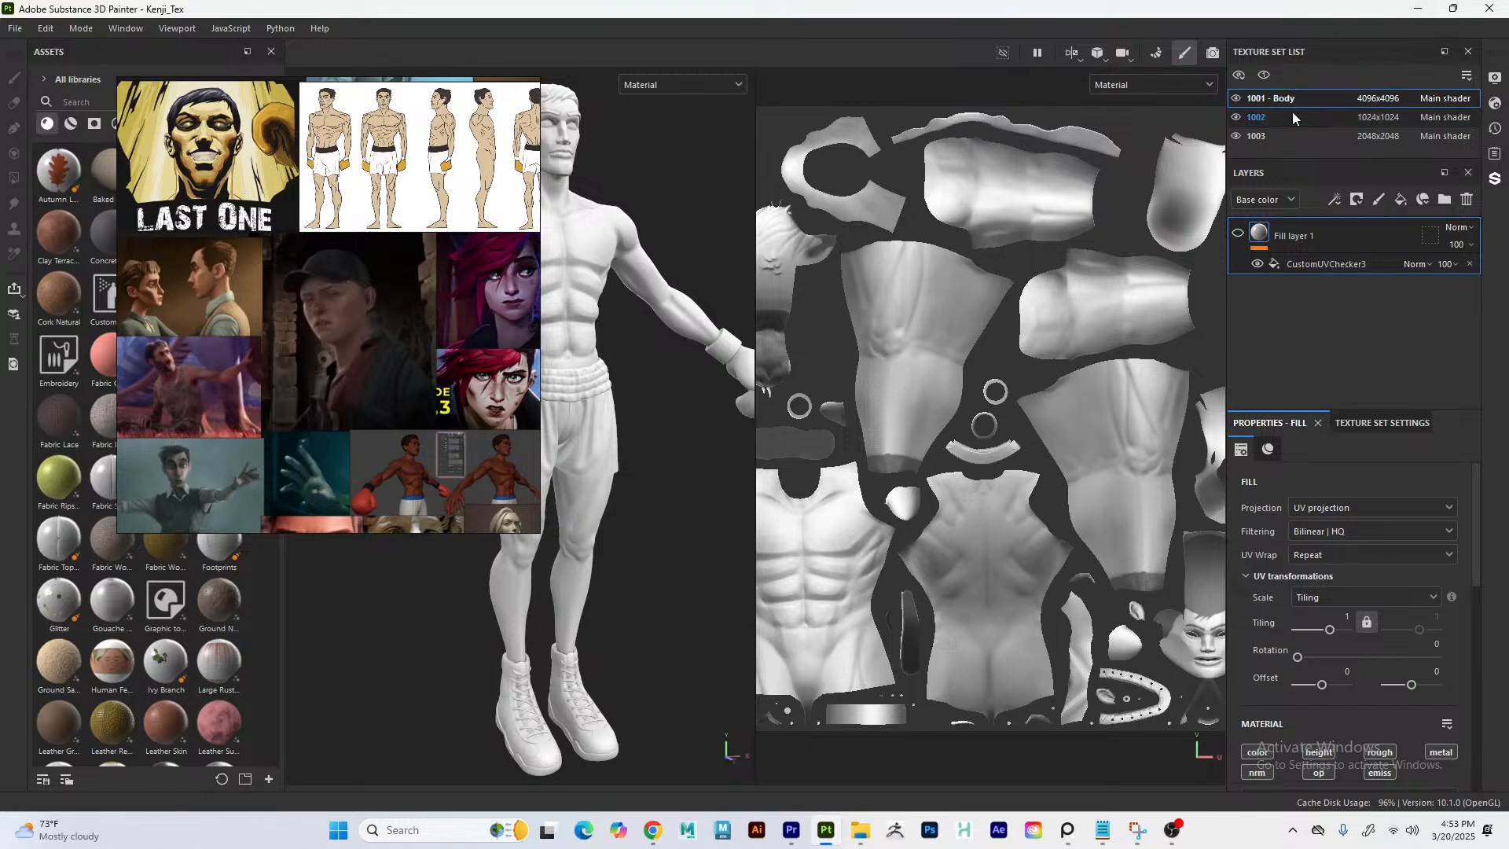
- Rename texture set 1002 to "1002 - Mouth"
click(1292, 114)
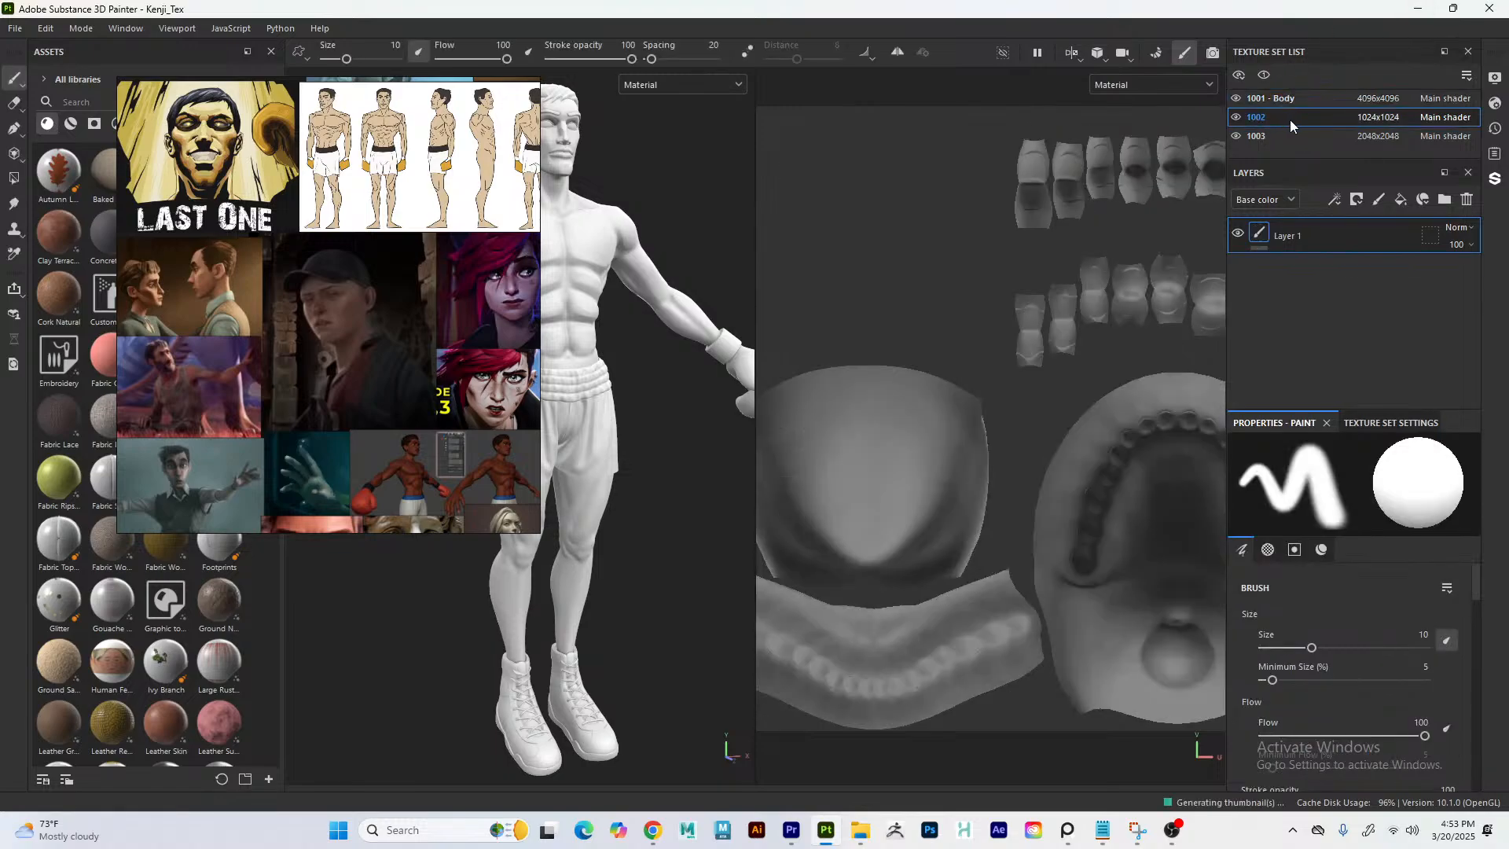
double_click(1290, 118)
text(- Mouth)
key(Return)
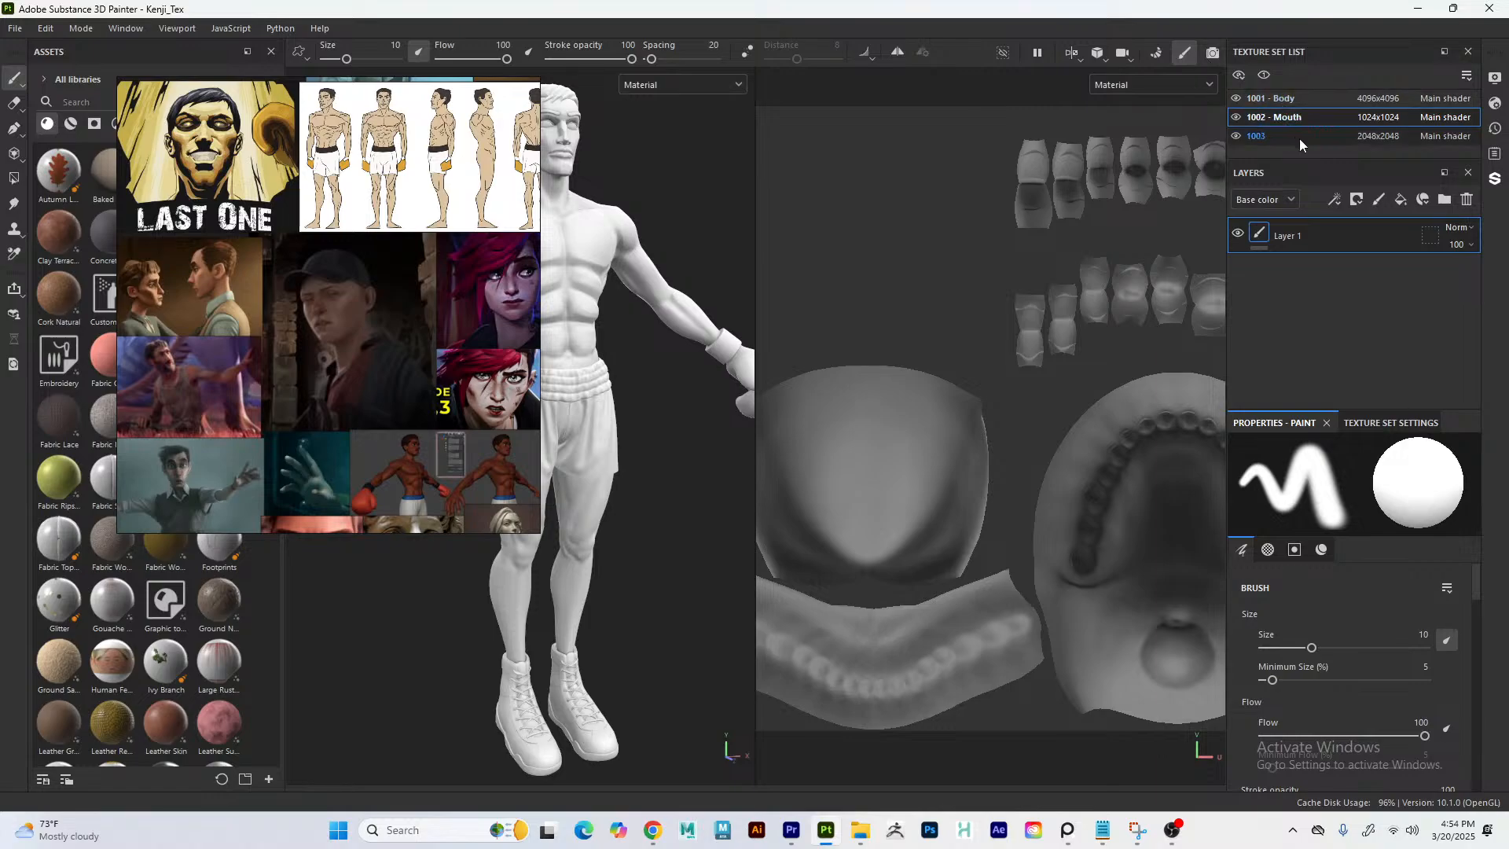
- Rename texture set 1003 to "1003 - Clothes"
click(1299, 139)
double_click(1298, 137)
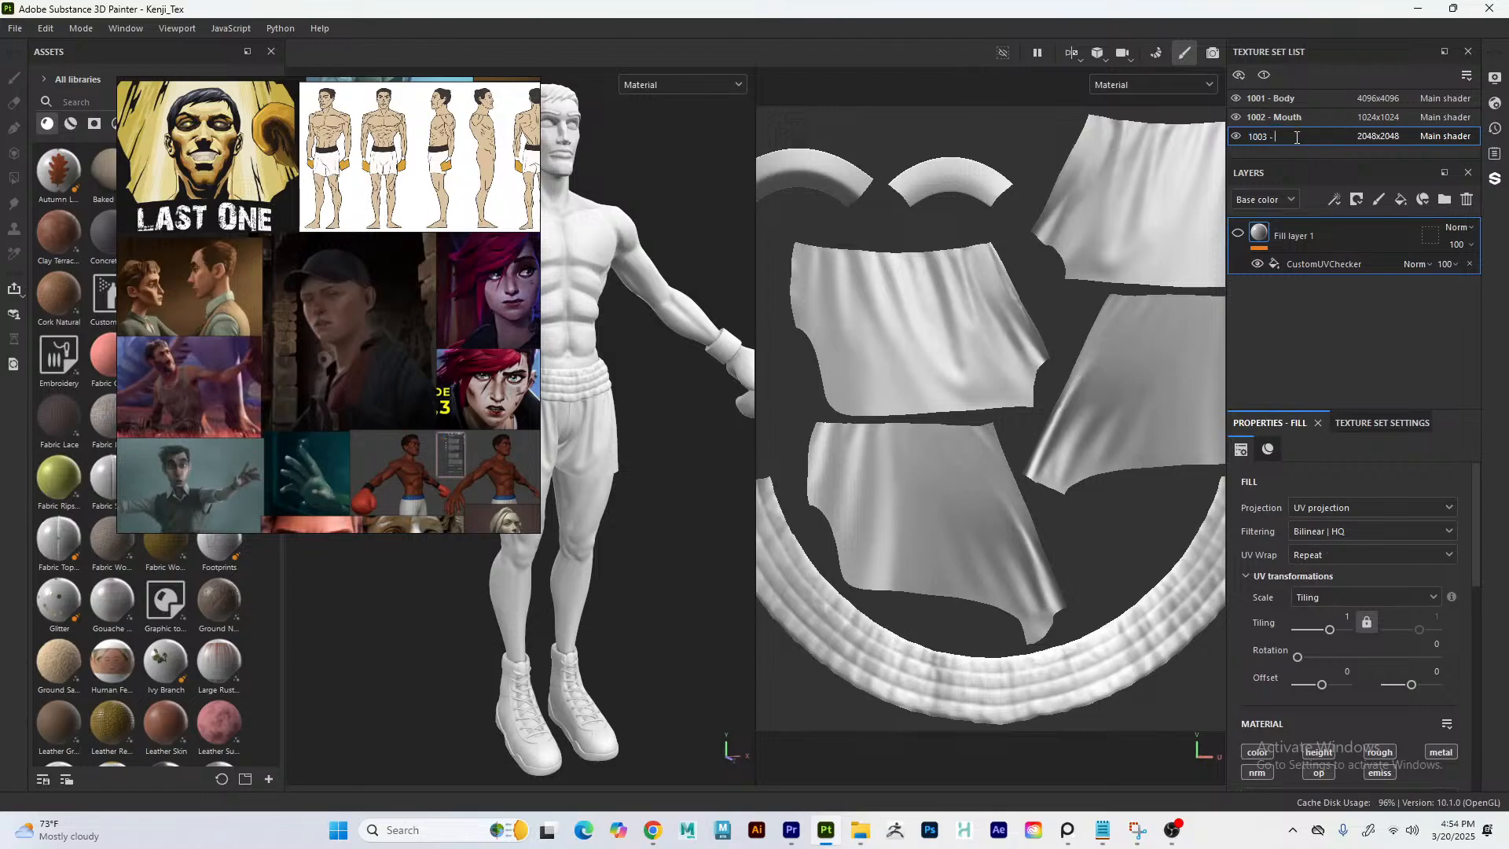
text(Clothes)
key(Return)
- Move the reference board clear of the character and show only the 3D view, focused on the head and upper body
drag(333, 367, 158, 237)
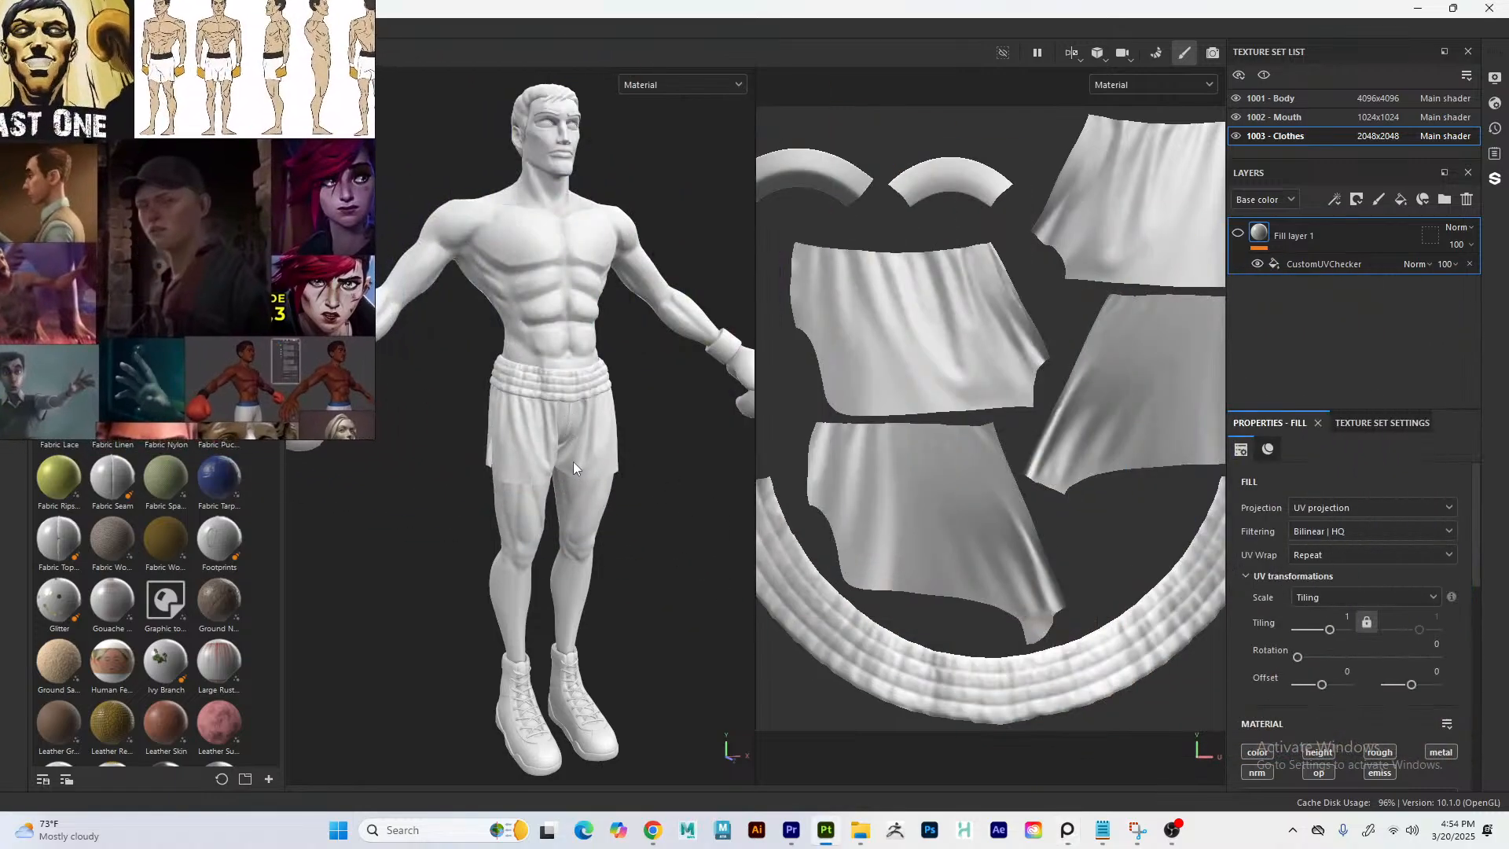
key(F2)
alt+right_drag(564, 356, 681, 343)
key(super)
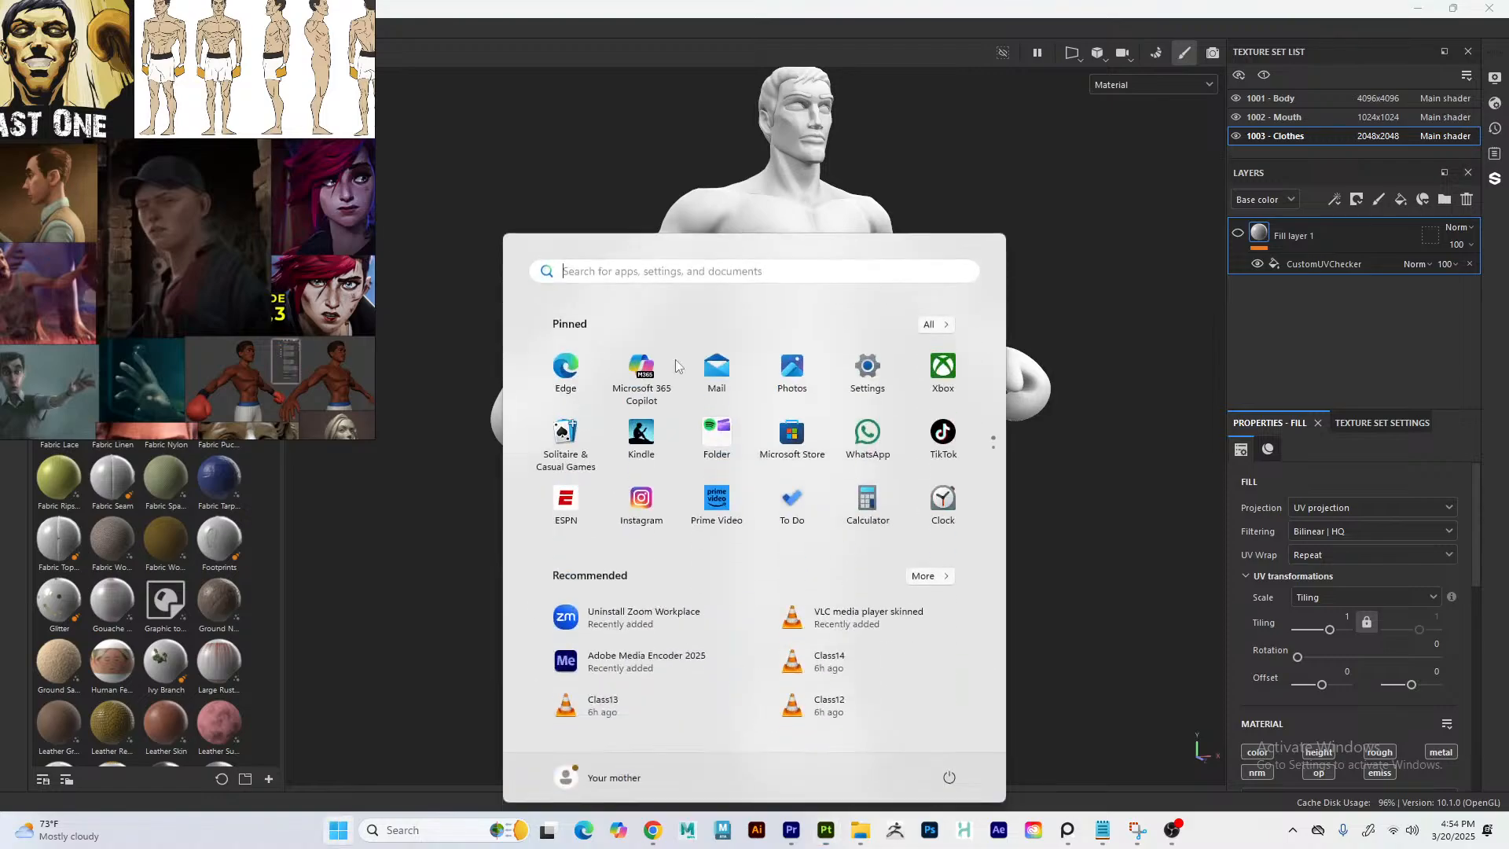
key(super)
alt+right_drag(687, 325, 649, 322)
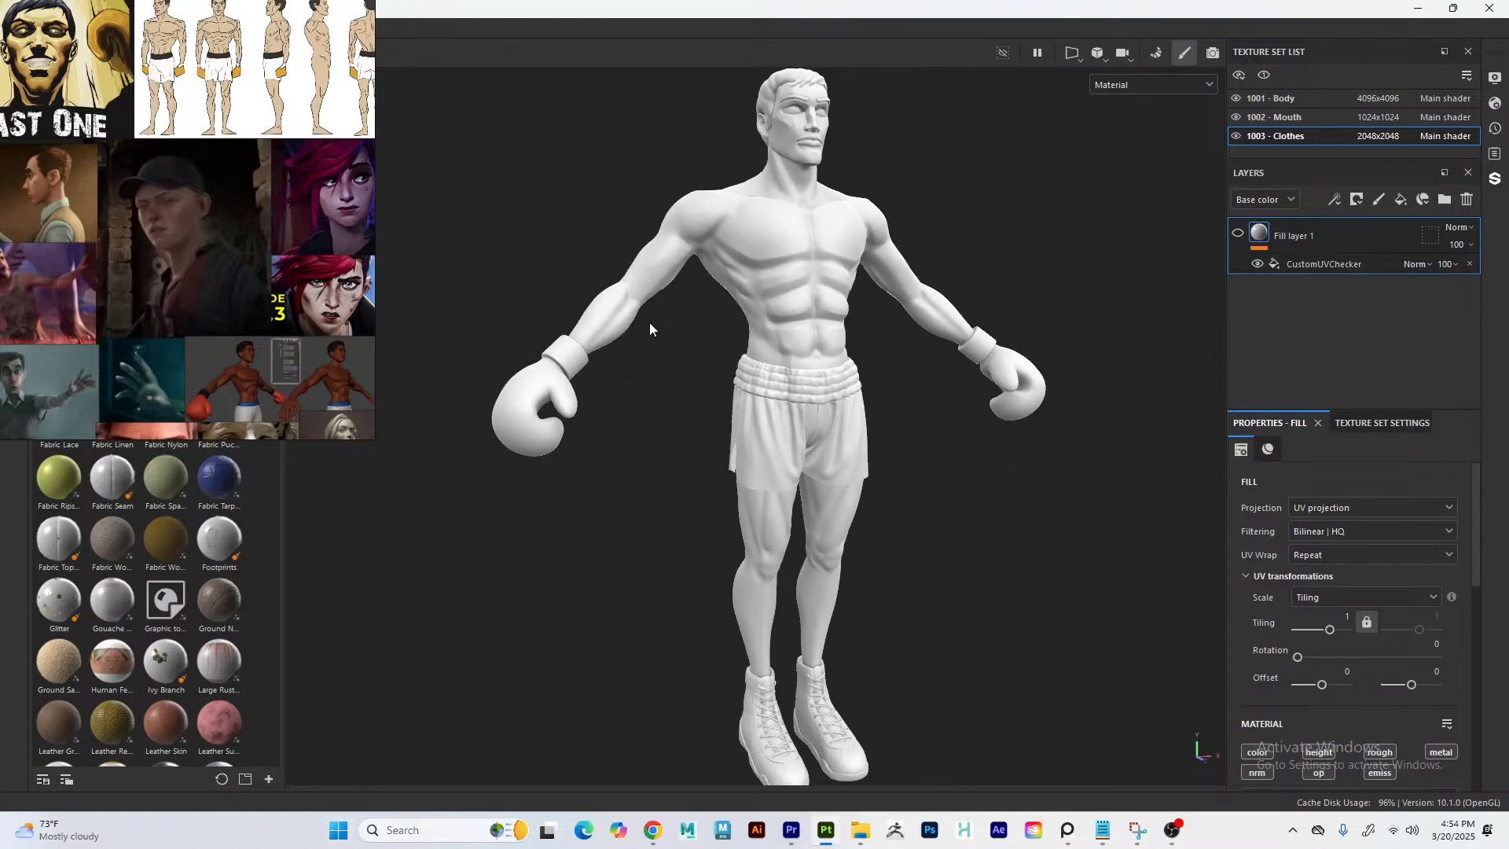
alt+drag(684, 322, 649, 309)
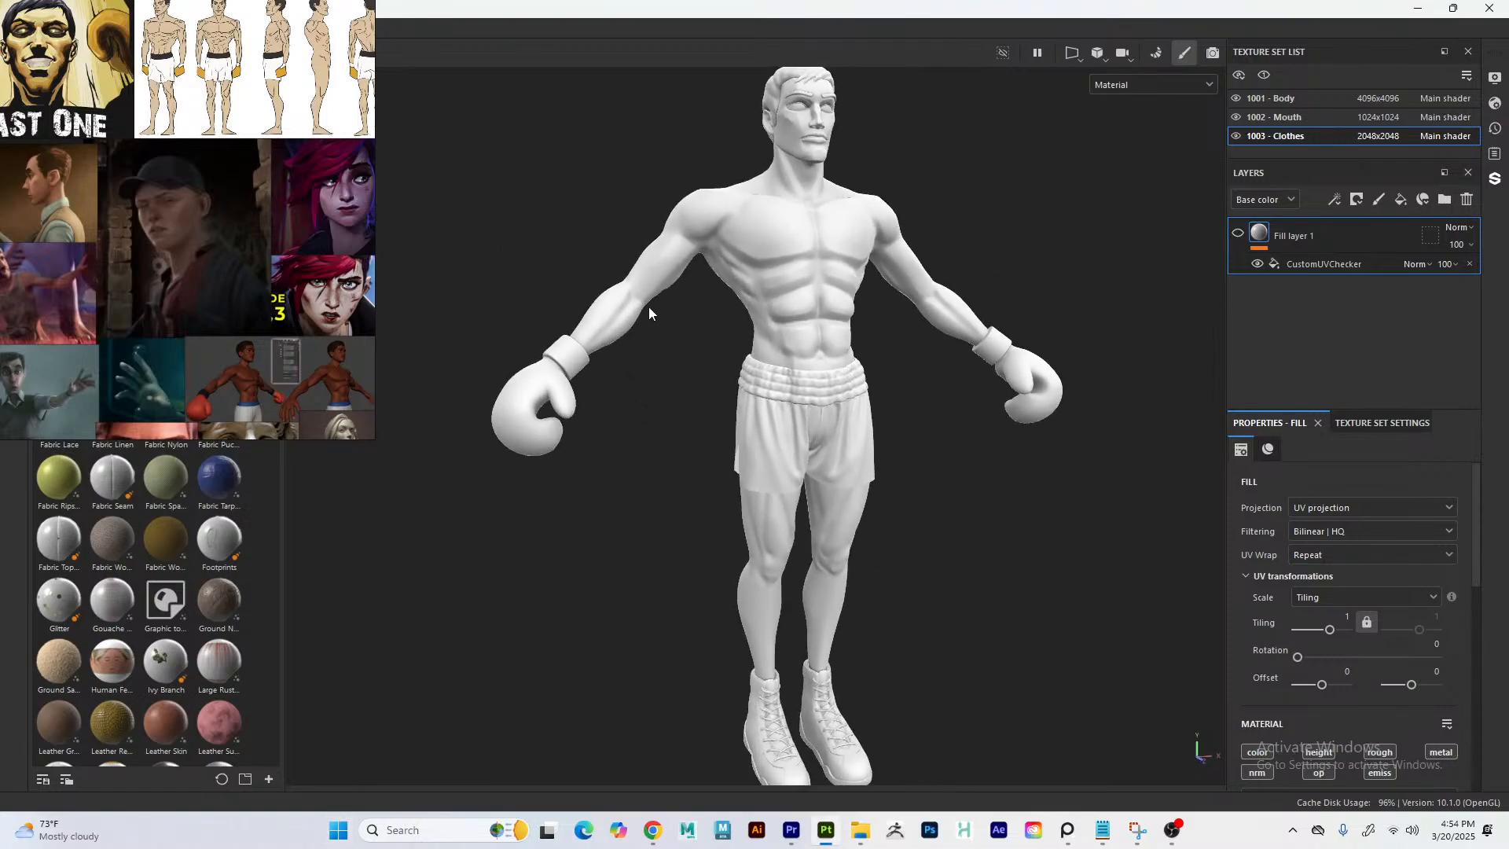
alt+middle_drag(649, 310, 643, 199)
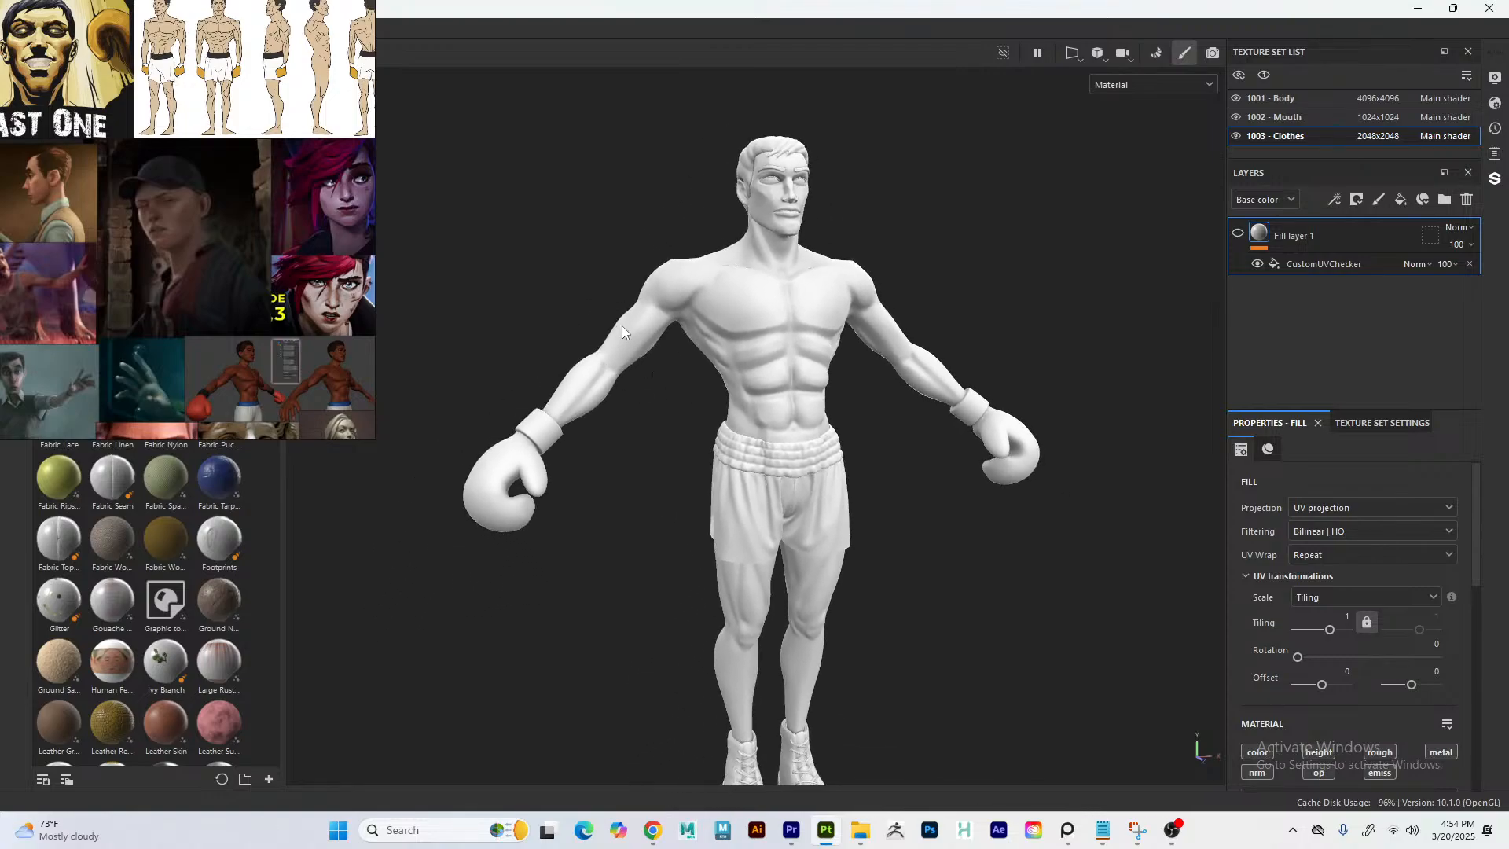
alt+right_drag(685, 190, 855, 679)
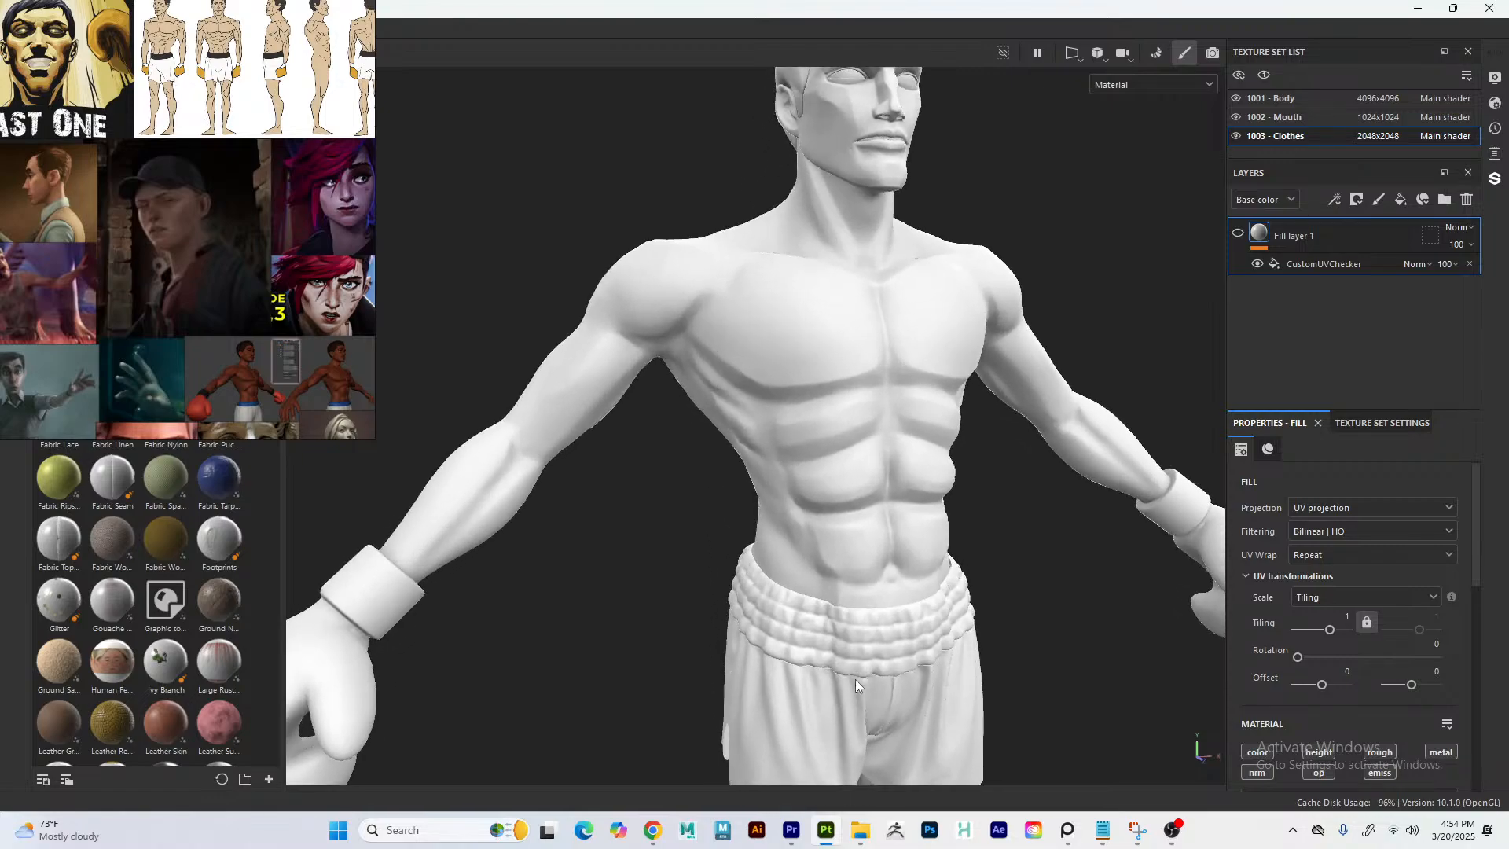
alt+middle_drag(778, 141, 687, 251)
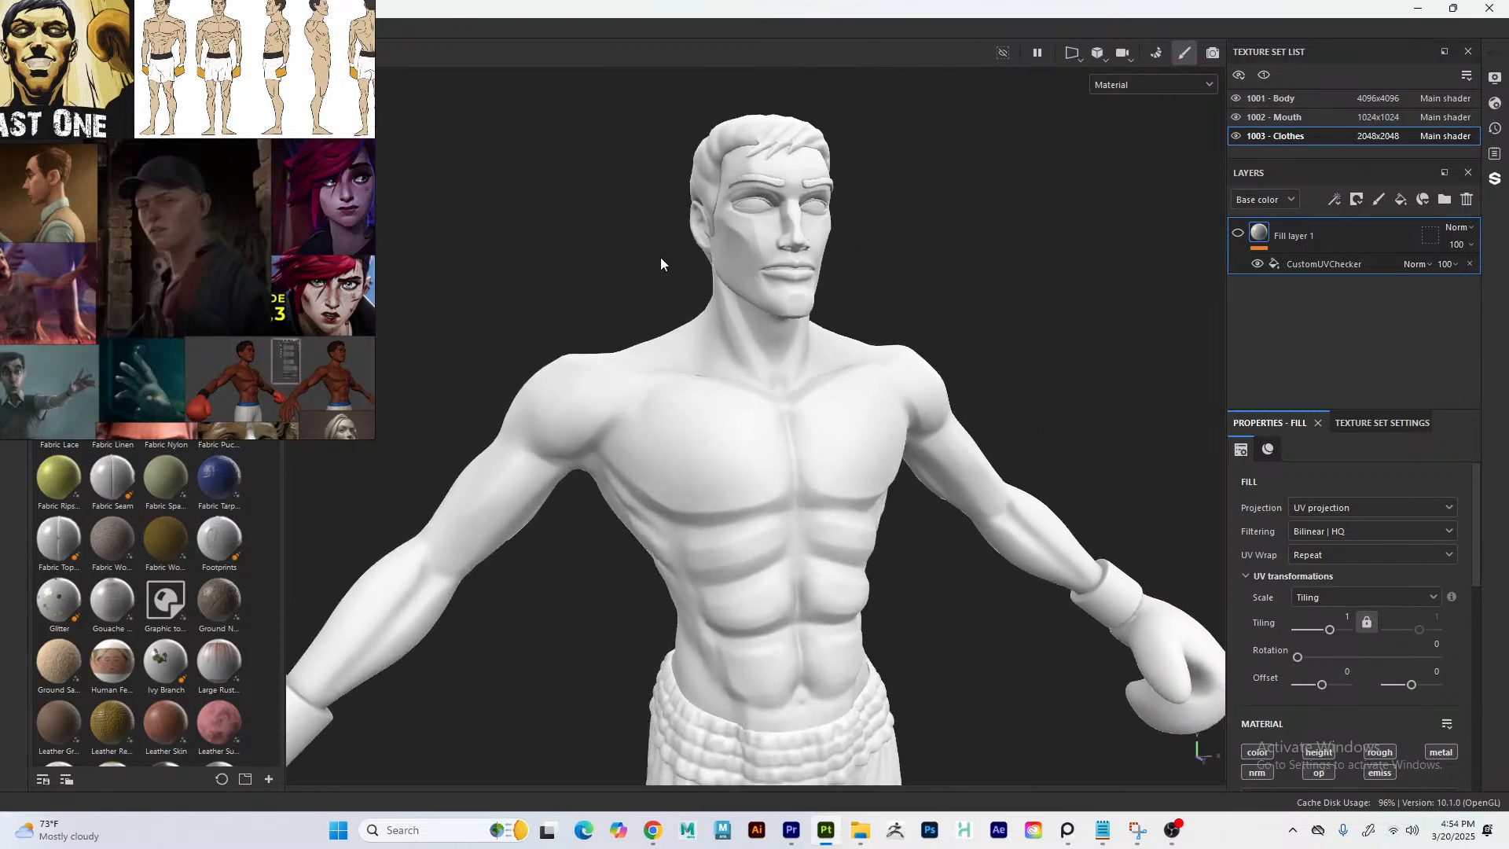
alt+right_drag(661, 258, 698, 383)
alt+middle_drag(636, 230, 628, 295)
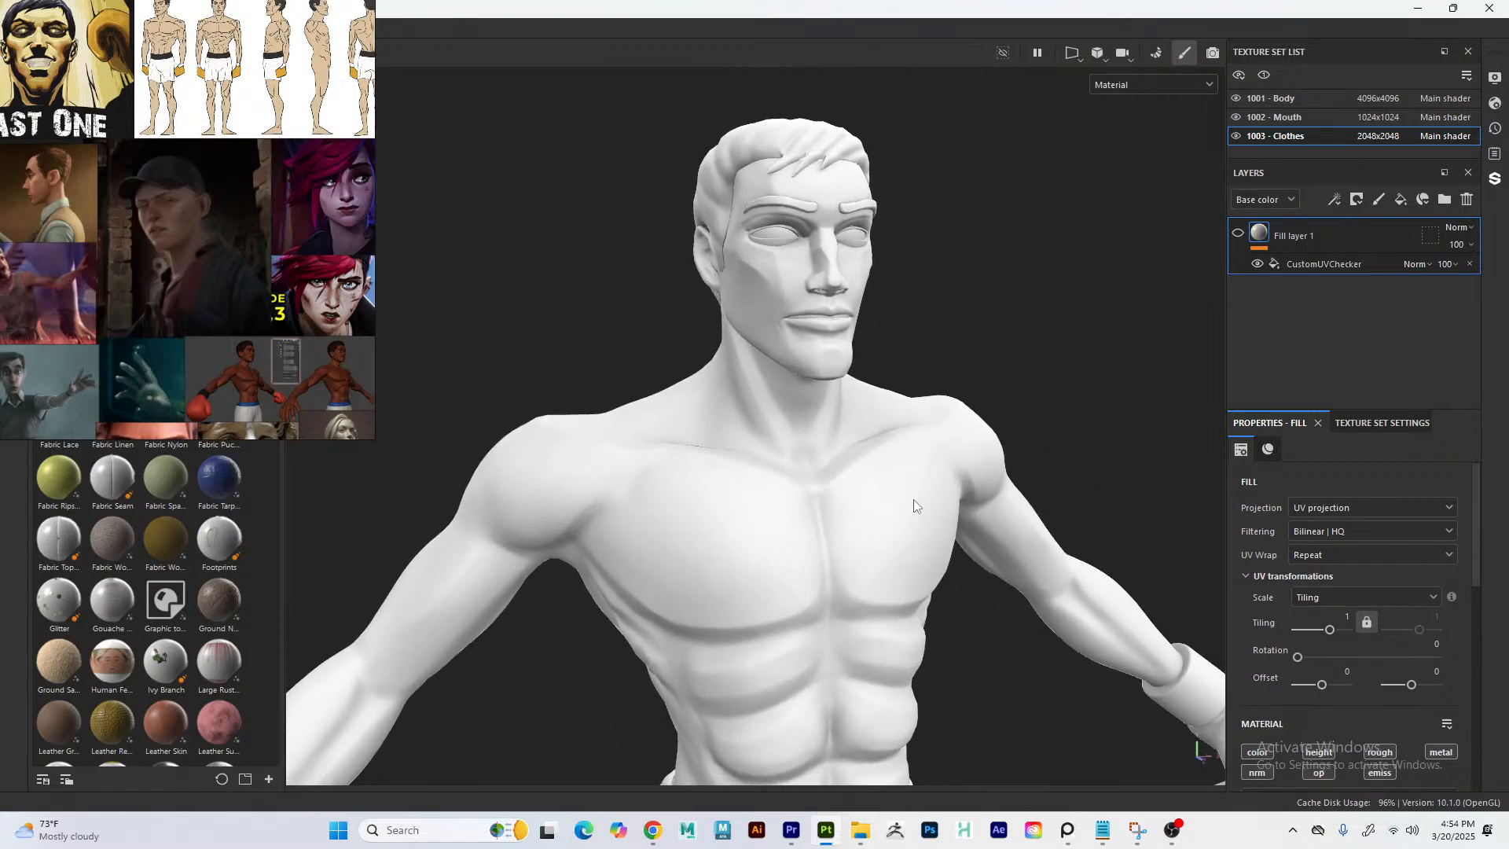
- Make the UV checker fill layer visible in the 1003 - Clothes texture set
click(1237, 233)
click(1239, 233)
click(1236, 232)
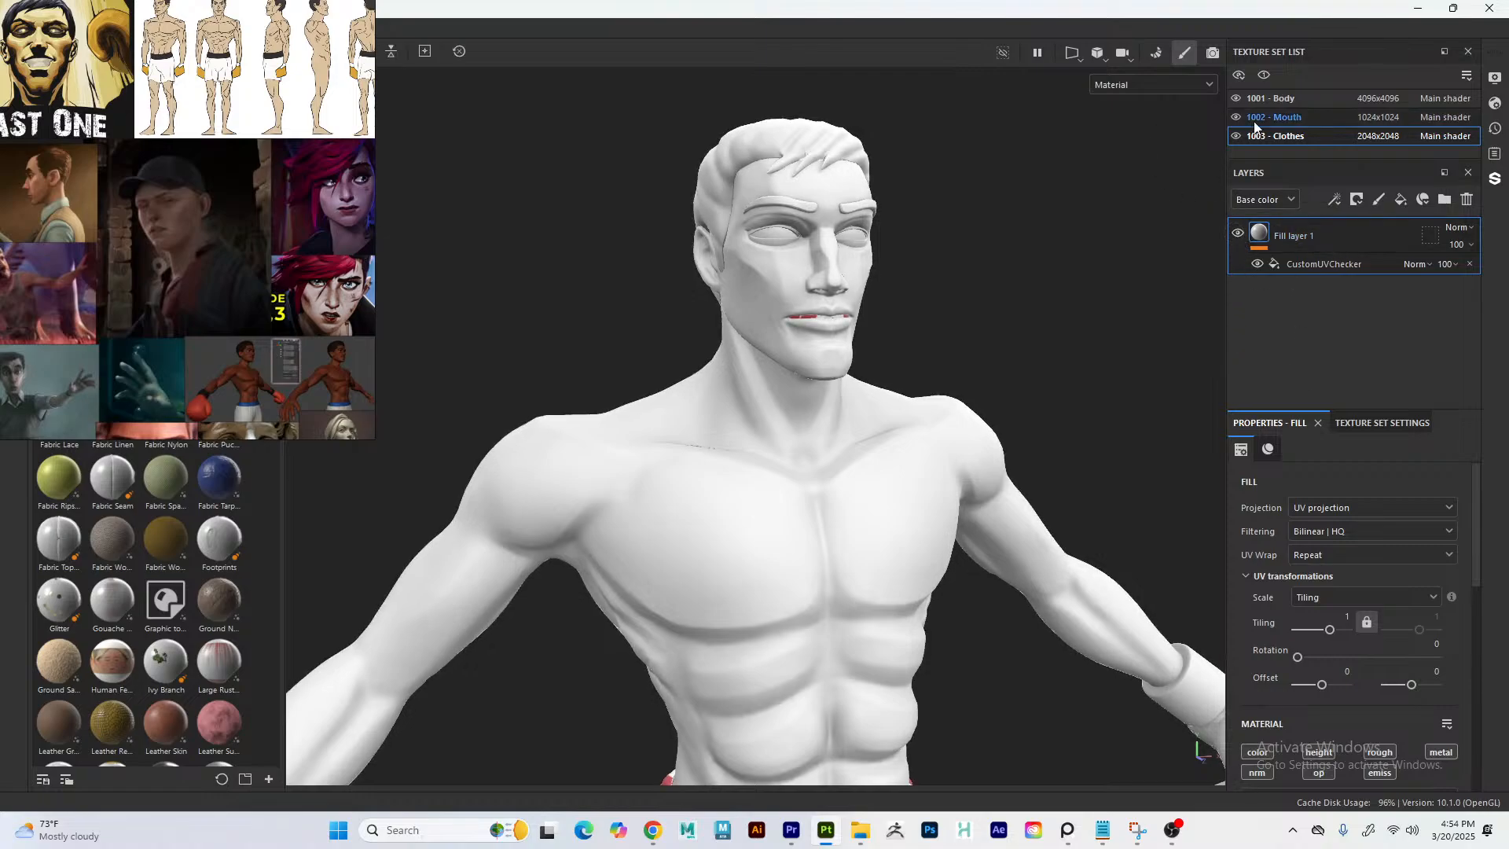
- Check the UV checker pattern on the 1001 - Body texture set, hide its layer again, and look at the 1003 - Clothes layers
click(1257, 118)
click(1242, 96)
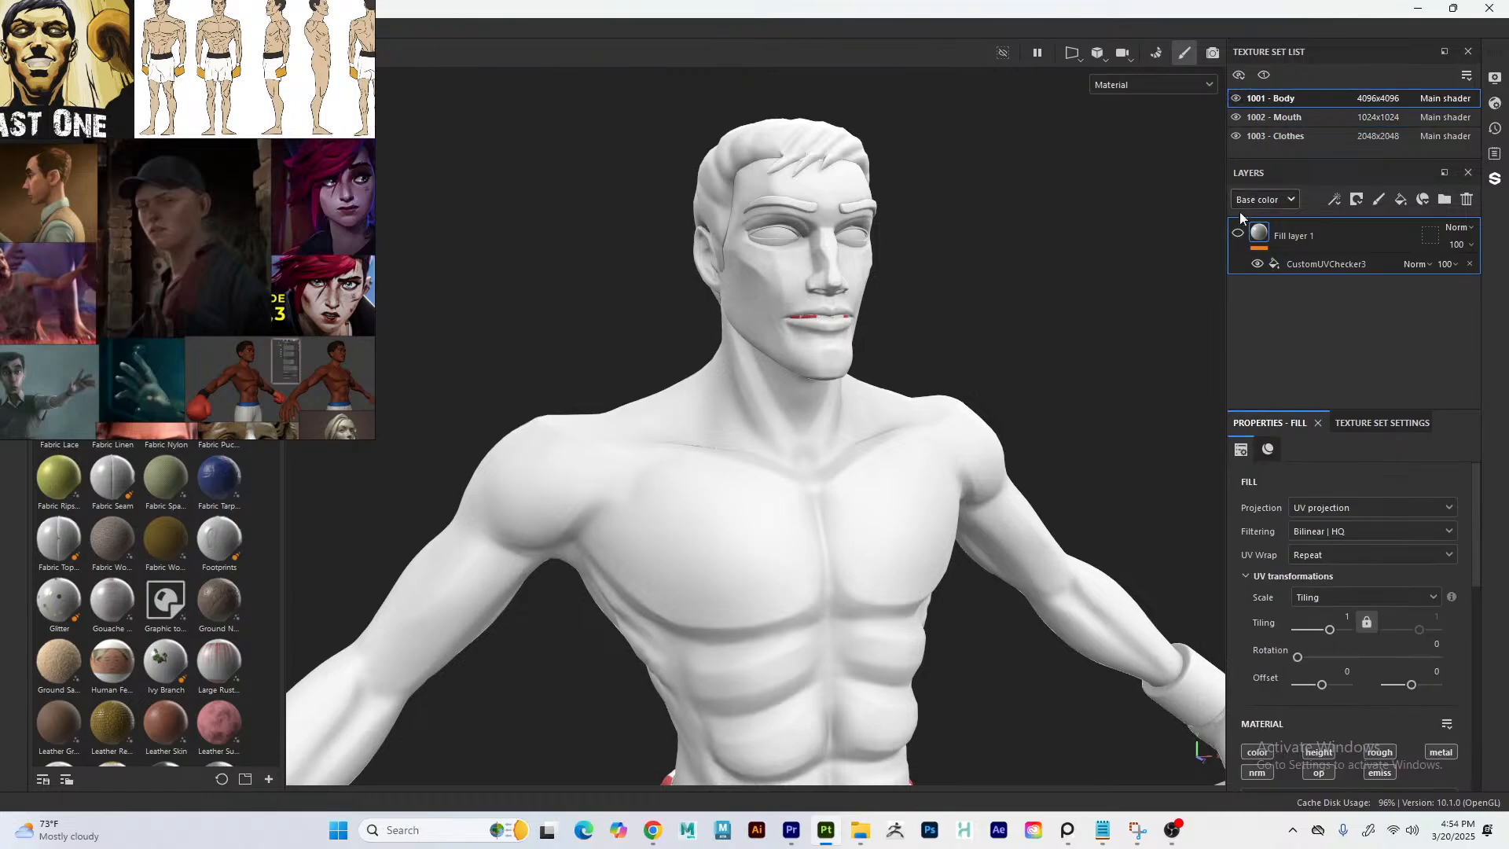
click(1238, 232)
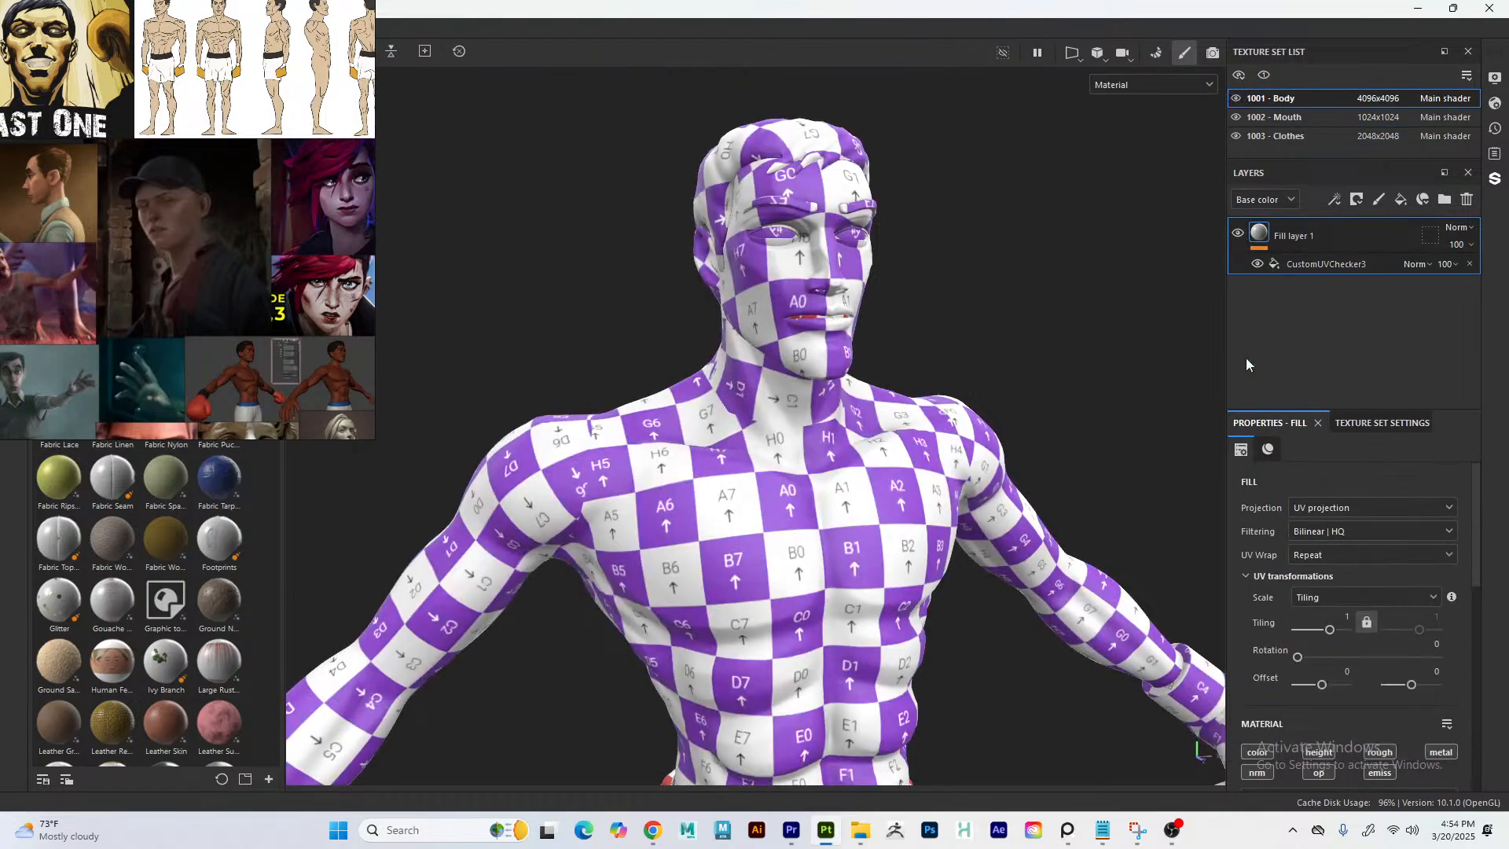
click(1237, 234)
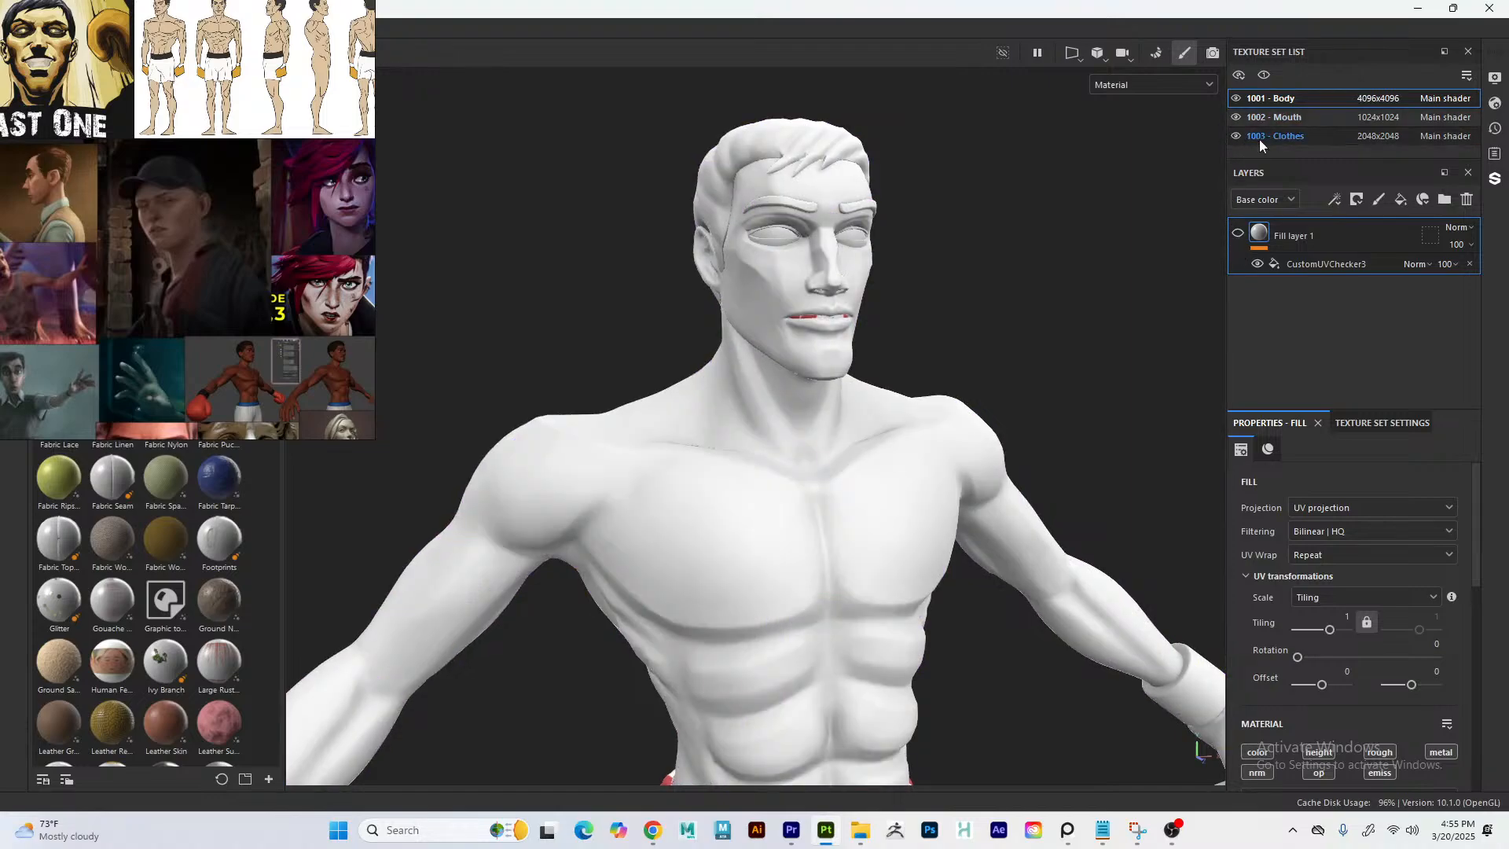
click(1259, 137)
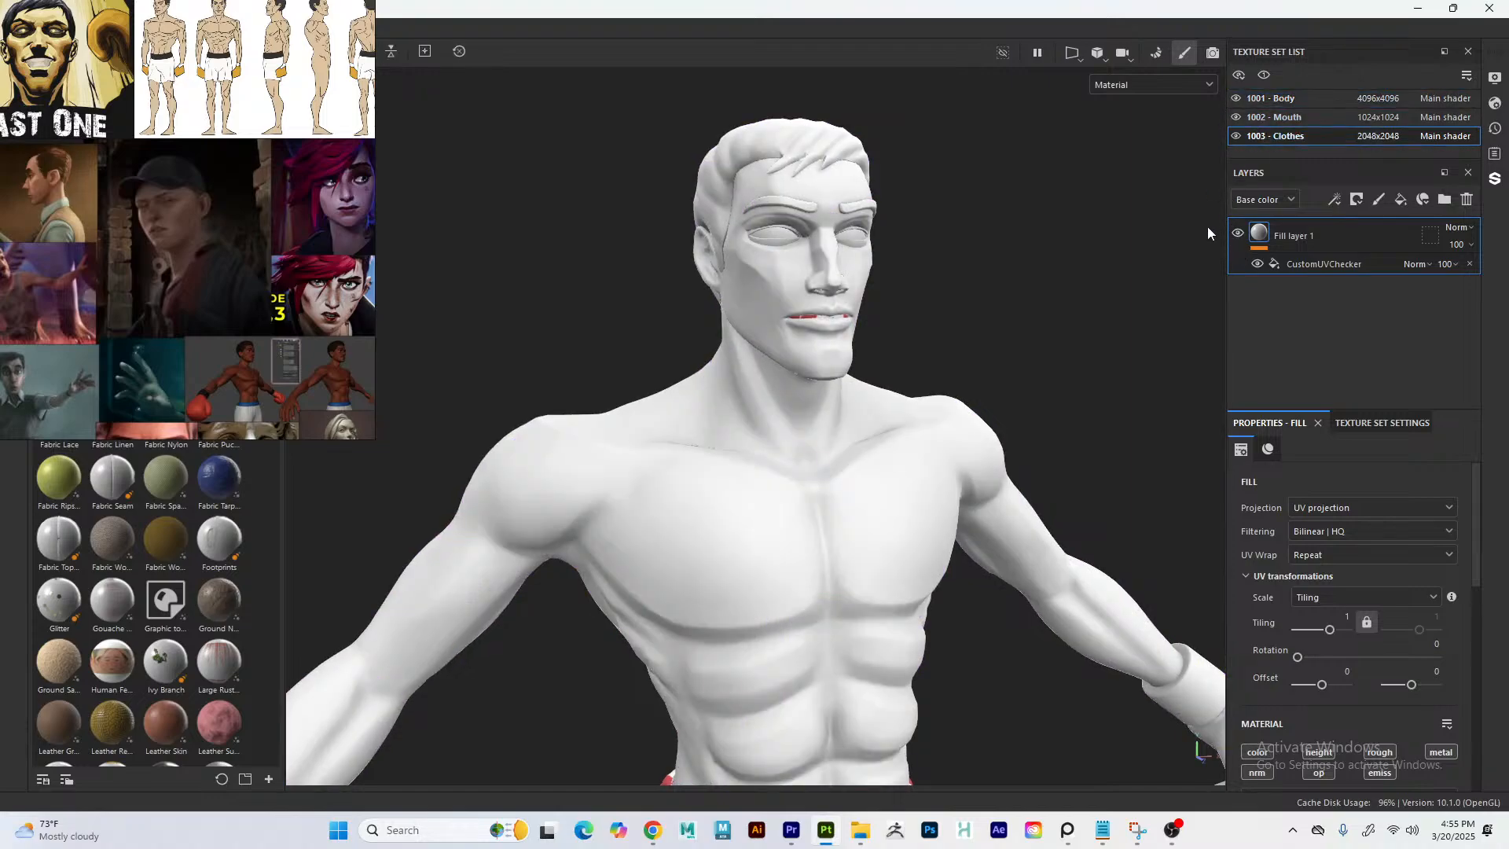
- Add a new fill layer to the 1001 - Body texture set and shift the reference board so the character turnaround is fully exposed
click(1277, 97)
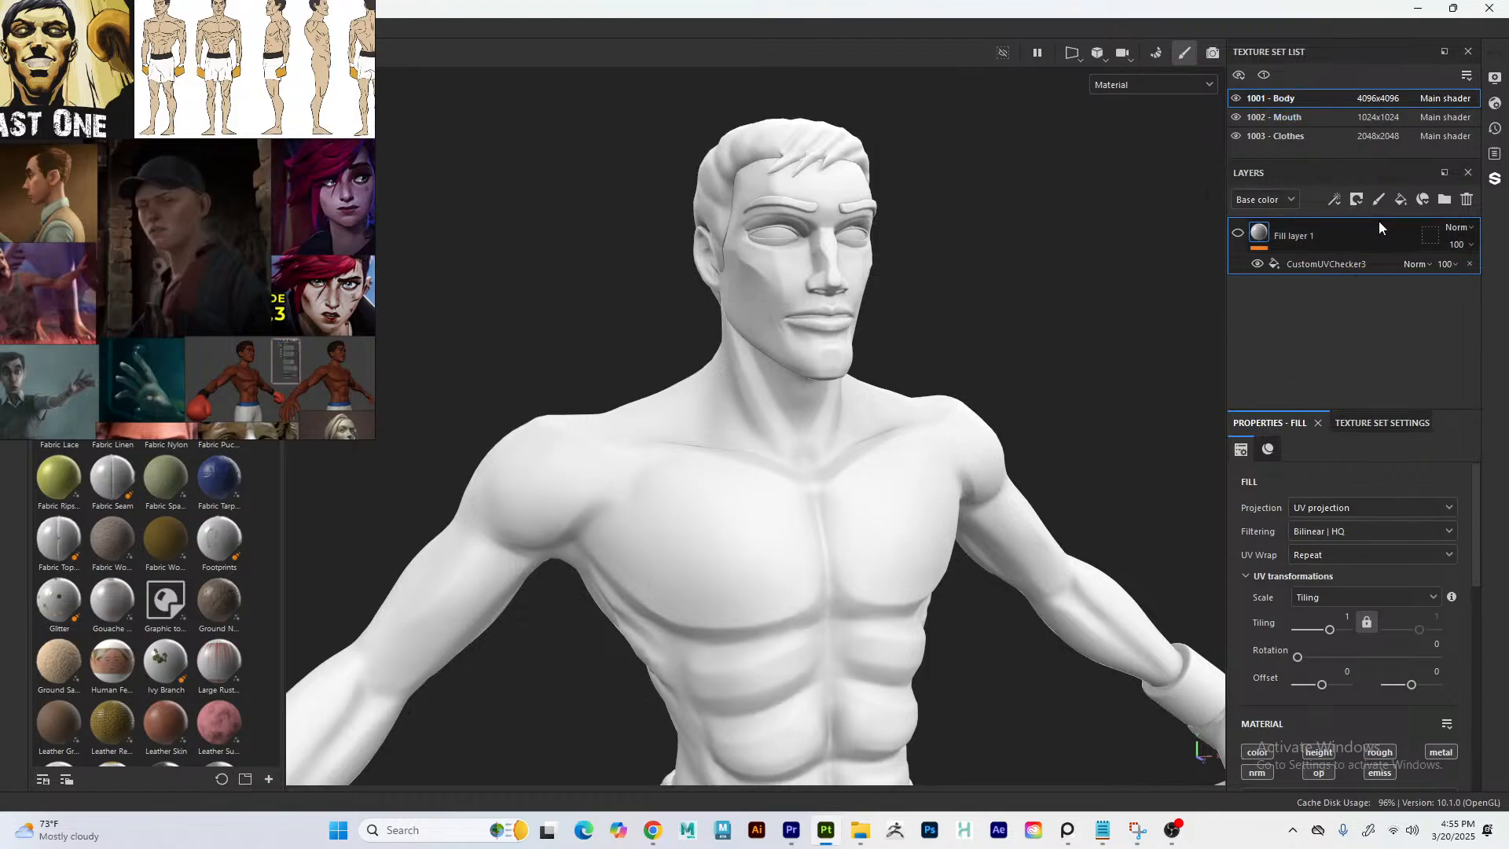
click(1400, 199)
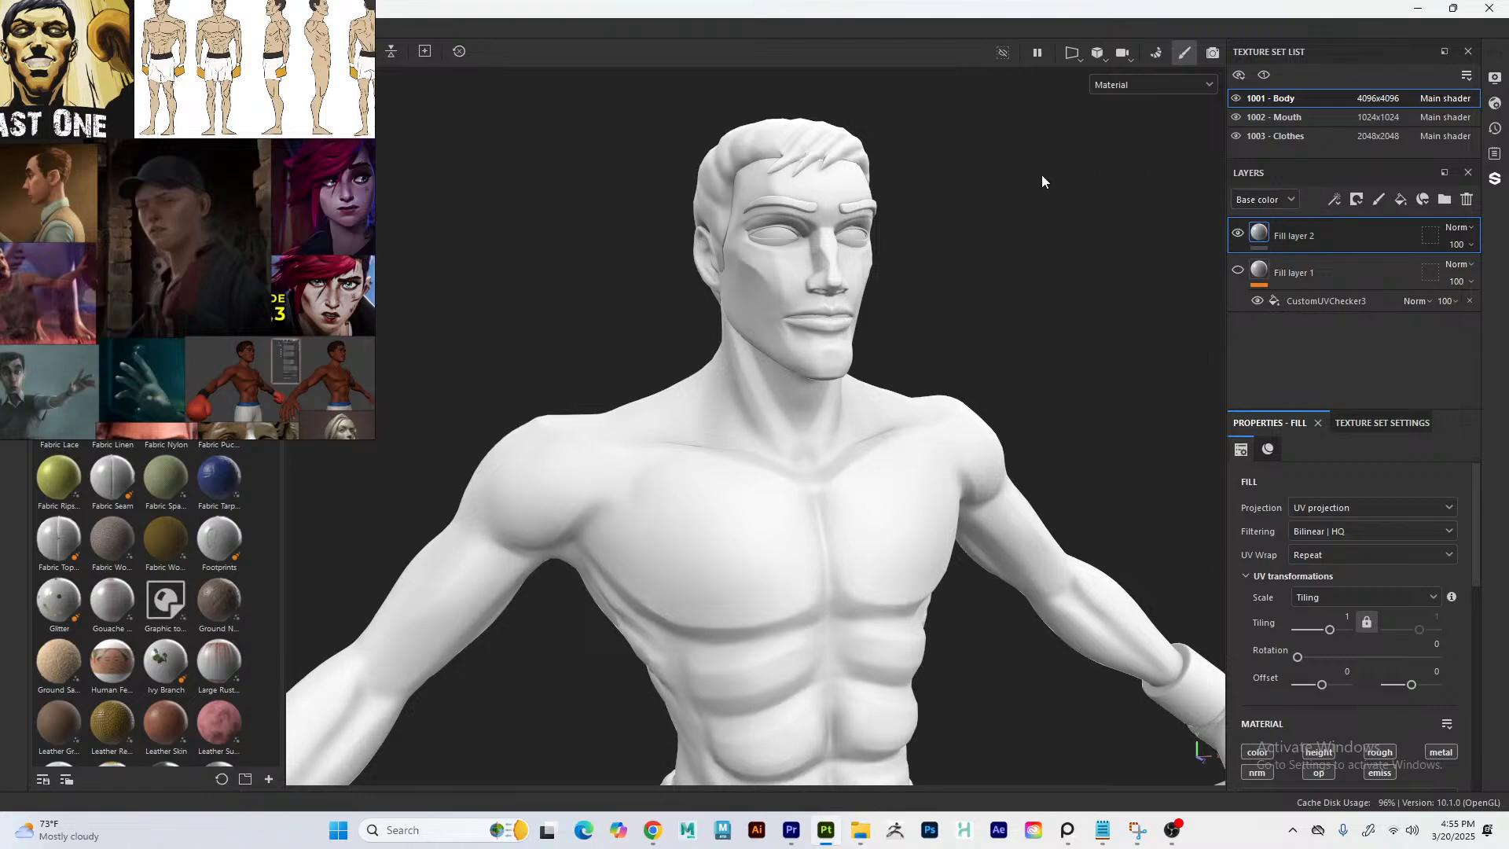
right_drag(173, 205, 219, 246)
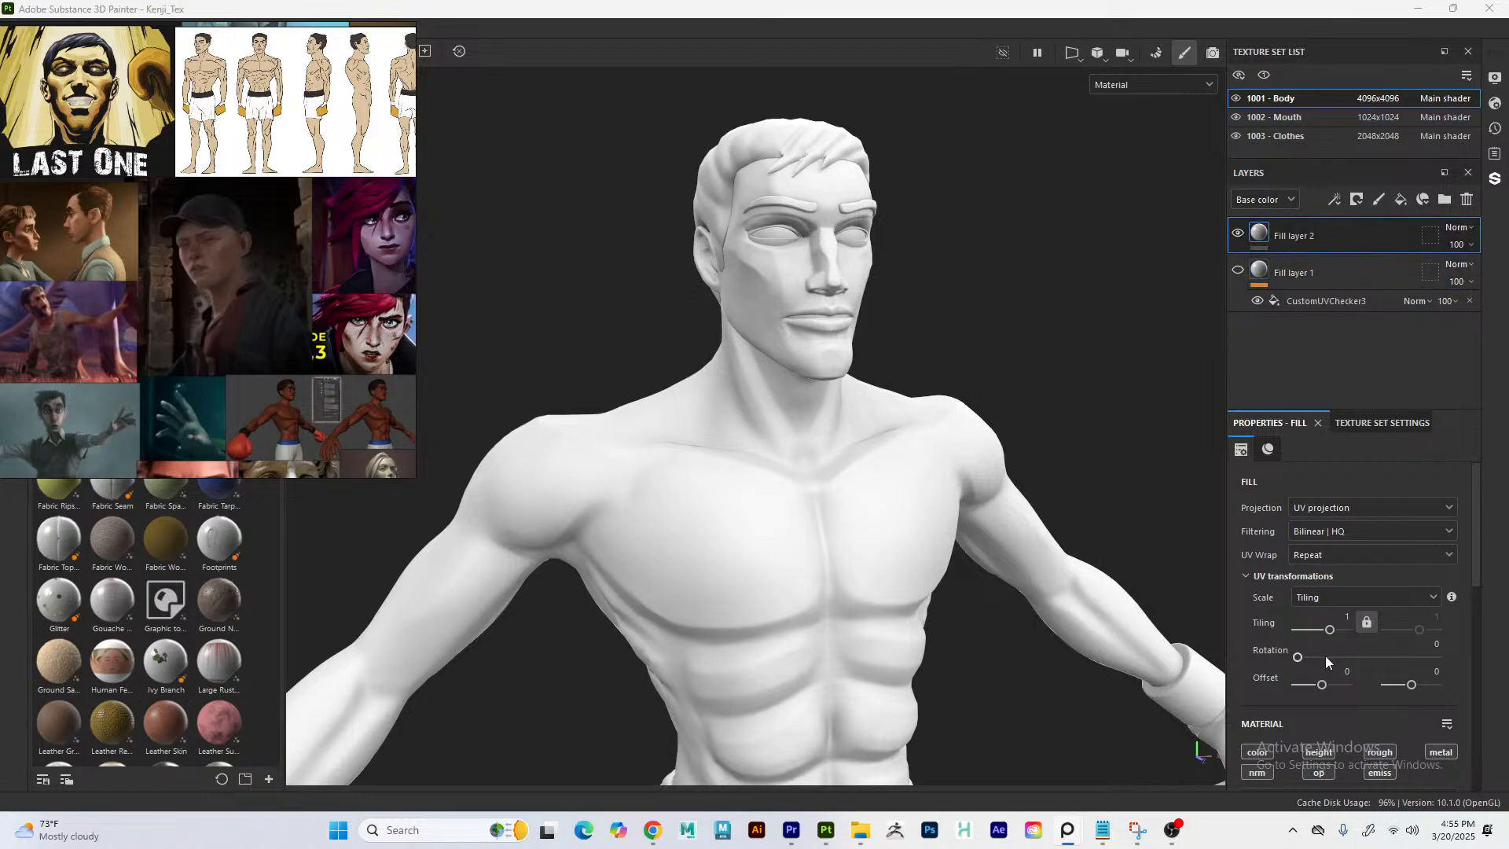
- Limit the new fill layer to the color channel and sample its base color, DDC3A0, from the skin in the reference turnaround
drag(1477, 569, 1466, 651)
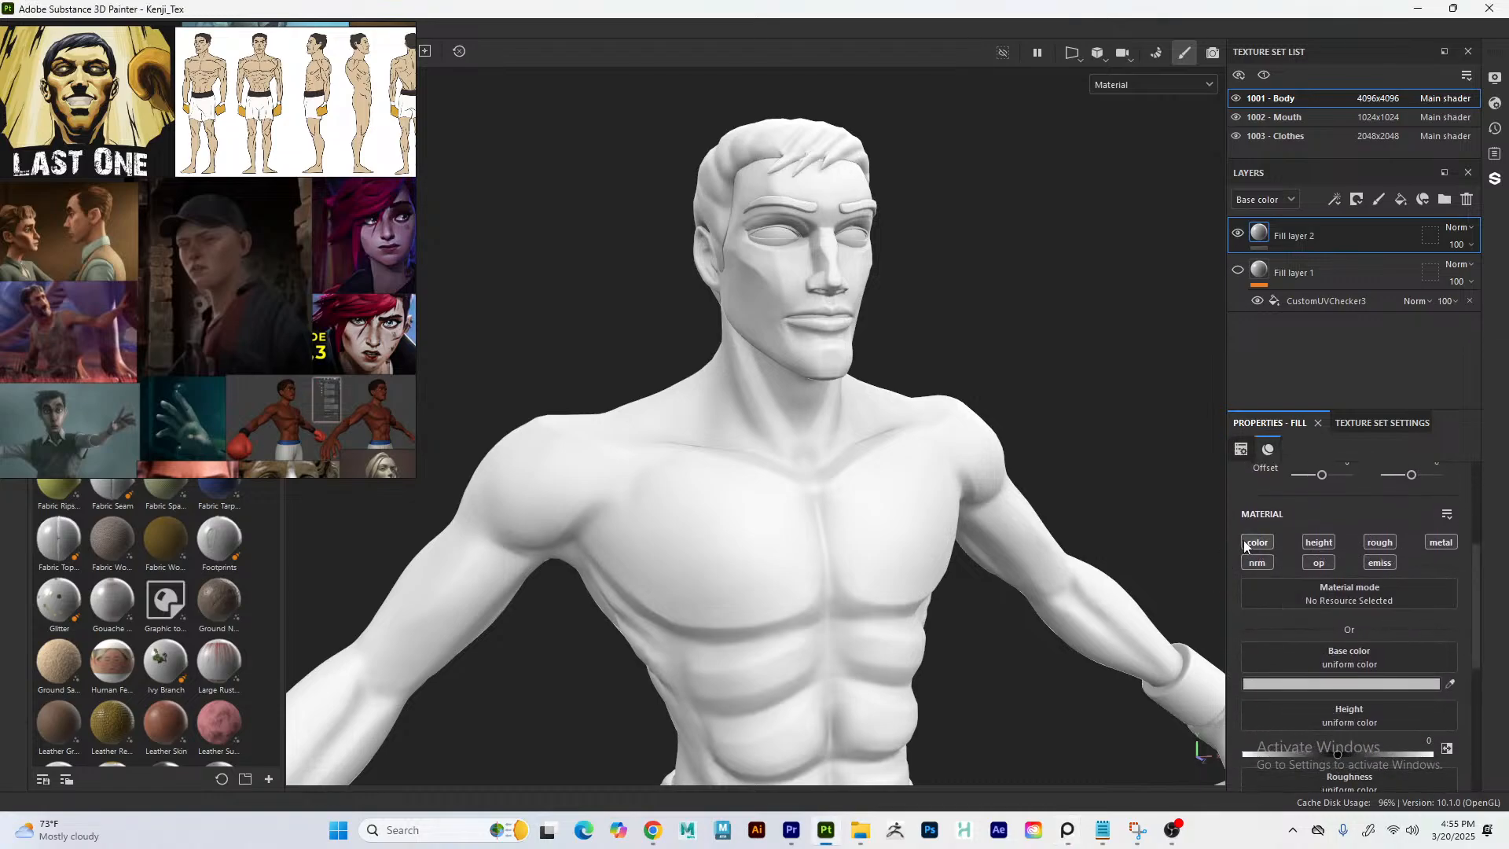
click(1281, 683)
click(1477, 744)
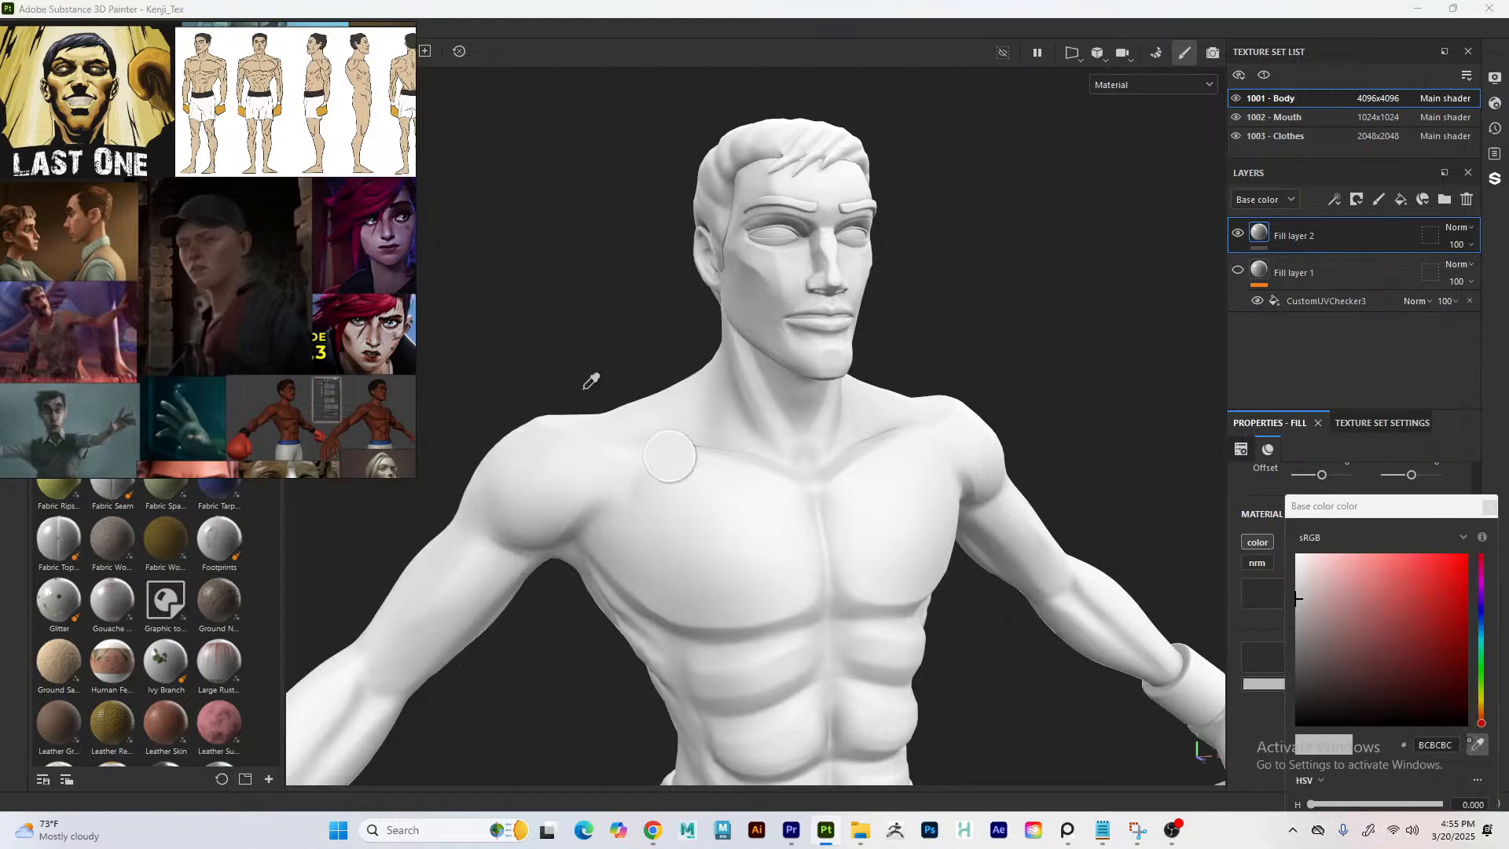
click(390, 89)
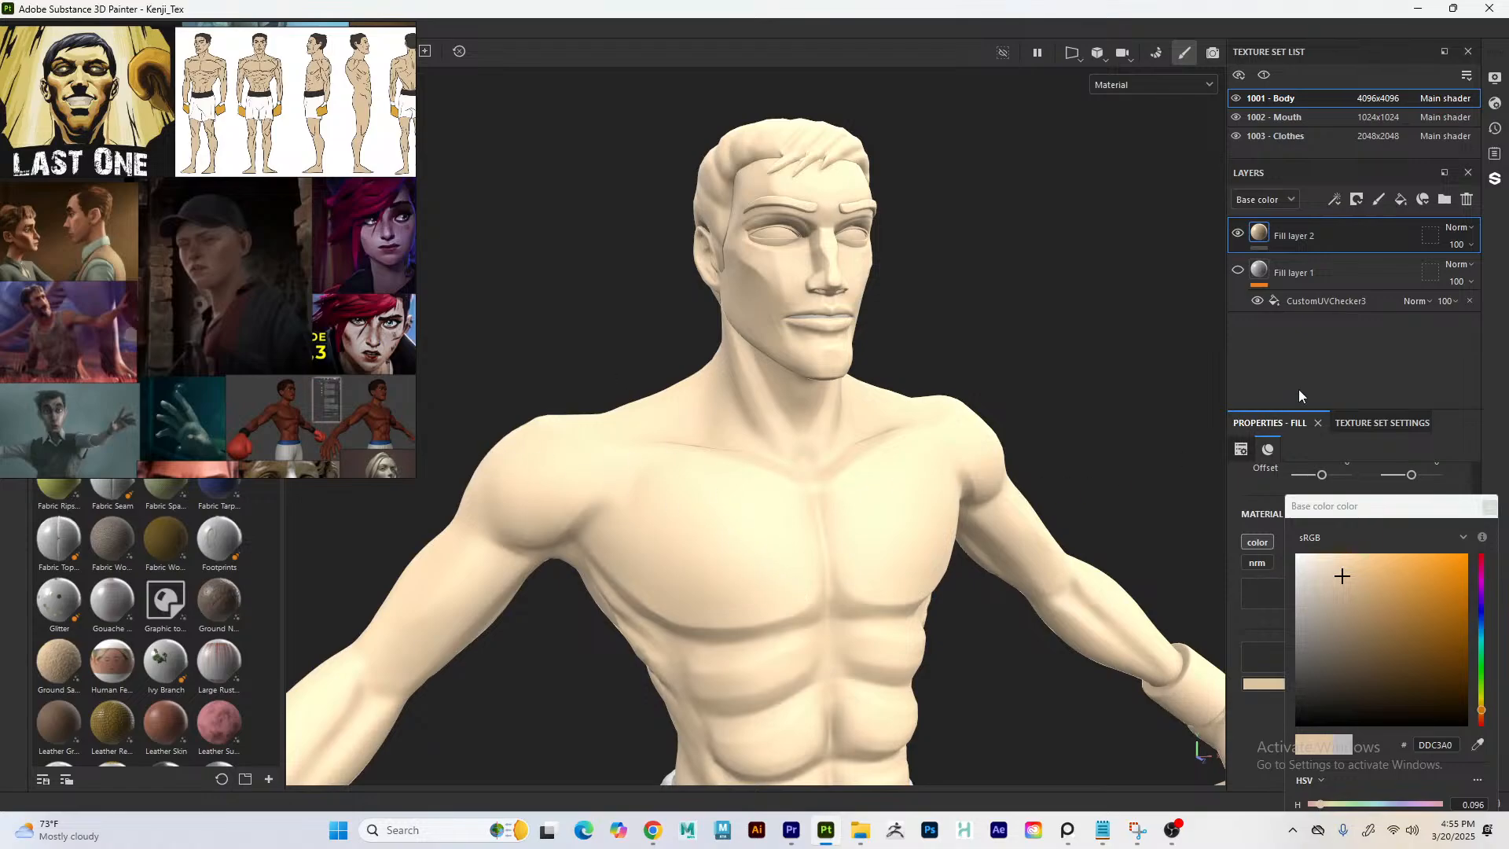
click(1488, 506)
- Move the reference board off the asset library and search its materials for "skin"
right_drag(111, 356, 348, 352)
right_drag(292, 289, 331, 295)
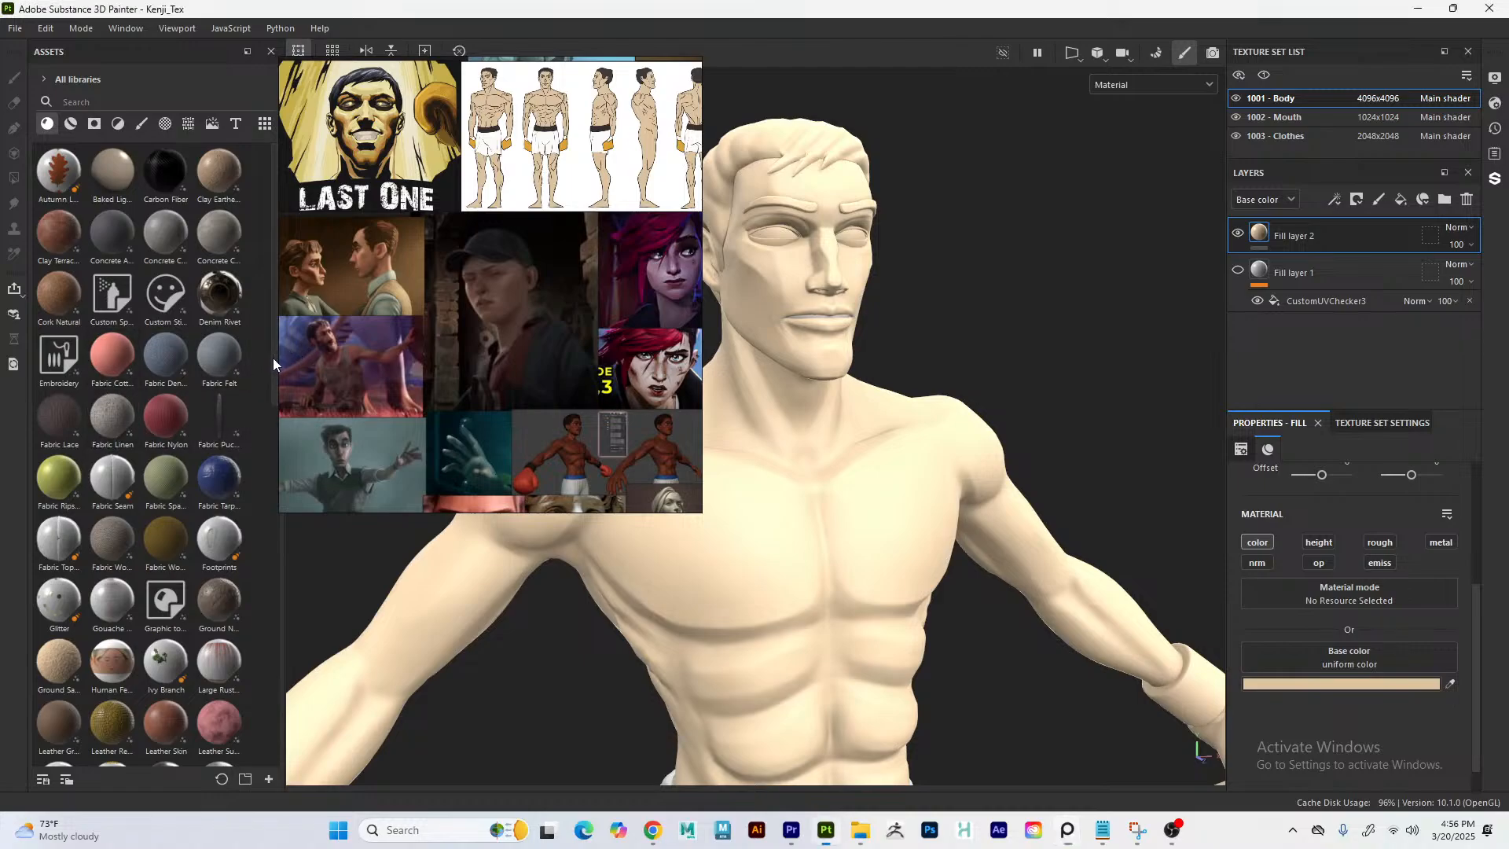
drag(272, 357, 259, 719)
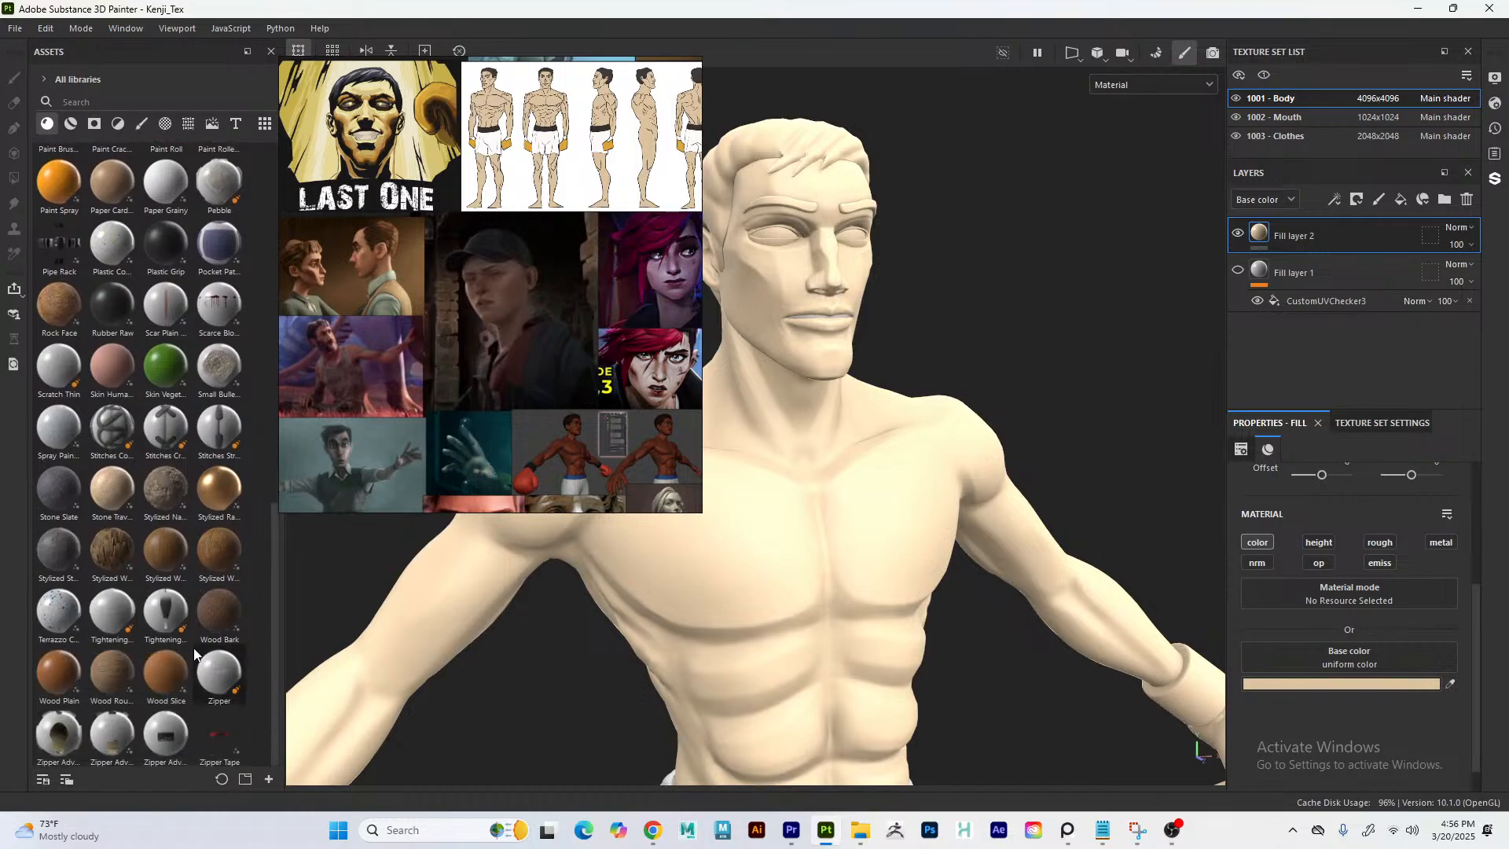
drag(271, 618, 253, 238)
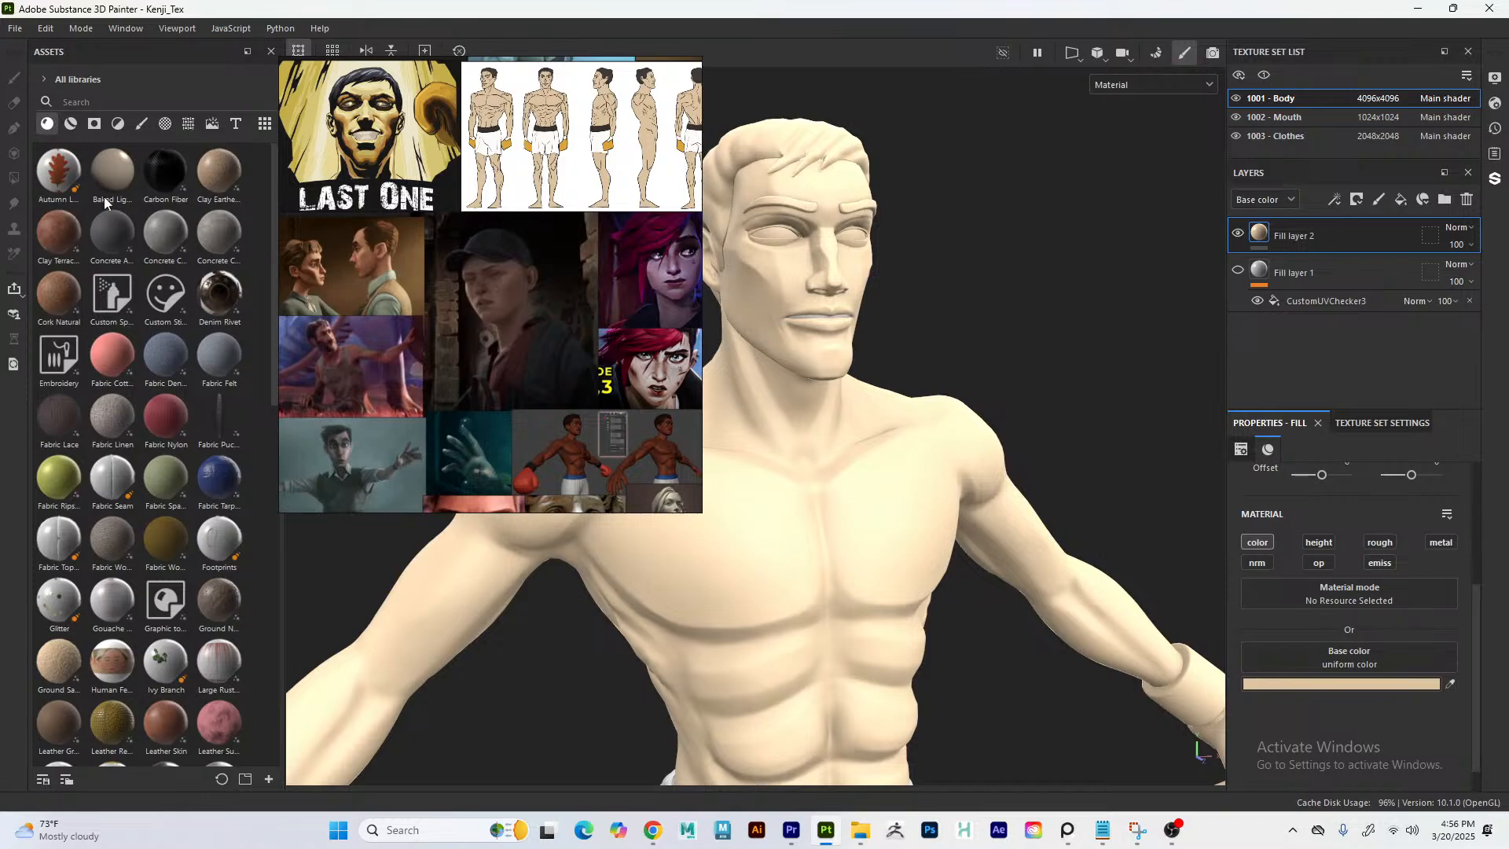
click(69, 99)
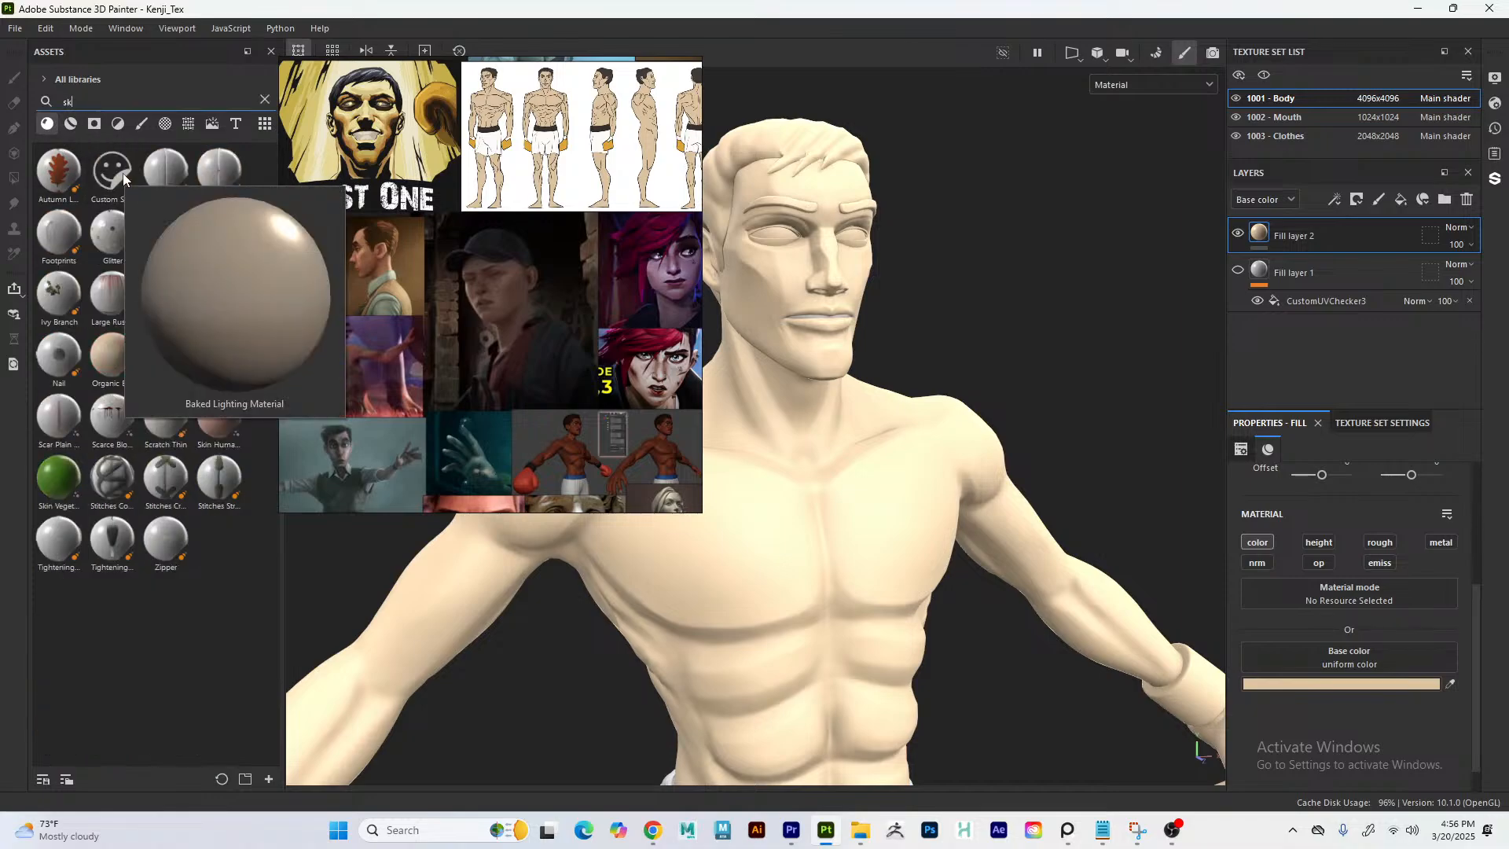
text(skin)
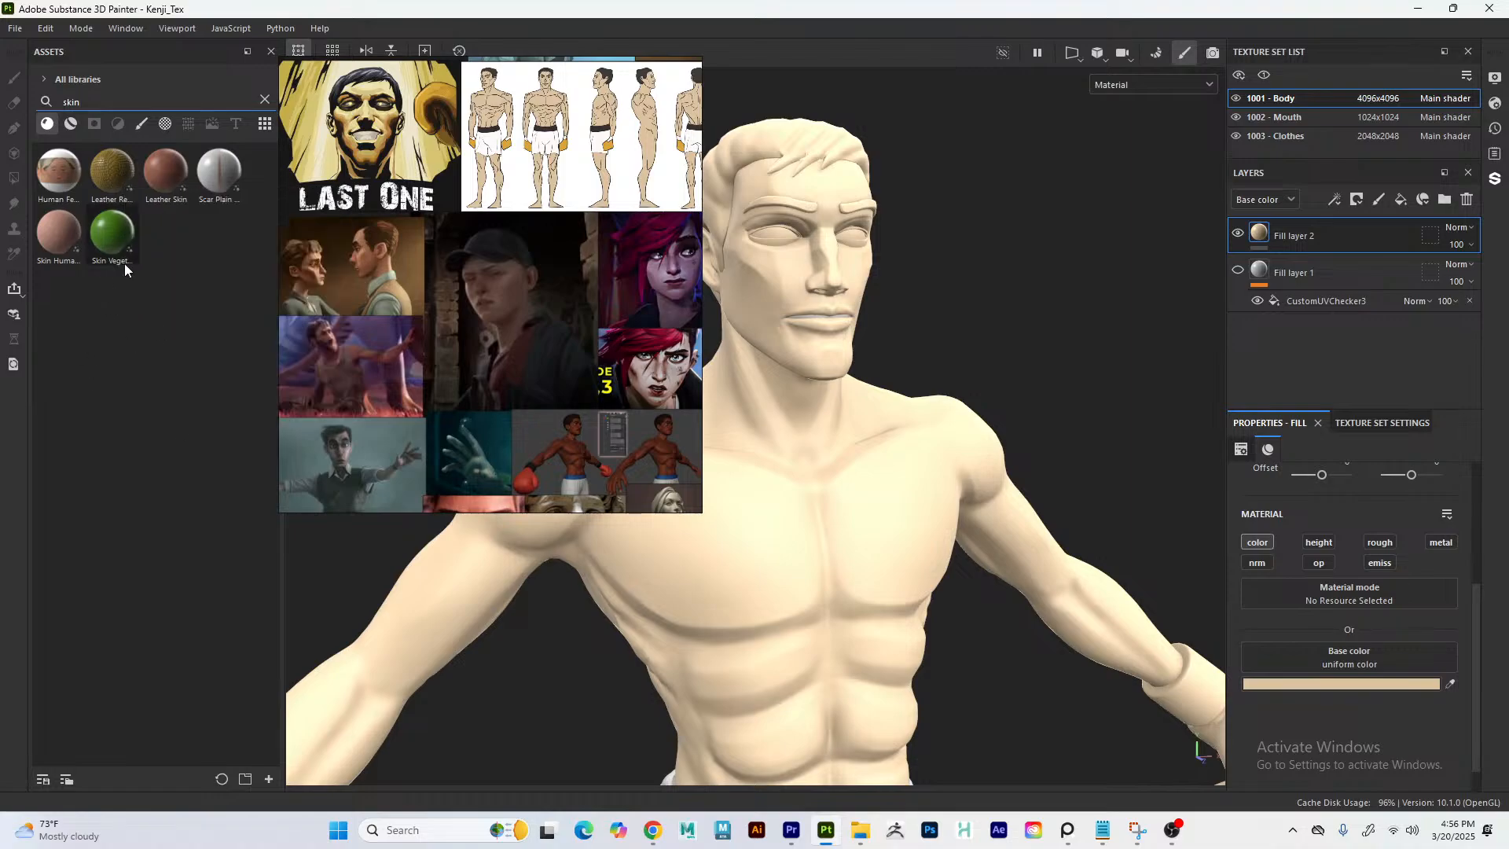
- Add the Skin Human Flat material as a hidden layer below Fill layer 2 and list the smart materials for skin
drag(63, 252, 1267, 253)
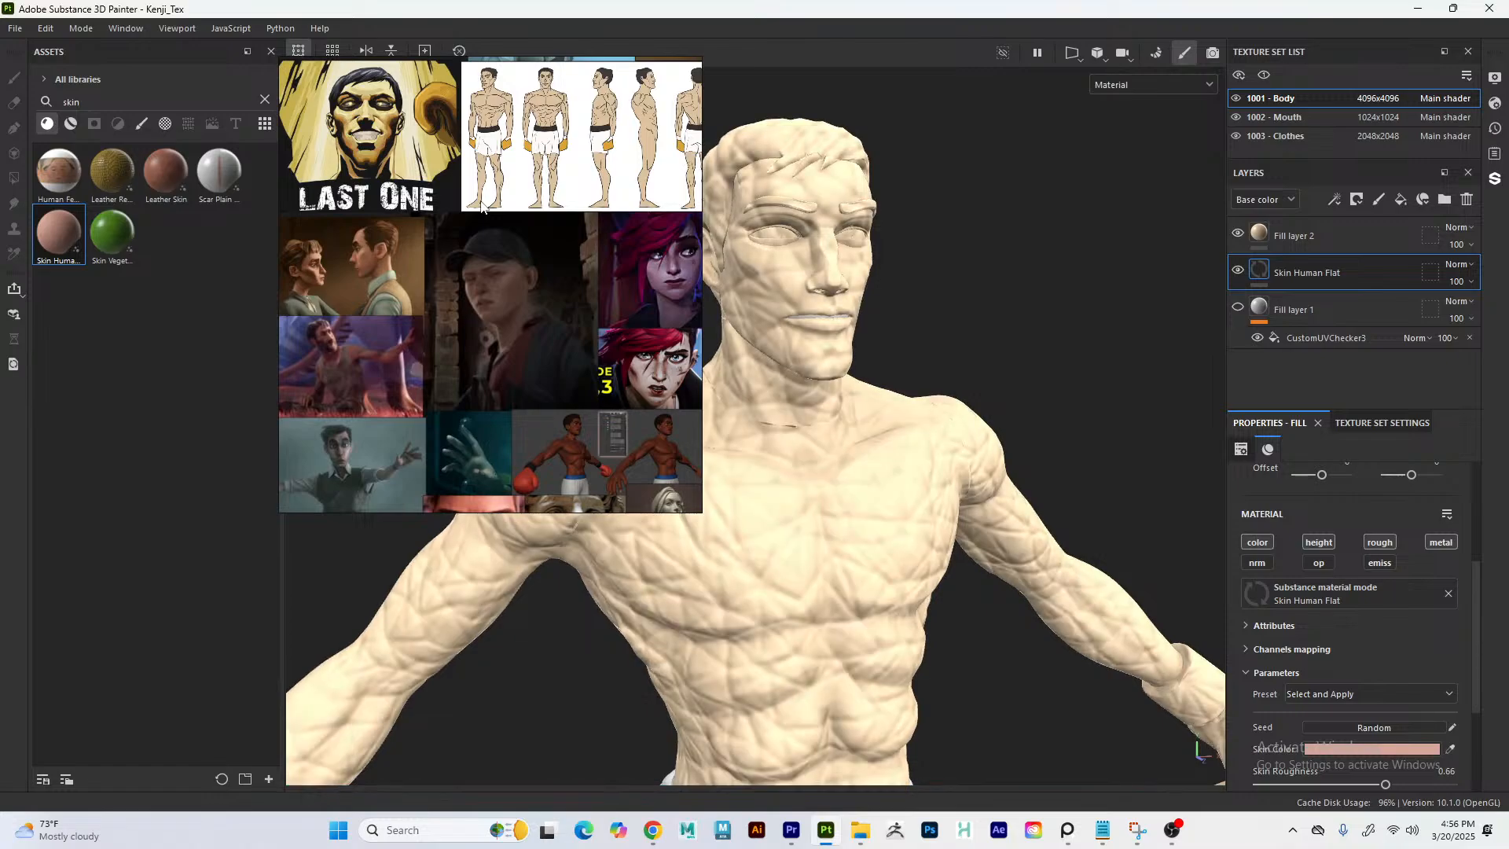
click(1238, 270)
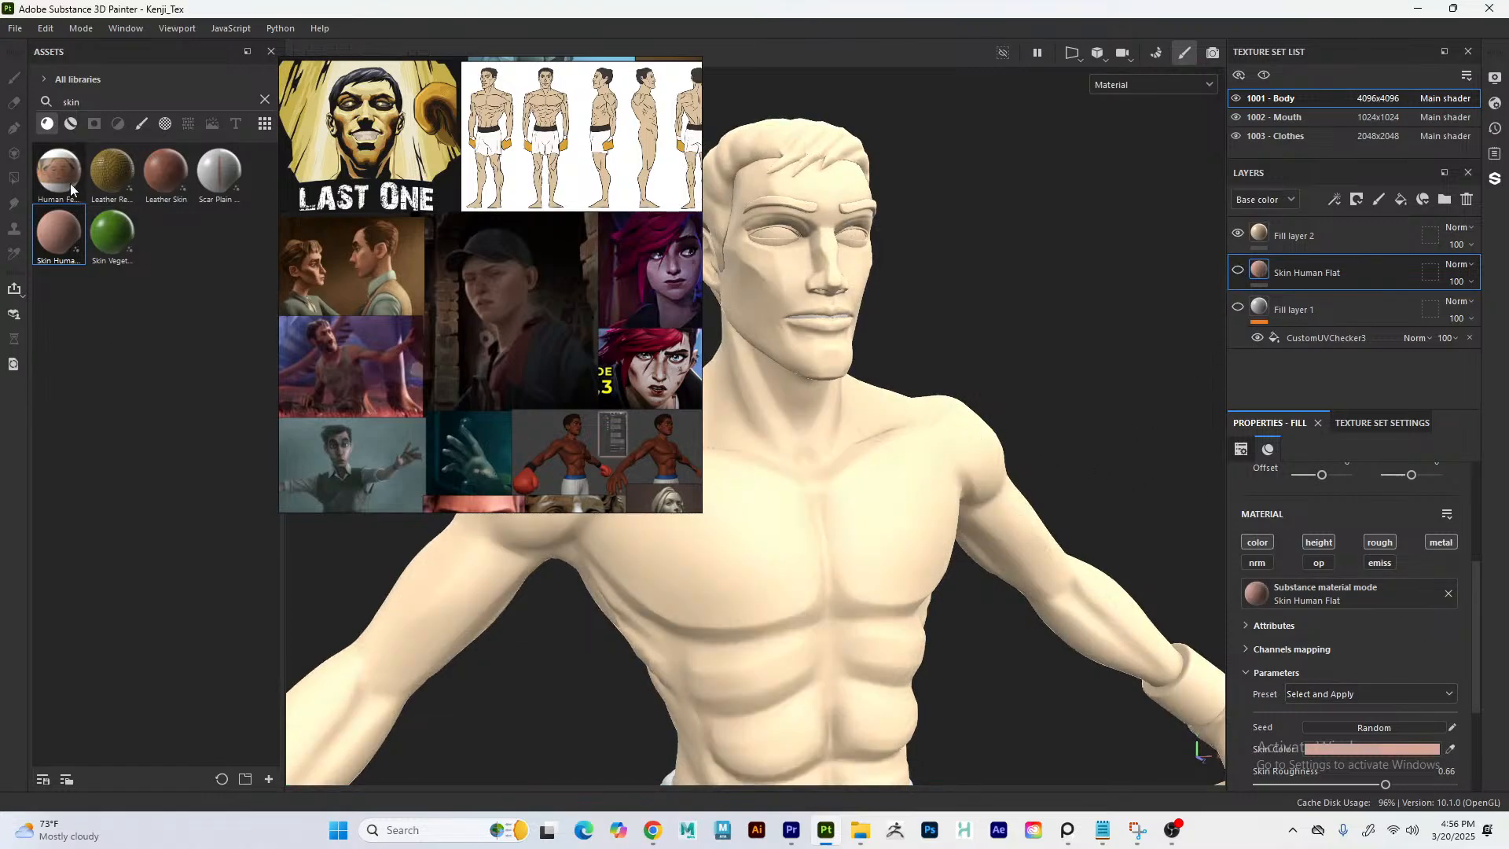
click(72, 126)
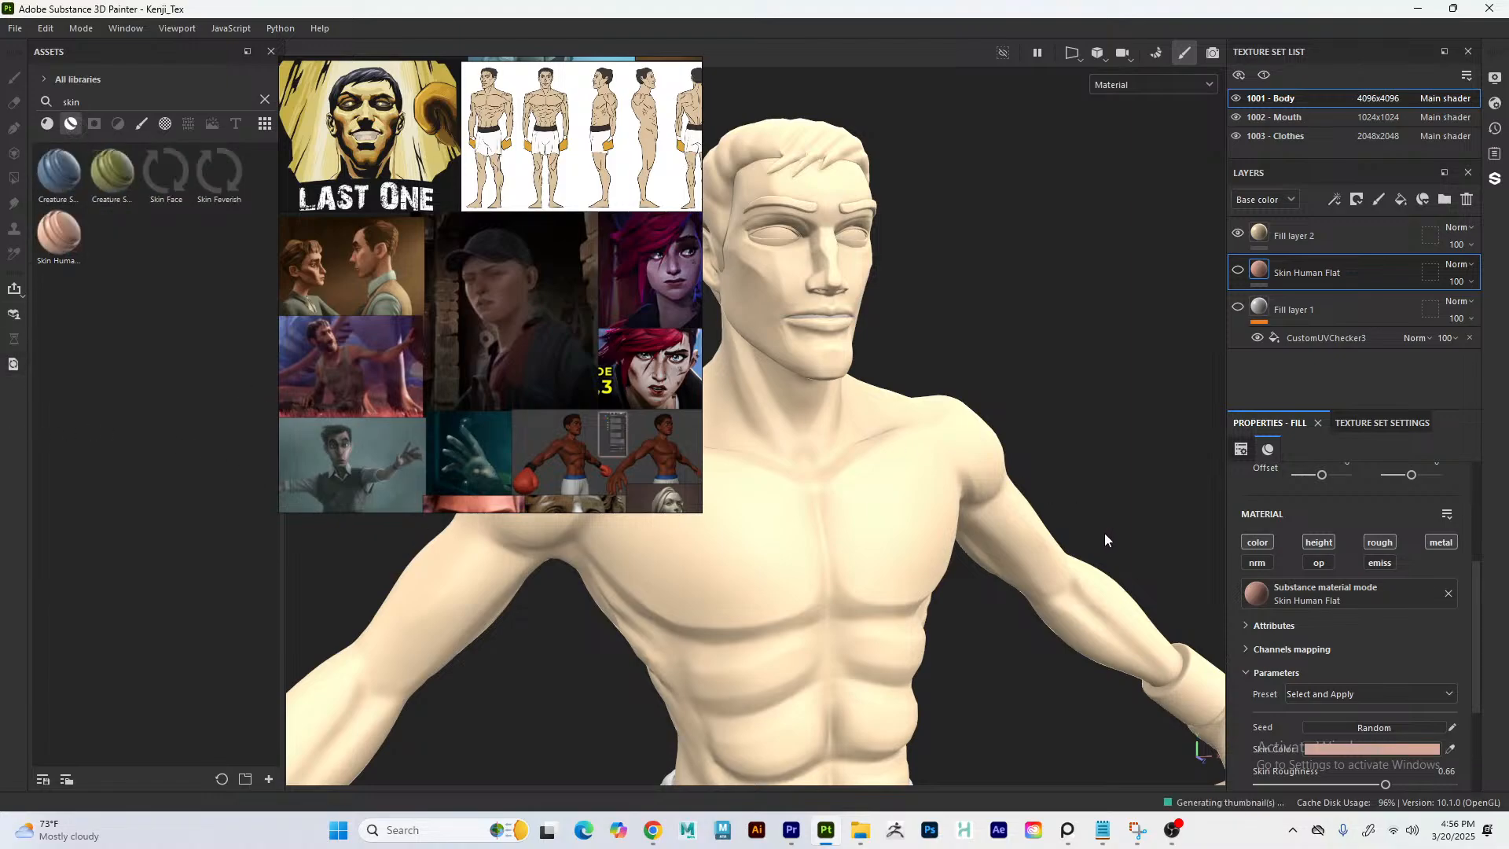
- Create a folder above Fill layer 2 and move that fill layer into it, with the reference board shifted off the character
click(1295, 239)
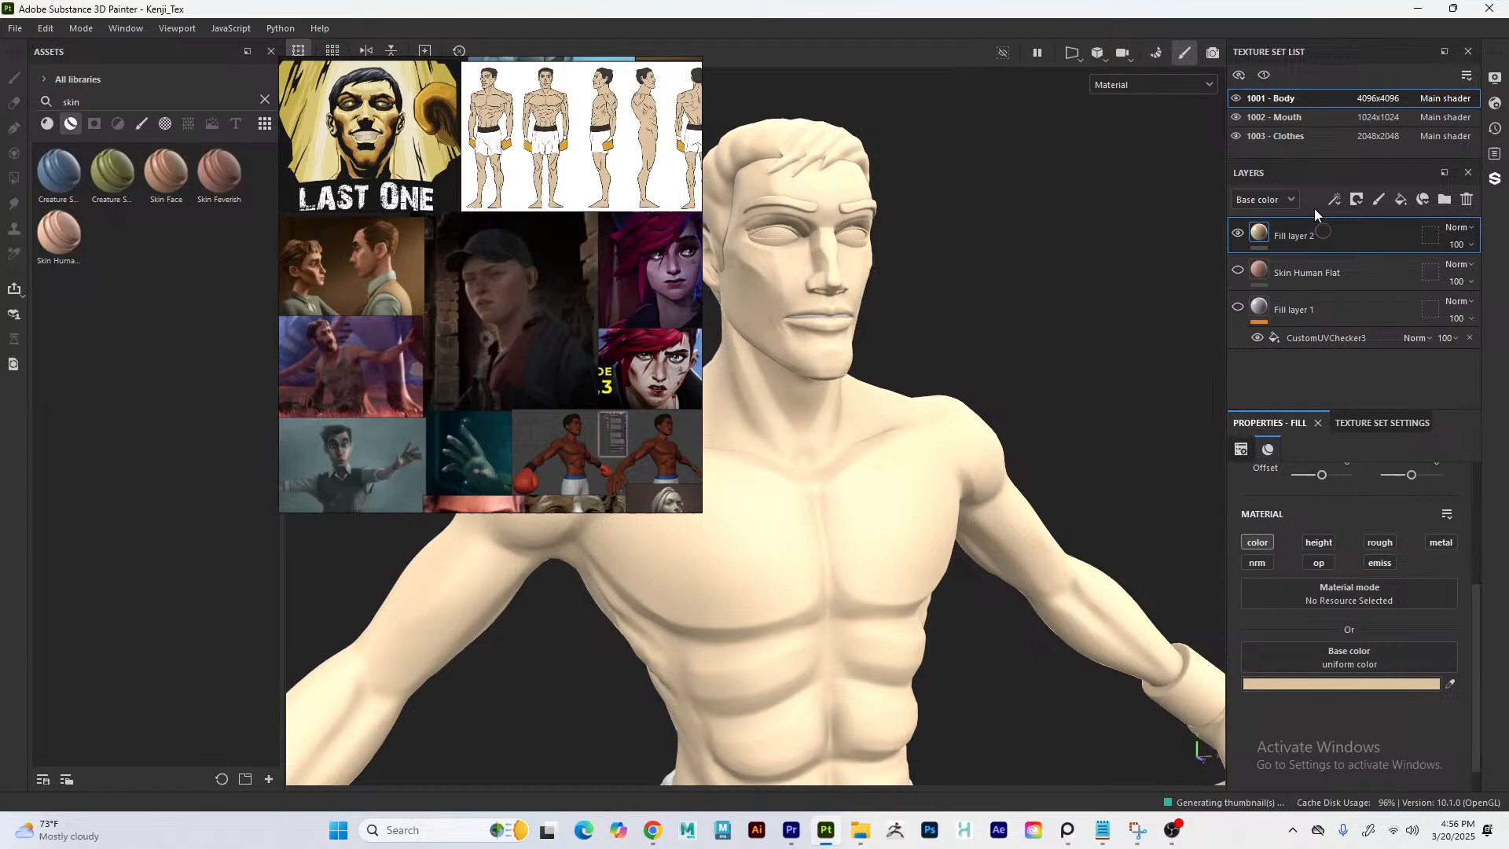
click(1444, 201)
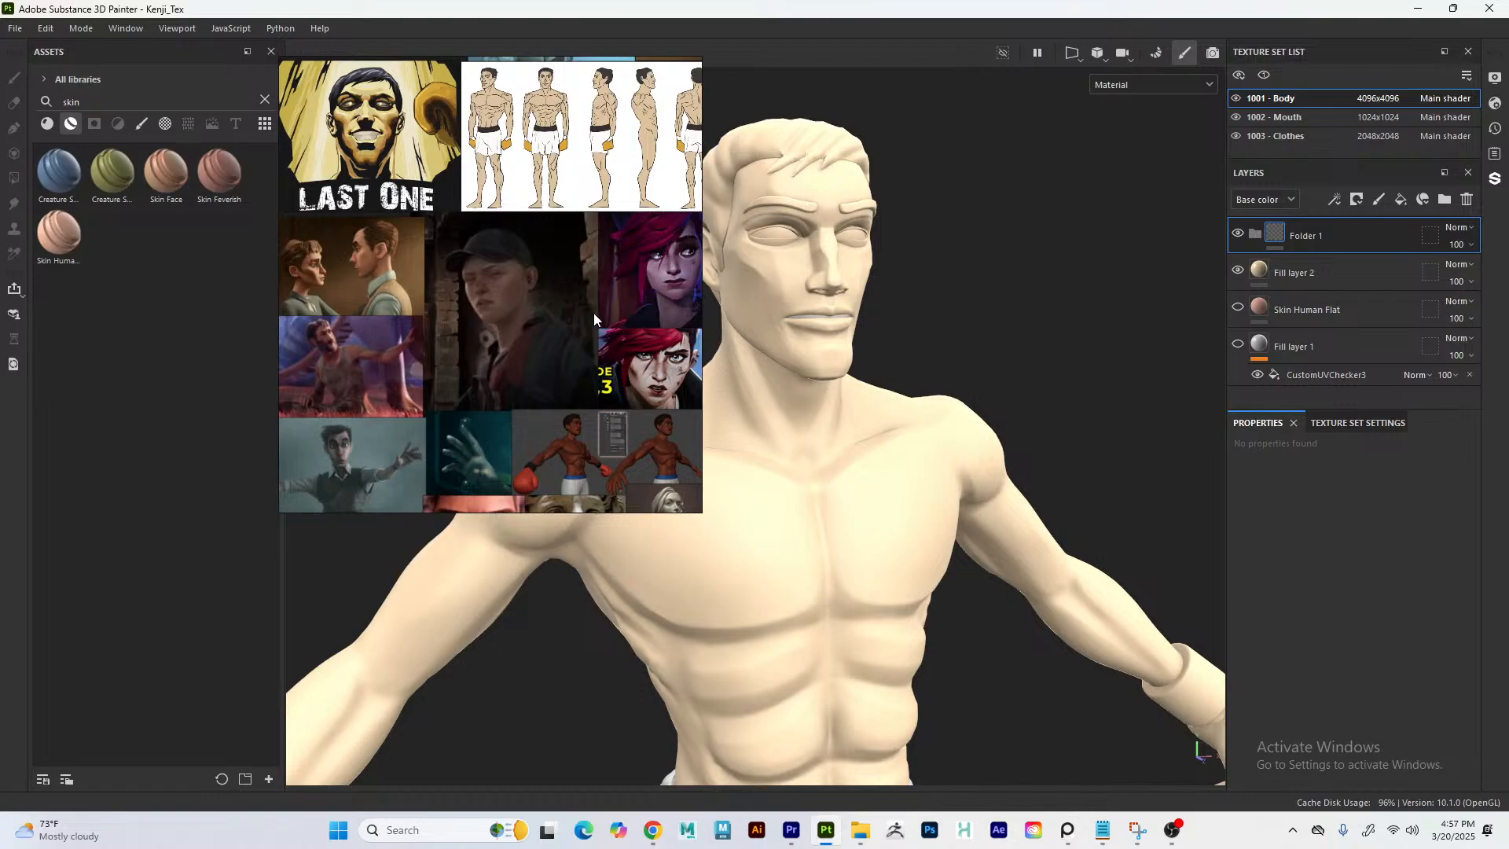
drag(592, 313, 431, 311)
drag(1292, 272, 1286, 238)
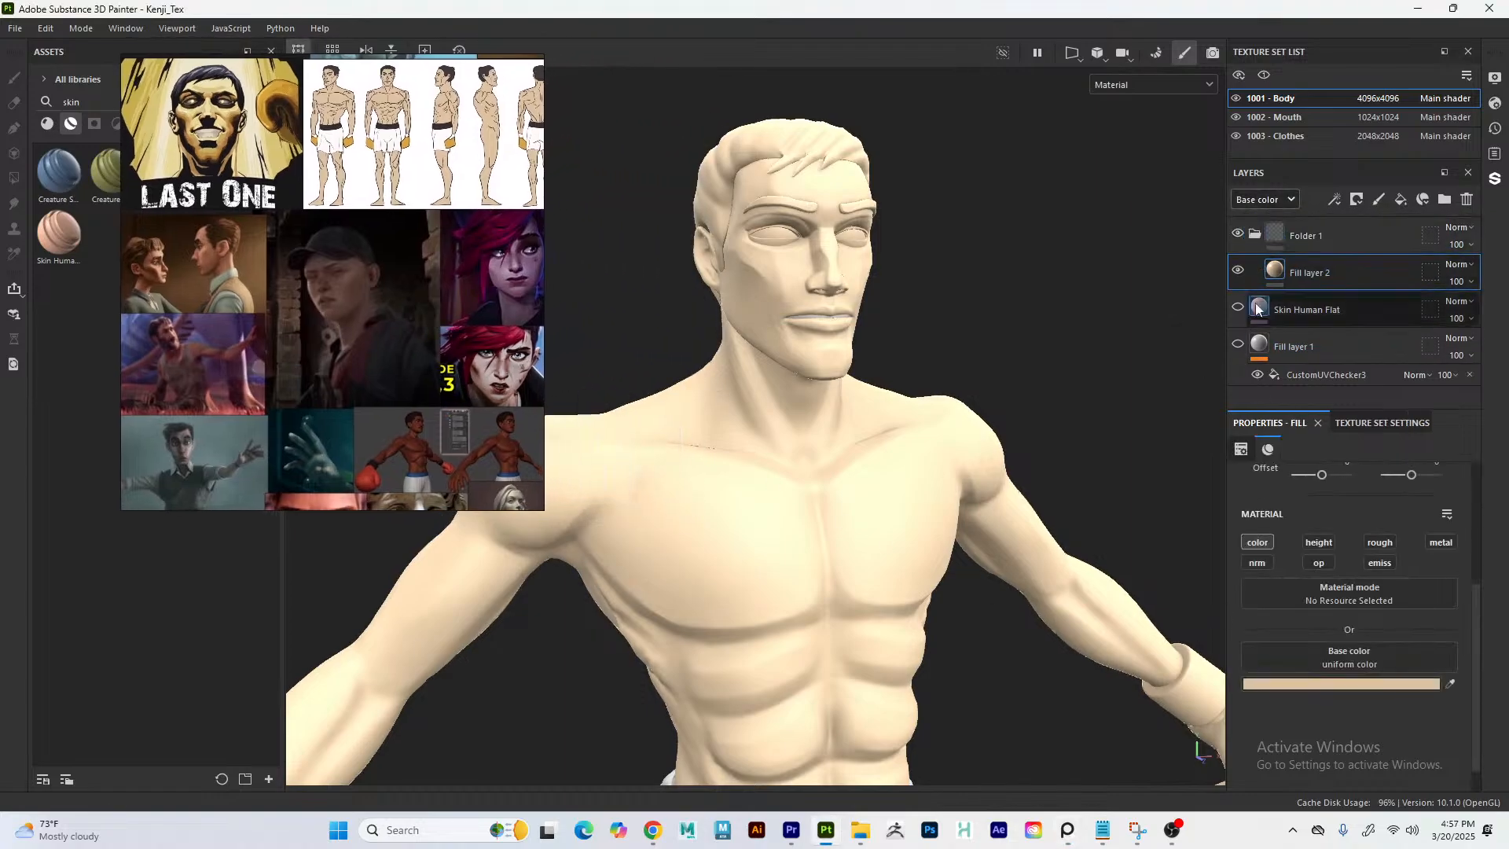
click(1356, 199)
click(1407, 239)
click(1334, 199)
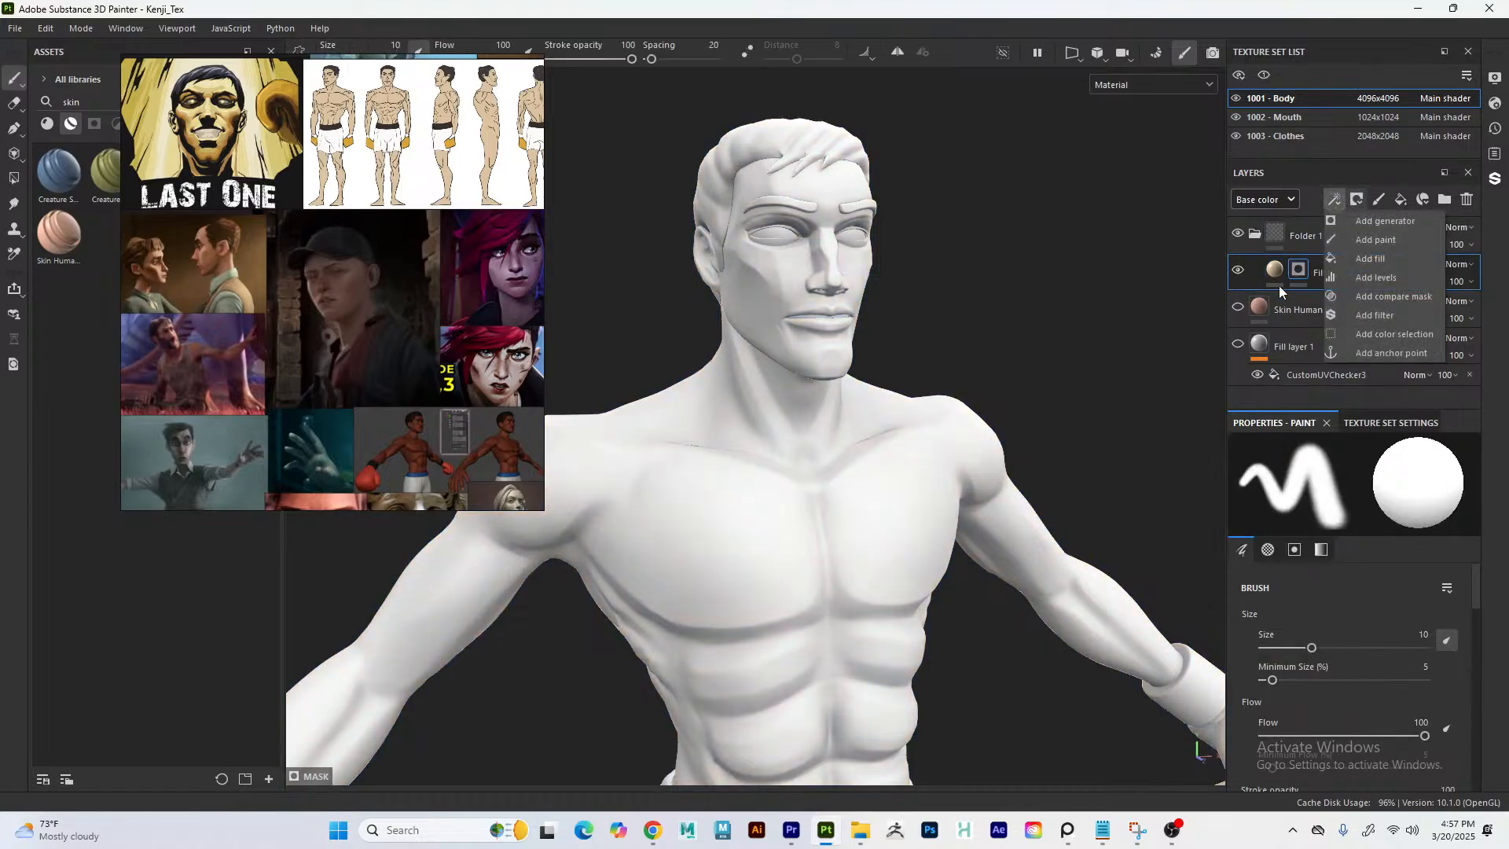
mouse_move(1302, 236)
mouse_down()
mouse_move(1294, 253)
mouse_move(1274, 236)
mouse_move(1291, 242)
mouse_move(1296, 225)
mouse_up()
right_click(1295, 224)
click(1223, 211)
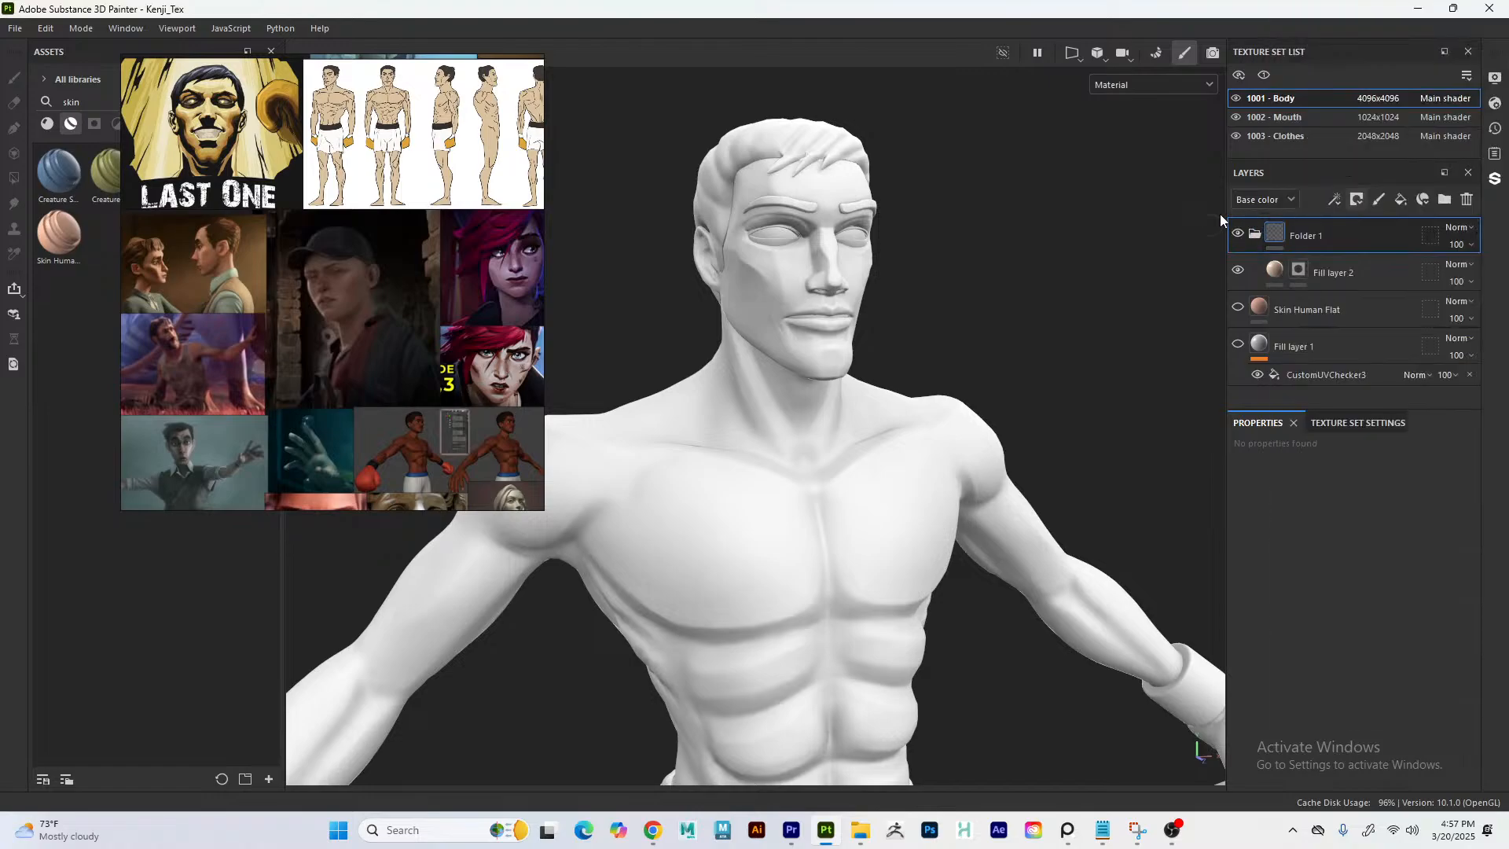
key(ctrl+z)
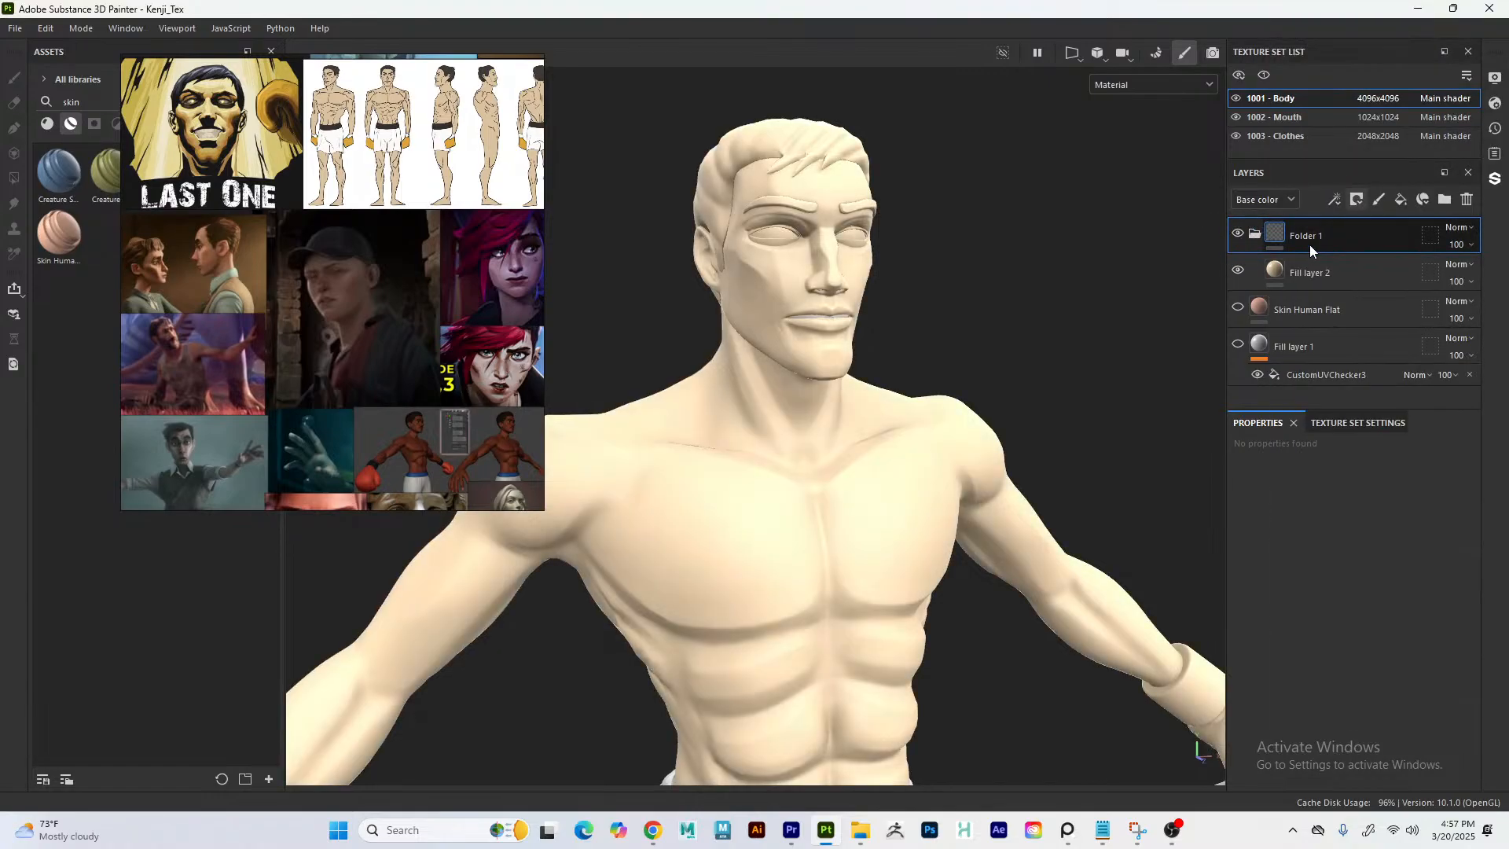
- Add a black mask to Folder 1 and a paint effect on that mask
click(1361, 203)
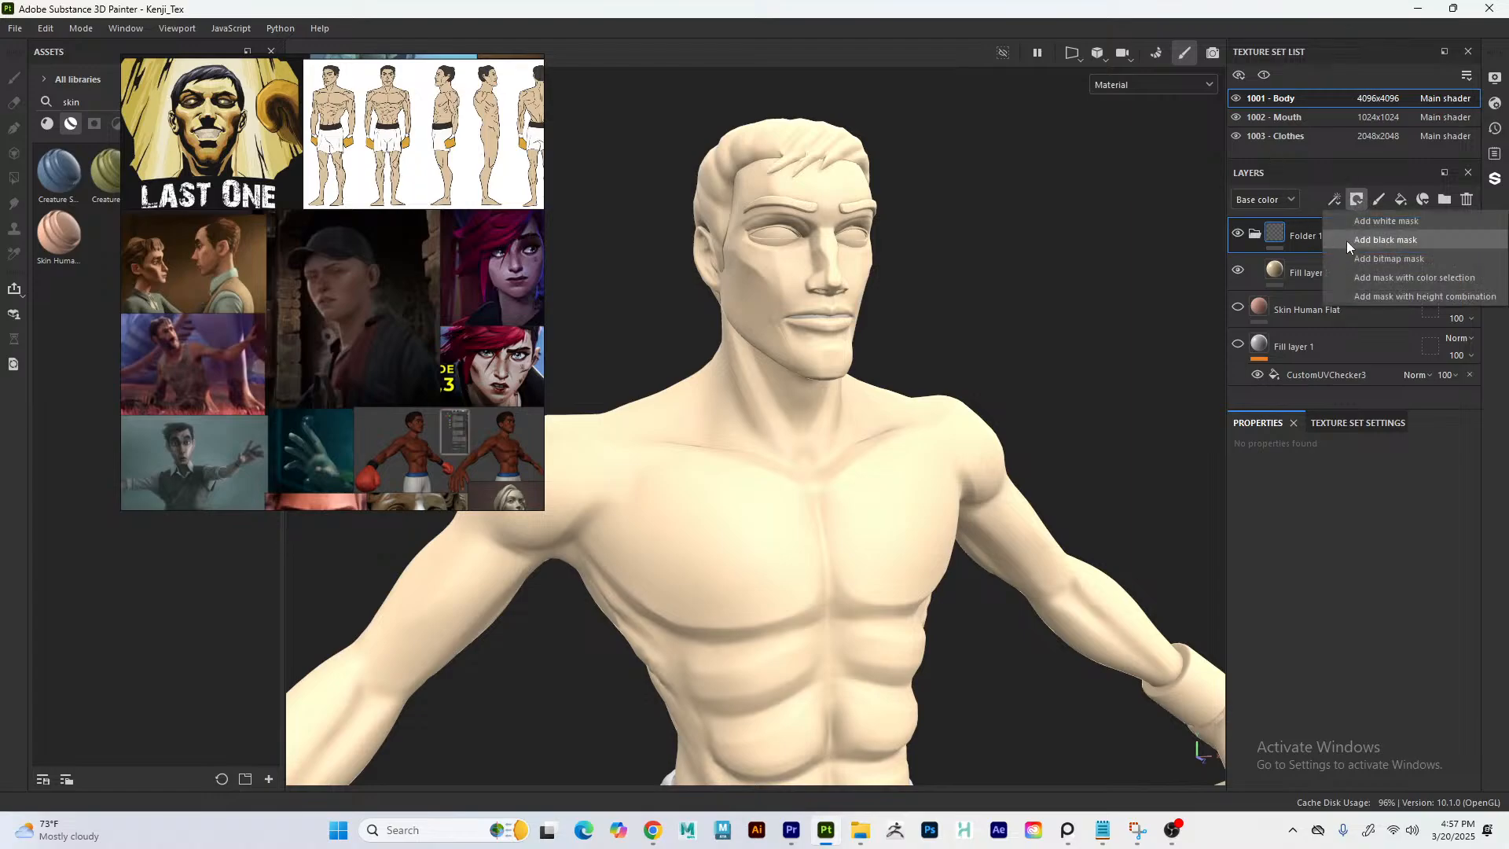
click(1347, 241)
click(1331, 202)
click(1350, 236)
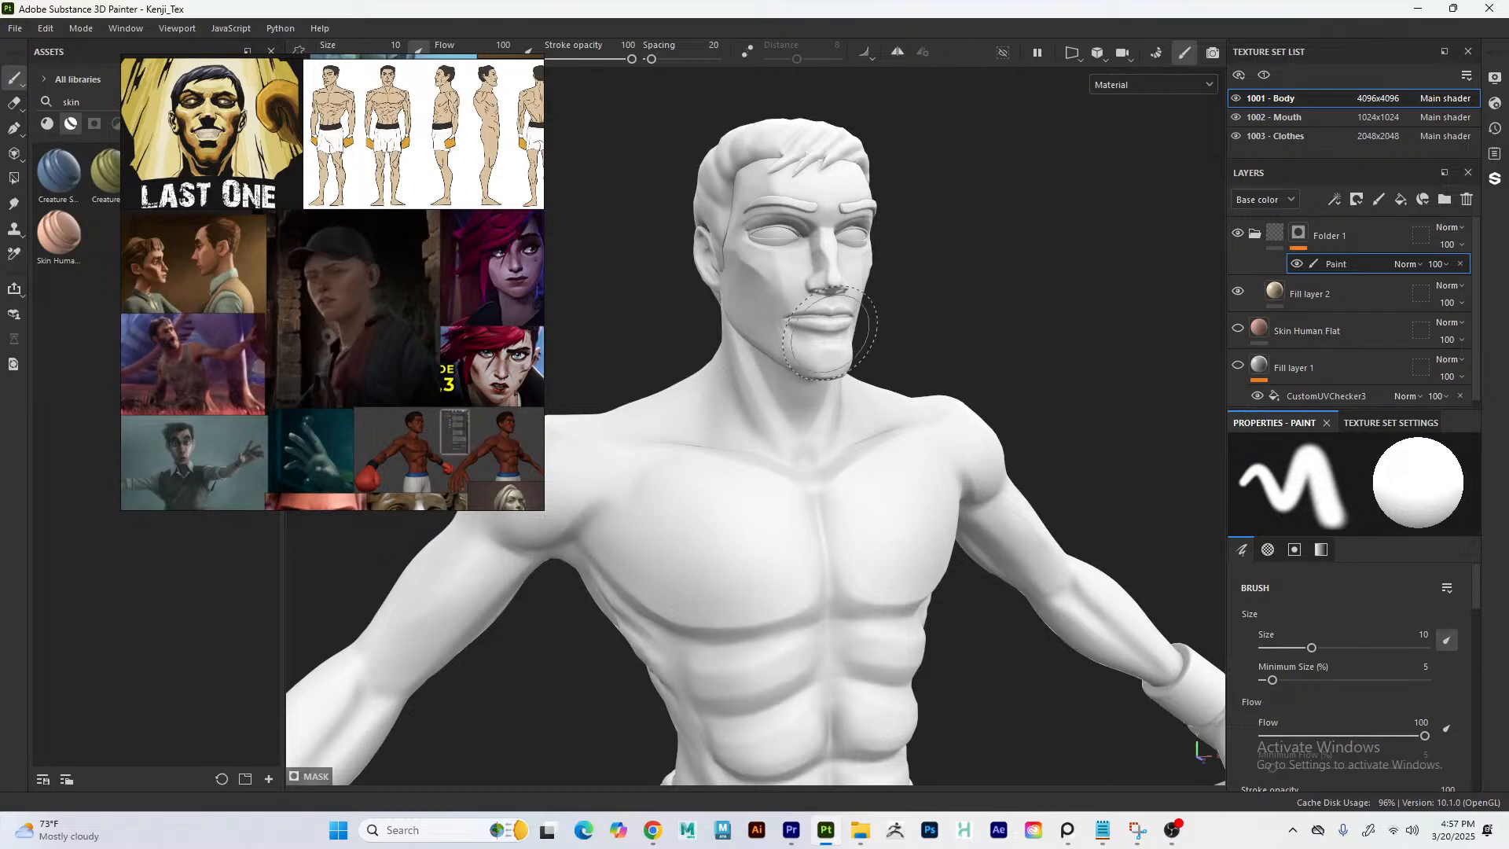
- Show the 3D and 2D views side by side and reveal the body's skin in the folder mask using Polygon Fill in mesh mode
key(F1)
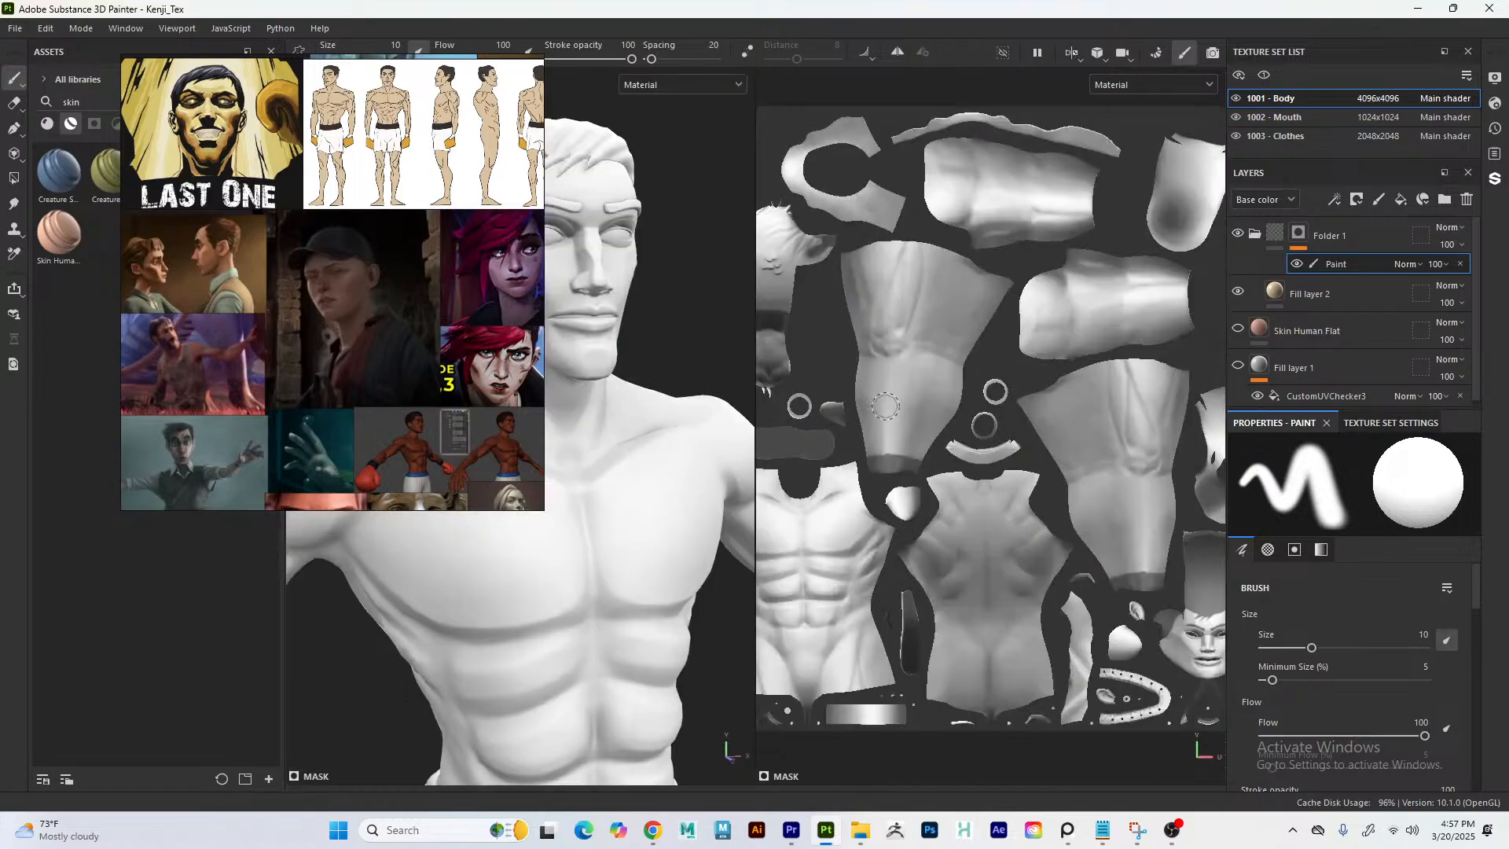
middle_drag(900, 366, 998, 359)
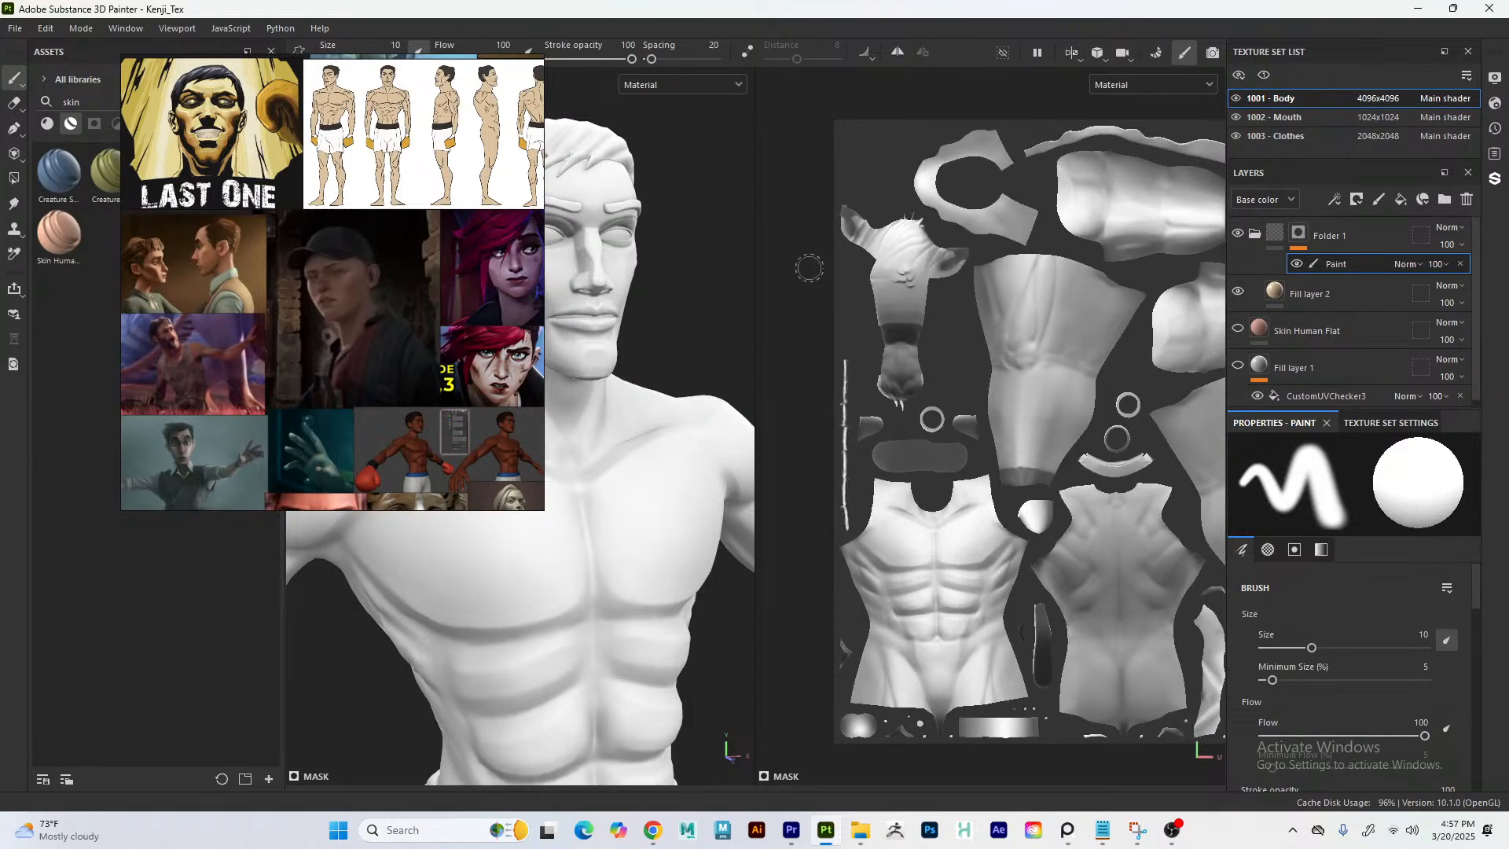
middle_drag(900, 390, 923, 340)
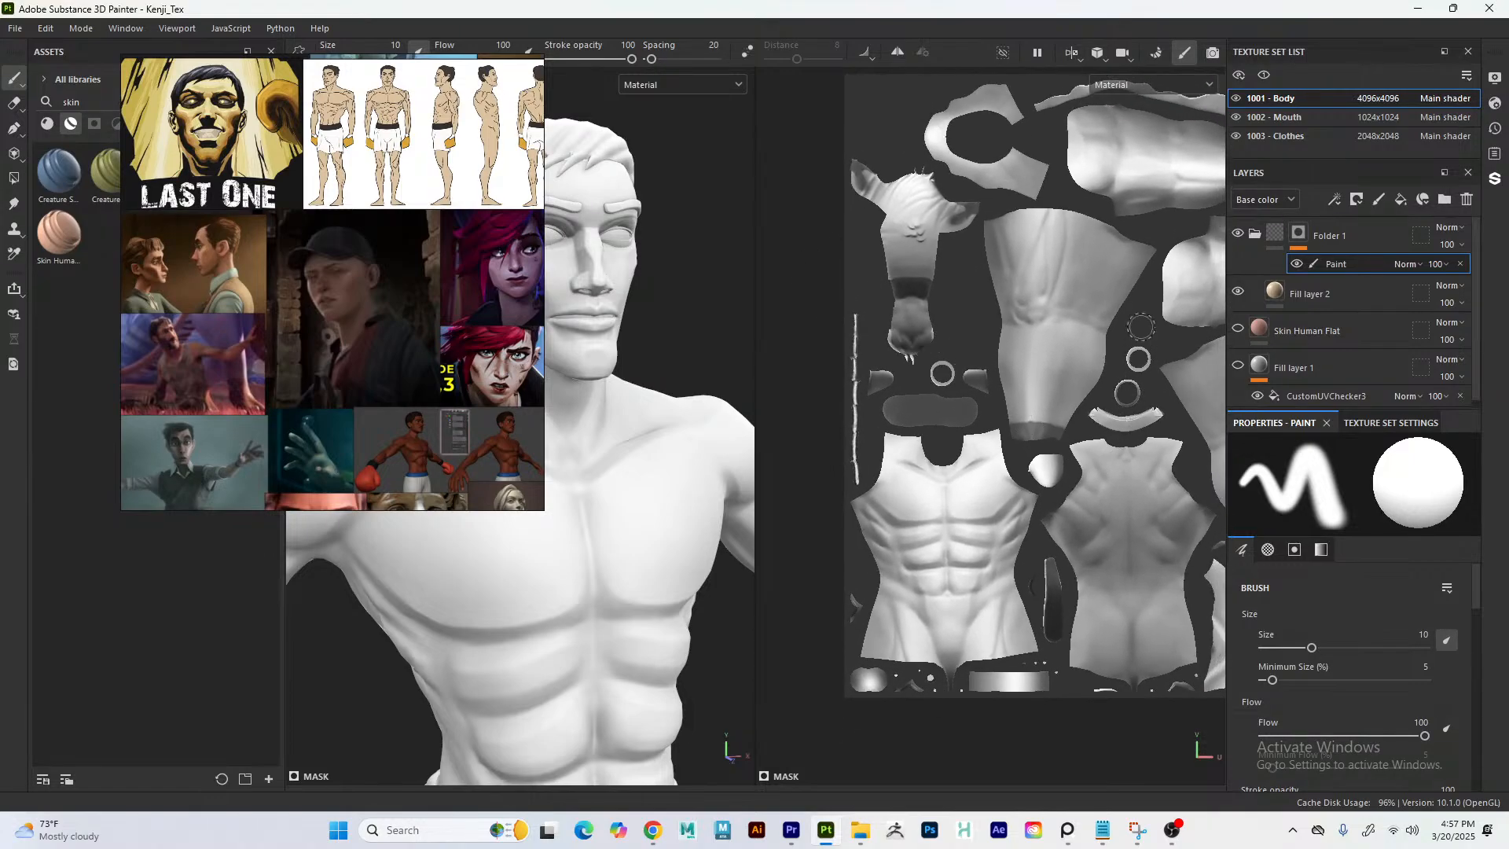
key(4)
click(1308, 448)
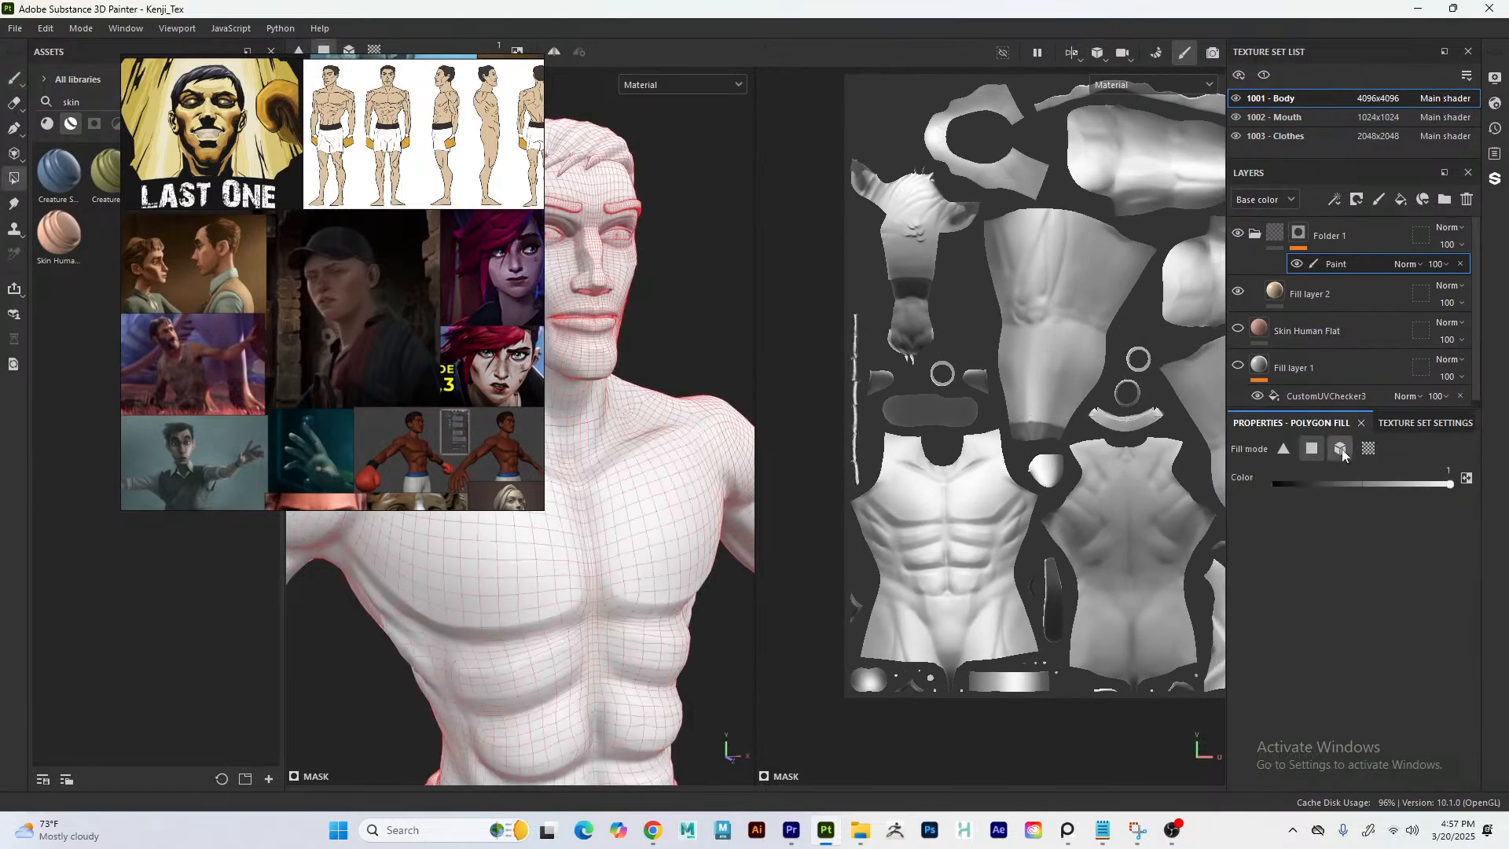
click(1340, 449)
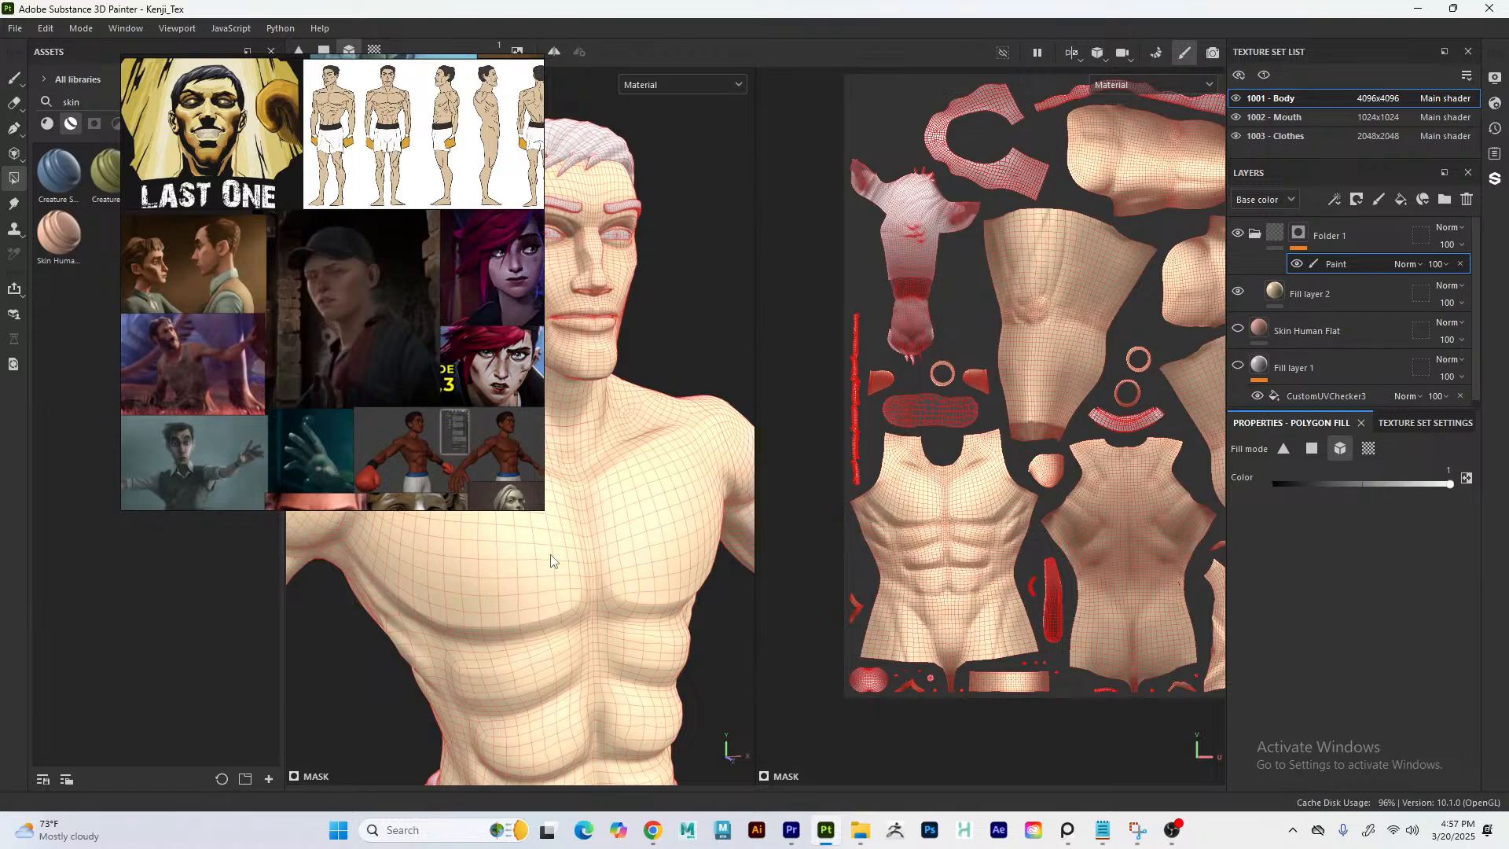
- Show only the 3D view, framed on the character's right boxing glove
alt+middle_drag(582, 614, 616, 503)
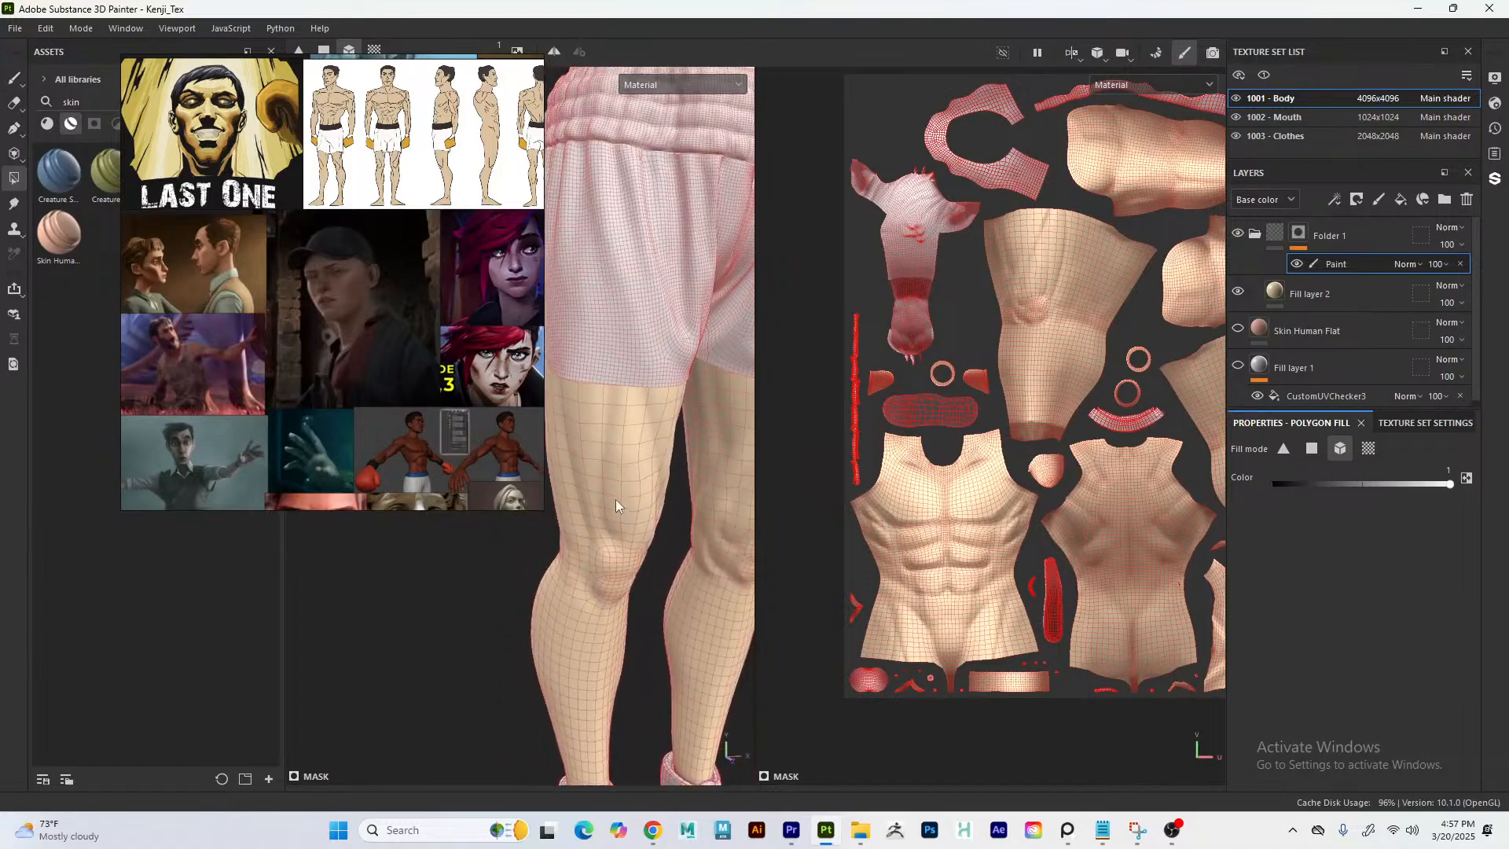
alt+right_drag(616, 503, 232, 234)
alt+drag(554, 397, 592, 413)
alt+middle_drag(592, 414, 778, 550)
alt+middle_drag(616, 479, 709, 379)
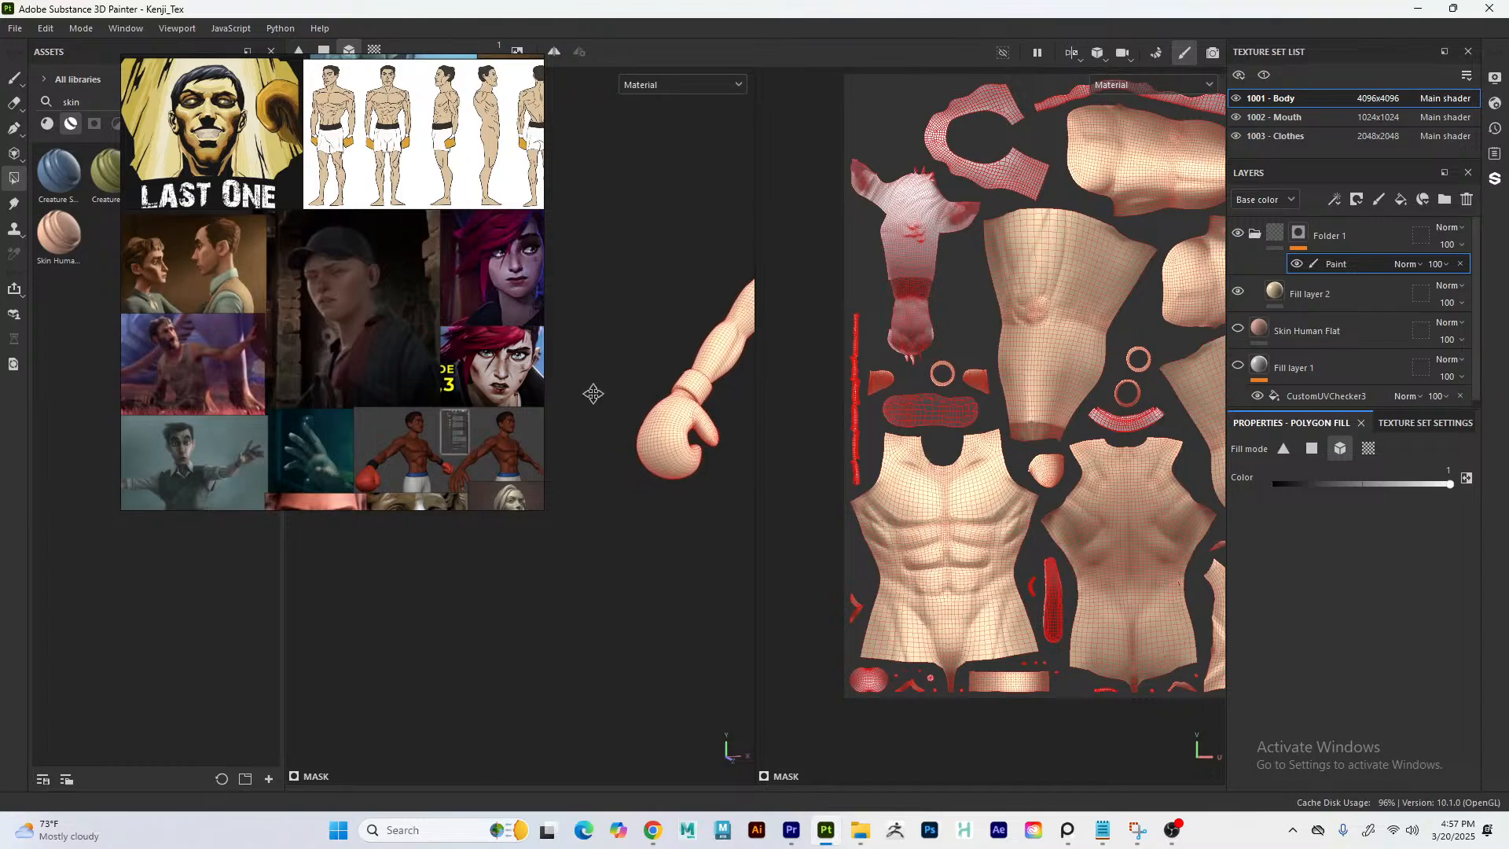
alt+right_drag(593, 393, 691, 621)
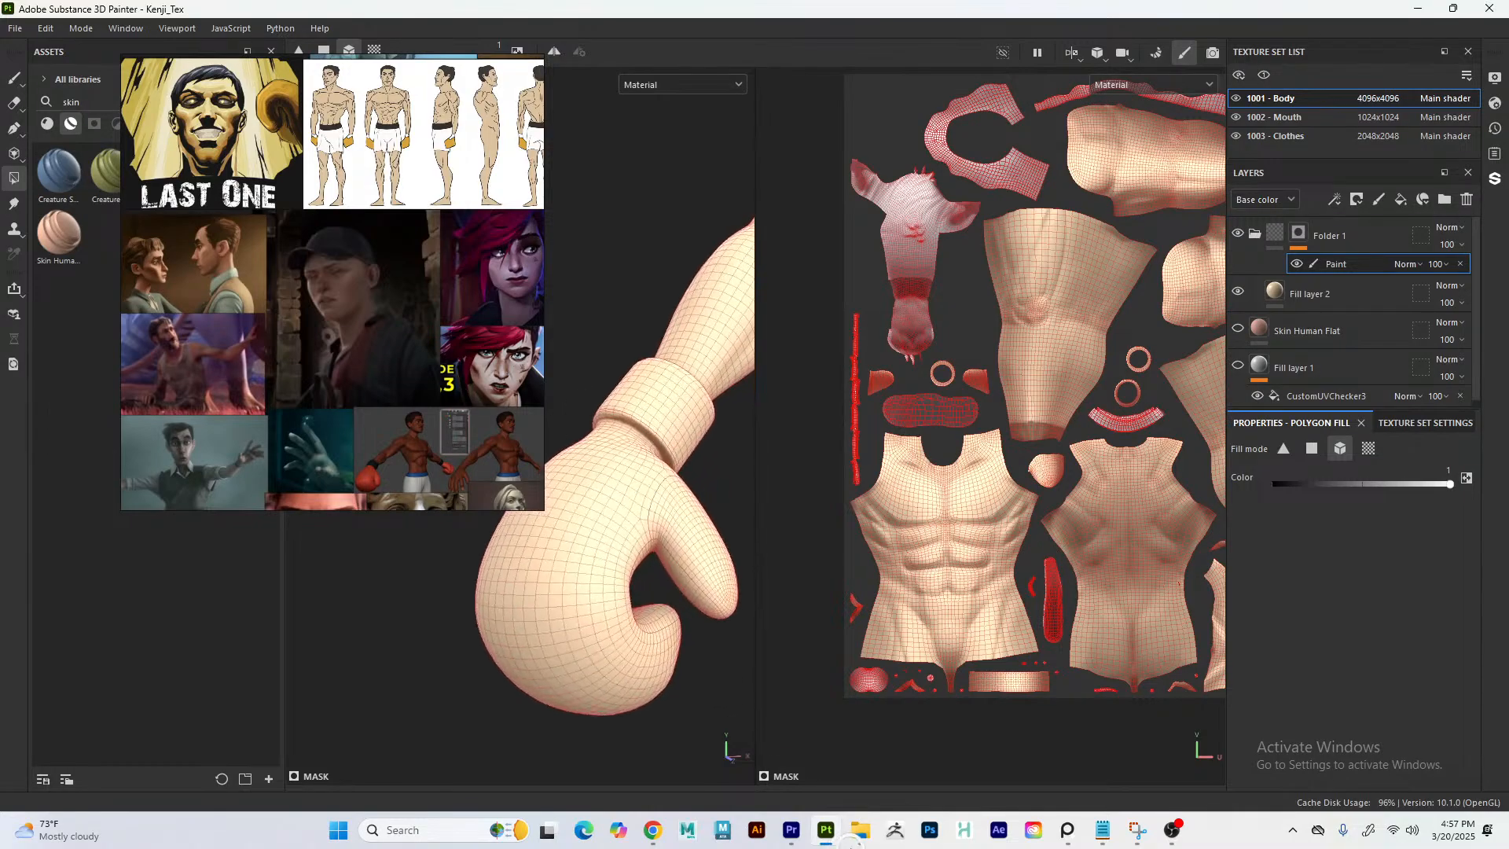
key(e)
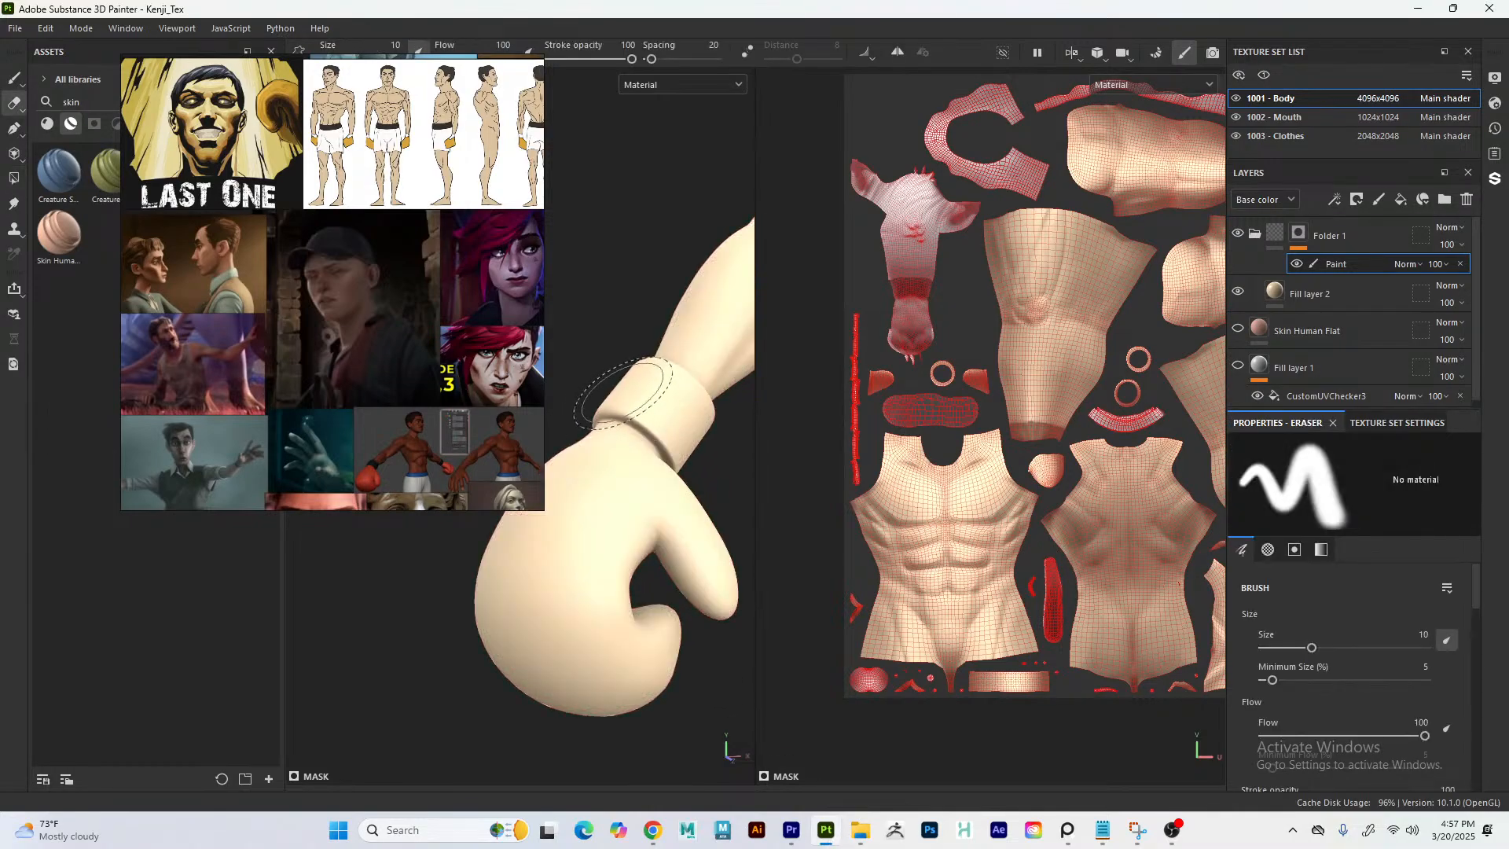
key(F3)
key(F2)
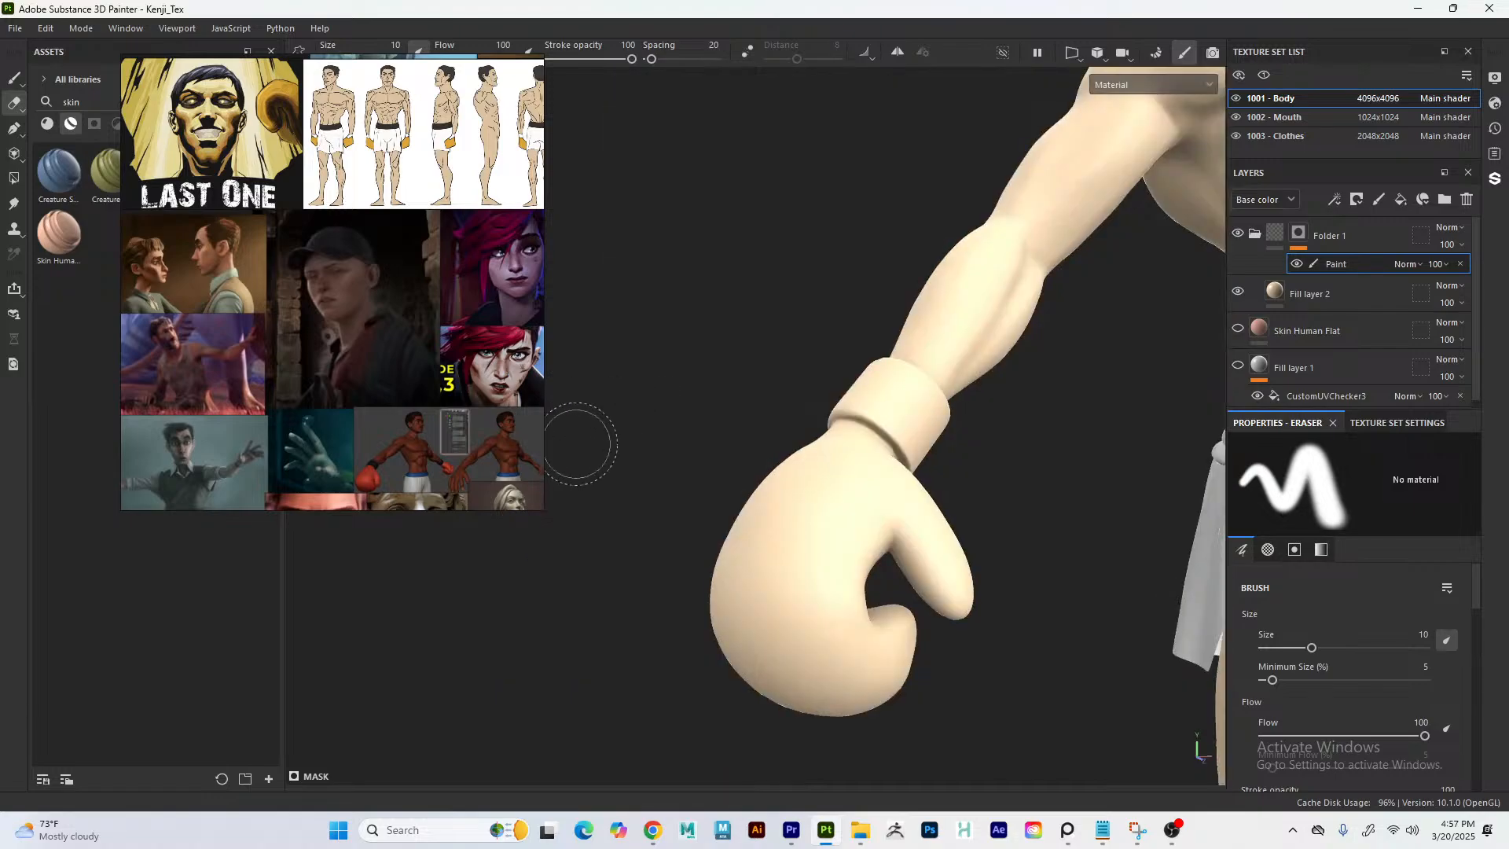
- Mask the right boxing glove and its cuff out of Folder 1 using Polygon Fill in UV chunk mode with color 0
key(j)
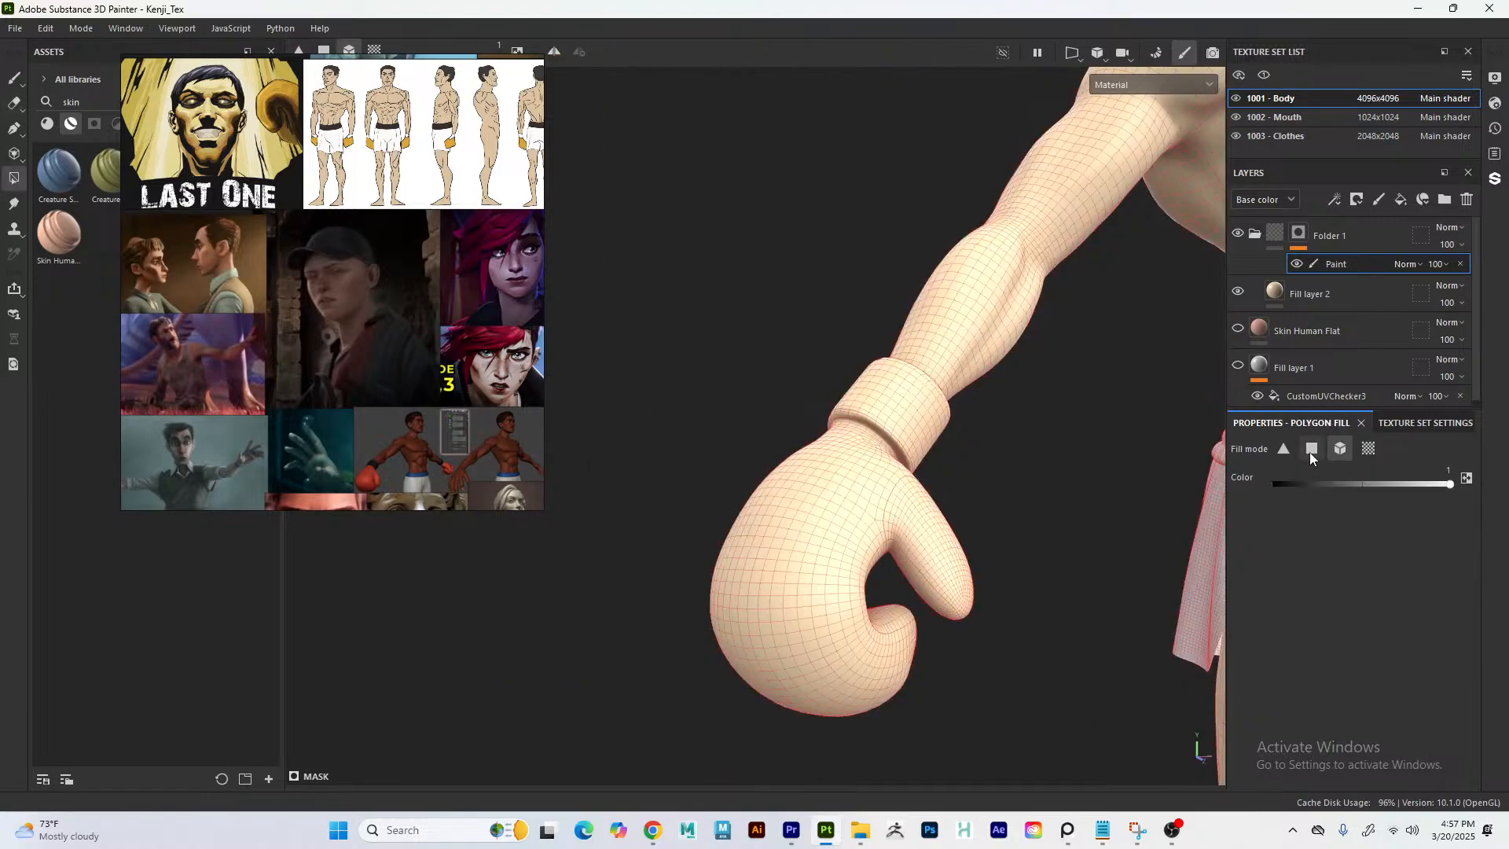
click(1368, 448)
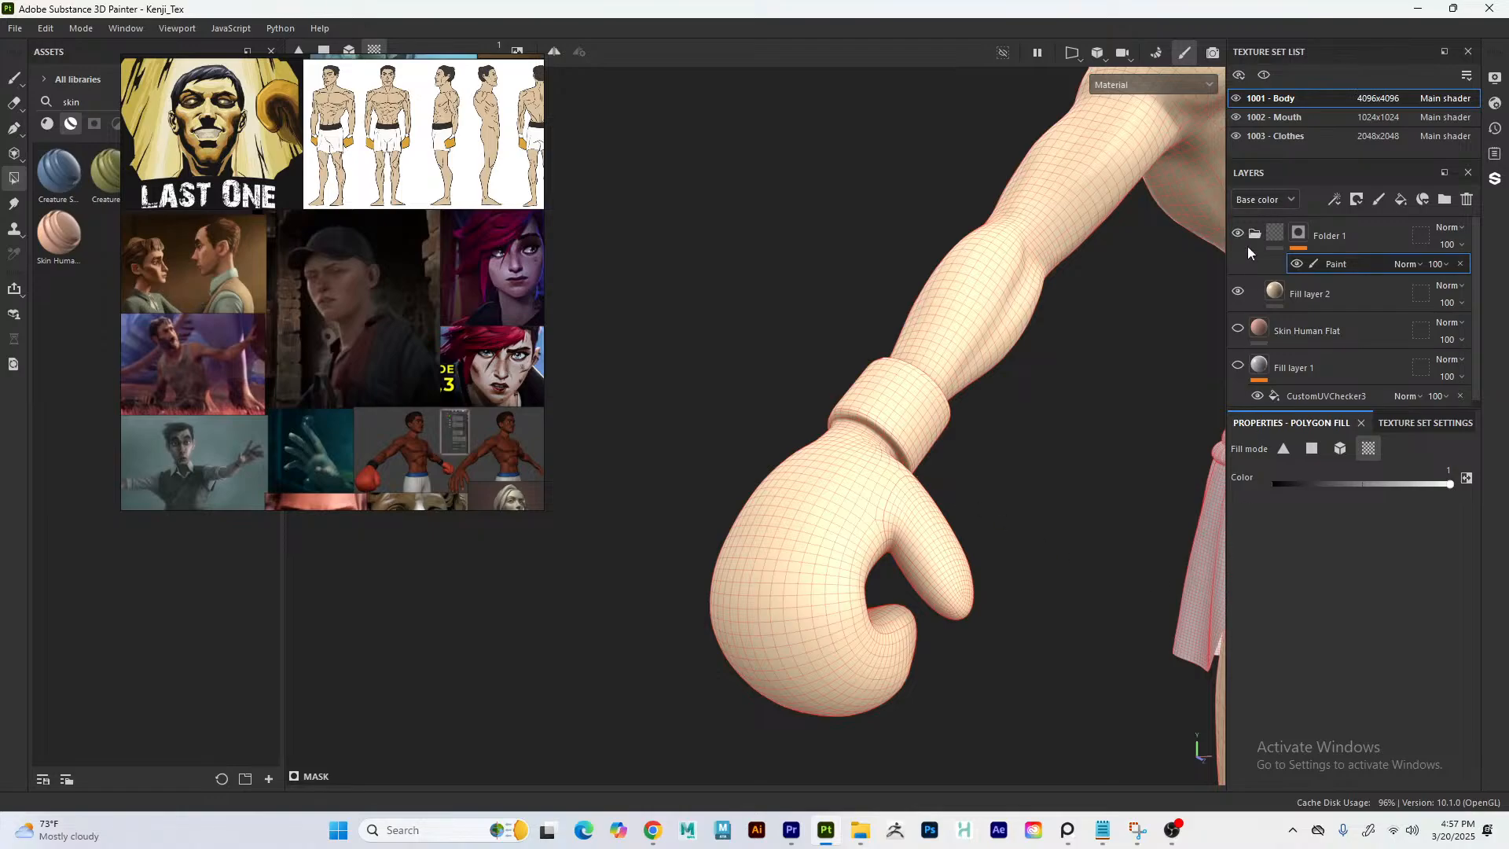
drag(1283, 483, 1237, 489)
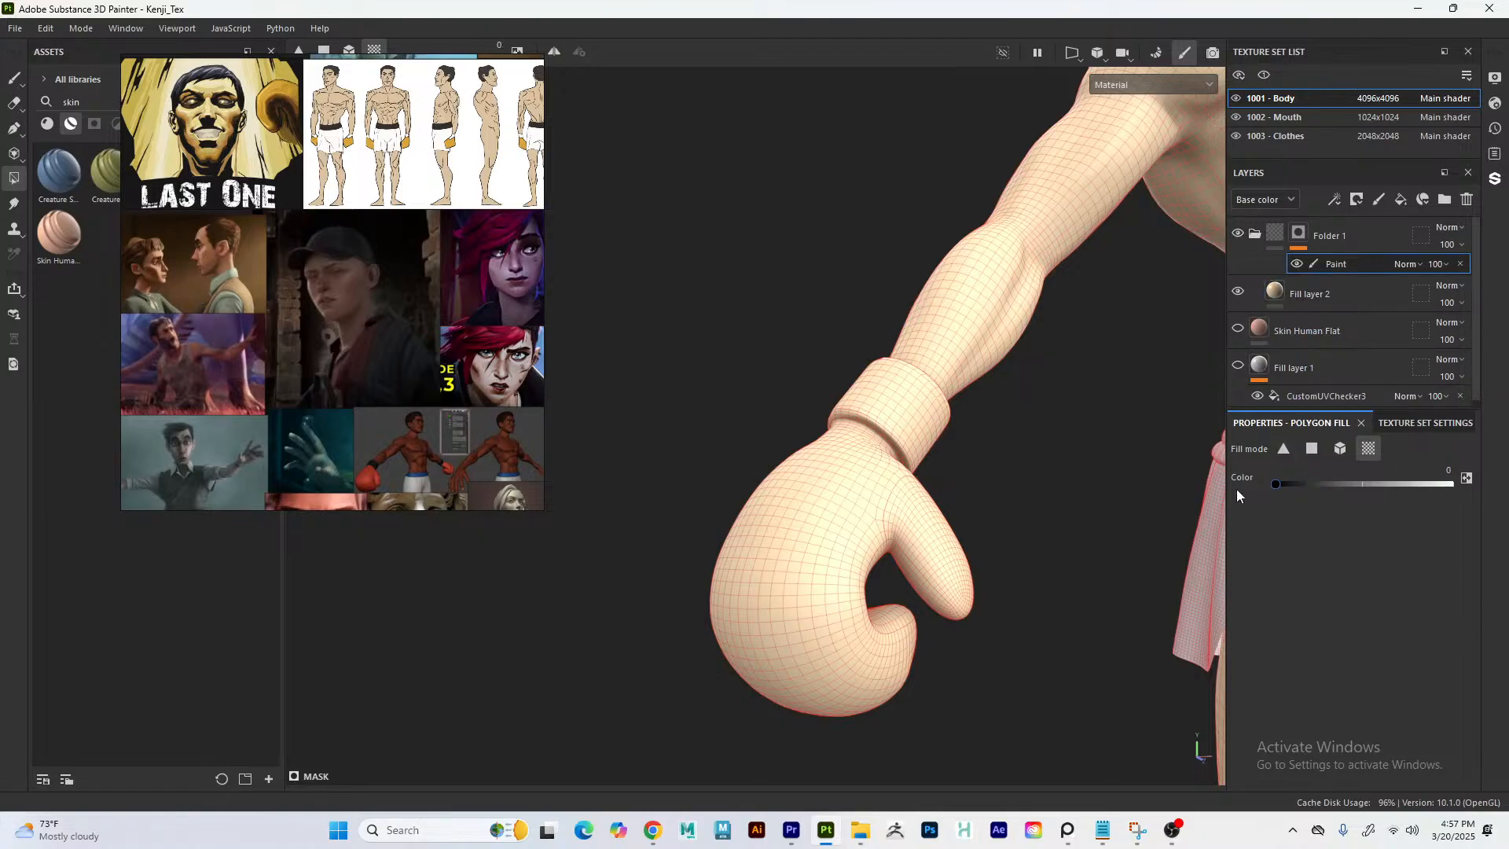
click(817, 561)
click(880, 405)
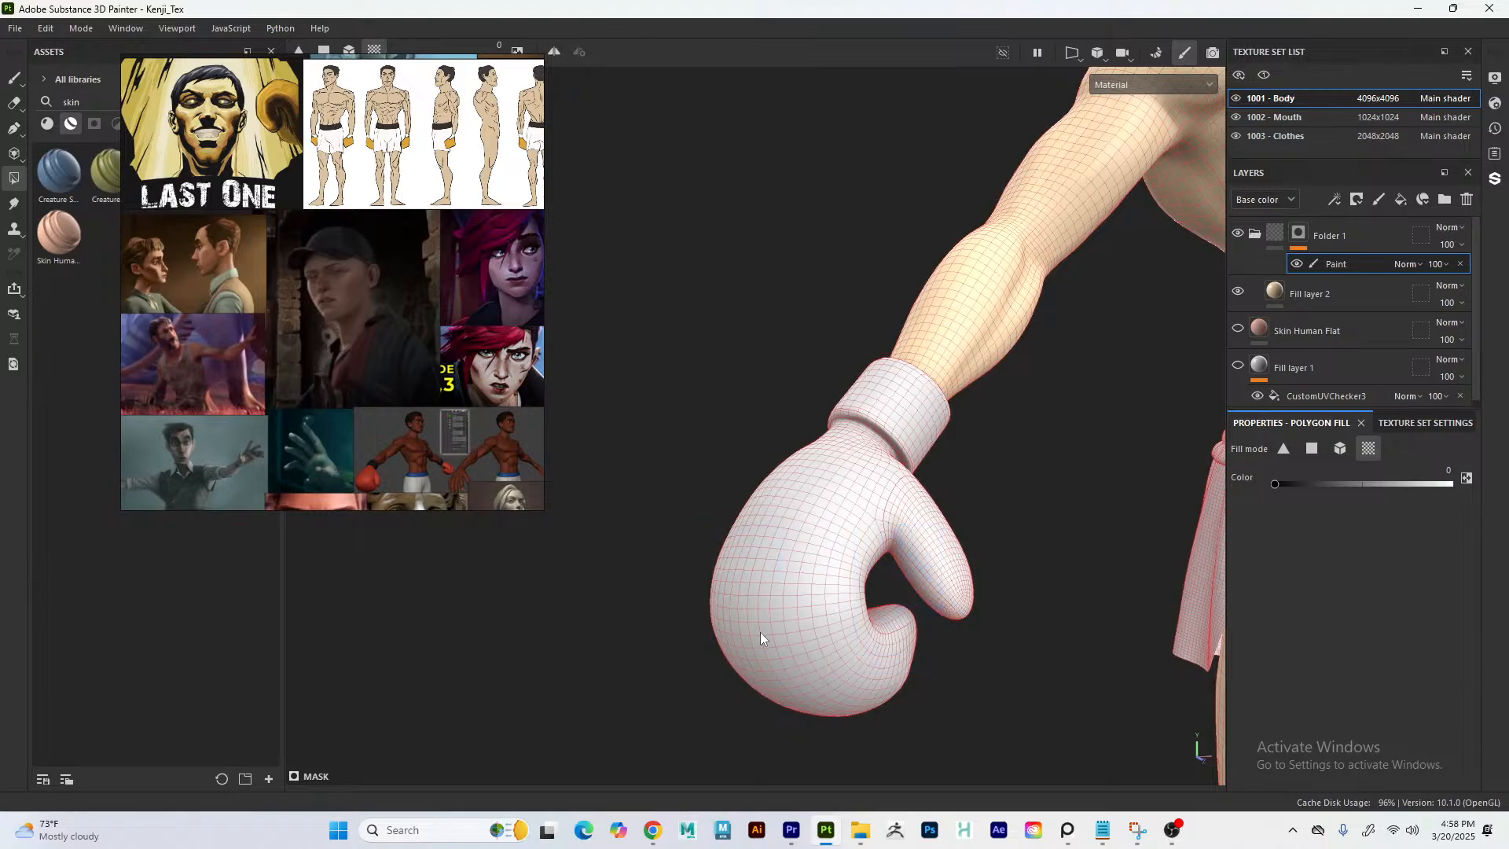
- Turn on symmetry and mask the left boxing glove and its cuff out of Folder 1 with the same fill
alt+drag(724, 572, 635, 225)
scroll(956, 345, down, 2)
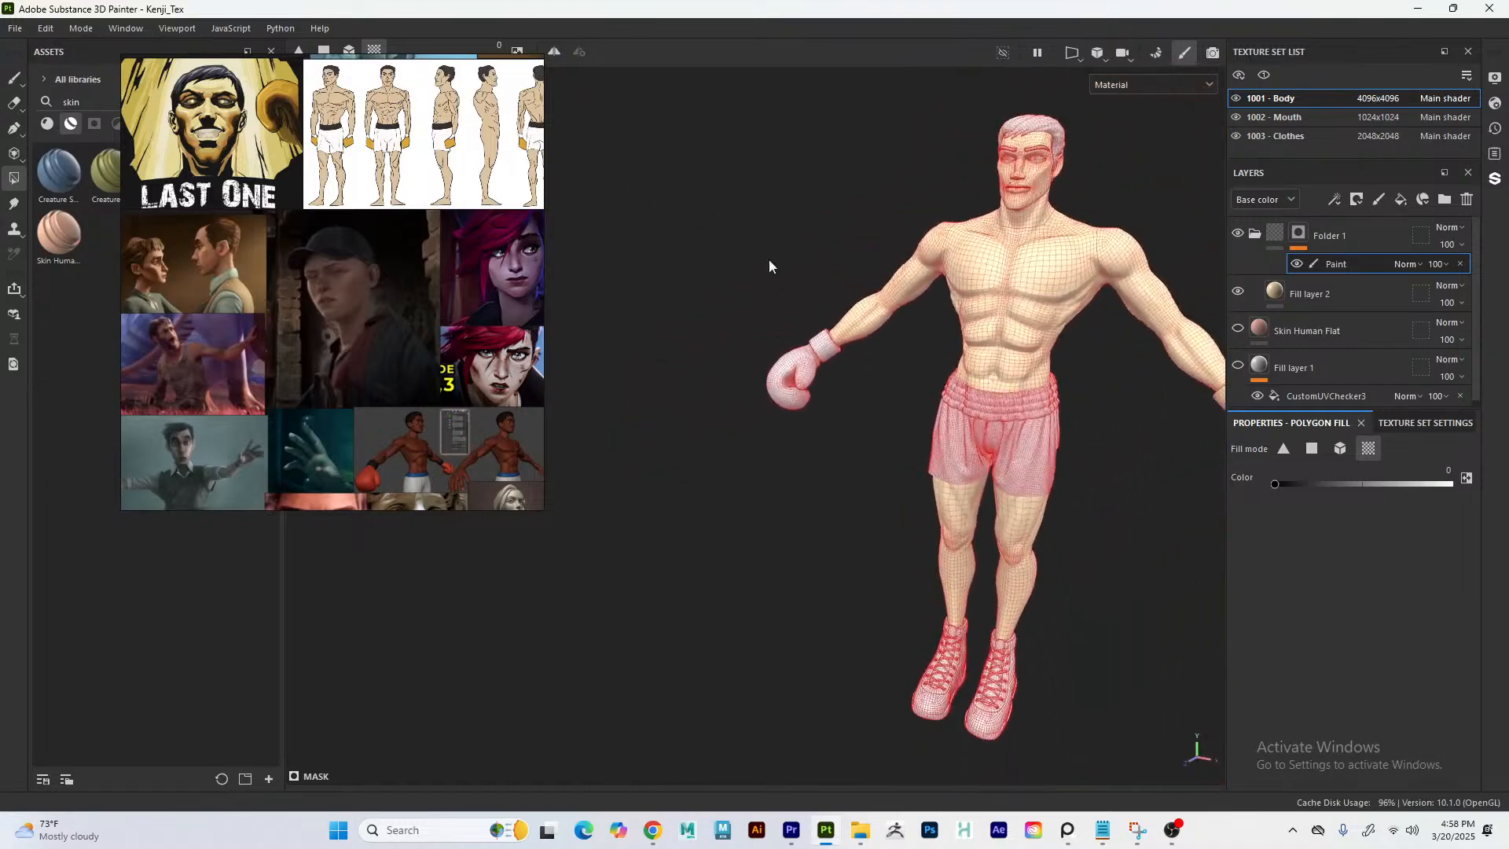
alt+middle_drag(889, 267, 740, 277)
click(554, 51)
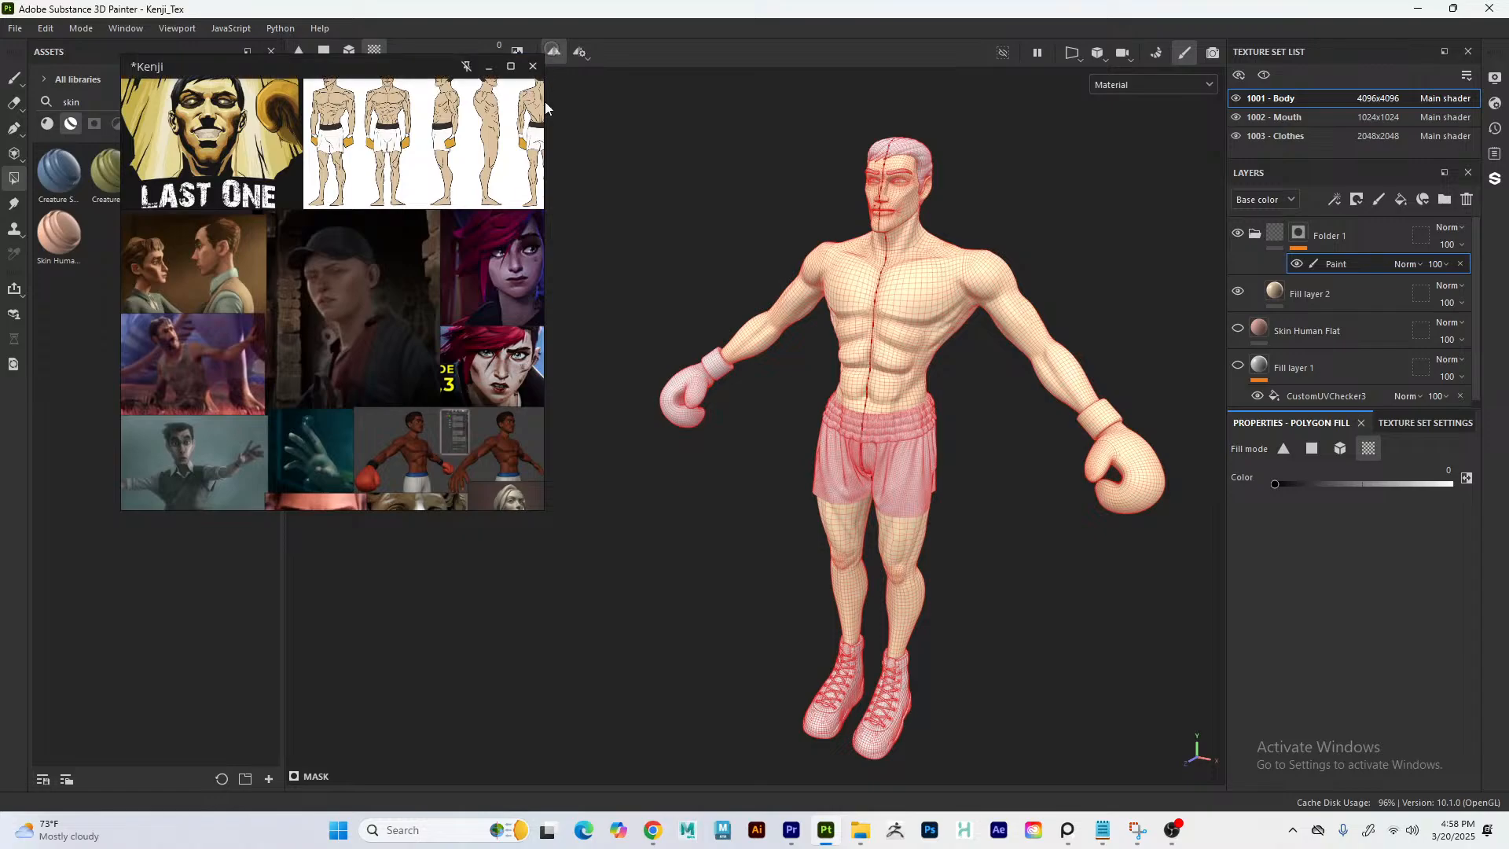
alt+drag(1055, 477, 815, 436)
scroll(815, 437, up, 10)
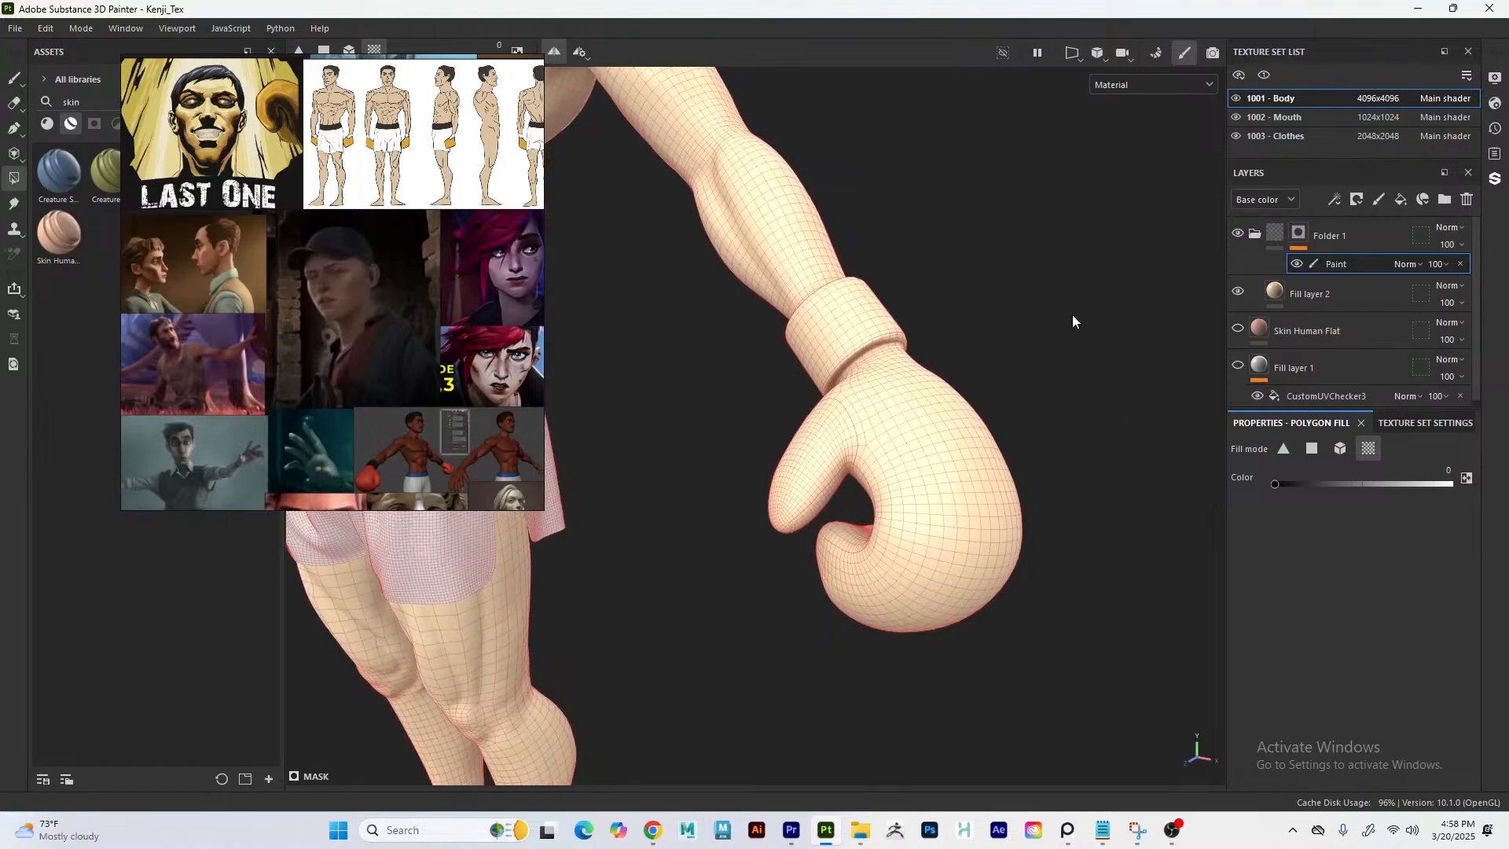
mouse_move(1009, 370)
alt+mouse_down()
mouse_move(1045, 393)
mouse_move(1017, 388)
mouse_move(1009, 364)
alt+mouse_up()
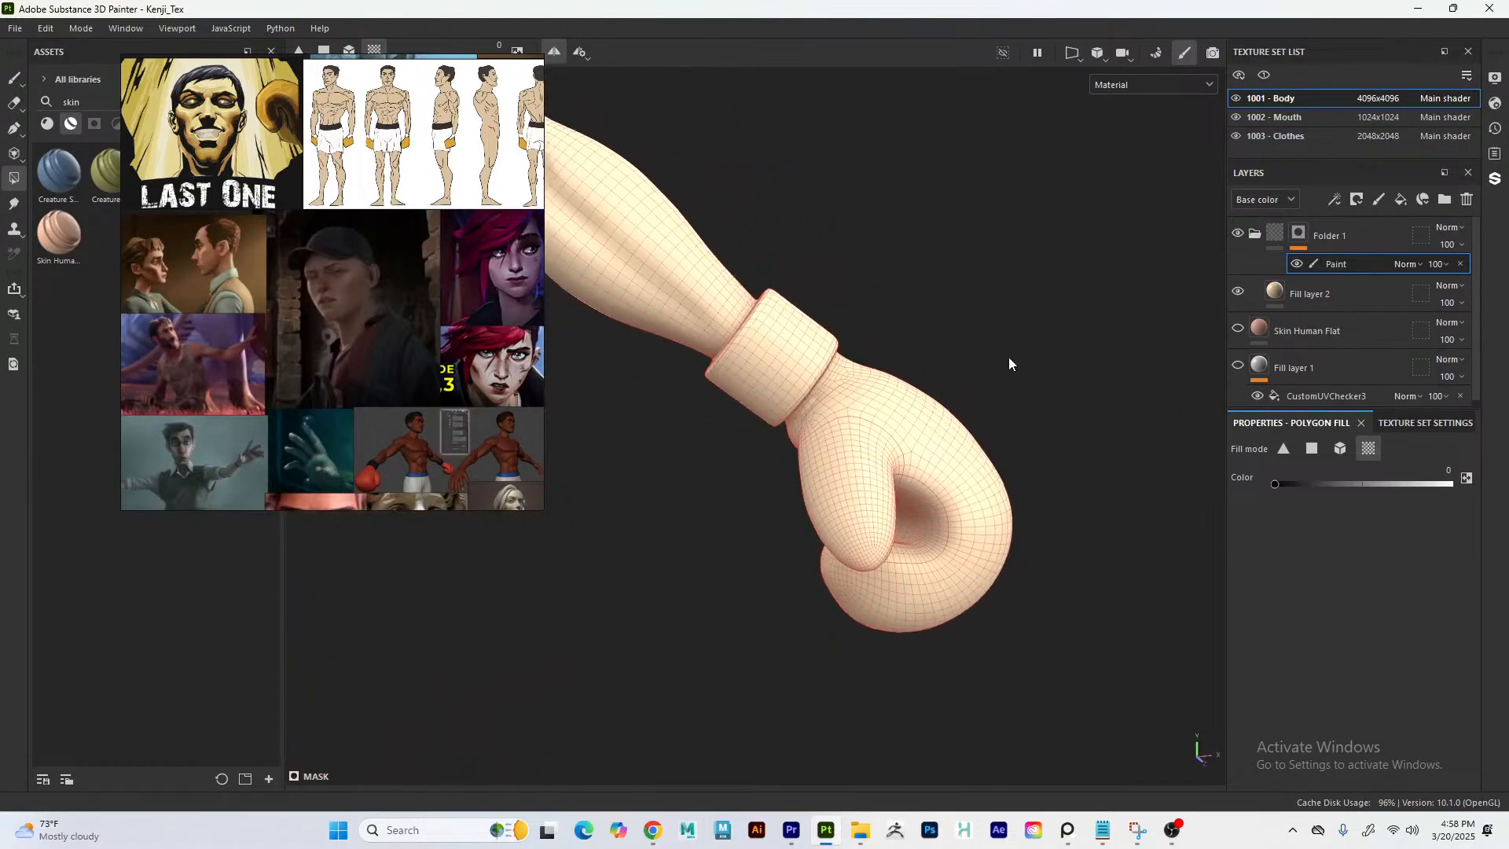
drag(990, 289, 756, 687)
drag(812, 677, 813, 678)
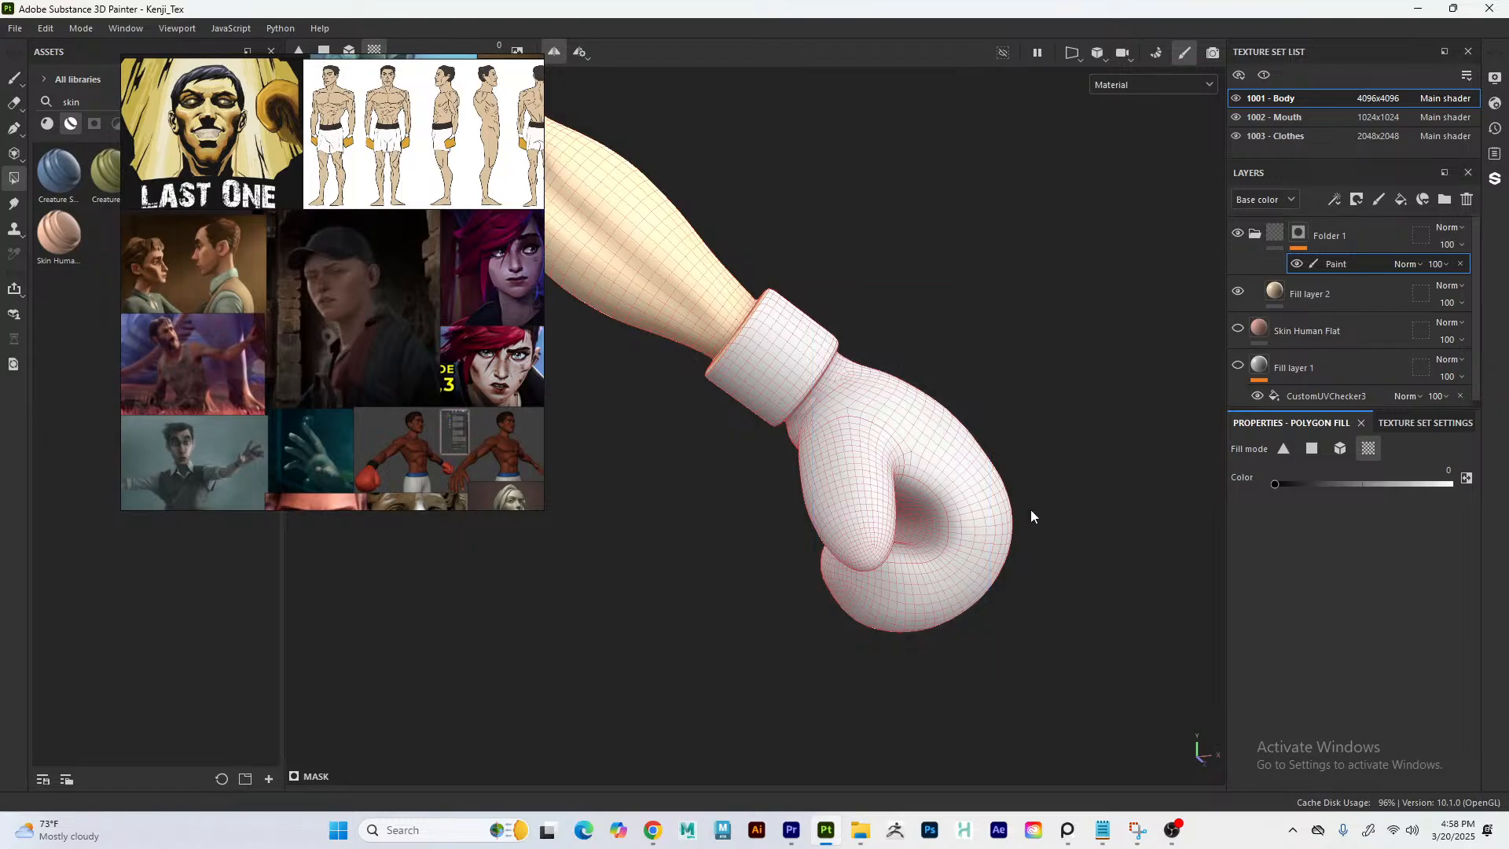
- Examine the masked gloves and the surrounding skin from several angles for mask errors
alt+drag(1031, 509, 713, 291)
alt+middle_drag(713, 291, 778, 489)
alt+right_drag(778, 489, 906, 478)
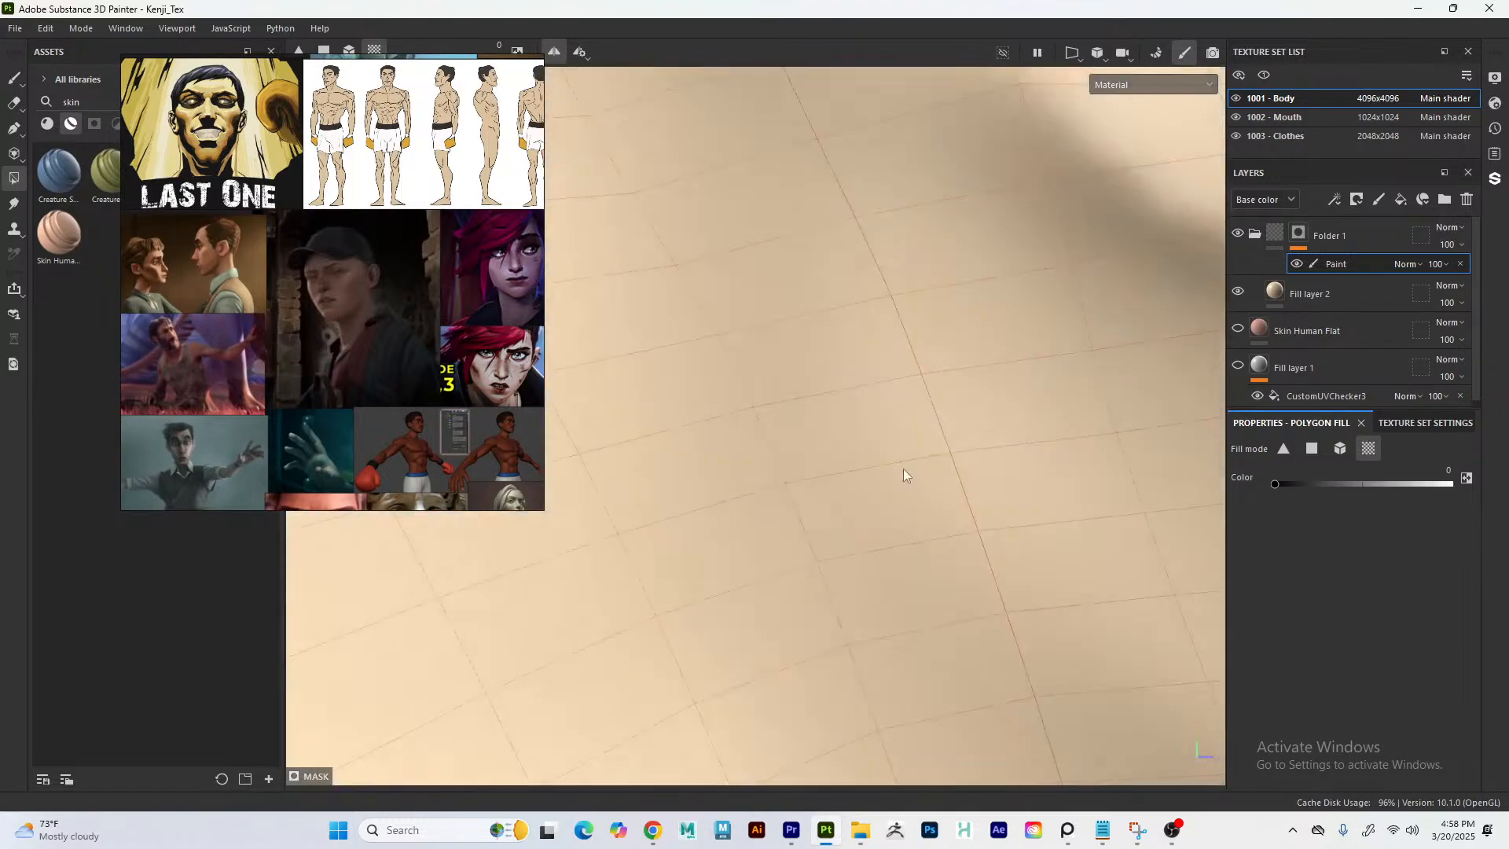
alt+drag(906, 479, 579, 276)
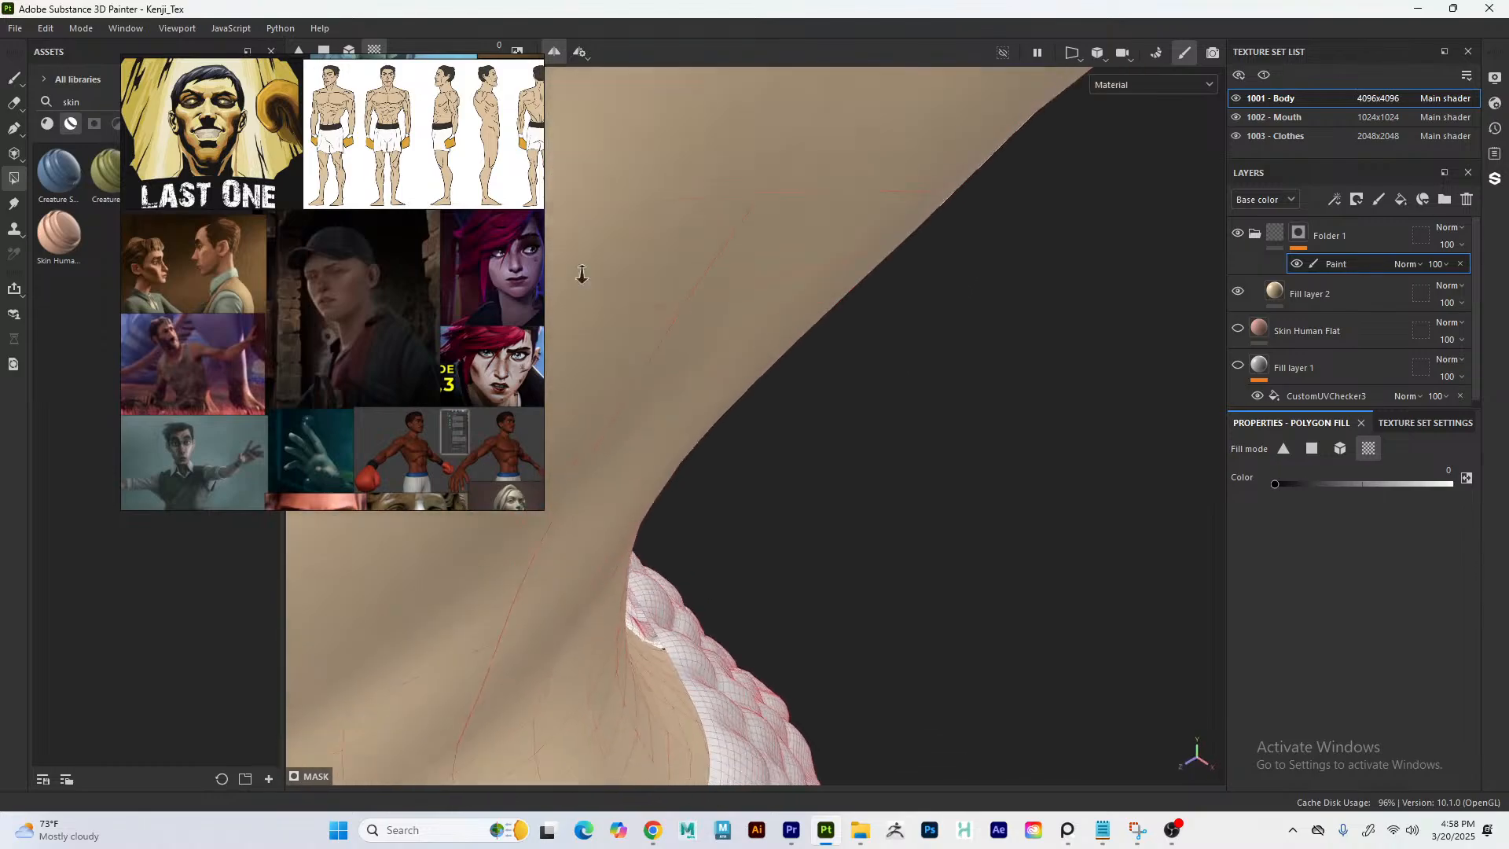
click(1309, 293)
alt+drag(845, 250, 1128, 306)
alt+right_drag(1129, 306, 318, 175)
click(1379, 263)
alt+drag(1078, 384, 683, 250)
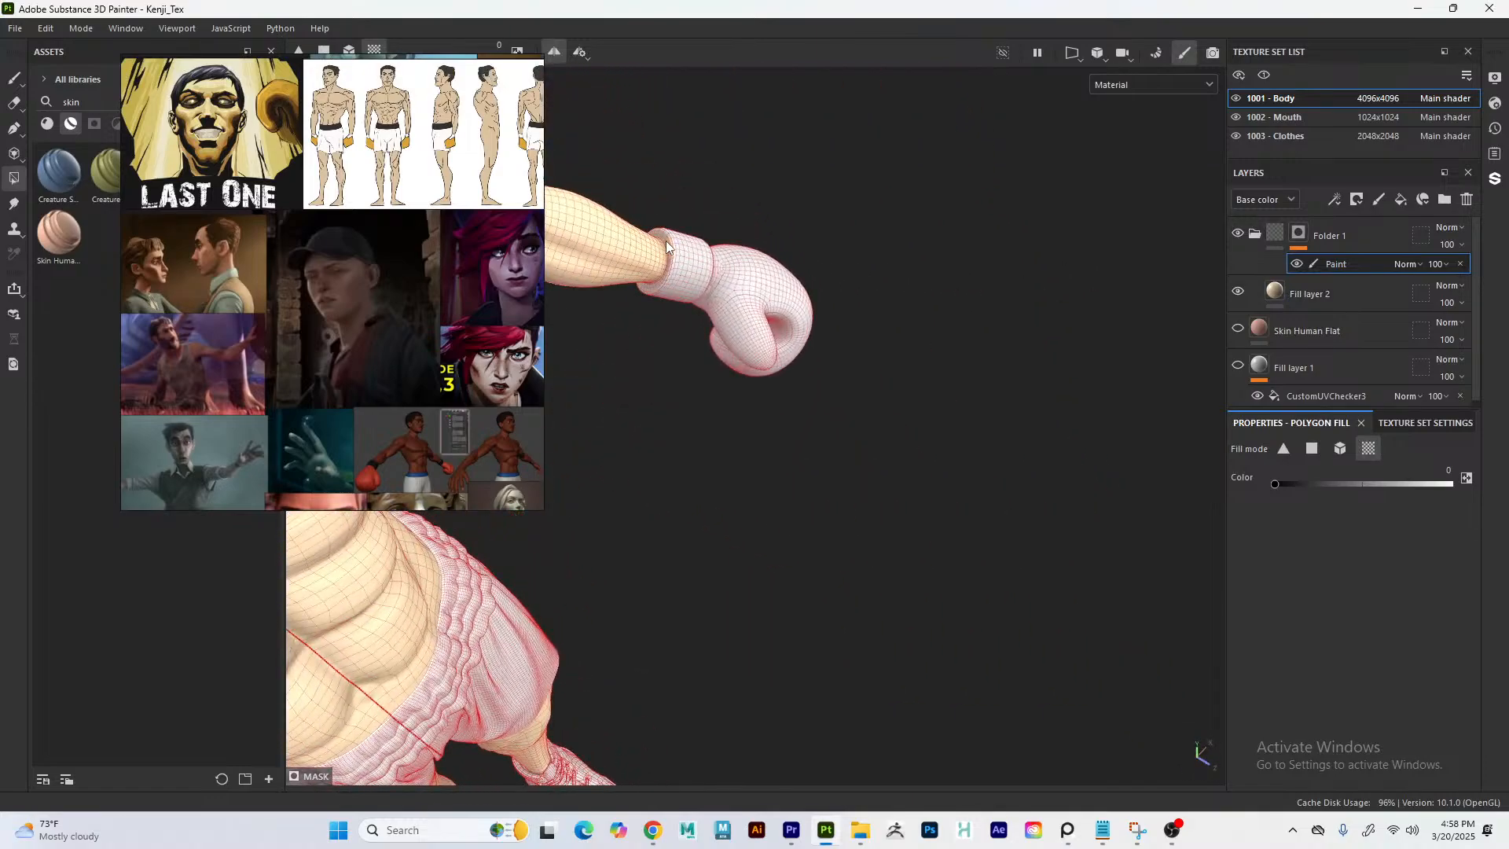
alt+right_drag(666, 240, 846, 370)
alt+drag(847, 370, 1088, 470)
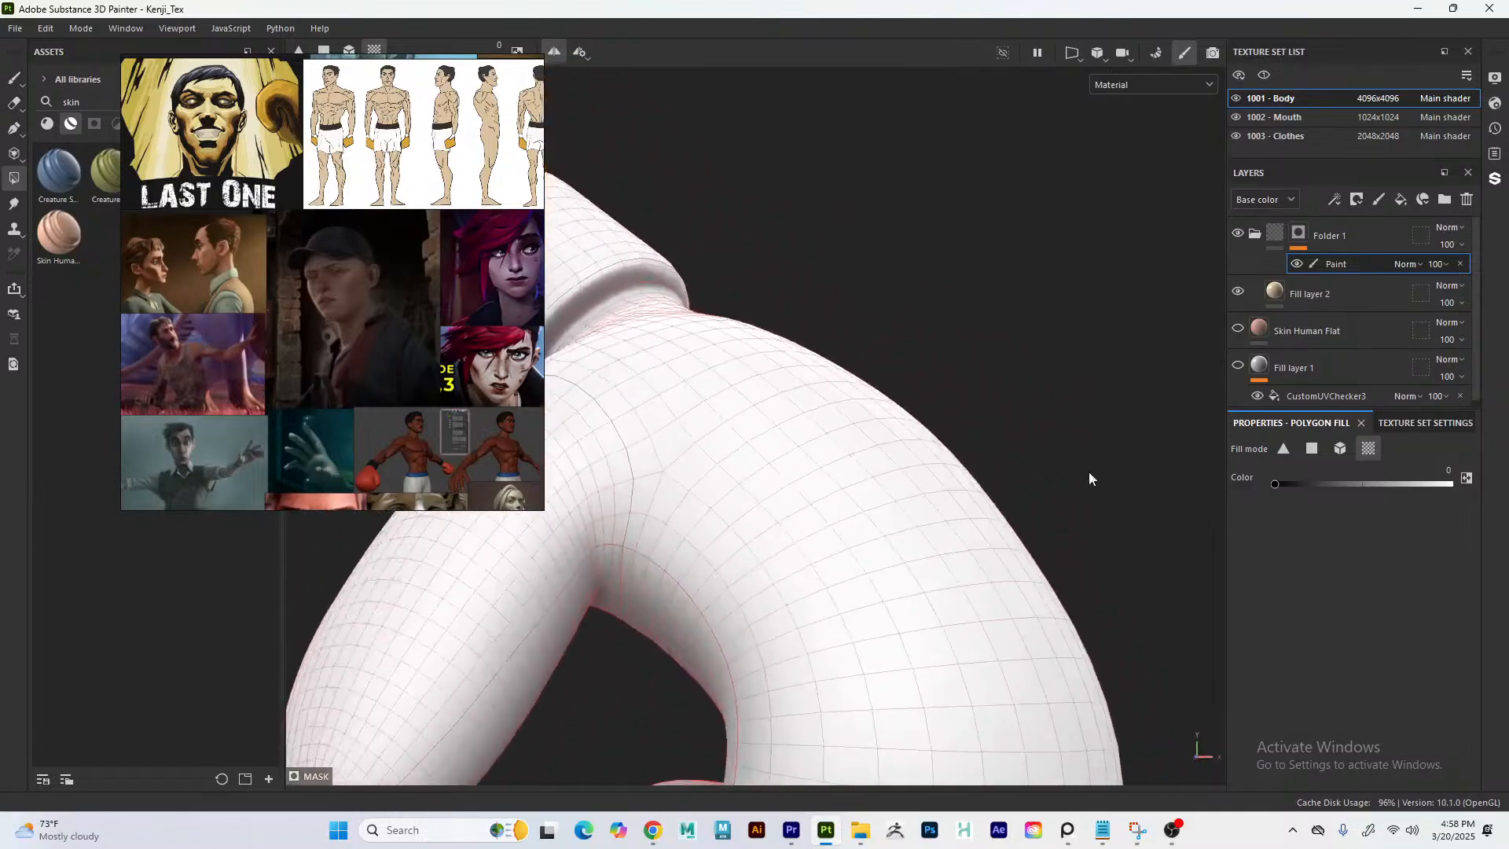
alt+right_drag(1088, 470, 701, 357)
alt+drag(701, 357, 1246, 49)
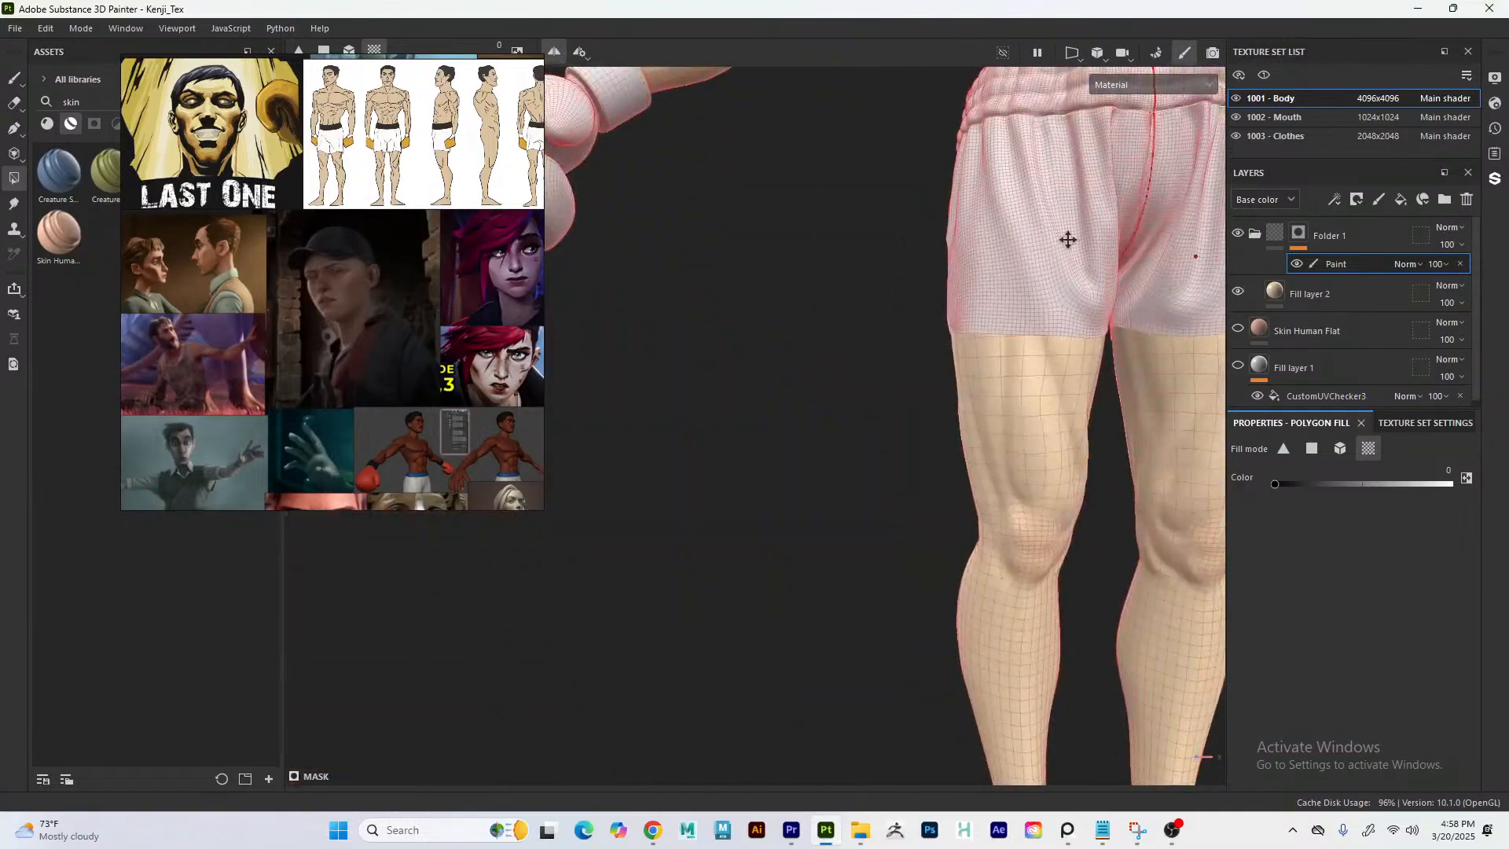
- Examine the skin mask on the legs, torso and head, activating the Paint tool to view the model without its wireframe
alt+middle_drag(1026, 550, 731, 393)
alt+middle_drag(852, 568, 847, 189)
alt+drag(848, 320, 801, 393)
alt+right_drag(802, 393, 755, 354)
alt+middle_drag(801, 196, 815, 461)
alt+right_drag(815, 461, 766, 377)
alt+middle_drag(810, 79, 822, 382)
alt+middle_drag(920, 75, 889, 225)
alt+middle_drag(845, 166, 826, 225)
alt+drag(827, 230, 977, 256)
key(1)
scroll(846, 236, up, 2)
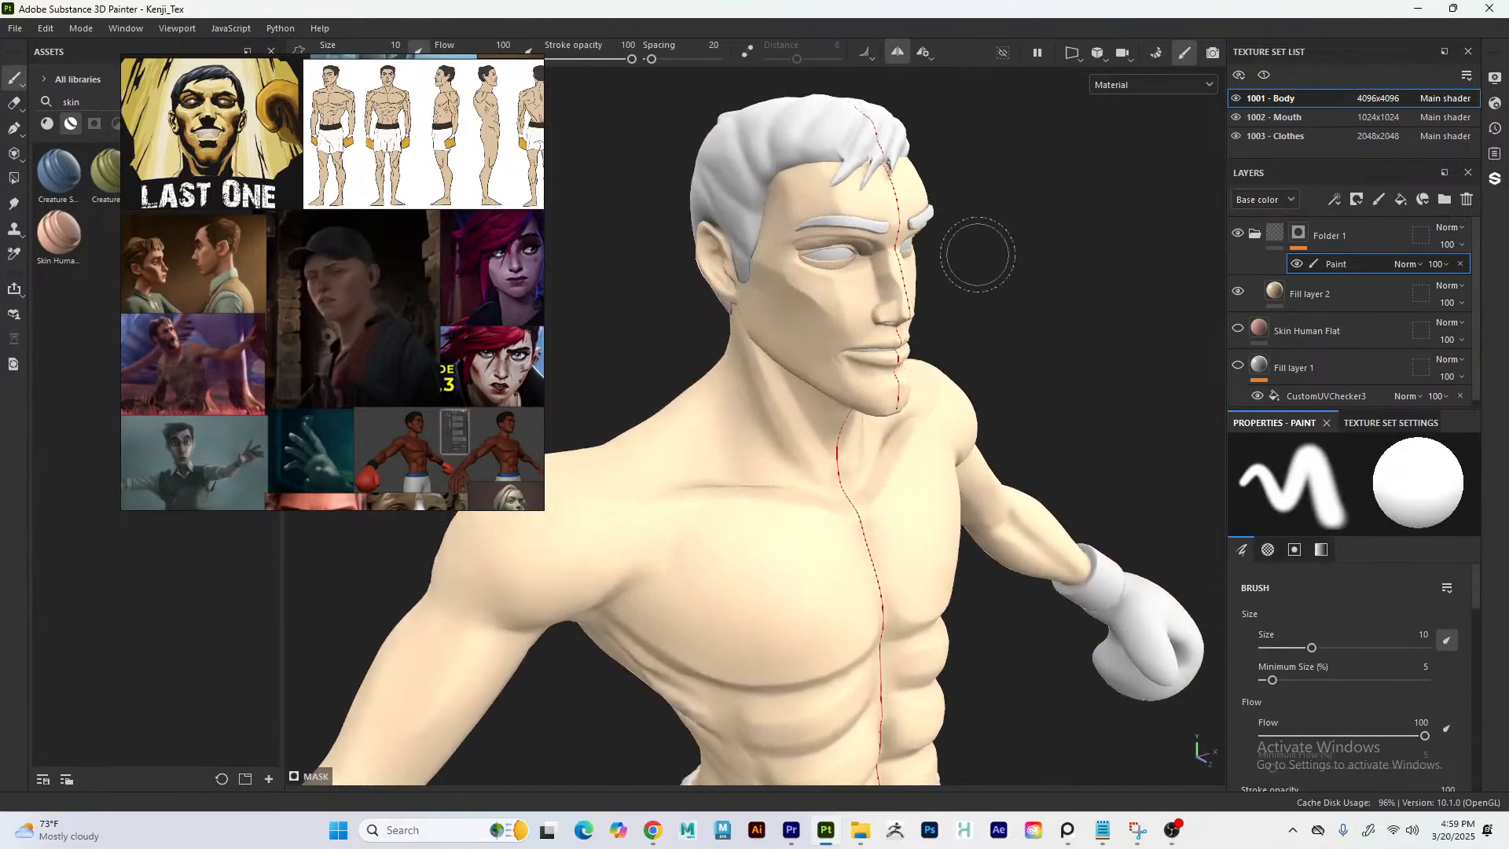
scroll(977, 256, up, 2)
alt+middle_drag(977, 256, 957, 162)
- View the available environment maps in the display settings and rotate the environment lighting around the character
click(1493, 78)
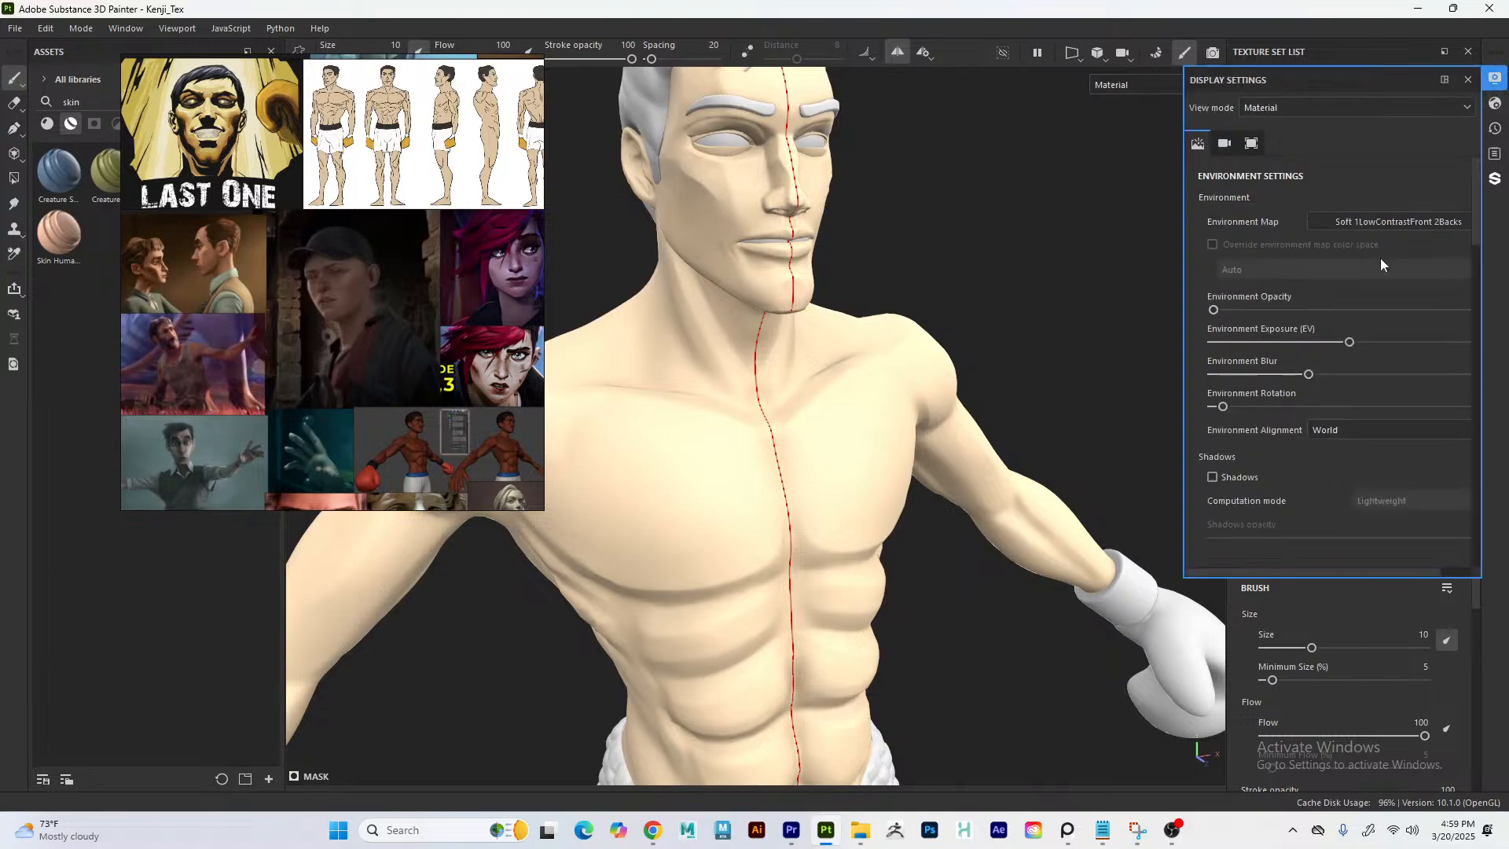
click(1339, 224)
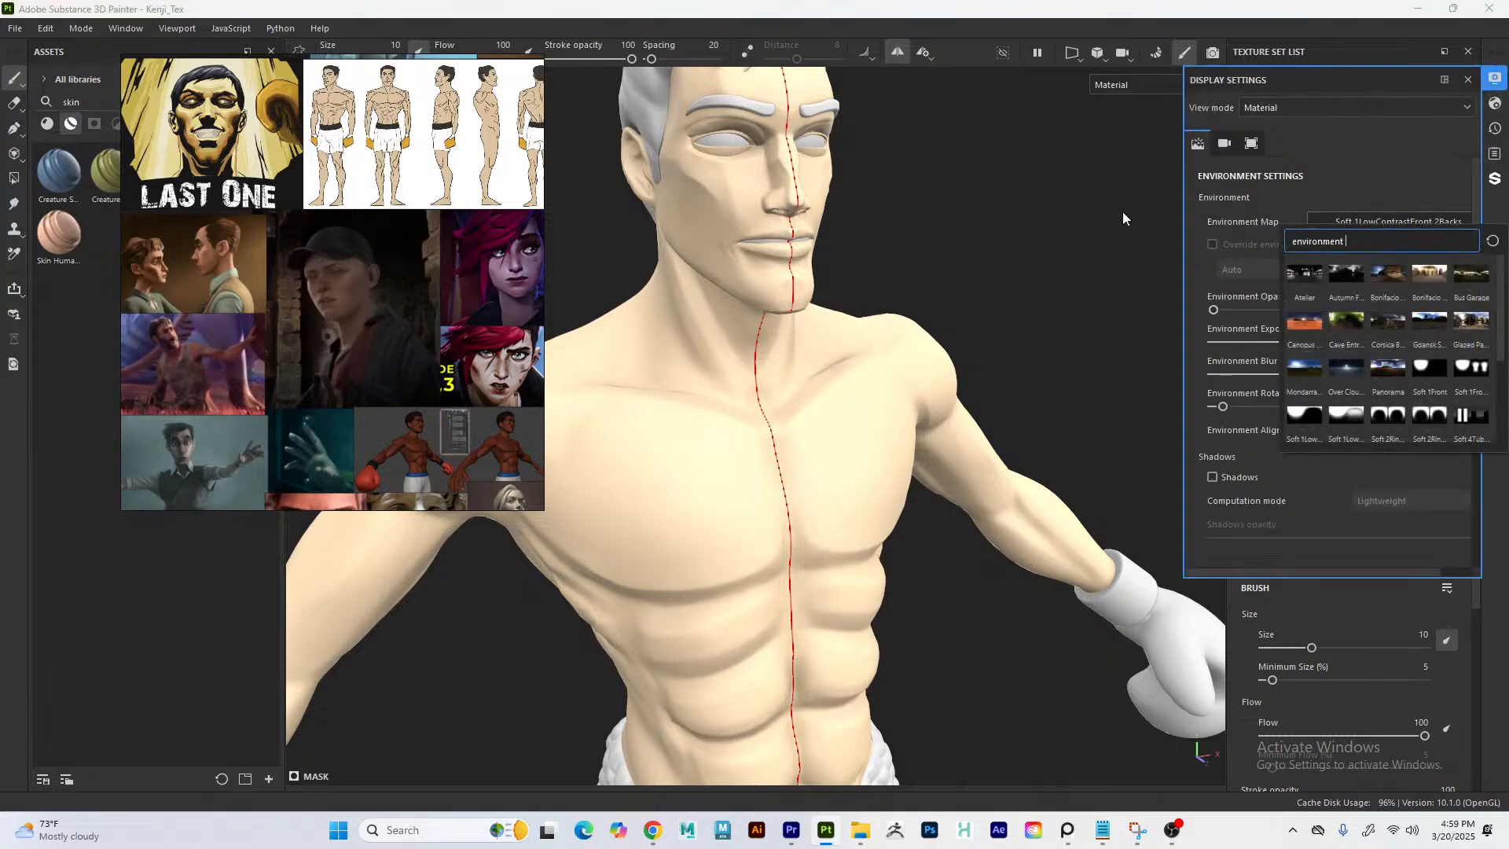
click(945, 234)
shift+right_drag(1057, 246, 922, 238)
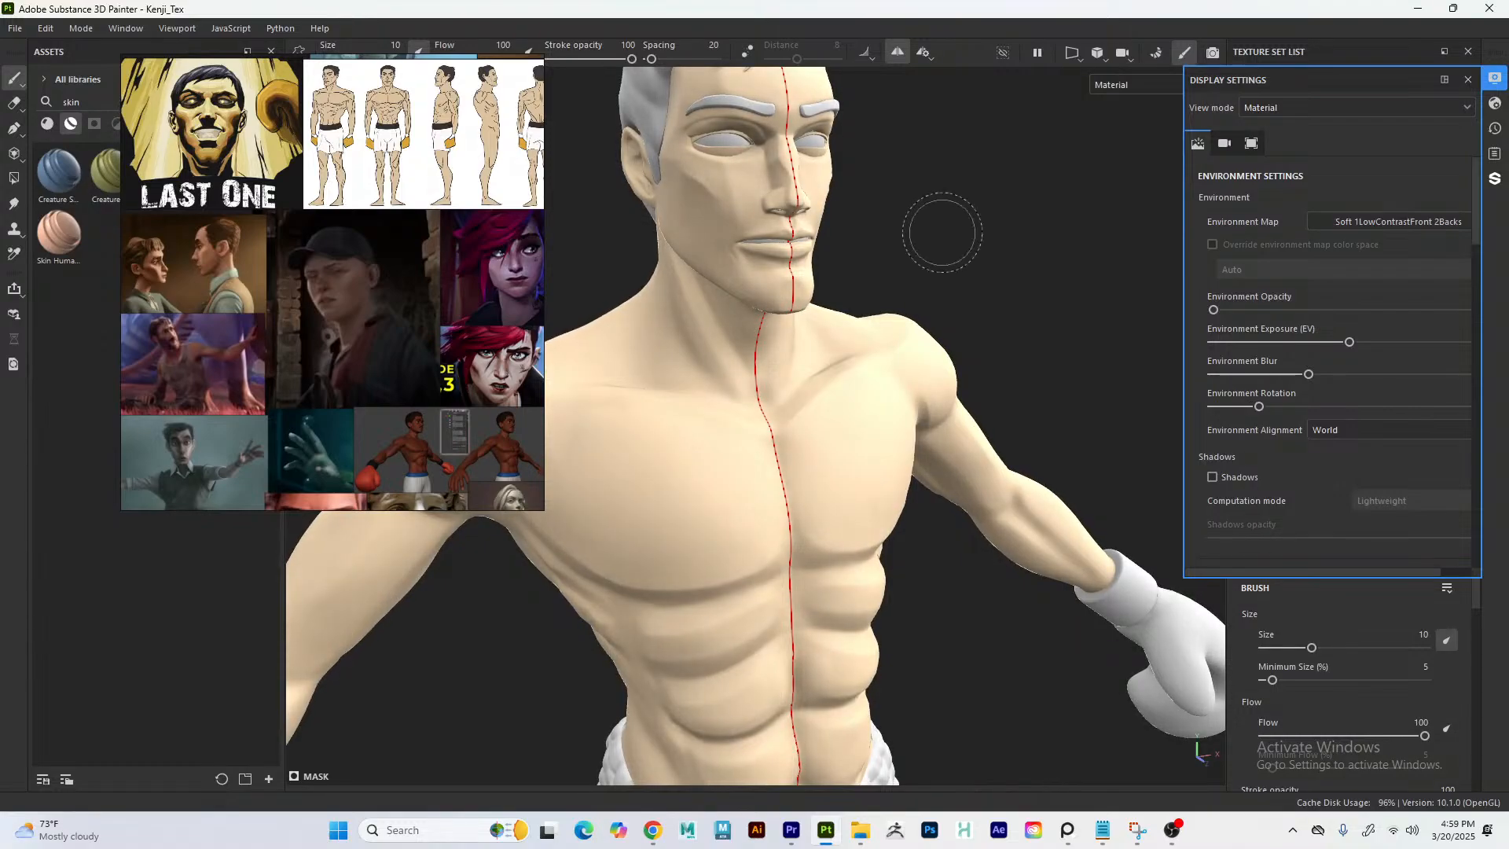
click(1493, 78)
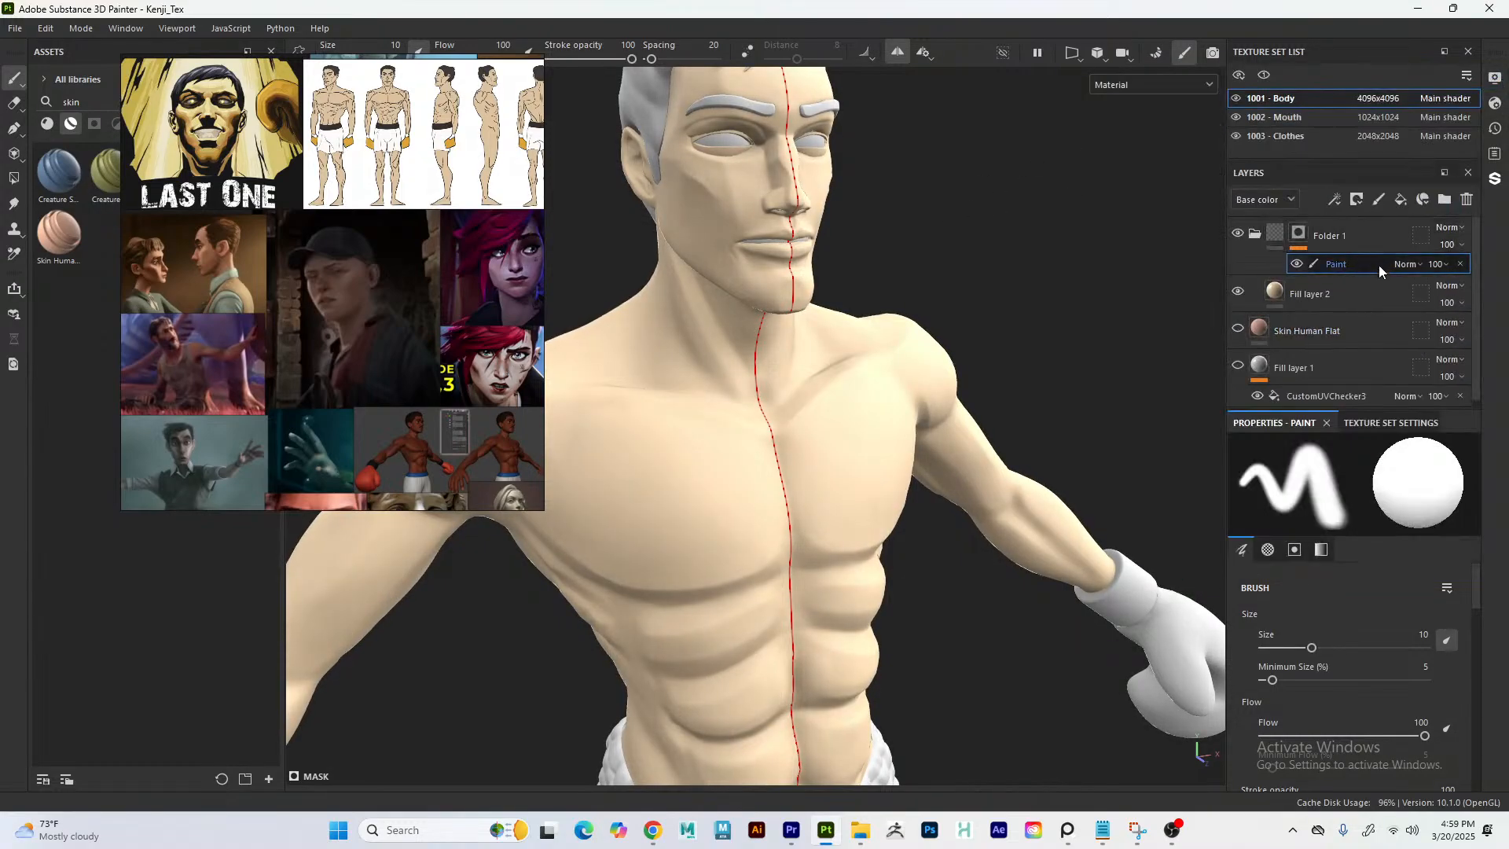
- Enable the roughness channel on Fill layer 2 and set its roughness to 0.8477
click(1299, 292)
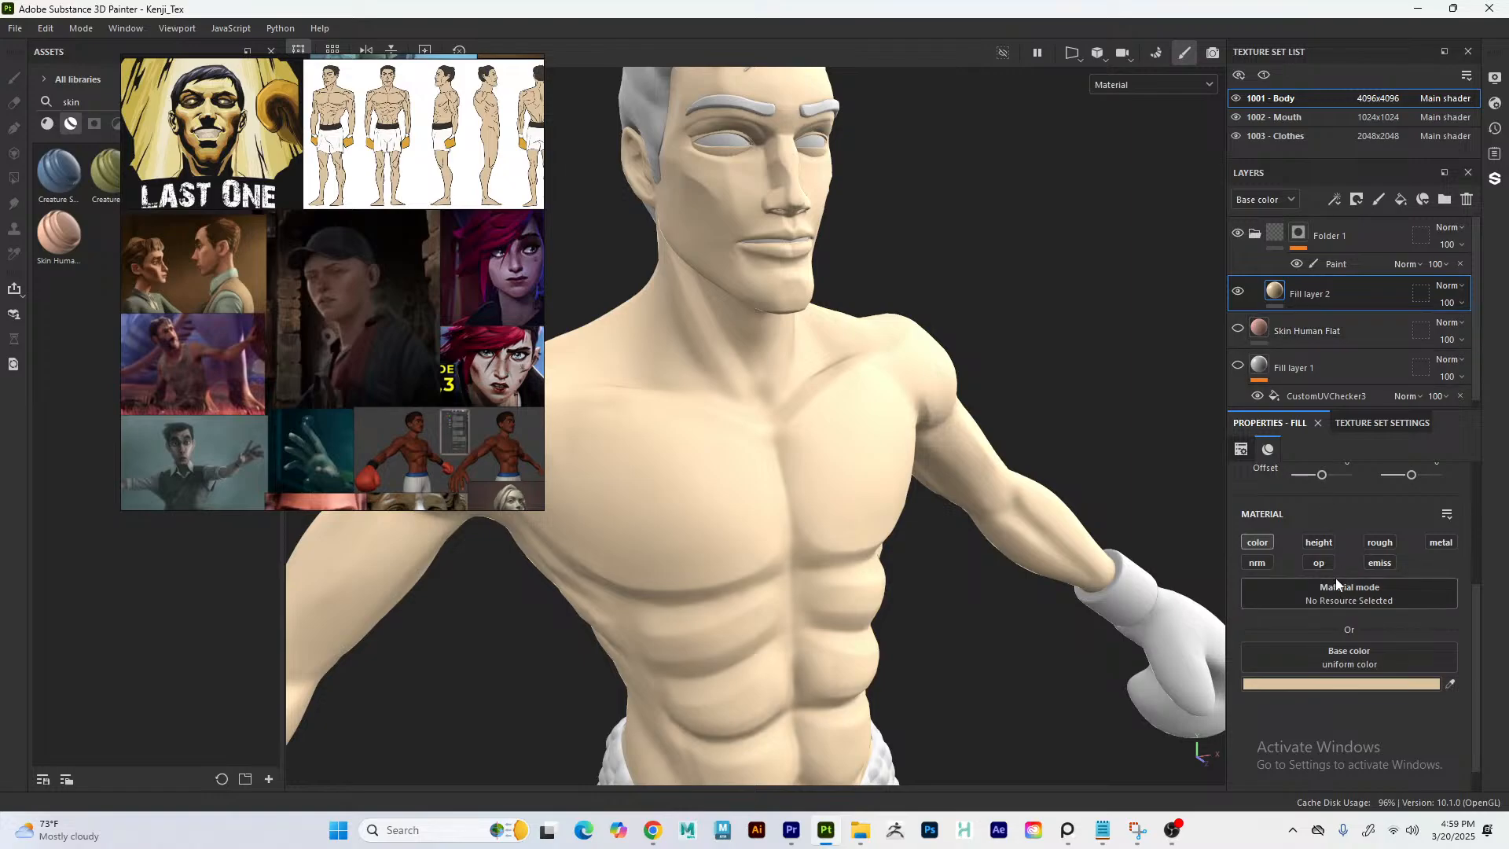
click(1377, 544)
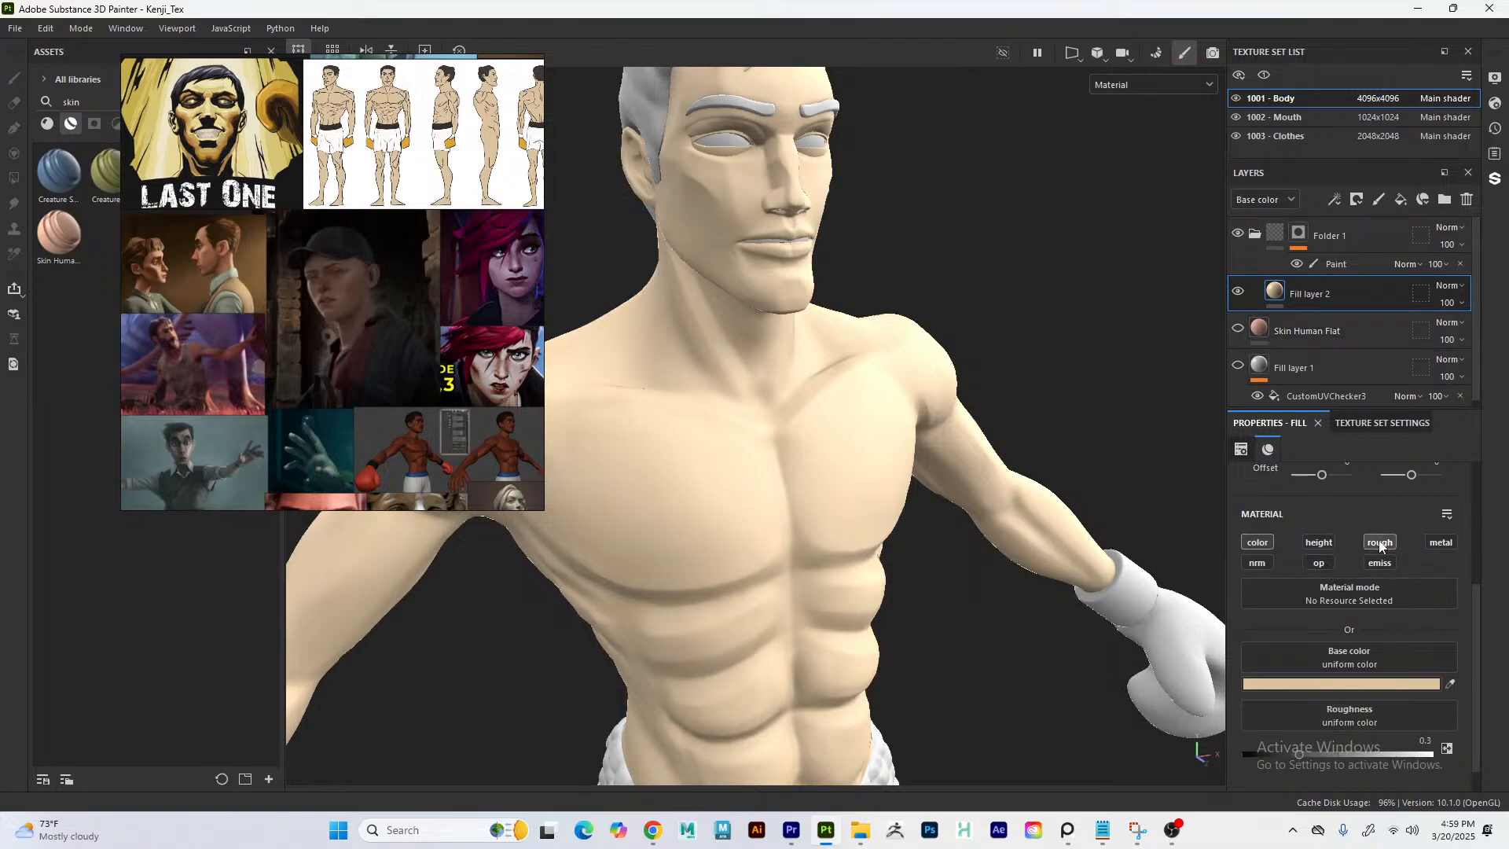
click(1402, 754)
drag(1406, 756, 1404, 756)
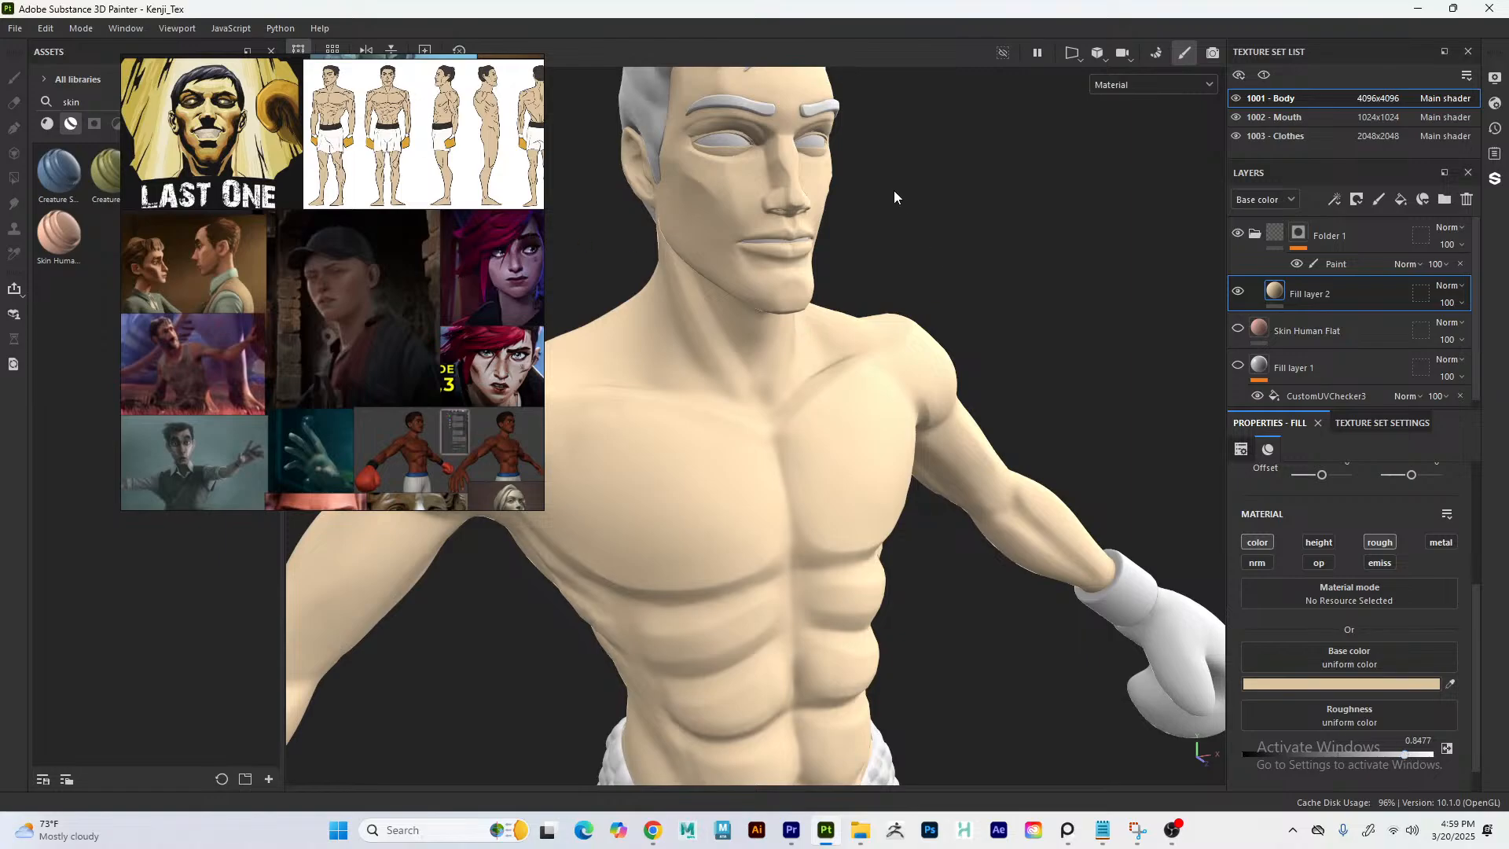
alt+drag(899, 198, 841, 313)
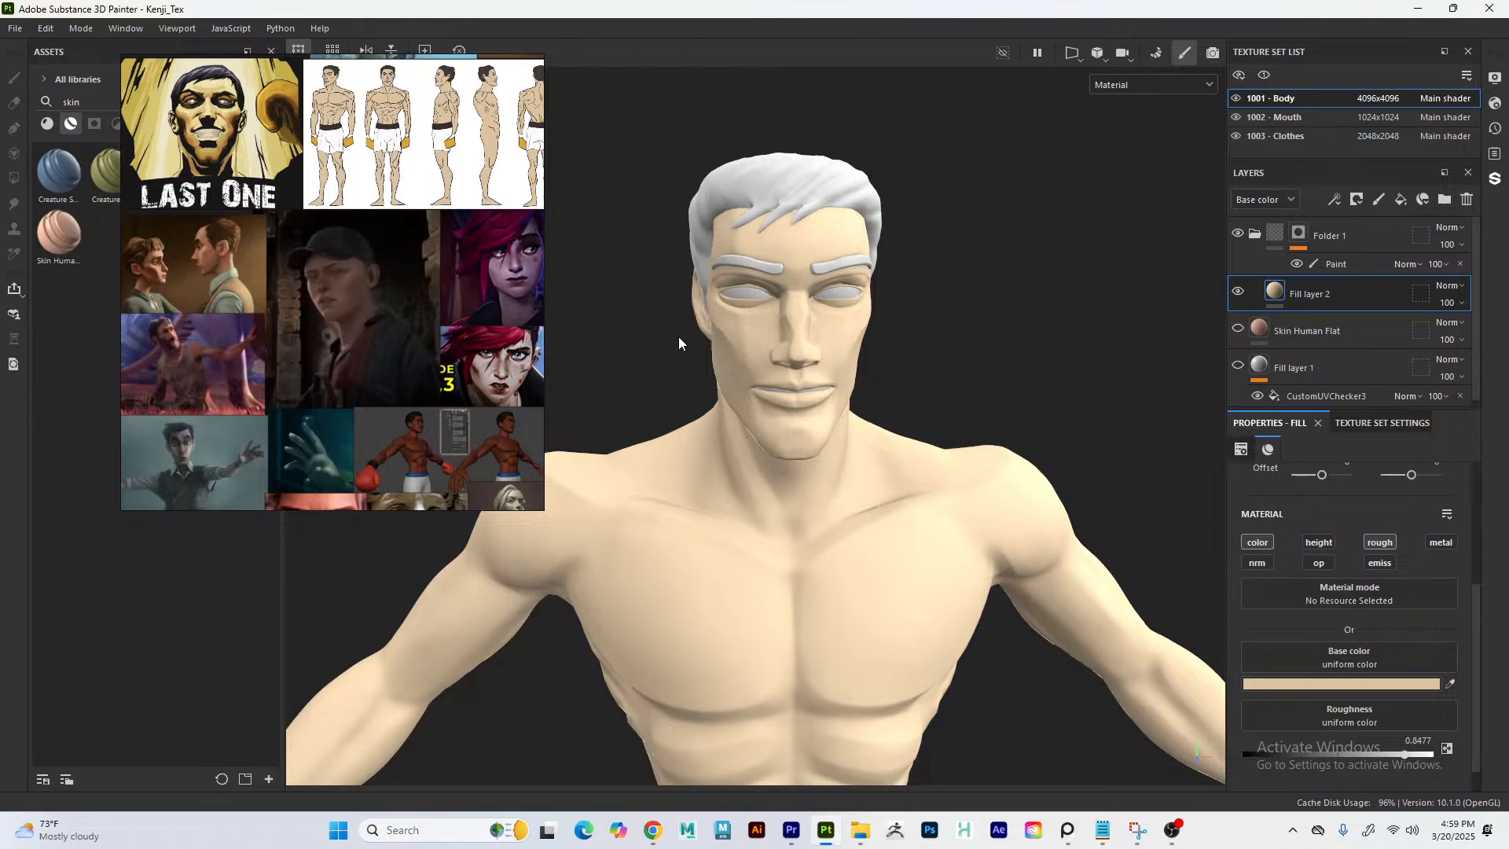
right_click(1135, 317)
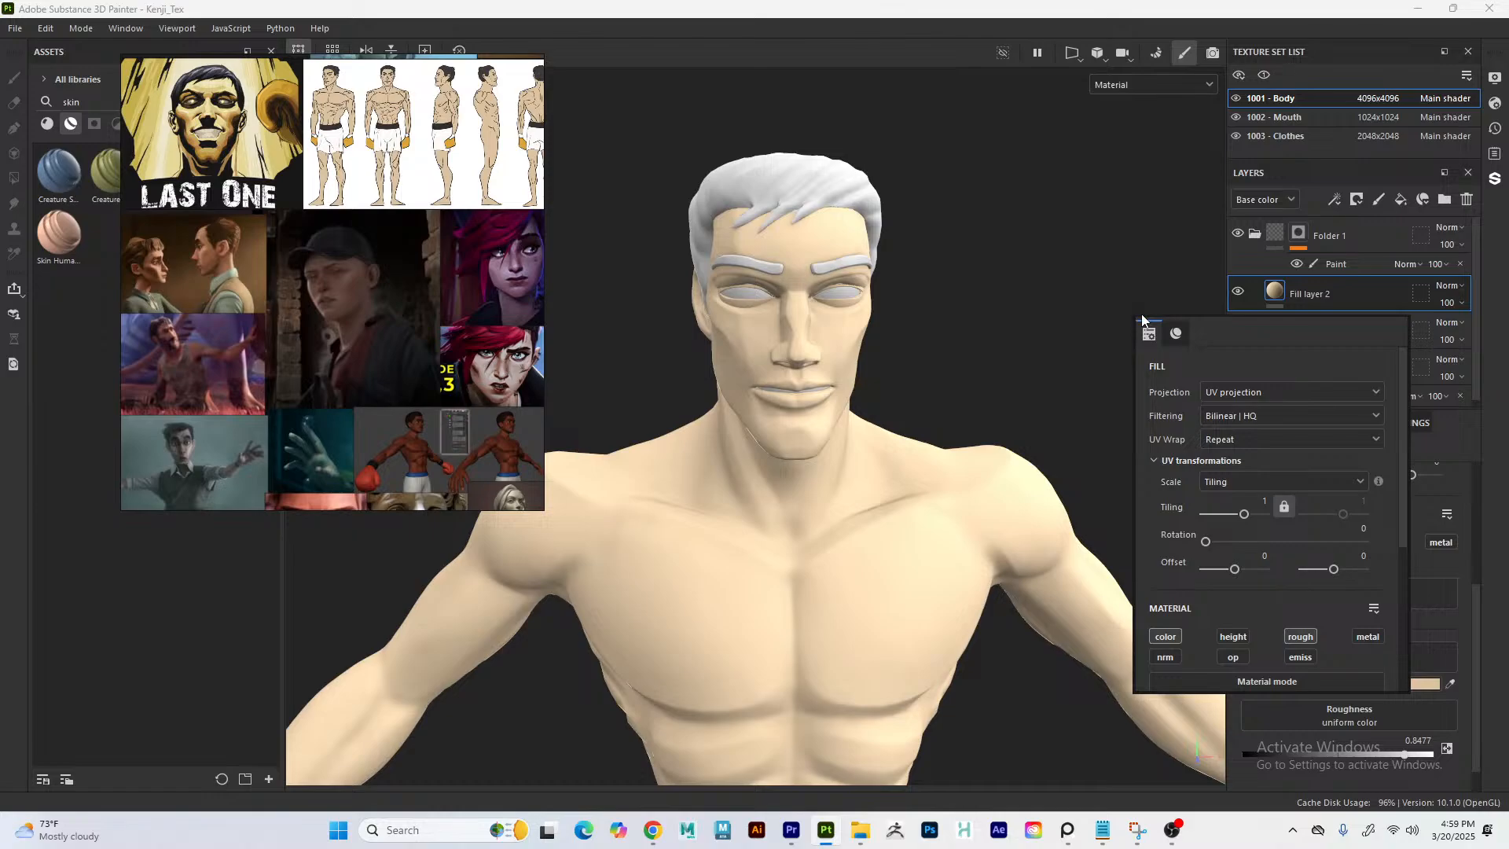
drag(1142, 321, 807, 278)
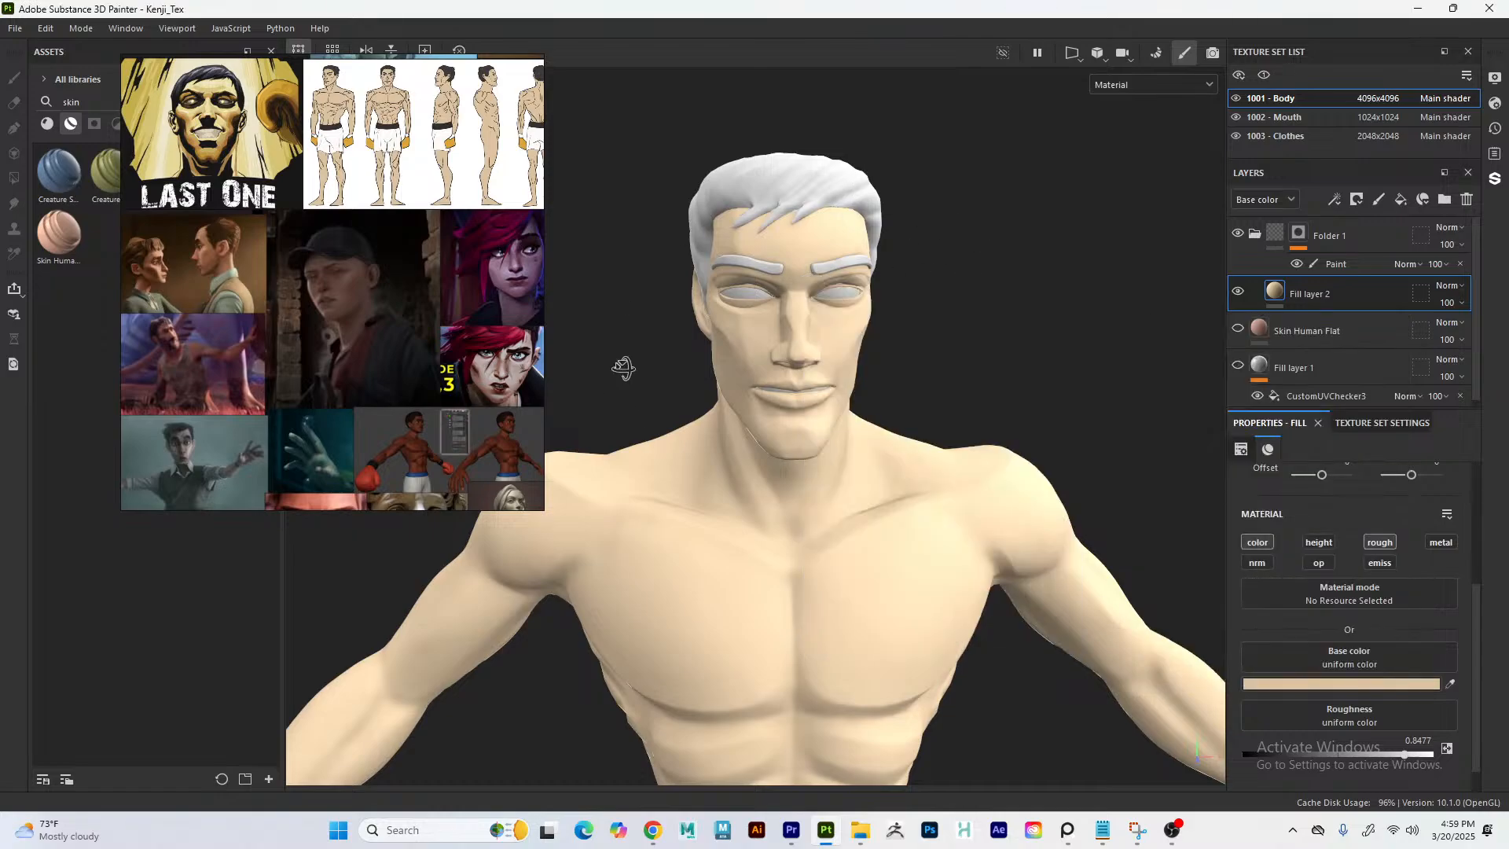
alt+drag(624, 368, 605, 314)
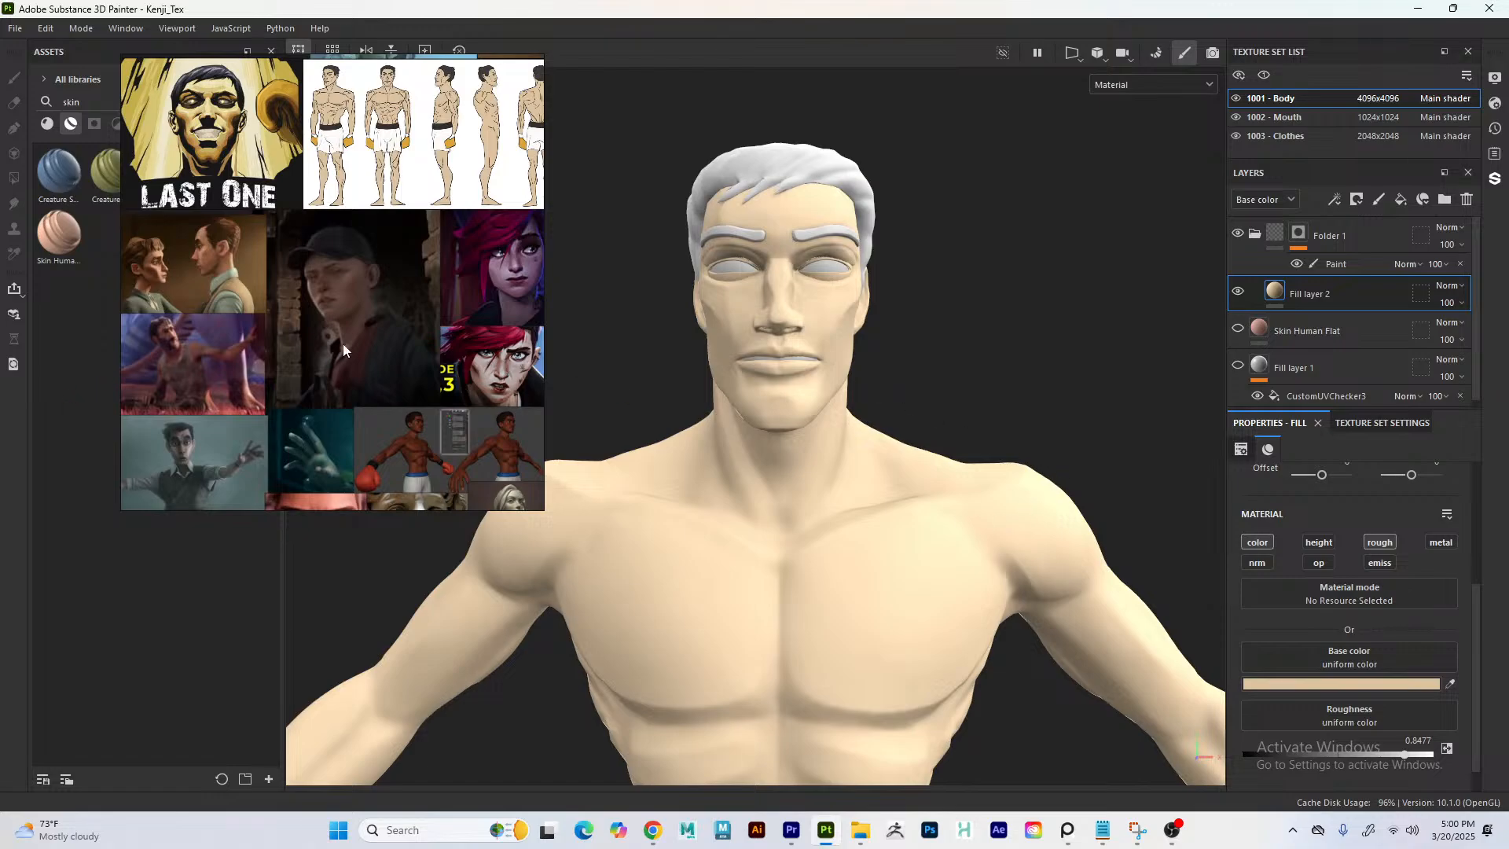
- Enlarge the reference board and examine the annotated back paint-over and the surrounding muscle anatomy references
drag(529, 505, 1067, 676)
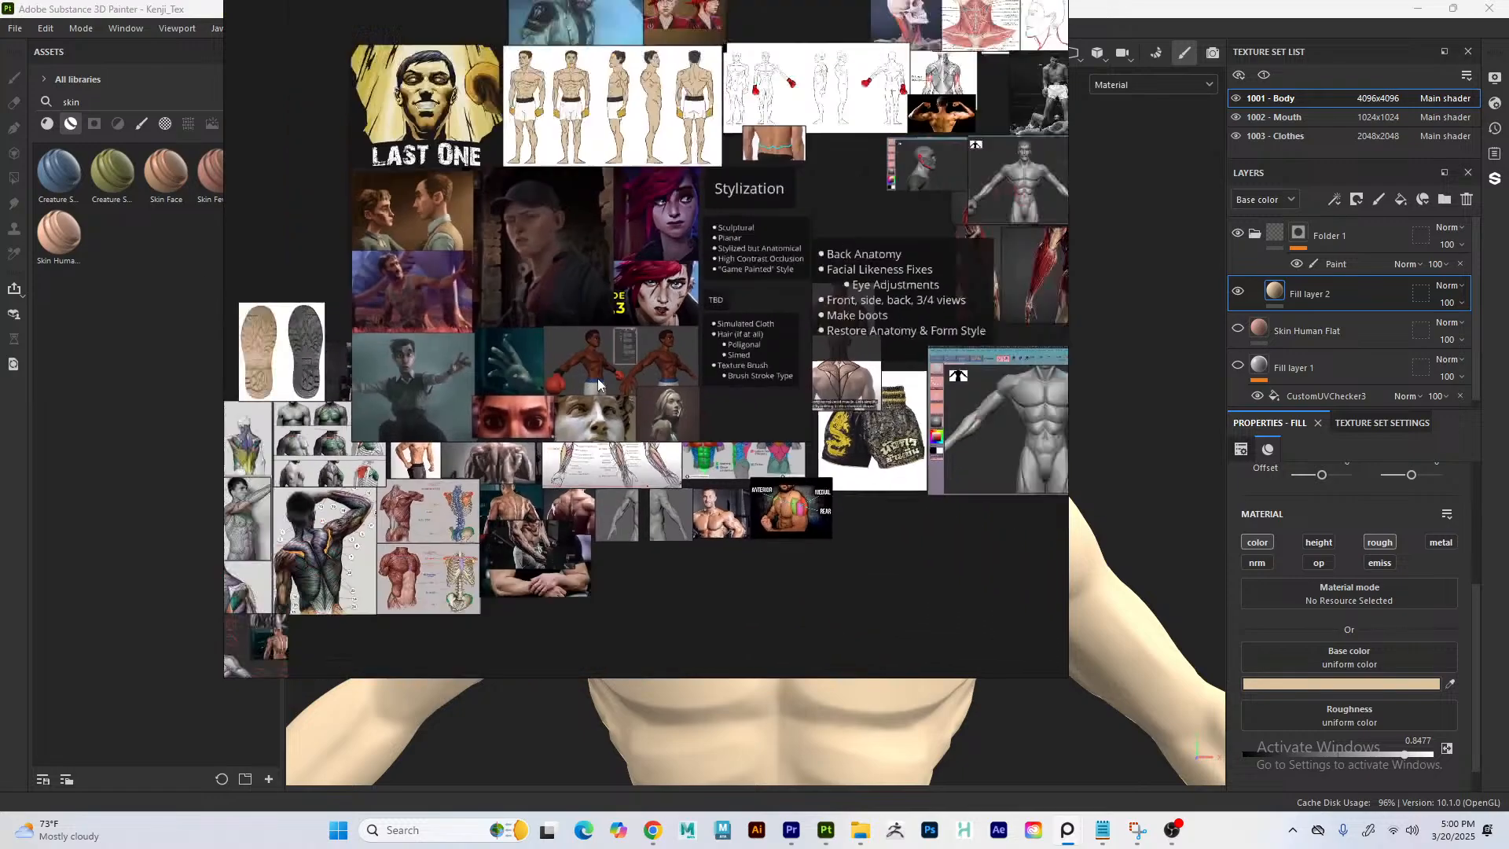
scroll(597, 379, down, 3)
middle_drag(597, 379, 621, 430)
mouse_move(841, 438)
middle_down()
mouse_move(715, 417)
mouse_move(828, 440)
middle_up()
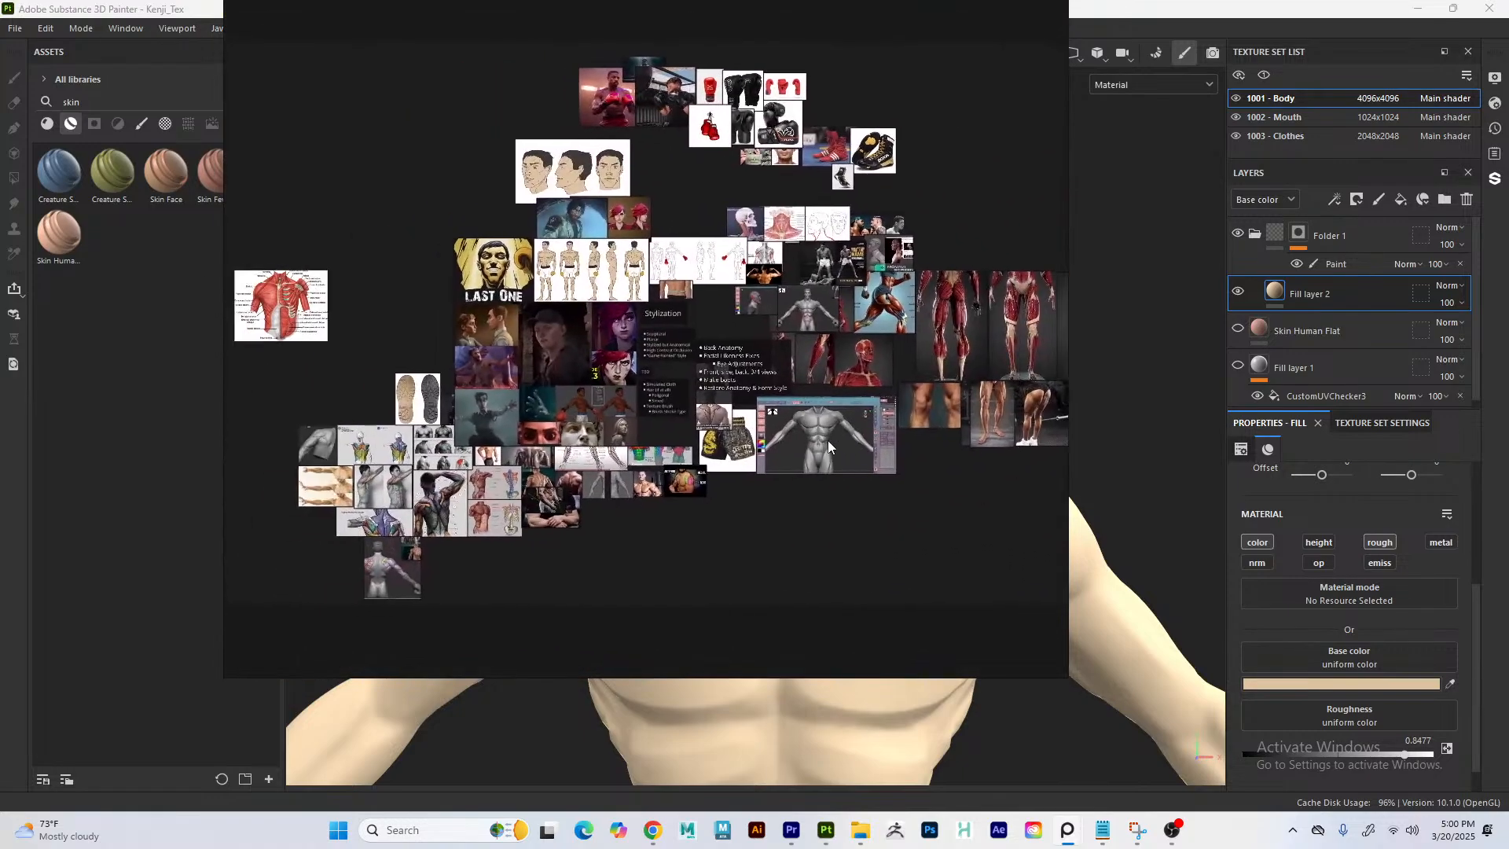
middle_drag(678, 409, 733, 418)
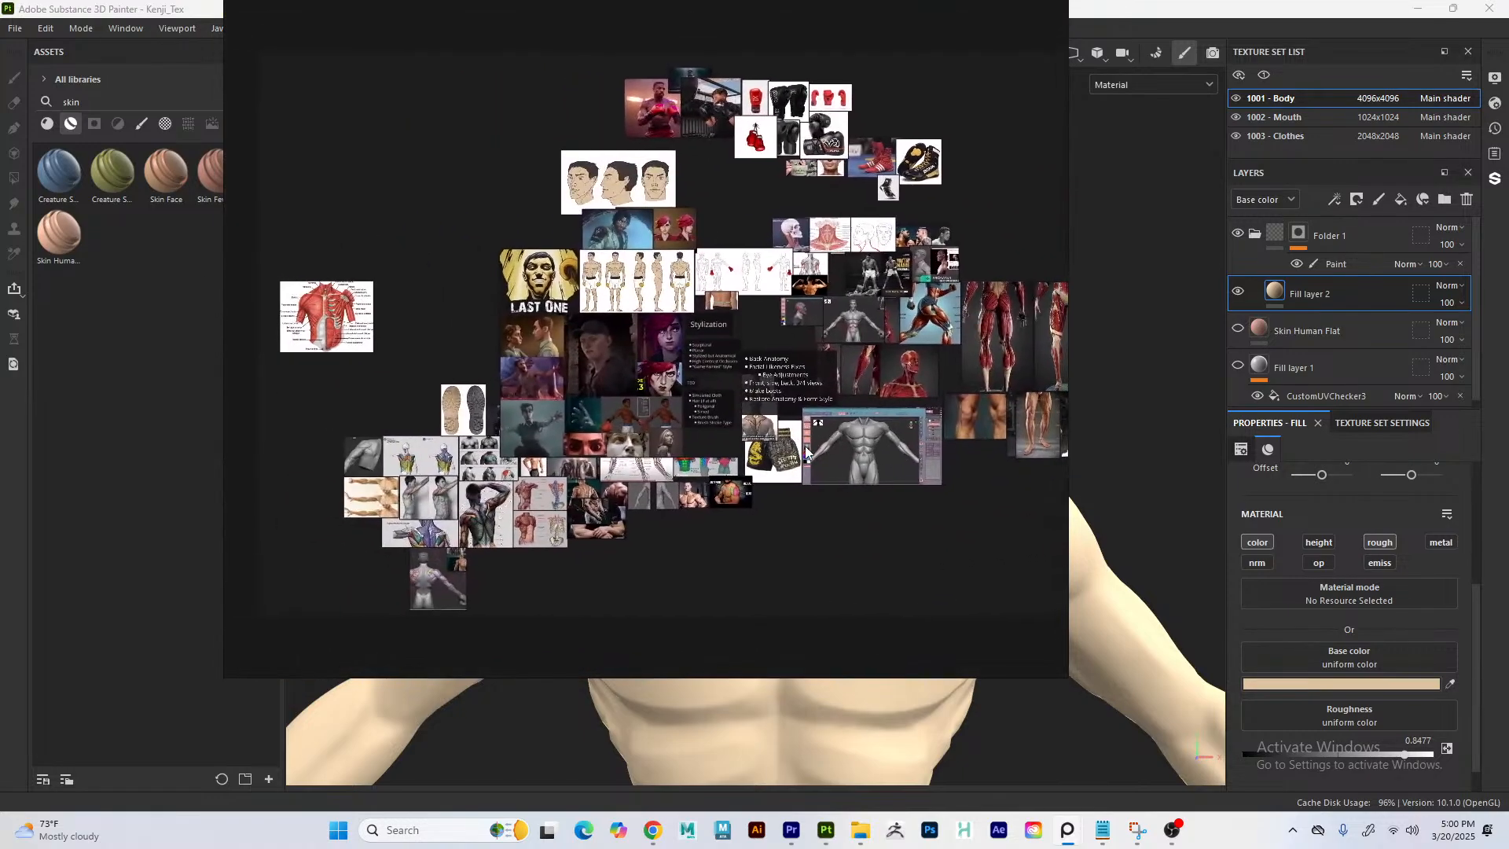
scroll(519, 424, up, 4)
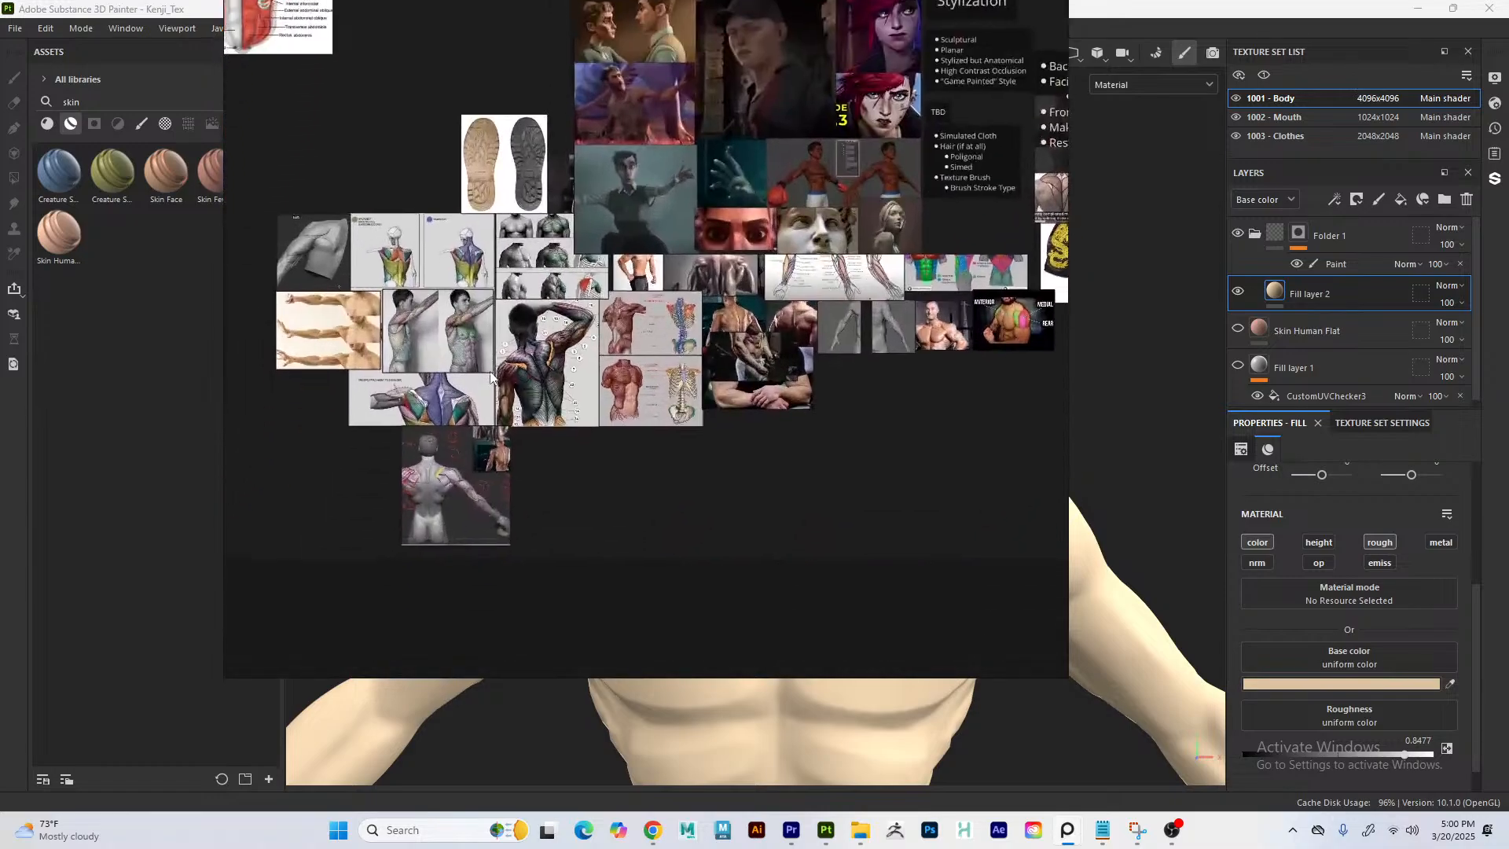
scroll(497, 424, up, 3)
middle_drag(498, 425, 668, 462)
scroll(594, 450, down, 1)
middle_drag(551, 451, 553, 387)
scroll(550, 476, up, 4)
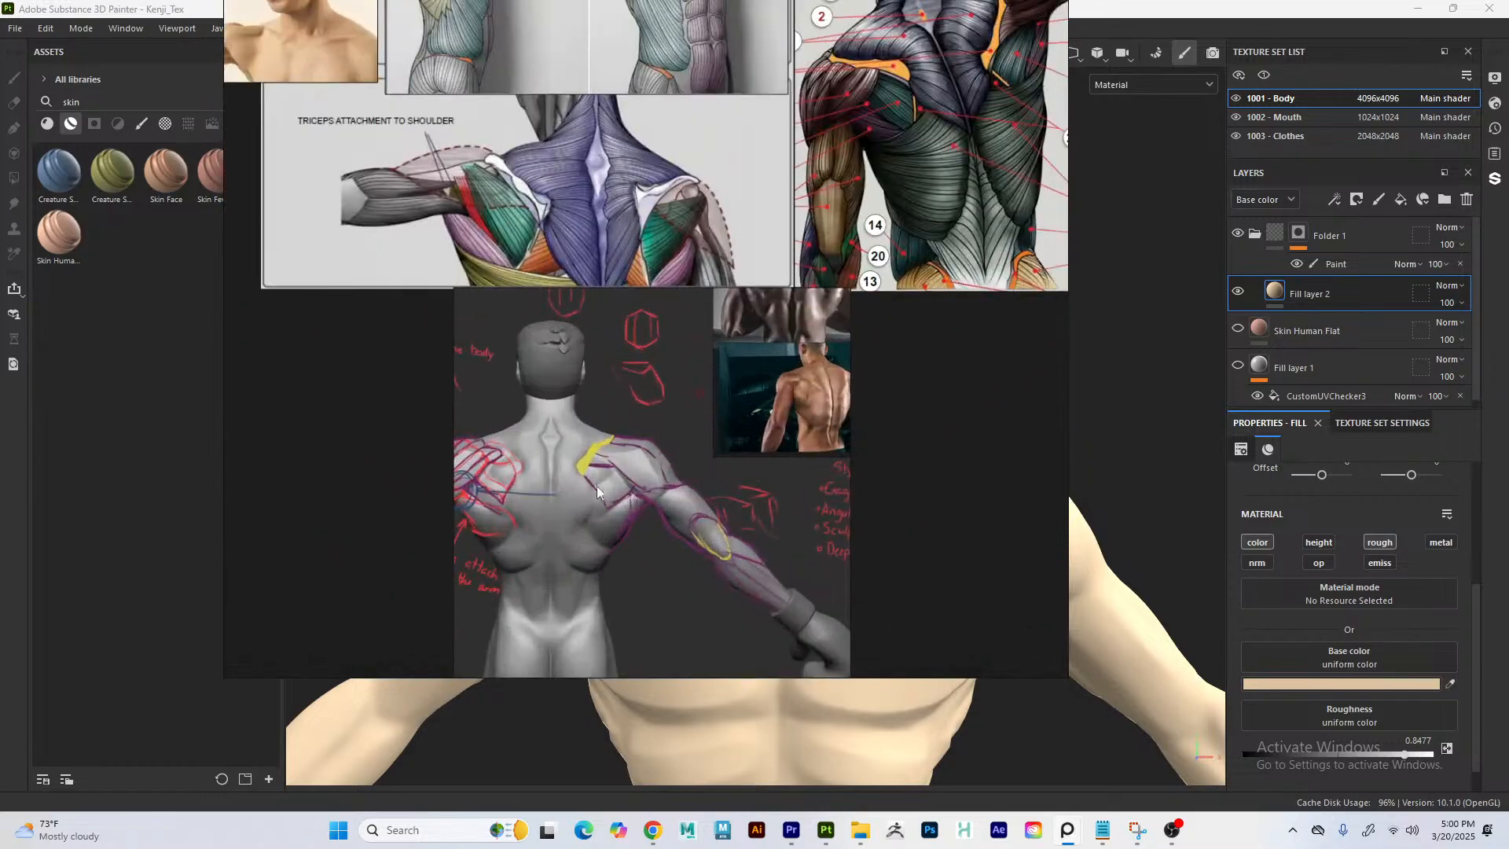
scroll(629, 476, up, 2)
scroll(639, 393, down, 6)
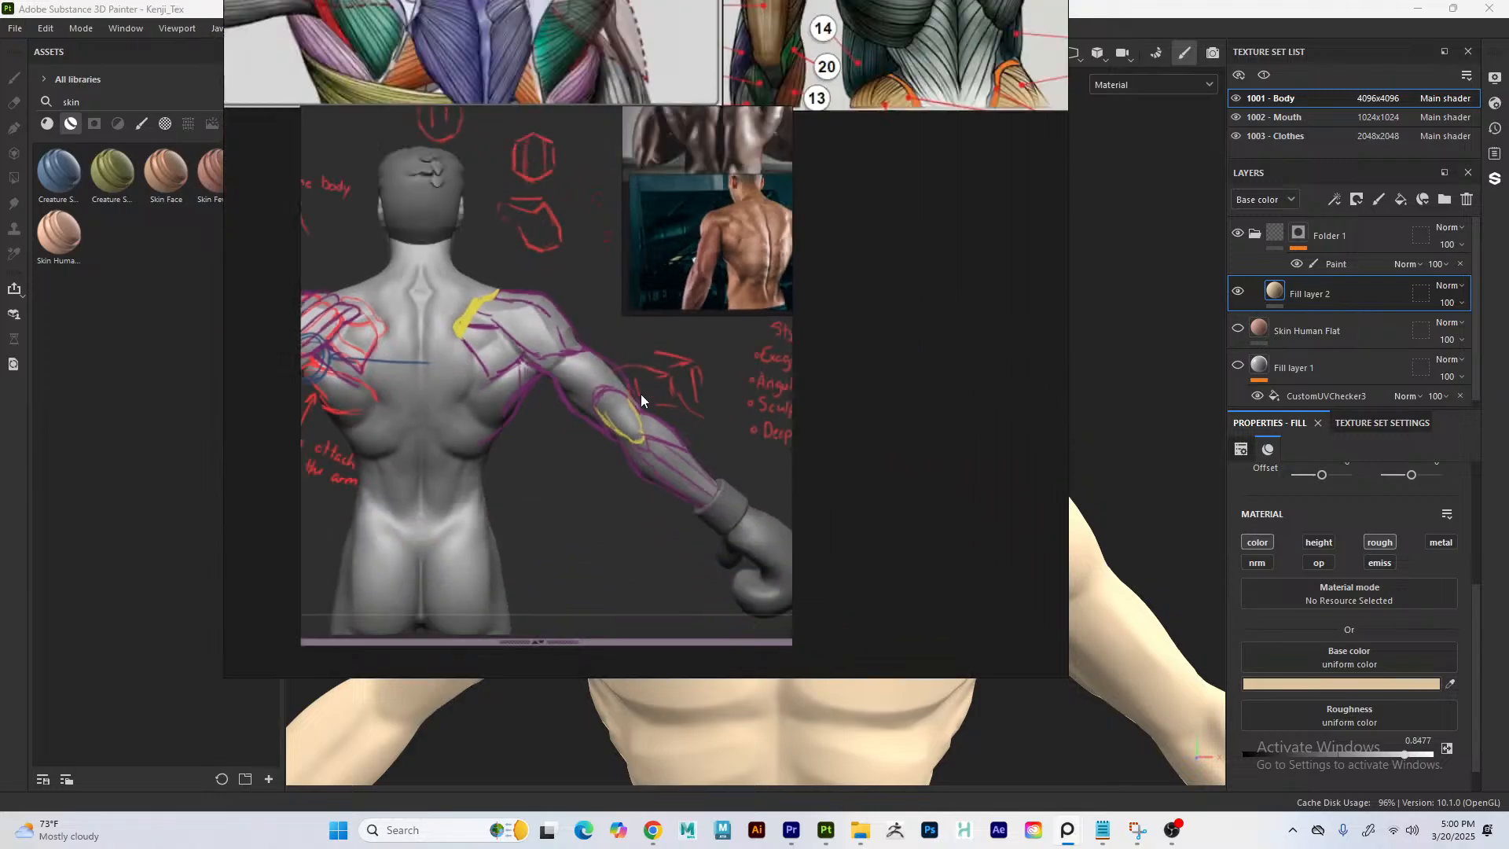
middle_drag(775, 189, 774, 399)
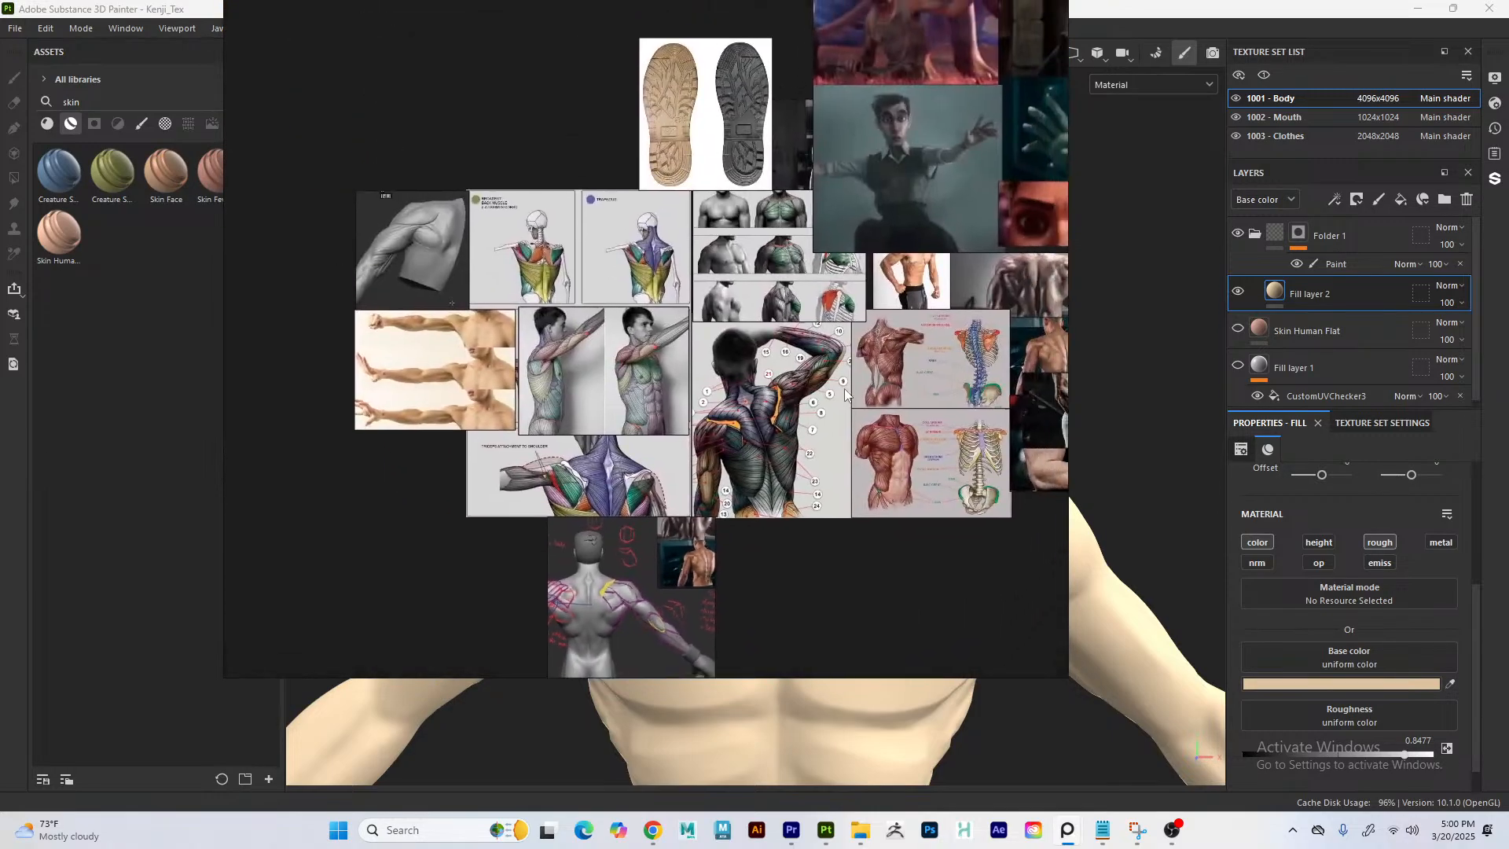
middle_drag(939, 316, 815, 330)
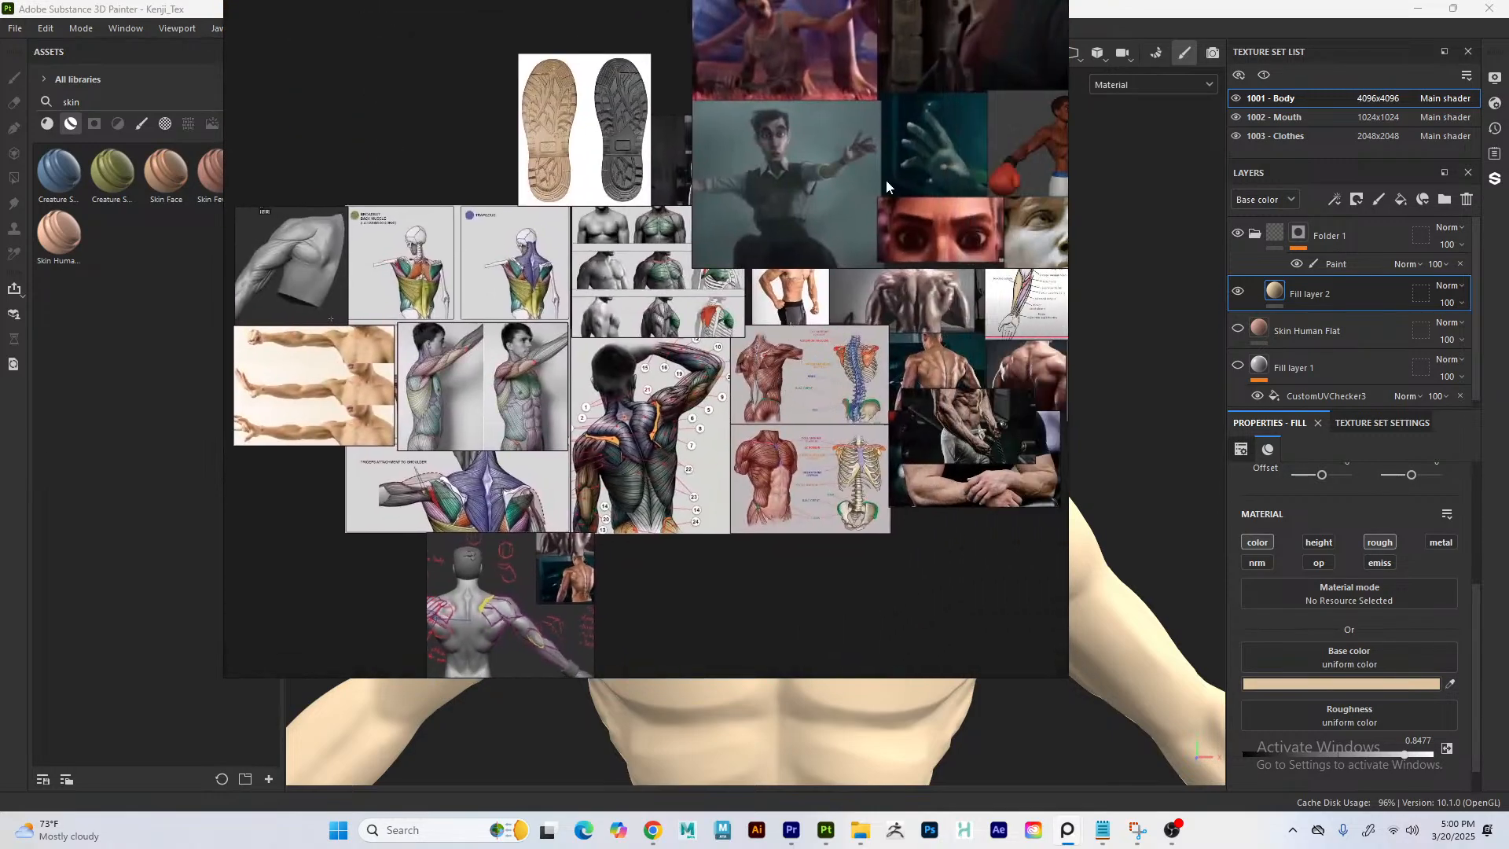
- Examine the two red-haired character portraits and the stylization notes on the reference board for their painted skin shading
middle_drag(885, 181, 664, 281)
middle_drag(747, 191, 624, 284)
scroll(629, 285, up, 5)
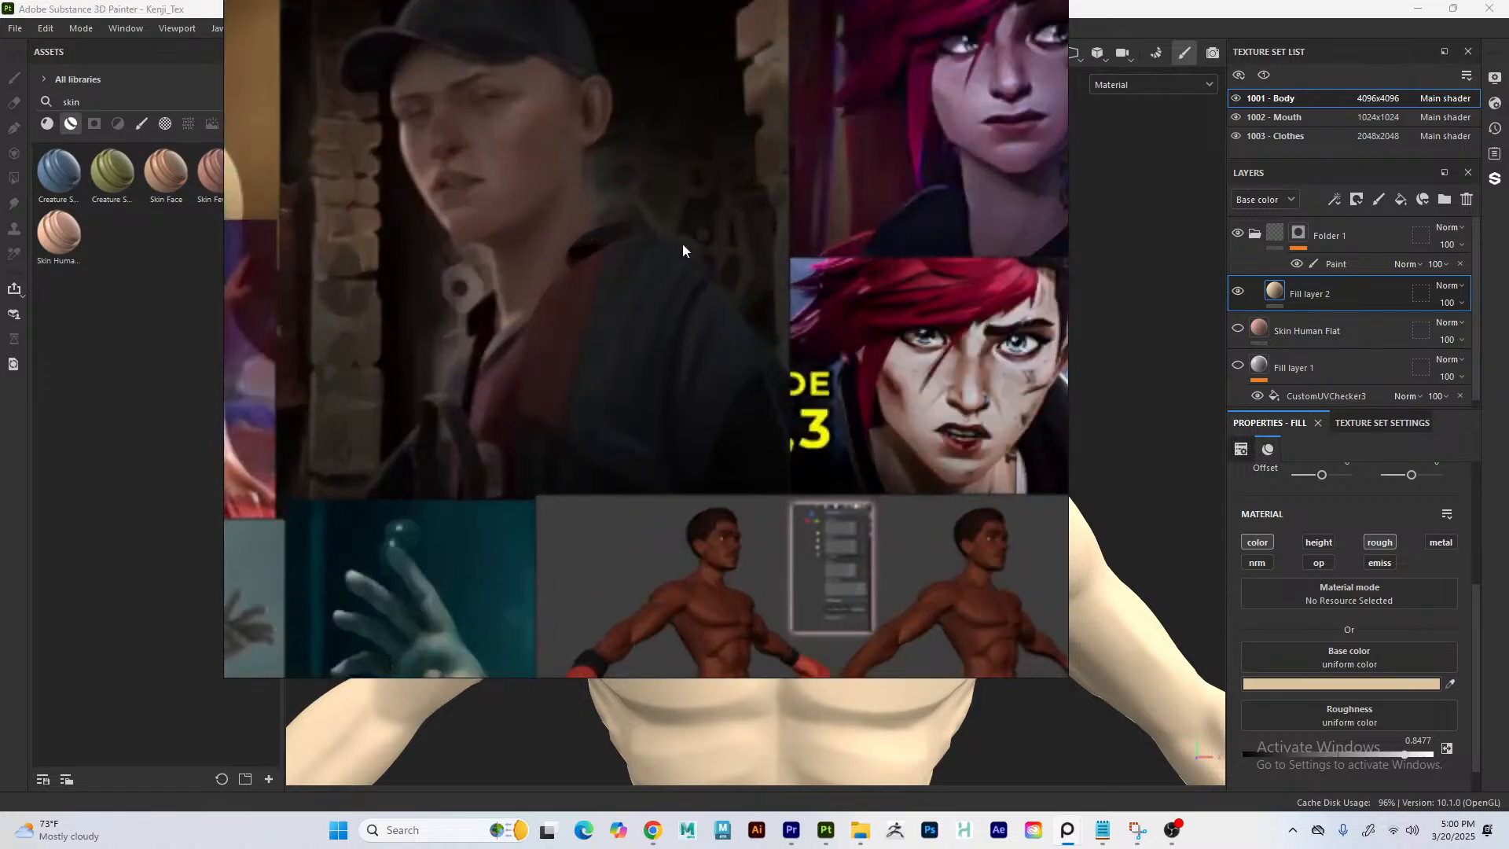
middle_drag(861, 254, 657, 281)
scroll(701, 261, down, 2)
scroll(657, 281, up, 4)
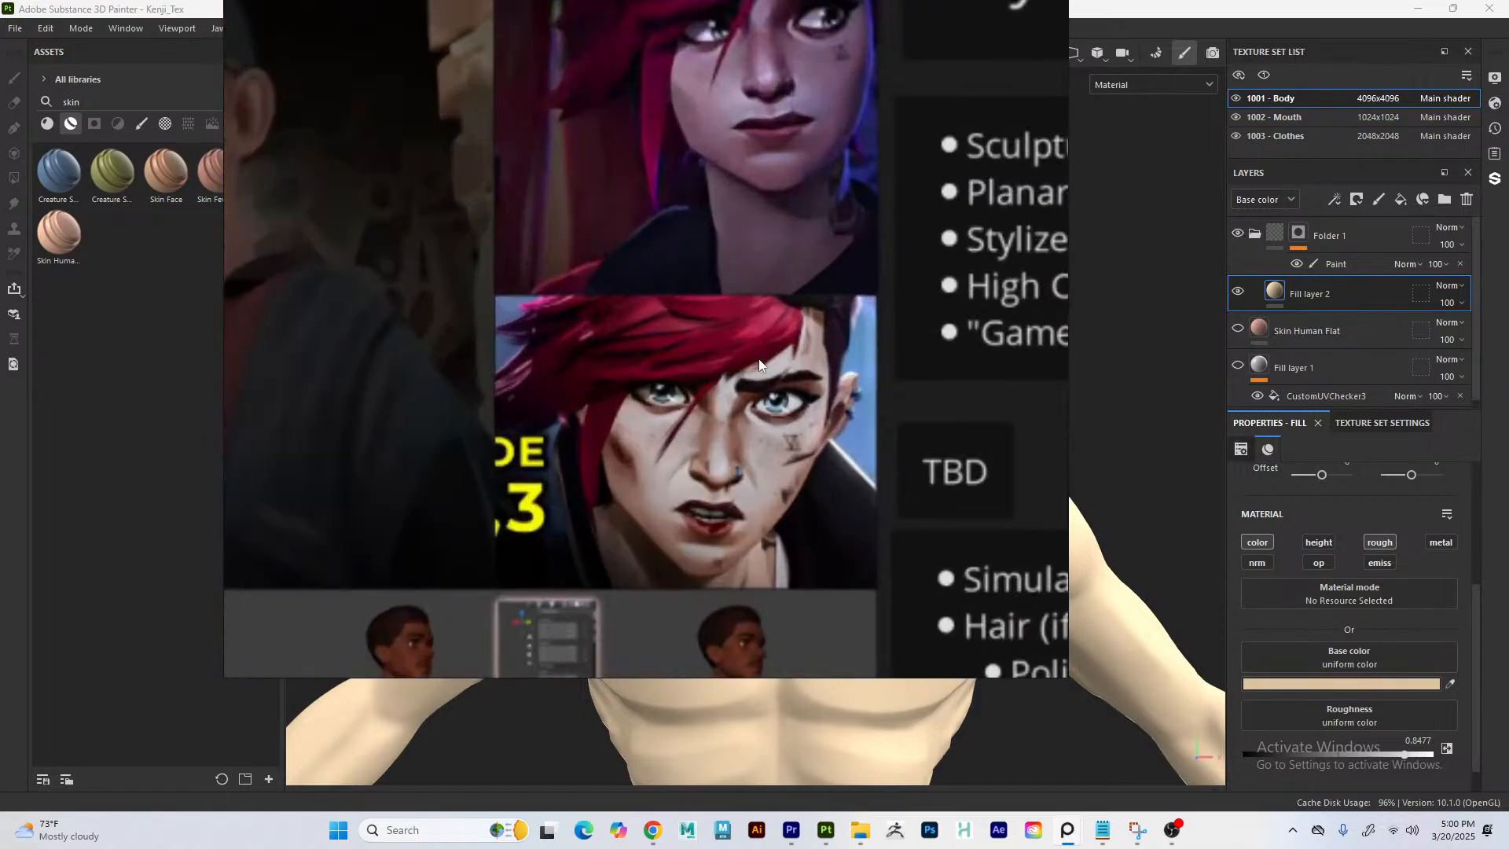
middle_drag(777, 135, 738, 259)
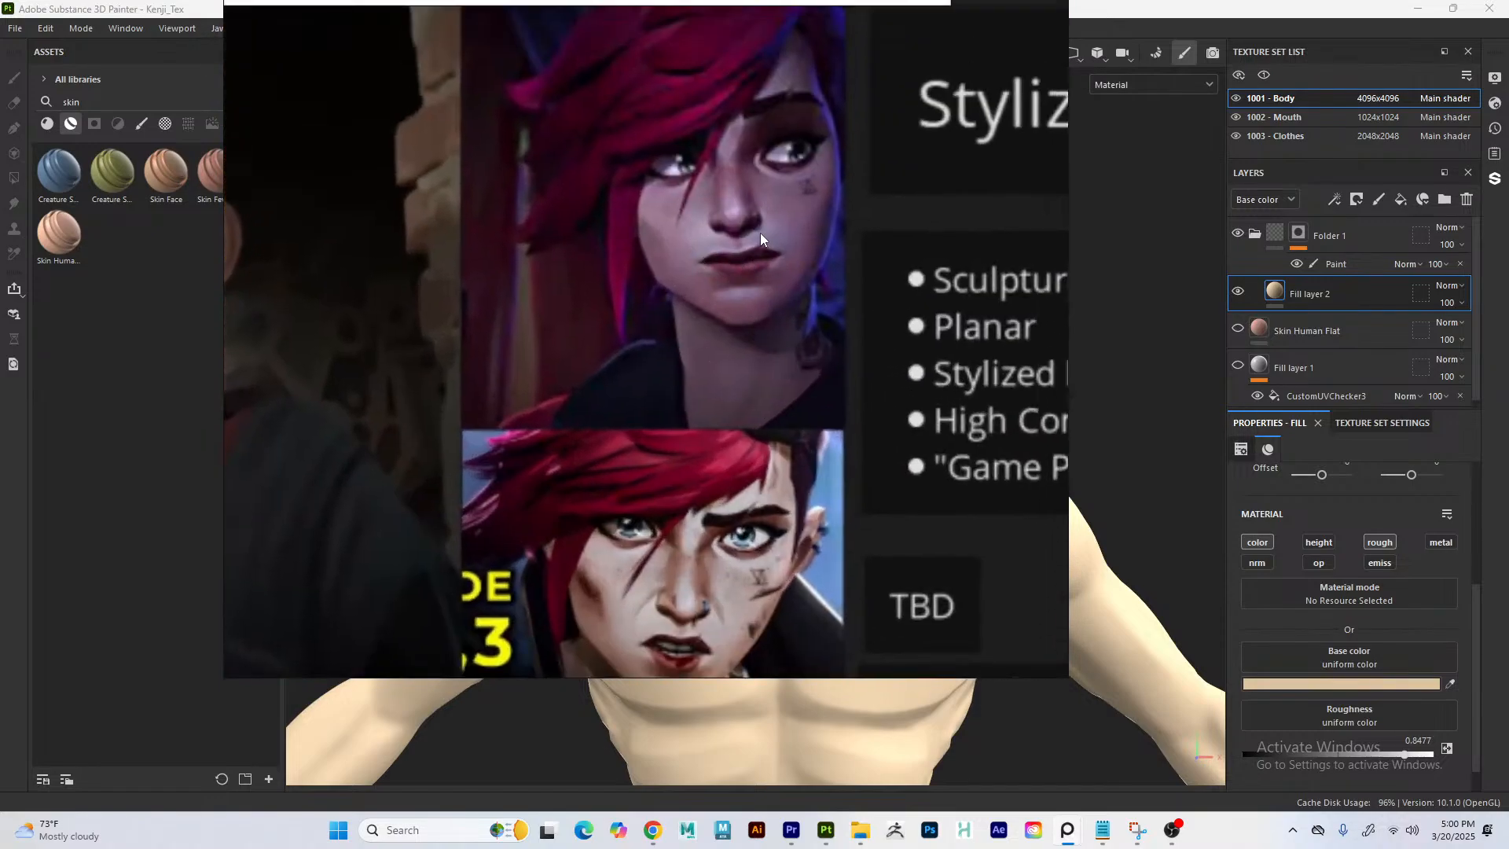
middle_drag(737, 316, 698, 230)
scroll(698, 276, down, 3)
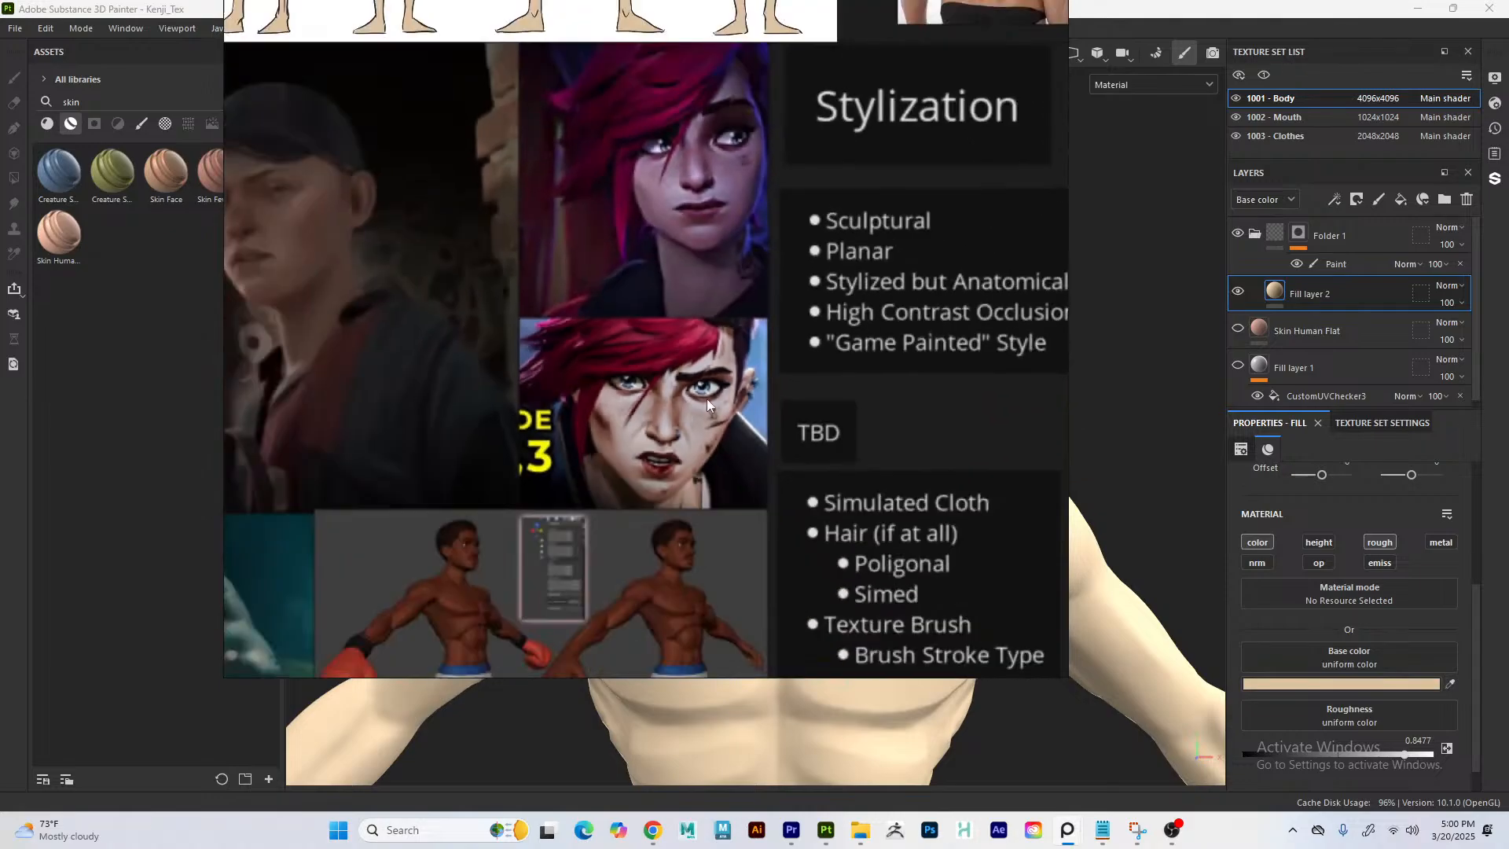
scroll(654, 456, up, 3)
middle_drag(655, 456, 641, 332)
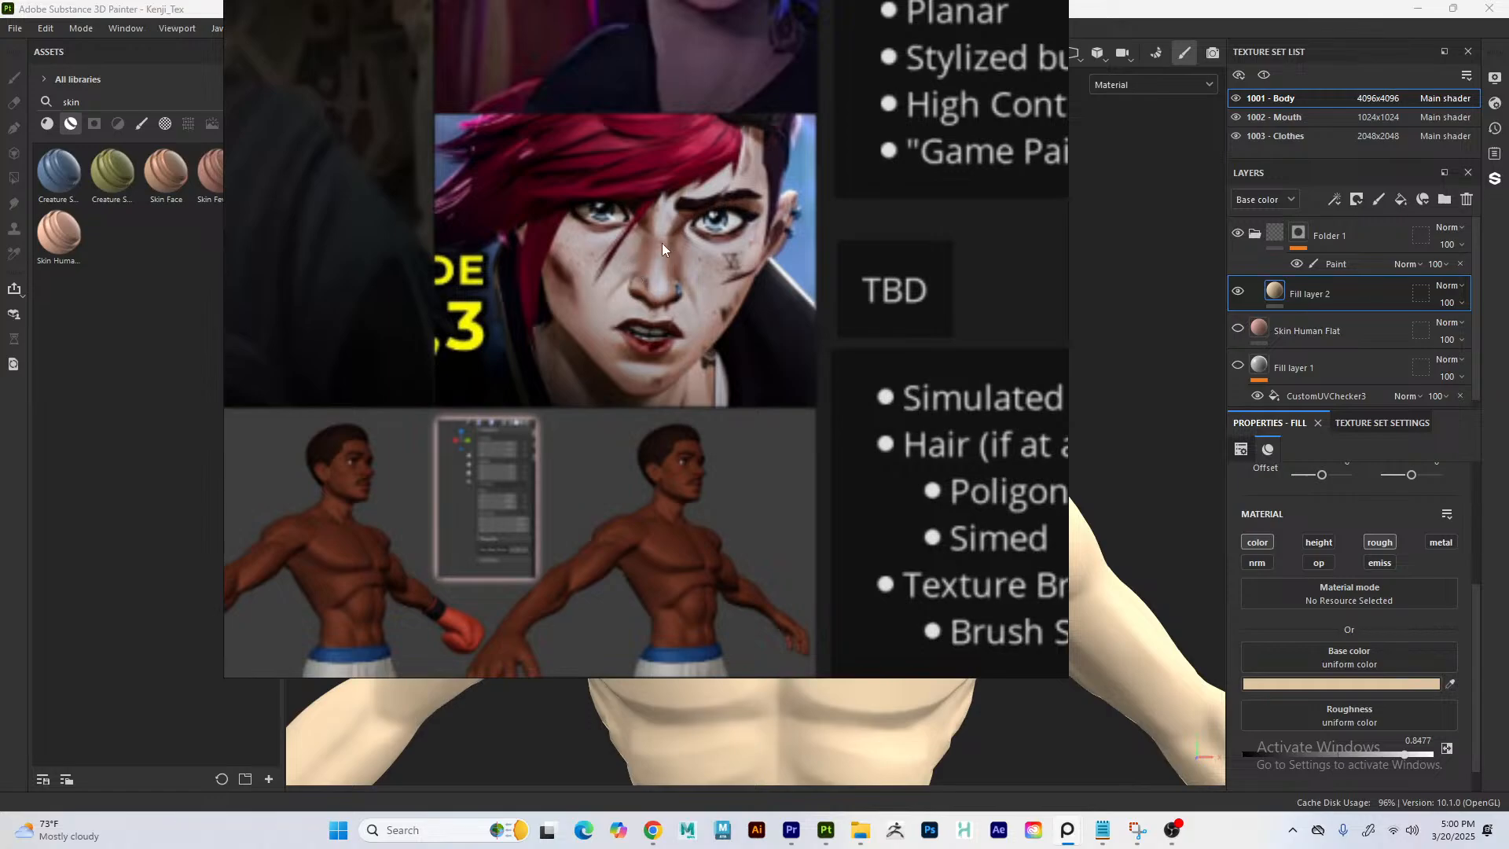
scroll(653, 245, down, 3)
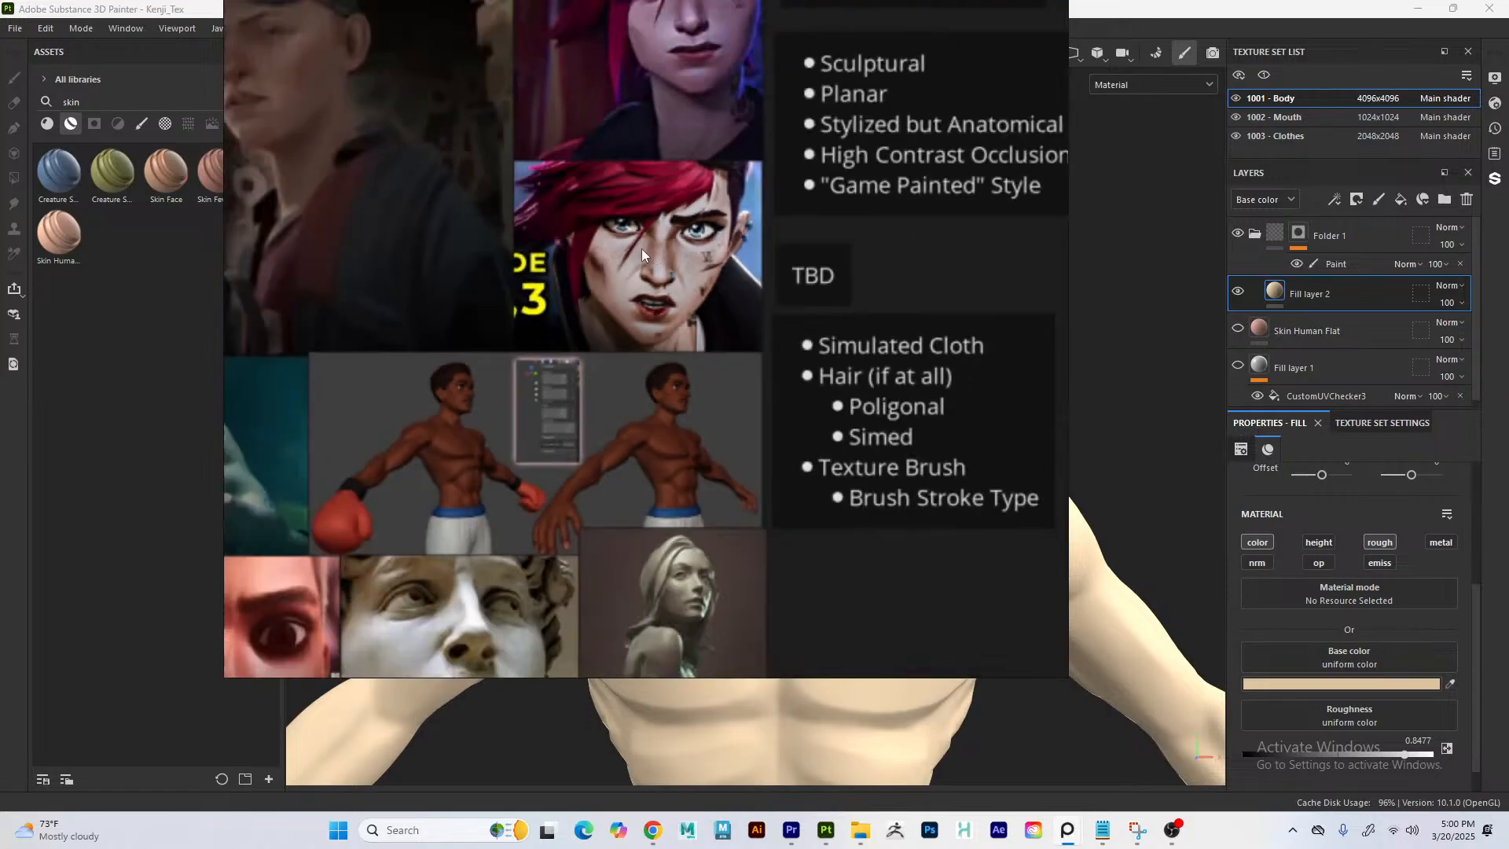
scroll(888, 317, up, 5)
middle_drag(869, 335, 893, 345)
scroll(746, 271, down, 3)
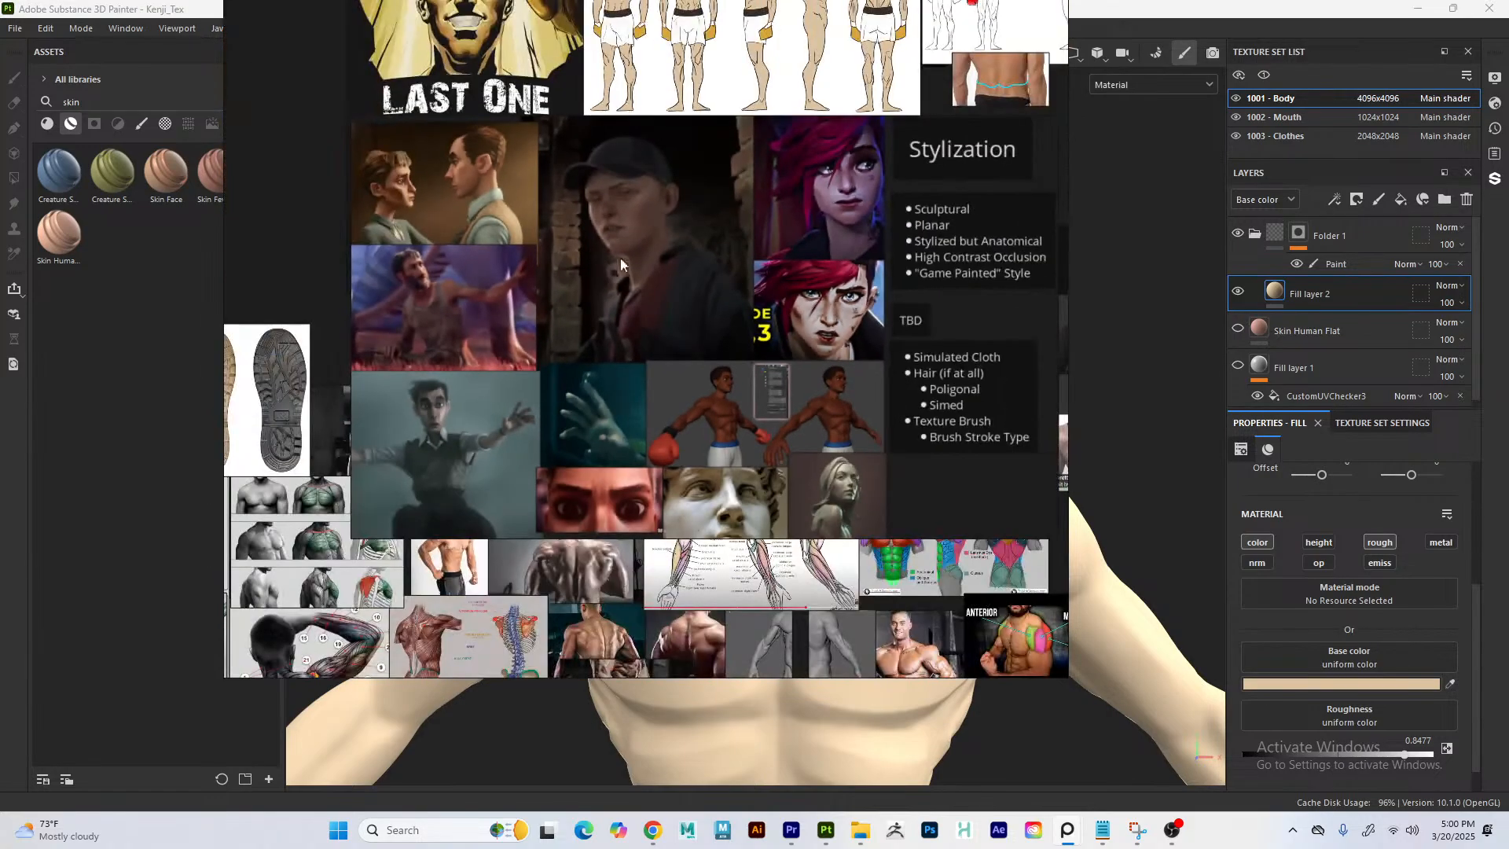
- Examine the skin tones in the stylized couple, the capped figure and the close-up of the eyes on the reference board
middle_drag(620, 257, 700, 319)
scroll(554, 242, up, 6)
middle_drag(858, 279, 581, 283)
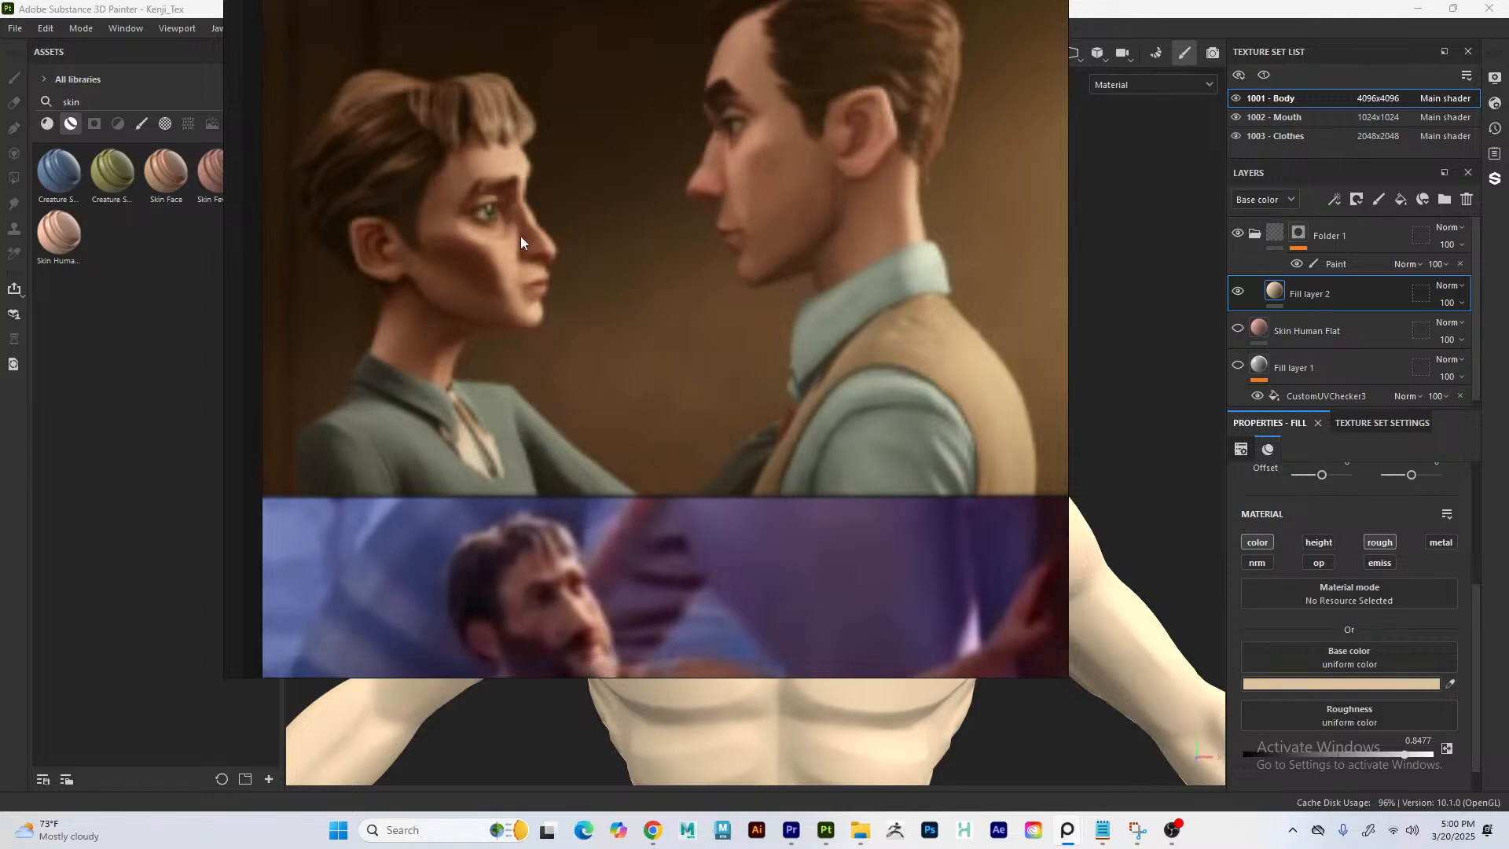
scroll(521, 236, down, 3)
middle_drag(862, 356, 525, 248)
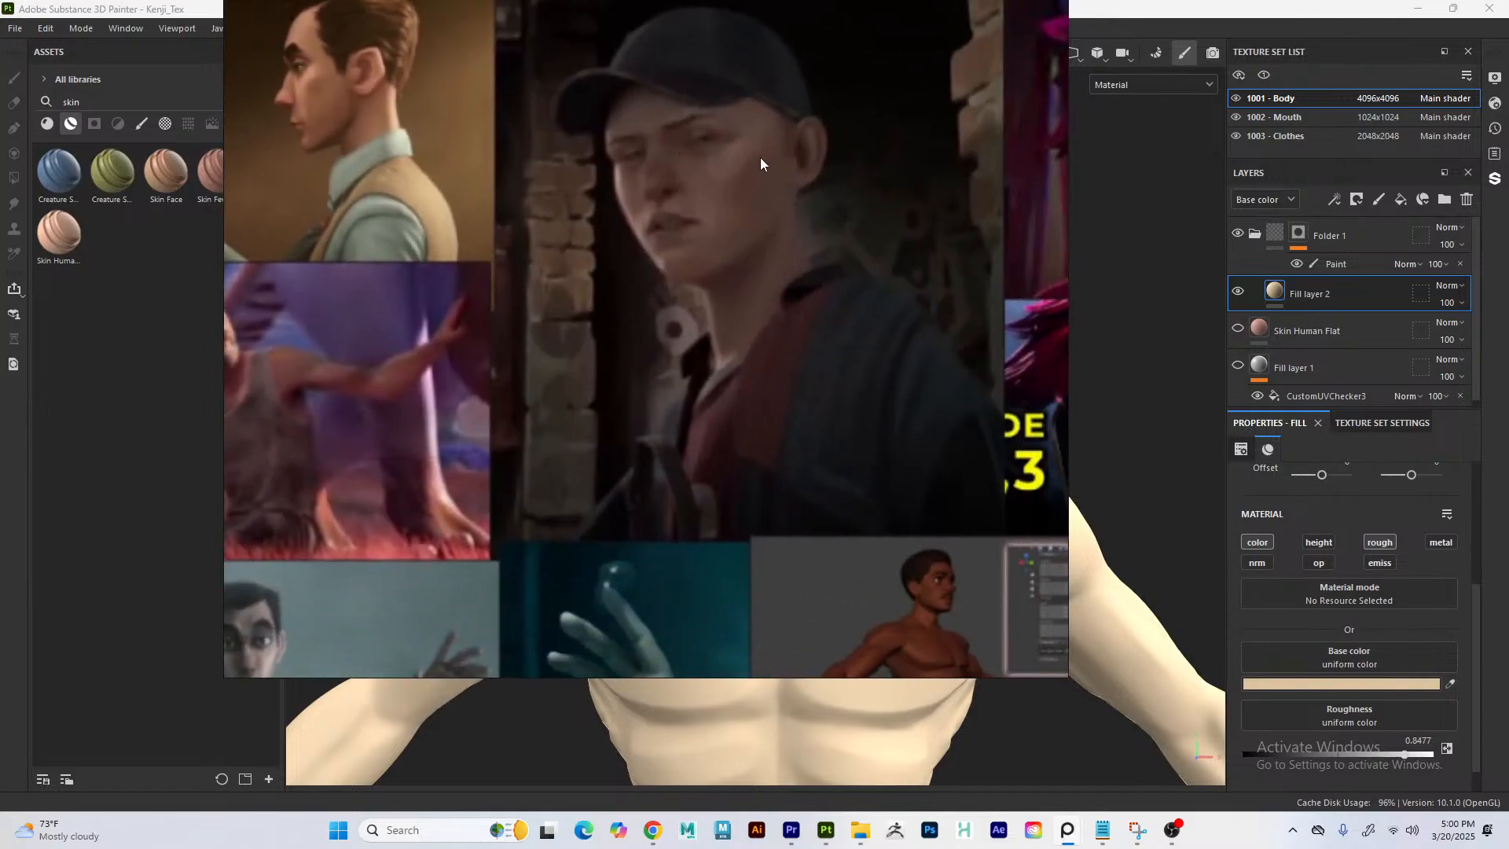
scroll(727, 318, down, 4)
middle_drag(692, 391, 668, 330)
scroll(668, 315, up, 4)
middle_drag(784, 223, 725, 386)
scroll(697, 312, up, 4)
middle_drag(676, 220, 695, 333)
scroll(658, 230, down, 6)
middle_drag(479, 511, 555, 362)
middle_drag(745, 493, 638, 382)
scroll(638, 380, up, 7)
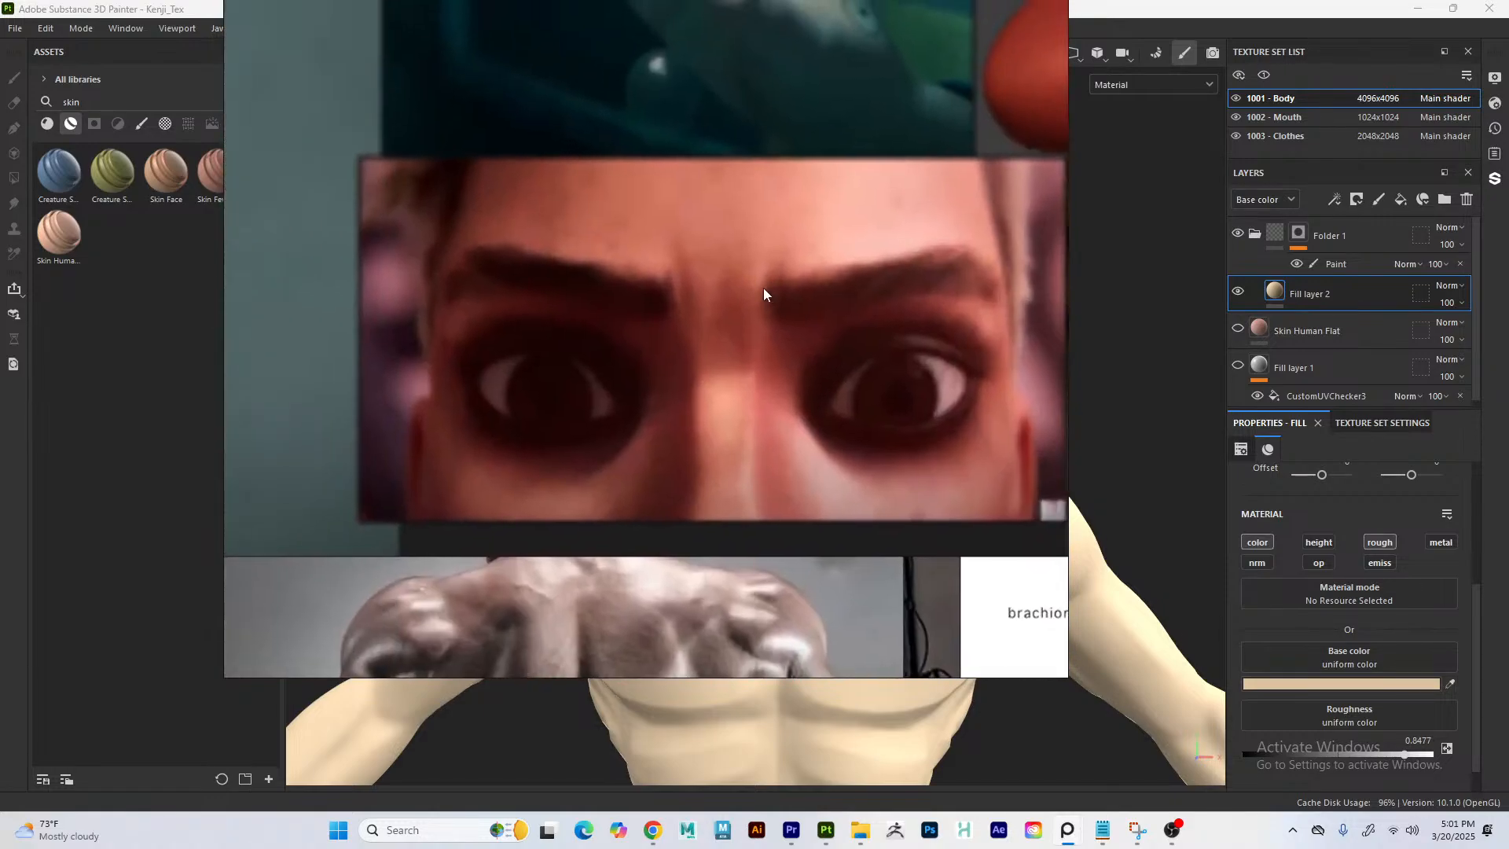
middle_drag(727, 305, 723, 339)
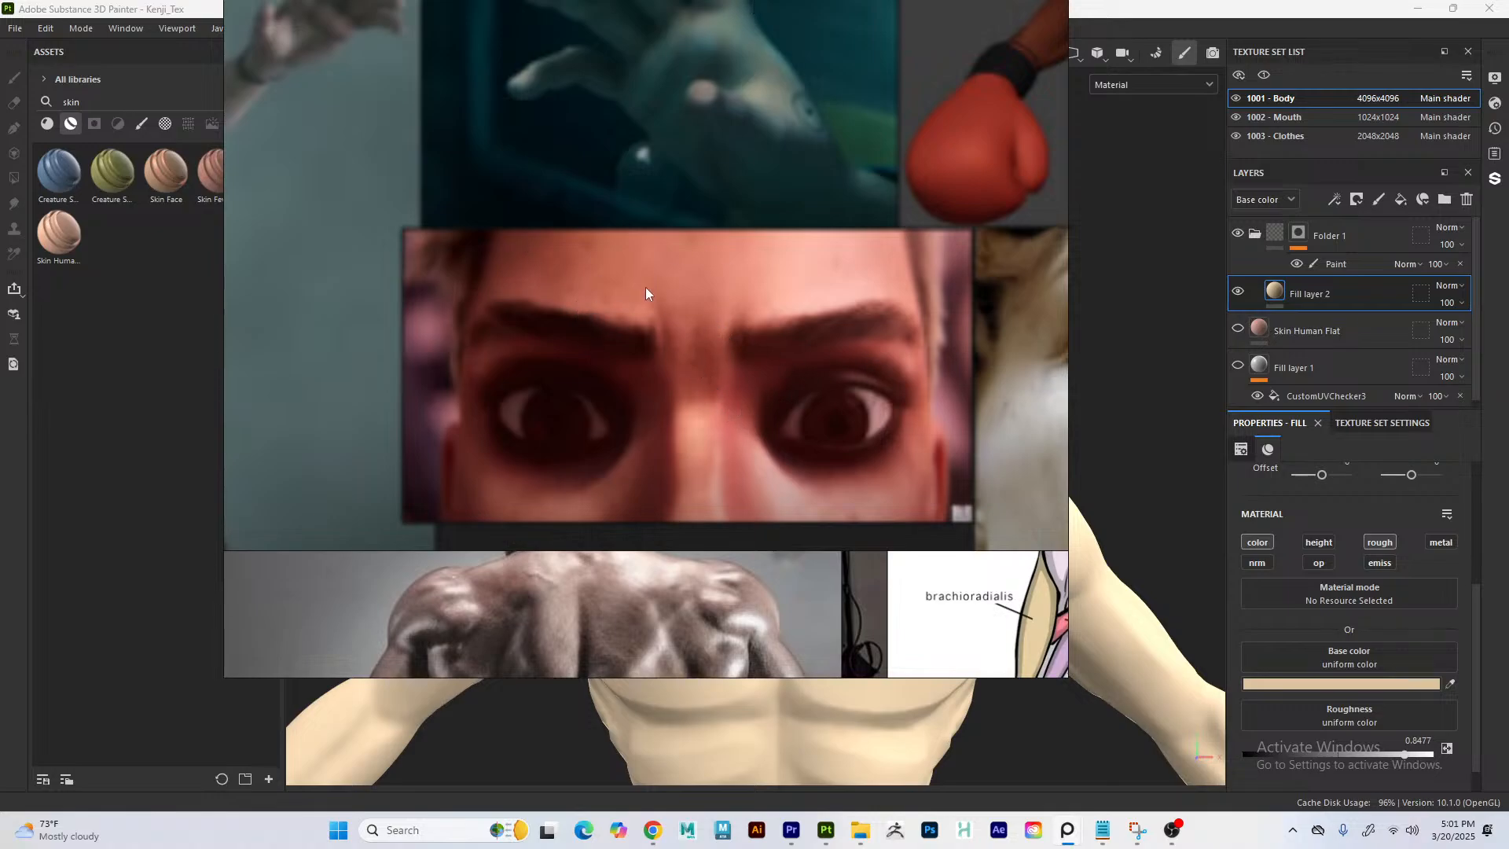
- Survey the whole reference board and examine the drawn head views and the boxing photographs up close
scroll(646, 293, down, 5)
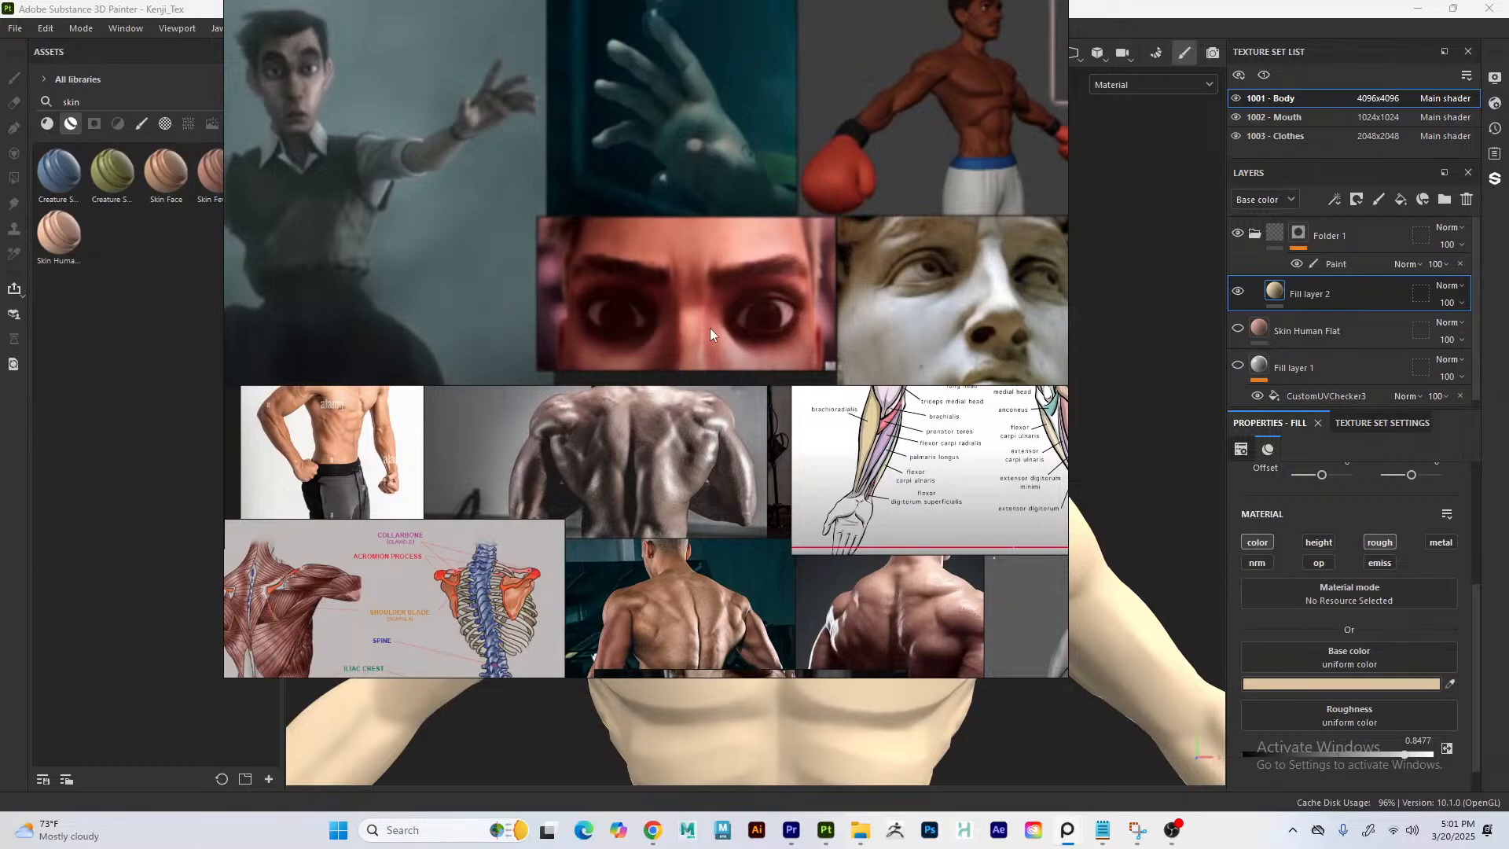
scroll(756, 271, down, 4)
middle_drag(778, 206, 709, 484)
scroll(781, 346, down, 1)
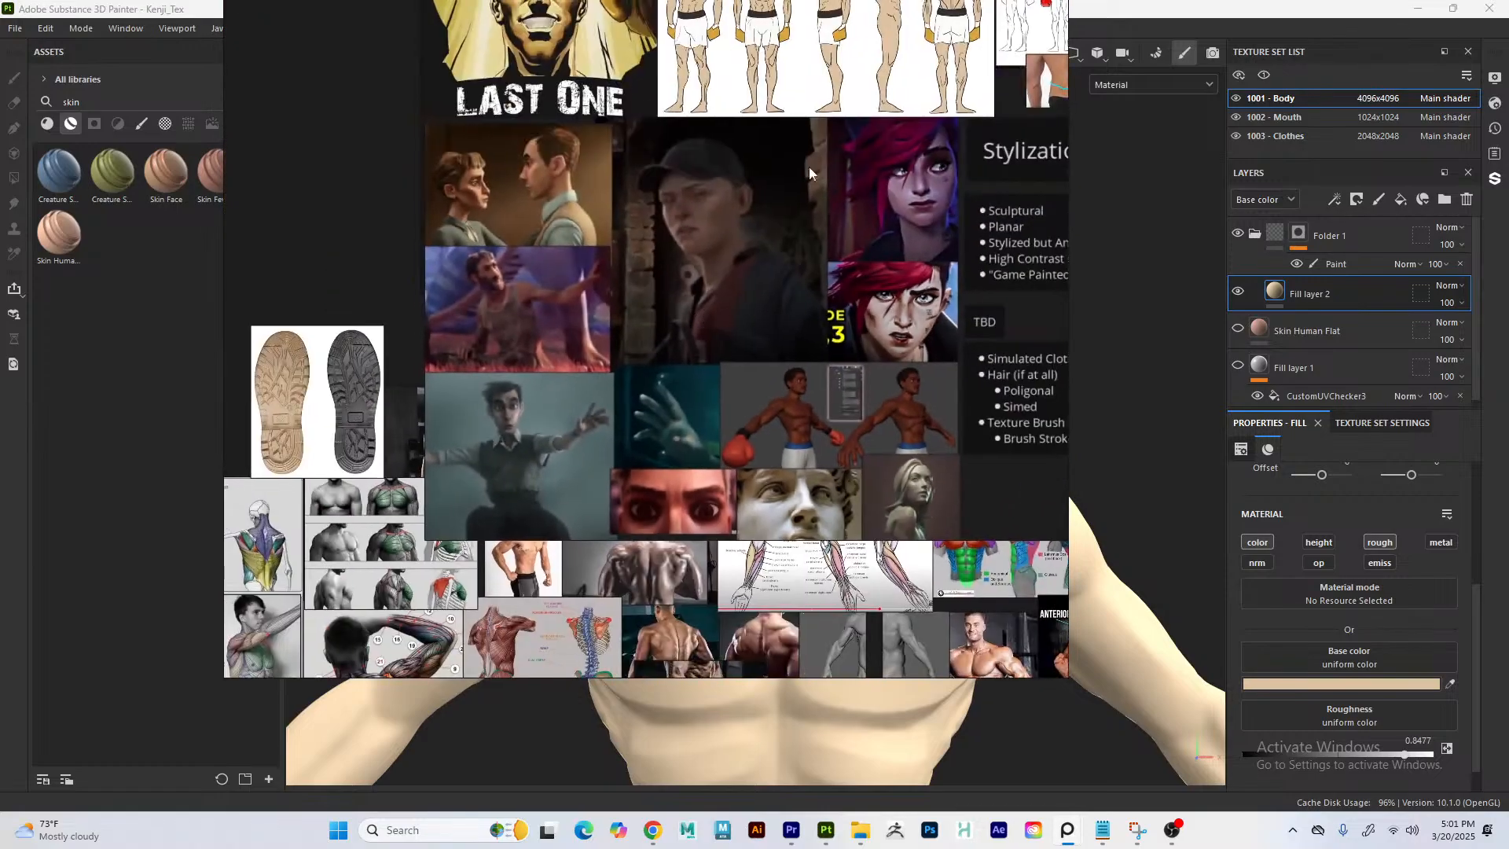
scroll(954, 450, down, 6)
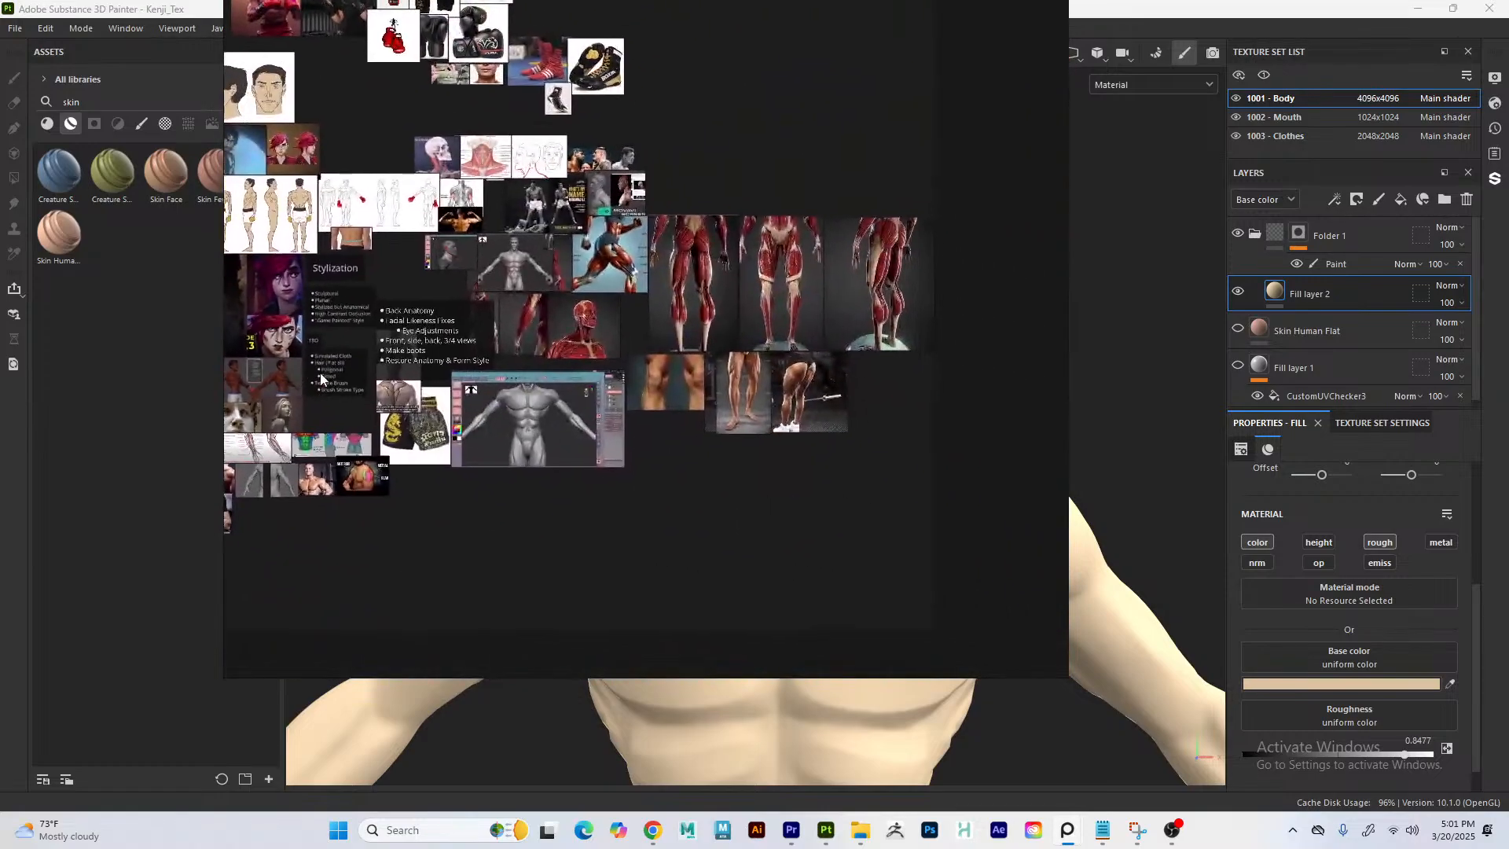
middle_drag(954, 450, 1075, 493)
middle_drag(834, 380, 949, 463)
middle_drag(825, 468, 860, 421)
middle_drag(739, 459, 723, 431)
scroll(648, 75, up, 8)
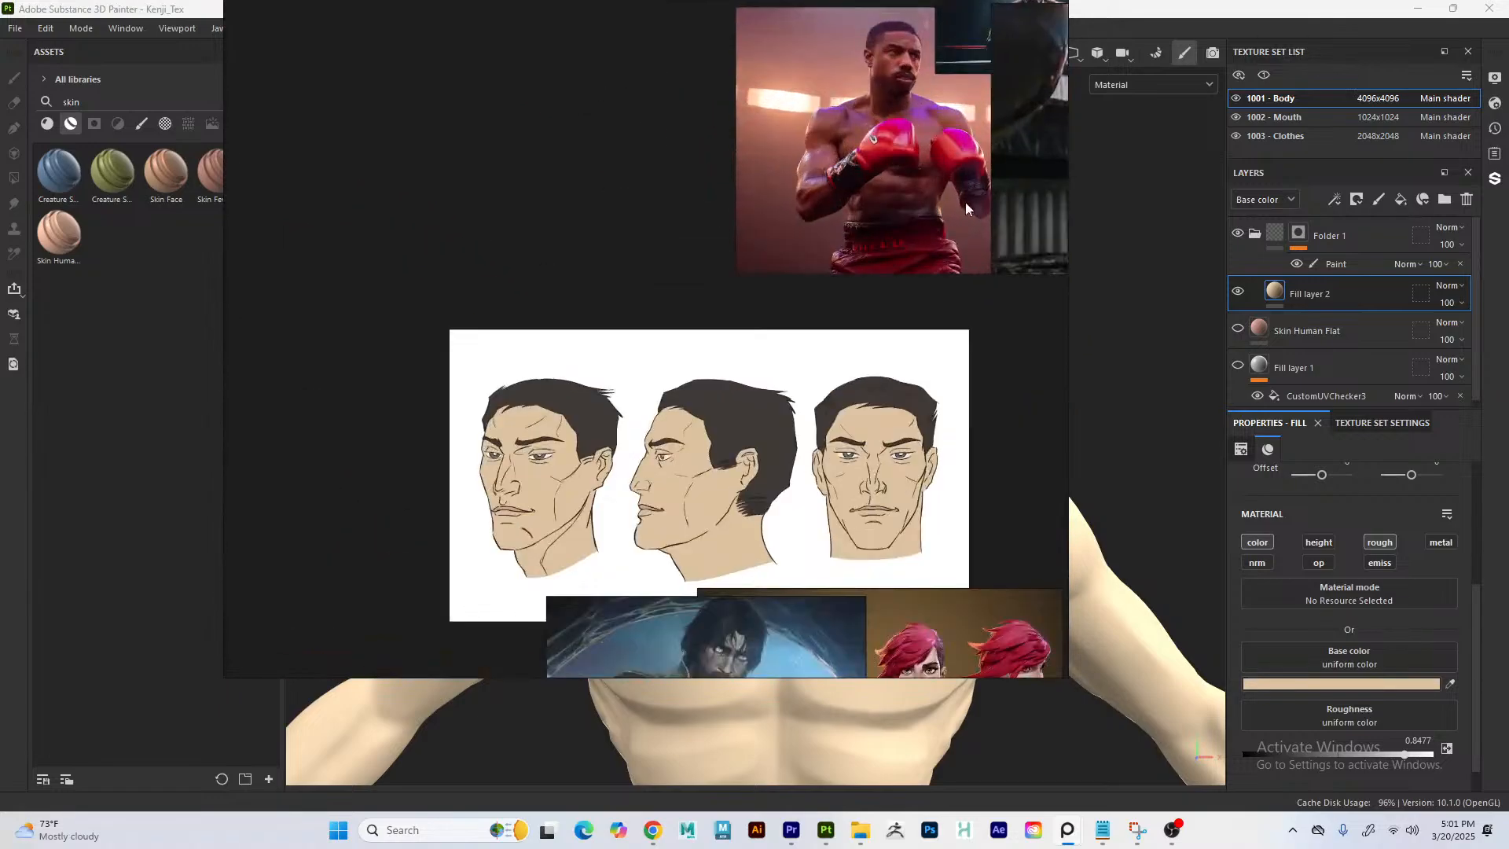
middle_drag(932, 184, 988, 391)
middle_drag(827, 315, 733, 344)
middle_drag(866, 354, 493, 371)
middle_drag(836, 281, 790, 281)
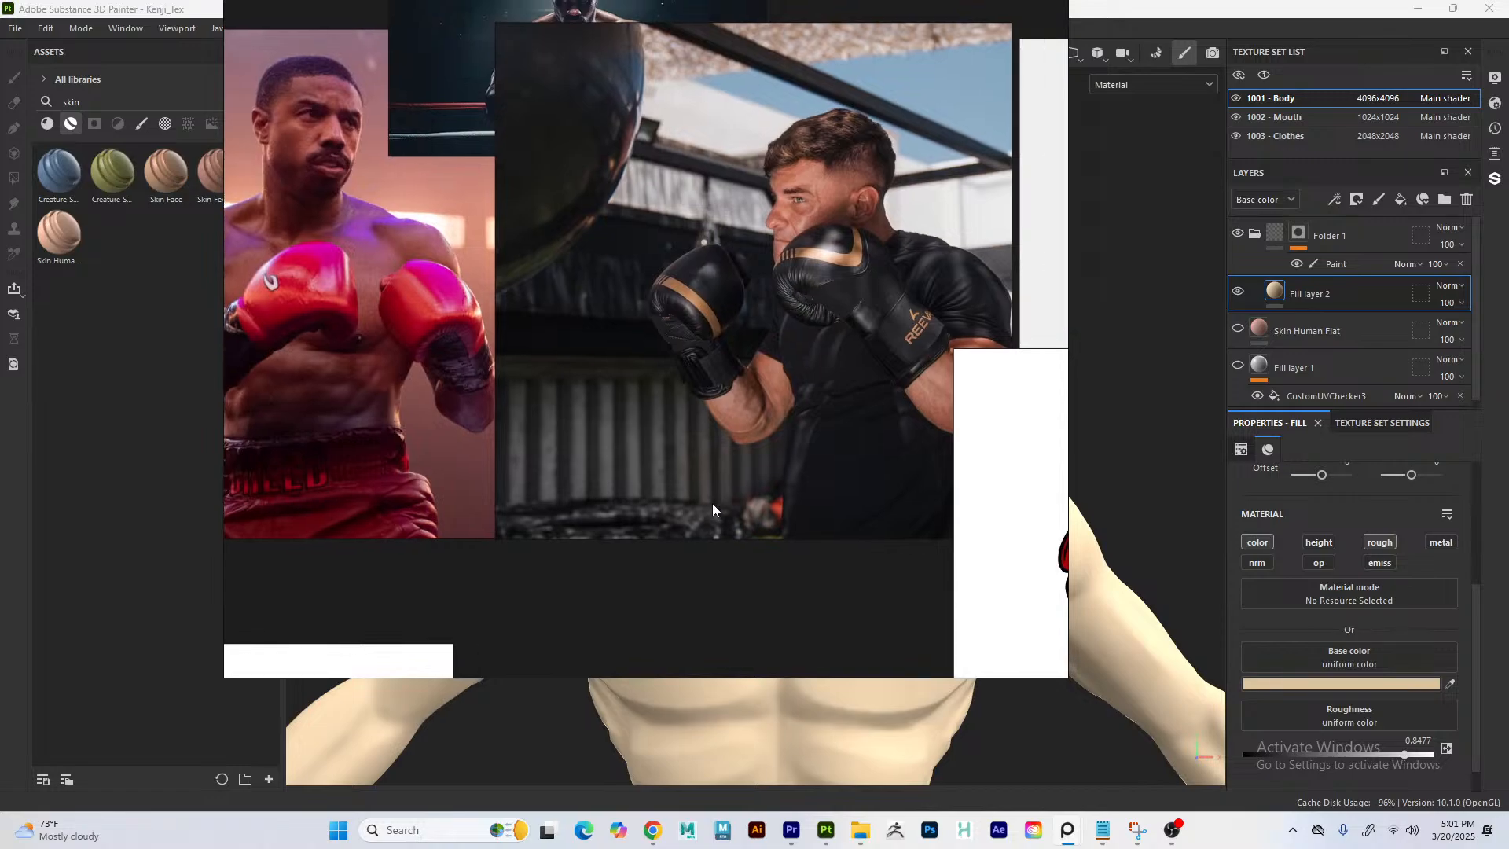
- Return to the stylized character images on the reference board and review them alongside the stylization notes
scroll(572, 437, down, 3)
middle_drag(573, 437, 817, 121)
scroll(812, 360, down, 3)
middle_drag(664, 557, 685, 306)
scroll(613, 403, up, 3)
scroll(686, 382, up, 4)
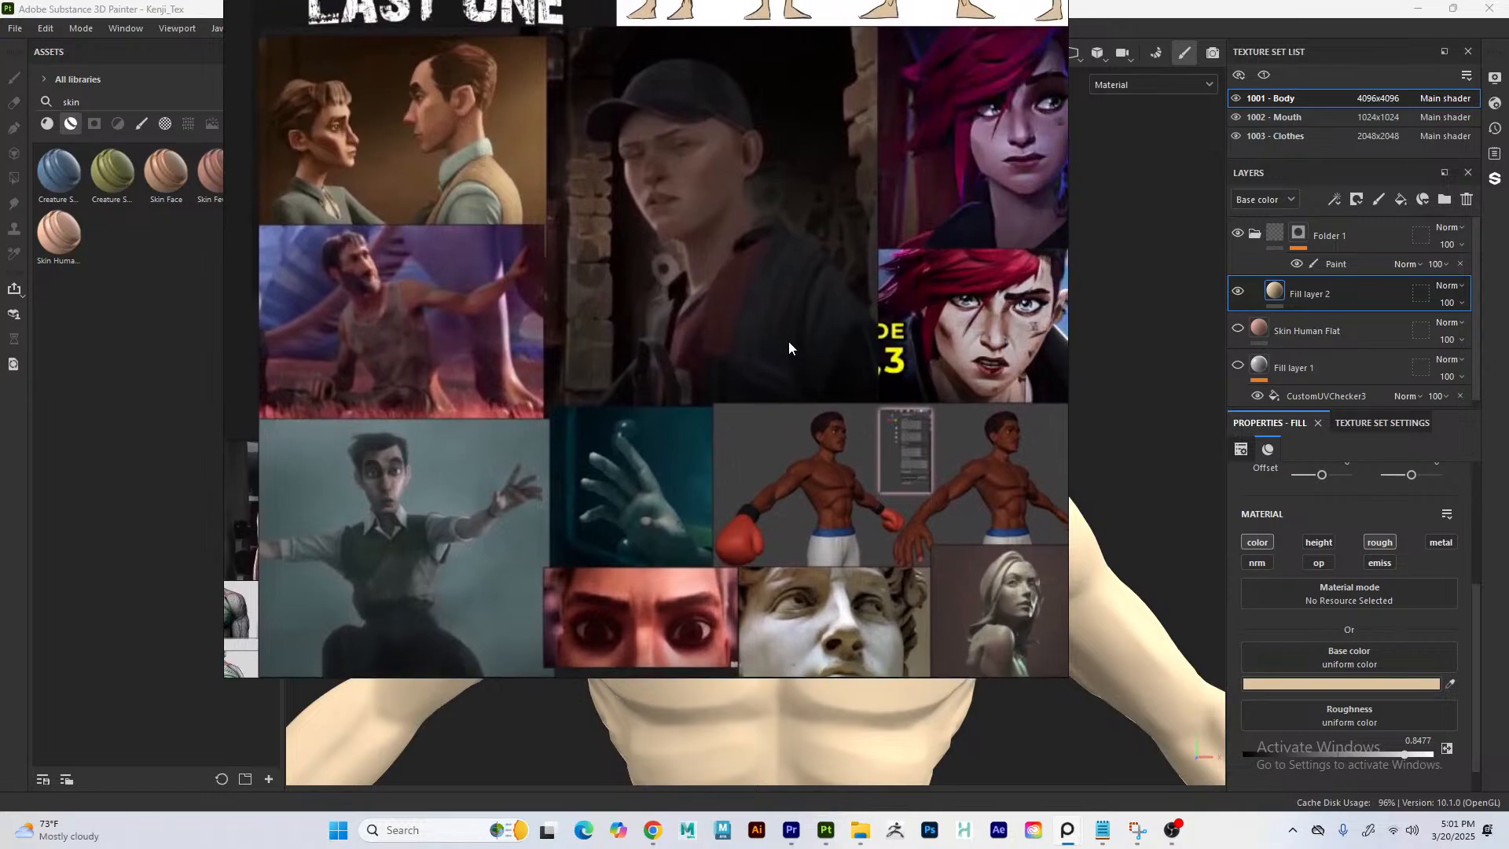
scroll(747, 472, down, 4)
middle_drag(800, 445, 550, 347)
scroll(683, 383, up, 1)
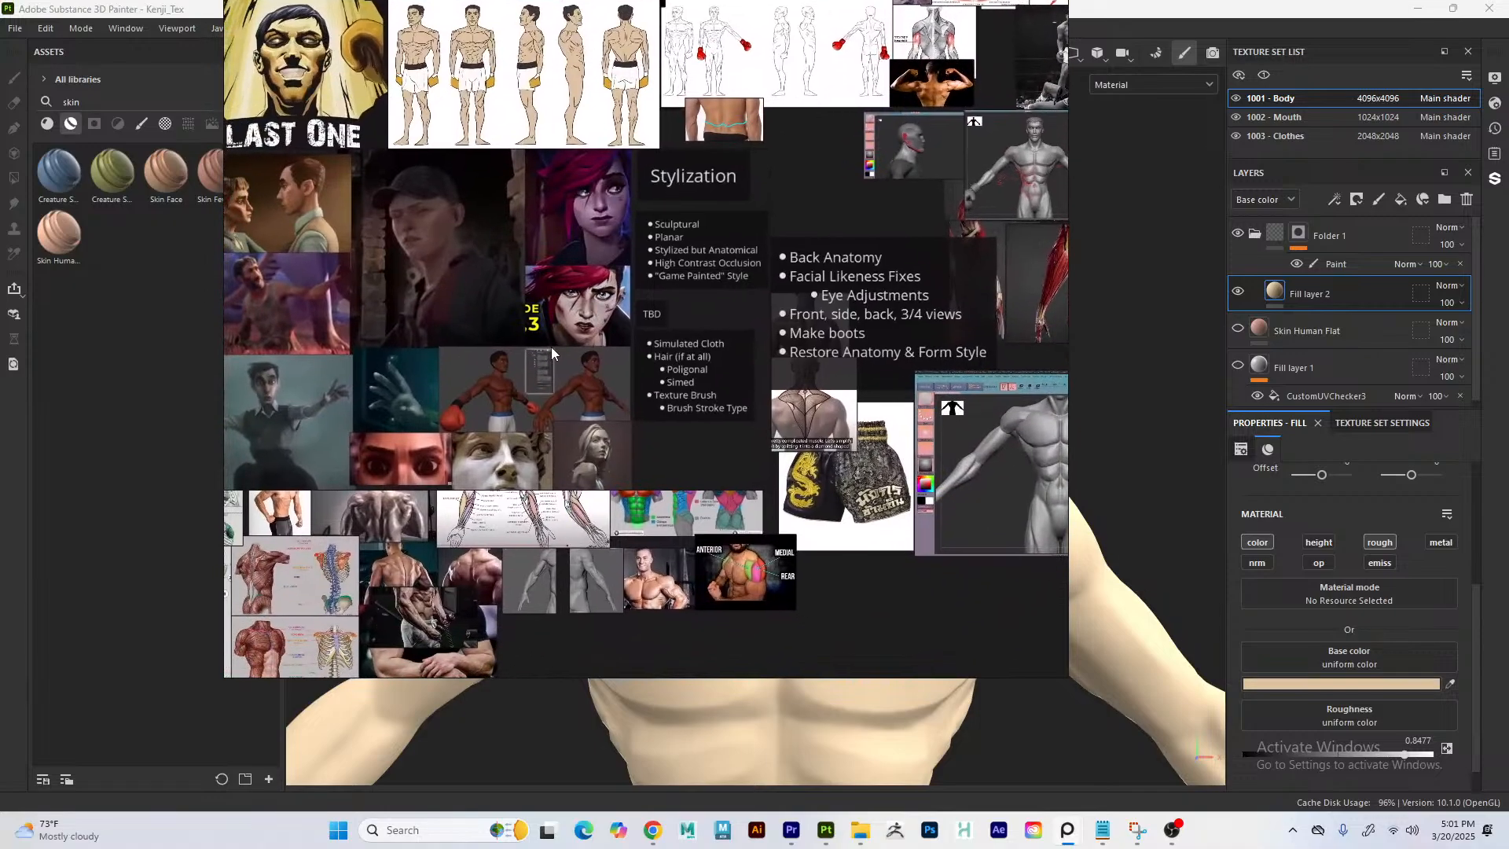
- Shrink the reference board to the stylized character images and place it beside the character's head, clear of the model
right_drag(550, 347, 659, 439)
middle_drag(554, 391, 568, 354)
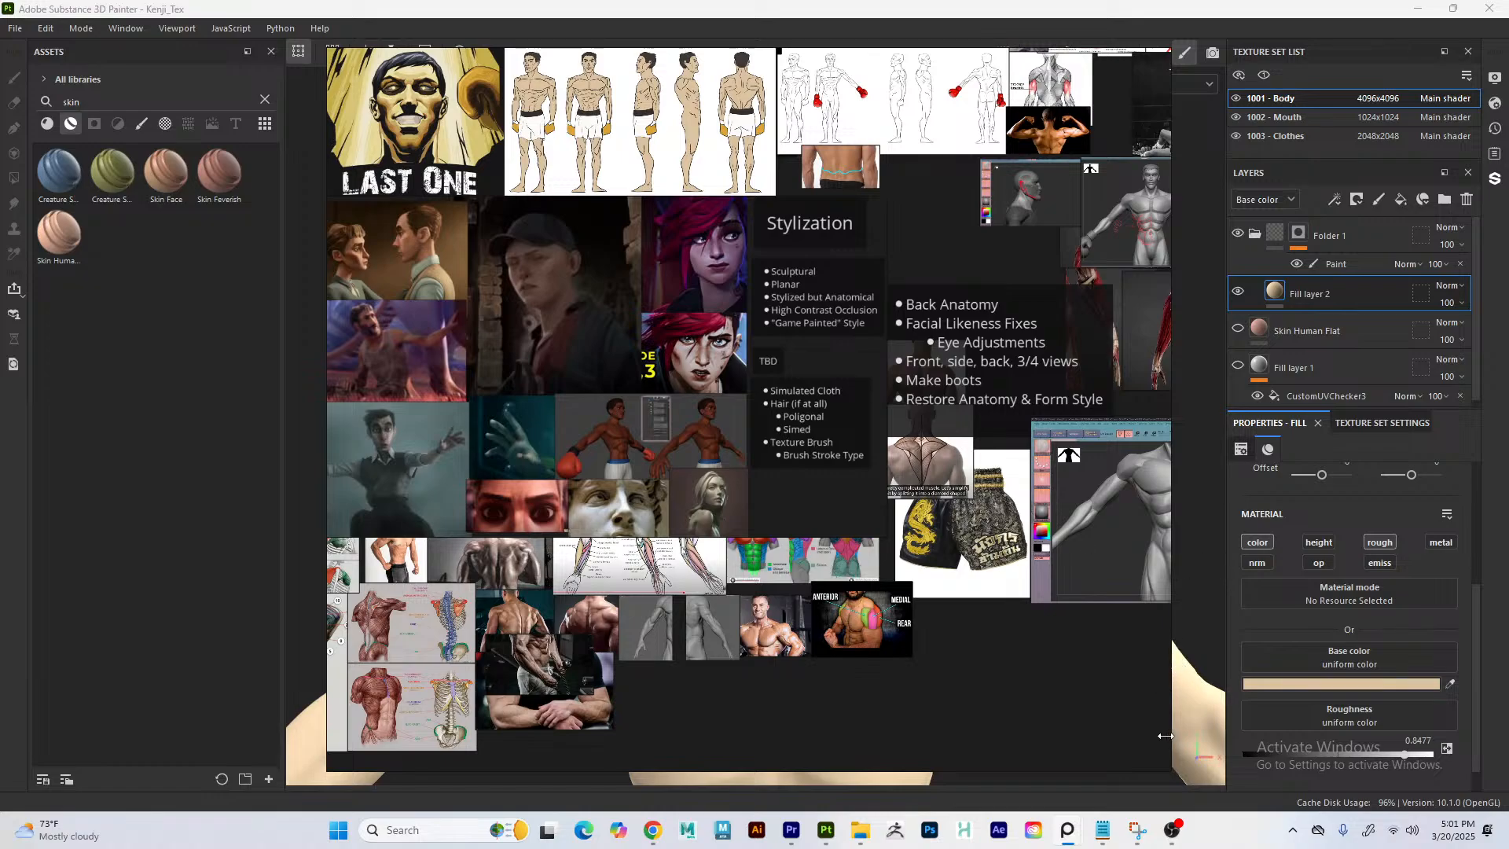
drag(1169, 768, 745, 532)
right_drag(650, 399, 500, 451)
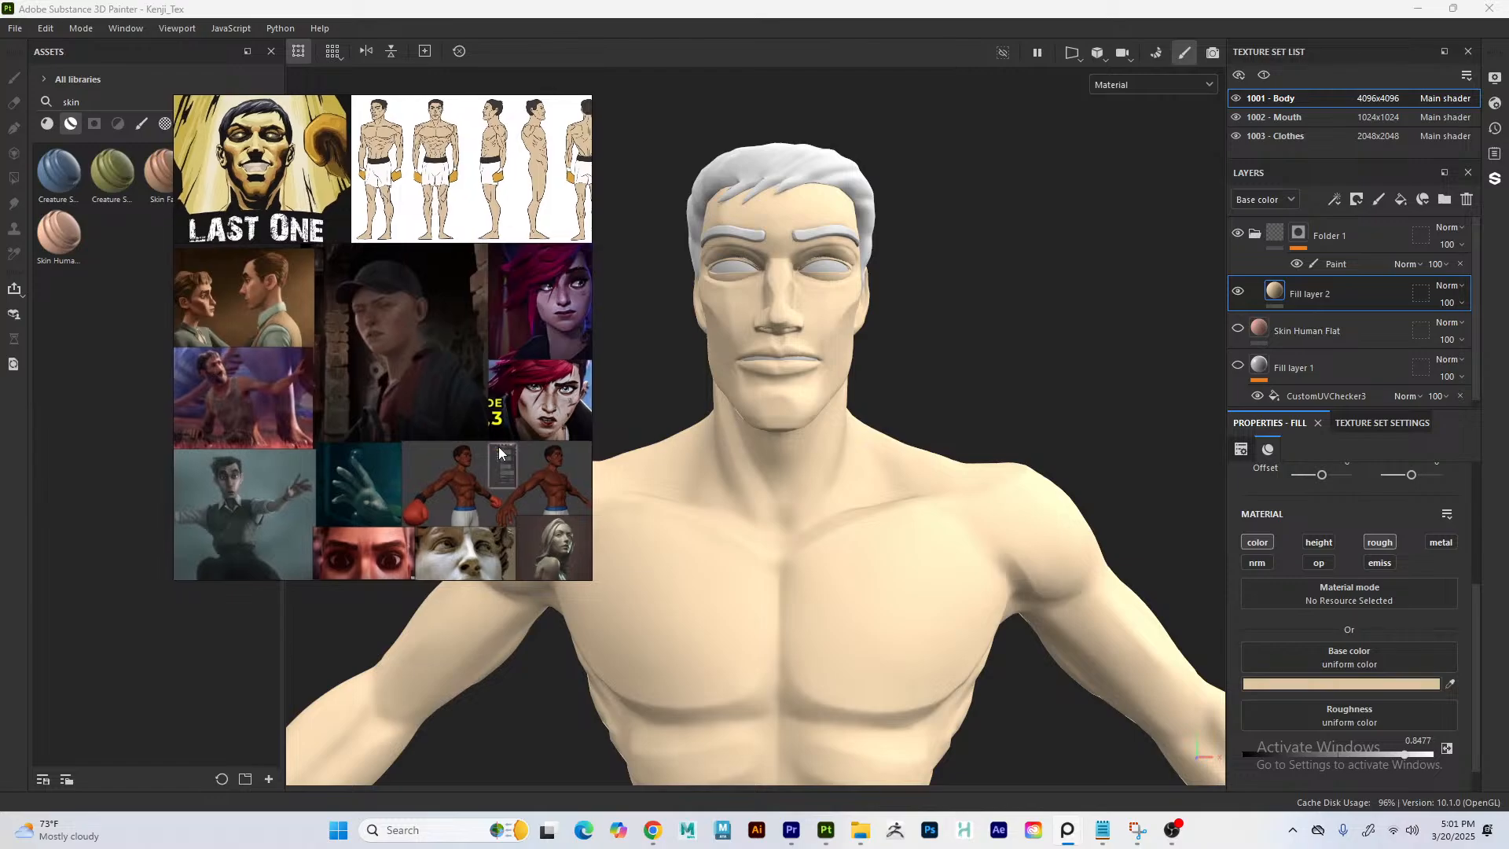
drag(497, 445, 401, 444)
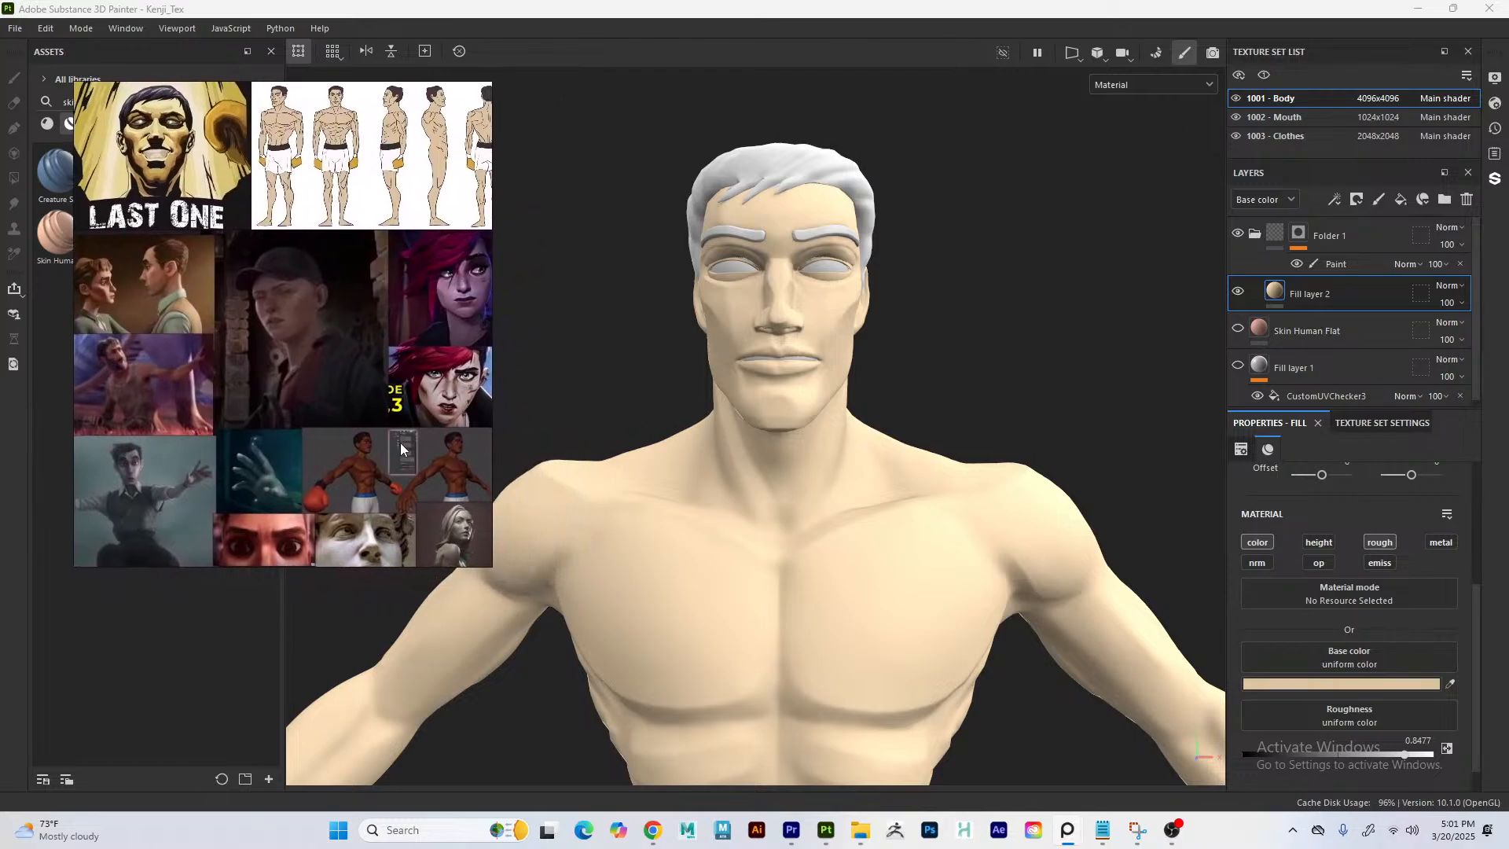
- Examine the base skin on the character's face up close and on the full upper body against the references
click(683, 291)
alt+right_drag(638, 279, 943, 778)
mouse_move(687, 408)
alt+middle_down()
mouse_move(670, 385)
mouse_move(965, 477)
alt+middle_up()
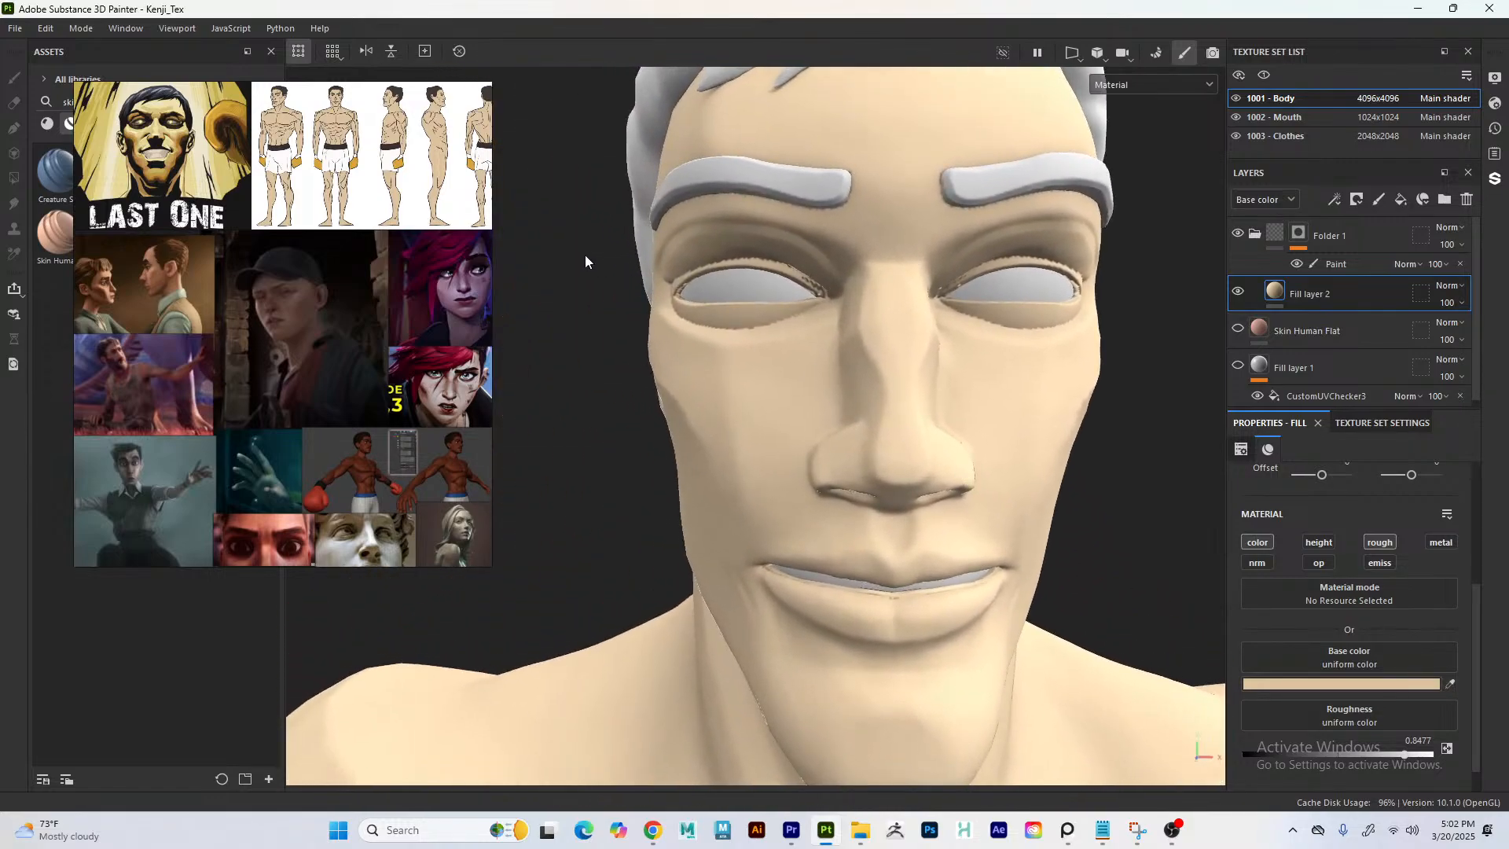
alt+right_drag(585, 259, 689, 520)
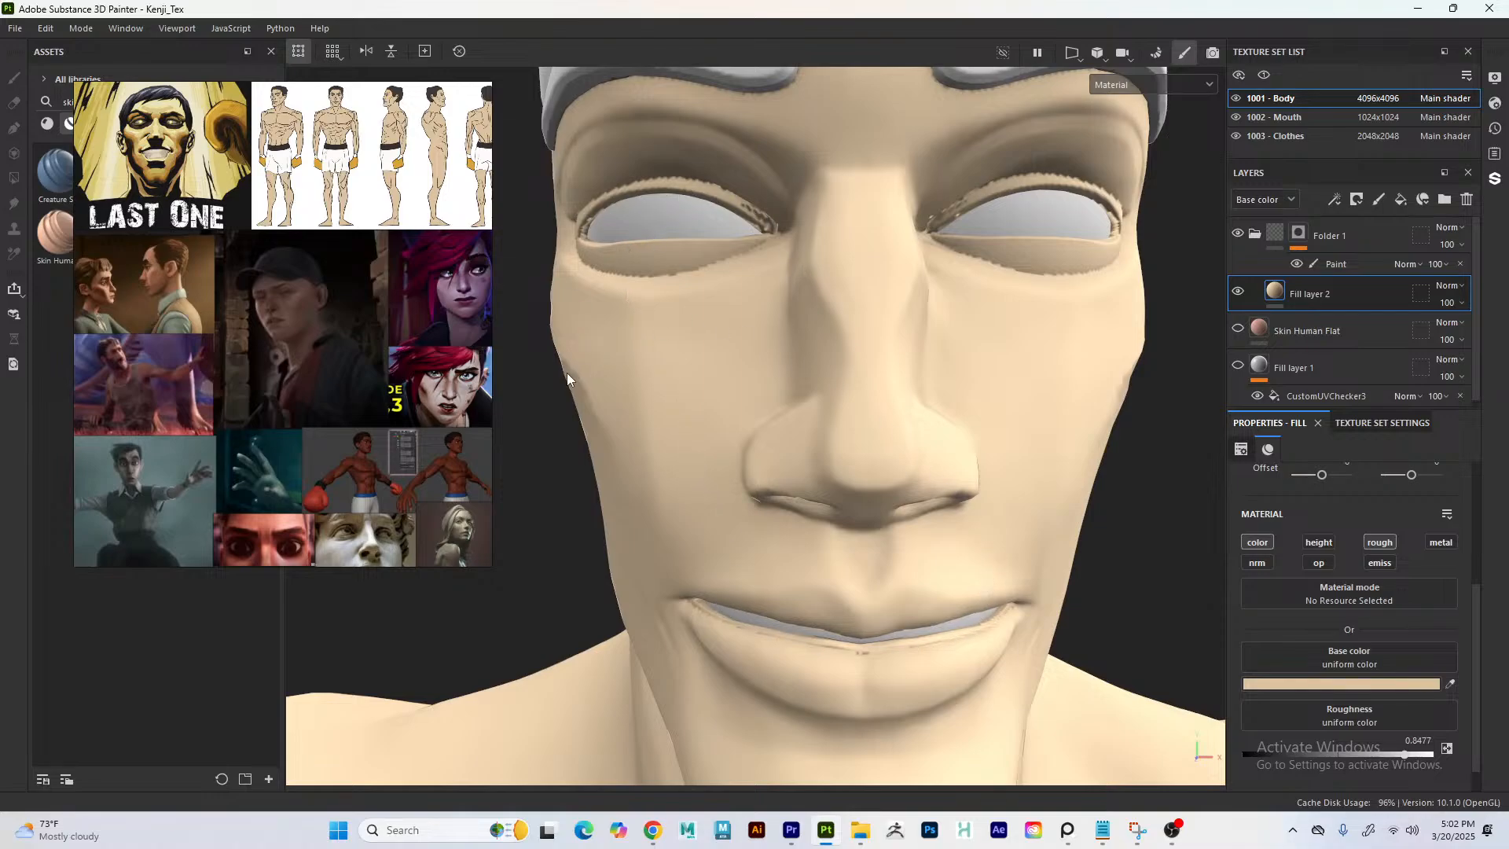
alt+middle_drag(573, 394, 578, 305)
alt+right_drag(591, 367, 894, 566)
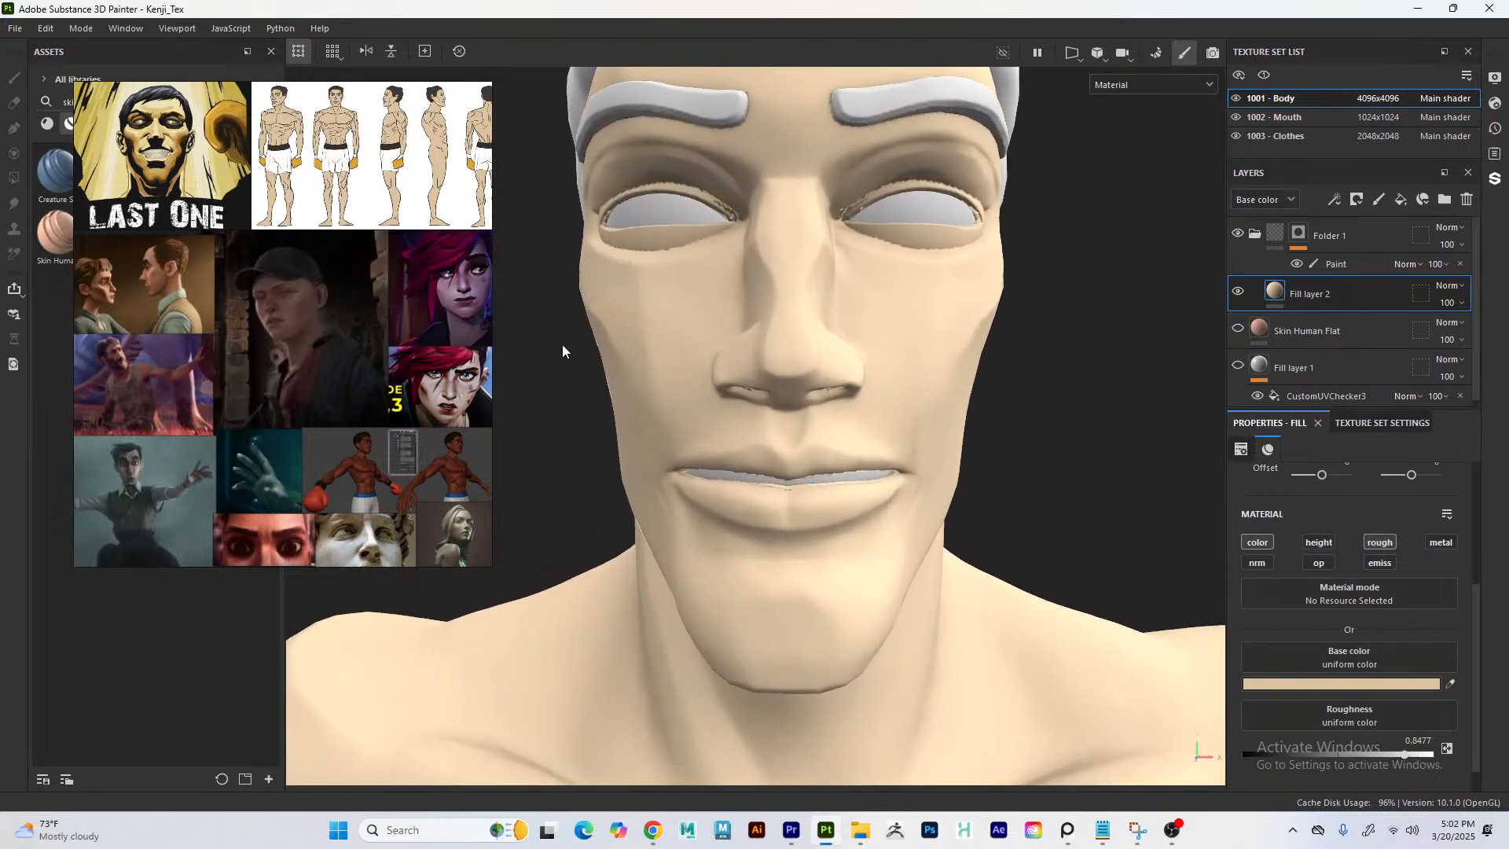
right_click(558, 321)
alt+drag(525, 261, 372, 193)
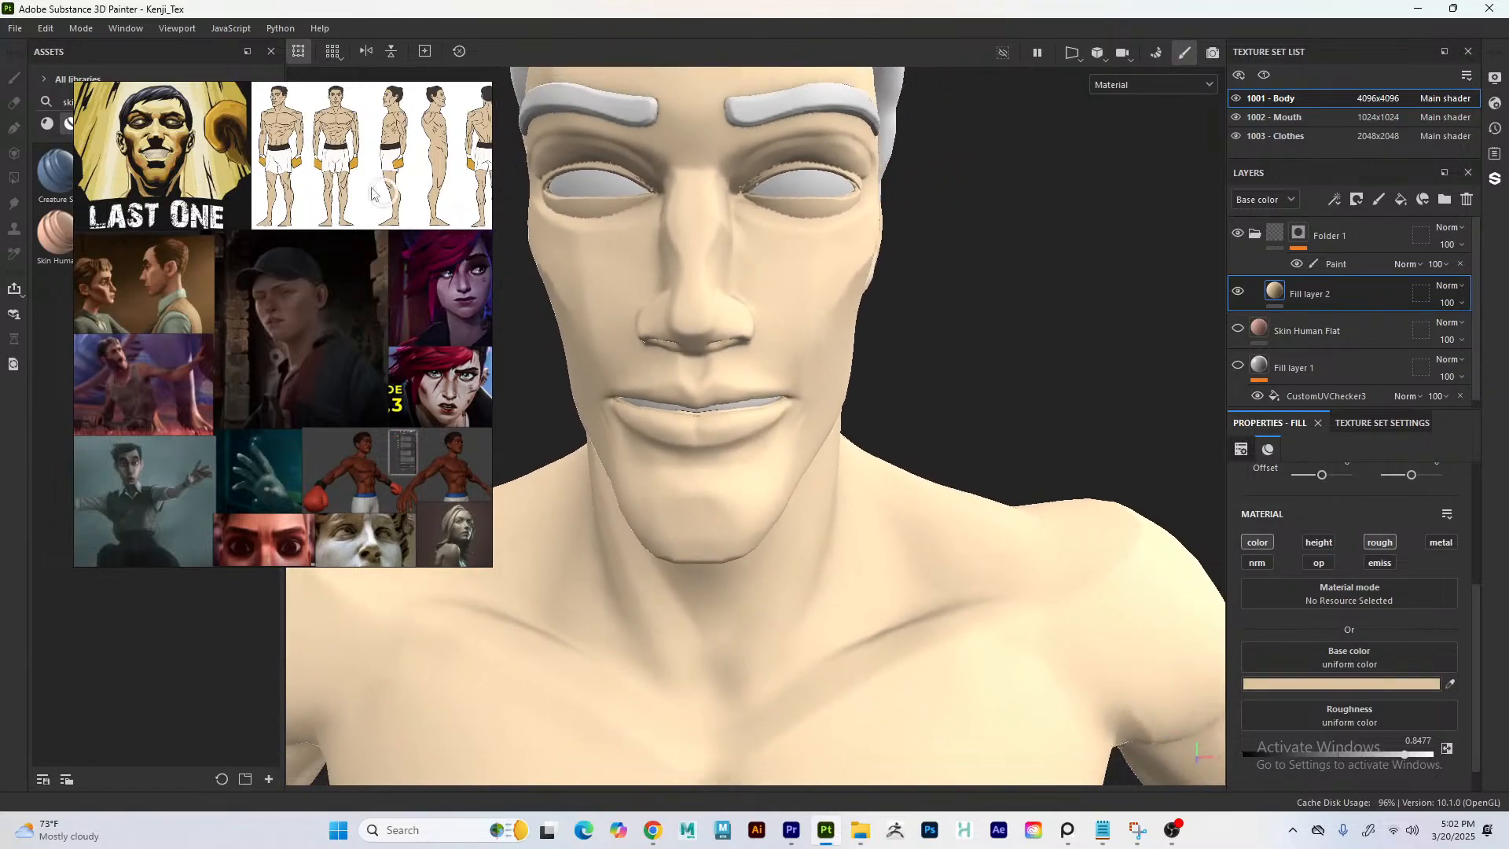
alt+right_drag(633, 360, 531, 271)
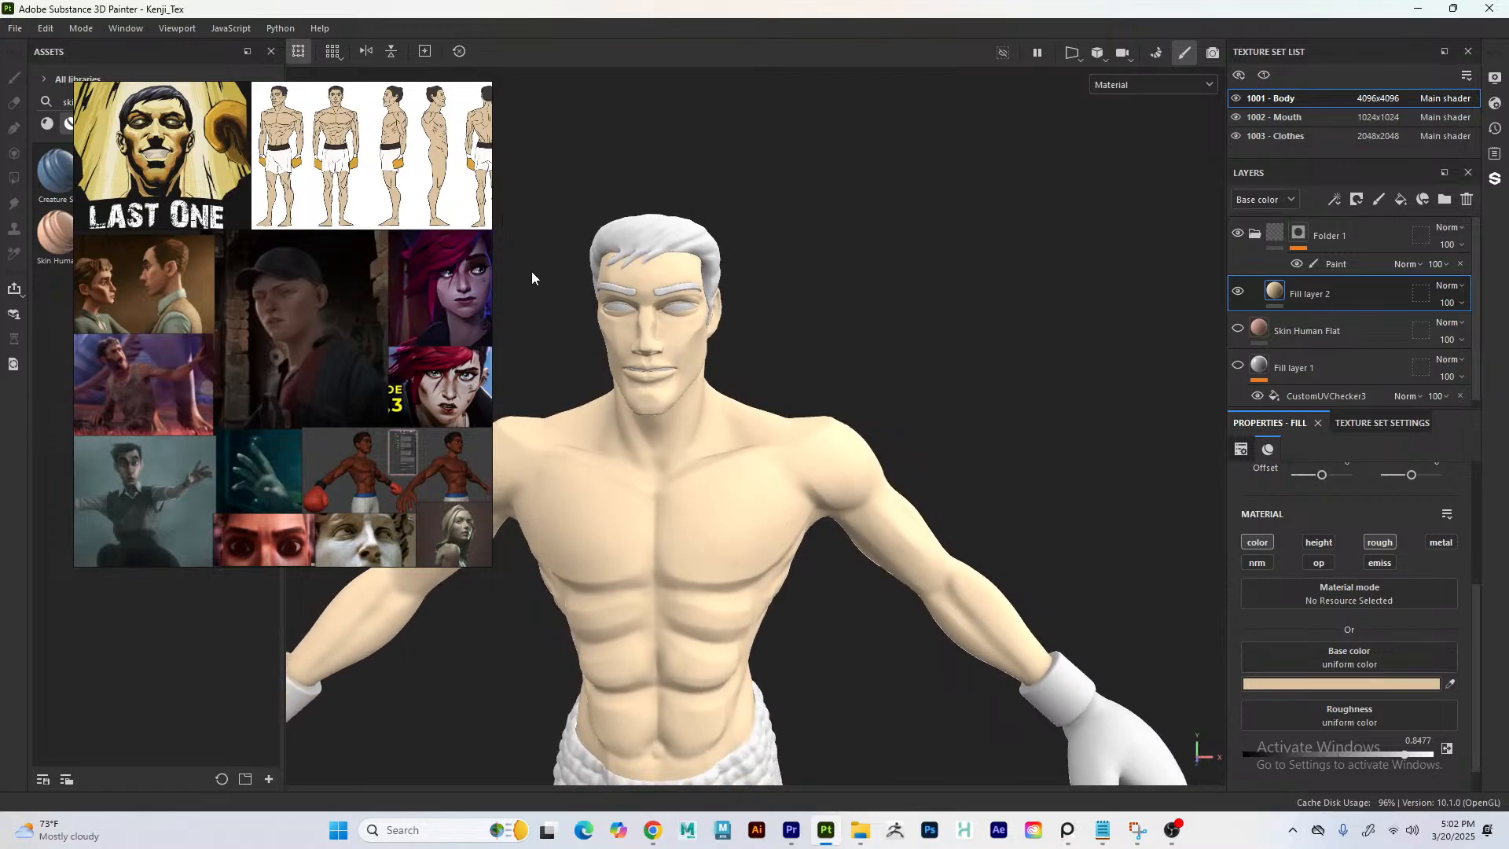
alt+middle_drag(531, 271, 566, 242)
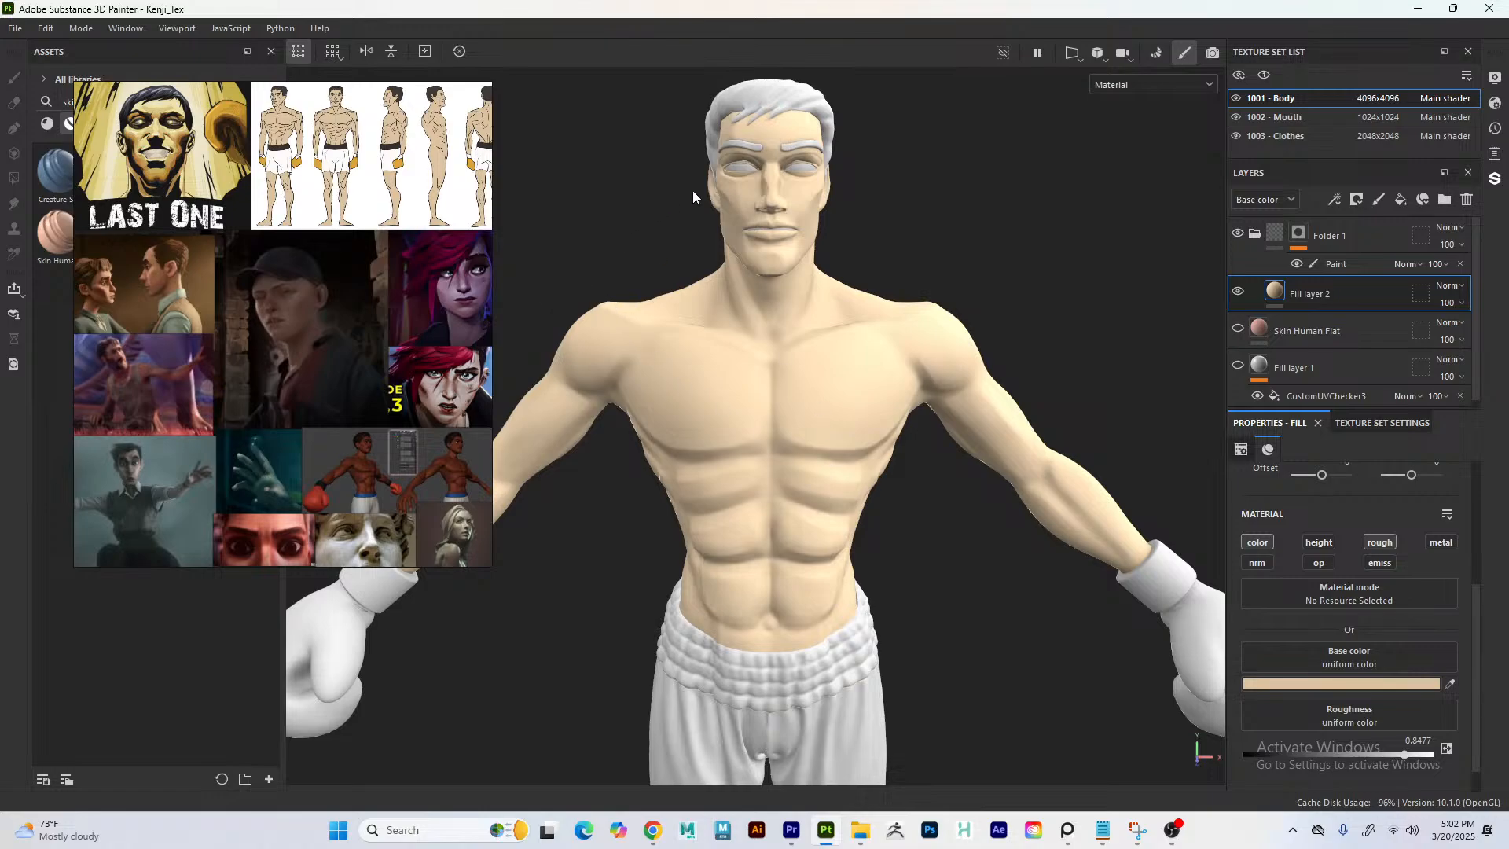
- Examine the base skin up close around the eyebrow and eye, and on the torso and head
alt+middle_drag(737, 146, 712, 229)
alt+right_drag(712, 229, 1132, 782)
alt+right_drag(763, 300, 1171, 822)
alt+middle_drag(775, 326, 788, 337)
mouse_move(788, 337)
alt+right_down()
mouse_move(975, 555)
mouse_move(896, 462)
mouse_move(814, 270)
mouse_move(813, 326)
alt+right_up()
right_click(803, 321)
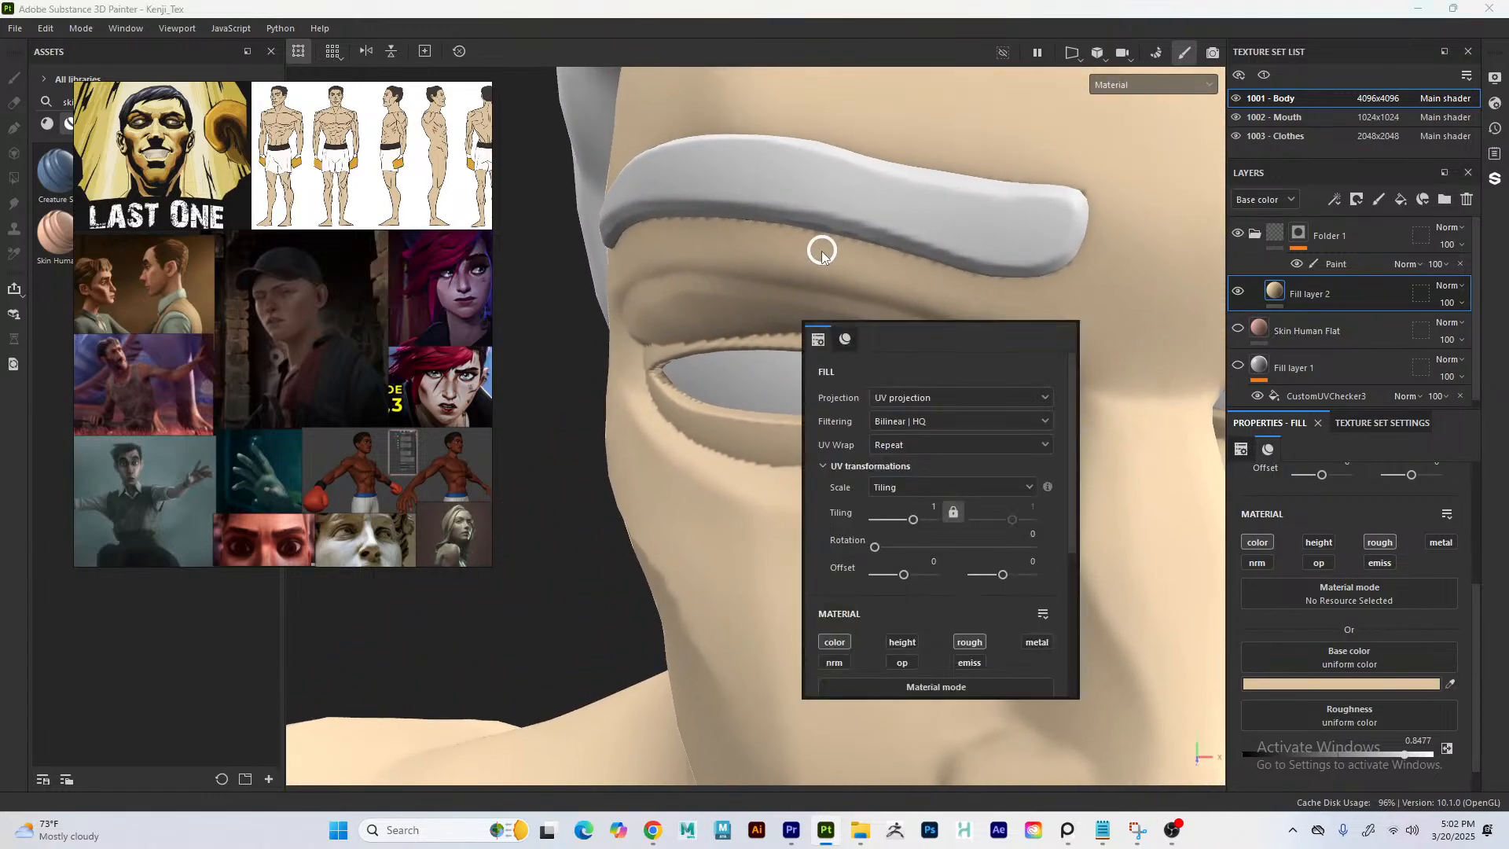
click(582, 332)
mouse_move(581, 333)
alt+mouse_down()
mouse_move(543, 309)
mouse_move(624, 266)
mouse_move(839, 398)
mouse_move(676, 290)
mouse_move(498, 421)
mouse_move(574, 445)
mouse_move(573, 346)
mouse_move(597, 350)
alt+mouse_up()
alt+right_drag(841, 543, 809, 456)
alt+middle_drag(809, 455, 793, 343)
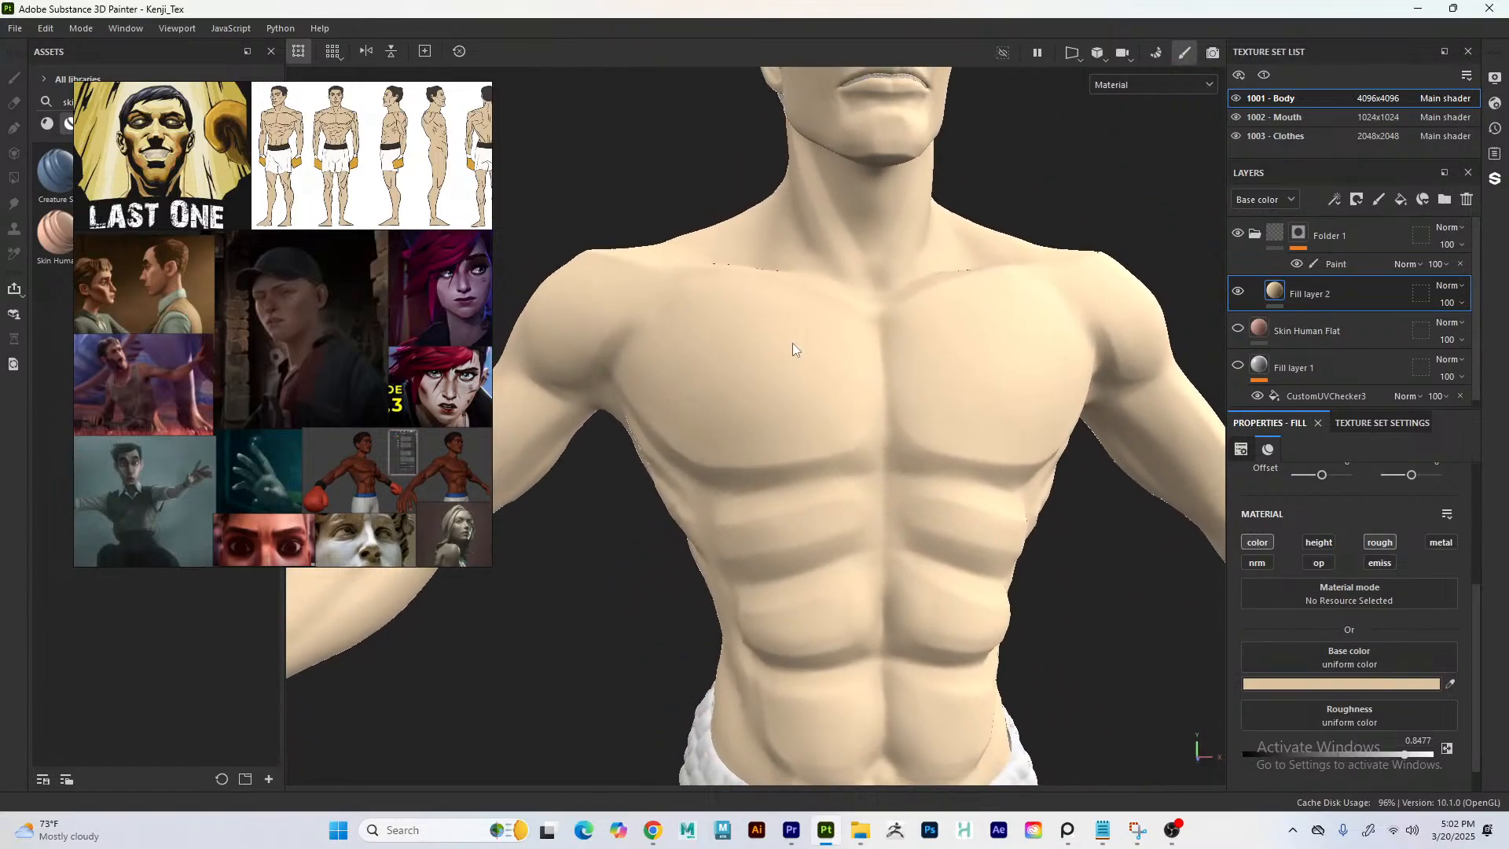
alt+middle_drag(701, 285, 667, 398)
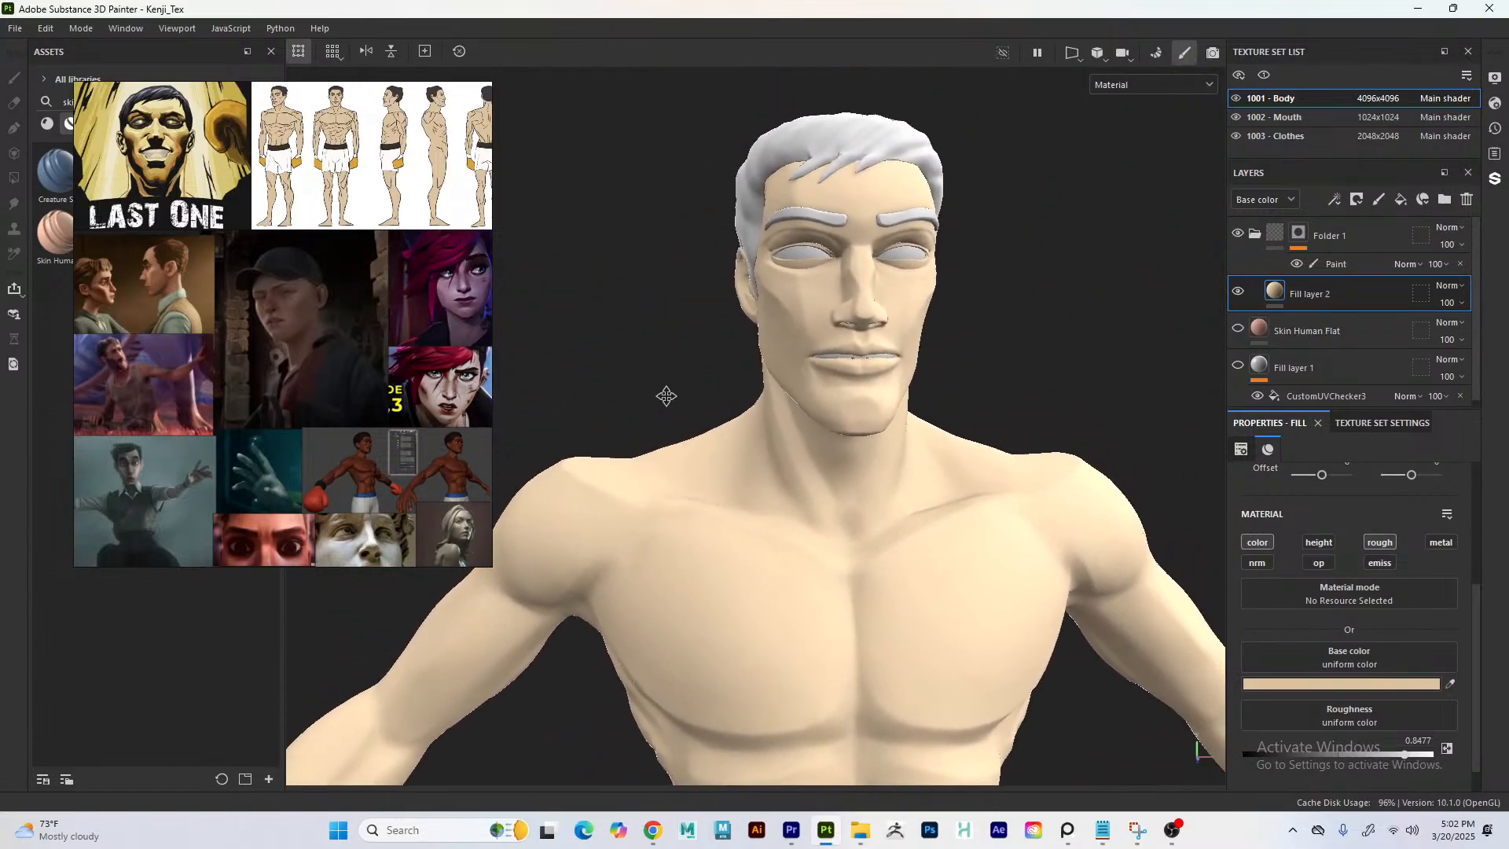
alt+drag(679, 391, 740, 365)
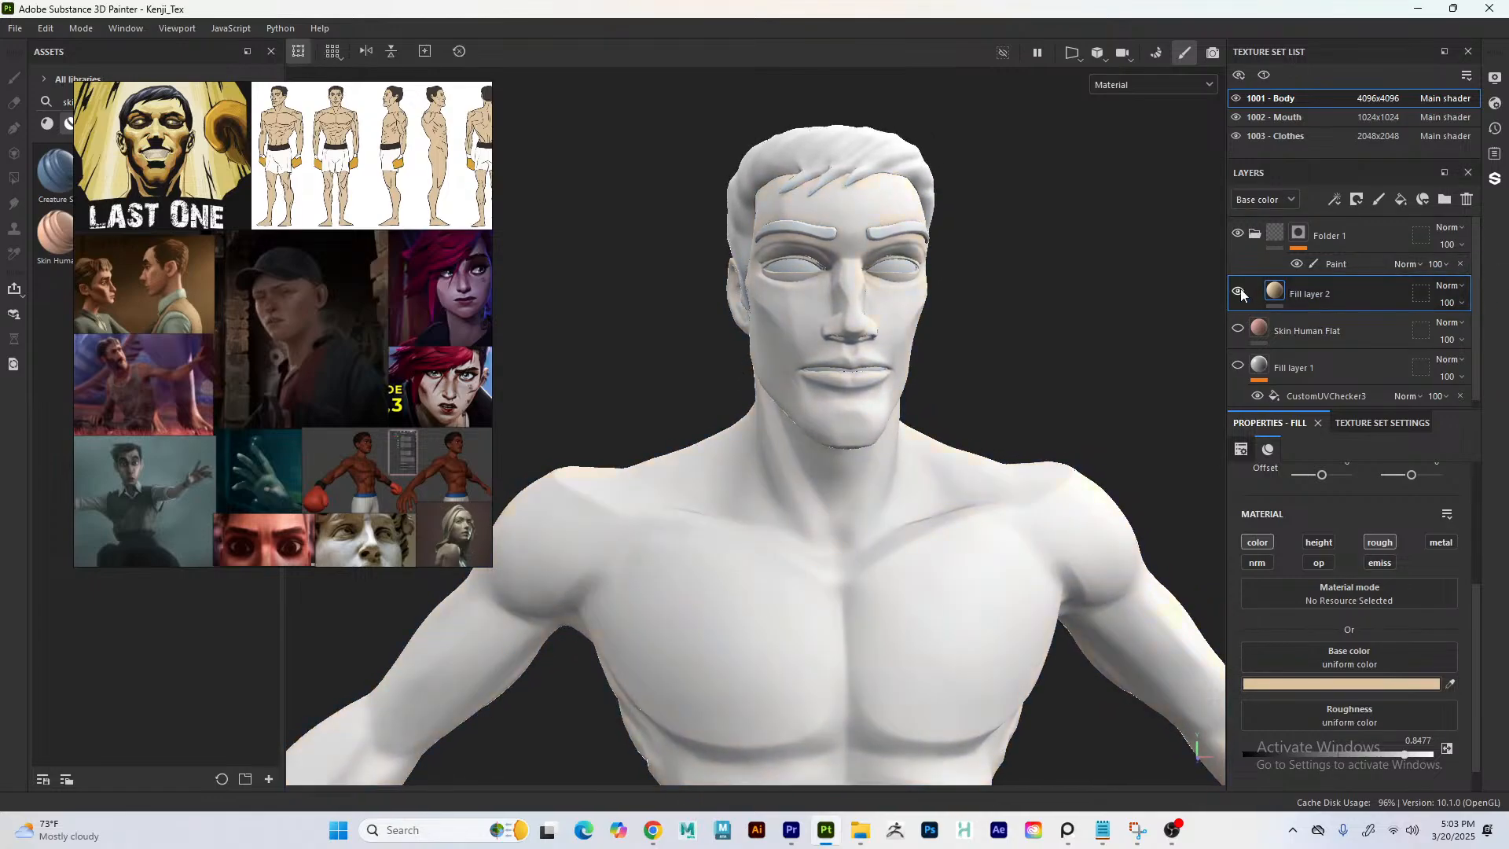
- Bring the reference board beside the character's head and examine the stylized face and skin images up close
drag(195, 297, 484, 295)
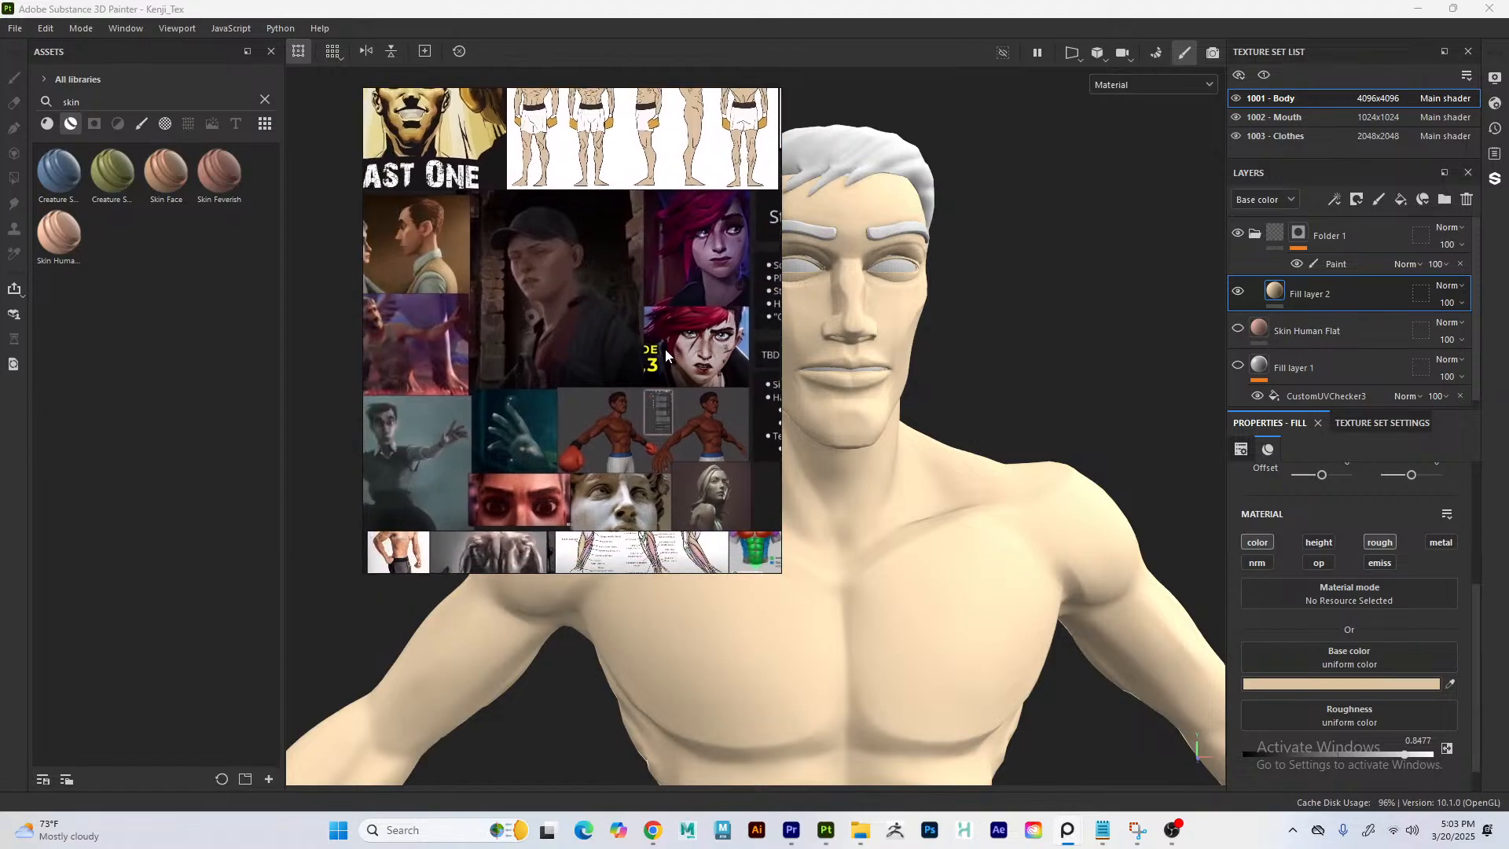
scroll(691, 365, up, 5)
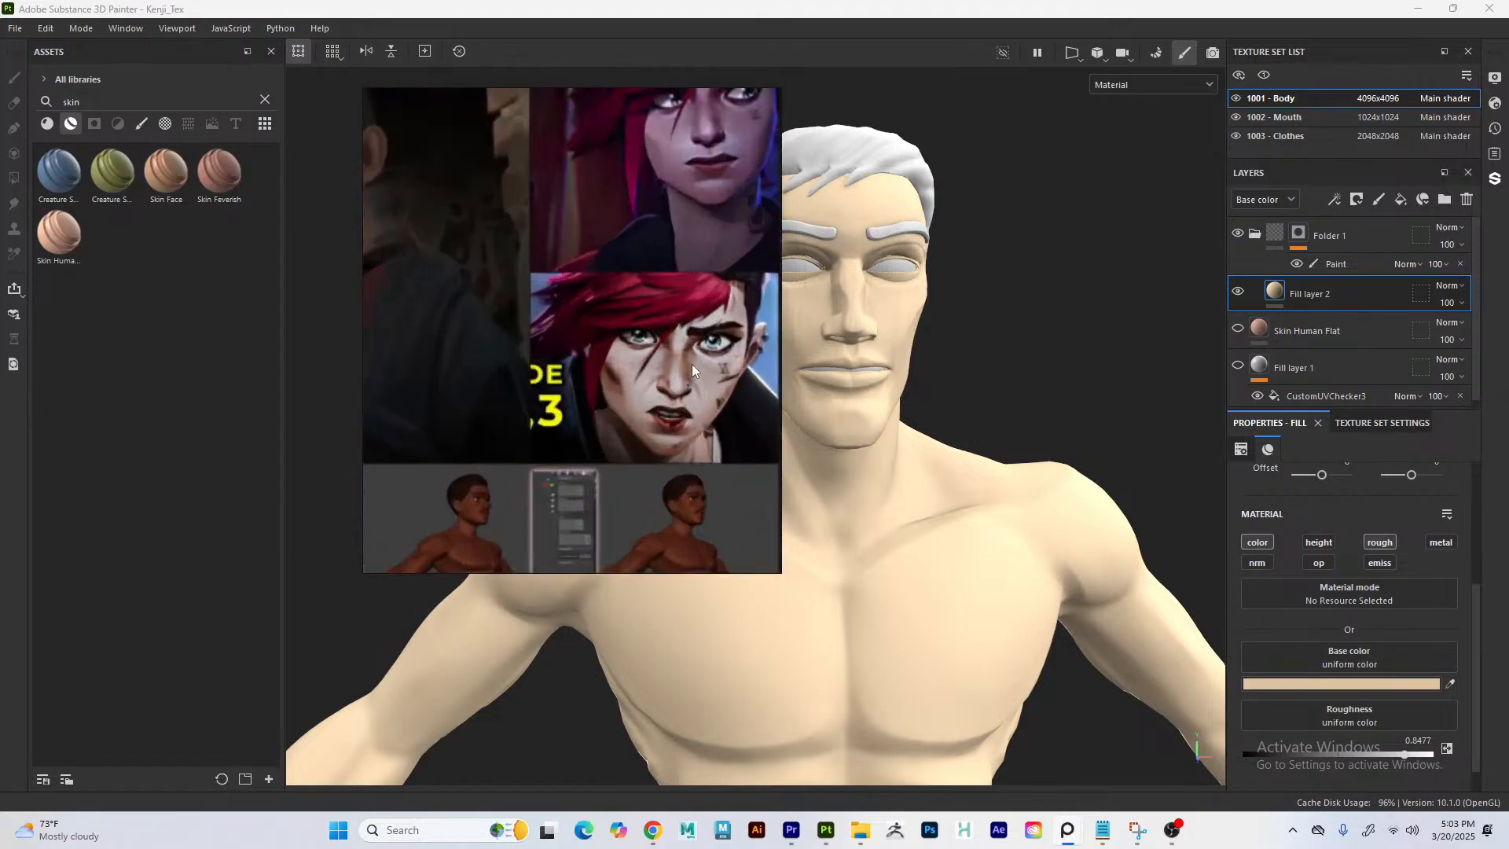
scroll(677, 327, down, 3)
middle_drag(677, 327, 654, 340)
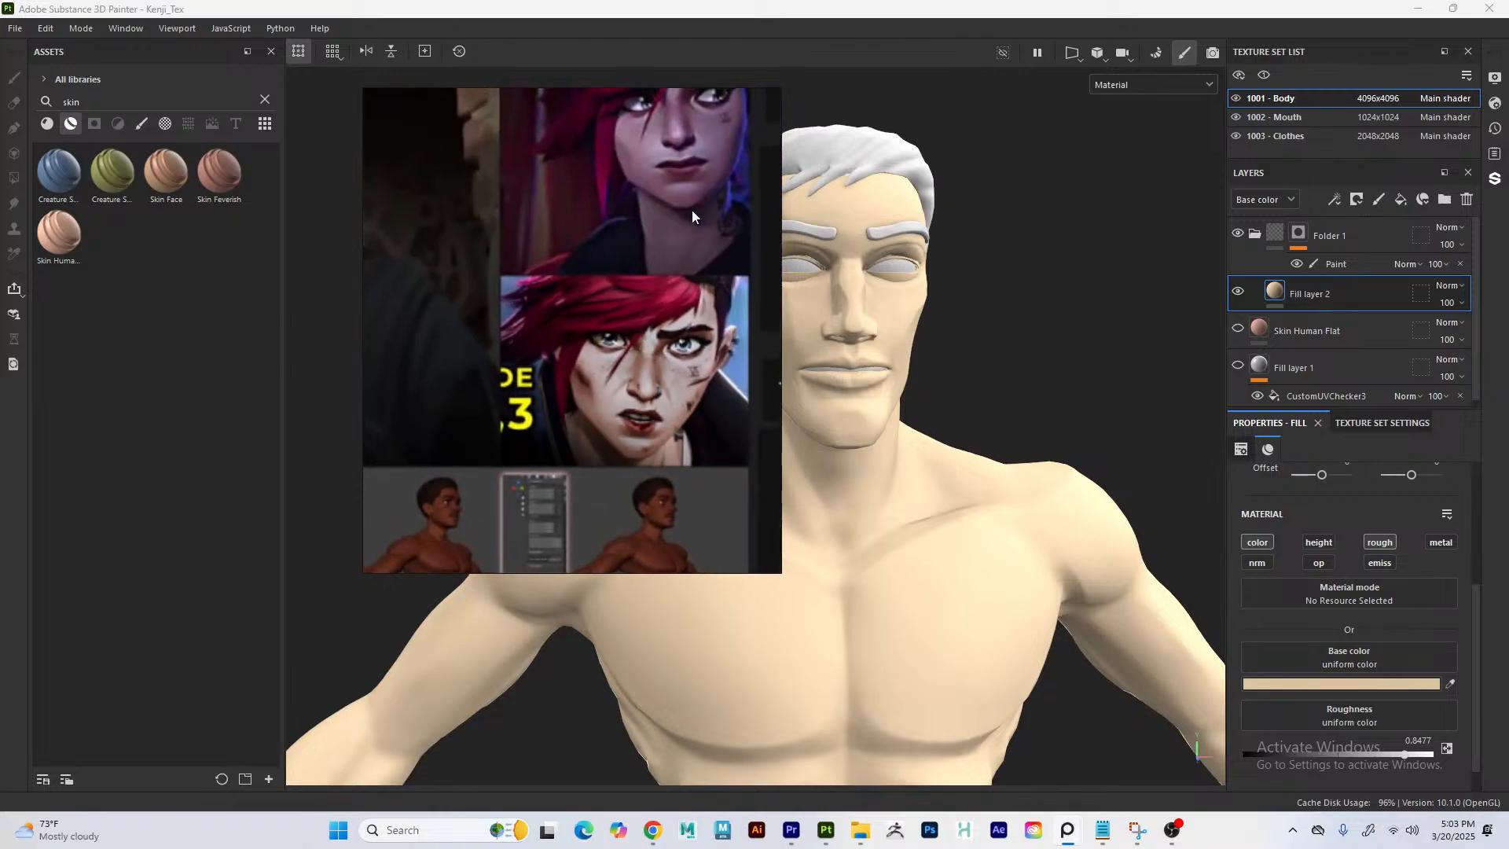
middle_drag(691, 210, 599, 275)
scroll(635, 286, down, 3)
scroll(595, 275, down, 2)
middle_drag(416, 328, 520, 260)
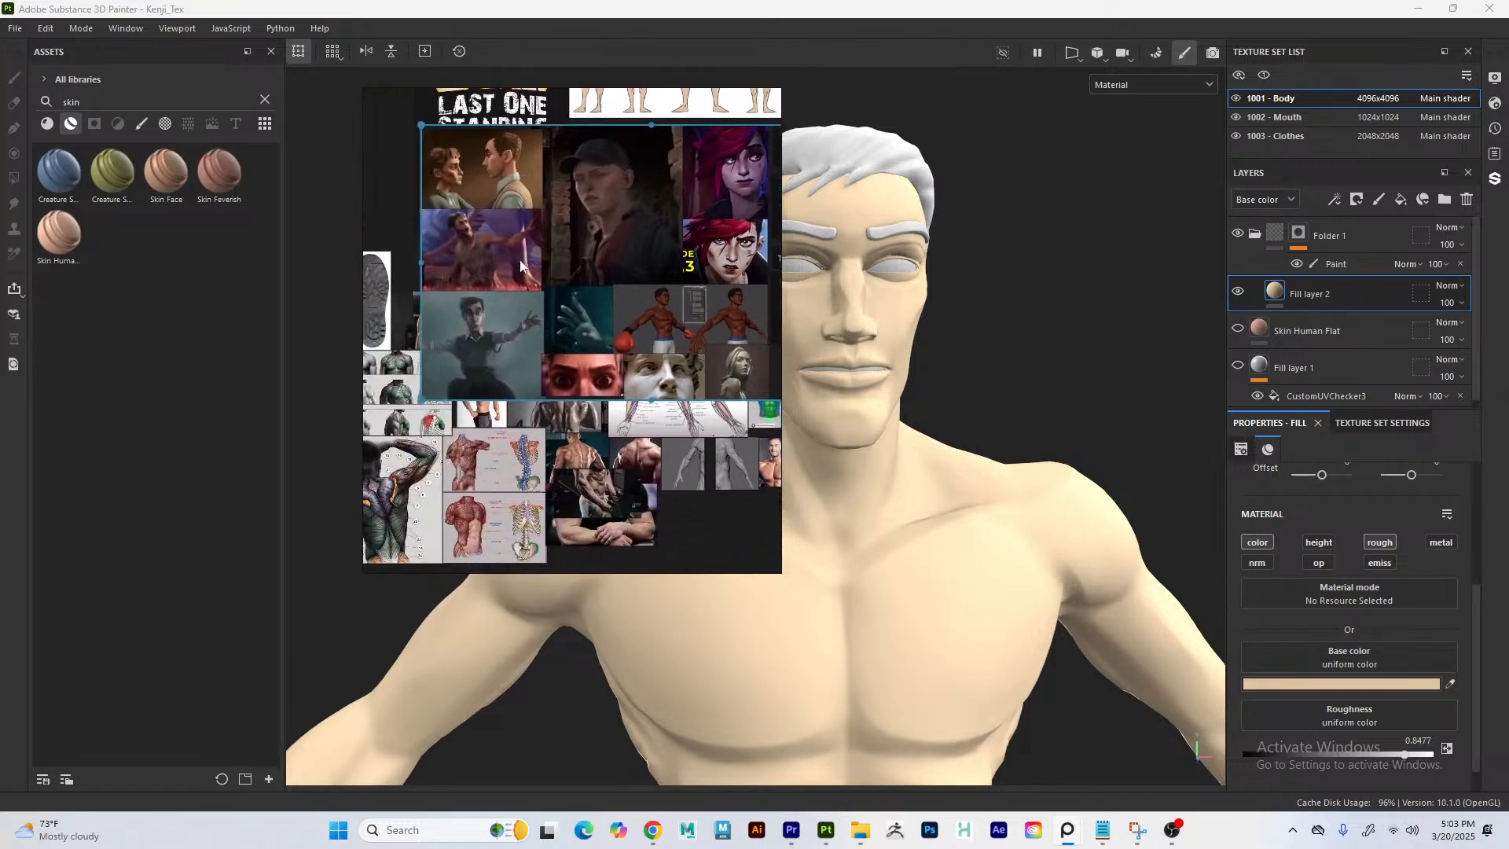
click(406, 209)
key(ctrl+z)
scroll(591, 237, up, 2)
middle_drag(604, 239, 625, 367)
scroll(574, 275, up, 2)
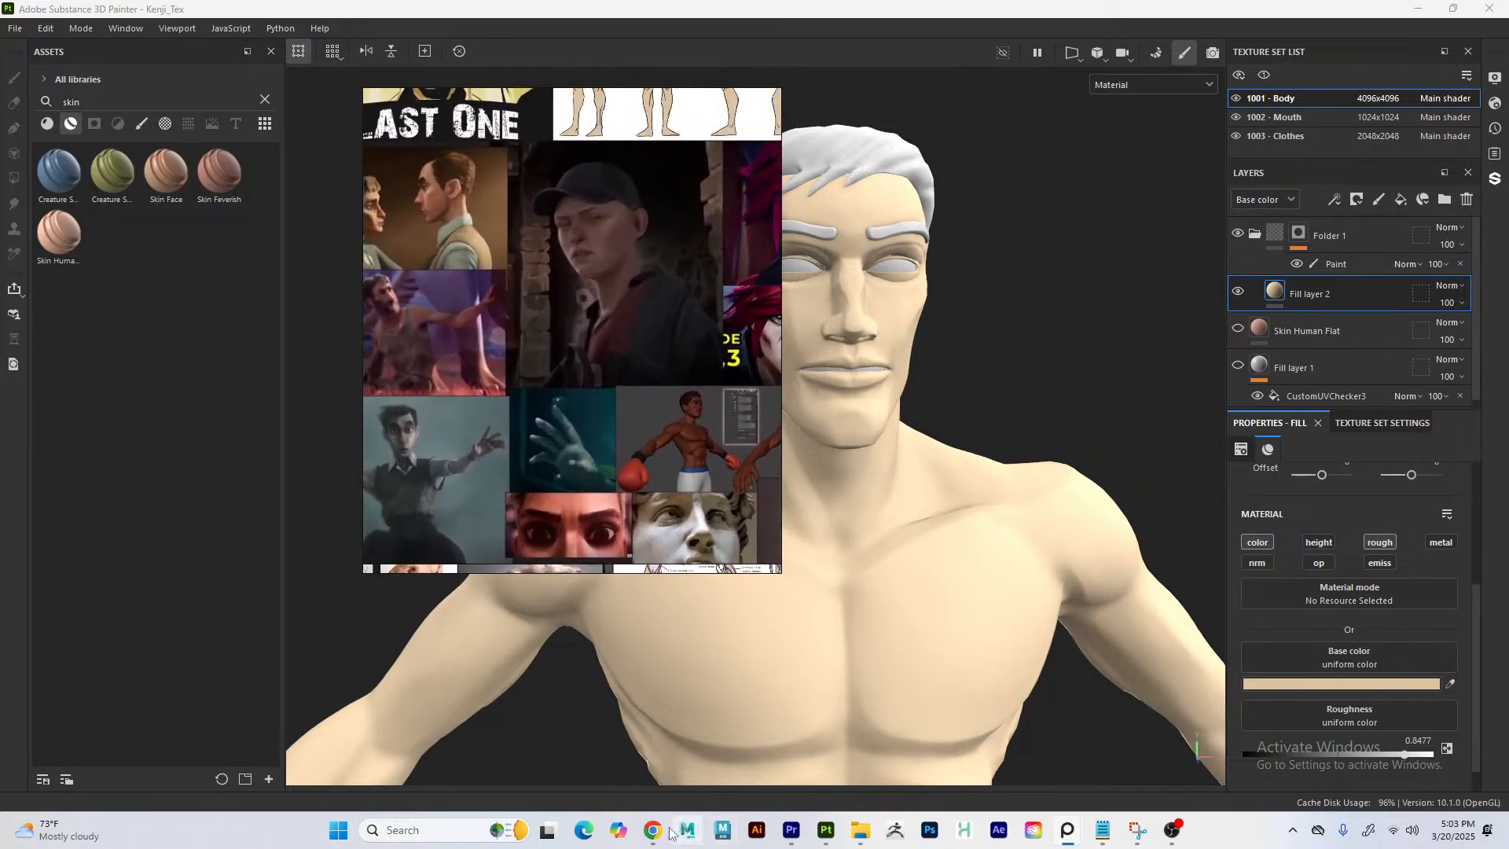
- Switch to Chrome and search for images of "face color chart" in a new tab, keeping the reference board clear of the results
mouse_move(652, 831)
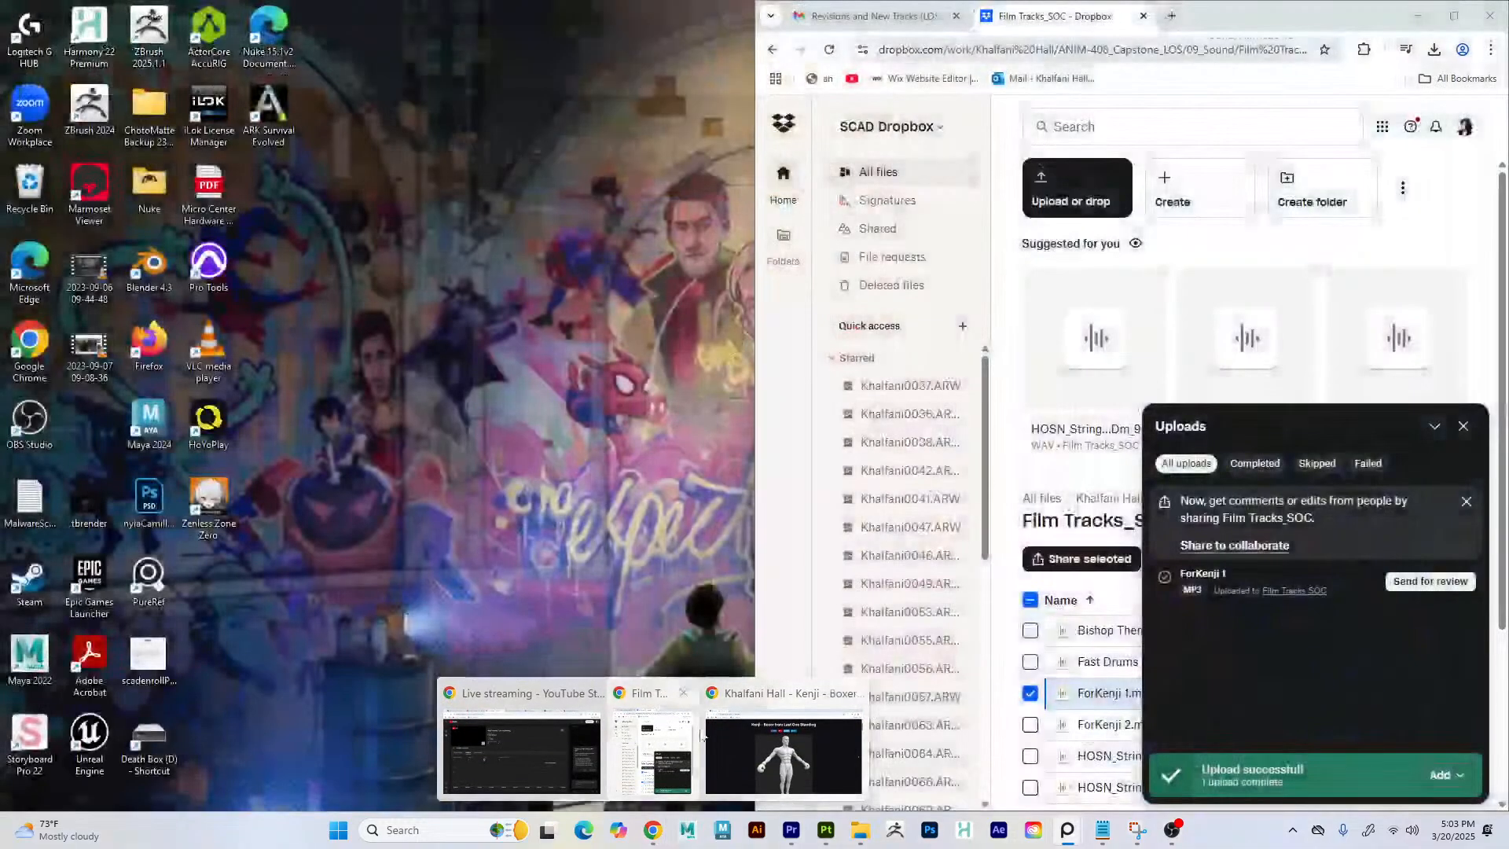
click(723, 742)
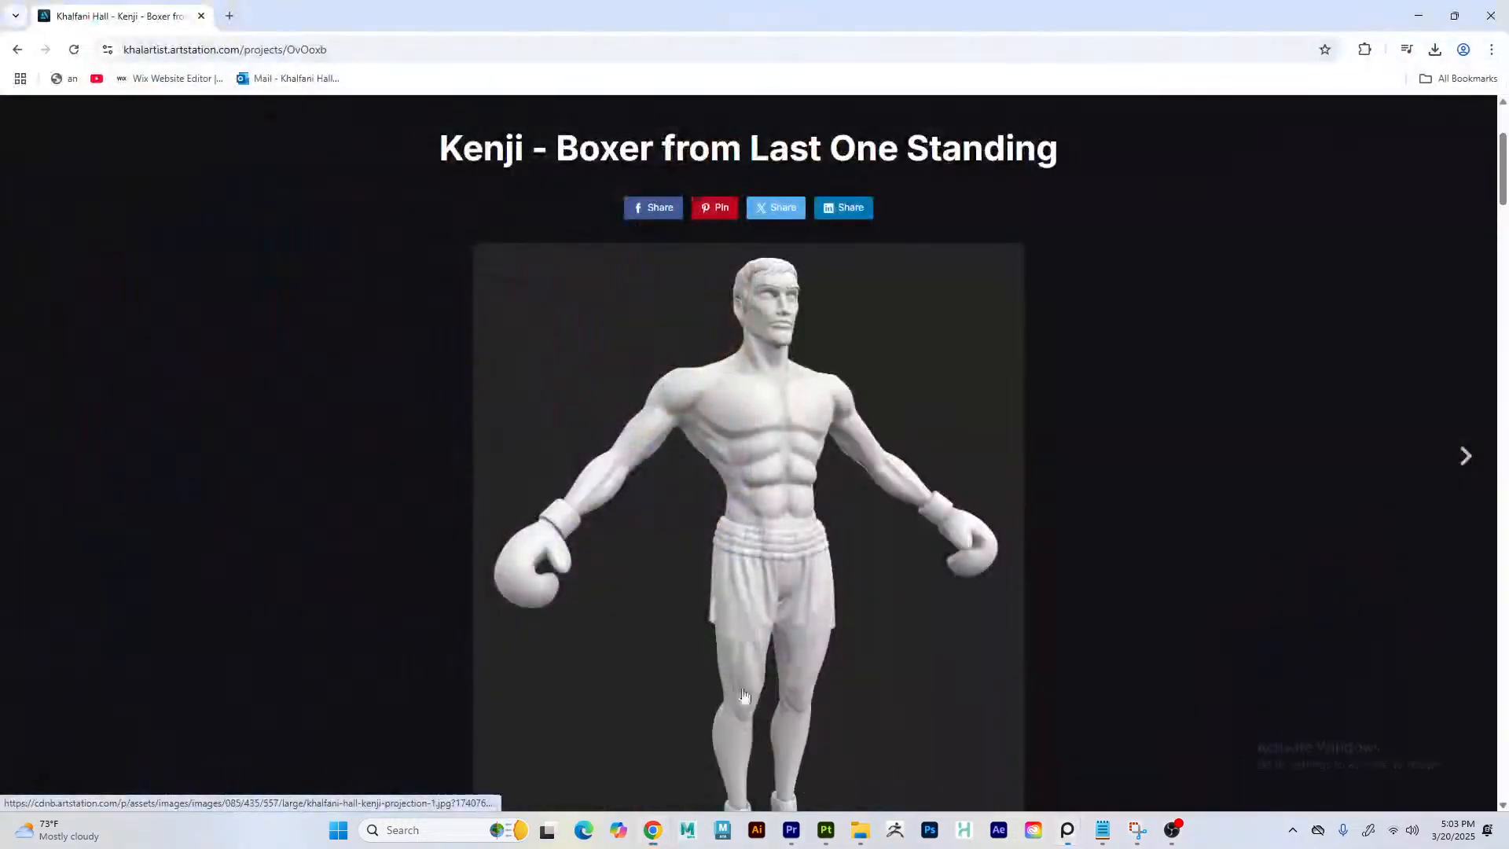
click(228, 17)
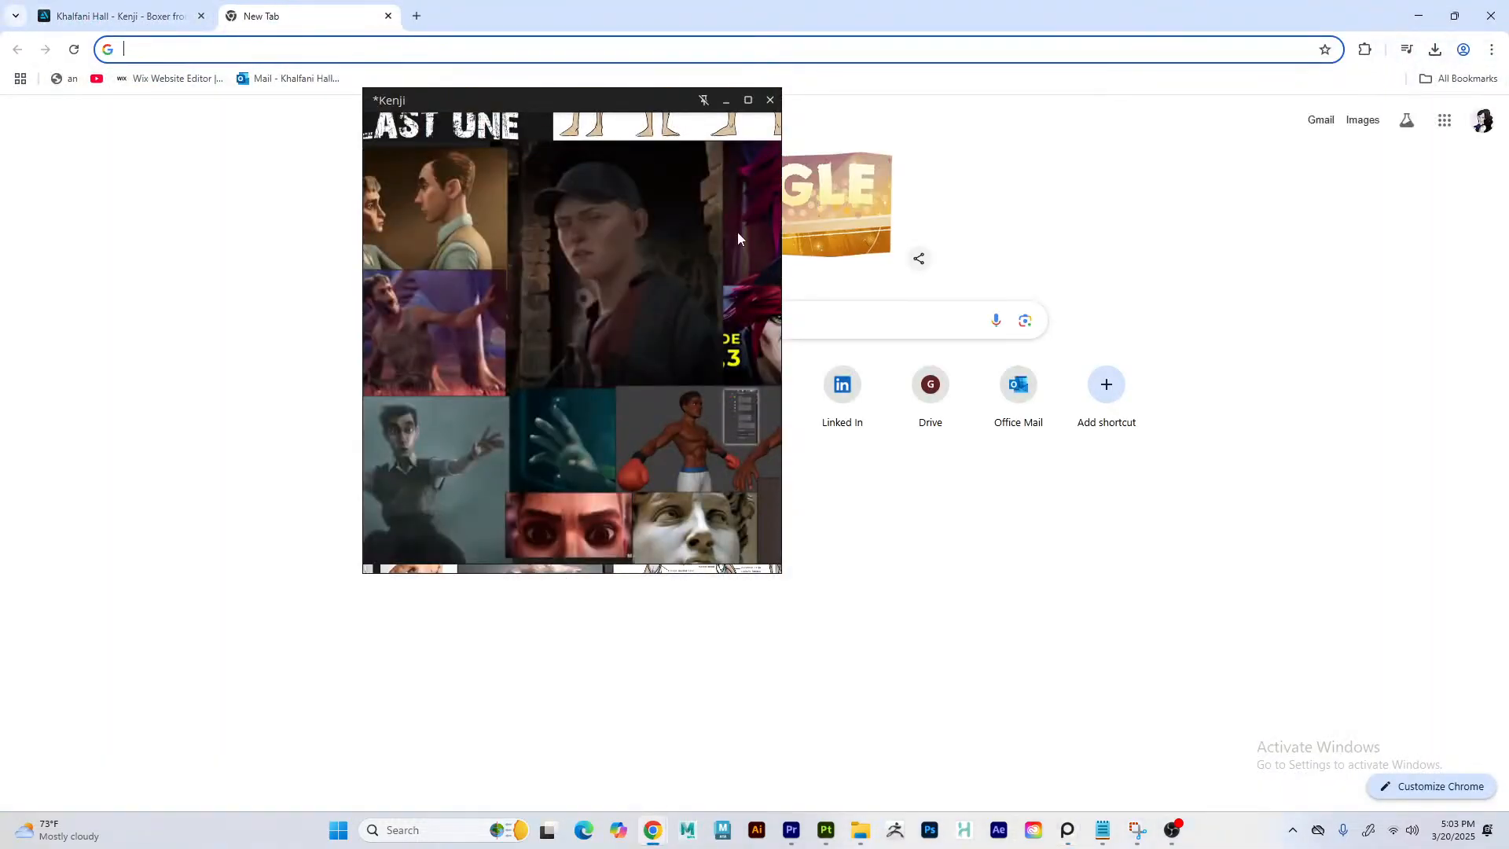
middle_drag(737, 233, 273, 345)
click(653, 305)
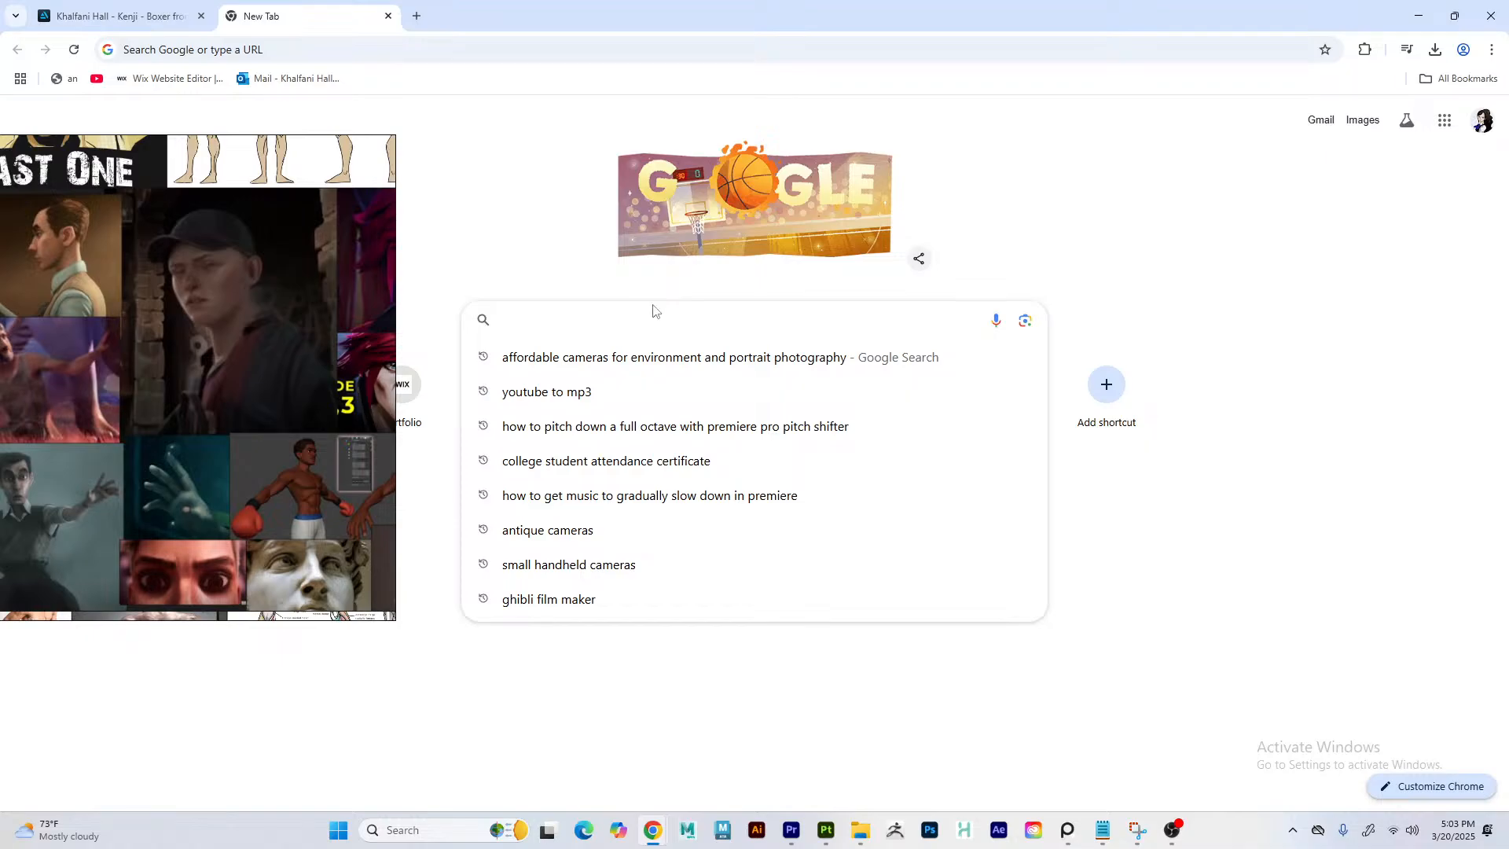
text(face color cha)
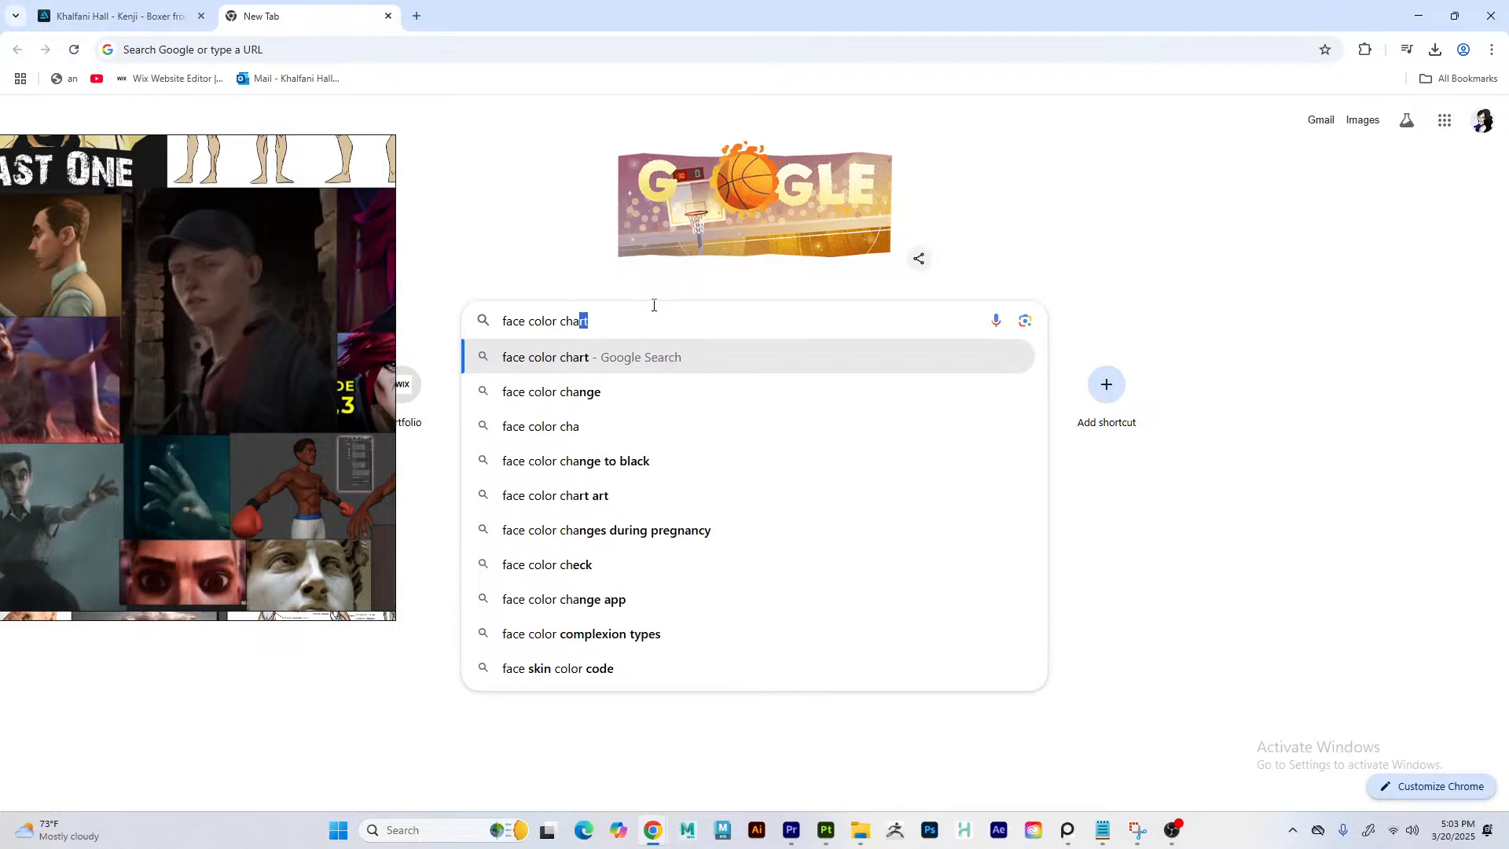
key(Return)
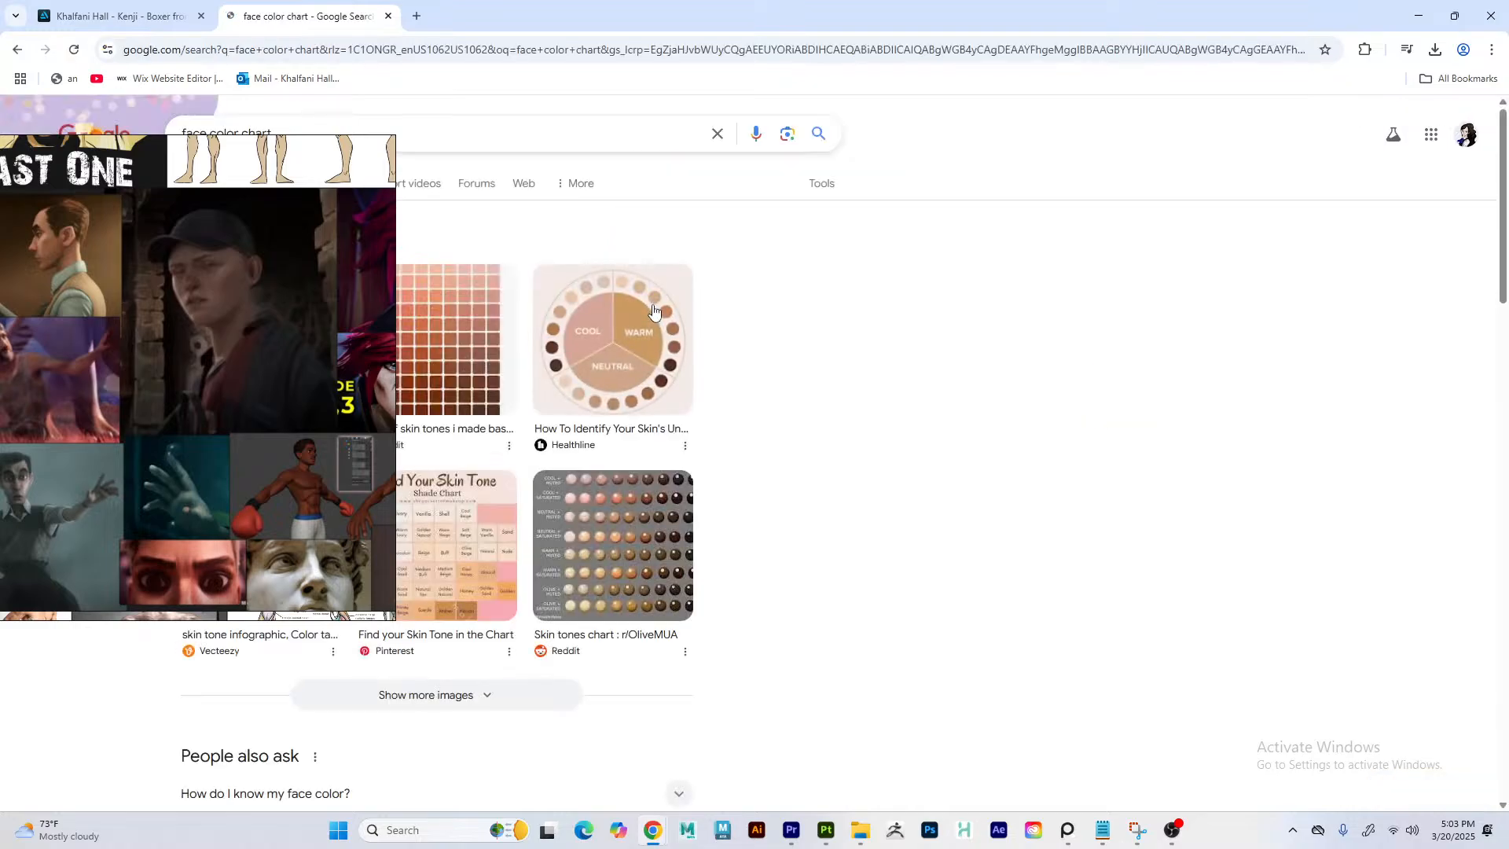
middle_drag(106, 295, 1127, 322)
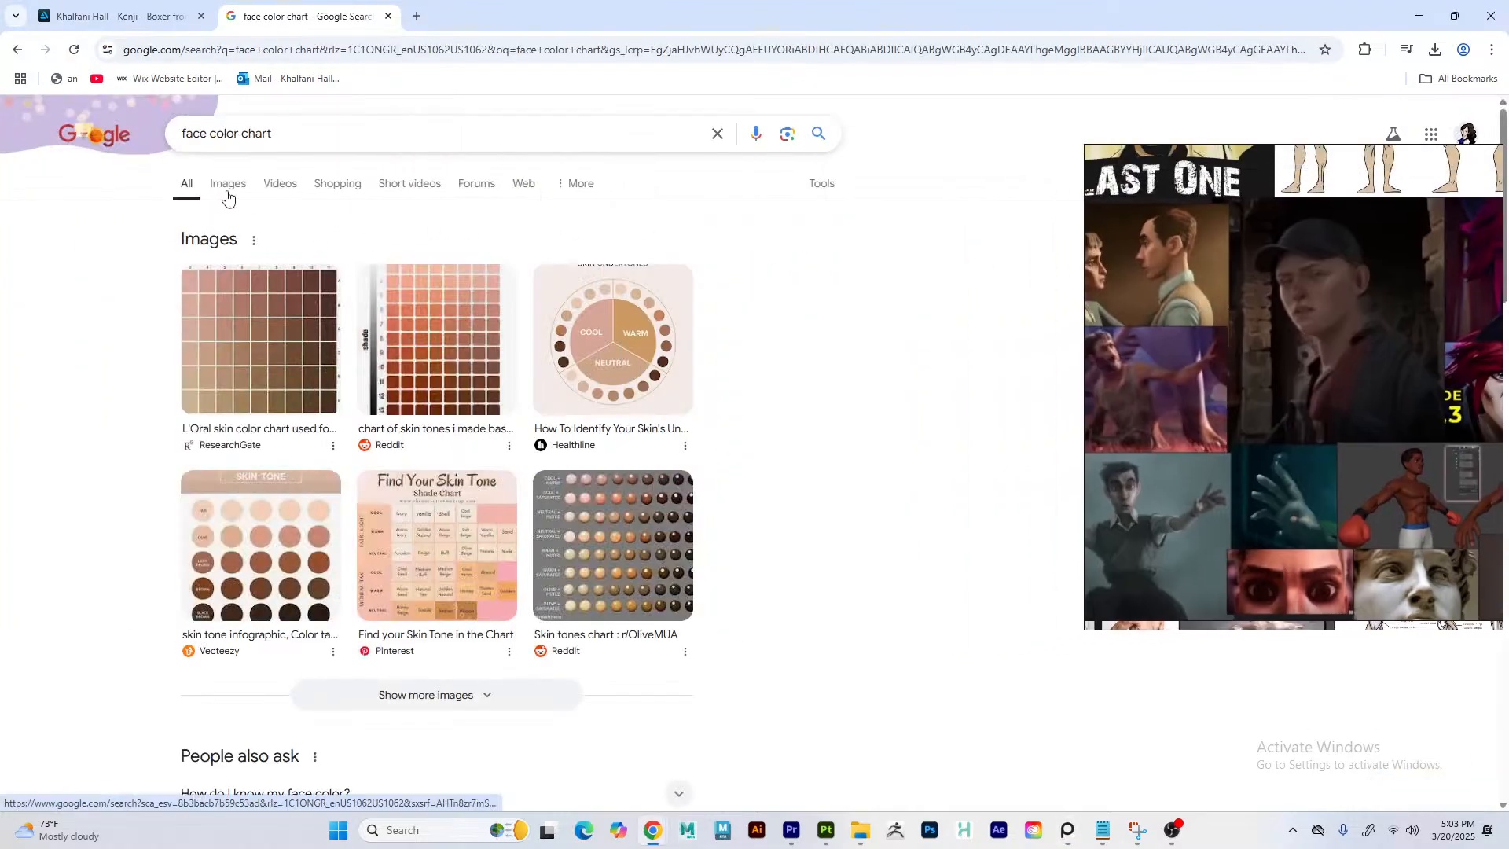
click(228, 185)
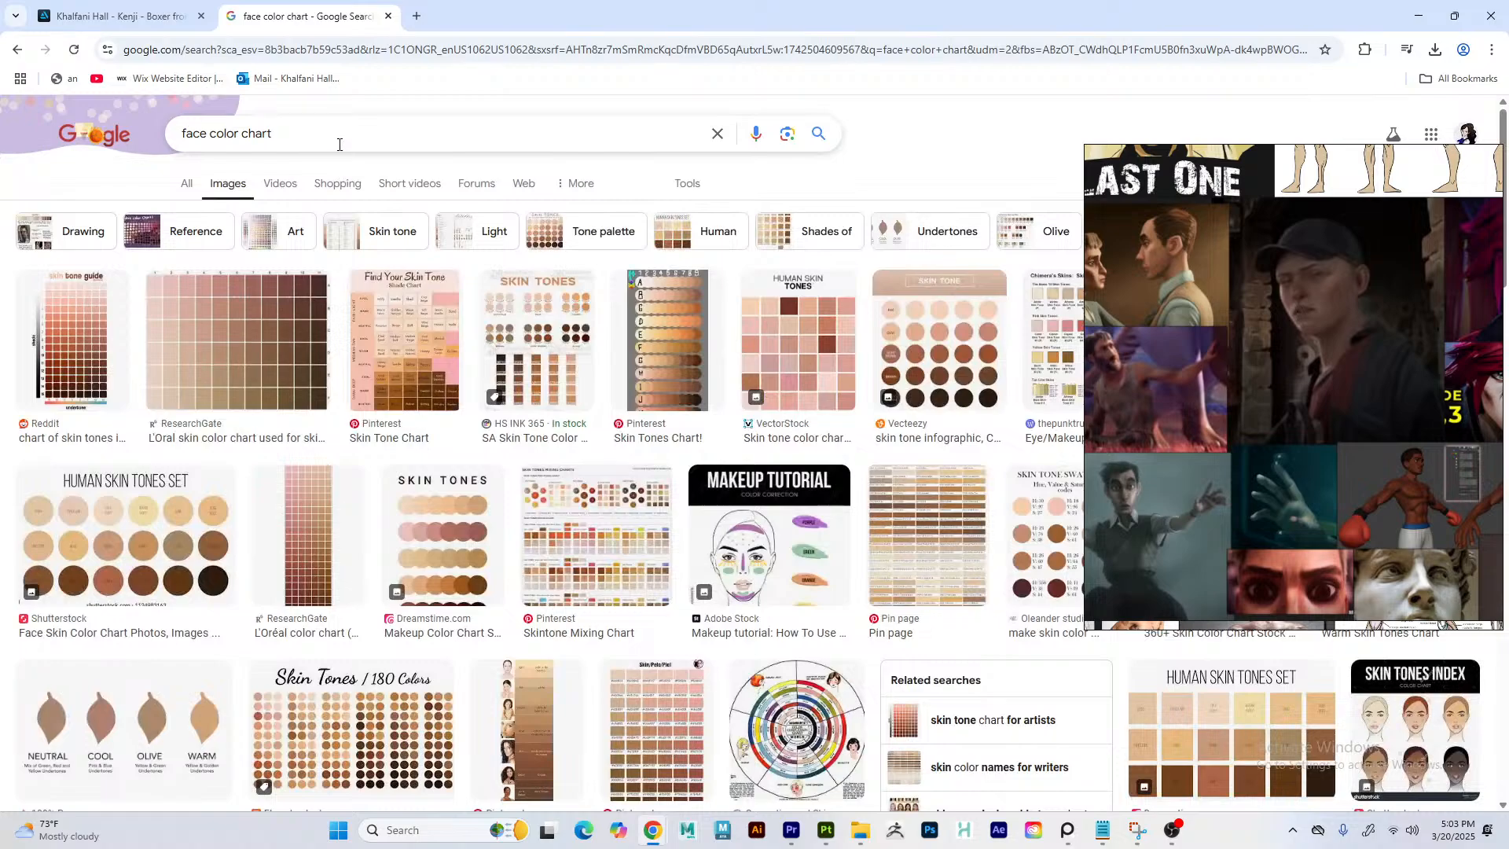
- Refine the image search to "face zone color chart" and open the Color Zones of the Face result from Art Tutorial Tumblr
click(202, 139)
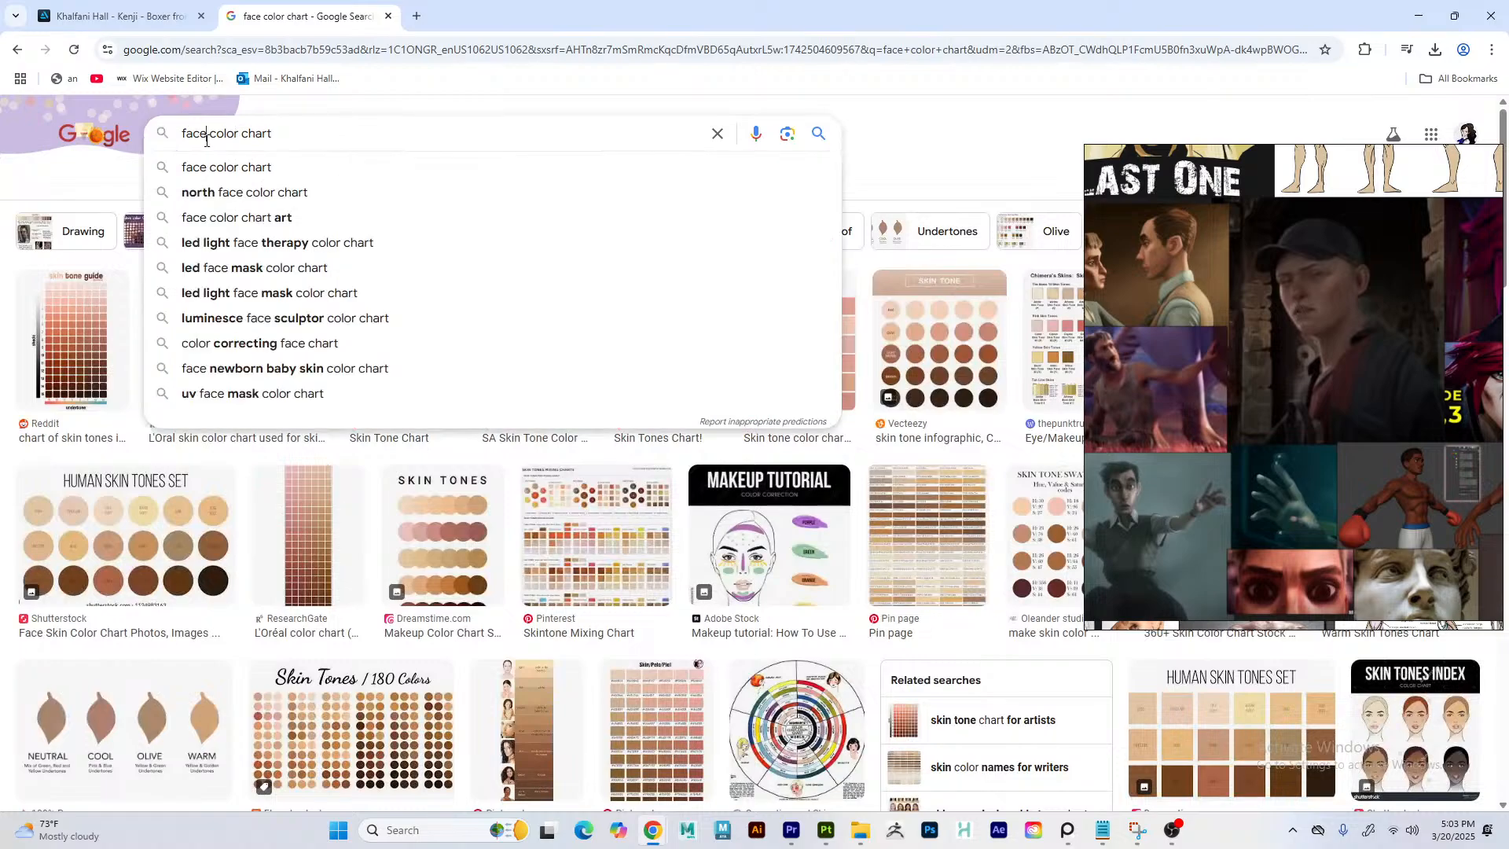
text(zone)
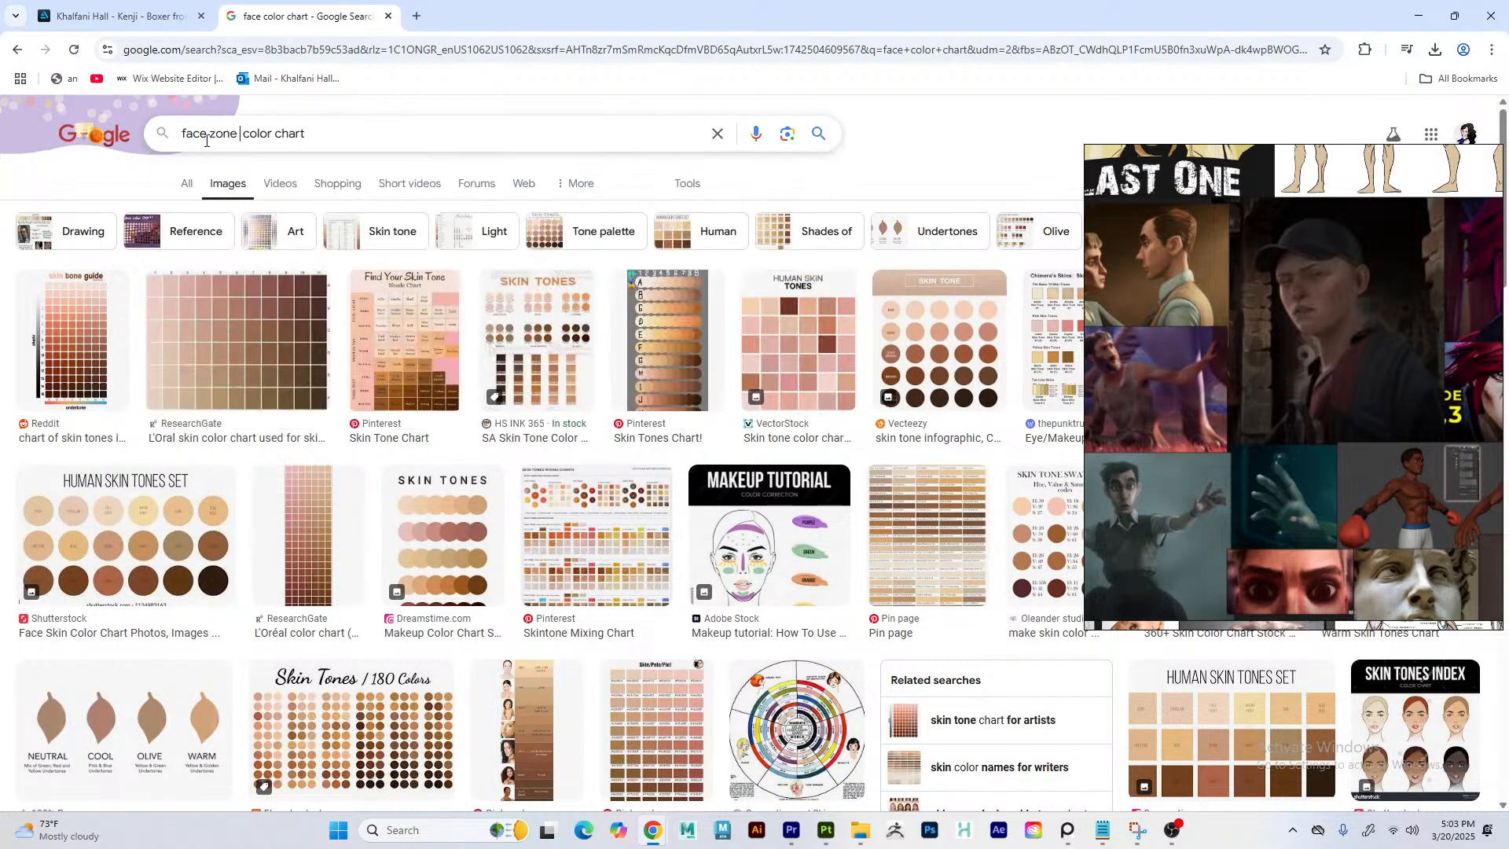
key(Return)
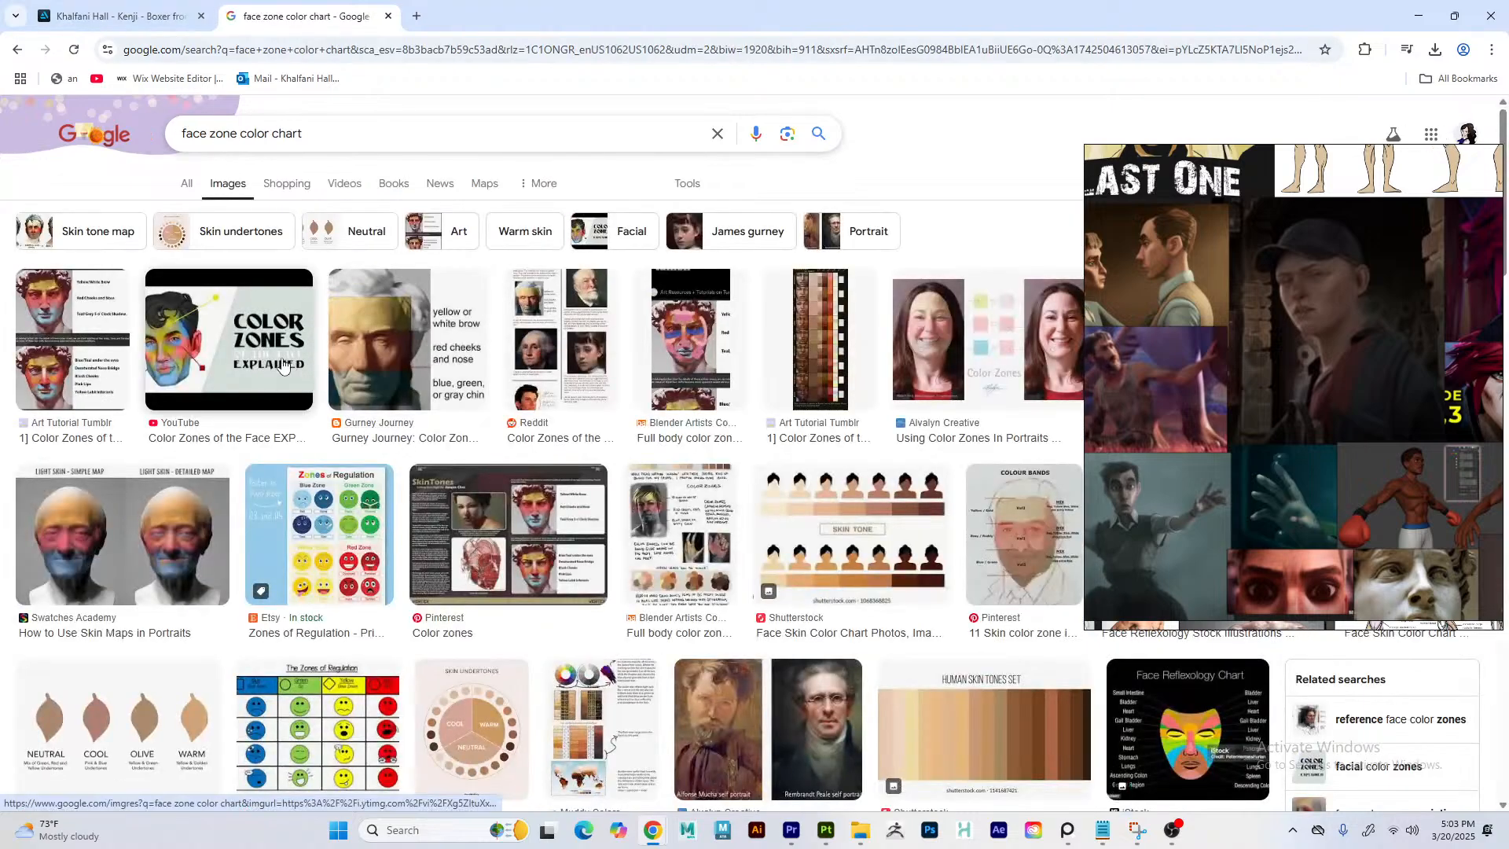
click(79, 346)
- Copy the Color Zones of the Face image and paste it into the Kenji reference board
drag(1141, 344, 452, 355)
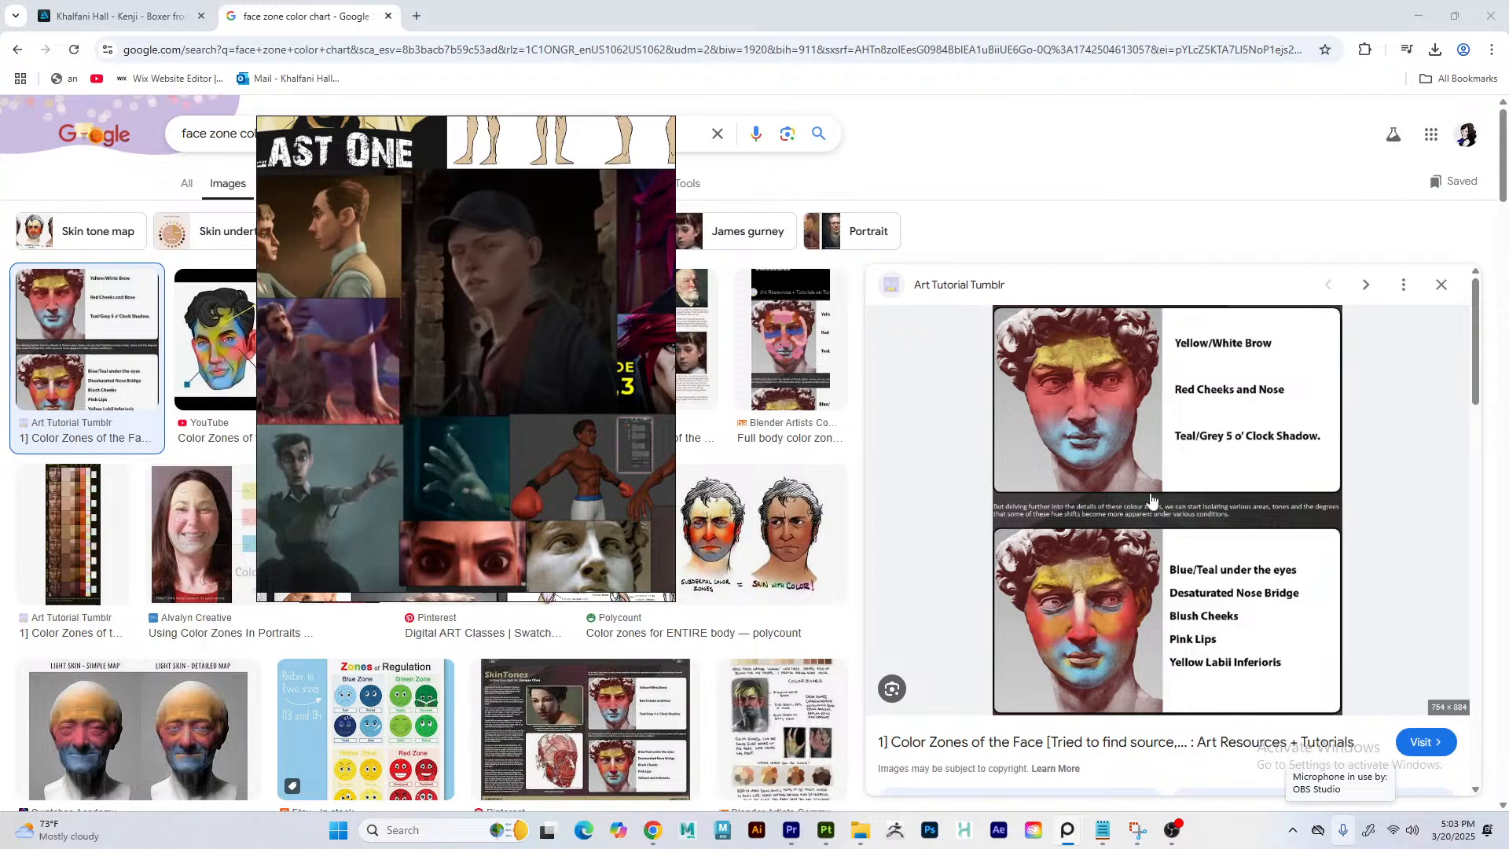
right_click(1121, 451)
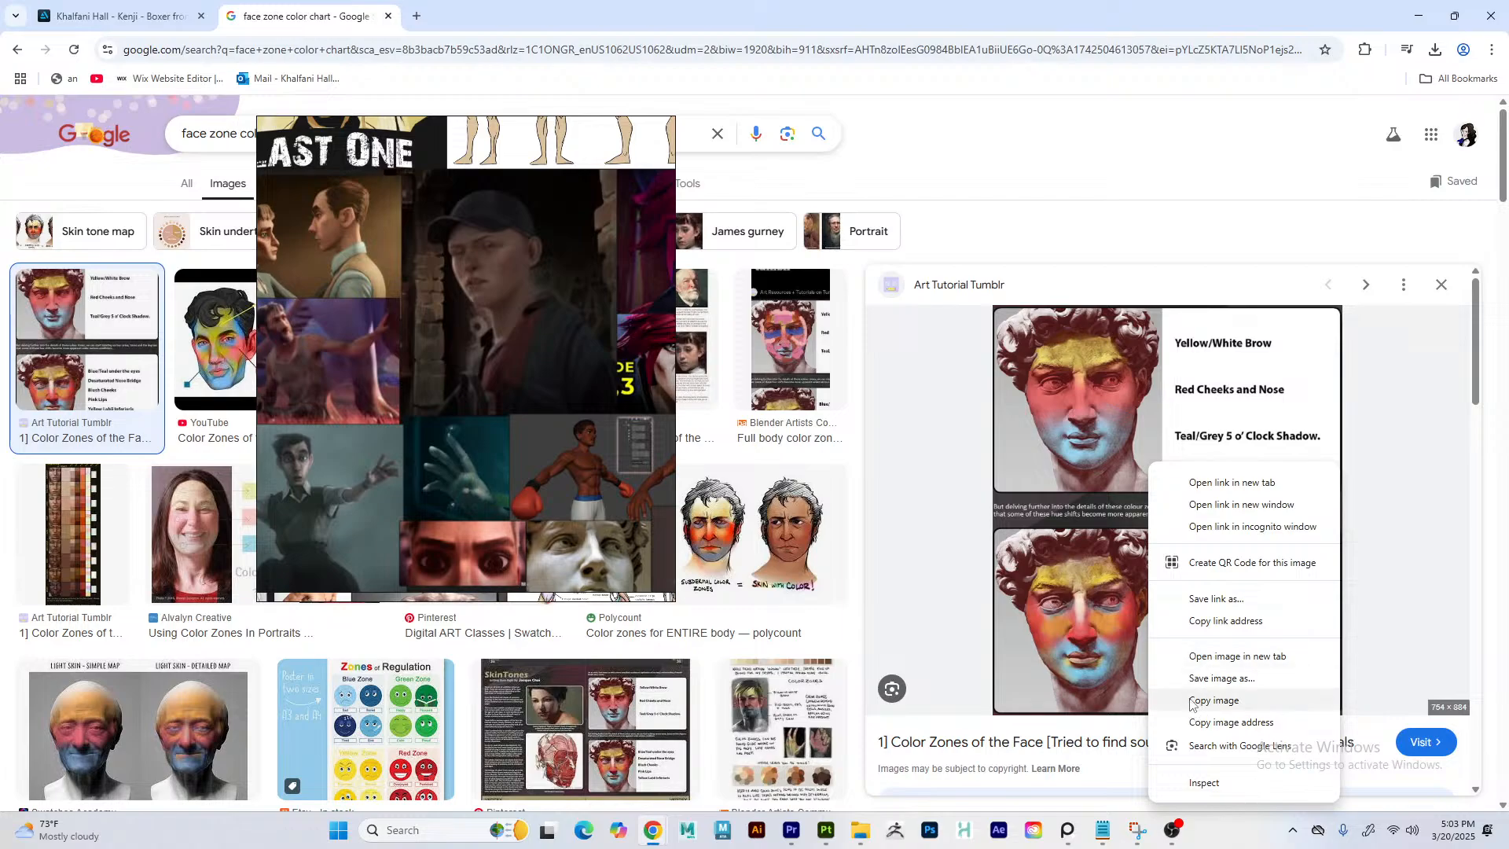
click(1213, 700)
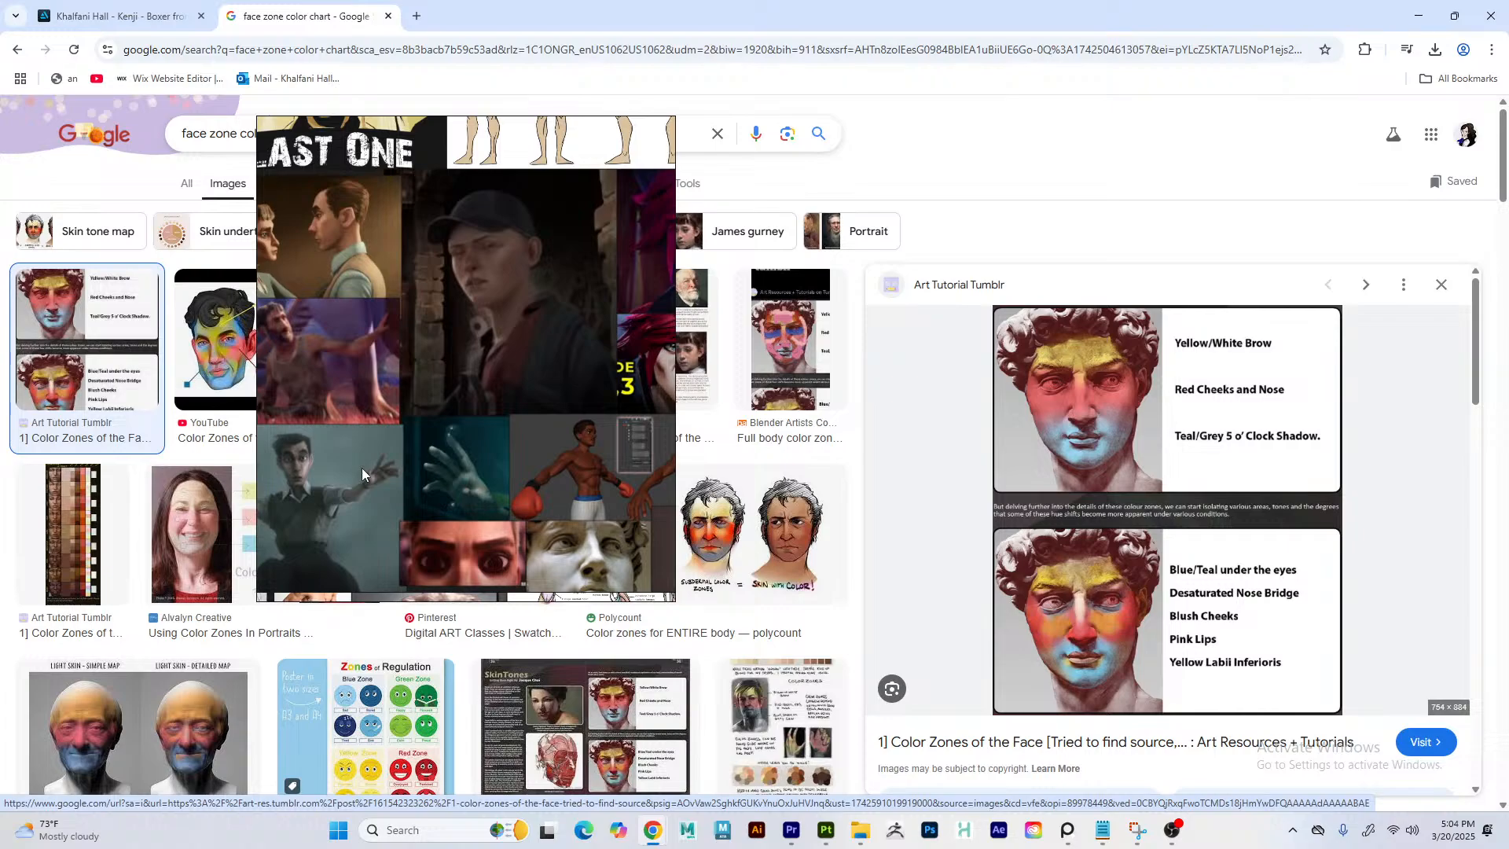
click(362, 468)
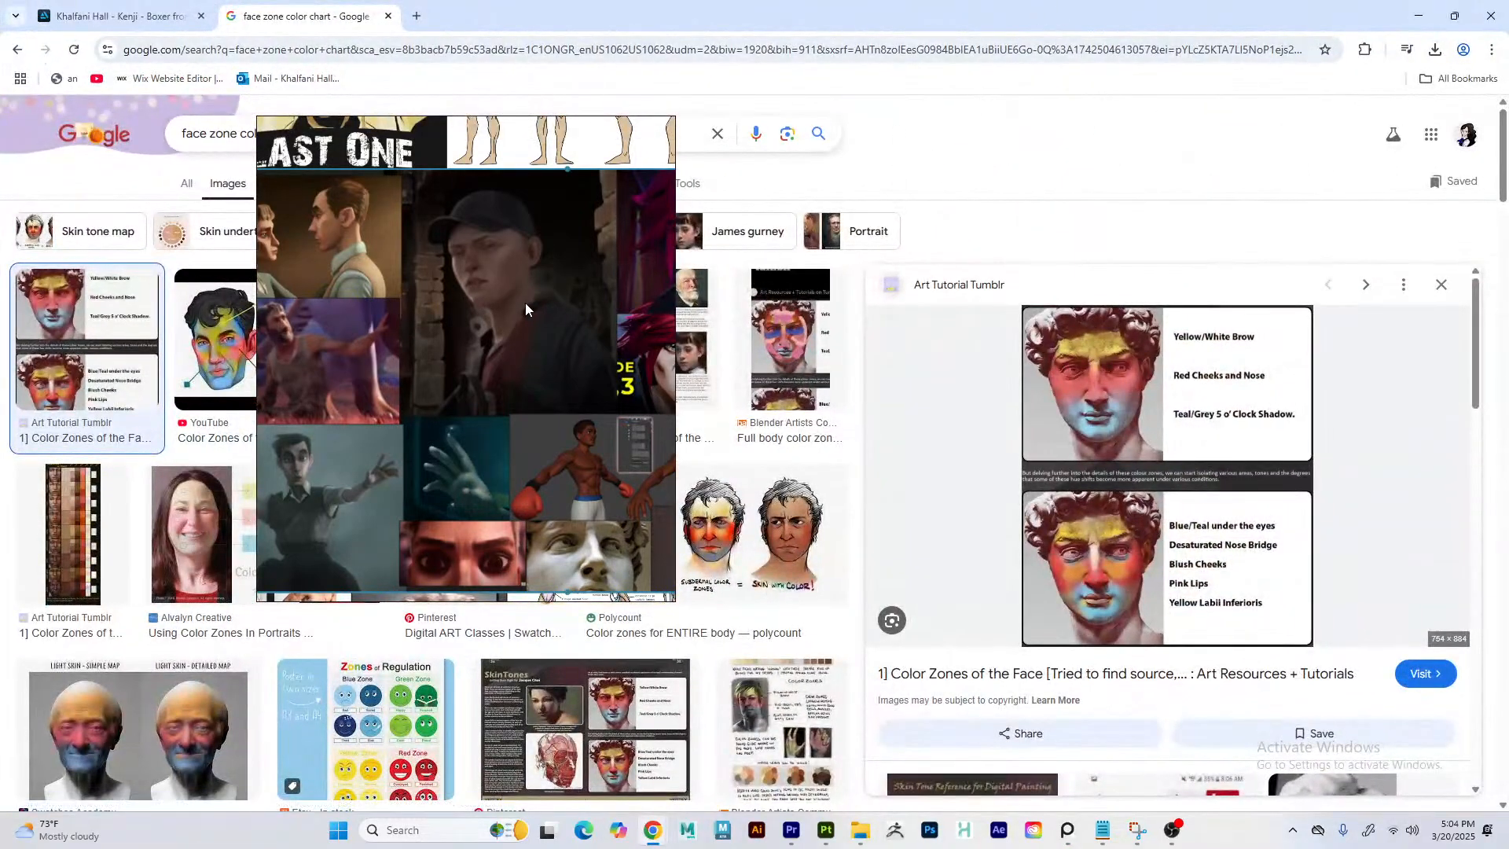
right_drag(510, 291, 542, 206)
right_click(1092, 423)
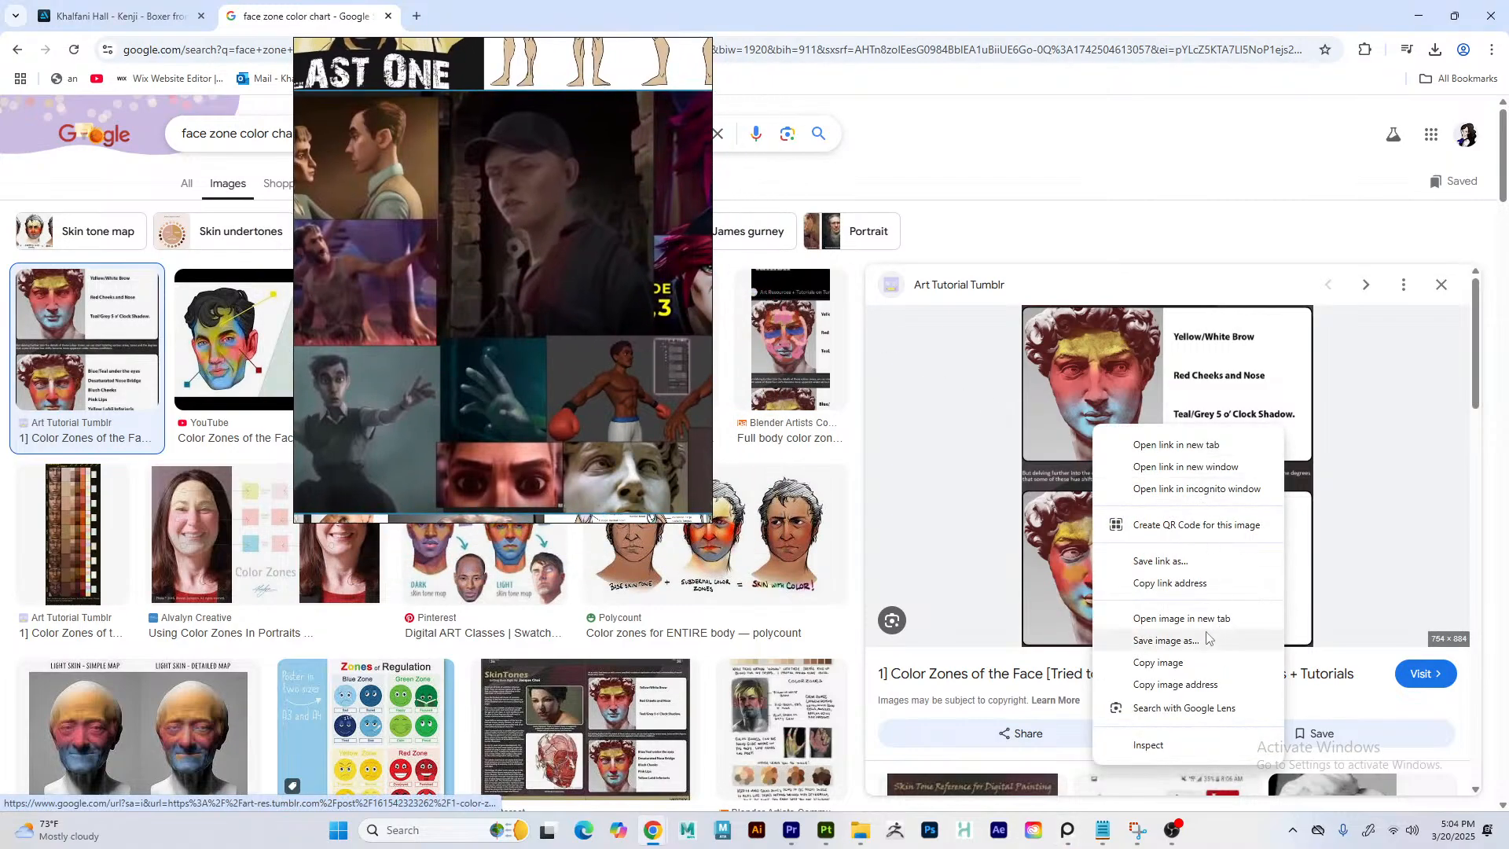
click(1154, 659)
scroll(350, 333, down, 5)
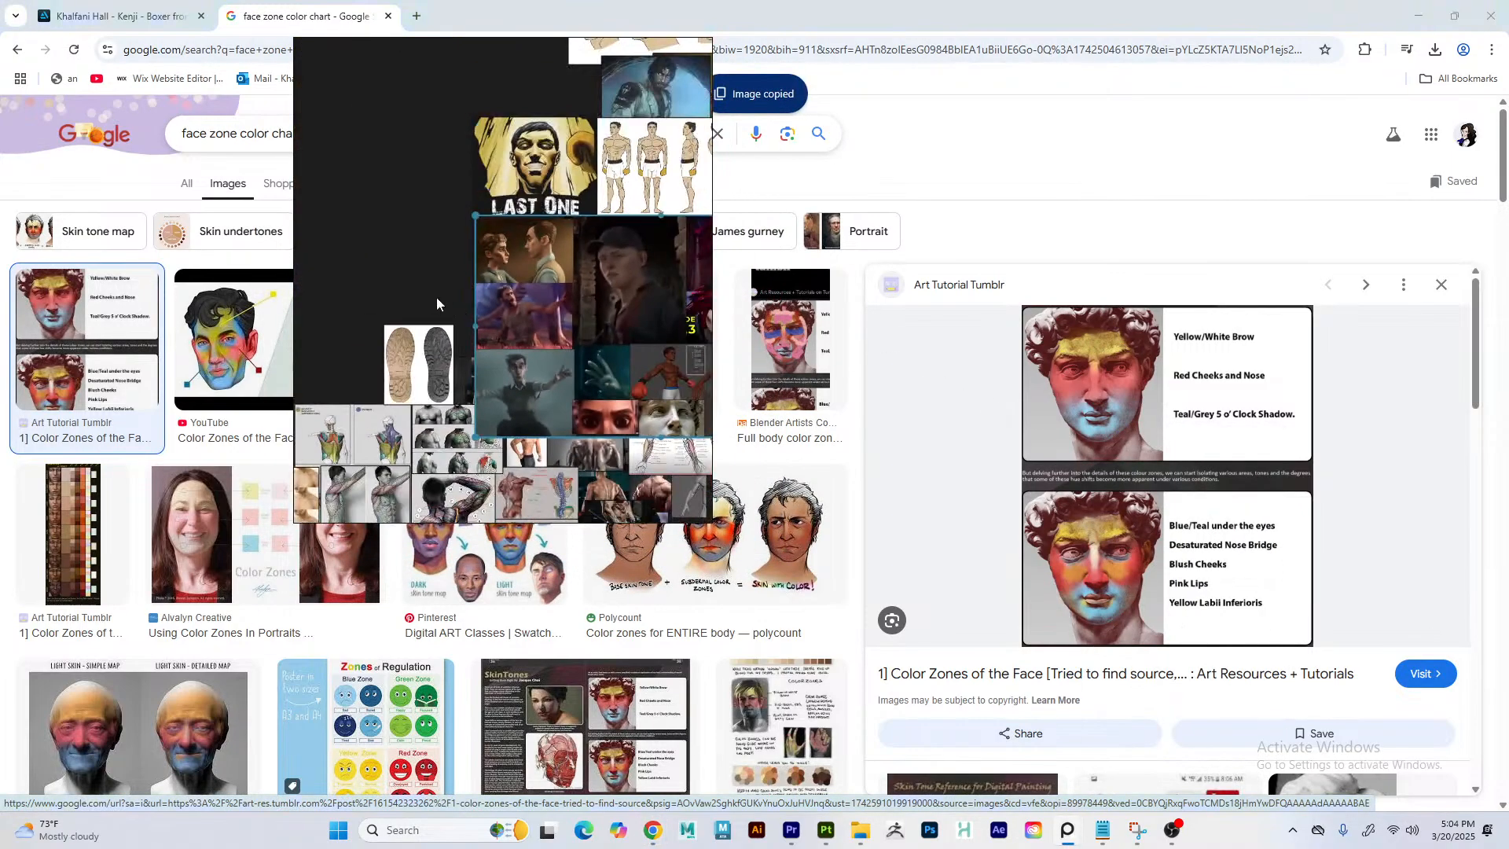
key(ctrl+v)
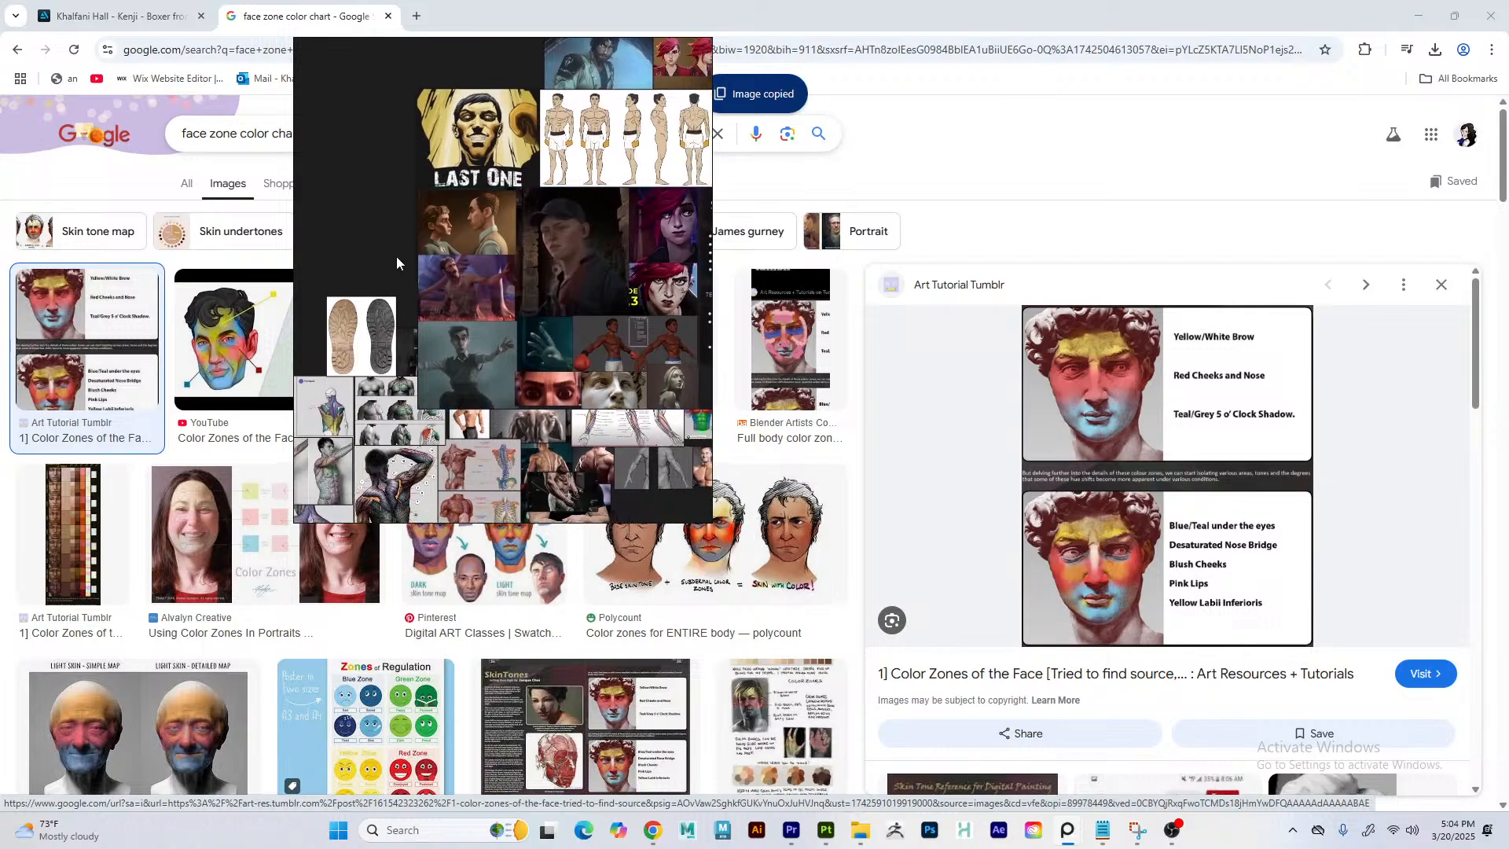
- Place the color zones image over the stylized character references and move the board clear of the character's viewing area
middle_drag(483, 276, 418, 266)
drag(350, 248, 578, 222)
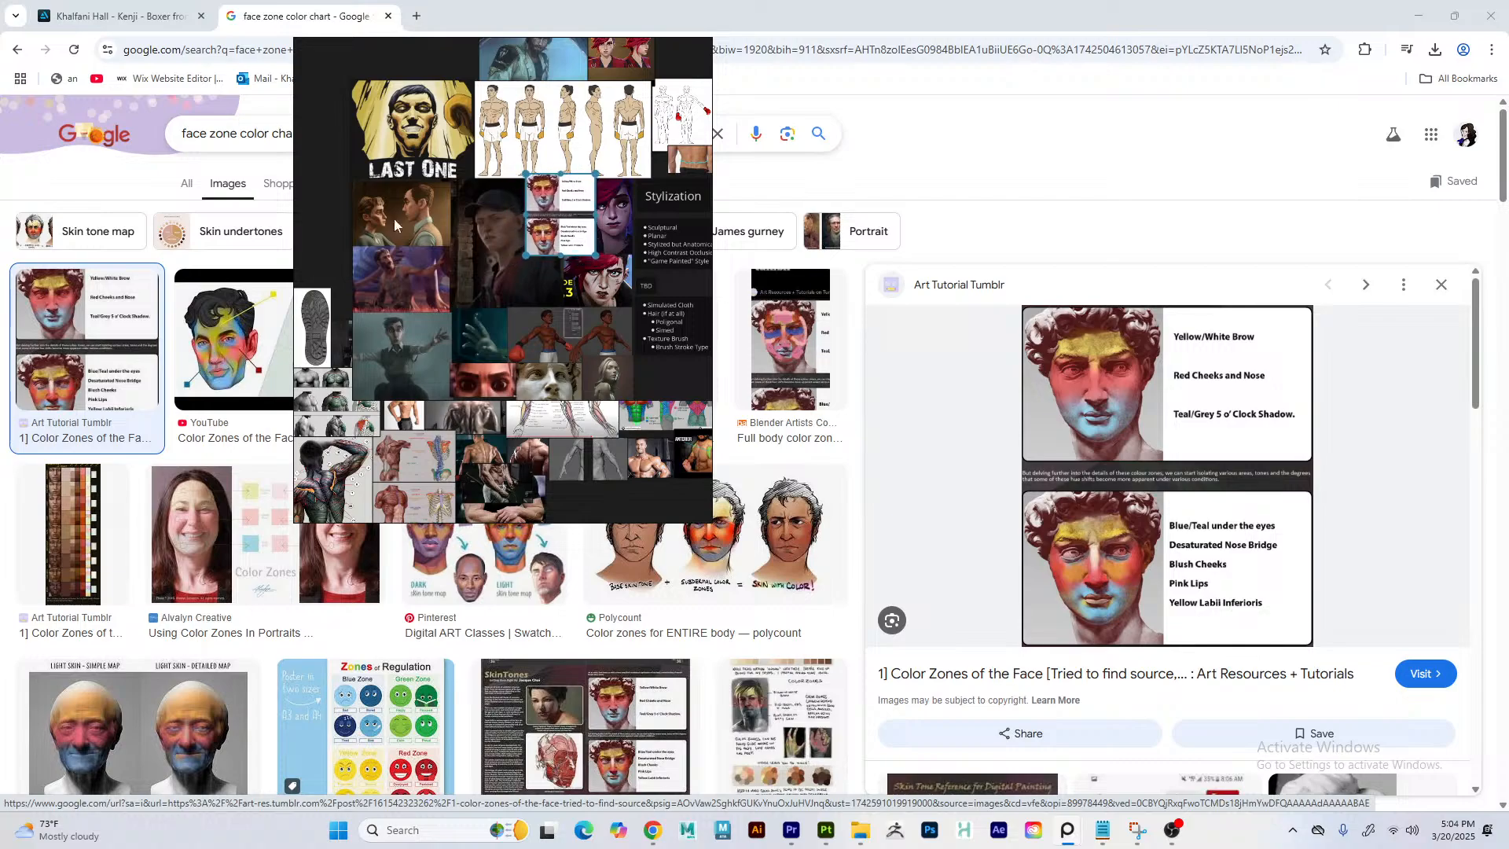
scroll(494, 206, up, 5)
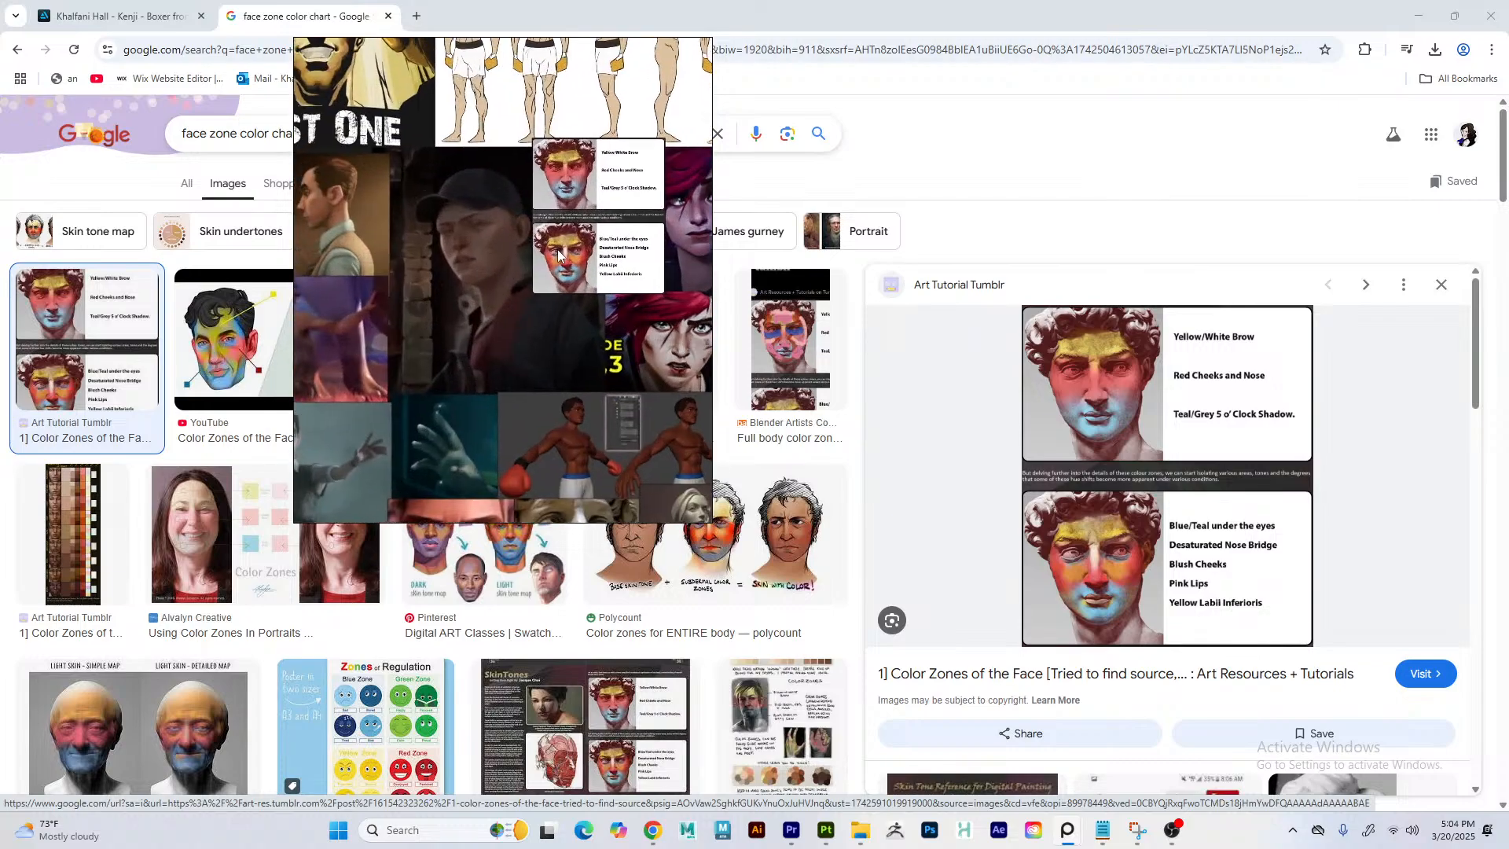
drag(572, 259, 324, 249)
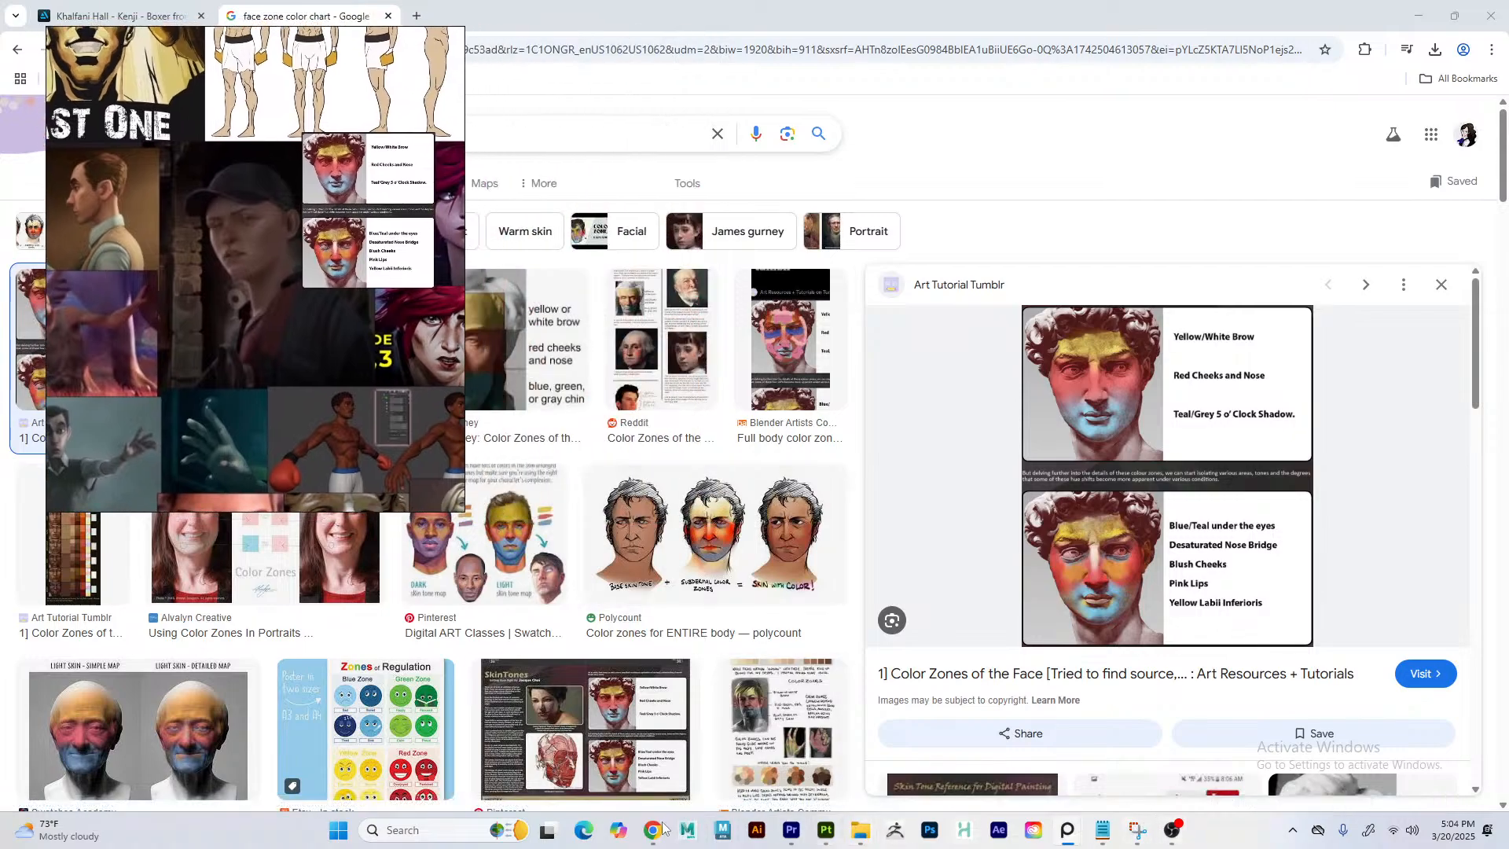
- Switch to Substance 3D Painter and add a color-only fill layer above Fill layer 2, sampling its red from the color zones reference face
click(825, 829)
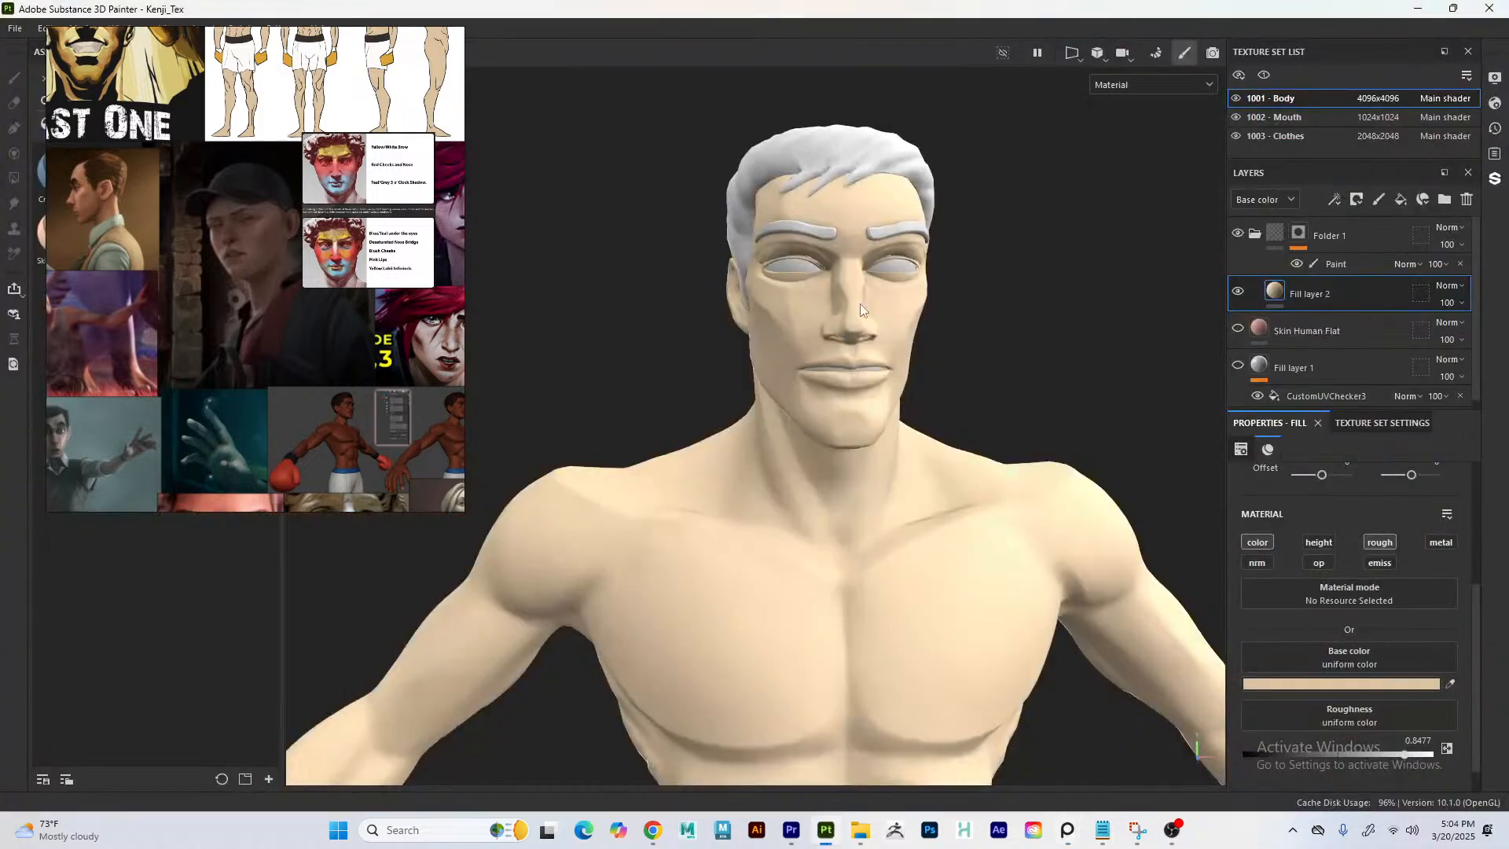
click(1401, 199)
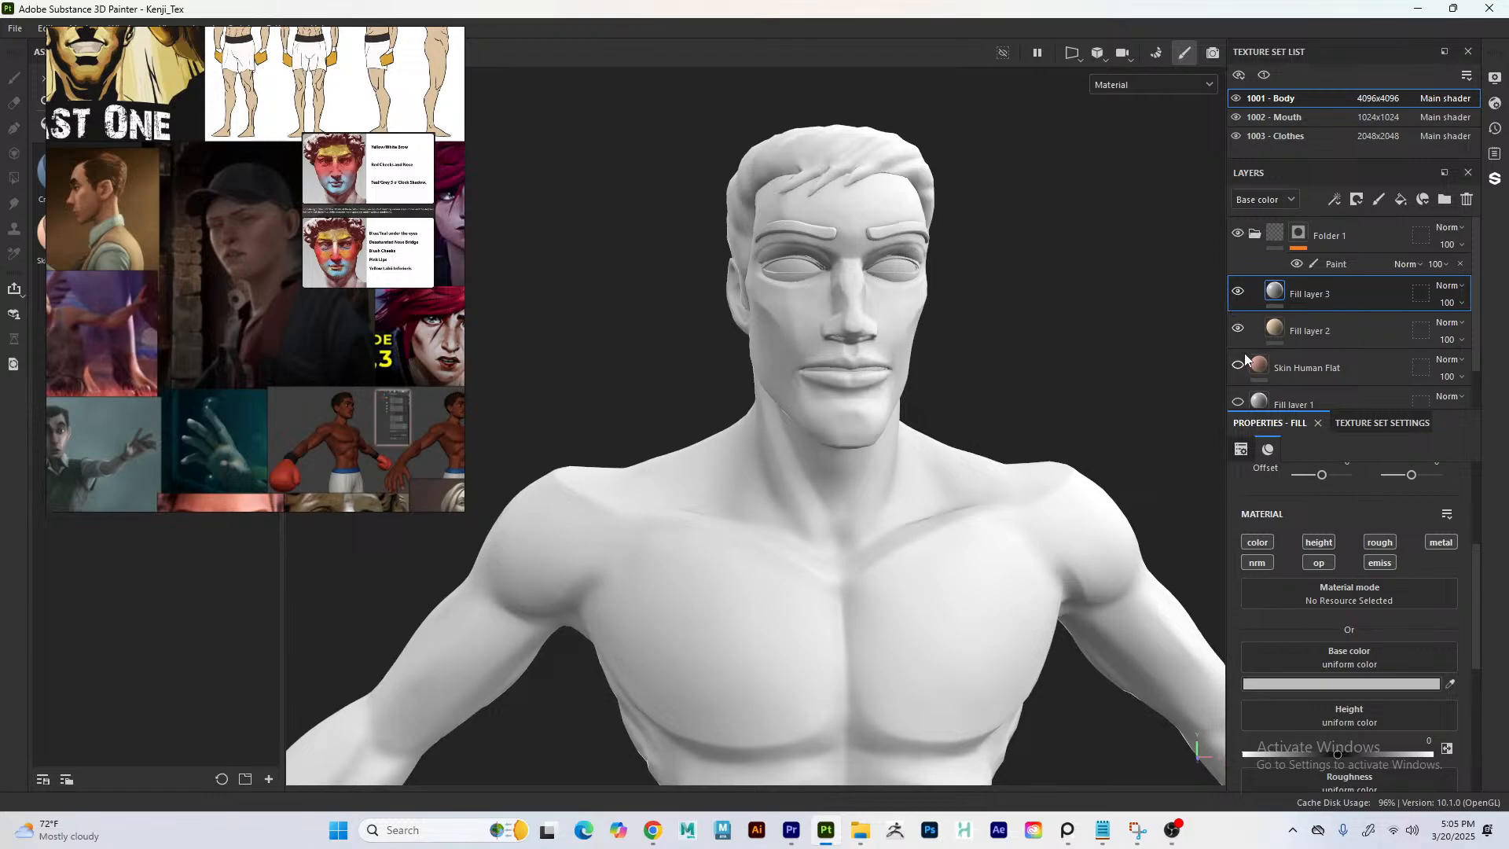
click(1257, 543)
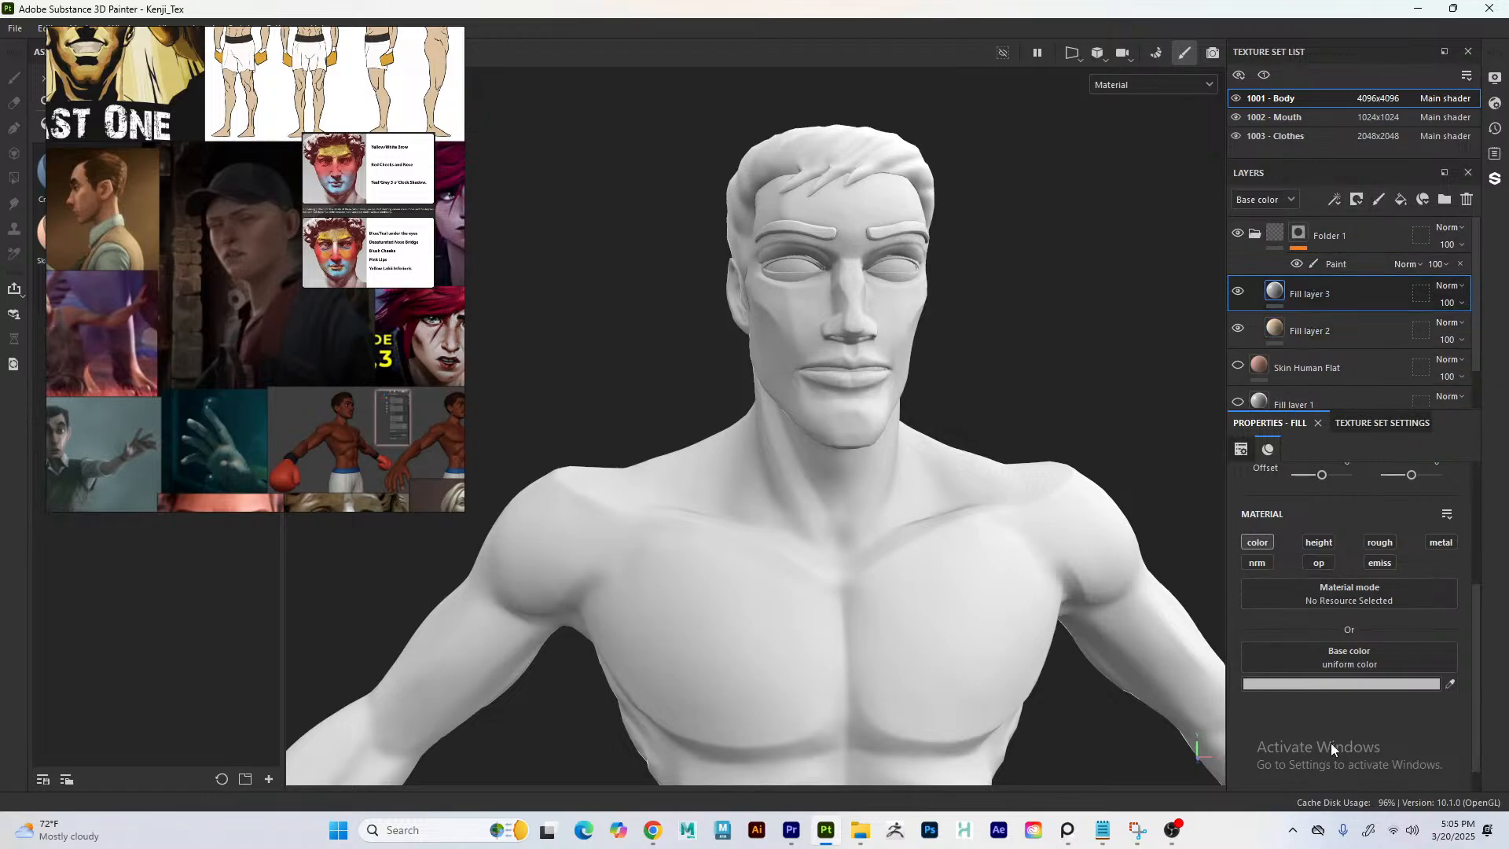
click(1450, 684)
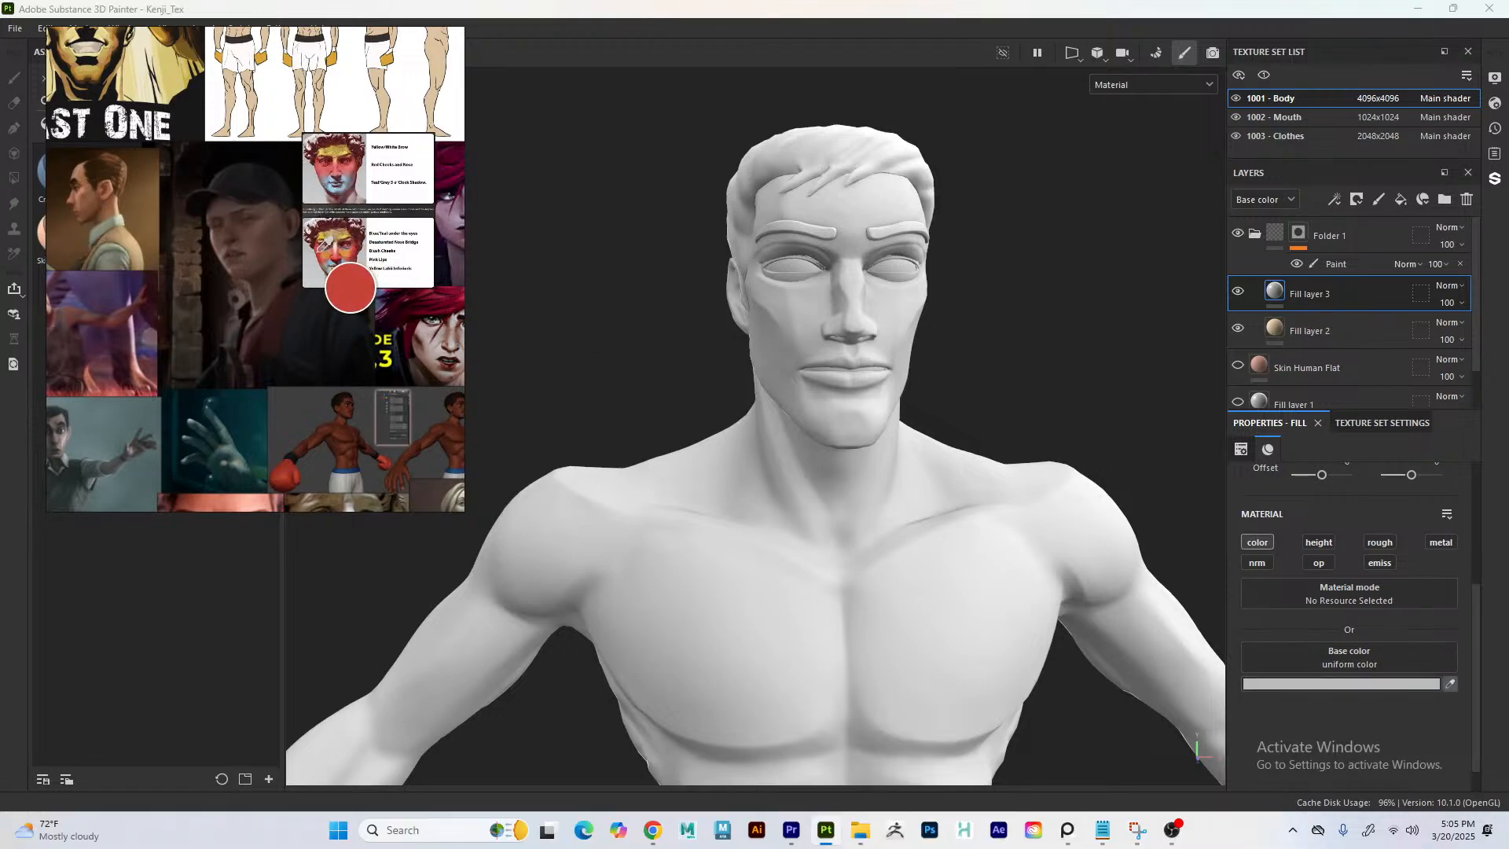
click(318, 258)
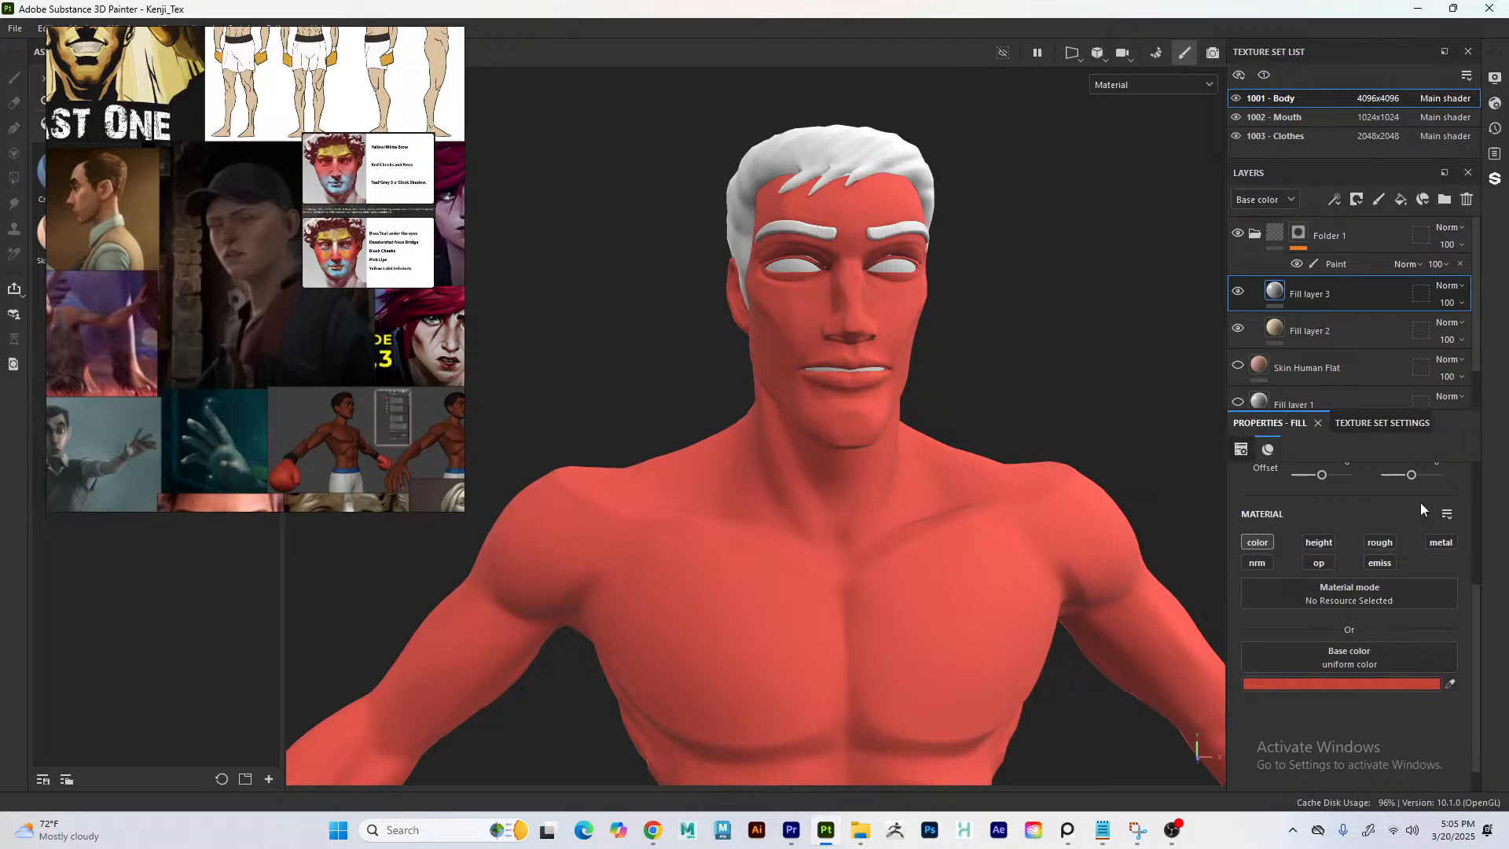
- Add a color-only fill layer above the red one and sample its yellow from the color zones reference face
click(1401, 199)
alt+click(1256, 542)
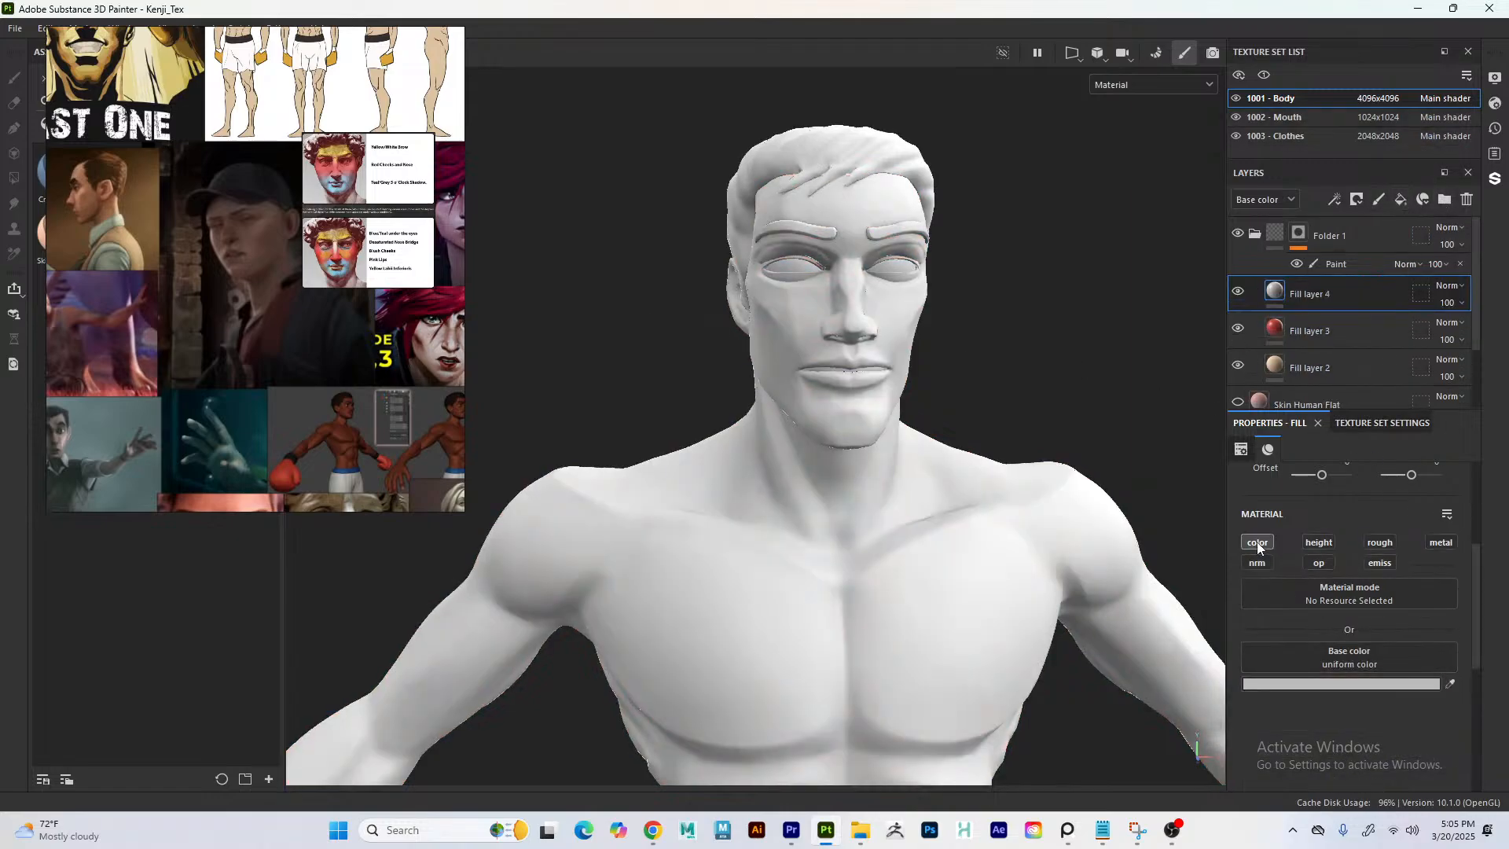
click(1448, 684)
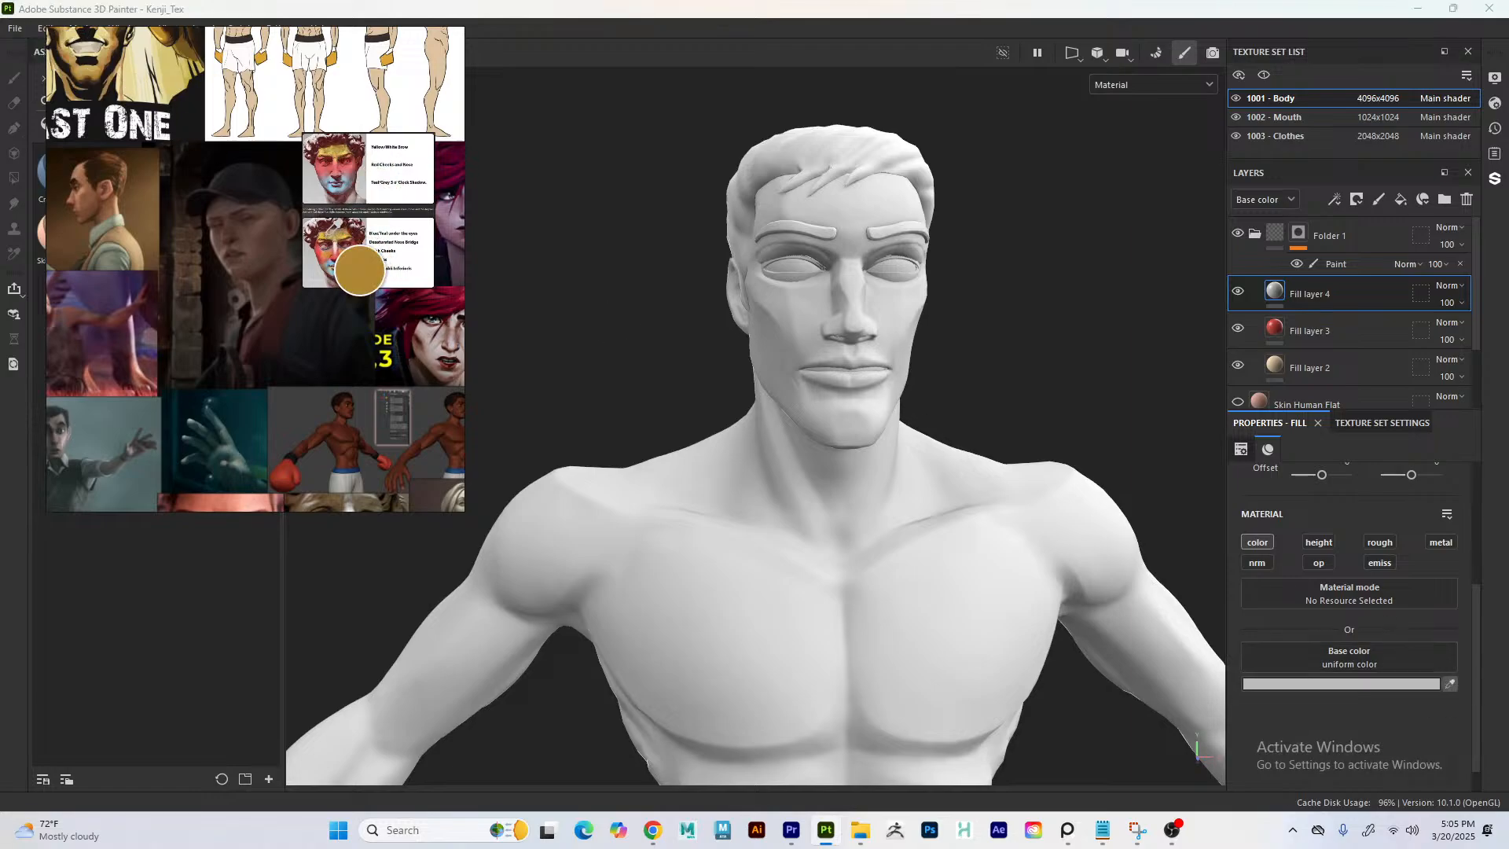
click(372, 240)
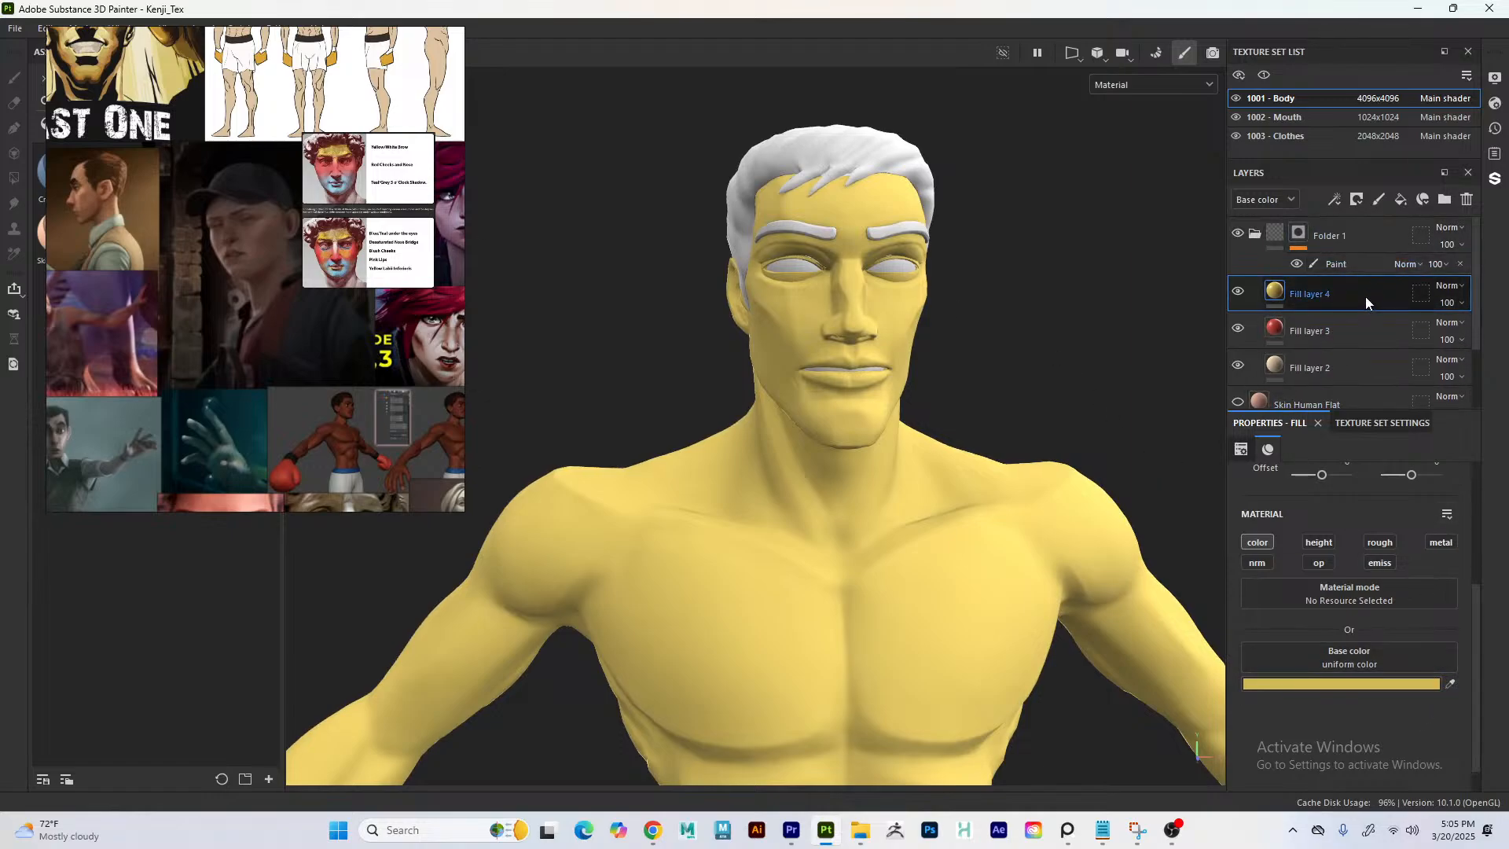
- Duplicate the yellow fill layer and sample the copy's light blue from the chin of the color zones reference face
key(ctrl+d)
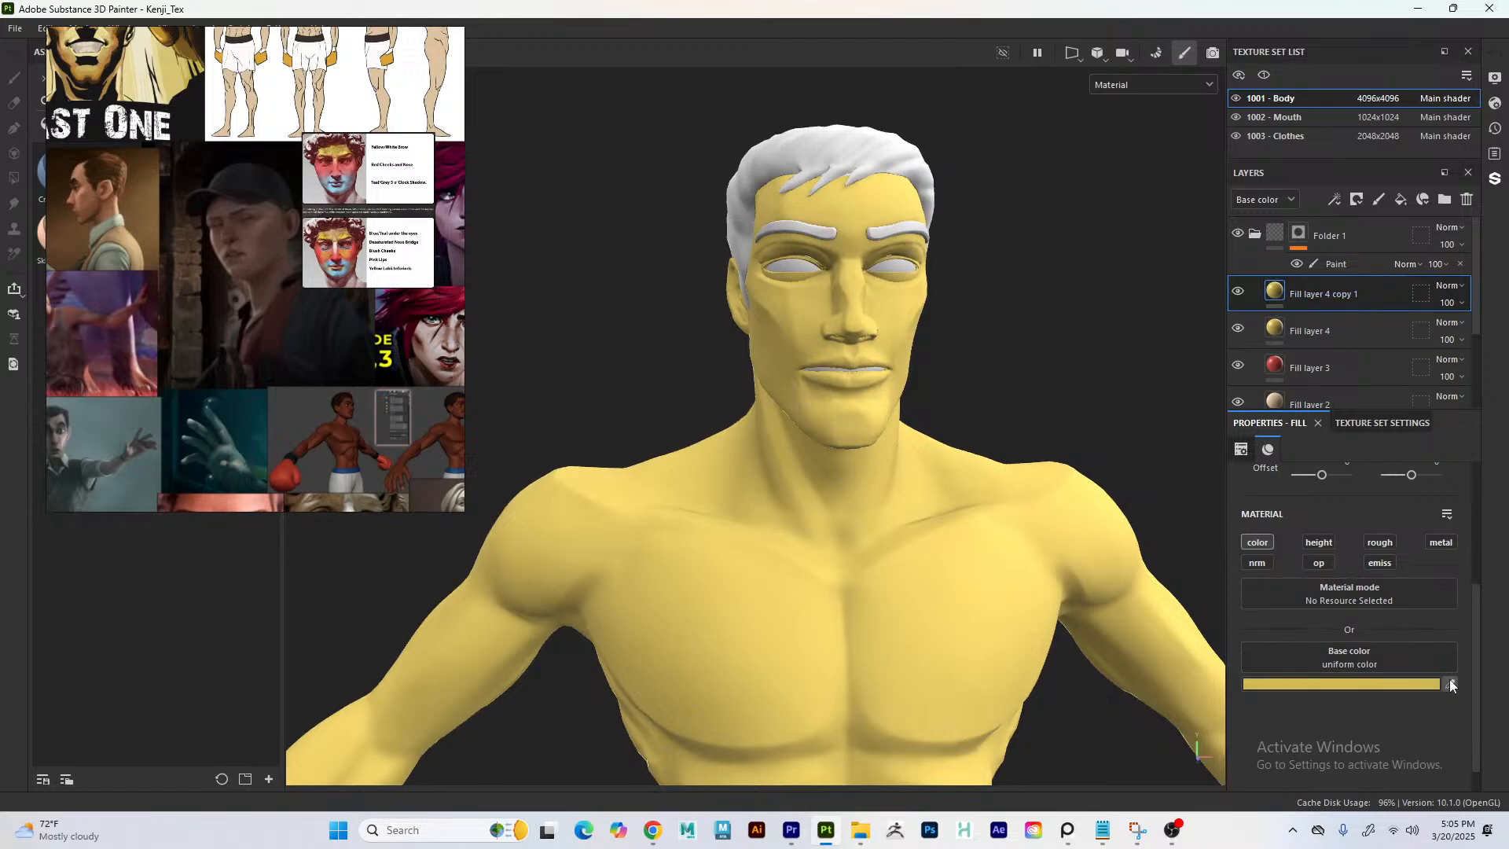
click(1450, 685)
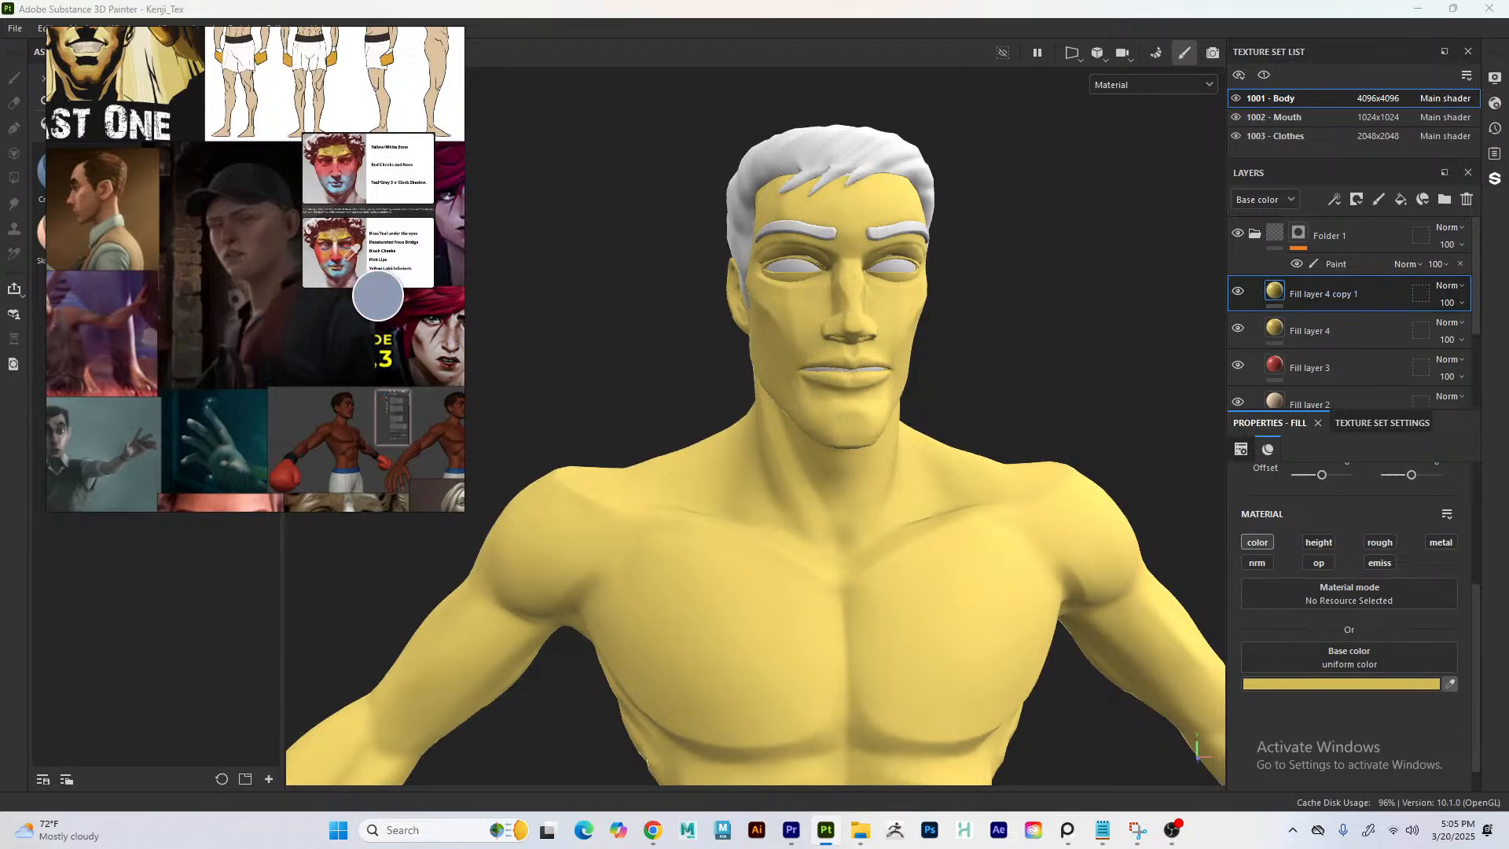
click(345, 267)
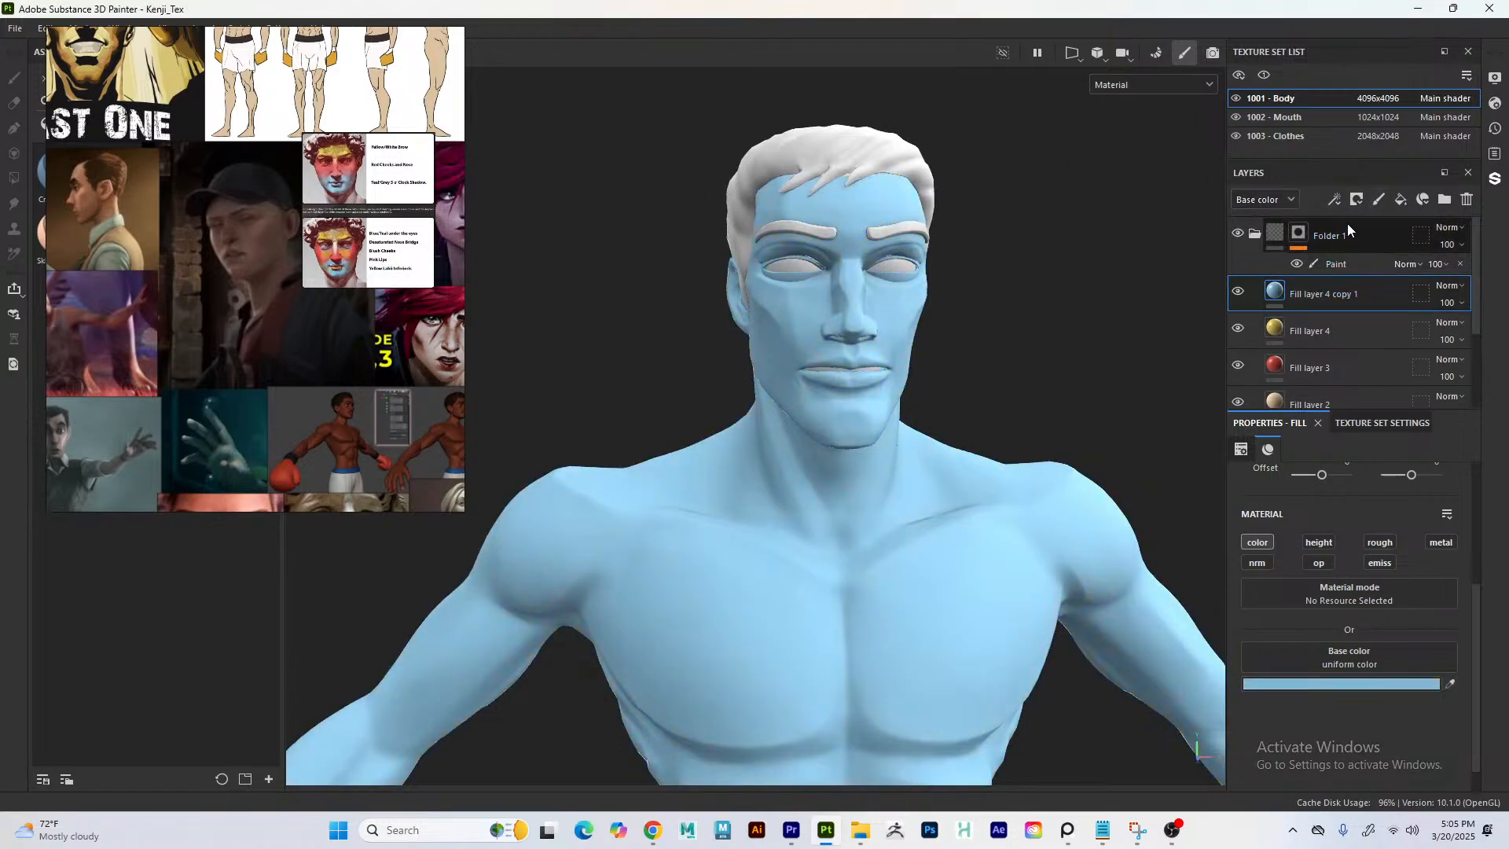
- Add a black mask with a paint effect to the light blue fill layer
click(1356, 199)
click(1369, 238)
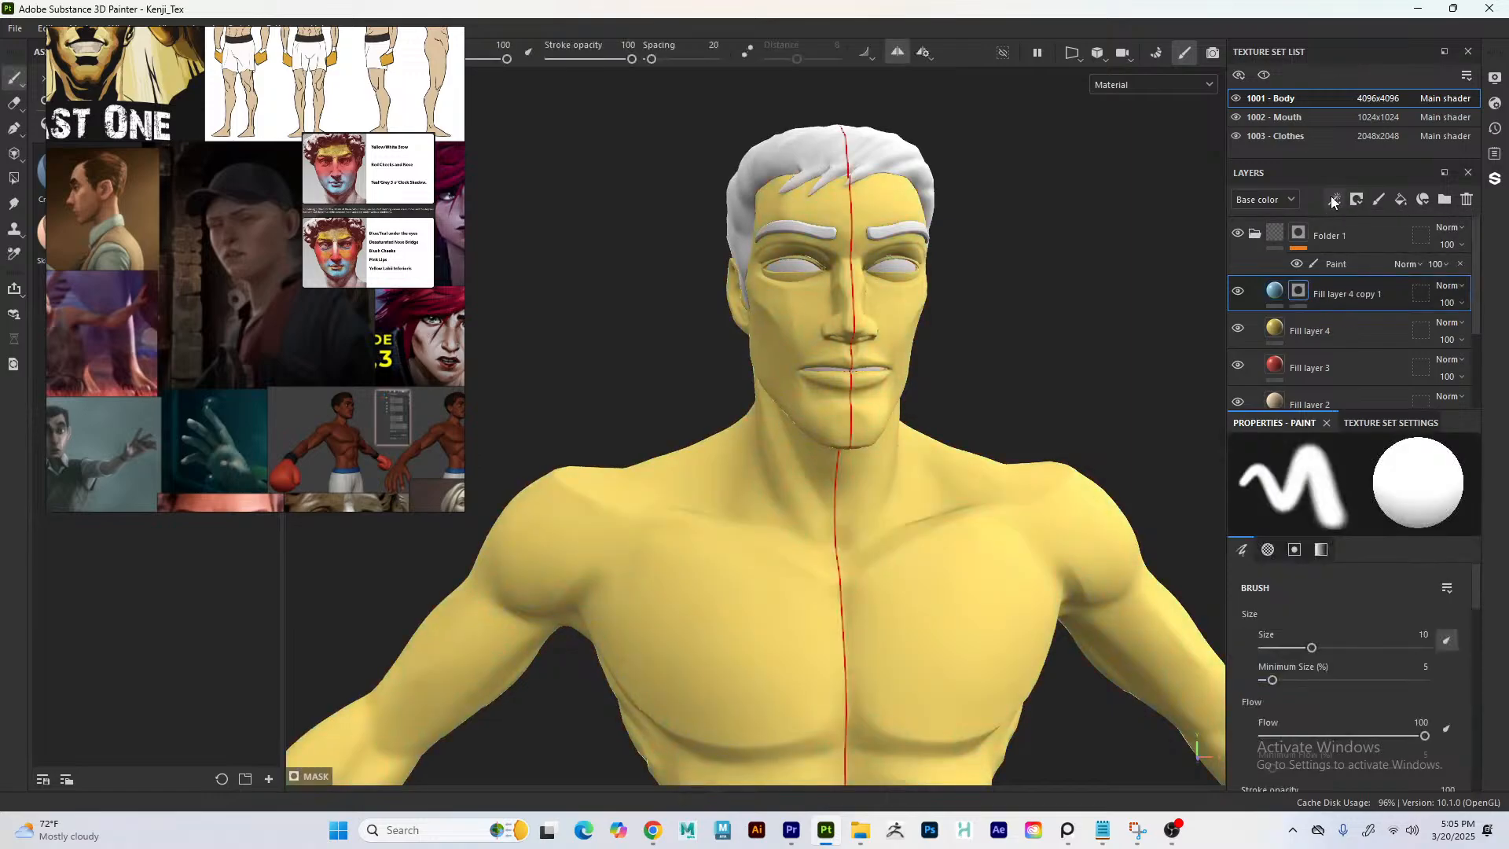
click(1334, 200)
click(1358, 240)
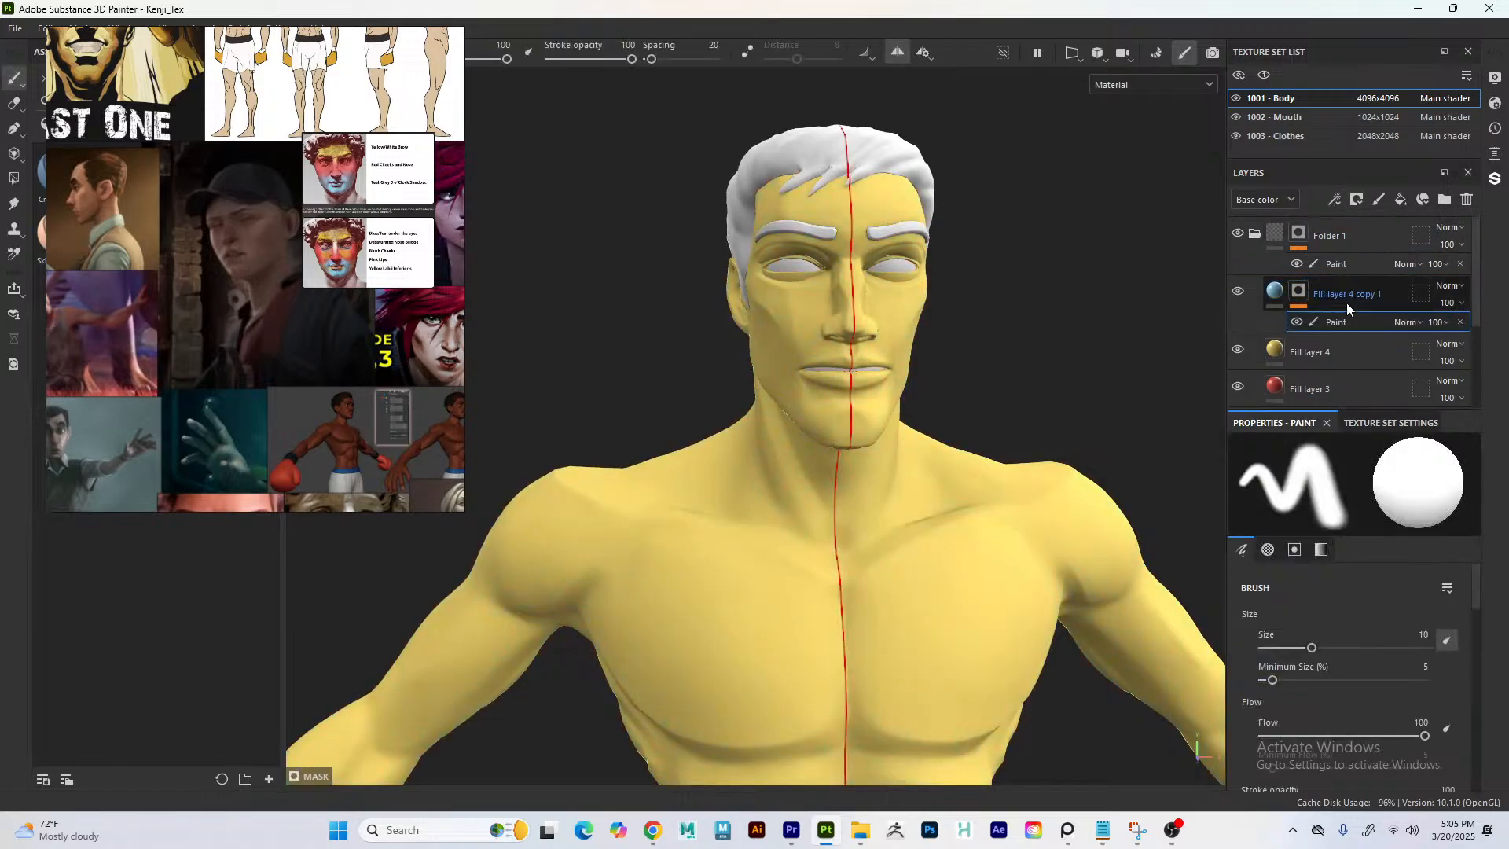
click(1300, 303)
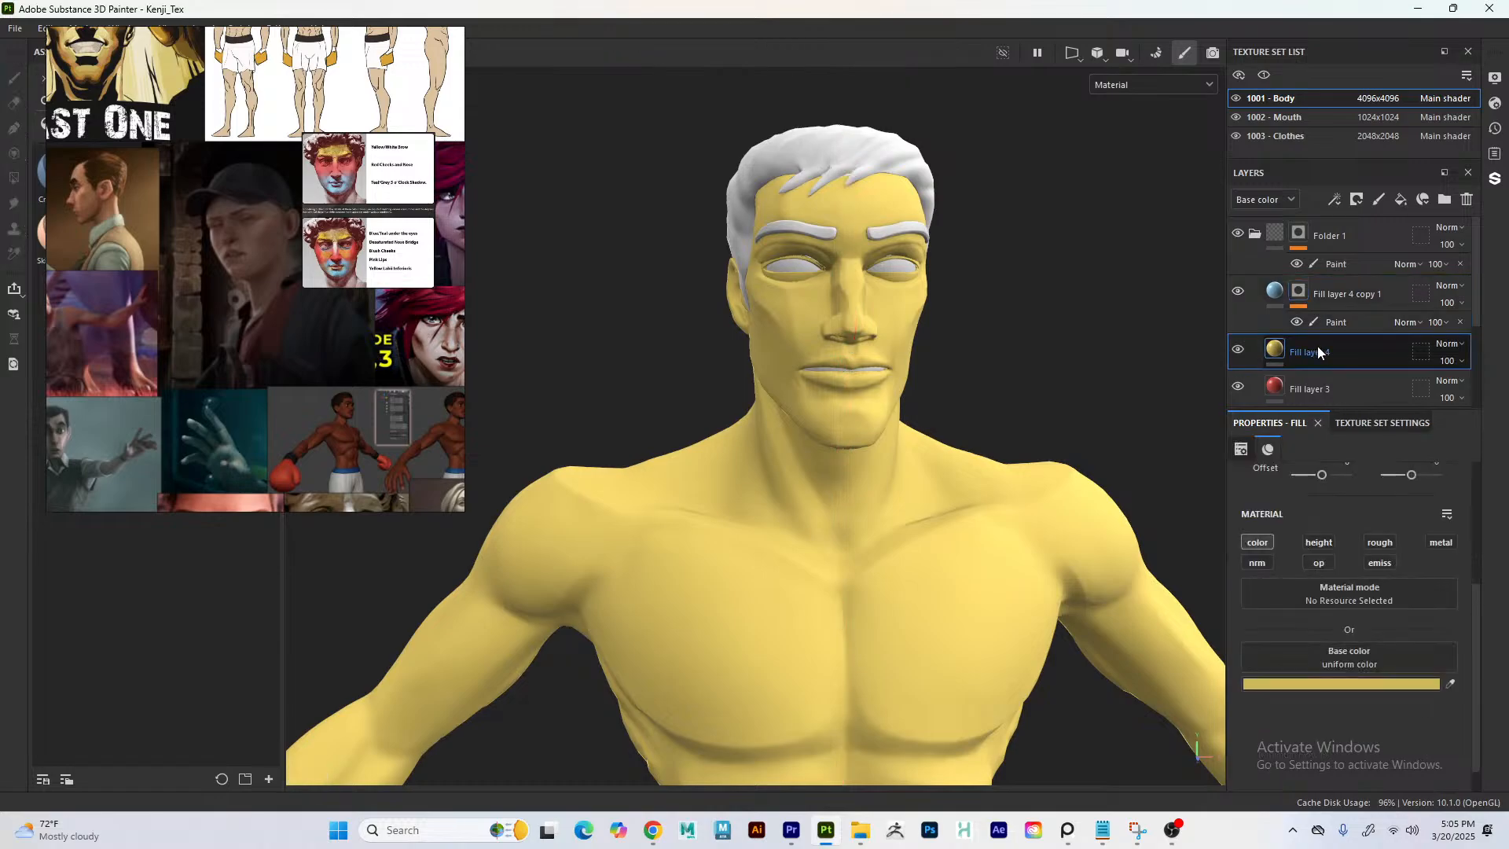
scroll(1318, 346, down, 3)
scroll(1316, 330, up, 3)
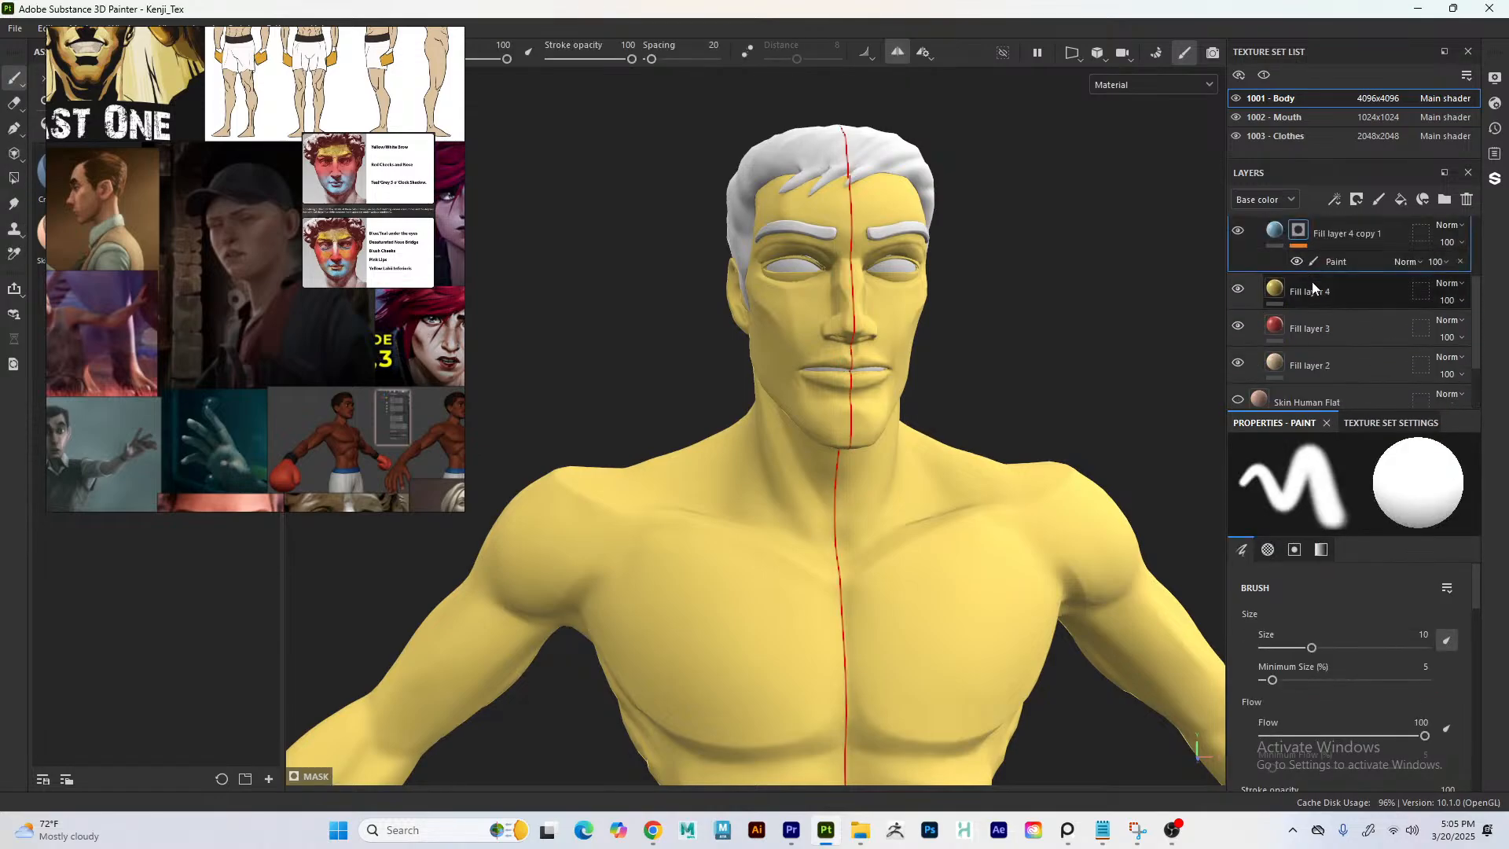
click(1319, 291)
key(ctrl+v)
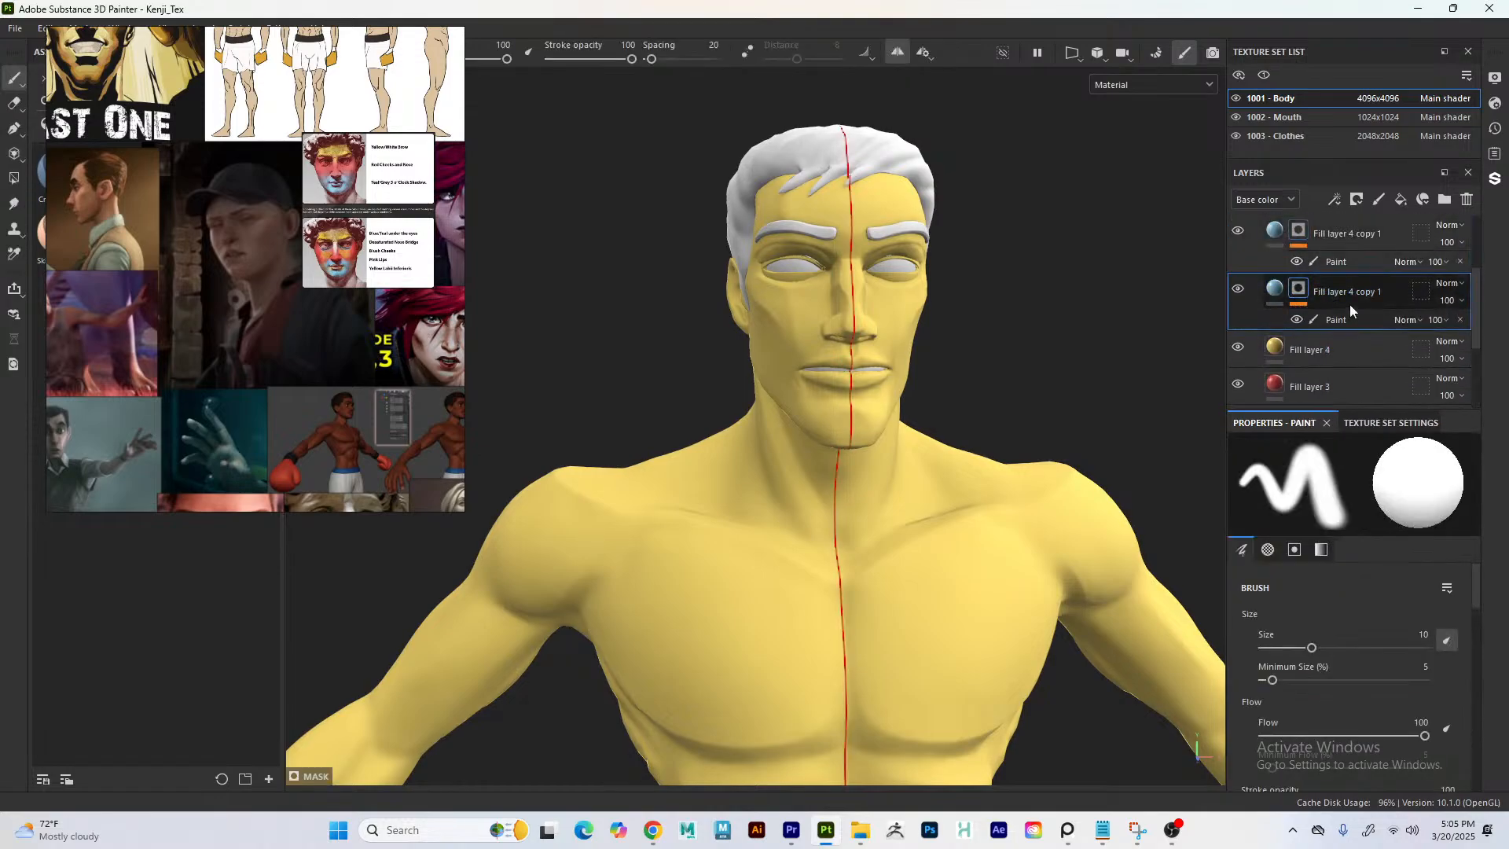
scroll(1329, 306, down, 1)
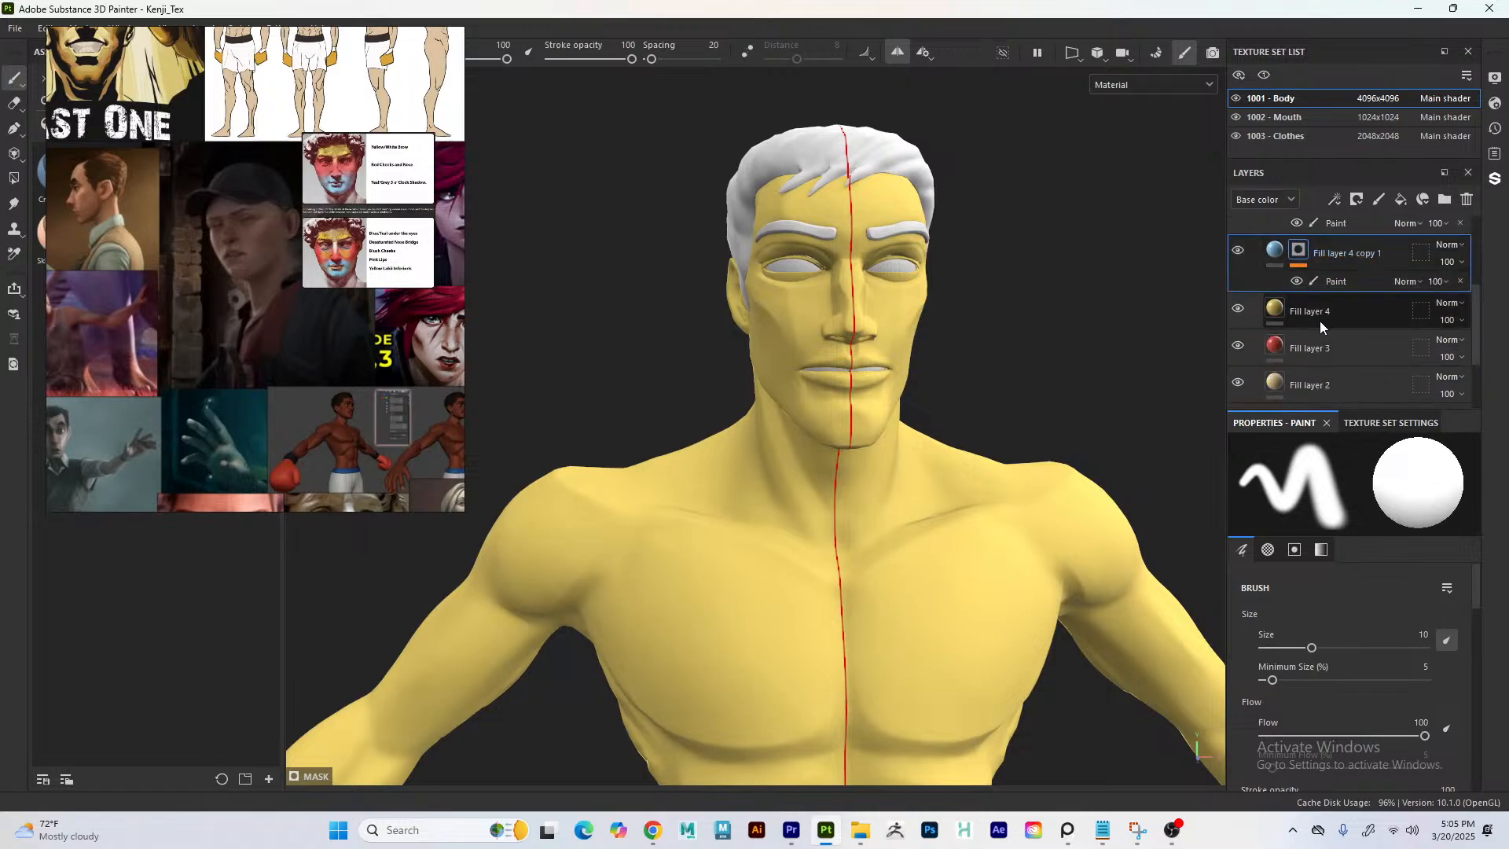
click(1319, 318)
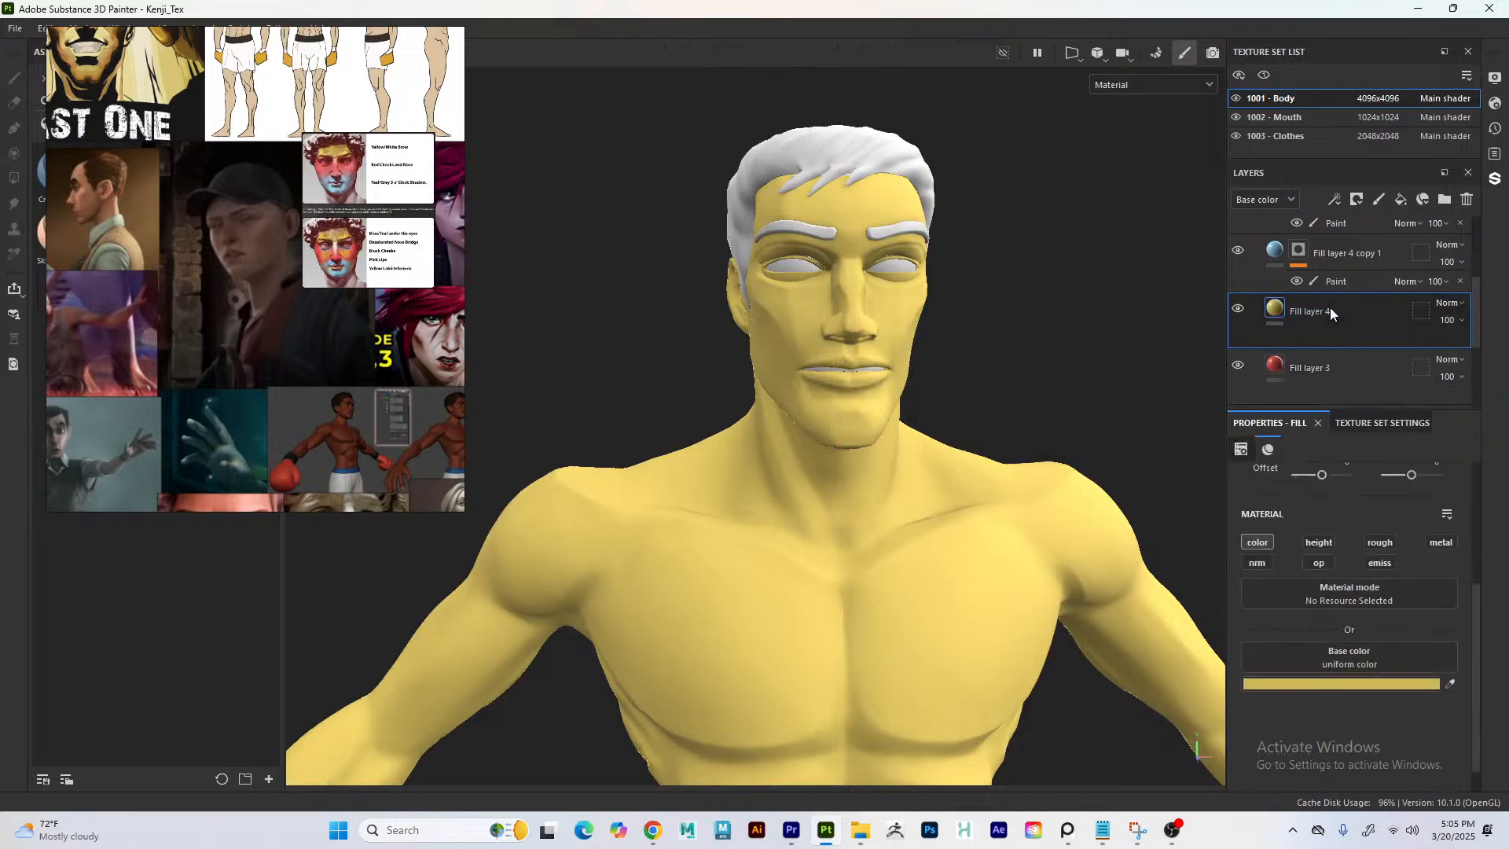
scroll(1329, 308, up, 1)
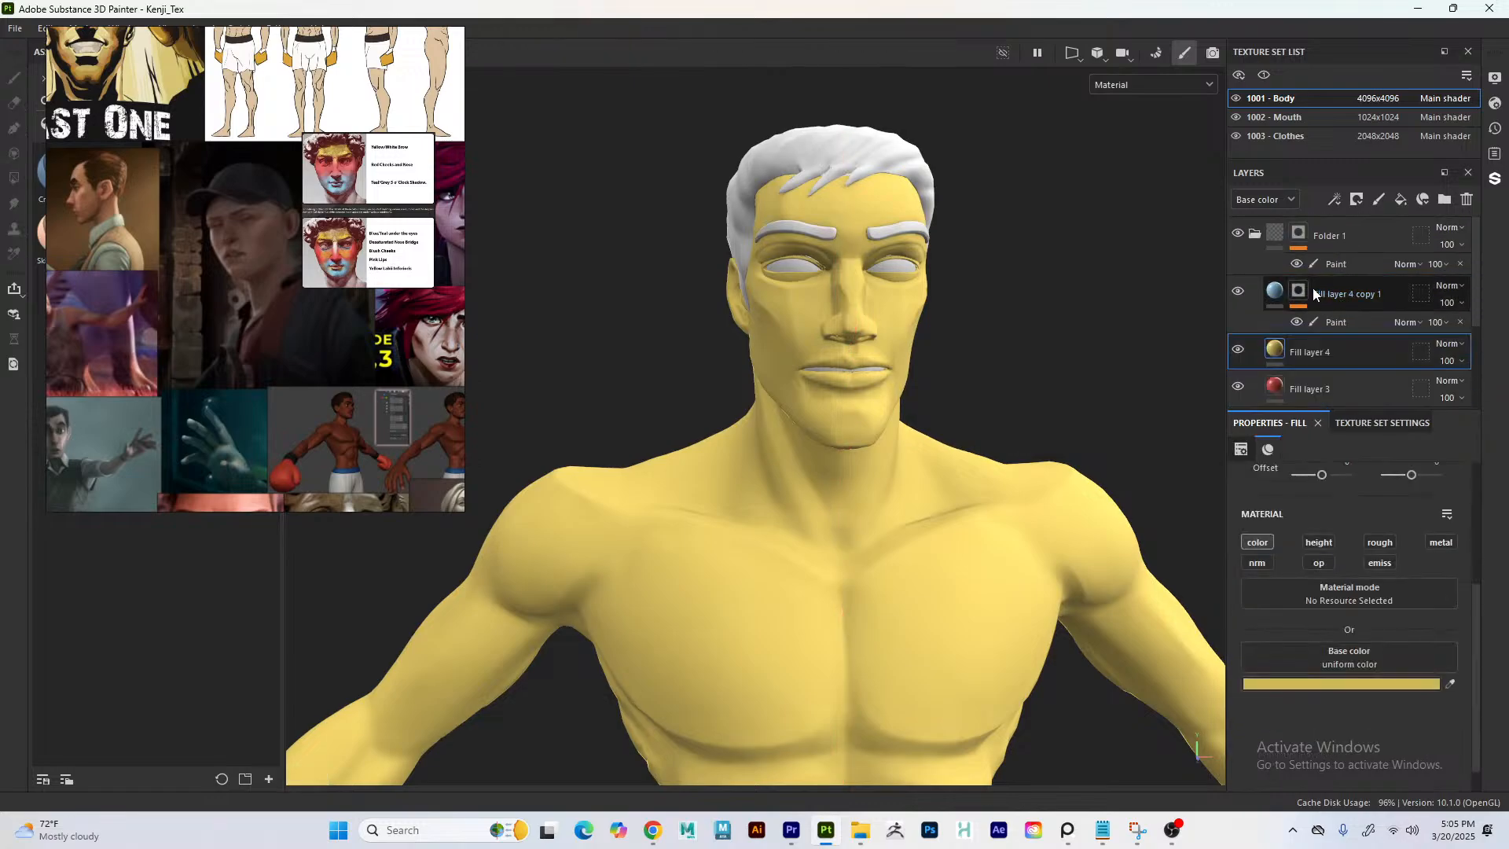
click(1308, 289)
scroll(1308, 322, down, 2)
- Add a black mask with a paint effect to the yellow fill layer, Fill layer 4
click(1316, 277)
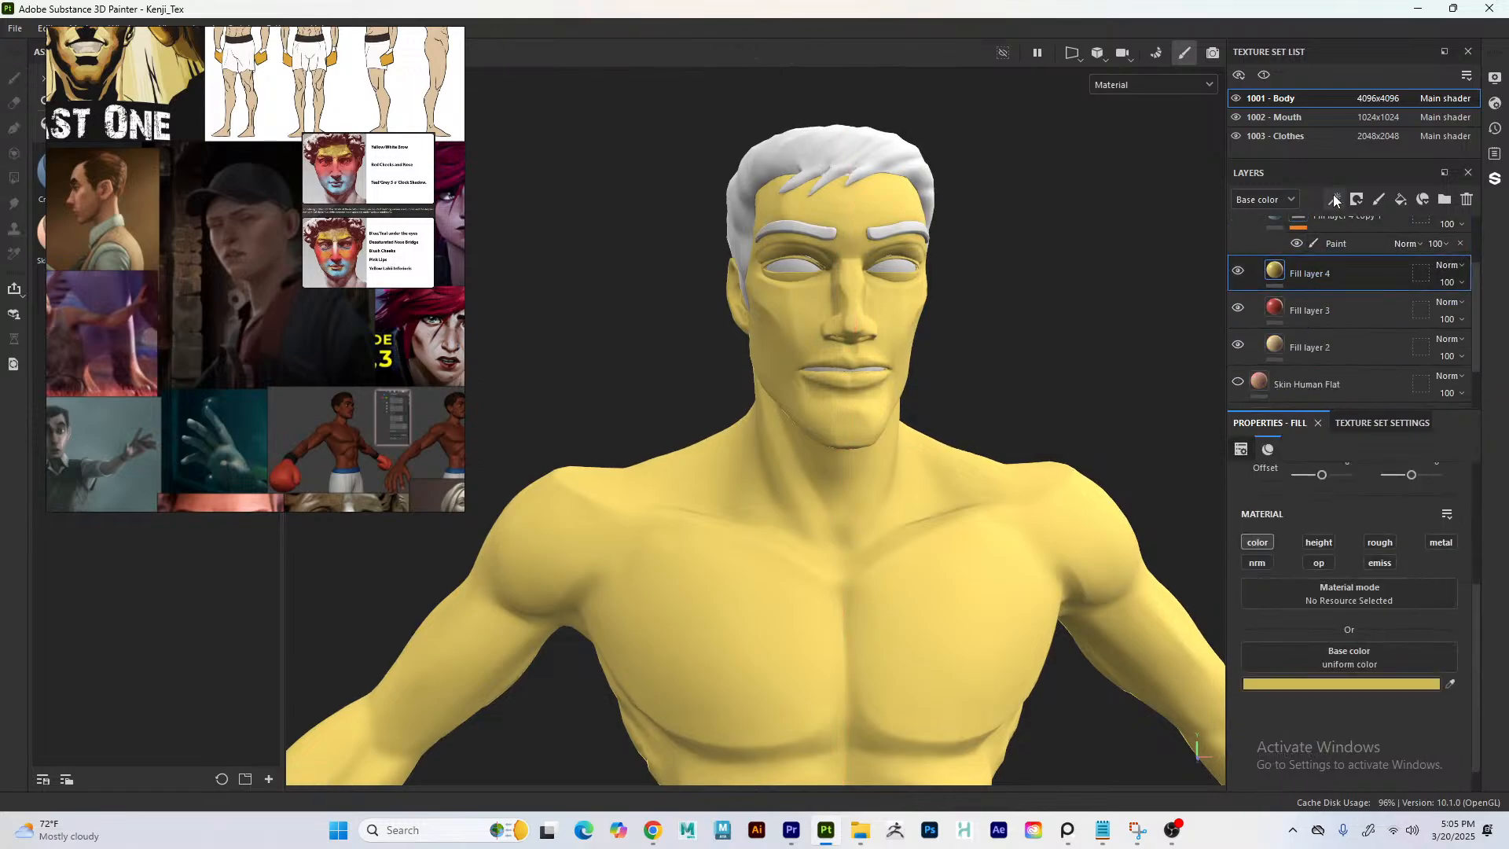
click(1335, 201)
click(1375, 240)
click(1334, 199)
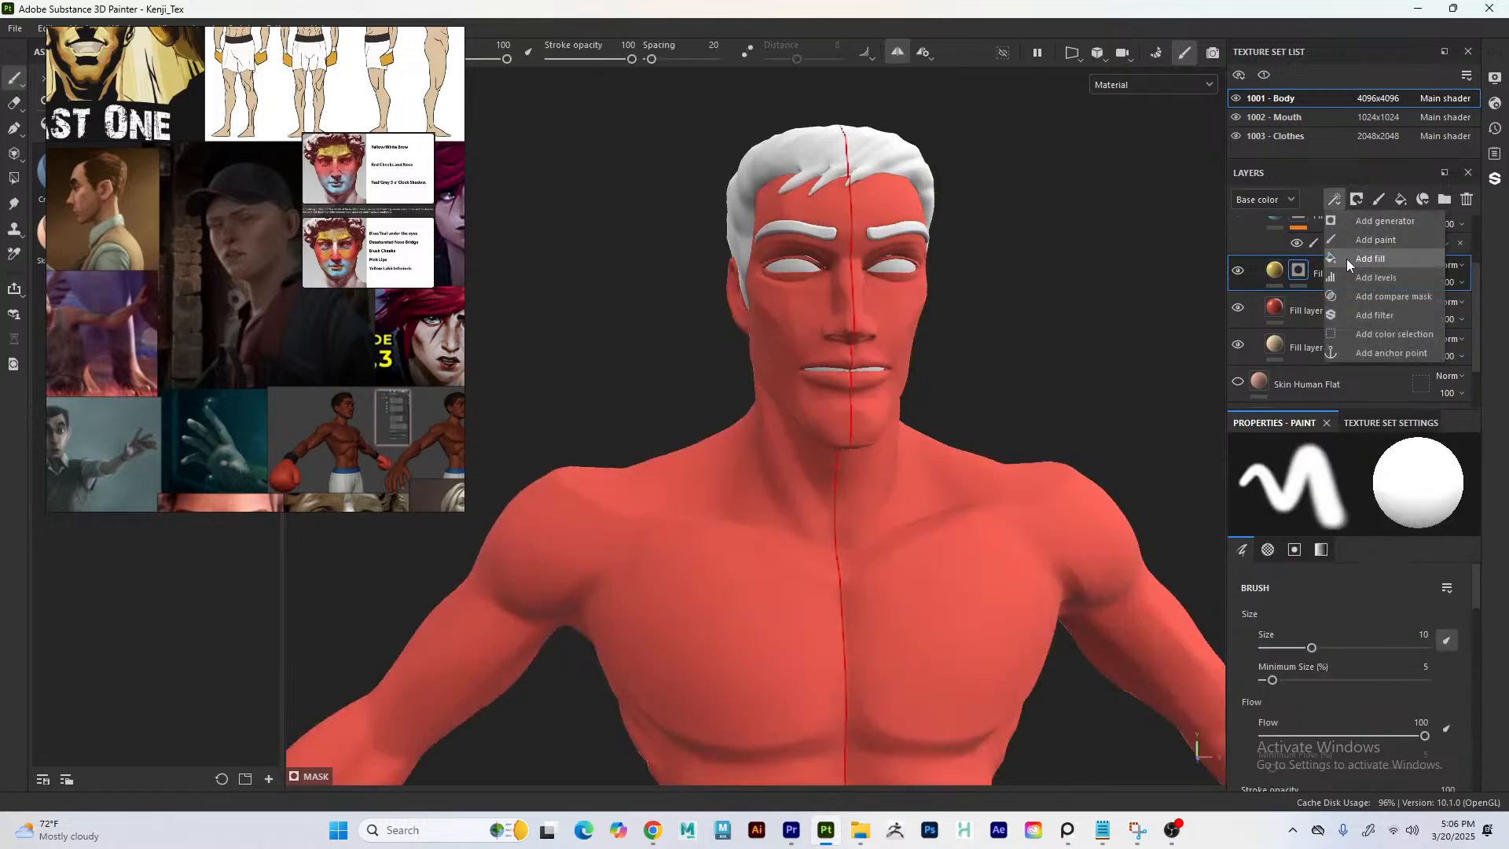
click(1351, 239)
- Add a black mask with a paint effect to the red fill layer, Fill layer 3
click(1309, 331)
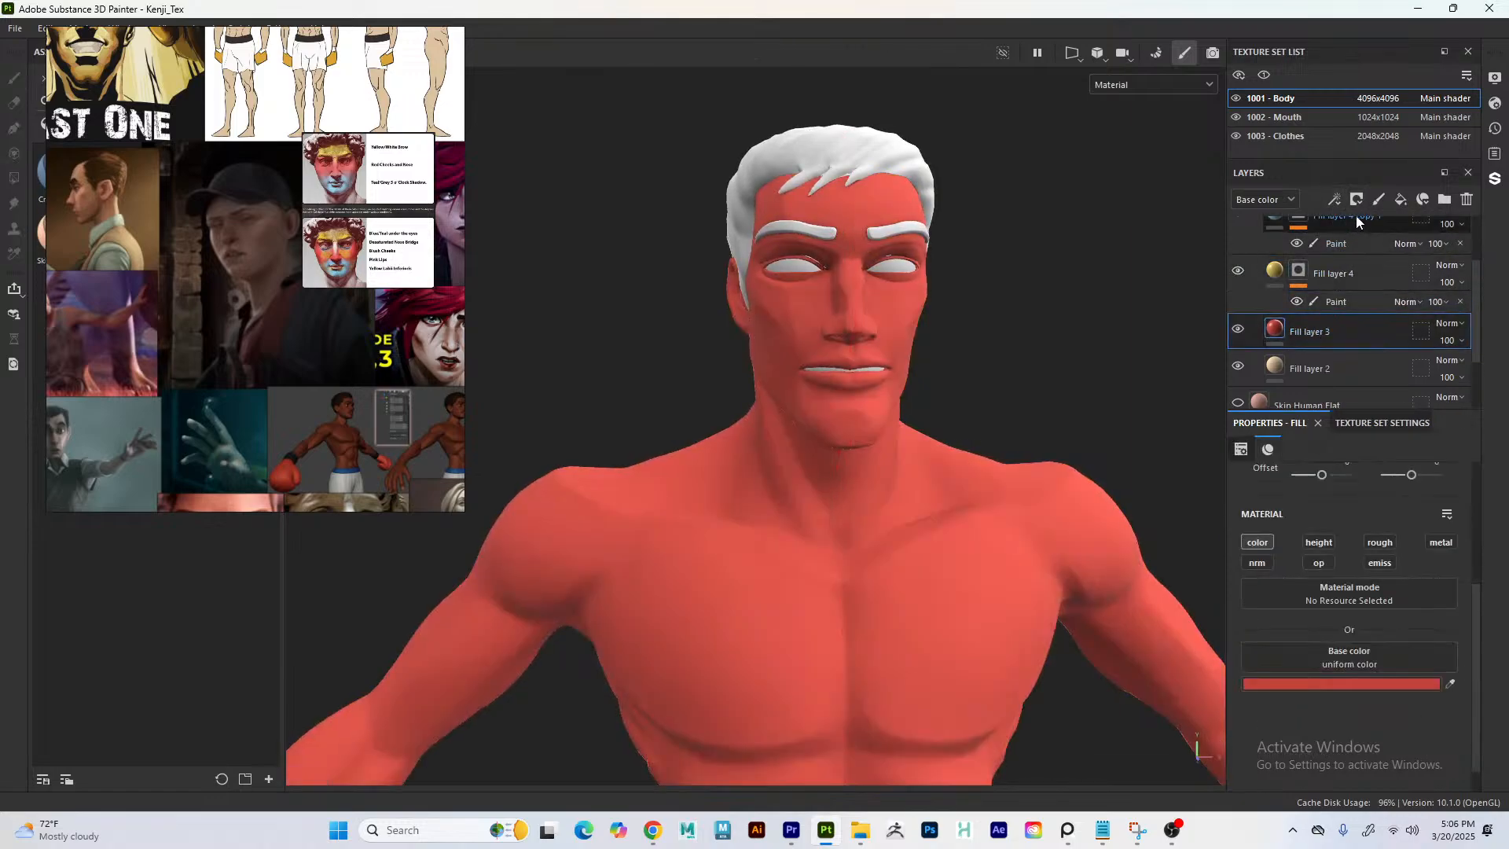
click(1356, 199)
click(1353, 219)
click(1335, 199)
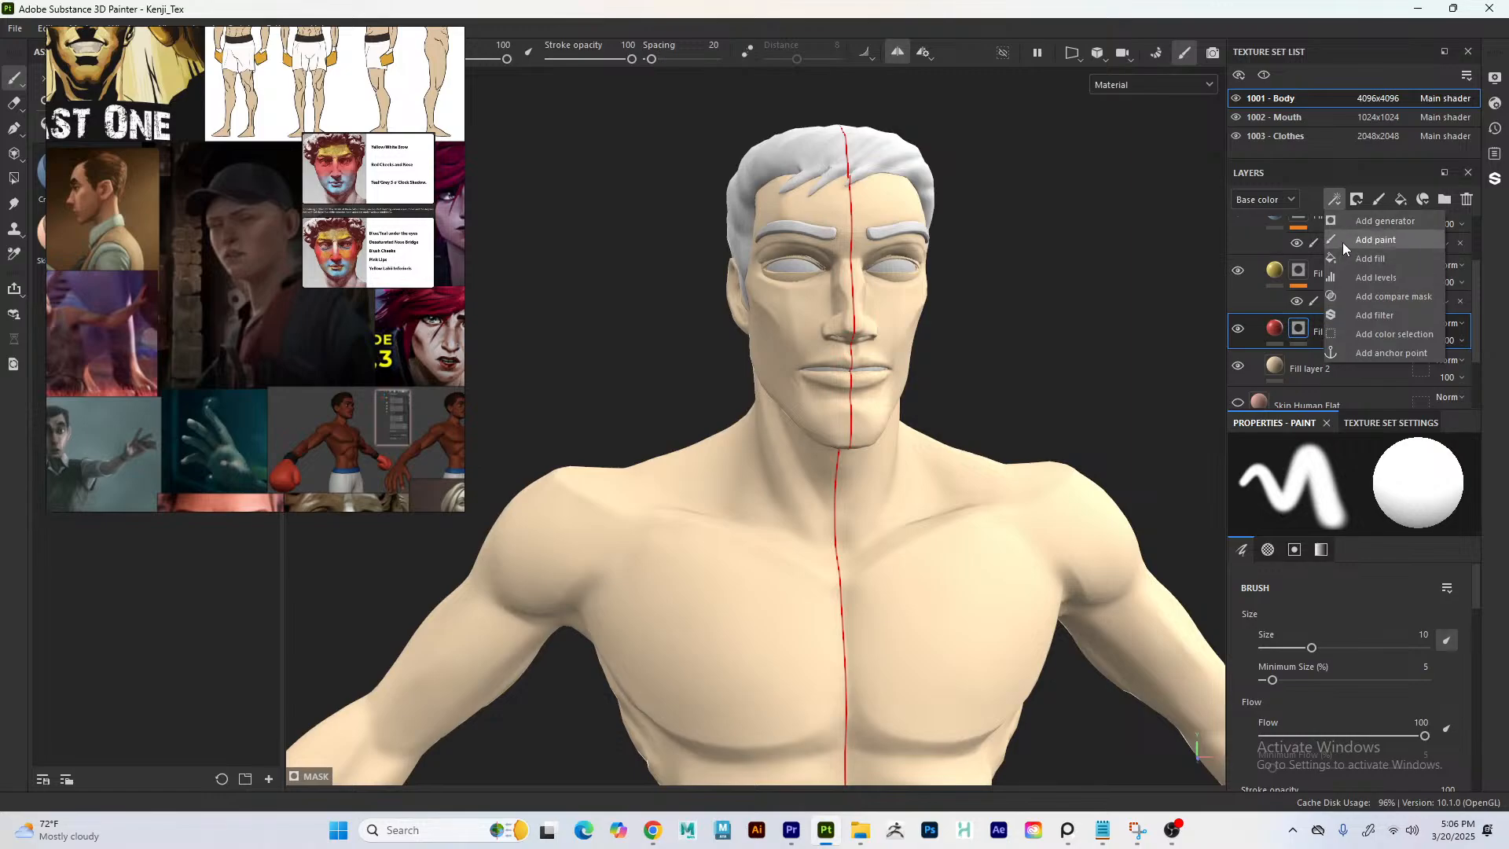
click(1342, 241)
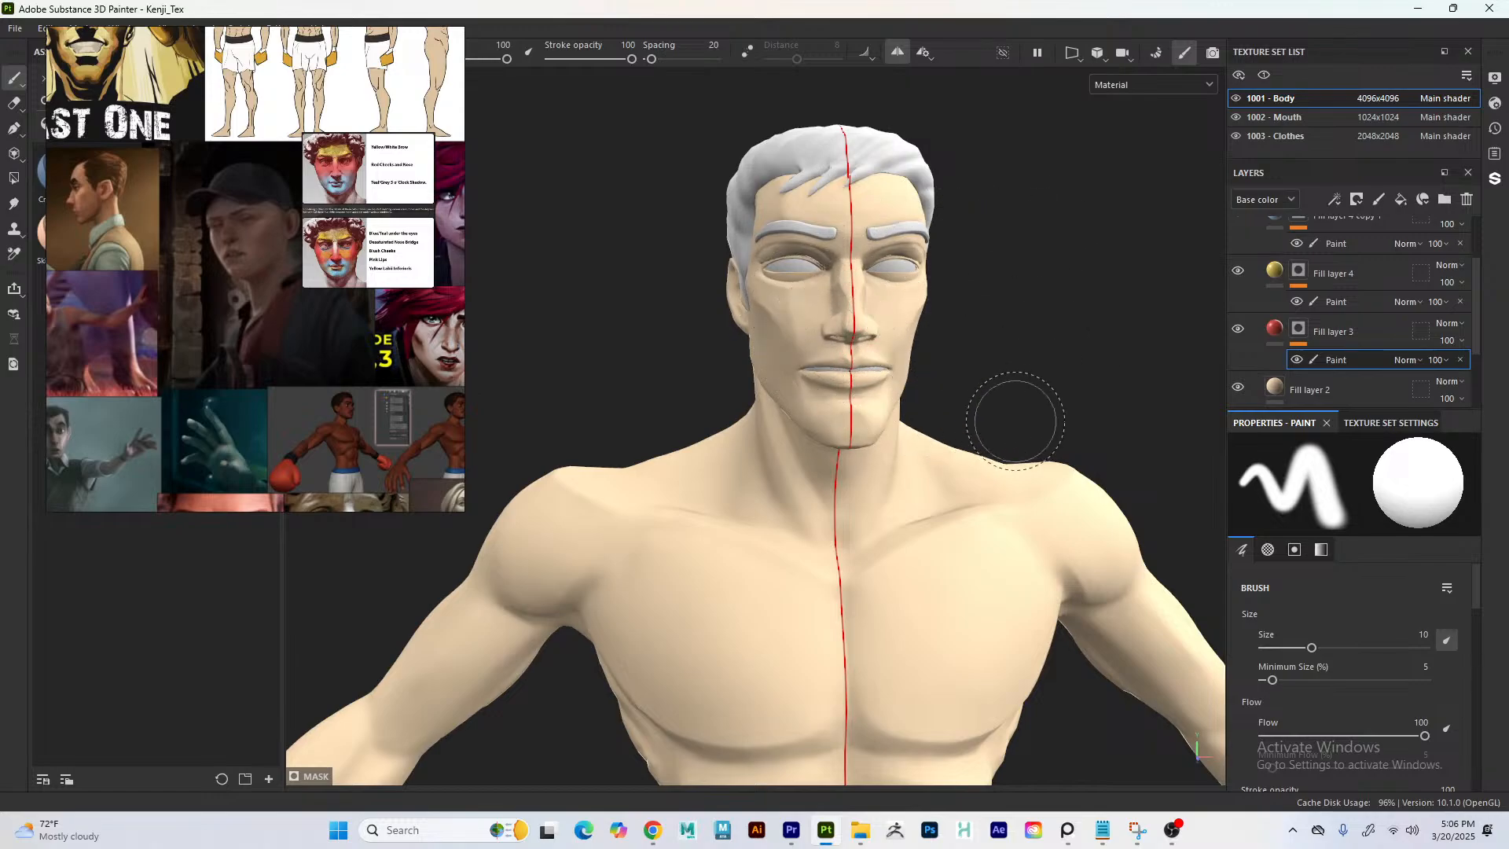
- Move the reference board clear of the asset library, show only brushes there and clear the "skin" search
drag(238, 212, 466, 368)
click(141, 124)
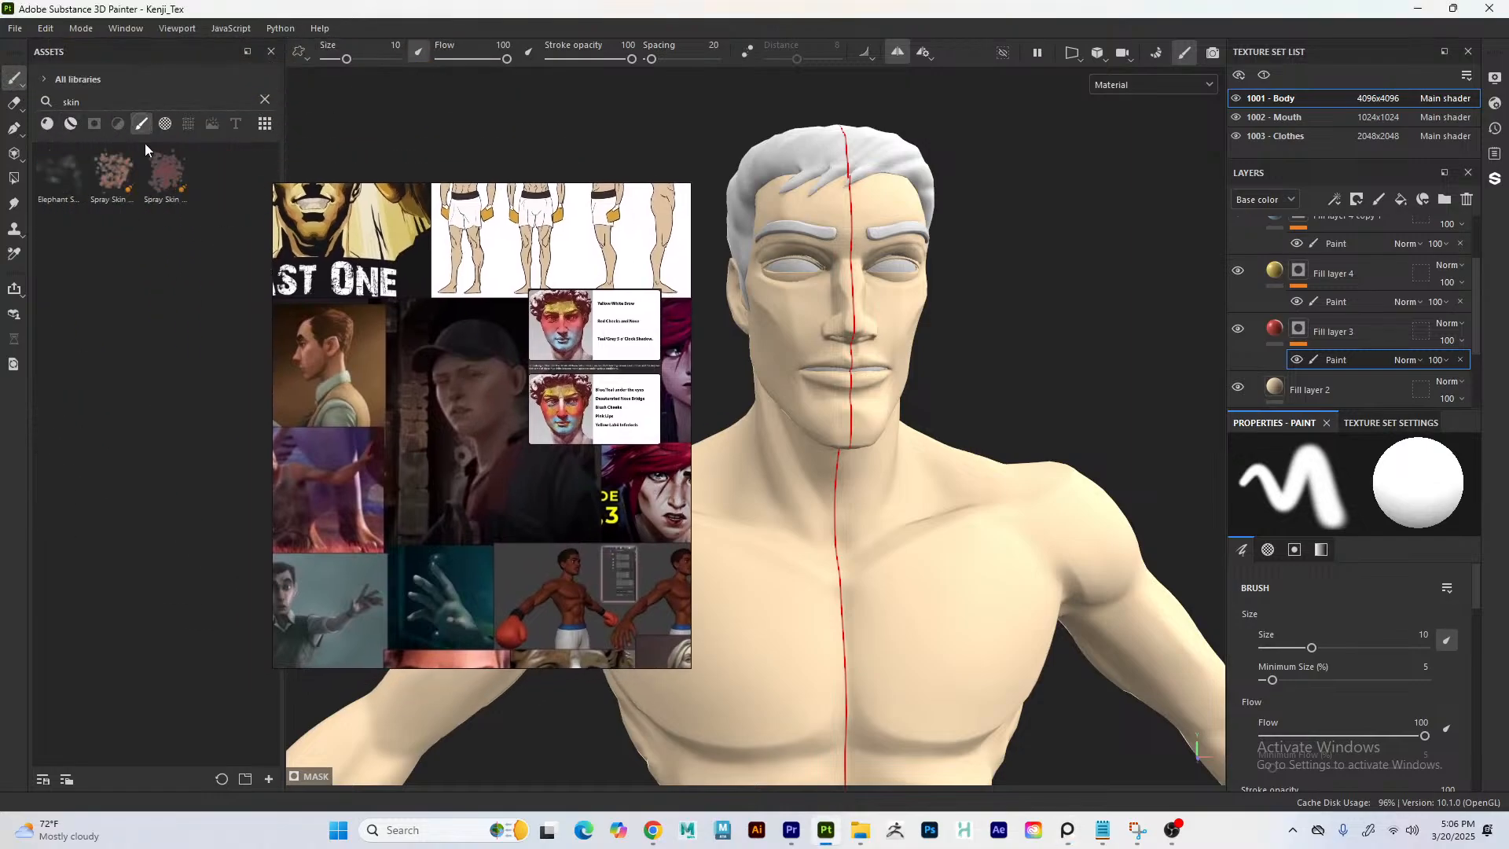
click(266, 96)
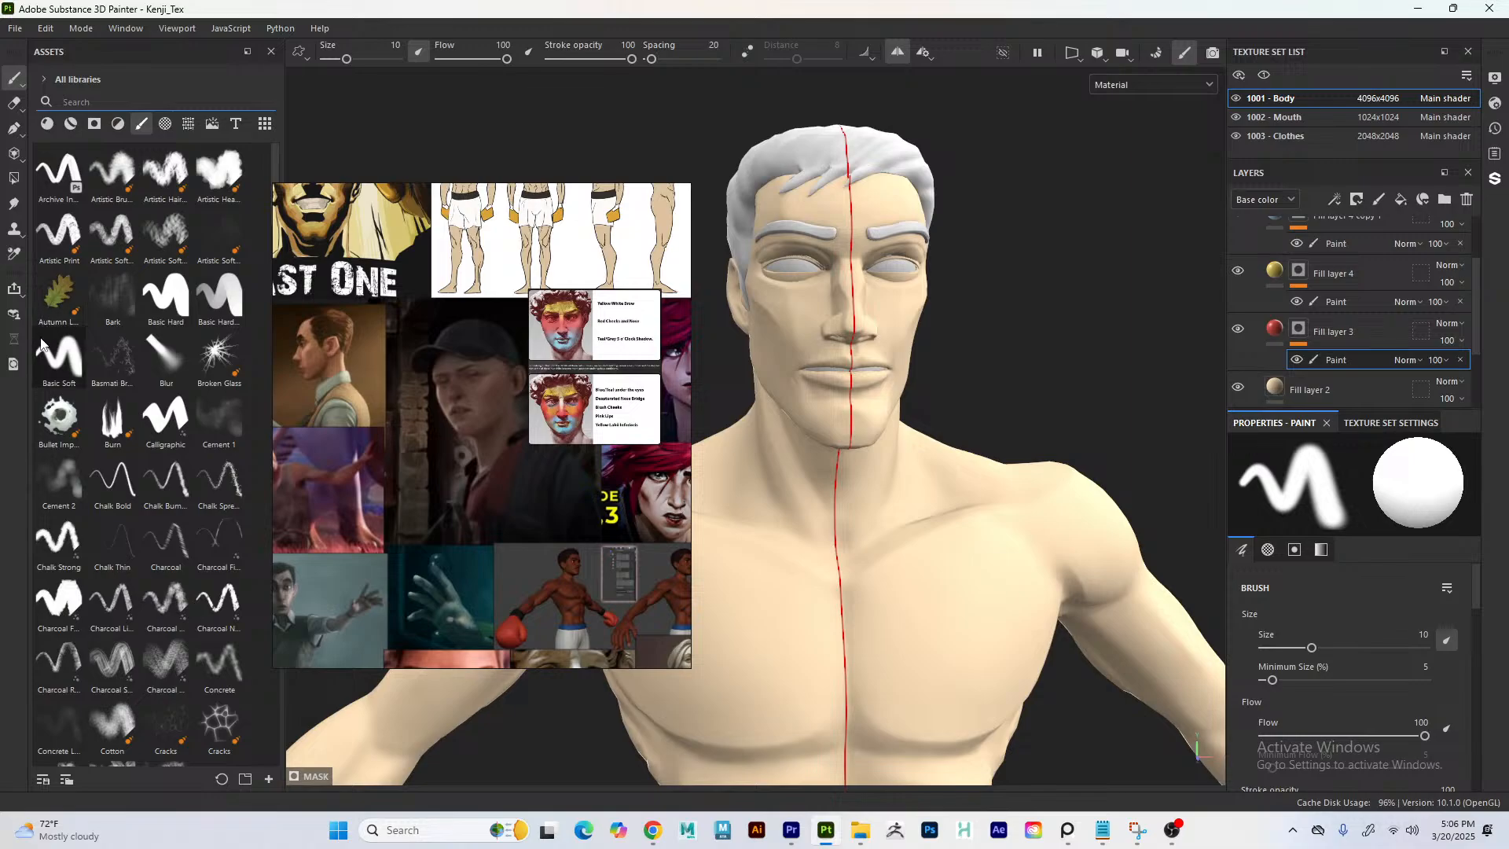
mouse_move(41, 344)
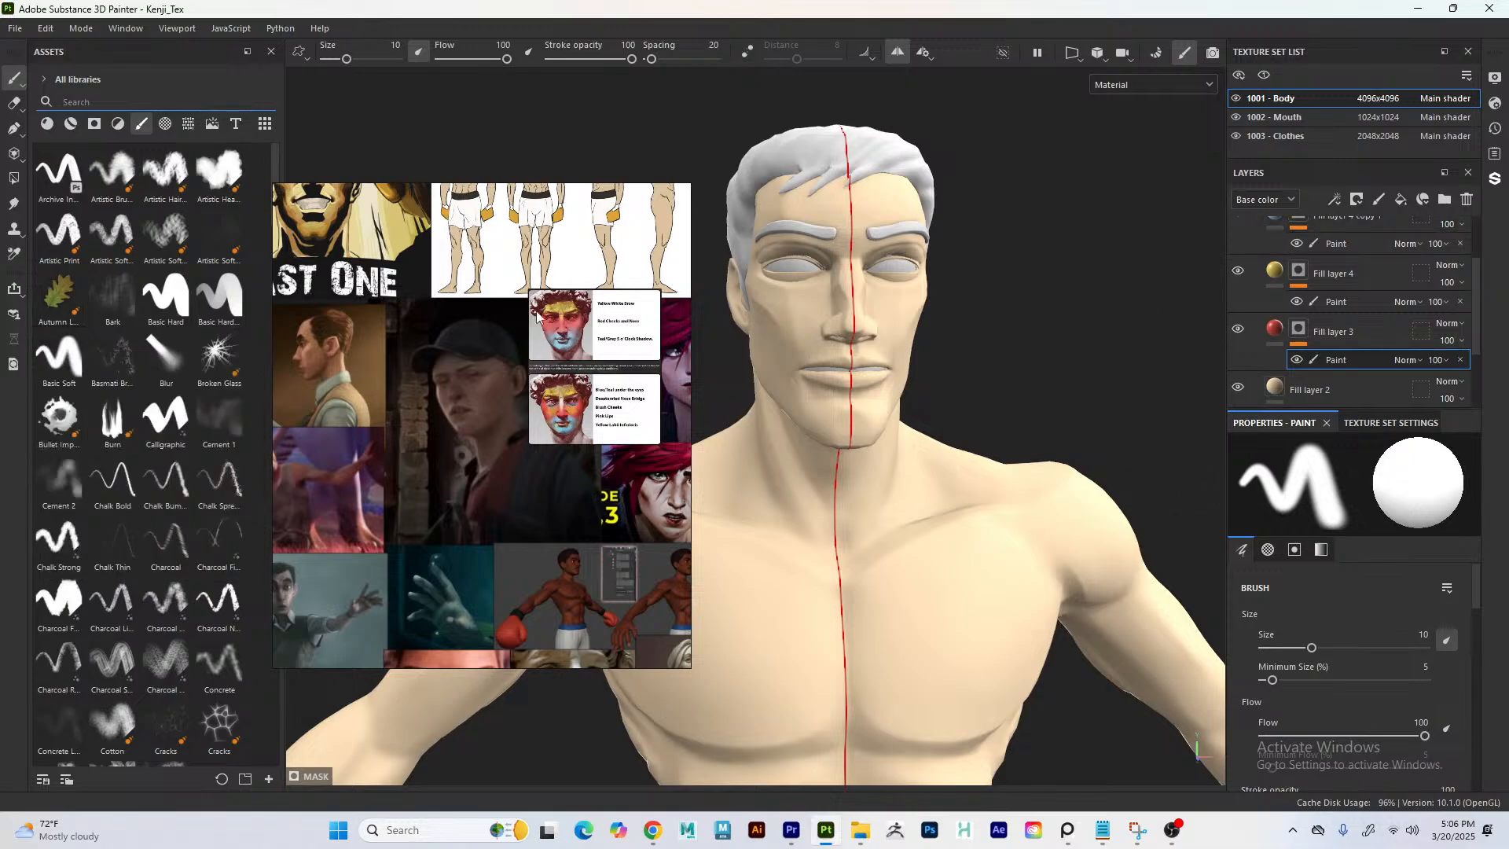
- Examine the painted skin on the reference board, comparing the stylized characters, the red-haired woman's face and the color zone notes
drag(580, 491, 747, 330)
right_drag(747, 323, 780, 346)
middle_drag(599, 295, 789, 207)
scroll(690, 376, up, 8)
scroll(785, 267, down, 5)
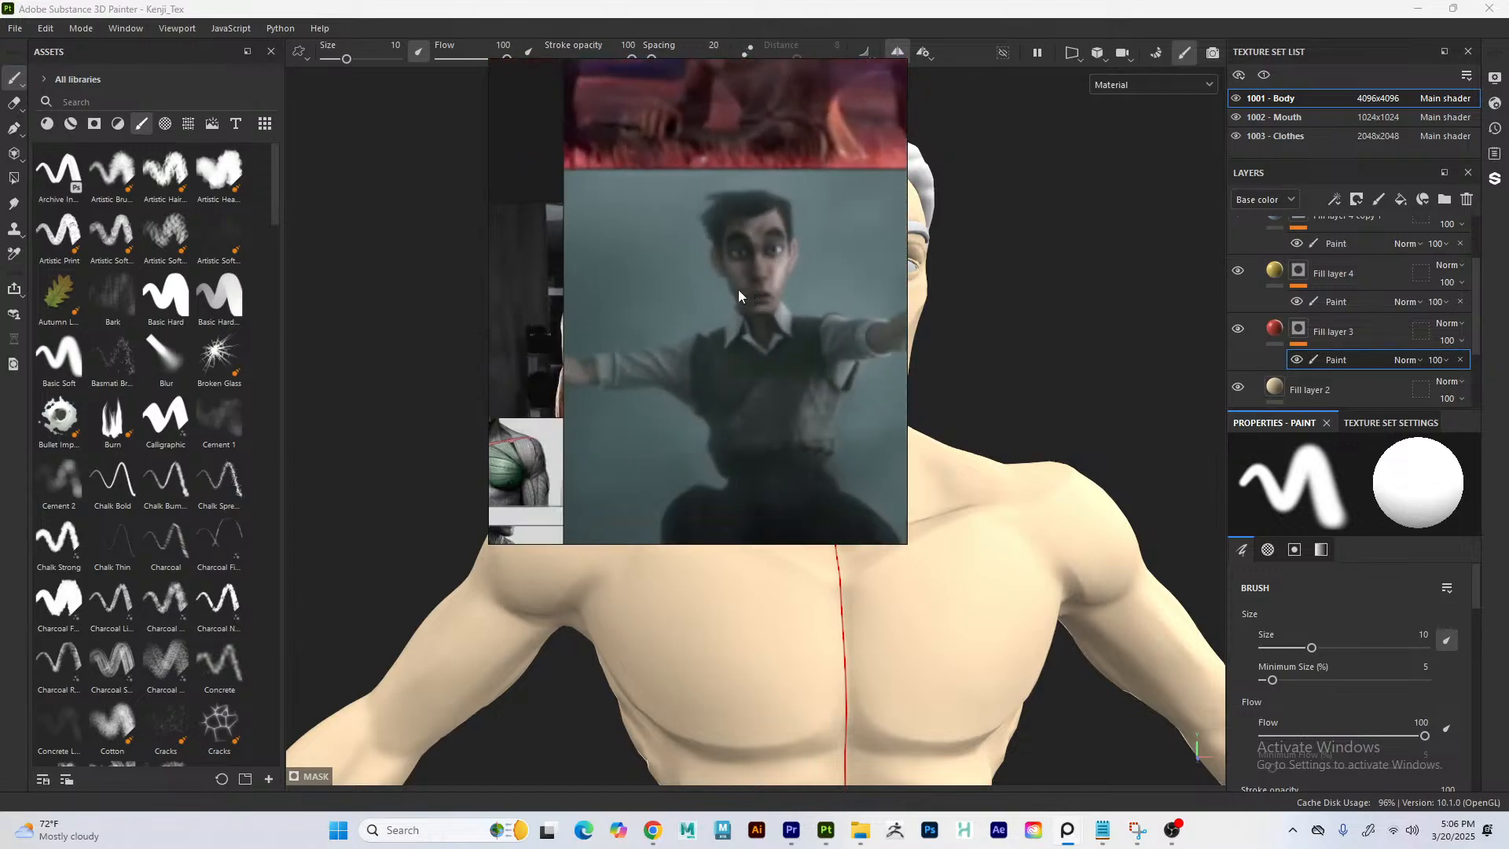
scroll(667, 152, down, 5)
middle_drag(805, 238, 647, 269)
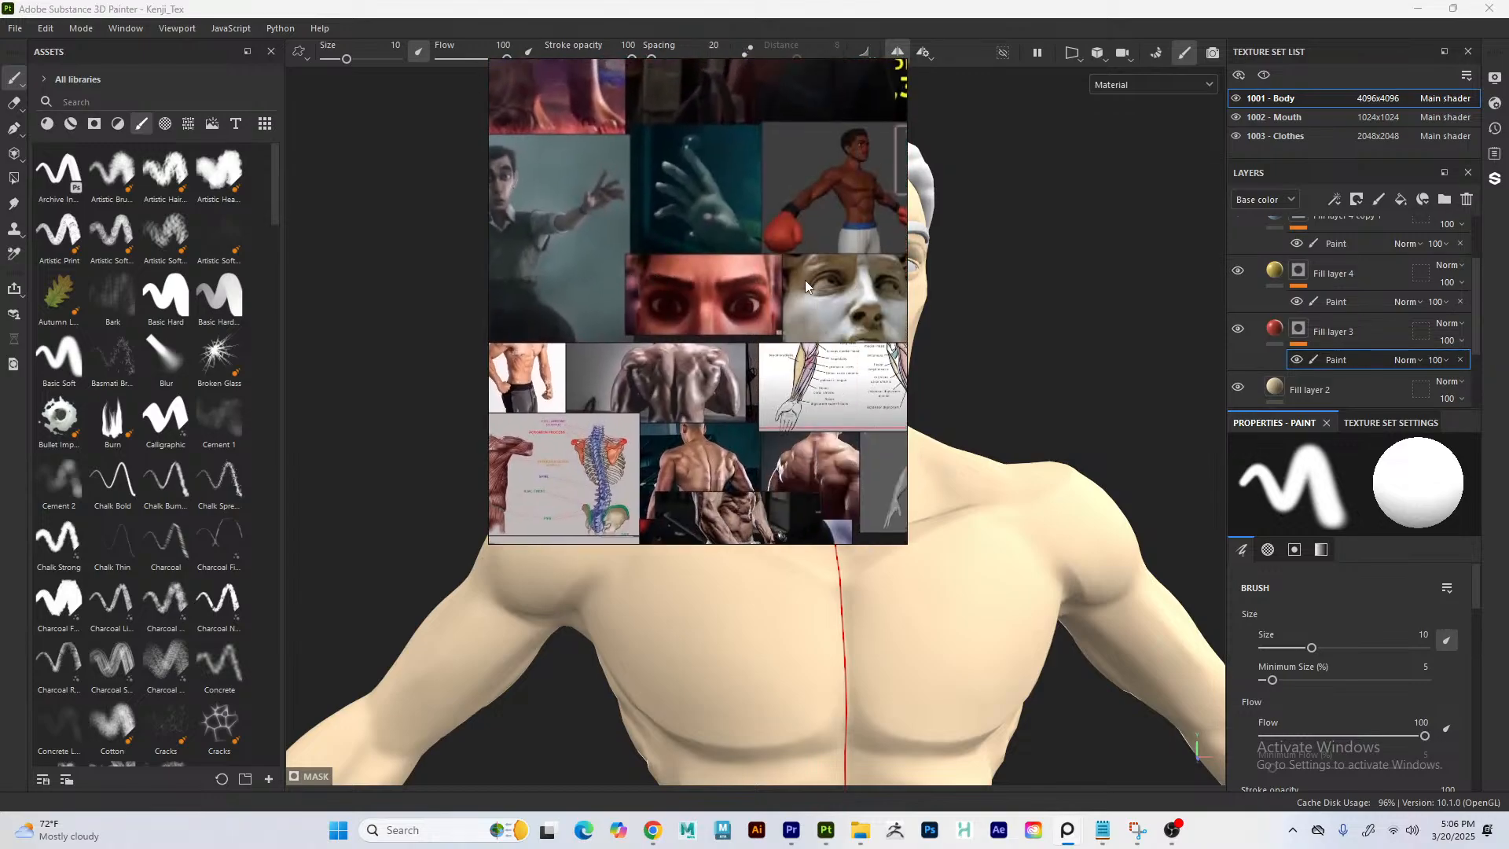
middle_drag(804, 280, 808, 307)
middle_drag(886, 272, 695, 392)
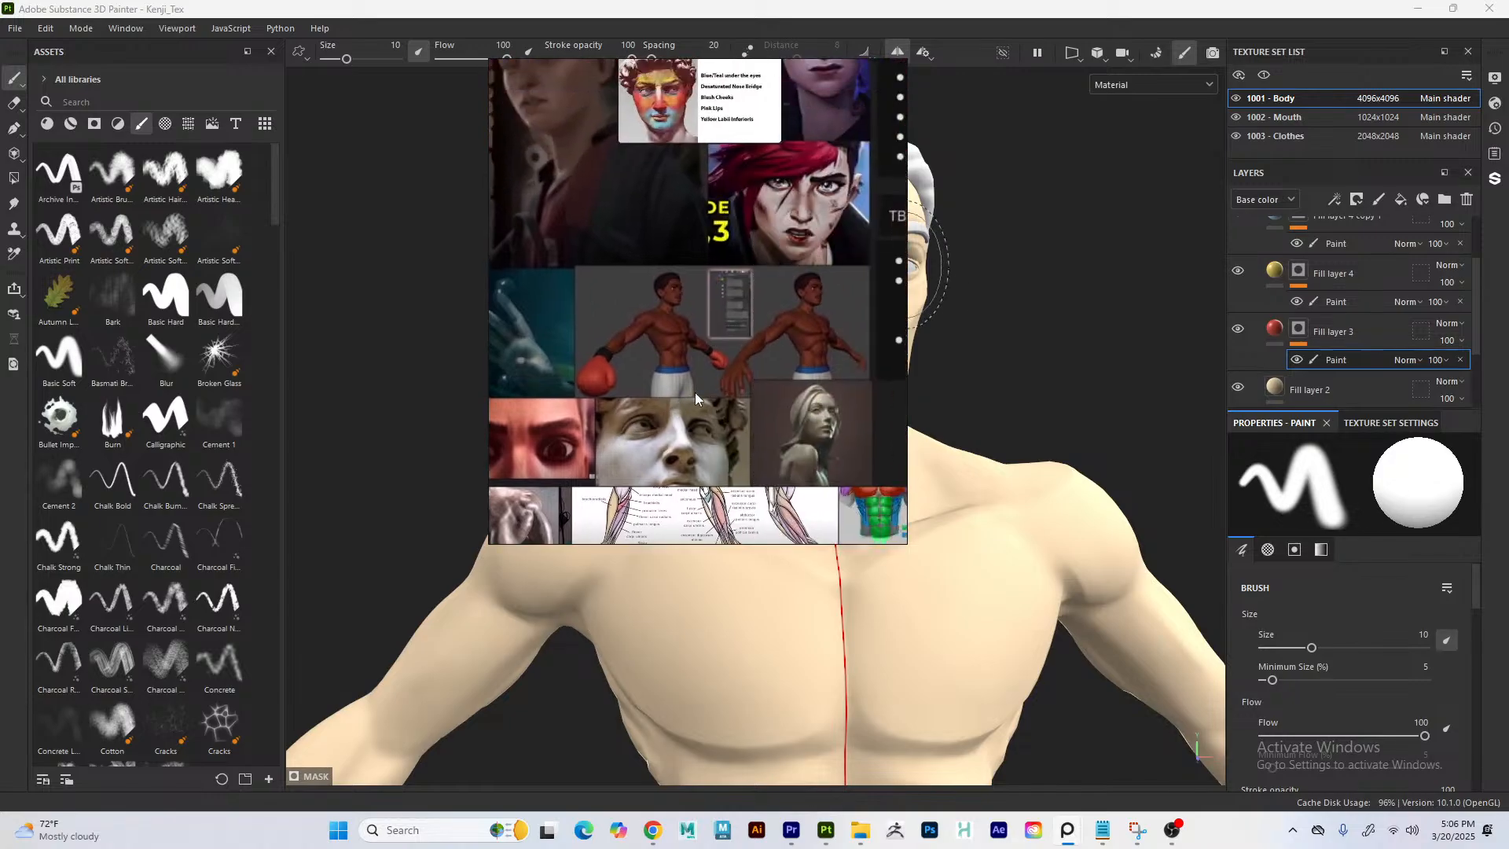
middle_drag(734, 347, 701, 357)
middle_drag(794, 375, 685, 322)
scroll(714, 253, up, 6)
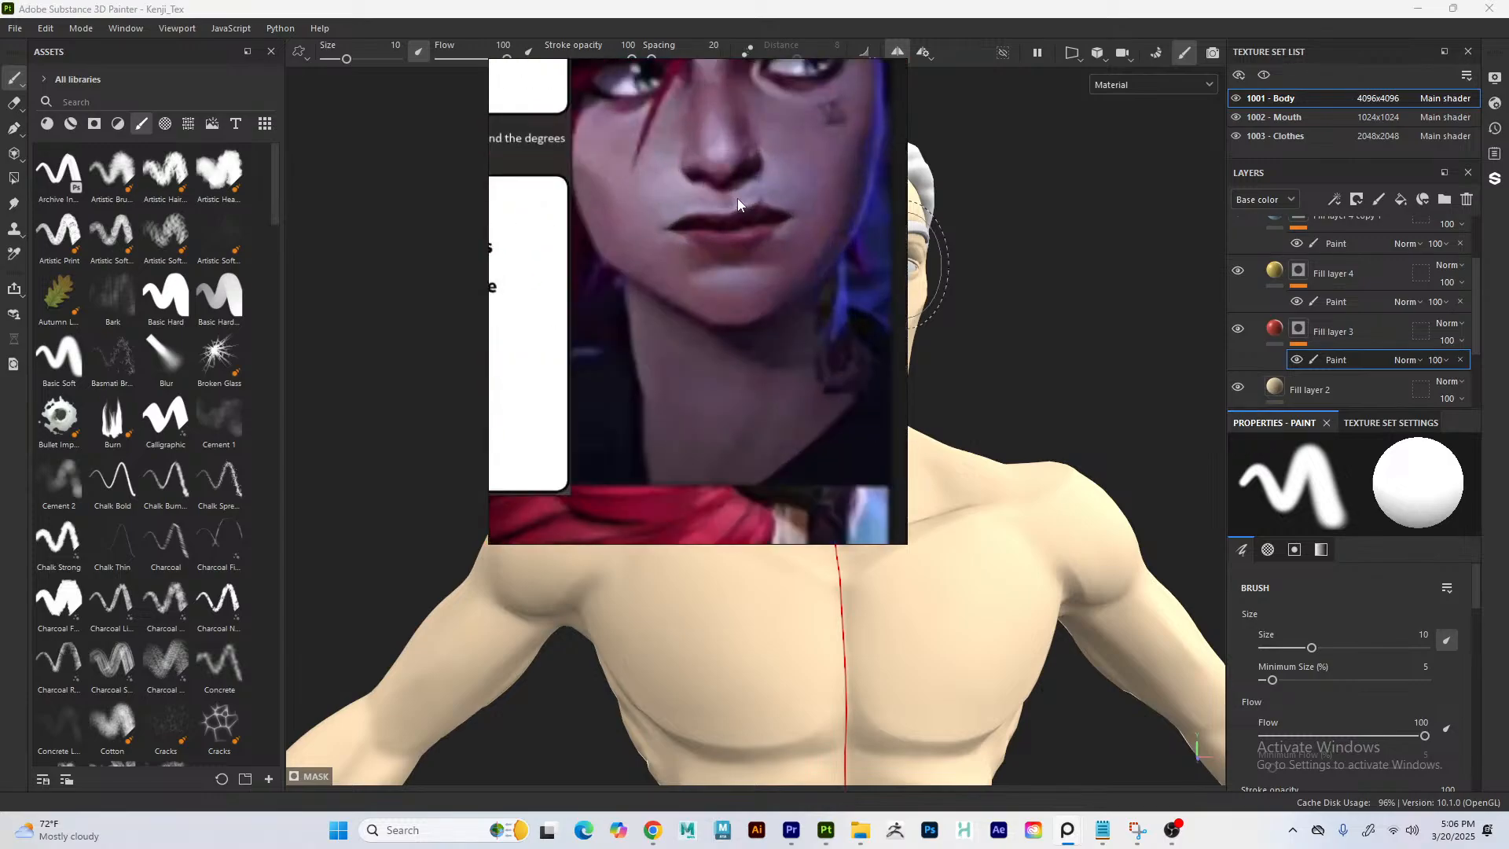
mouse_move(737, 198)
middle_down()
mouse_move(681, 313)
mouse_move(691, 277)
mouse_move(740, 224)
middle_up()
scroll(675, 309, down, 2)
scroll(681, 291, down, 3)
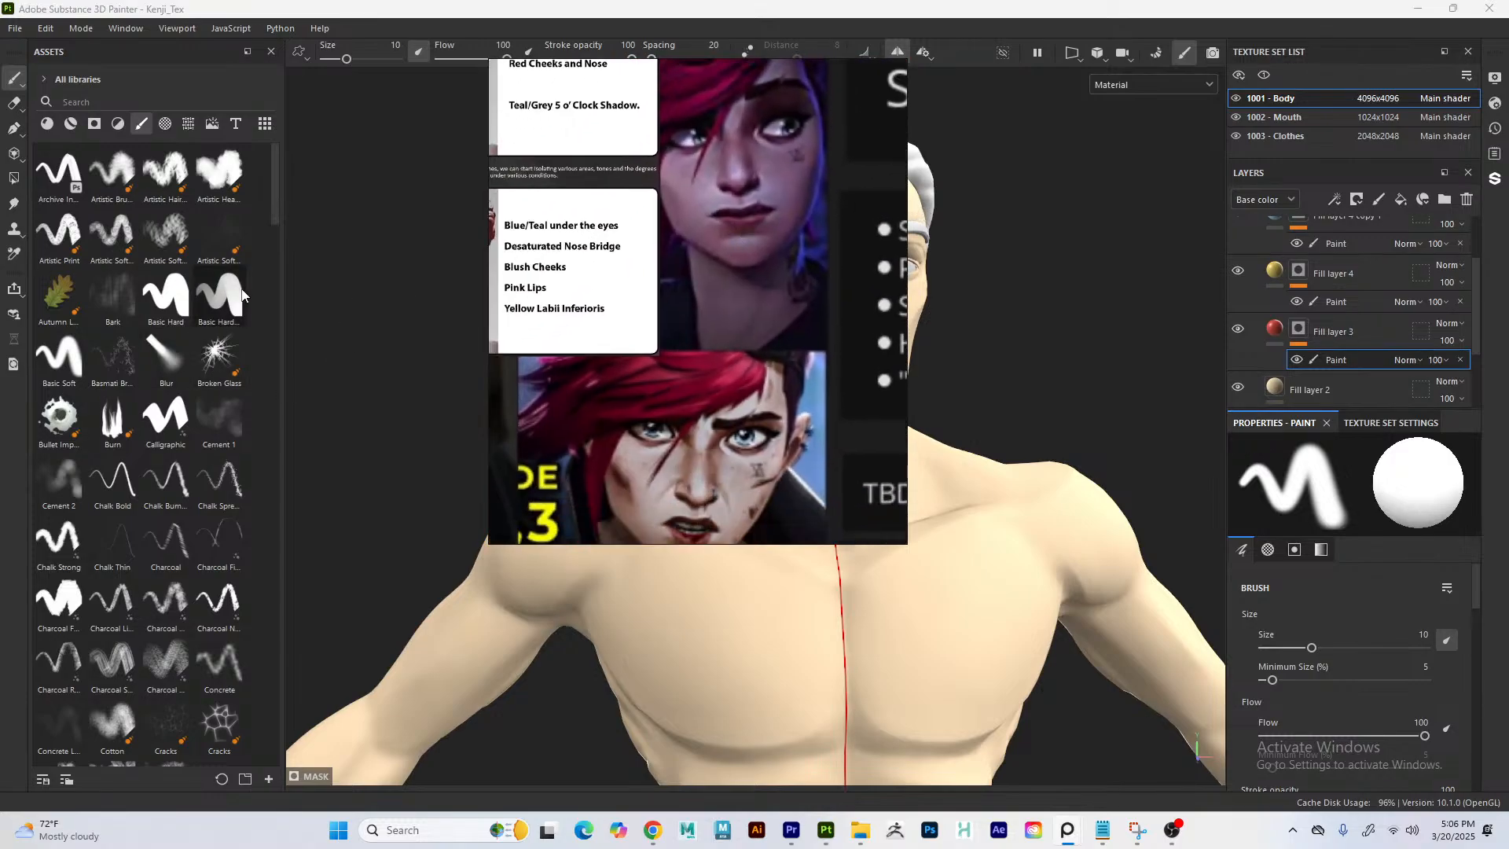
- Search the brush library for "kyle" and choose the Kyle's Real Watercolor - Natural Edge Painter 1 brush
click(139, 101)
text(kyl)
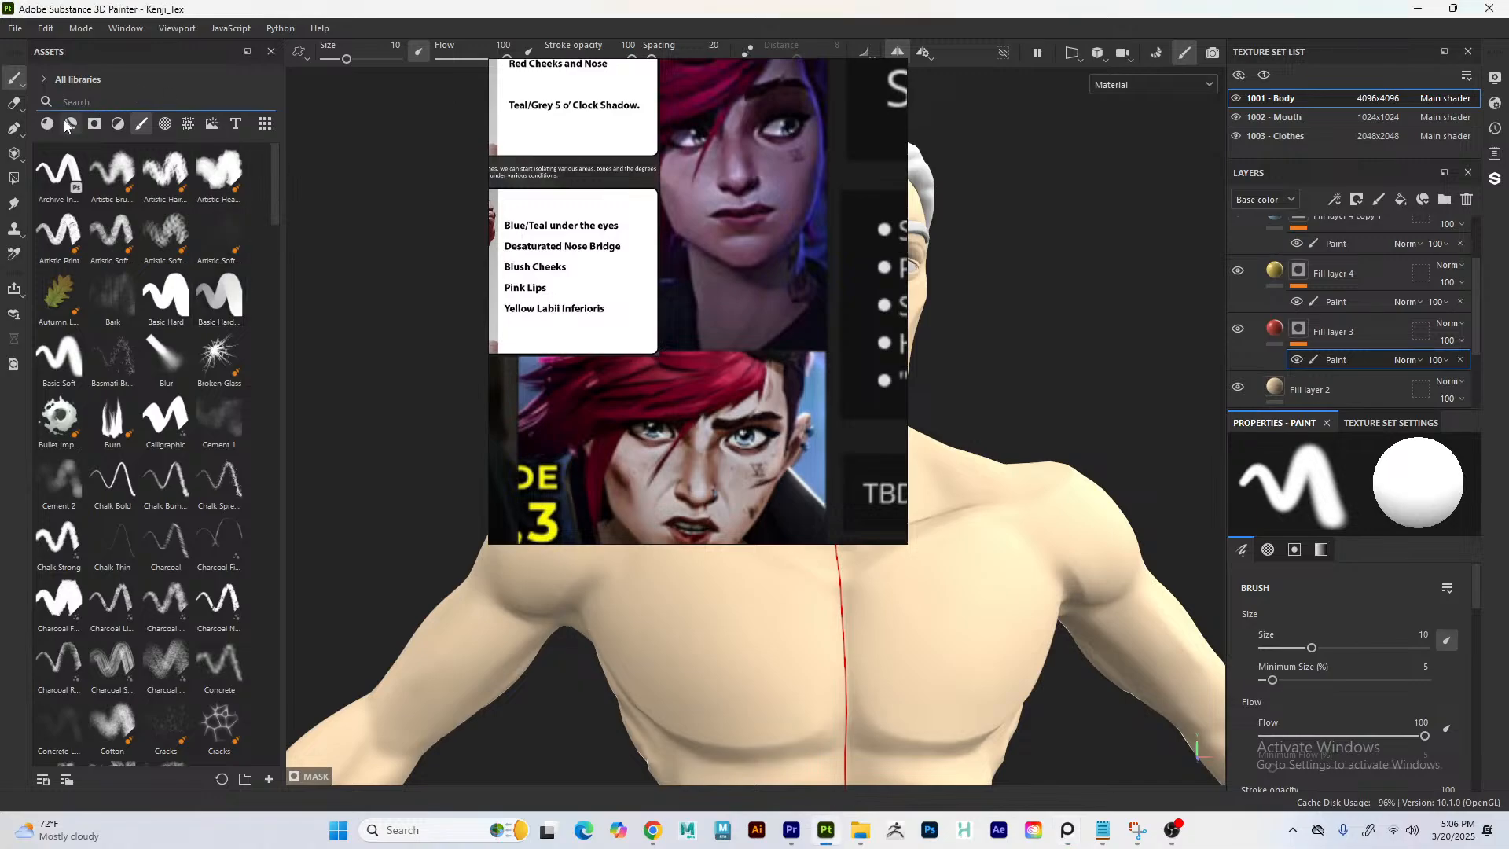
text(e)
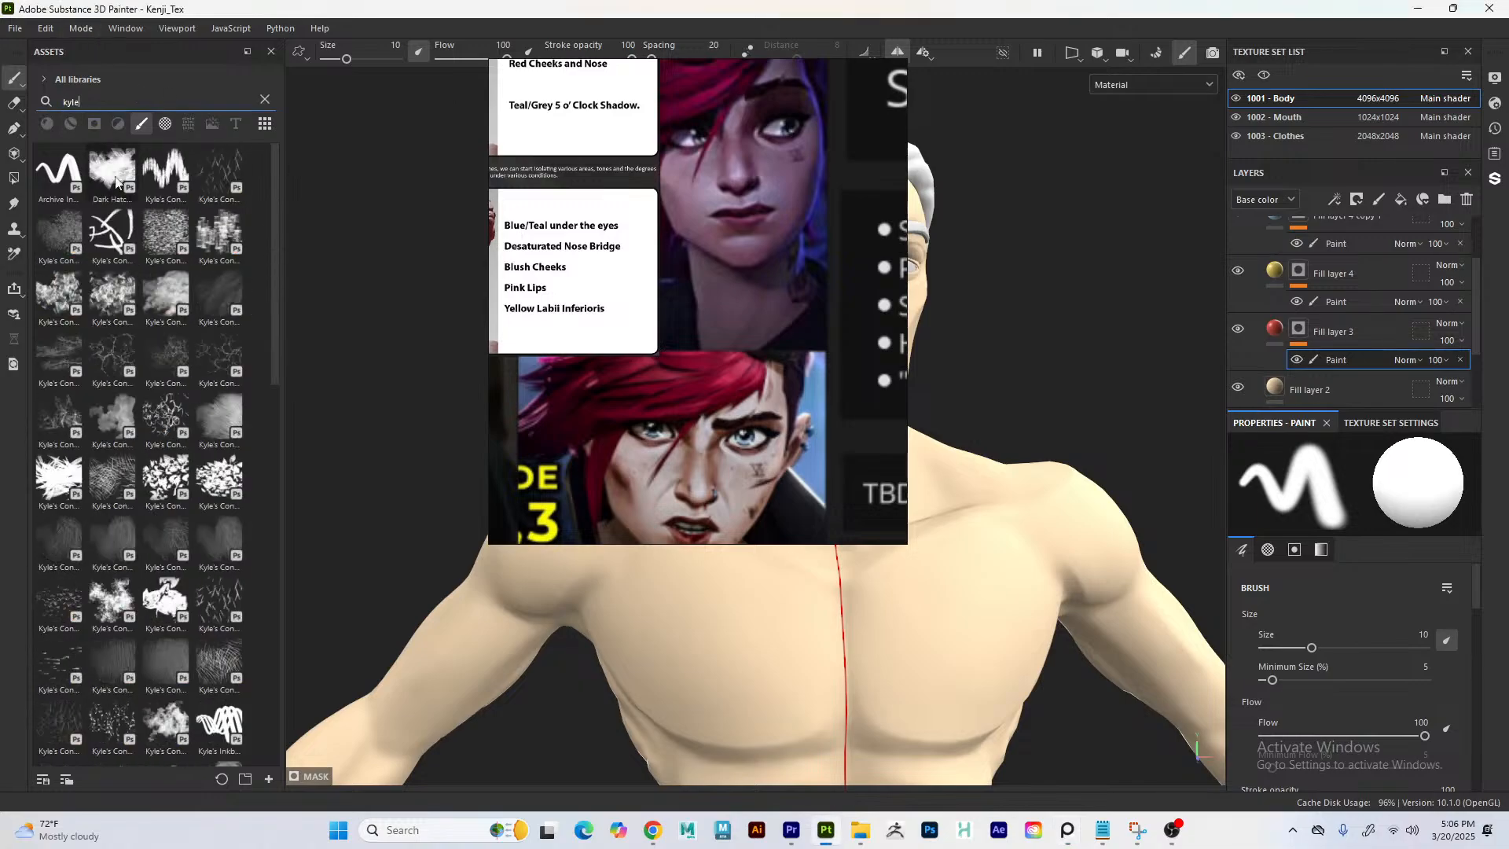
scroll(154, 232, down, 5)
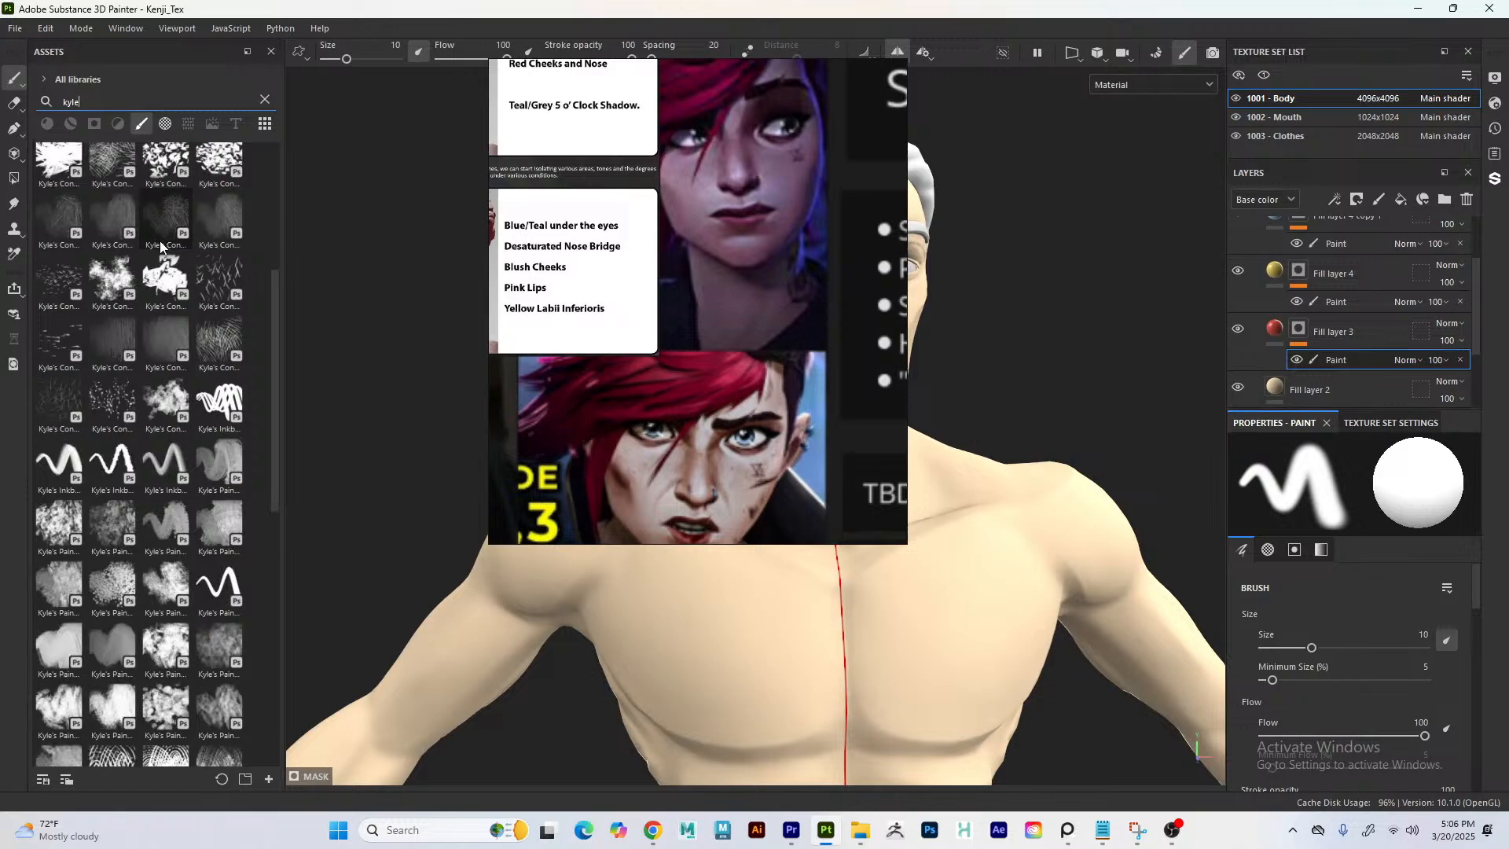
scroll(183, 330, down, 5)
scroll(186, 346, up, 5)
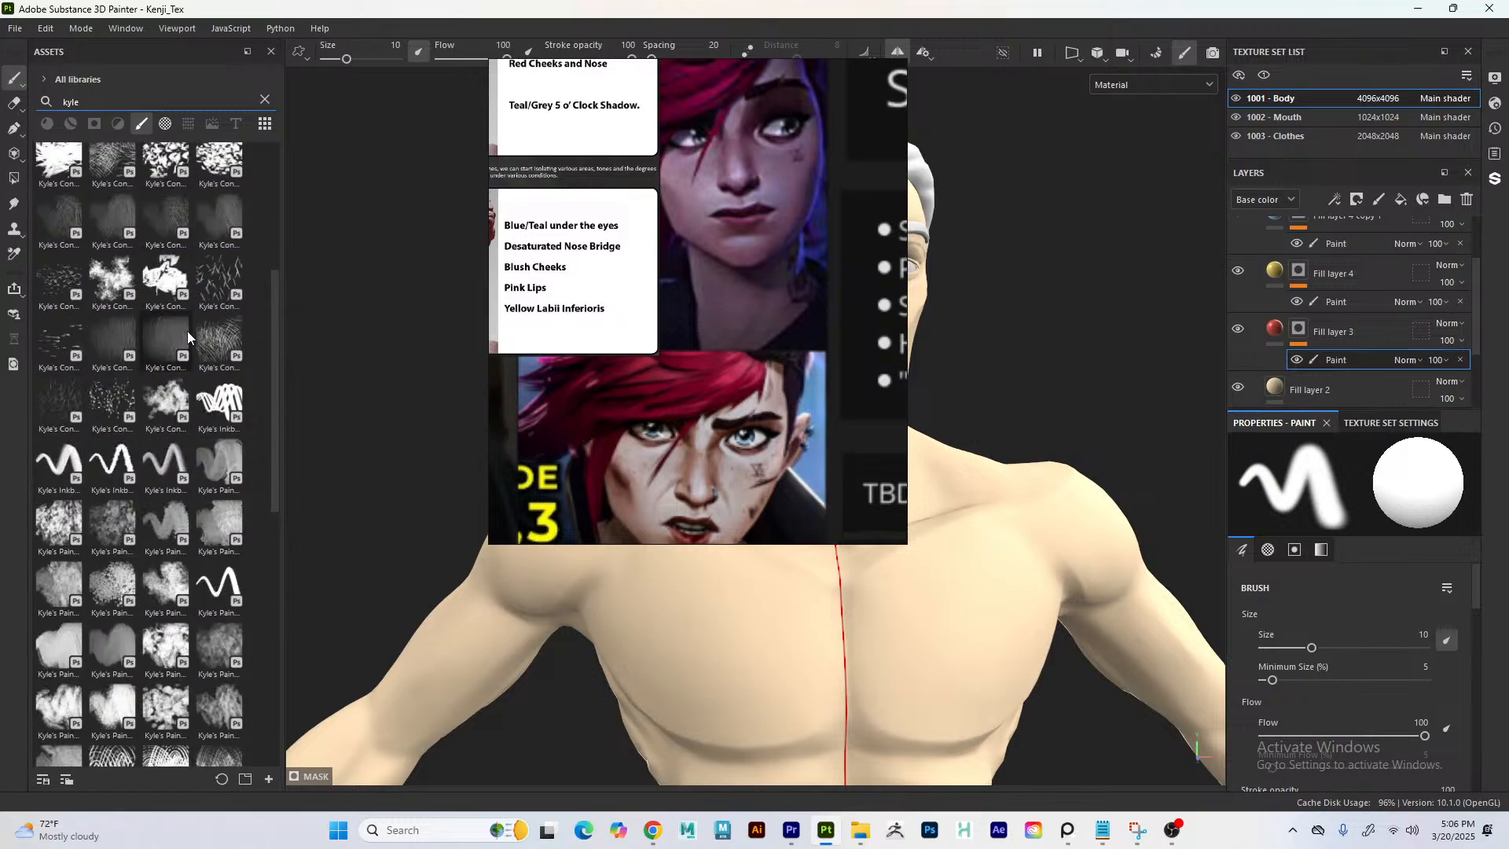
scroll(189, 328, down, 5)
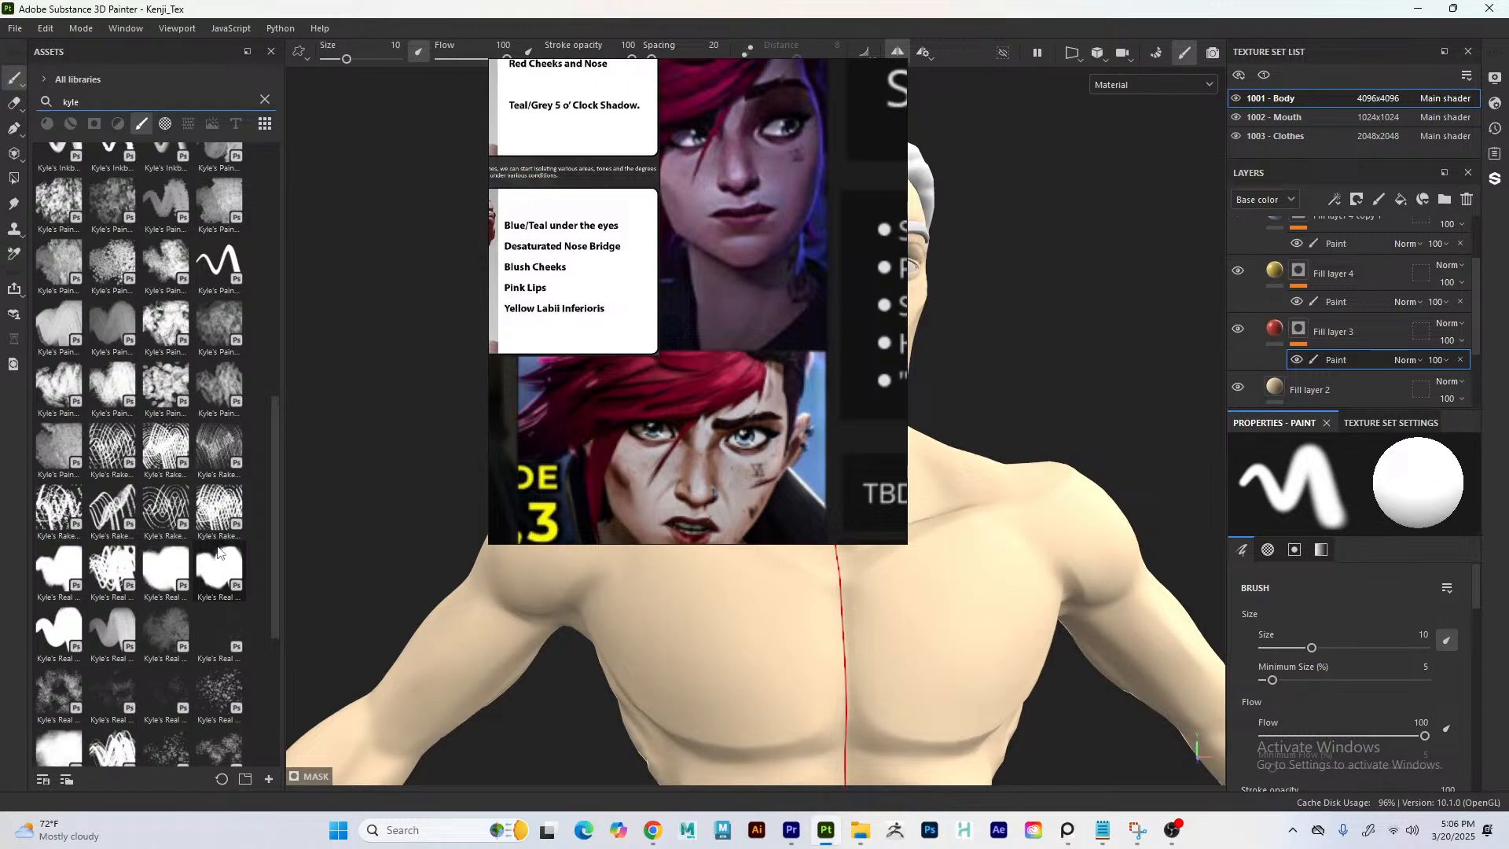
mouse_move(218, 553)
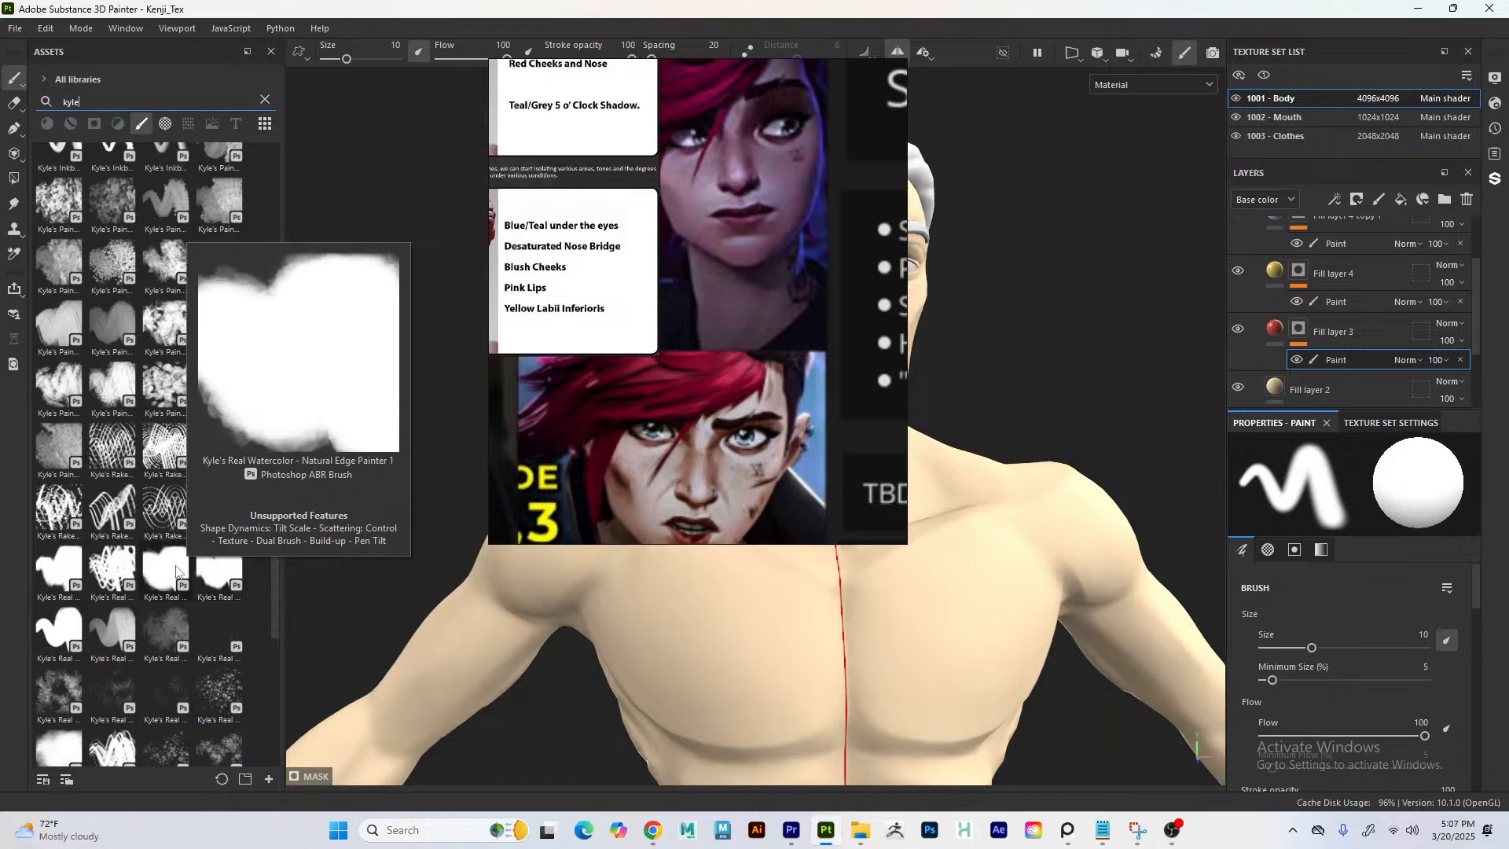
scroll(178, 573, down, 5)
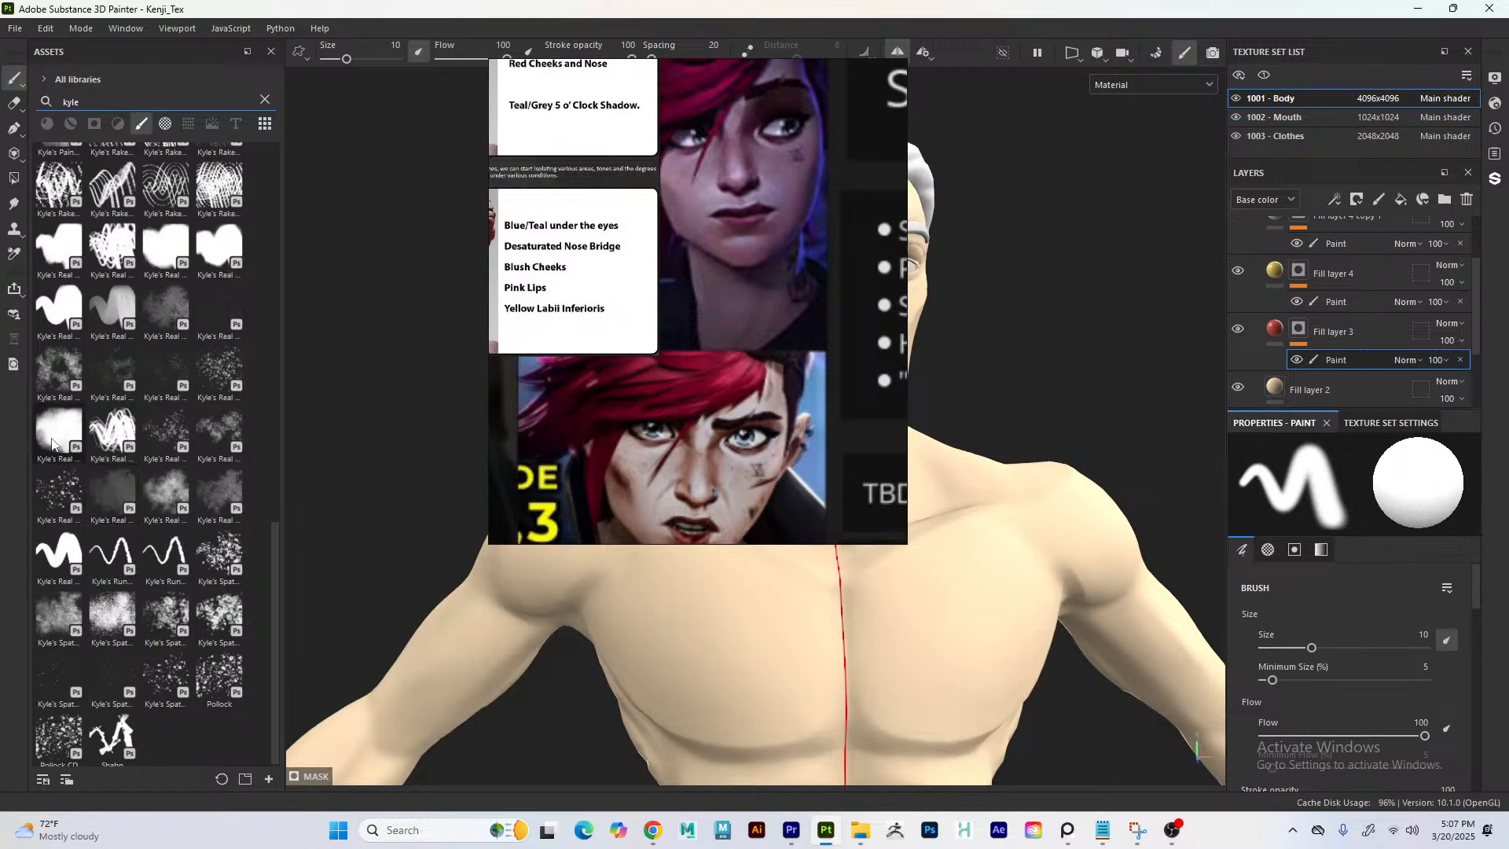
mouse_move(52, 444)
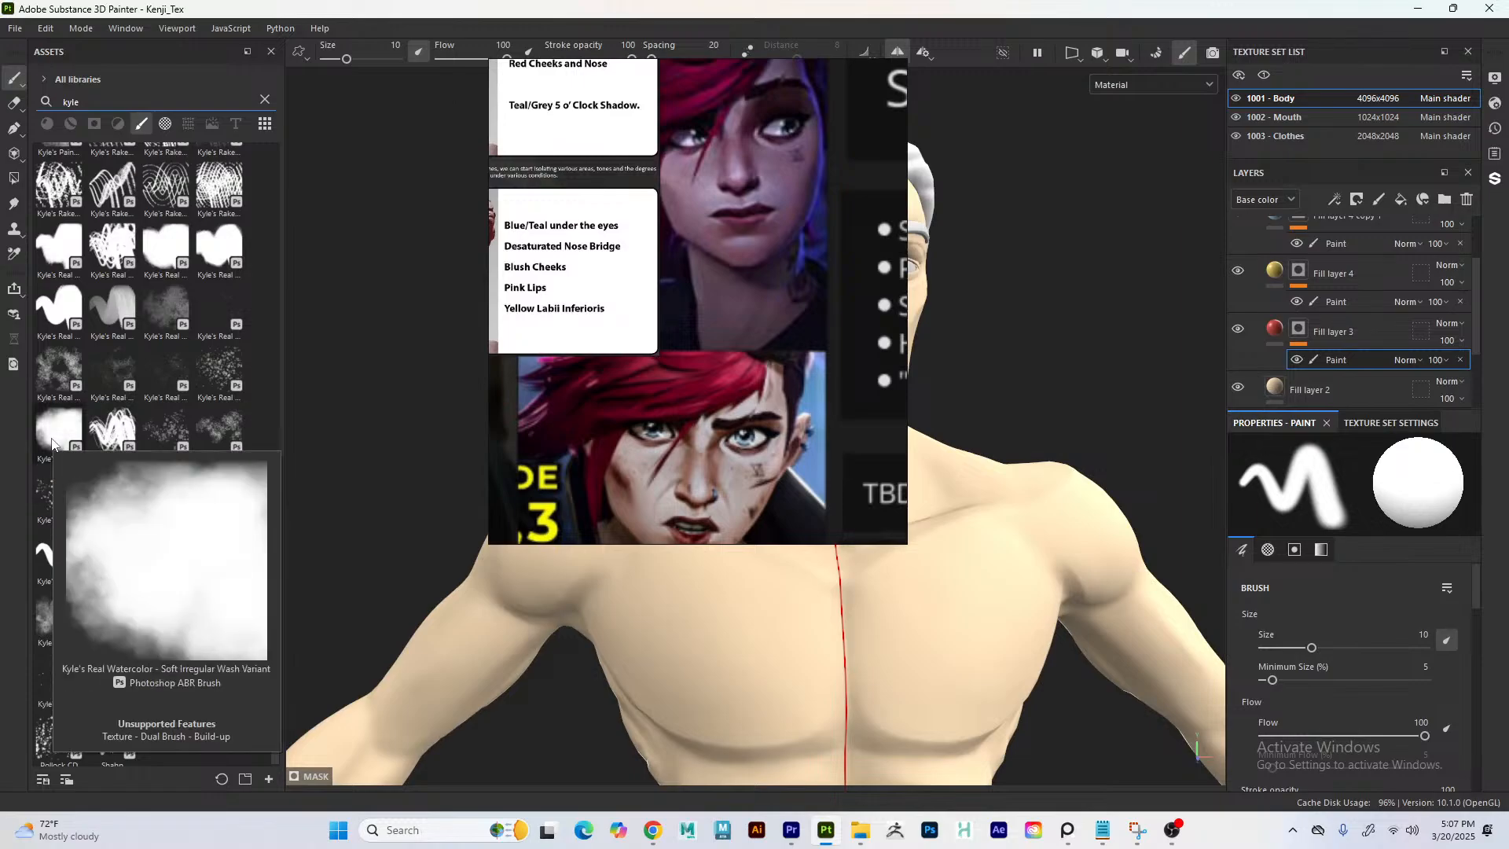
click(170, 253)
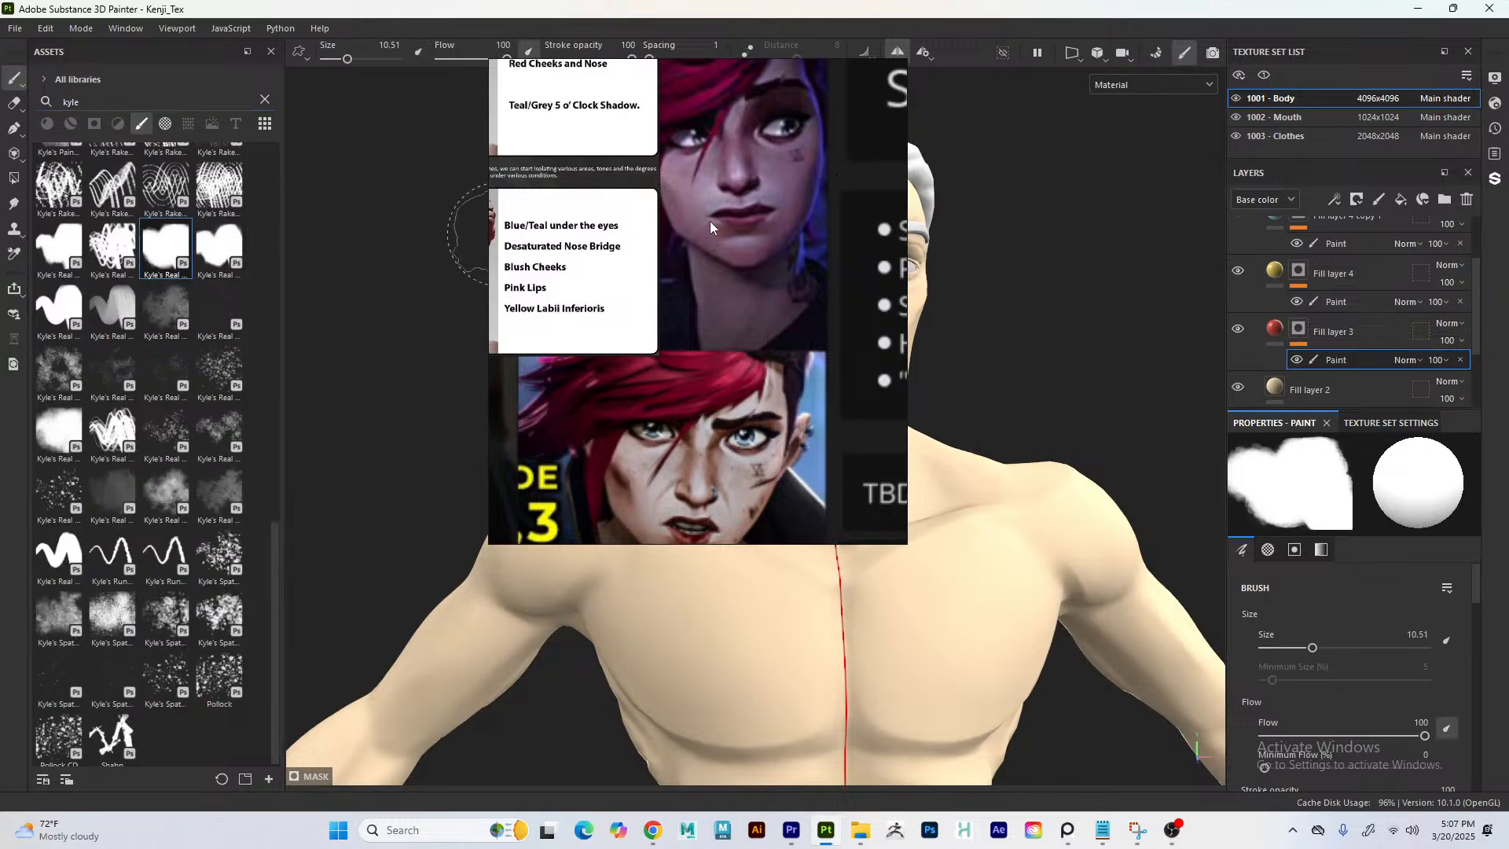
- Move the reference board off the character's head, show its bust color zone notes, and set the brush size to 1.46
drag(793, 250, 393, 326)
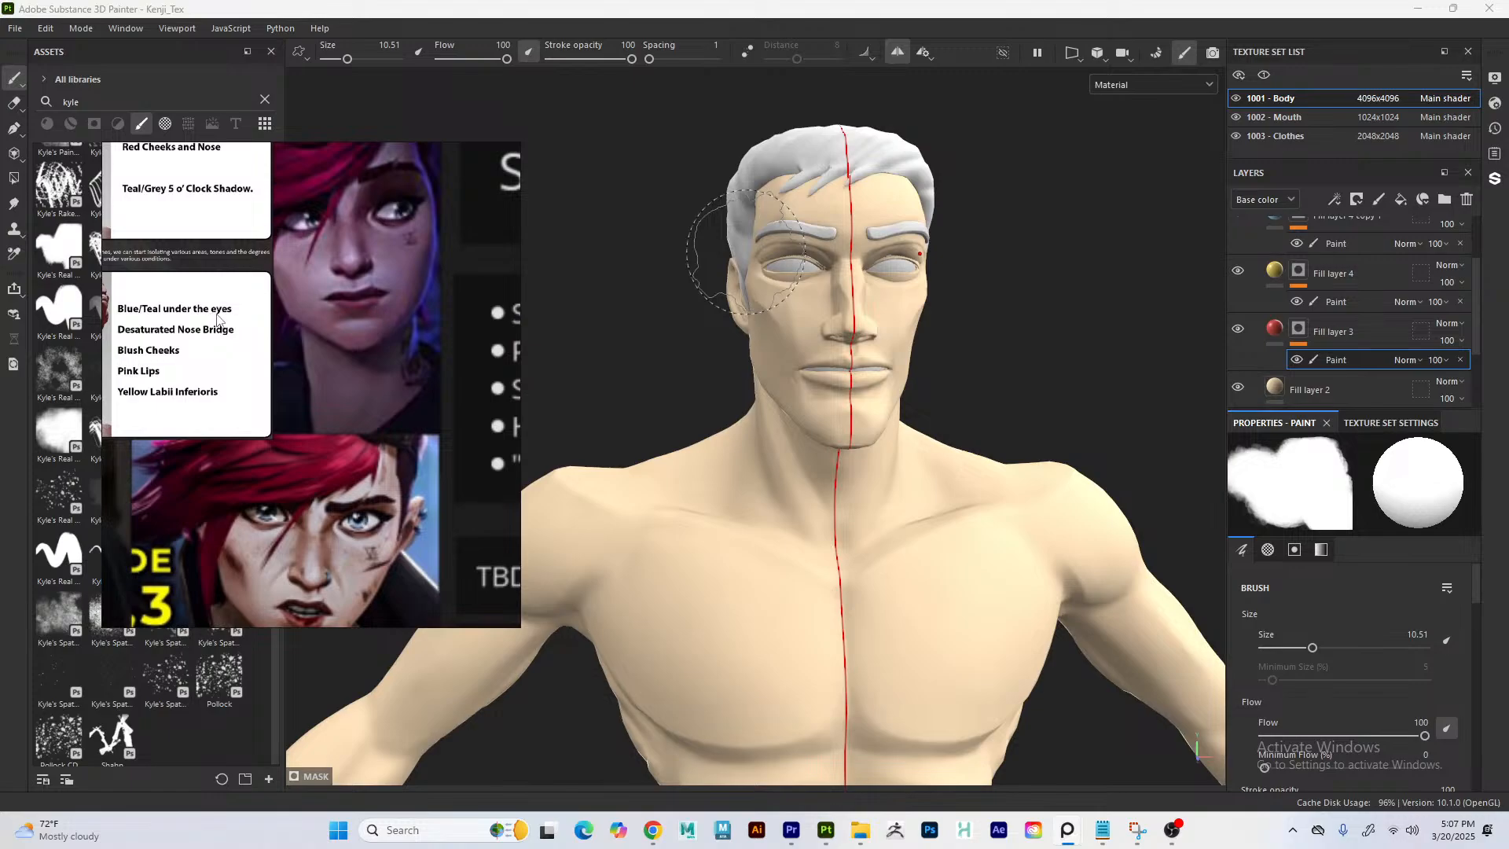
middle_drag(221, 317, 392, 432)
mouse_move(198, 358)
middle_down()
mouse_move(299, 423)
mouse_move(222, 339)
mouse_move(162, 314)
mouse_move(159, 355)
middle_up()
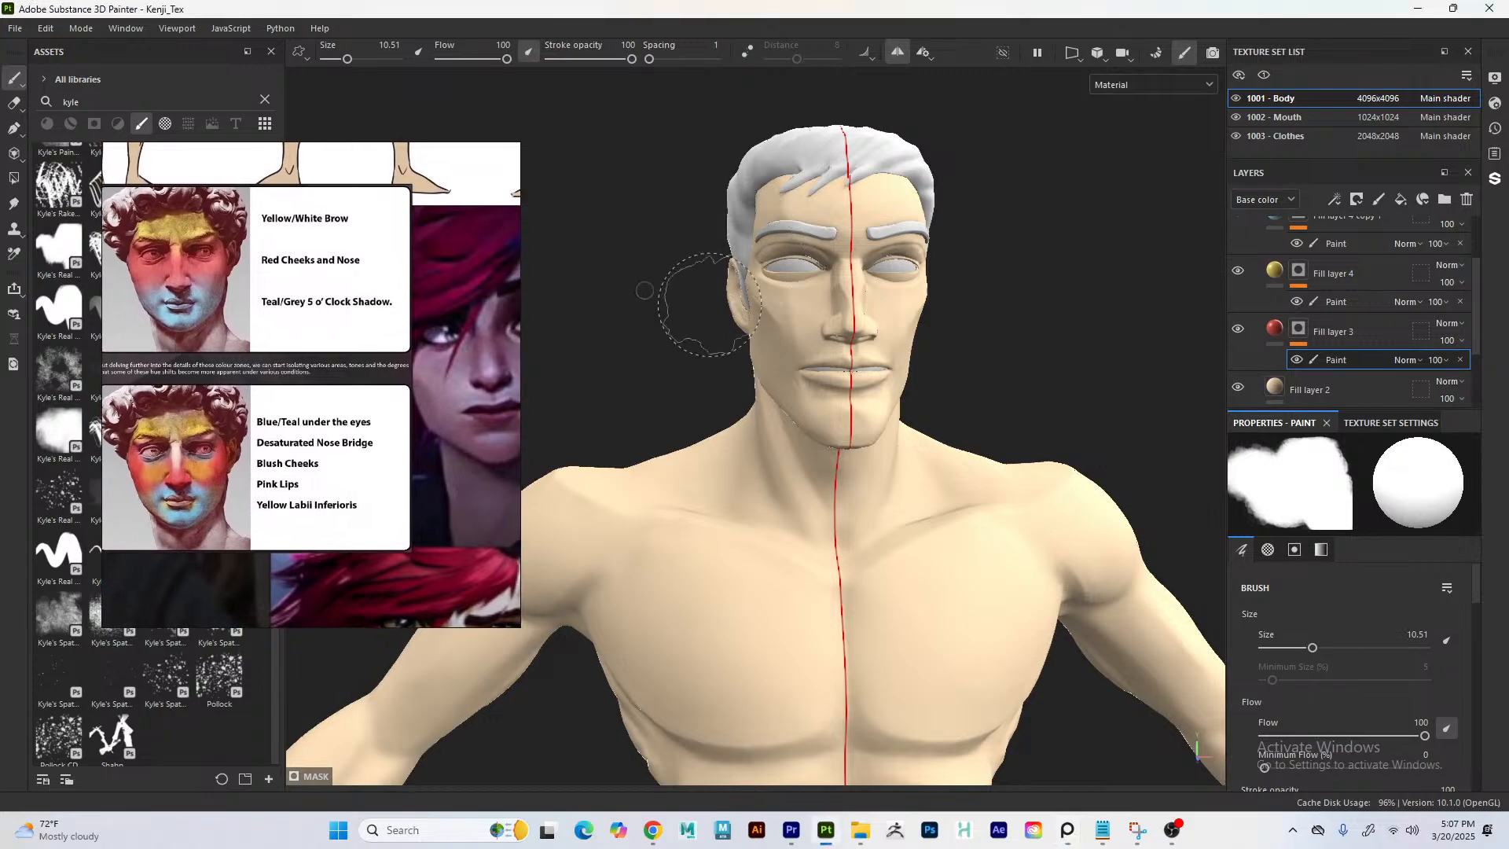
right_click(835, 314)
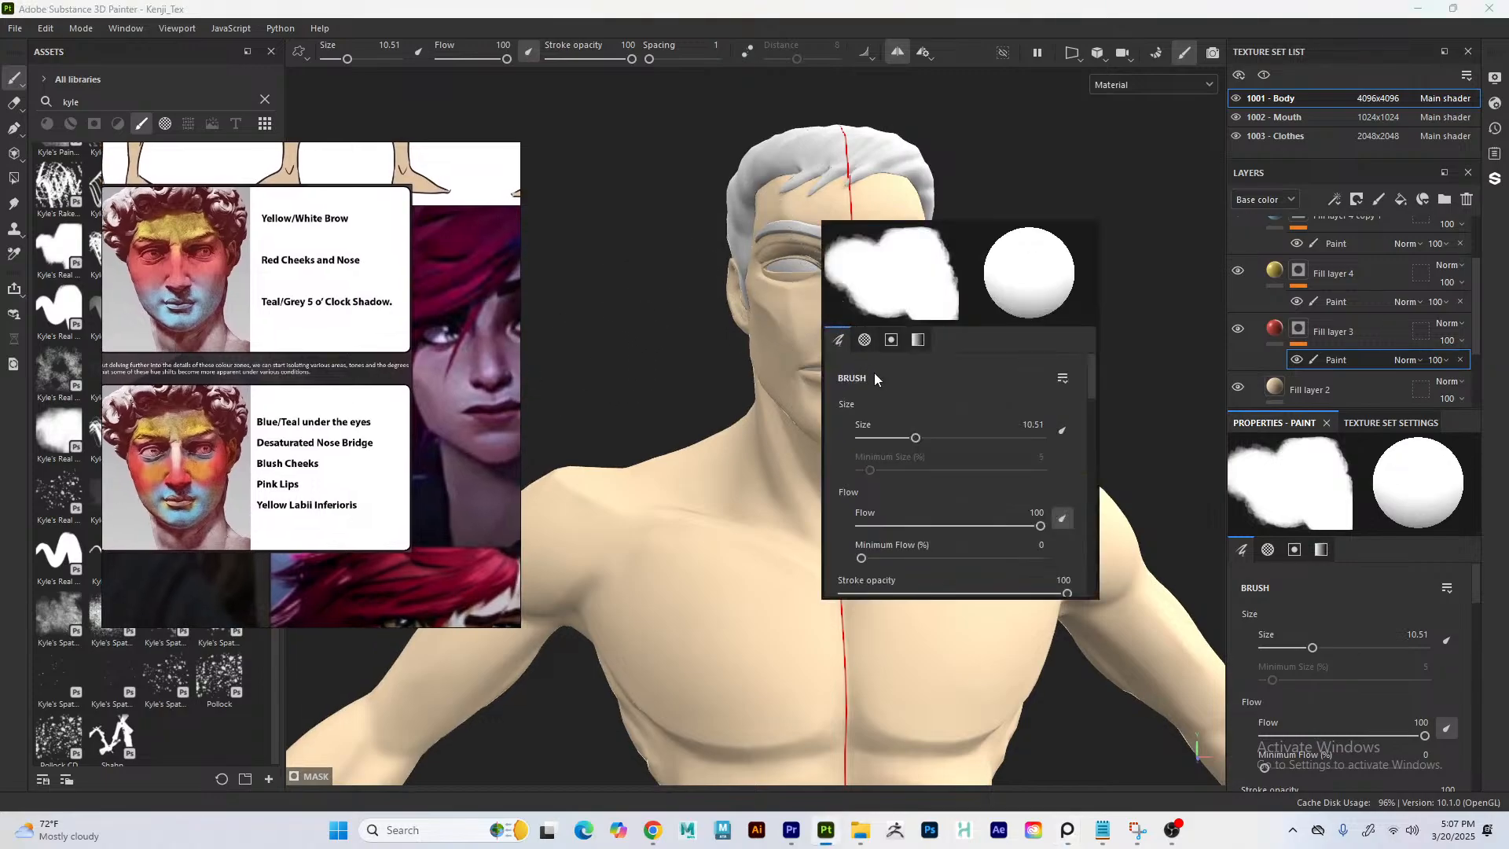
drag(914, 438, 879, 437)
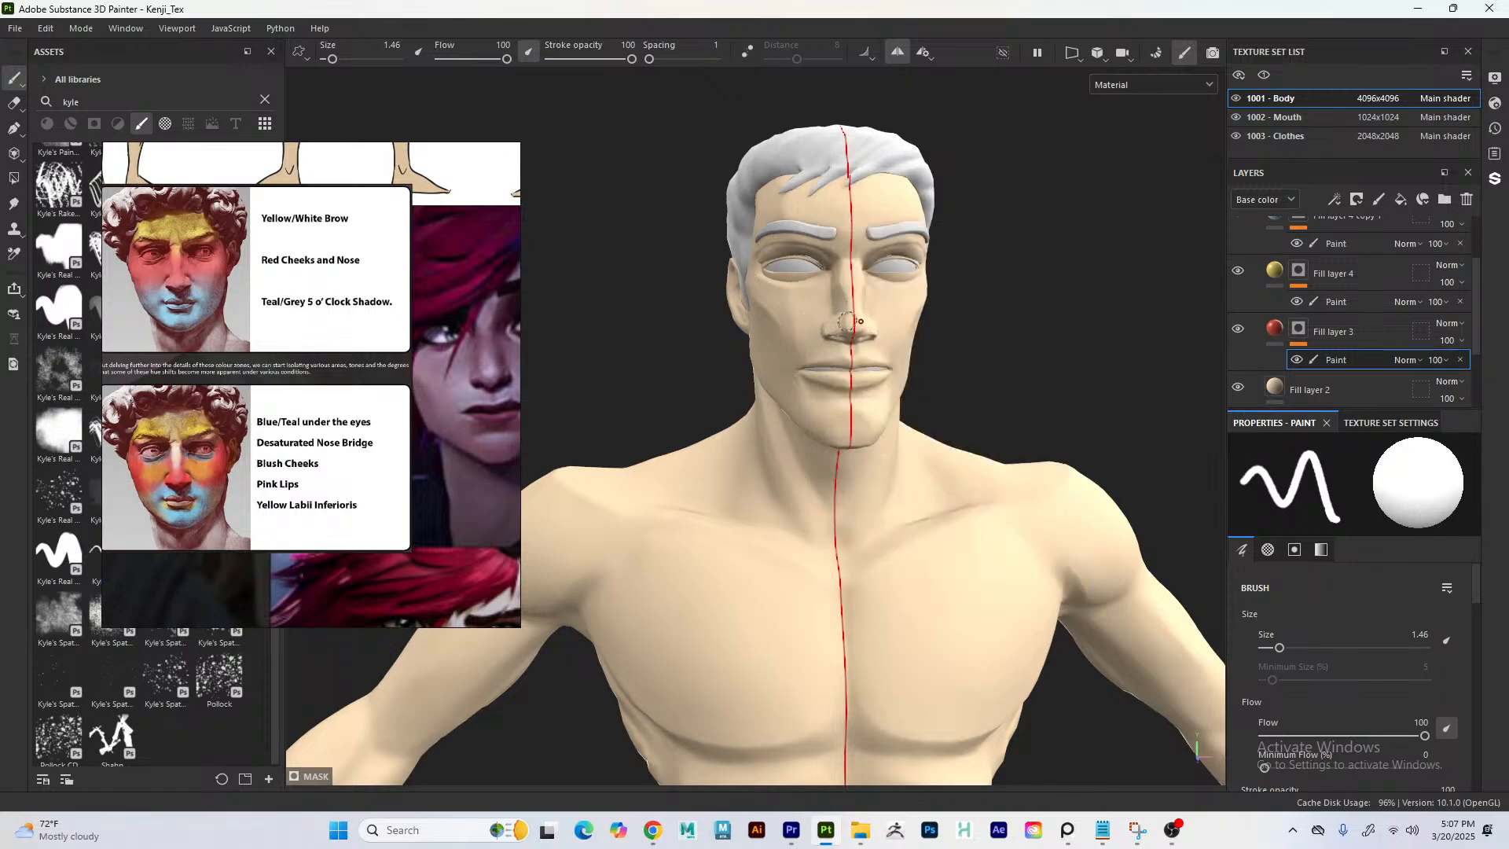
- Try red strokes on the nose and above the eyebrows, undoing each of them
drag(851, 325, 851, 337)
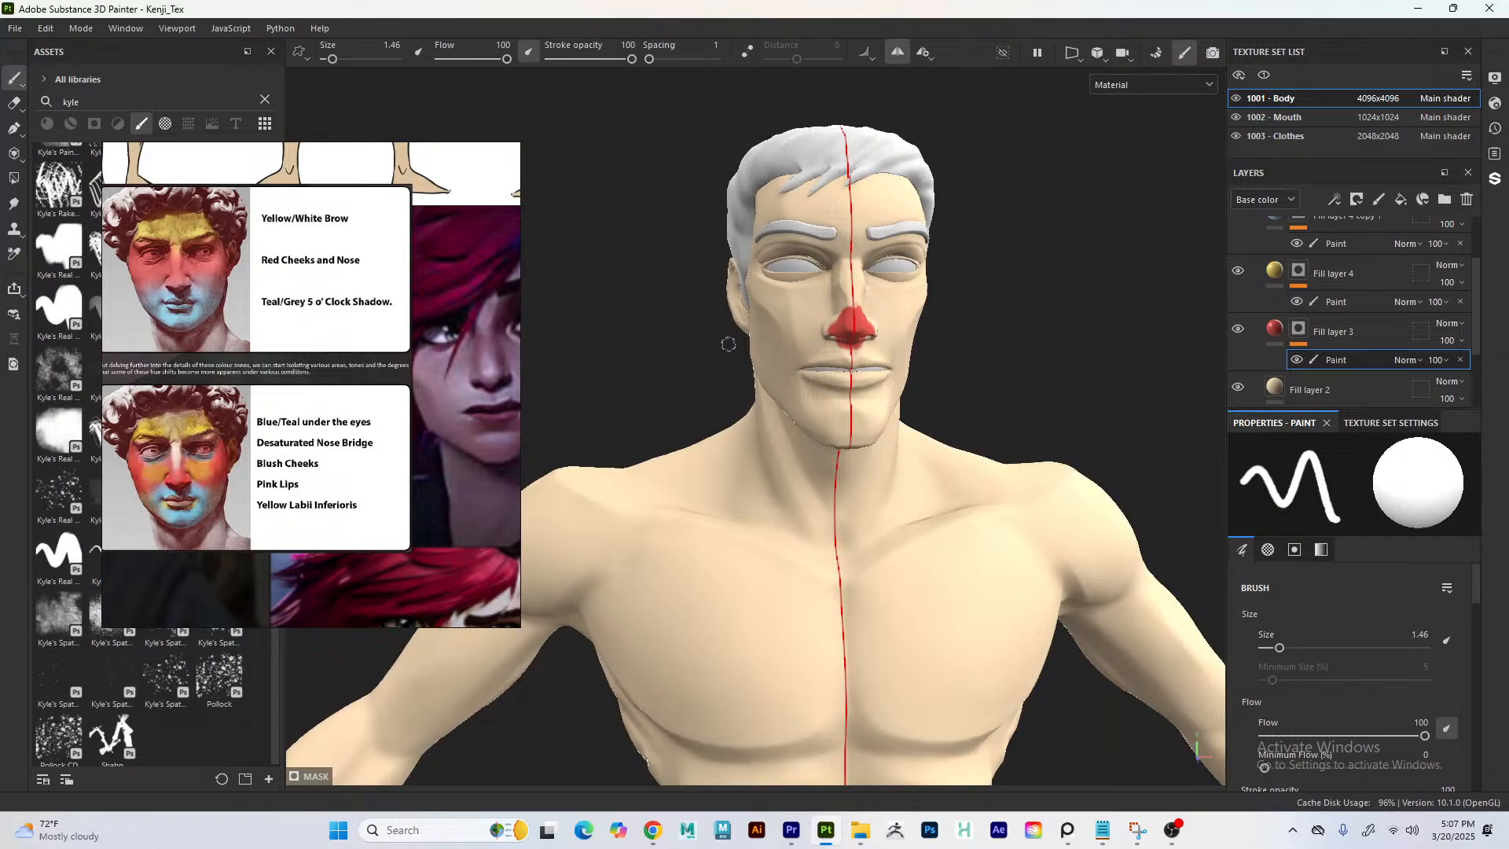
key(ctrl+z)
key(ctrl+z)
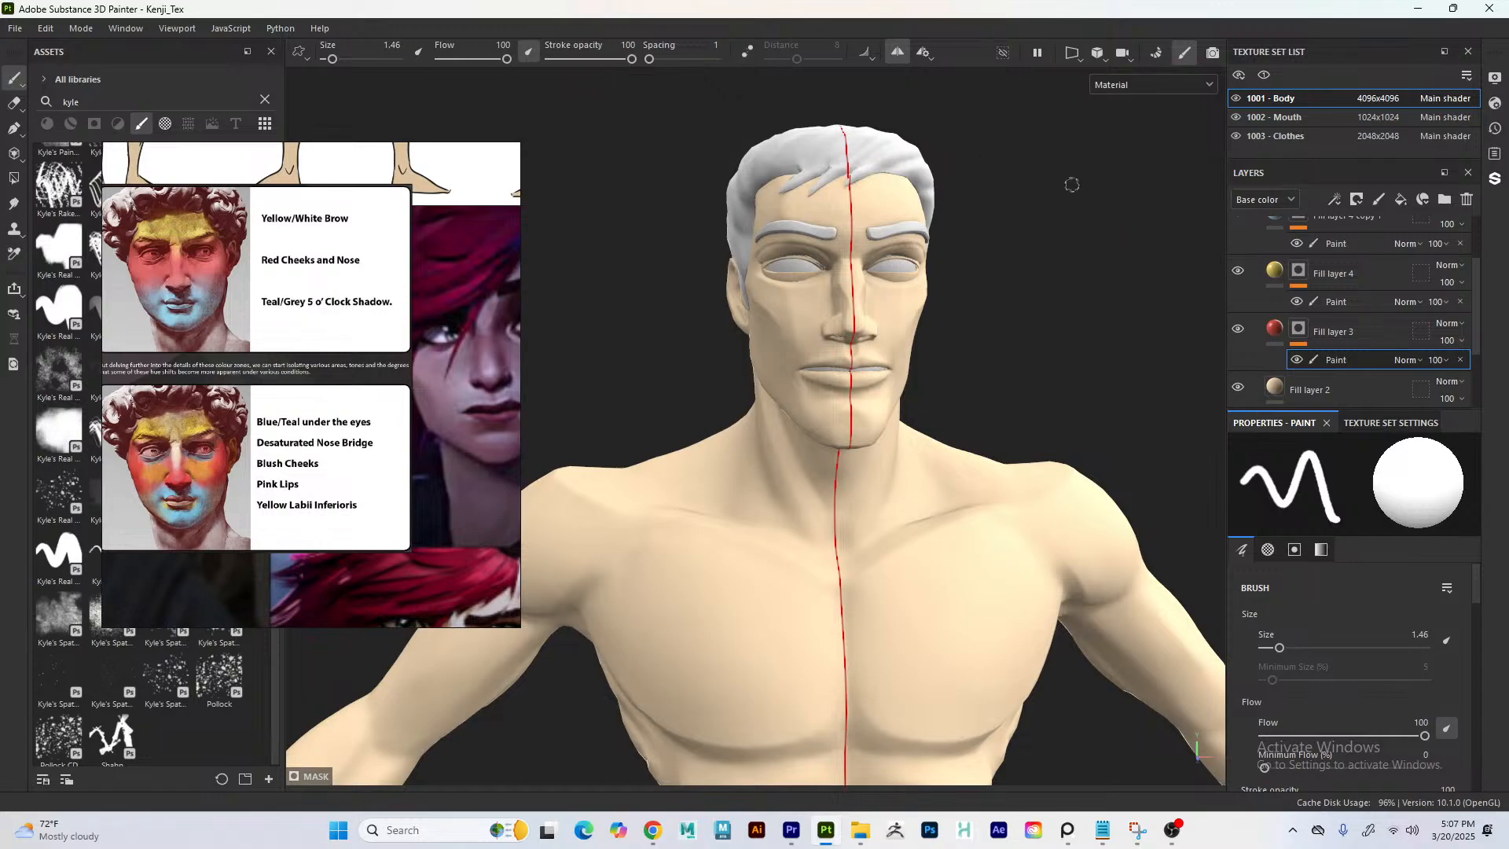
click(826, 208)
drag(826, 208, 784, 207)
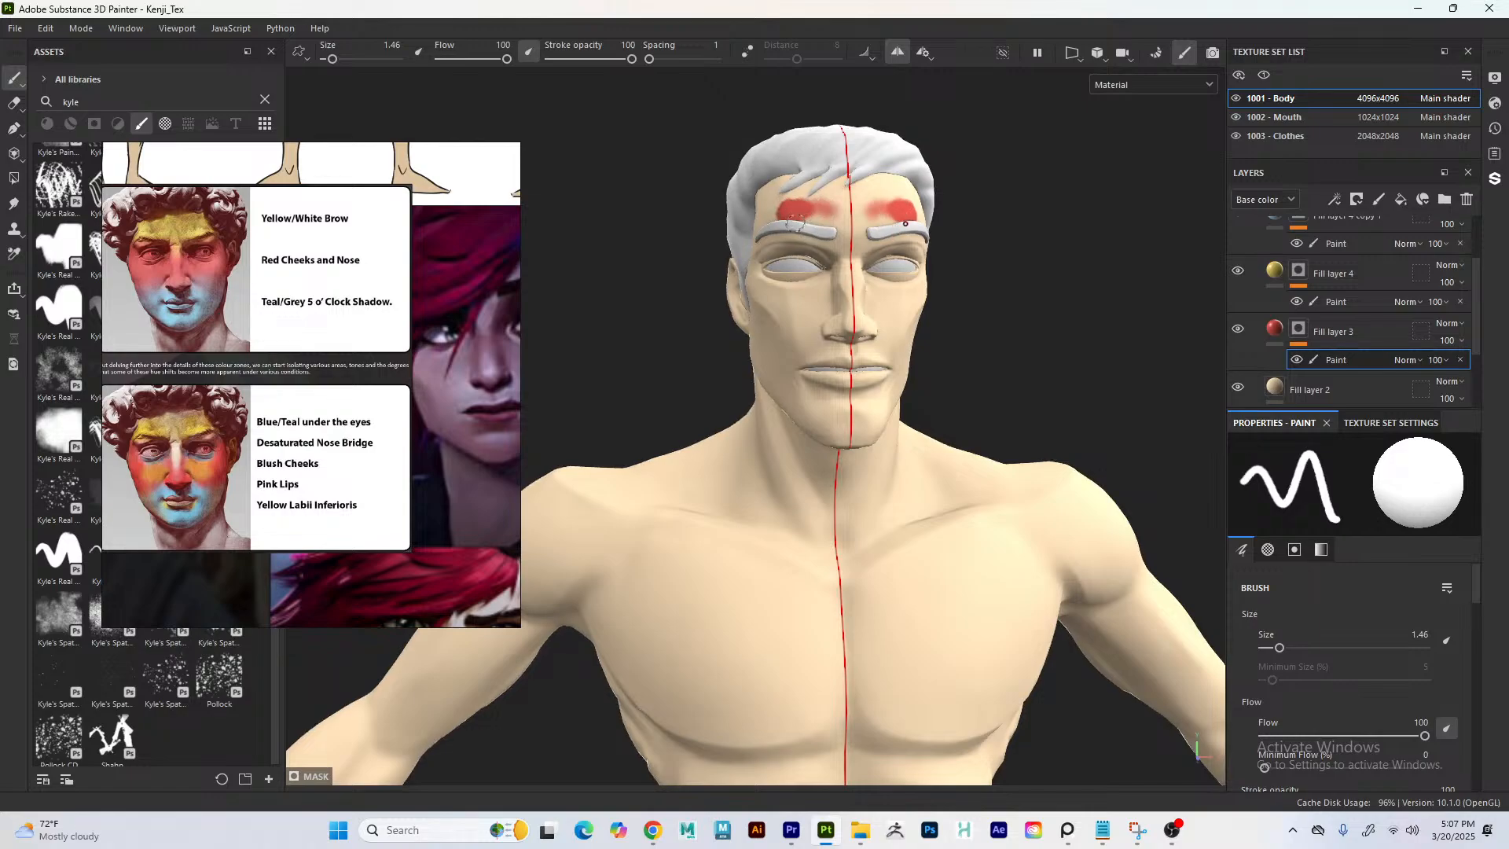
key(ctrl+z)
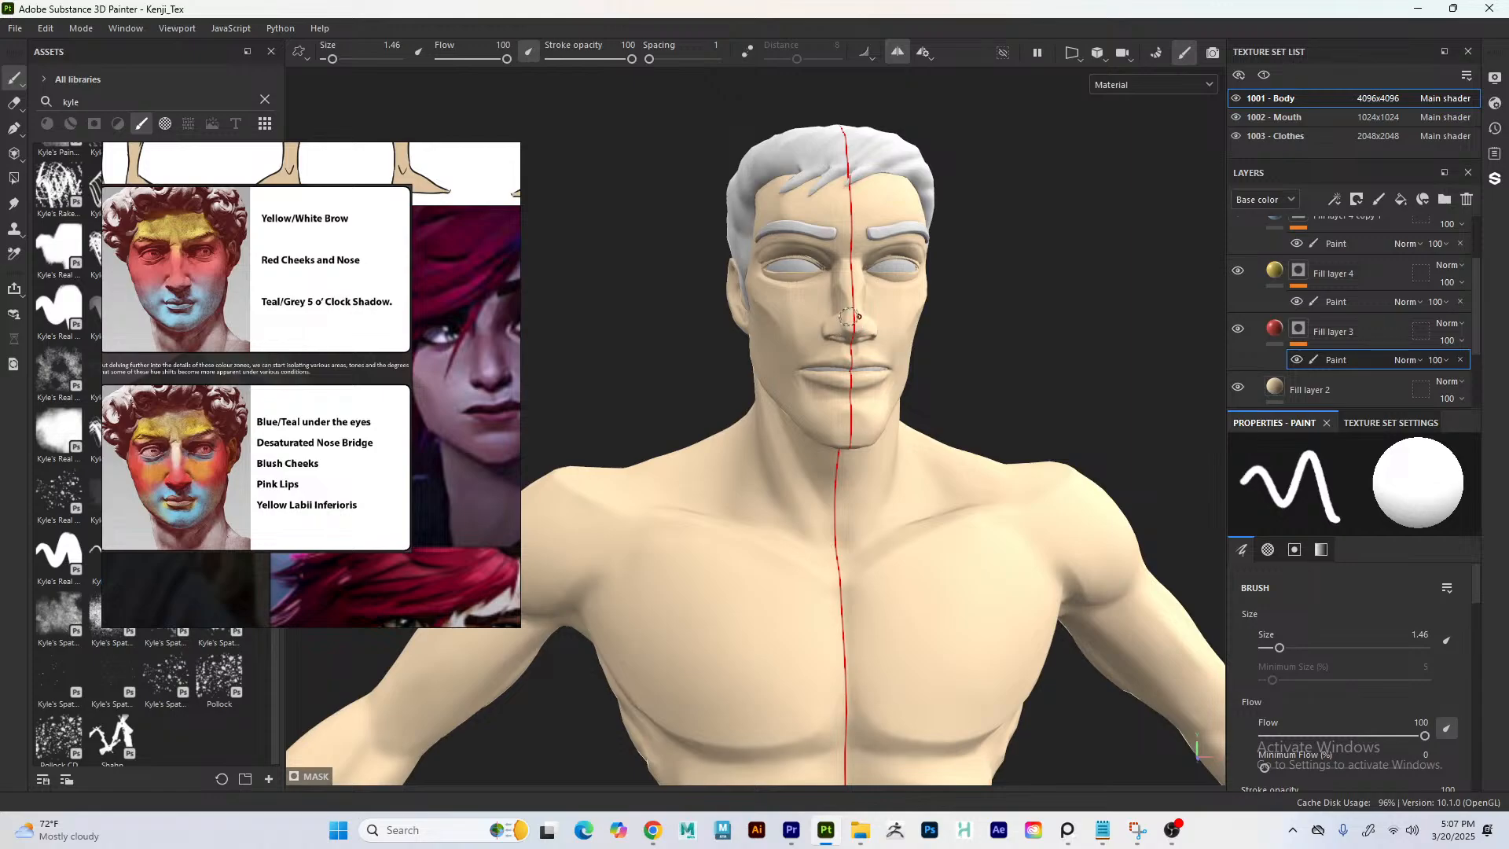
- Paint the nose tip and outer eye areas red, then extend the red down the outer cheeks with brush size 3.56
mouse_move(848, 319)
mouse_down()
mouse_move(832, 332)
mouse_move(845, 313)
mouse_up()
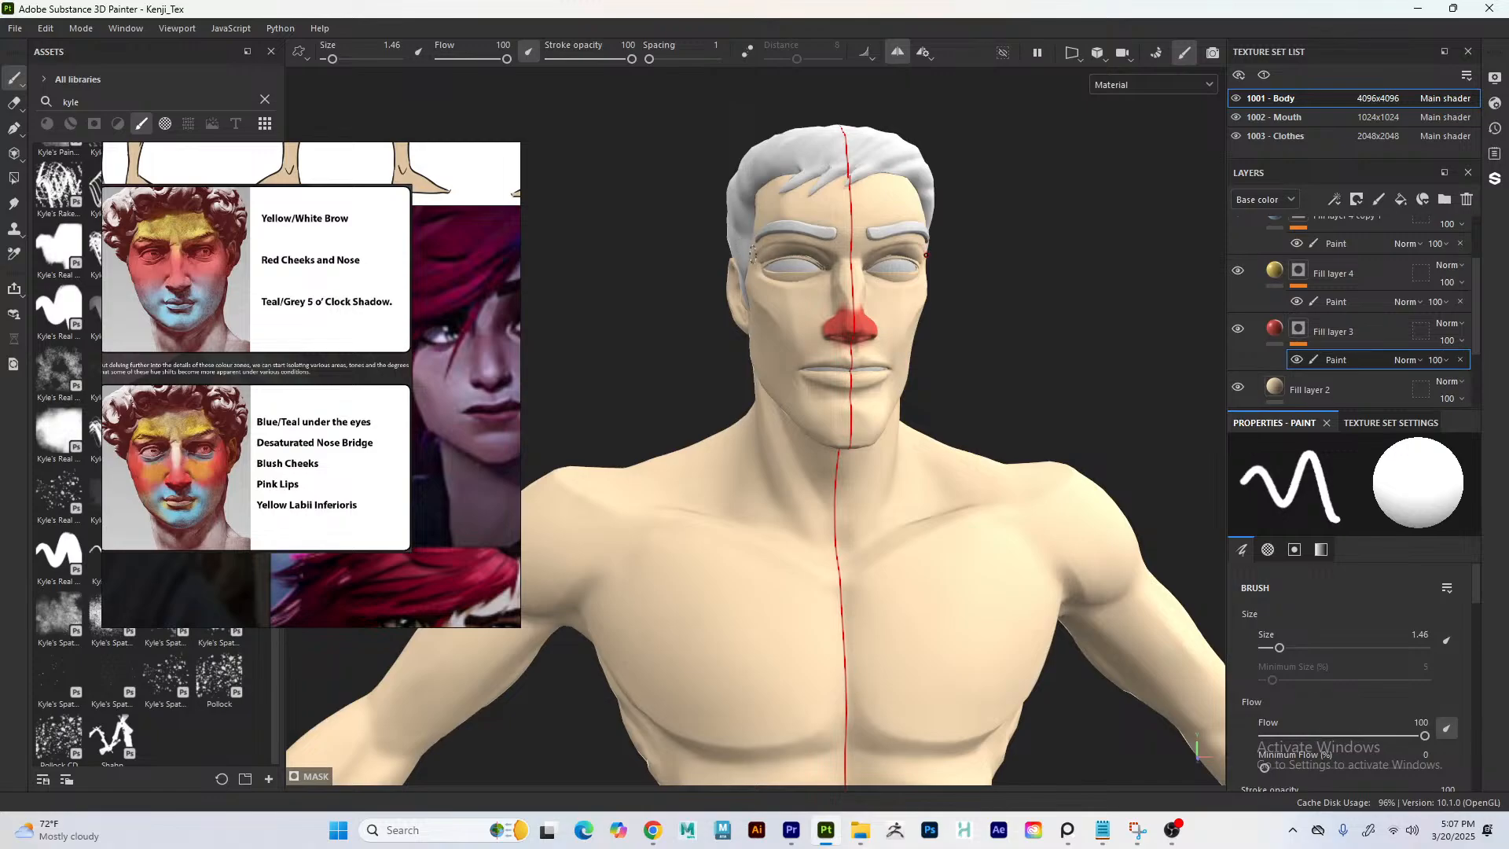
drag(754, 250, 754, 293)
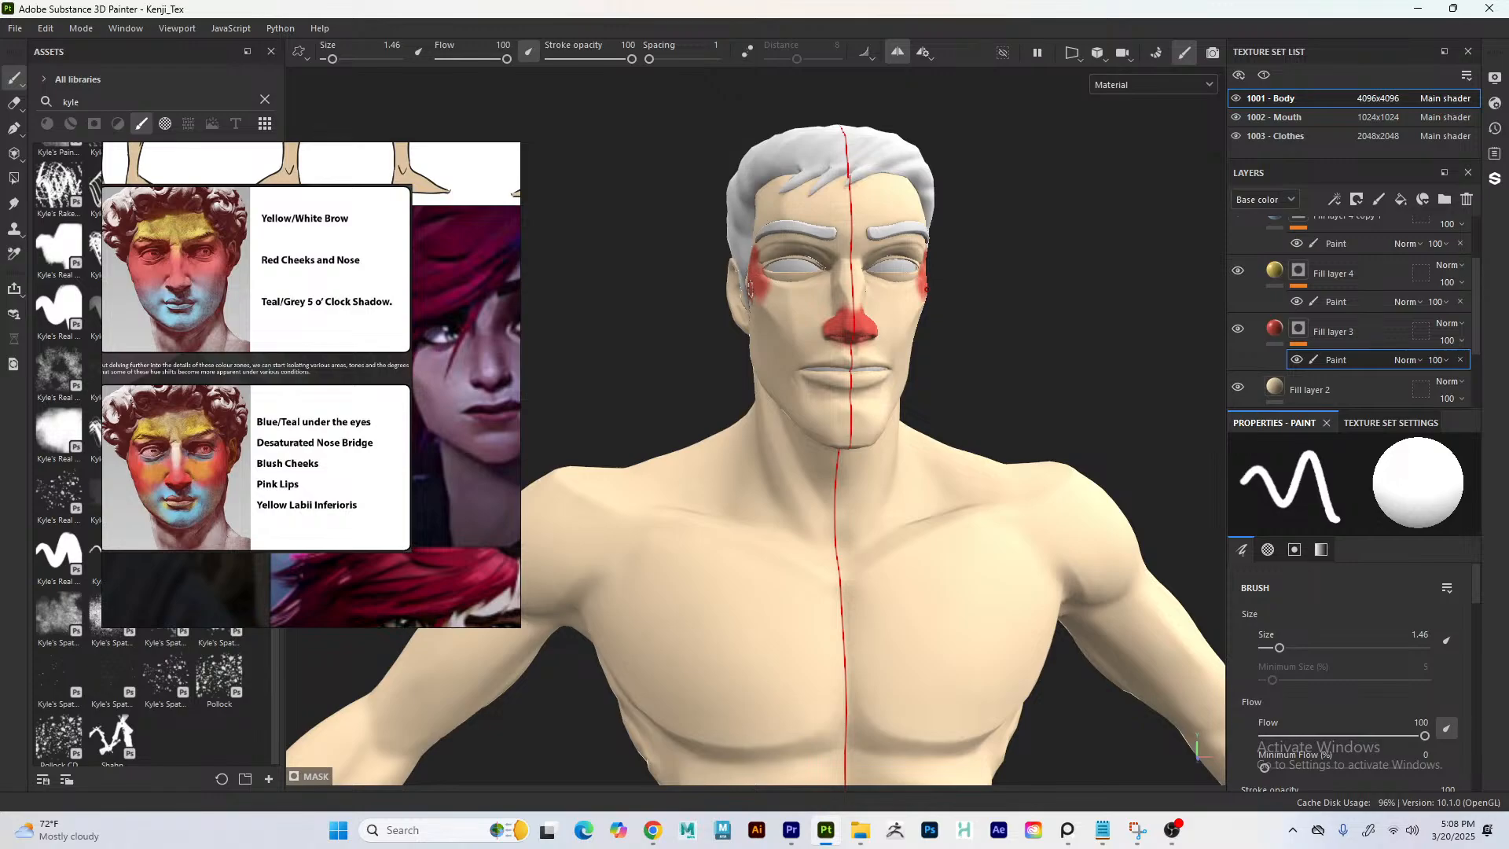
right_click(752, 292)
drag(796, 397, 808, 397)
click(697, 276)
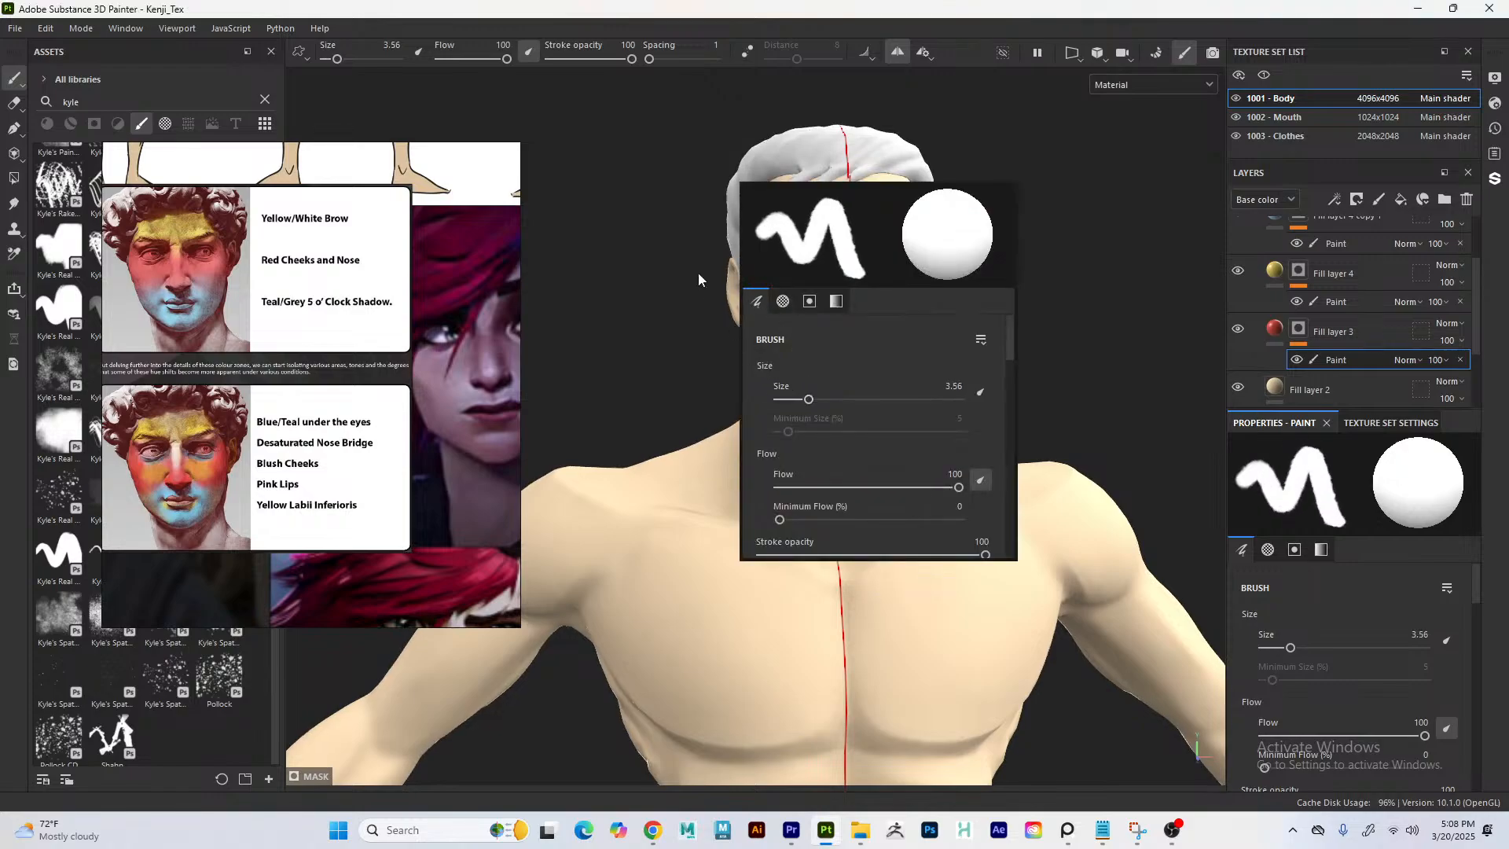
drag(749, 285, 760, 349)
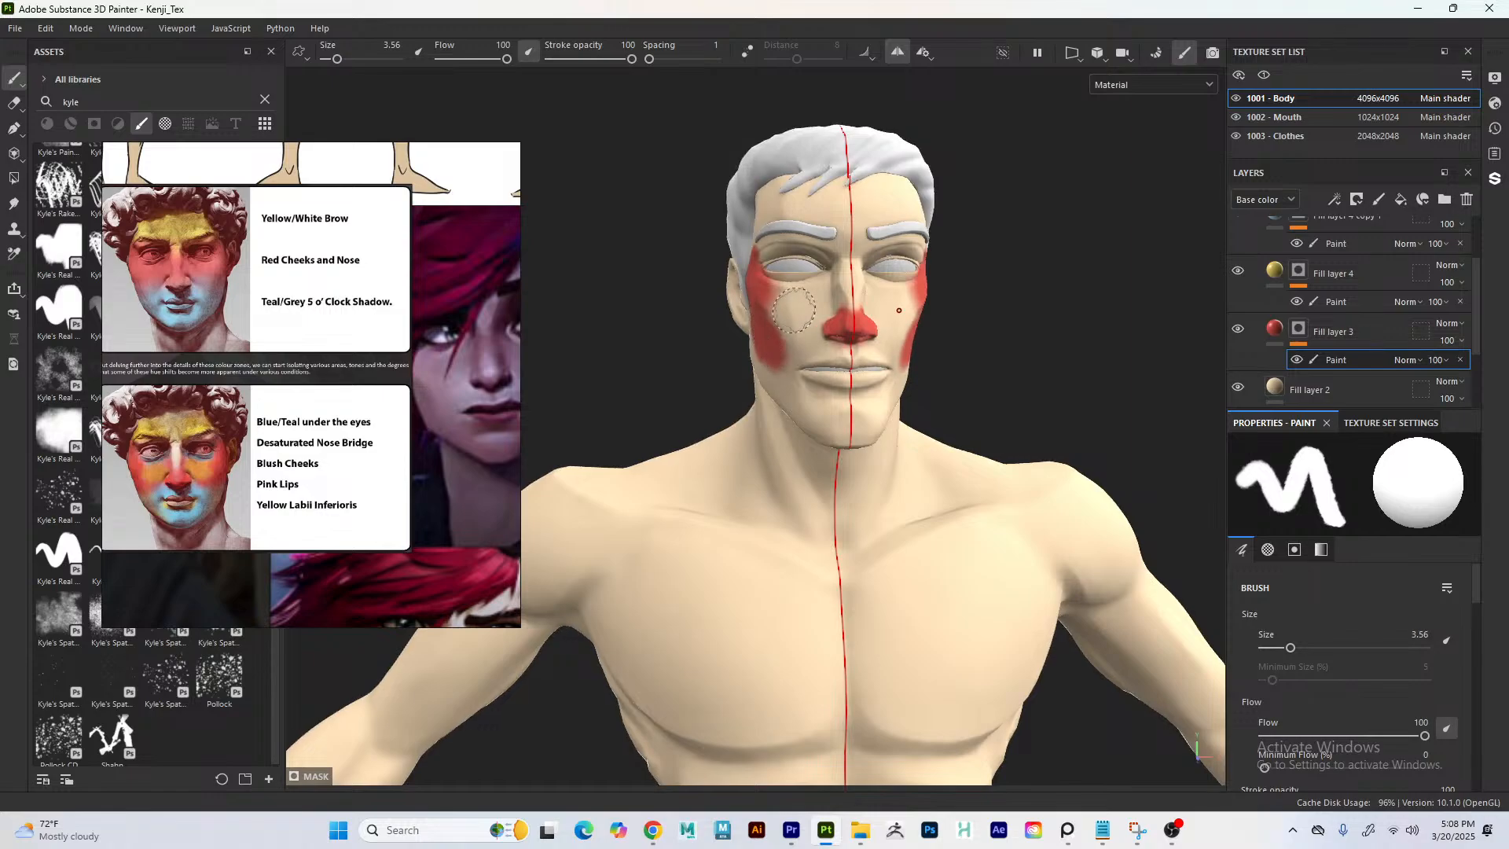
- Set the brush size to 1.36, paint red along the sides of the nose bridge, and undo the last stroke
right_click(838, 297)
drag(893, 403, 882, 404)
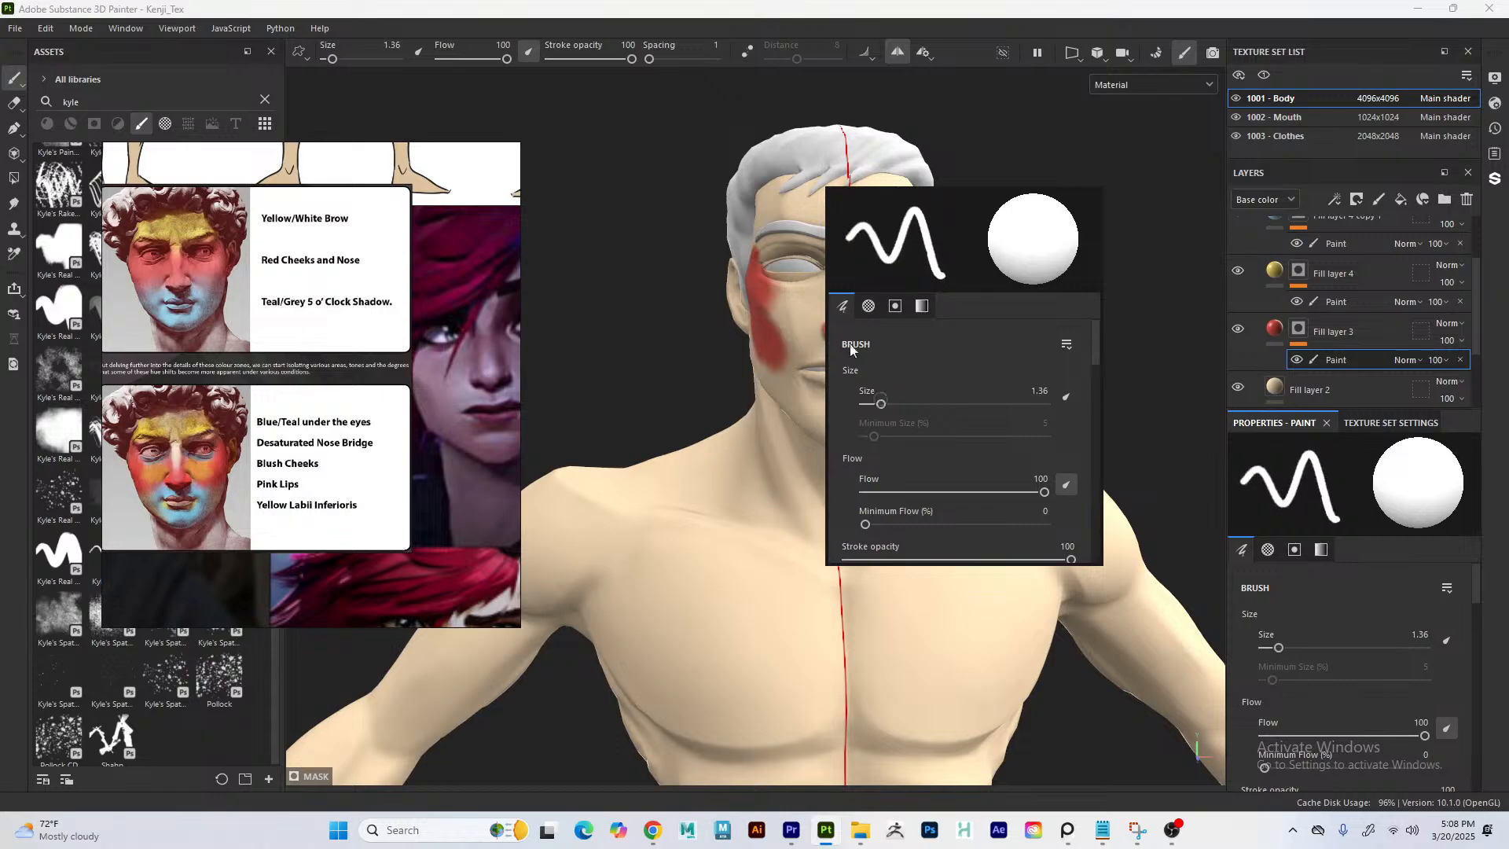
drag(834, 283, 838, 300)
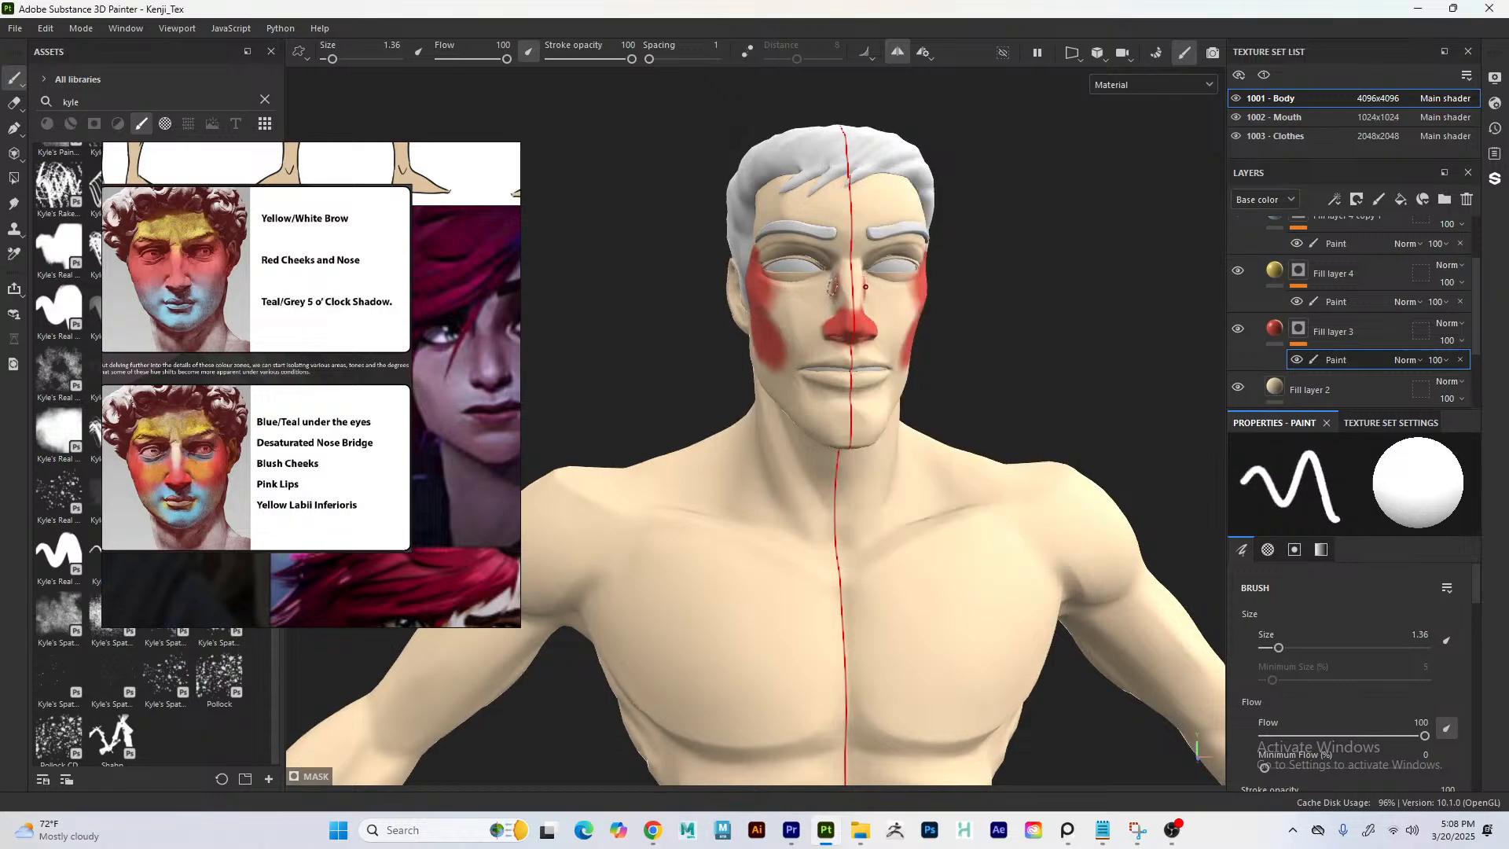
drag(831, 284, 835, 304)
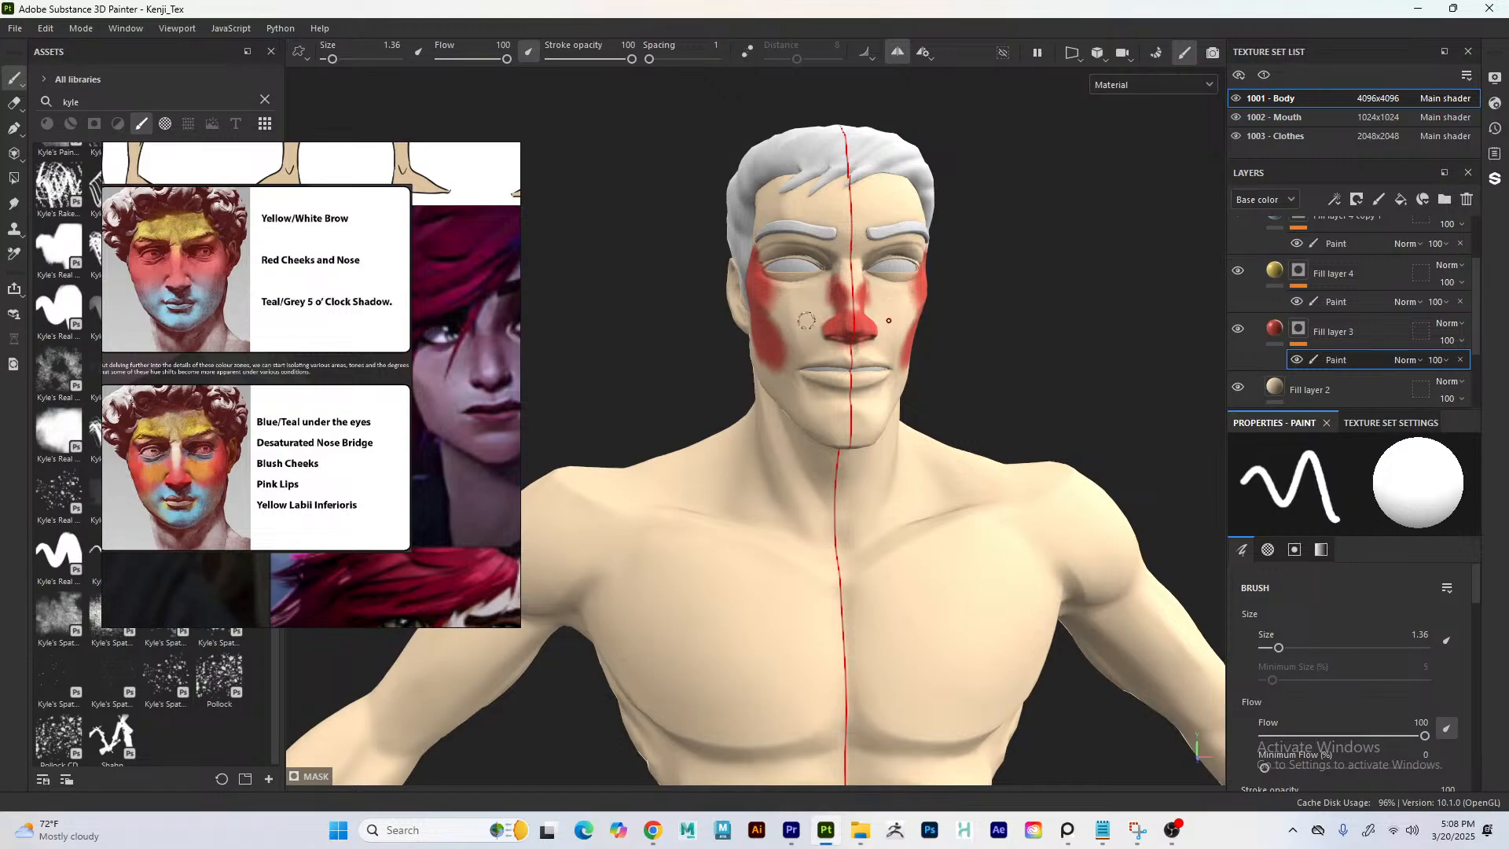
key(ctrl+z)
- Paint yellow on Fill layer 4's mask over the brow and forehead, inner cheeks, lips and sides of the chin
click(1328, 303)
mouse_move(813, 225)
mouse_down()
mouse_move(792, 224)
mouse_move(825, 229)
mouse_move(792, 219)
mouse_up()
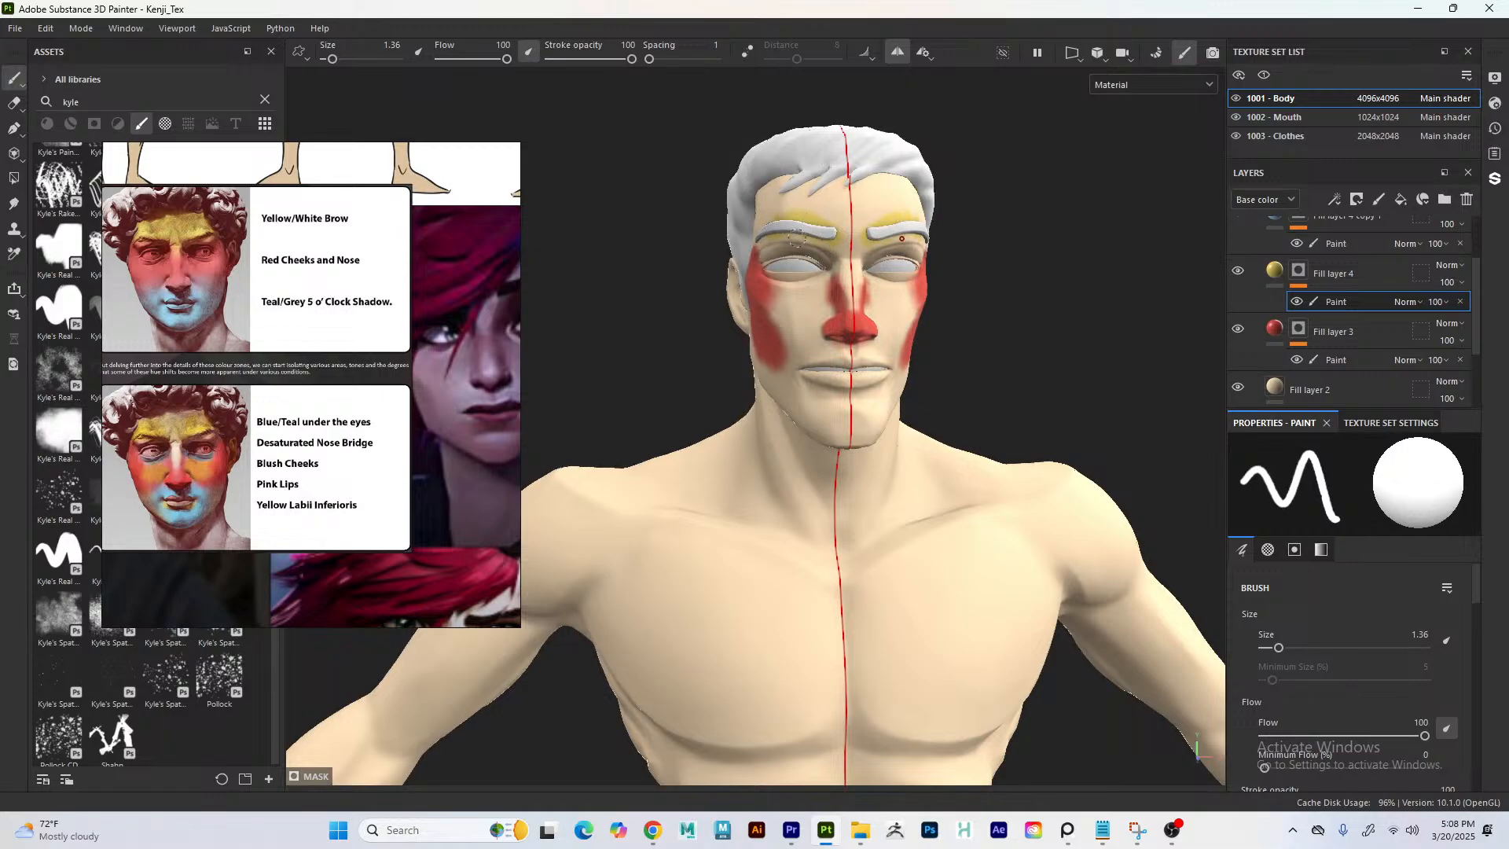
drag(829, 284, 790, 324)
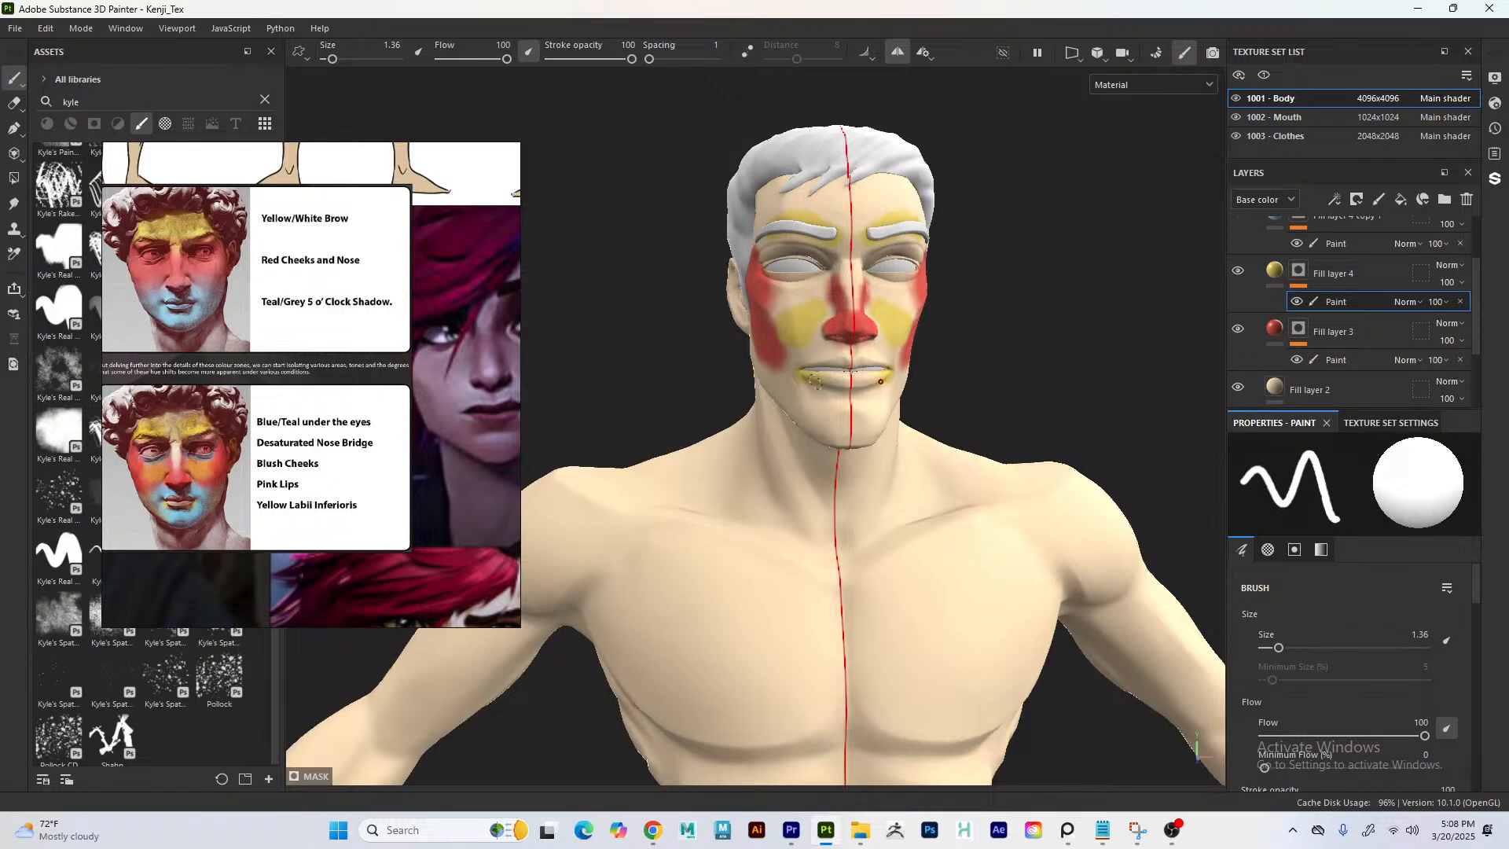
drag(814, 380, 826, 376)
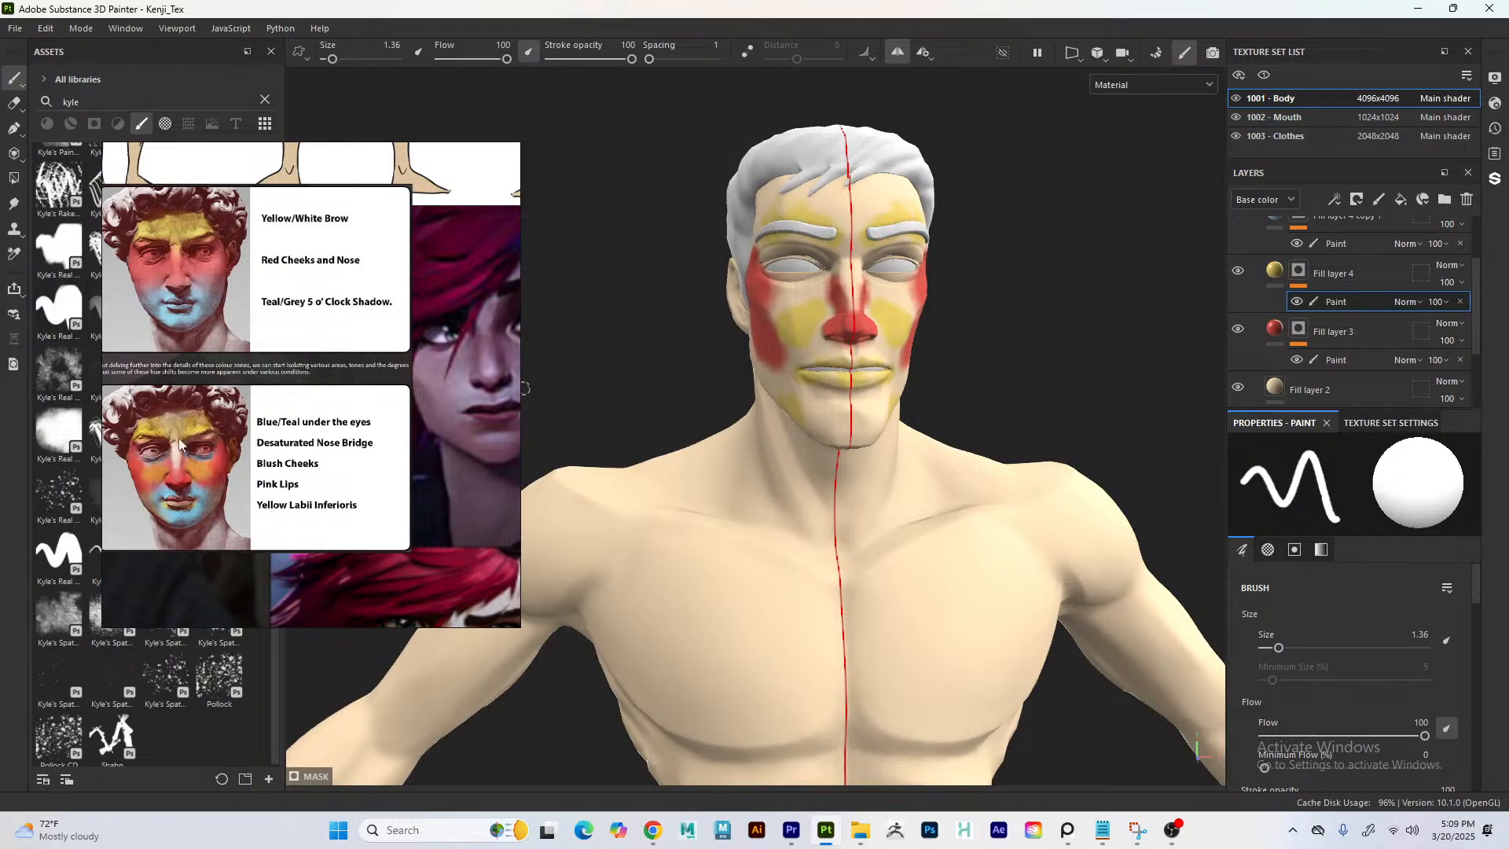
- Return to the paint effect of Fill layer 3 and paint red over the upper eye sockets
click(1336, 360)
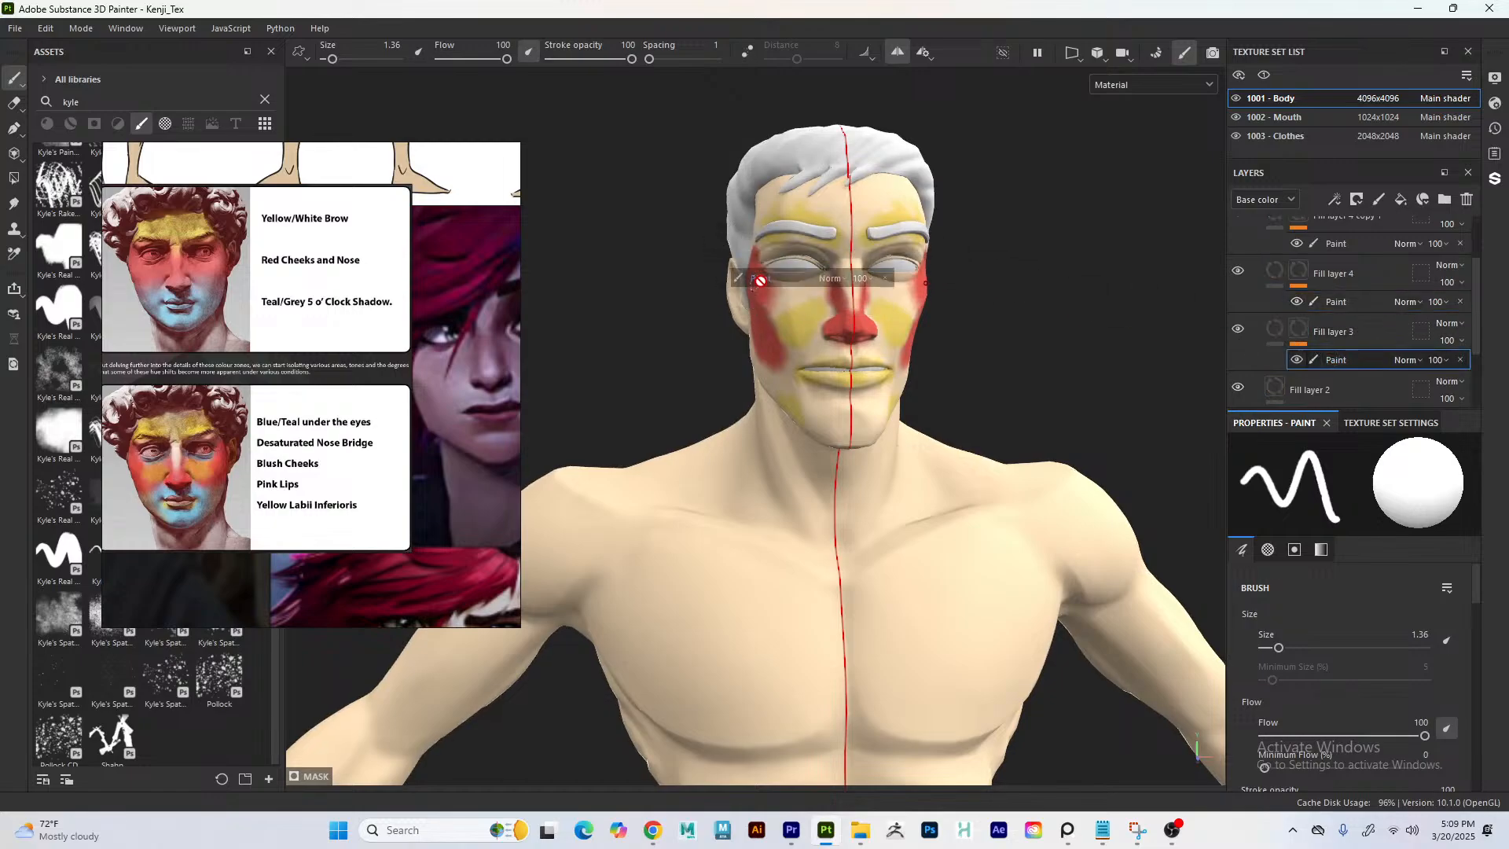
mouse_move(1336, 359)
mouse_down()
mouse_move(1332, 381)
mouse_move(1319, 326)
mouse_move(1328, 353)
mouse_up()
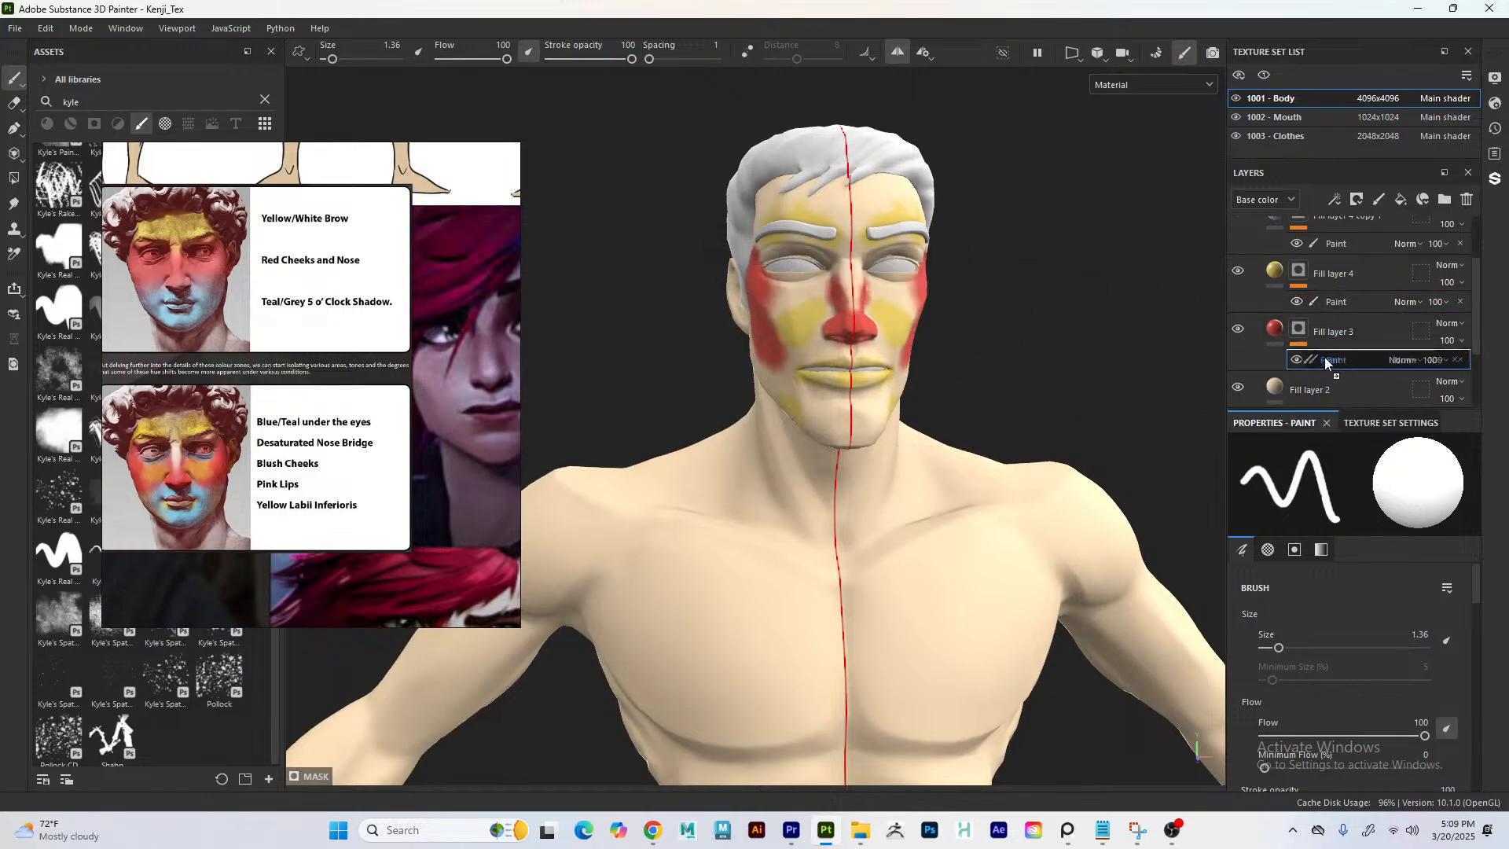
right_click(1330, 355)
click(1121, 357)
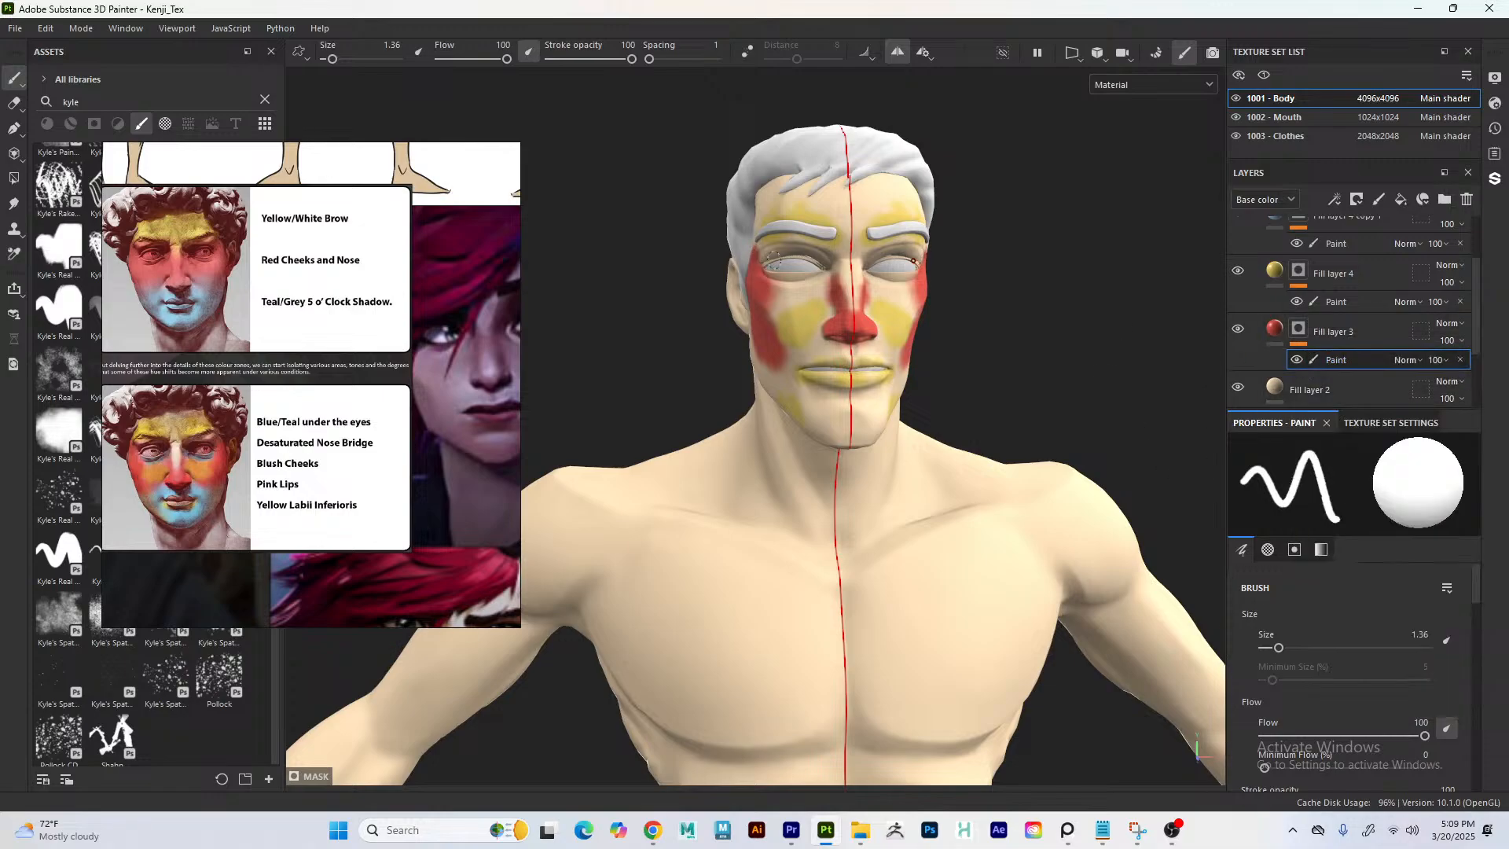
mouse_move(762, 252)
mouse_down()
mouse_move(825, 258)
mouse_move(758, 250)
mouse_up()
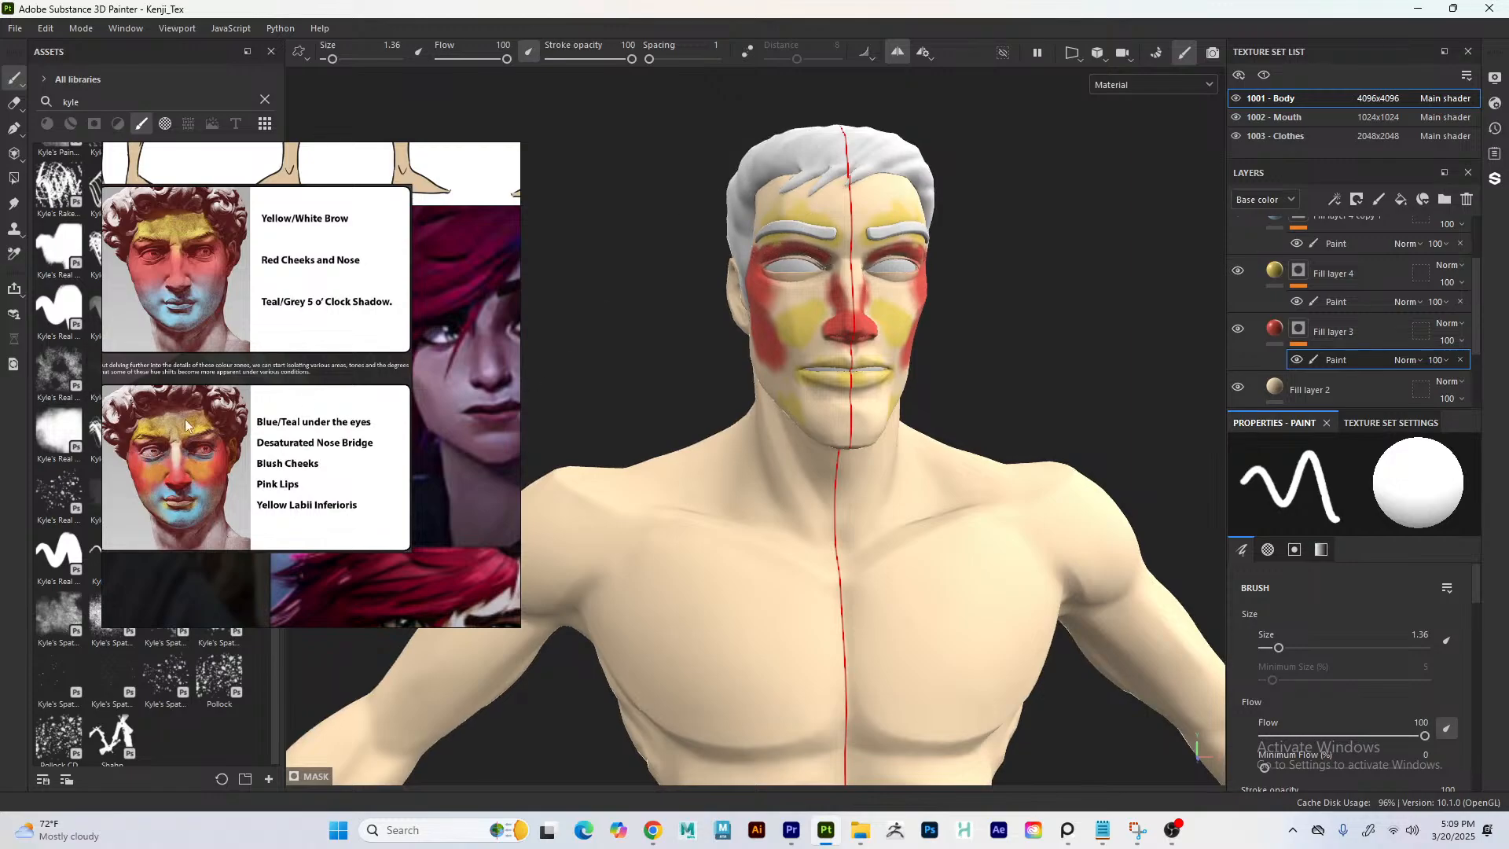
- Paint blue on the mask of the blue fill layer over the chin, jaw, upper lip area and under the eyes
click(1328, 302)
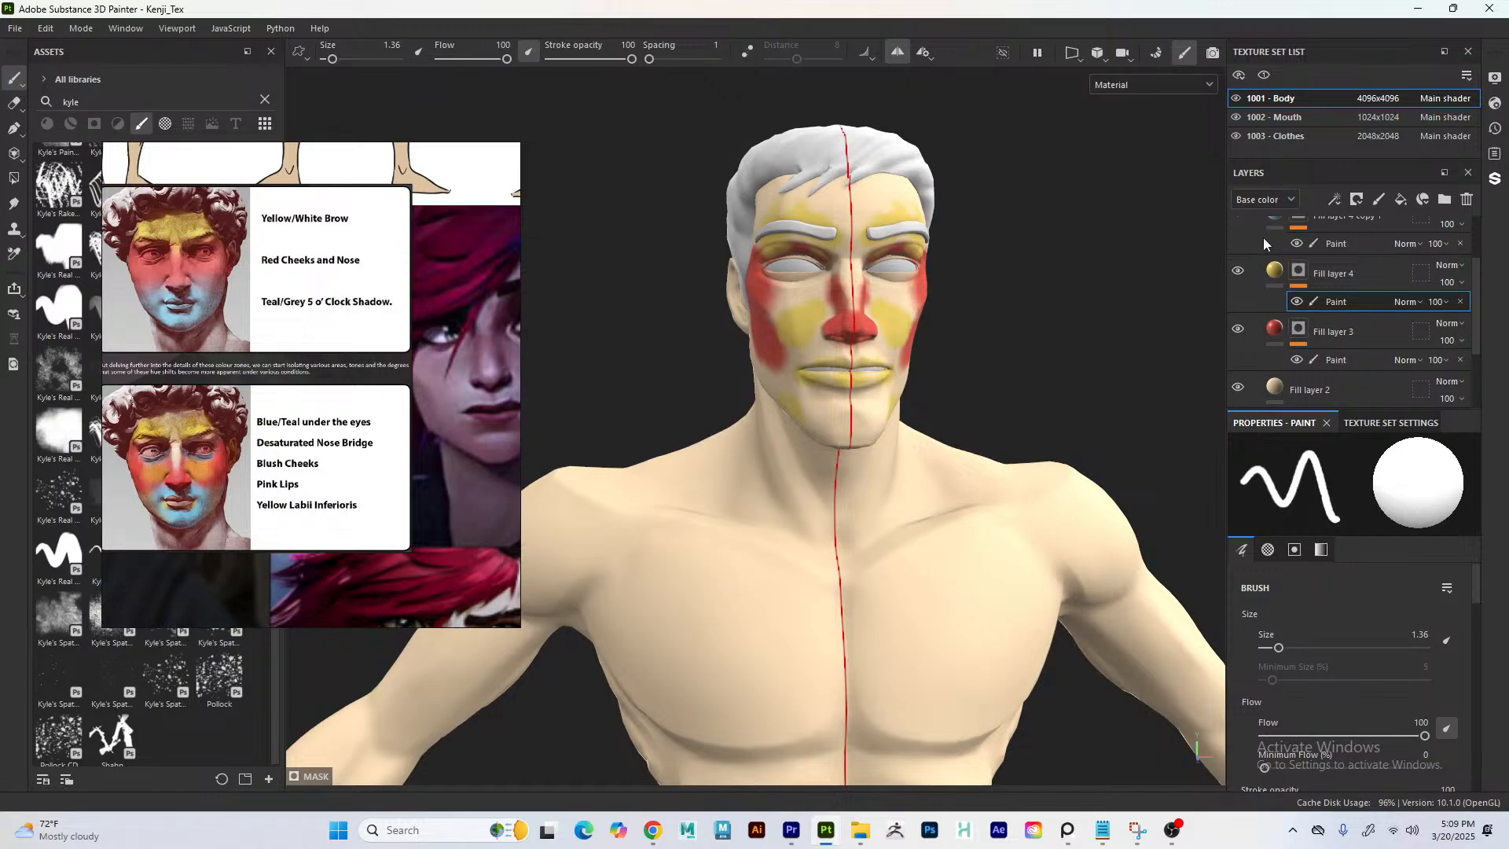
click(1330, 245)
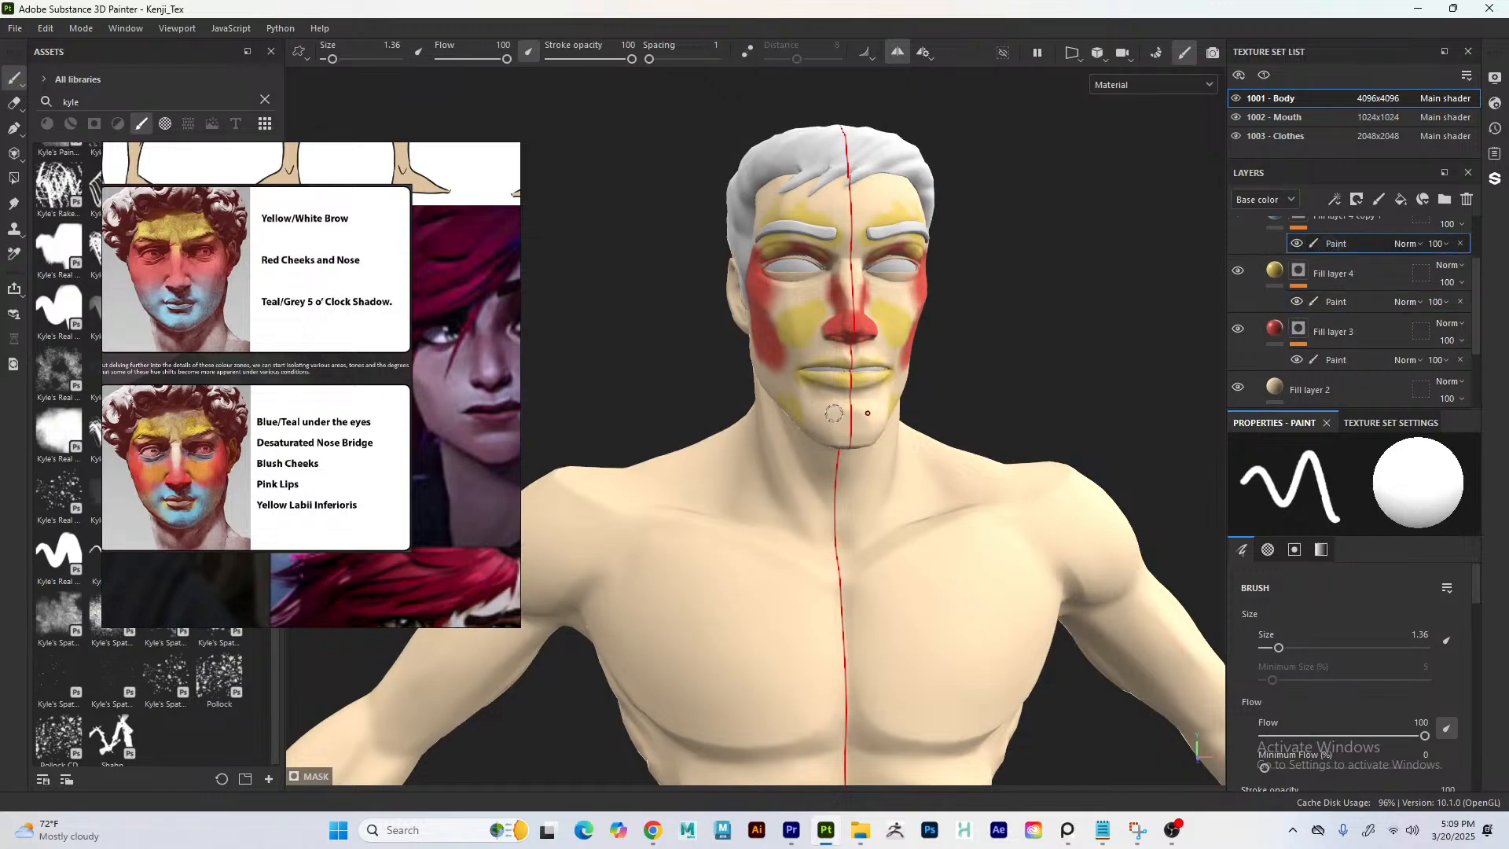
mouse_move(821, 424)
mouse_down()
mouse_move(815, 411)
mouse_move(821, 434)
mouse_move(846, 440)
mouse_move(829, 421)
mouse_move(852, 404)
mouse_move(807, 397)
mouse_move(791, 366)
mouse_move(801, 347)
mouse_move(817, 354)
mouse_move(810, 344)
mouse_move(839, 349)
mouse_up()
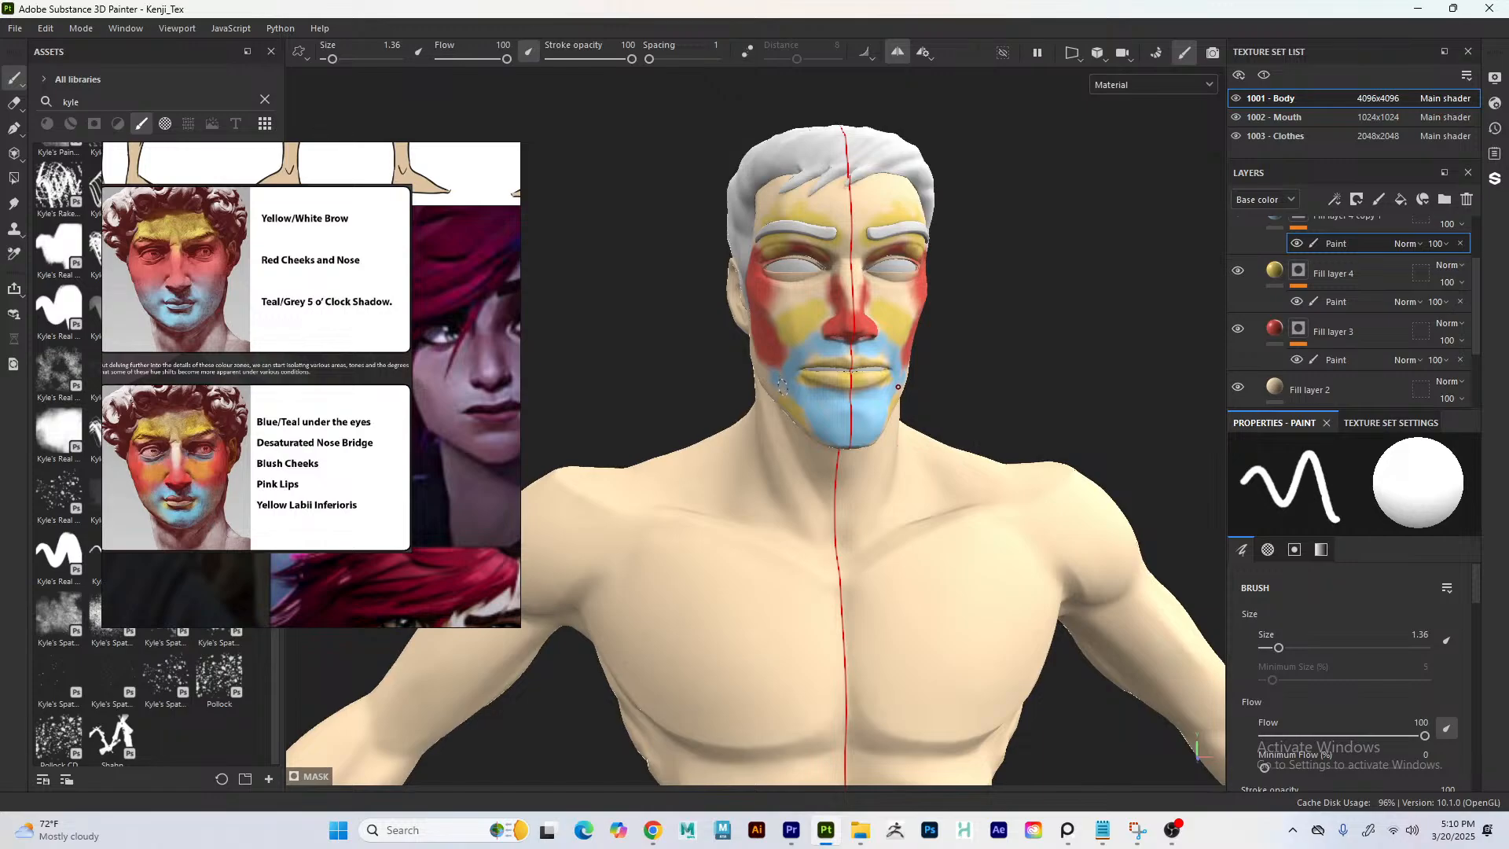
mouse_move(813, 277)
mouse_down()
mouse_move(761, 270)
mouse_move(803, 283)
mouse_up()
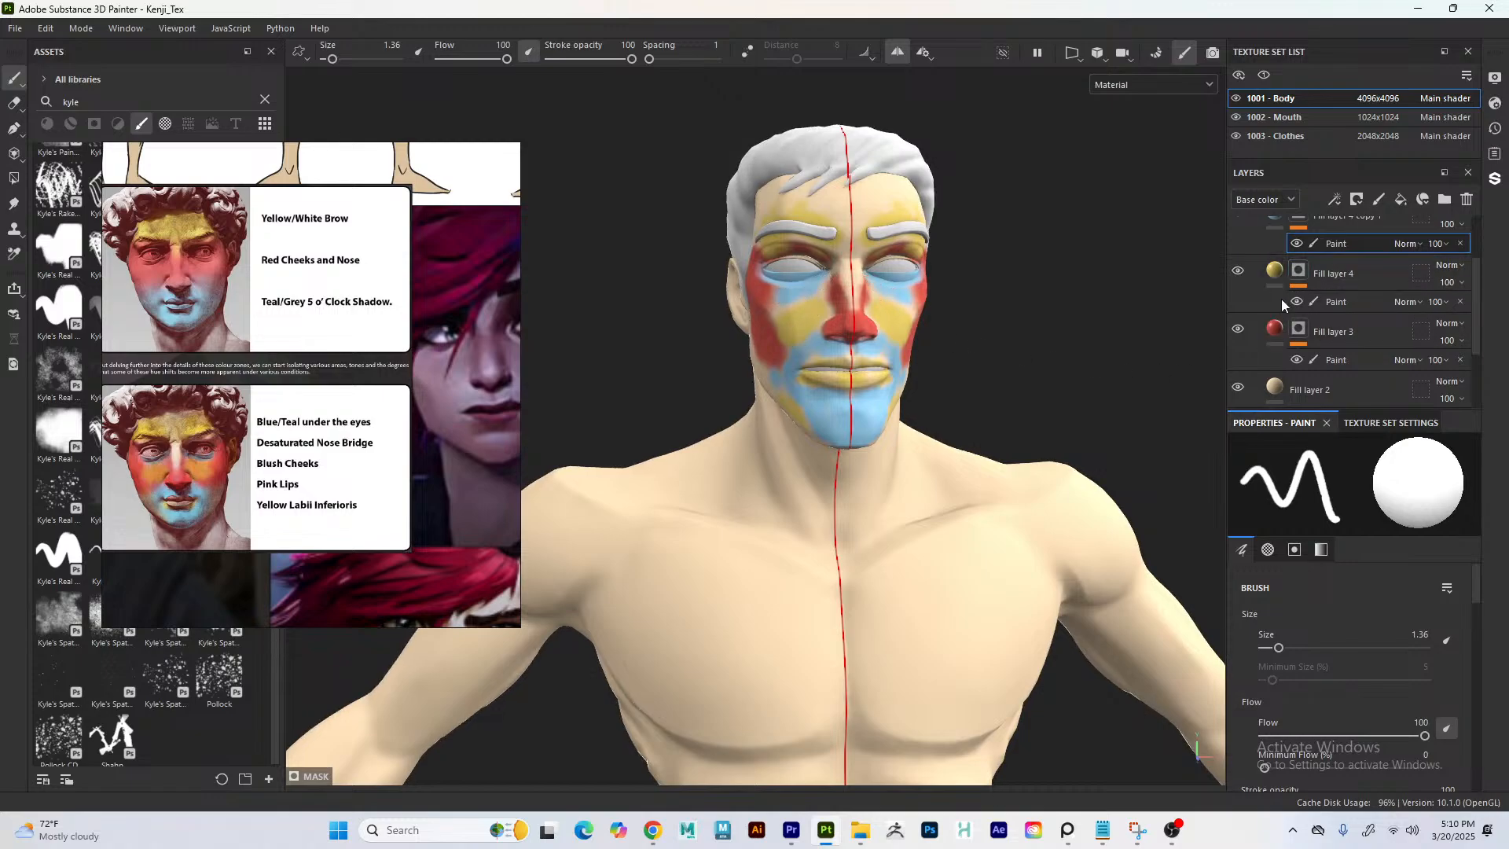
- Move Fill layer 4 above Fill layer 4 copy 1 in the layer stack and select its paint effect
click(1328, 302)
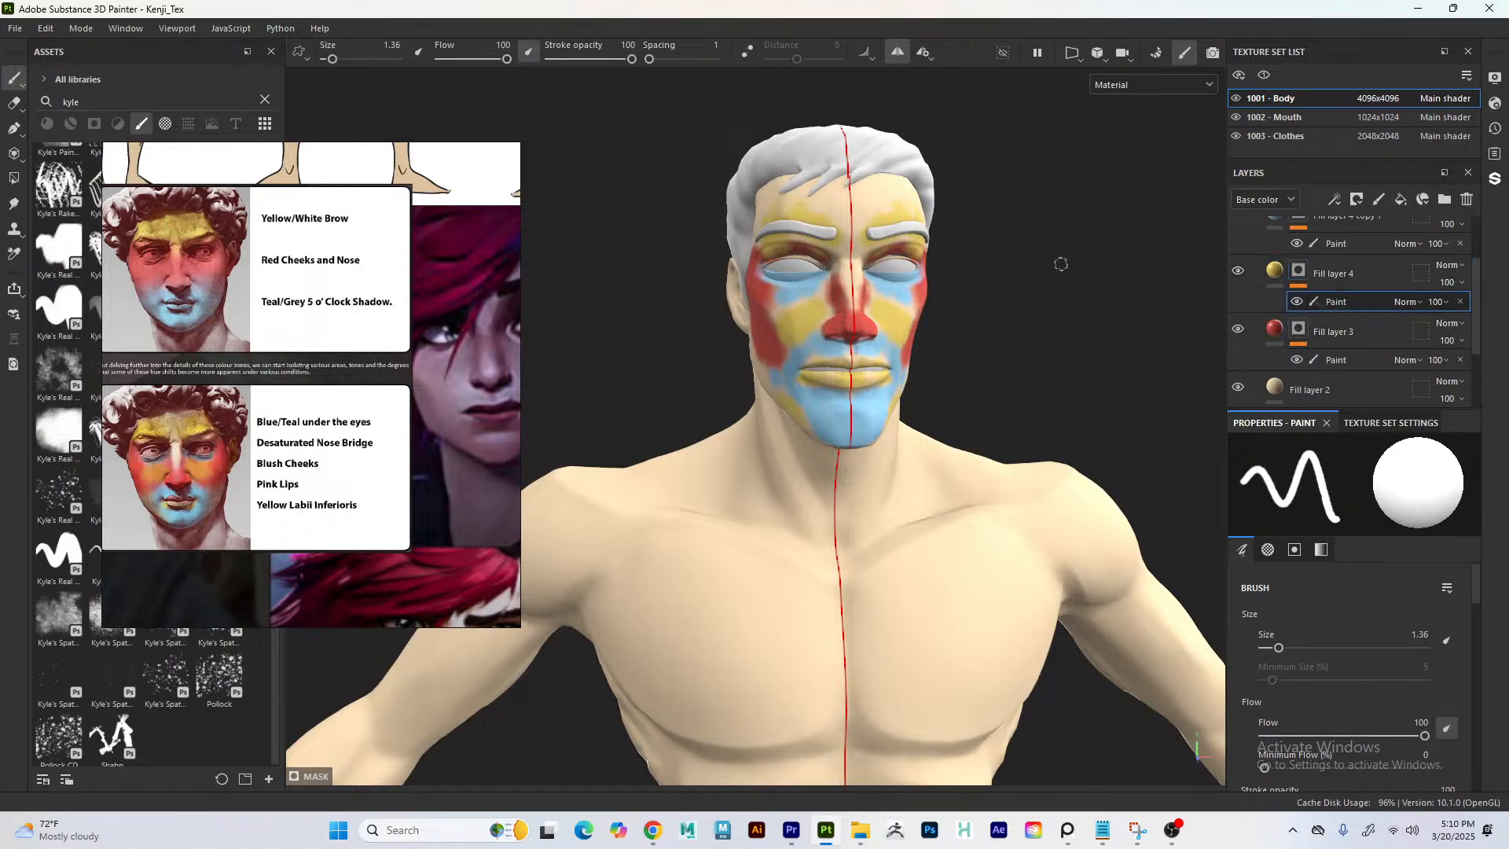
click(1336, 243)
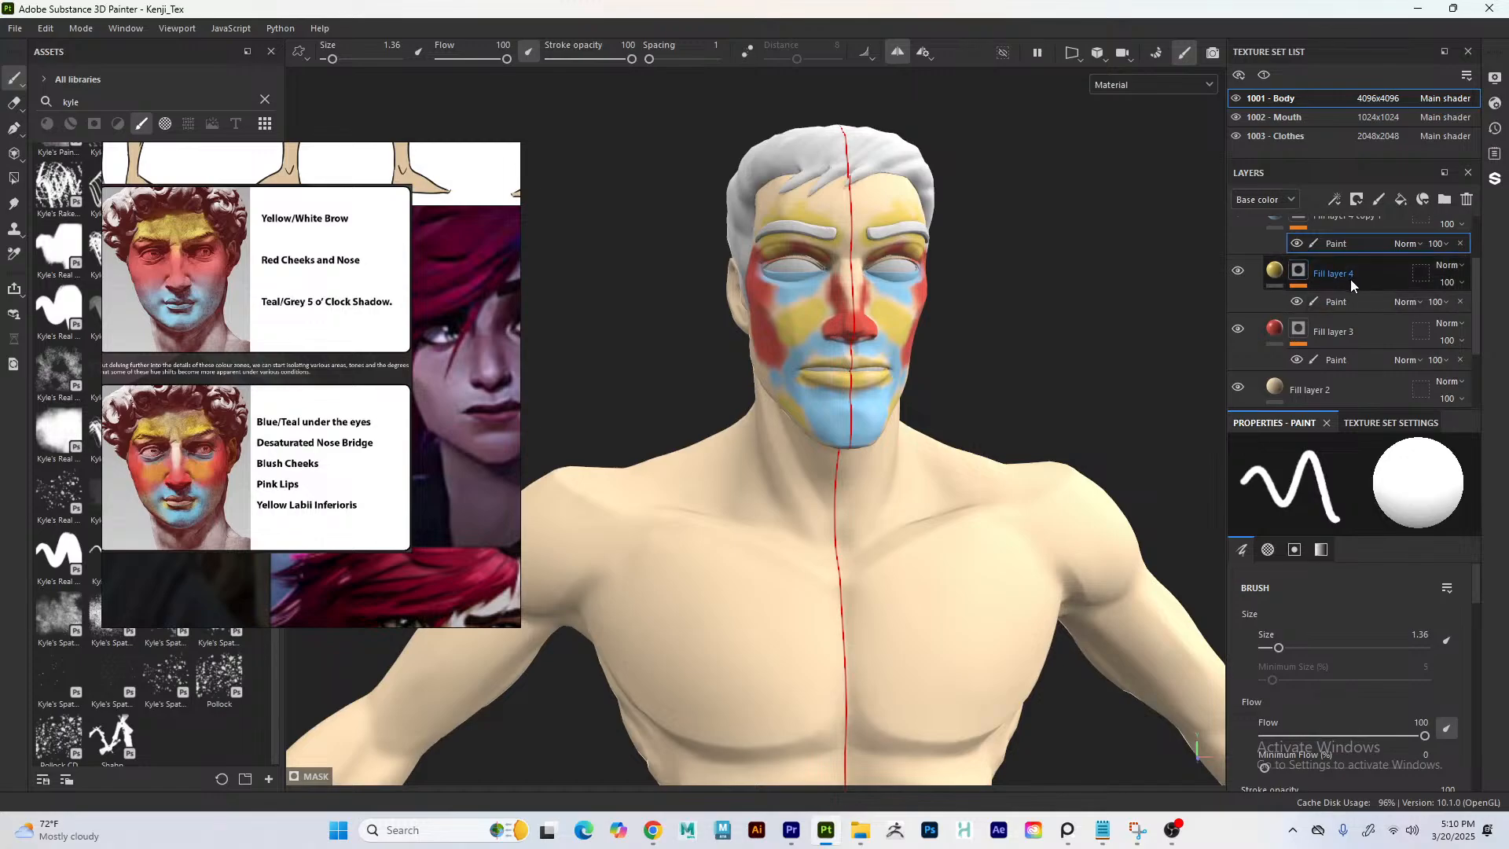
scroll(1462, 330, up, 2)
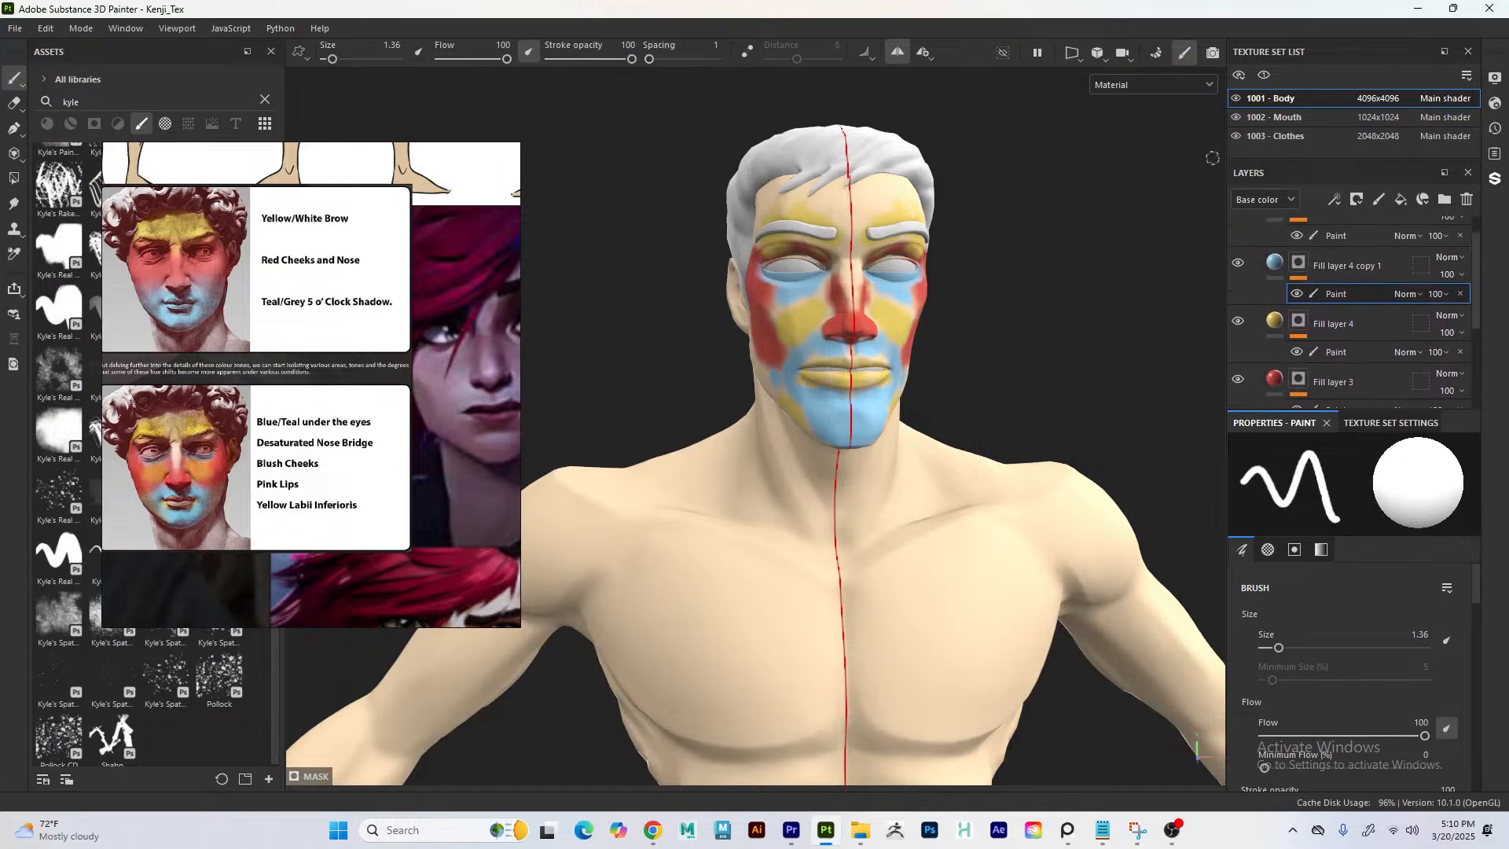
click(1343, 325)
drag(1343, 325, 1332, 257)
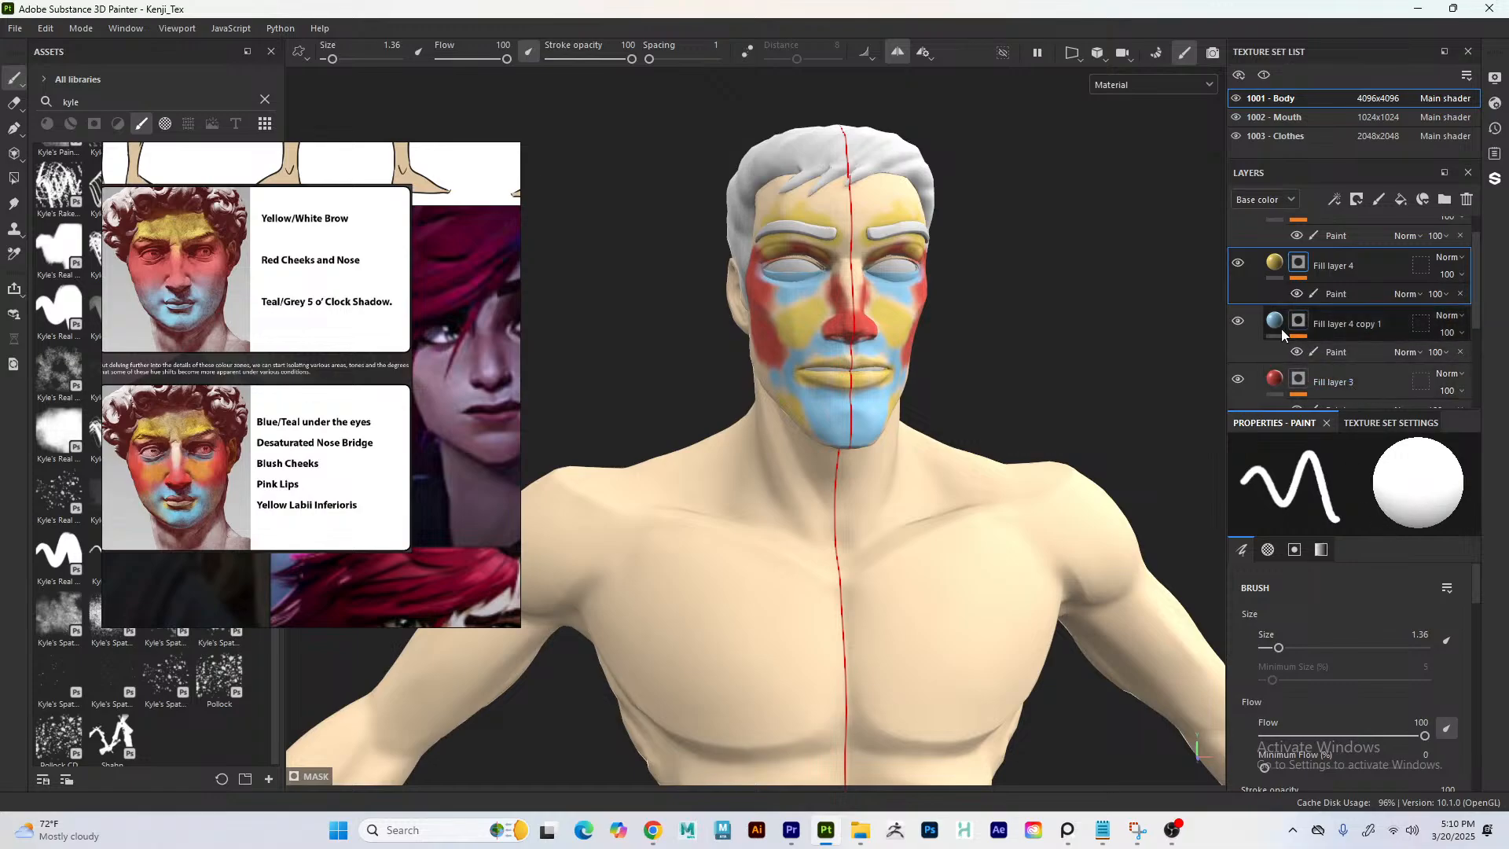
click(1338, 295)
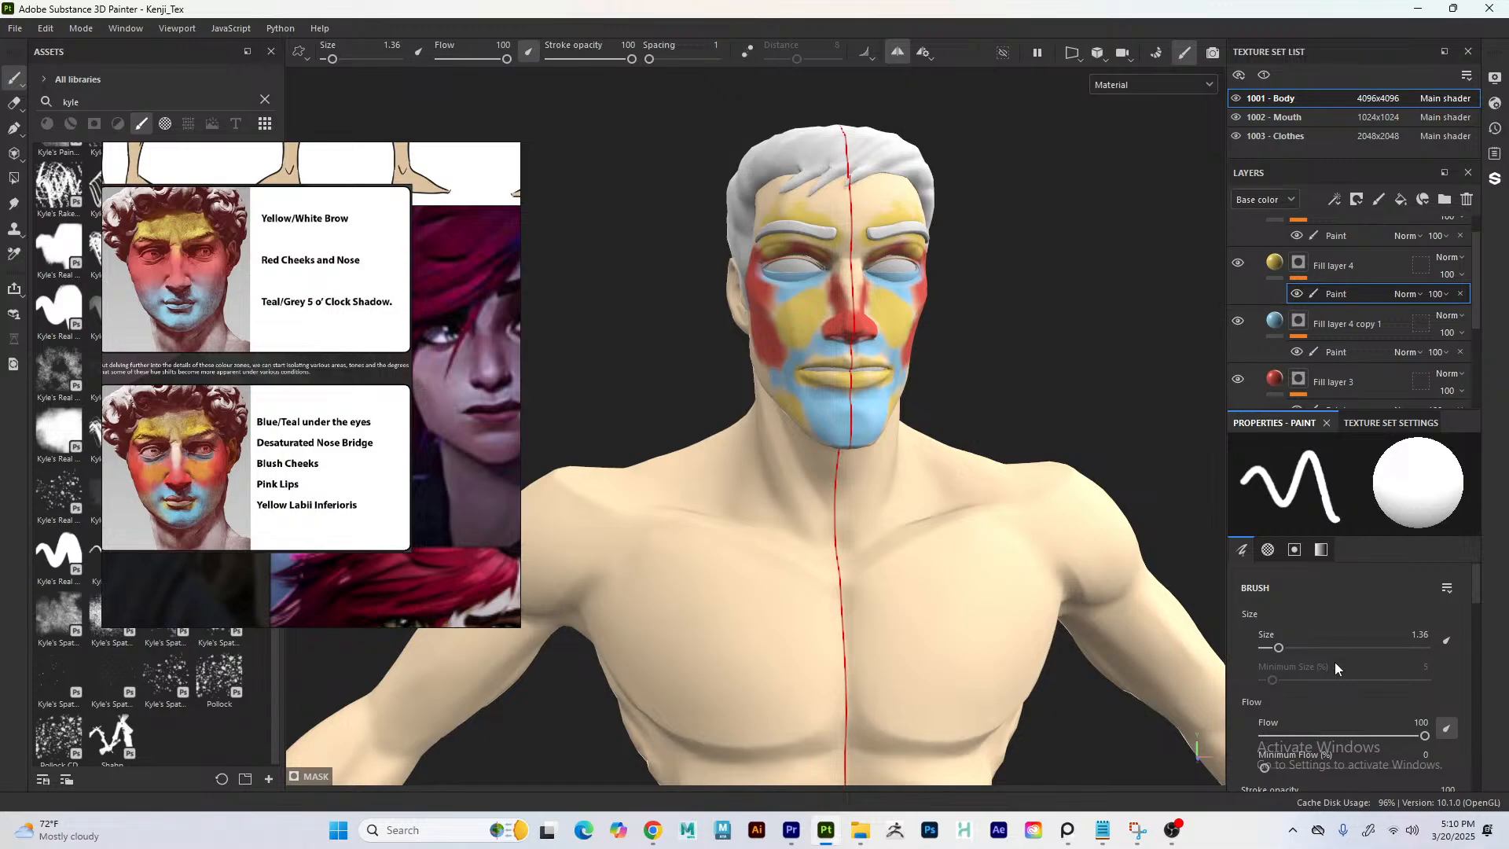
- Create a folder above Fill layer 4 and name it HeatMap
click(1444, 201)
double_click(1334, 265)
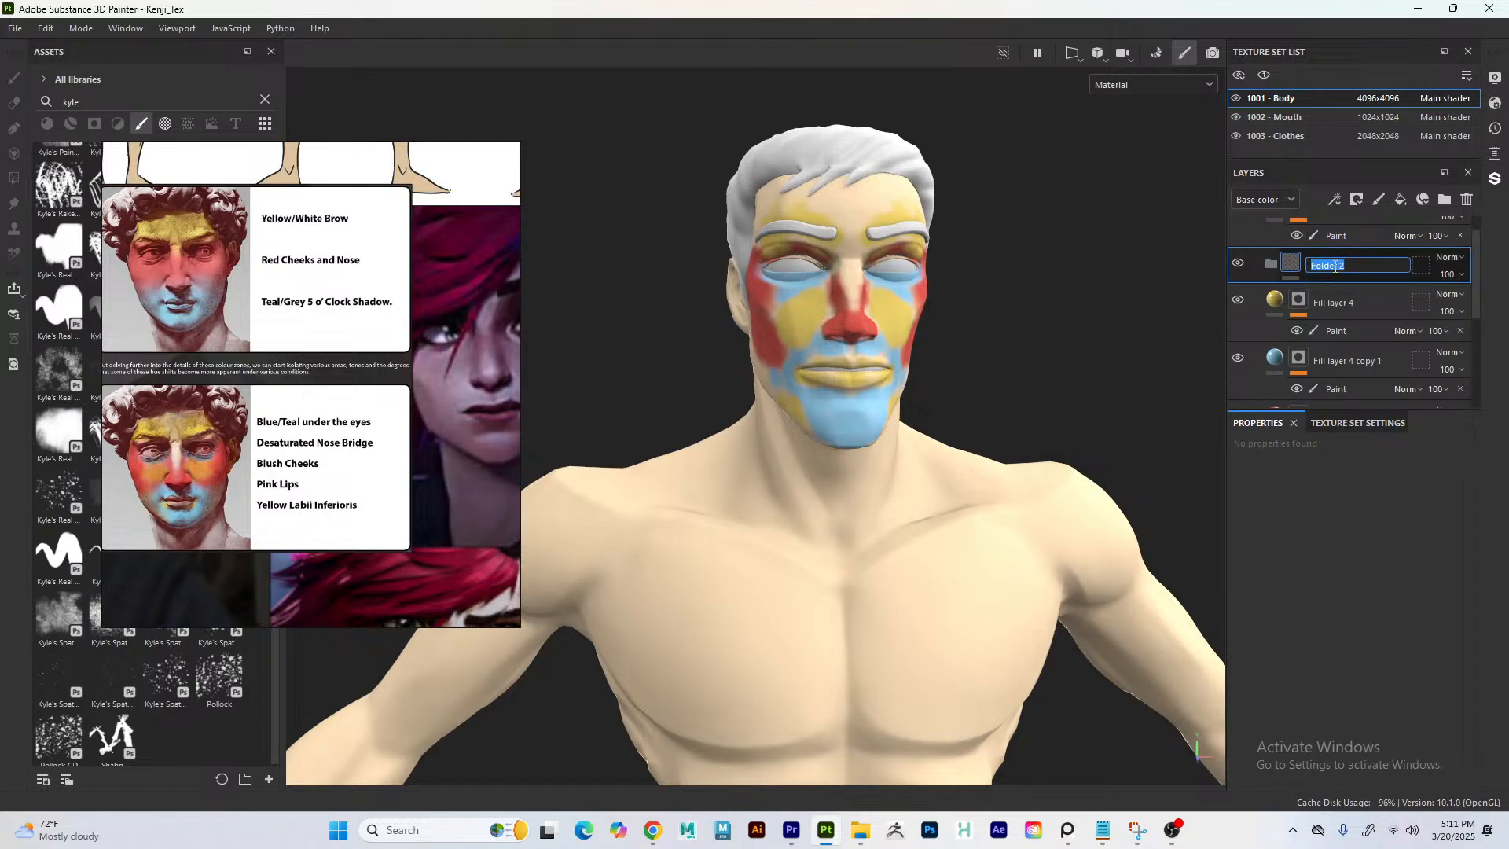
text(HeatMap)
key(Return)
- Move Fill layer 4, Fill layer 4 copy 1 and Fill layer 3 into the HeatMap folder and collapse it
click(1330, 307)
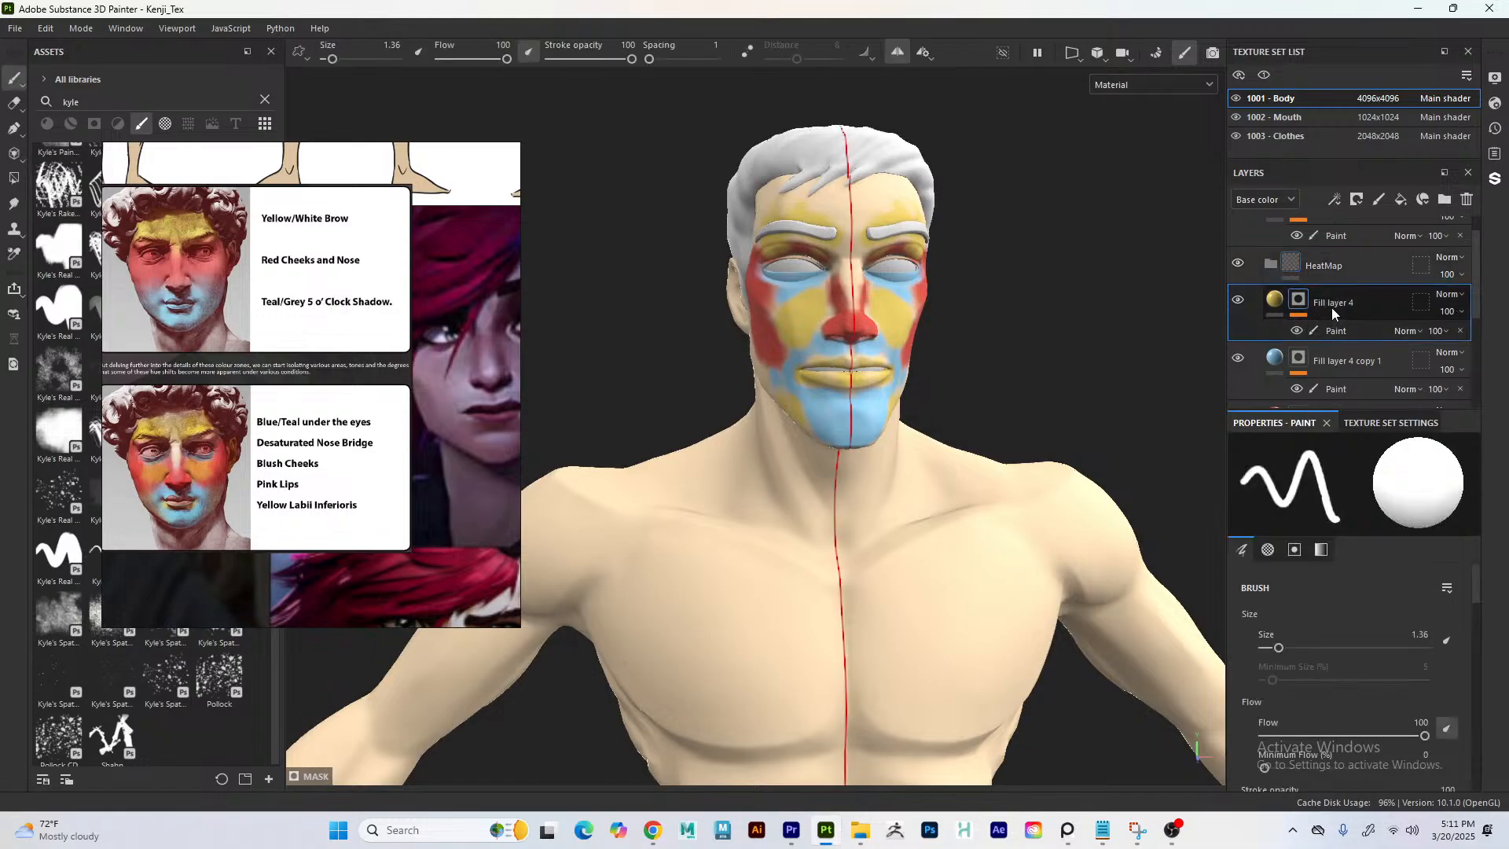
ctrl+click(1333, 351)
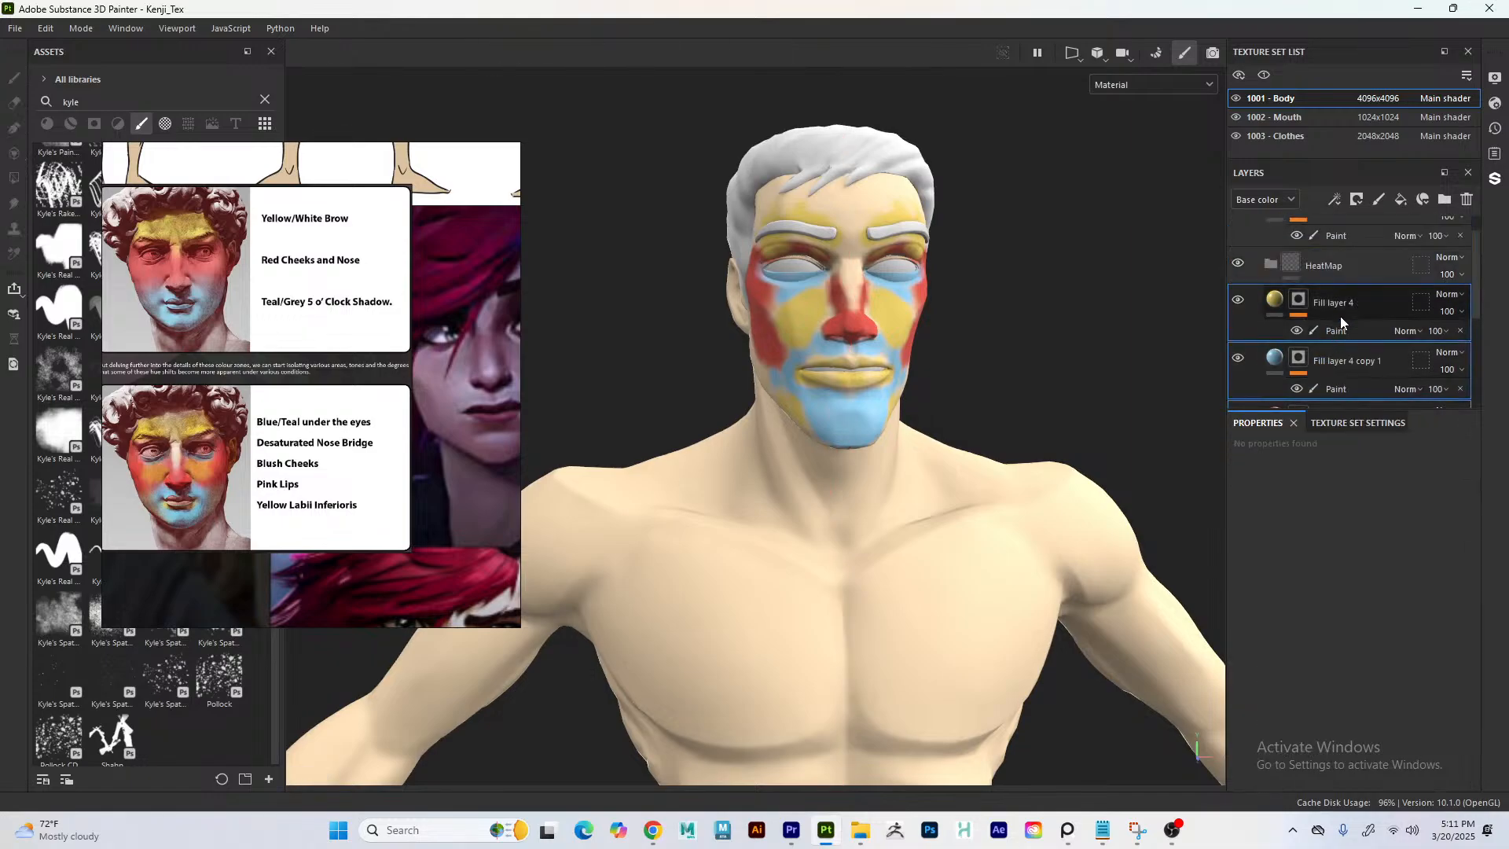
drag(1340, 316, 1304, 266)
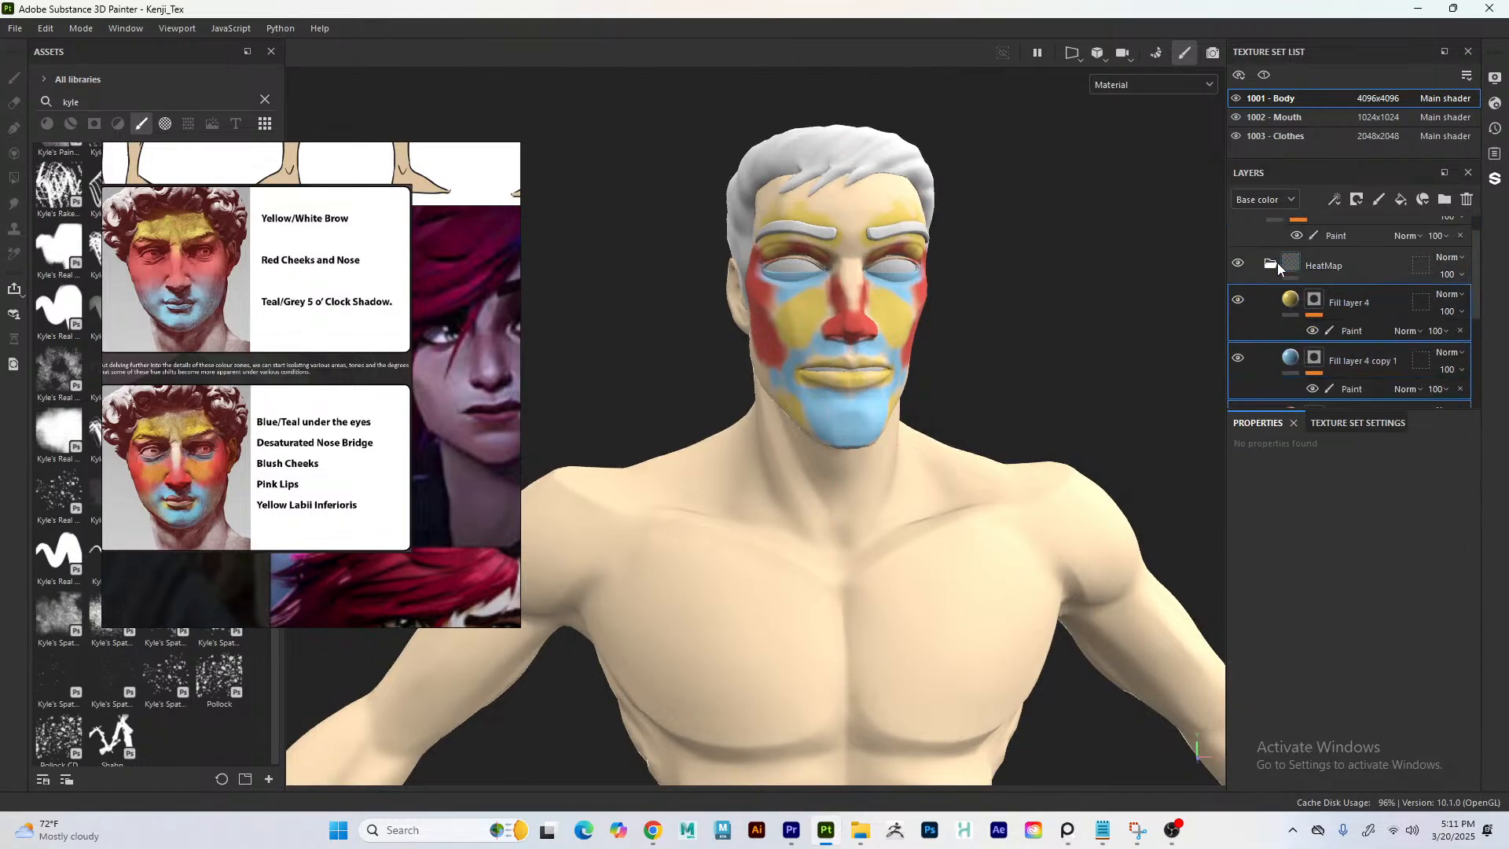
click(1273, 265)
scroll(1324, 283, up, 1)
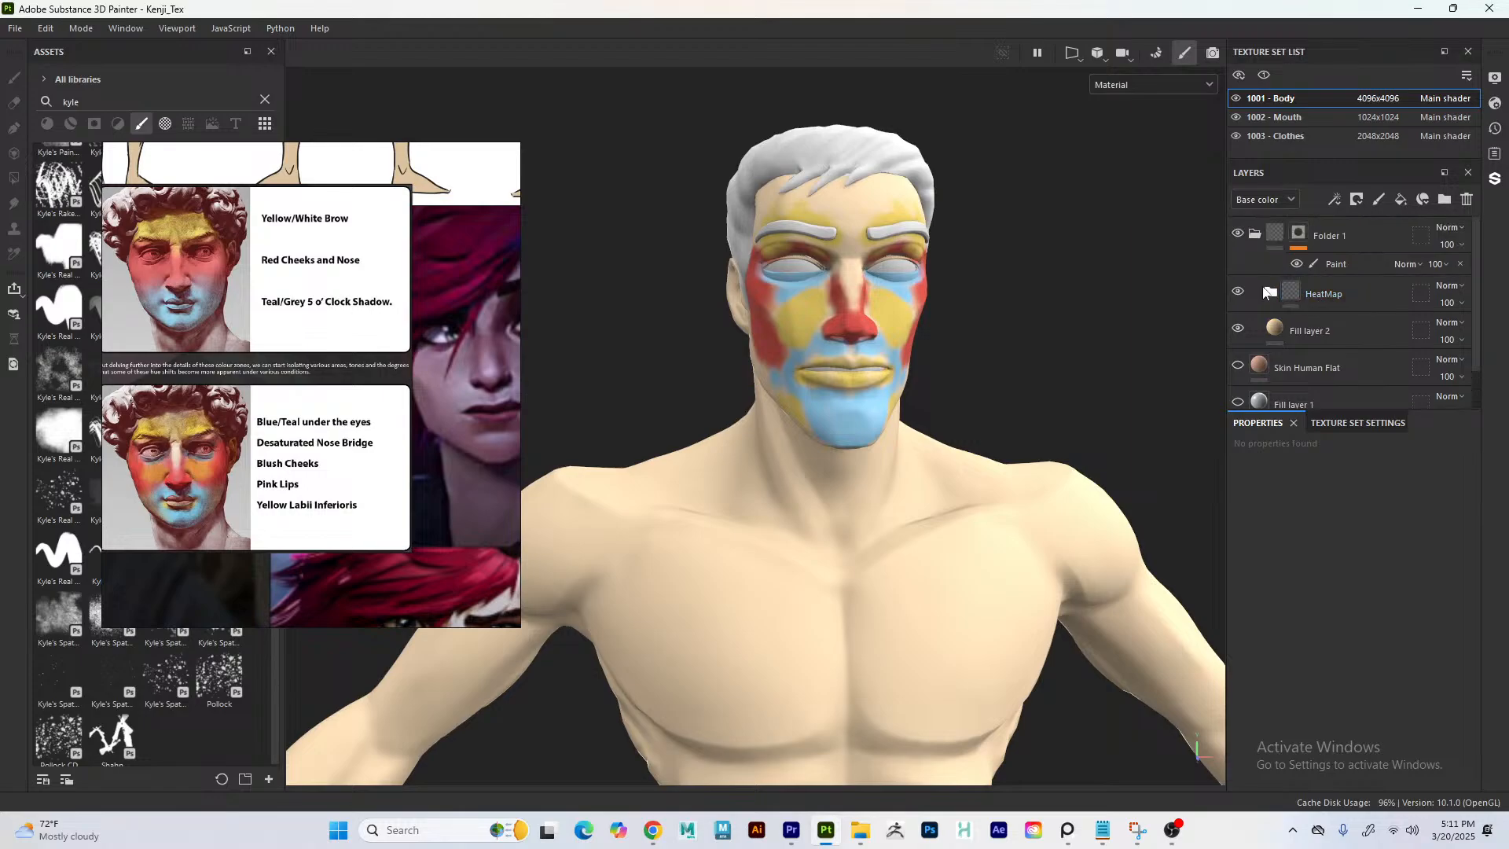
- Try Multiply and Screen as the HeatMap folder's blend mode, and return it to Normal
click(1294, 293)
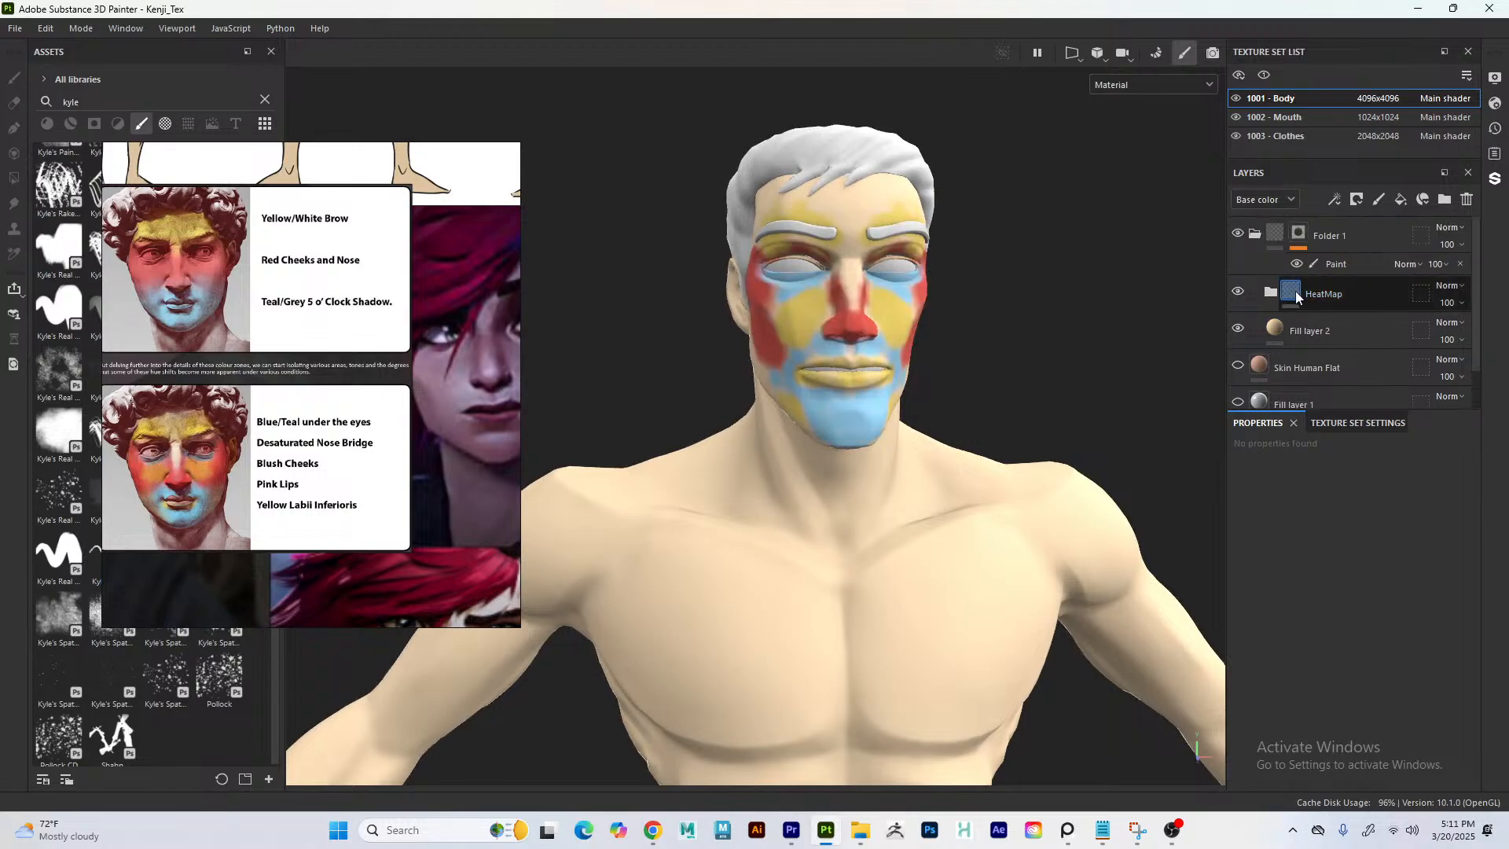
click(1457, 286)
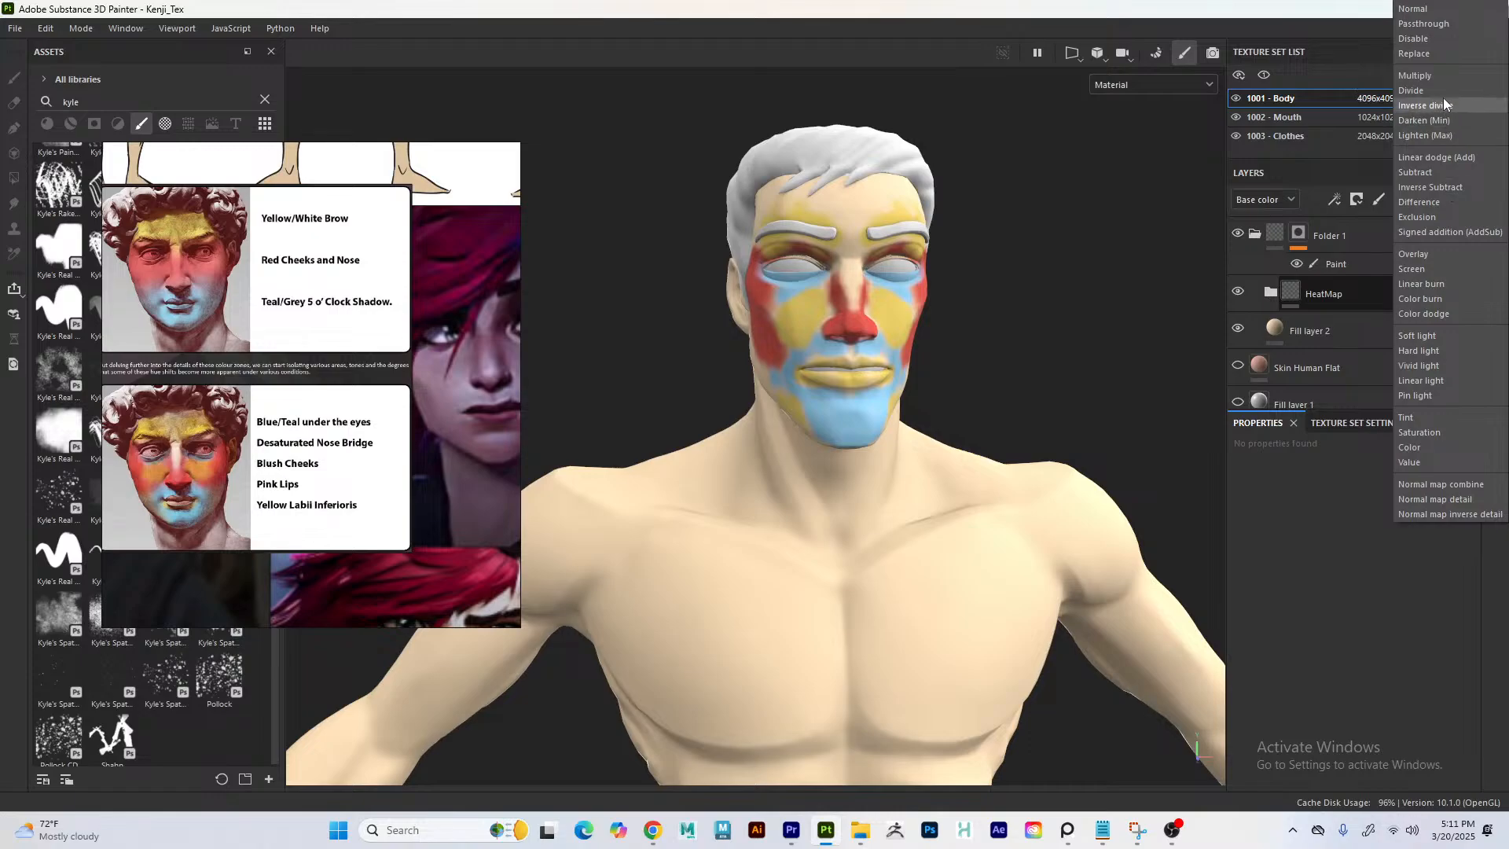
click(1443, 76)
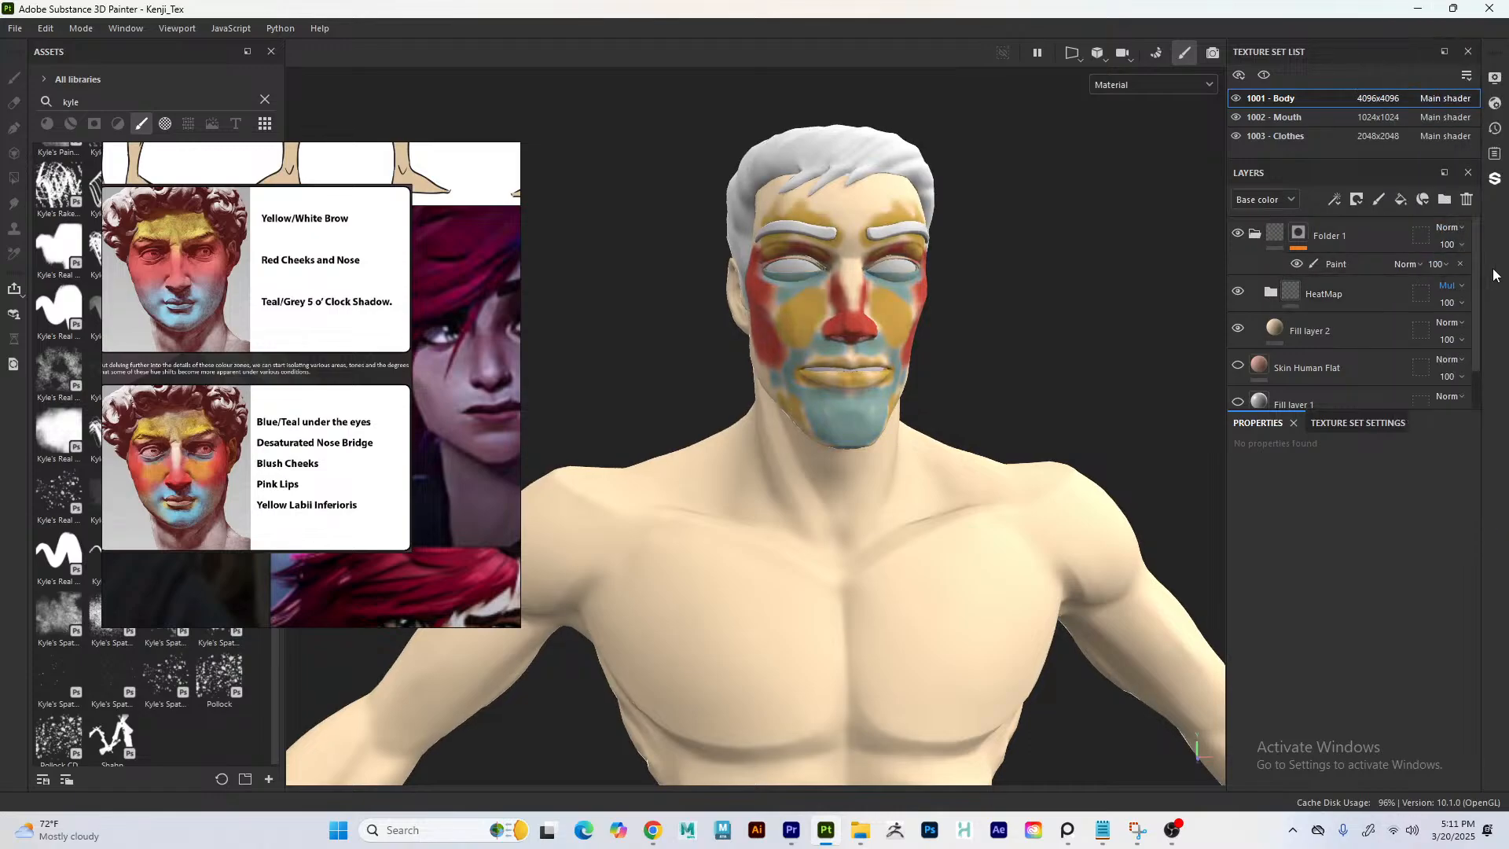
click(1463, 284)
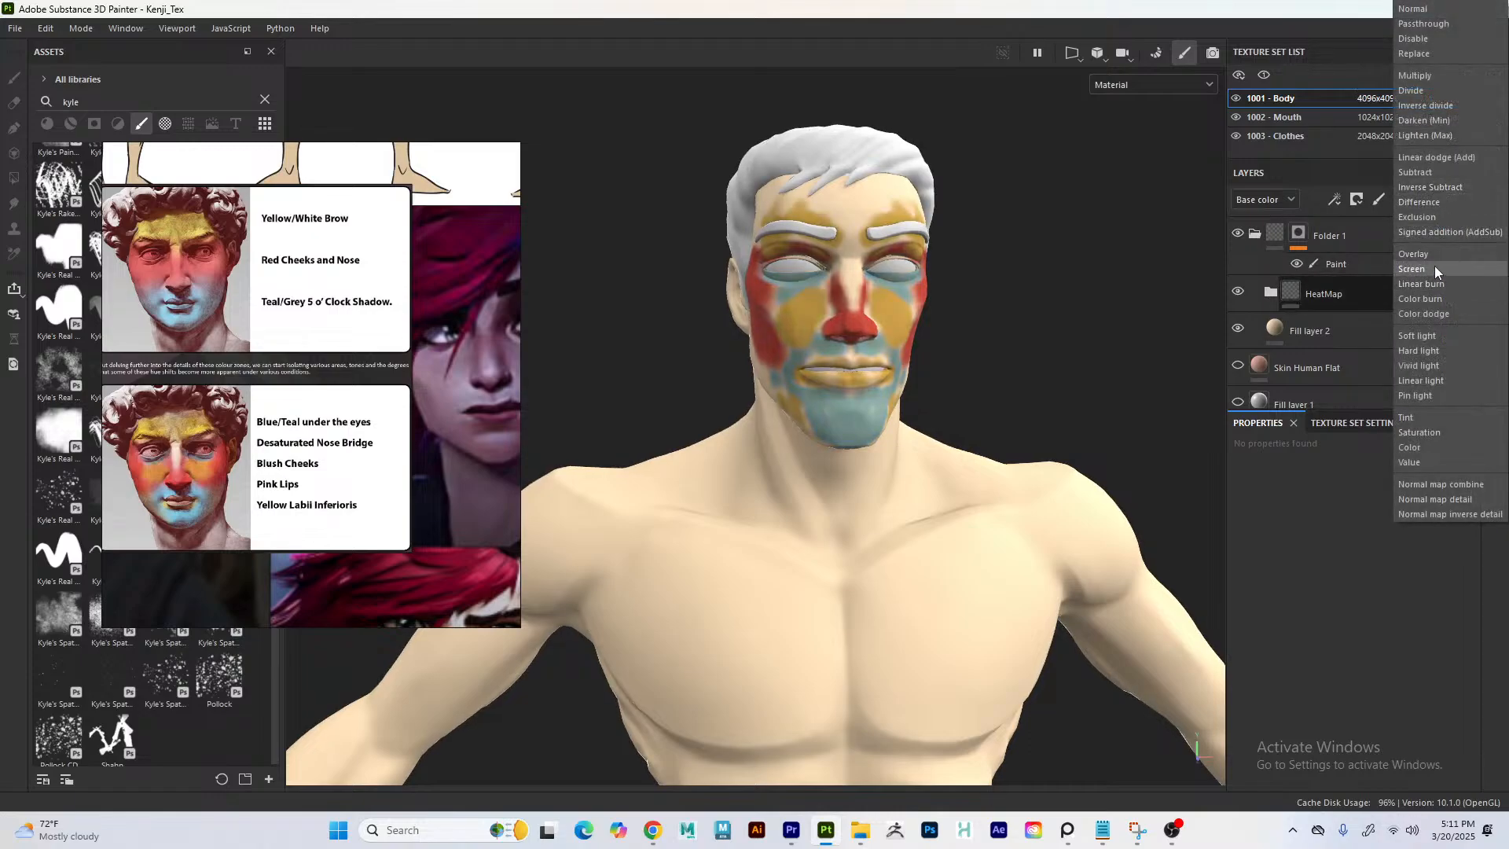
click(1435, 267)
click(1450, 285)
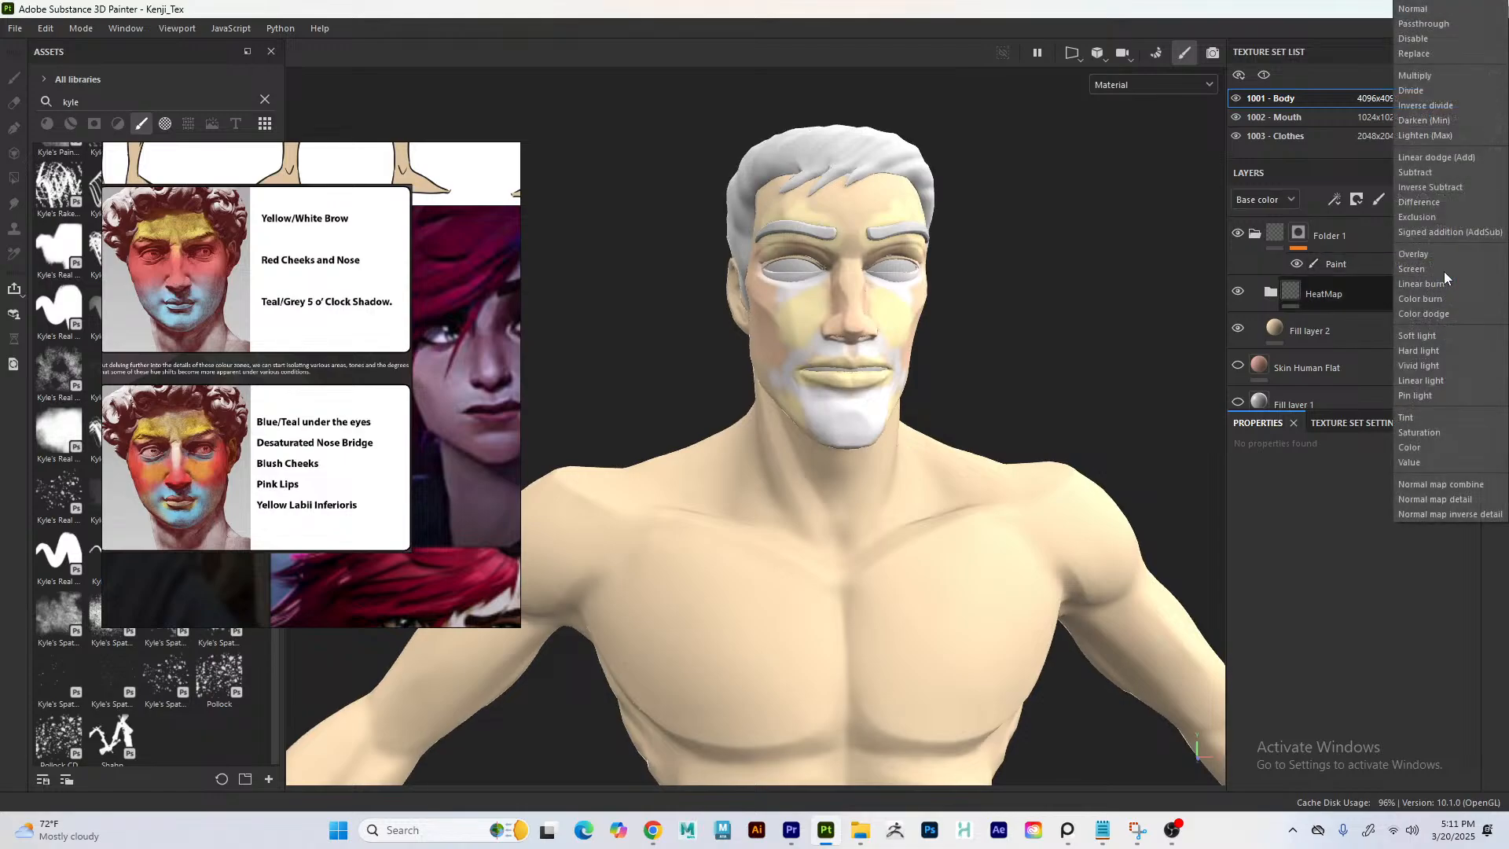
click(1413, 8)
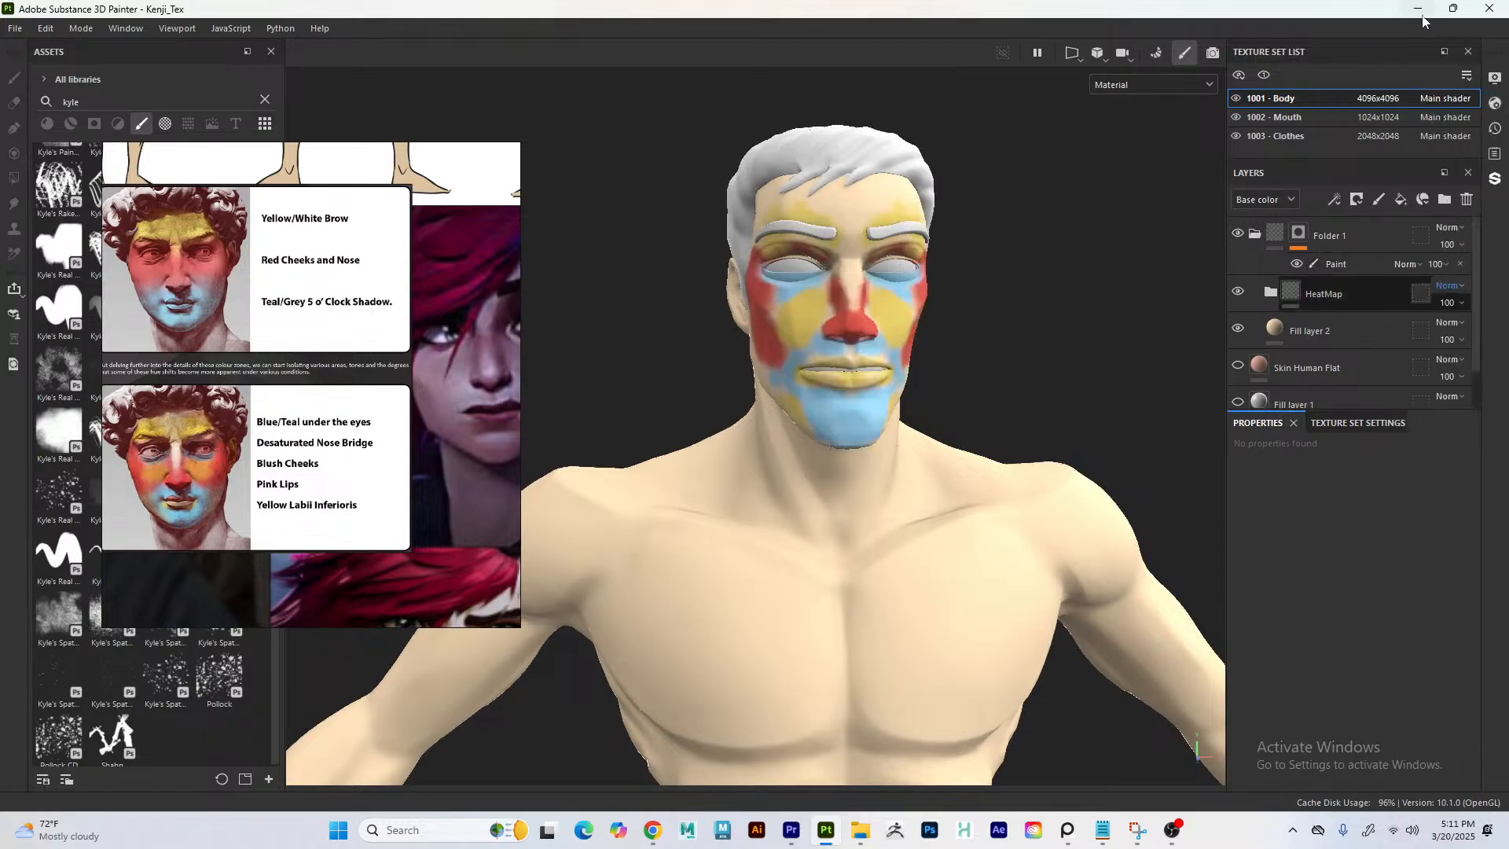
- Lower the HeatMap folder's opacity to 35 and set Fill layer 2's blend mode to Soft light
click(1455, 304)
click(1451, 322)
click(1454, 325)
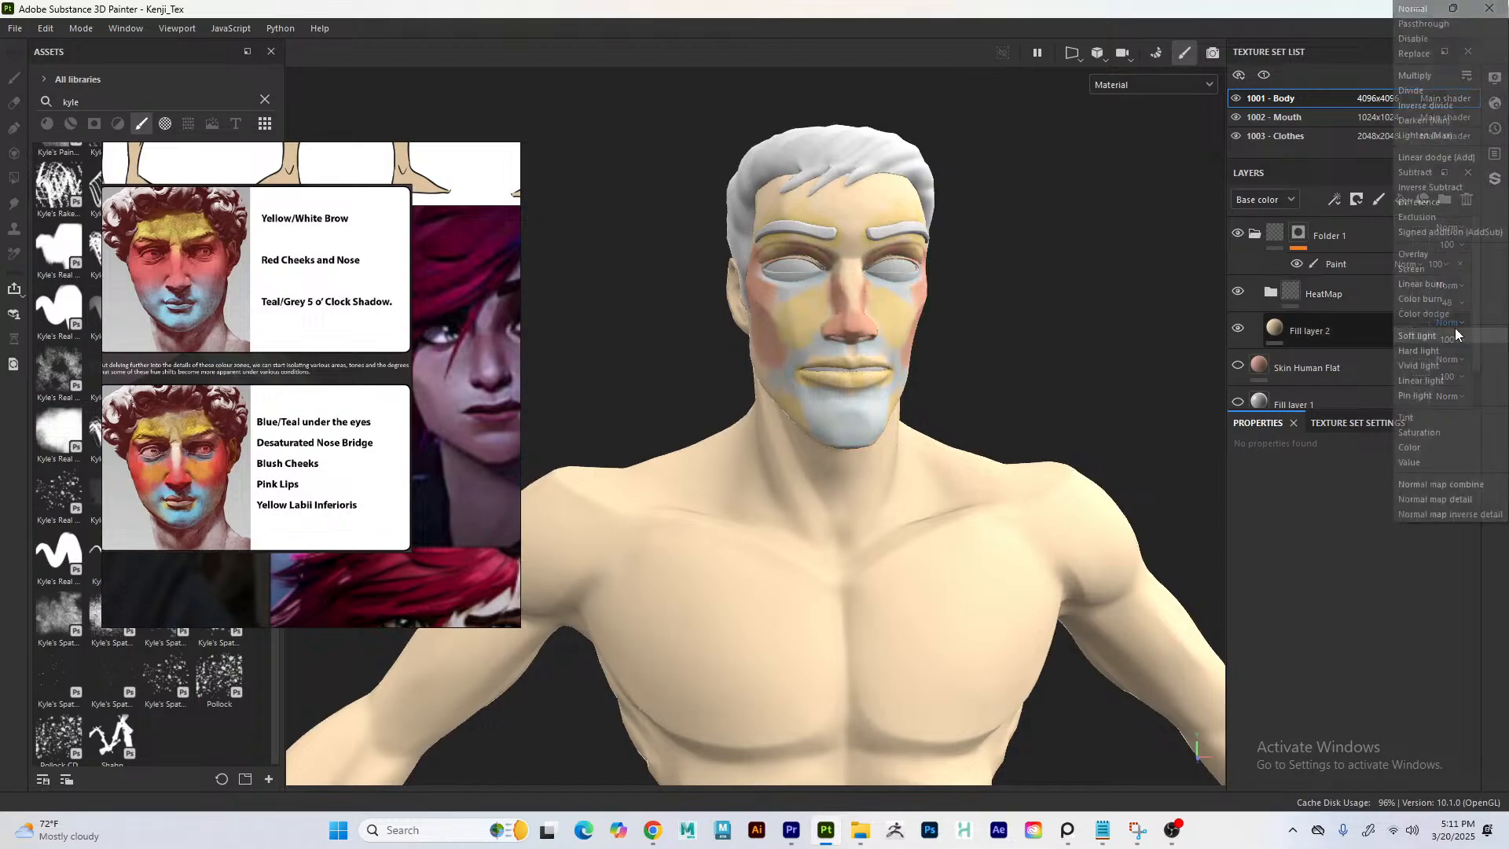
click(1452, 328)
click(1457, 327)
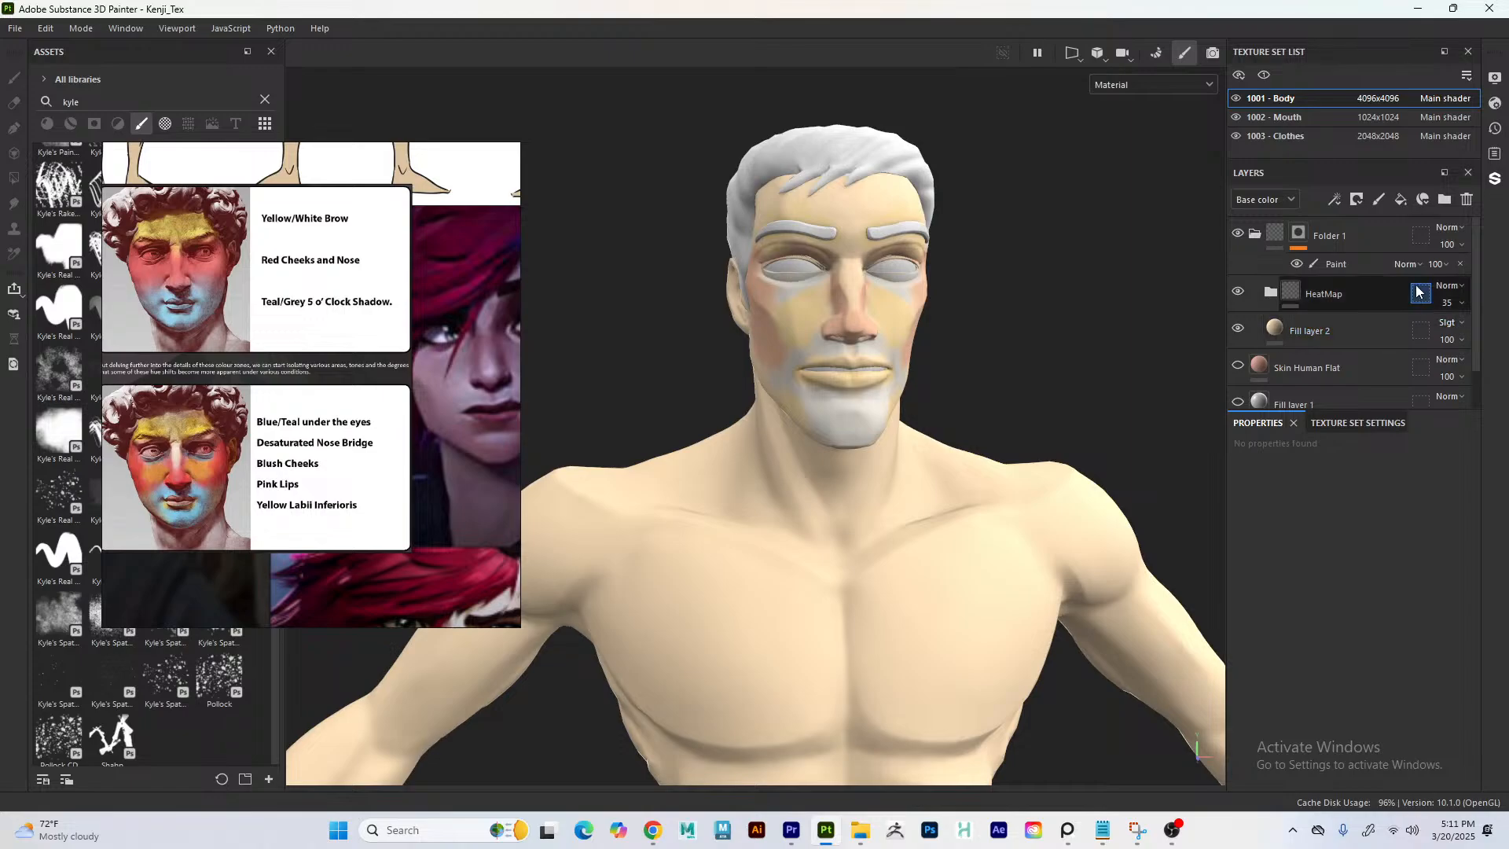
- Try the Color dodge, Color burn, Linear burn and Screen blend modes on the HeatMap folder
click(1448, 286)
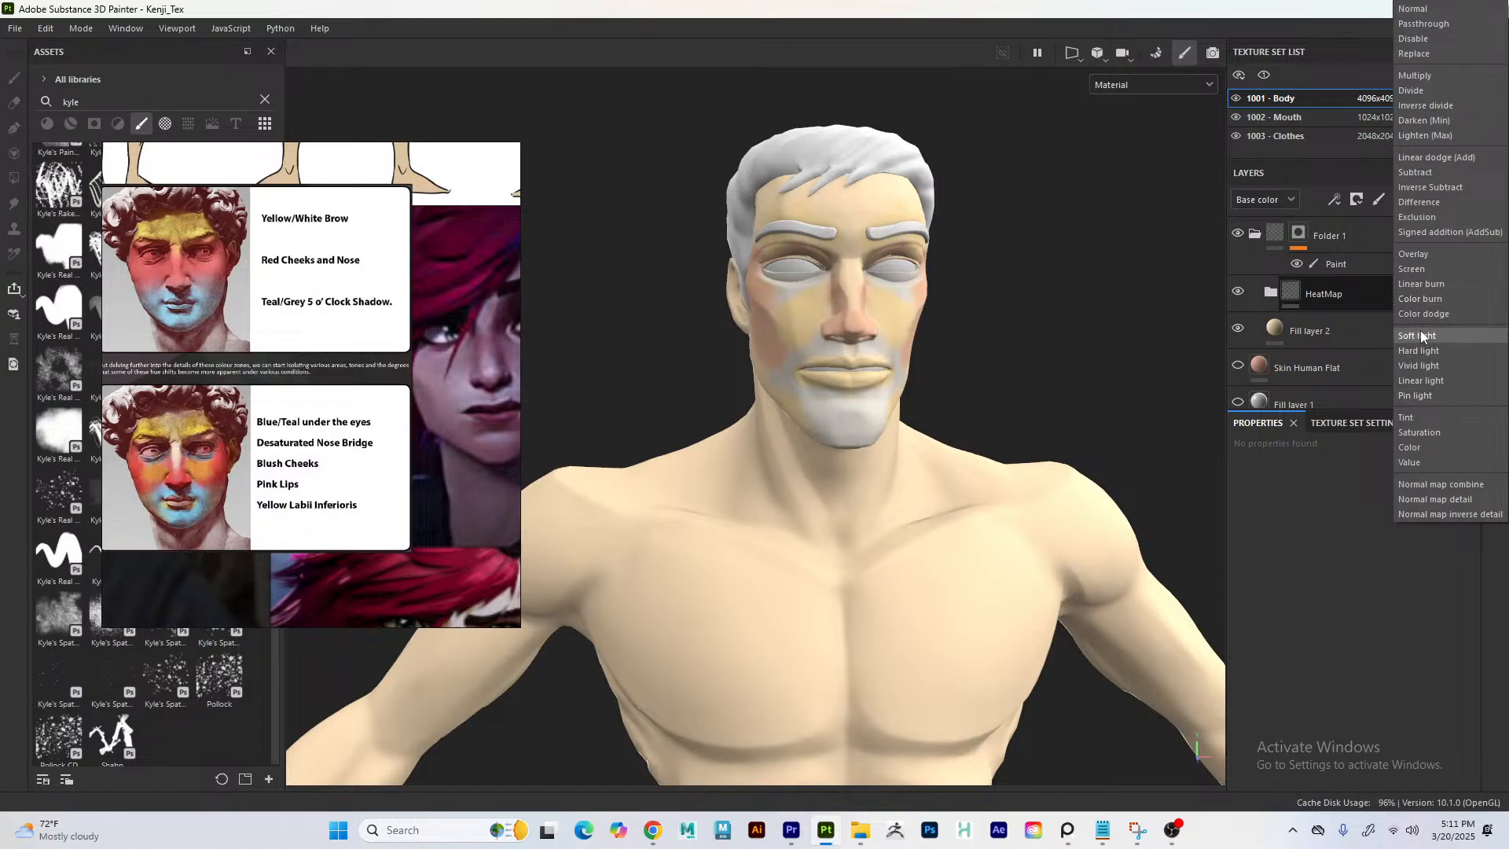
click(1430, 310)
click(1449, 286)
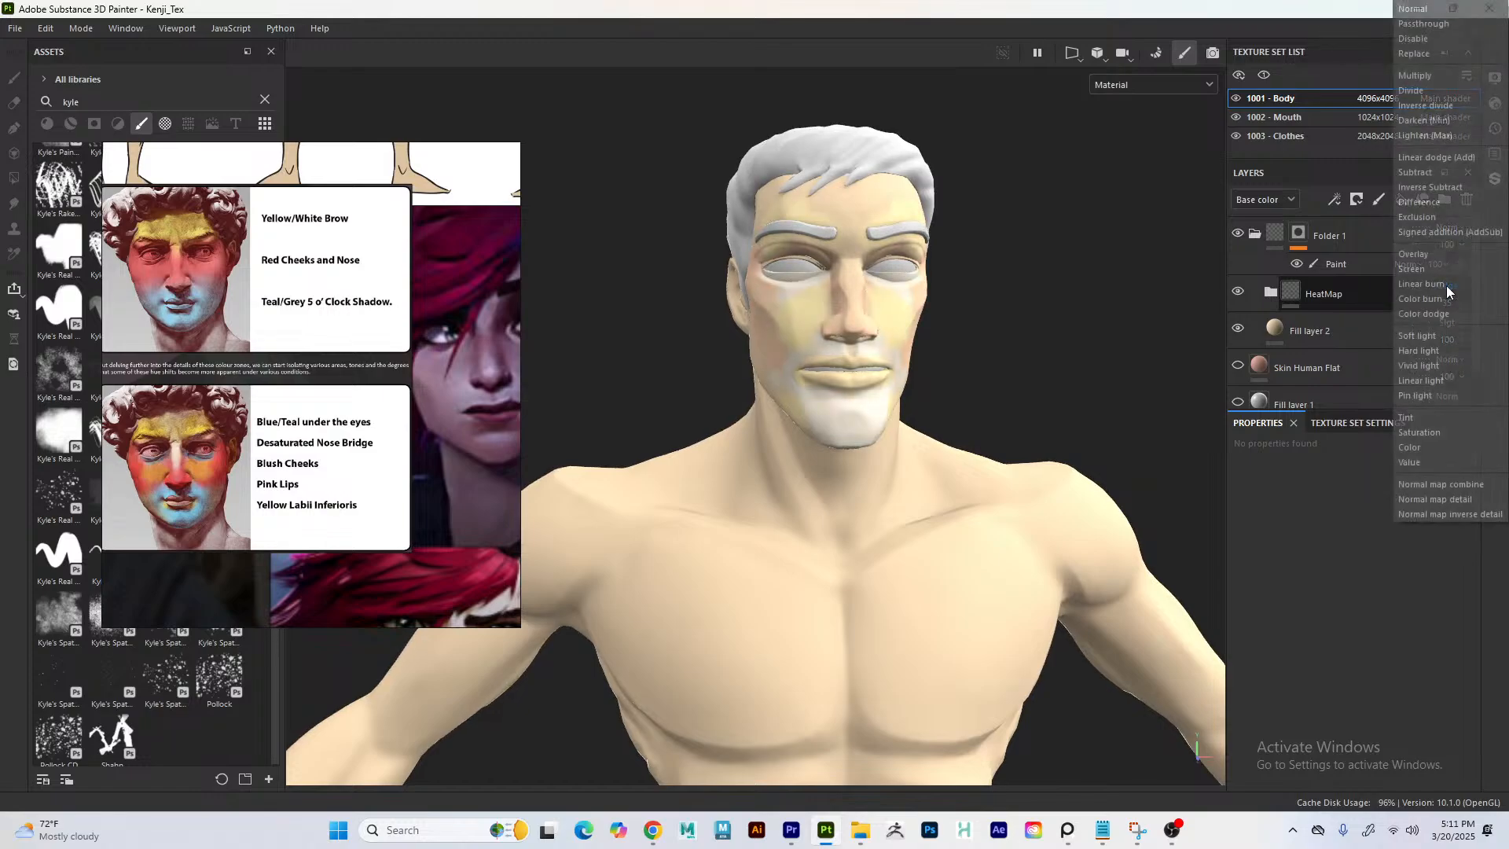
click(1443, 300)
click(1451, 285)
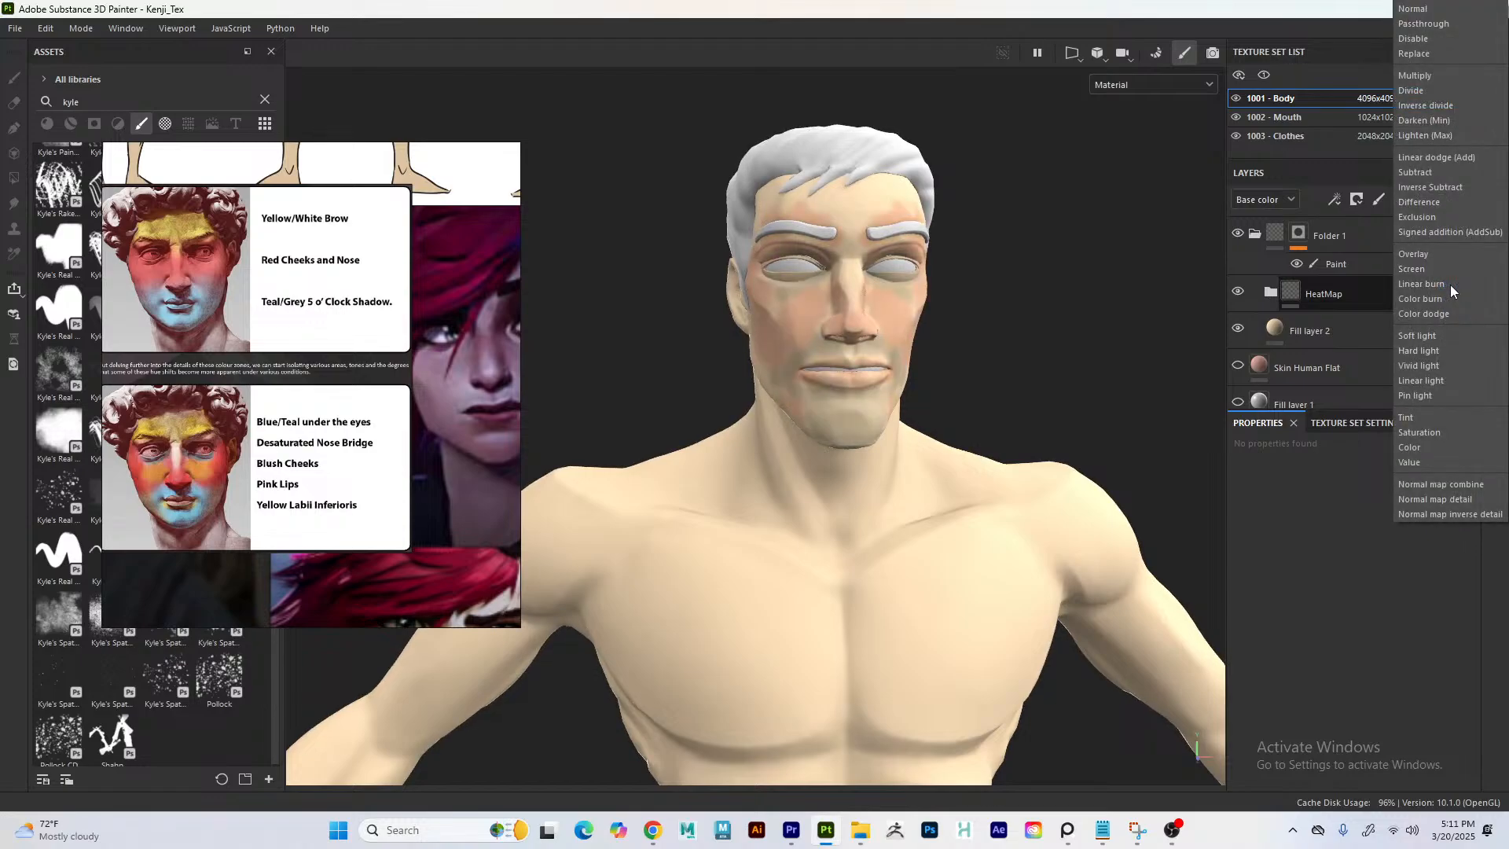
click(1441, 280)
click(1457, 285)
click(1447, 271)
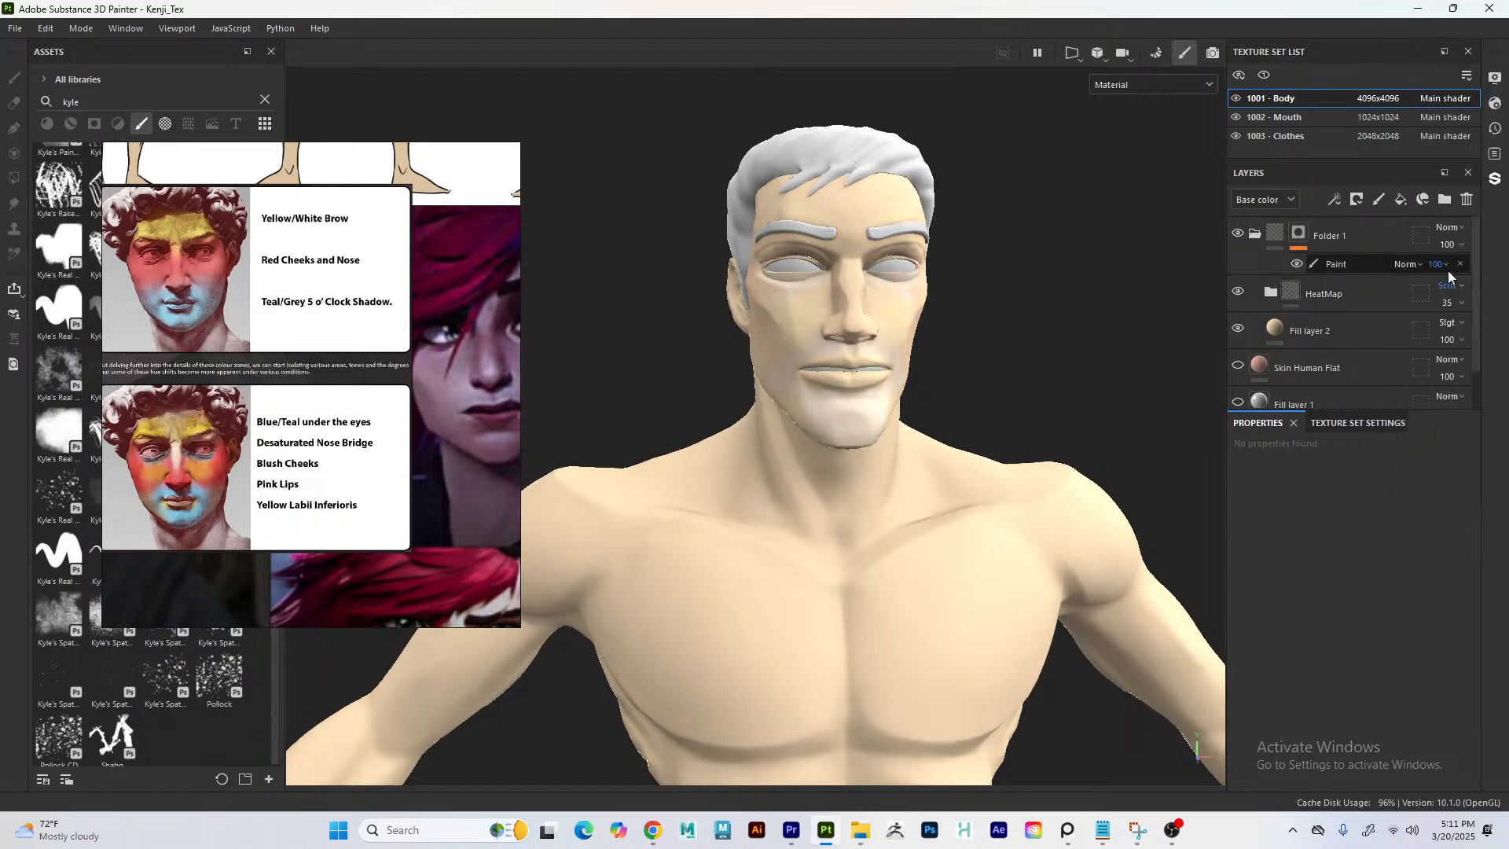
- Try the Overlay, Signed addition, Difference and Exclusion blend modes on the HeatMap folder
click(1454, 283)
click(1428, 256)
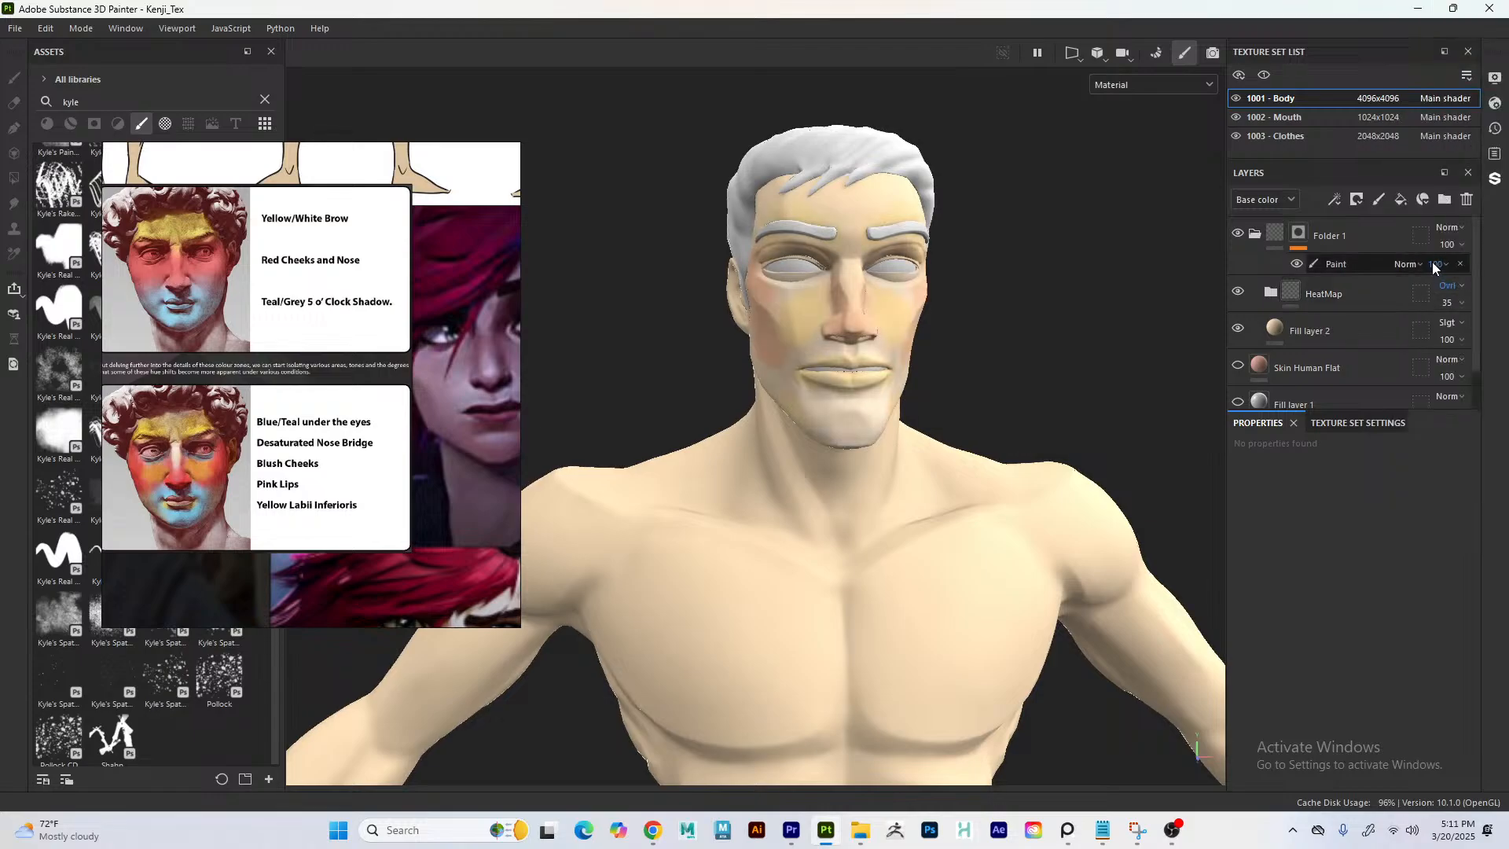
click(1451, 283)
click(1427, 232)
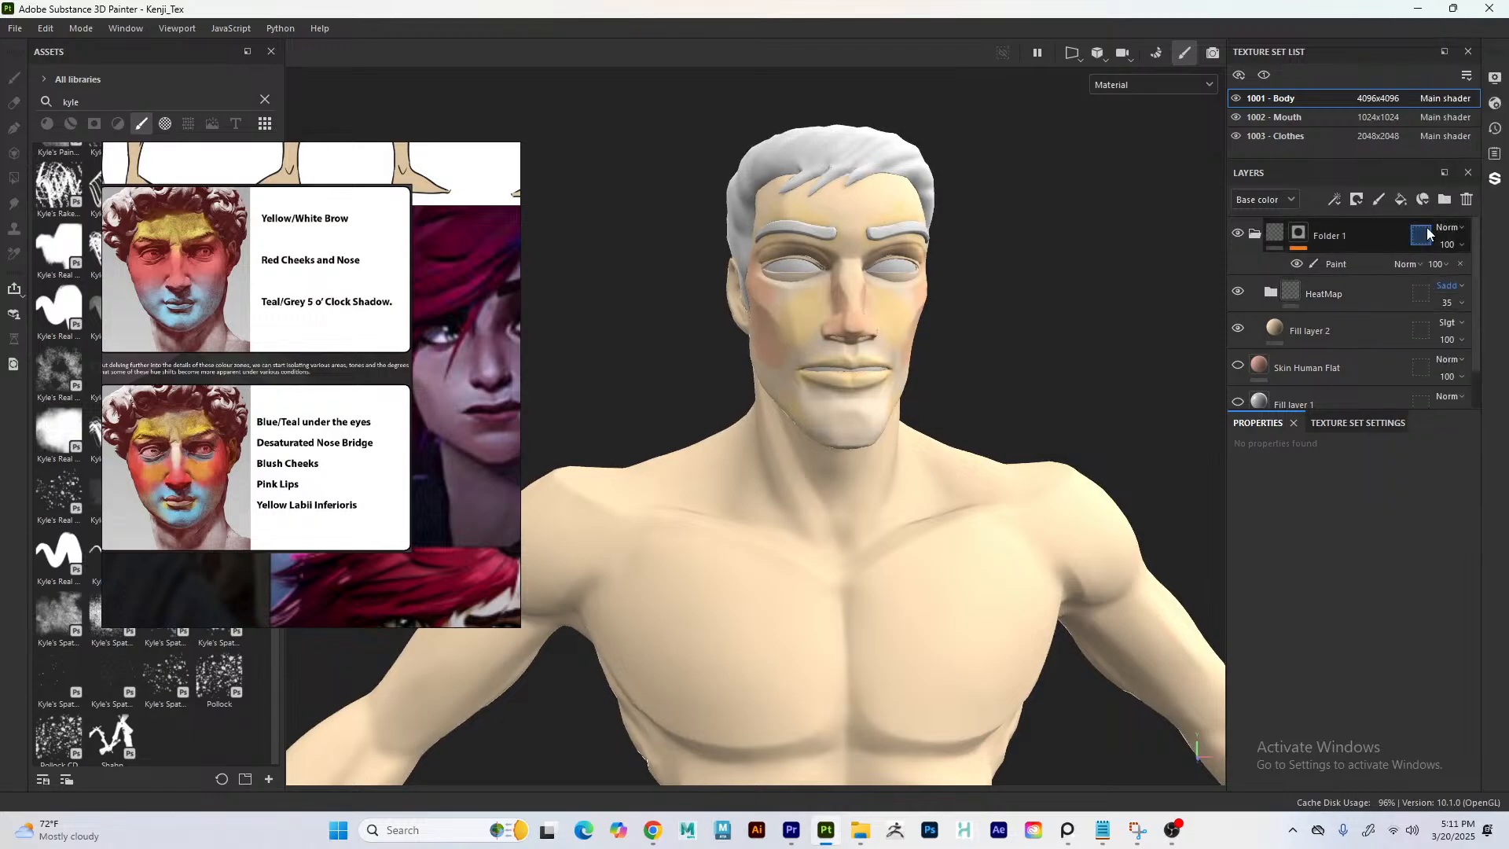
click(1455, 286)
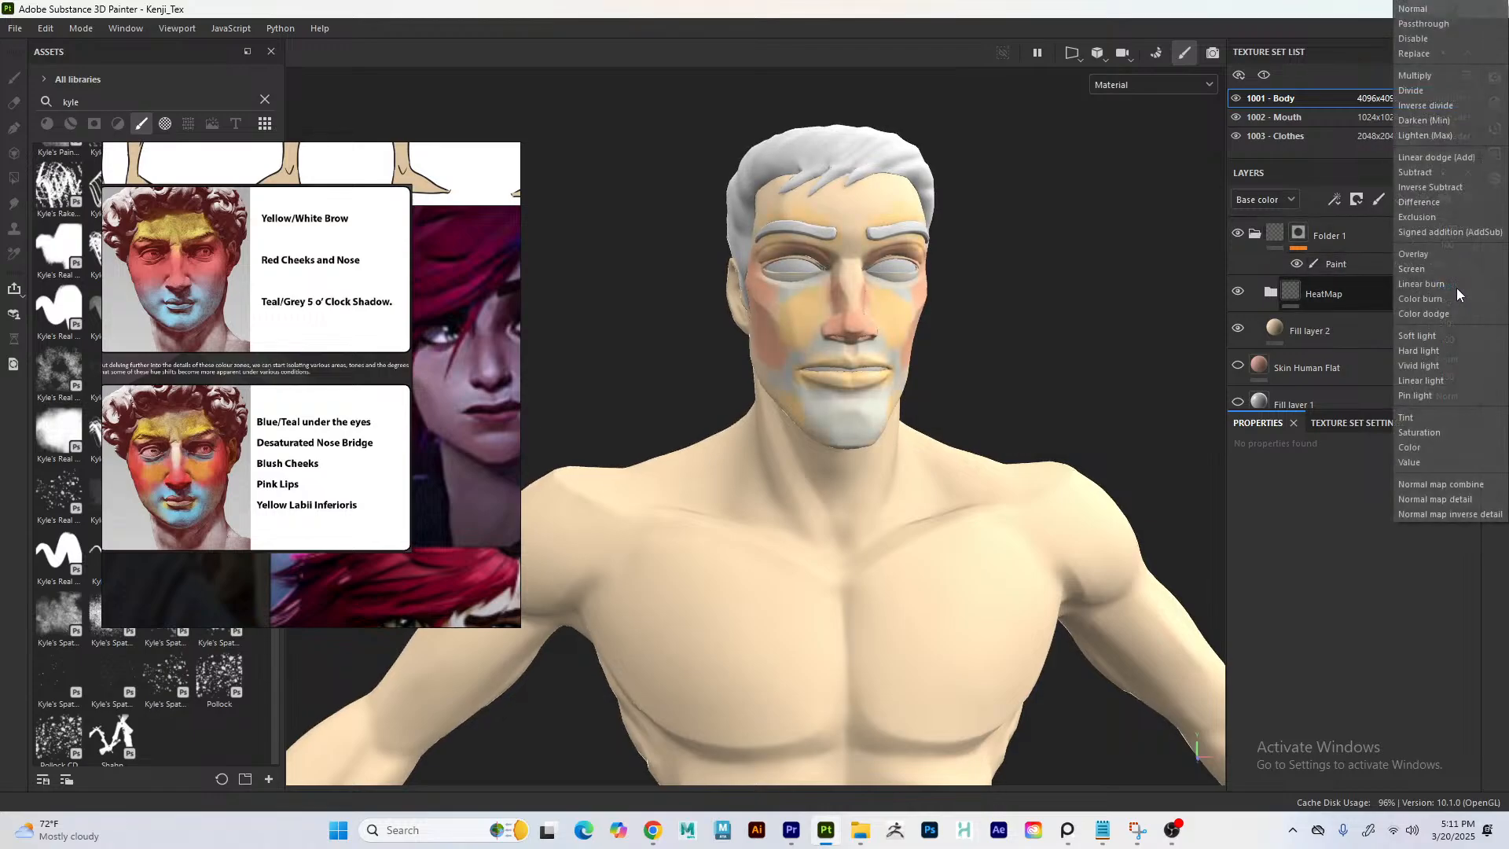
click(1430, 204)
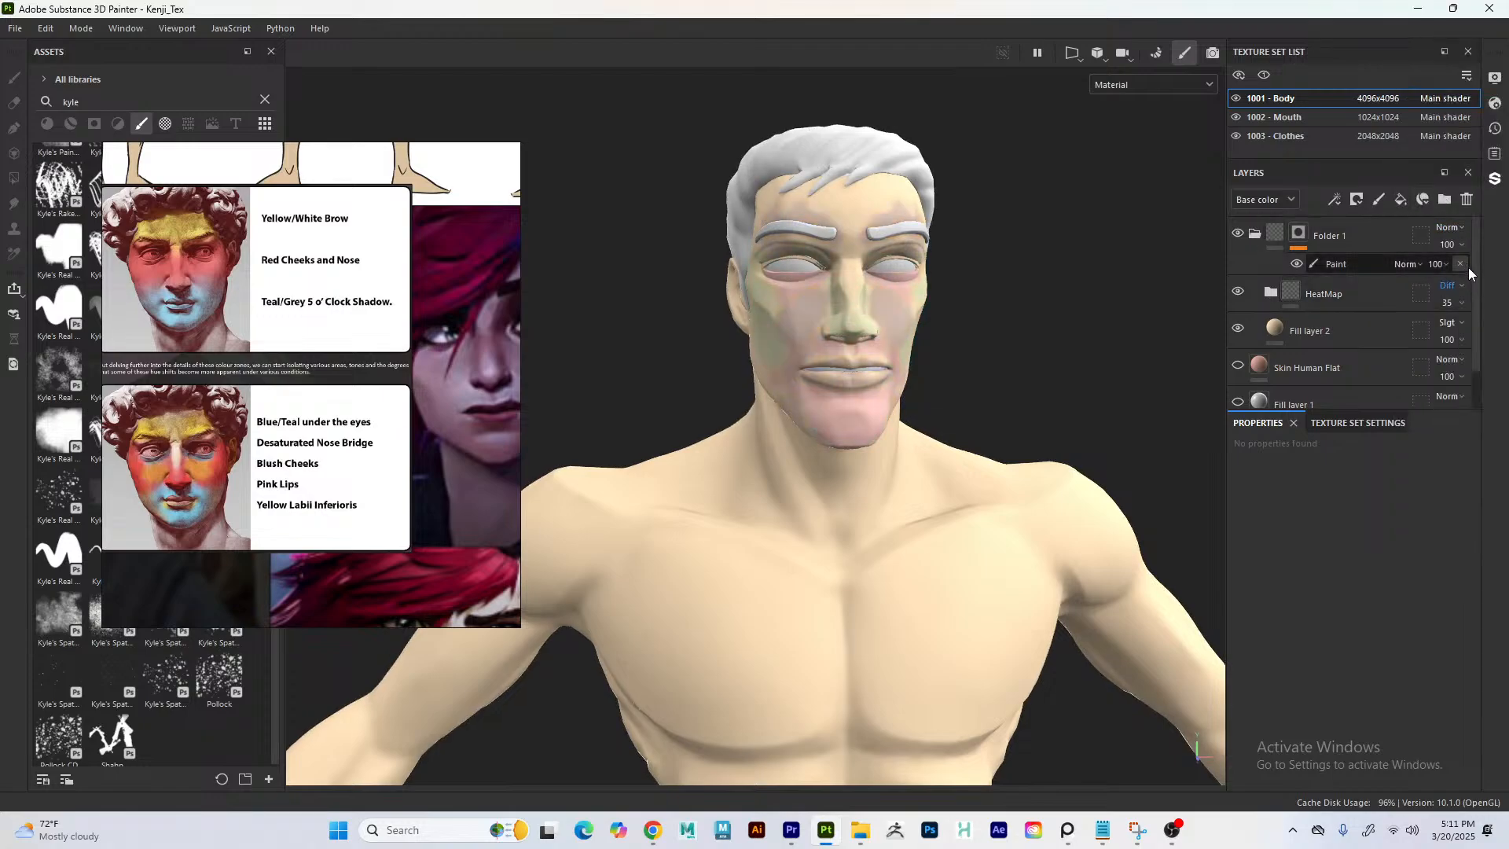
click(1451, 285)
click(1427, 217)
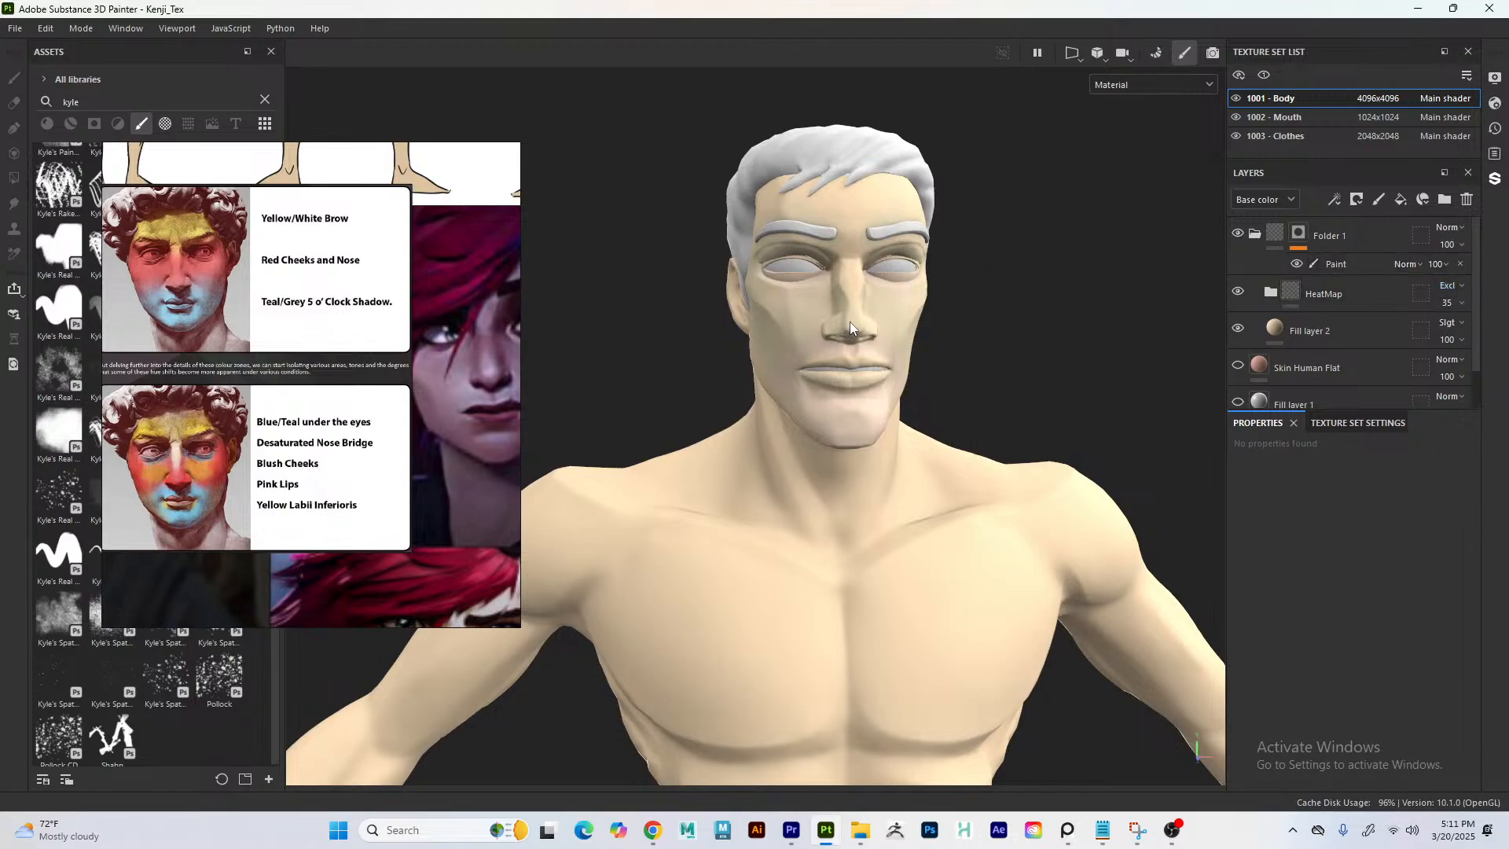
- Try the Lighten (Max), Darken (Min) and Inverse divide blend modes on the HeatMap folder
click(1450, 285)
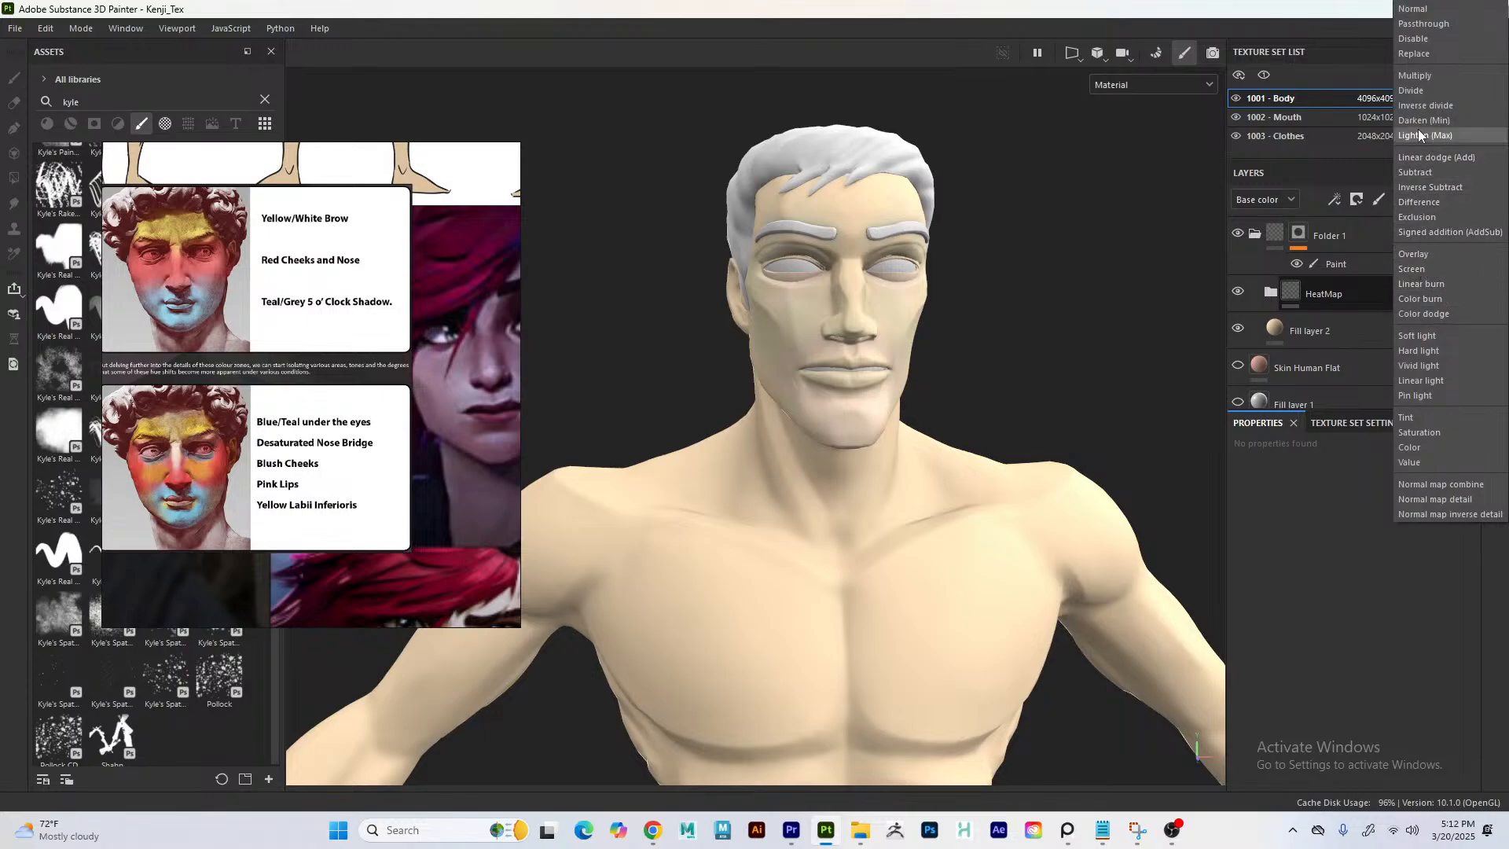
click(1418, 129)
click(1455, 281)
click(1427, 121)
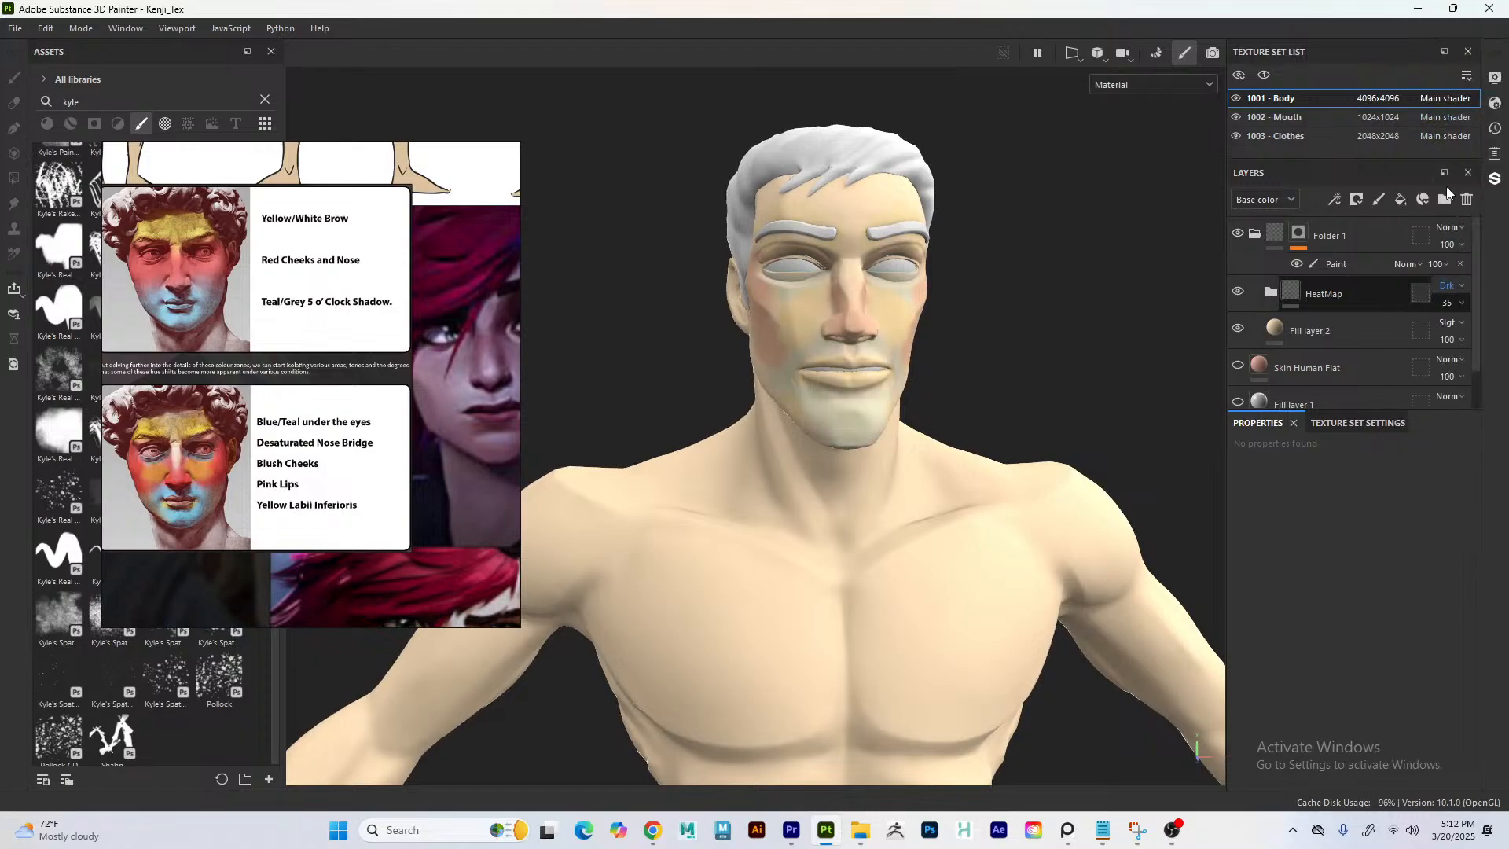
click(1458, 280)
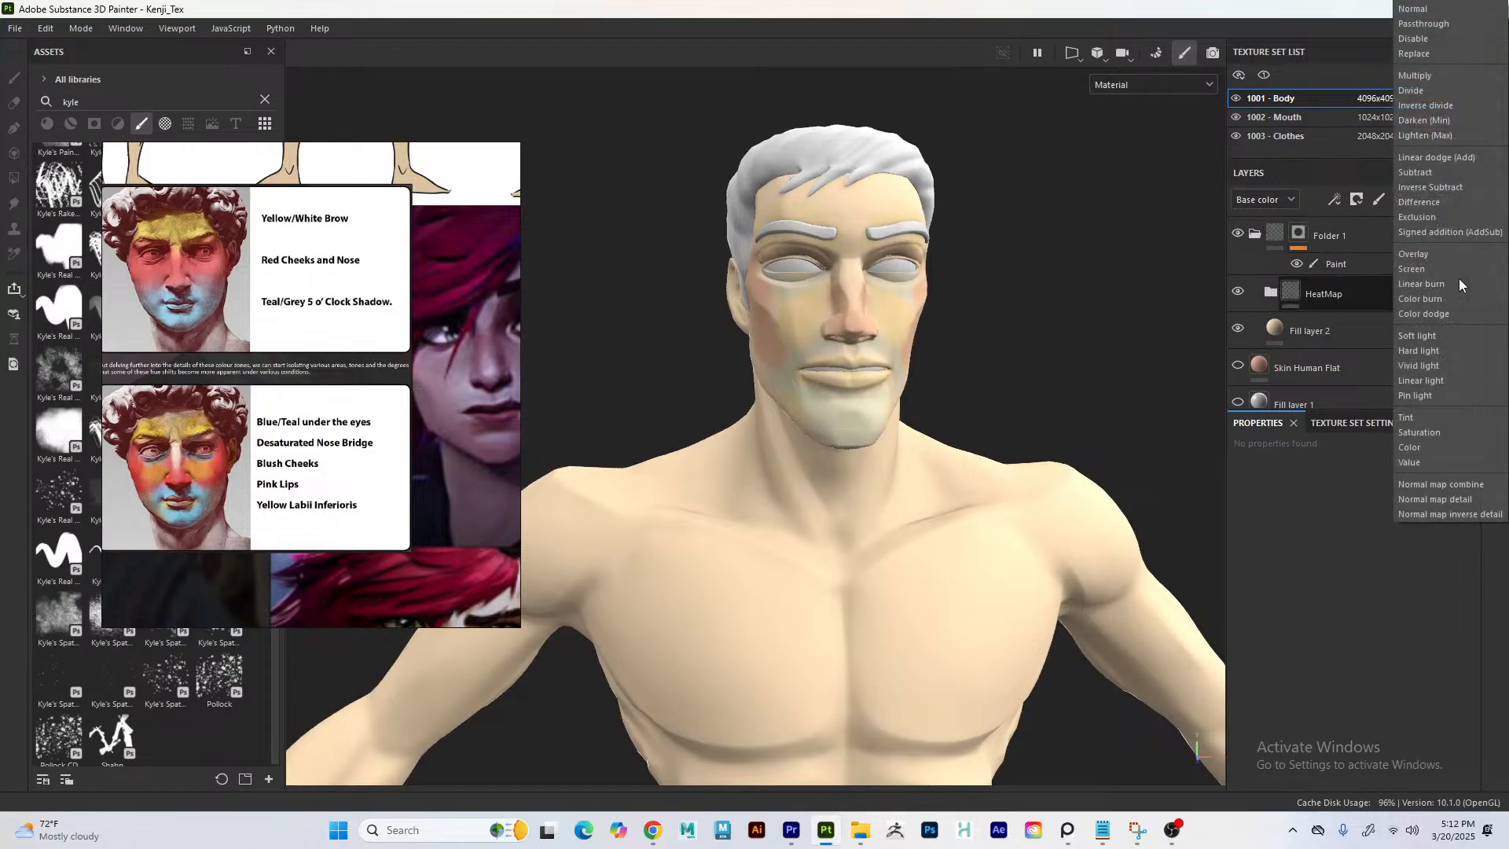
click(1412, 109)
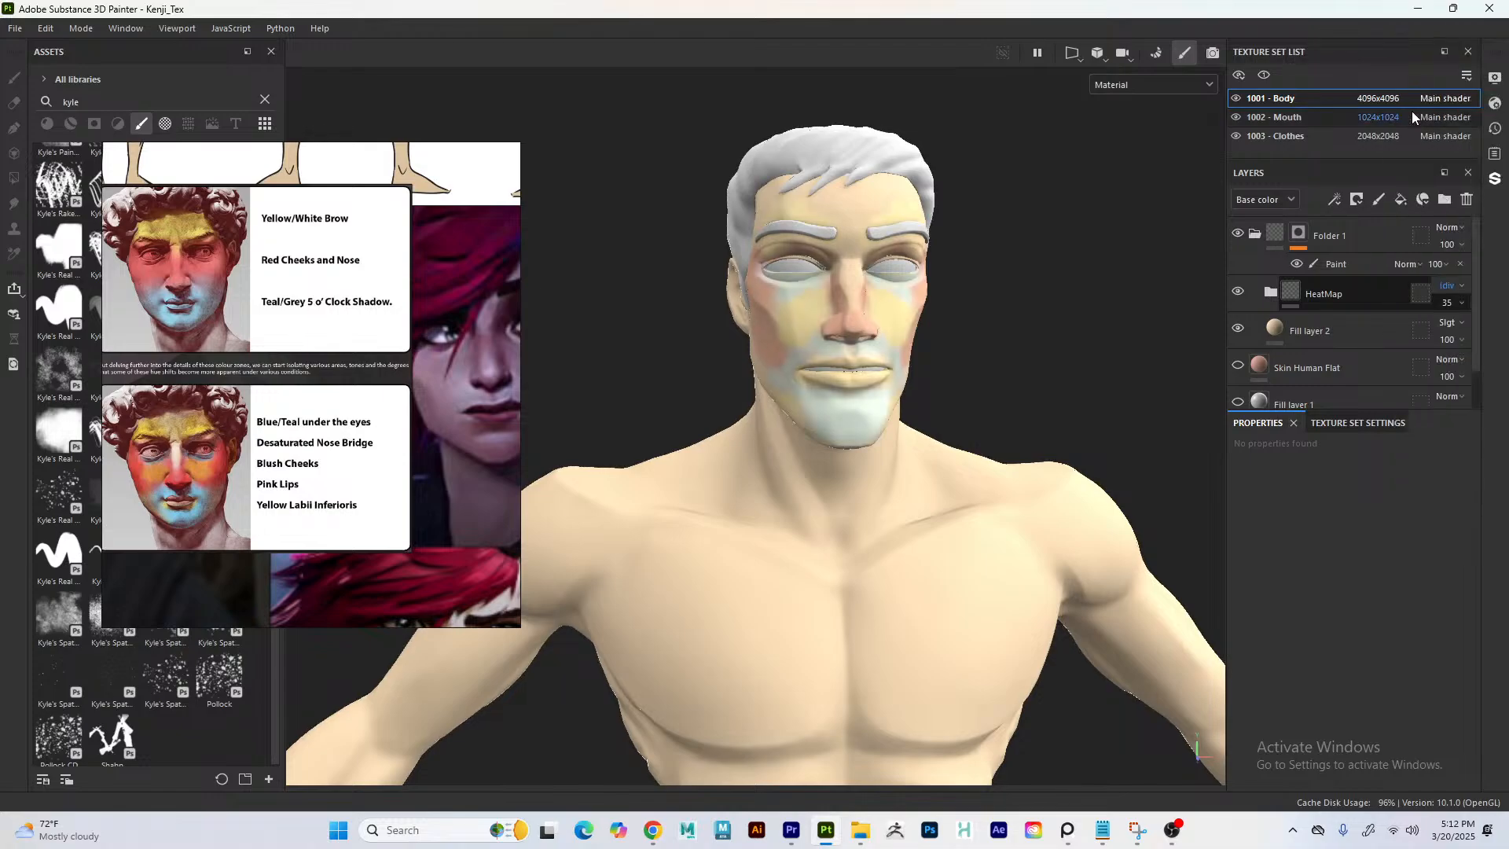
- Set the HeatMap folder's blend mode to Divide and Fill layer 2's blend mode to Multiply
click(1452, 287)
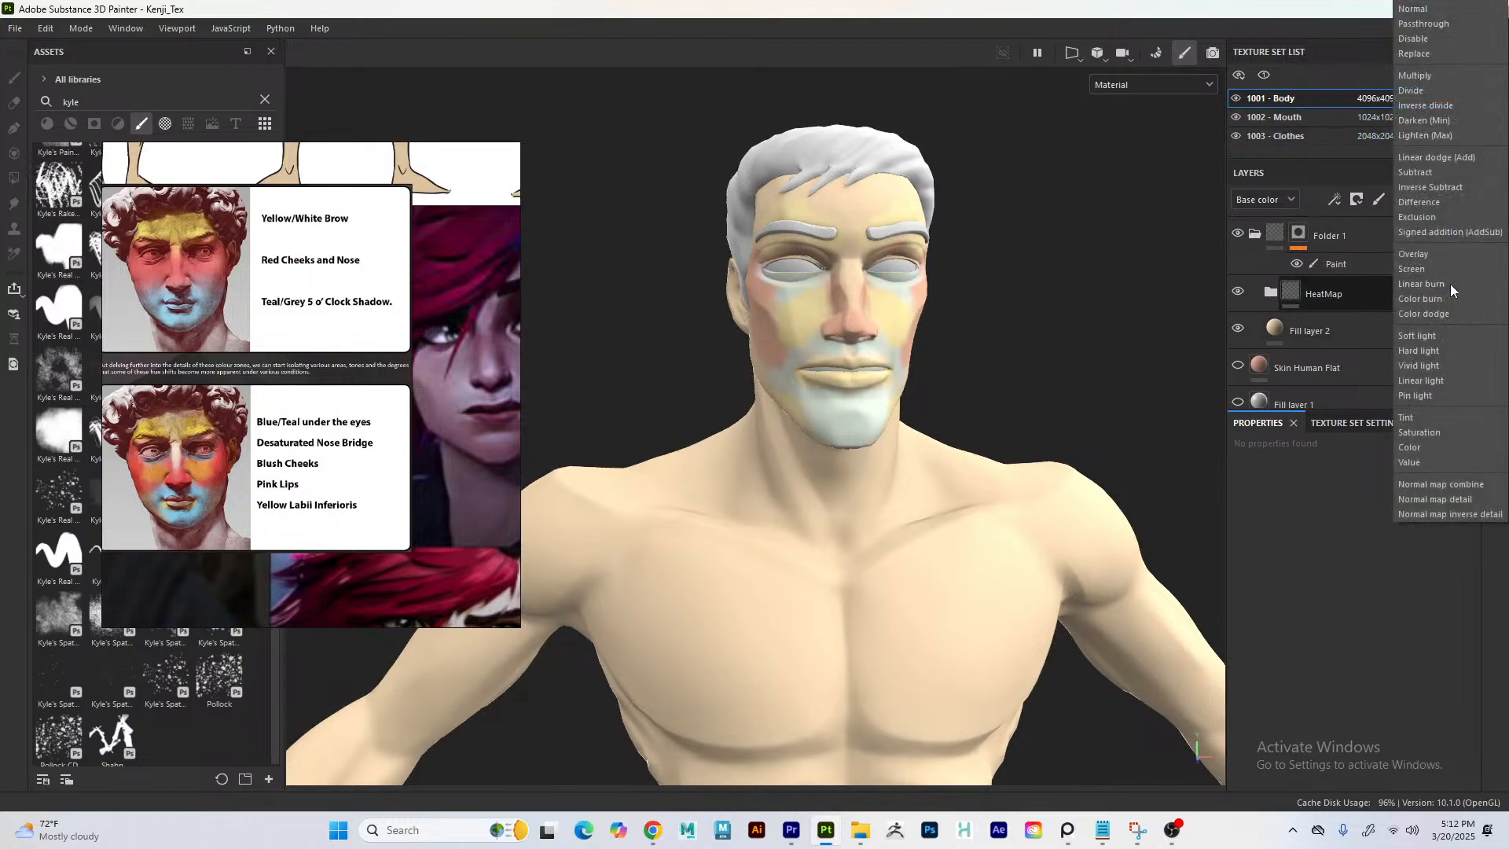
click(1424, 92)
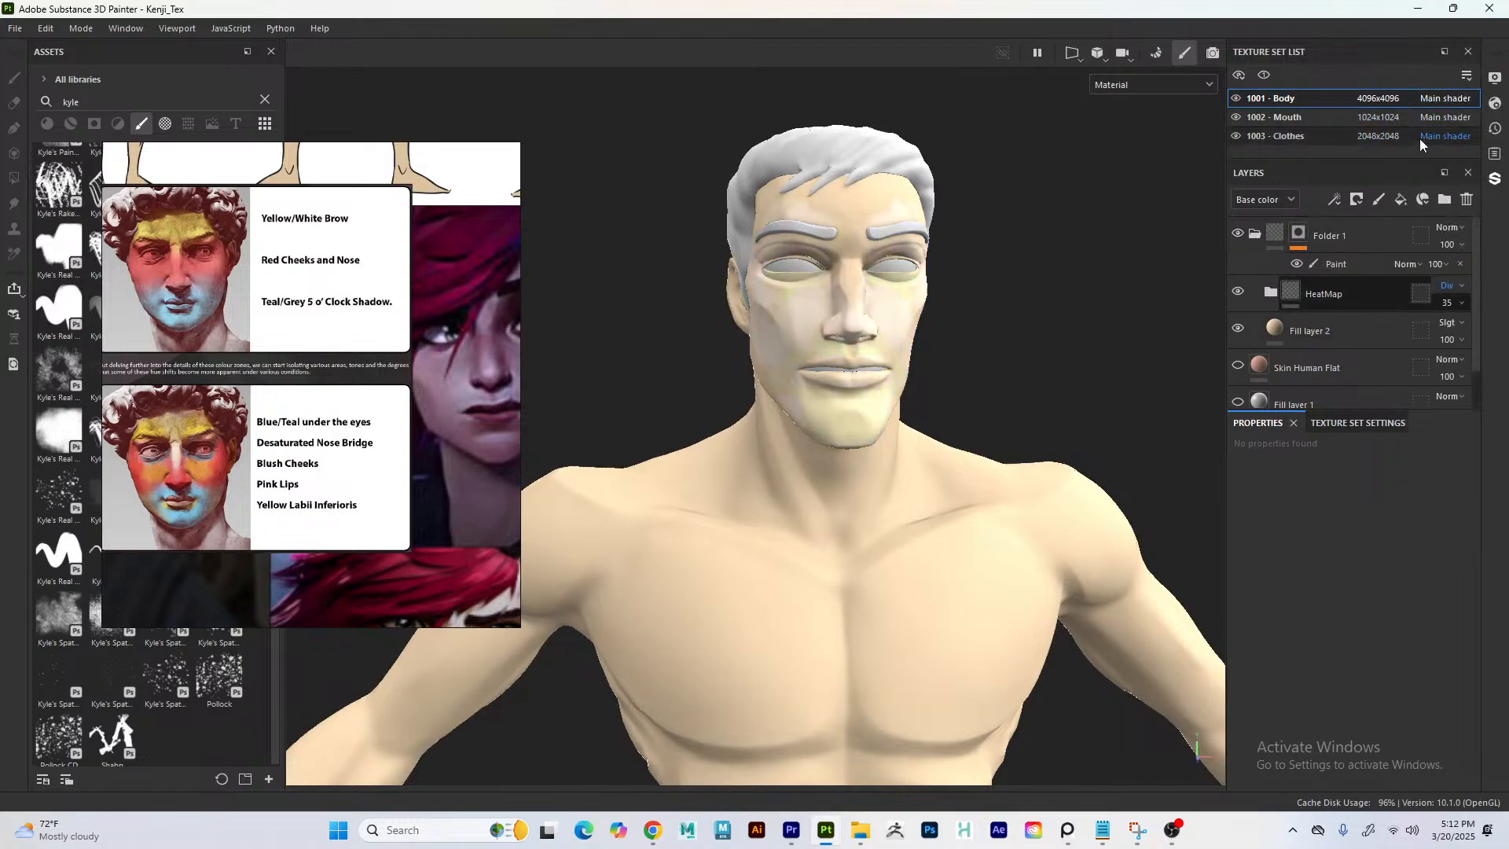
click(1454, 324)
click(1424, 96)
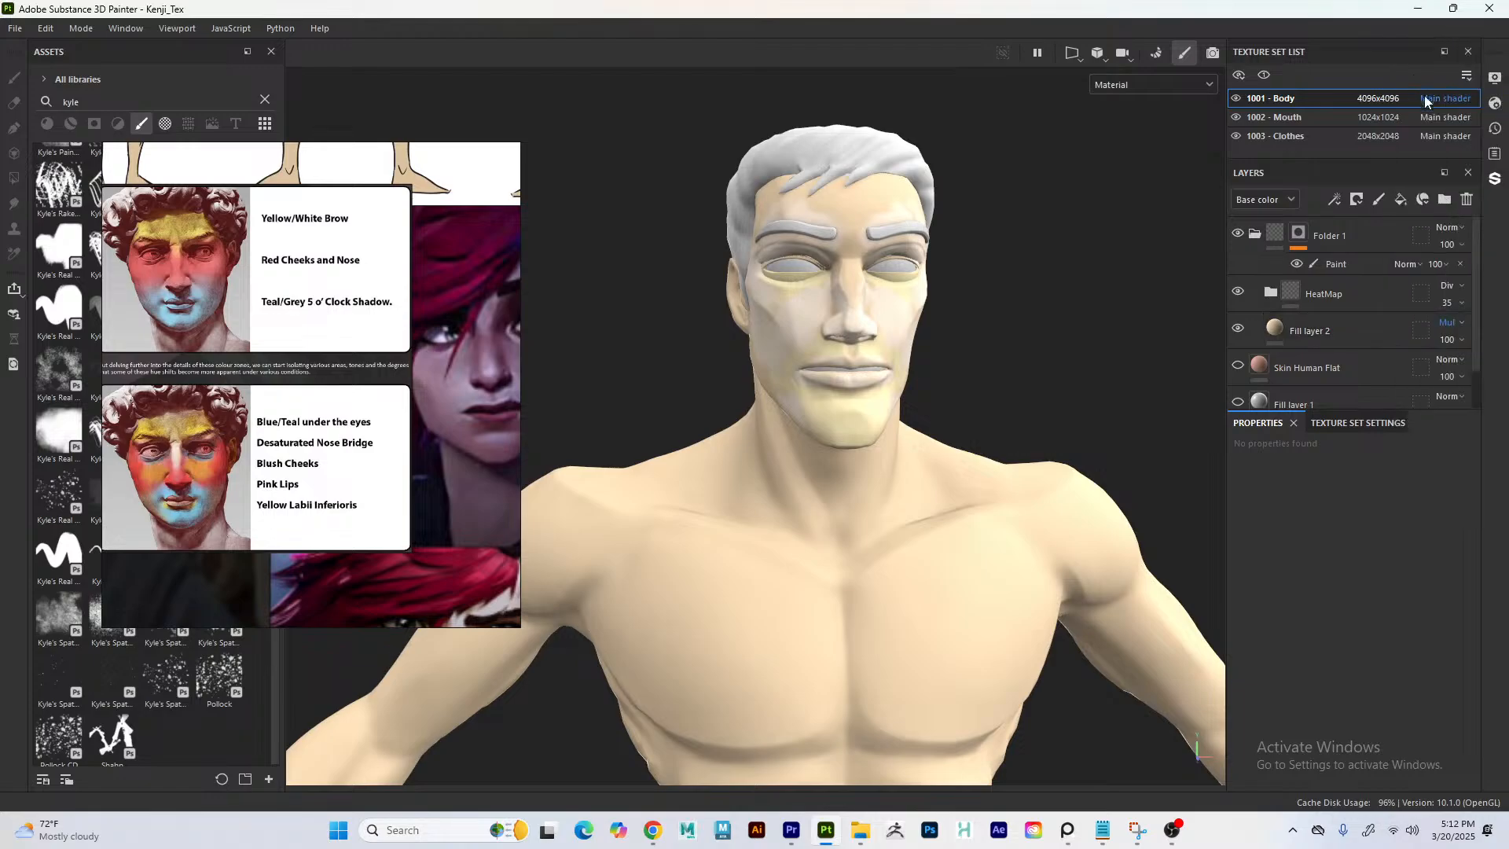
- Try the Passthrough blend mode on the HeatMap folder with its opacity lowered to 6
click(1454, 285)
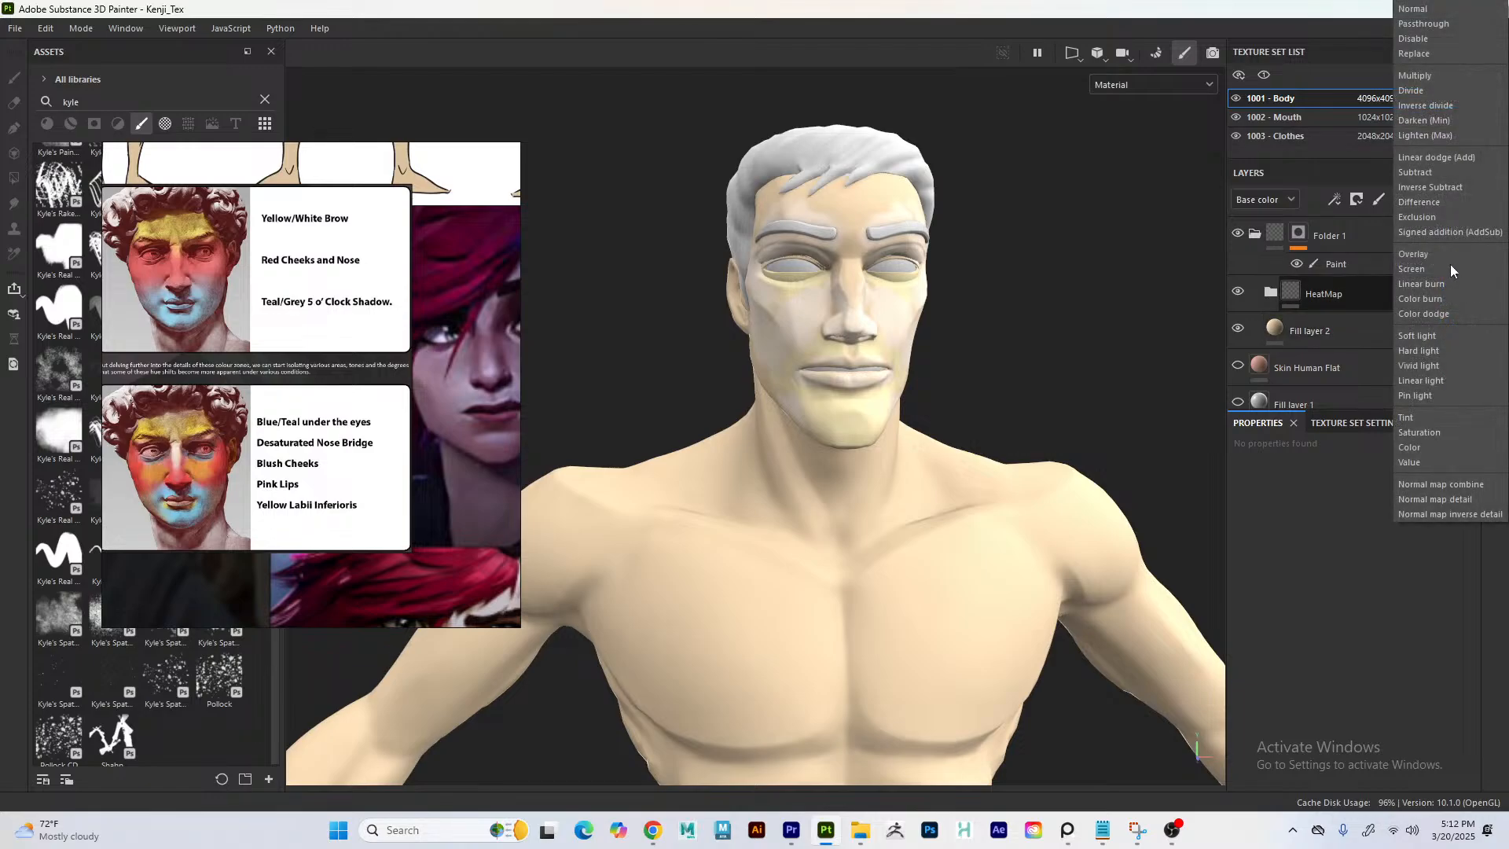
click(1428, 25)
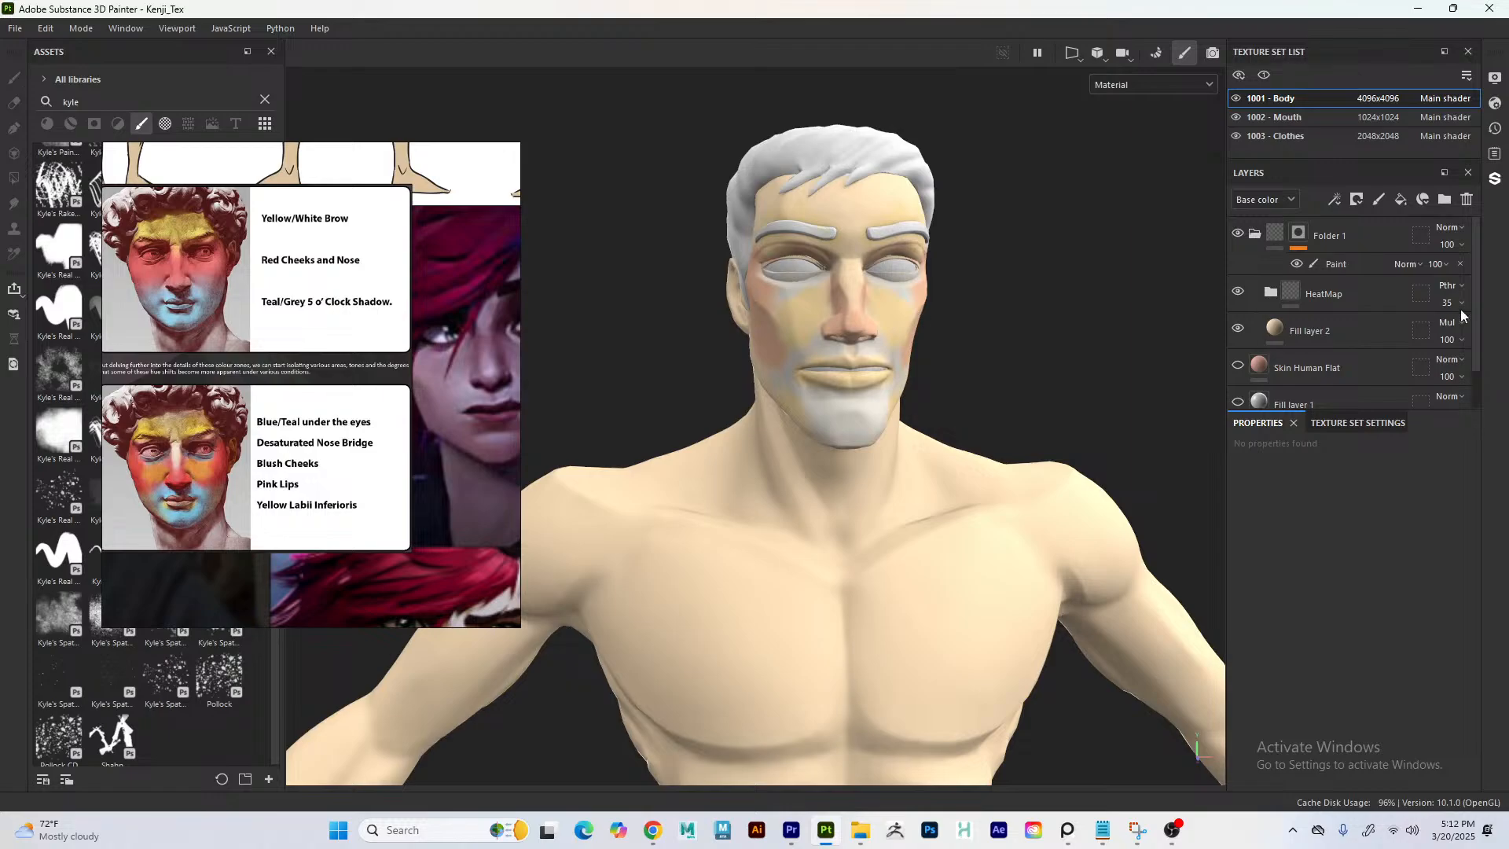
drag(1462, 329, 1446, 330)
click(1445, 323)
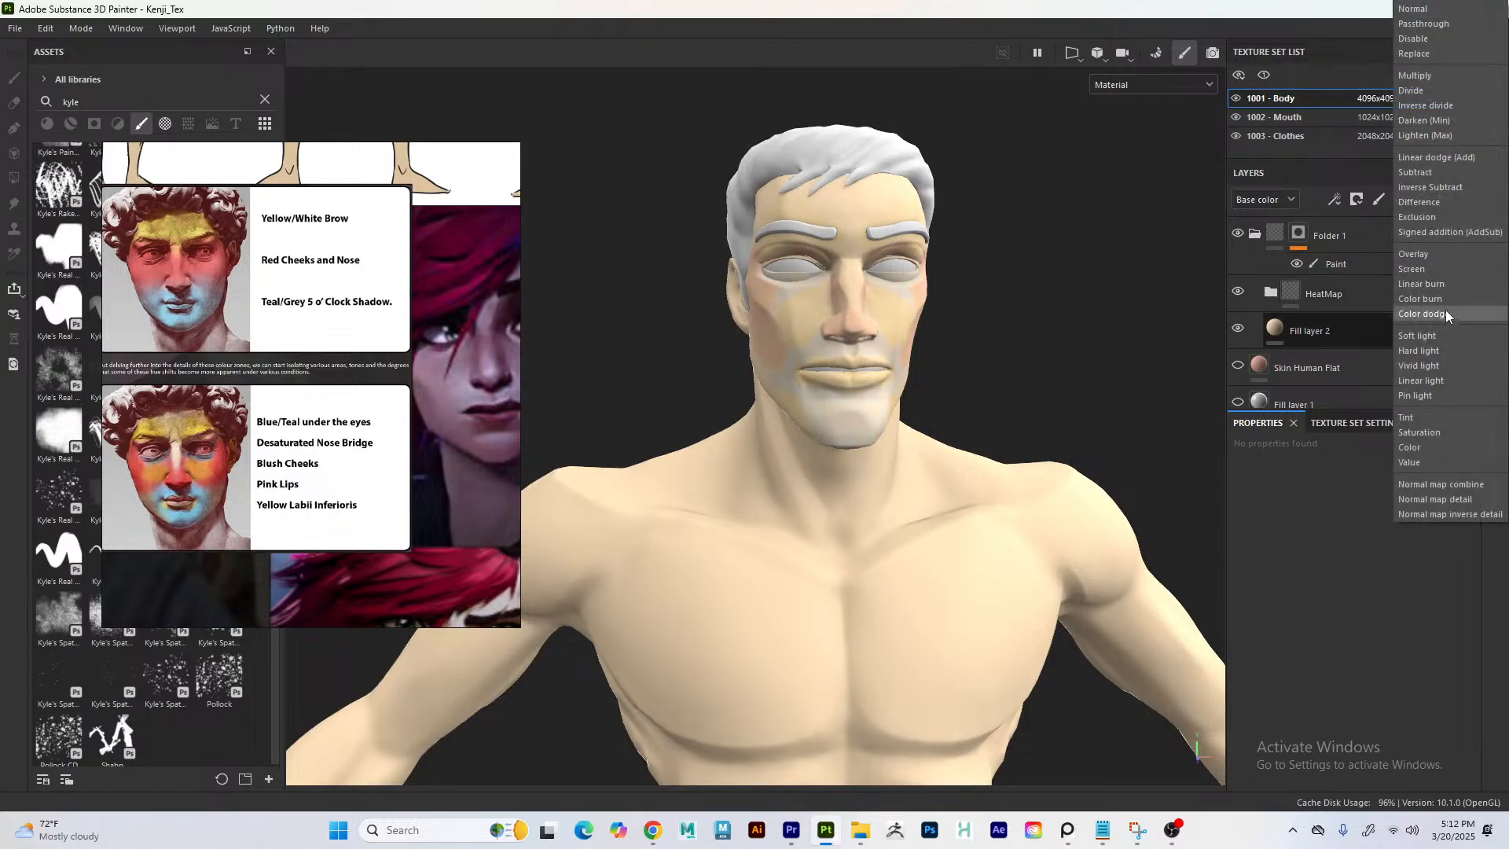
click(1360, 289)
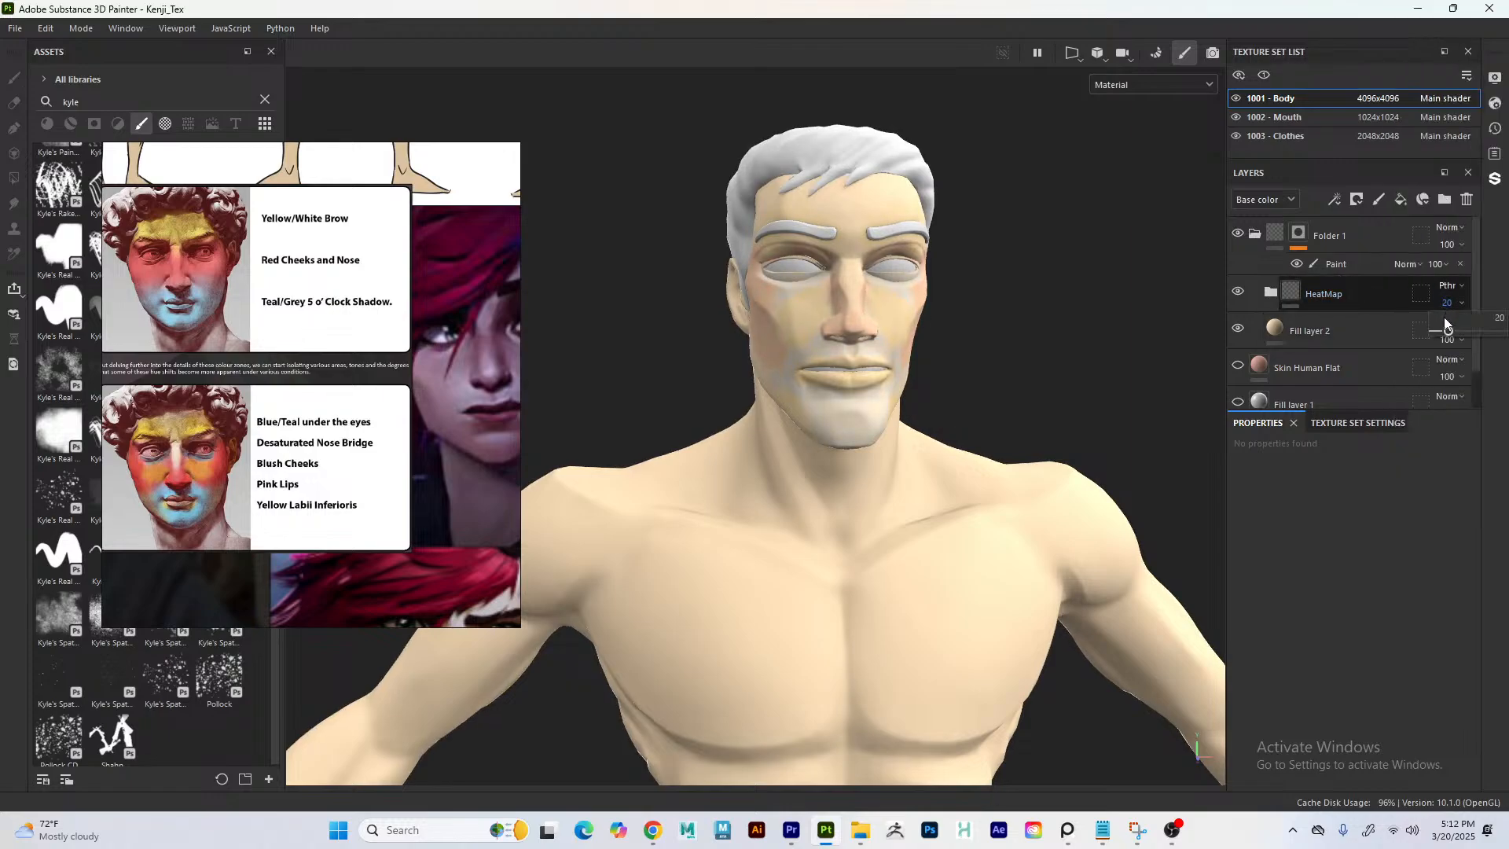
click(1437, 328)
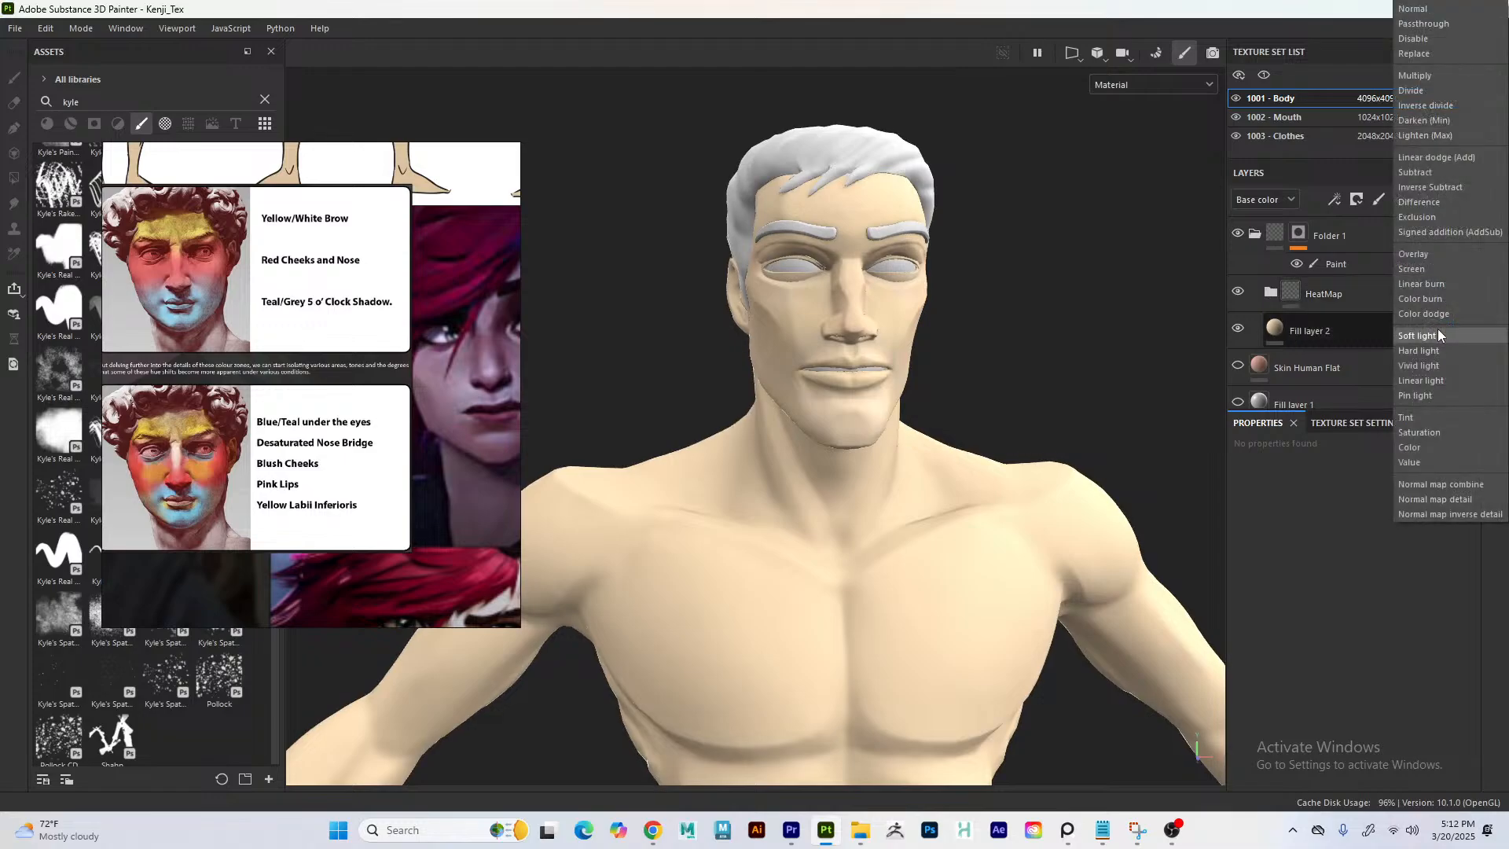
click(1391, 296)
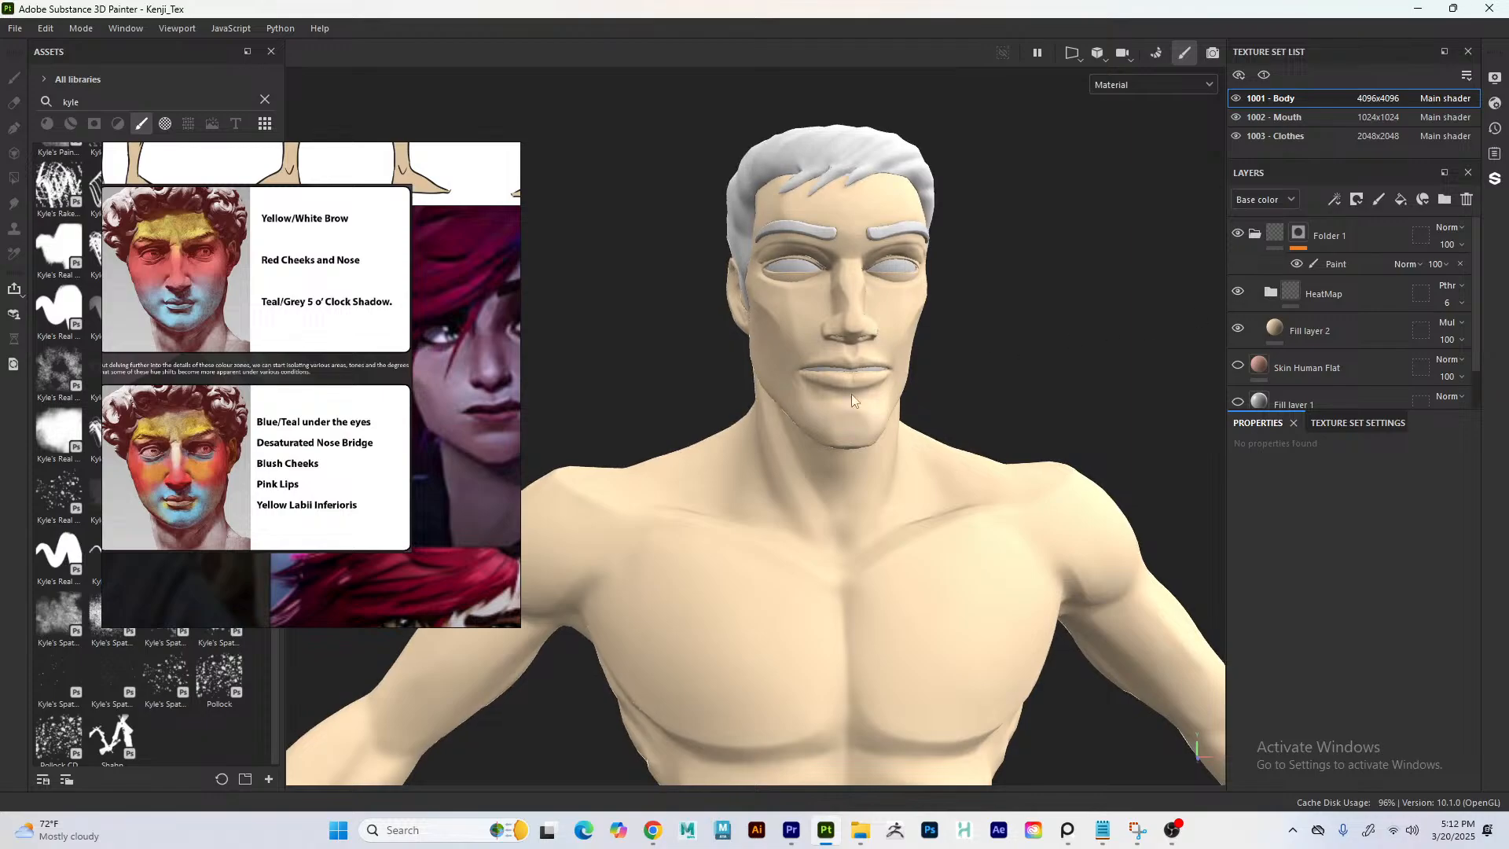
alt+drag(719, 363, 526, 330)
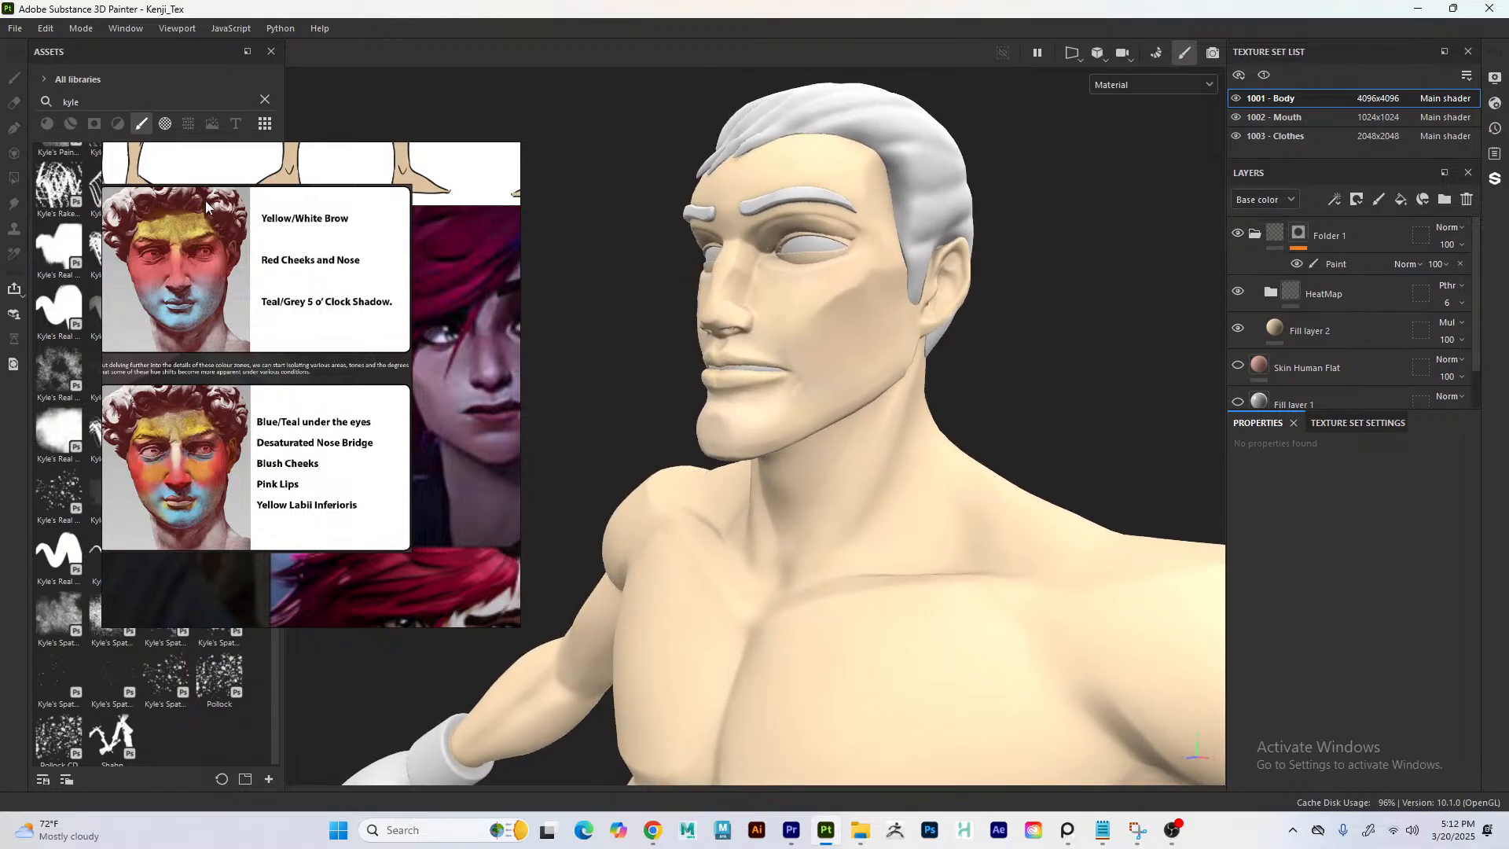
mouse_move(553, 306)
alt+mouse_down()
mouse_move(660, 323)
mouse_move(616, 291)
mouse_move(579, 290)
mouse_move(768, 330)
mouse_move(556, 296)
mouse_move(559, 315)
alt+mouse_up()
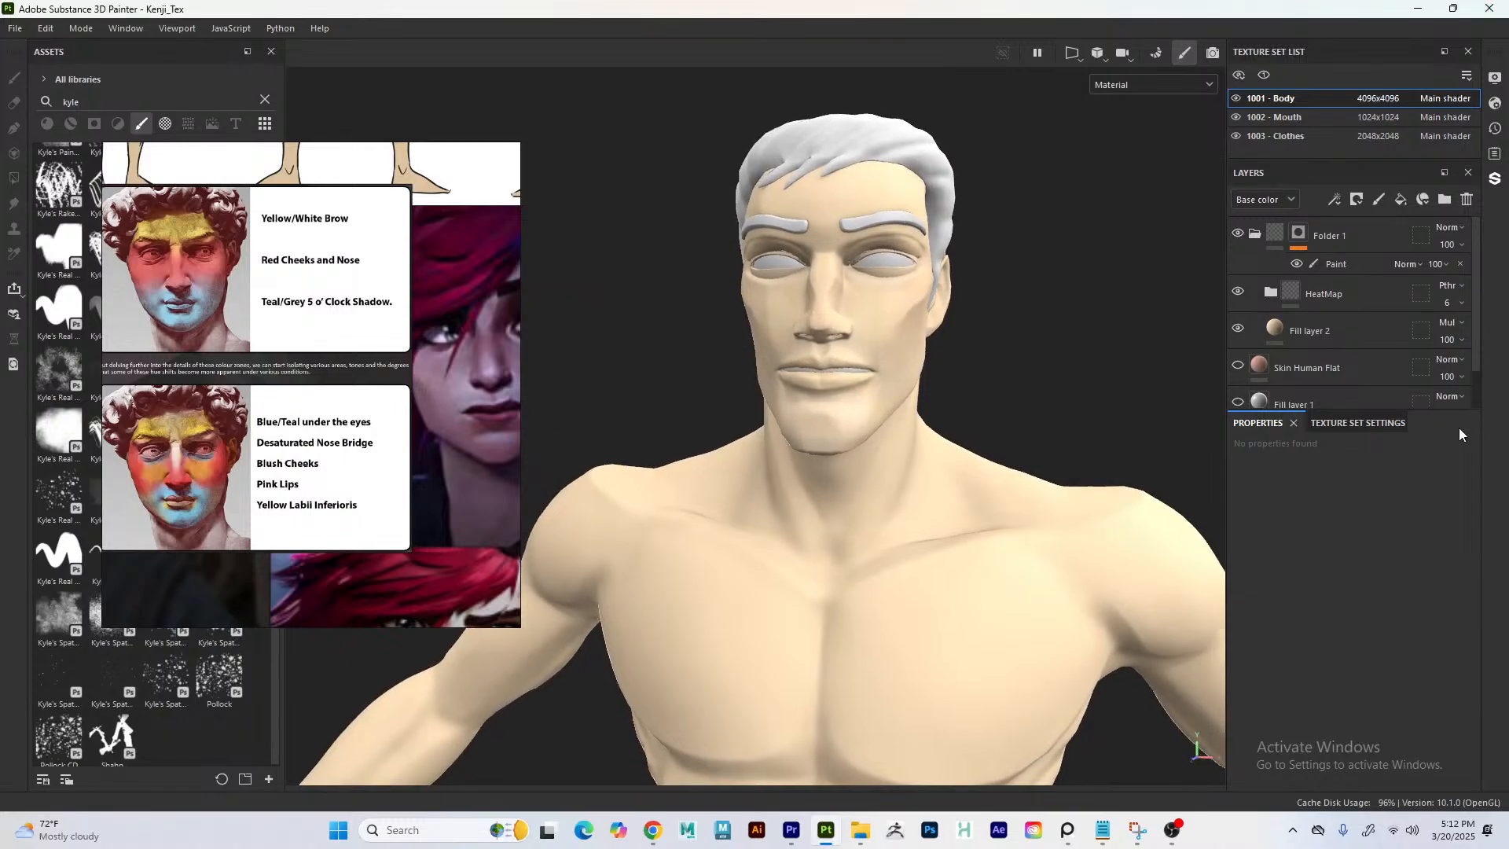
- Raise the HeatMap folder's opacity to 100
click(1464, 330)
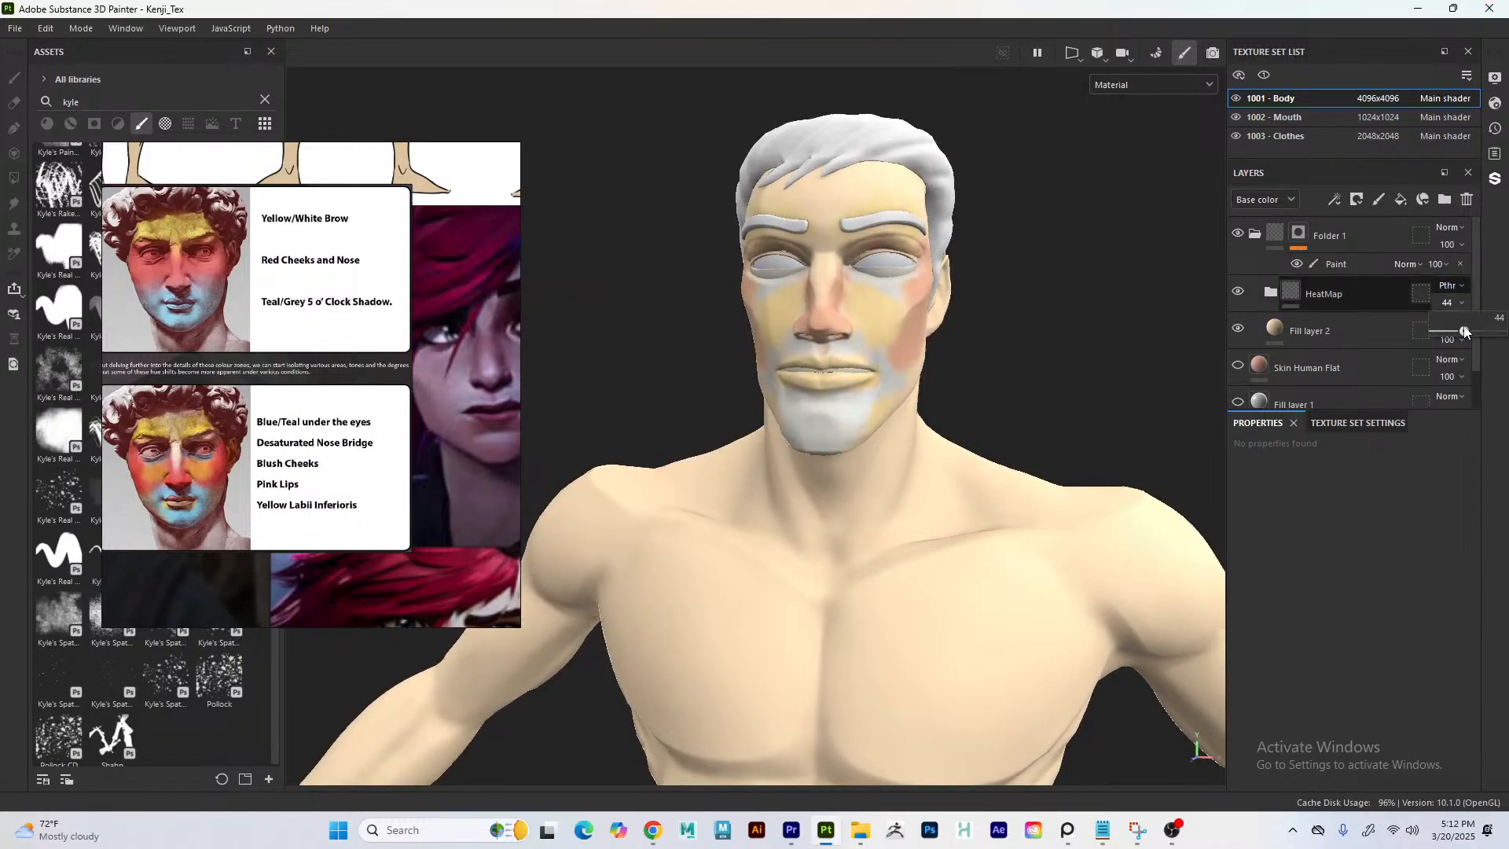
click(1449, 322)
click(1502, 332)
click(1456, 303)
drag(1463, 331, 1505, 332)
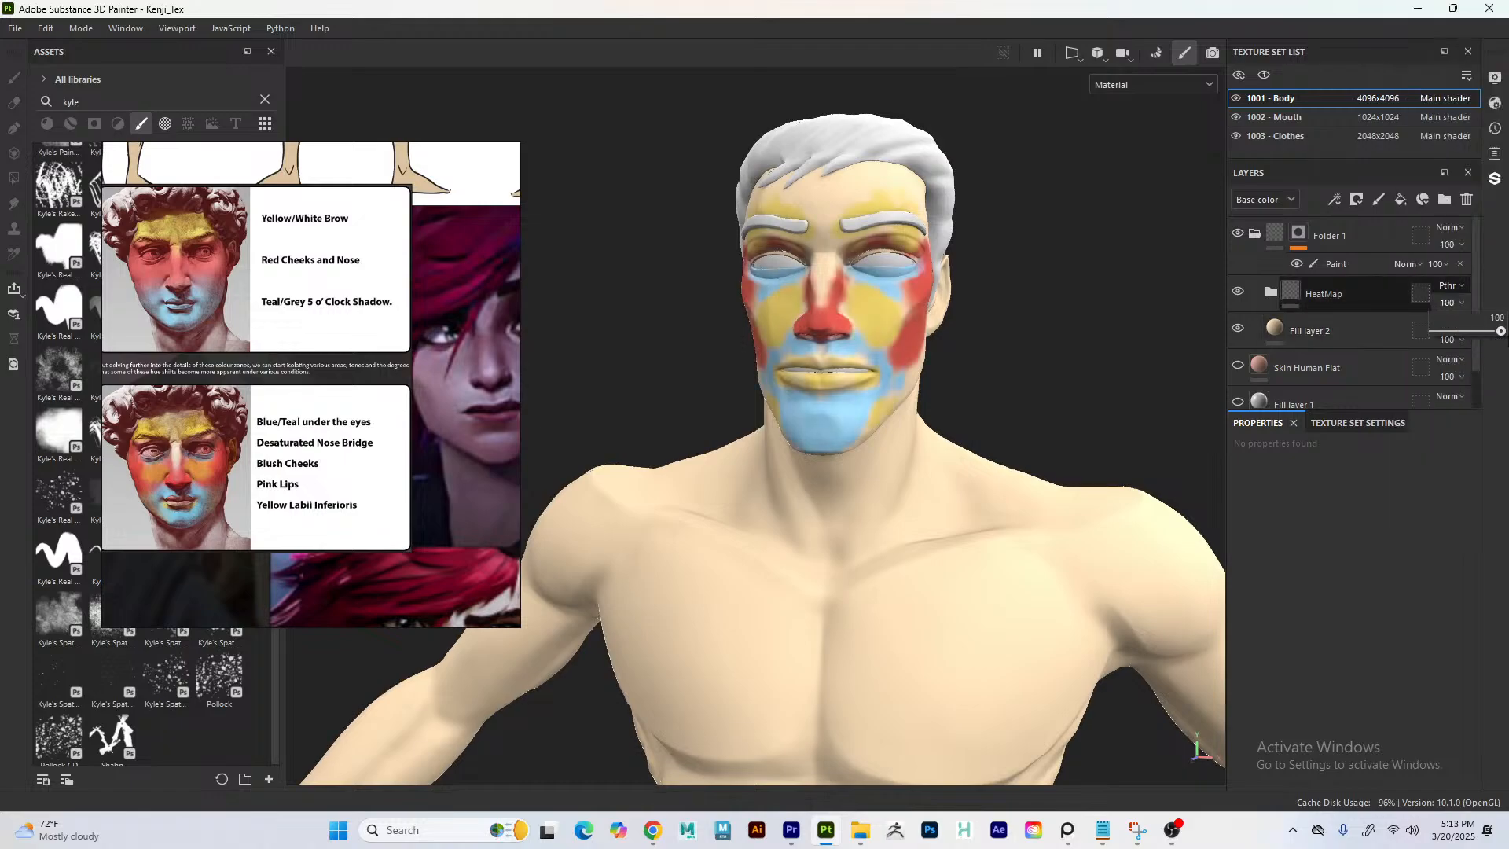
- Try the Normal blend mode on the HeatMap folder with its opacity reduced to 18
click(1446, 285)
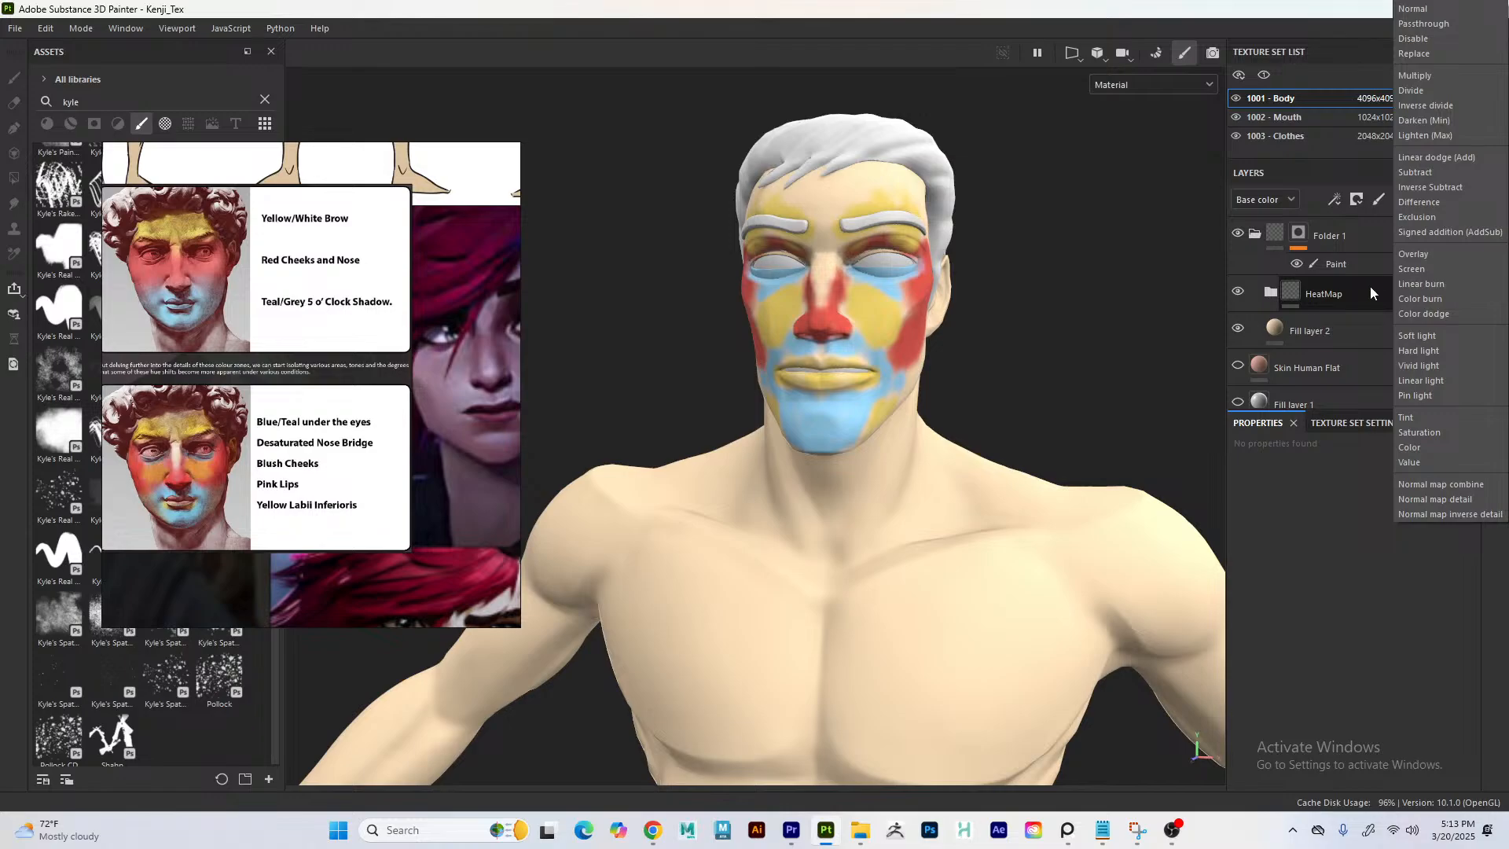
click(1415, 9)
click(1450, 286)
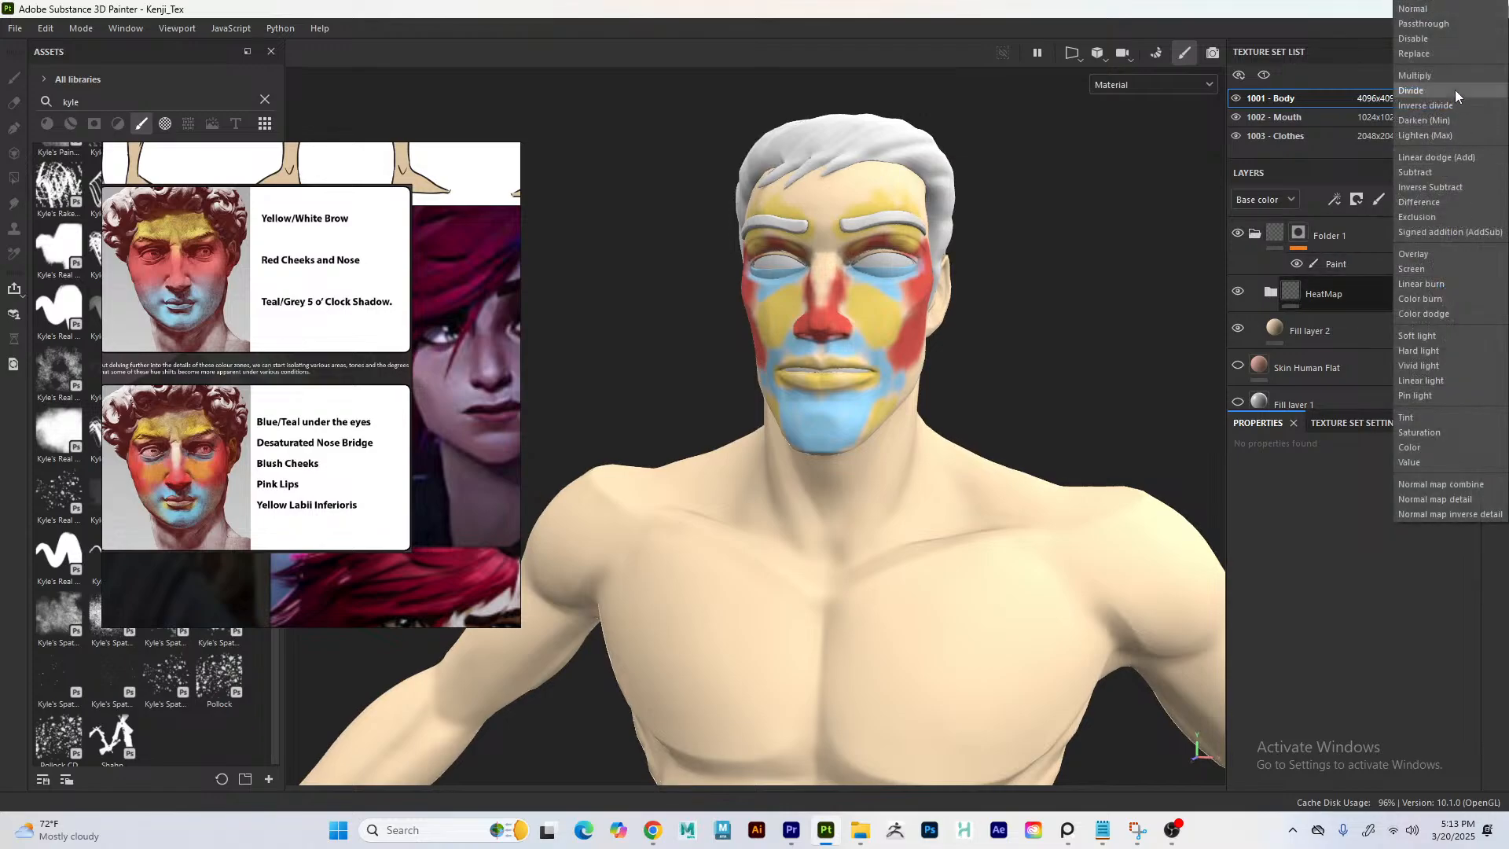
click(1360, 286)
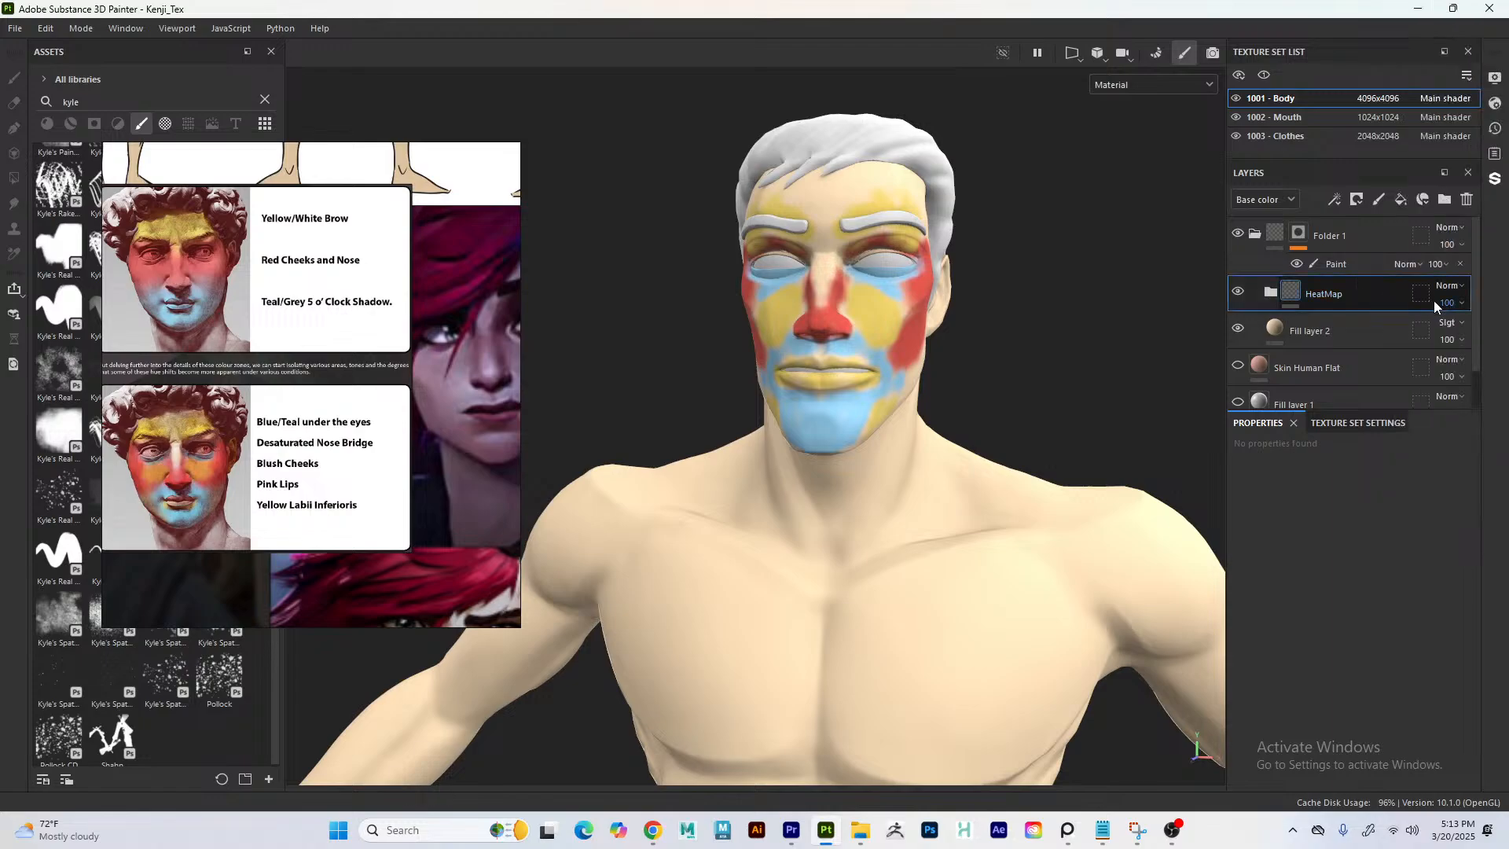
click(1450, 307)
mouse_move(1462, 332)
mouse_down()
mouse_move(1435, 334)
mouse_move(1451, 338)
mouse_up()
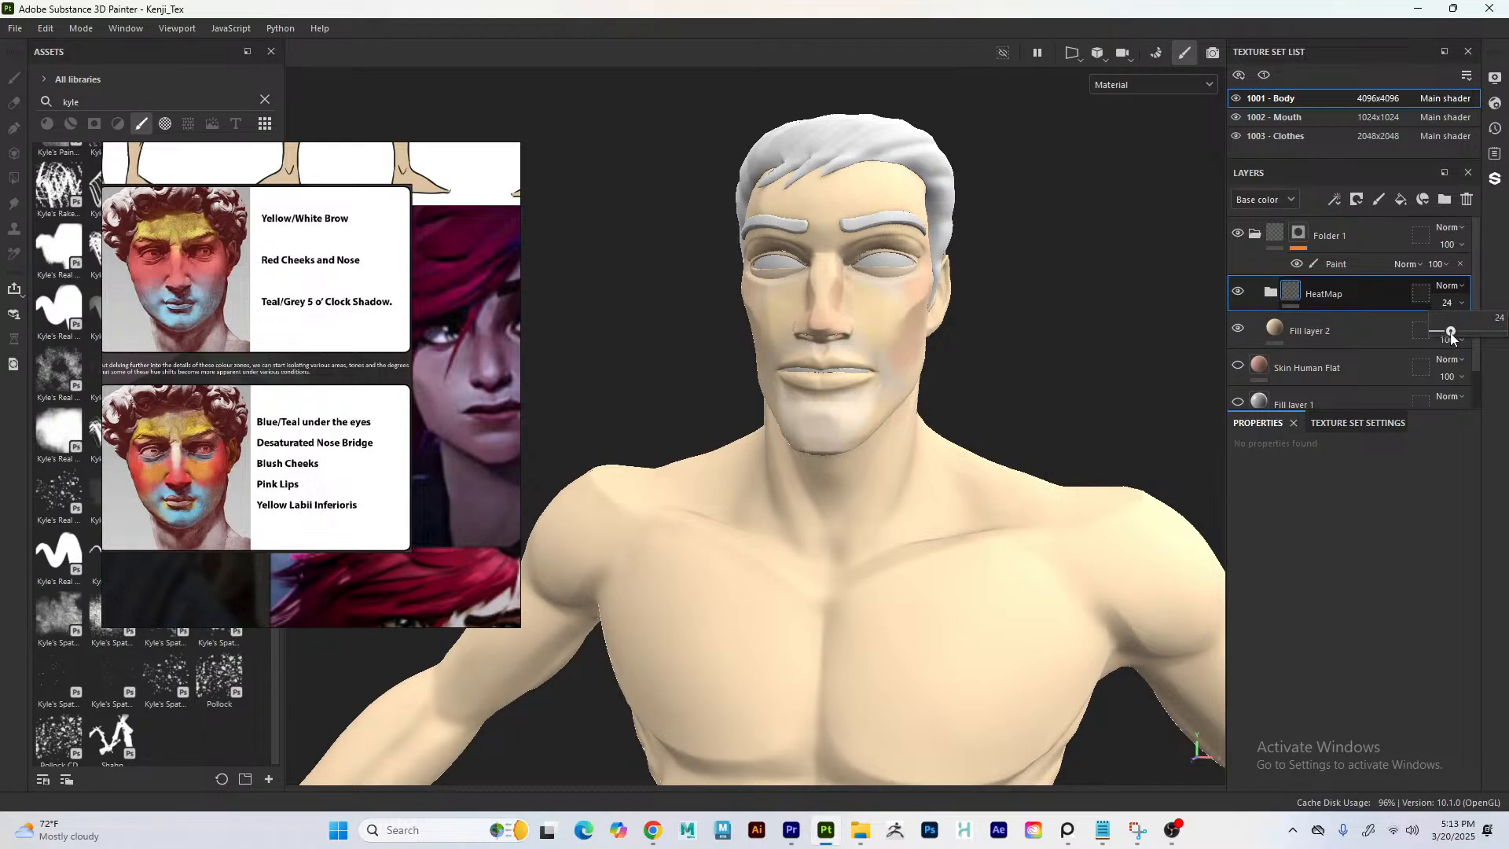
- Try the Passthrough, Replace and Soft light blend modes on the HeatMap folder
click(1446, 286)
click(1444, 28)
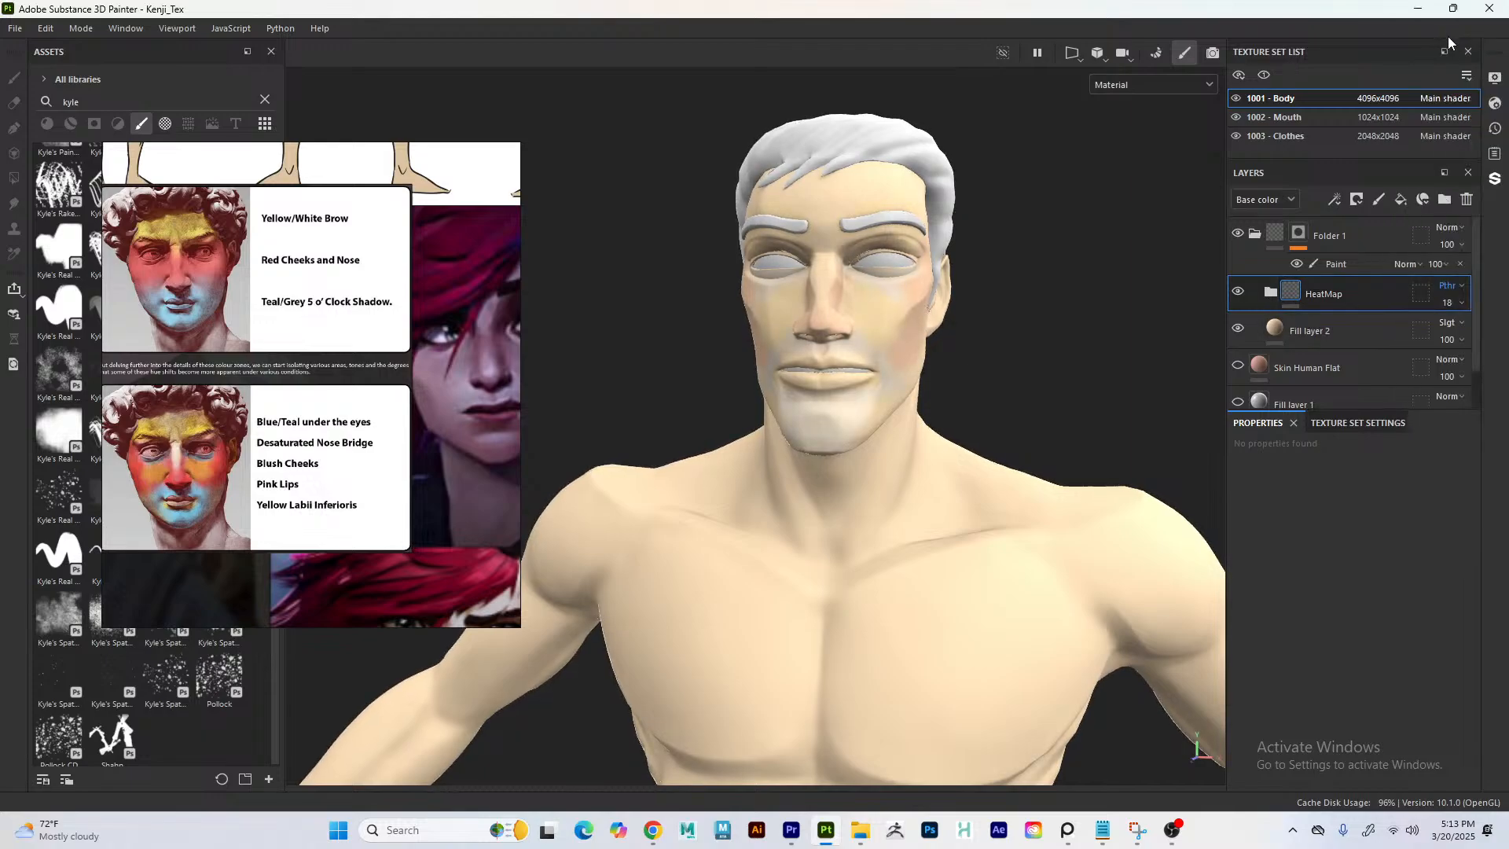
click(1450, 283)
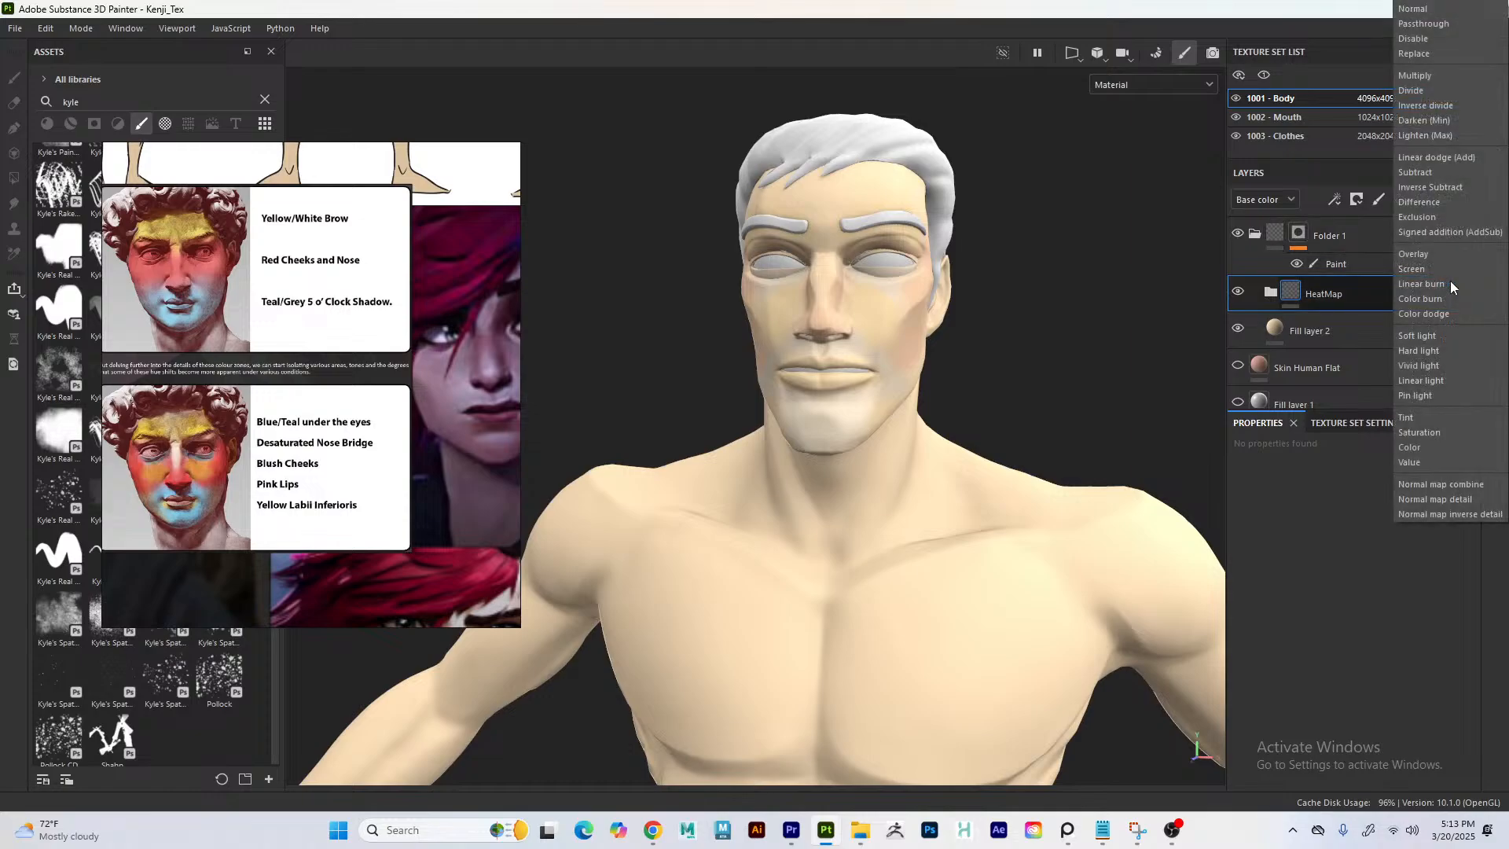
click(1414, 54)
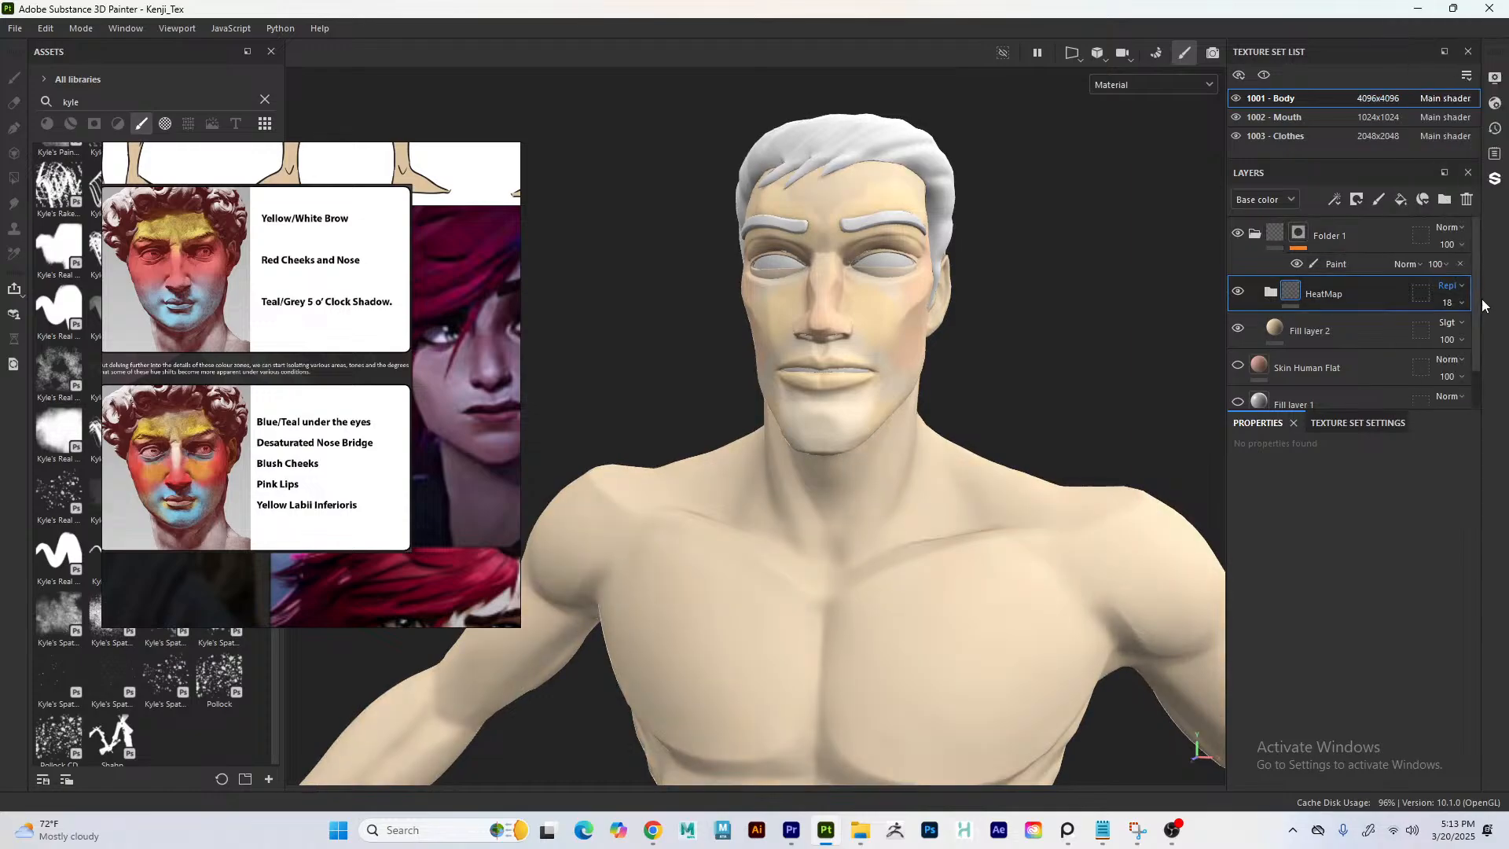
click(1459, 287)
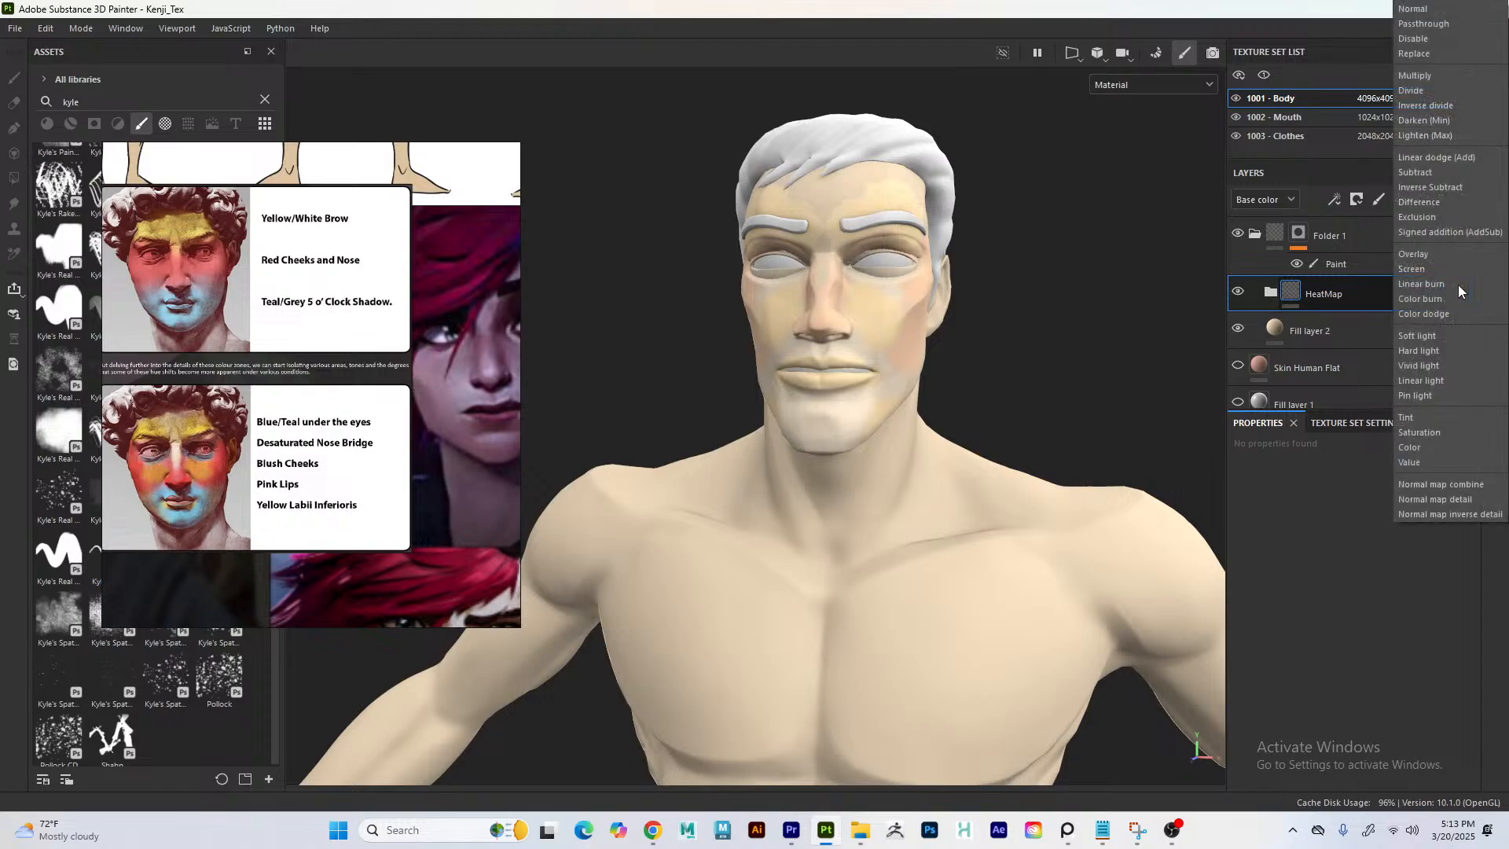
click(1440, 335)
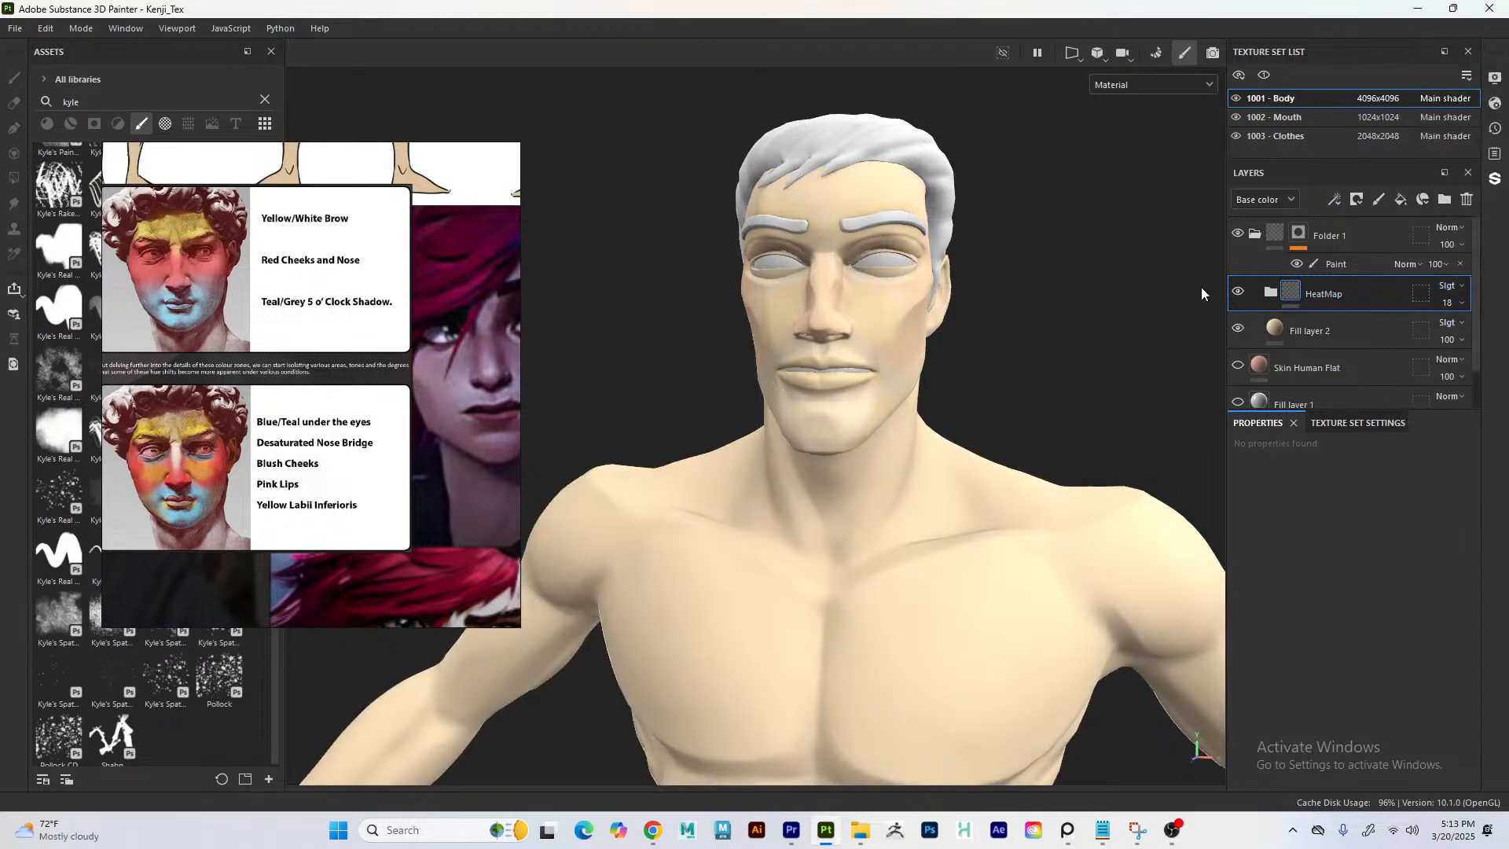
click(1237, 293)
- Try opacities of 100, 42 and 14 on the HeatMap folder in Soft light mode
click(1447, 303)
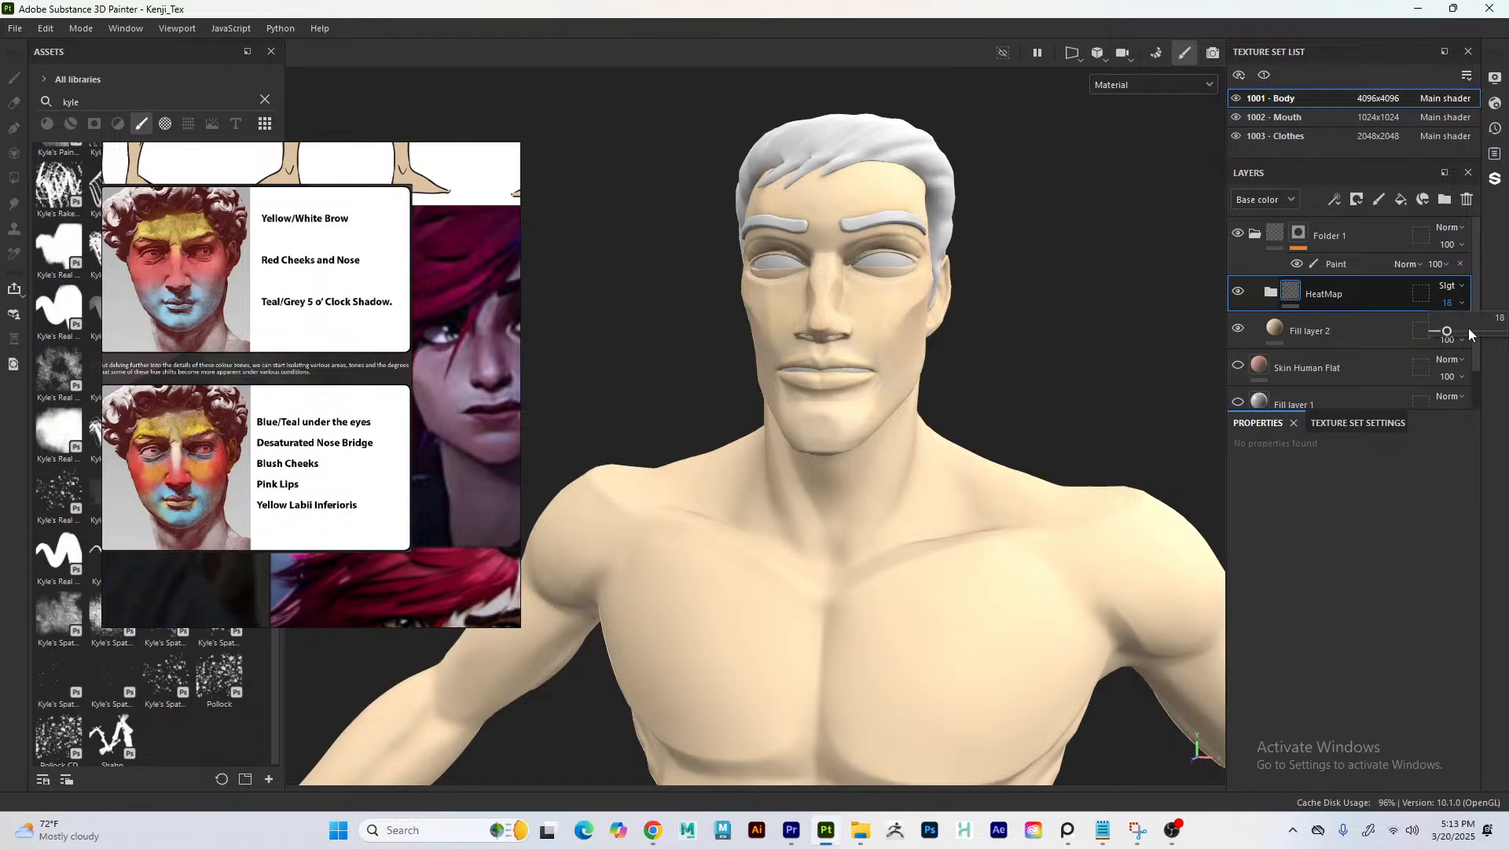
drag(1469, 334, 1501, 331)
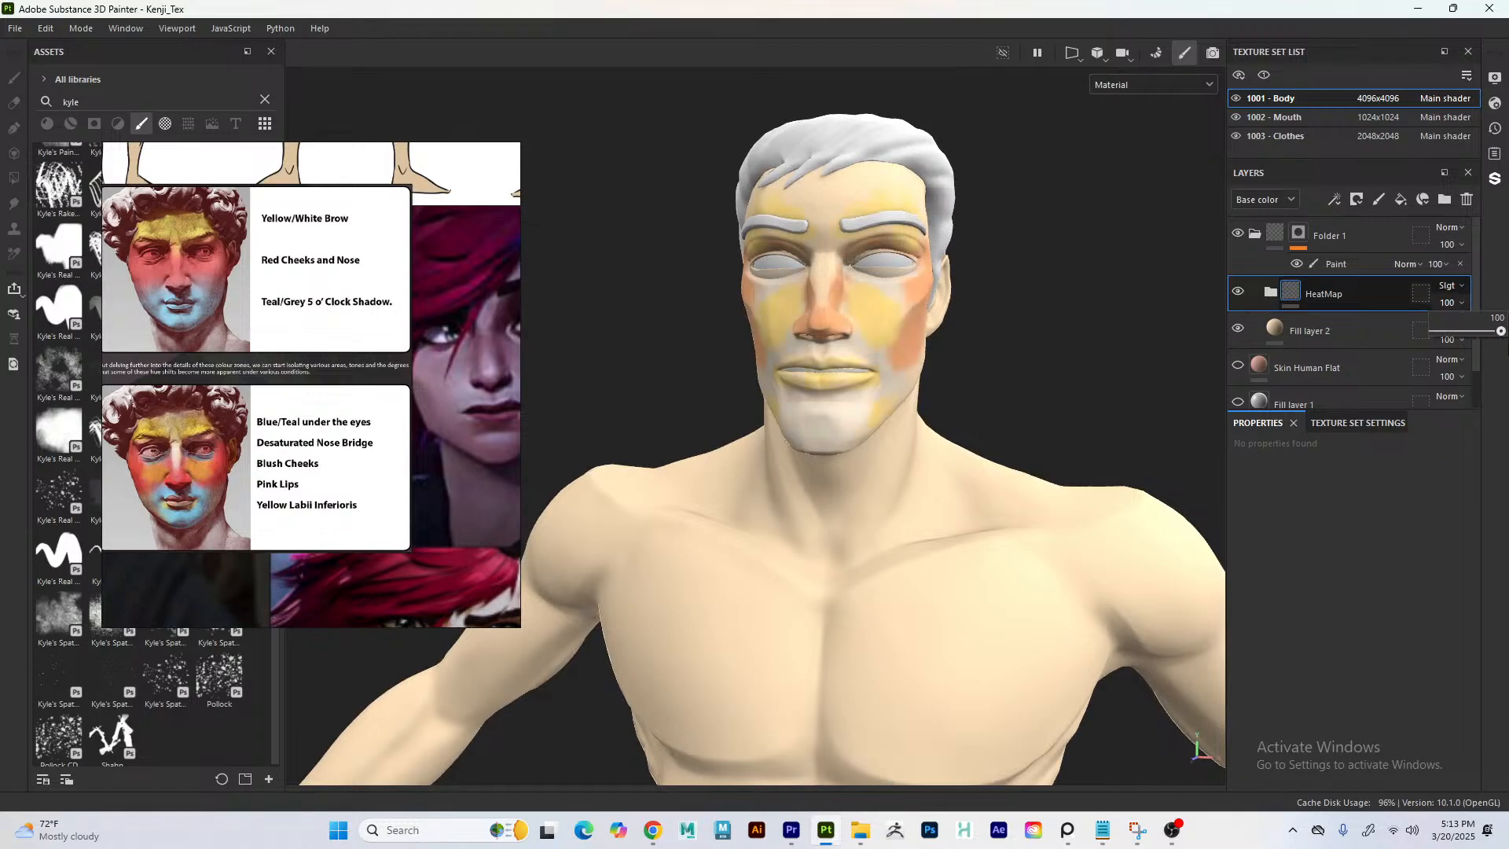
click(1453, 305)
click(1459, 324)
click(1420, 335)
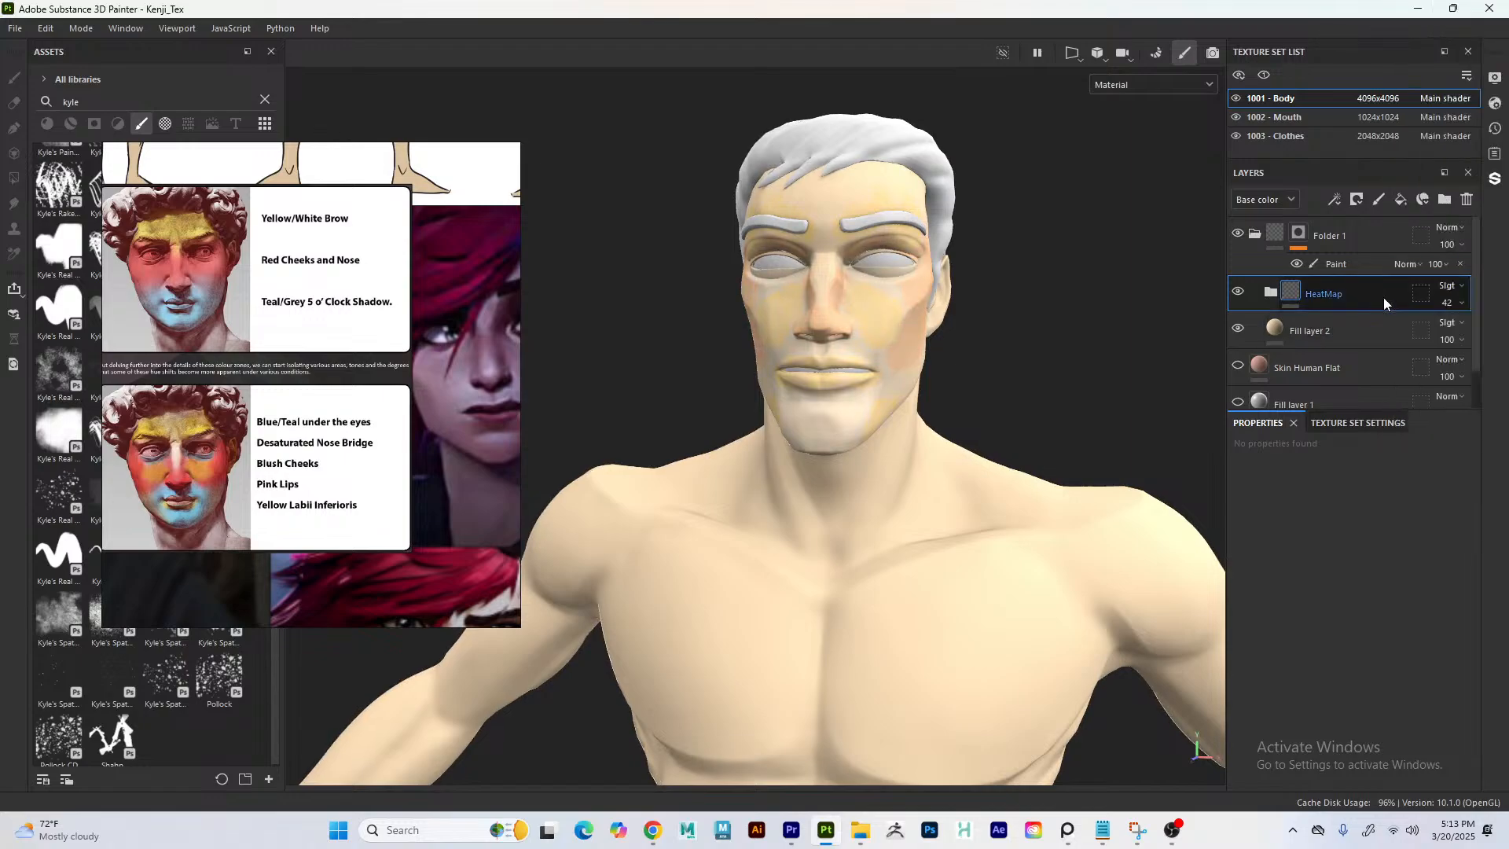
click(1450, 302)
drag(1447, 331, 1445, 332)
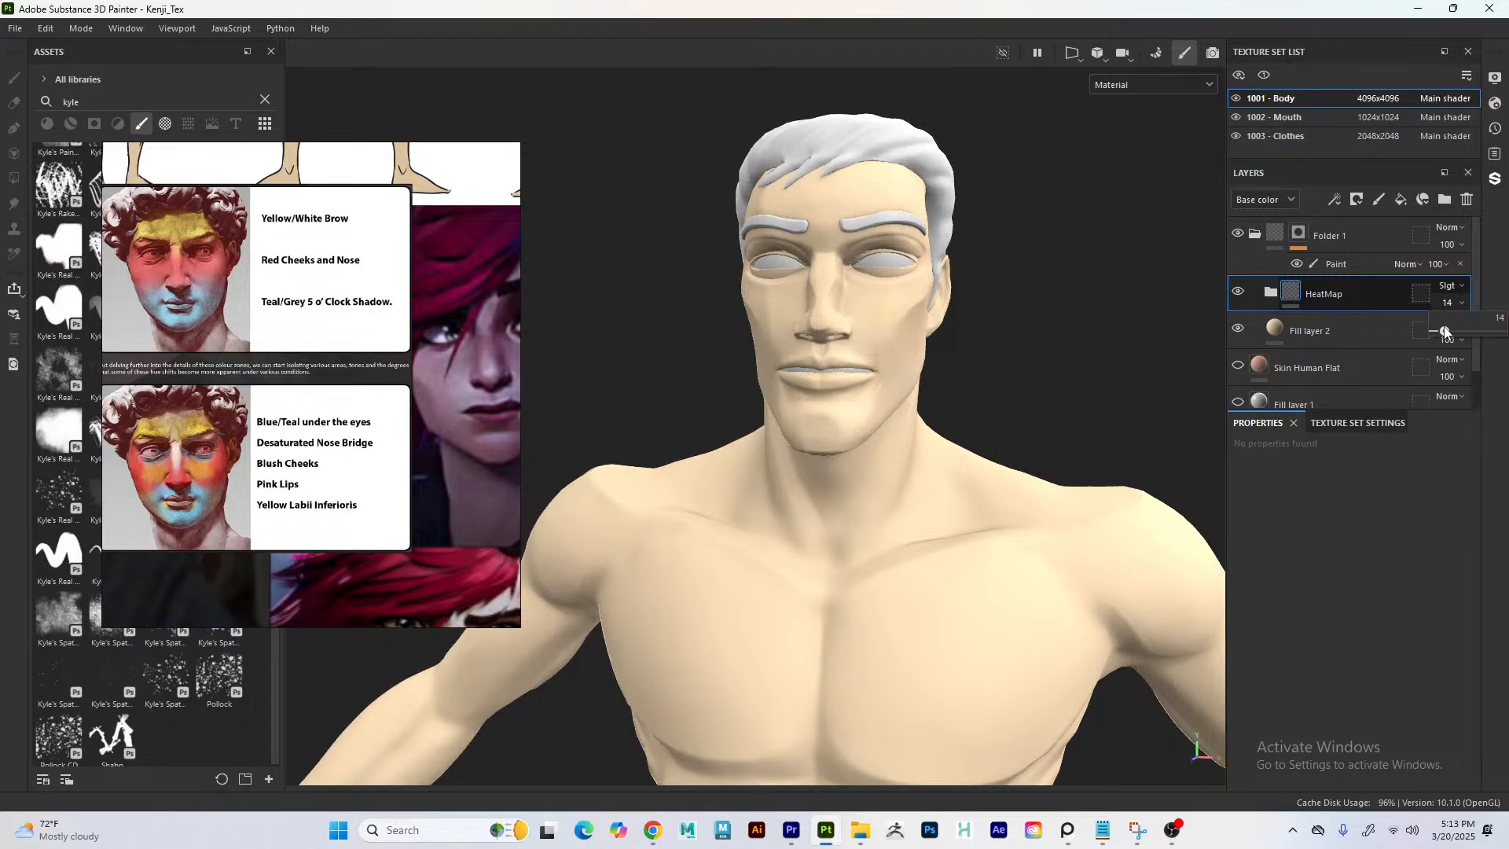
- Set the HeatMap folder's blend mode to Hard light and Fill layer 2's blend mode to Normal
click(1451, 292)
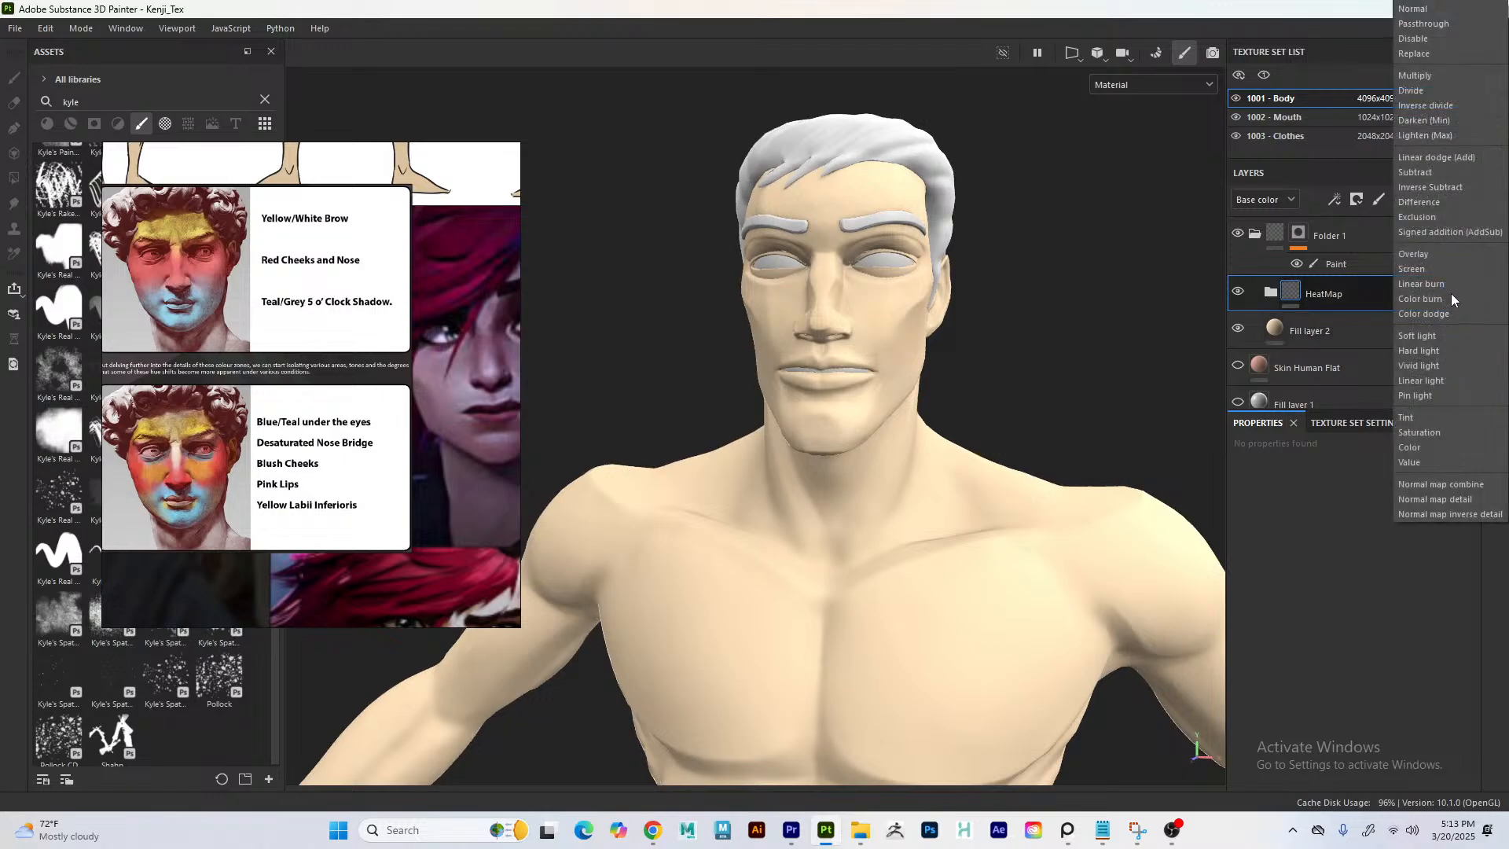
click(1437, 349)
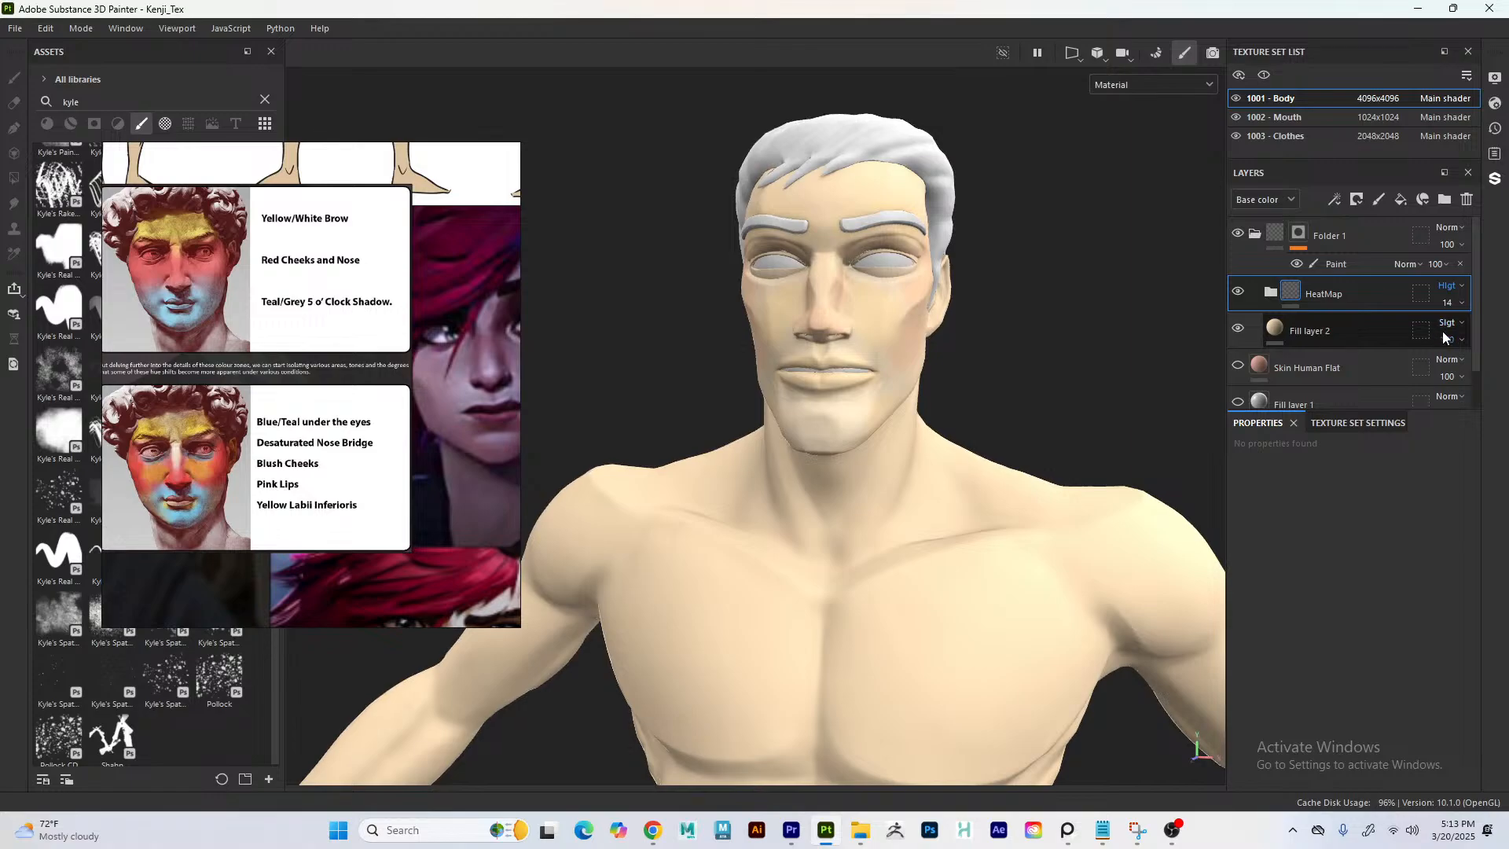
click(1451, 339)
click(1455, 303)
click(1452, 321)
click(1411, 13)
- Set the HeatMap folder's opacity to 15
click(1458, 304)
mouse_move(1440, 331)
mouse_down()
mouse_move(1501, 331)
mouse_move(1419, 331)
mouse_up()
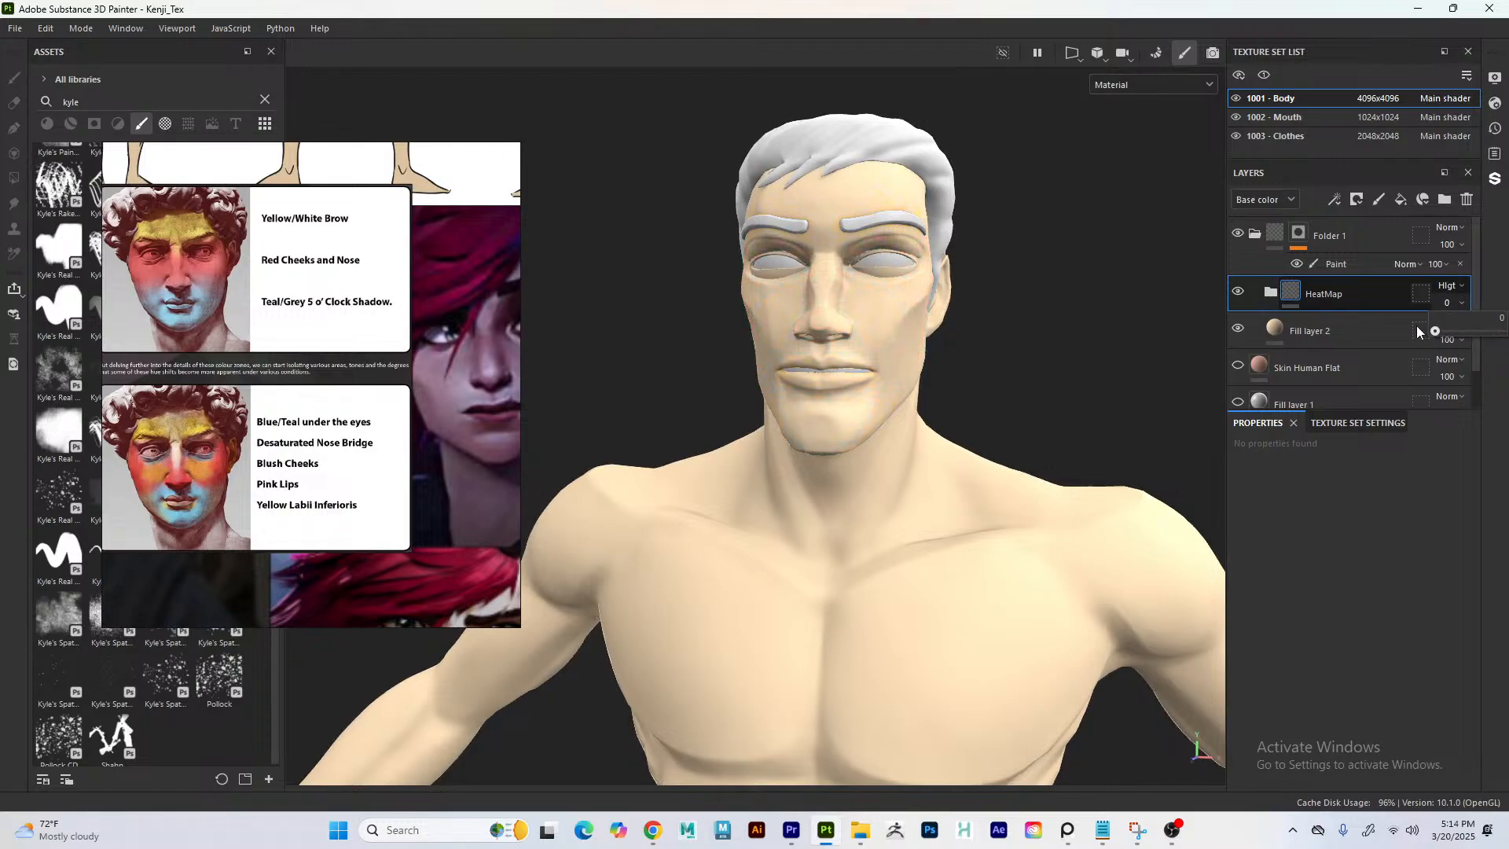
mouse_move(1424, 331)
mouse_down()
mouse_move(1466, 331)
mouse_move(1446, 328)
mouse_up()
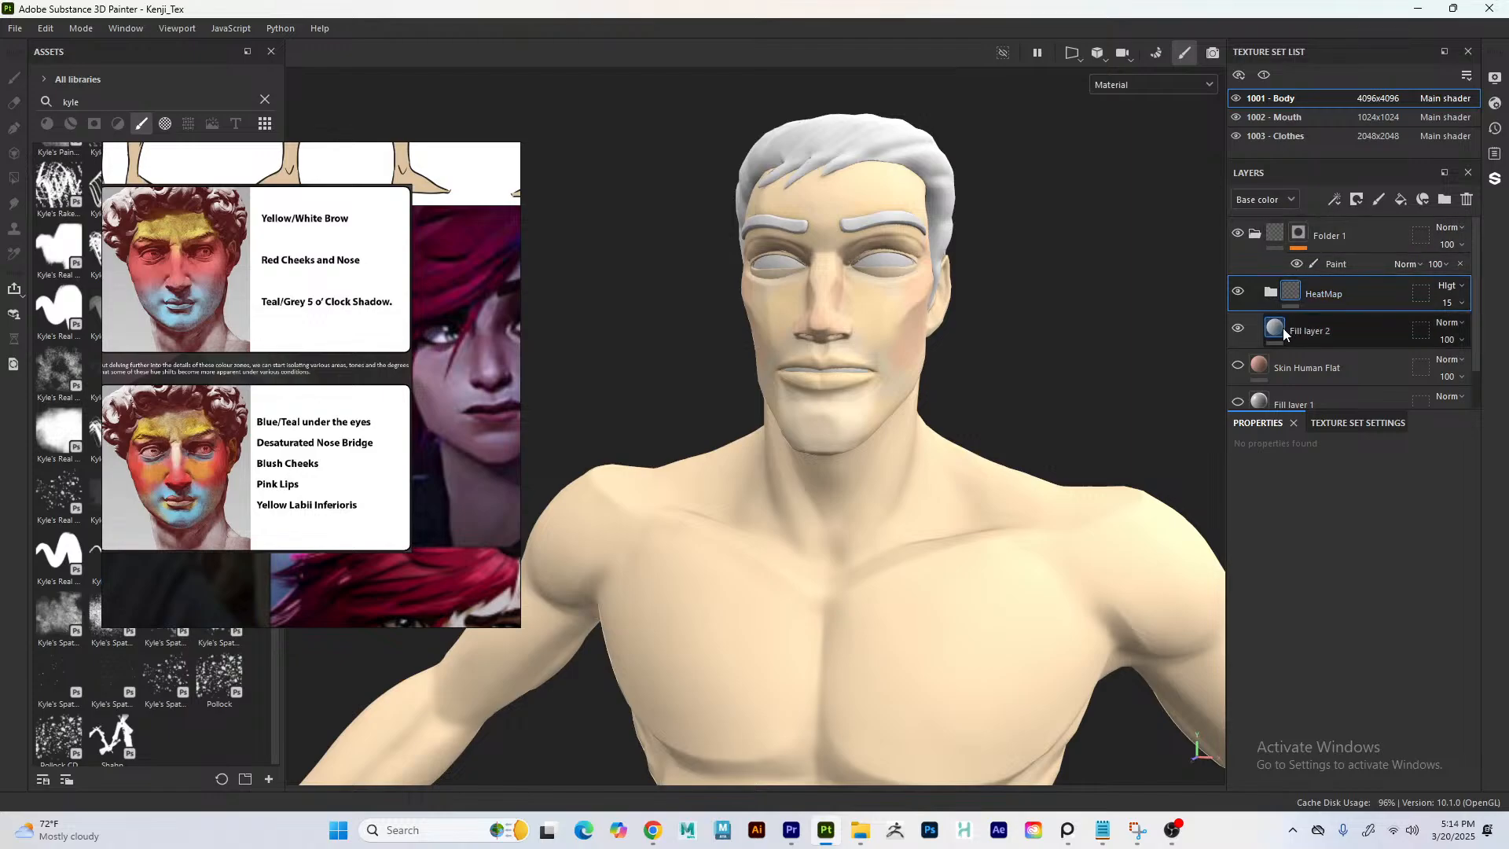
- Expand the HeatMap folder, set the Paint effect opacity of the yellow Fill layer 4 to 20, and collapse the folder
click(1270, 293)
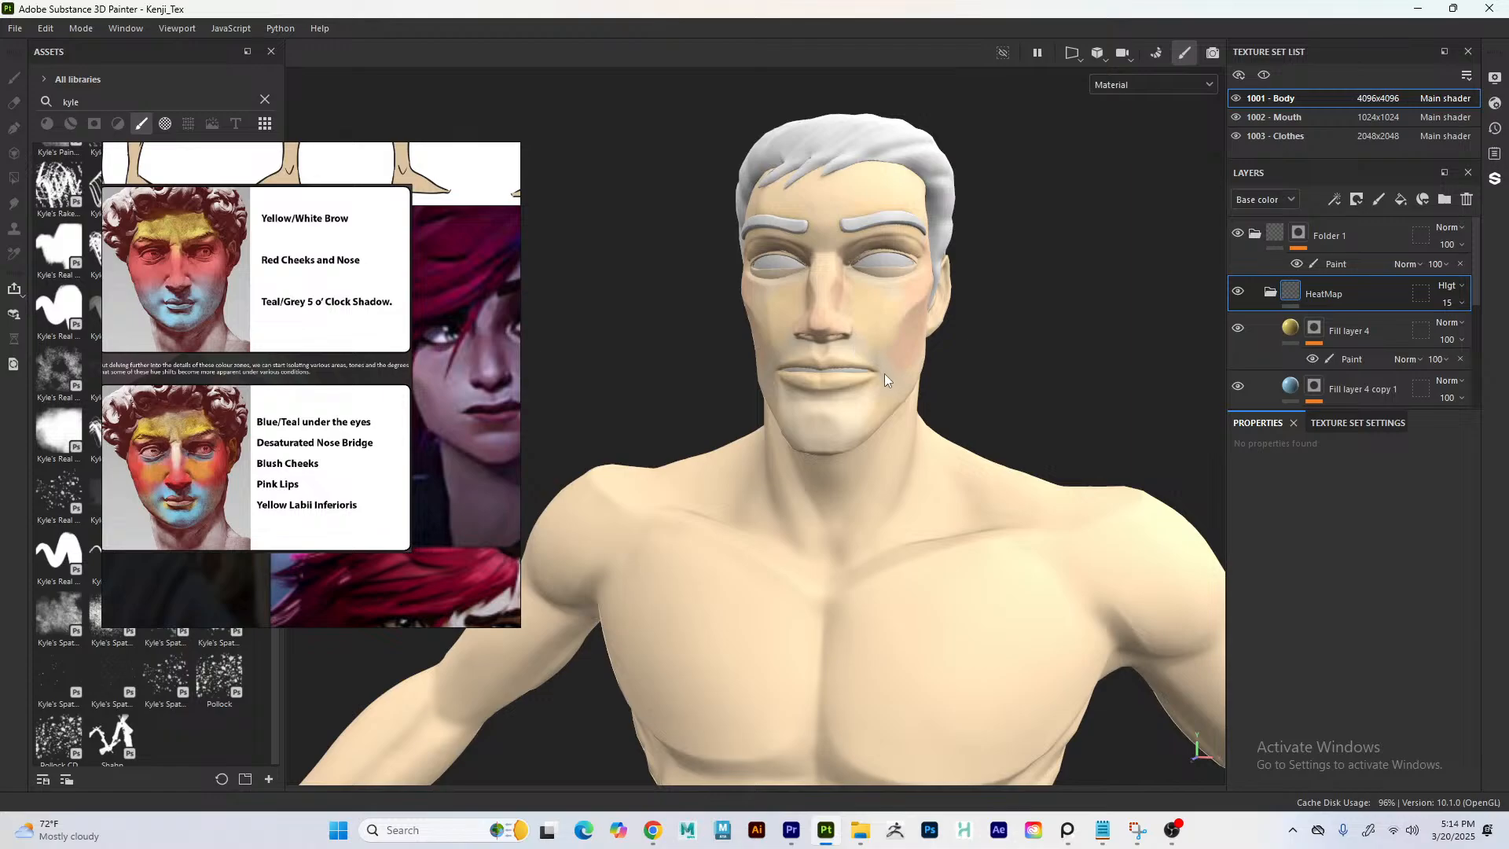
scroll(1321, 346, down, 2)
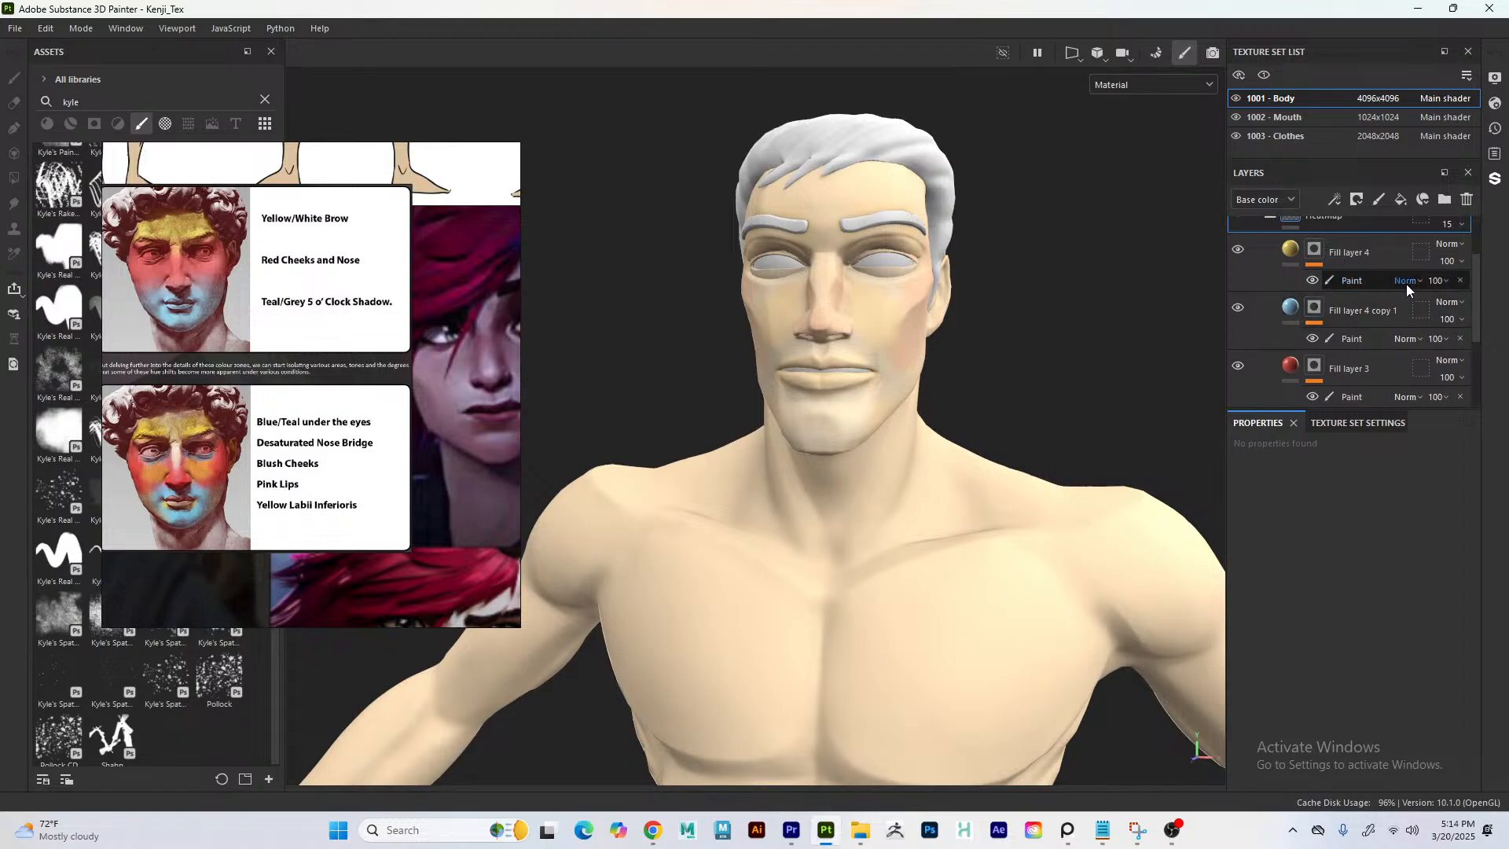
click(1435, 280)
drag(1448, 308, 1463, 307)
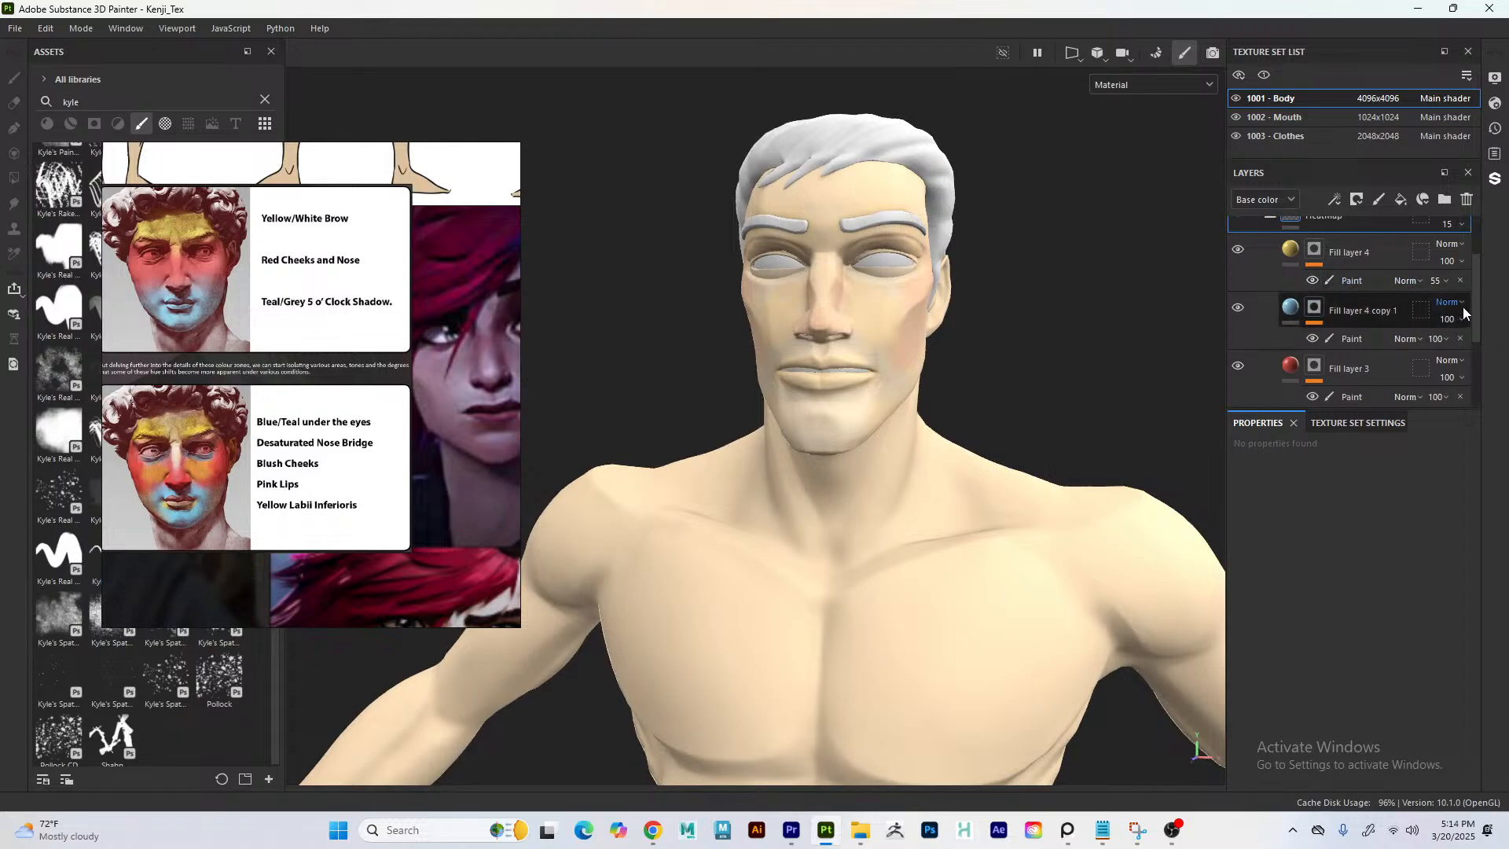
click(1441, 281)
click(1443, 308)
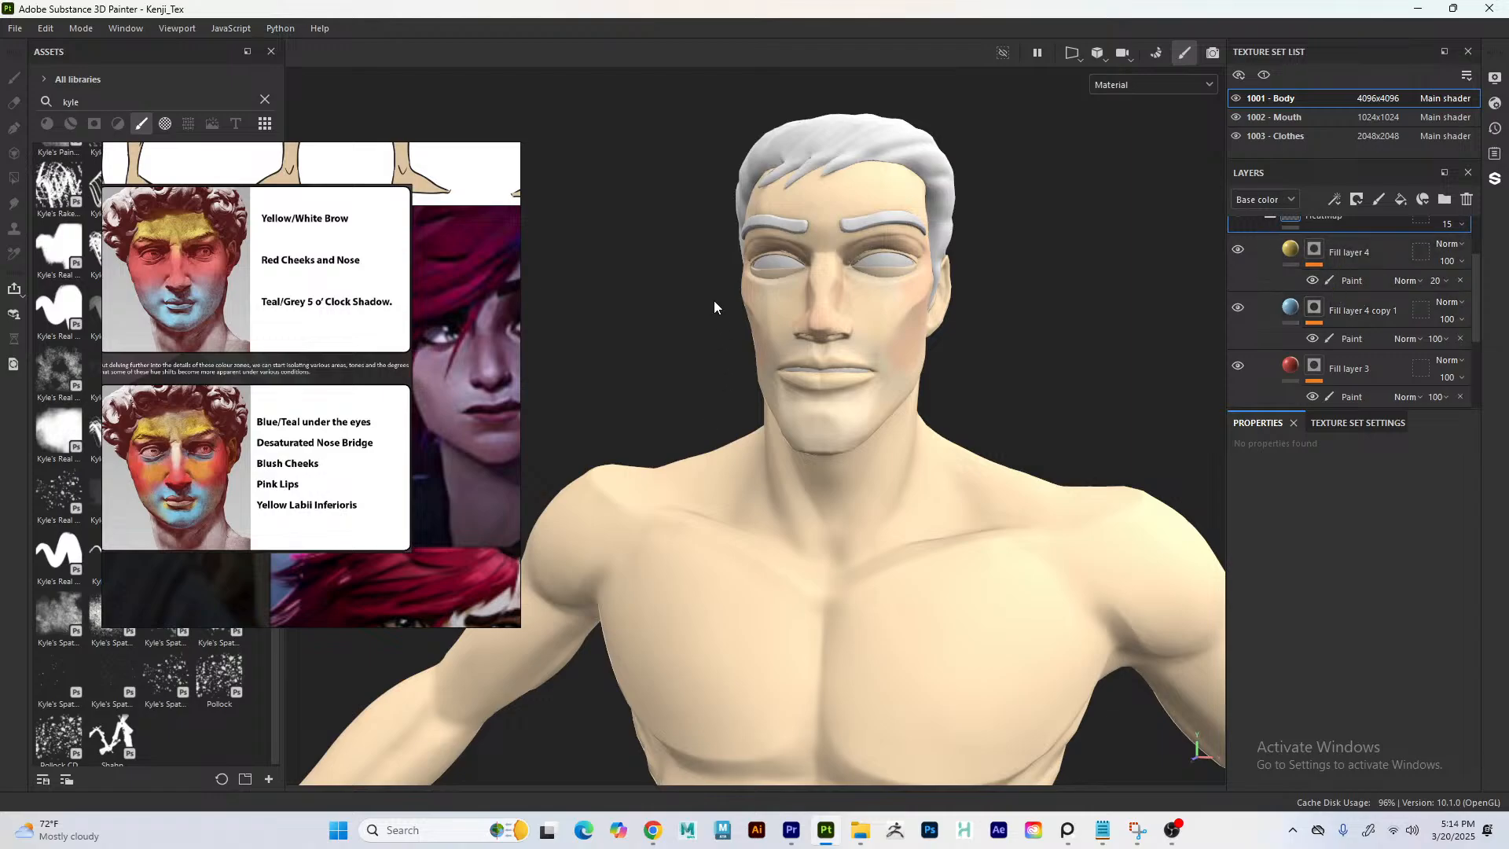
click(630, 290)
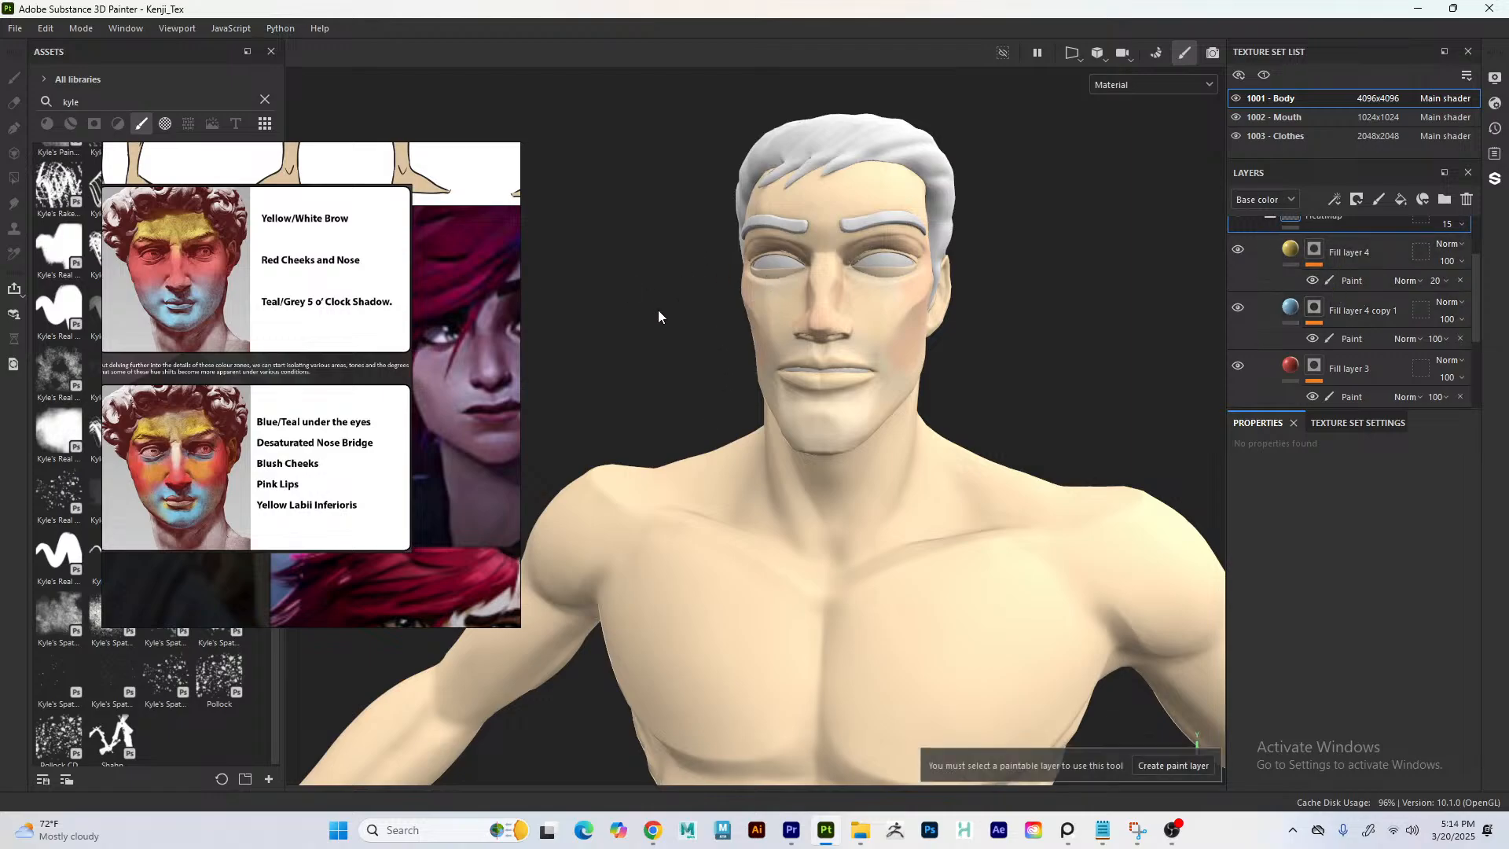
alt+drag(658, 314, 386, 274)
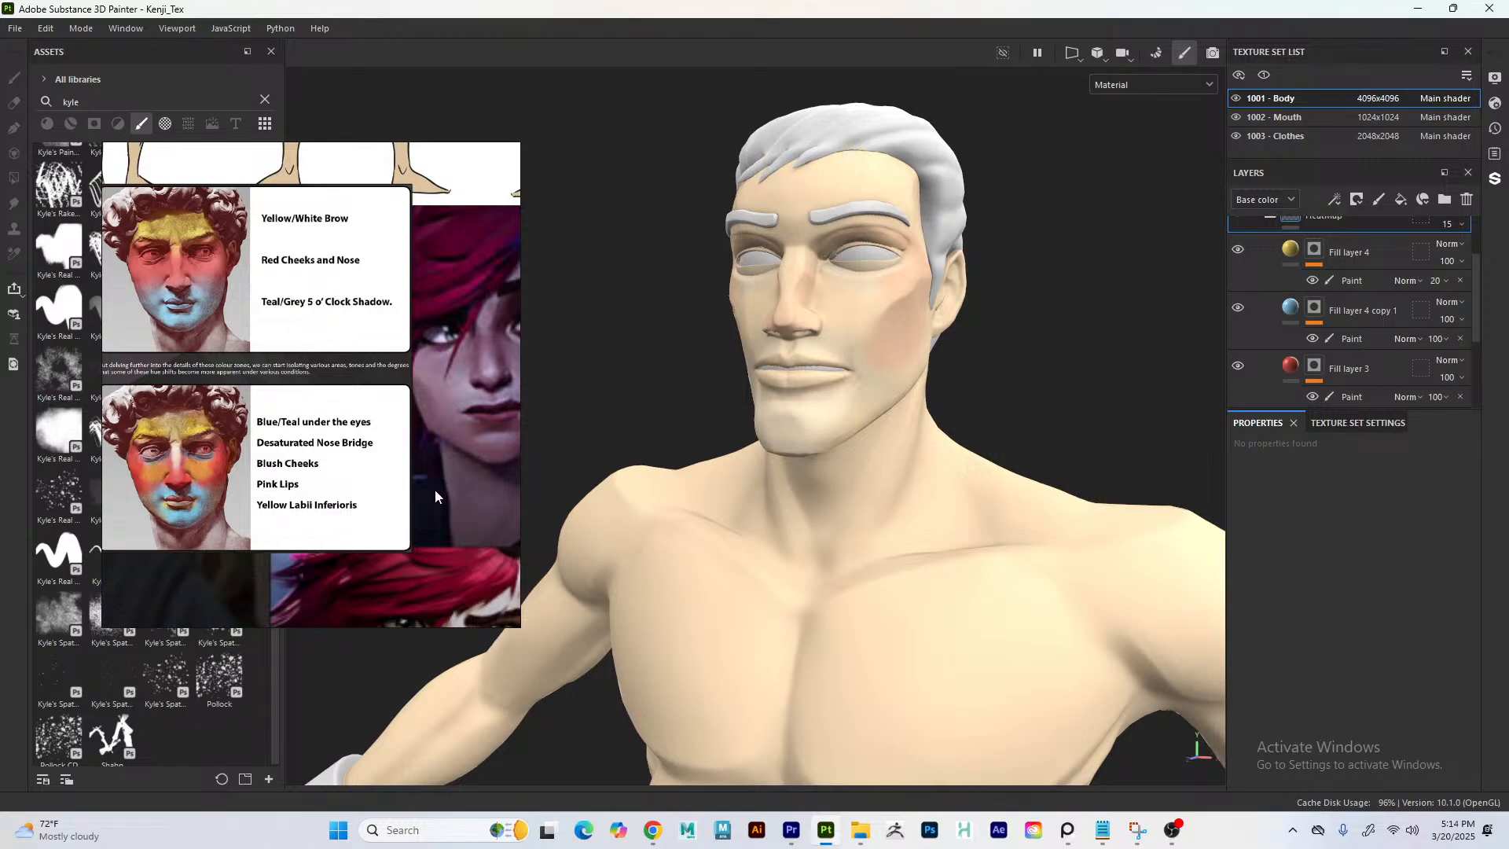
middle_drag(435, 489, 429, 400)
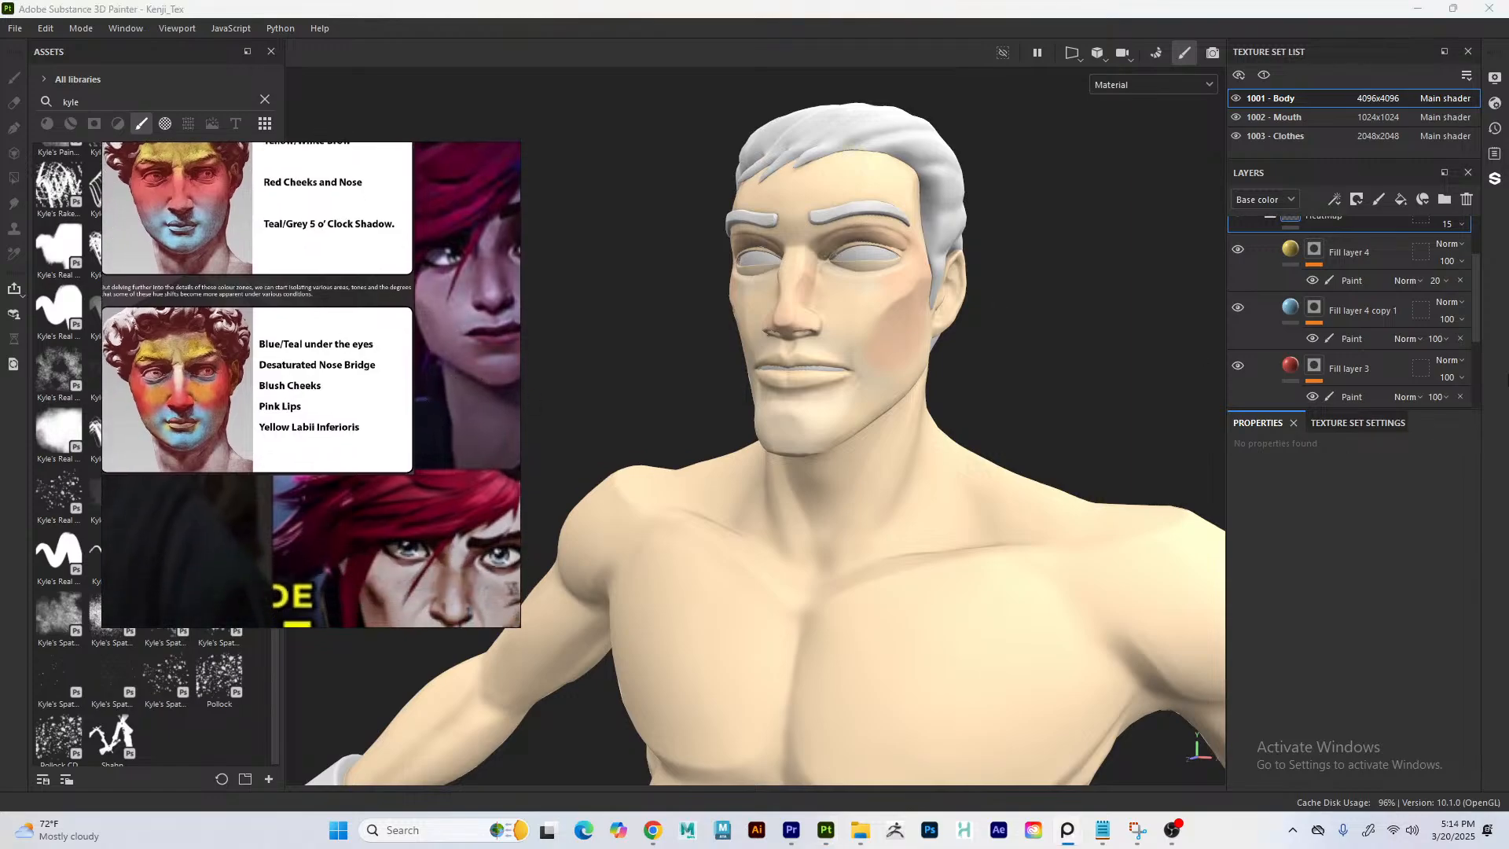
click(1273, 220)
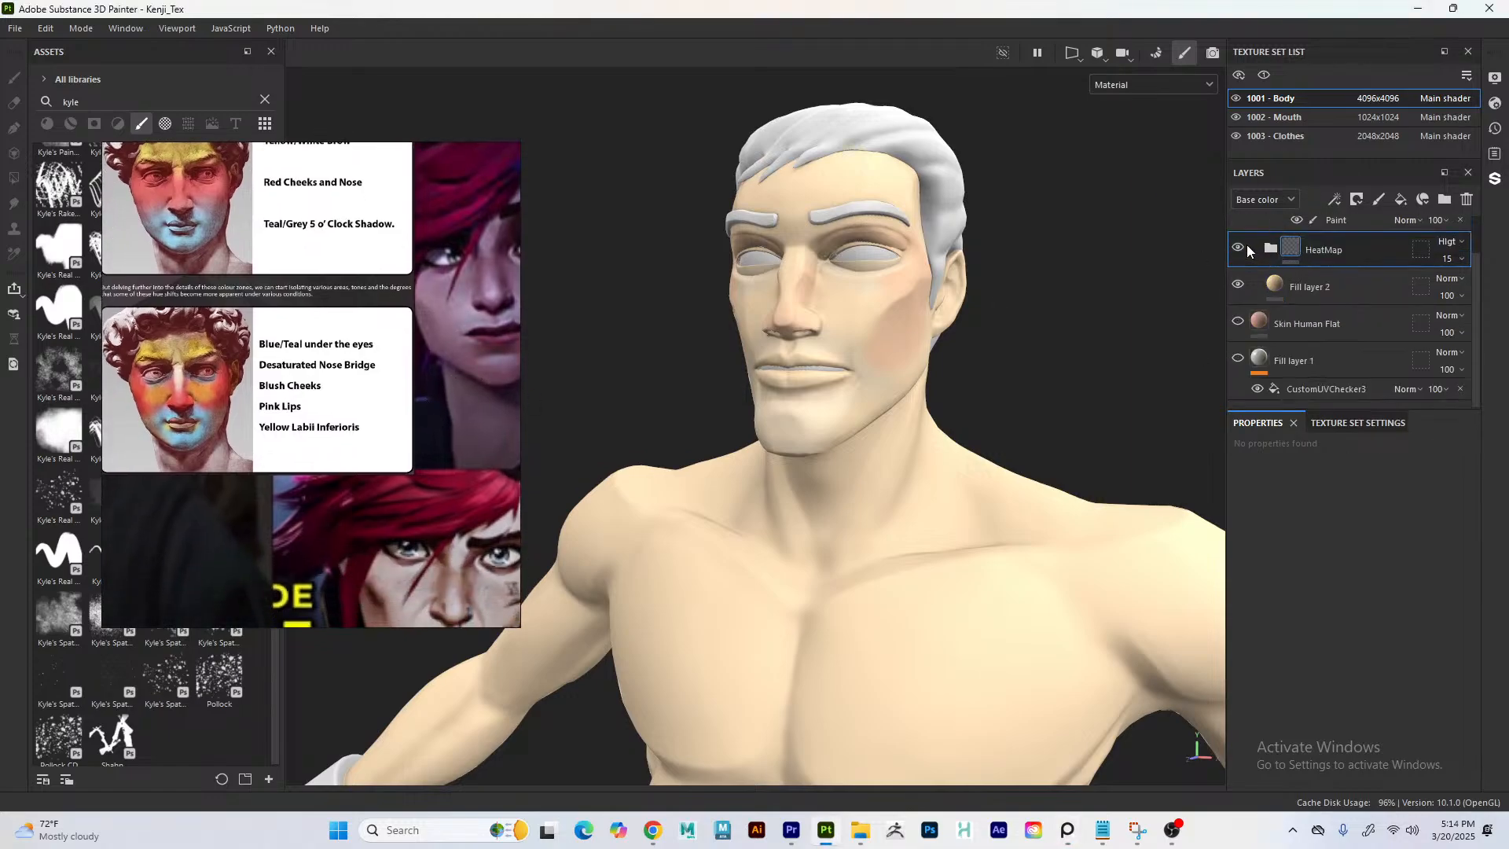
- Compare the face with the HeatMap folder hidden and shown
click(1239, 249)
click(1239, 249)
click(1239, 248)
click(1240, 249)
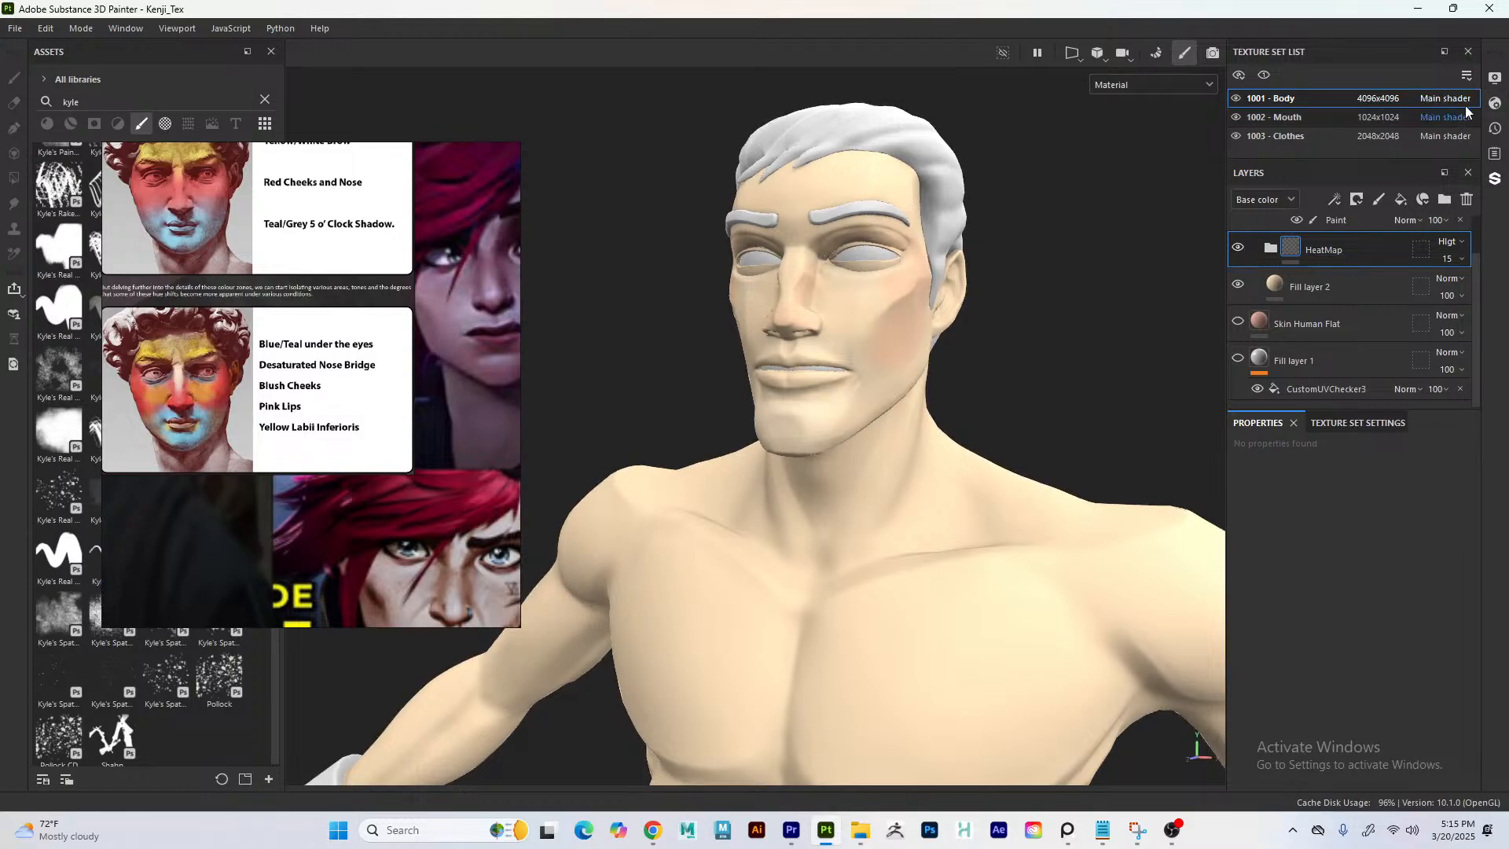
- Change the viewport's environment map to Soft 1LowContrast Front in the display settings
click(1495, 77)
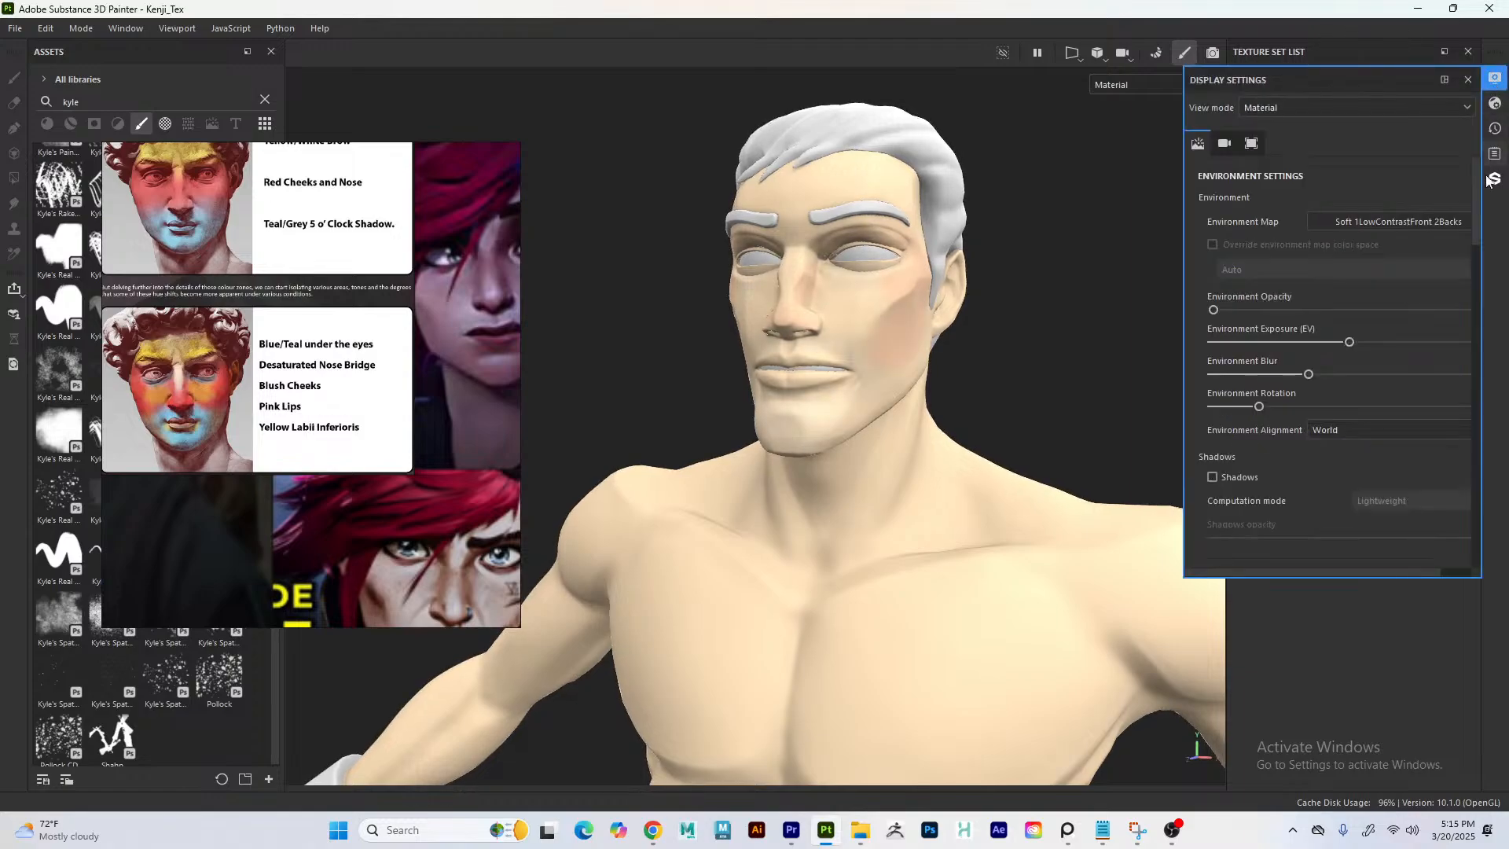
click(1407, 215)
click(1302, 408)
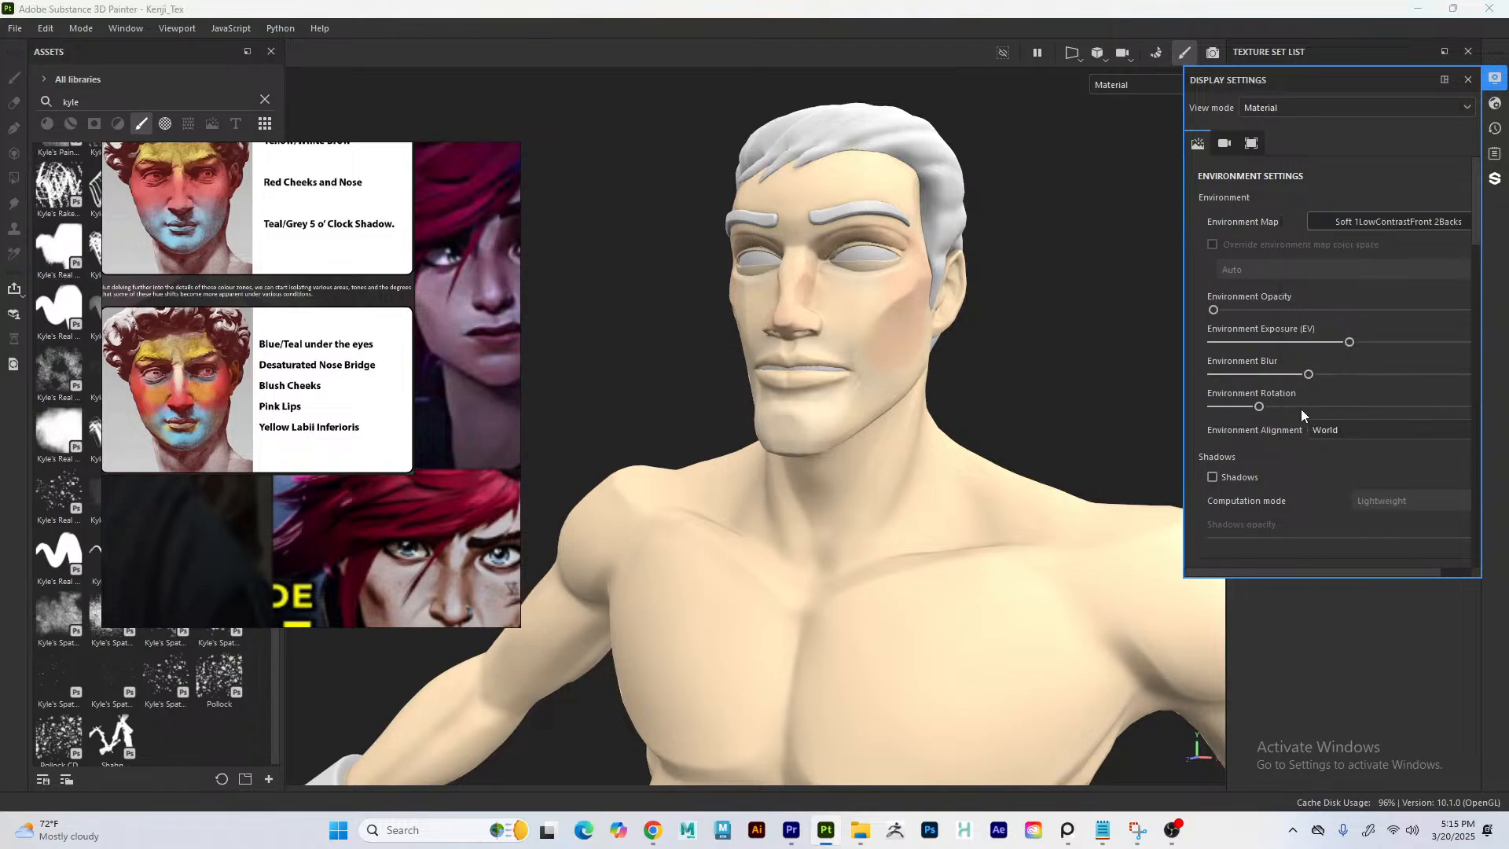
click(1130, 217)
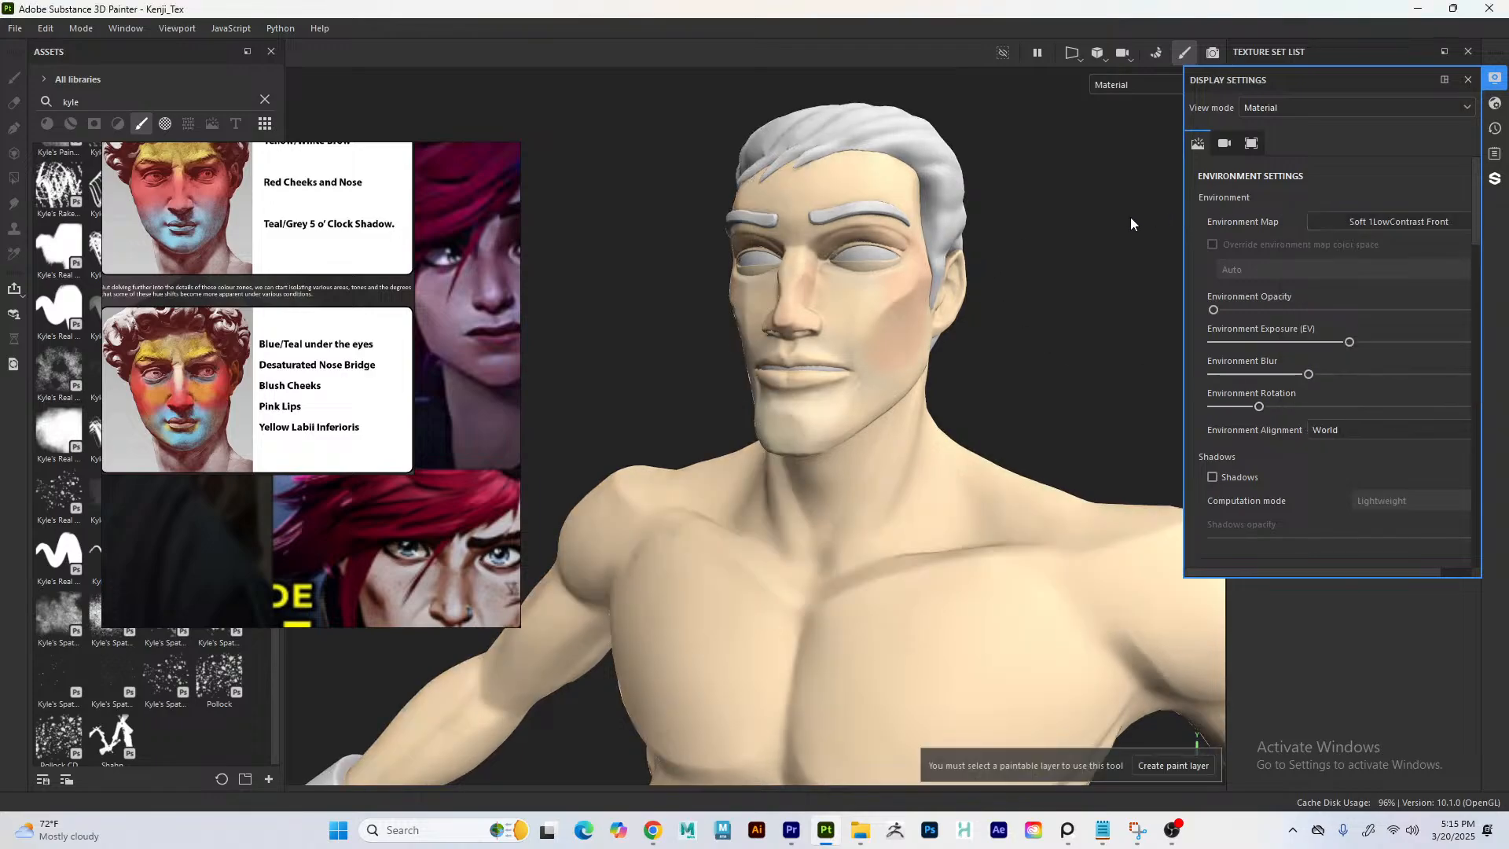
click(1495, 78)
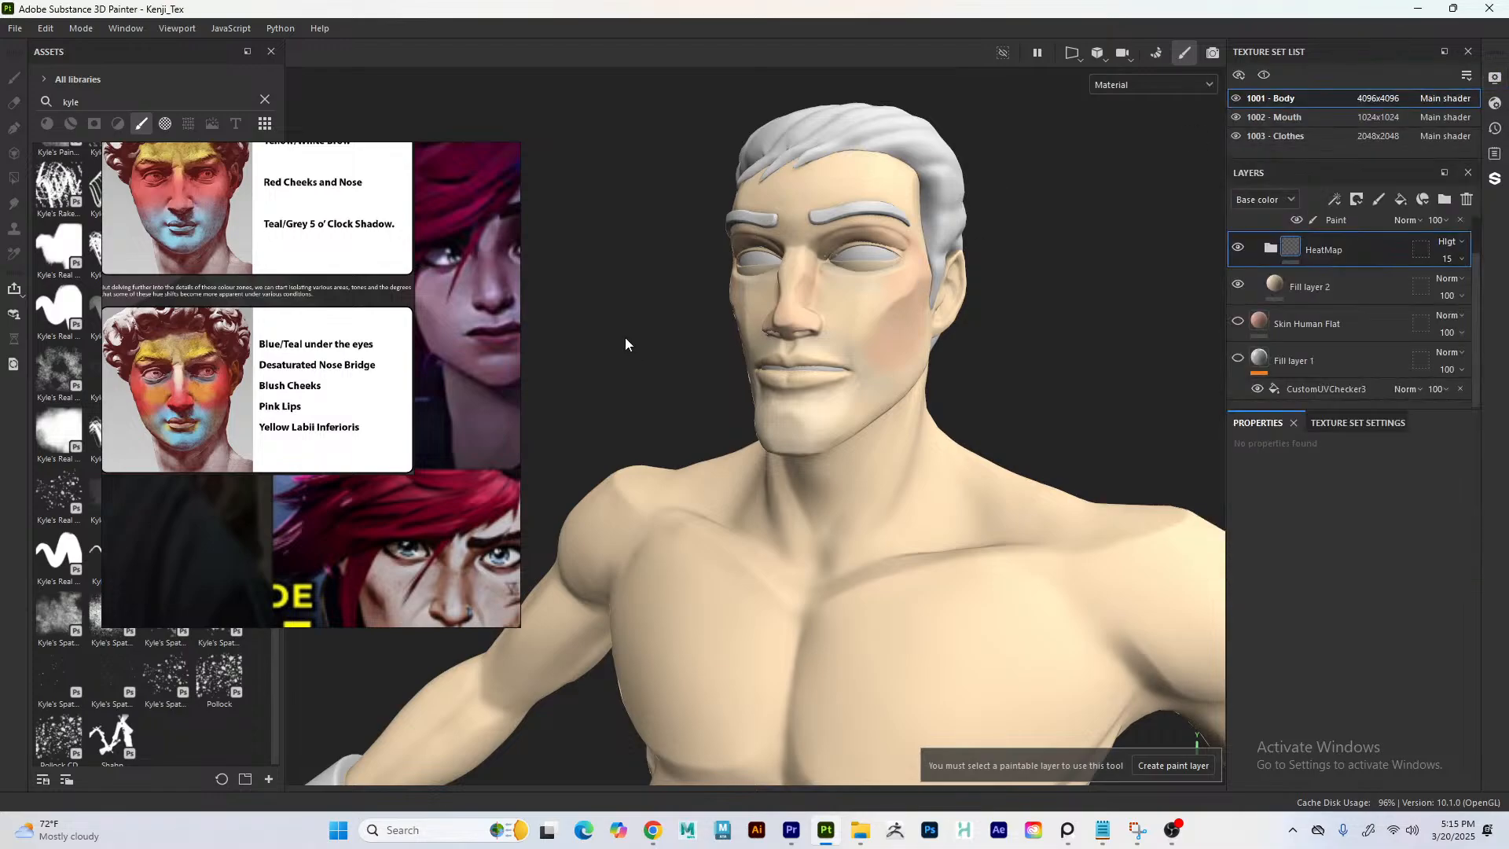
- Rotate the environment lighting and examine the character's skin from the front and in three-quarter view
mouse_move(633, 318)
alt+mouse_down()
mouse_move(651, 373)
mouse_move(599, 316)
alt+mouse_up()
click(586, 325)
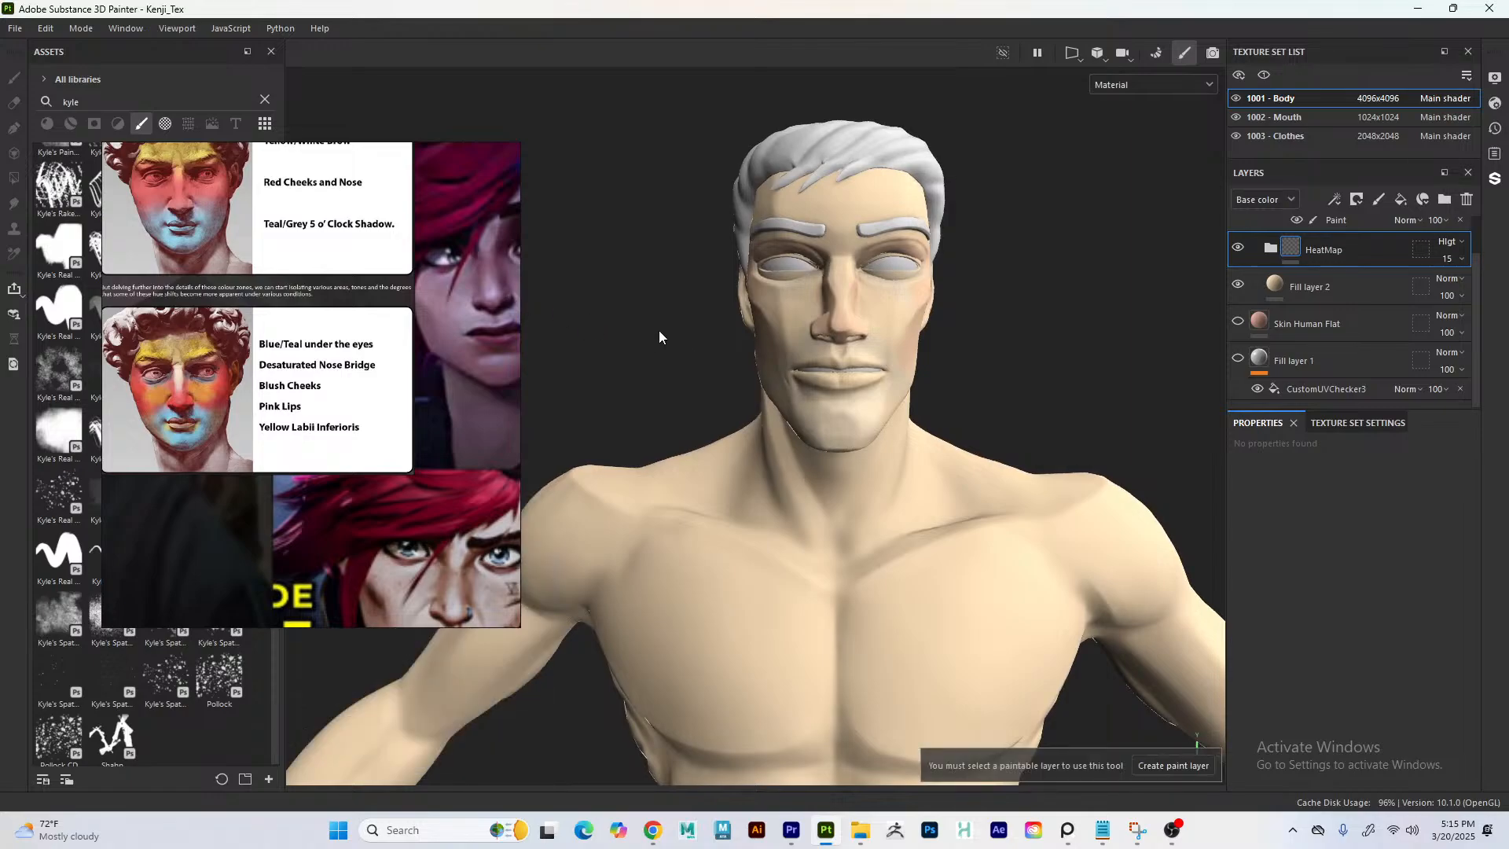
key(shift)
mouse_move(695, 350)
shift+right_down()
mouse_move(609, 337)
mouse_move(715, 323)
mouse_move(533, 314)
mouse_move(656, 339)
shift+right_up()
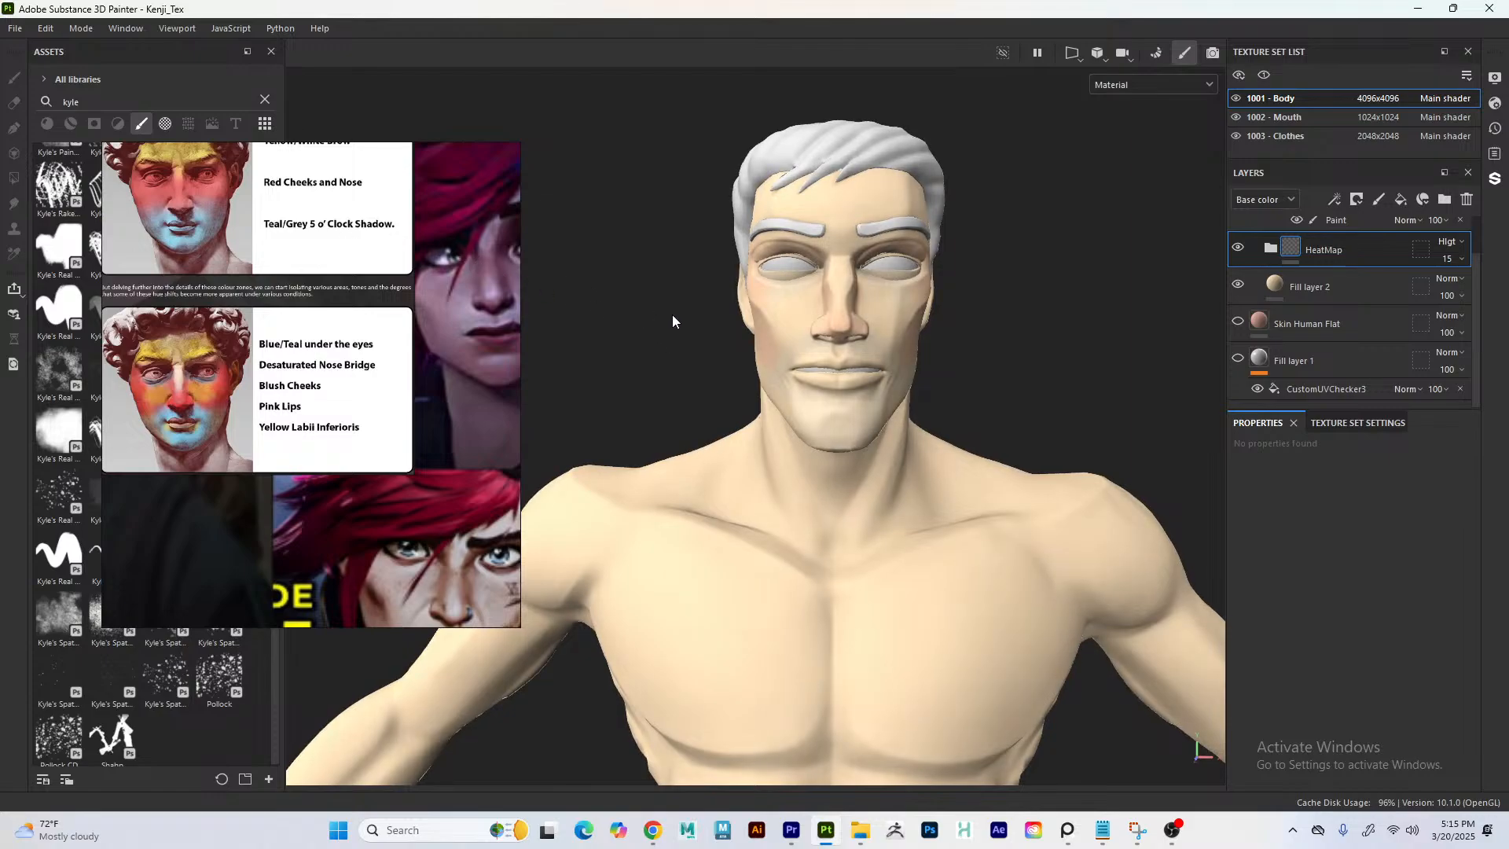
alt+drag(697, 360, 785, 380)
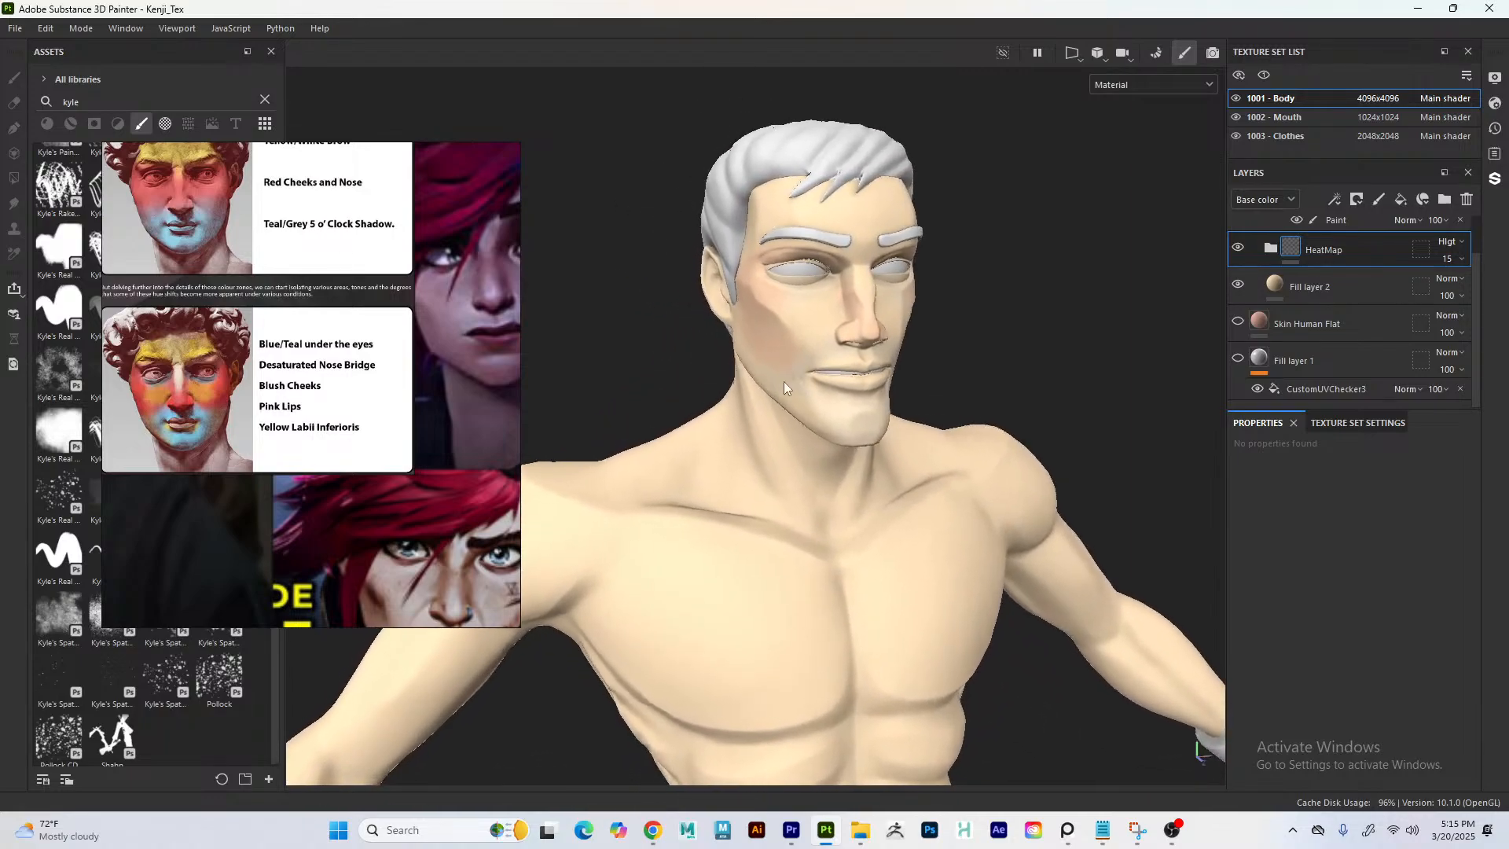
- Expand the HeatMap folder and add a fill effect to the mask of the red Fill layer 3
click(1270, 249)
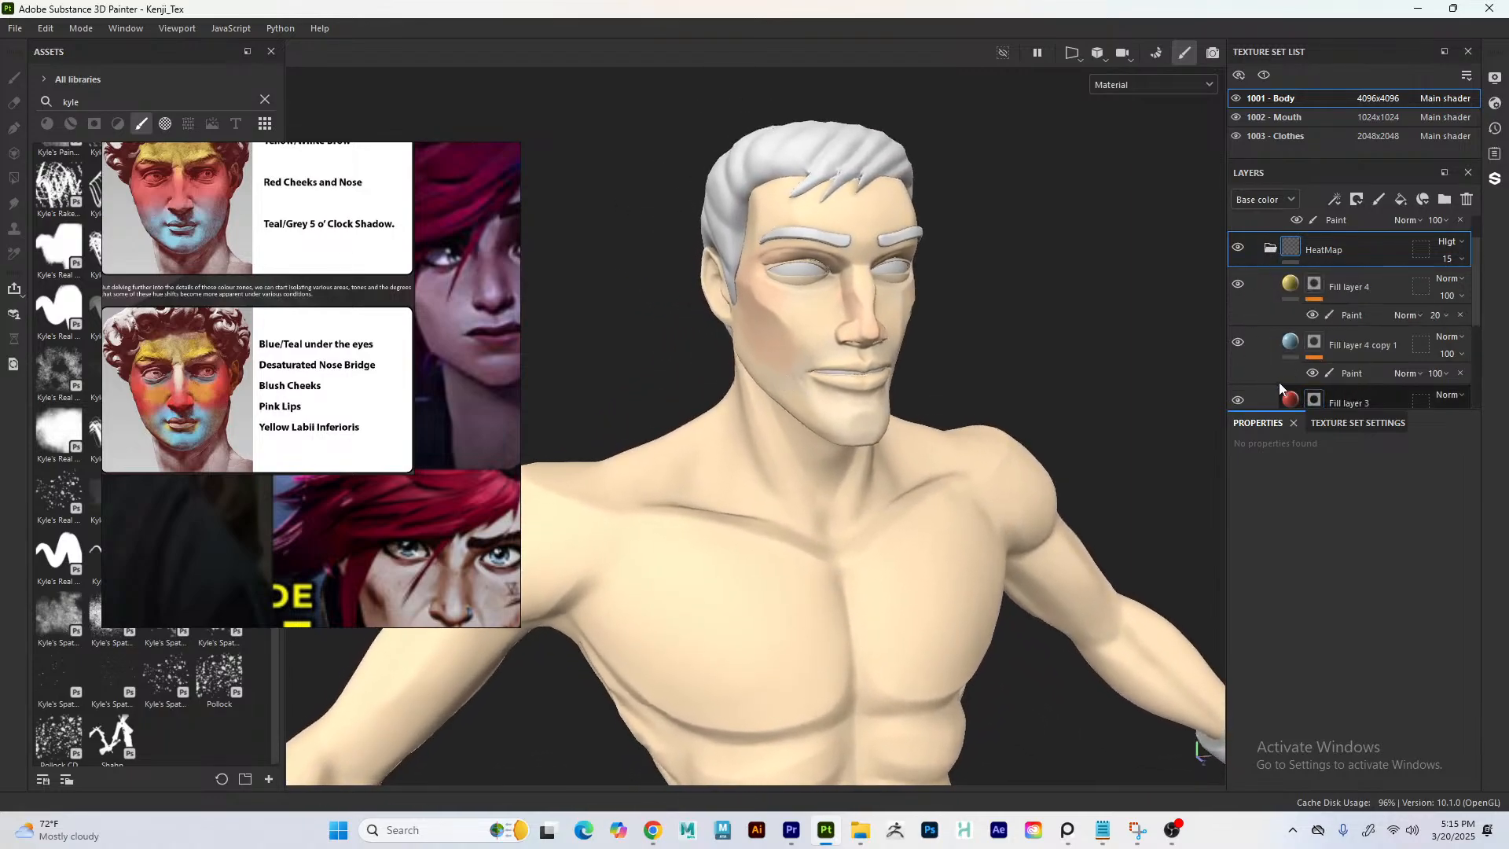
drag(1474, 297, 1474, 299)
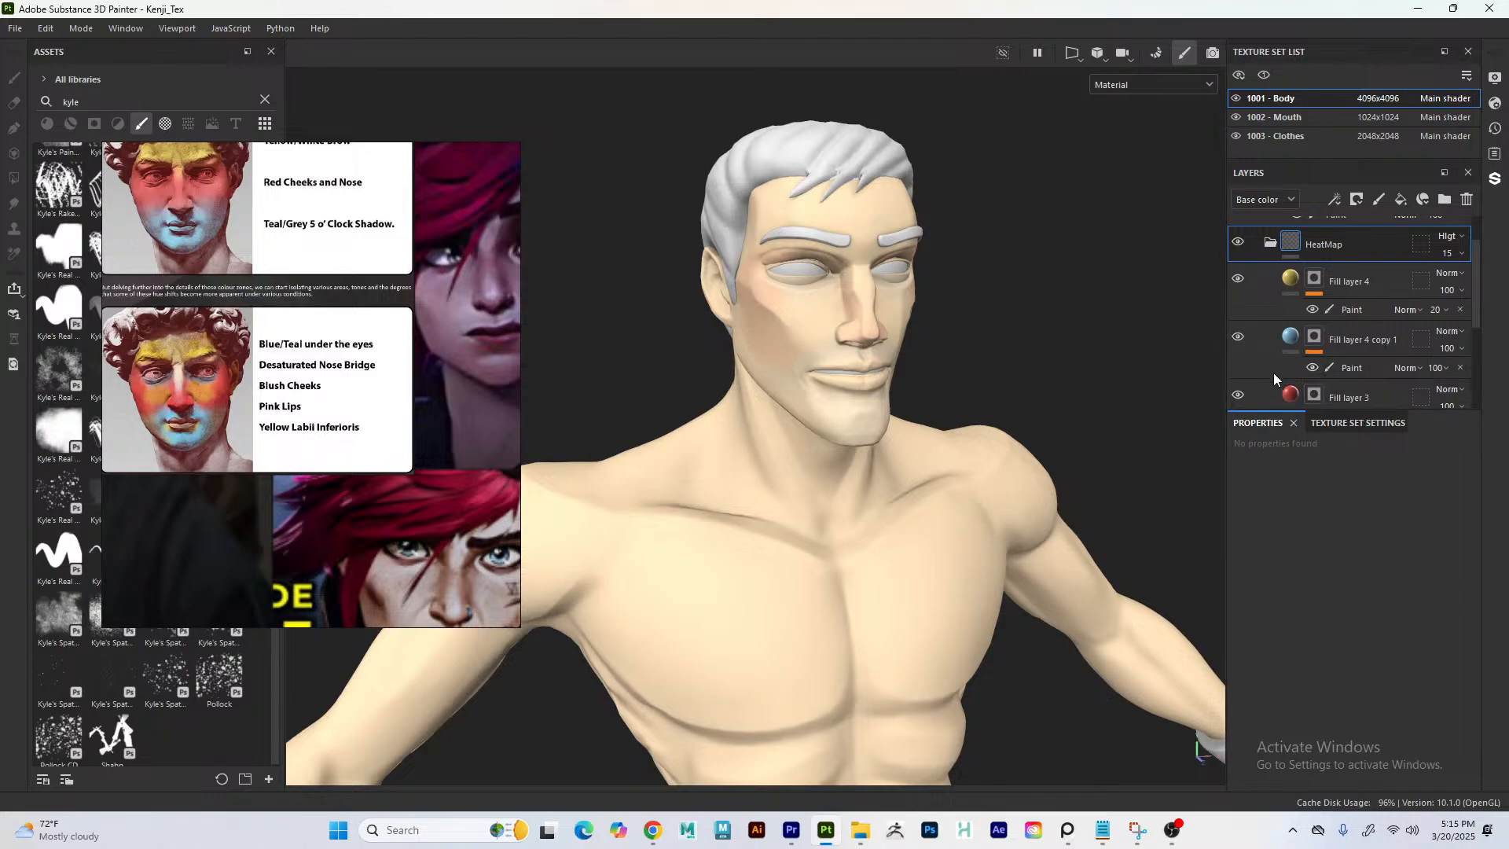
scroll(1476, 338, down, 1)
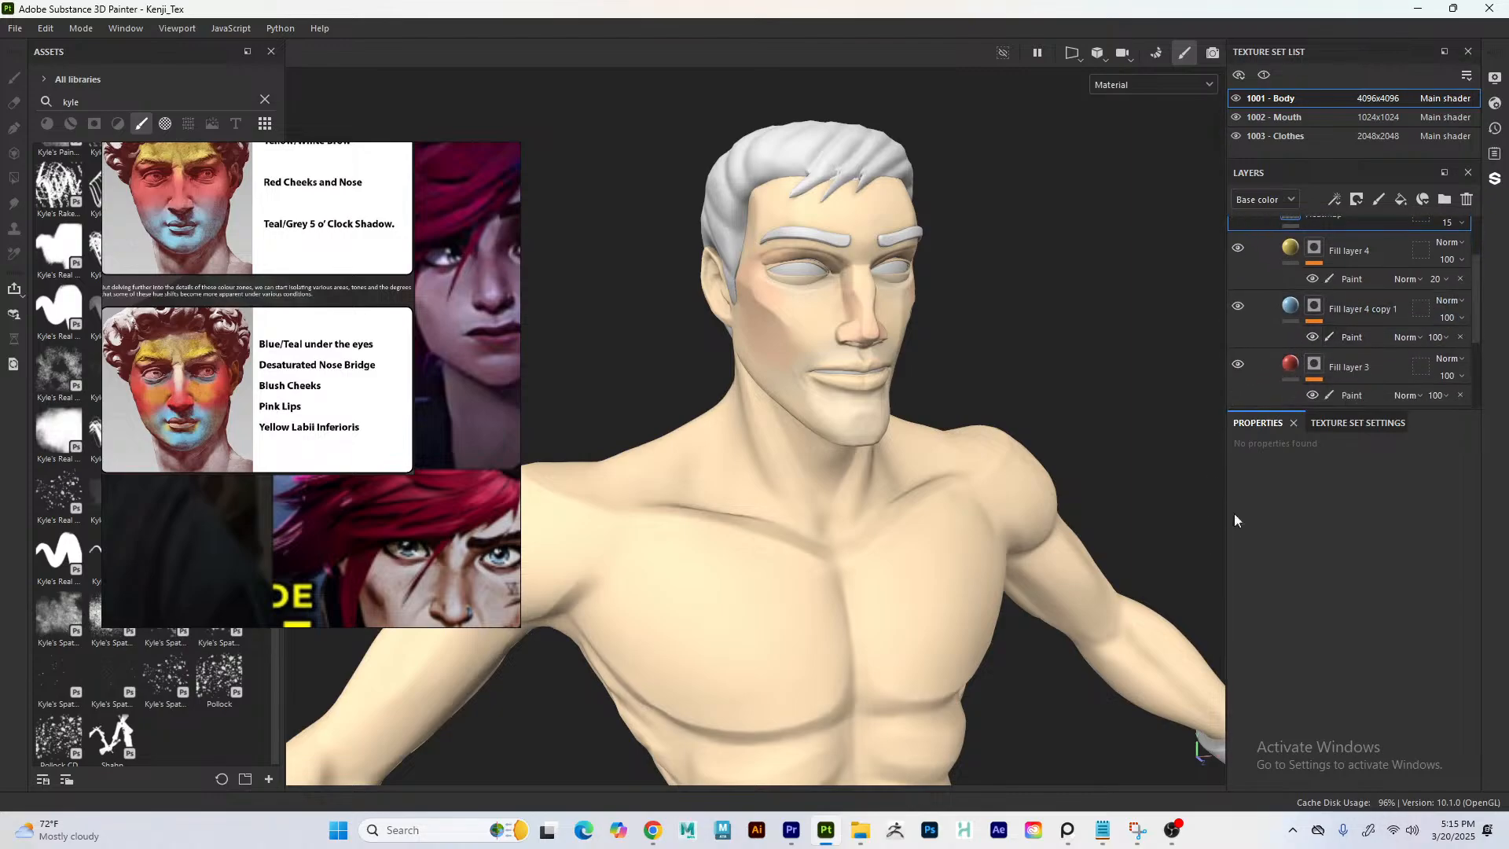
click(1314, 365)
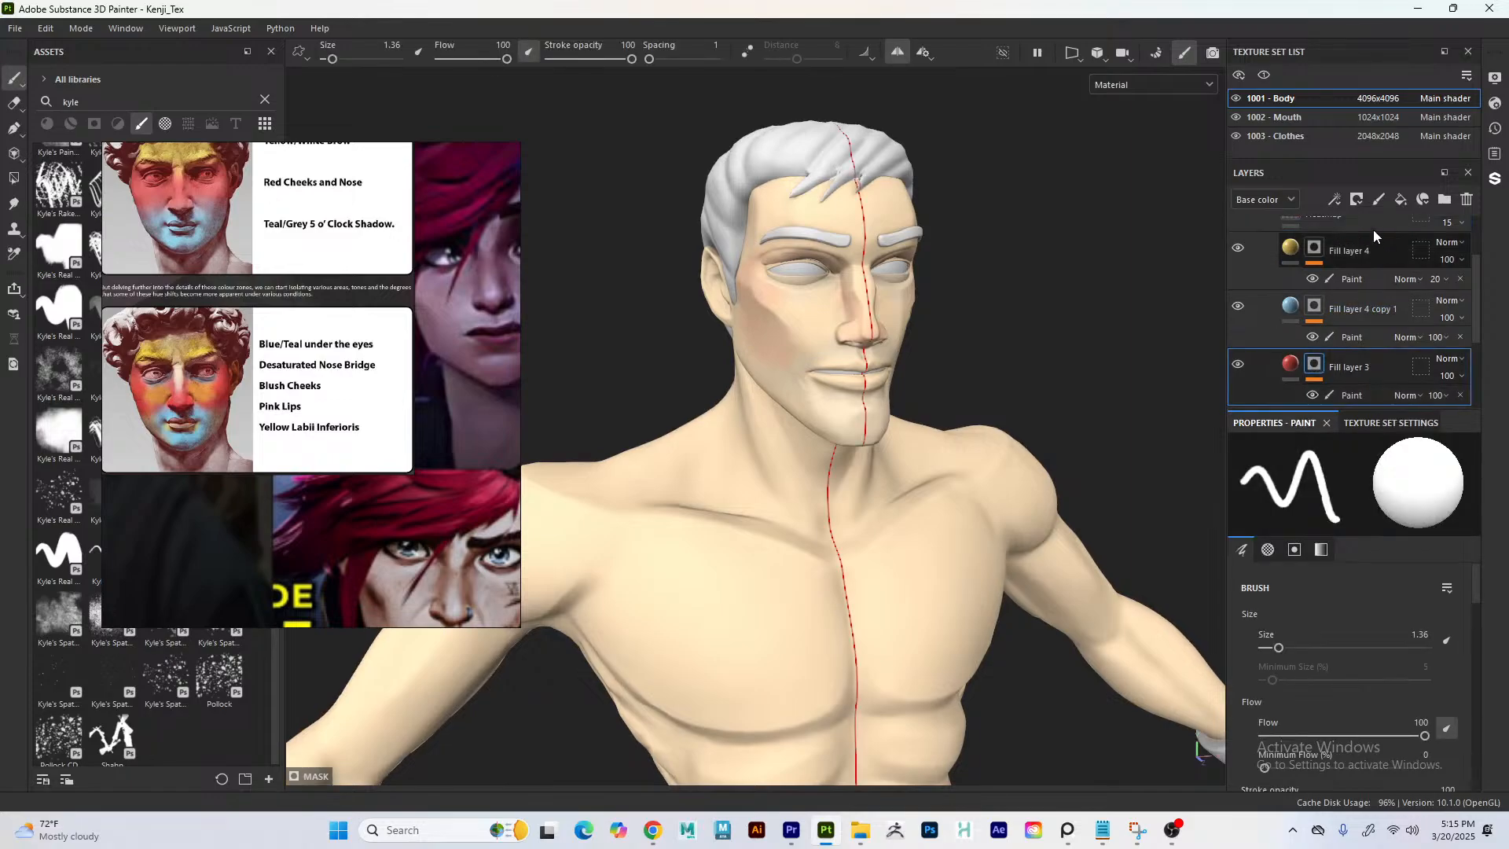
click(1334, 199)
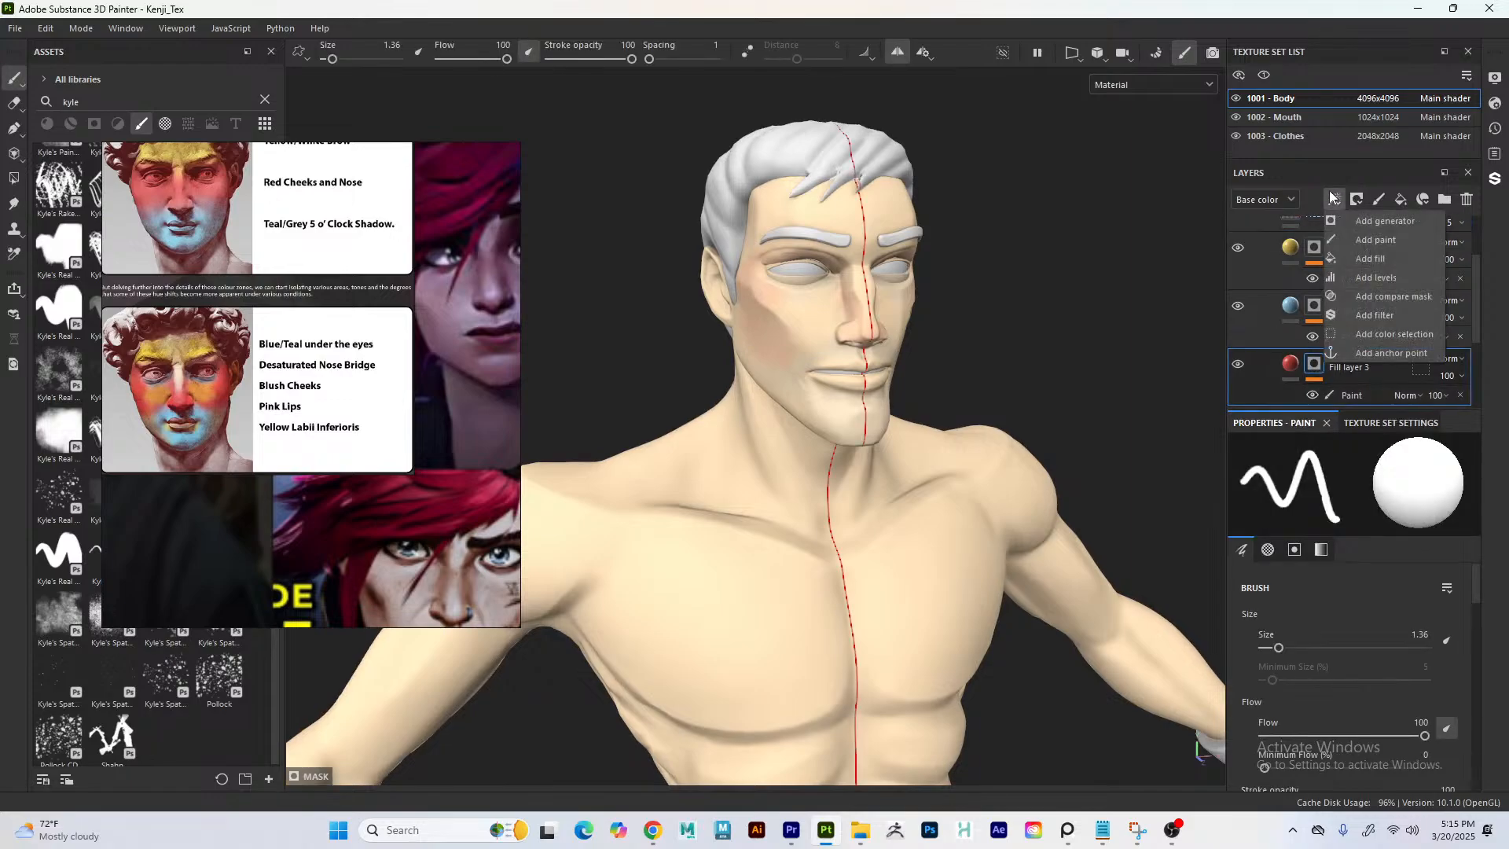
click(1368, 259)
- Search the grayscale resources for "blu" without the preset filter terms and assign the Blur resource to the mask's fill effect
click(1389, 544)
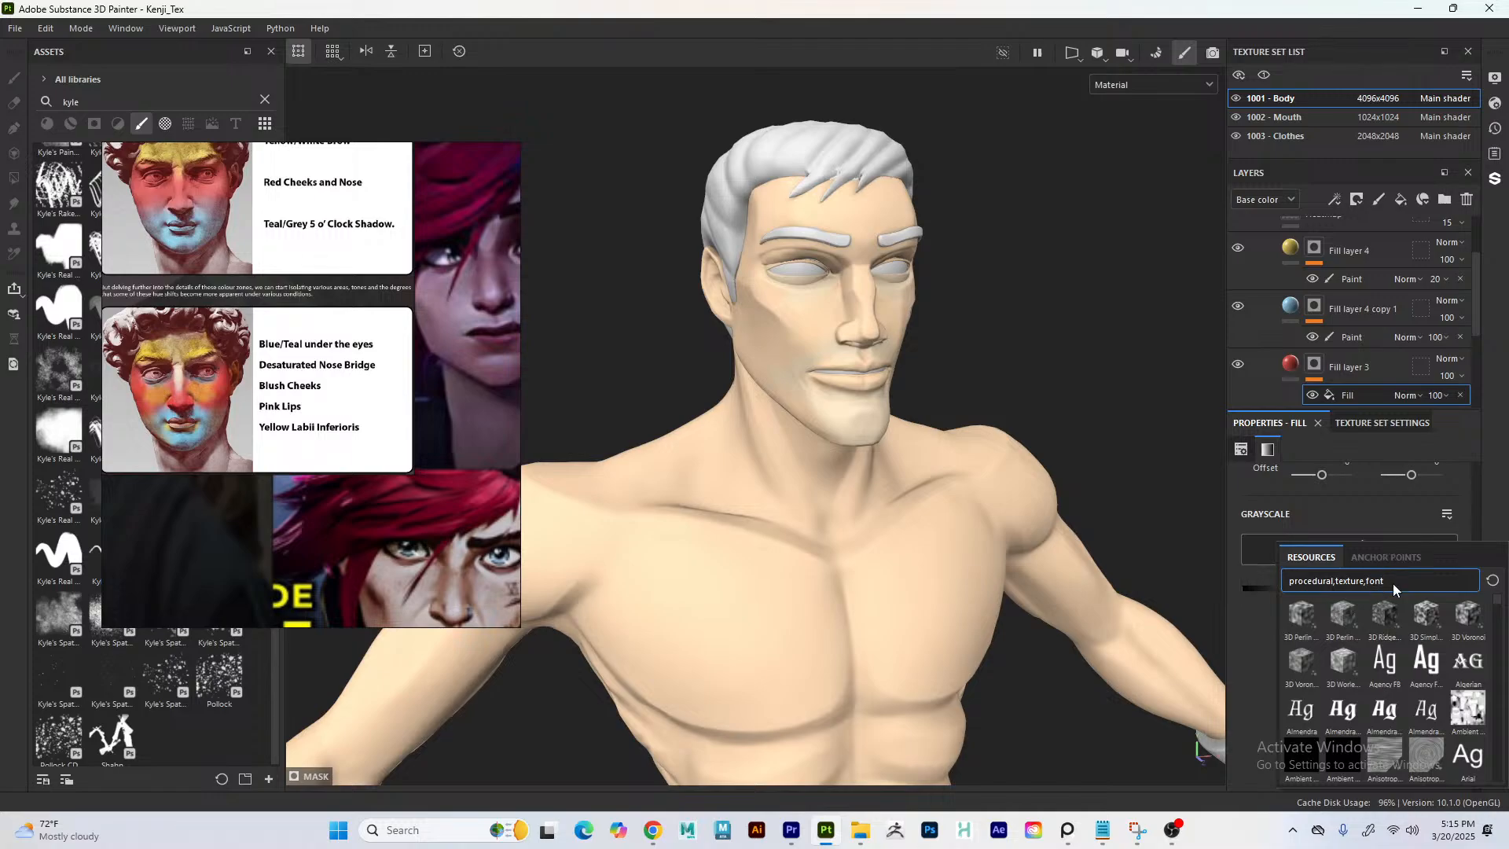
text(blu)
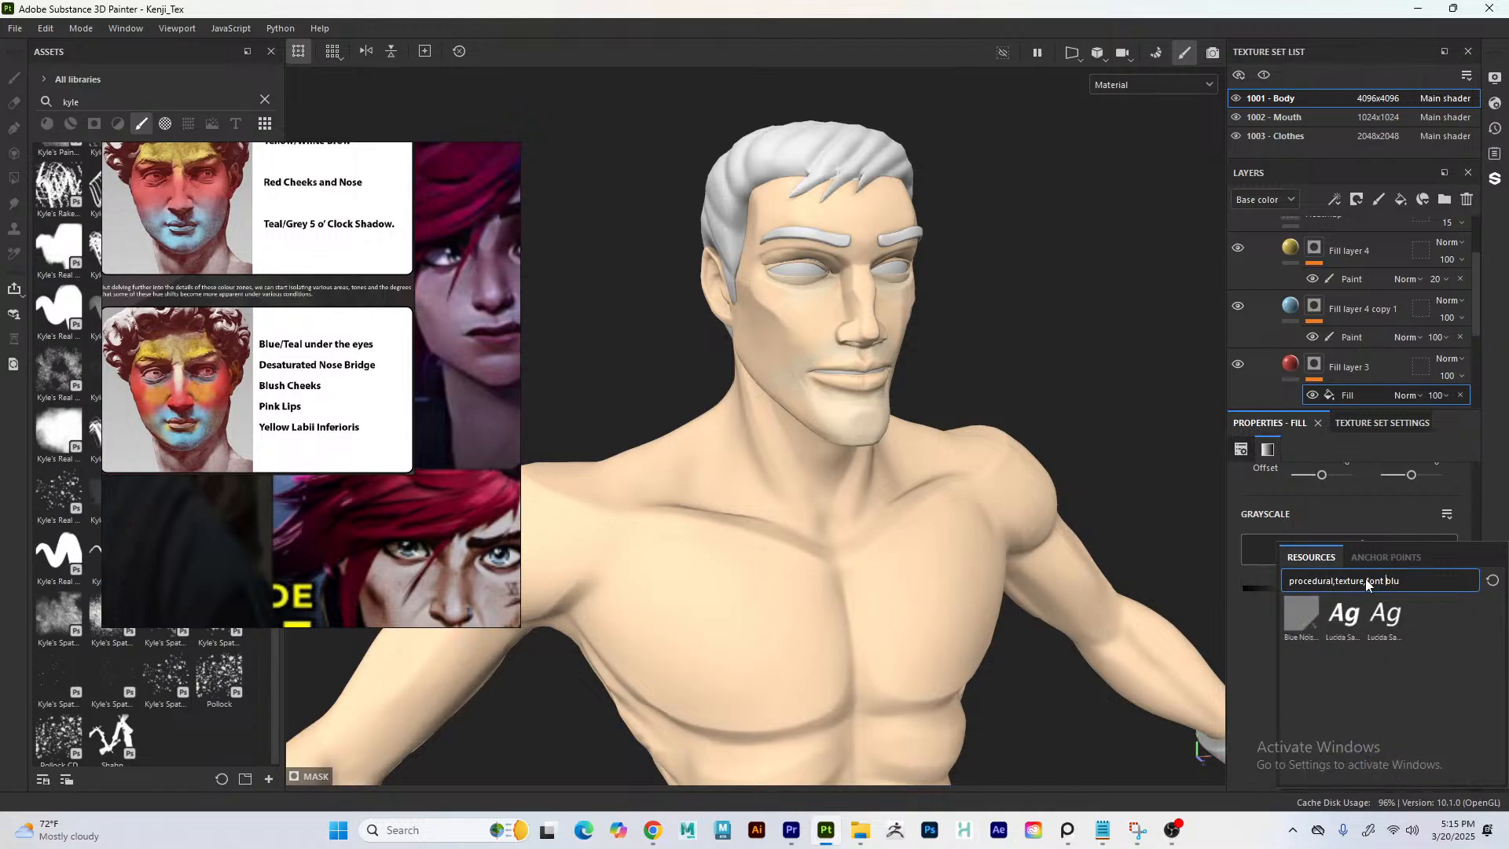
key(BackSpace)
key(BackSpace)
key(BackSpace)
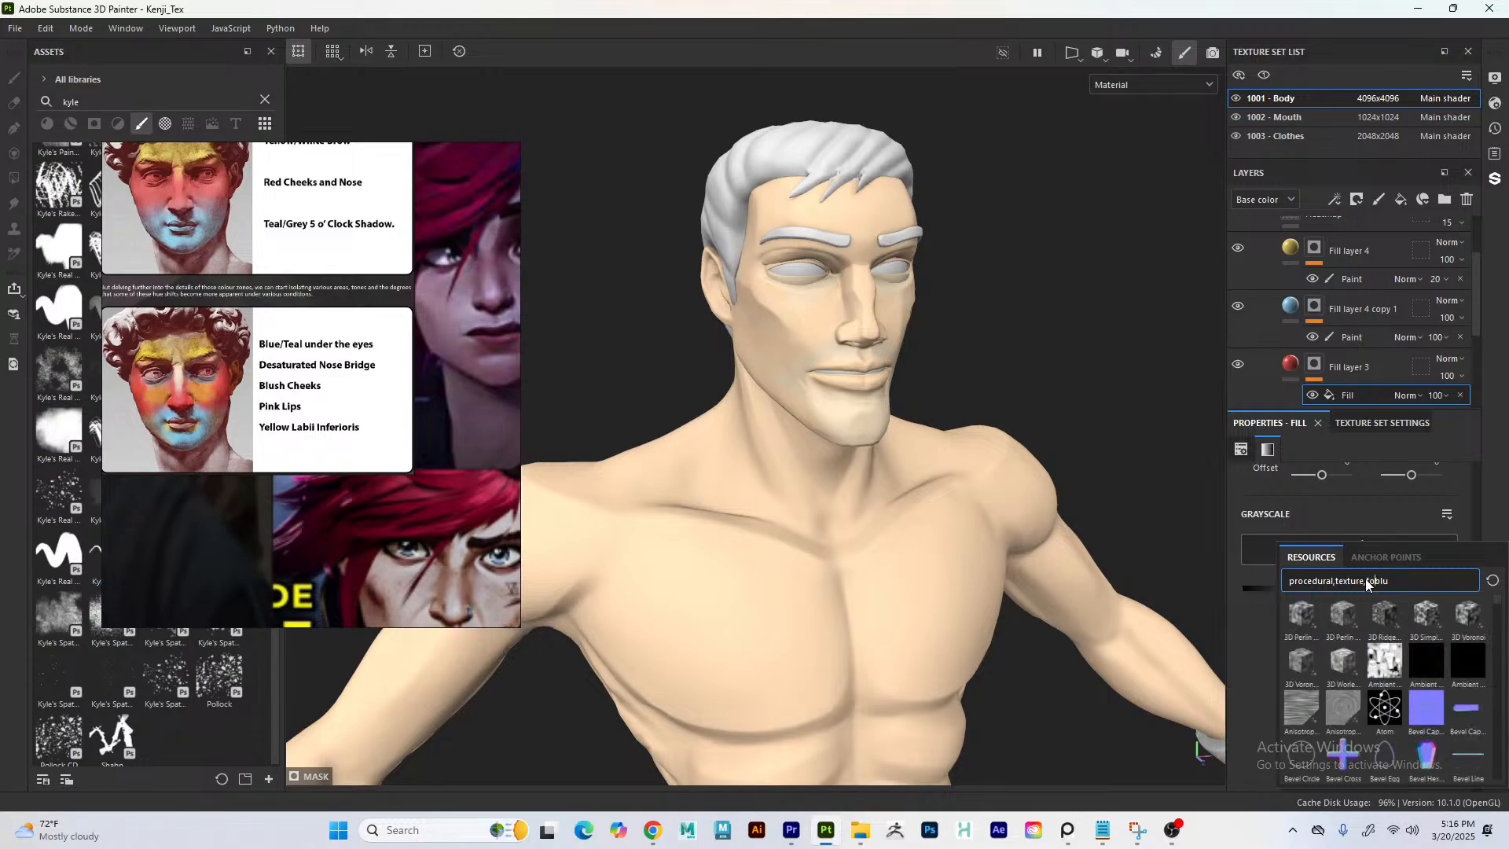
key(BackSpace)
key(BackSpace)
key(BackSpace)
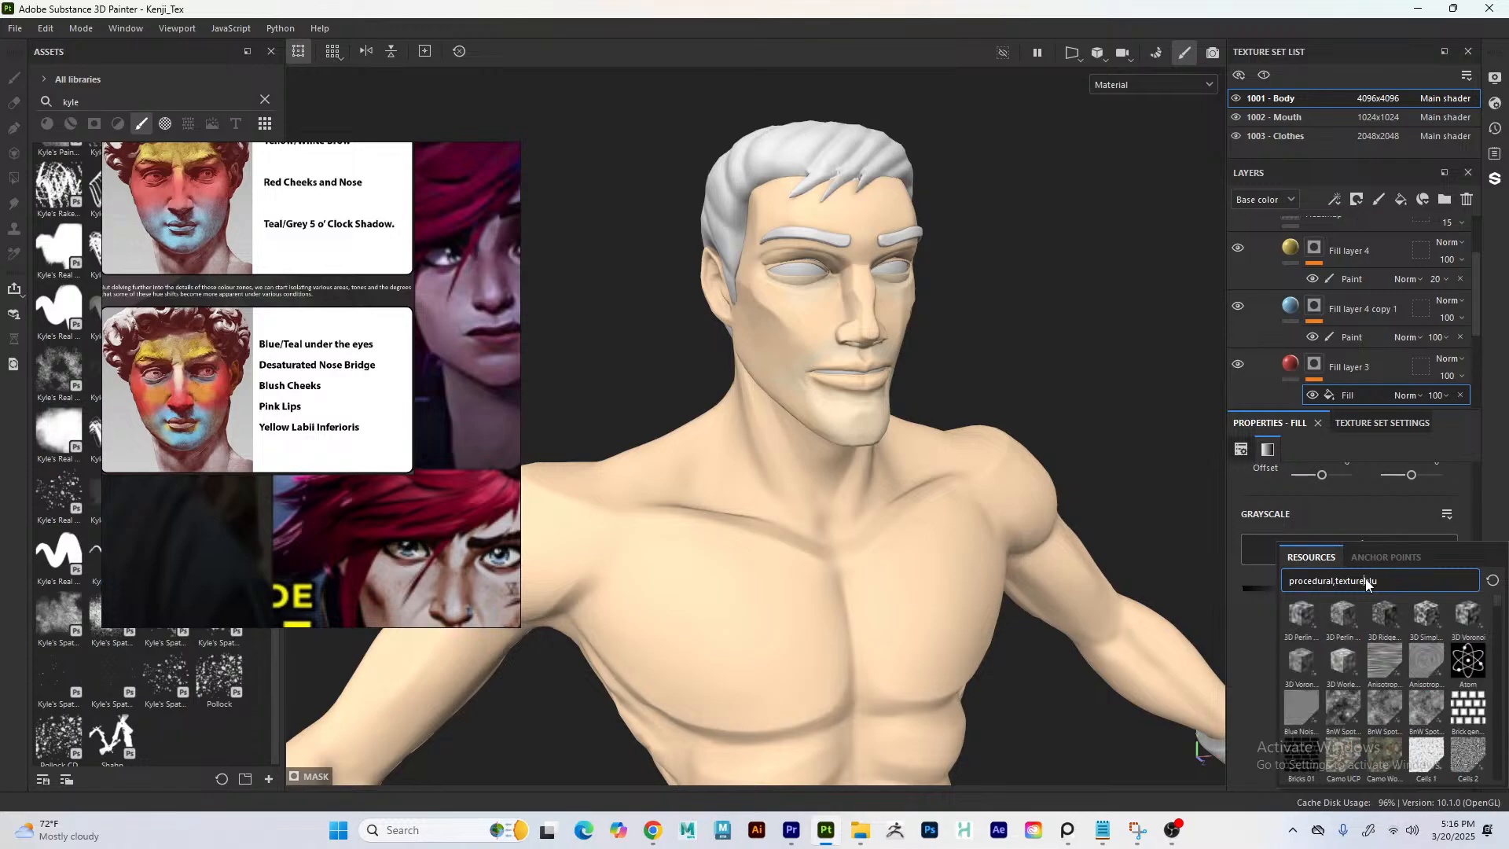
key(BackSpace)
key(BackSpace)
key(BackSpace)
key(BackSpace)
key(BackSpace)
key(BackSpace)
key(BackSpace)
key(BackSpace)
key(BackSpace)
key(BackSpace)
key(BackSpace)
key(BackSpace)
key(BackSpace)
key(BackSpace)
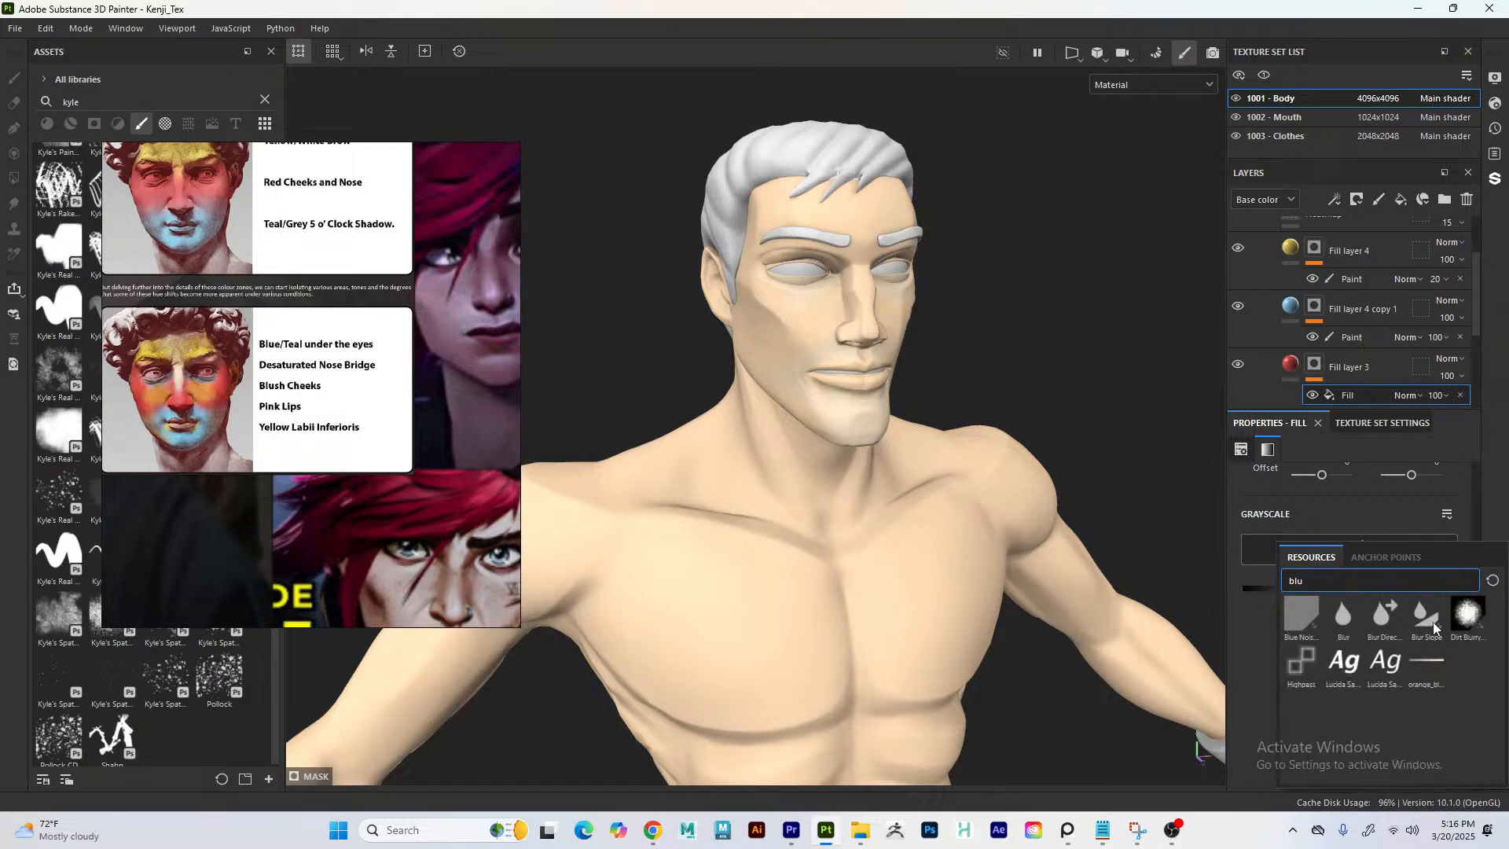
click(1344, 617)
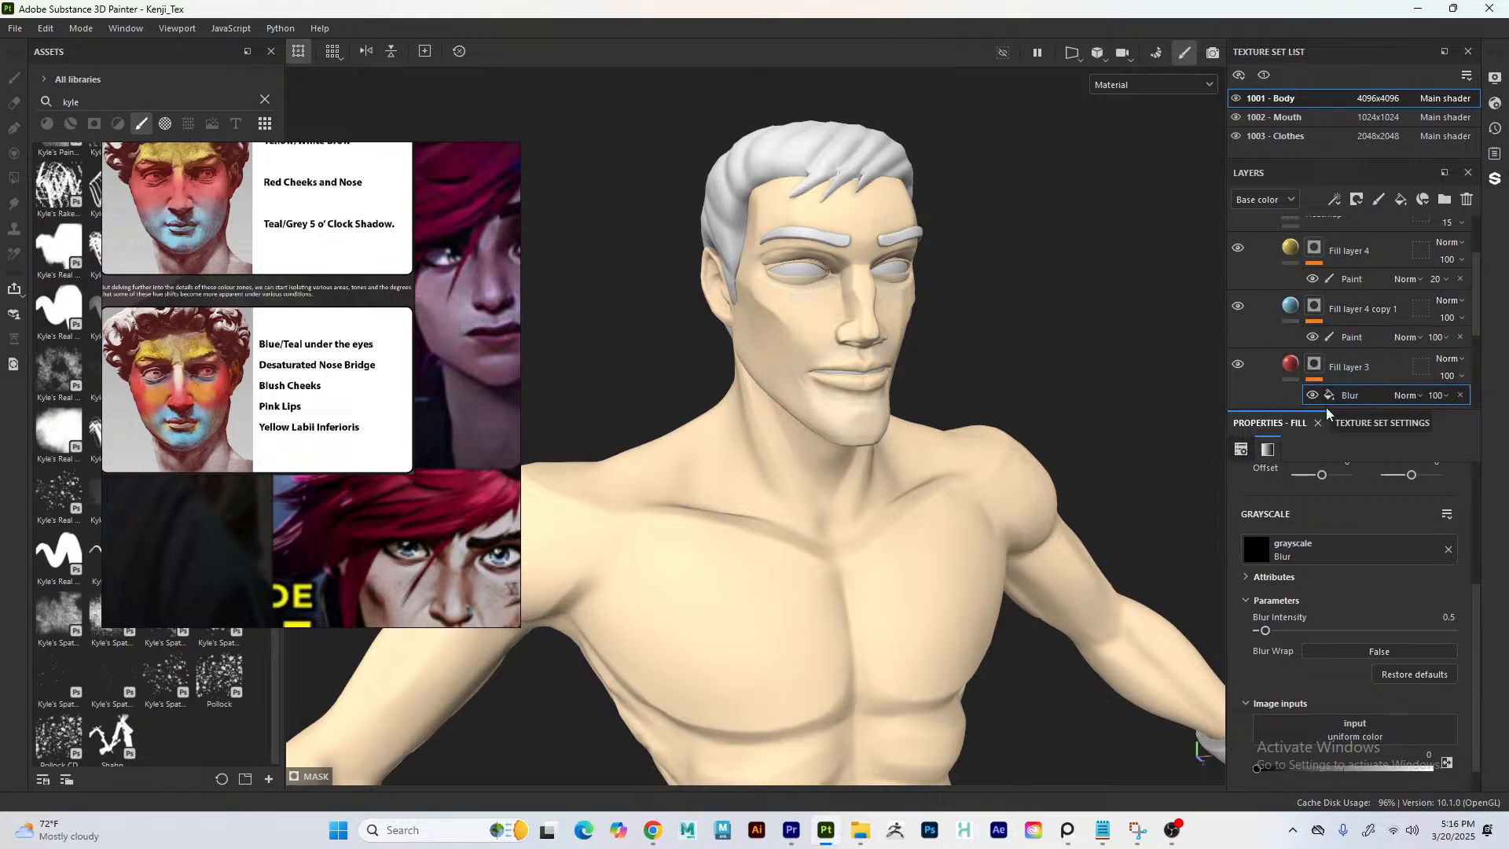
- Set the HeatMap folder's opacity to 100 and its blend mode to Normal
scroll(1456, 259, up, 2)
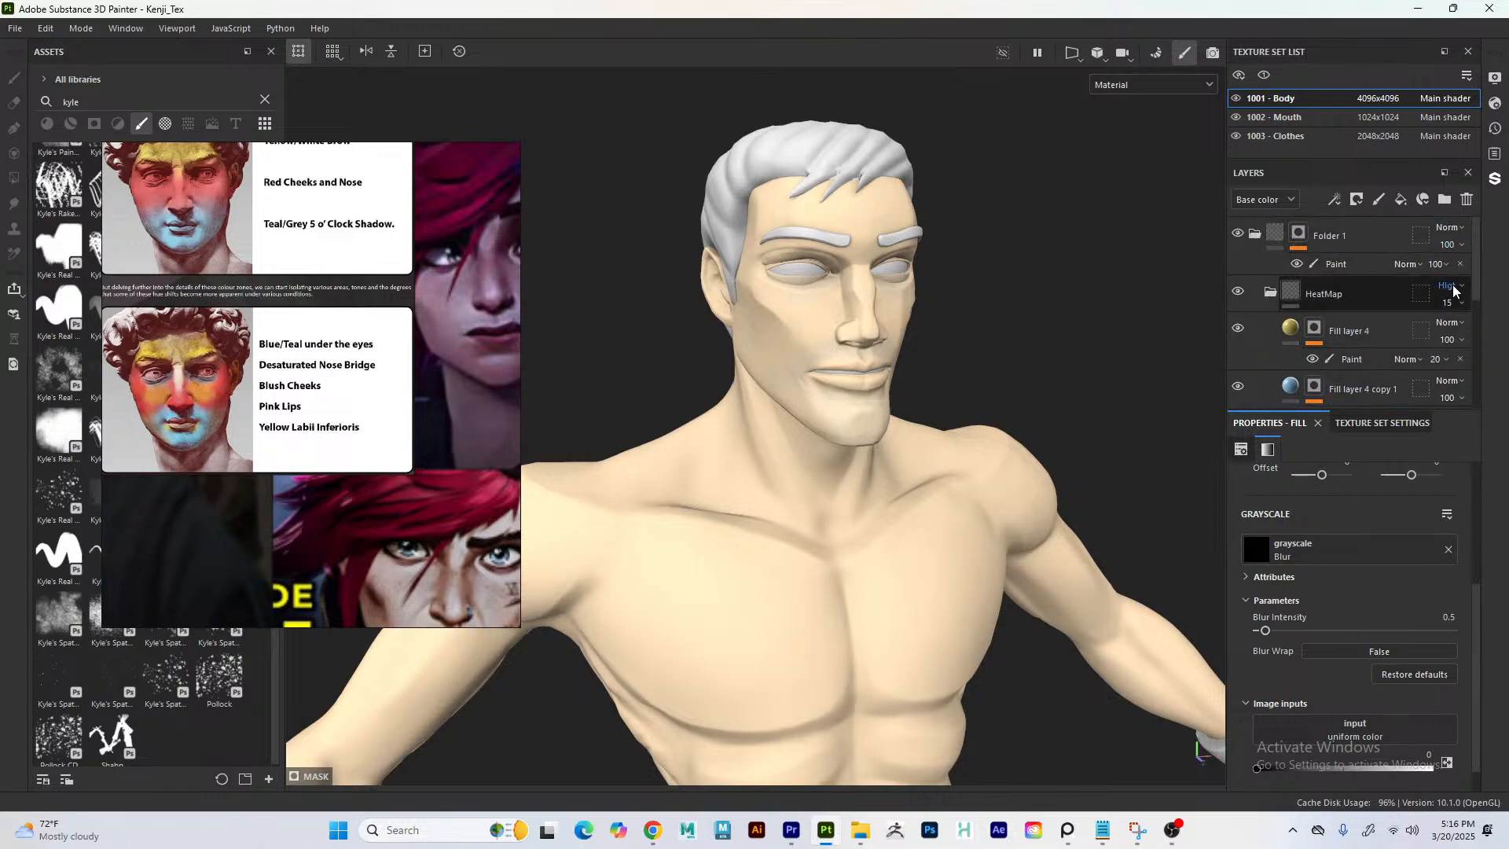
click(1452, 304)
drag(1441, 332, 1506, 336)
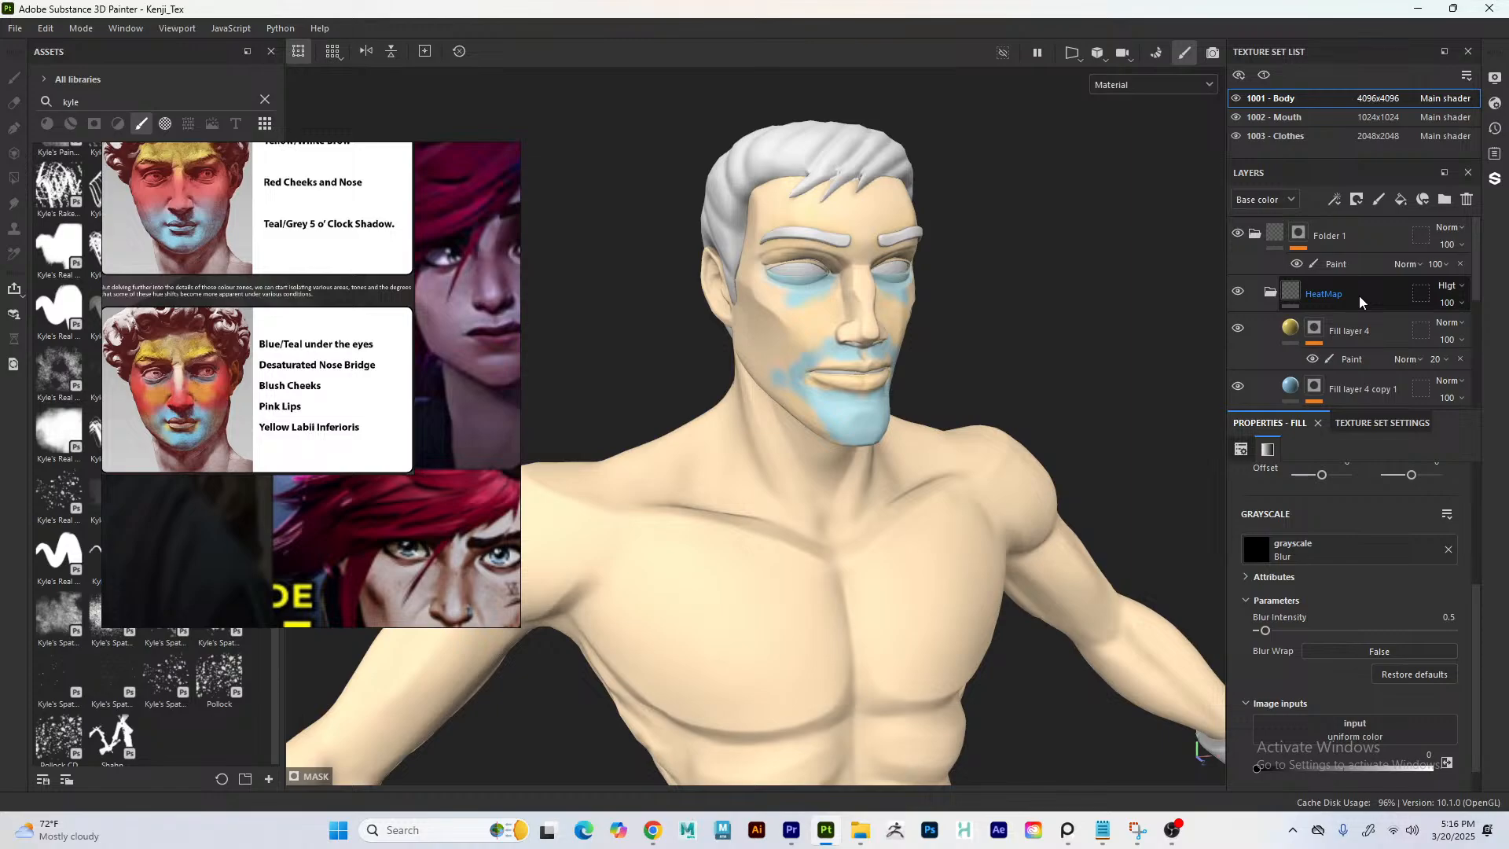
click(1446, 291)
click(1412, 9)
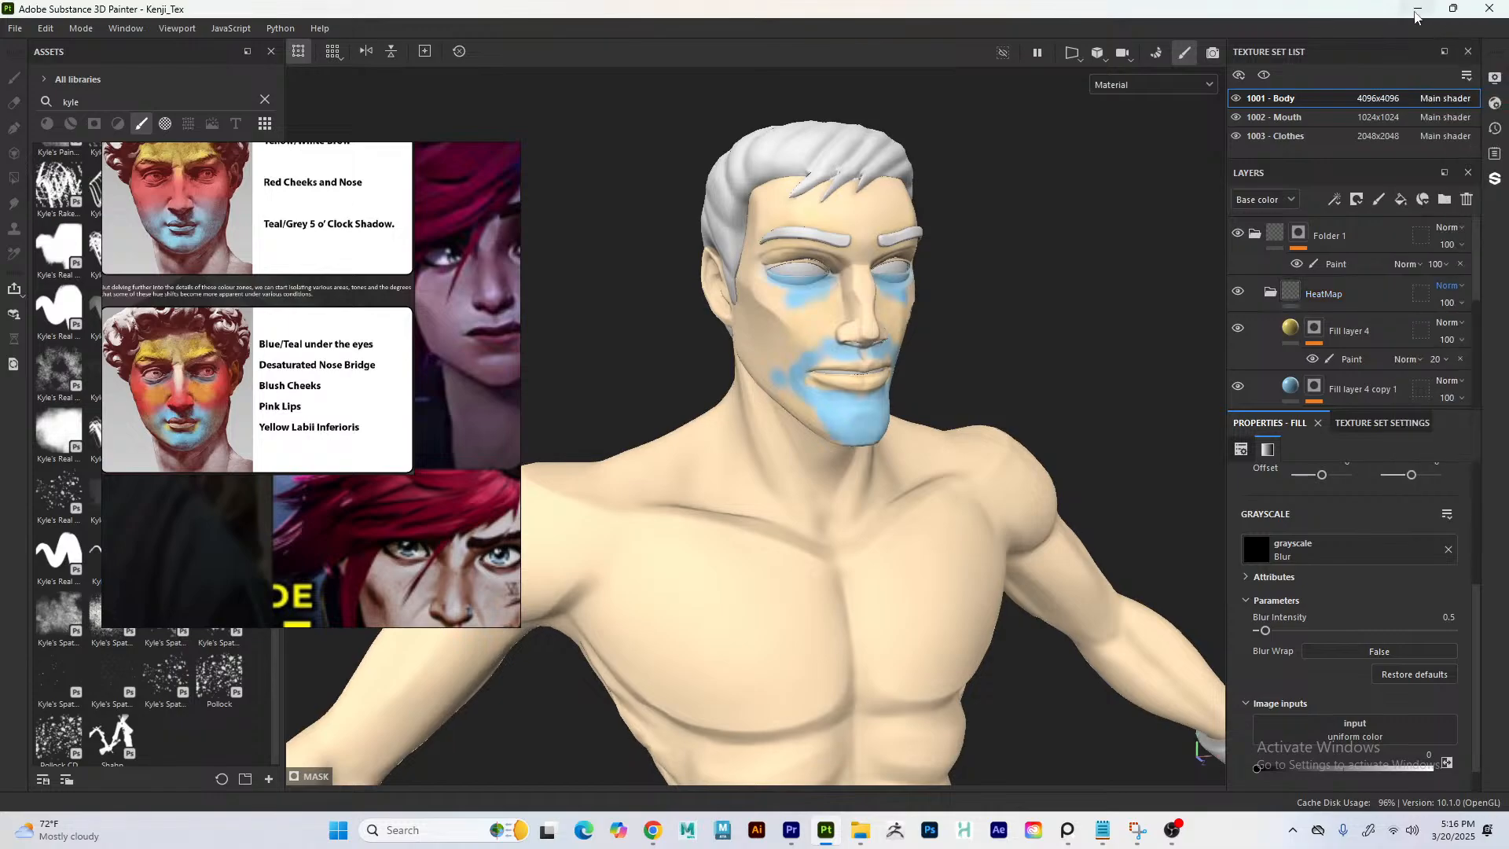
- Check what the blue Fill layer 4 copy 1 and the red Fill layer 3 contribute by toggling their visibility
scroll(1374, 332, down, 3)
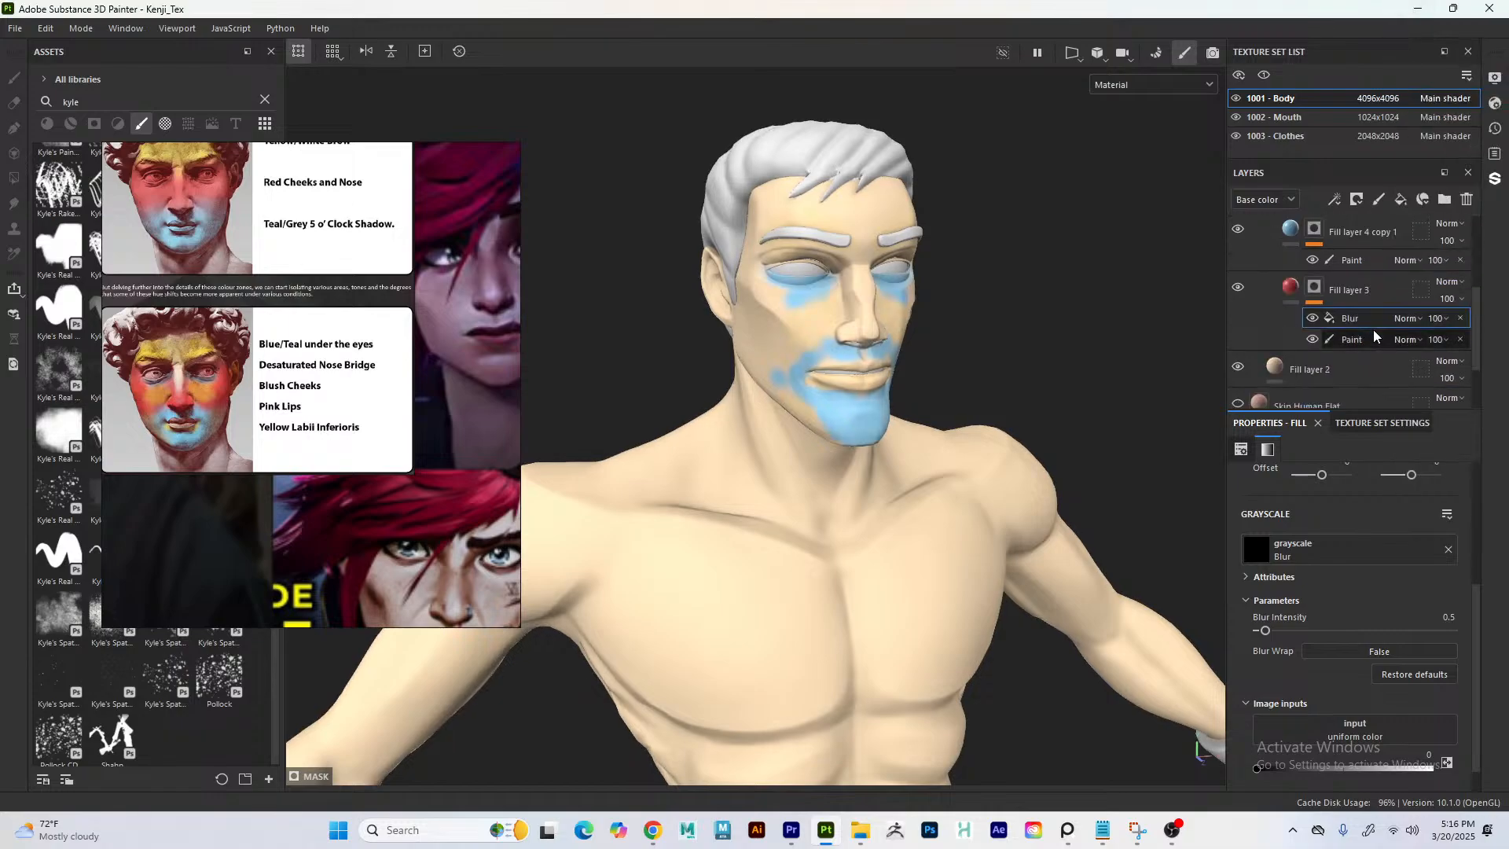
scroll(1372, 327, up, 3)
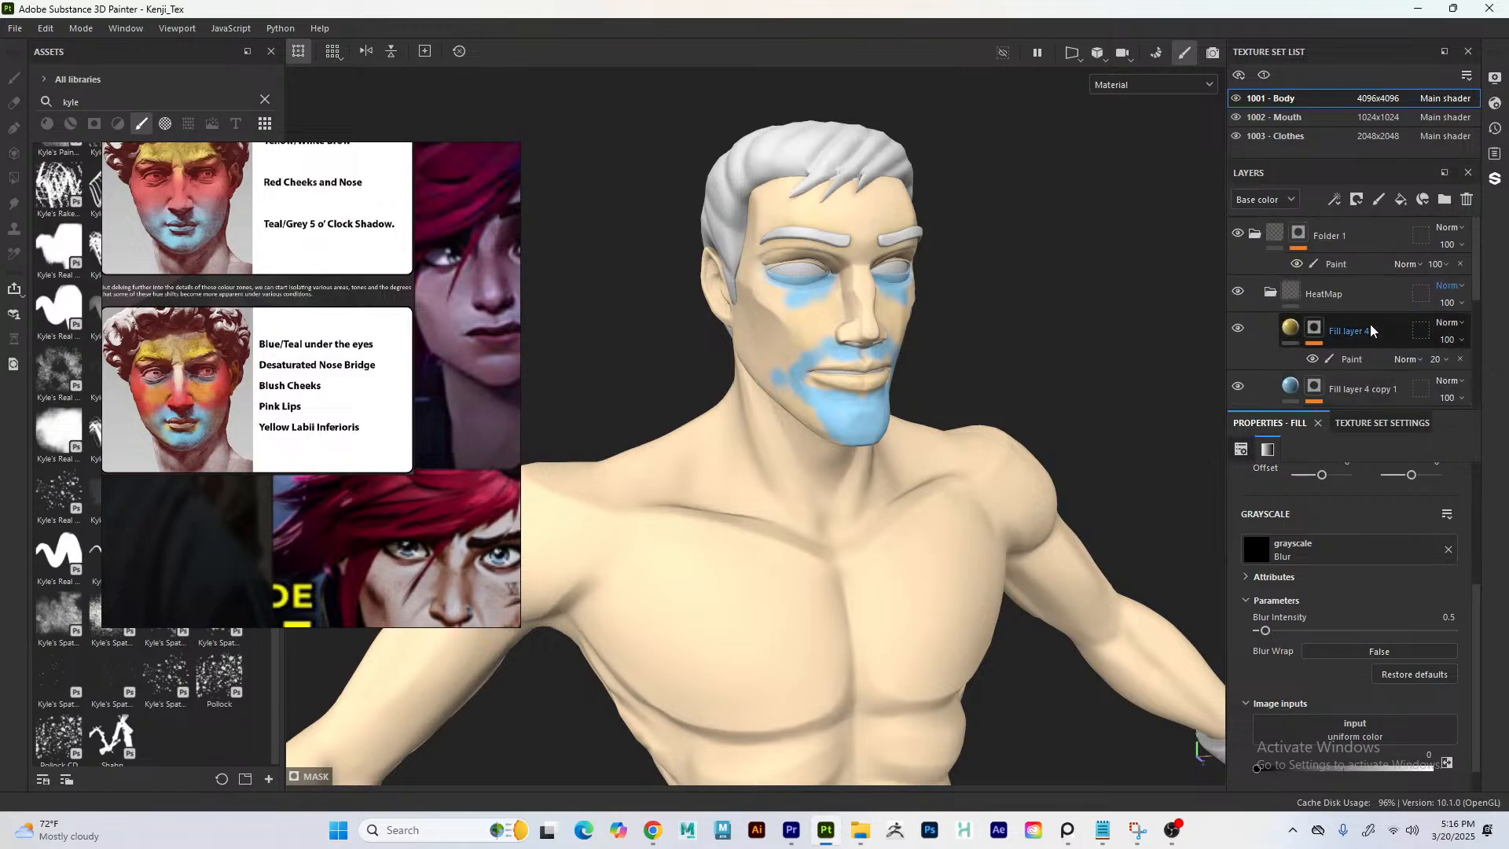
click(1270, 294)
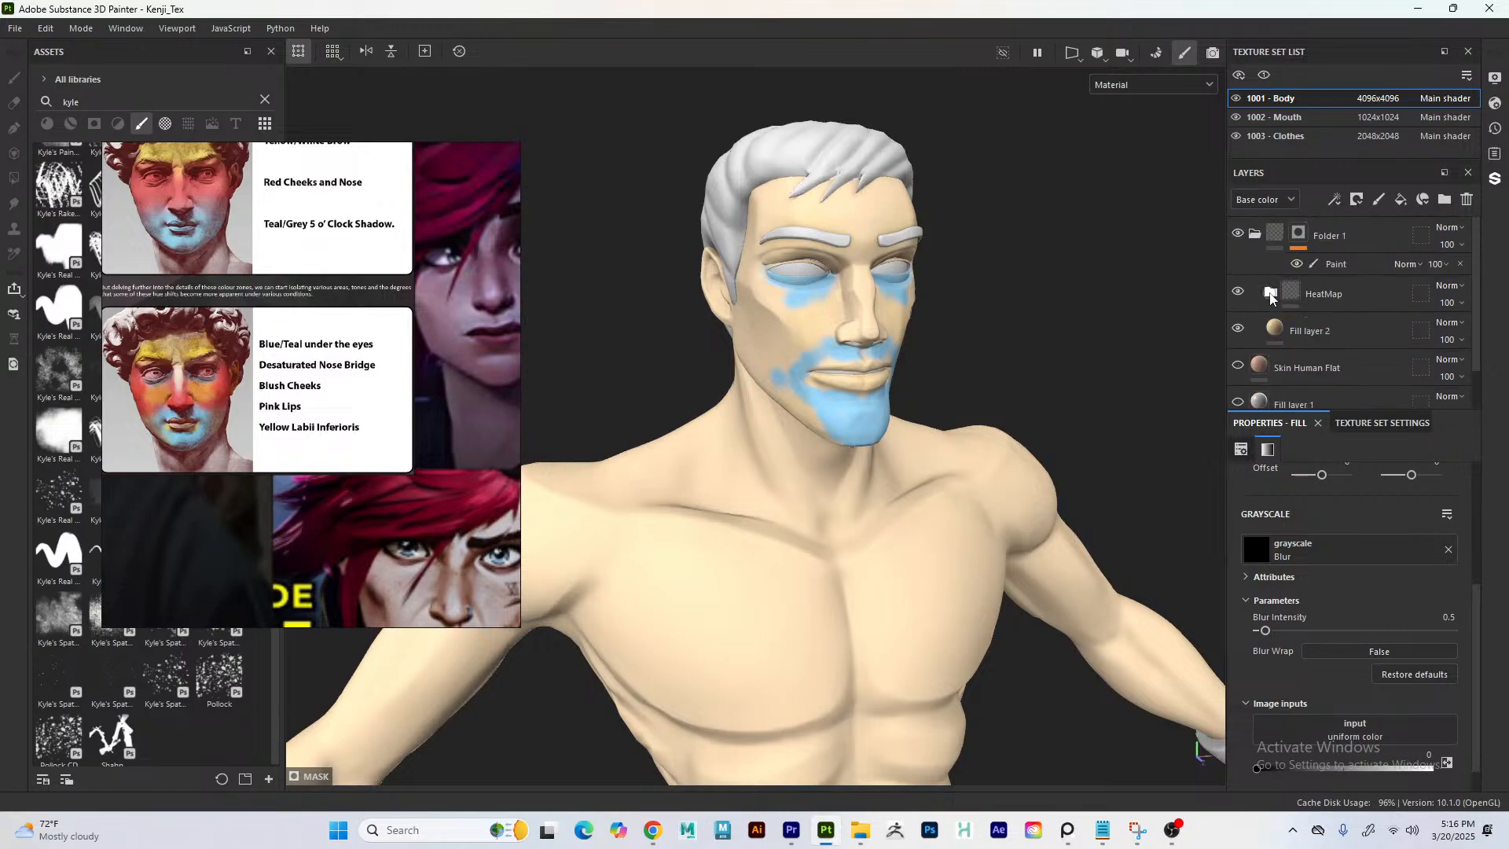
click(1270, 294)
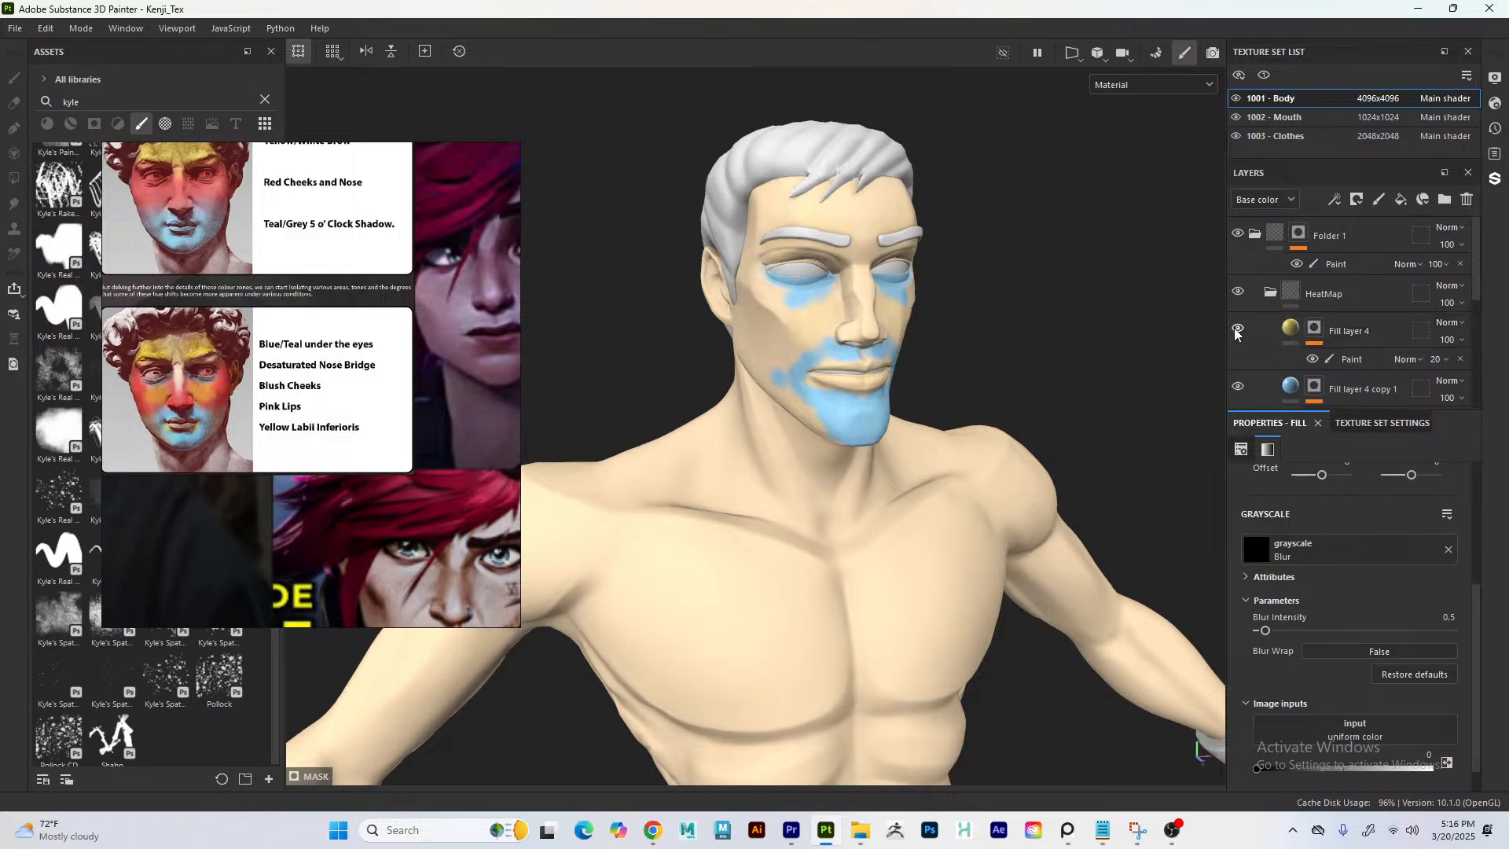
click(1237, 388)
click(1237, 387)
scroll(1475, 298, down, 2)
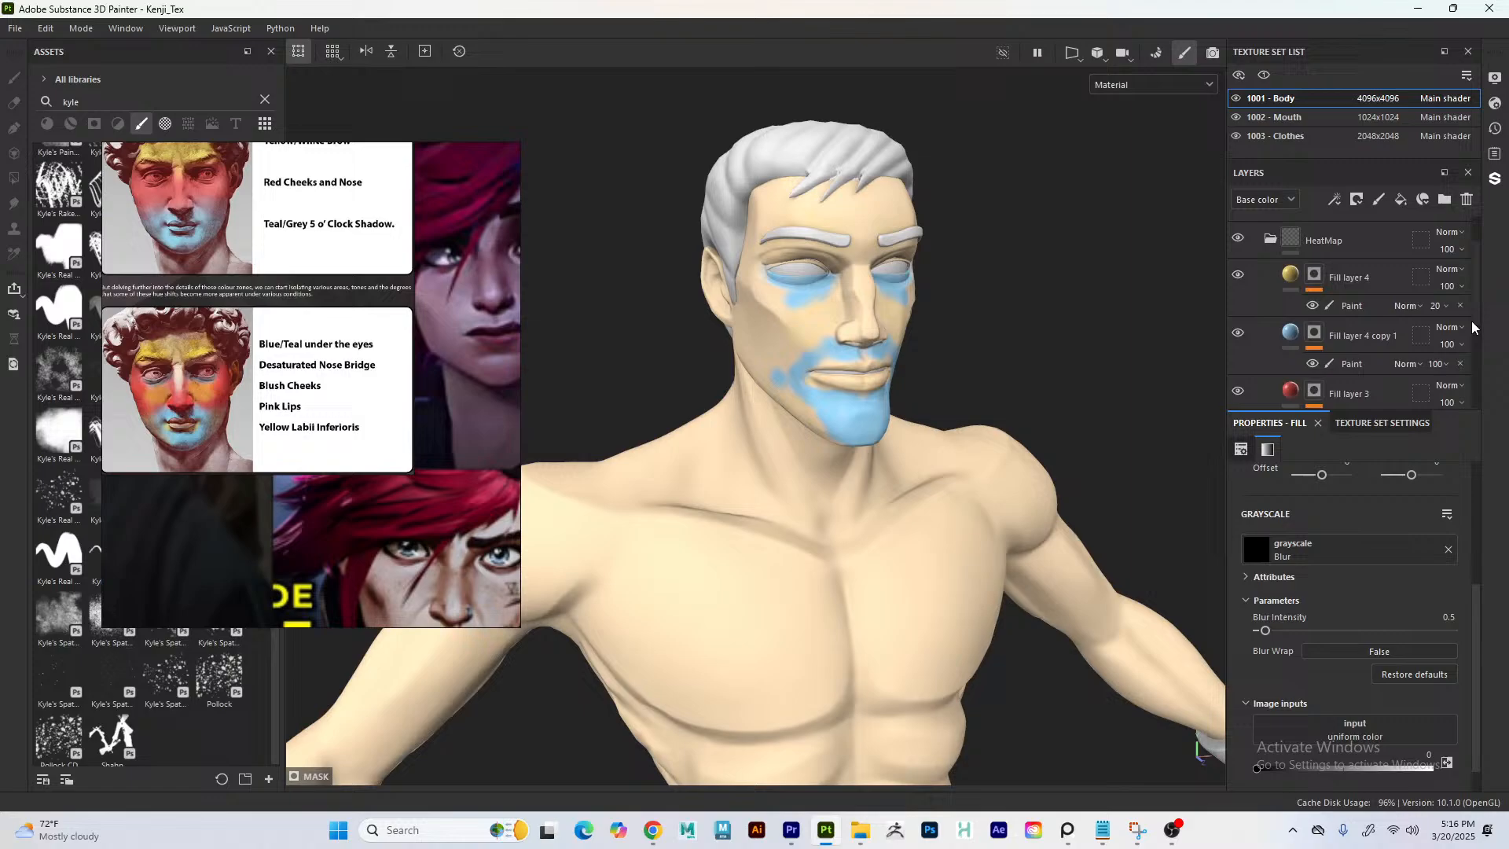
click(1238, 381)
click(1235, 382)
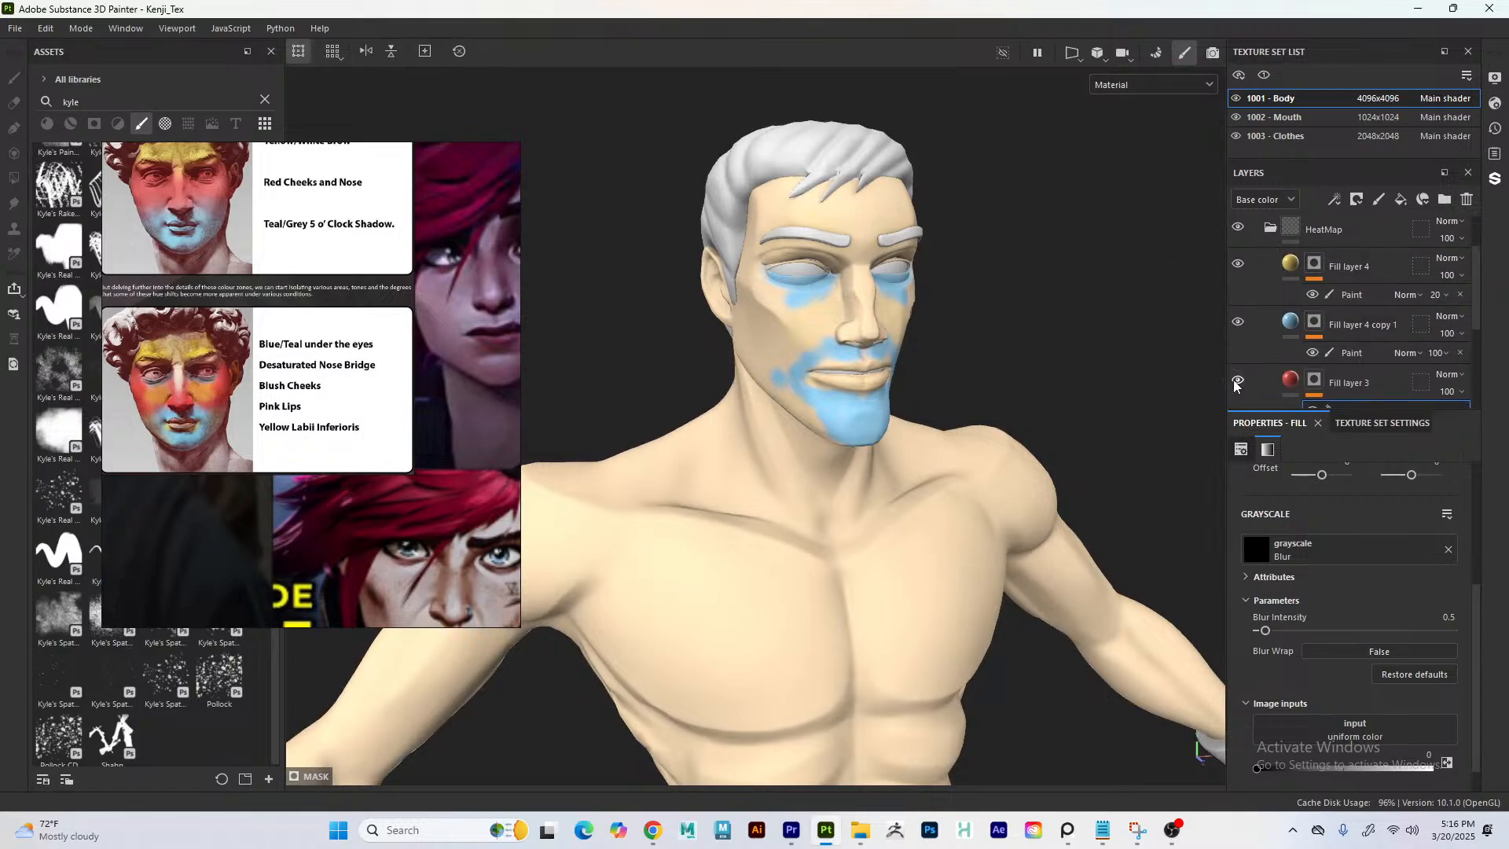
click(1235, 383)
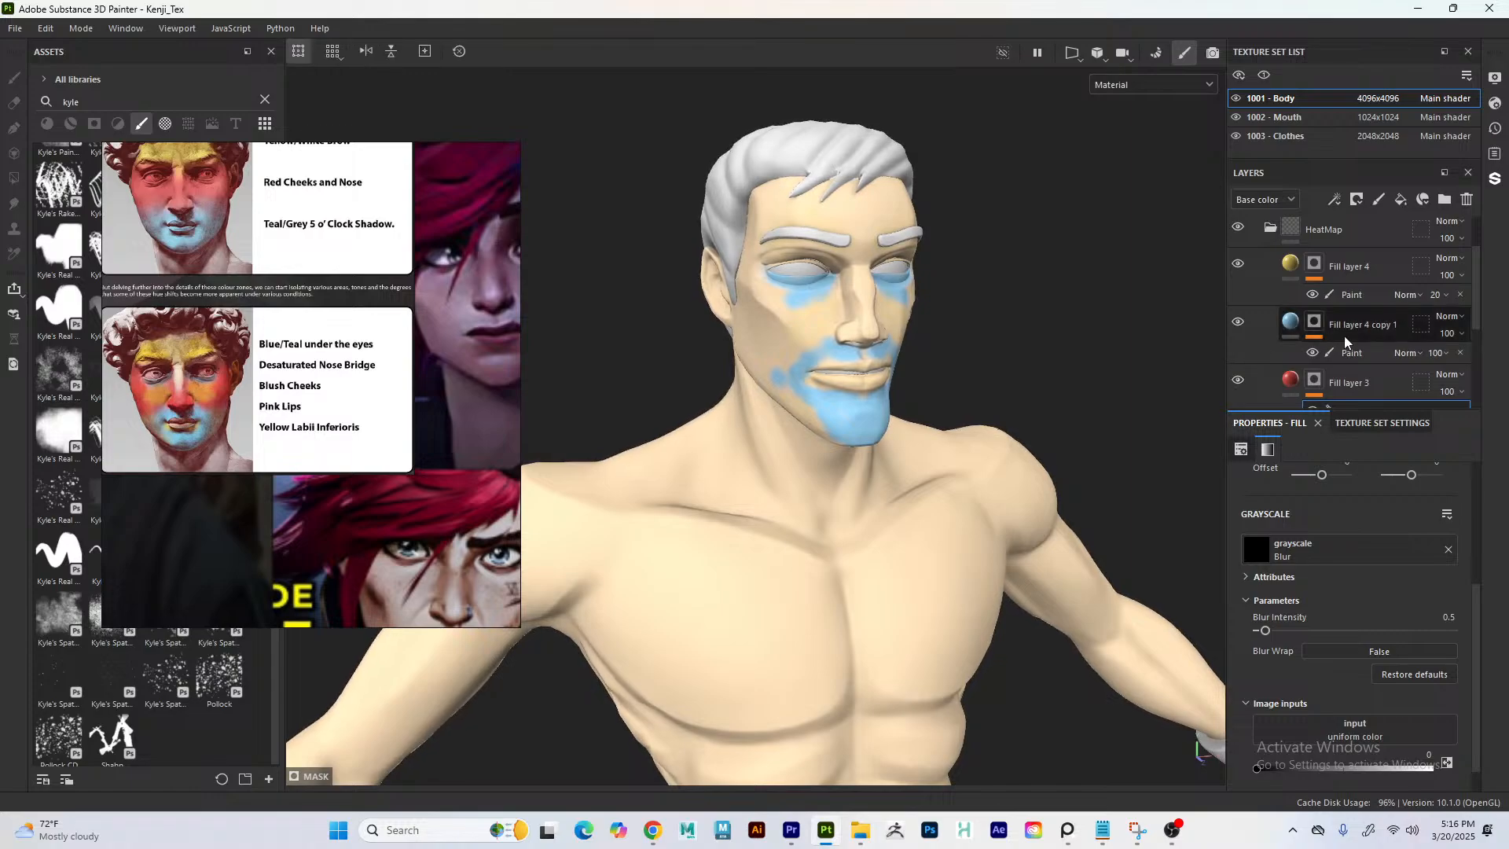
drag(1476, 311, 1474, 283)
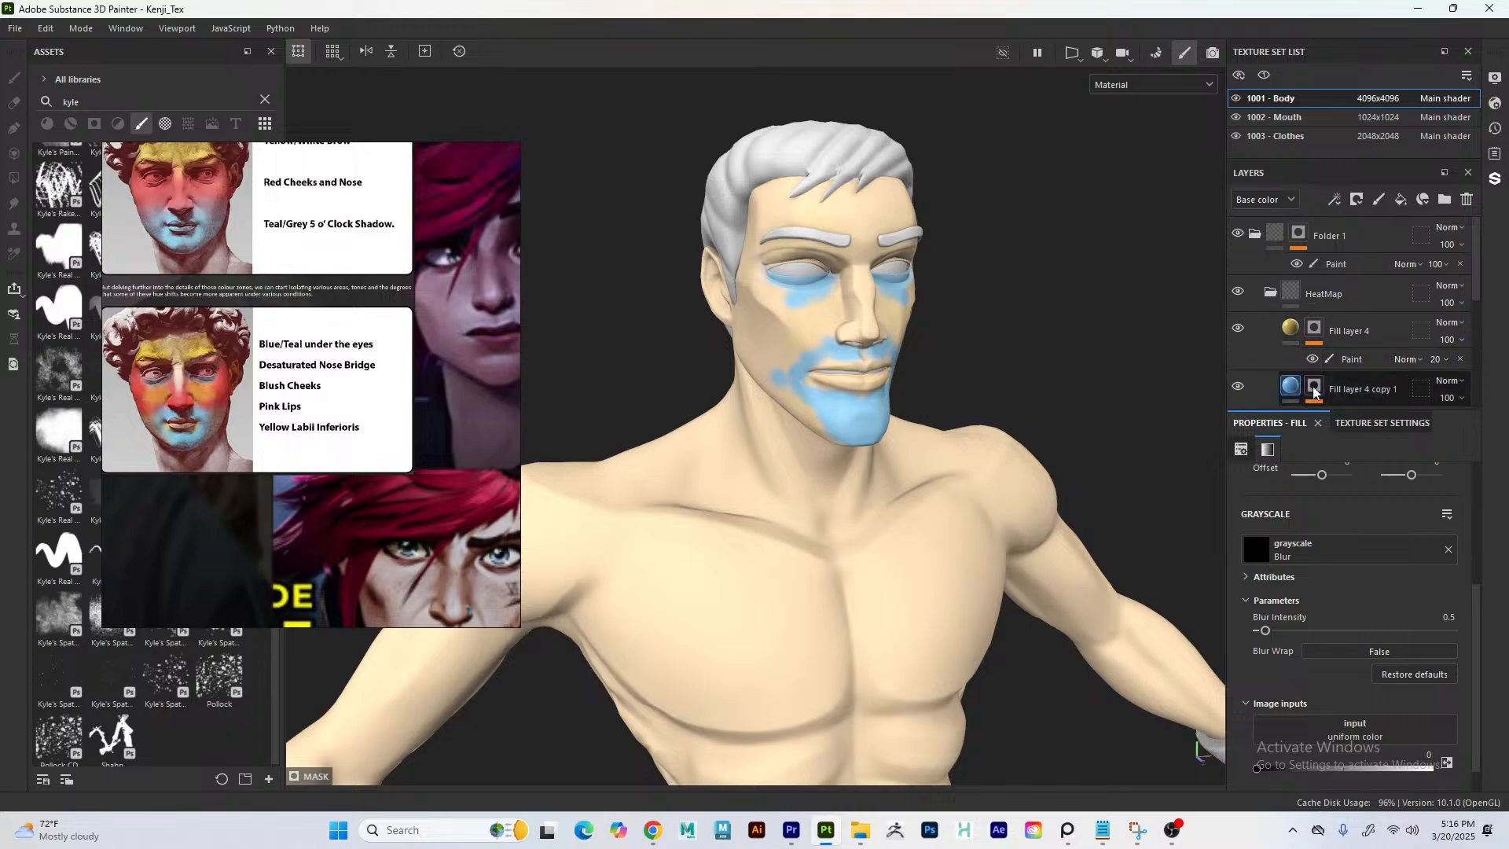
click(1237, 386)
click(1238, 386)
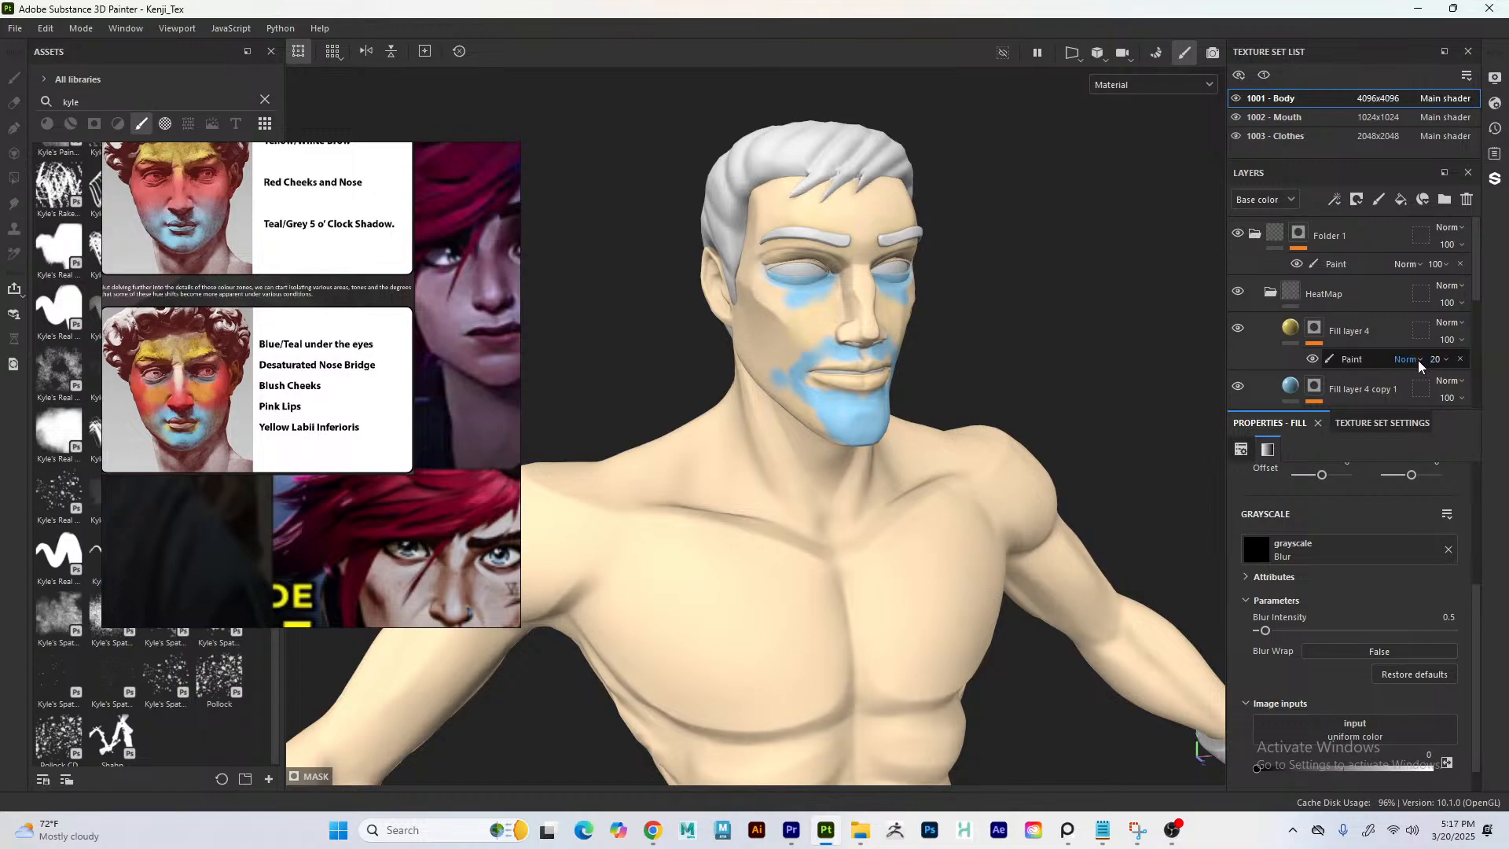
drag(1474, 280, 1462, 322)
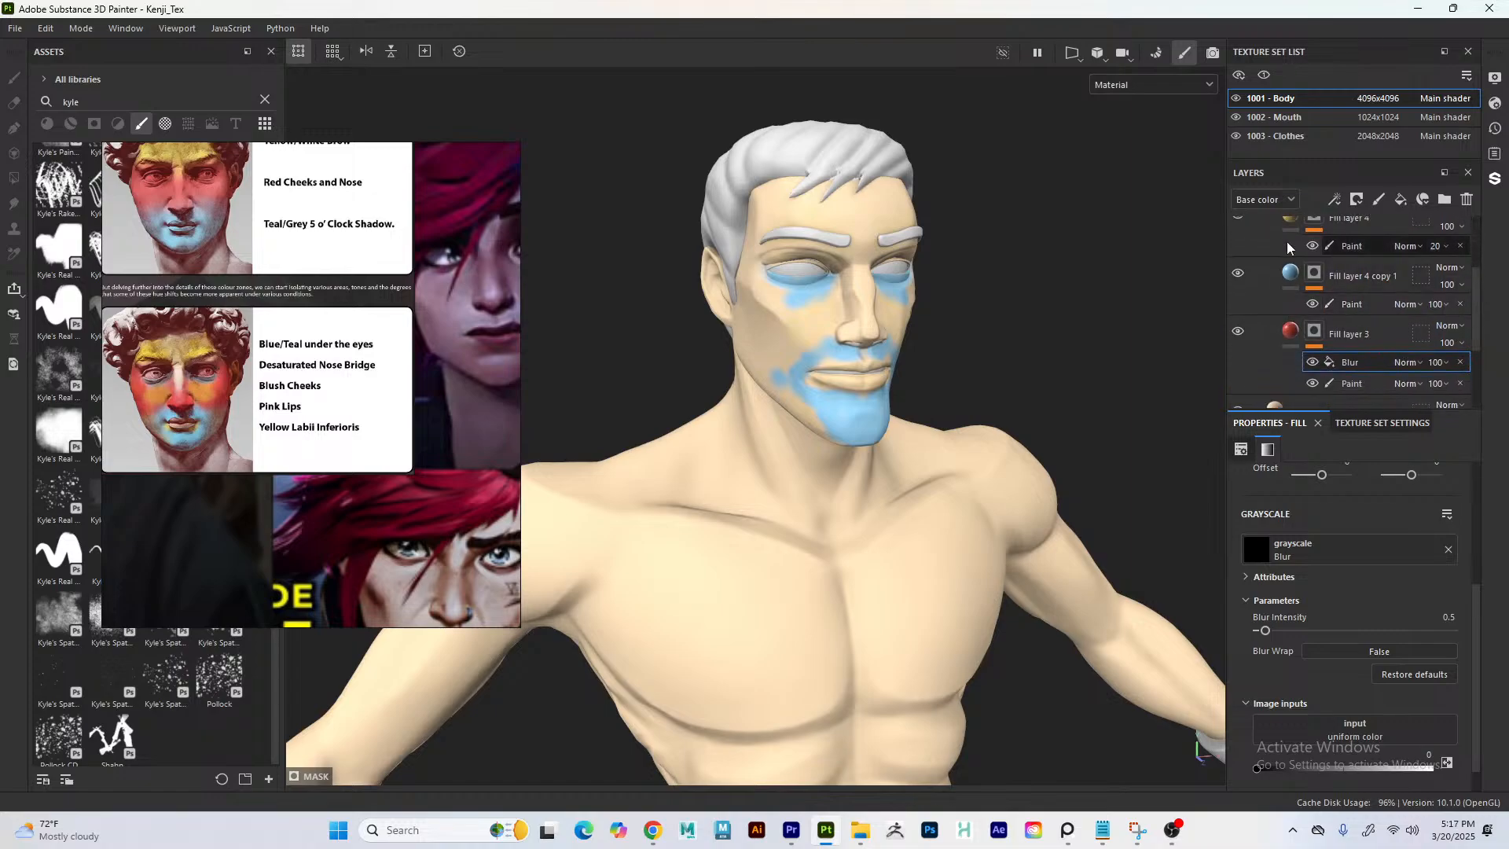
- Compare the red Fill layer 3 with its Blur mask effect turned off and on
click(1312, 363)
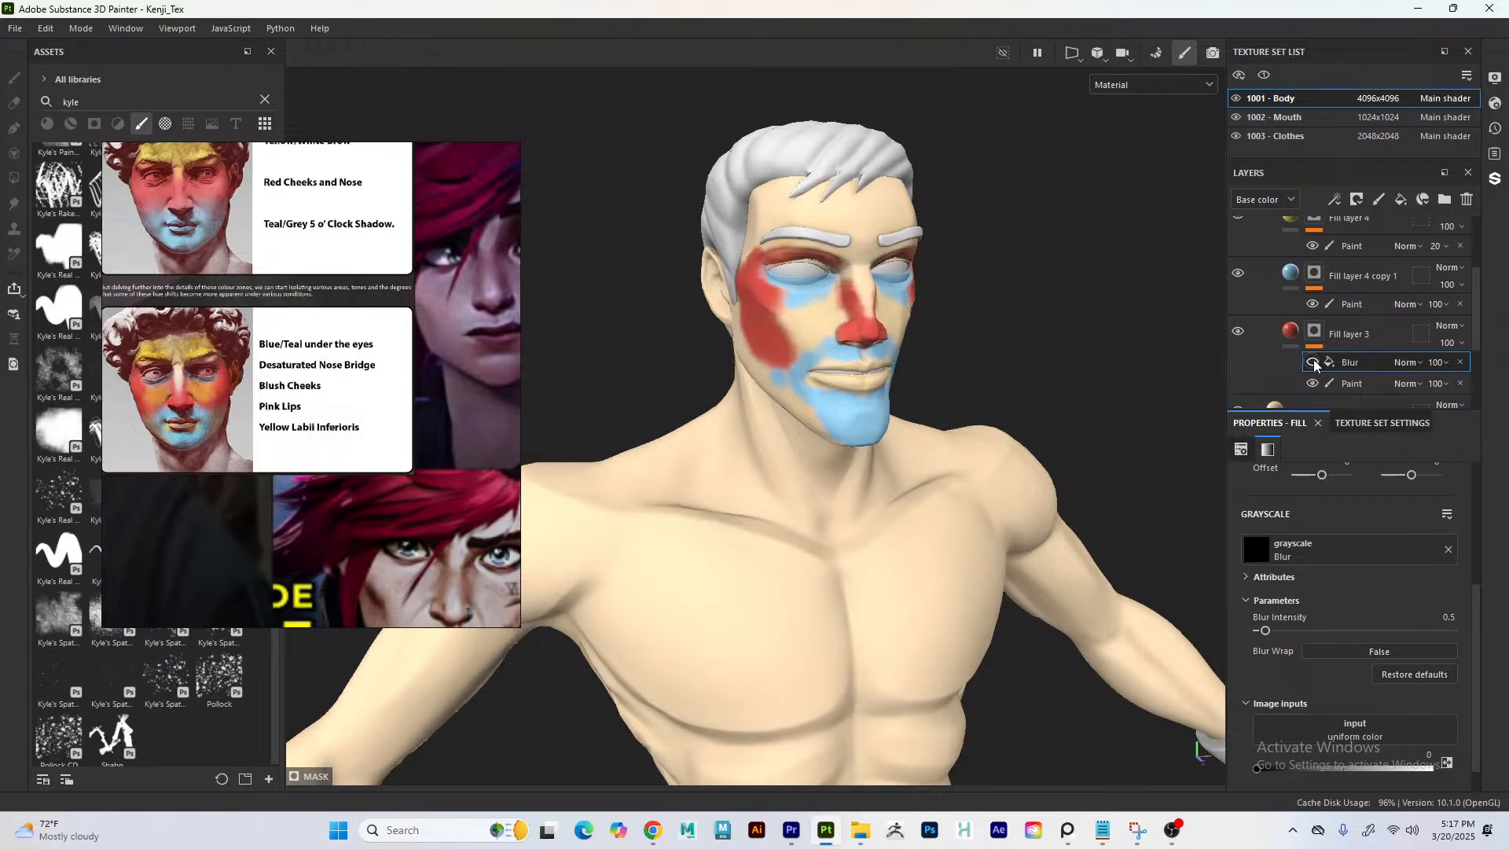
click(1311, 363)
click(1312, 363)
click(1312, 363)
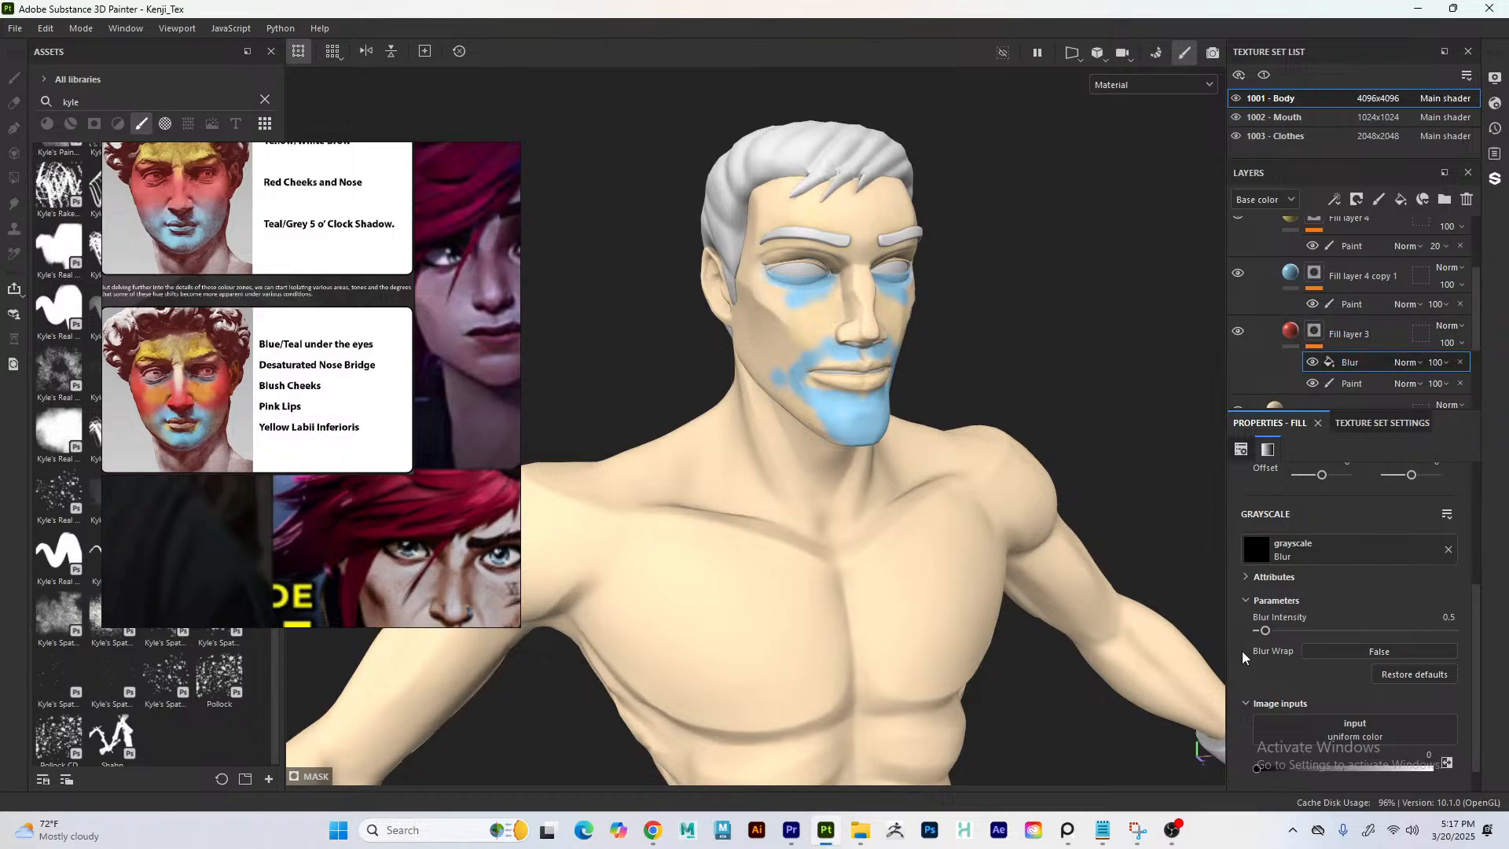
- Set the Blur Intensity of Fill layer 3's mask effect to 0 and hide the Blur effect
drag(1262, 629, 1244, 626)
mouse_move(1260, 629)
mouse_down()
mouse_move(1301, 628)
mouse_move(1235, 621)
mouse_up()
click(1312, 362)
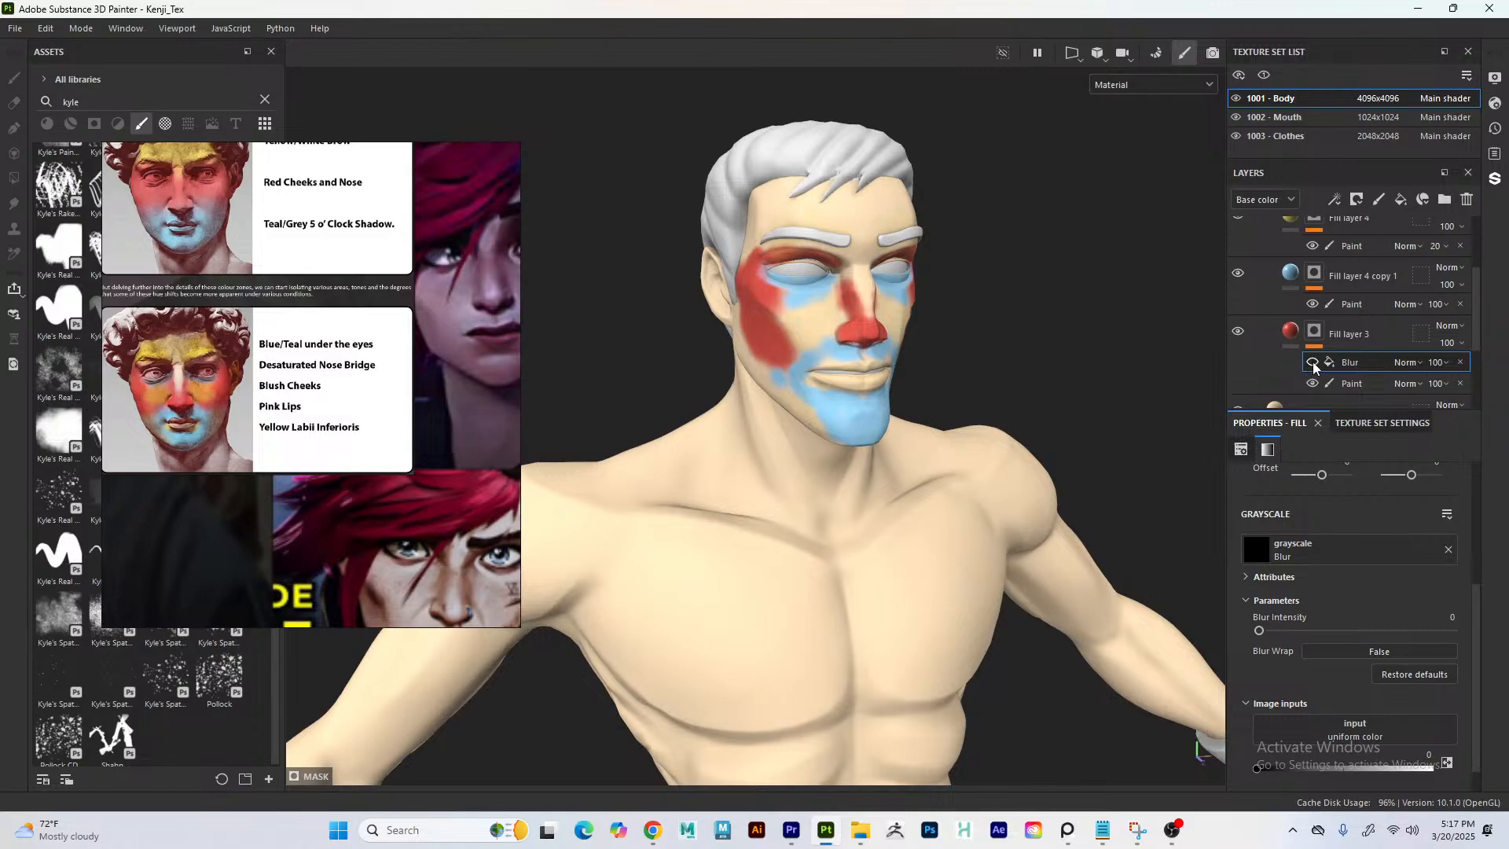
- Compare the red facial zones with the Blur effect of Fill layer 3's mask turned on and off
click(1312, 363)
click(1312, 362)
click(1312, 362)
click(1311, 363)
scroll(1254, 377, down, 1)
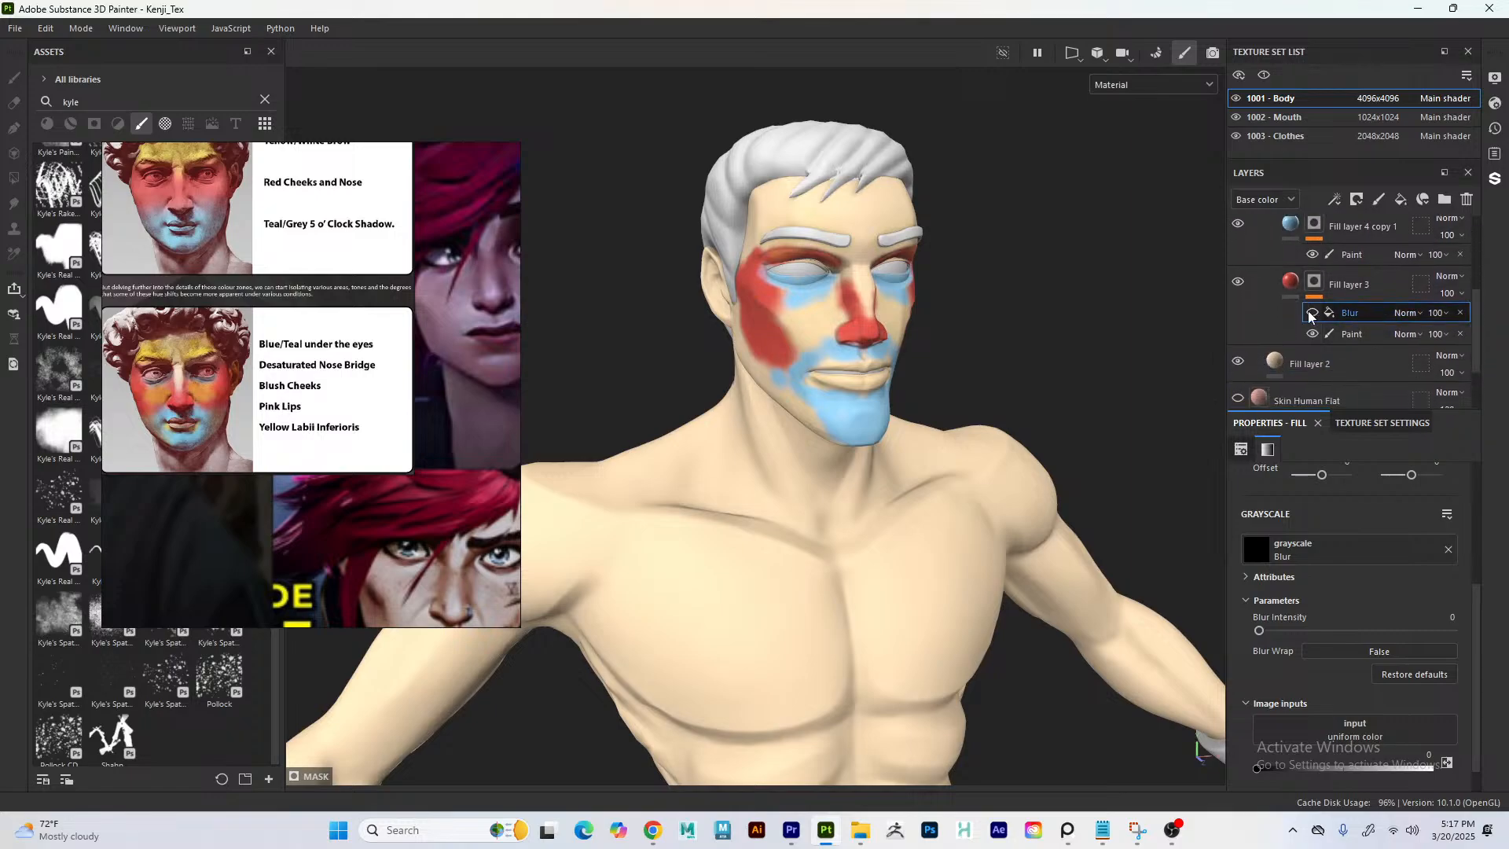
- Hide Fill layer 2 and set the opacity of the Paint effect on the yellow Fill layer 4 to 100
click(1237, 363)
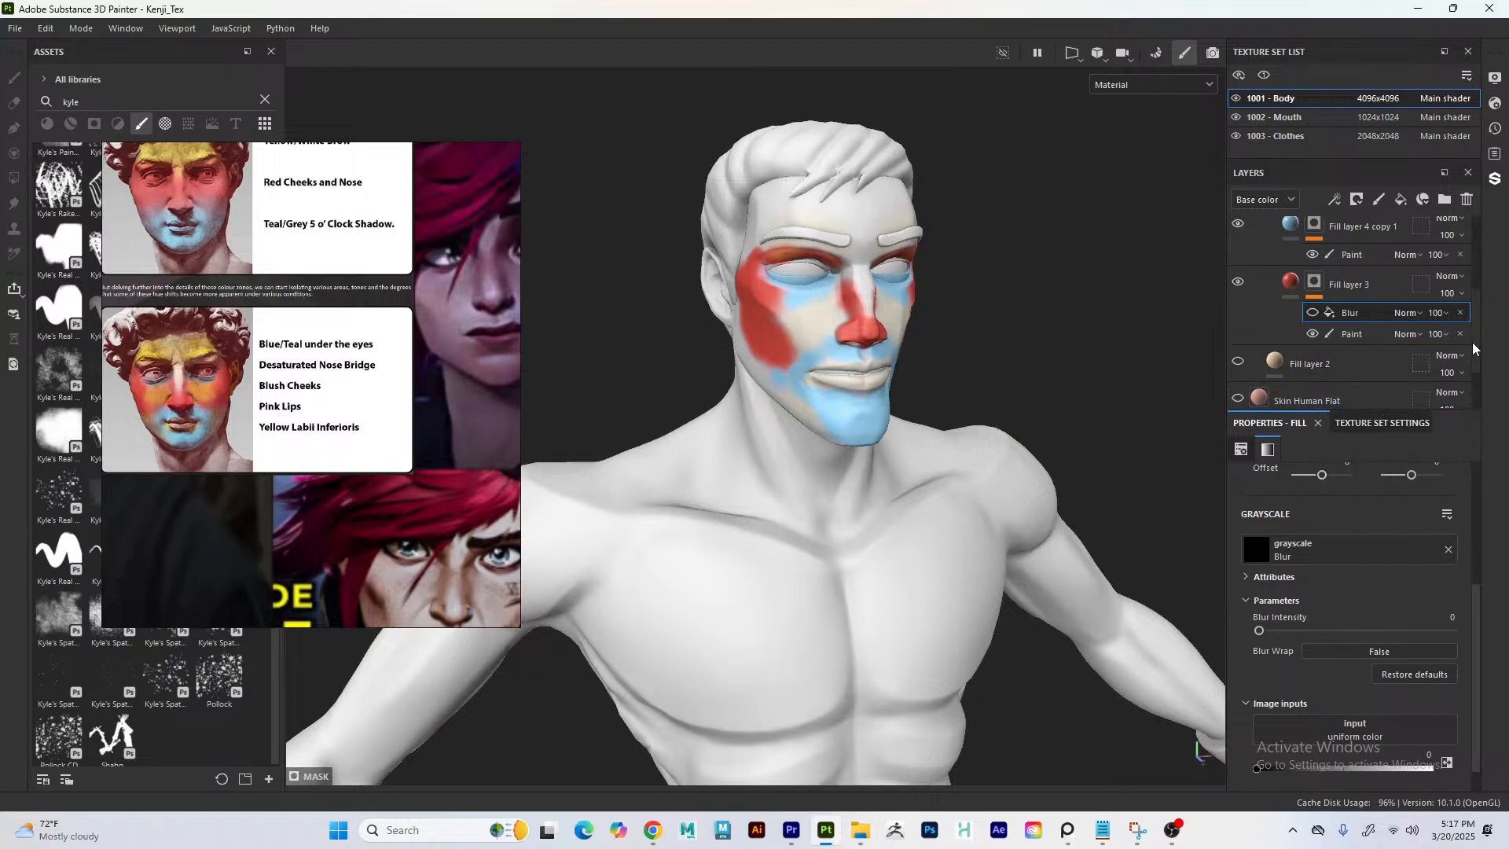
mouse_move(1474, 342)
mouse_down()
mouse_move(1477, 285)
mouse_move(1497, 285)
mouse_up()
click(1437, 258)
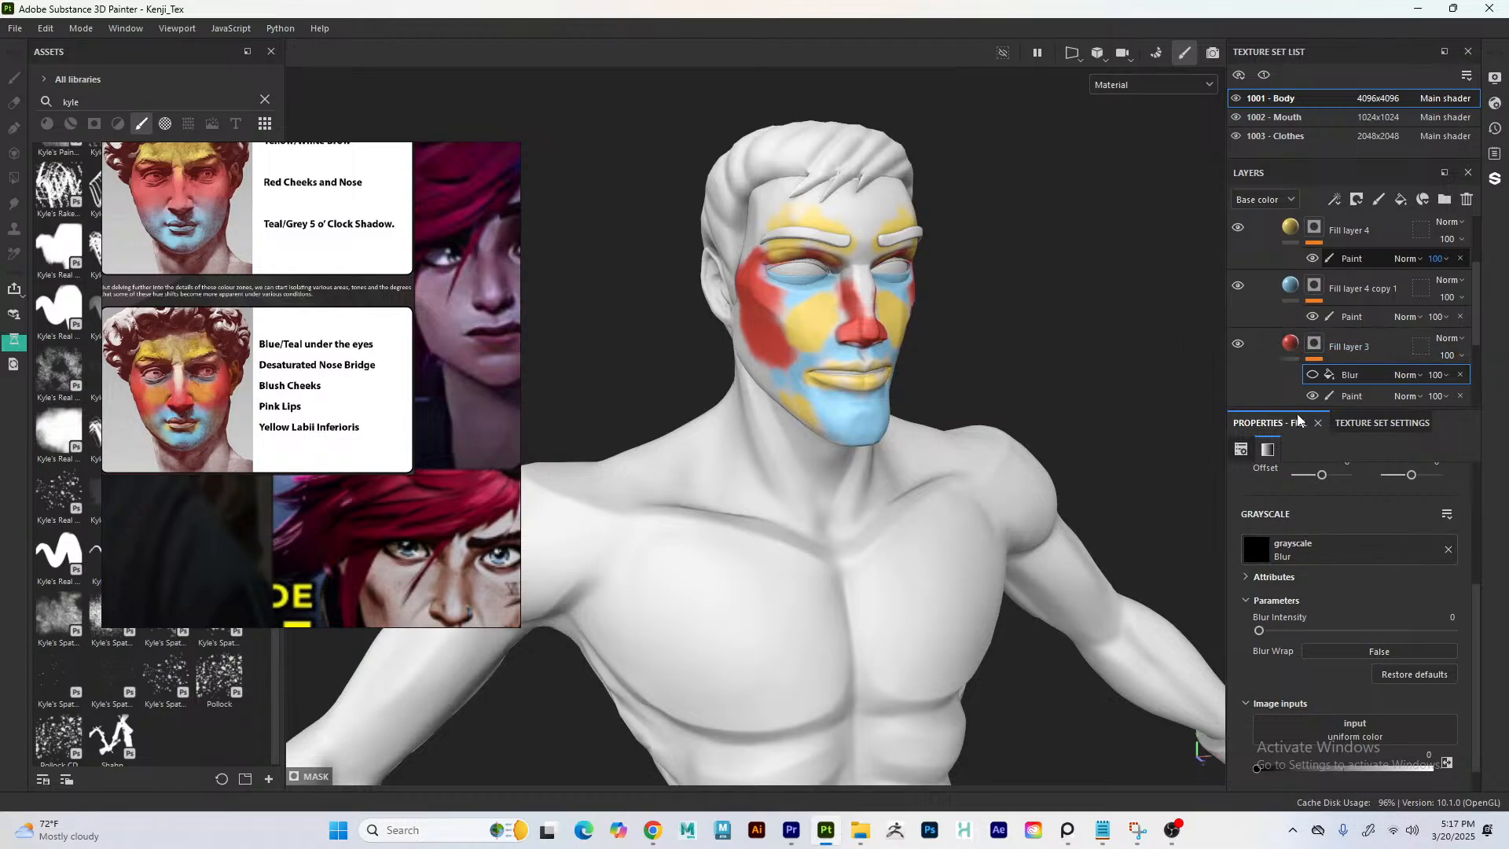
- Remove the Blur effect from the mask of the red Fill layer 3
click(1311, 374)
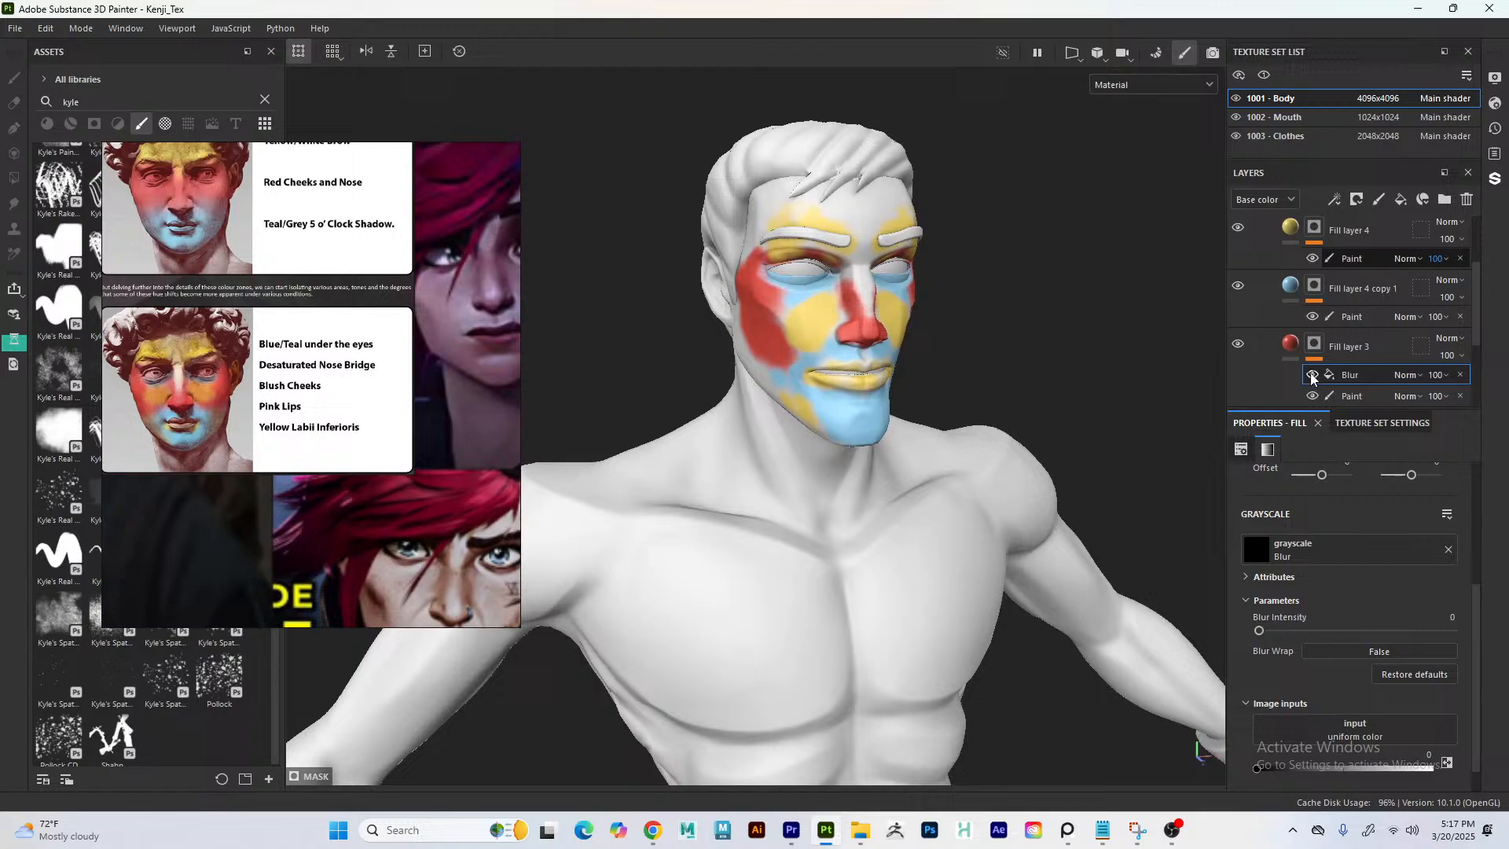
click(1460, 374)
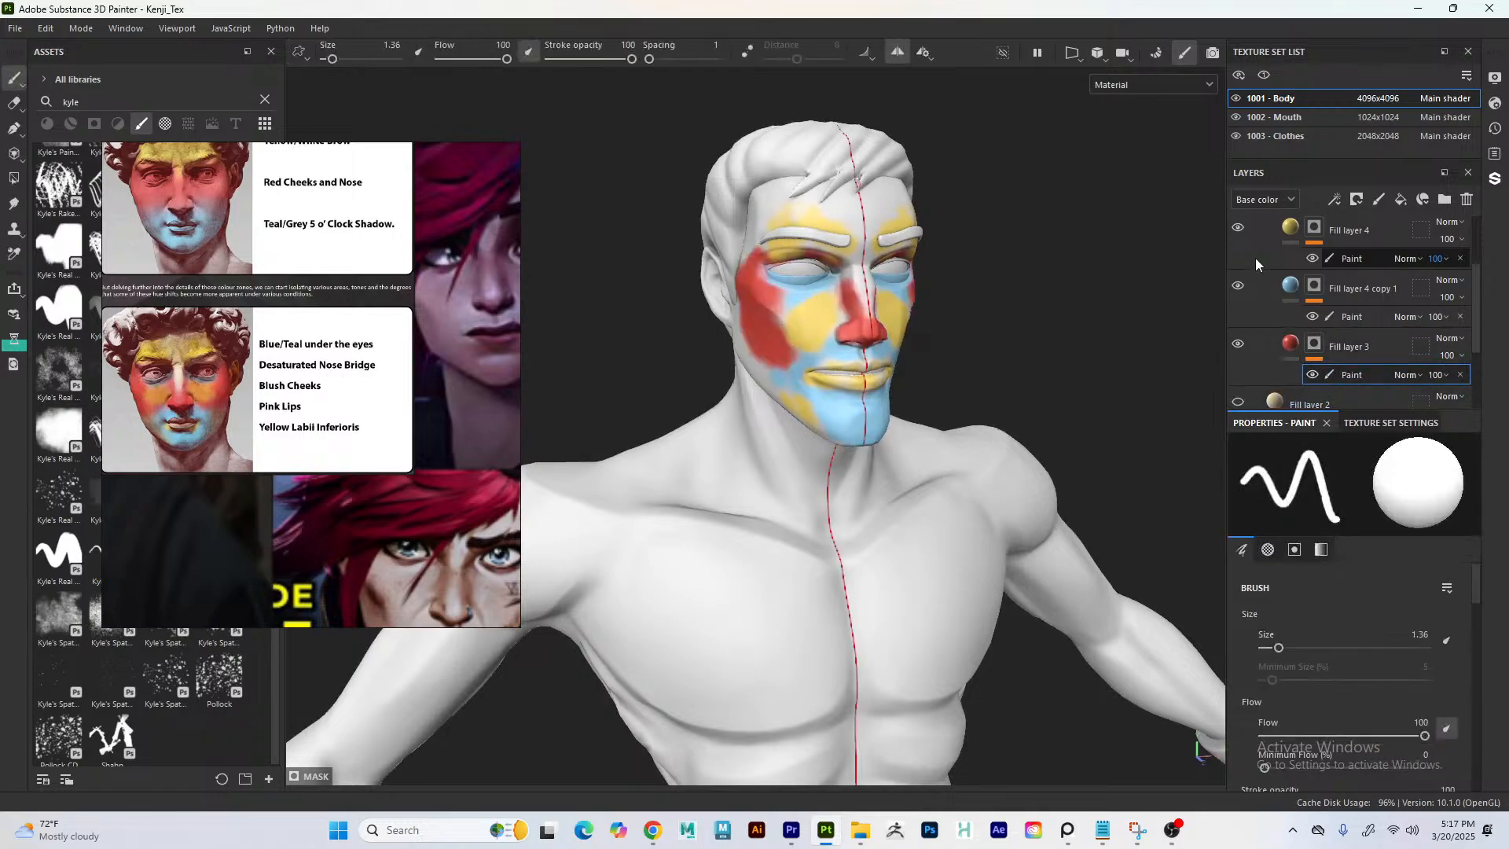
- Try a Blur fill effect with its input at 0.2675 beneath the Paint effect on Fill layer 3's mask, and remove it
click(1335, 199)
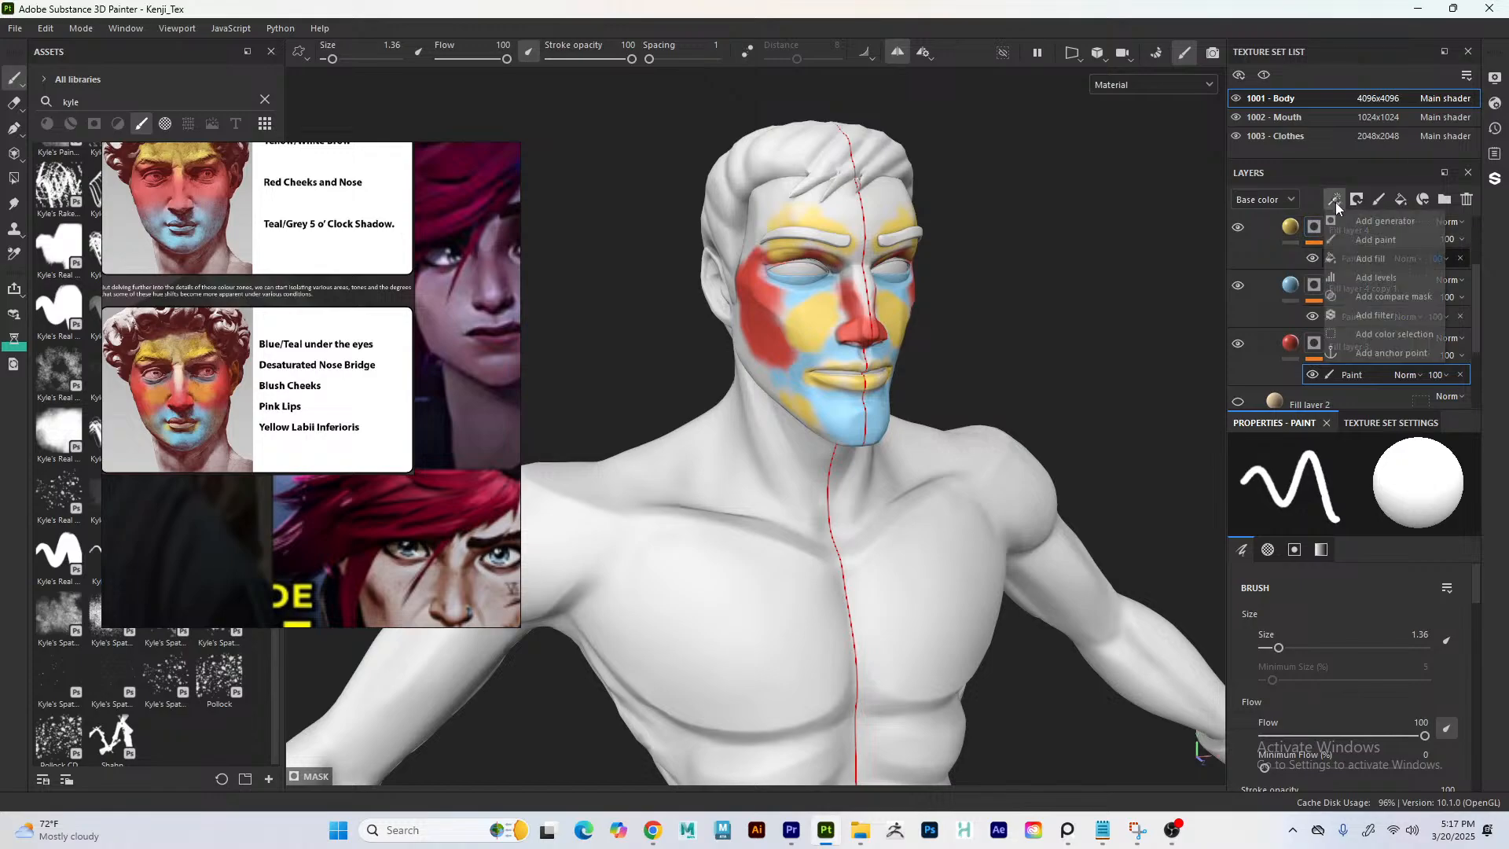
click(1336, 259)
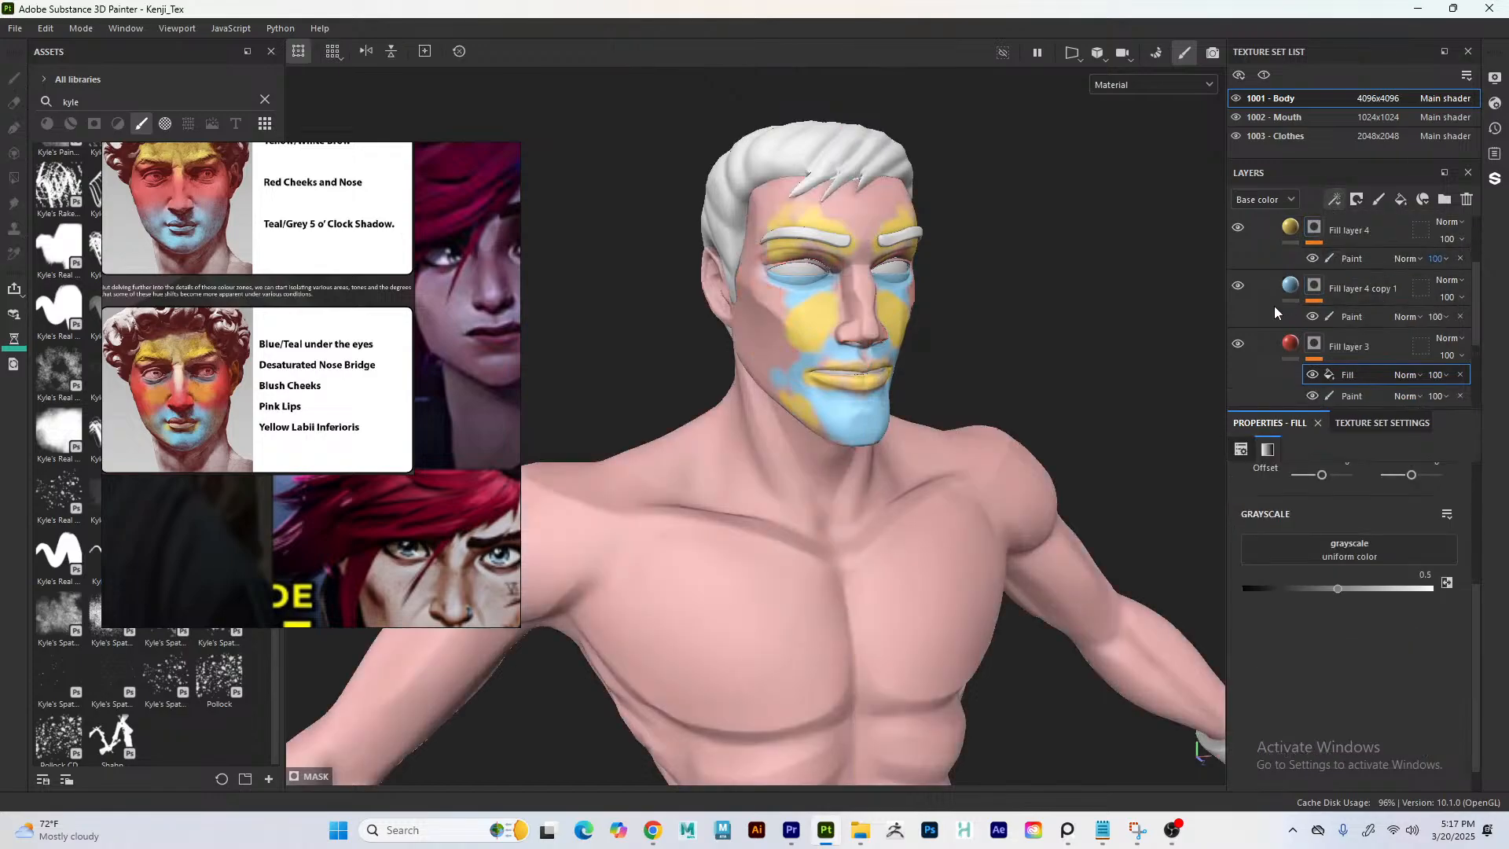
click(1283, 558)
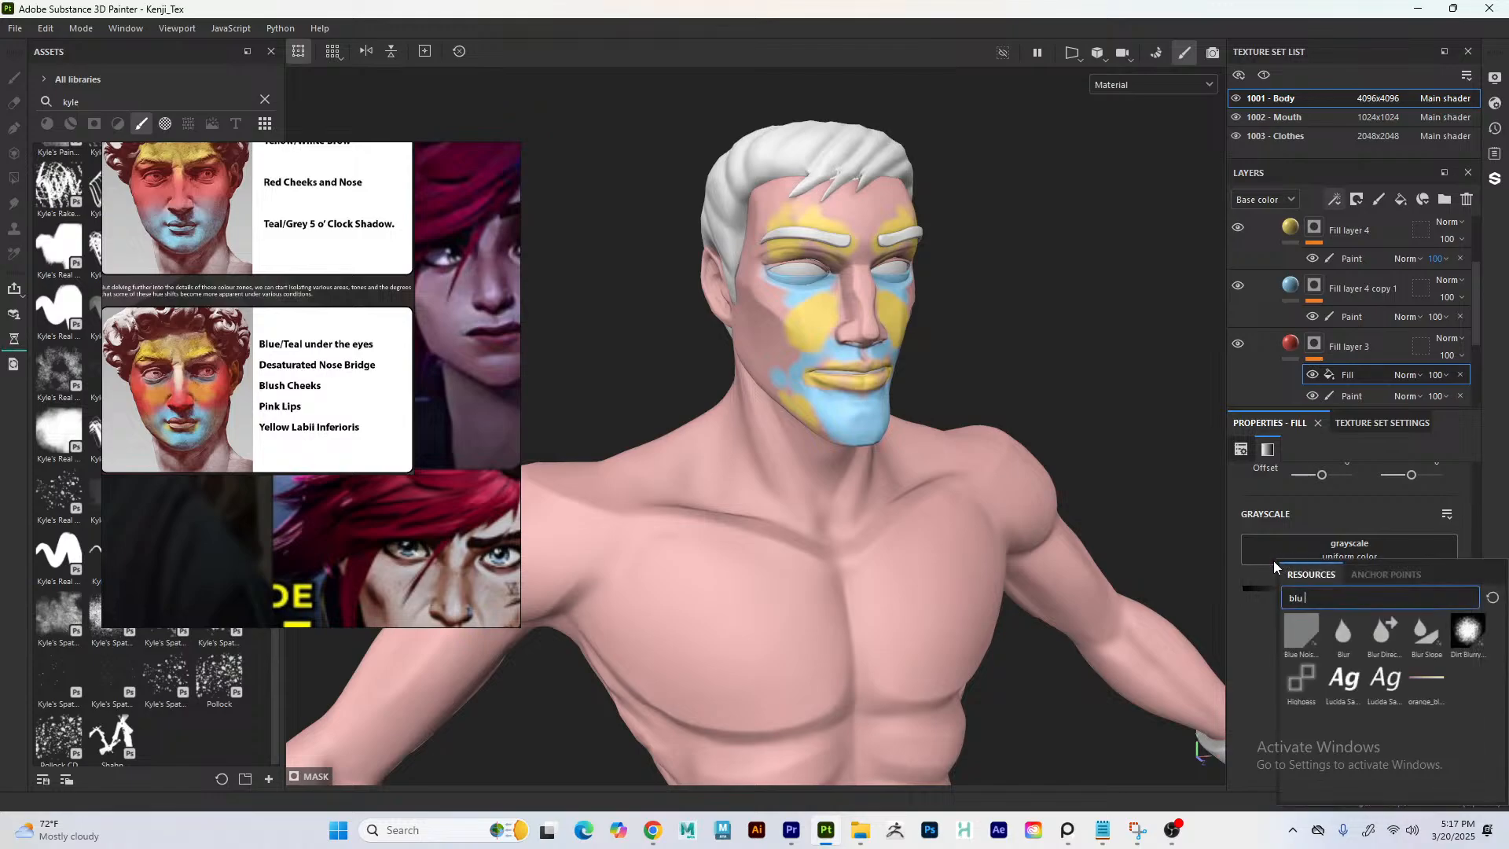
click(1342, 636)
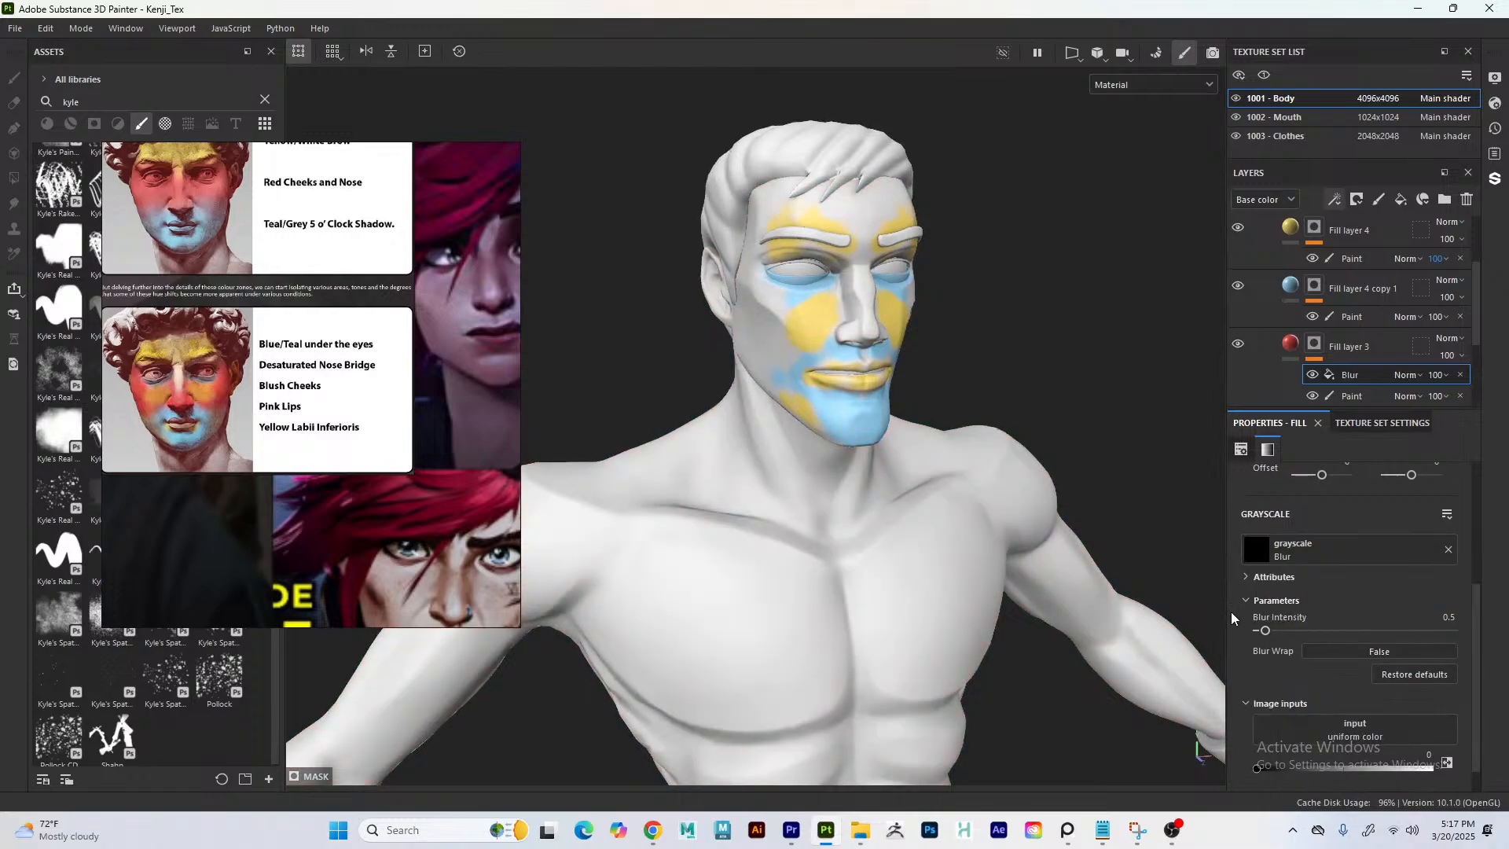
drag(1261, 767, 1303, 791)
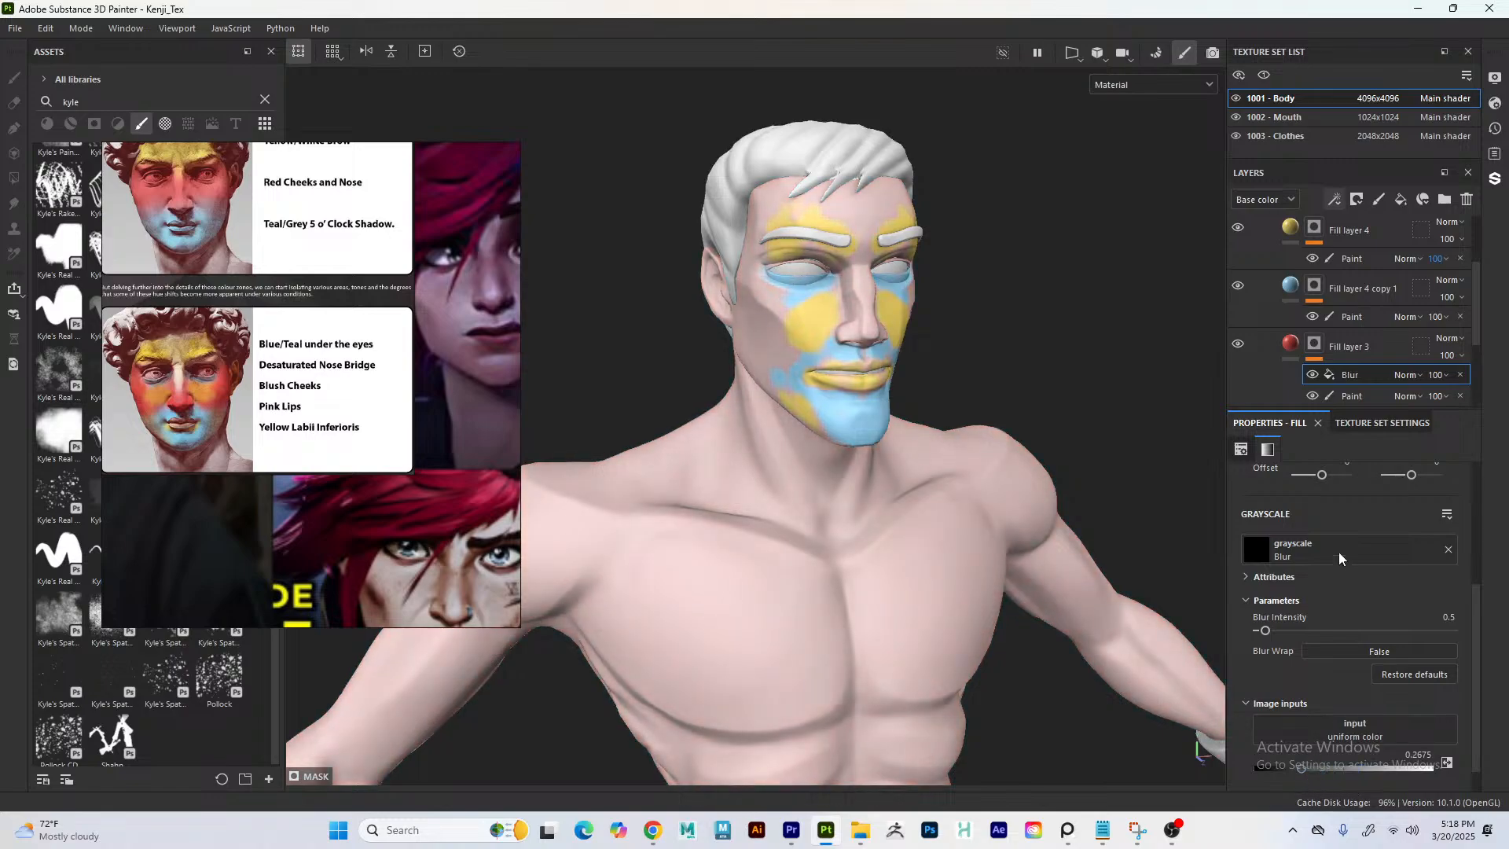
drag(1349, 395, 1344, 371)
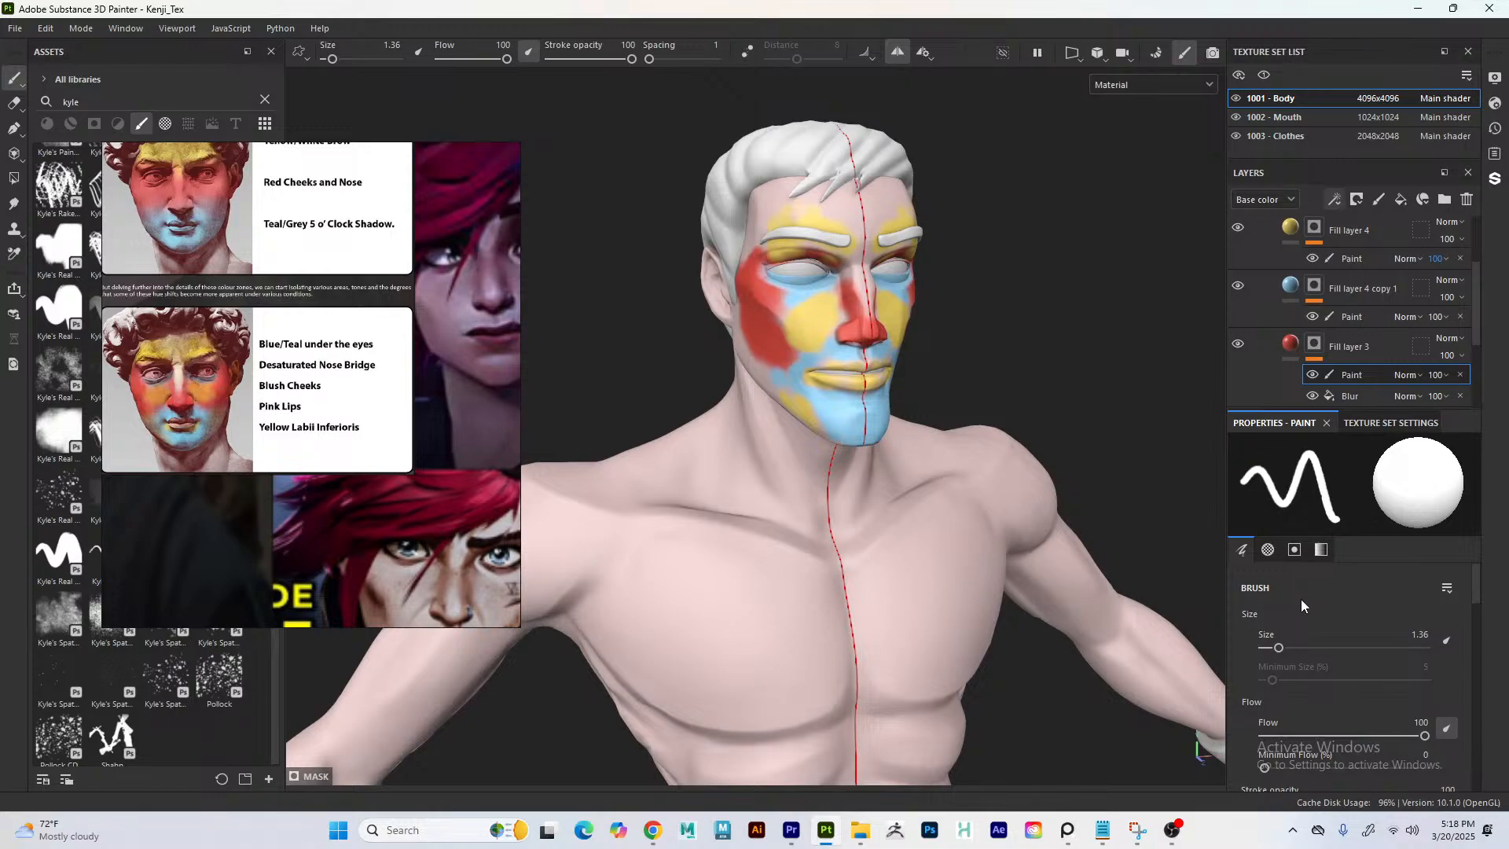
click(1460, 395)
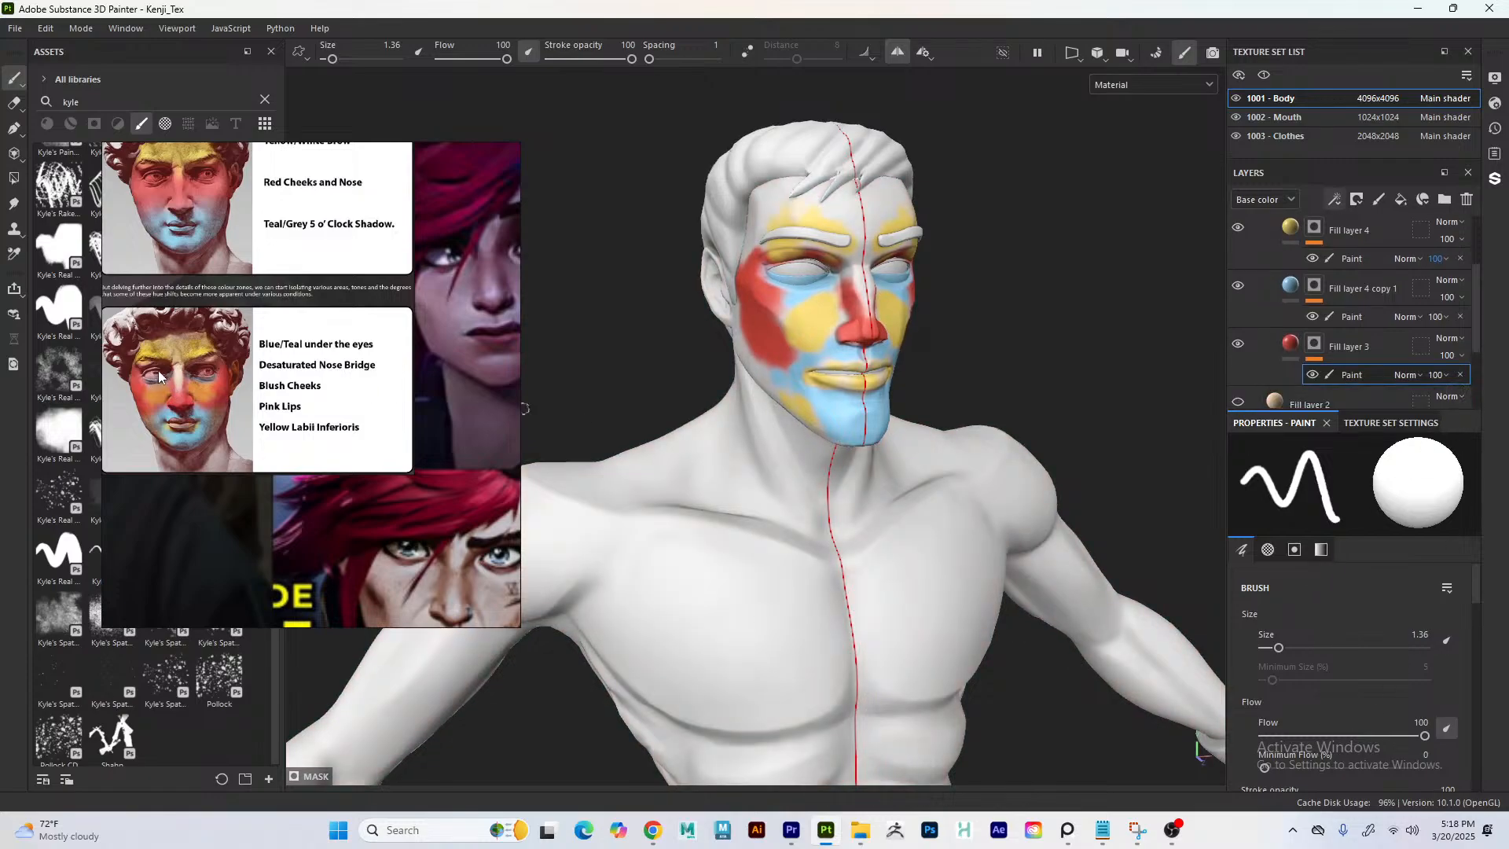
- Smudge the edges of the red cheek zone outward on Fill layer 3's mask using the Smudge tool at size 1.67
drag(158, 375, 416, 287)
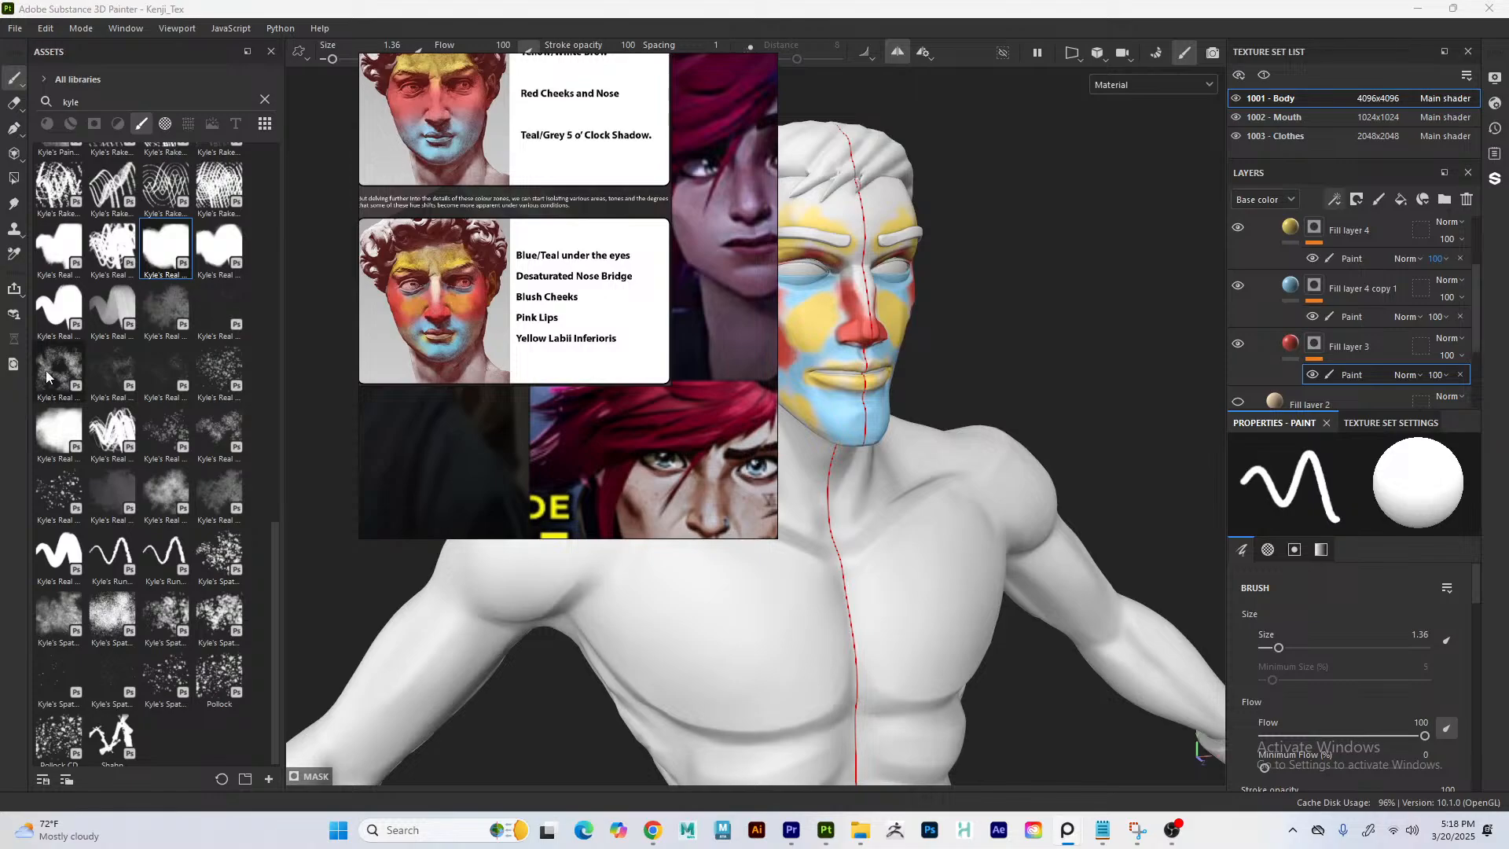
click(23, 210)
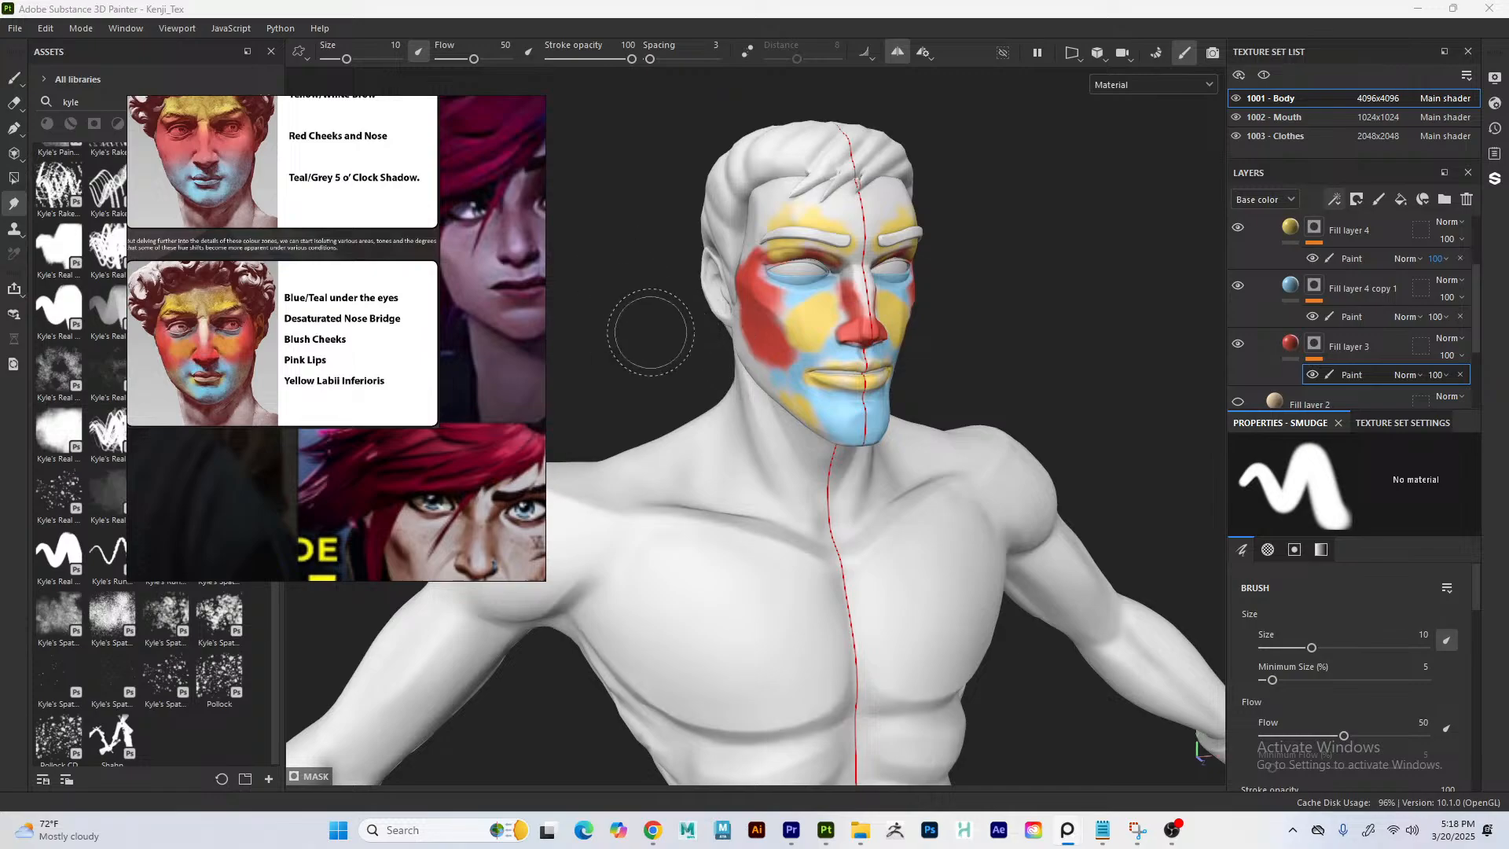
mouse_move(653, 333)
alt+right_down()
mouse_move(694, 334)
mouse_move(700, 300)
alt+right_up()
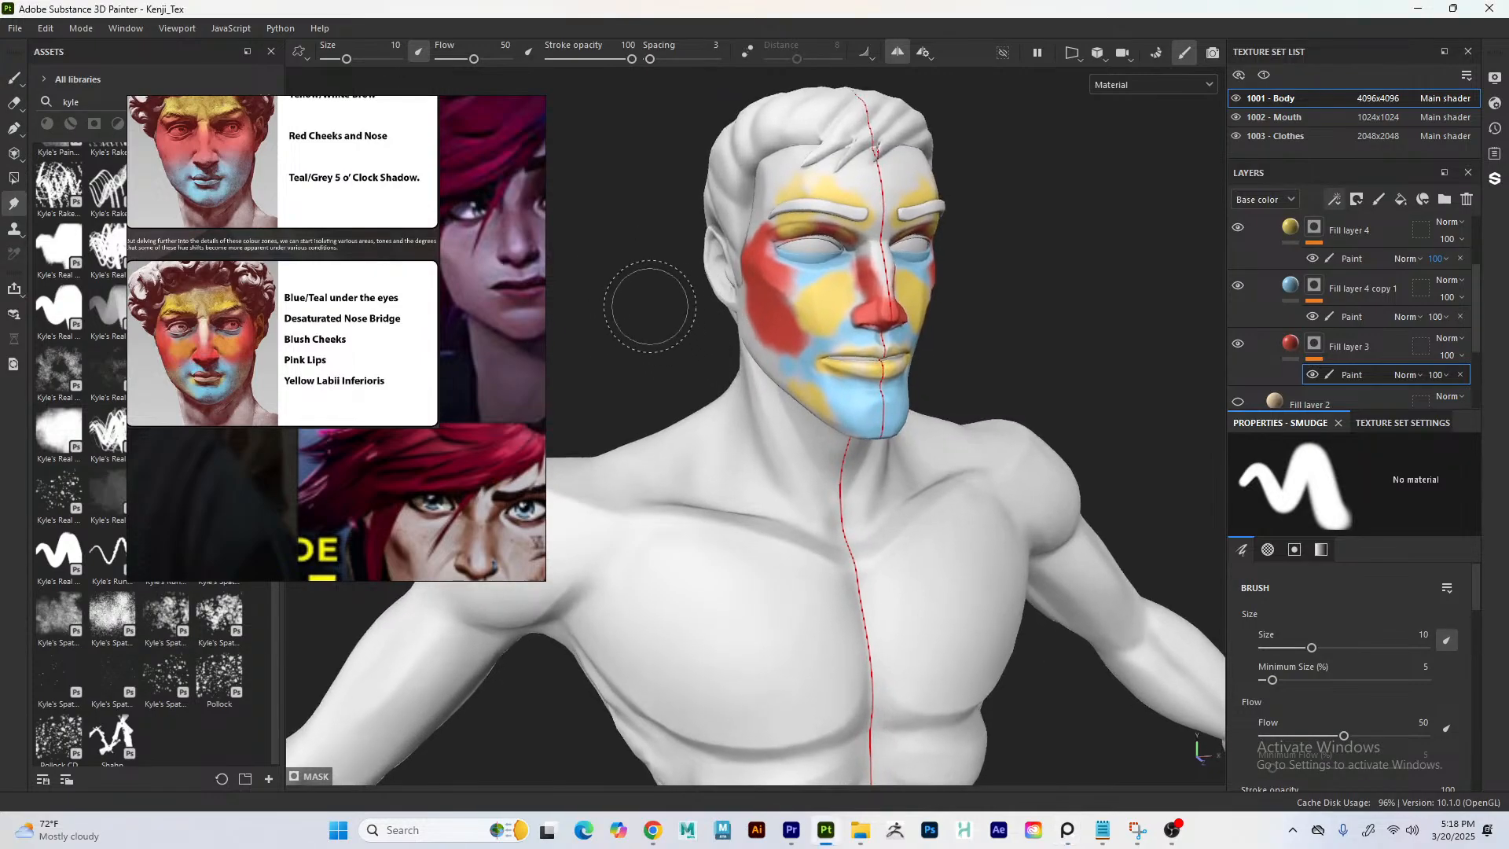
alt+middle_drag(650, 296, 714, 298)
alt+drag(619, 301, 708, 326)
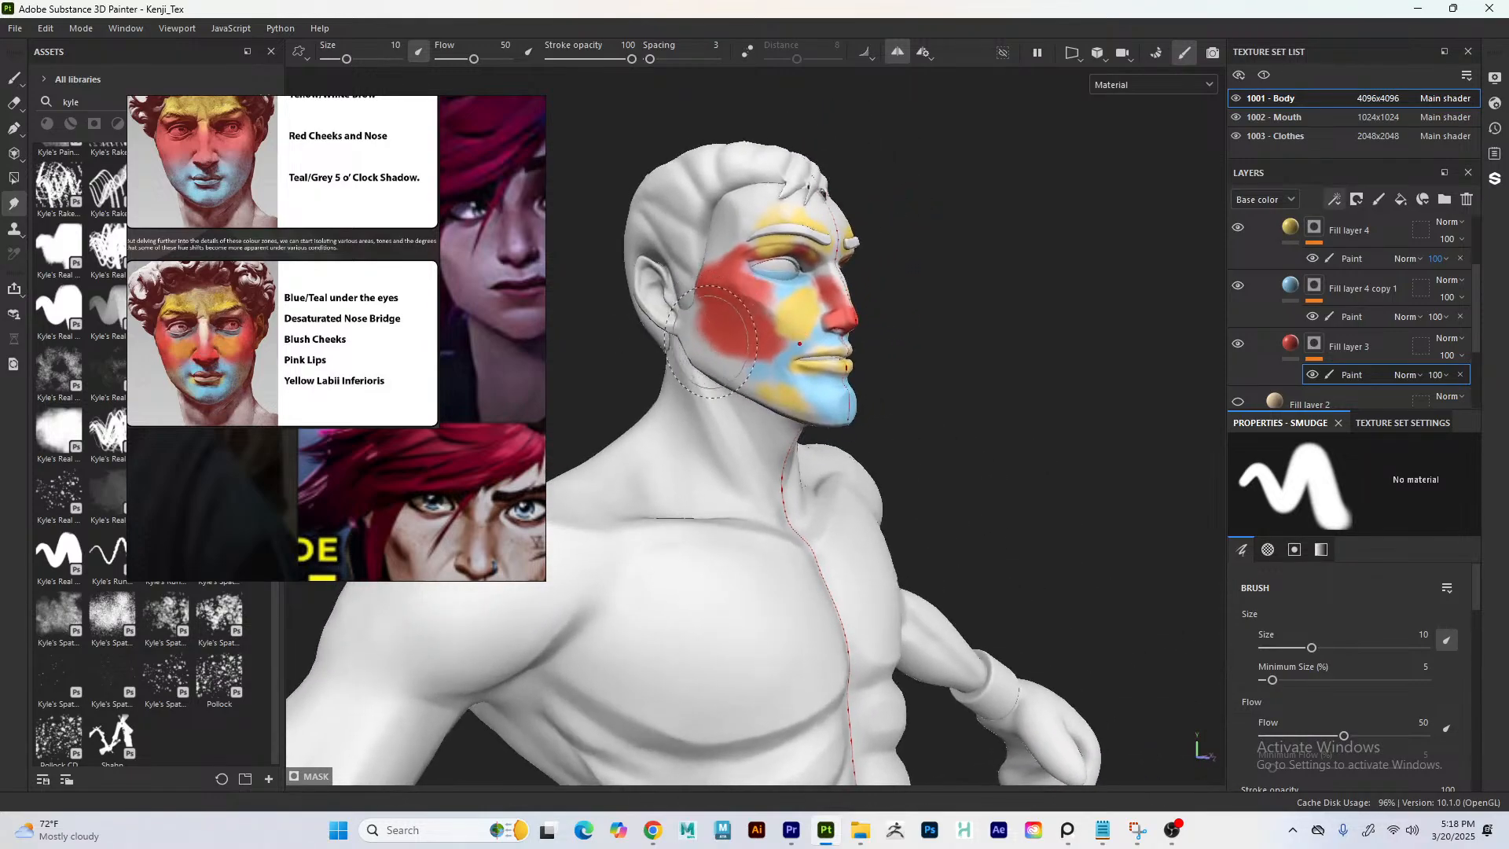
right_click(707, 327)
drag(812, 437, 778, 436)
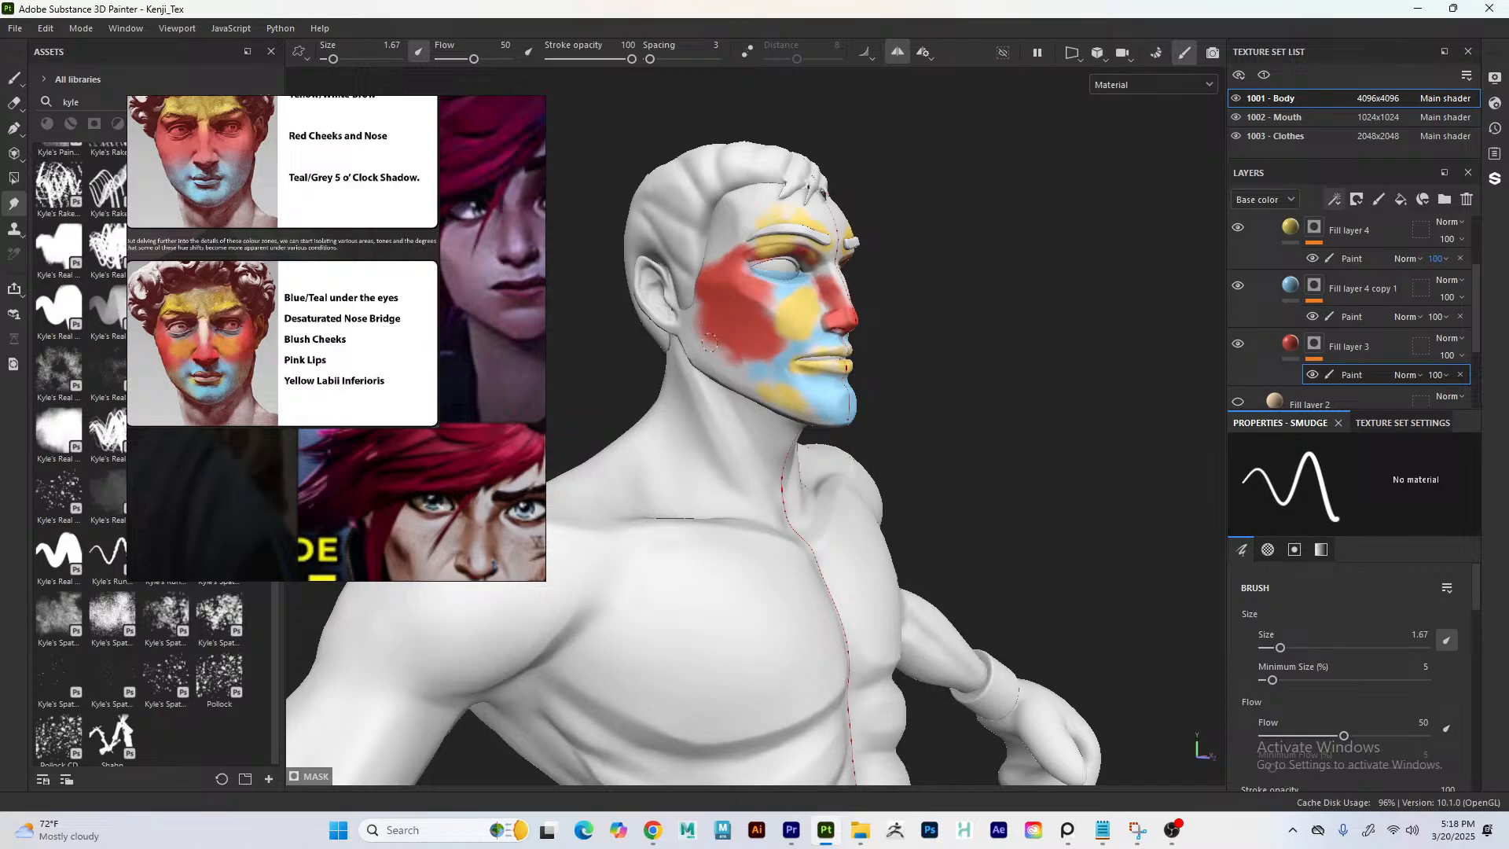
drag(748, 347, 725, 352)
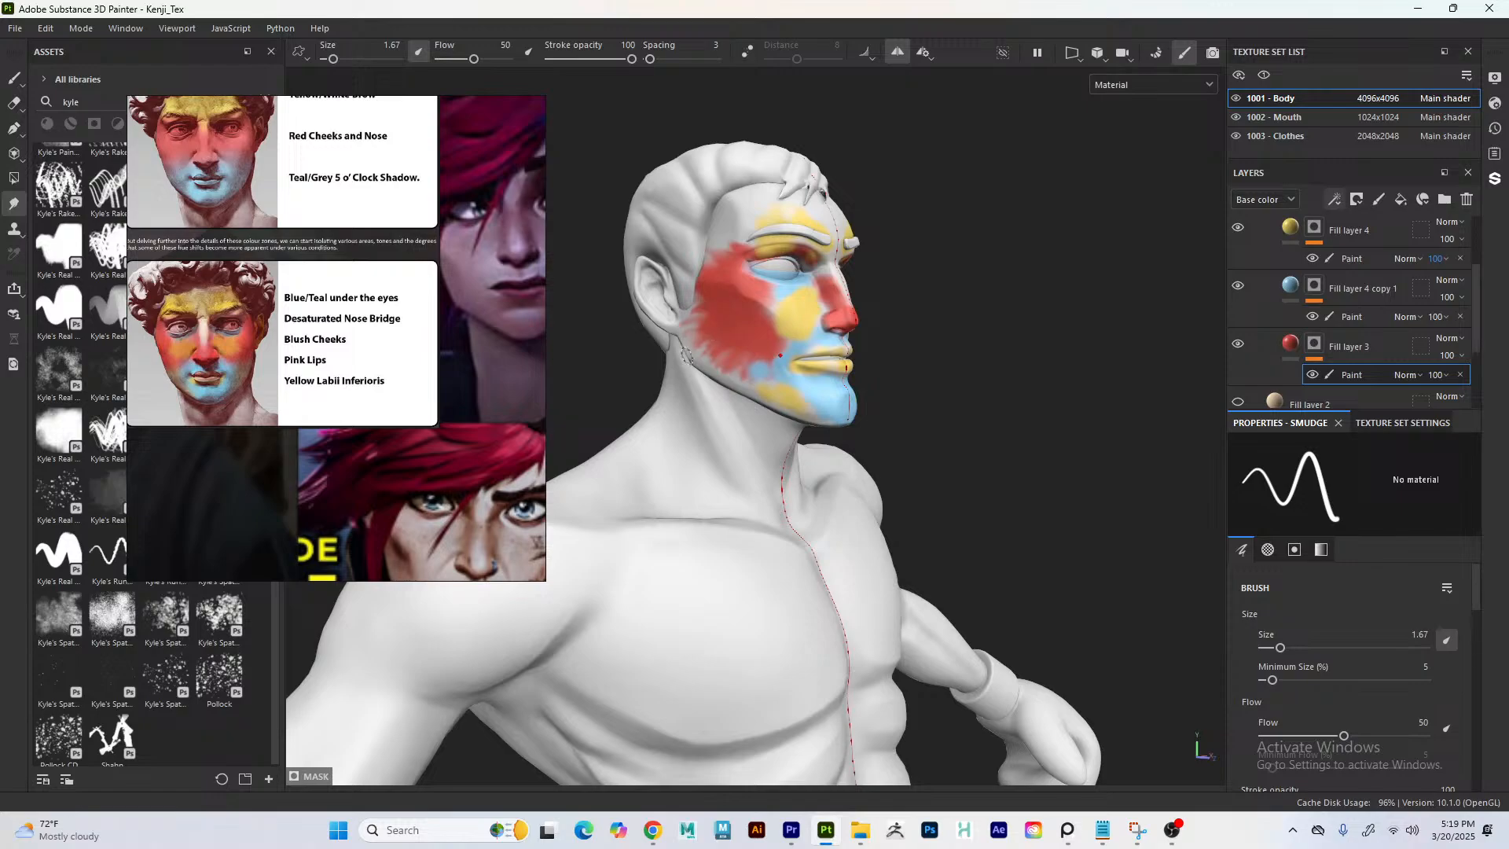
alt+drag(656, 368, 559, 370)
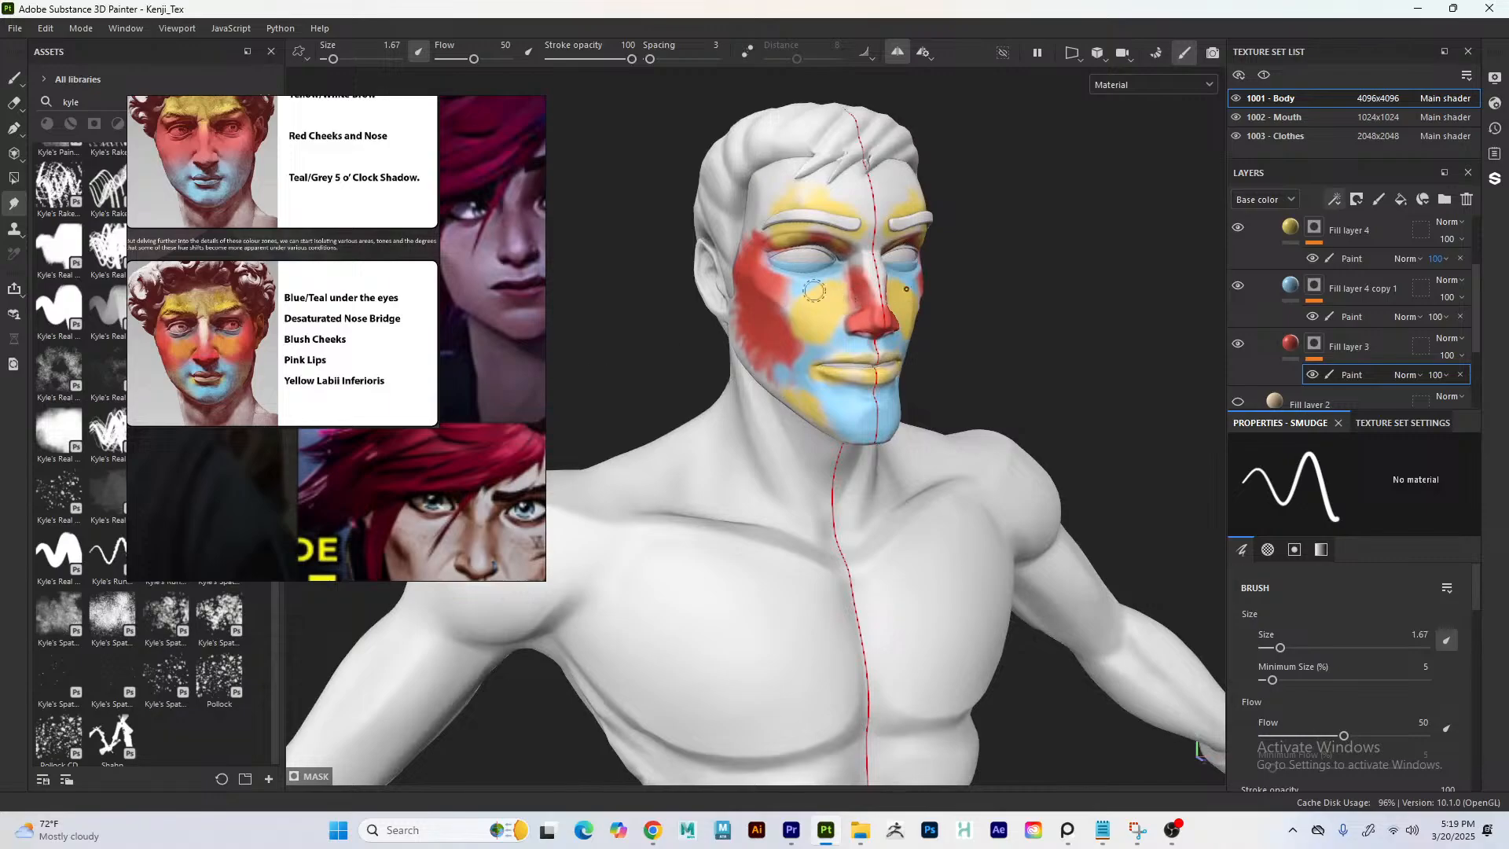
mouse_move(620, 353)
alt+mouse_down()
mouse_move(583, 323)
mouse_move(705, 329)
mouse_move(552, 332)
mouse_move(584, 317)
alt+mouse_up()
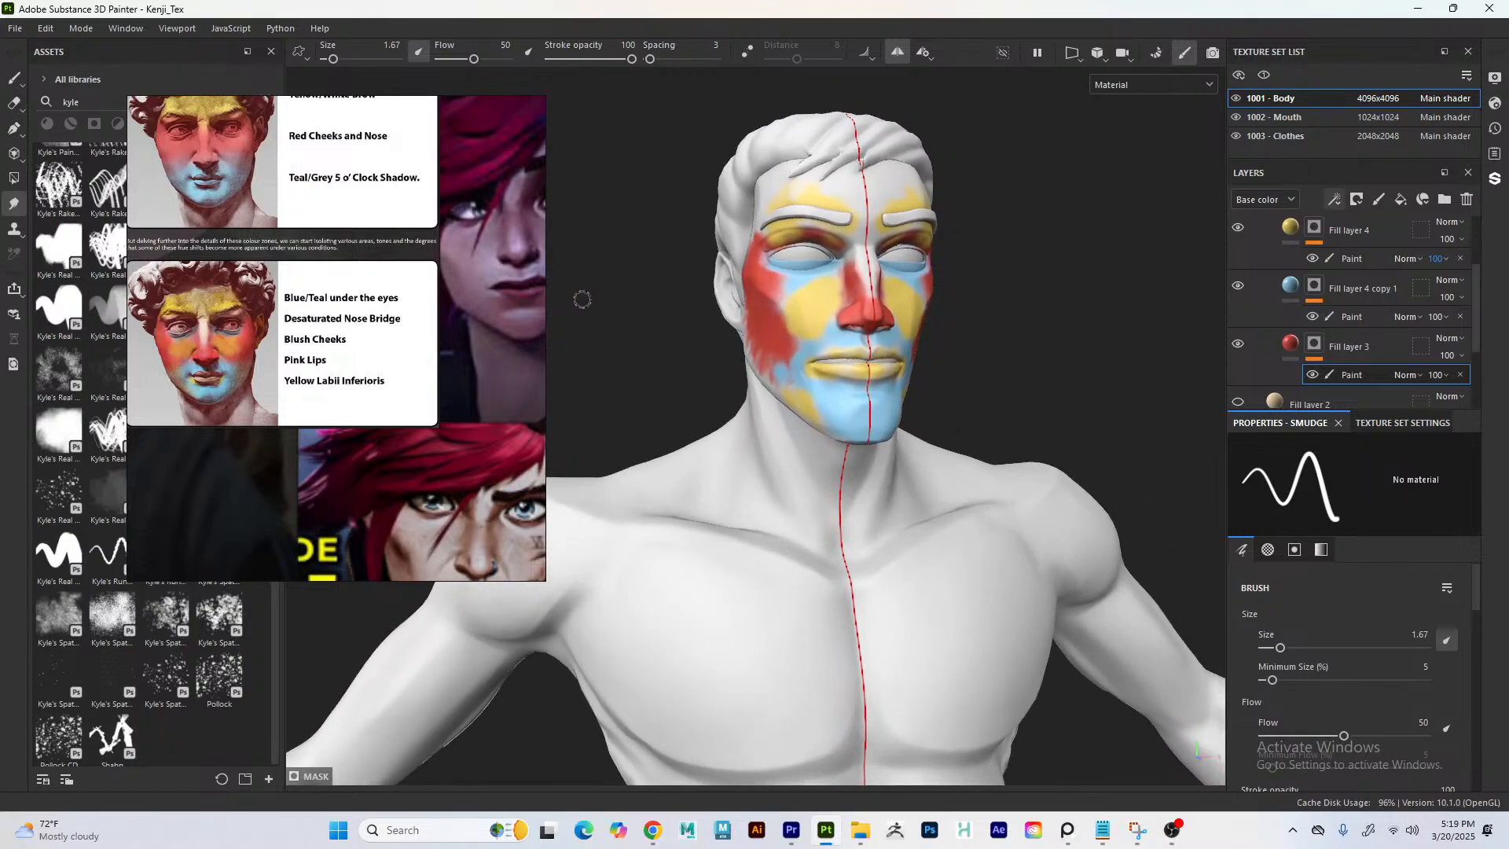
- Collapse the HeatMap folder and delete the Skin Human Flat layer
scroll(1462, 322, up, 2)
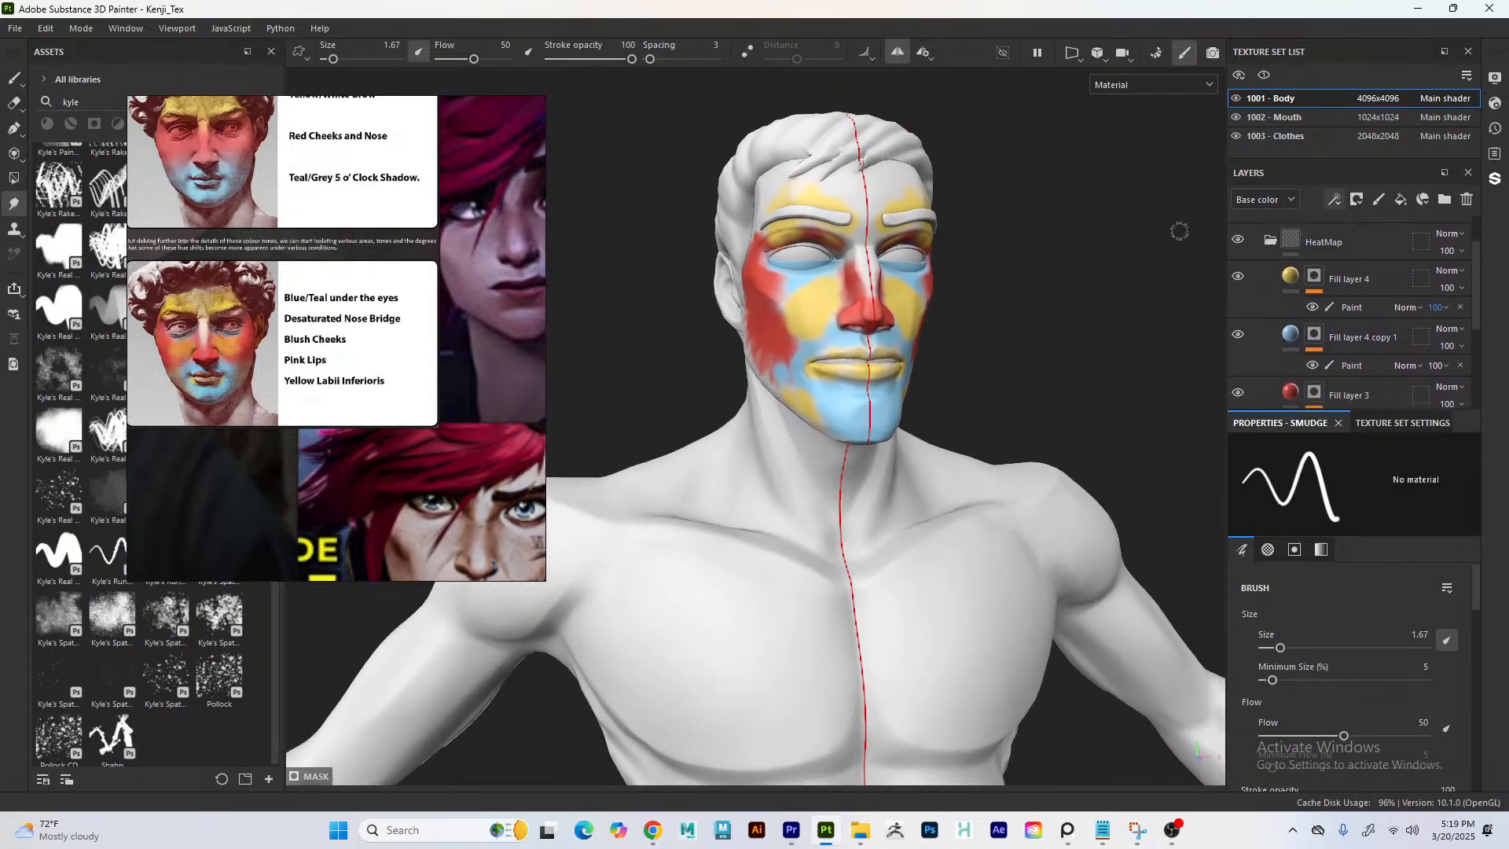
click(1272, 241)
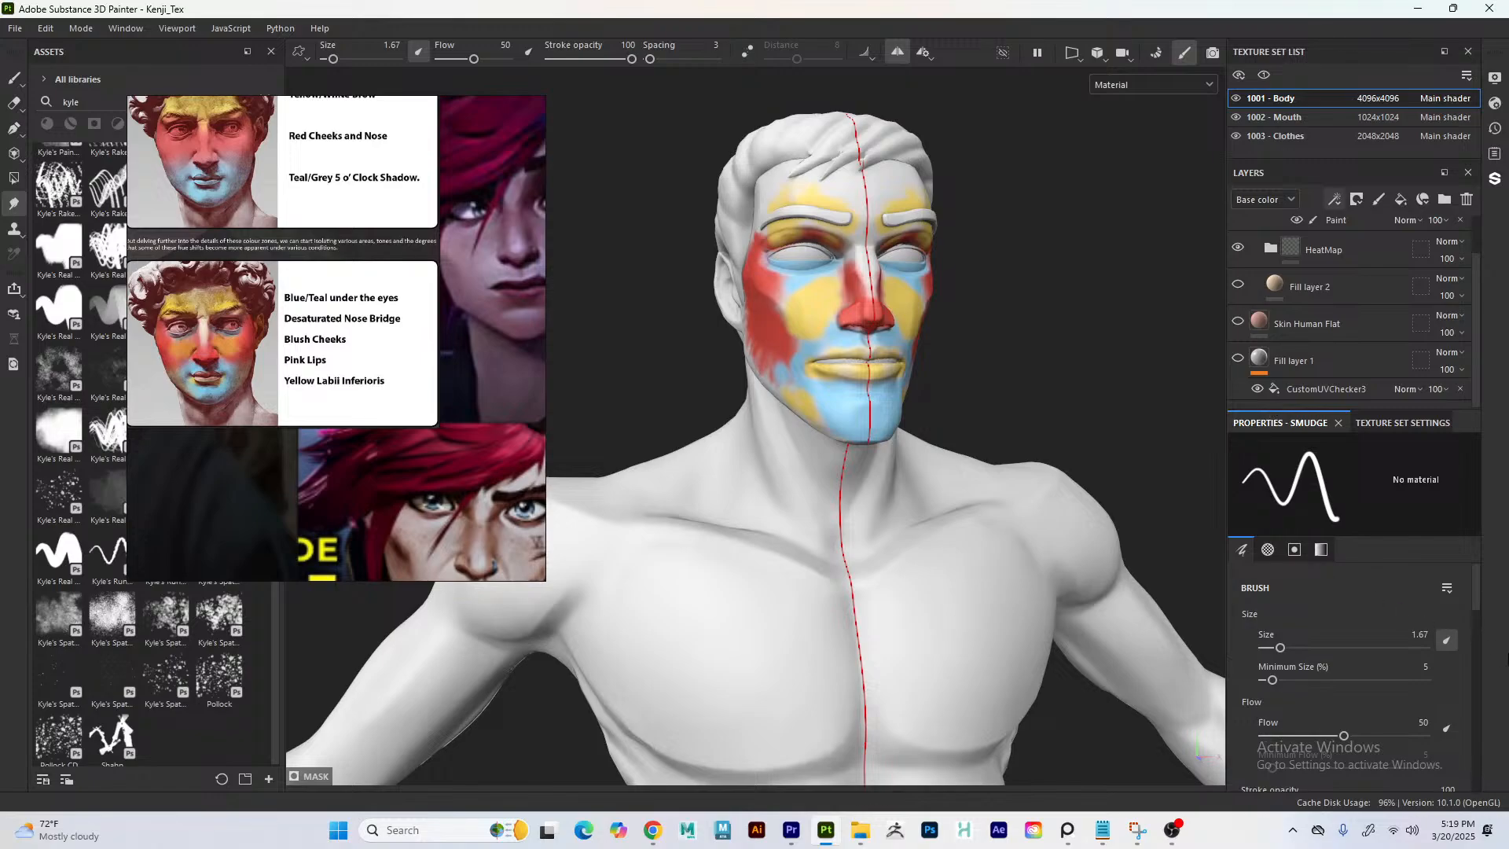
click(1239, 323)
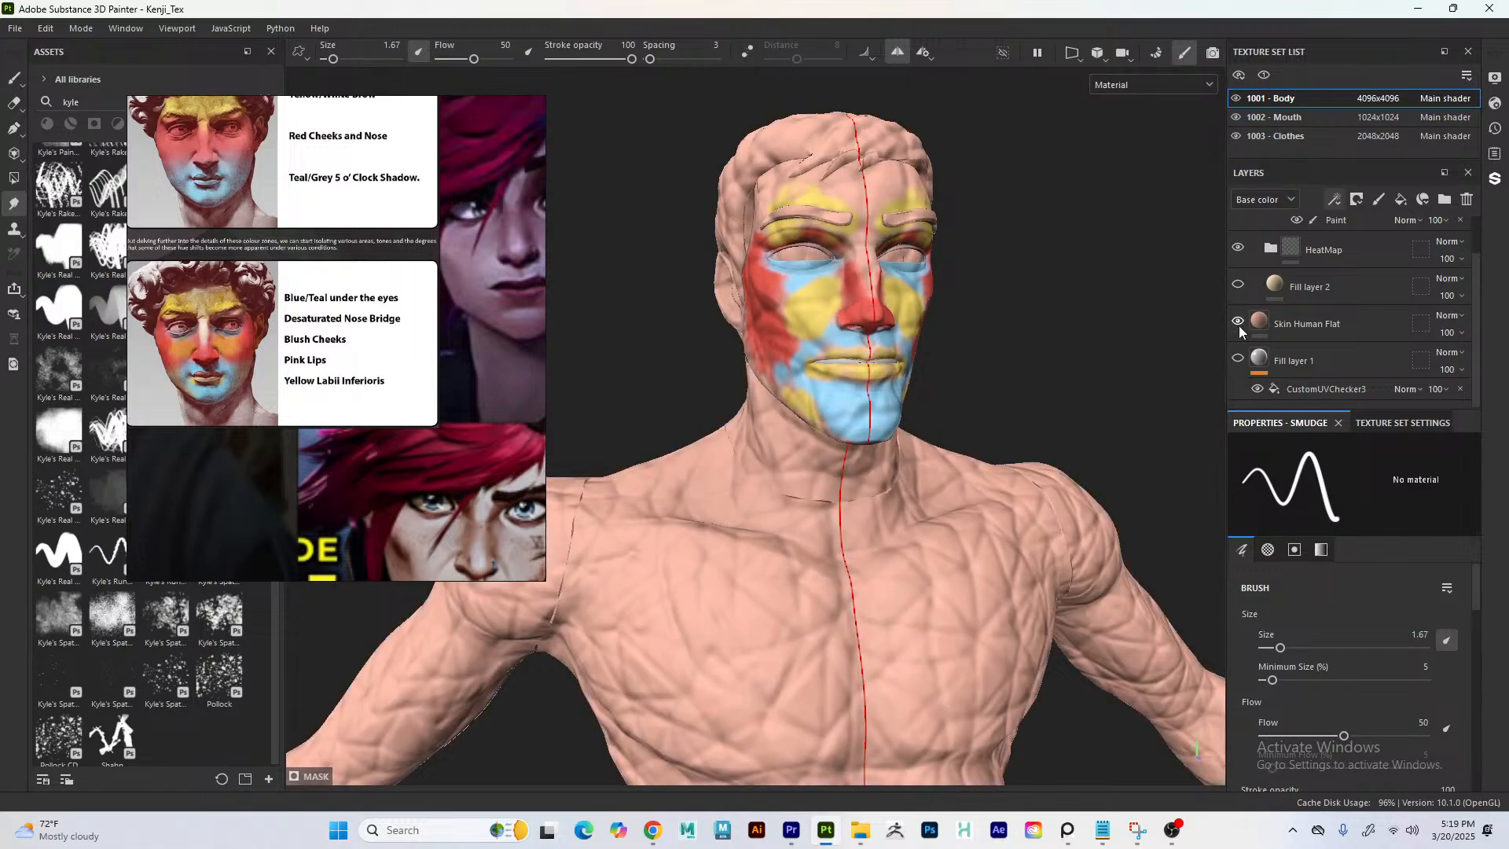
click(1264, 322)
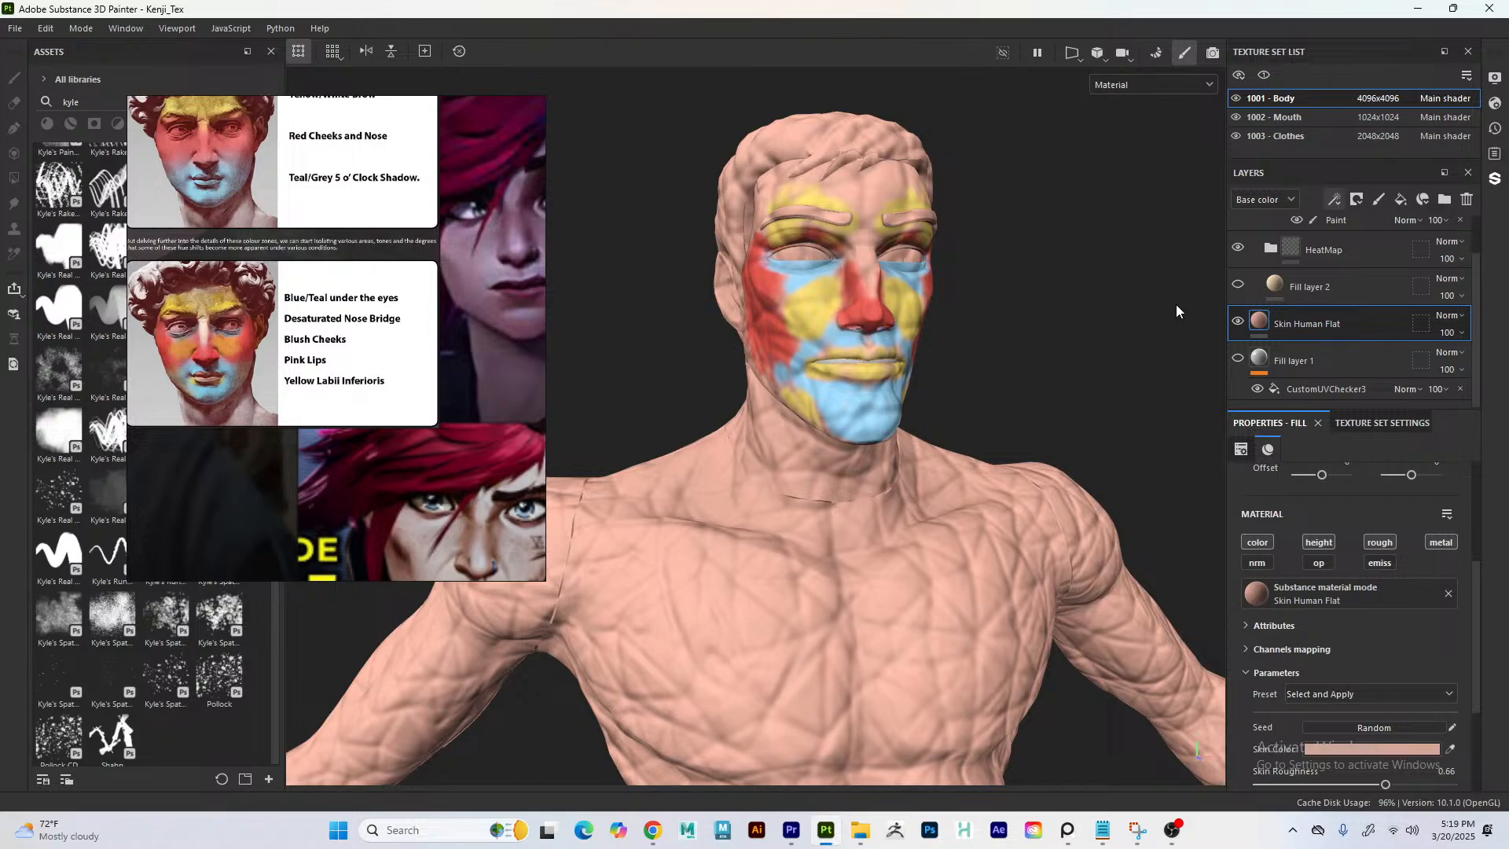
key(Delete)
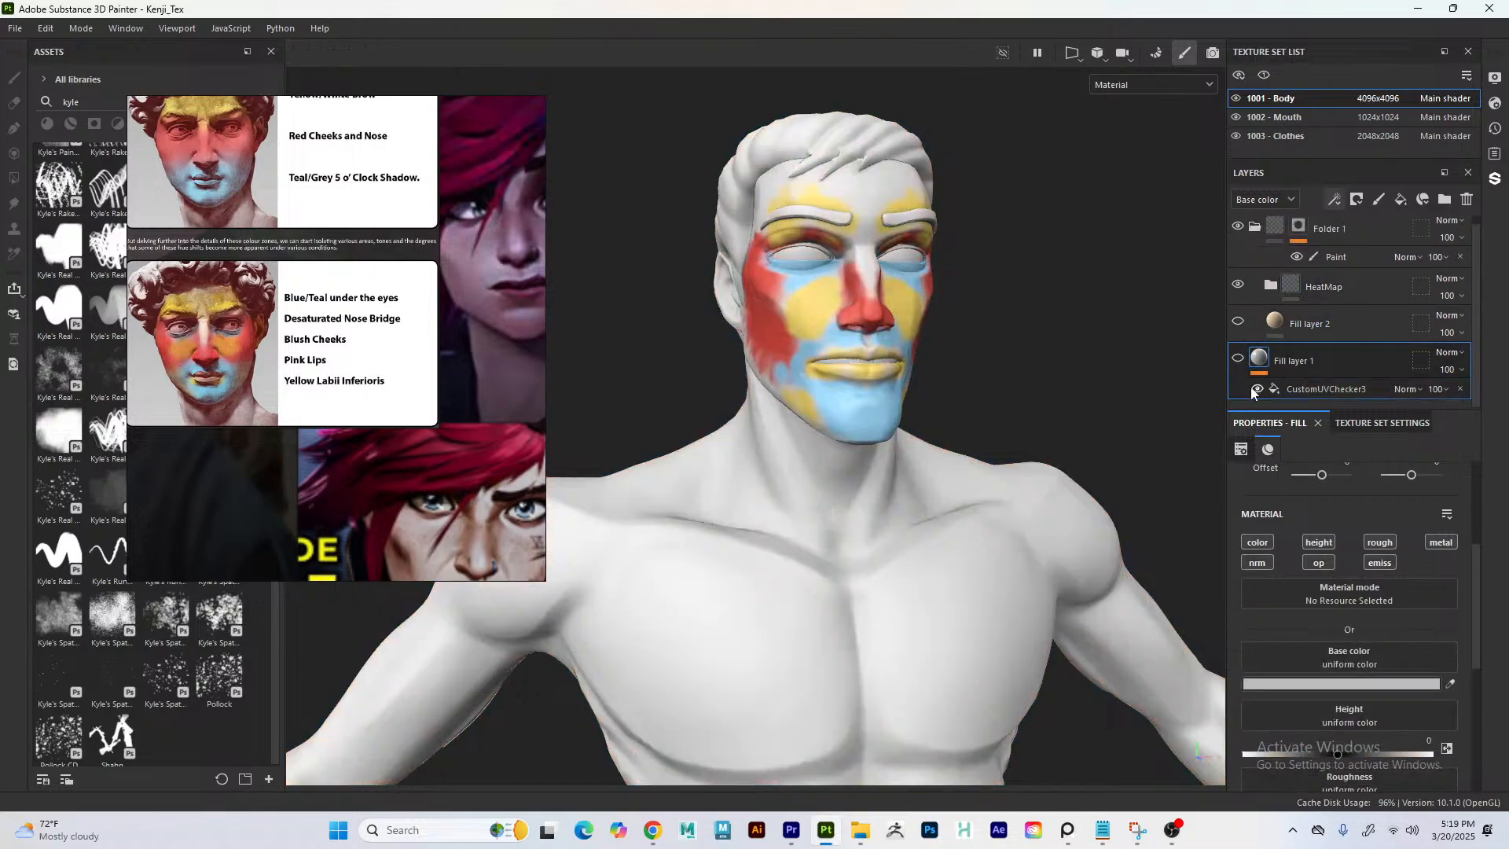
- Check the skin tone of Fill layer 2 by toggling its visibility, and open the HeatMap folder's blend mode choices
click(1240, 323)
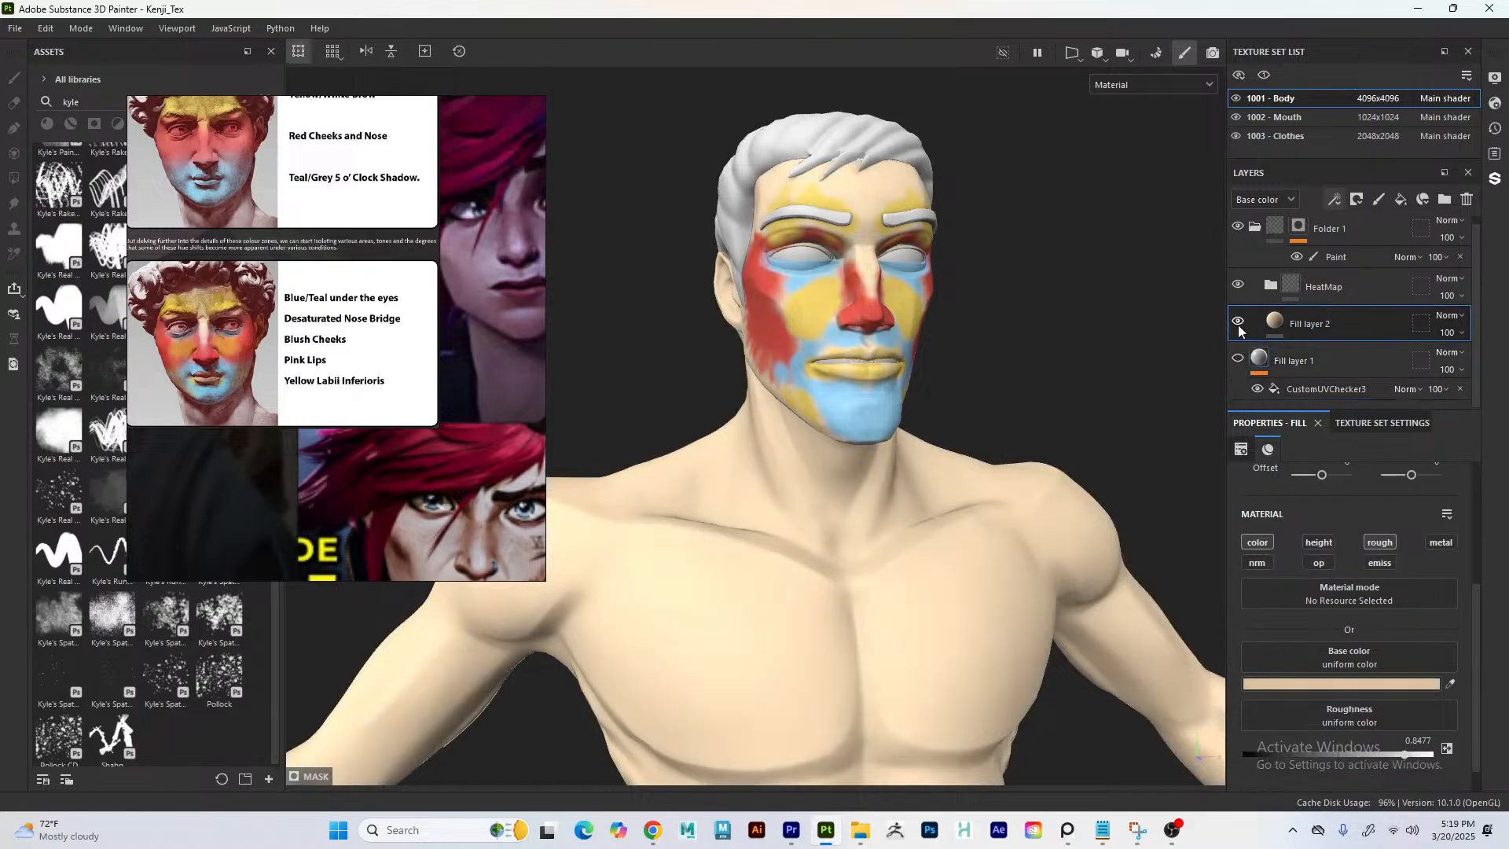
click(1238, 323)
click(1438, 279)
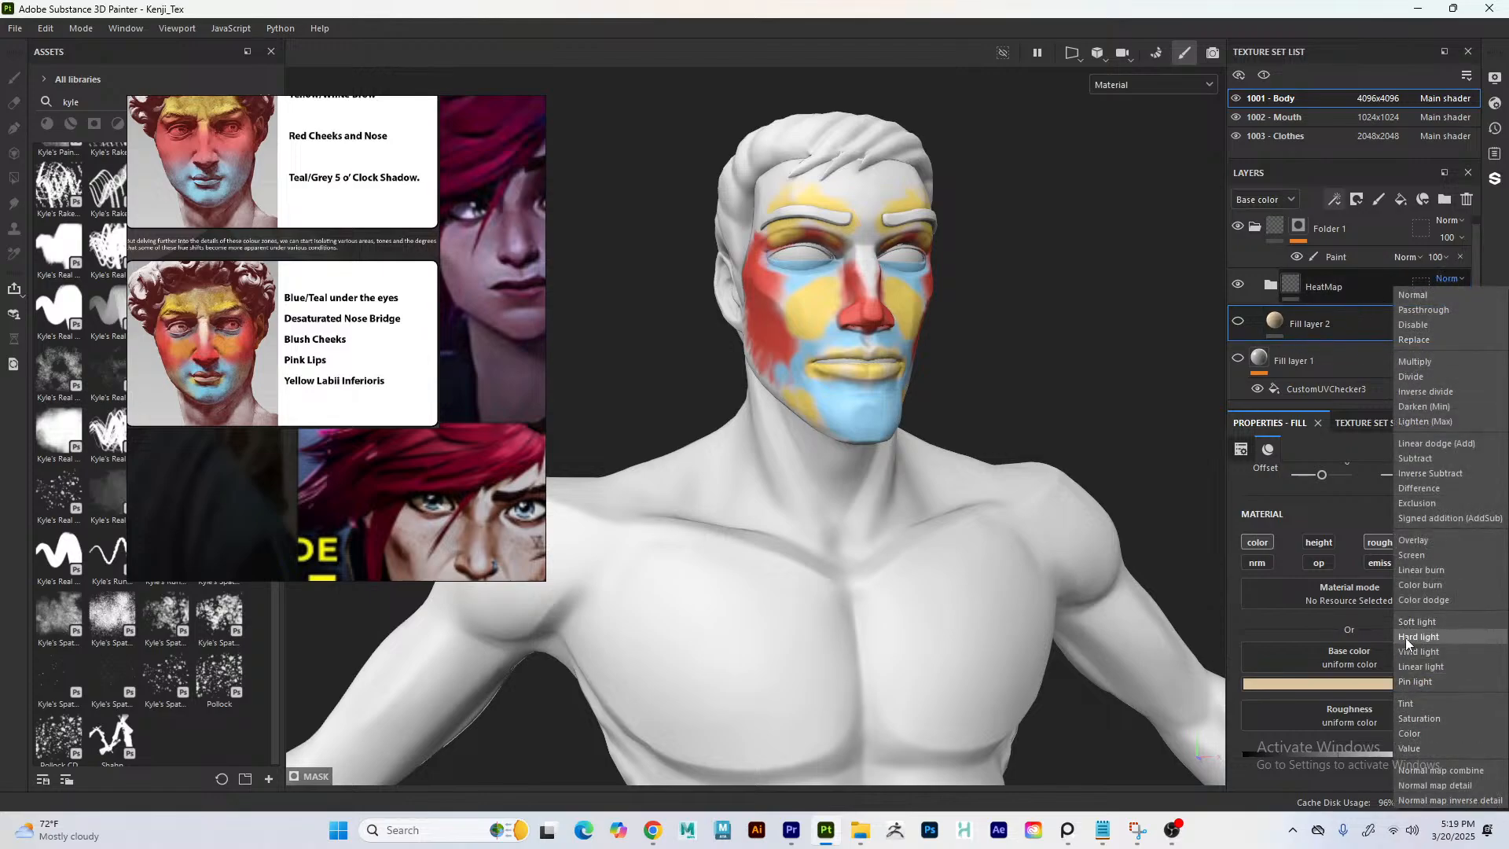
- Set the HeatMap folder's blending mode to Hard light and lower its opacity to 23
click(1407, 638)
click(1449, 296)
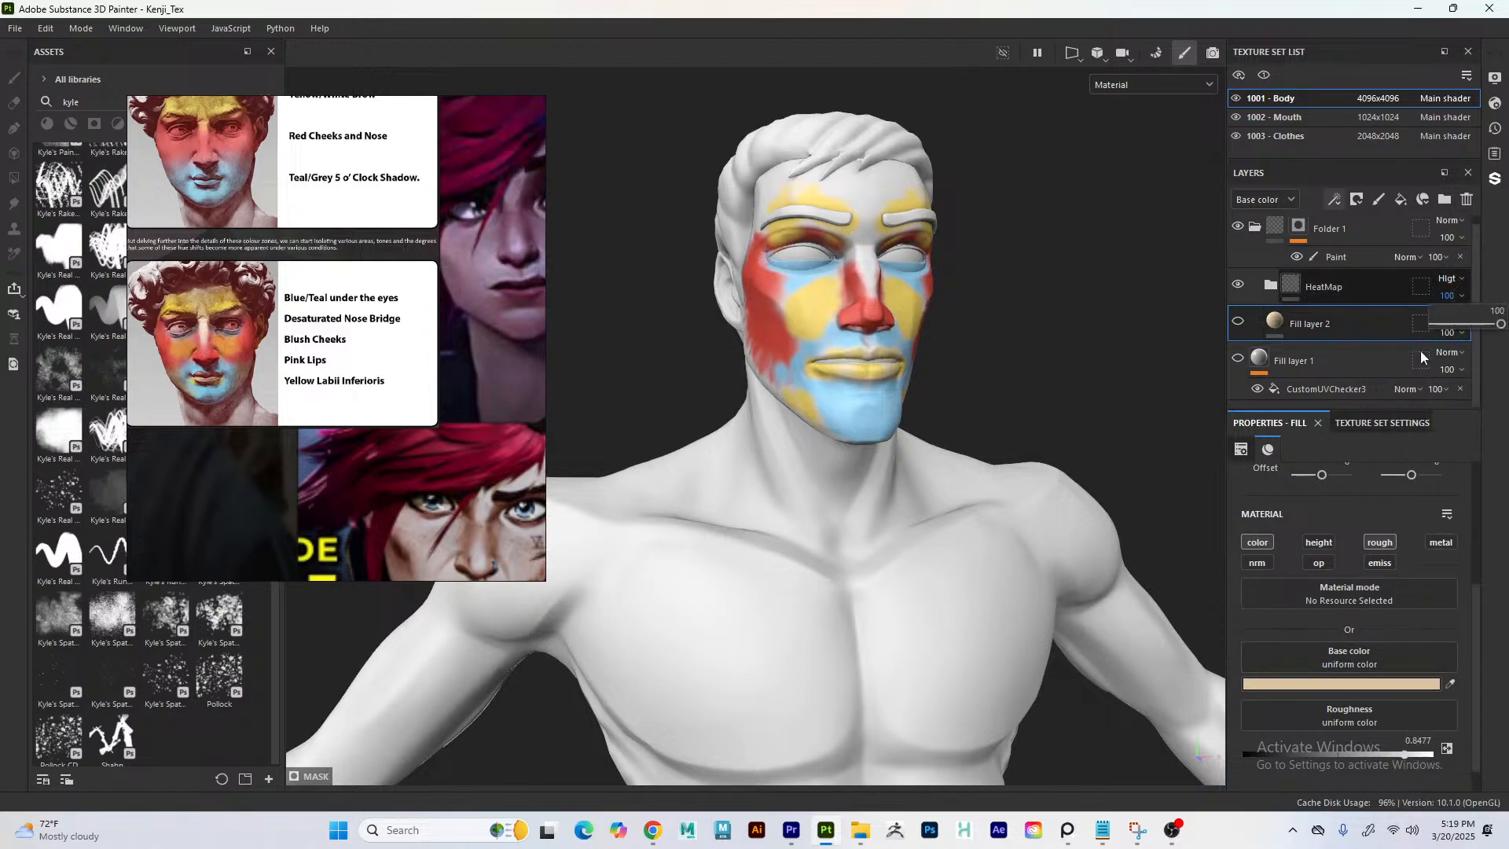
click(1442, 325)
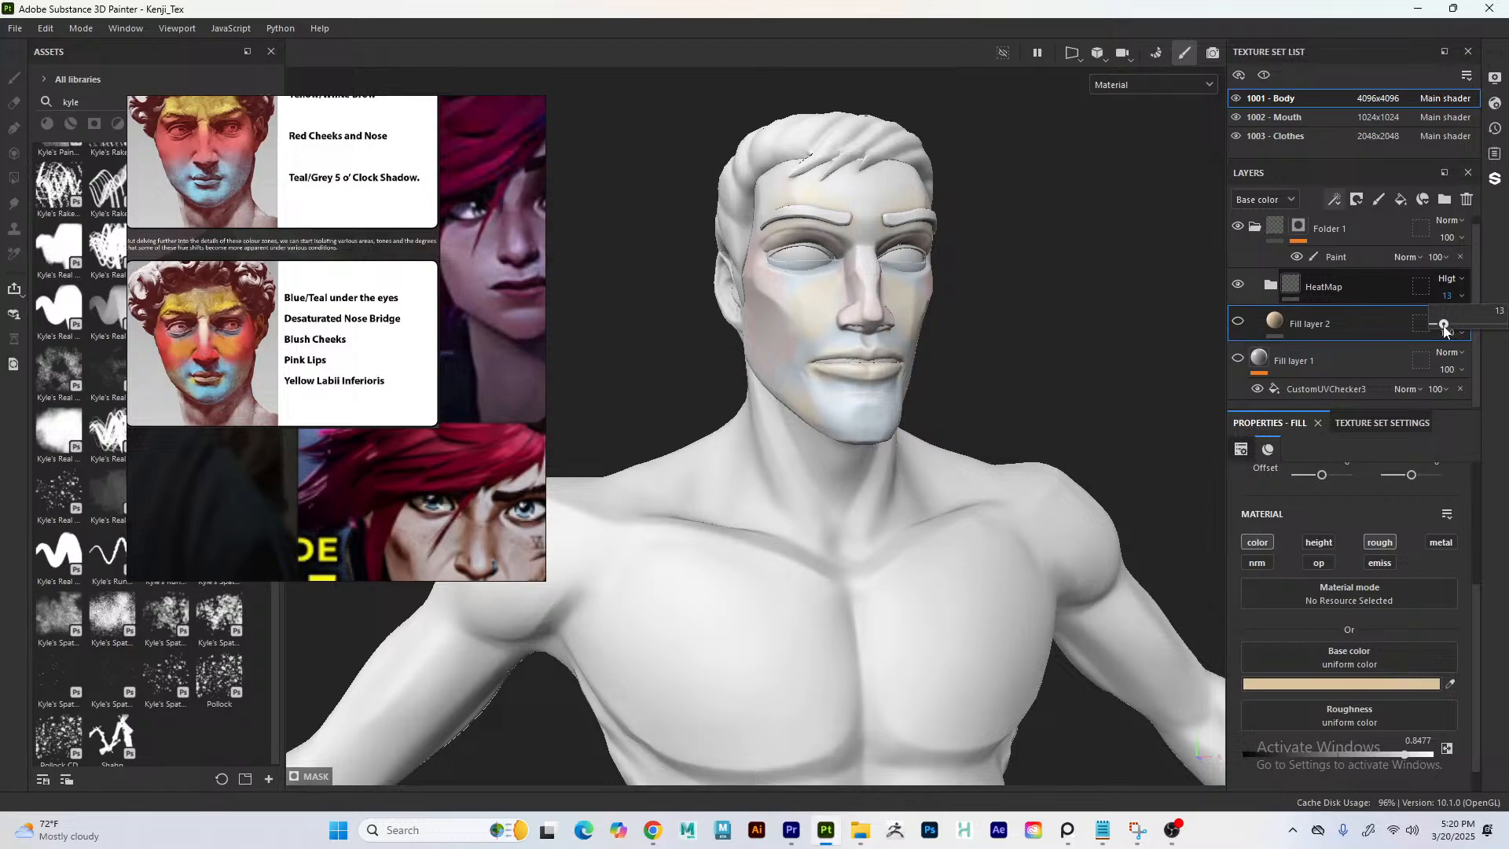
drag(1444, 329, 1451, 332)
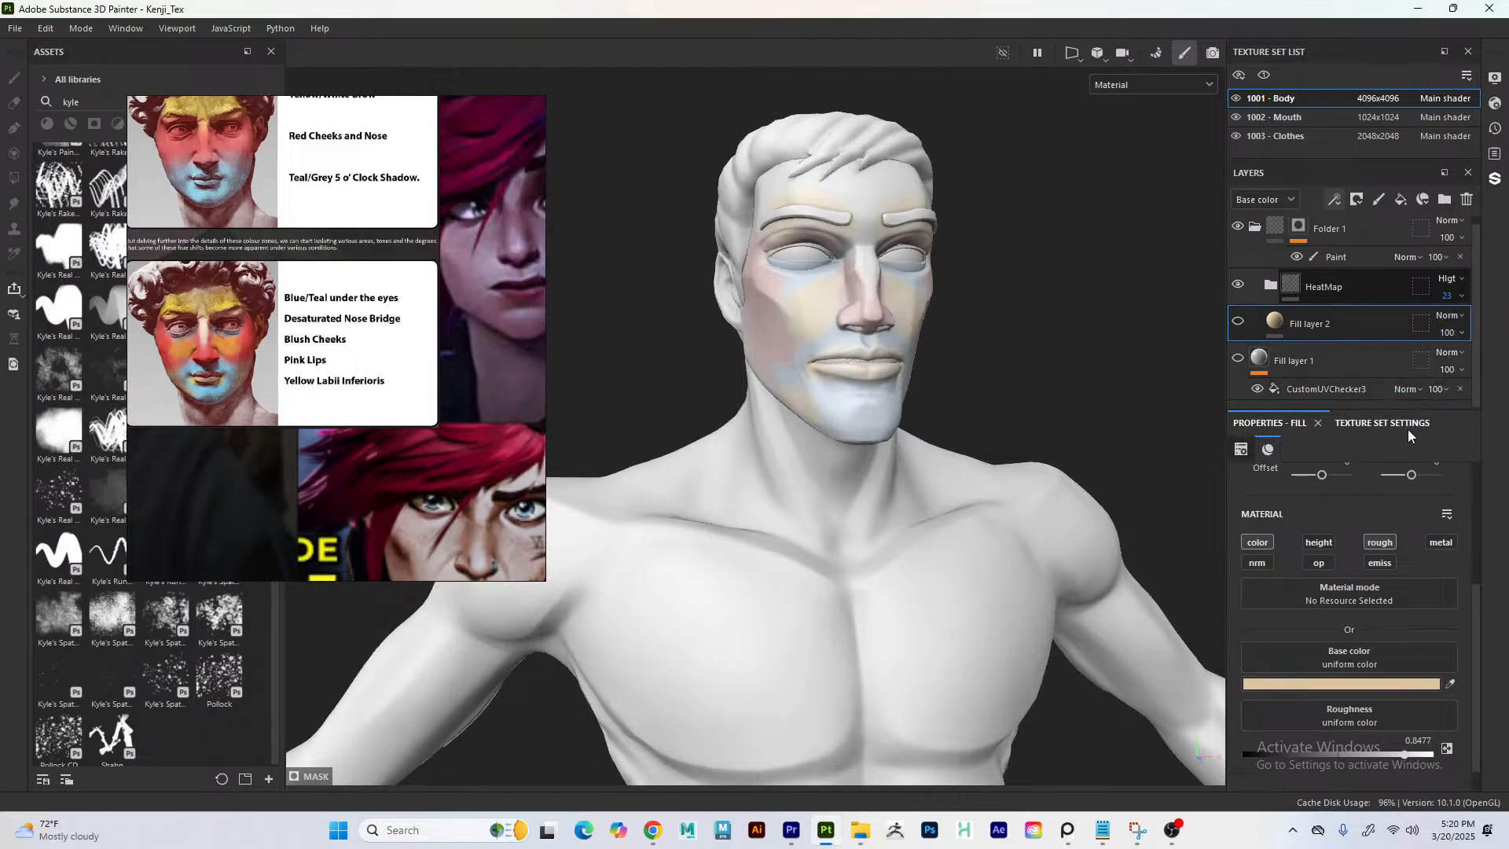
- Show Fill layer 2 and move it above the HeatMap folder within Folder 1
click(1237, 321)
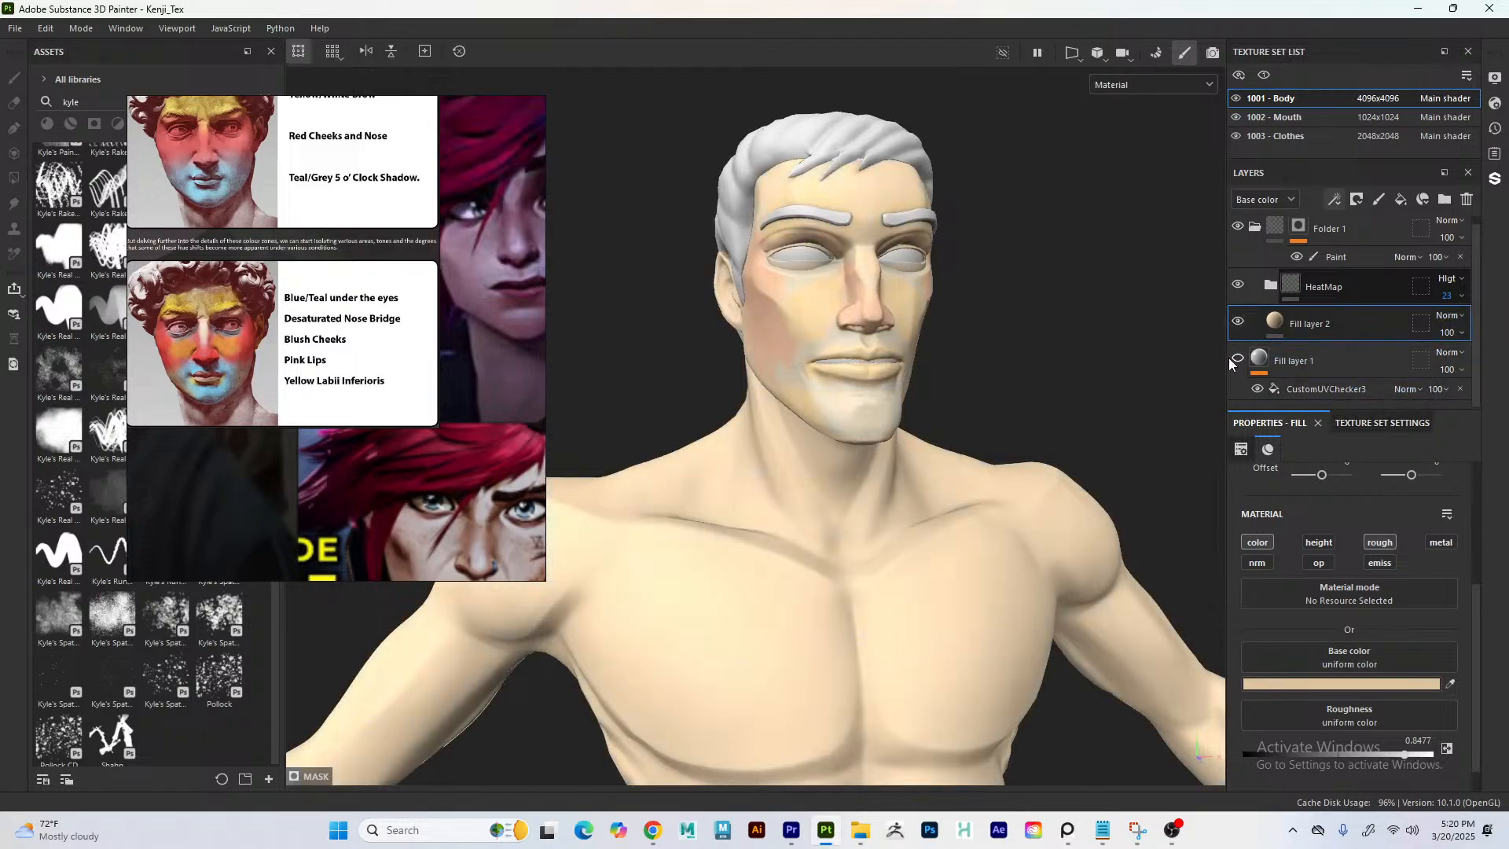
drag(1311, 321, 1303, 255)
drag(1311, 322, 1325, 271)
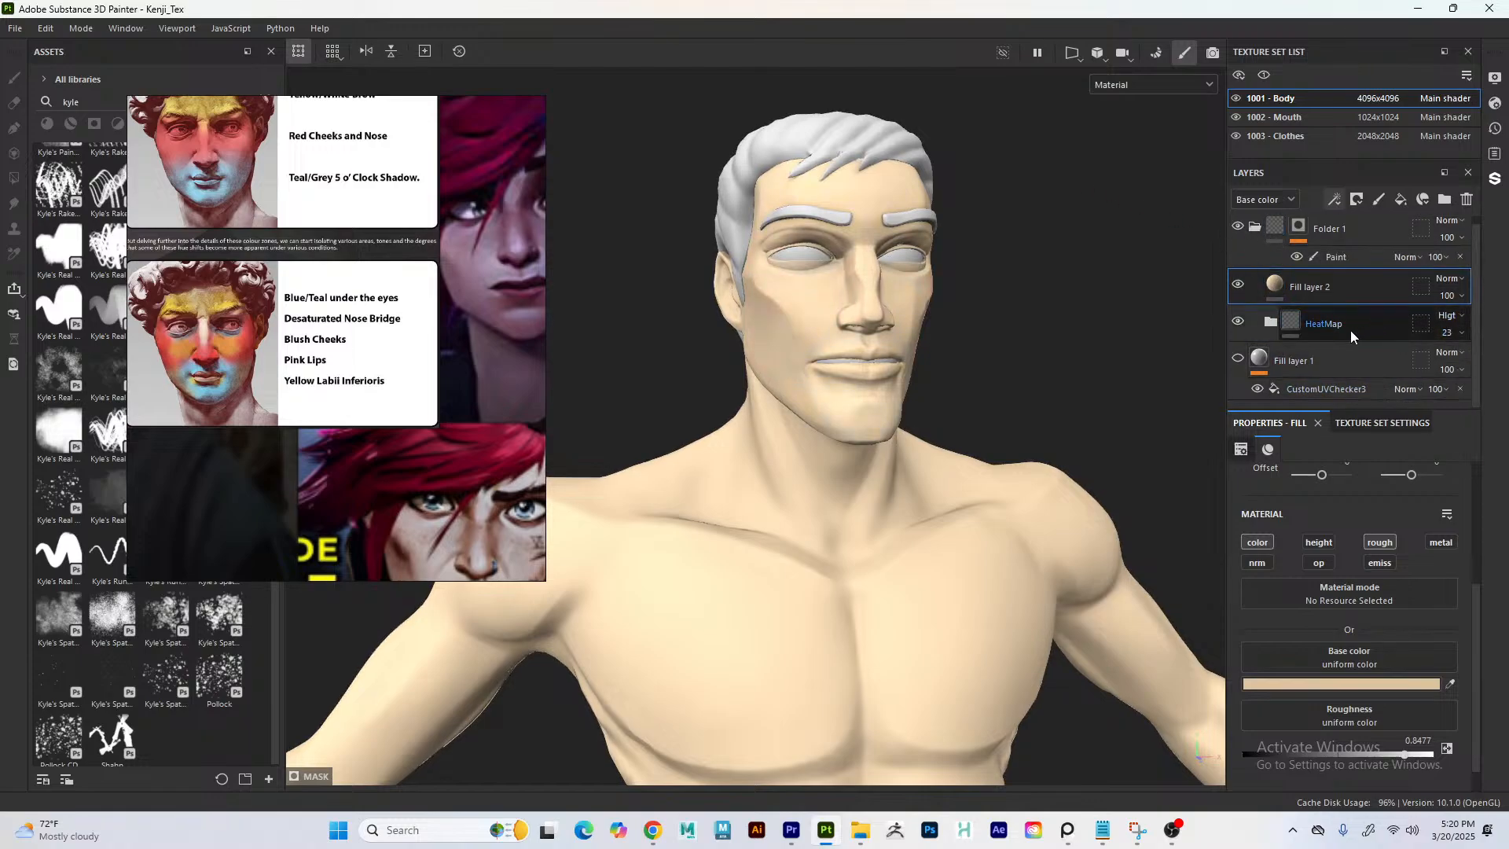
- Reset the HeatMap folder to Normal blending and raise its opacity to 100
click(1452, 319)
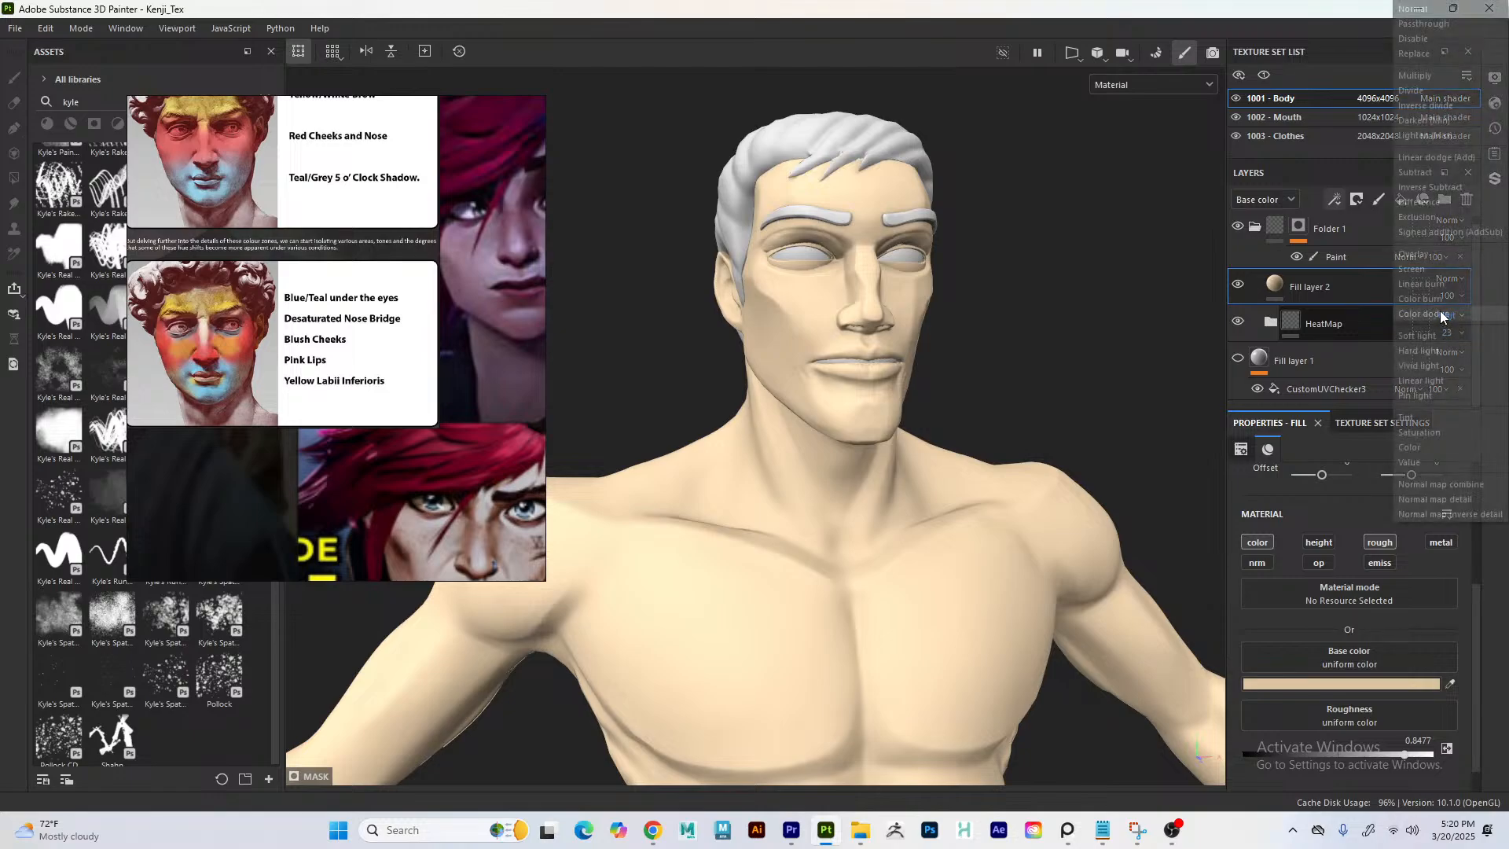
click(1452, 318)
click(1453, 319)
click(1413, 8)
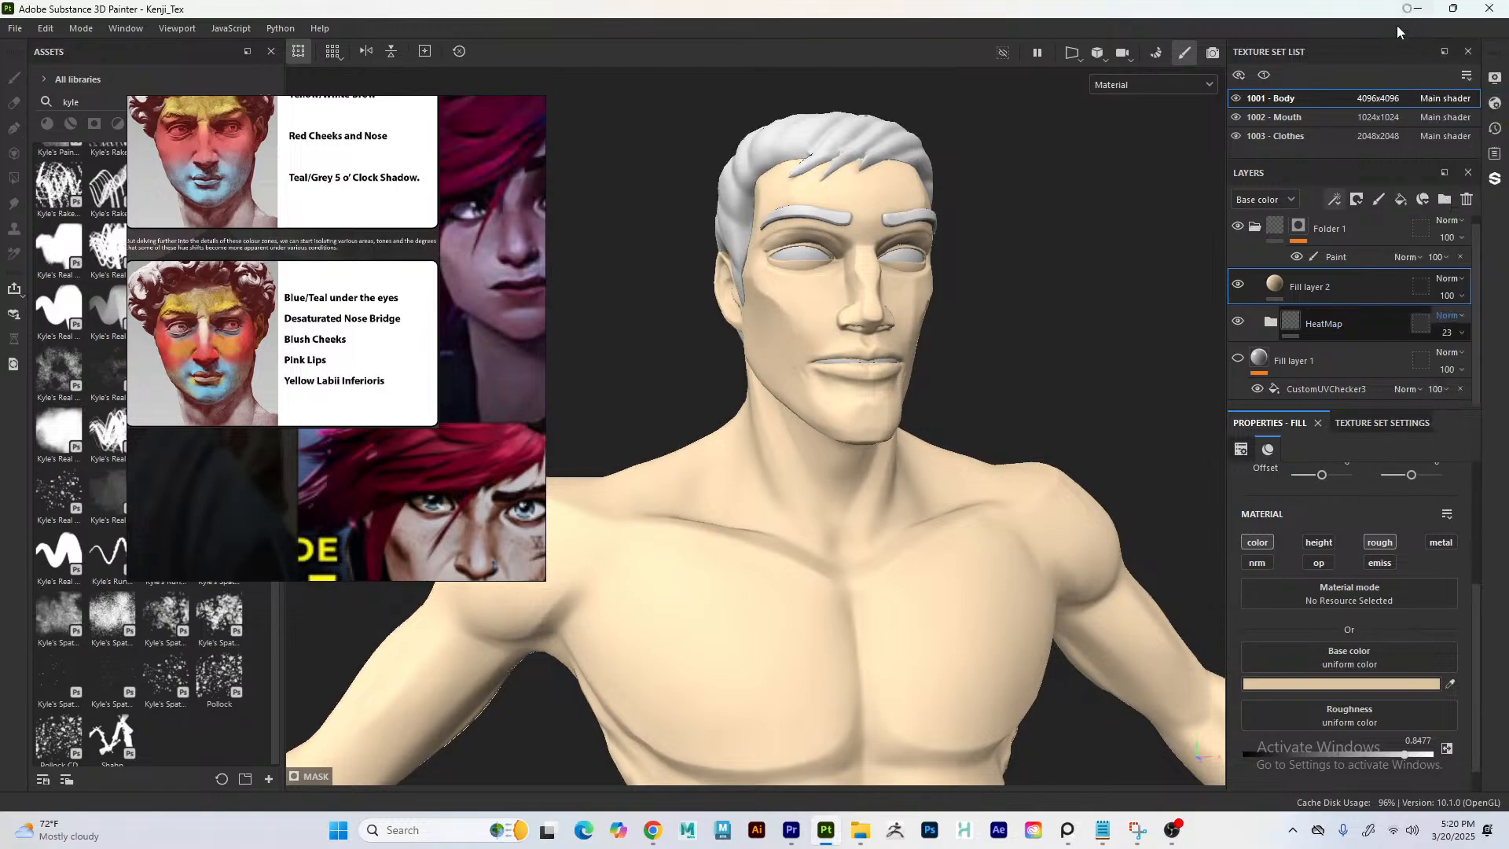
drag(1449, 332, 1474, 371)
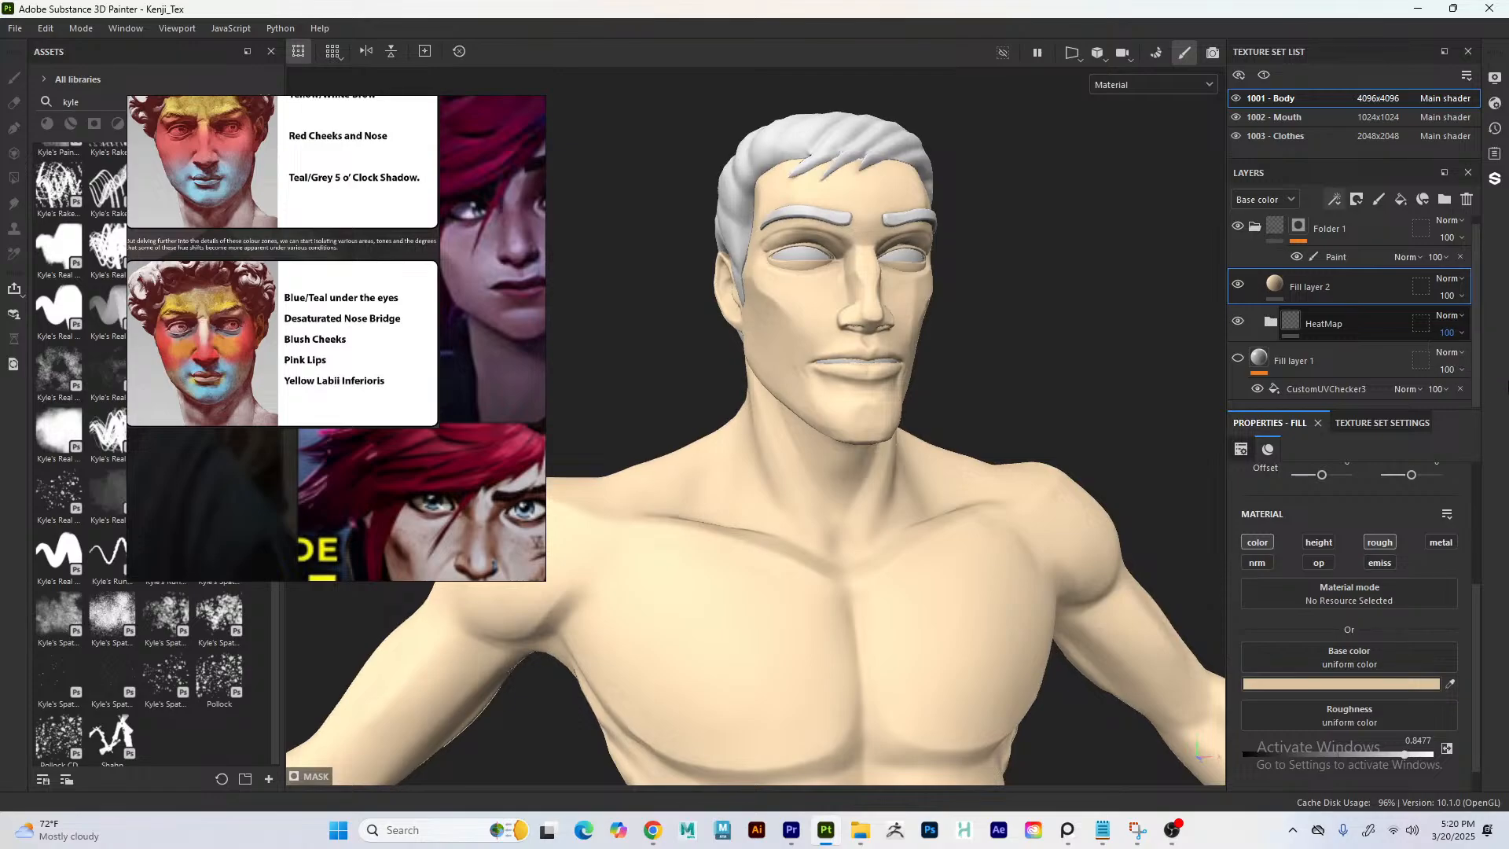
- Try Multiply blending on Fill layer 2, settle on Hard light, and keep its opacity at 100
click(1449, 279)
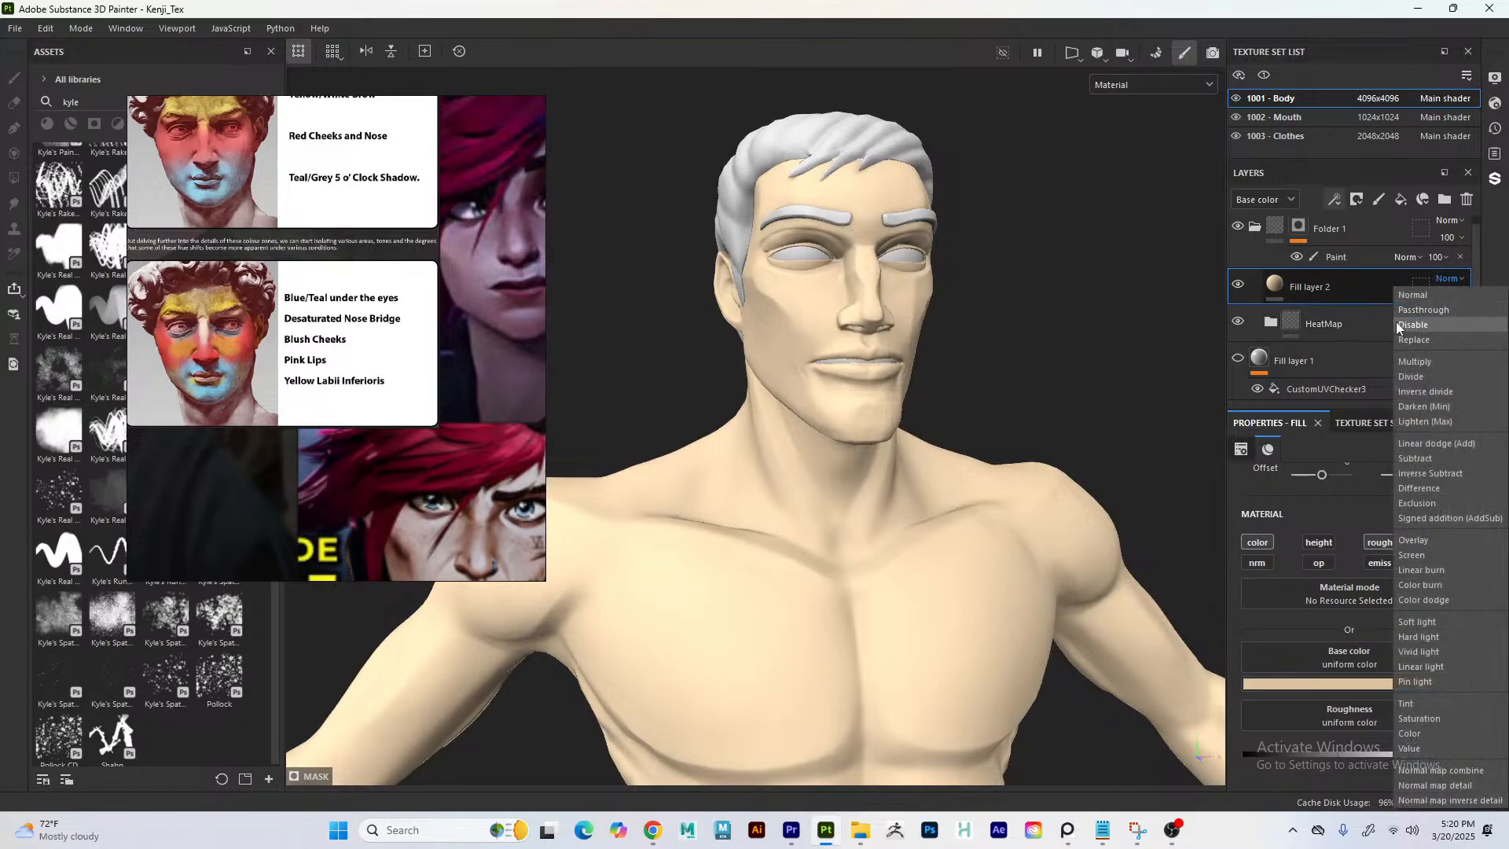
click(1416, 362)
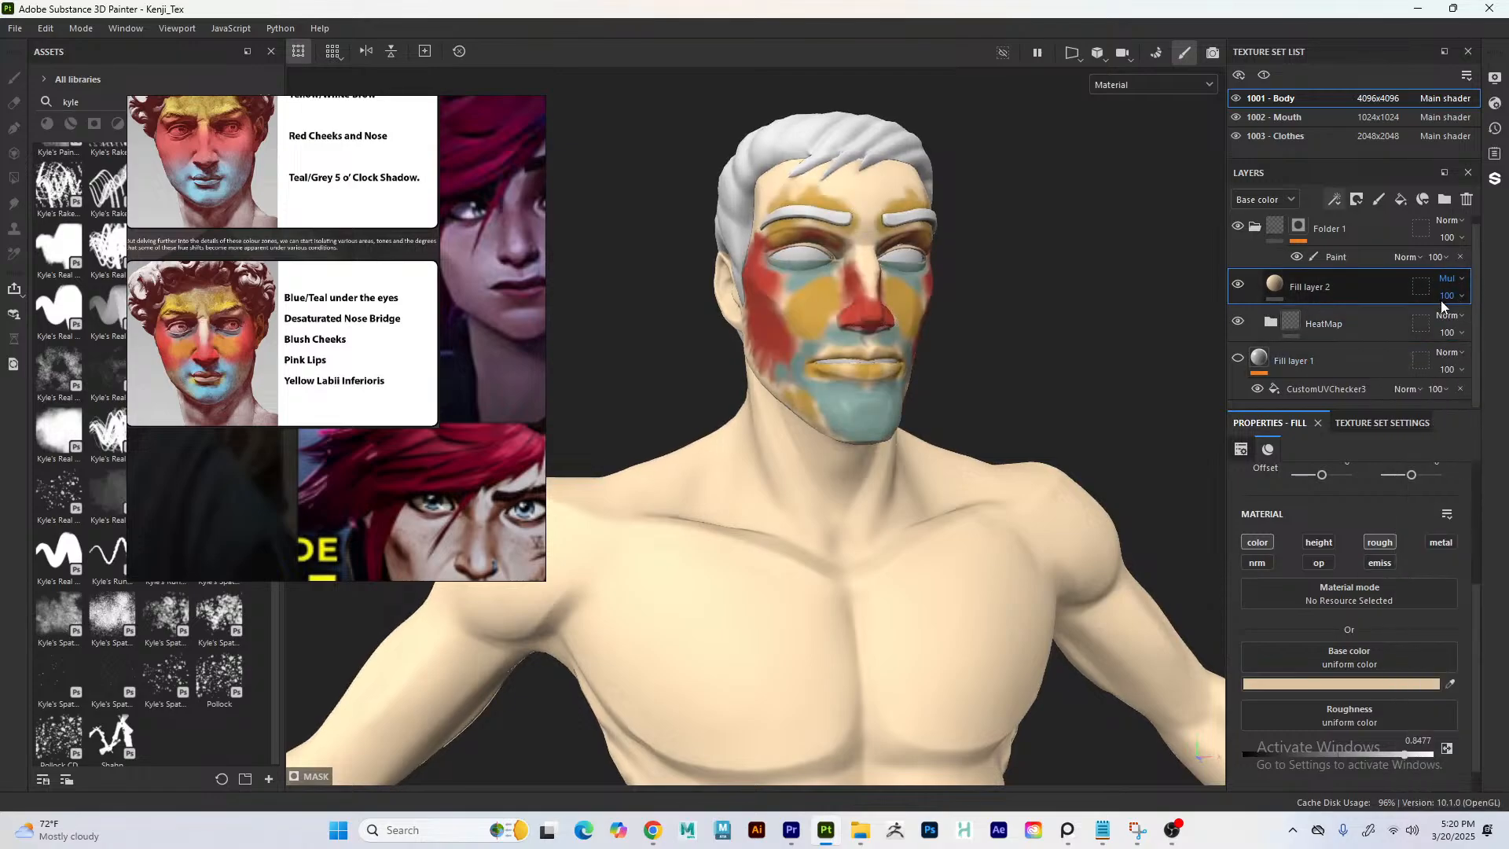
click(1448, 280)
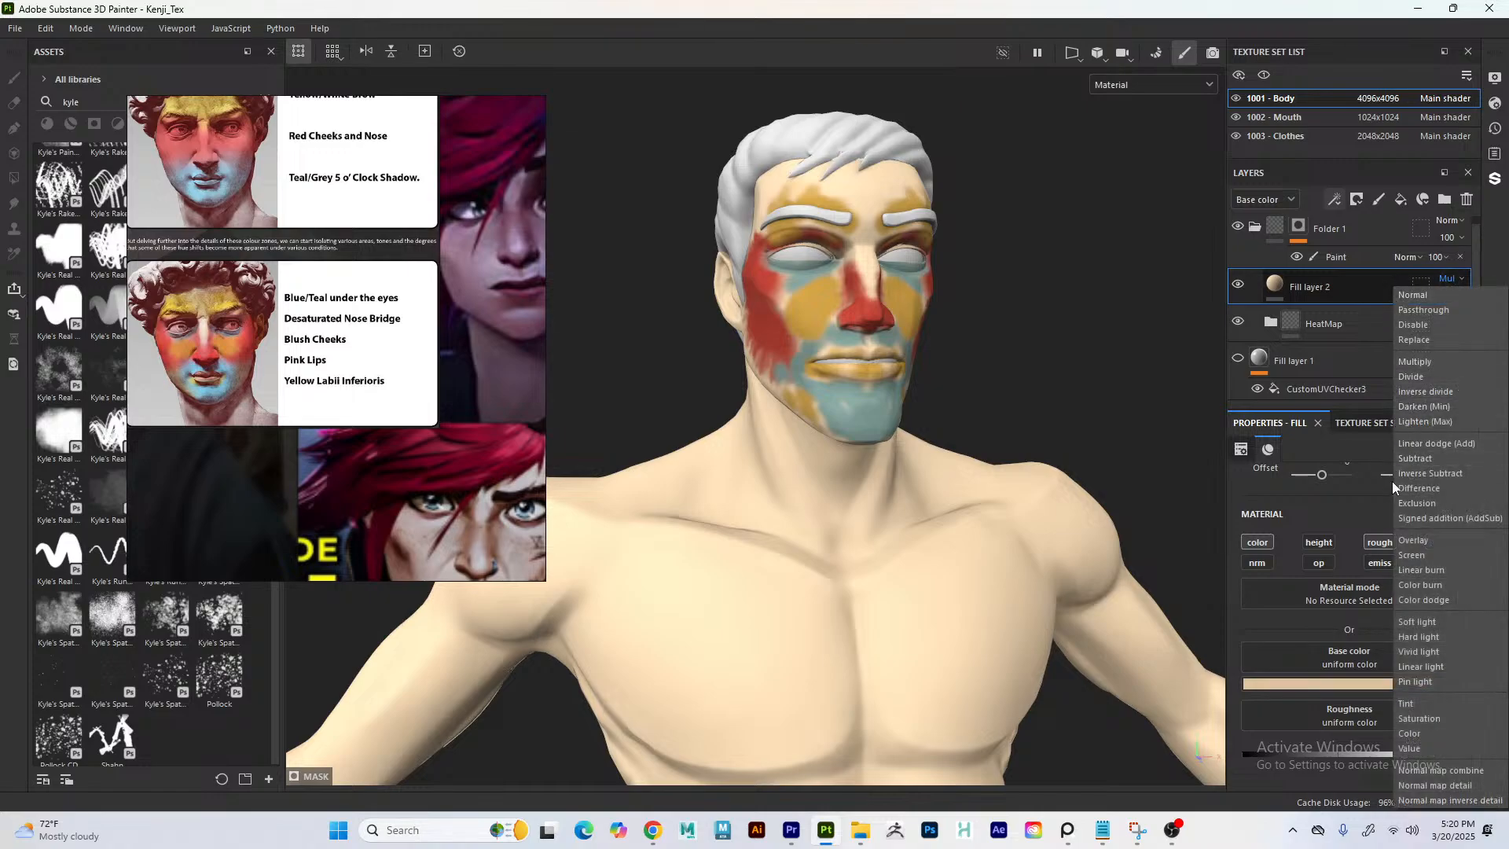
click(1418, 637)
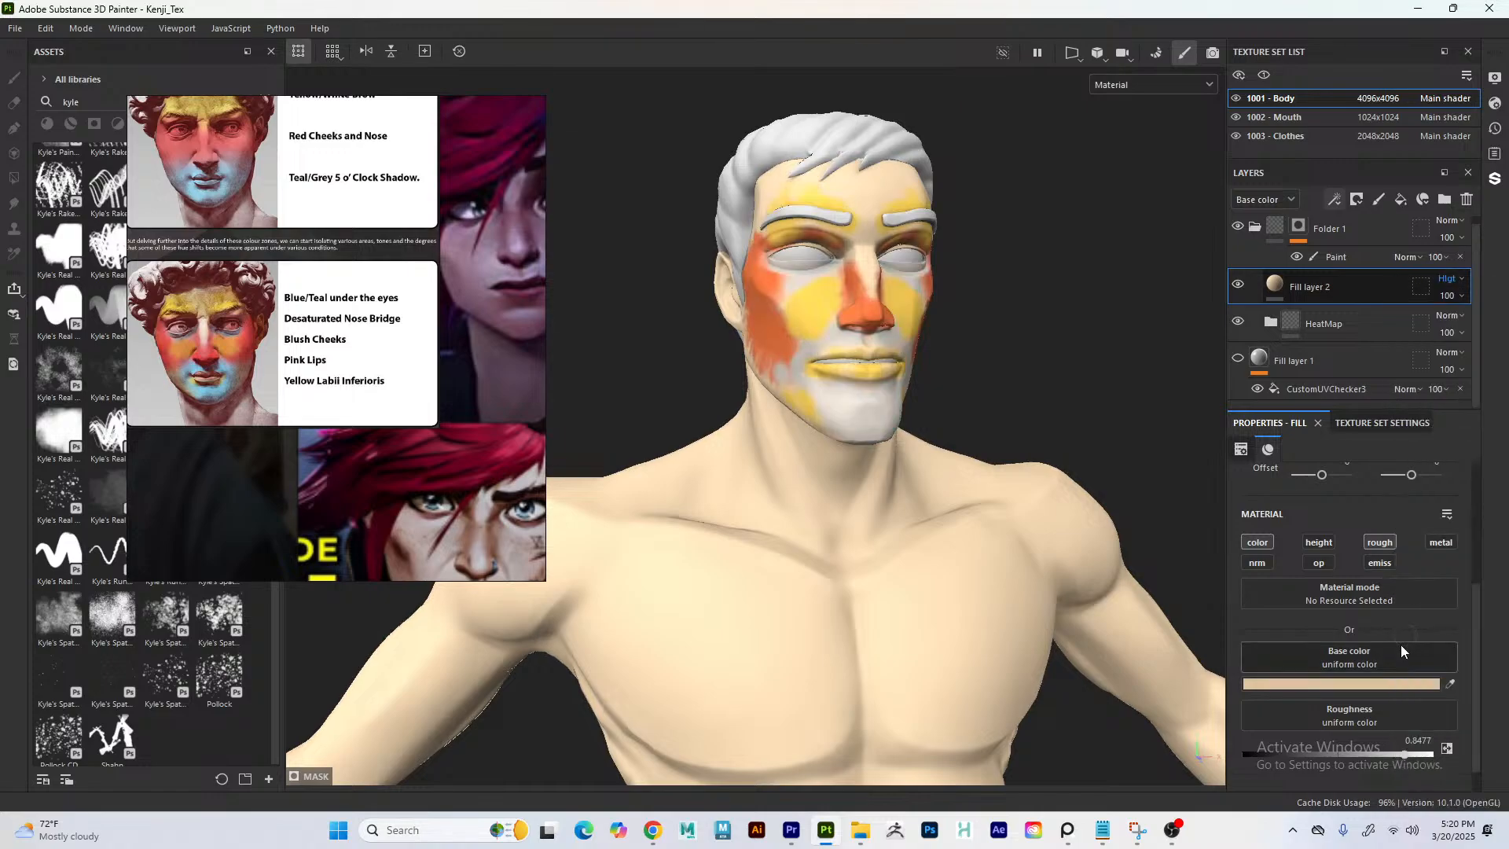
click(1447, 296)
mouse_move(1497, 324)
mouse_down()
mouse_move(1438, 323)
mouse_move(1501, 323)
mouse_up()
click(1419, 443)
- Lower the HeatMap folder's opacity to 15 so the face colours show only subtly through the skin tone
click(1404, 330)
click(1449, 332)
click(1455, 362)
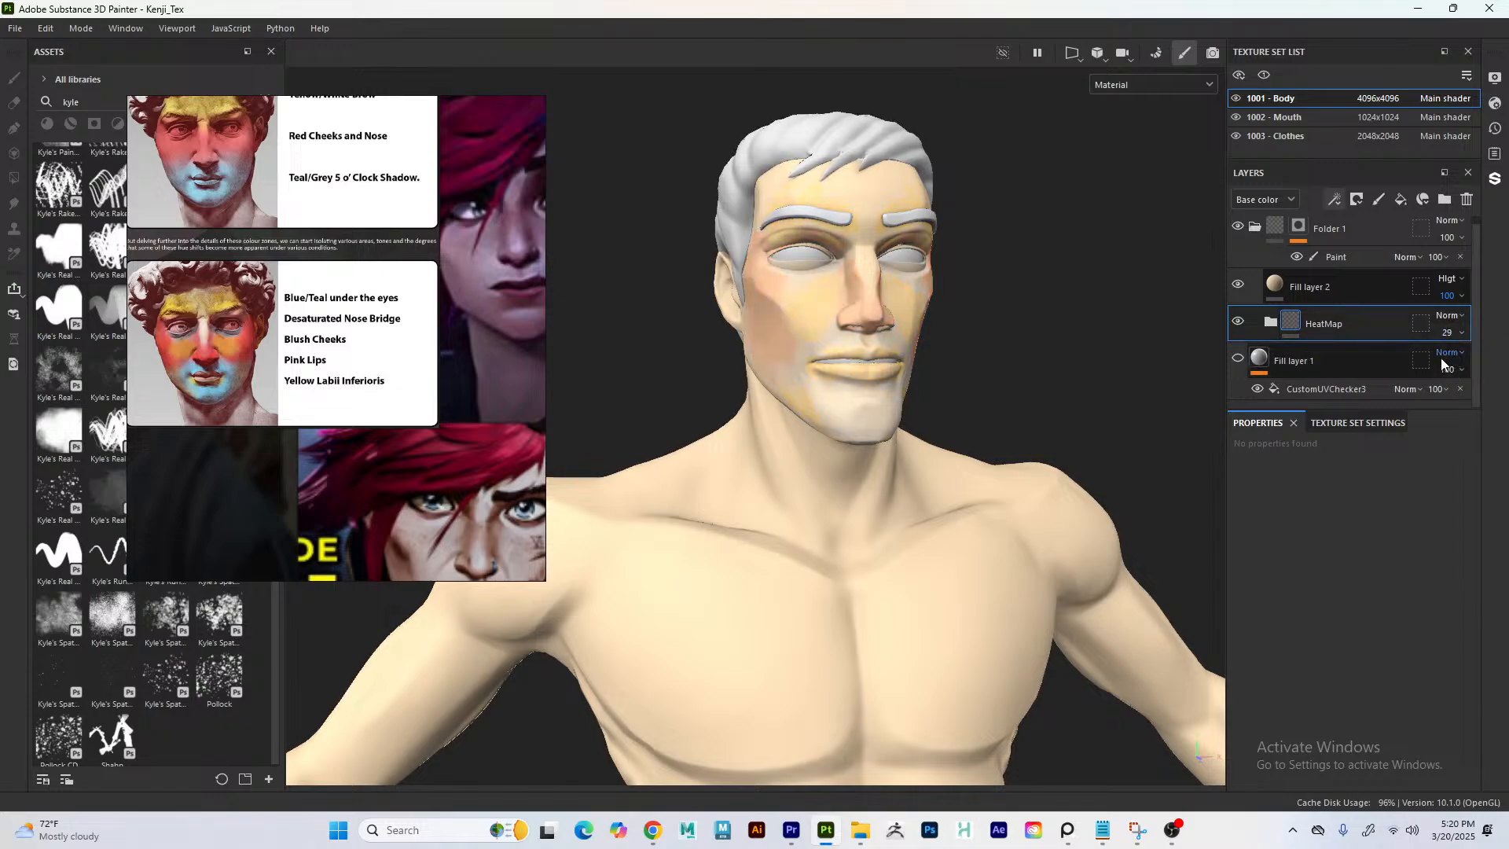
click(1449, 333)
click(1447, 363)
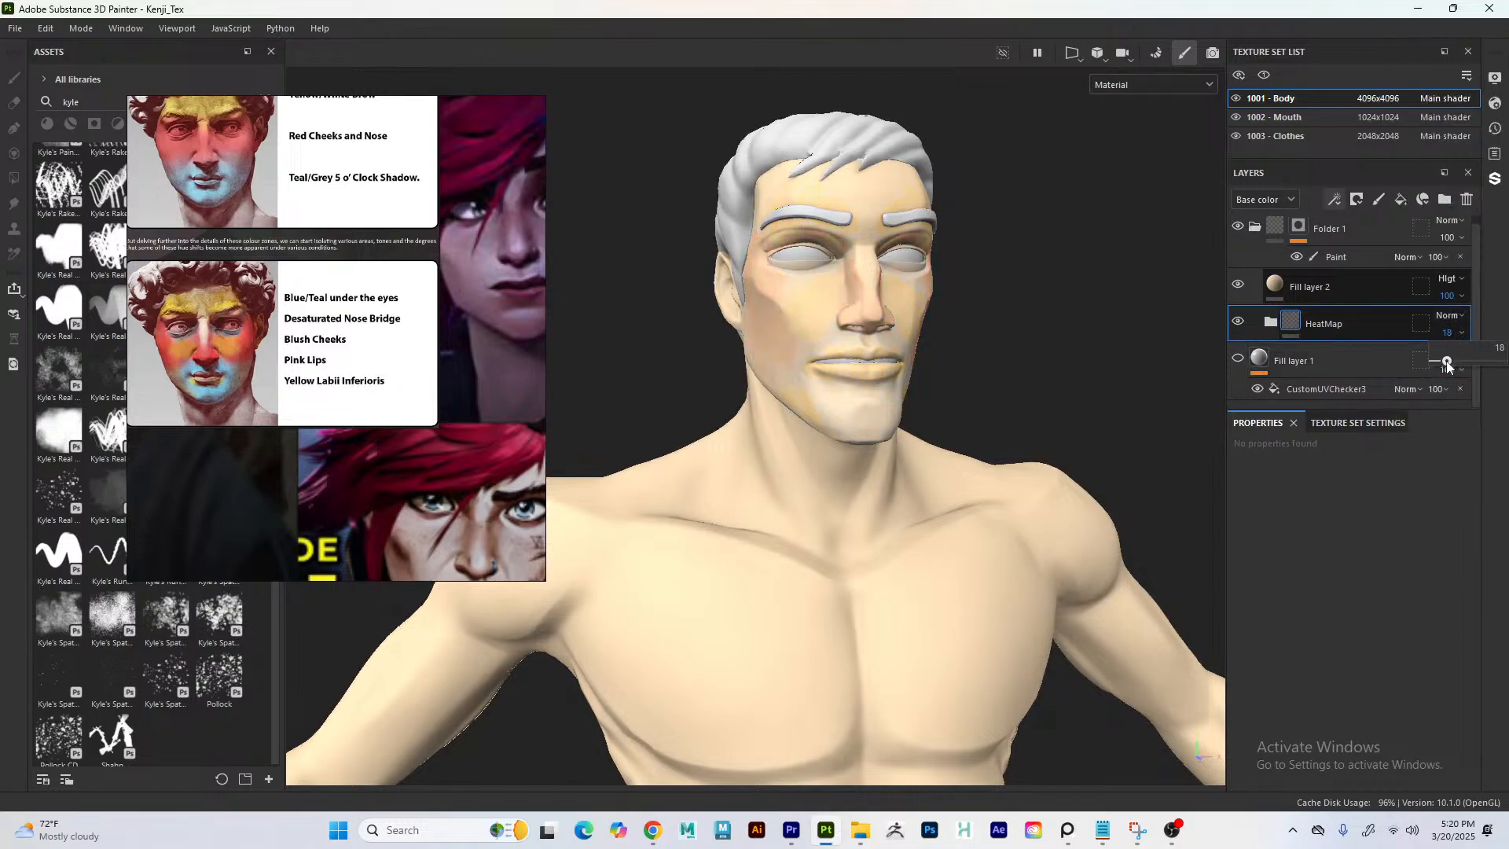
drag(1448, 364, 1445, 367)
drag(1446, 364, 1444, 365)
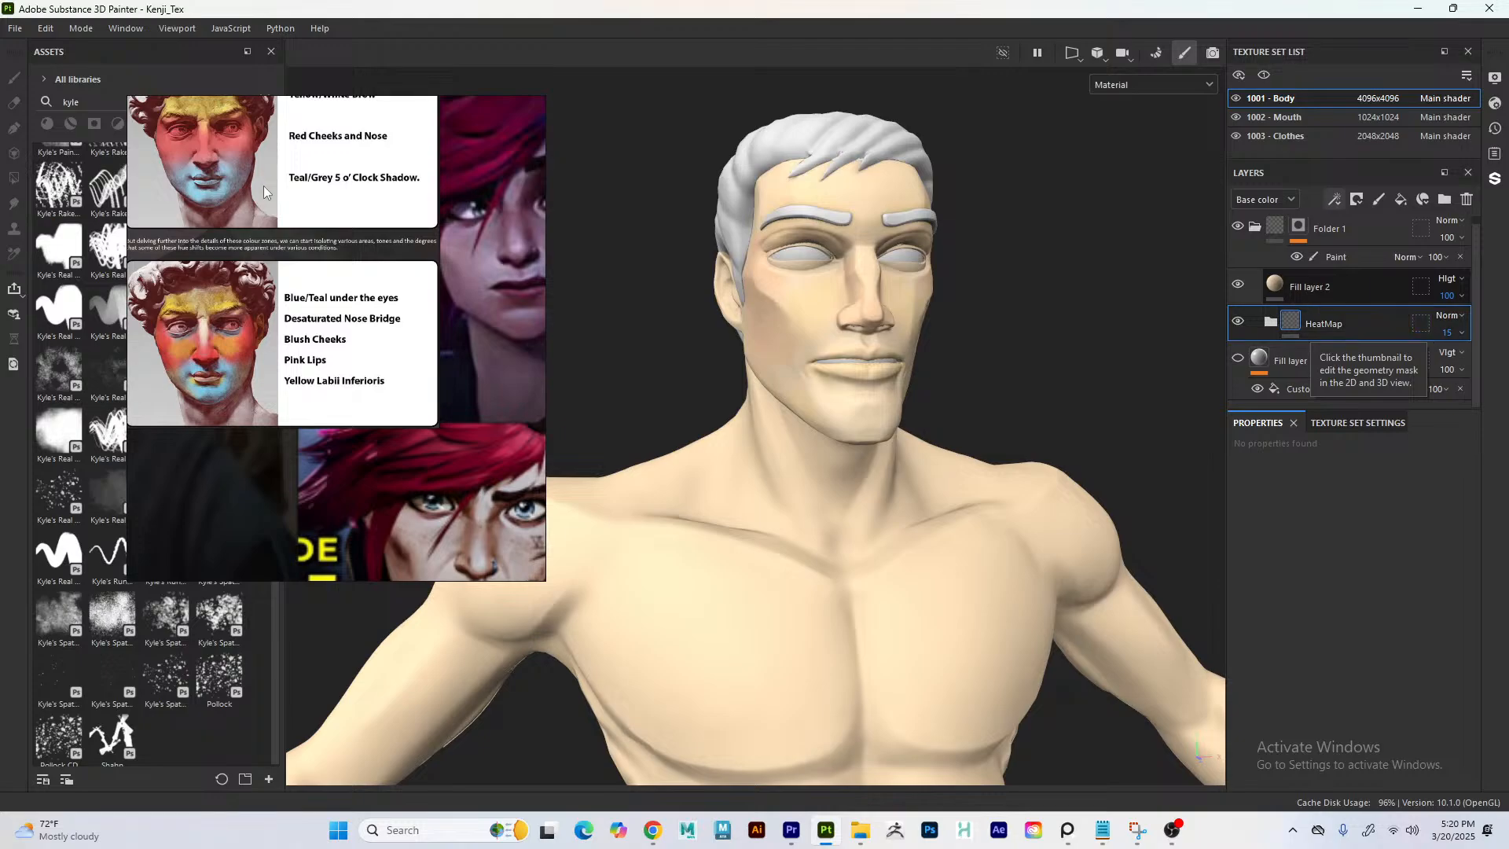
- Switch to Chrome and go from the Kenji project page back to the portfolio home, moving the reference board clear of the thumbnails
drag(333, 308, 364, 450)
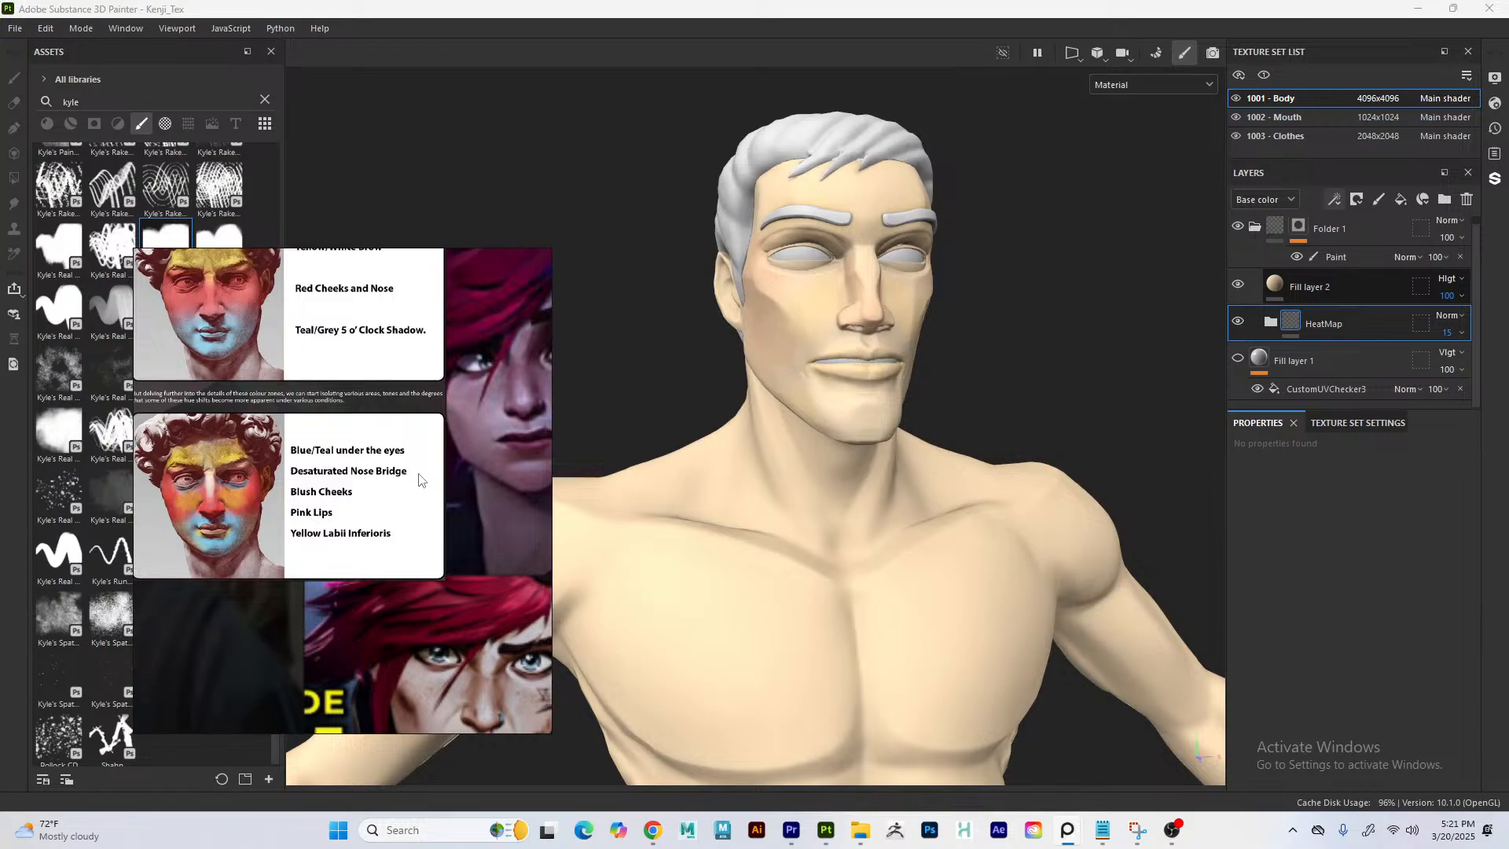
mouse_move(652, 829)
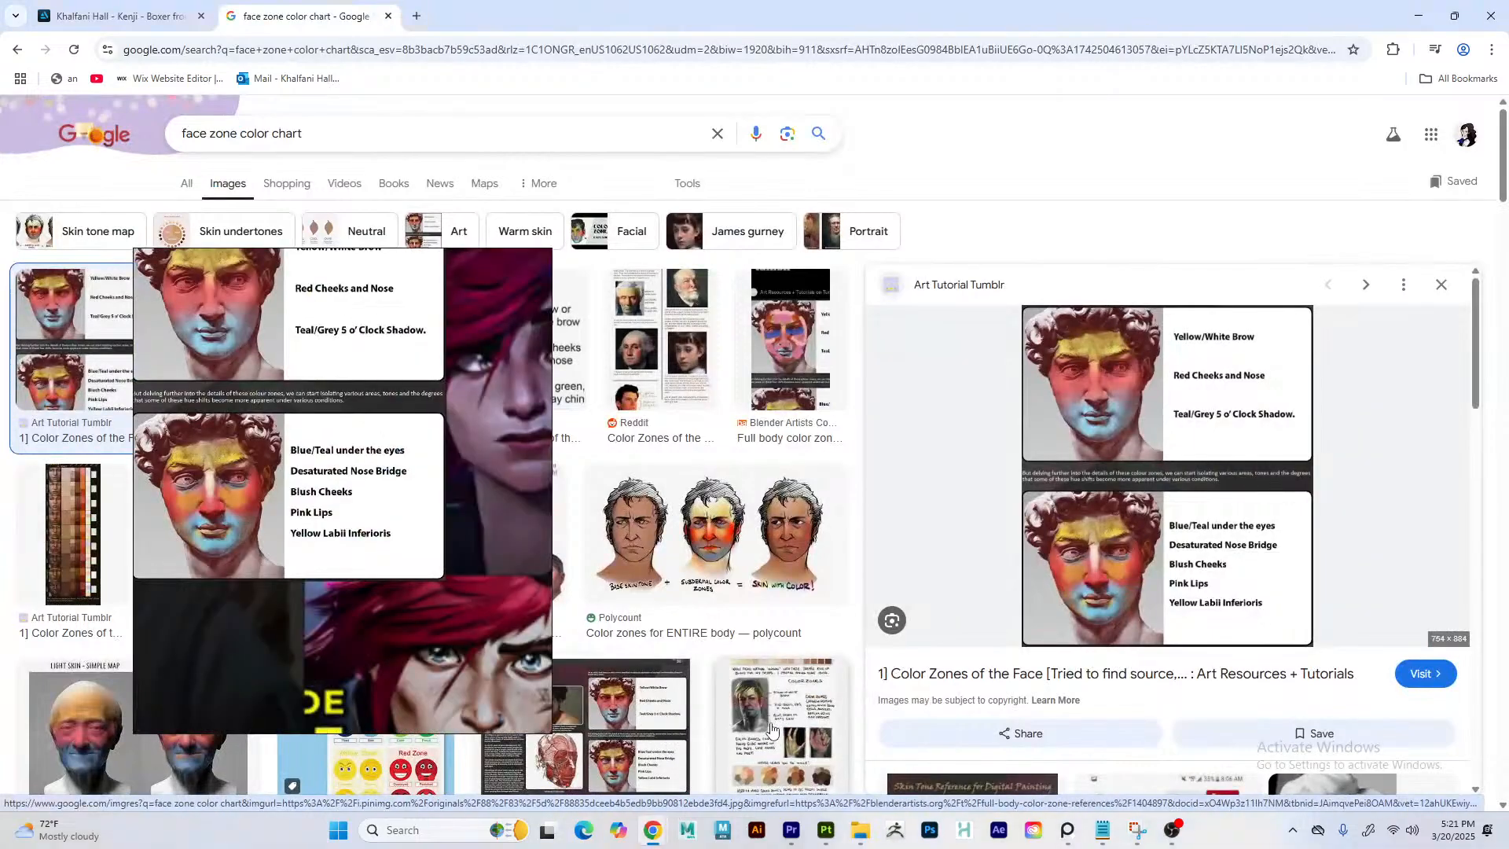
click(118, 15)
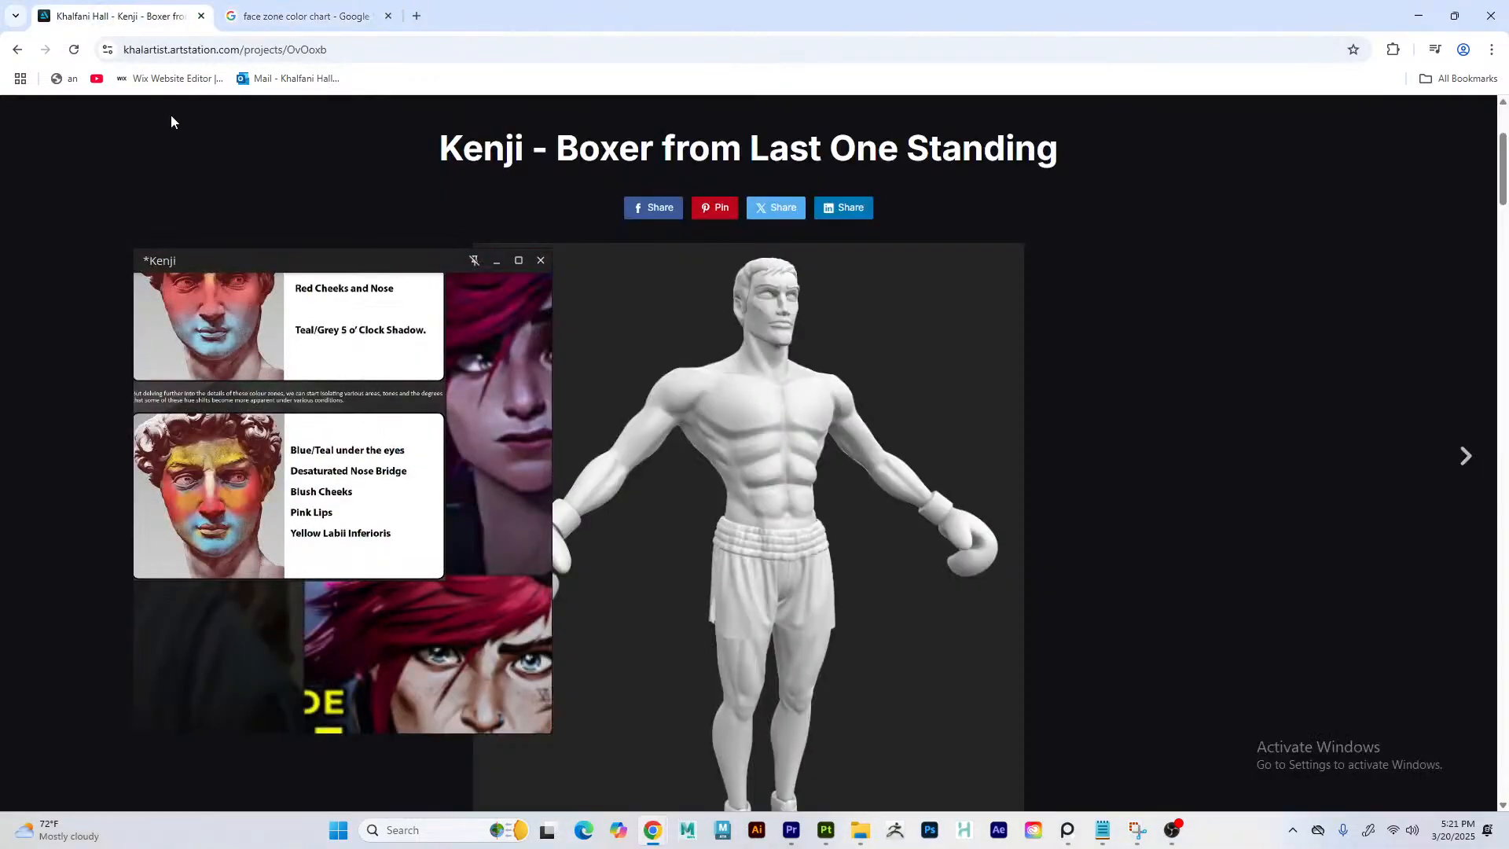
drag(550, 641, 304, 559)
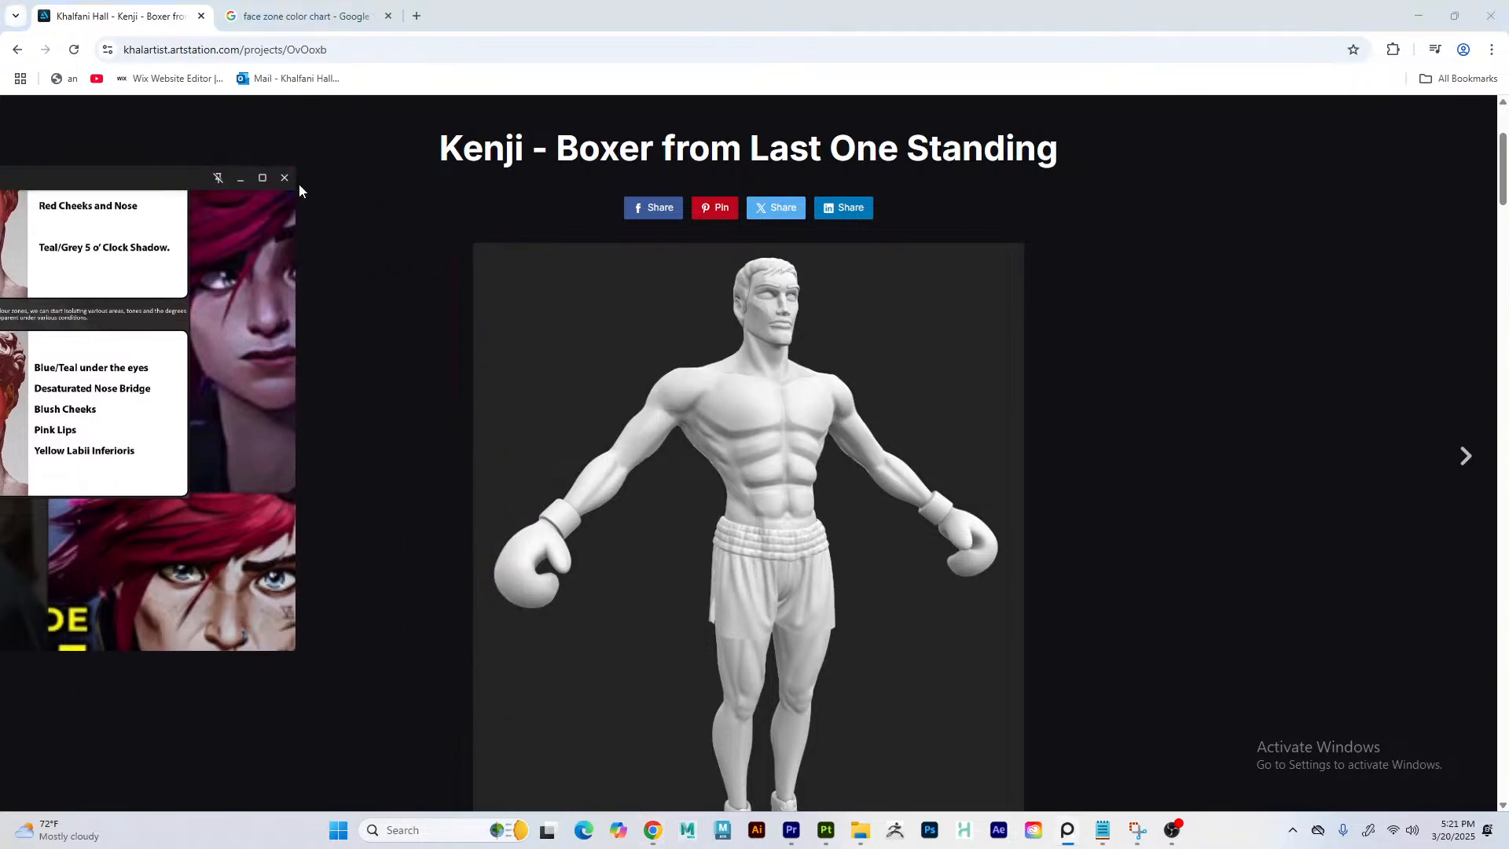
drag(174, 330, 493, 515)
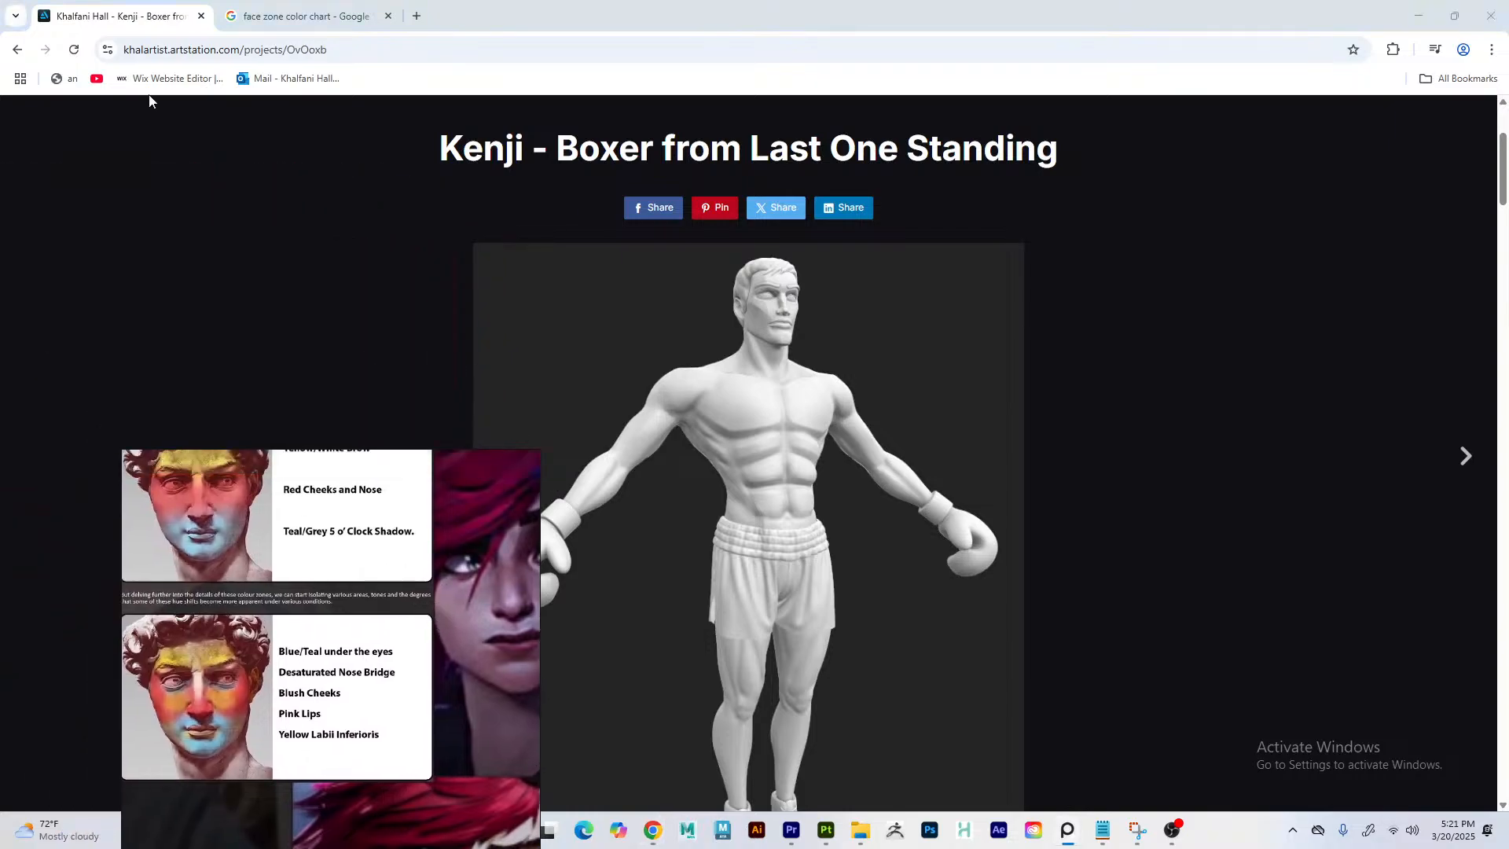
click(17, 49)
drag(279, 588, 874, 757)
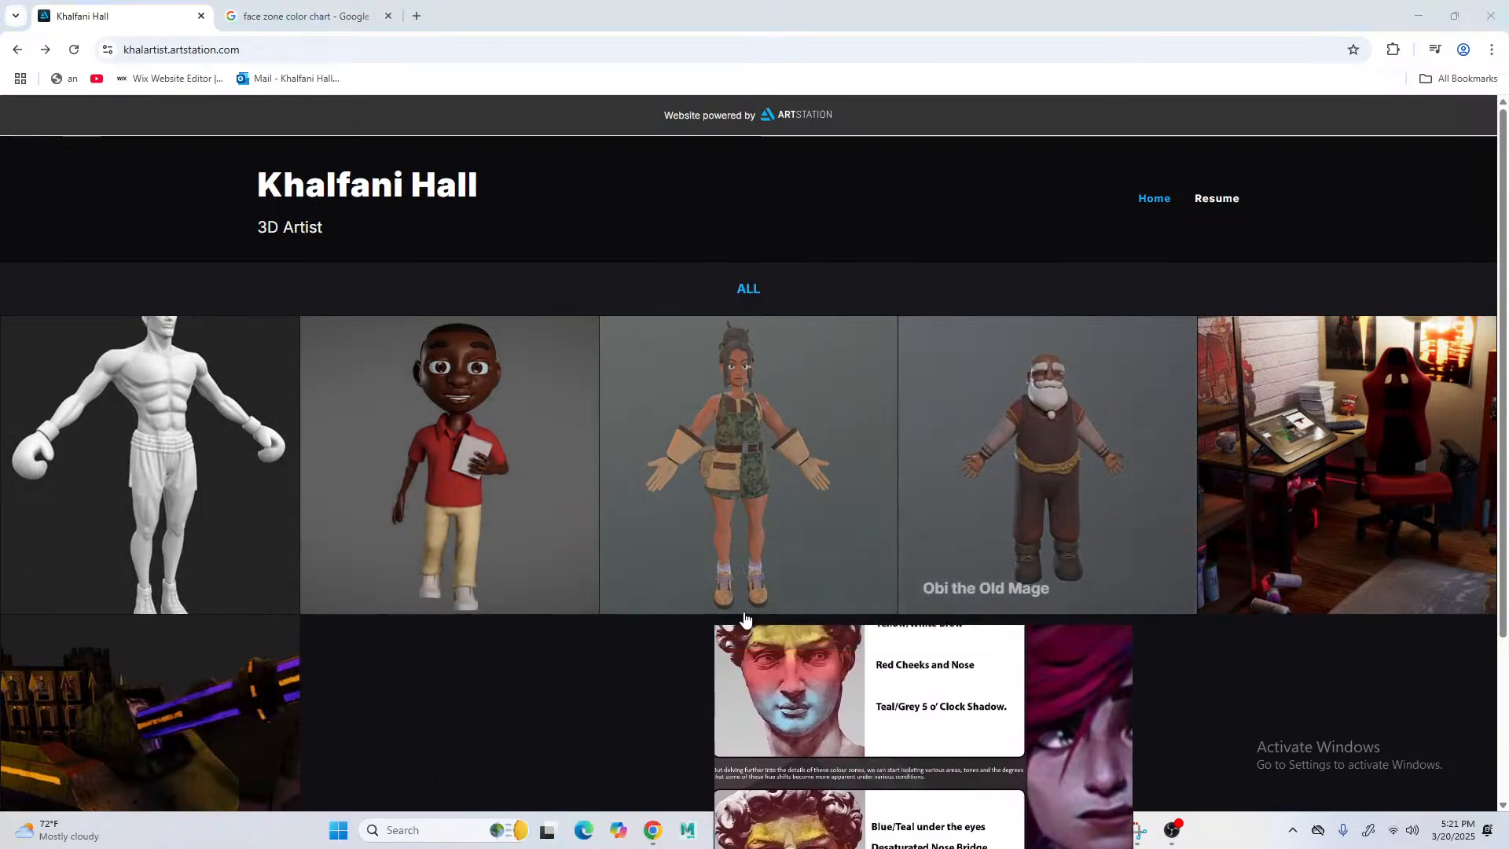
- Open the Sammy the Saver project and examine the skin colouring in its character renders
click(431, 446)
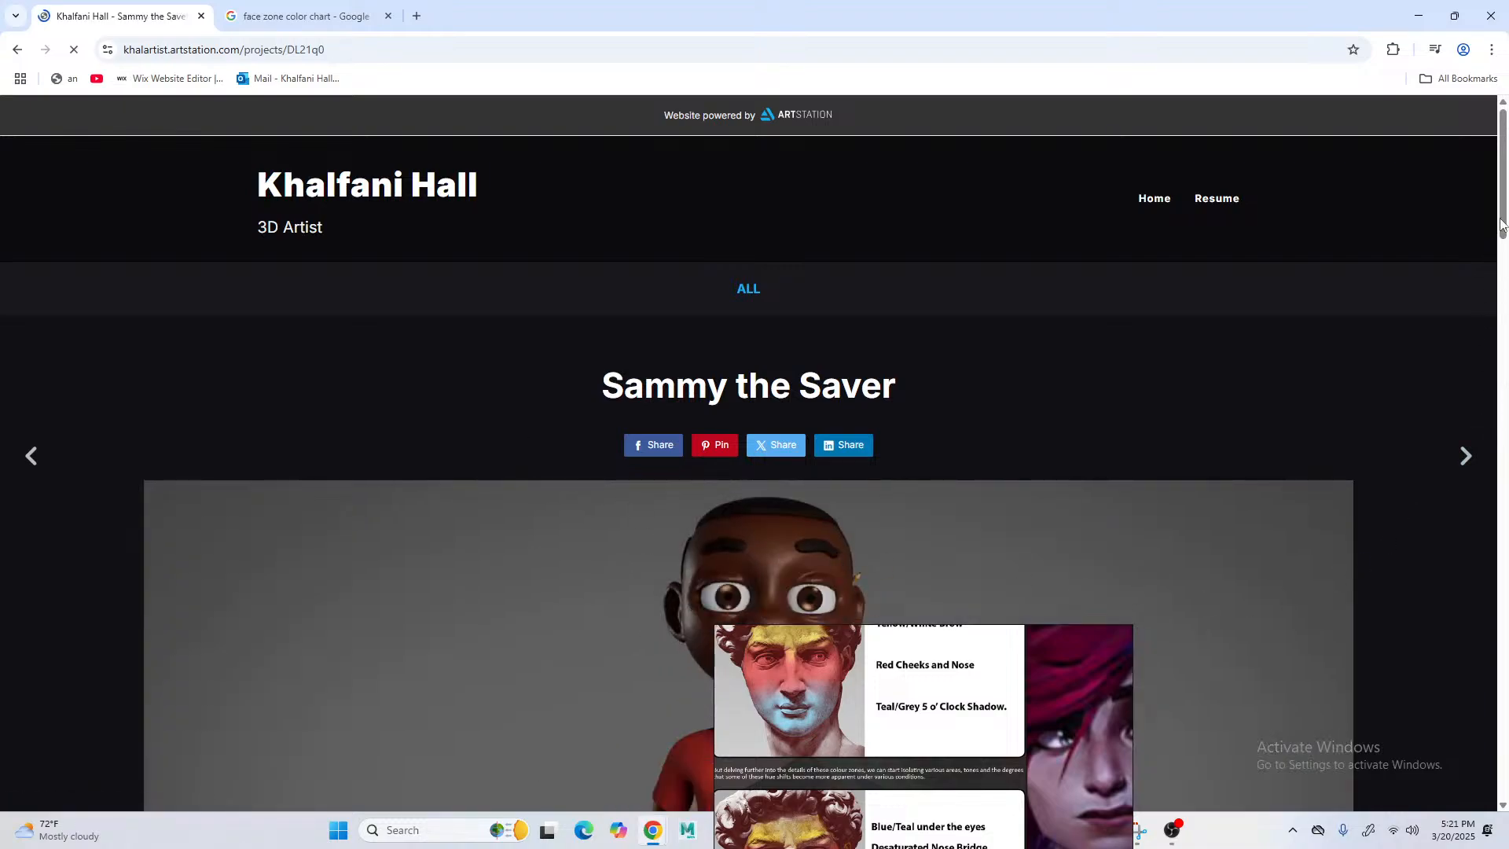
scroll(1501, 226, down, 2)
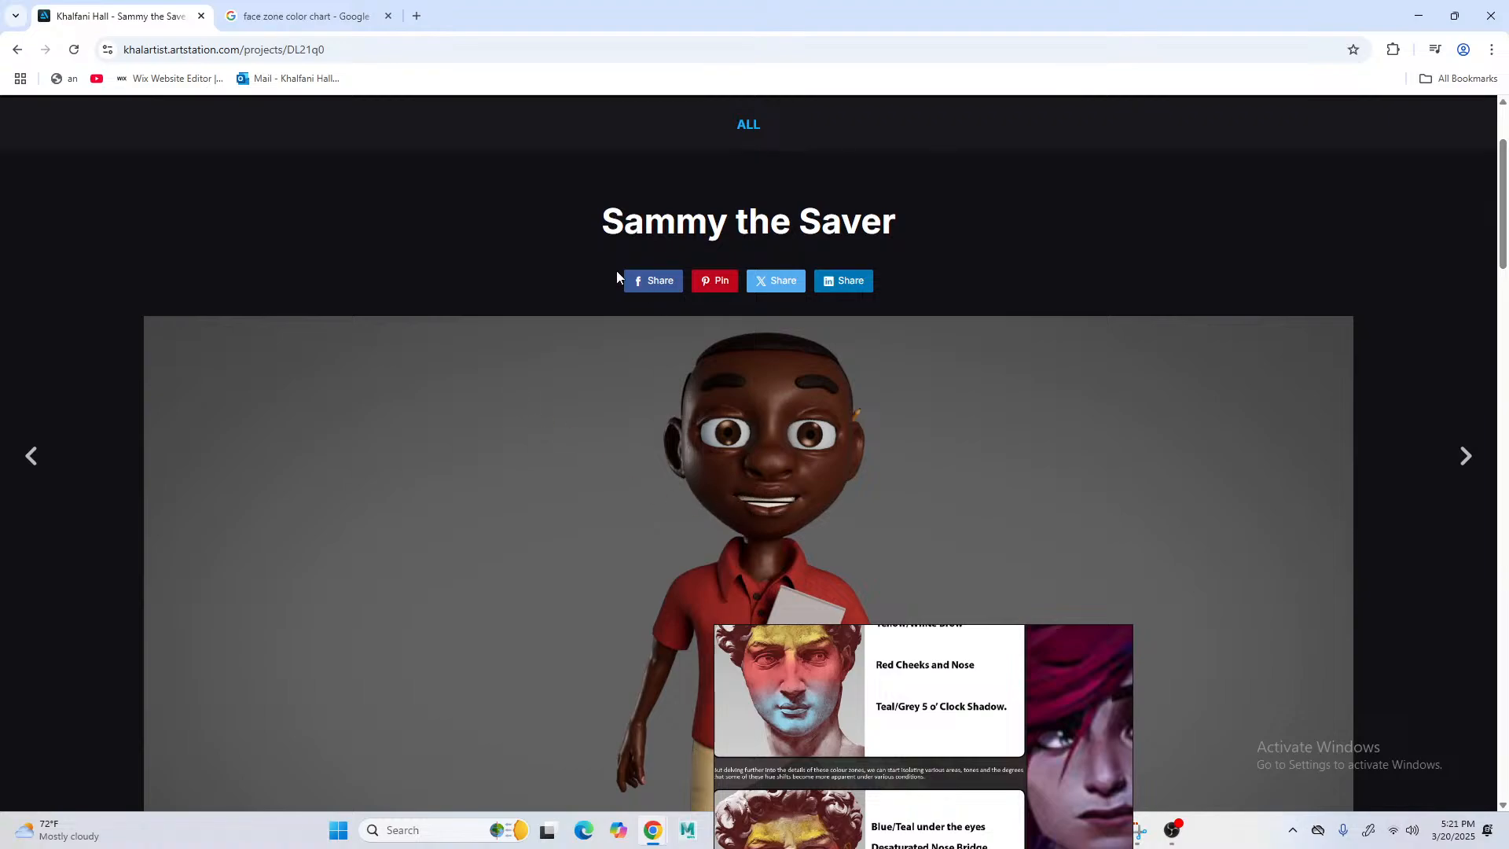
scroll(1503, 252, down, 2)
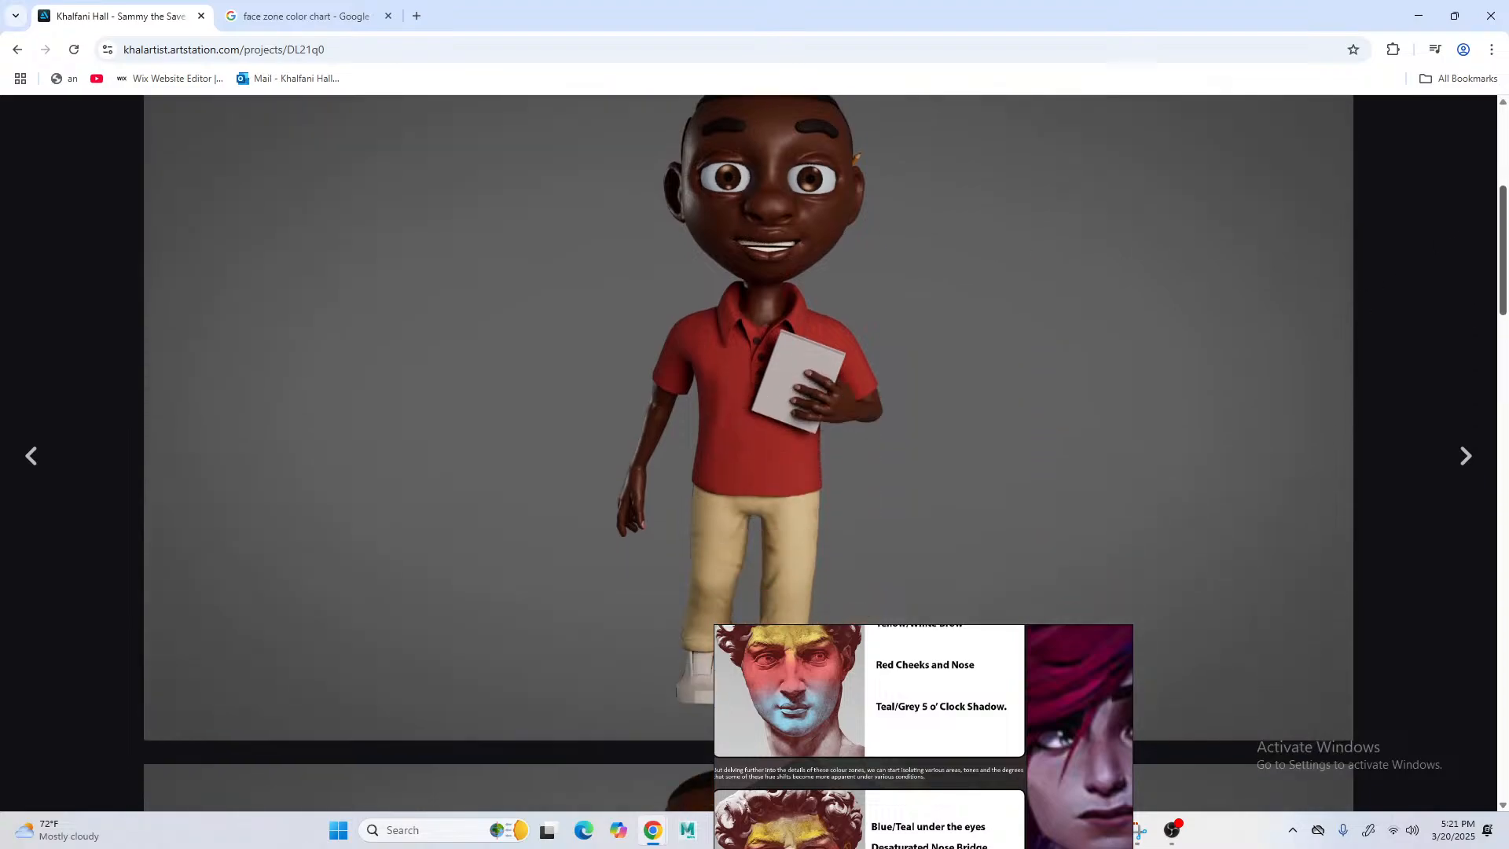
scroll(748, 452, down, 10)
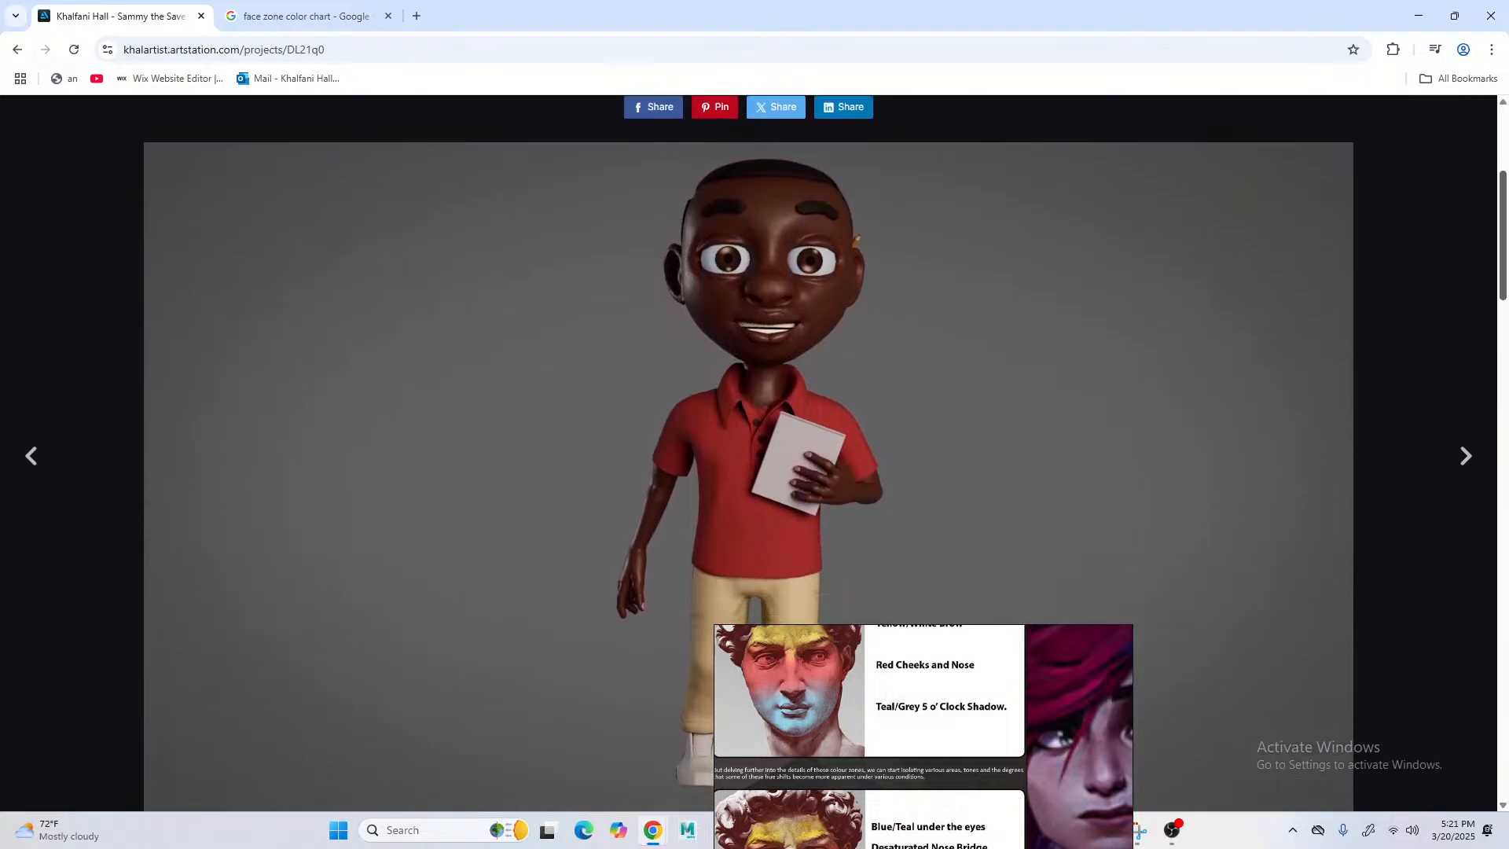
scroll(748, 453, down, 8)
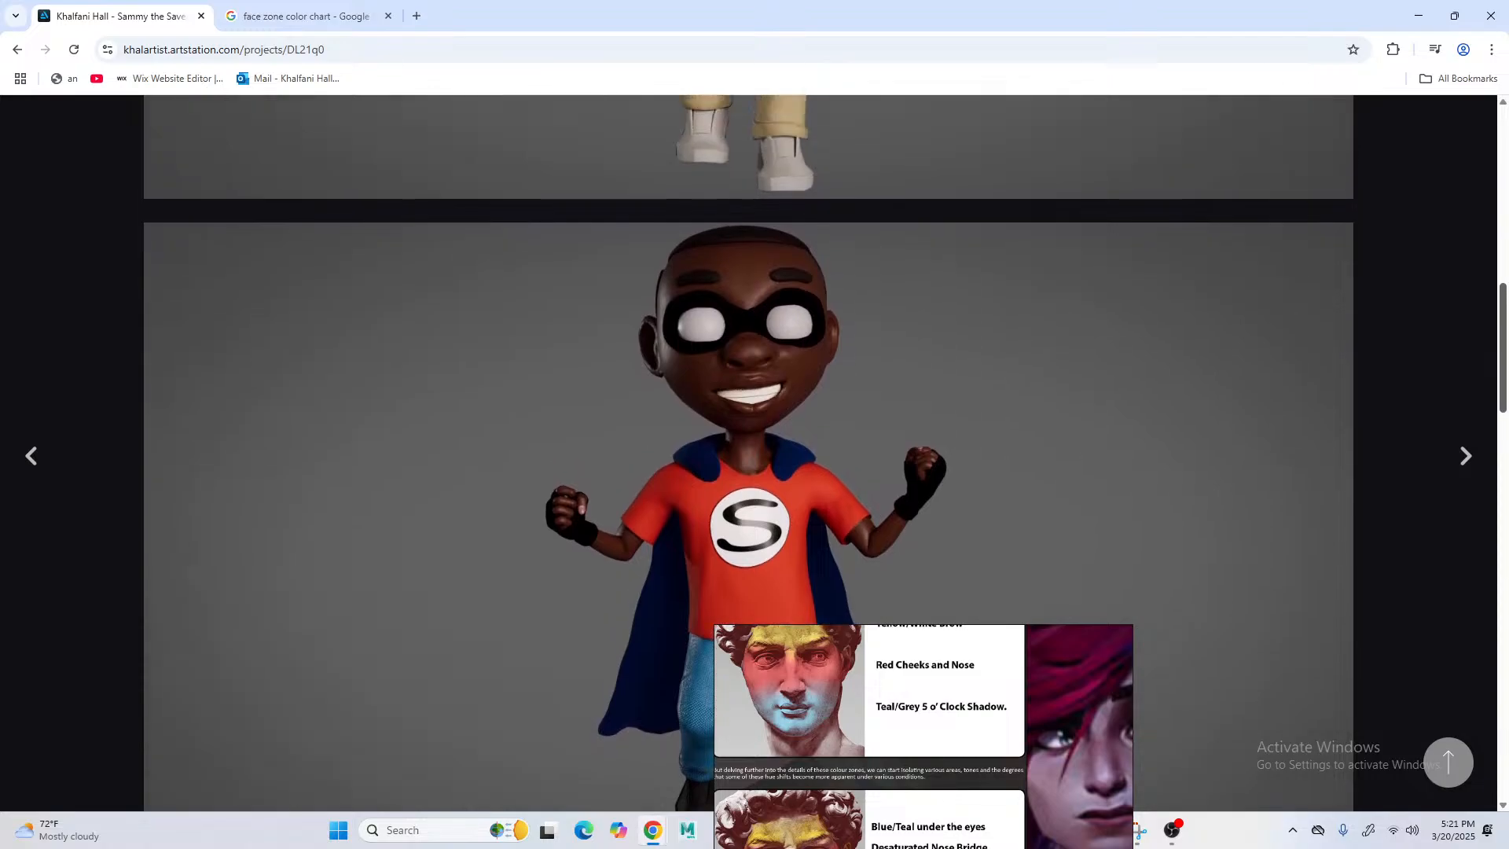
scroll(192, 374, down, 4)
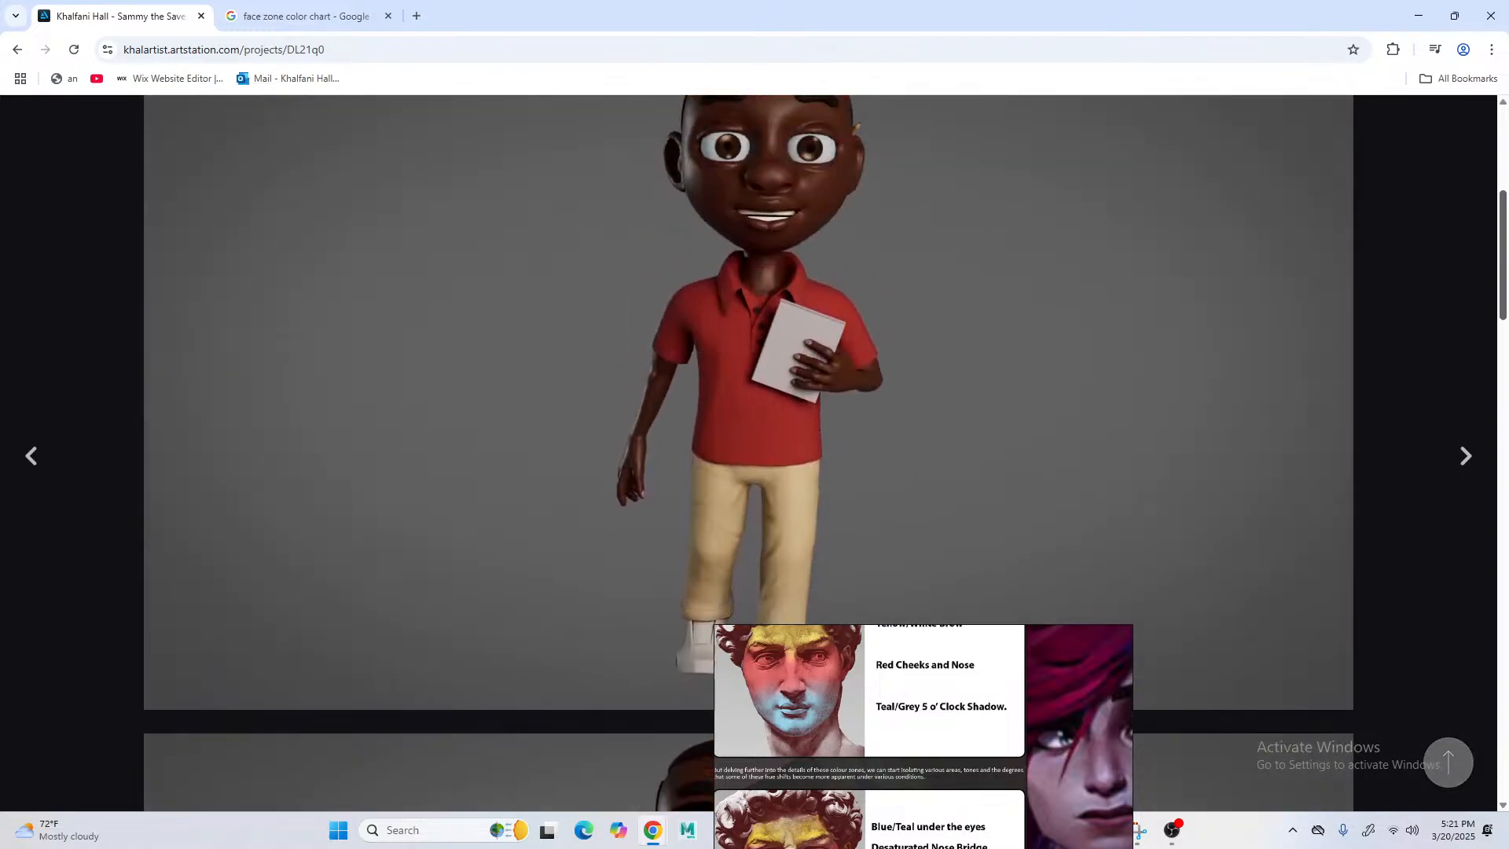
scroll(1328, 232, up, 5)
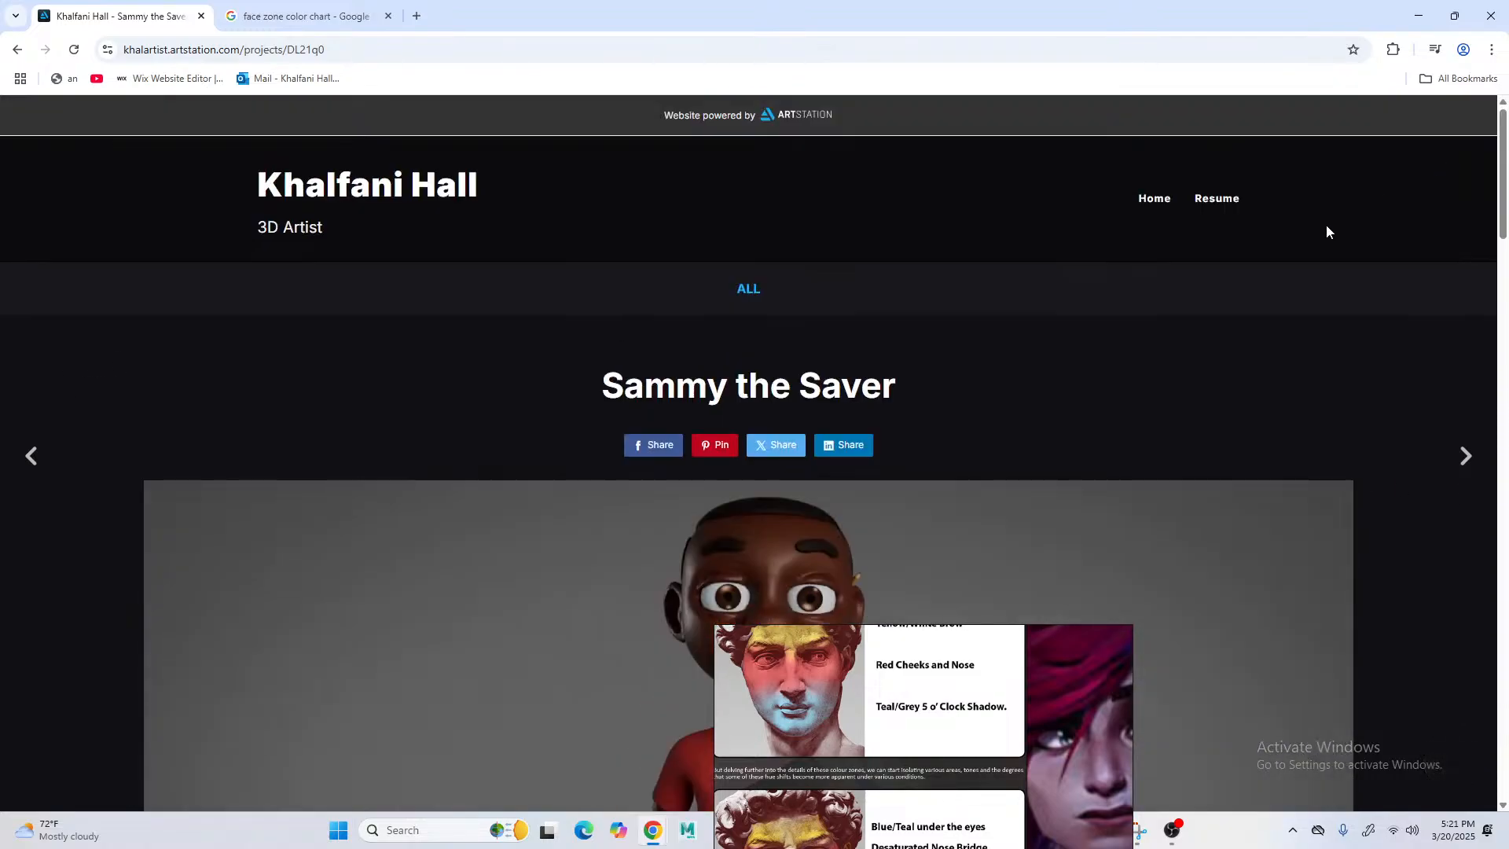
- Return to the portfolio home page and move the reference board away from the taskbar, over the first project thumbnails
click(322, 203)
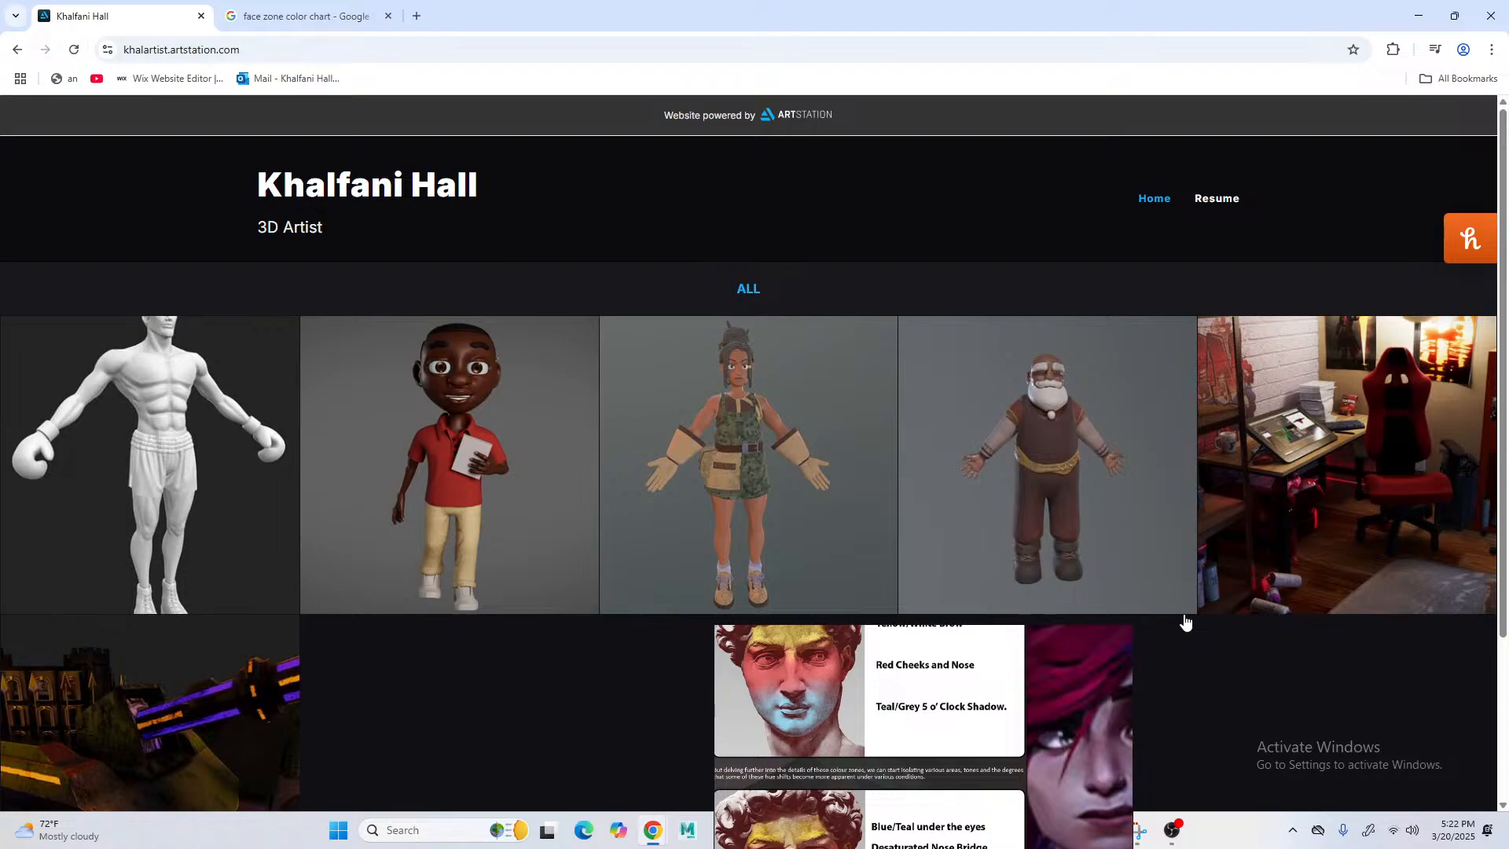
right_drag(893, 779, 238, 203)
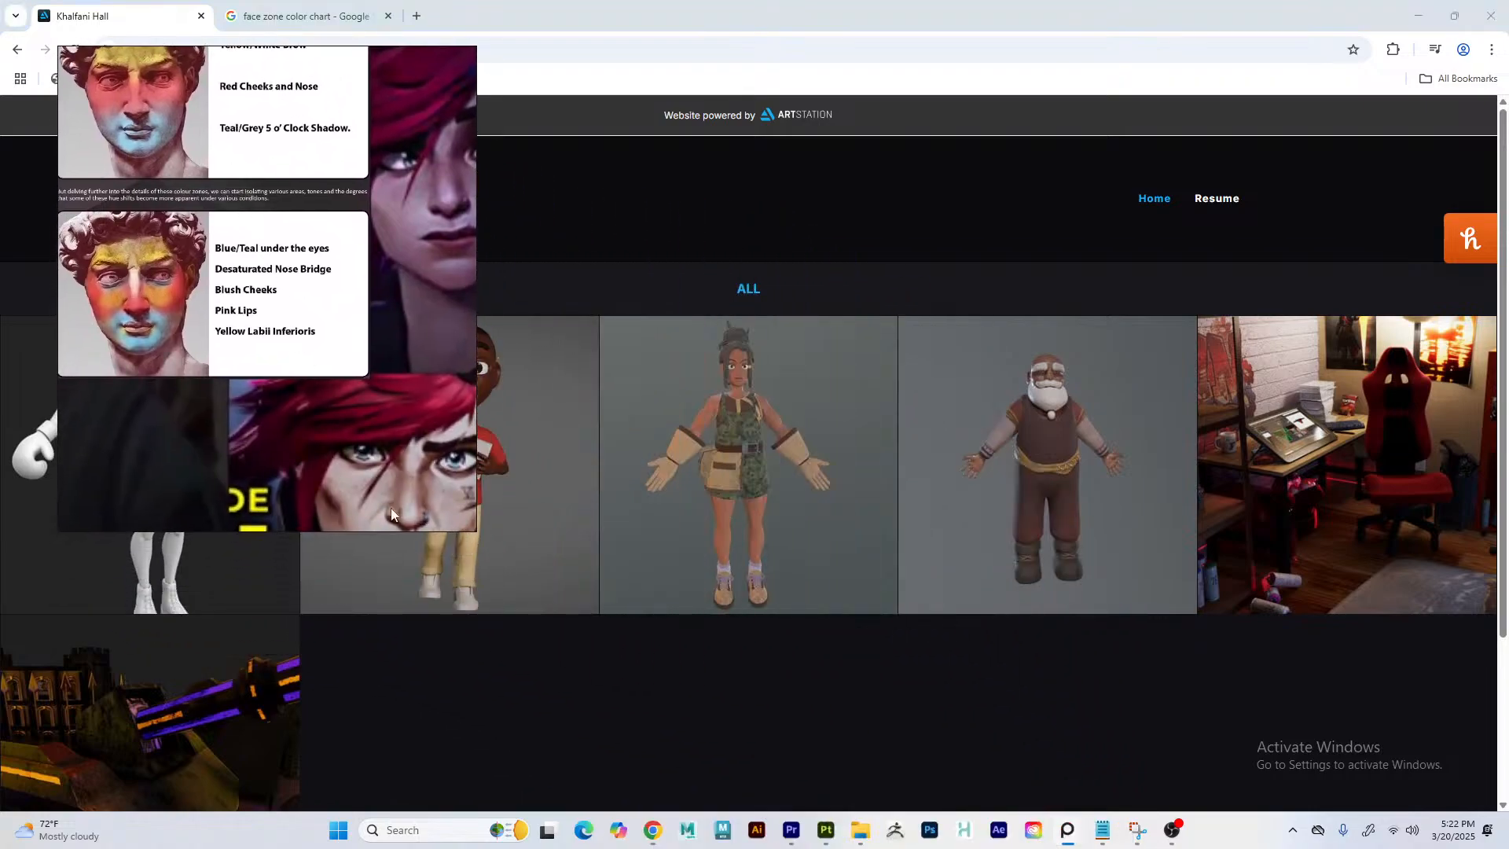
right_drag(252, 364, 252, 392)
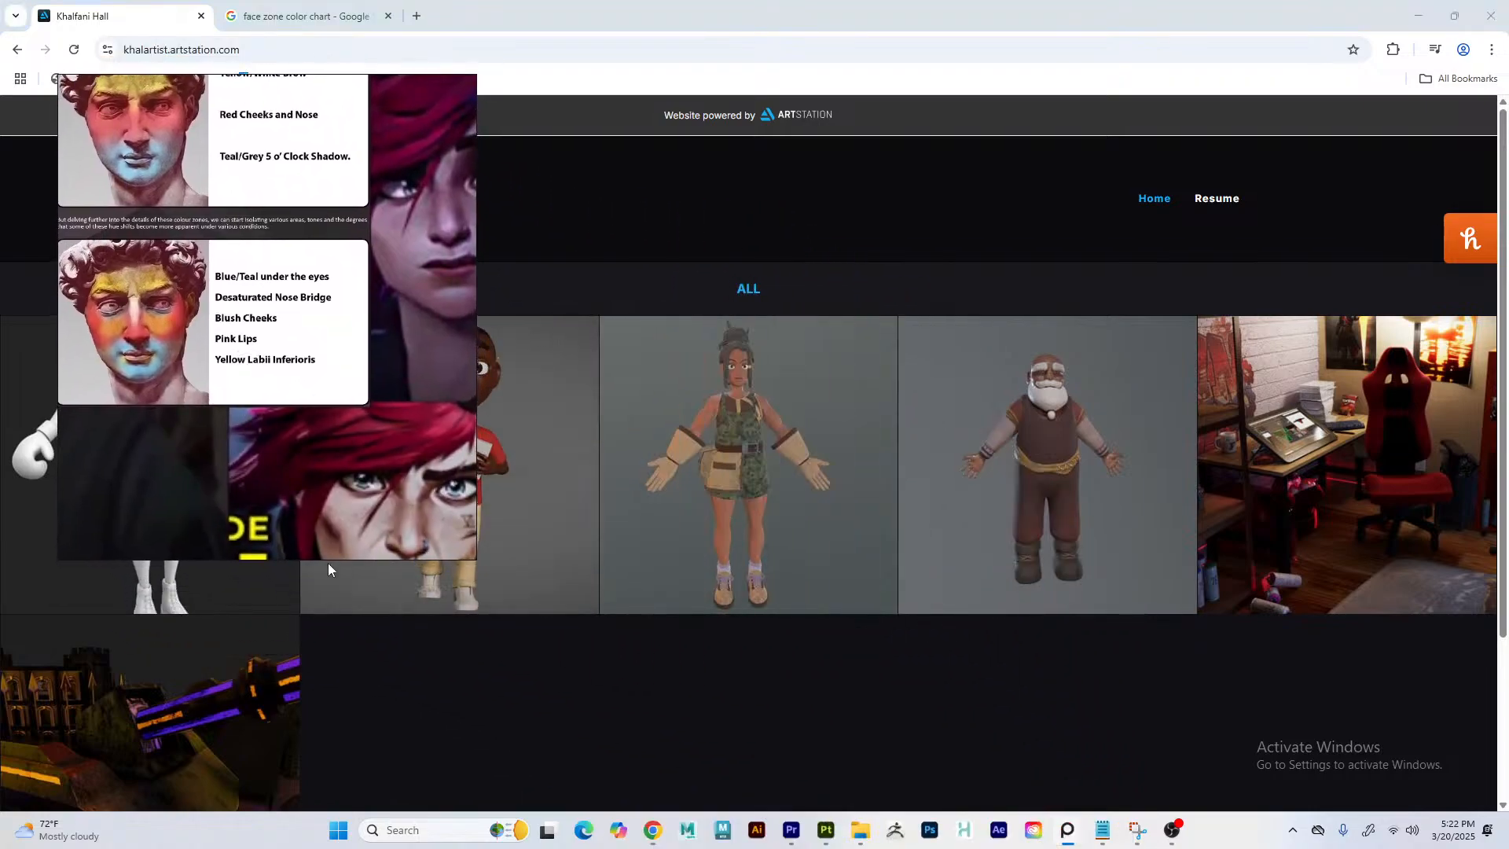
- Switch back to Substance 3D Painter and expand the HeatMap folder to look through its fill layers
click(796, 739)
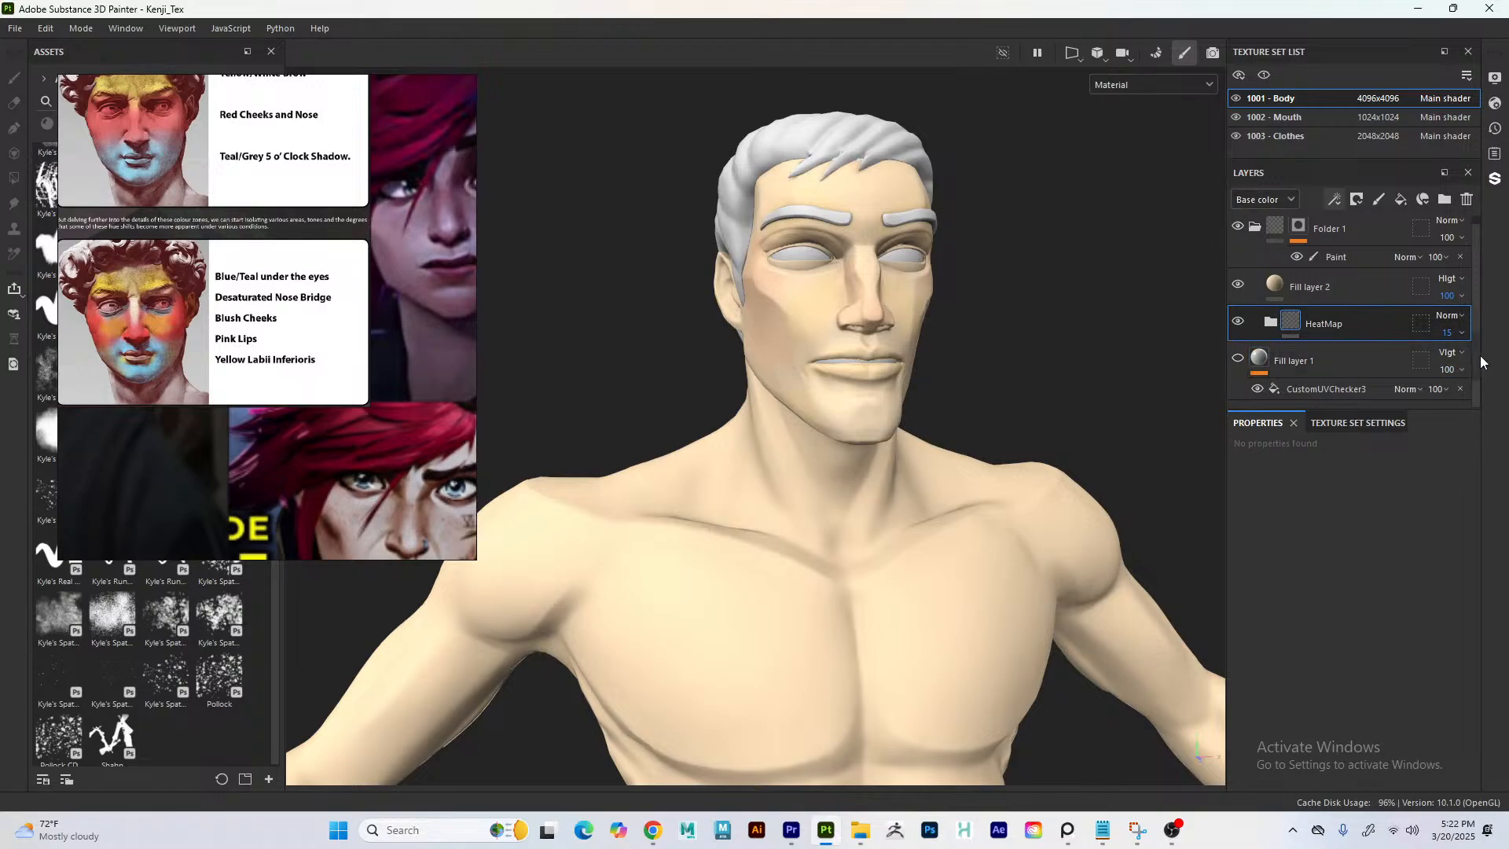
scroll(1475, 357, up, 1)
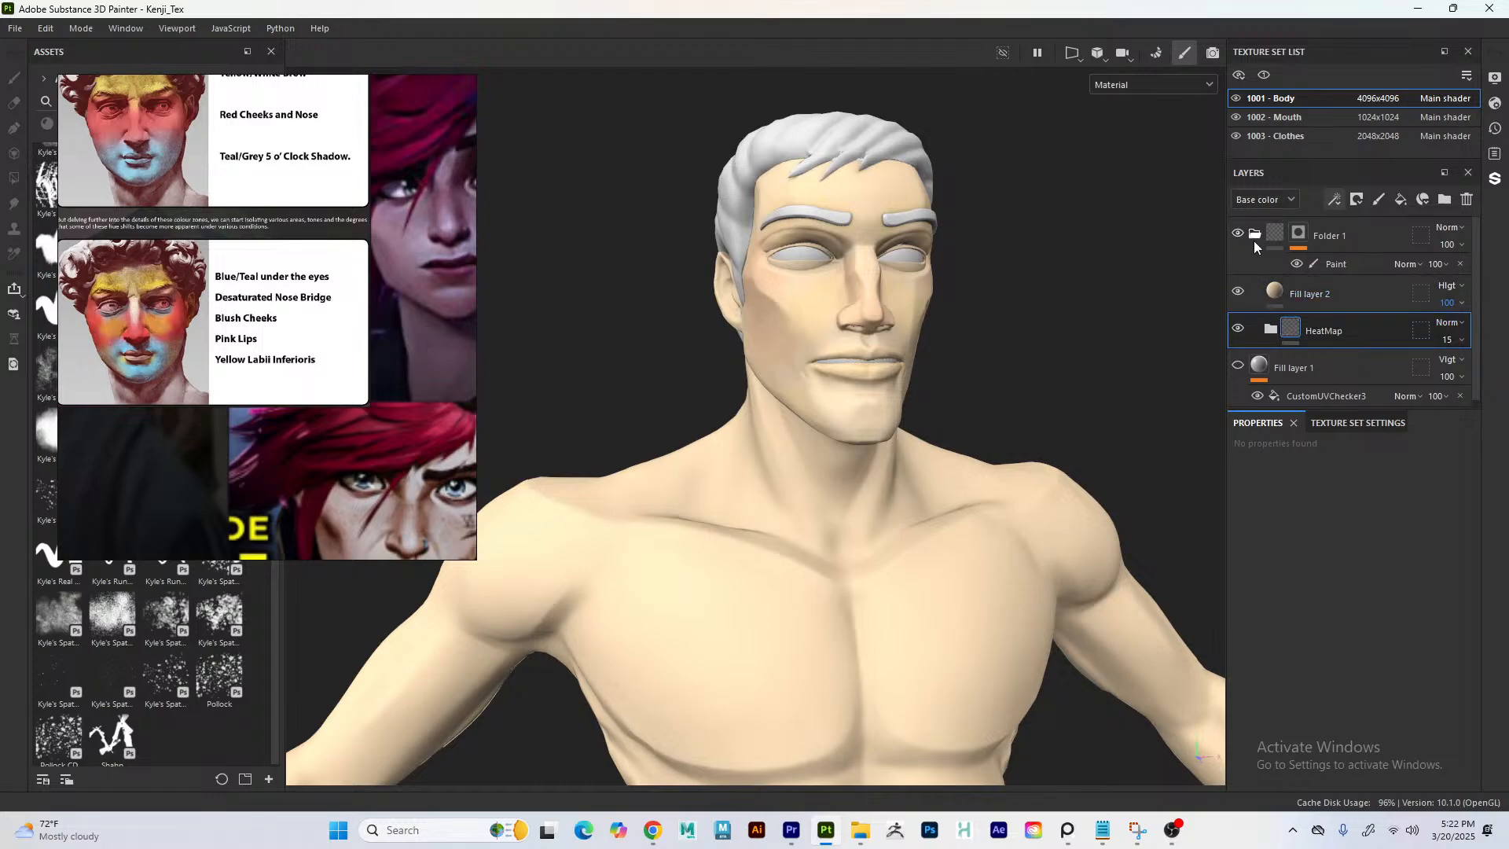
click(1268, 333)
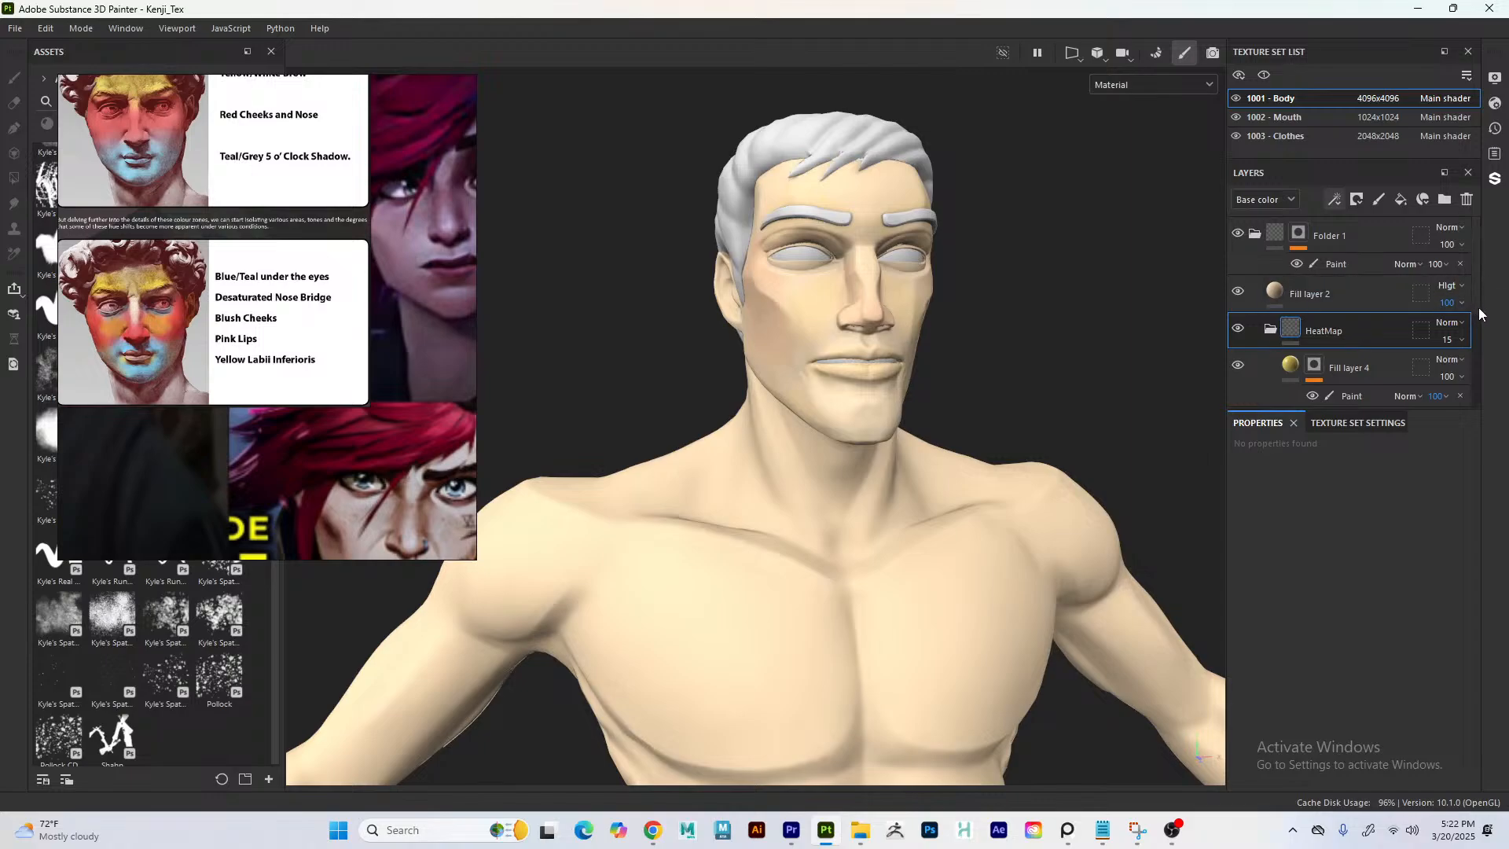
scroll(1481, 322, down, 1)
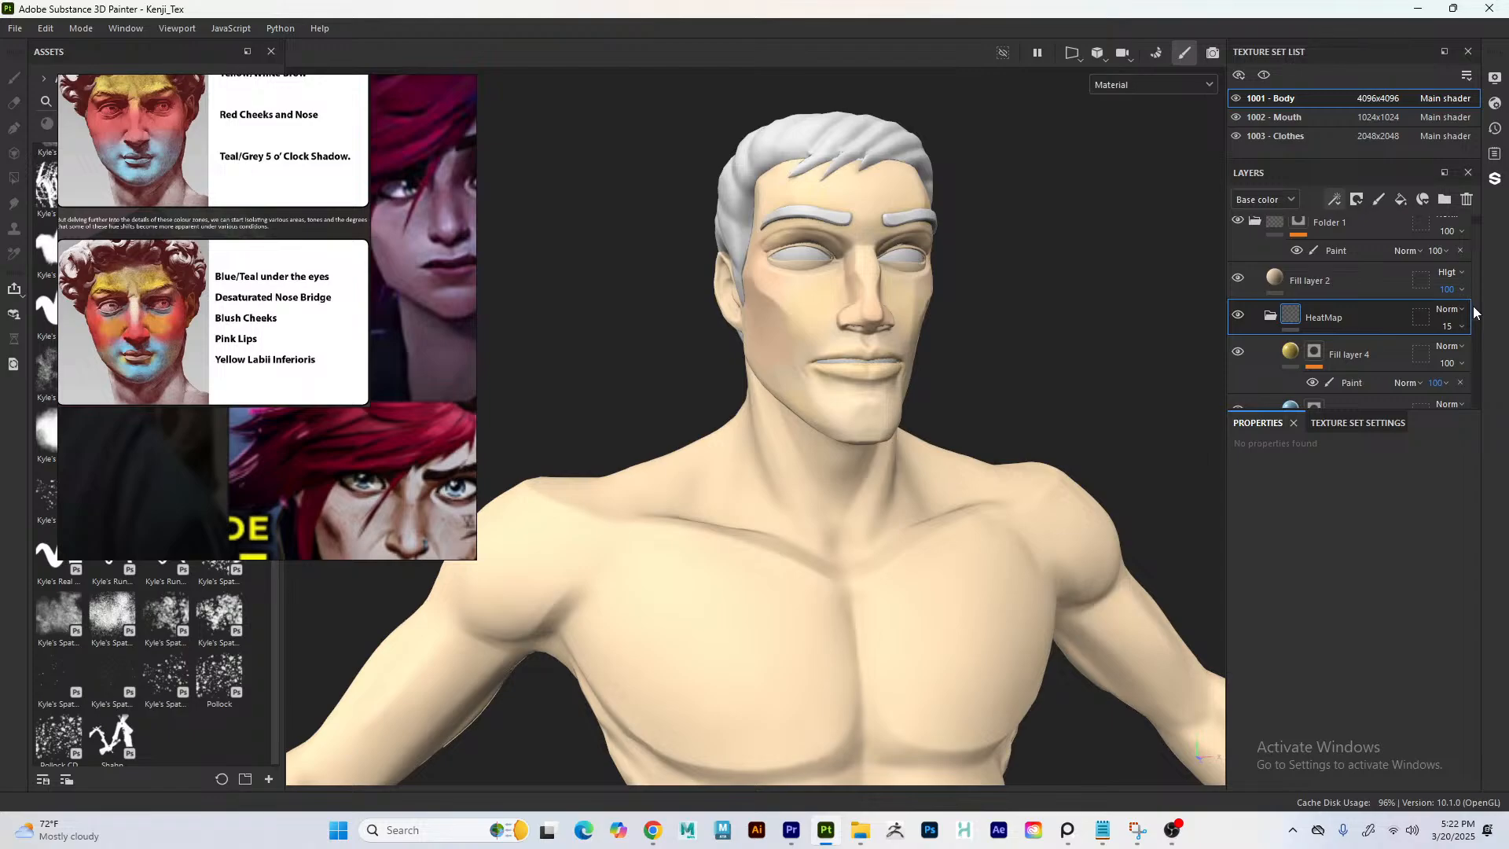
- Target the Fill layer 4 paint mask and choose the Kyle's Real Watercolor - Natural Edge Painter 1 brush after checking its resource details
click(1344, 382)
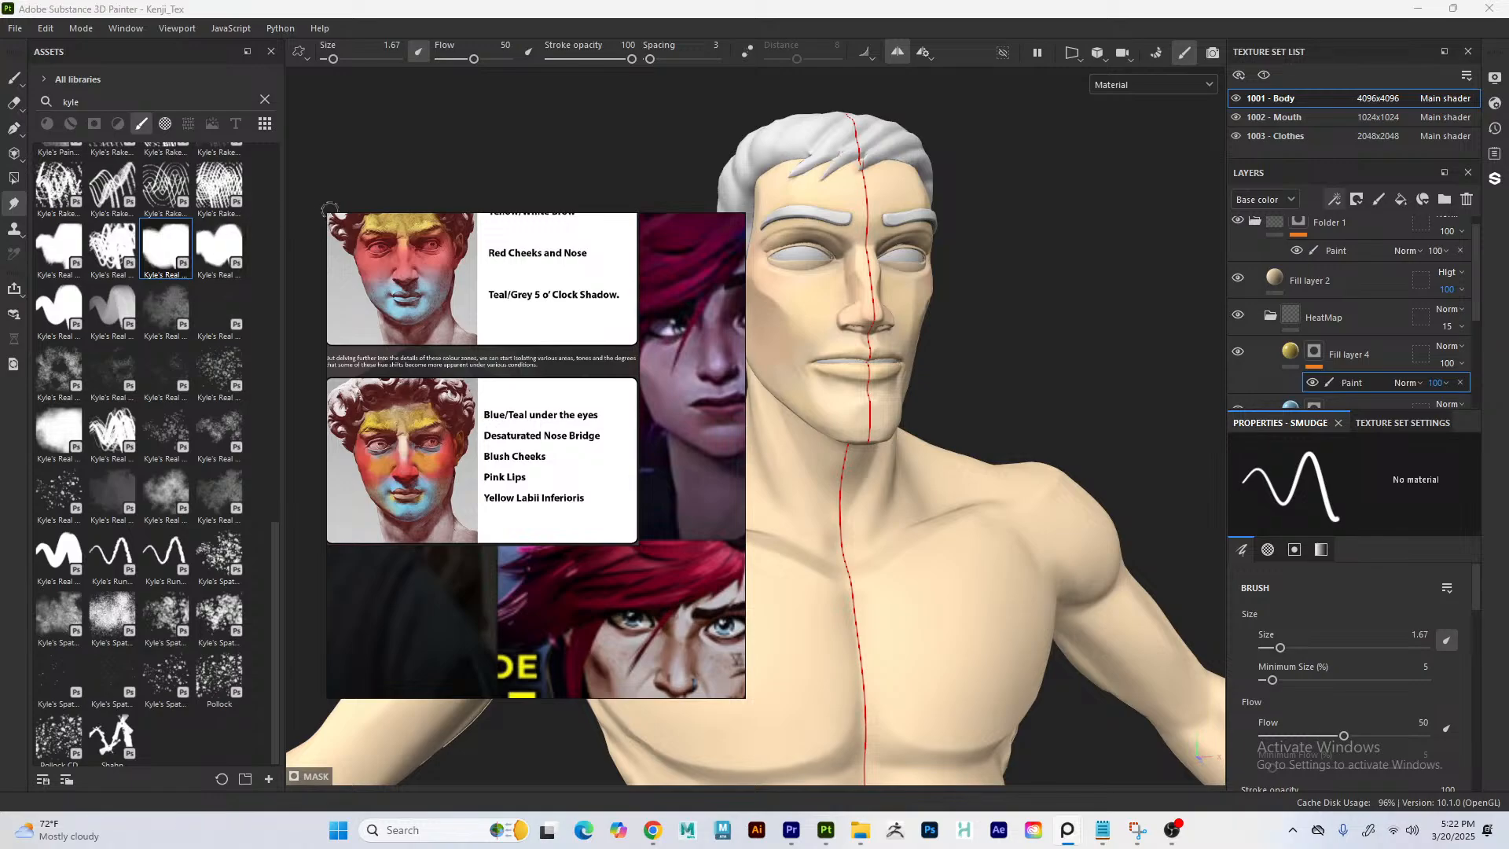
right_click(165, 246)
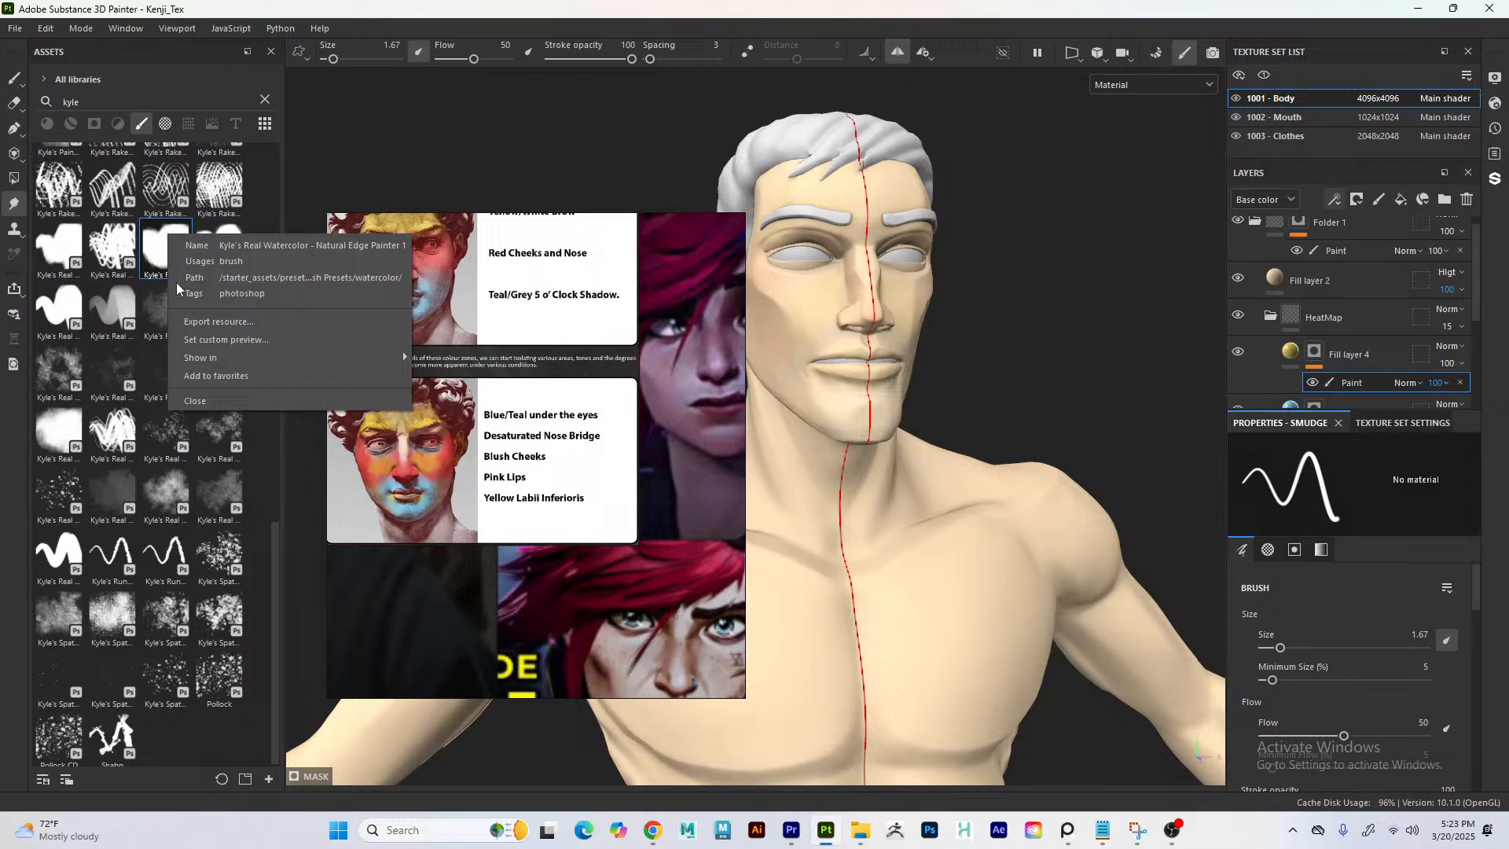
mouse_move(174, 363)
click(312, 129)
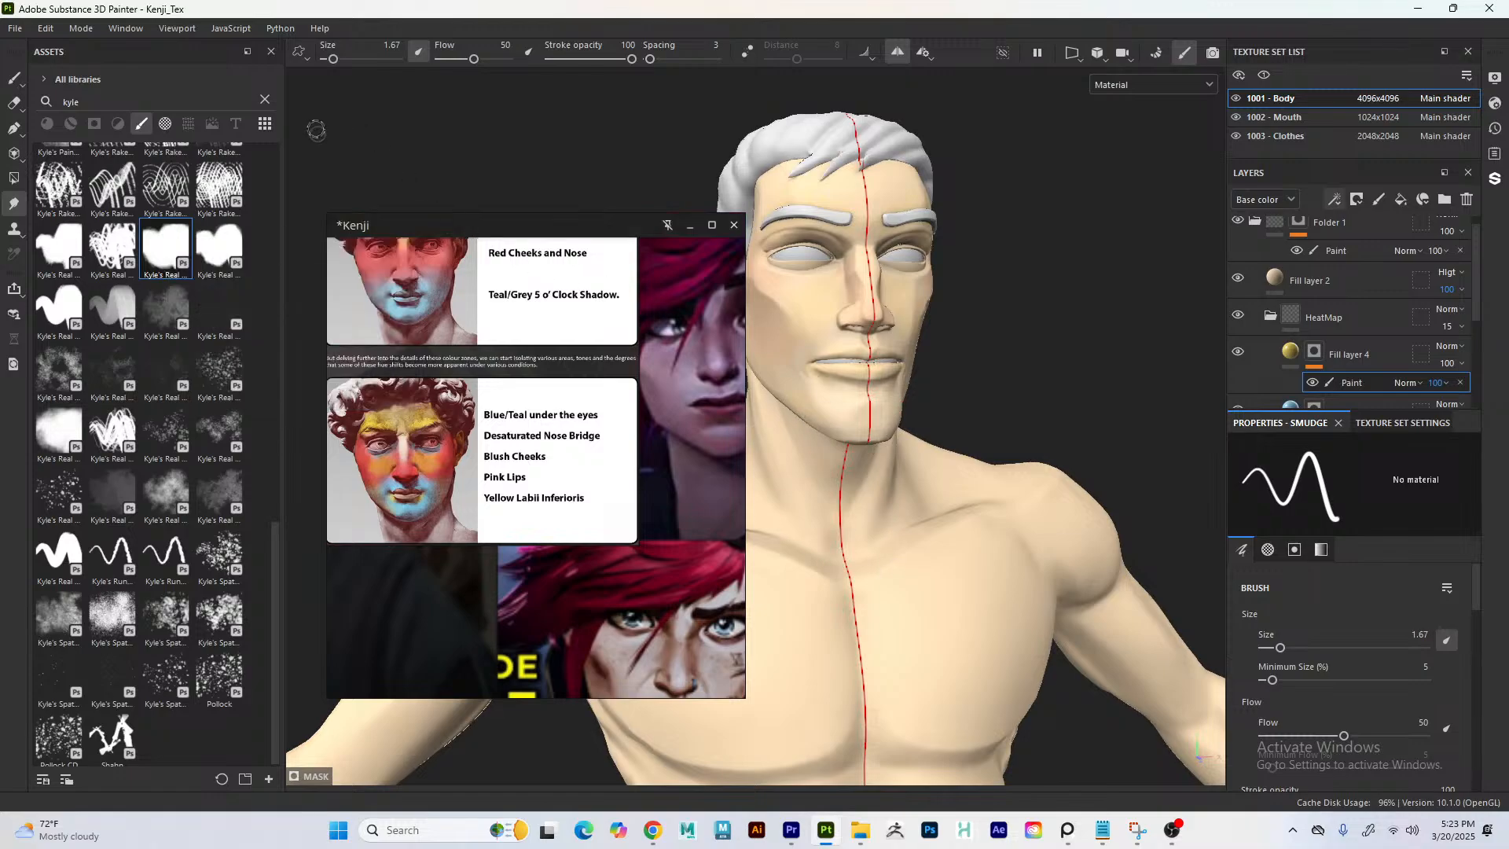
click(155, 248)
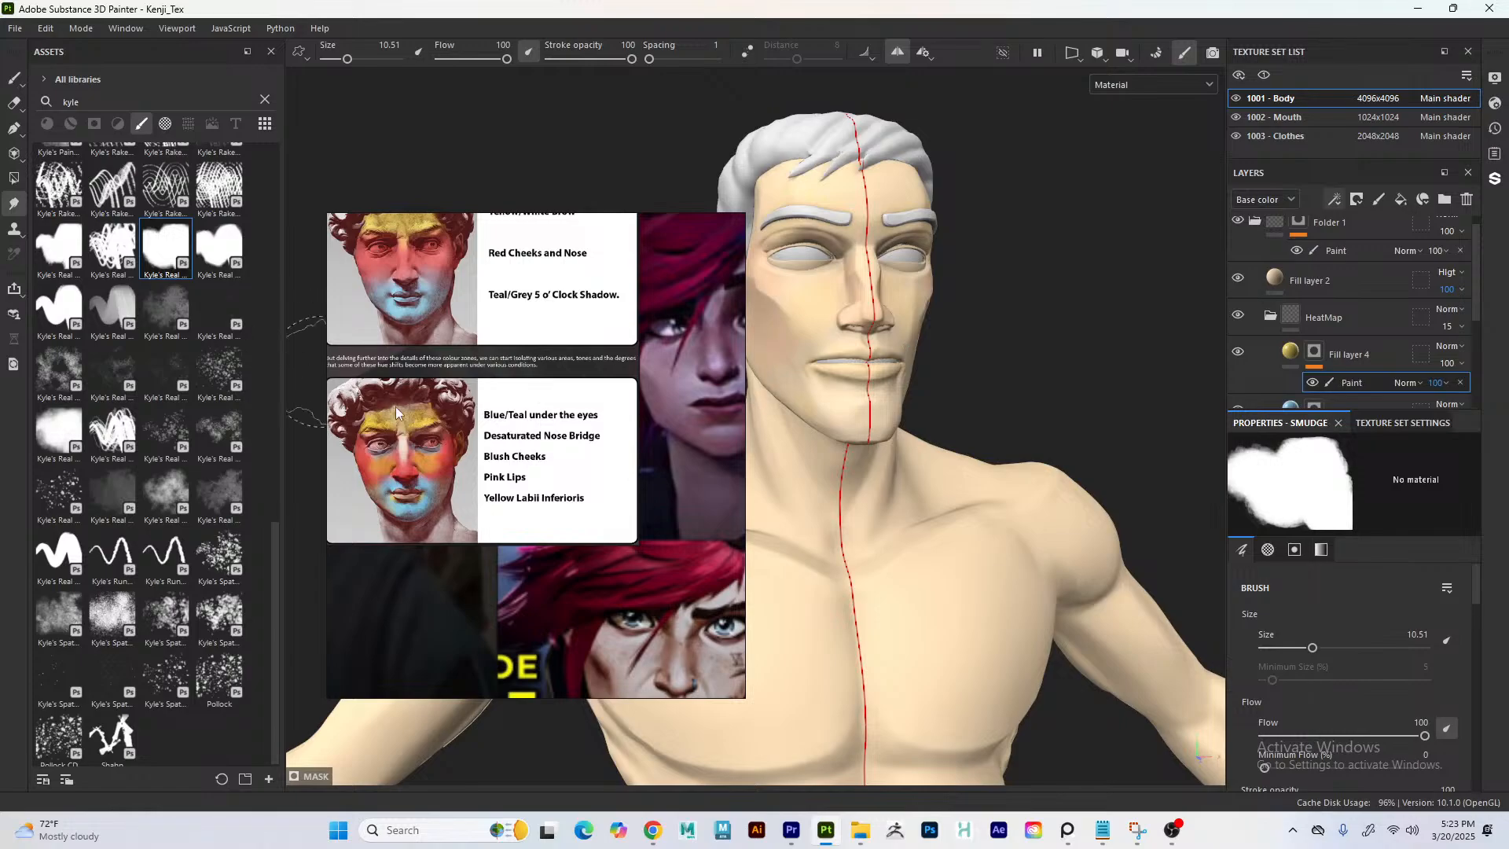
- Bring the portrait of the figure in the cap into view on the reference board and move the board clear of the character
scroll(409, 480, down, 5)
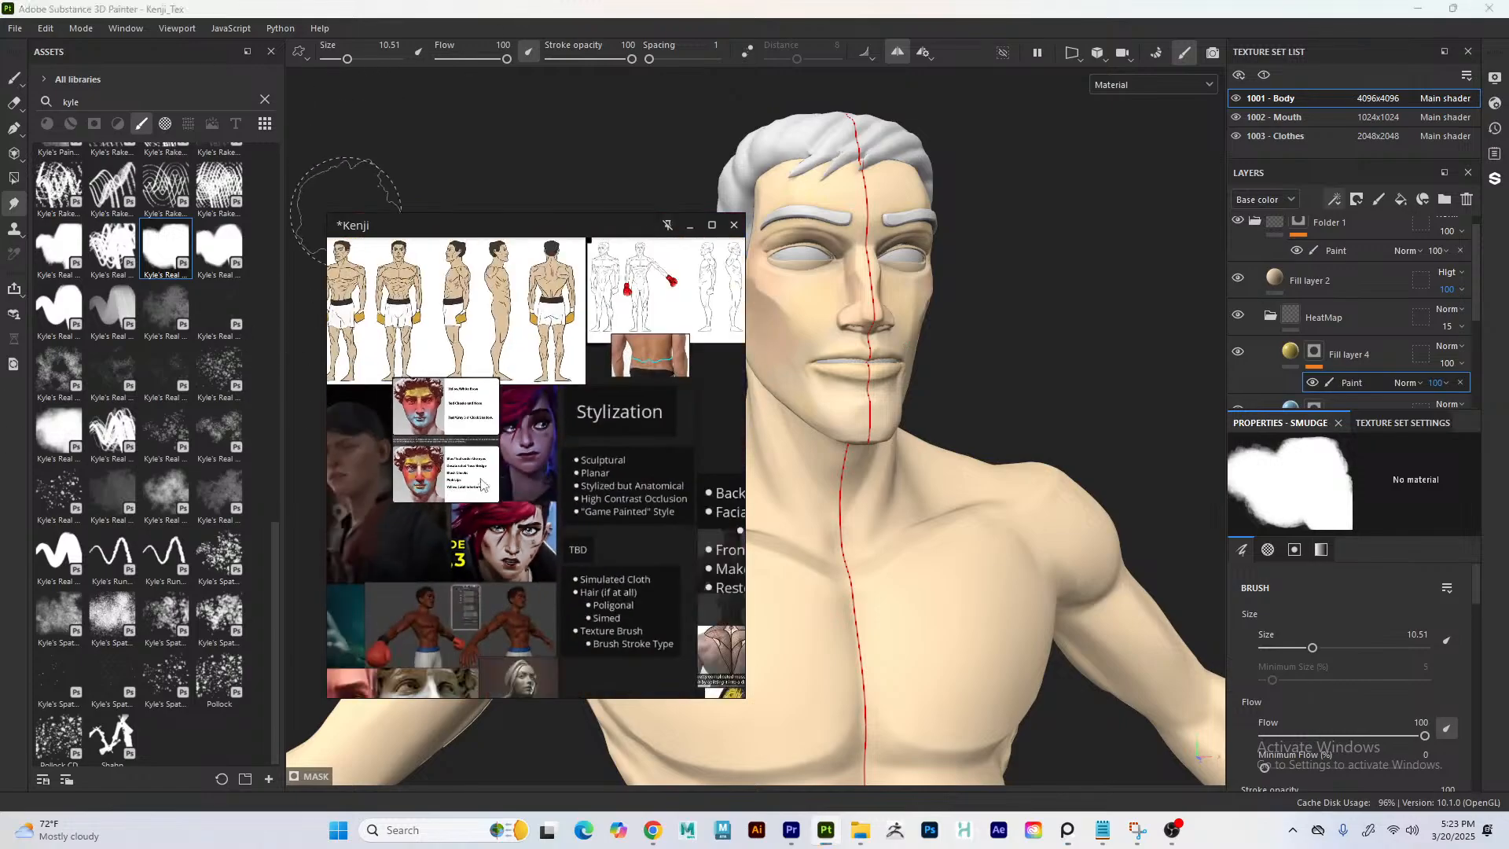
middle_drag(409, 480, 517, 416)
scroll(643, 368, up, 3)
scroll(499, 385, up, 3)
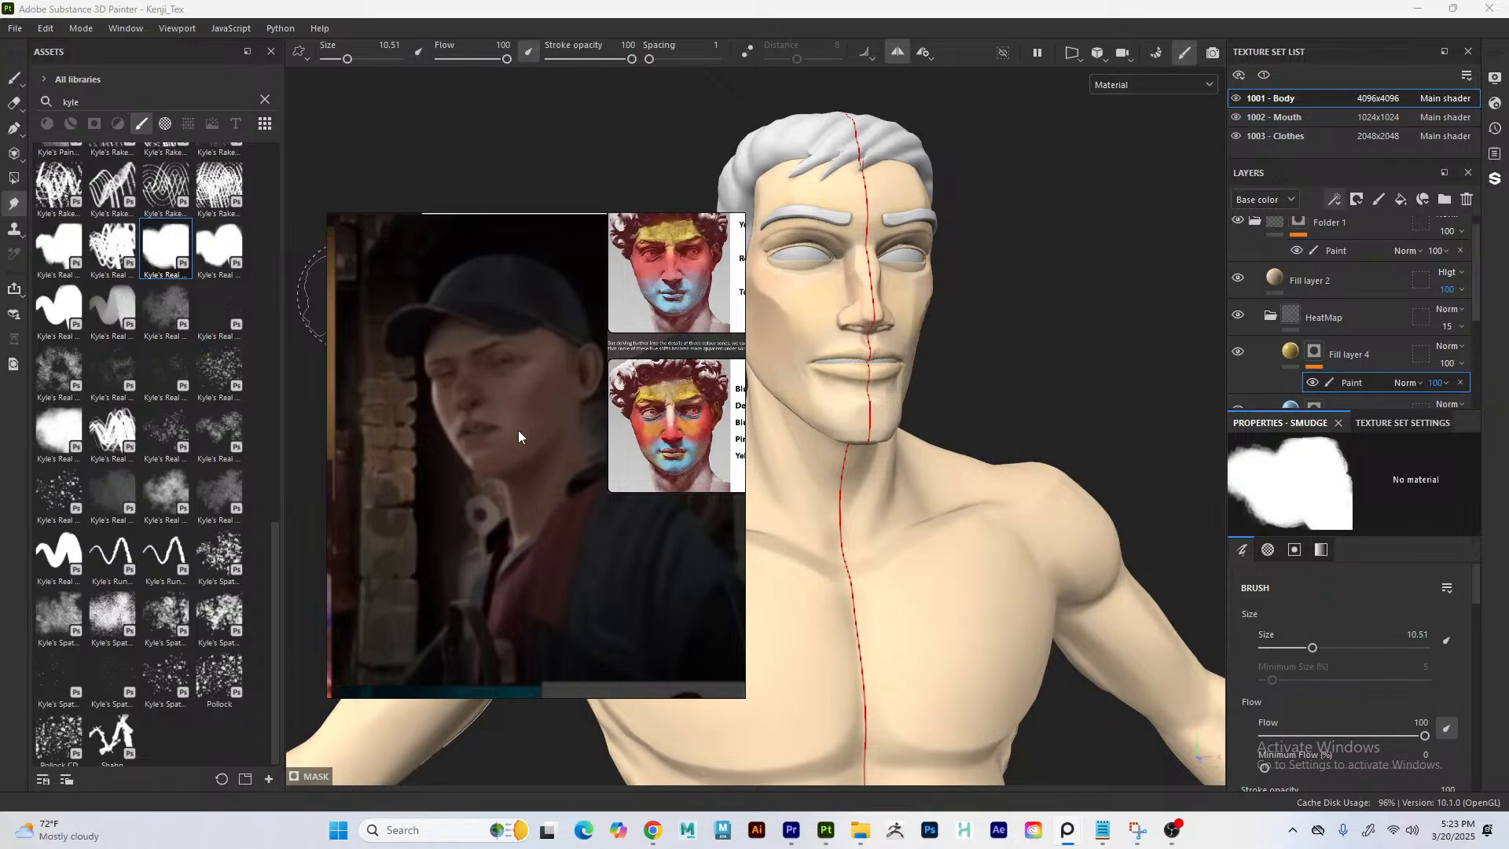
right_drag(677, 475, 502, 458)
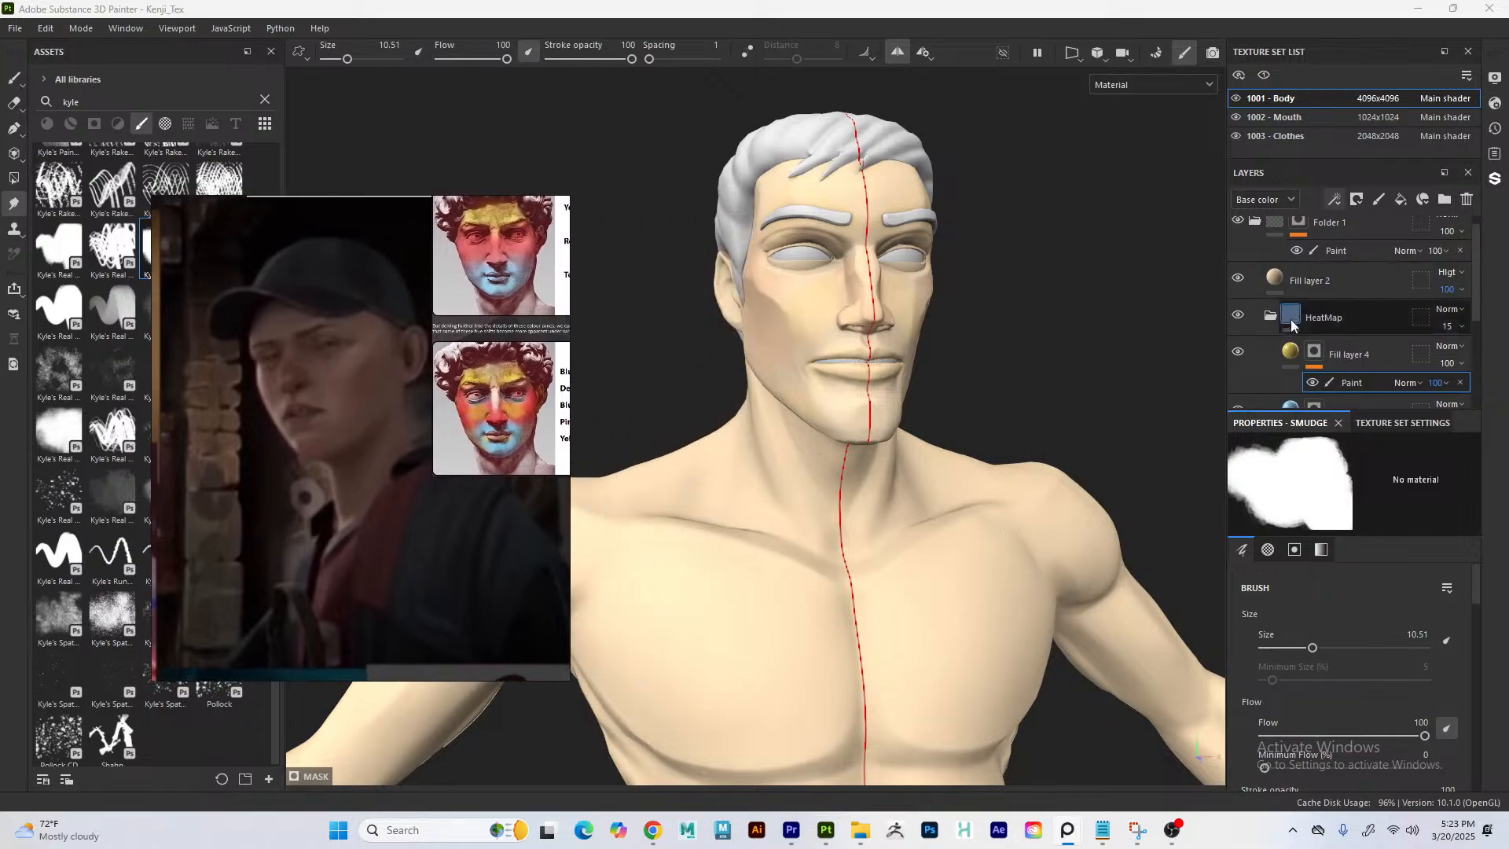
- Rename Fill layer 2, above the HeatMap folder, as Base Skin Color
click(1310, 281)
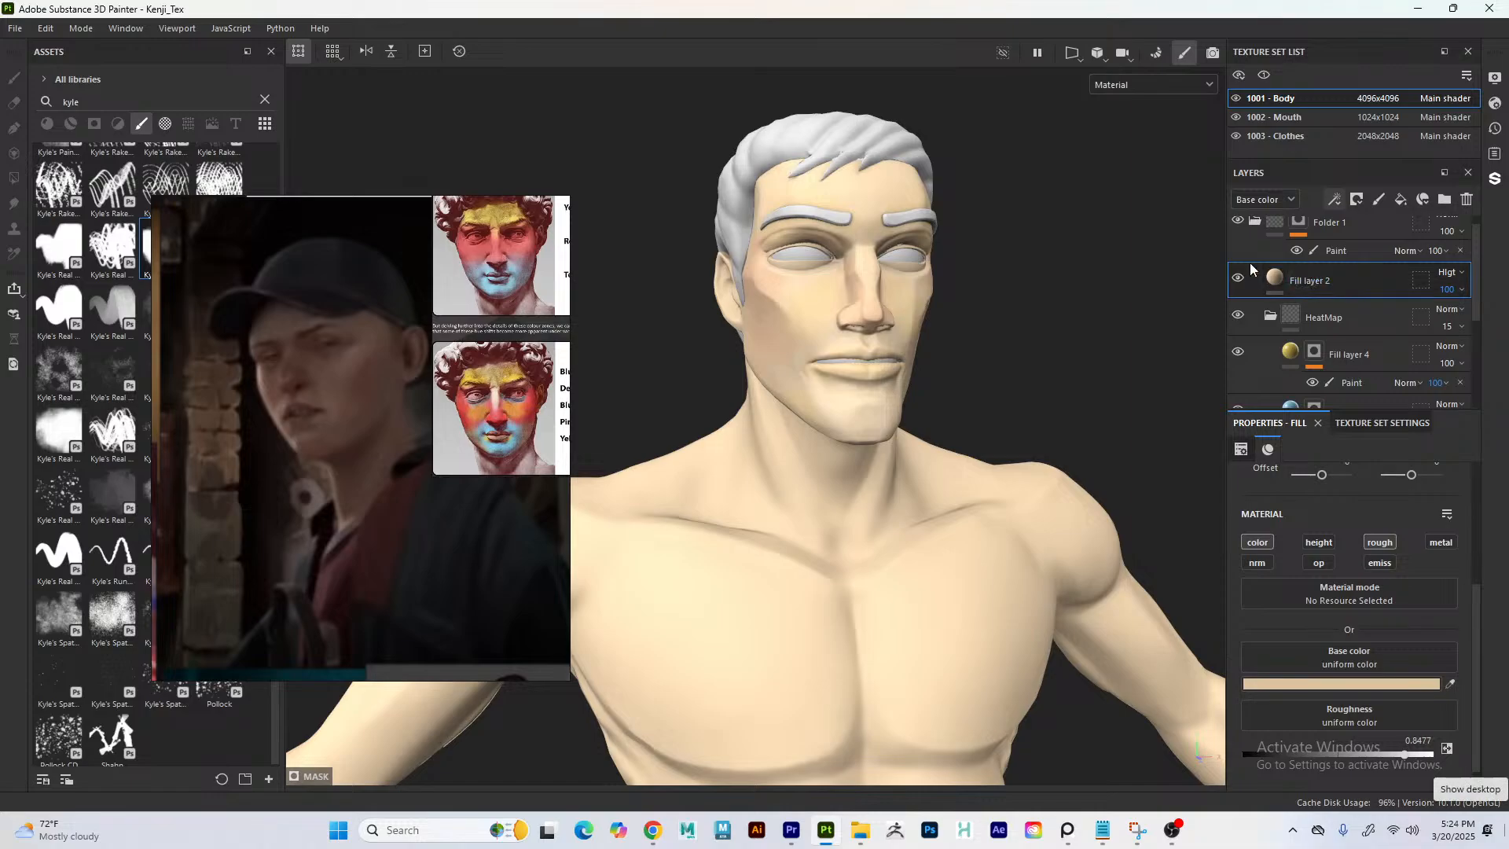
double_click(1300, 282)
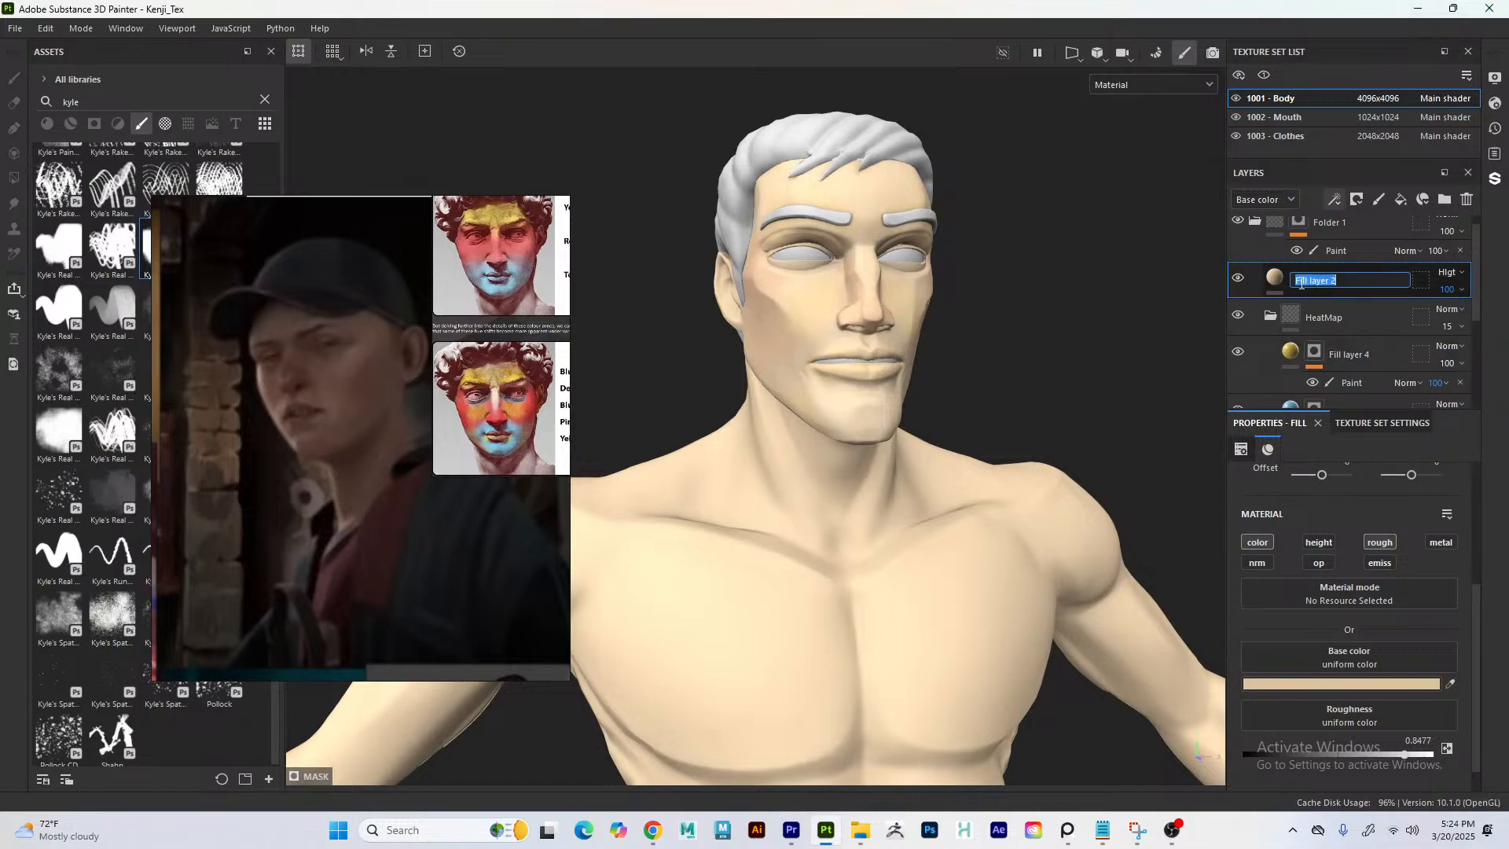
text(Base Skin Color)
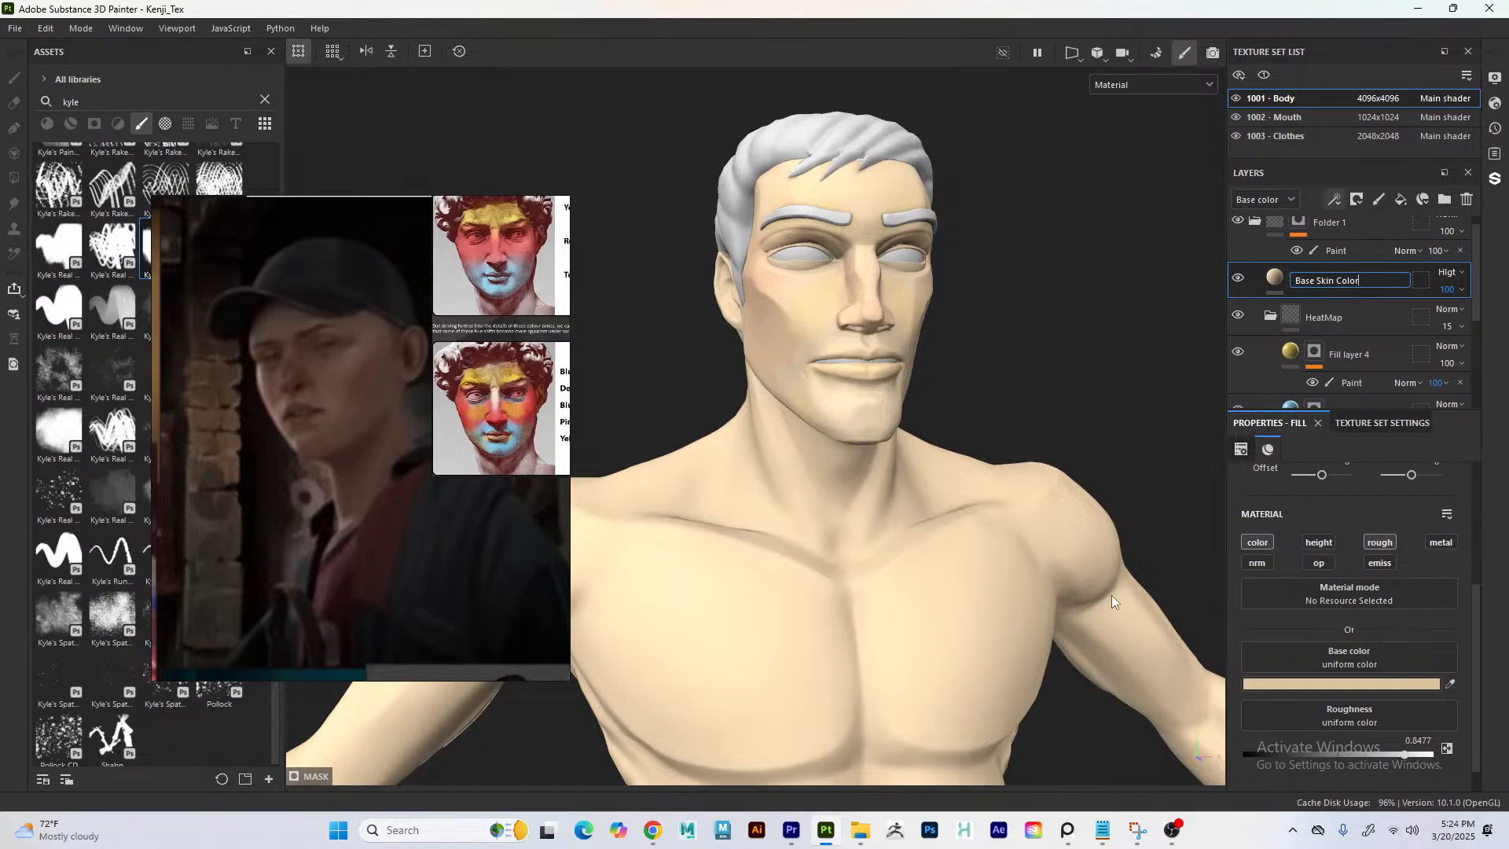
key(Return)
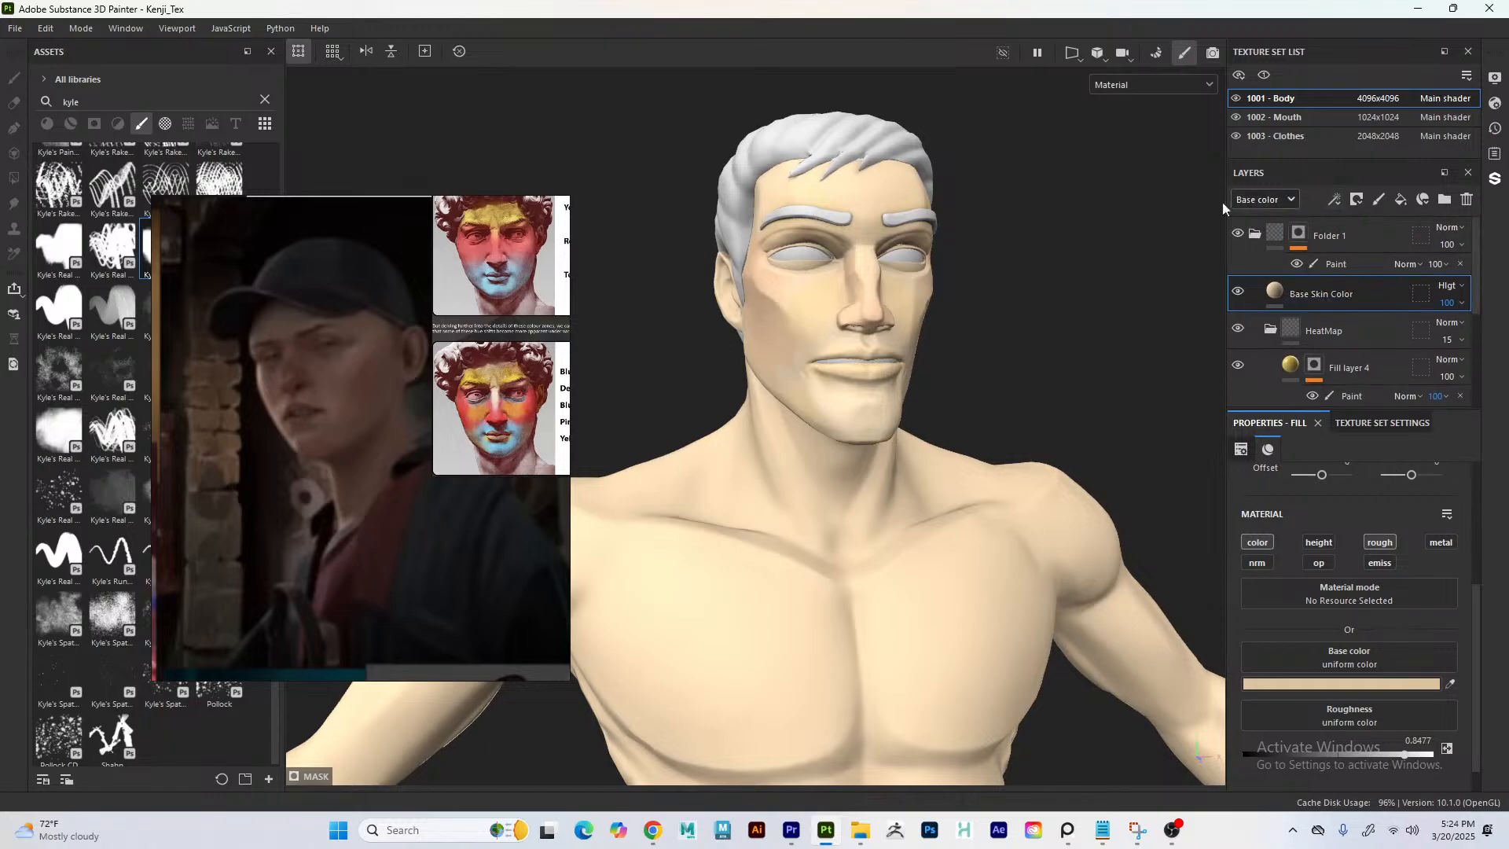
- Collapse the HeatMap folder and duplicate the Base Skin Color layer
click(1270, 330)
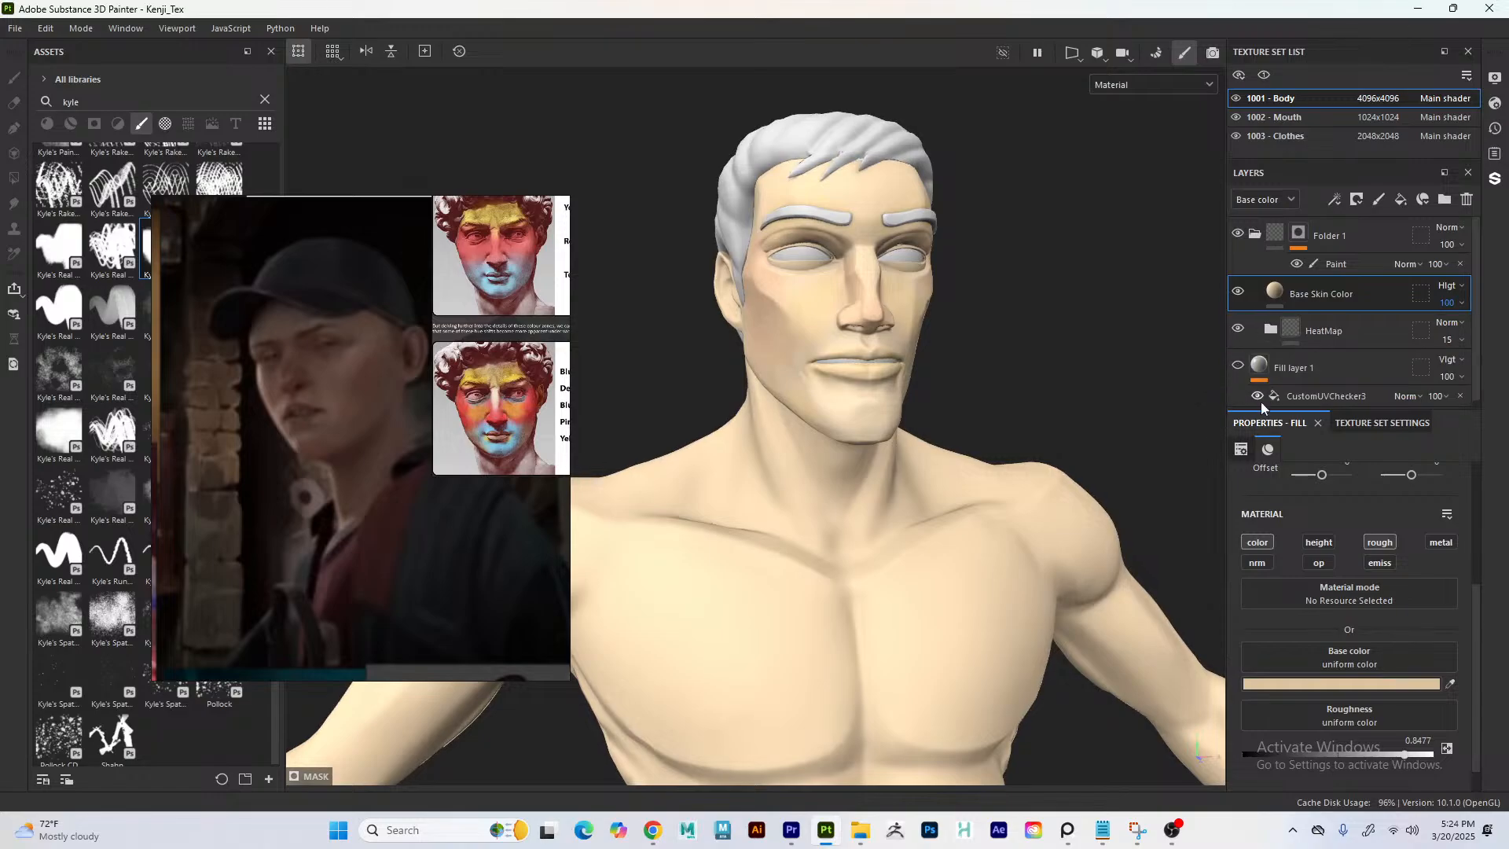
click(1401, 199)
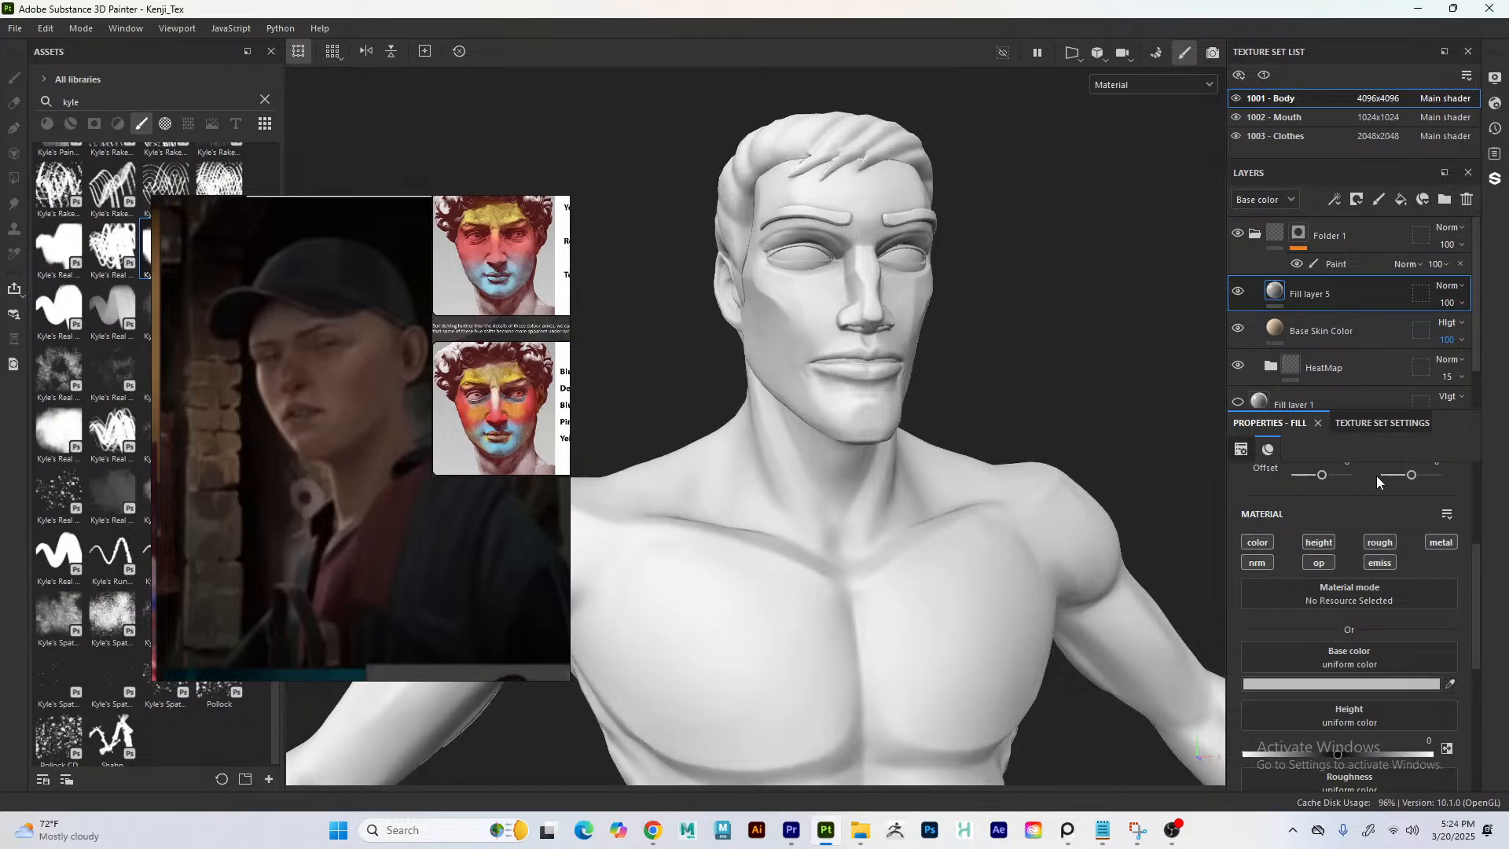
key(ctrl+z)
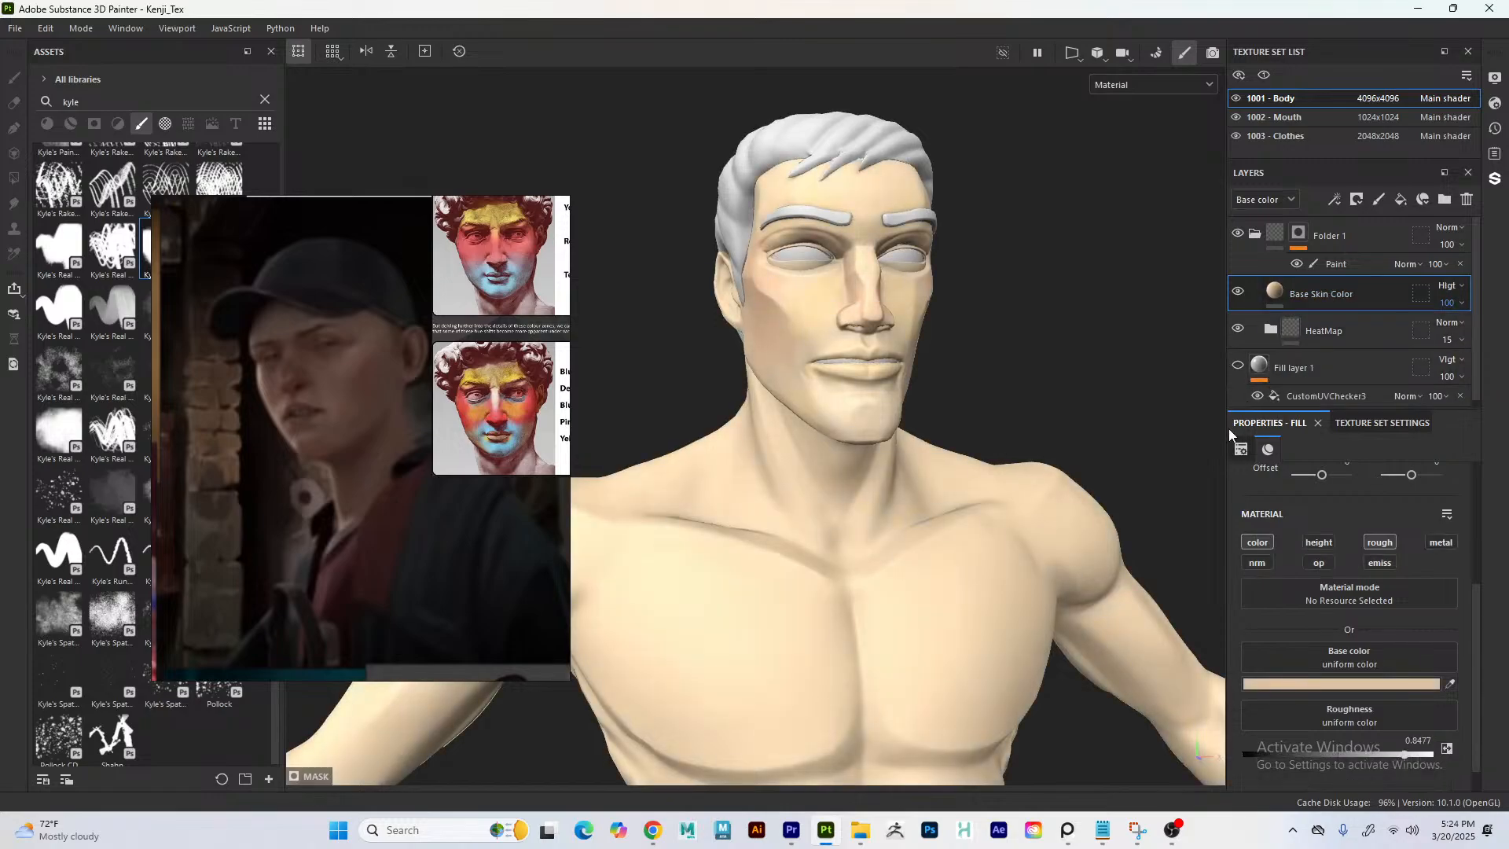
key(ctrl+d)
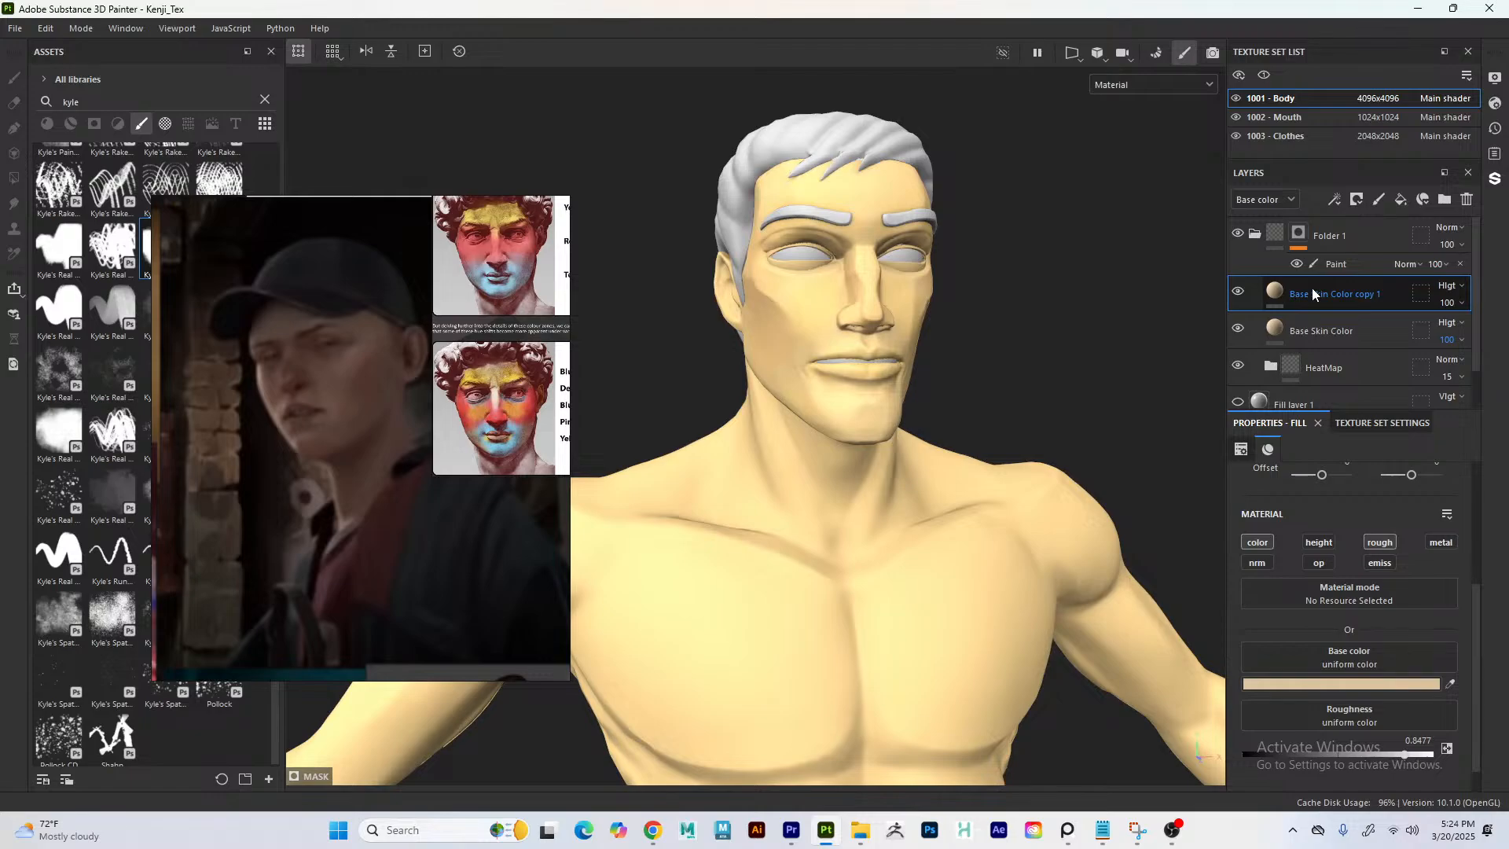
- Examine the layered skin tone on the character's body and face from several angles
alt+right_drag(1108, 479, 1108, 406)
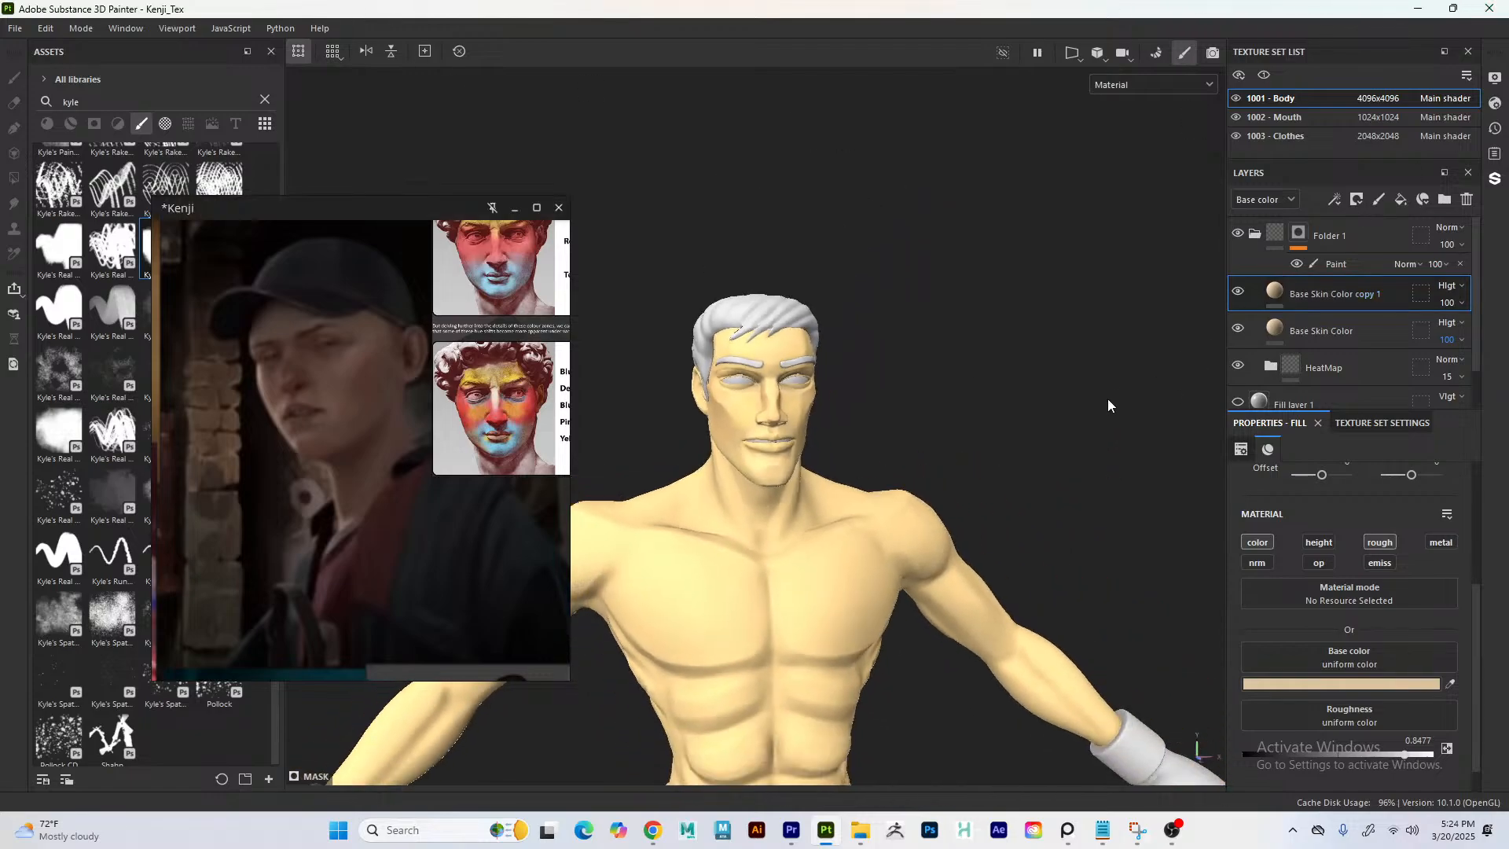
scroll(1106, 399, down, 3)
alt+drag(766, 542, 997, 448)
alt+middle_drag(997, 448, 1011, 412)
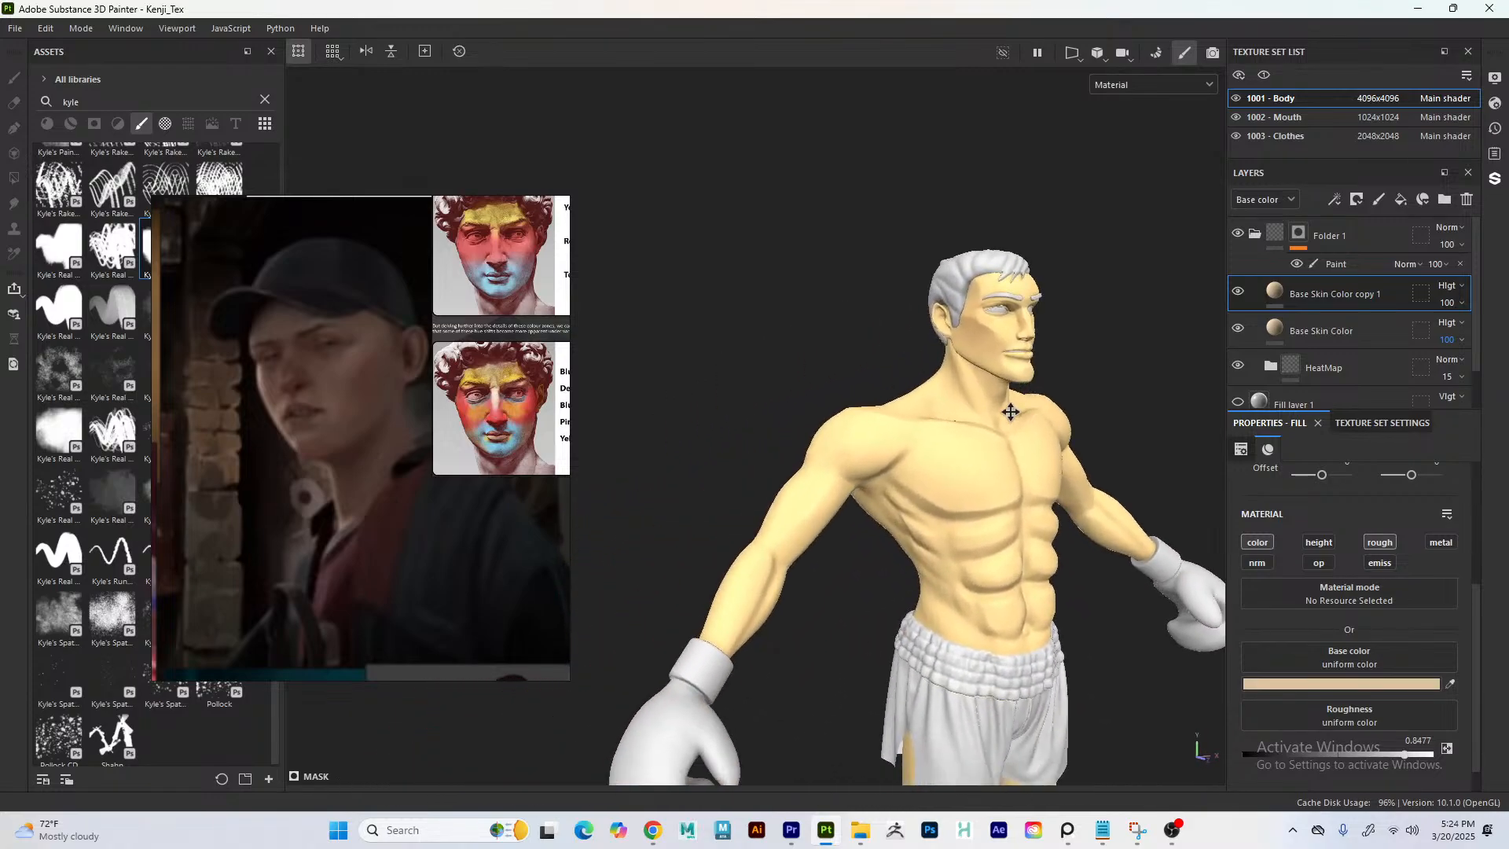
alt+drag(1011, 412, 1017, 384)
alt+middle_drag(1017, 385, 958, 390)
mouse_move(959, 390)
alt+right_down()
mouse_move(1185, 510)
mouse_move(946, 527)
mouse_move(1092, 516)
mouse_move(1072, 517)
alt+right_up()
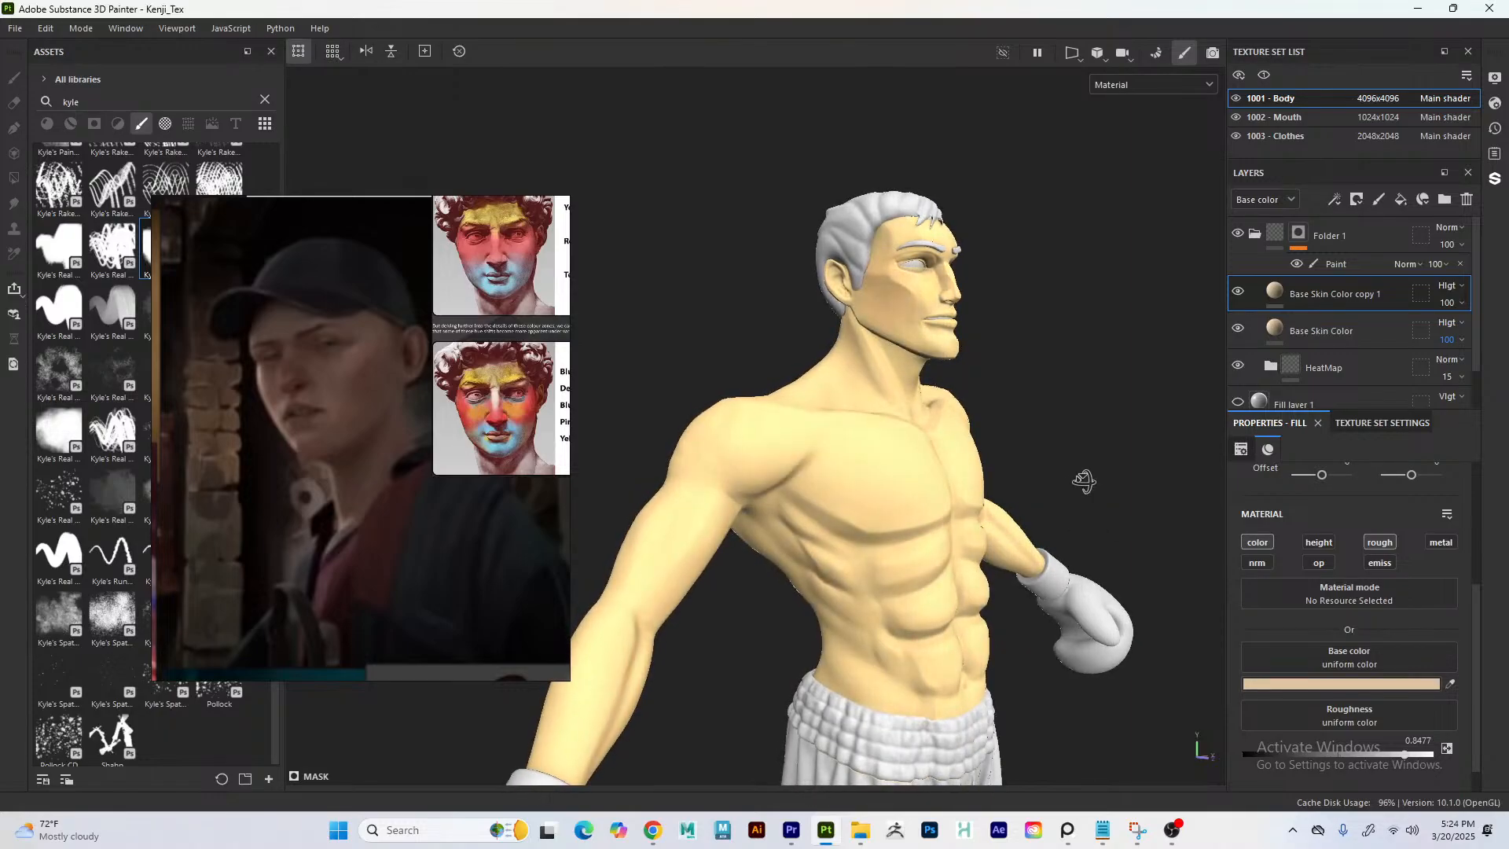
alt+drag(1084, 481, 921, 490)
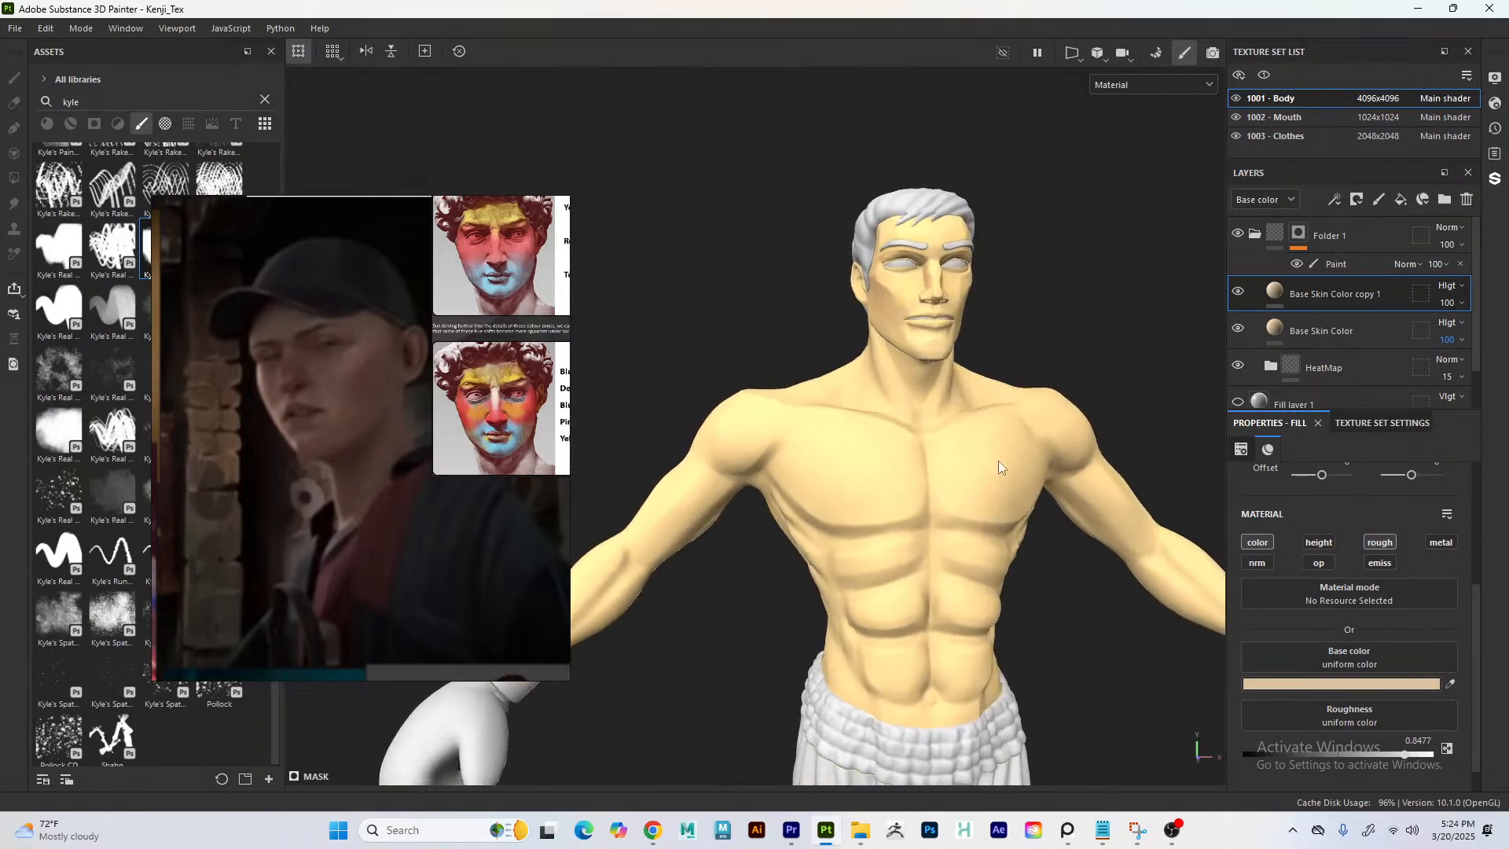
alt+drag(998, 460, 881, 385)
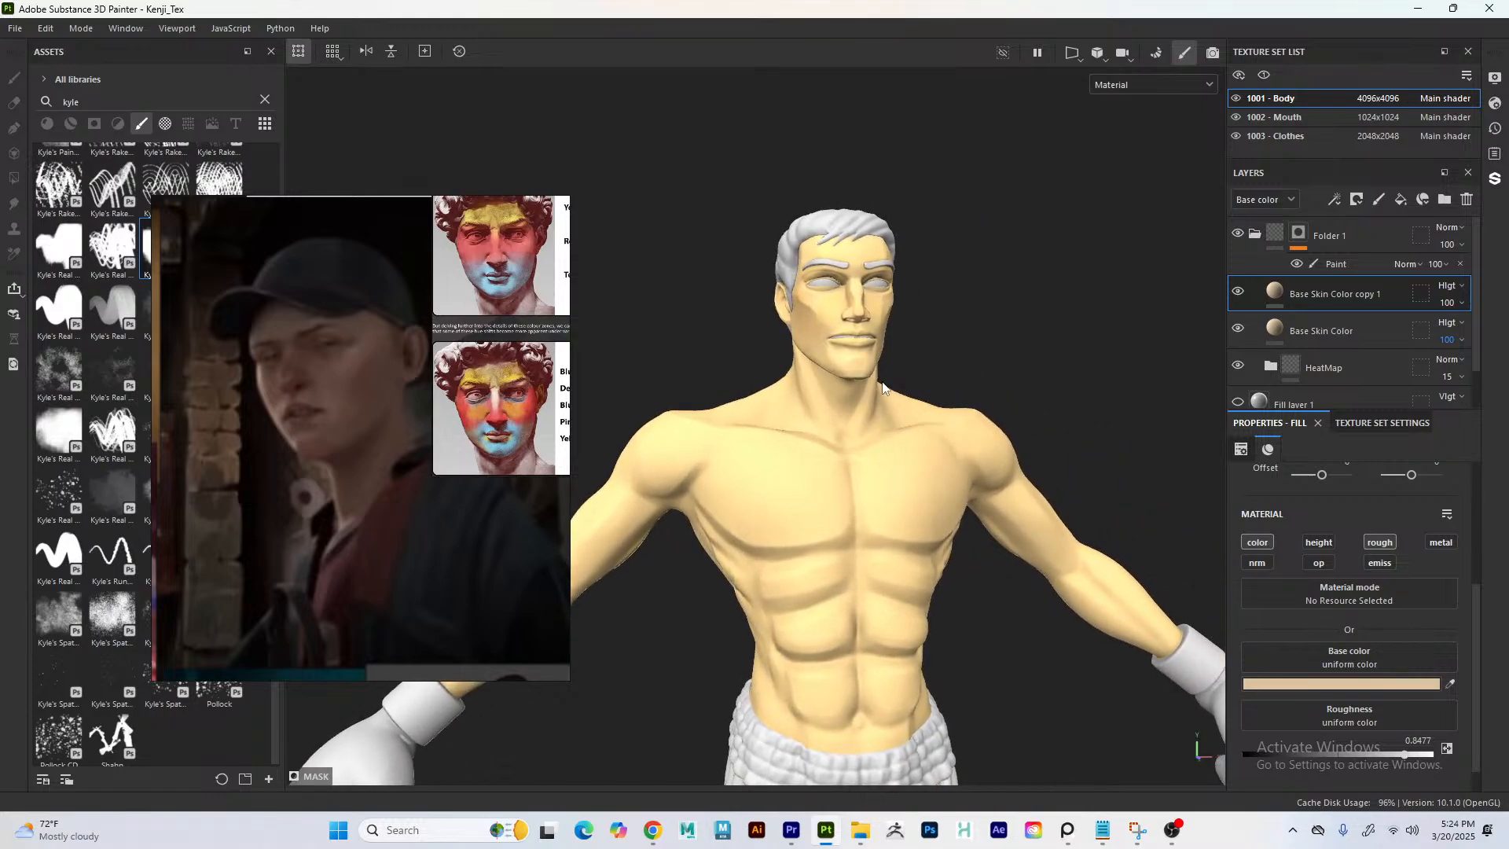
alt+right_drag(882, 383, 960, 404)
alt+middle_drag(748, 401, 790, 483)
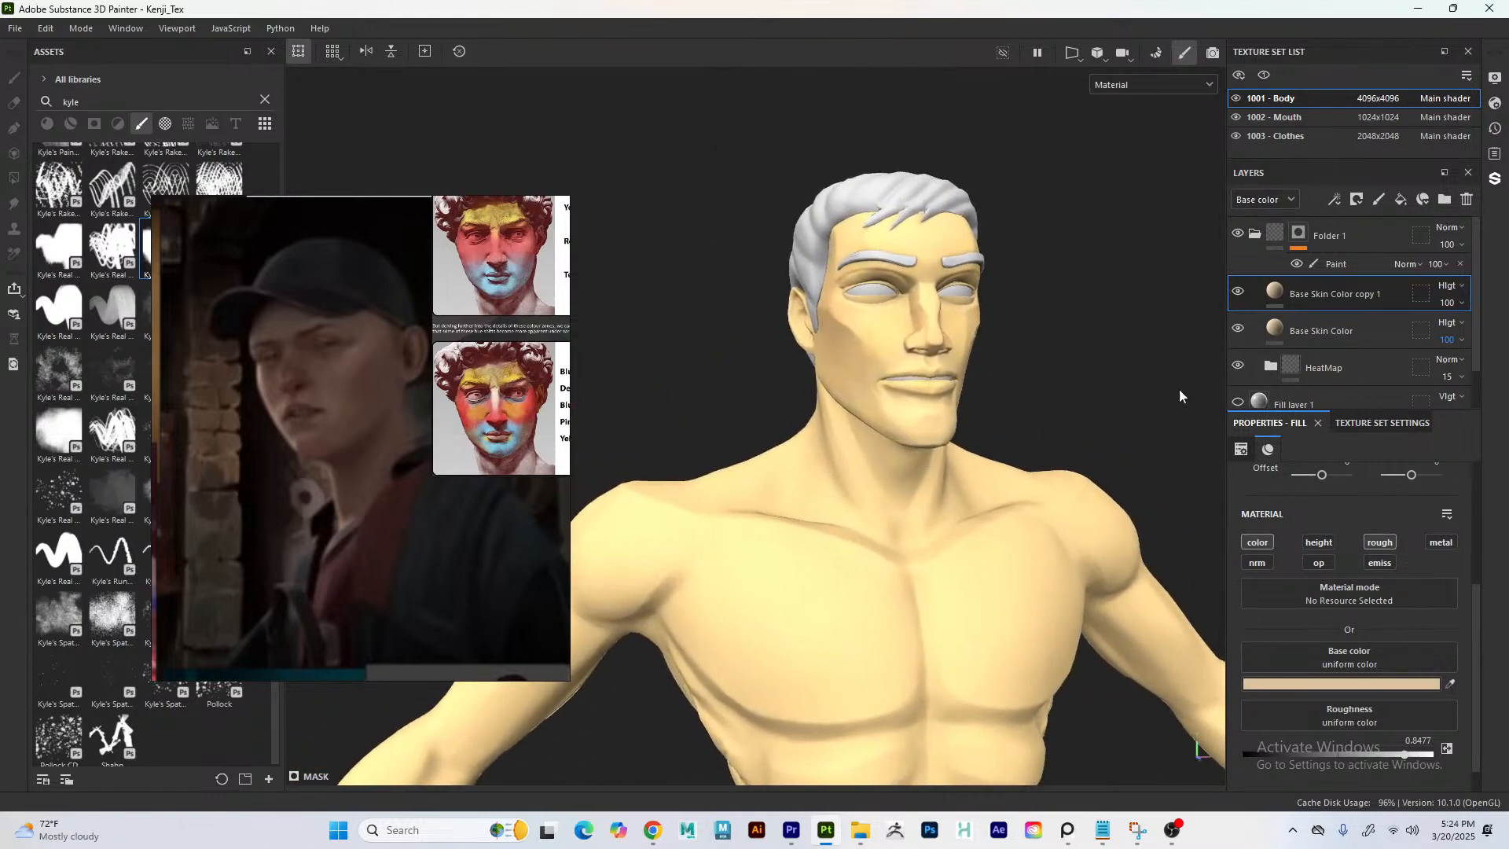
- Shift the original Base Skin Color layer's base colour to the pinker tone DDB6A0
click(1285, 331)
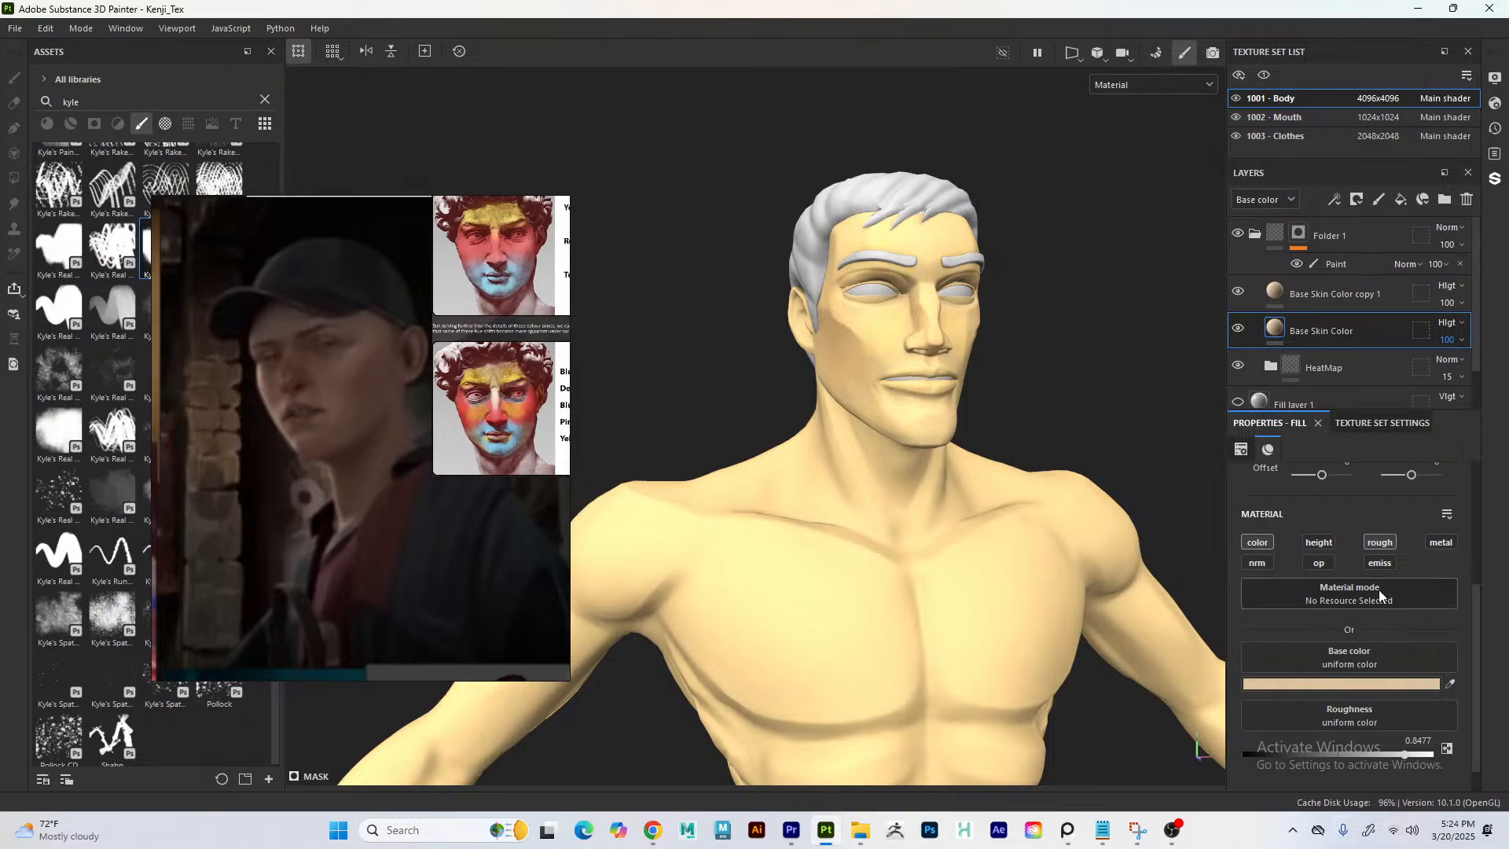
click(1377, 684)
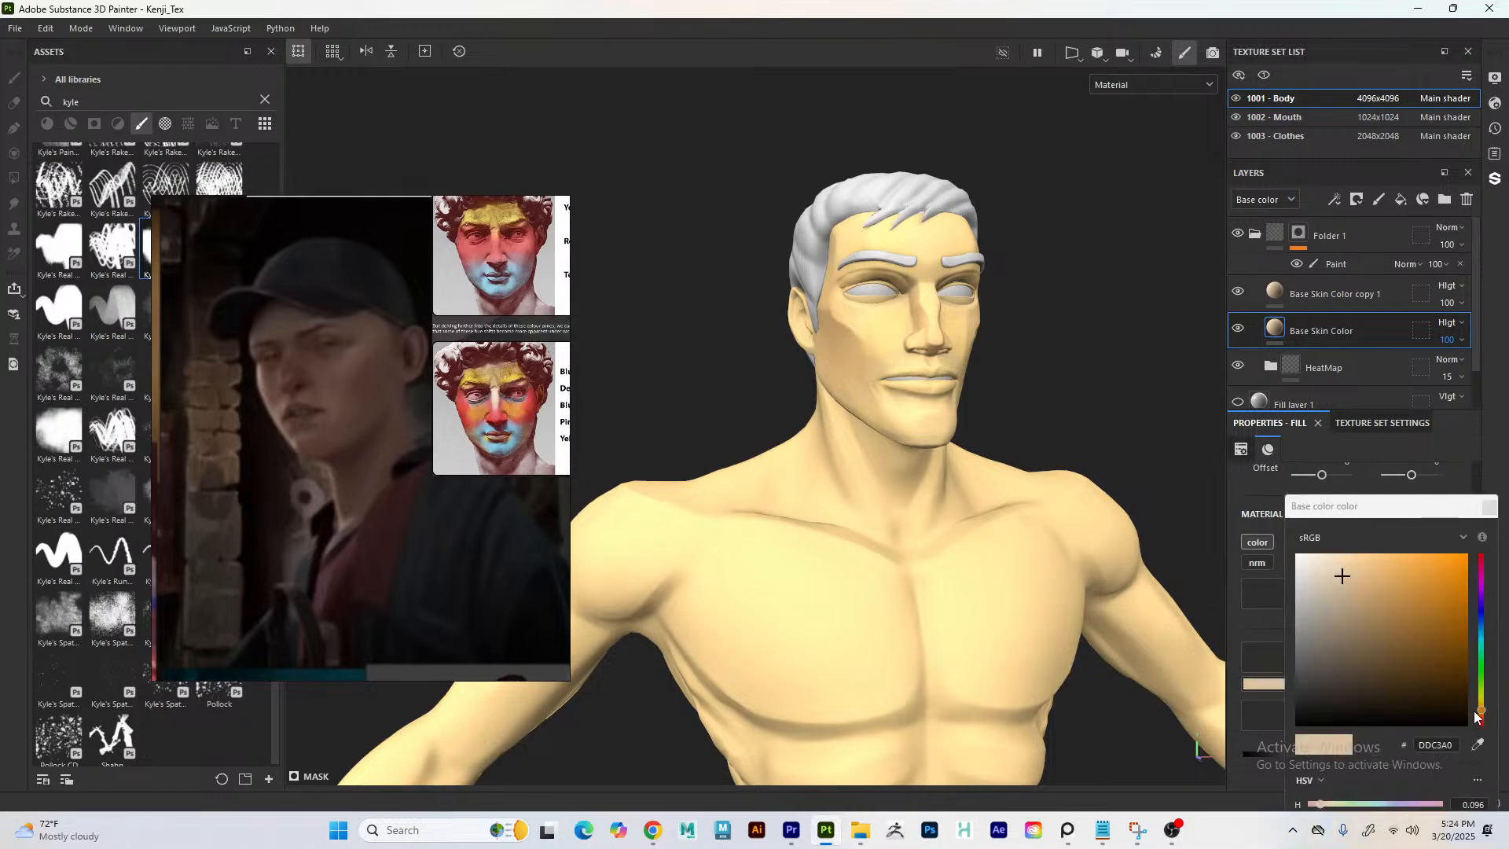
drag(1483, 715, 1485, 721)
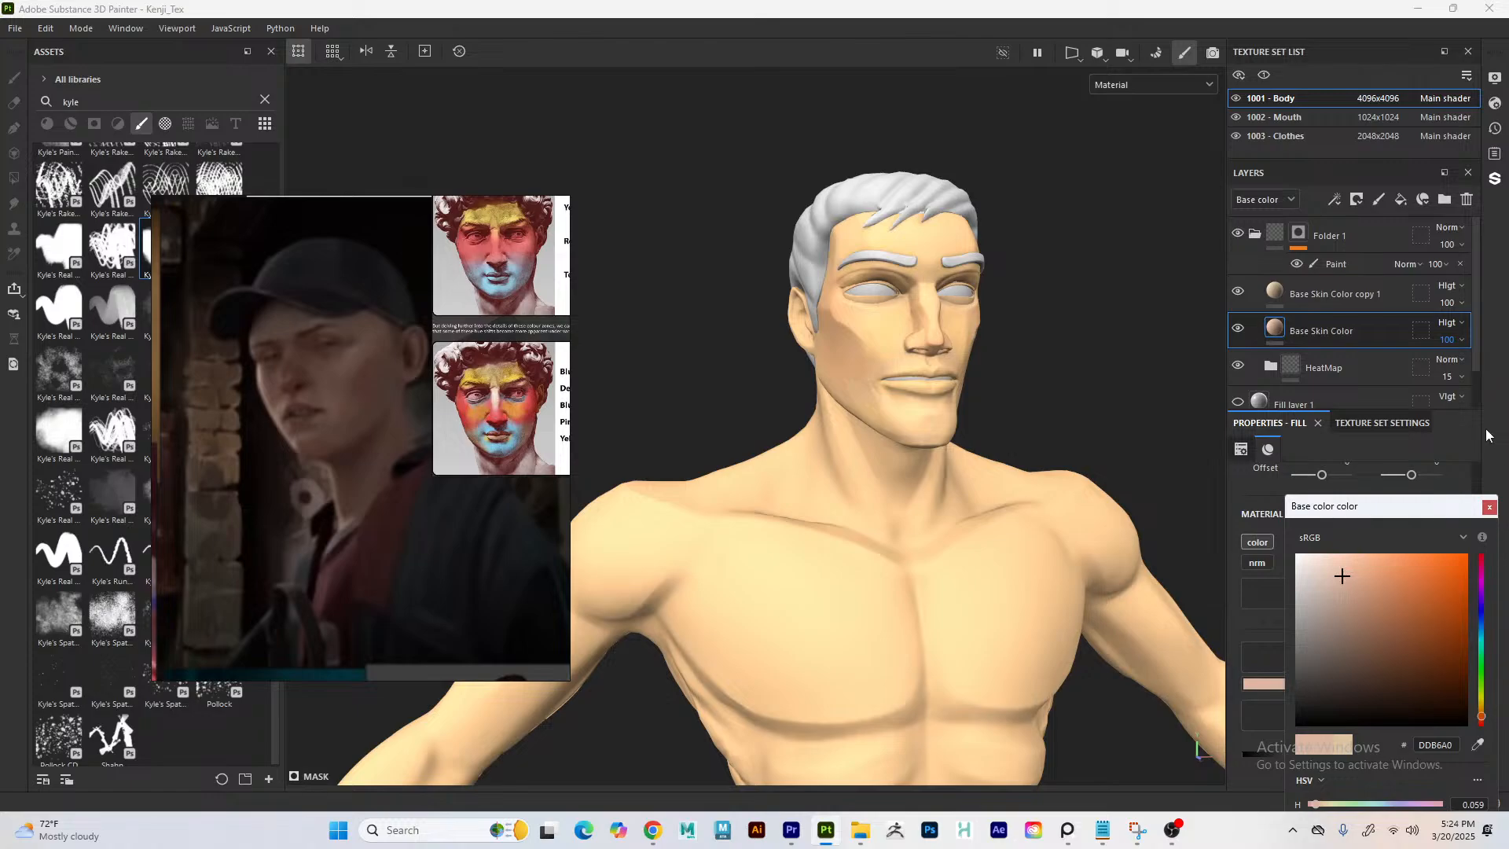
click(1488, 510)
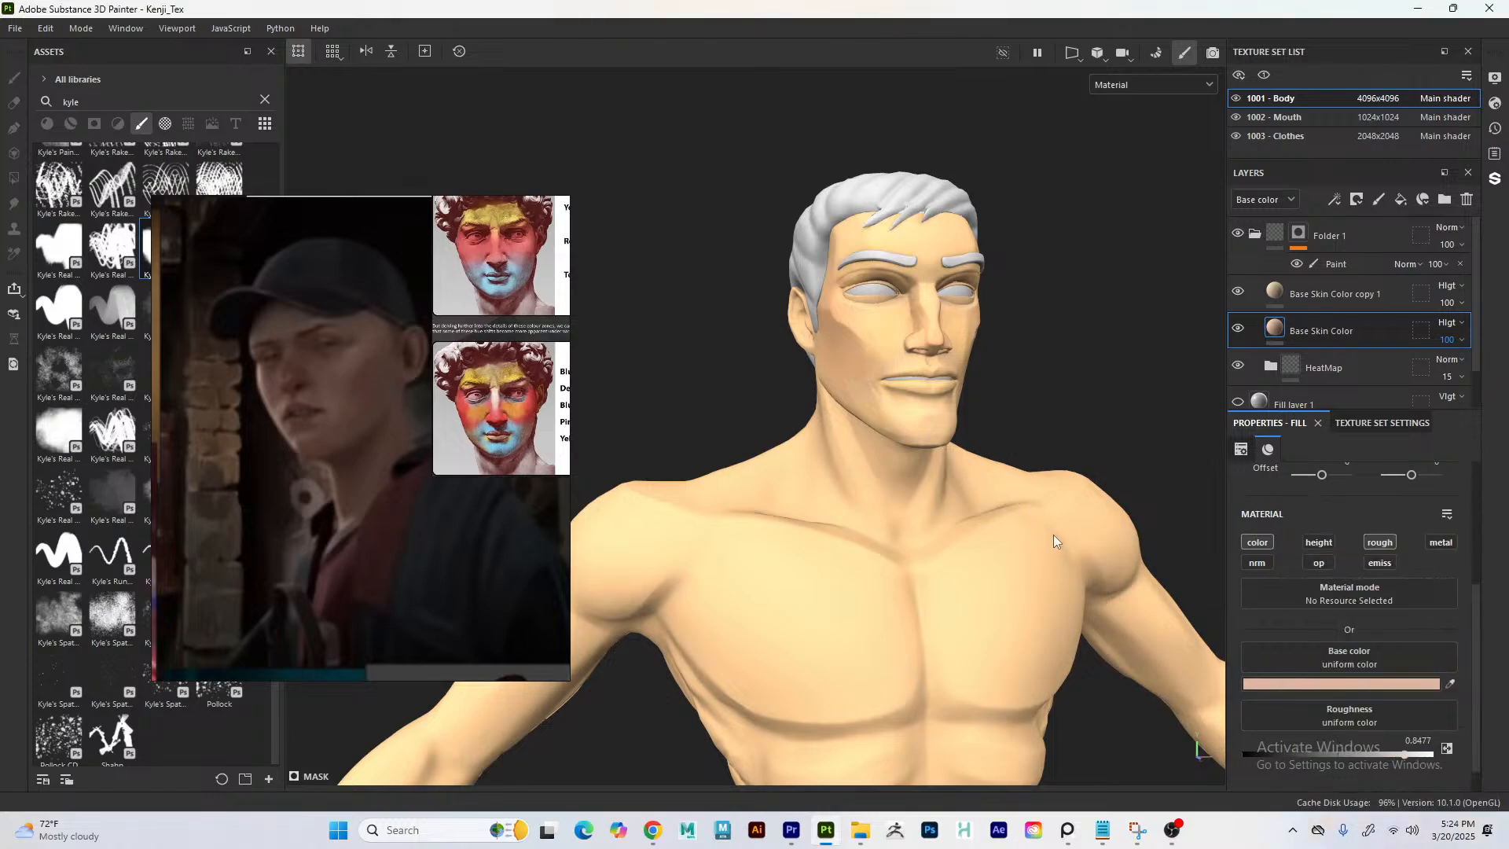
- Rotate the environment lighting around the character to check the skin tone on the face and torso
mouse_move(1054, 541)
shift+right_down()
mouse_move(909, 532)
mouse_move(892, 550)
shift+right_up()
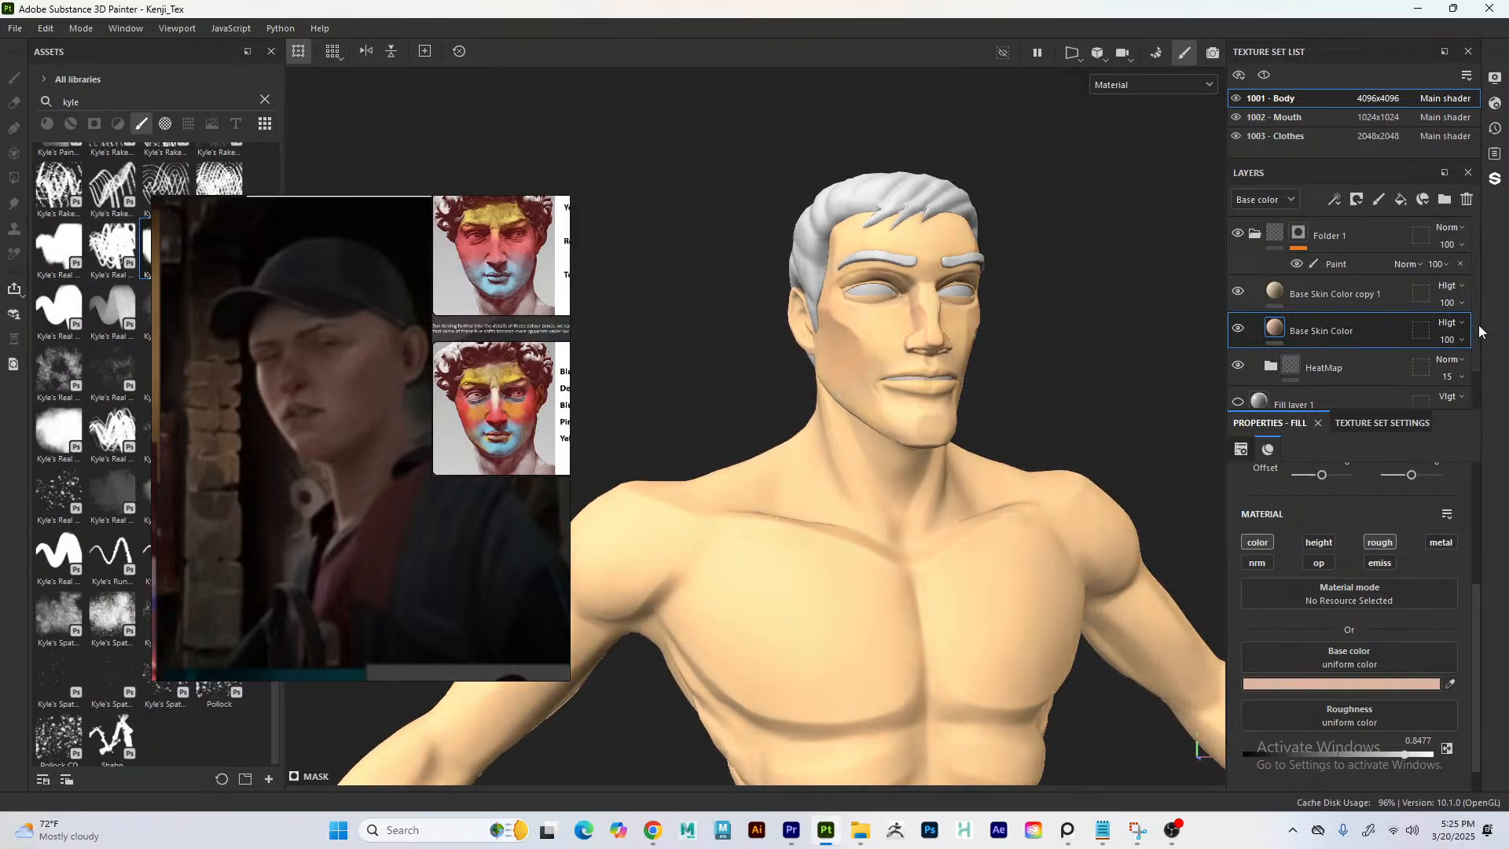
mouse_move(865, 463)
shift+right_down()
mouse_move(835, 463)
mouse_move(818, 438)
mouse_move(869, 472)
mouse_move(850, 464)
shift+right_up()
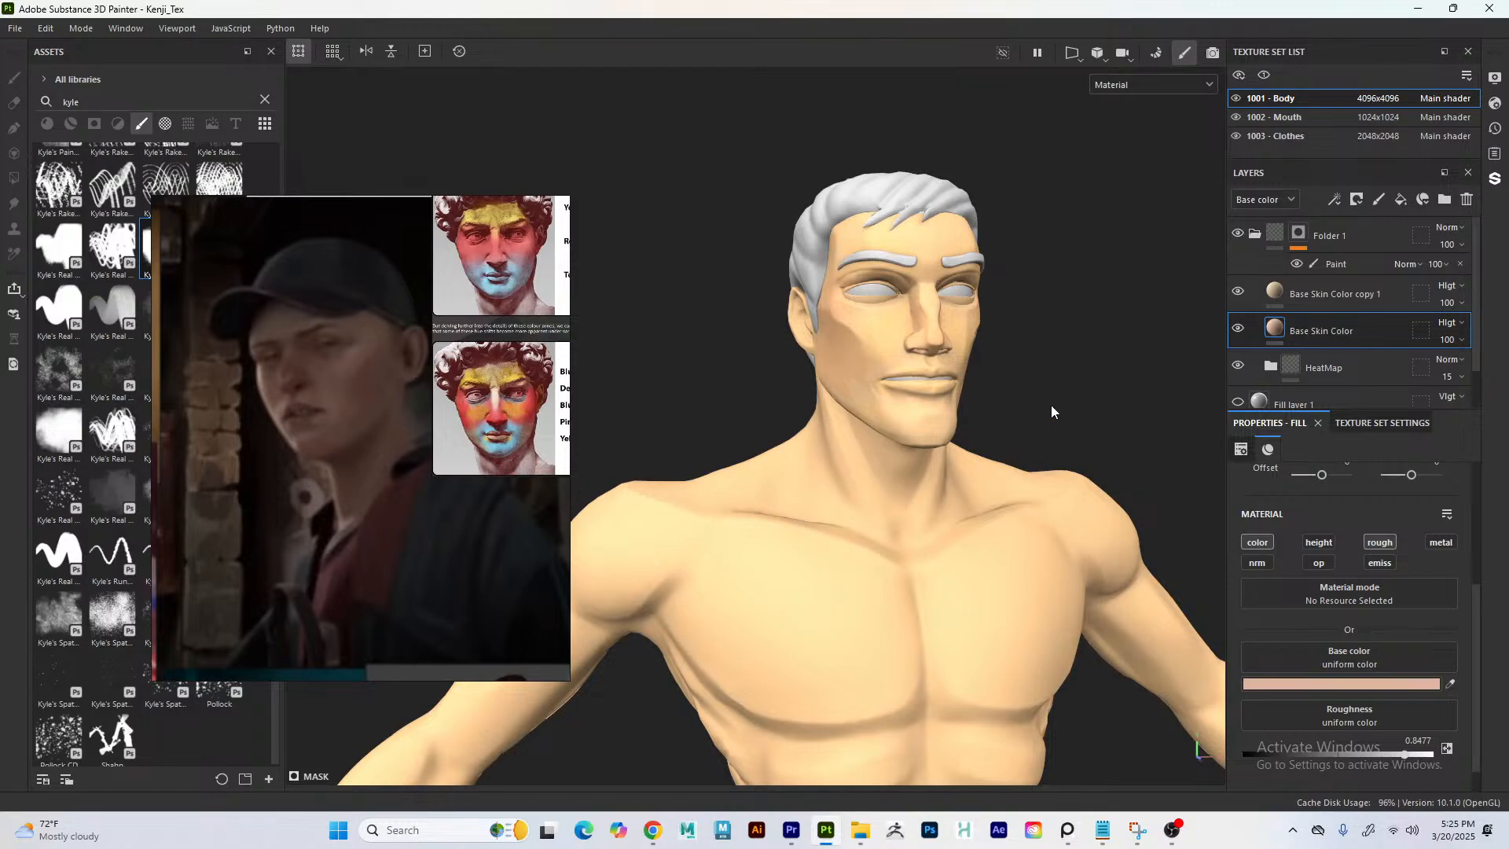
alt+drag(1044, 320, 881, 432)
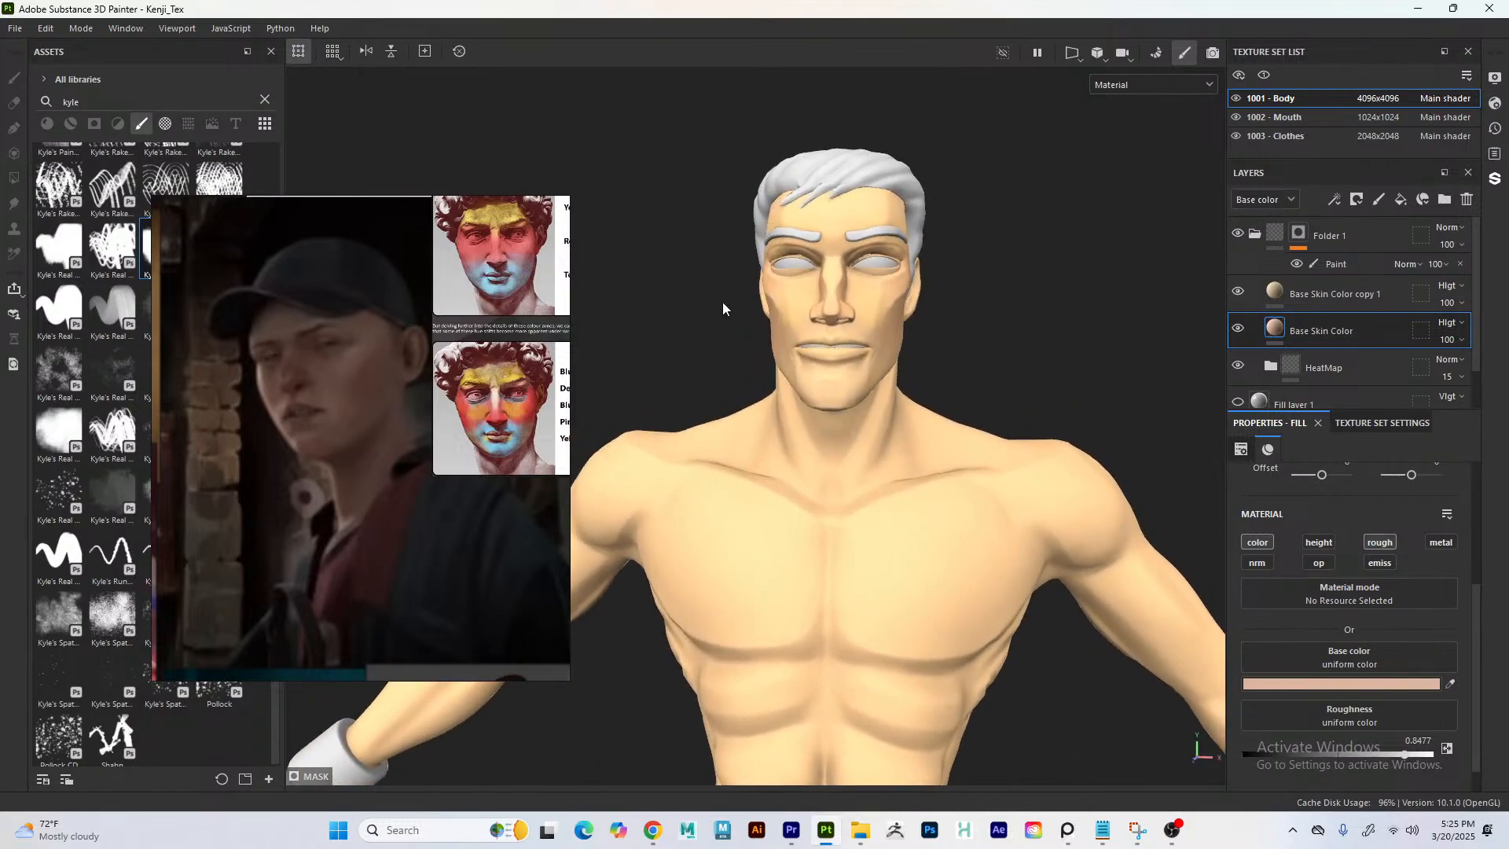
- Examine the skin tone around the shorts and legs from the front and sides
alt+drag(794, 275, 1037, 391)
alt+right_drag(1038, 390, 1336, 637)
alt+middle_drag(896, 514, 912, 377)
alt+drag(913, 389, 801, 409)
alt+drag(972, 305, 1132, 314)
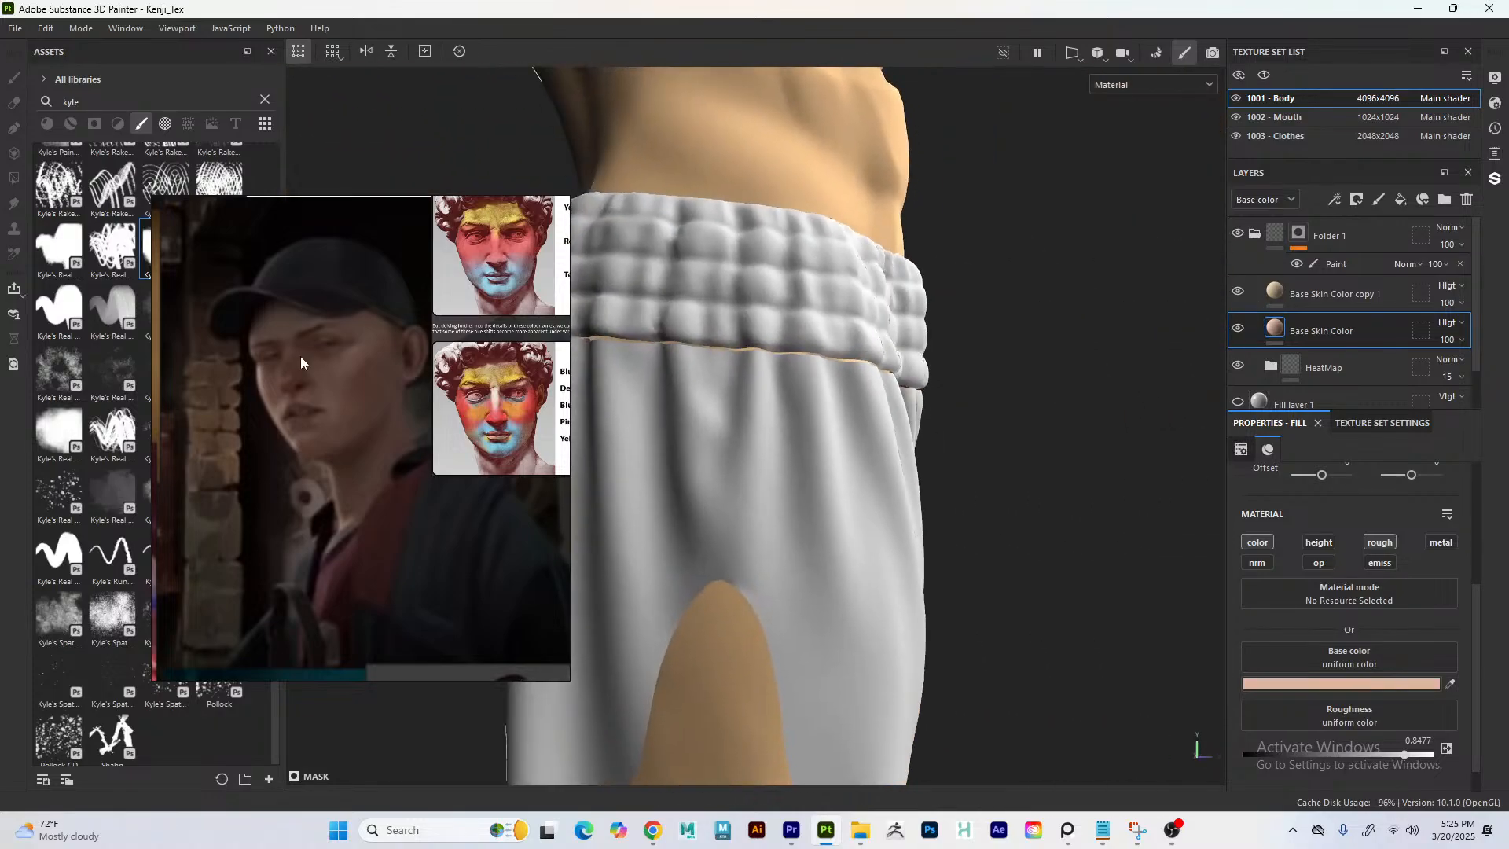
mouse_move(300, 356)
middle_down()
mouse_move(300, 400)
mouse_move(304, 370)
middle_up()
alt+drag(945, 354, 579, 374)
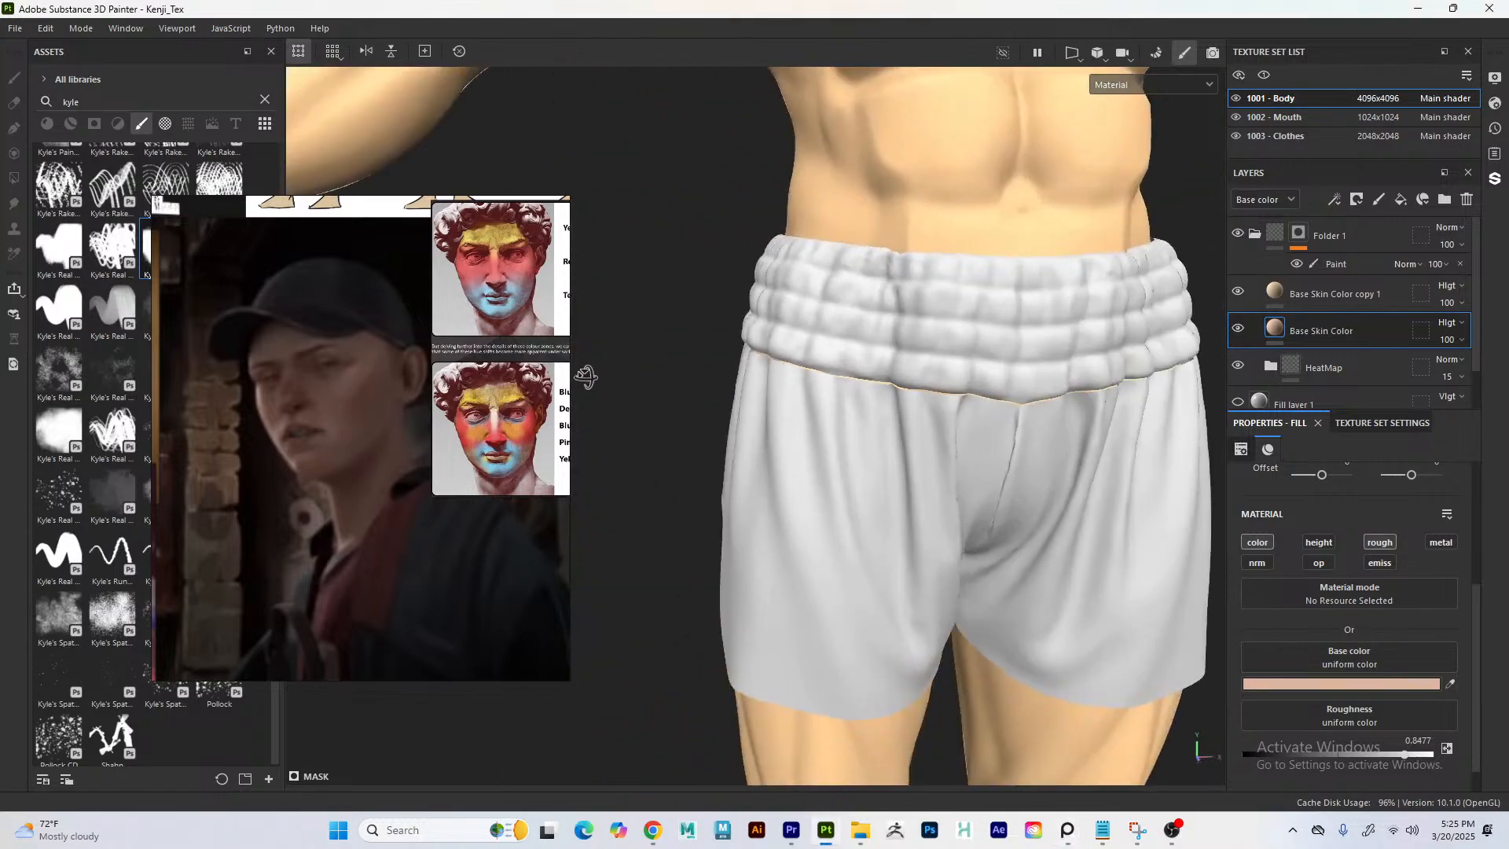
alt+drag(1011, 384, 807, 391)
alt+drag(1028, 426, 550, 393)
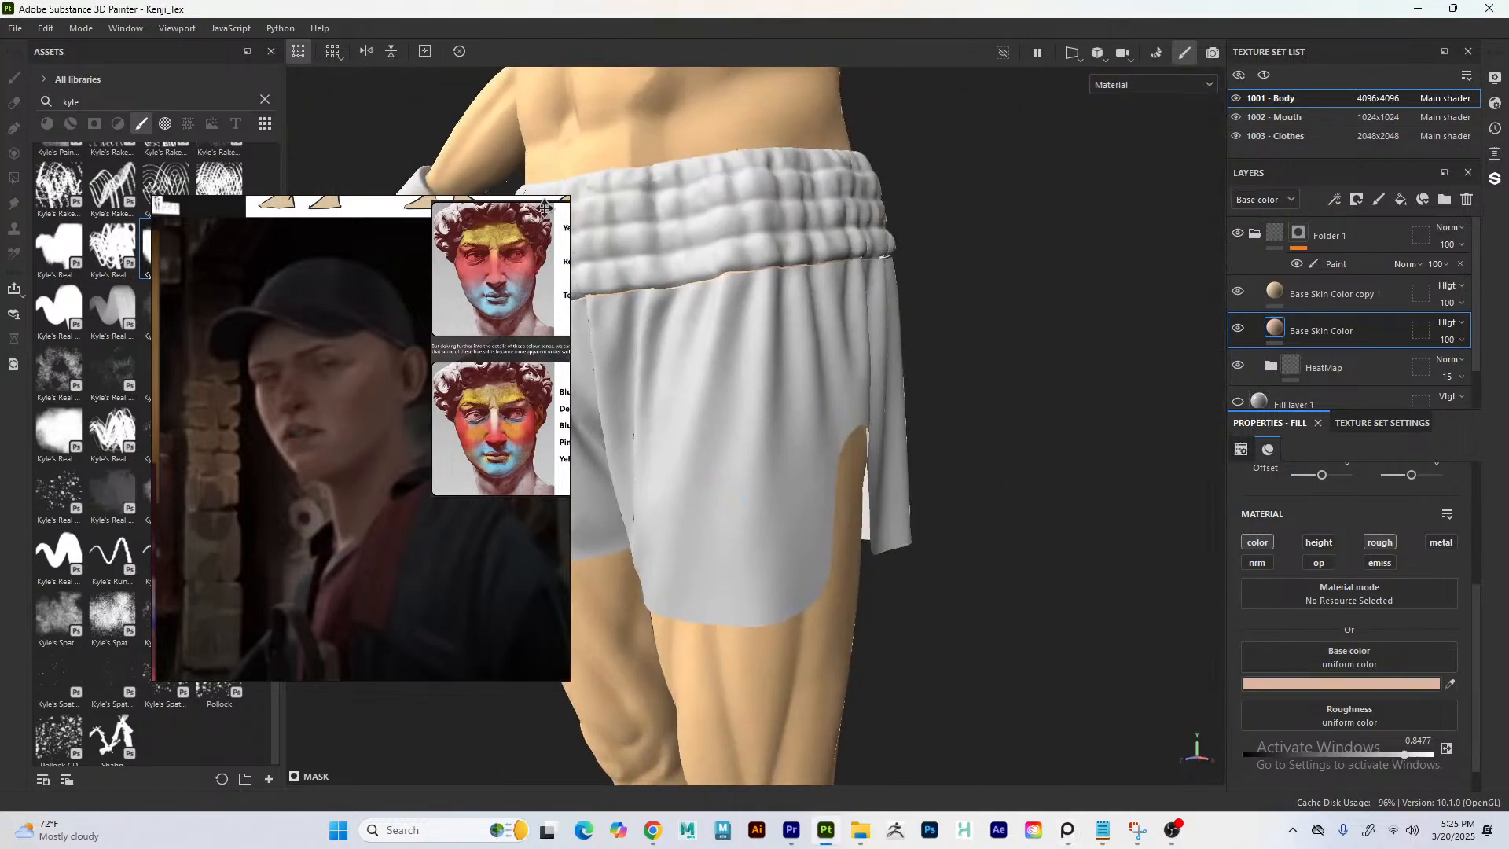
alt+drag(711, 295, 1084, 323)
alt+right_drag(1085, 323, 839, 441)
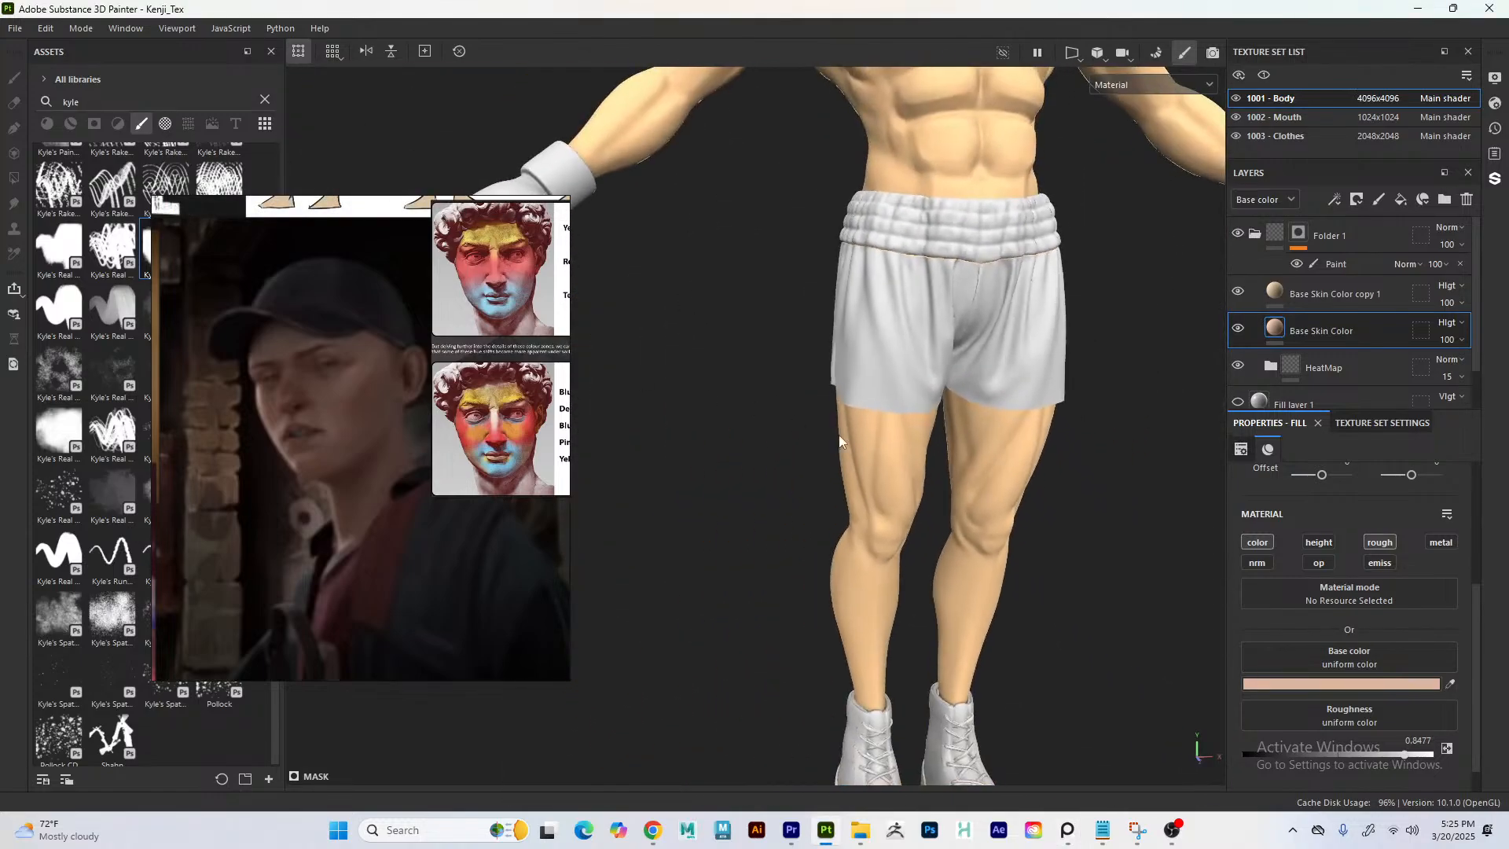
alt+middle_drag(839, 441, 832, 509)
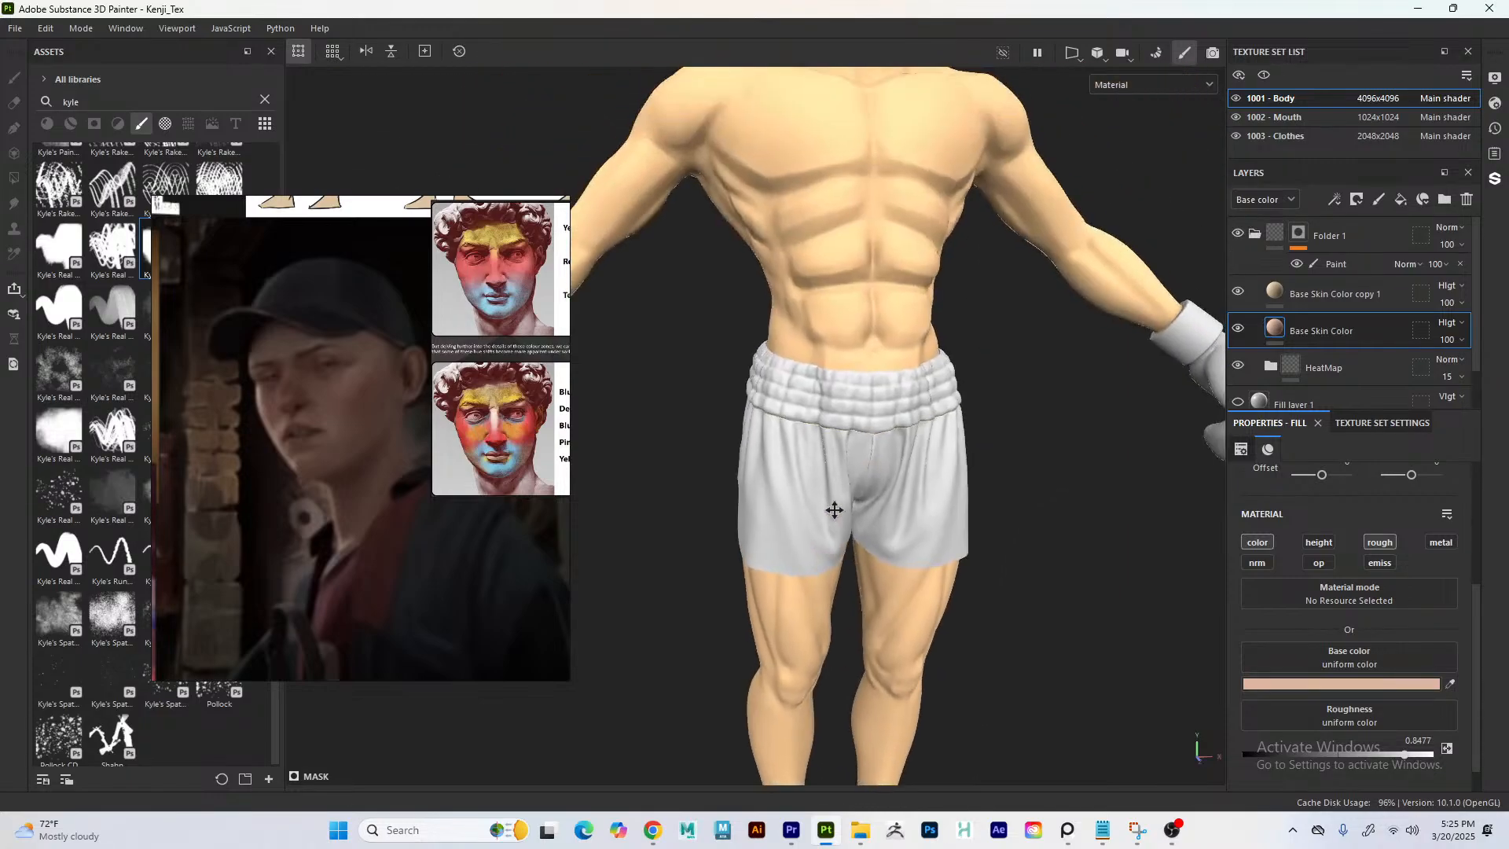
- Inspect the skin tone across the chest and abdomen up to the head
alt+middle_drag(823, 413, 856, 629)
alt+drag(857, 467, 891, 464)
alt+right_drag(891, 465, 1147, 395)
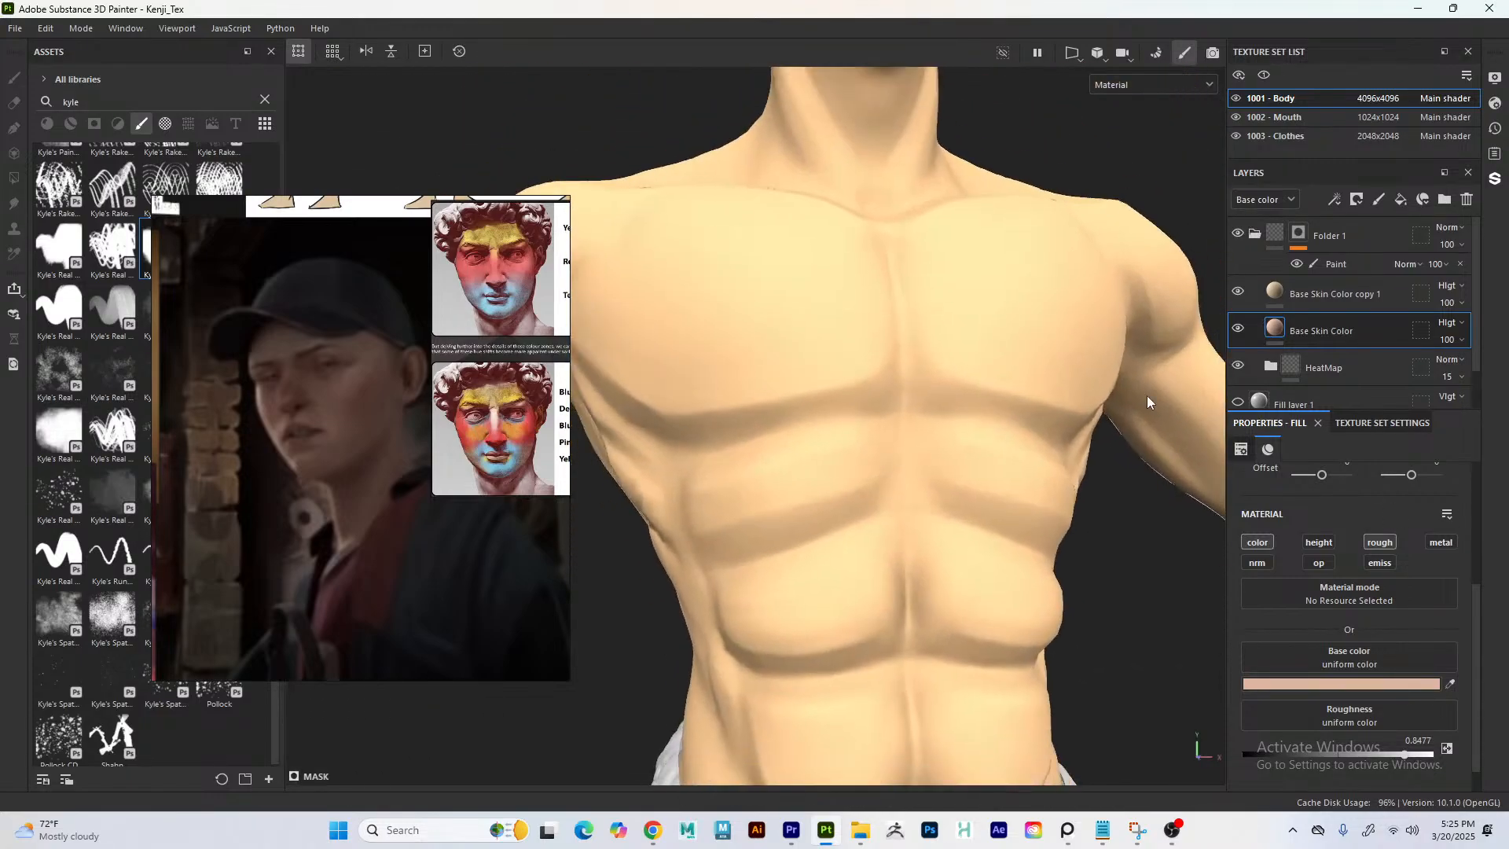
alt+middle_drag(983, 272, 913, 552)
alt+right_drag(913, 552, 731, 361)
alt+middle_drag(873, 451, 914, 485)
alt+drag(887, 396, 891, 415)
alt+middle_drag(891, 415, 866, 303)
alt+drag(866, 302, 859, 337)
mouse_move(859, 338)
alt+middle_down()
mouse_move(863, 303)
mouse_move(861, 318)
alt+middle_up()
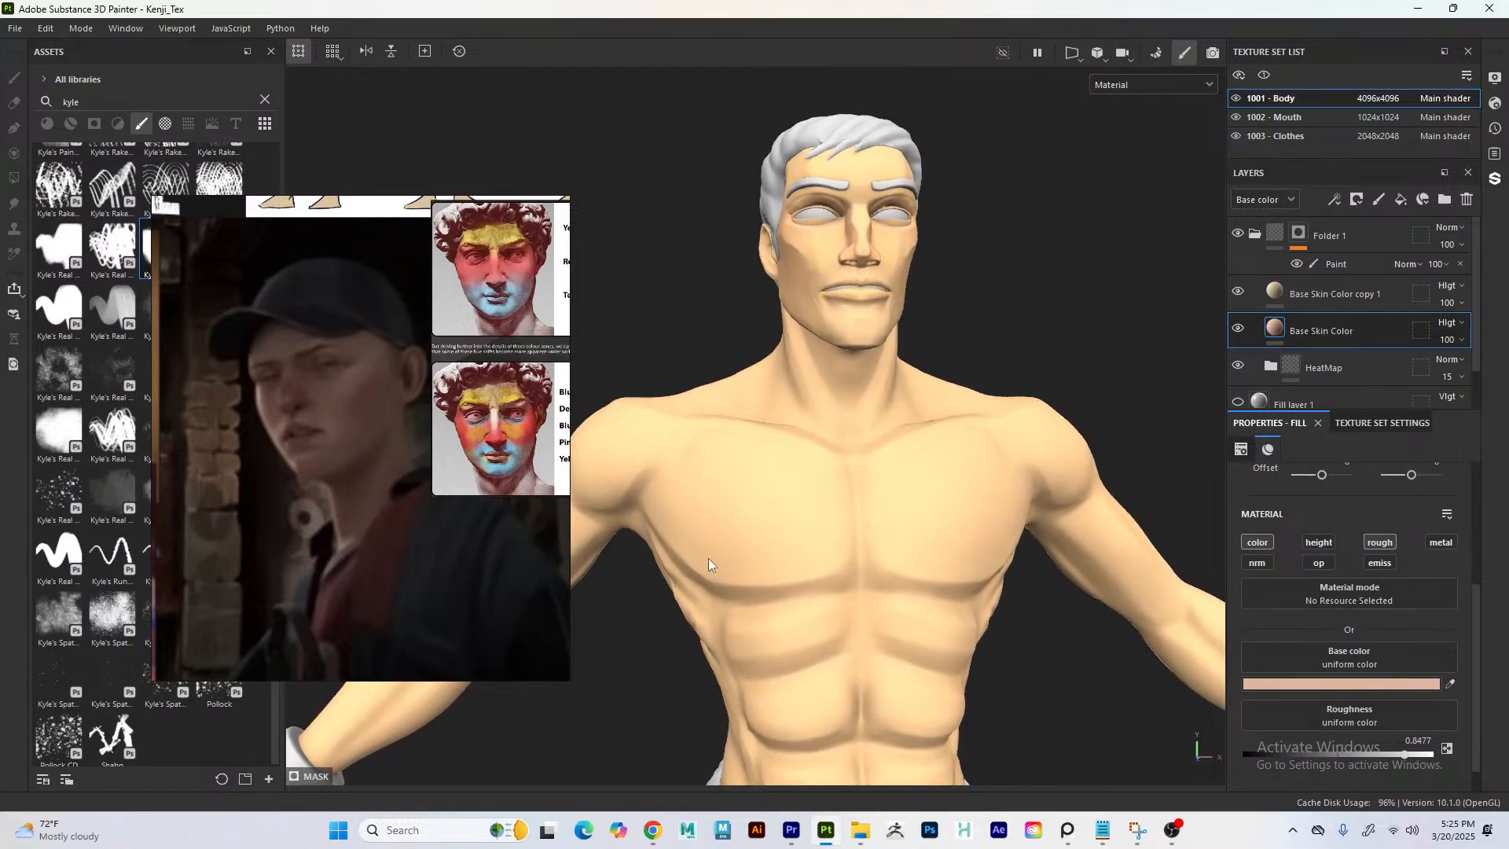
- Examine the skin tone across the torso, waist, arms and face from slightly different front angles
alt+drag(709, 558, 686, 569)
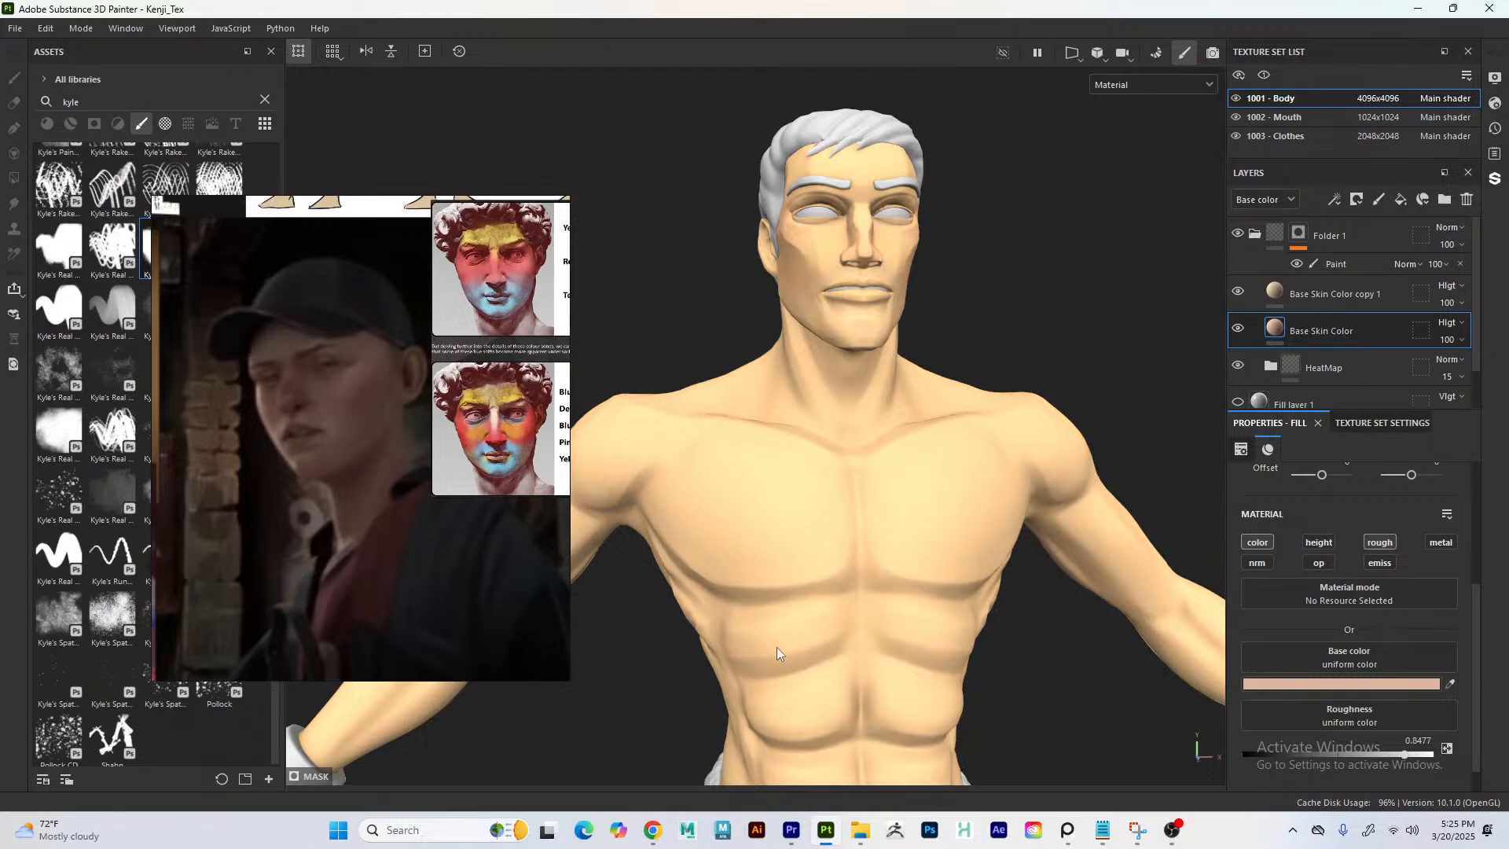
alt+middle_drag(942, 425, 933, 283)
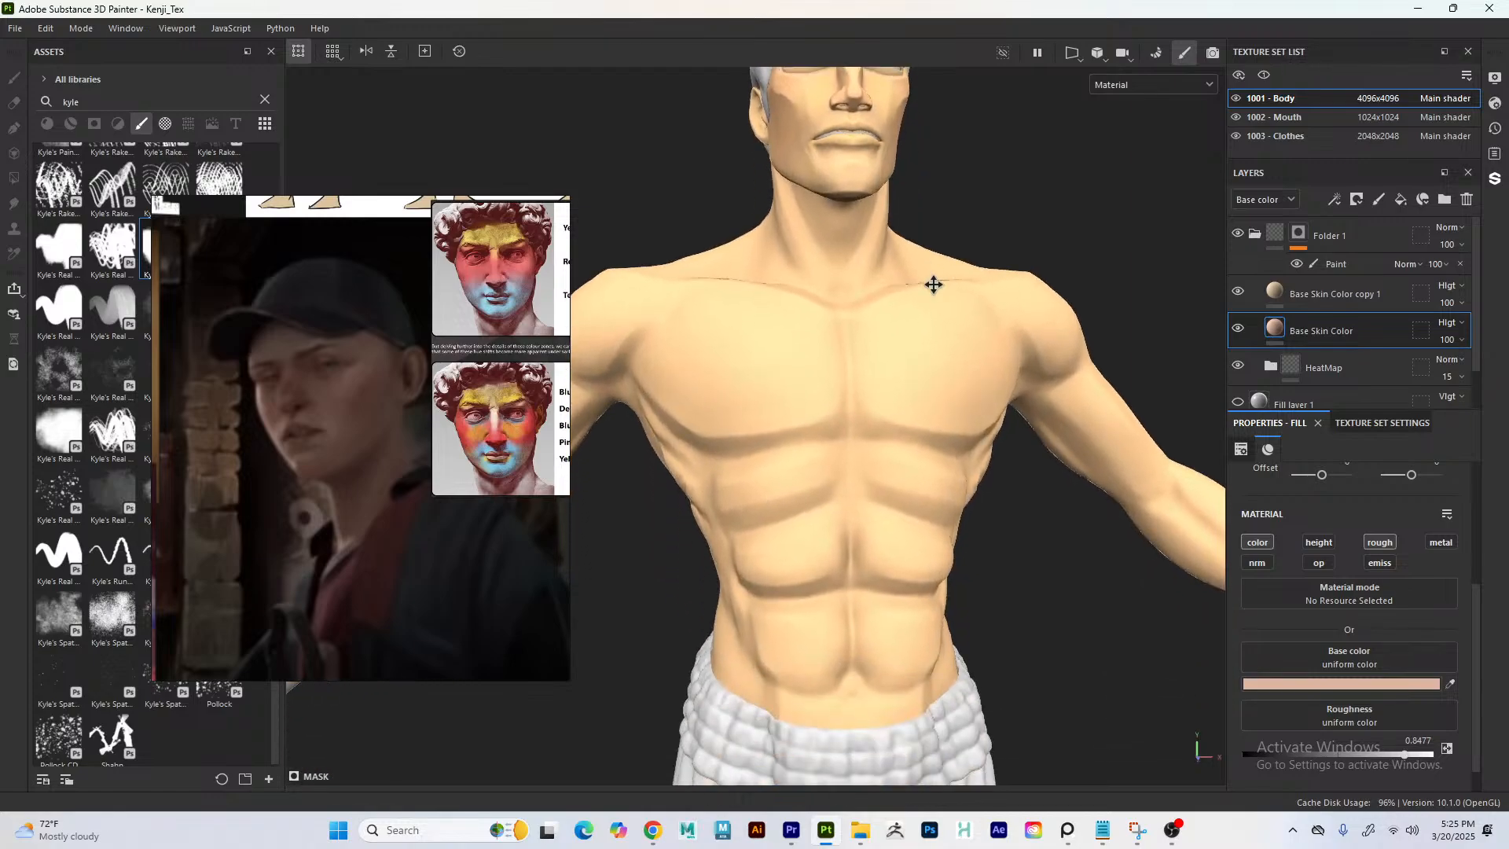
alt+drag(933, 282, 862, 336)
alt+right_drag(908, 667, 850, 464)
alt+middle_drag(855, 499, 815, 438)
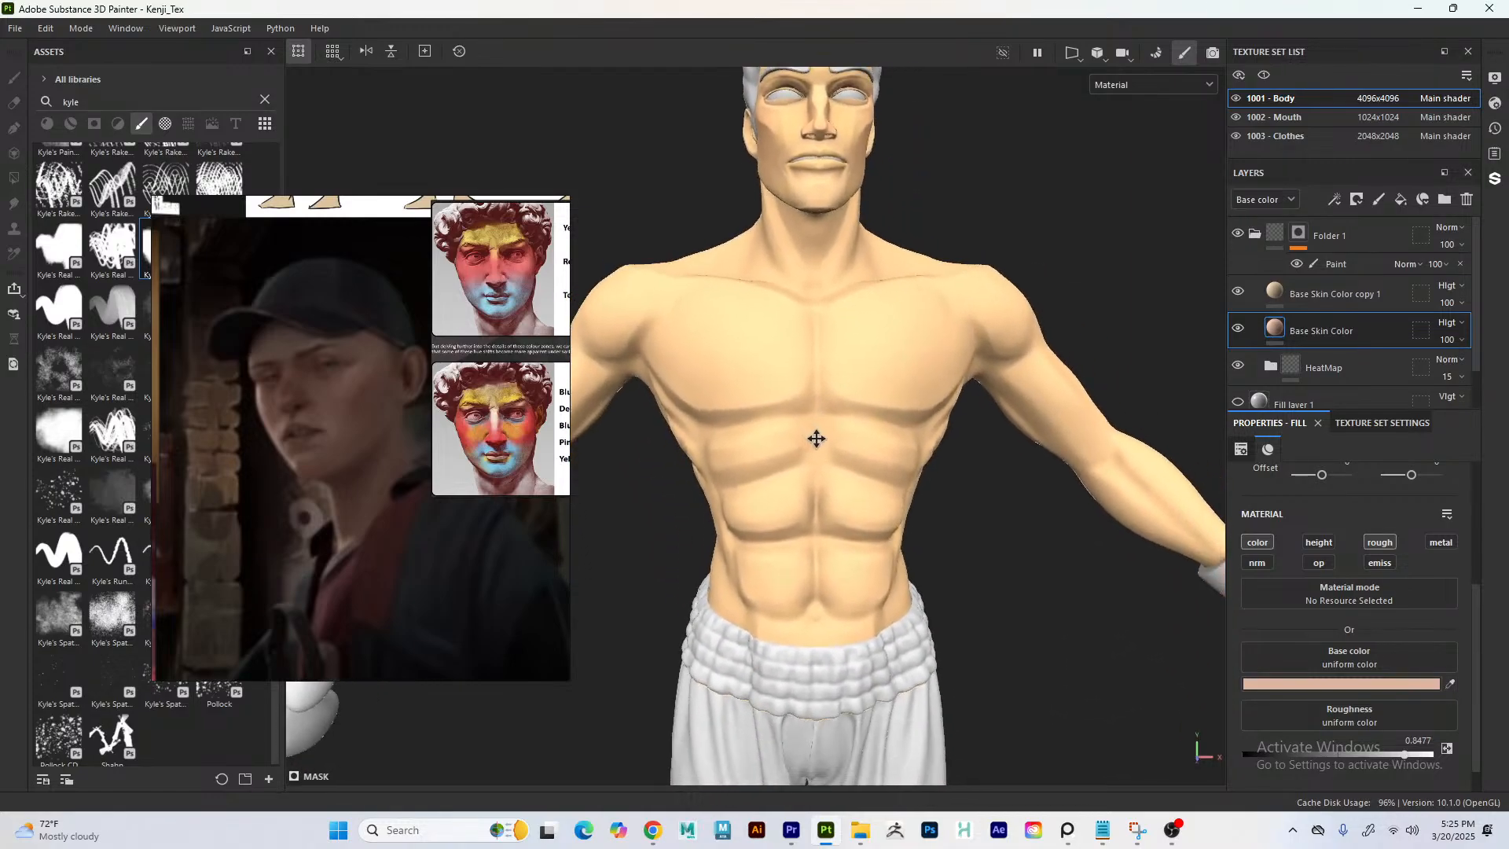
alt+drag(815, 438, 789, 409)
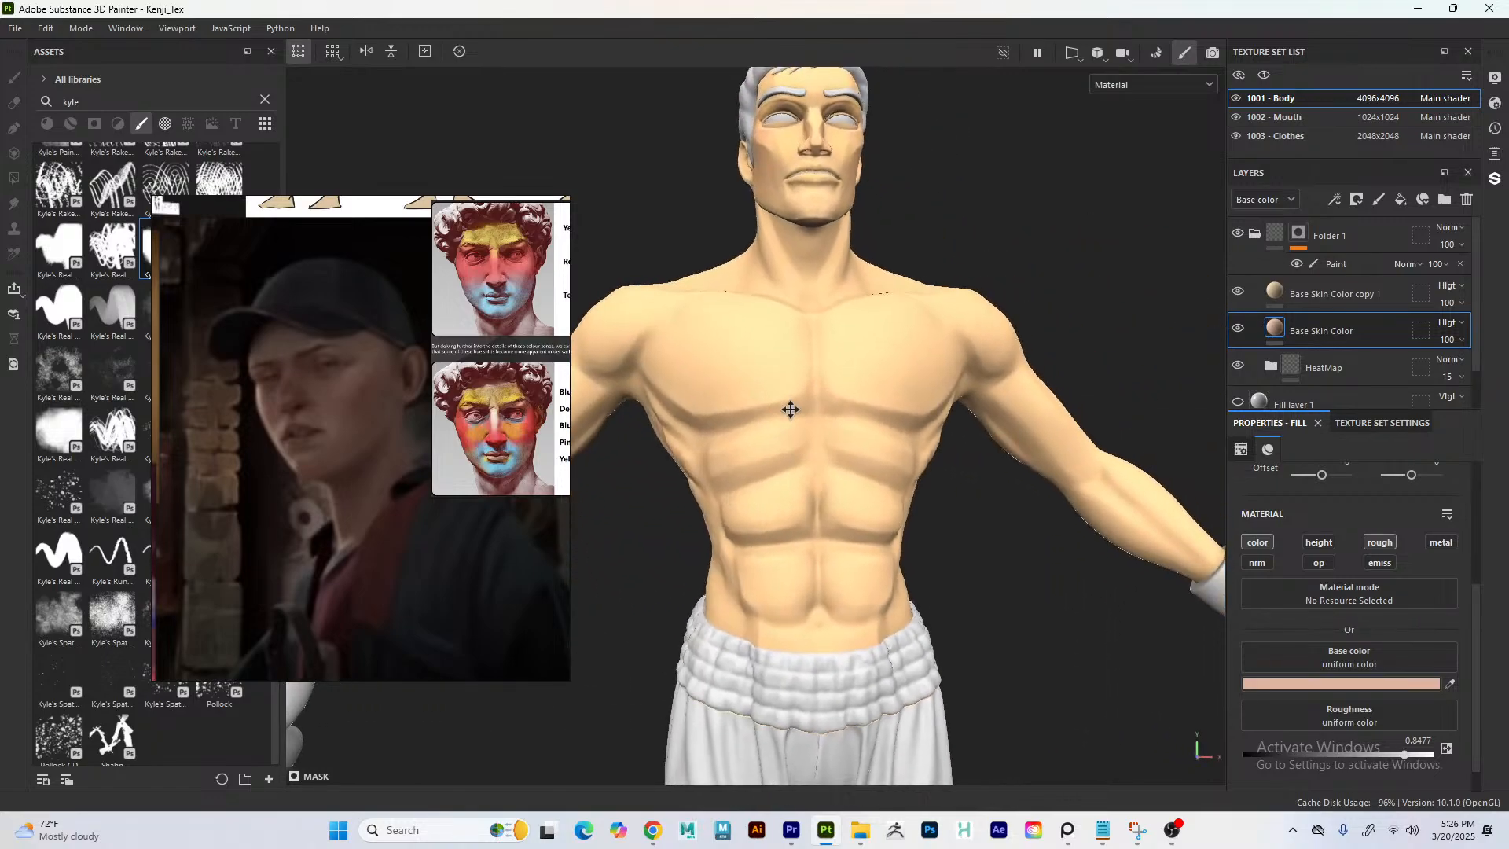
alt+middle_drag(788, 408, 822, 441)
alt+drag(822, 440, 846, 424)
alt+middle_drag(846, 425, 812, 402)
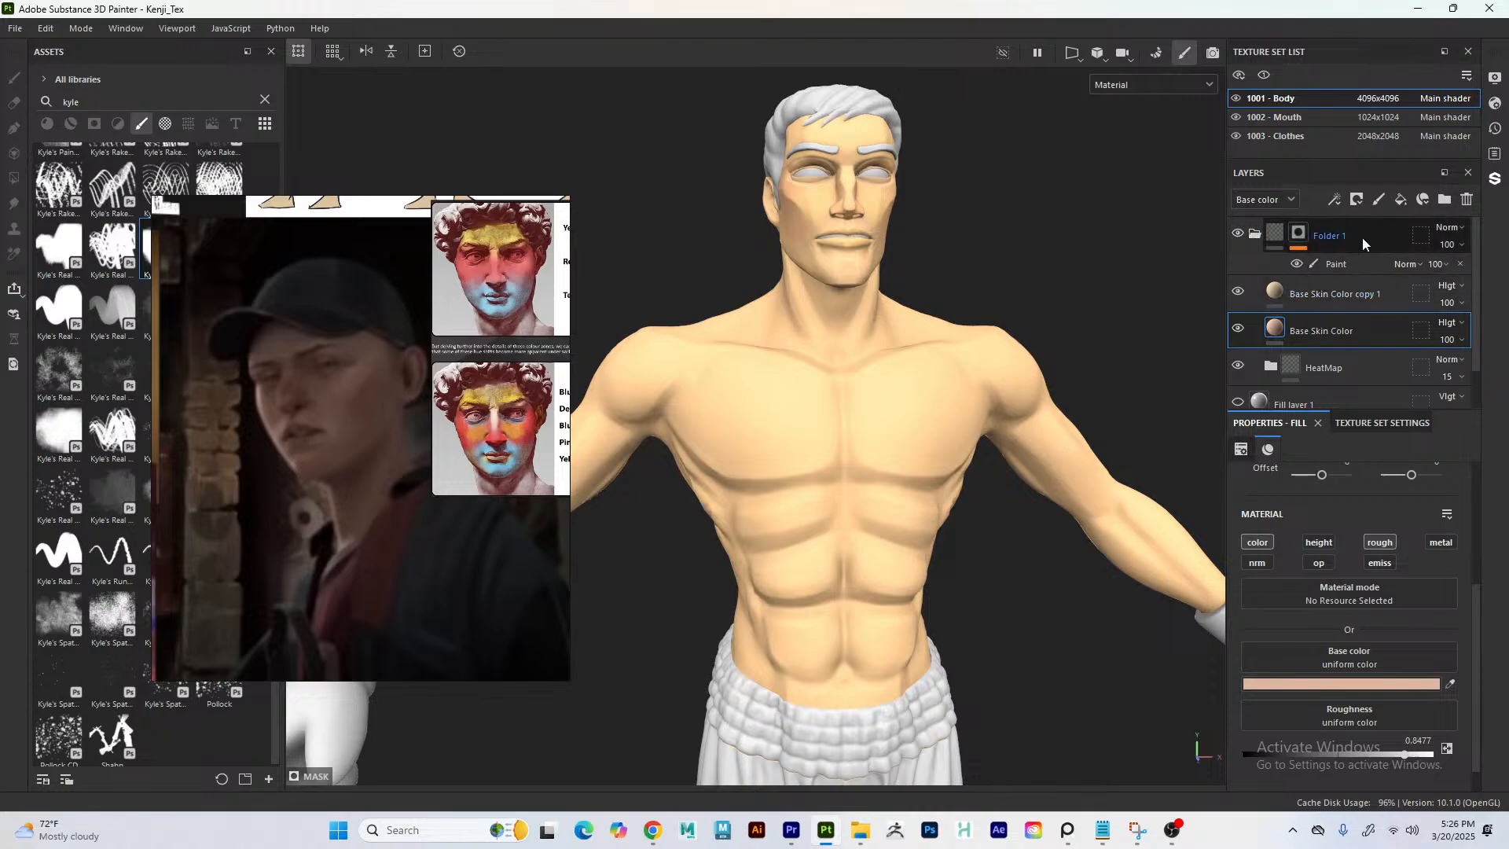
- Create a new folder above the Base Skin Color copy 1 layer and name it Base Skin
click(1444, 200)
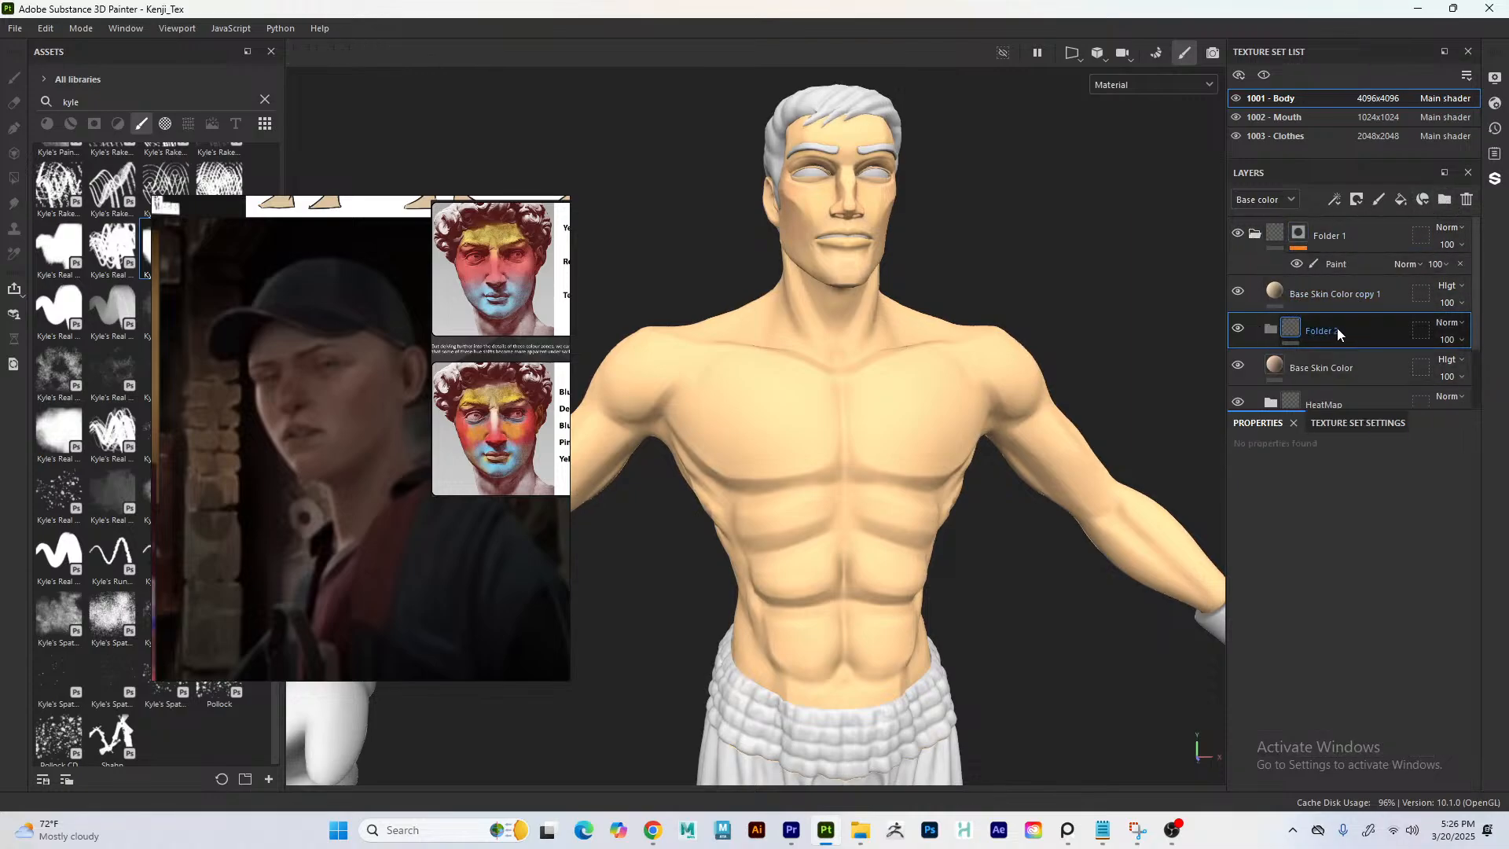
drag(1337, 328, 1337, 275)
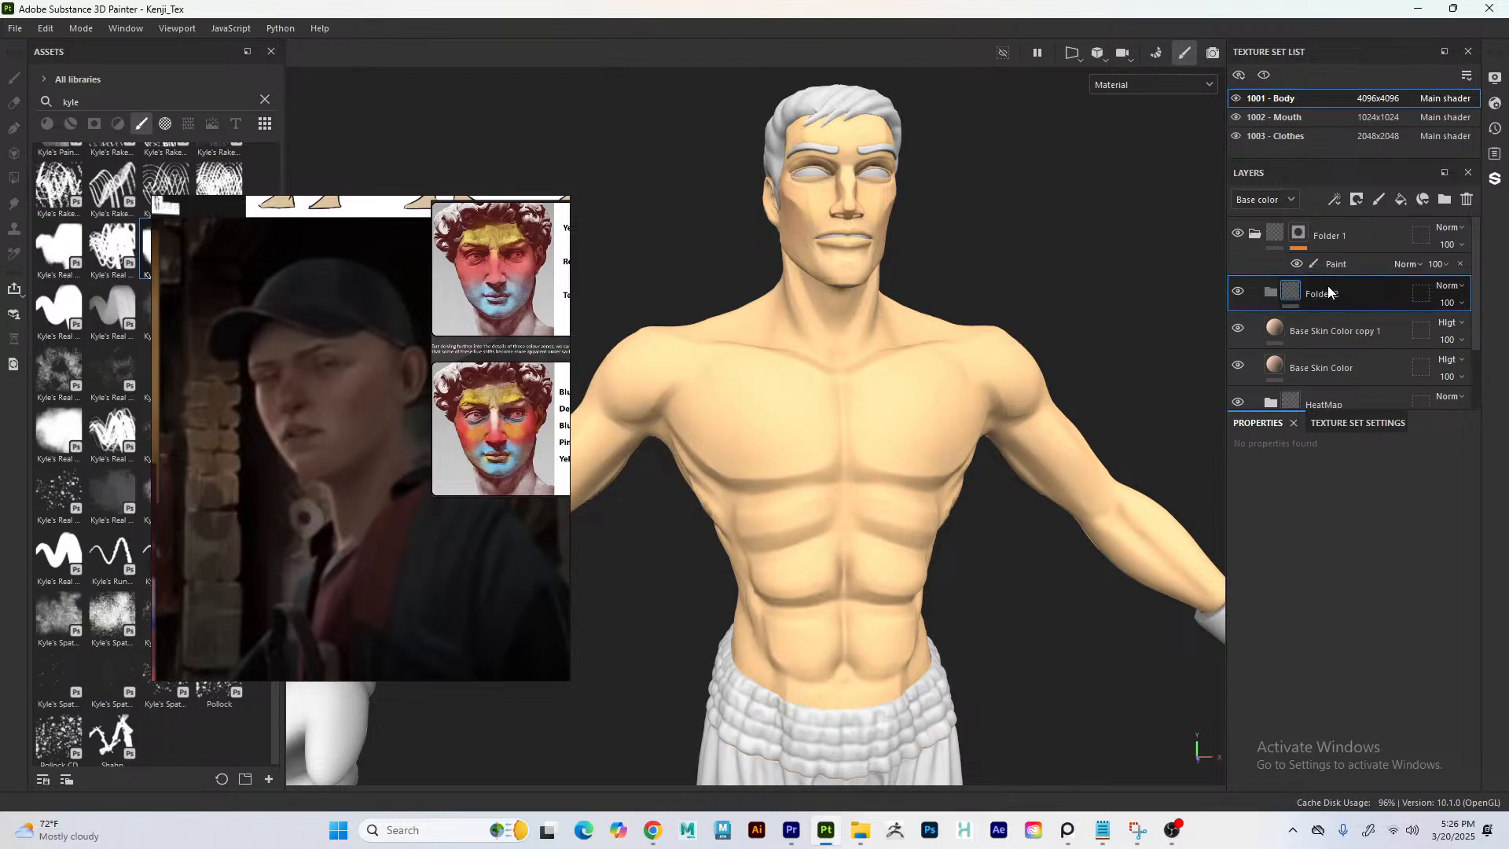
double_click(1327, 297)
text(Base)
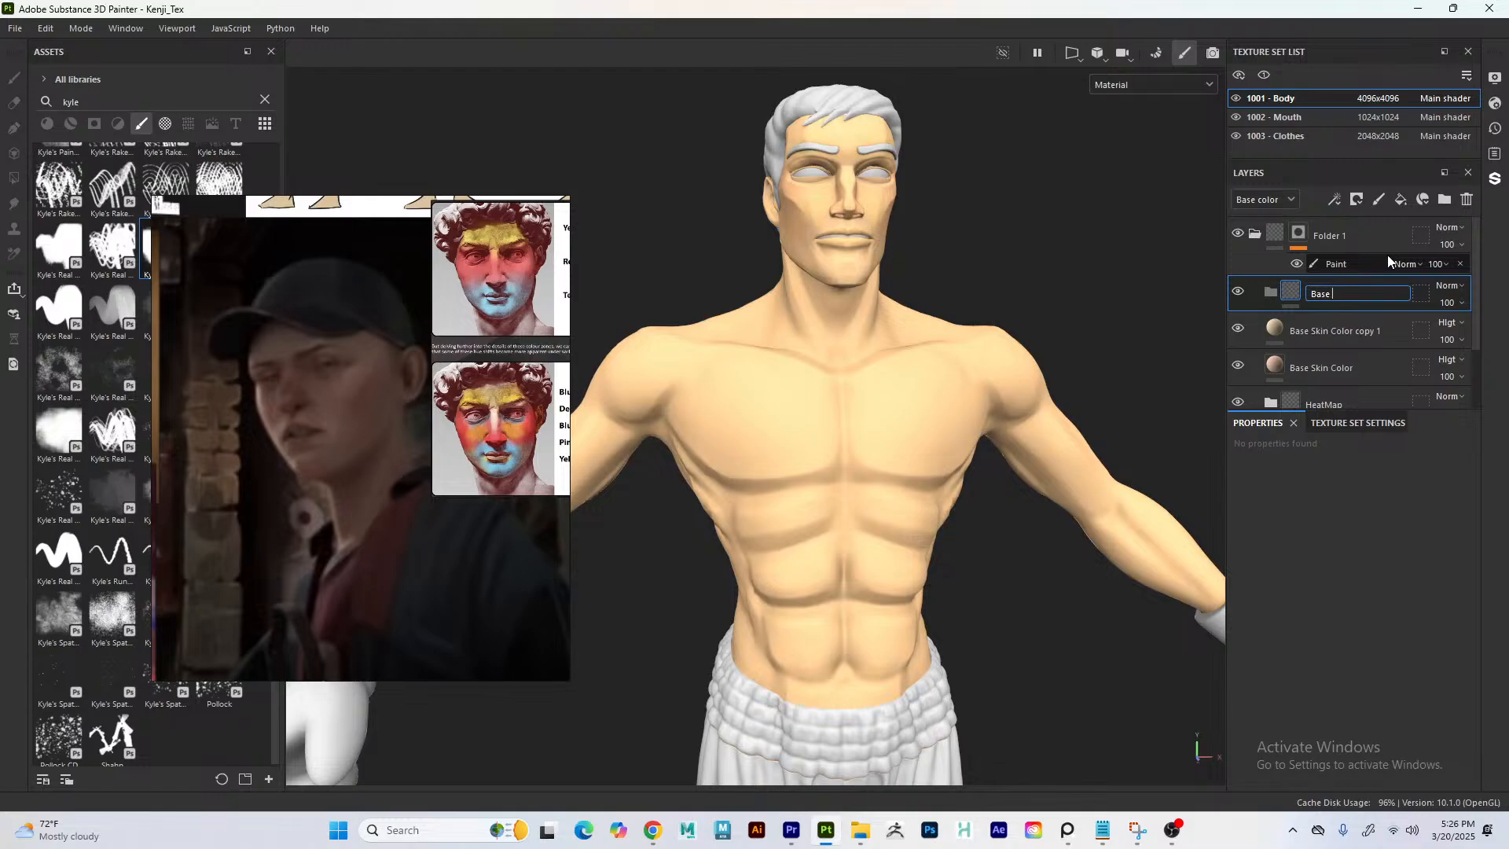
text( Skin)
key(Return)
- Rename the Base Skin Color copy 1 layer to Base Skin OverLay
click(1364, 330)
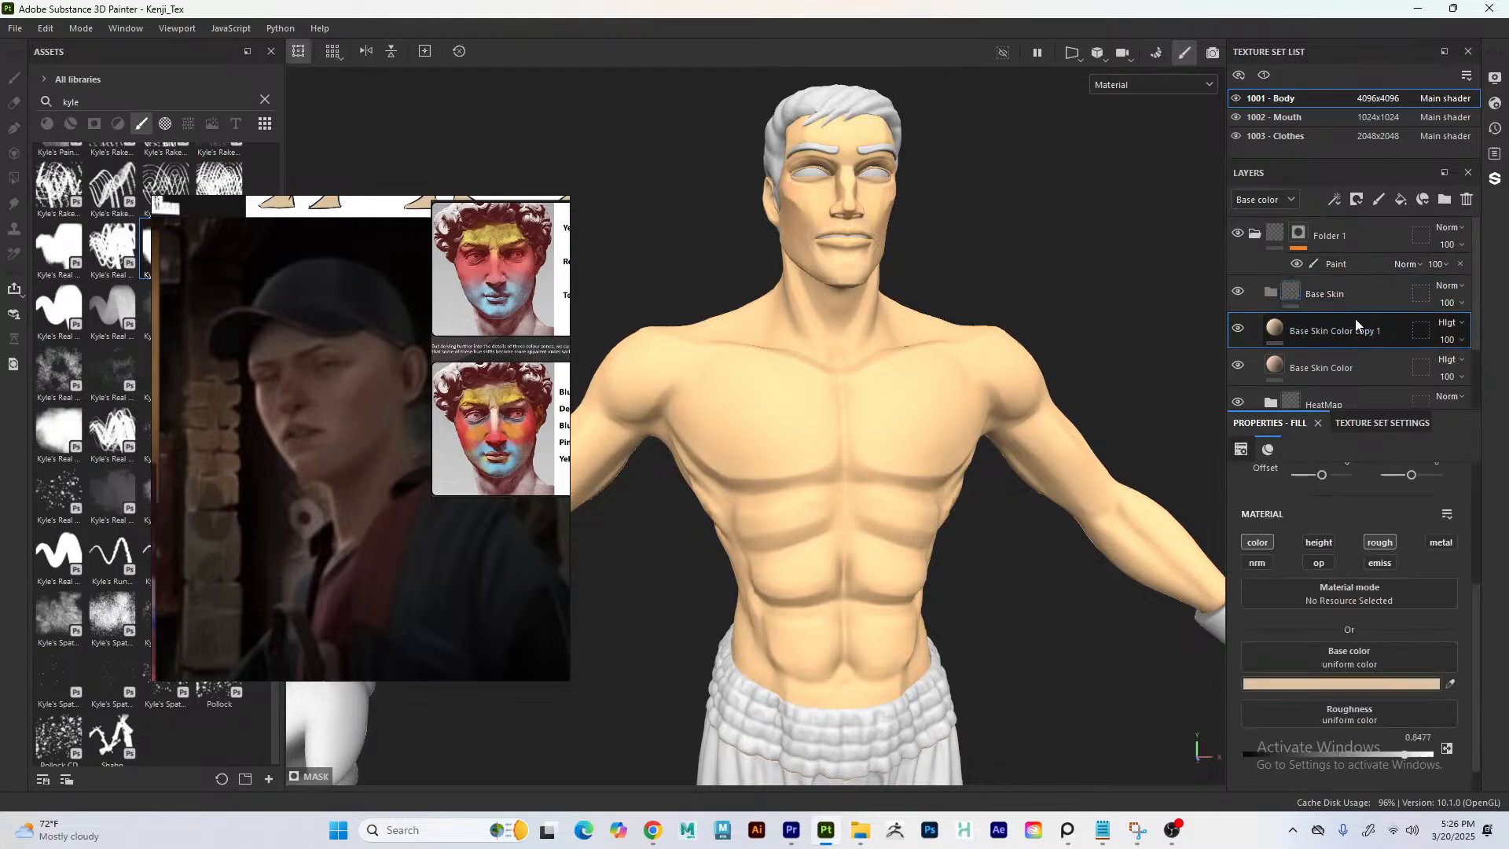
double_click(1379, 330)
drag(1388, 331, 1334, 335)
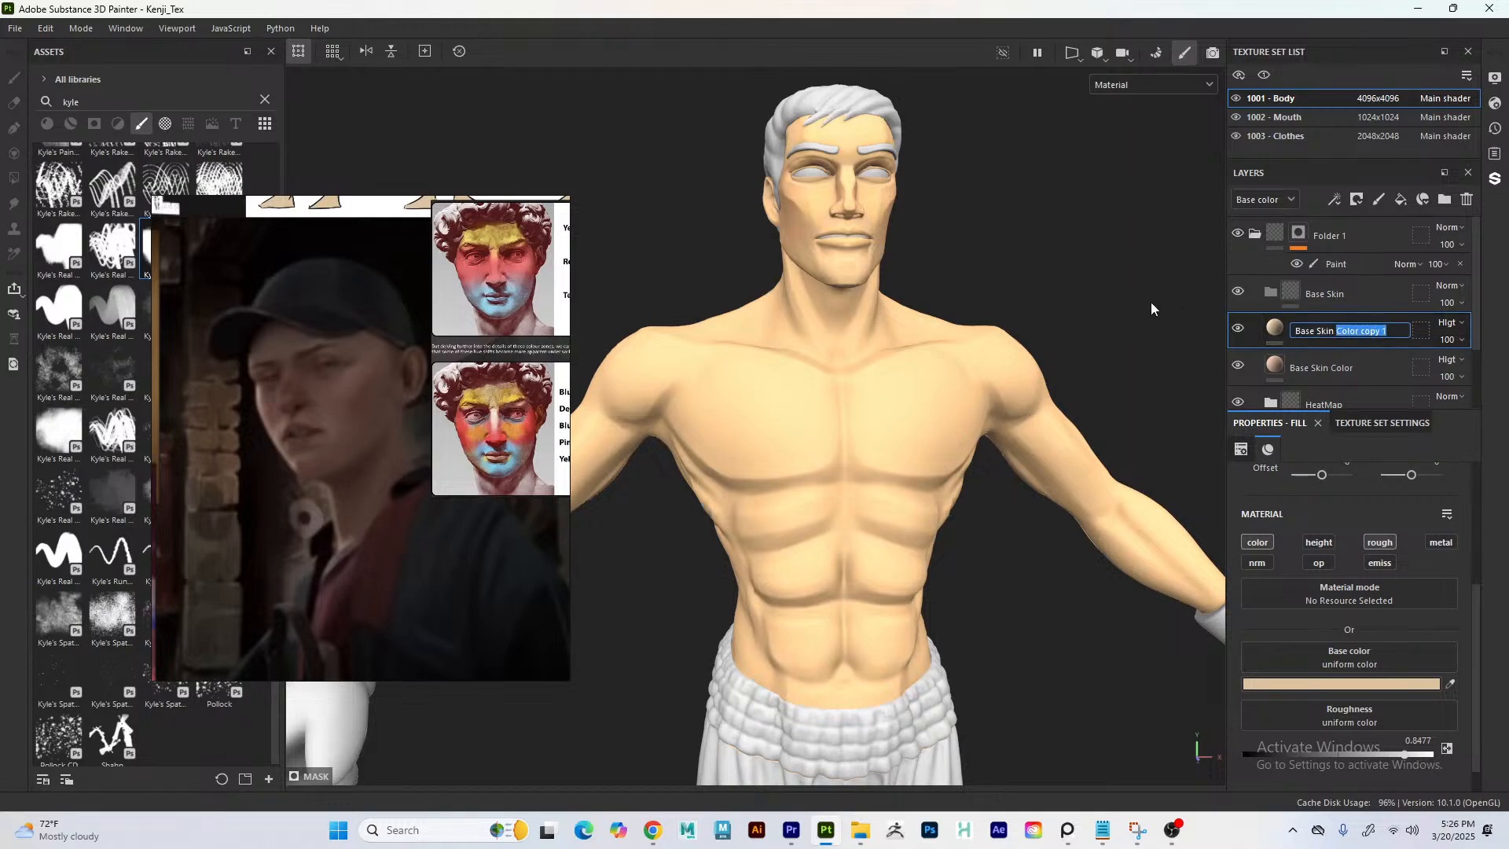
text(OverLay)
key(Return)
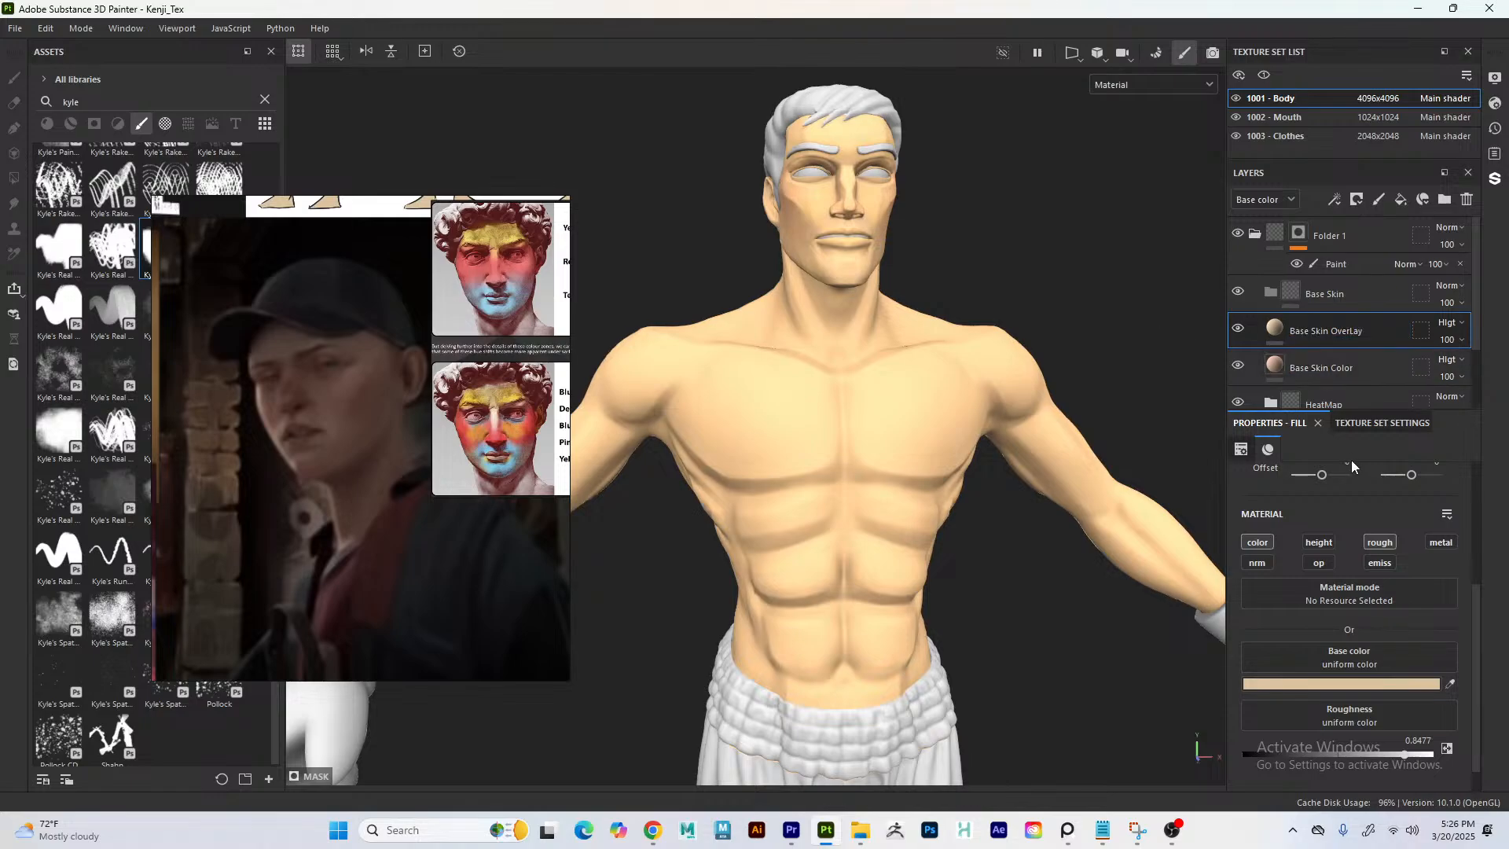
- Rename the Base Skin Color layer to Base Skin Underlay
double_click(1346, 367)
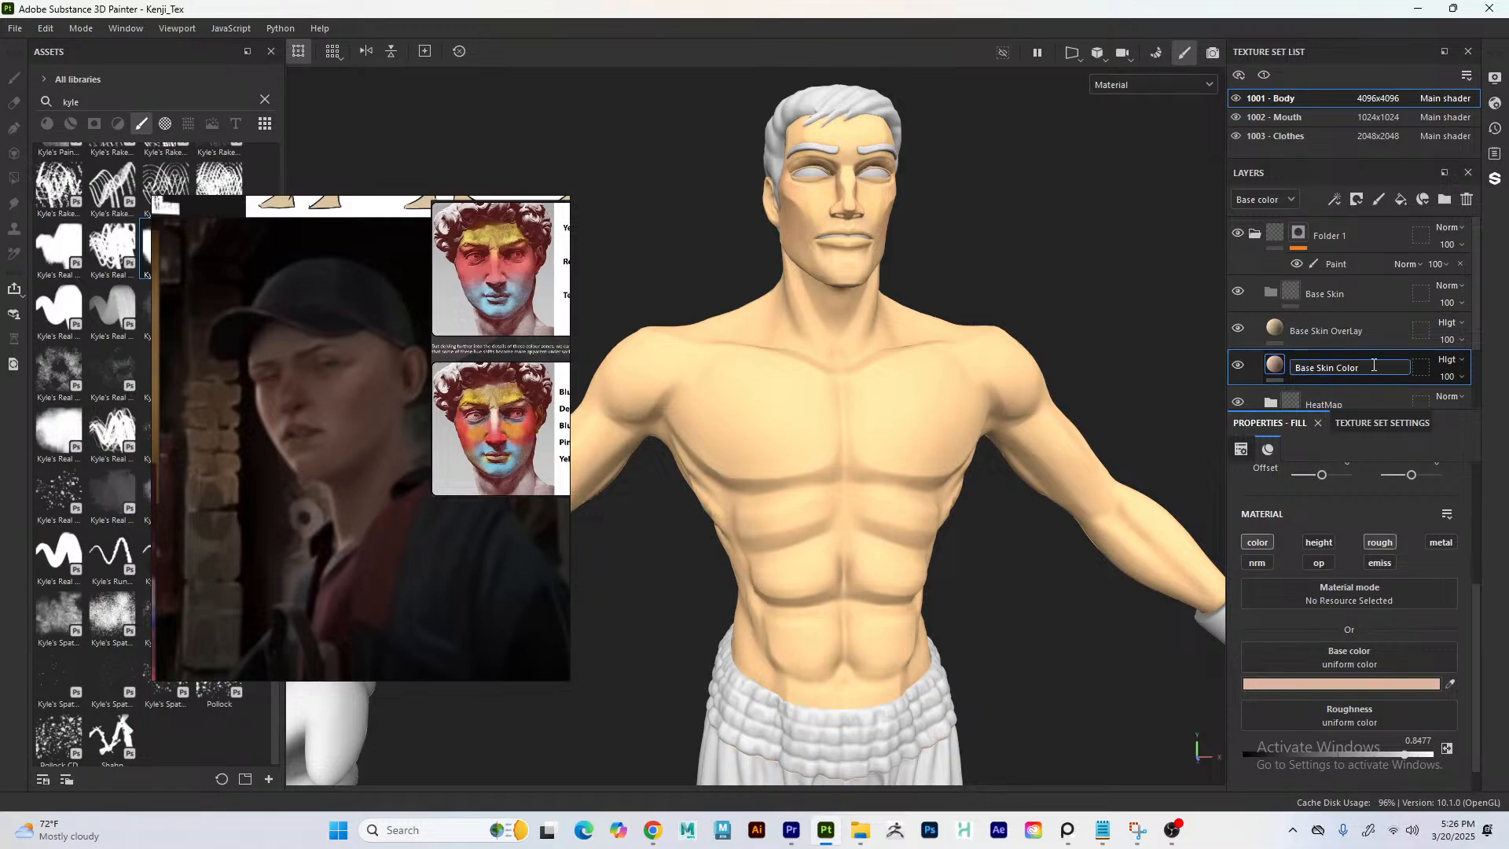
double_click(1346, 367)
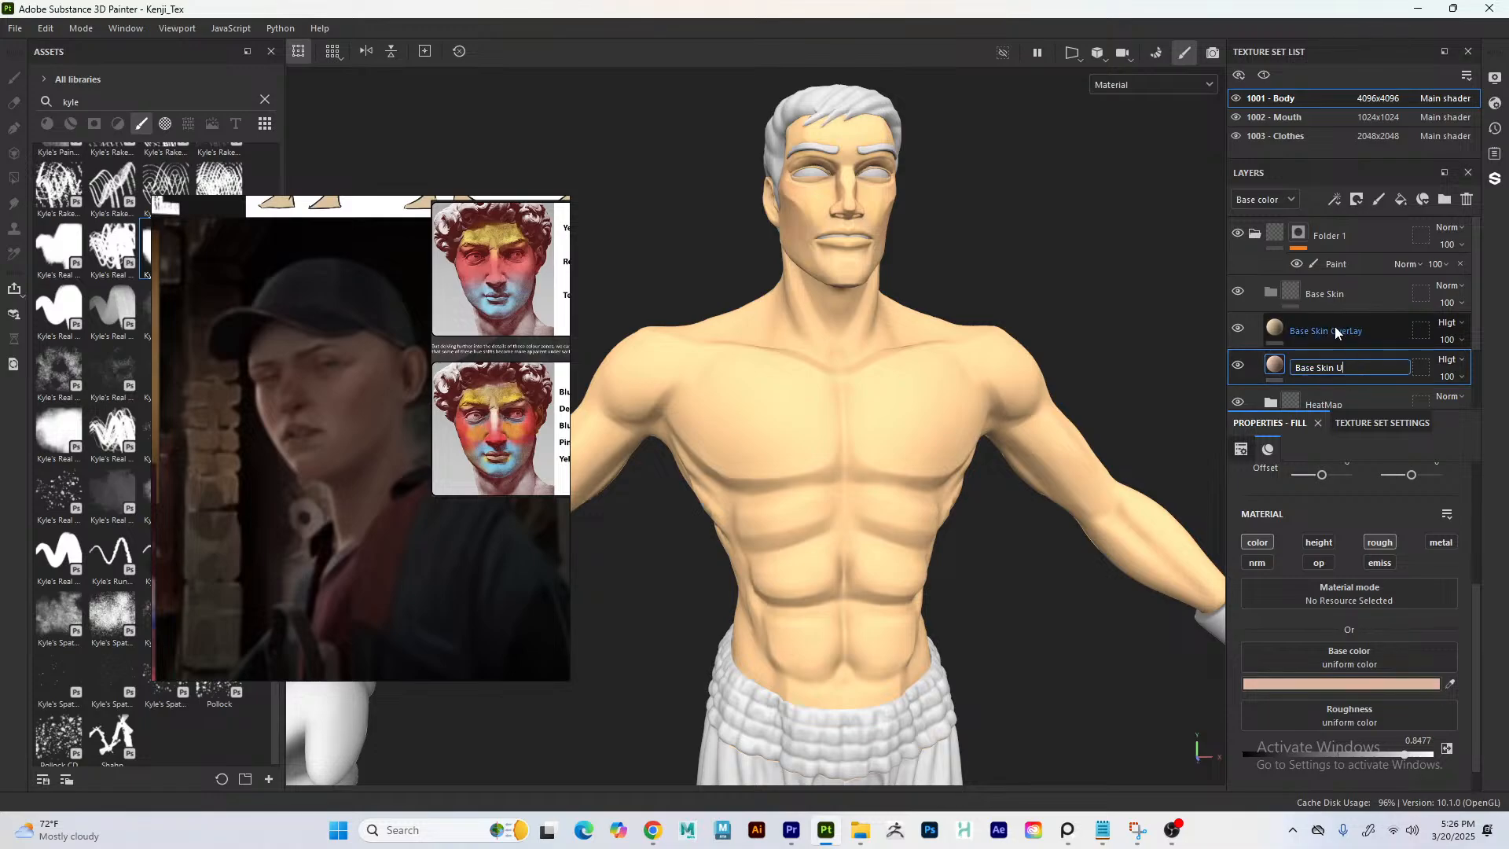
text(Underlay)
key(Return)
- Move the Base Skin OverLay, Base Skin Underlay and HeatMap entries together into the Base Skin folder
ctrl+click(1329, 323)
scroll(1330, 324, down, 1)
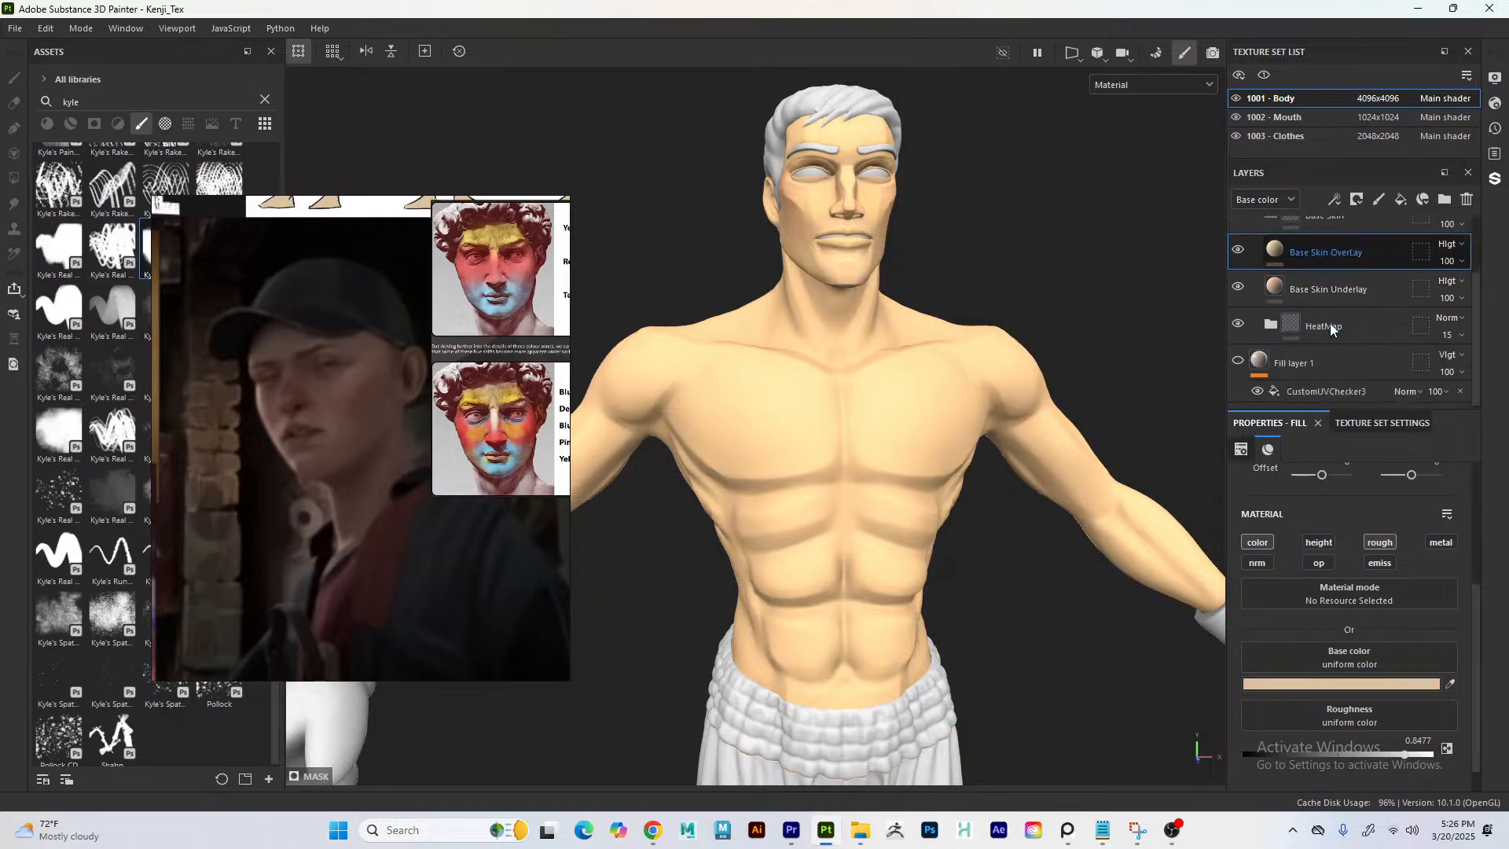
ctrl+click(1329, 323)
scroll(1330, 323, up, 1)
drag(1326, 323, 1260, 295)
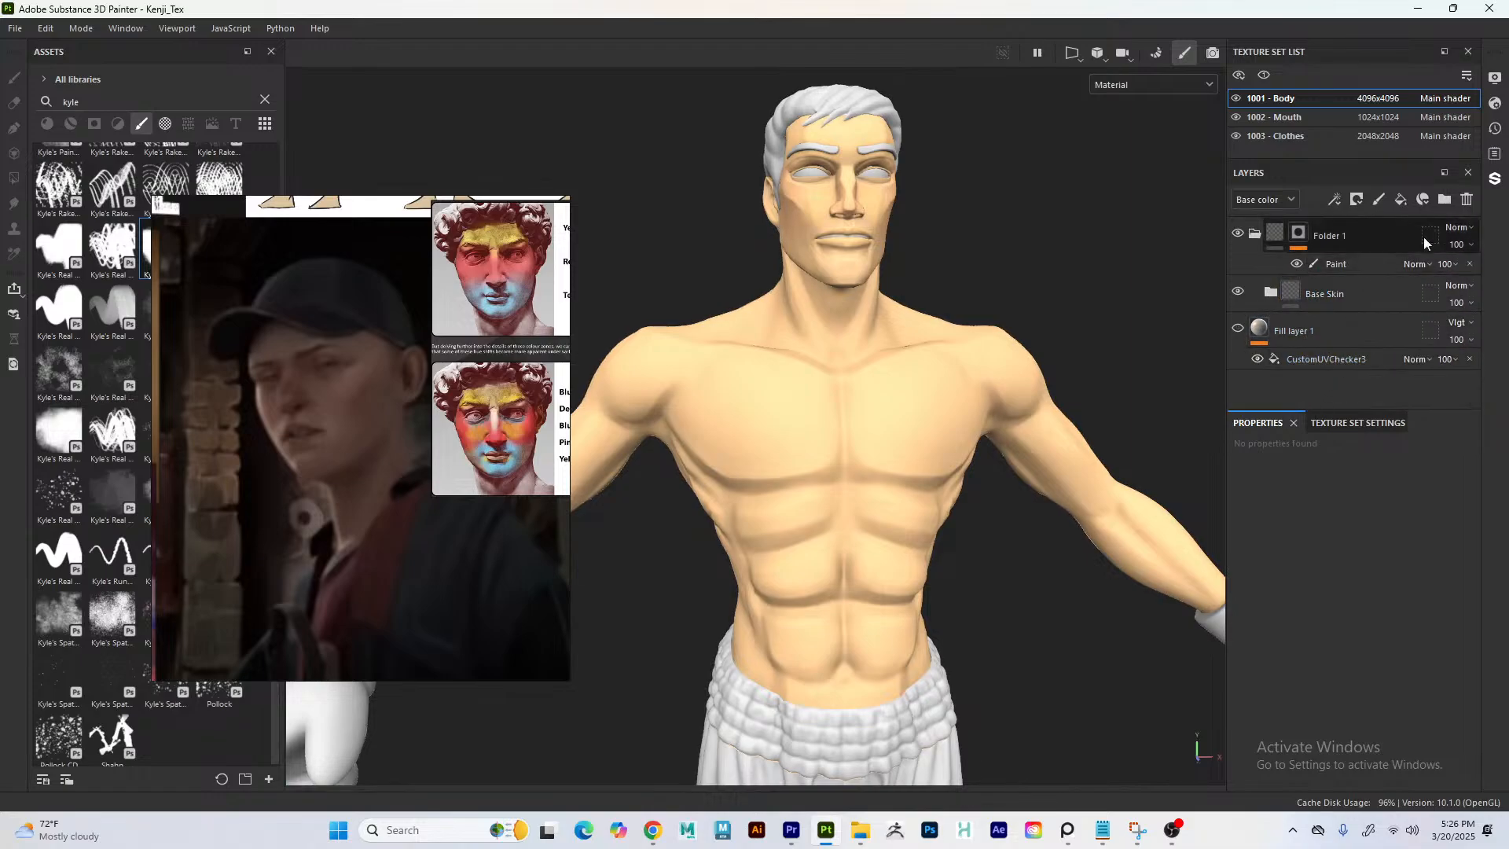
- Create a folder named SkinGrime directly above the Base Skin folder, and collapse Base Skin
click(1447, 202)
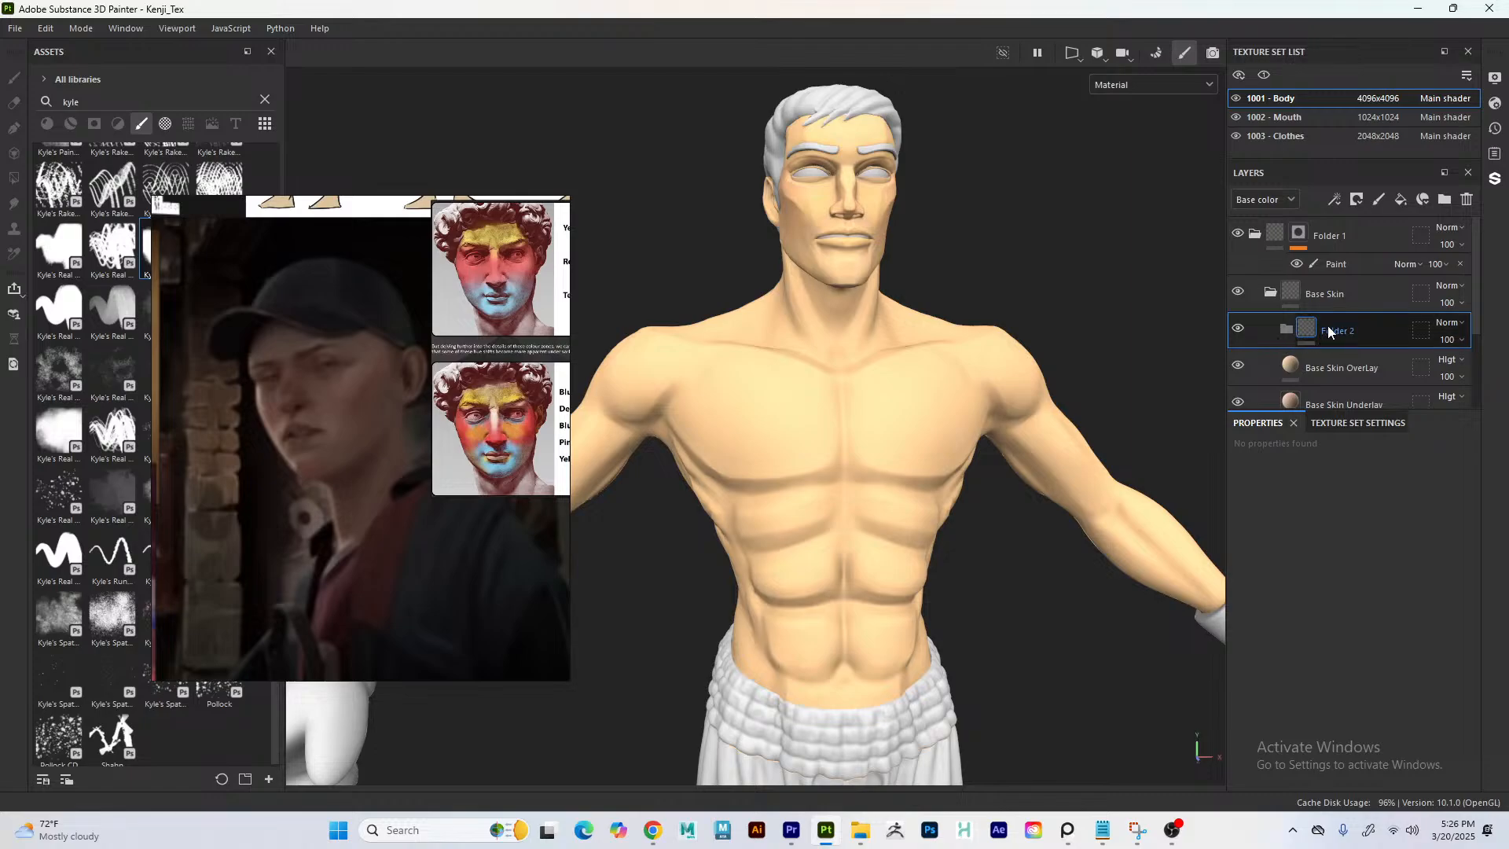
drag(1327, 326, 1320, 277)
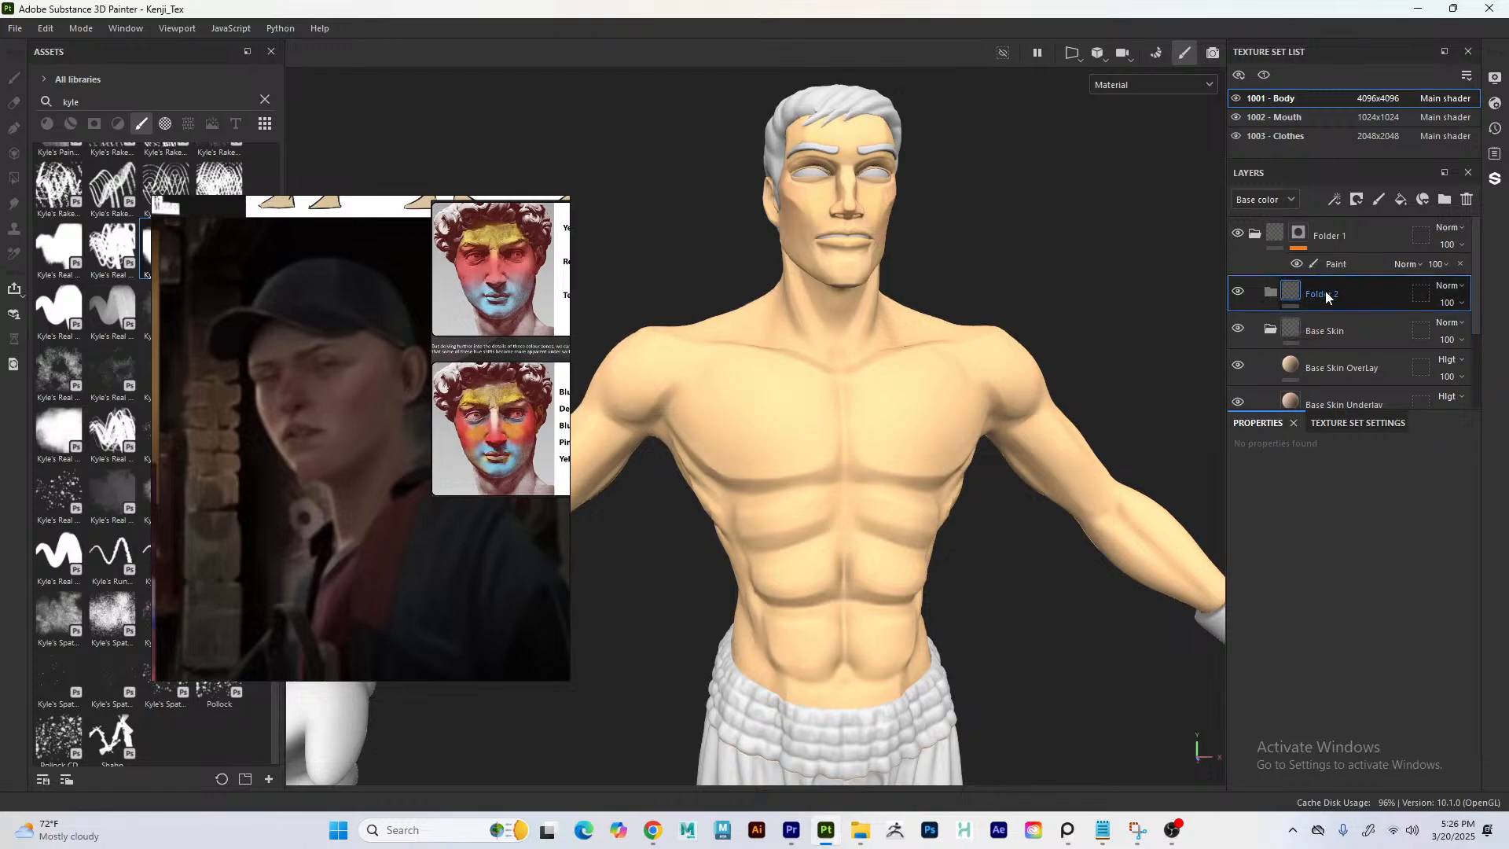
double_click(1324, 293)
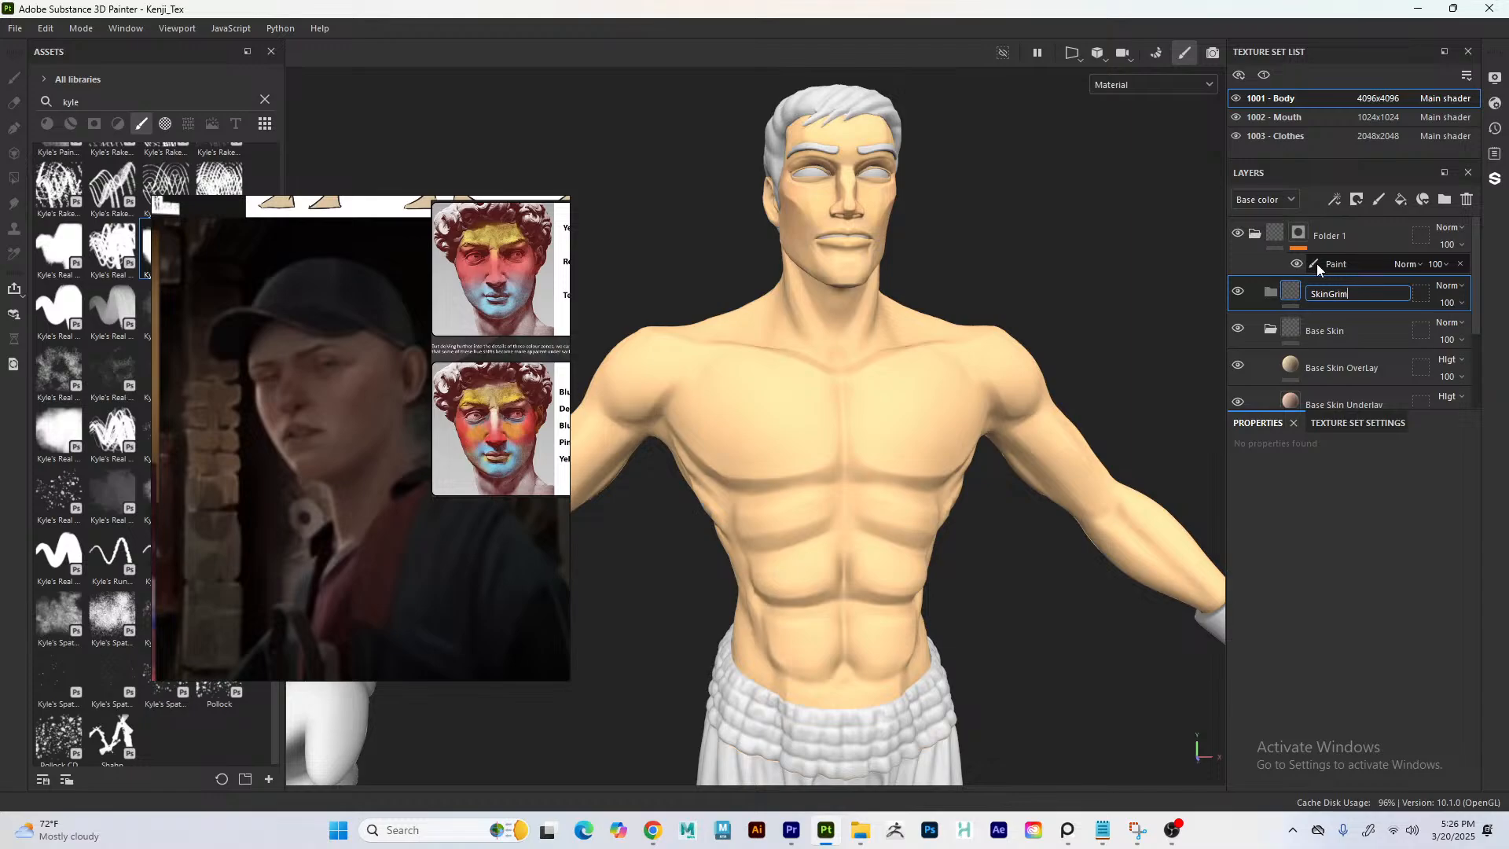
text(SkinGrime)
key(Return)
click(1271, 330)
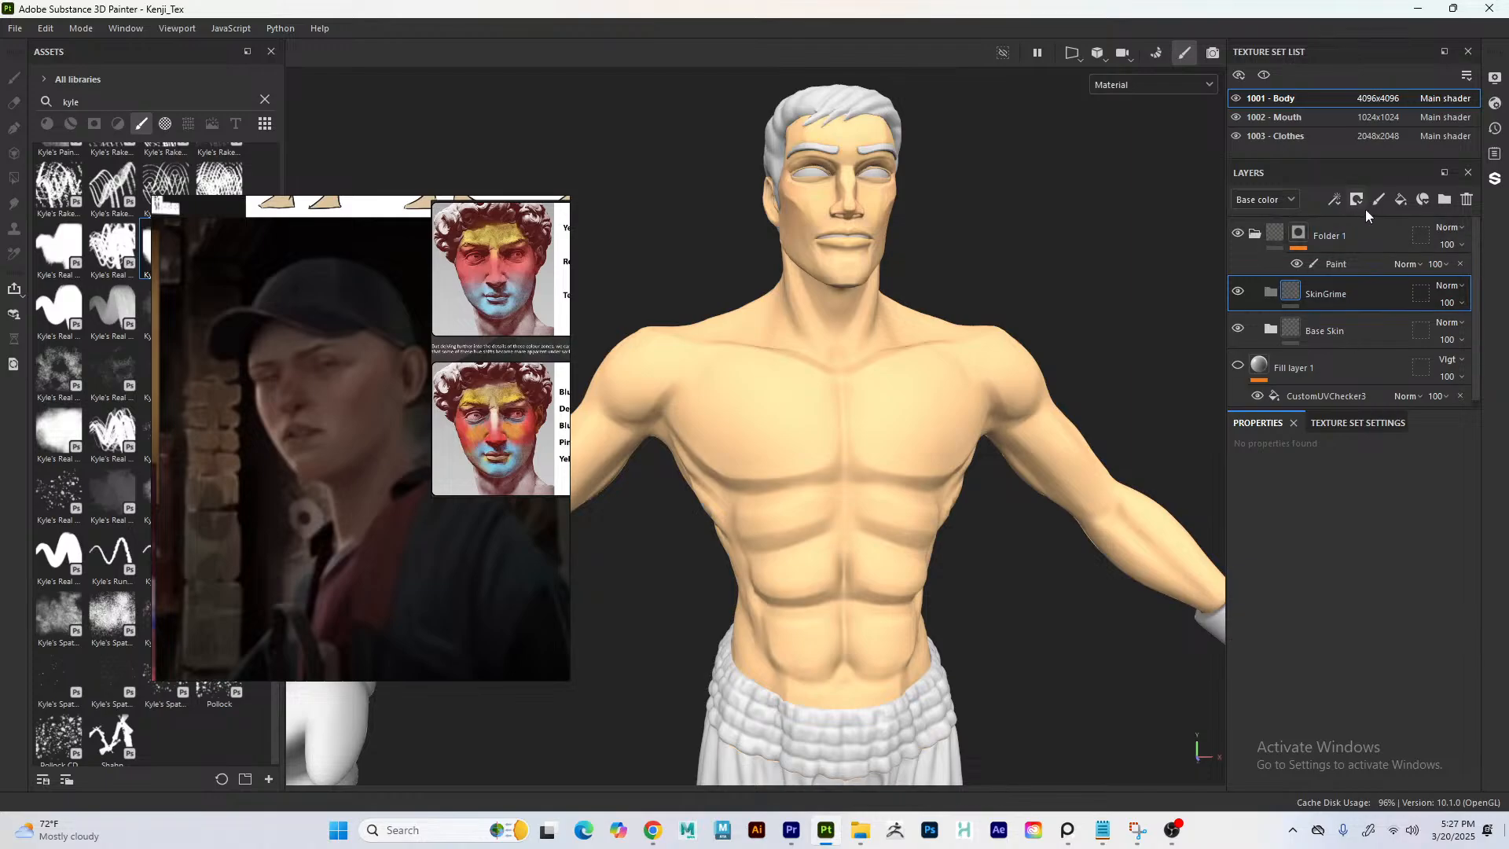
- Add a fill layer inside the SkinGrime folder and set its base colour blending mode to Hard light
click(1400, 199)
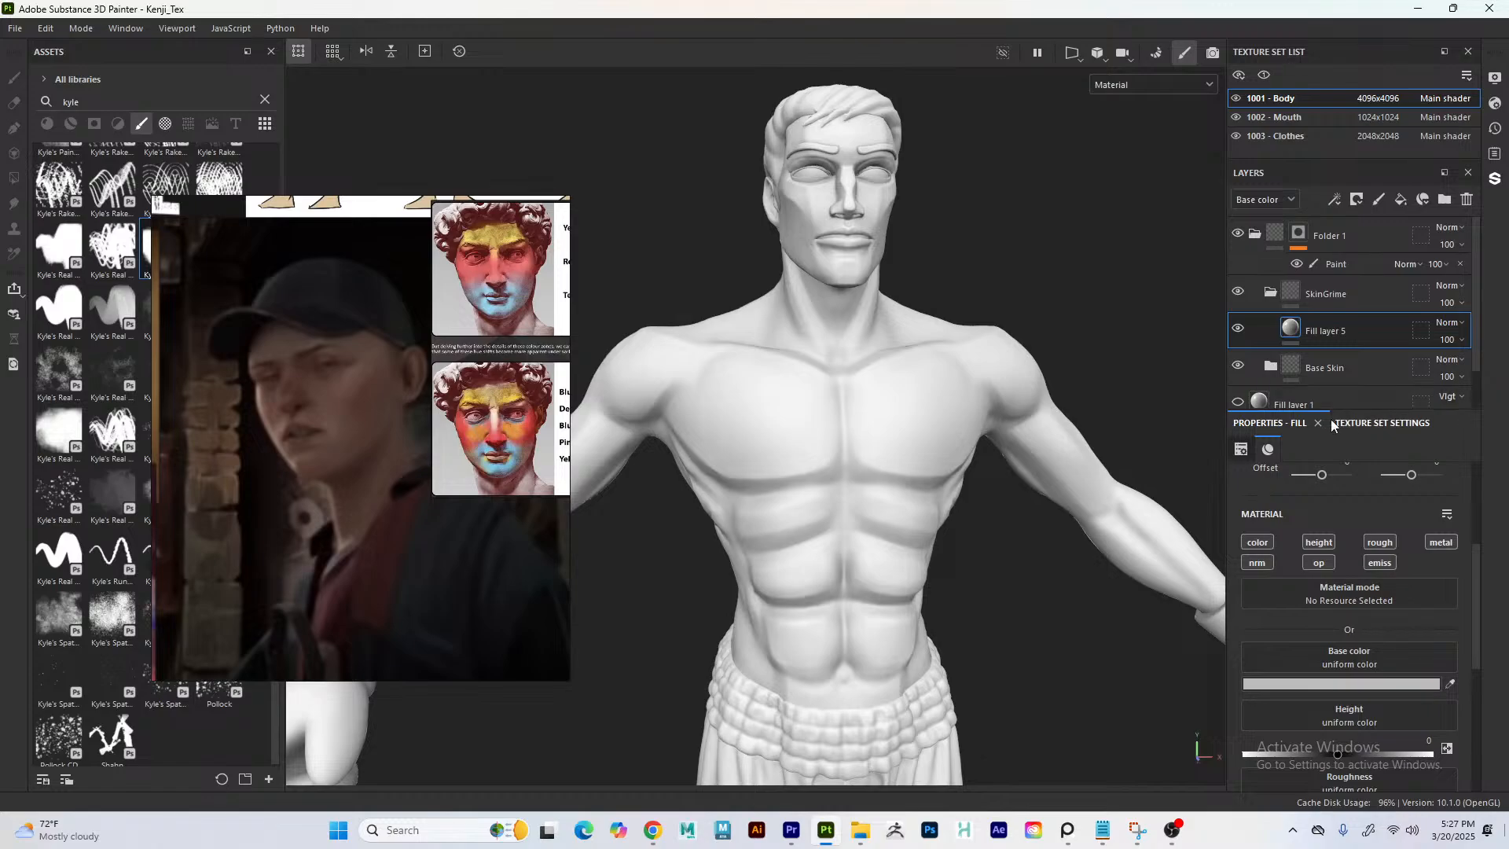
click(1237, 330)
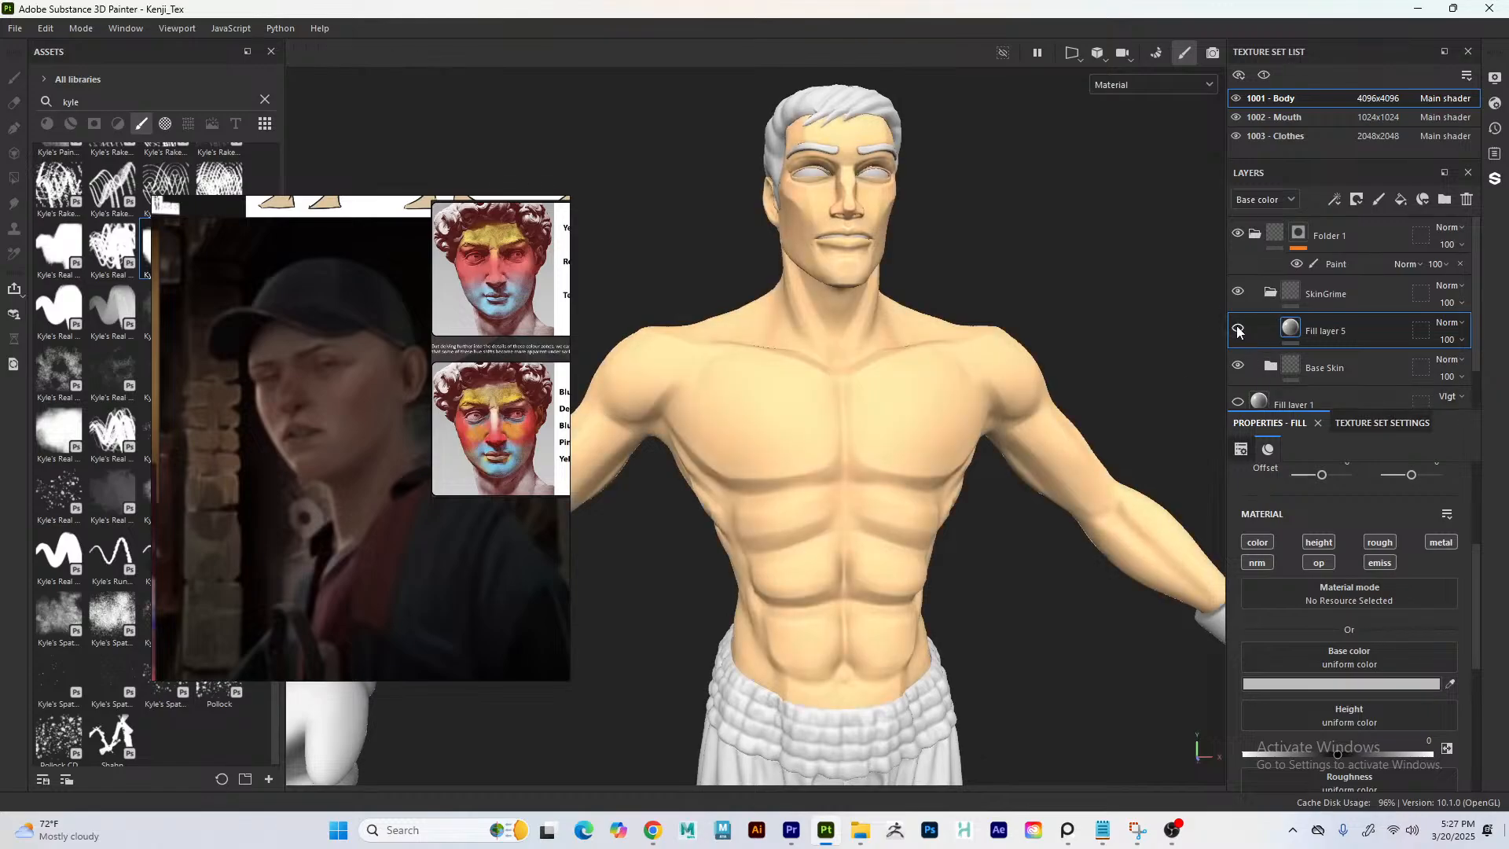
click(1238, 332)
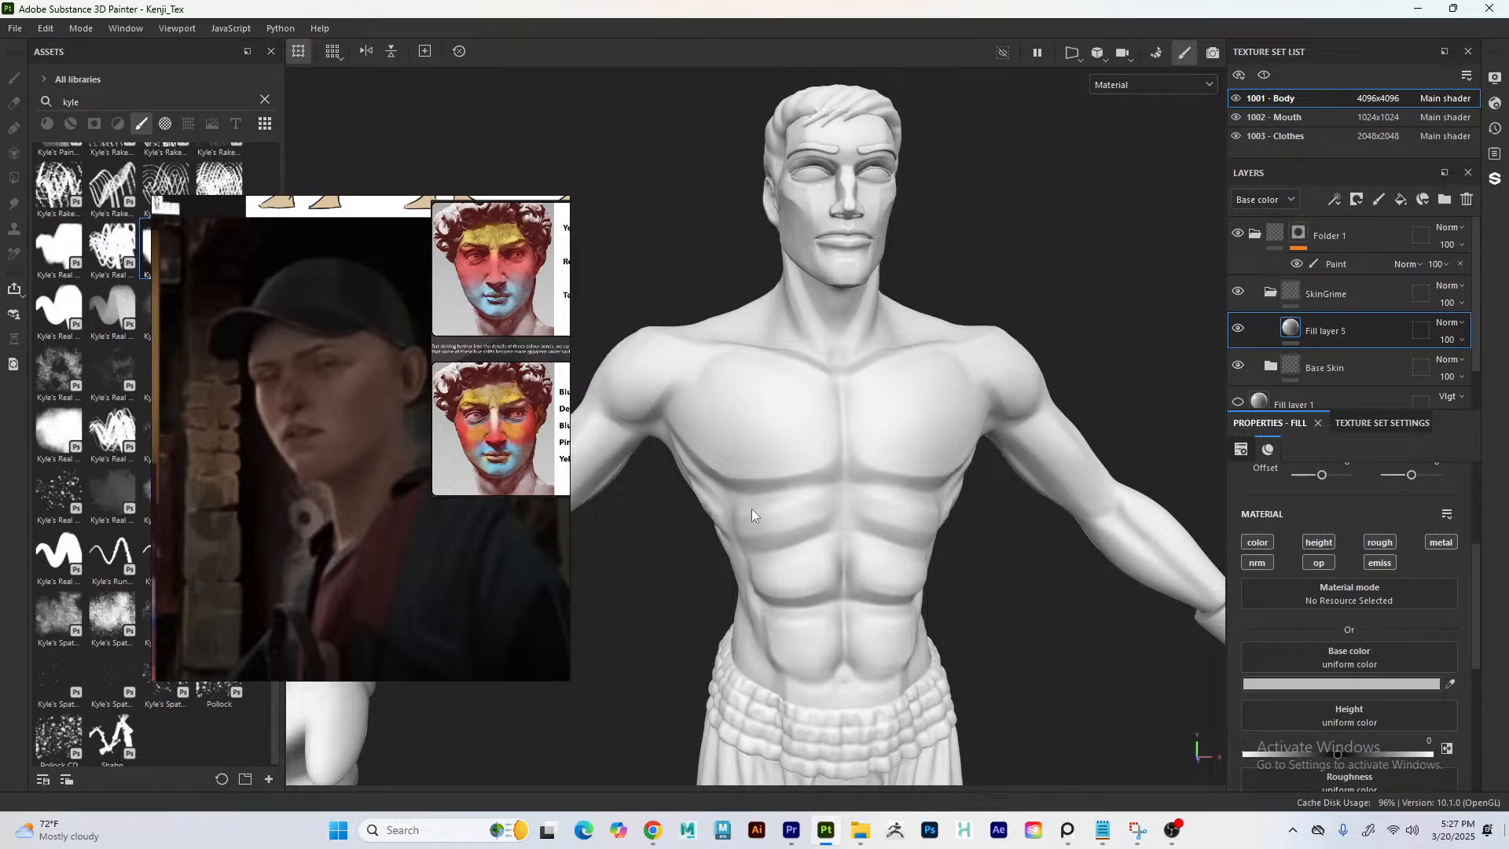
click(1450, 322)
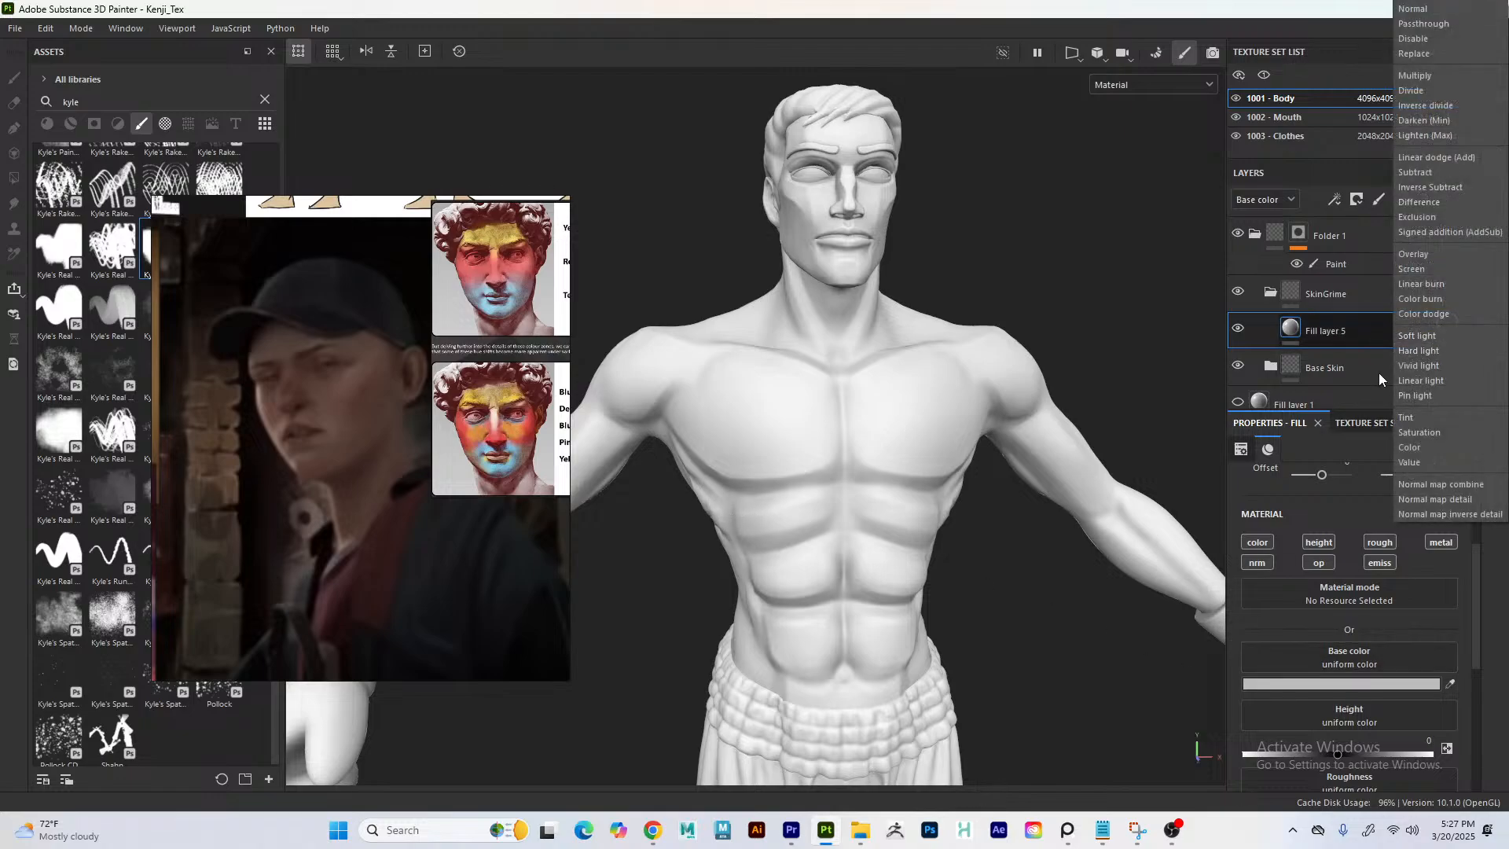
click(1414, 344)
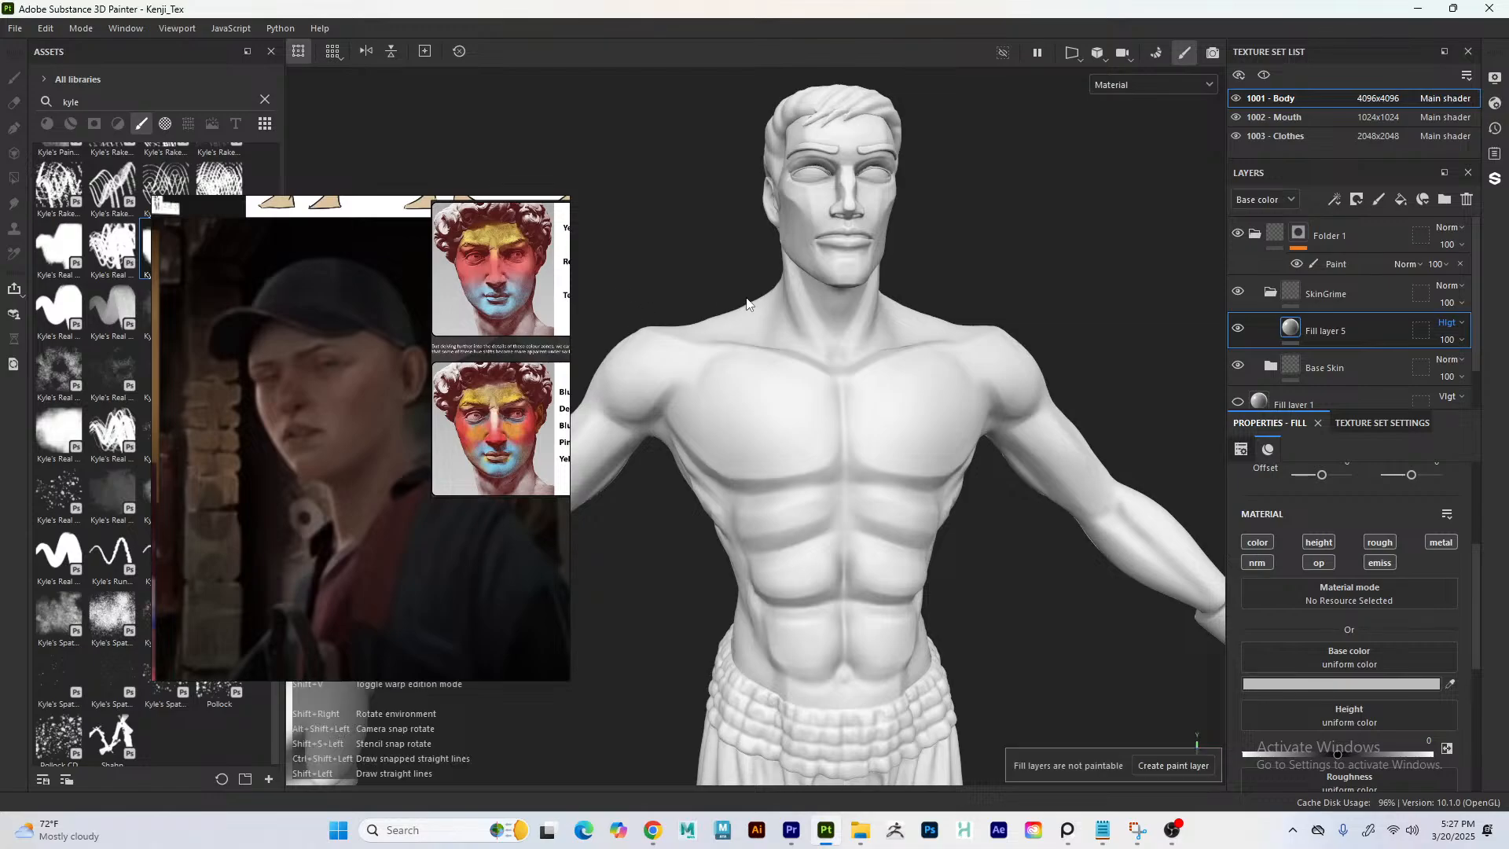
- Limit the SkinGrime fill layer to the color channel only and set its opacity to 15
mouse_move(679, 303)
shift+right_down()
mouse_move(603, 290)
mouse_move(659, 305)
shift+right_up()
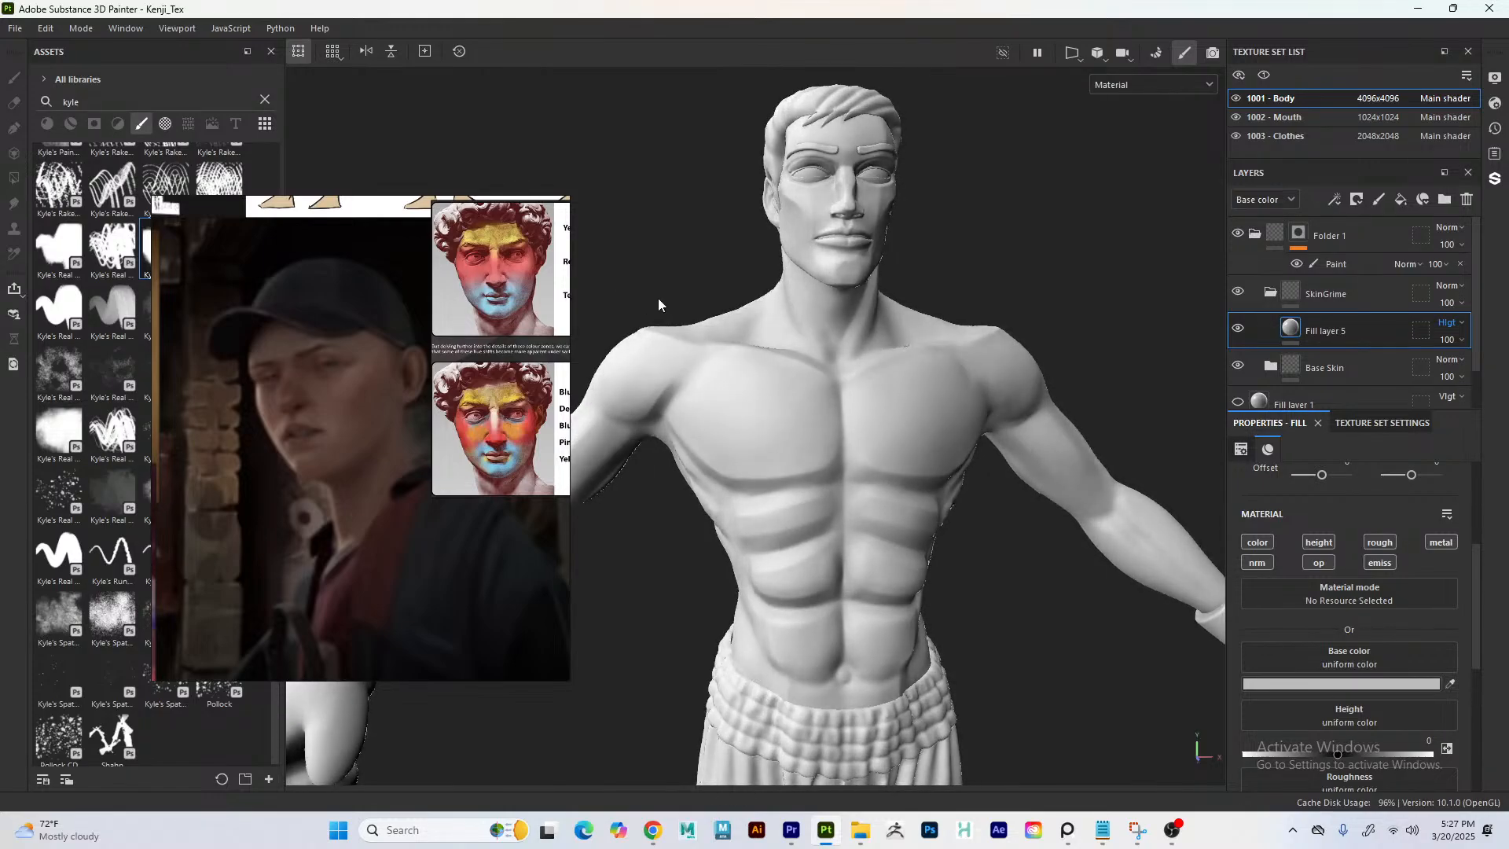
click(1255, 544)
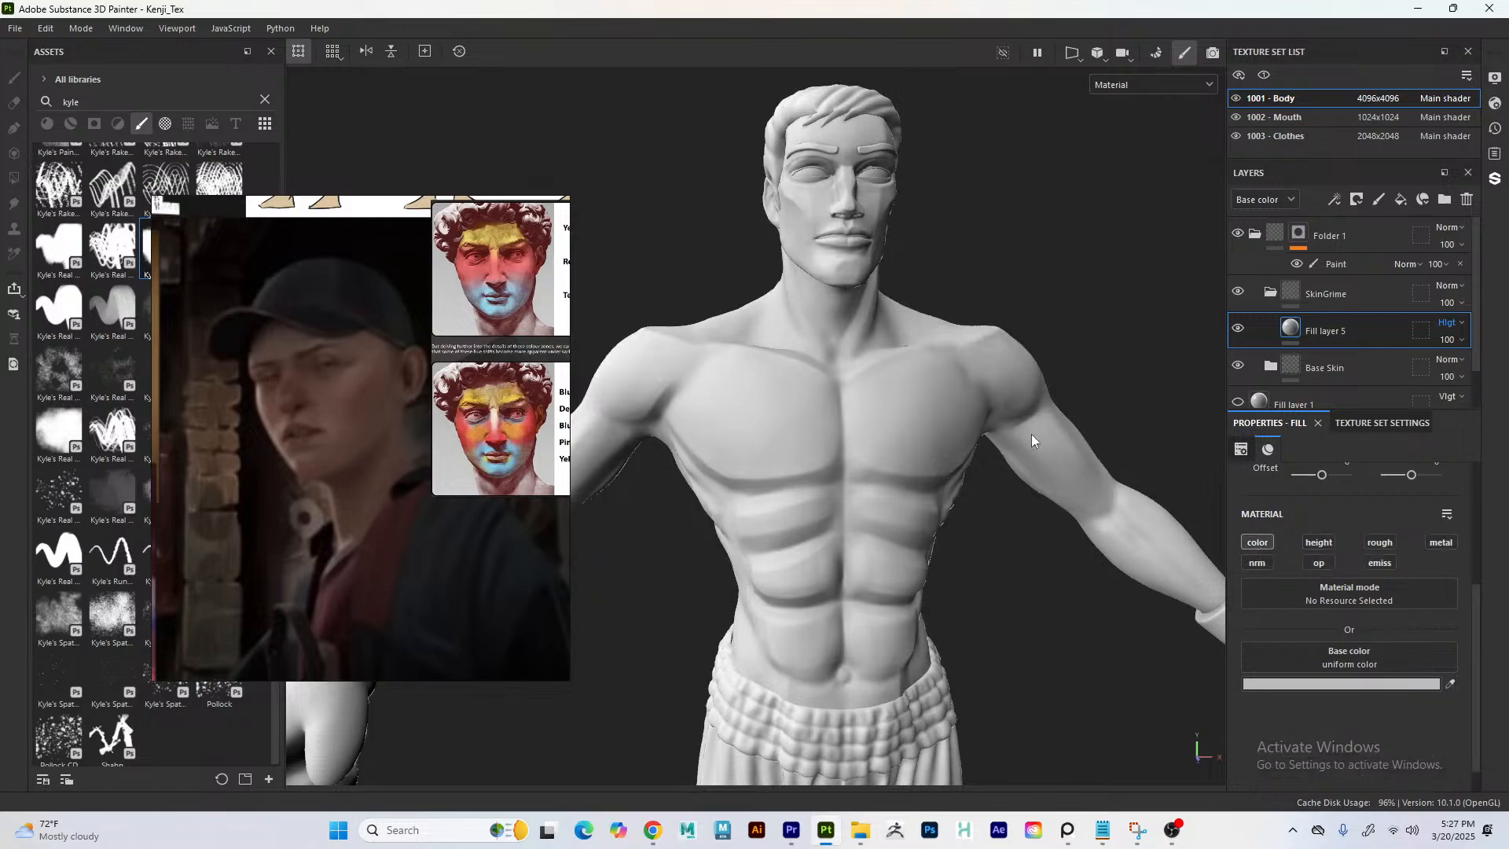
mouse_move(688, 343)
shift+right_down()
mouse_move(684, 282)
mouse_move(748, 290)
mouse_move(677, 333)
mouse_move(740, 338)
shift+right_up()
click(1448, 368)
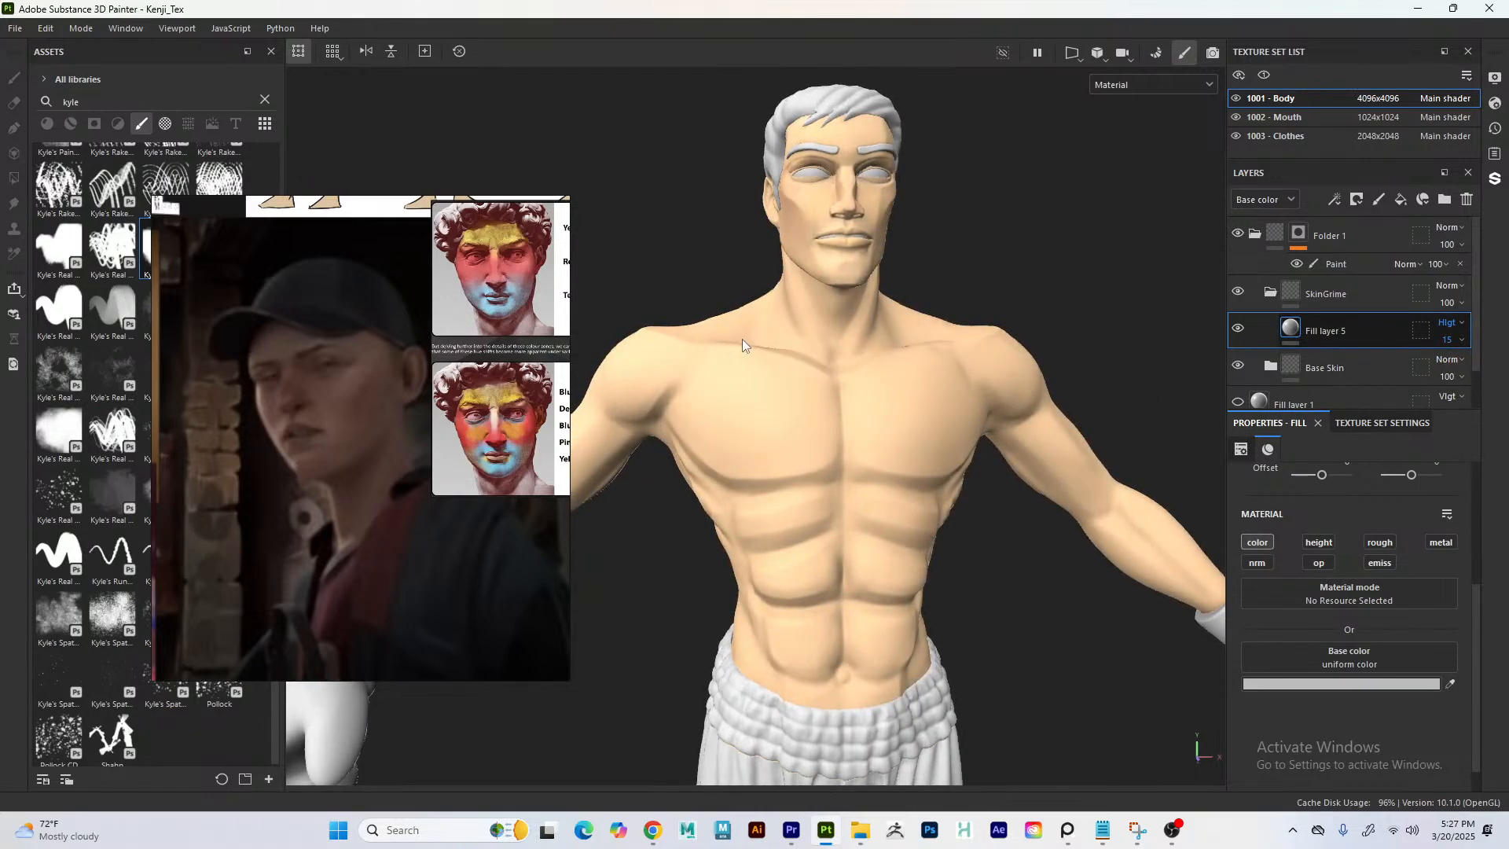
- Compare the skin with and without the SkinGrime fill layer by toggling its visibility several times
click(1236, 327)
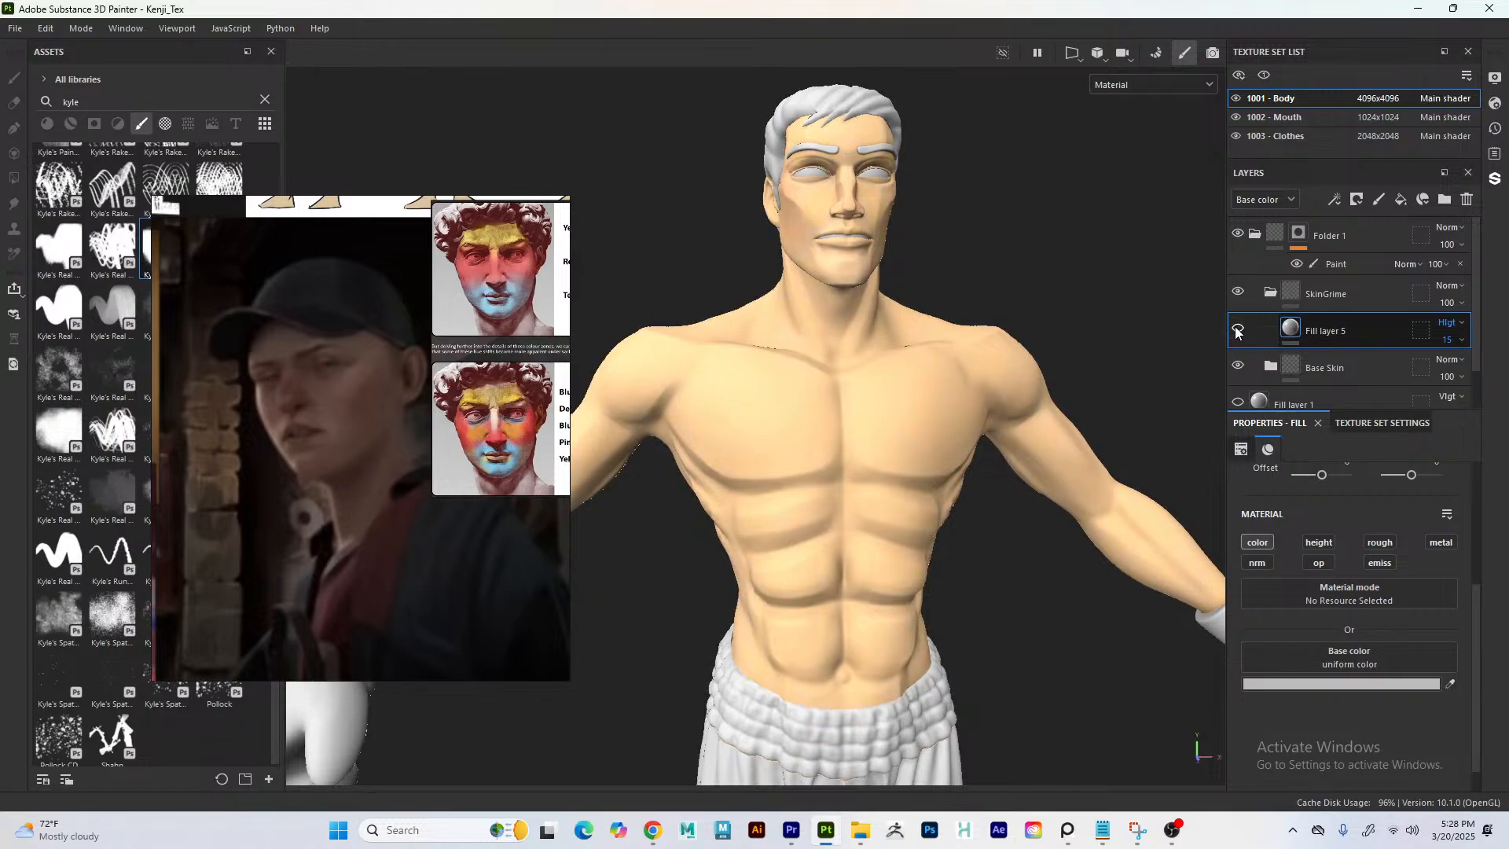
click(1237, 329)
click(1238, 329)
click(1238, 329)
click(1238, 329)
click(1237, 330)
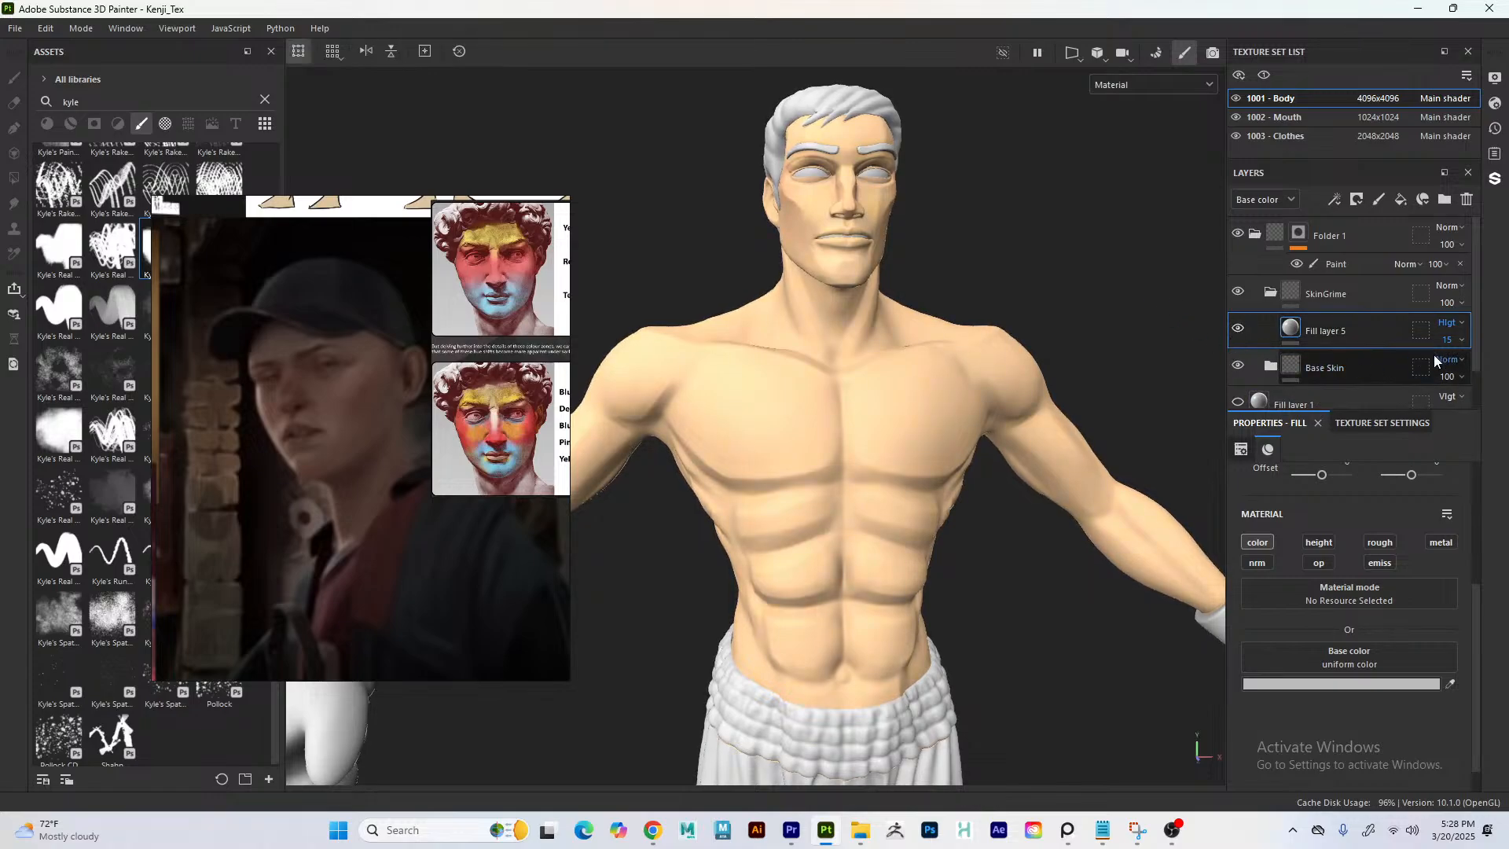
- Raise the SkinGrime fill layer's opacity to 39 and switch the Base Skin folder's blending mode to Vivid light
click(1448, 339)
drag(1440, 369, 1462, 369)
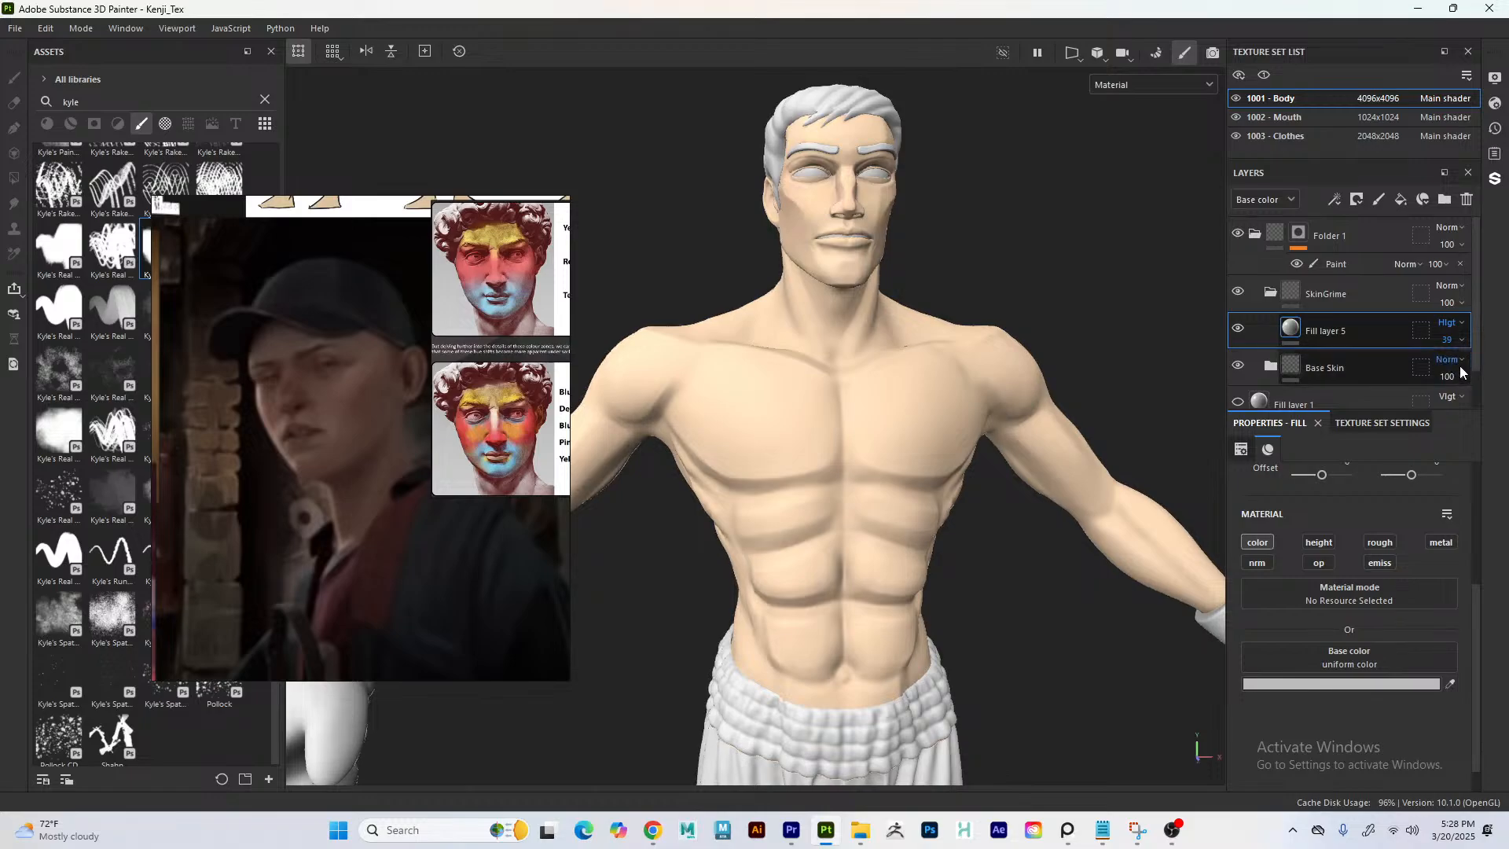
click(1459, 365)
click(1459, 365)
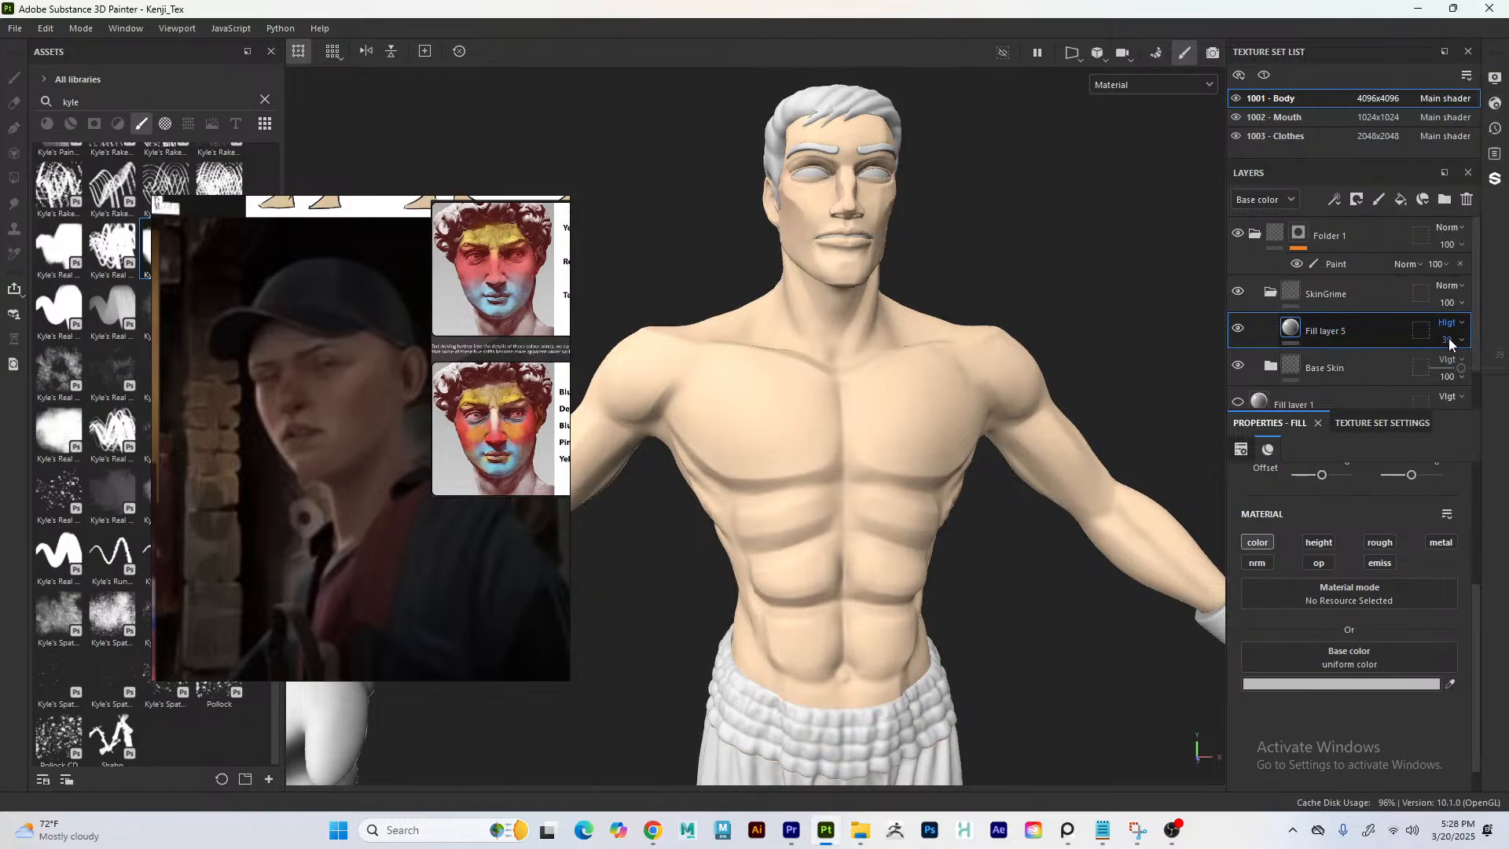
- Set the SkinGrime fill layer's opacity to 35 and hide the layer
drag(1459, 367, 1460, 371)
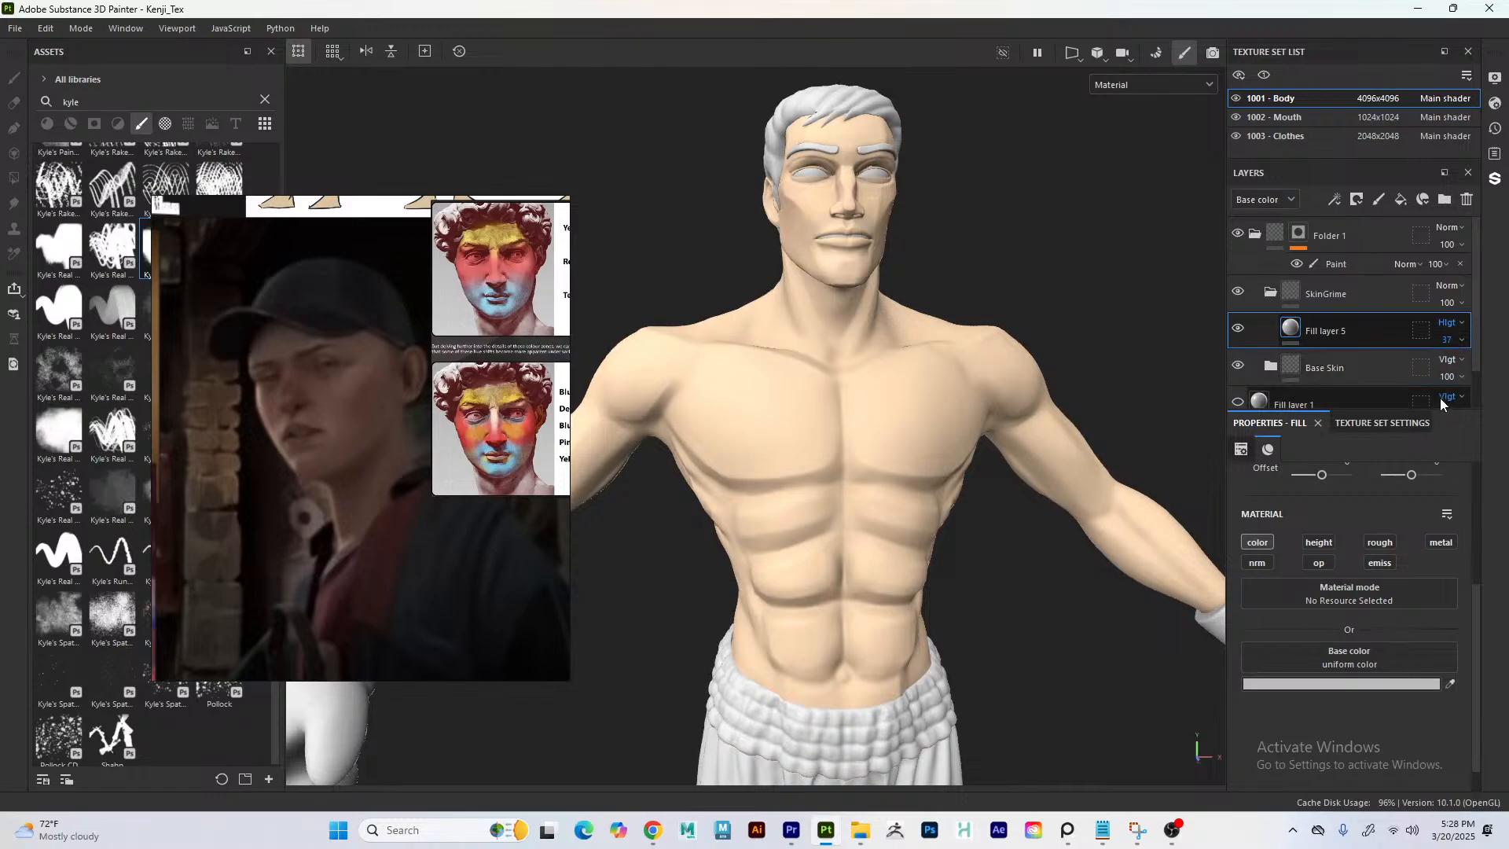
click(1455, 344)
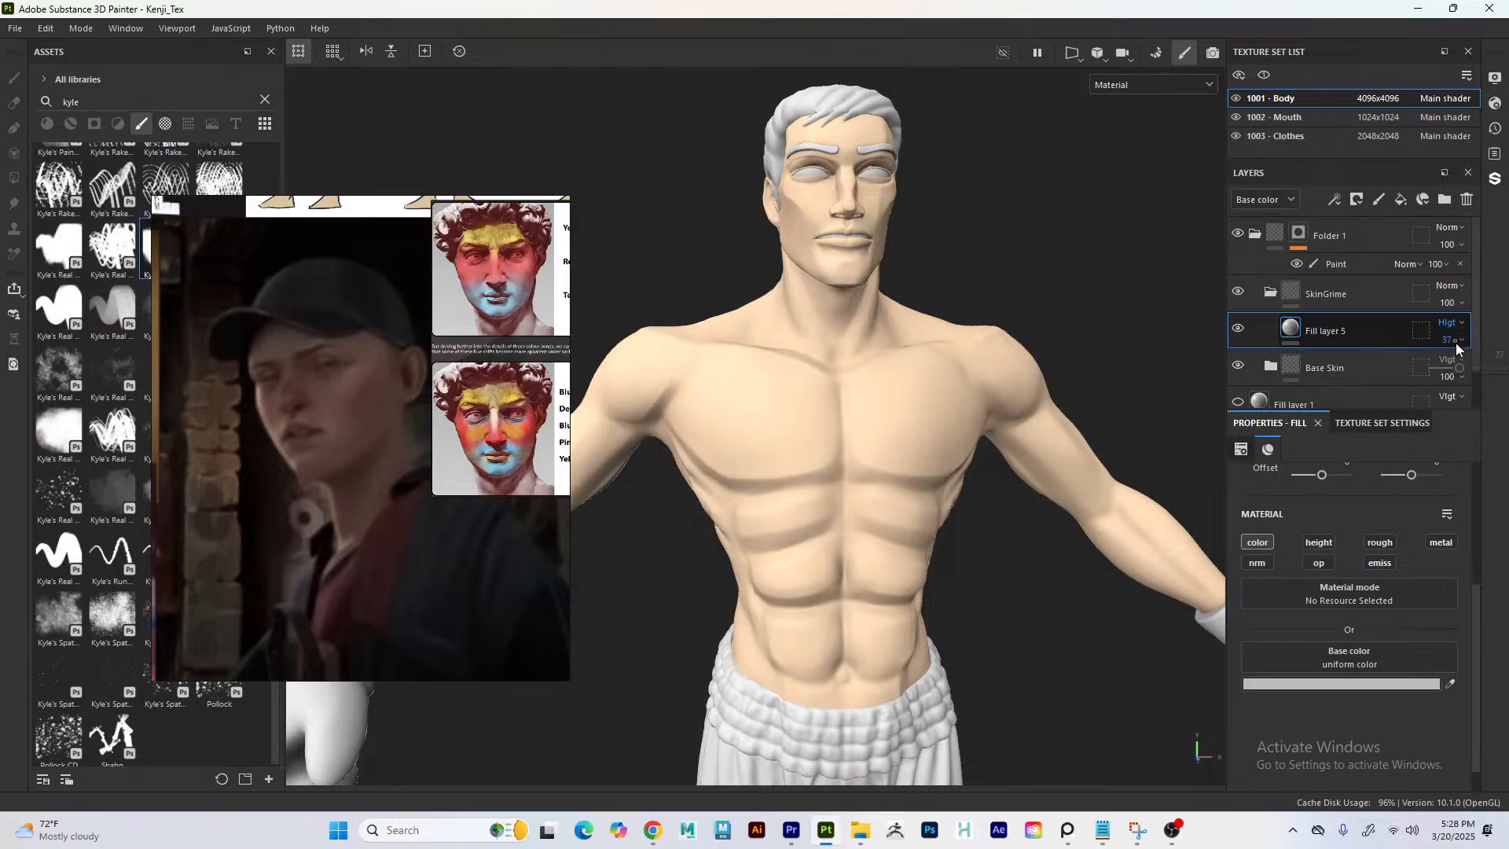
drag(1455, 370, 1451, 368)
click(1238, 328)
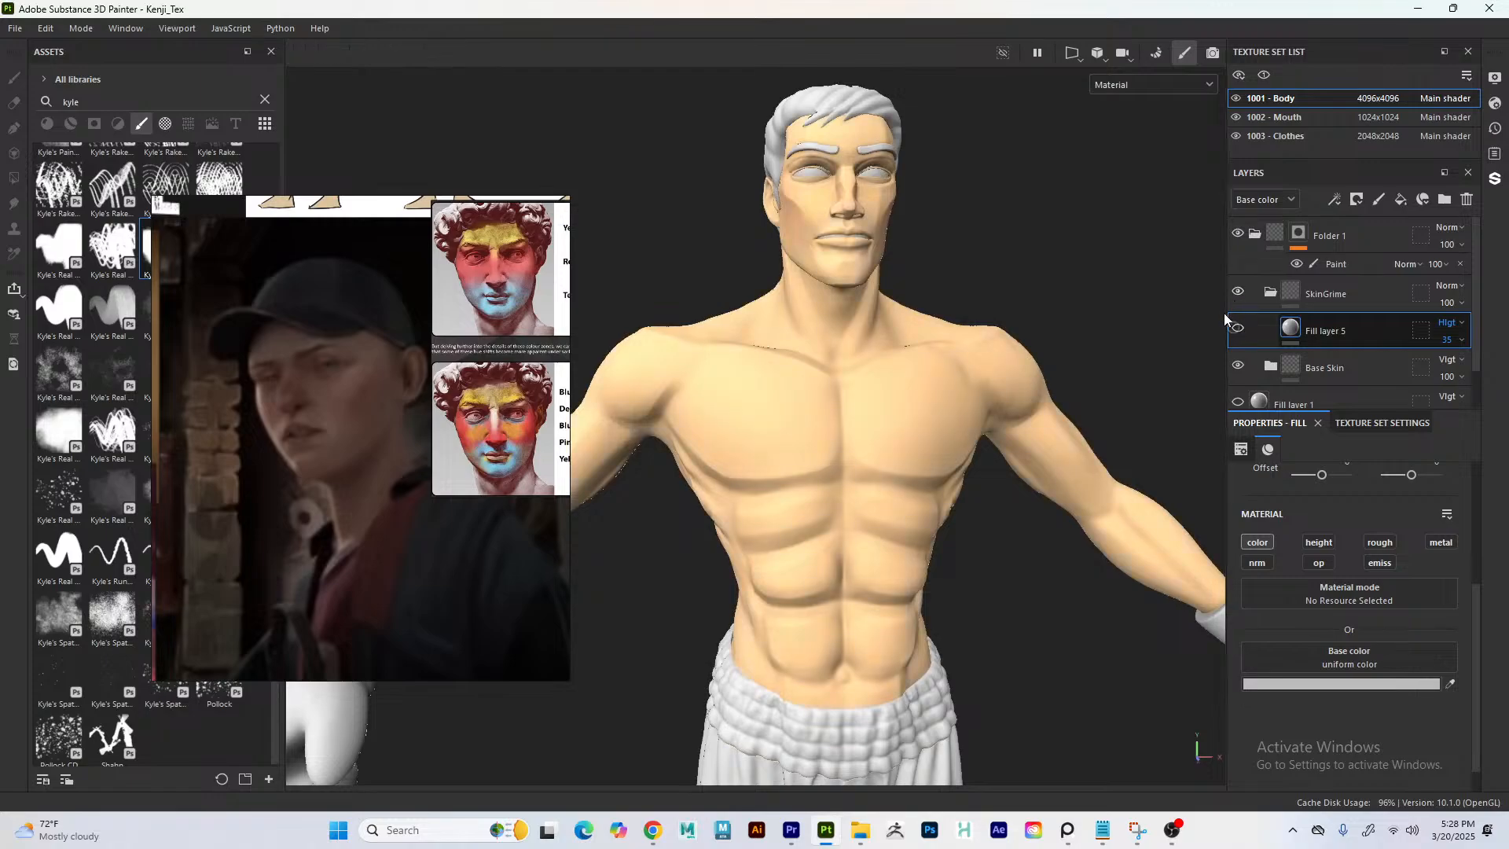
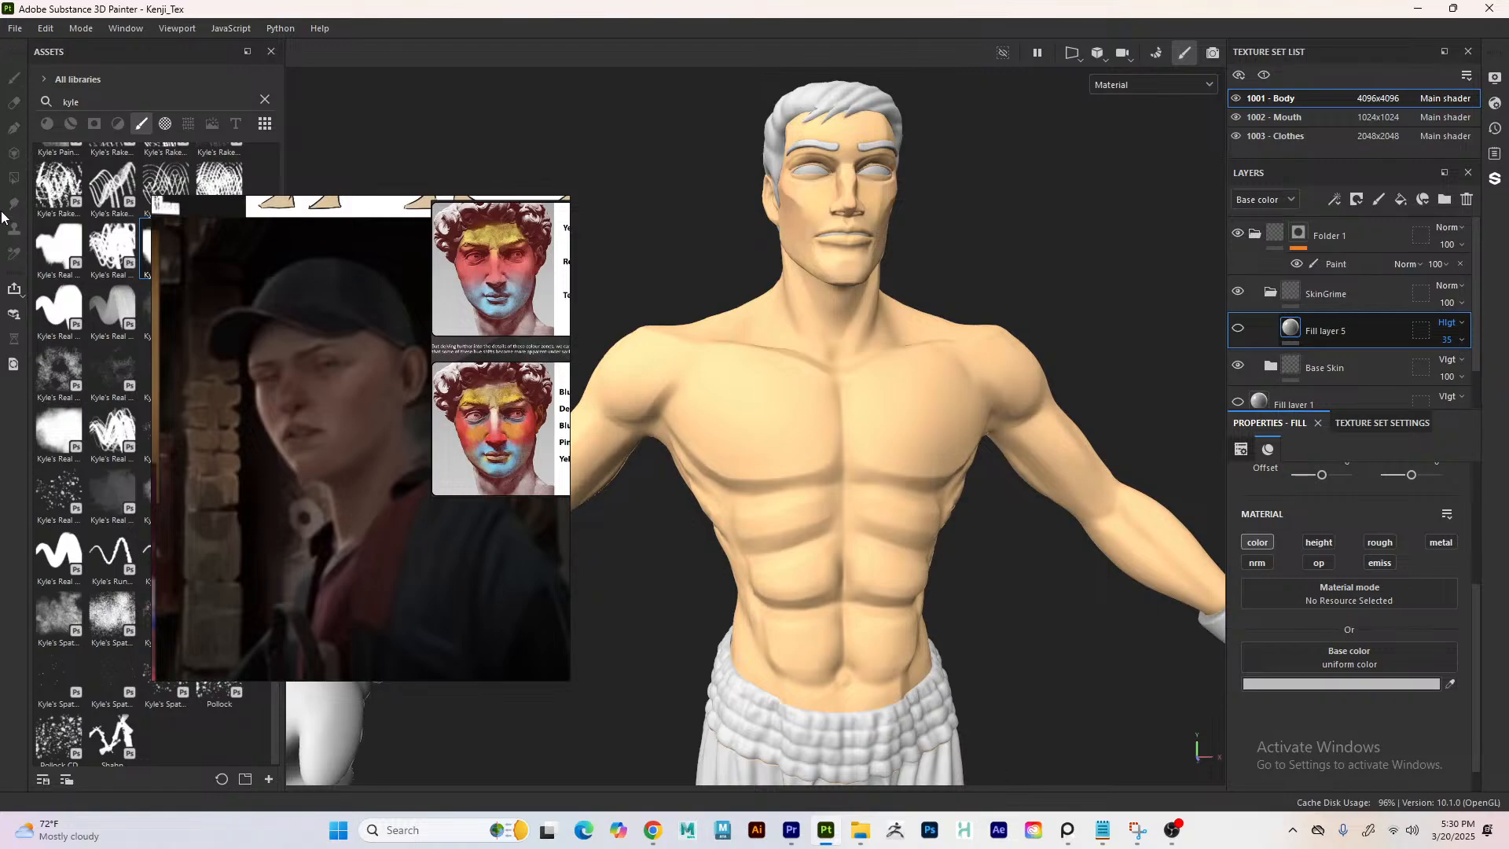
- Align the environment lighting to the camera and rotate the environment slightly while viewing the character's back
mouse_move(45, 215)
click(1238, 328)
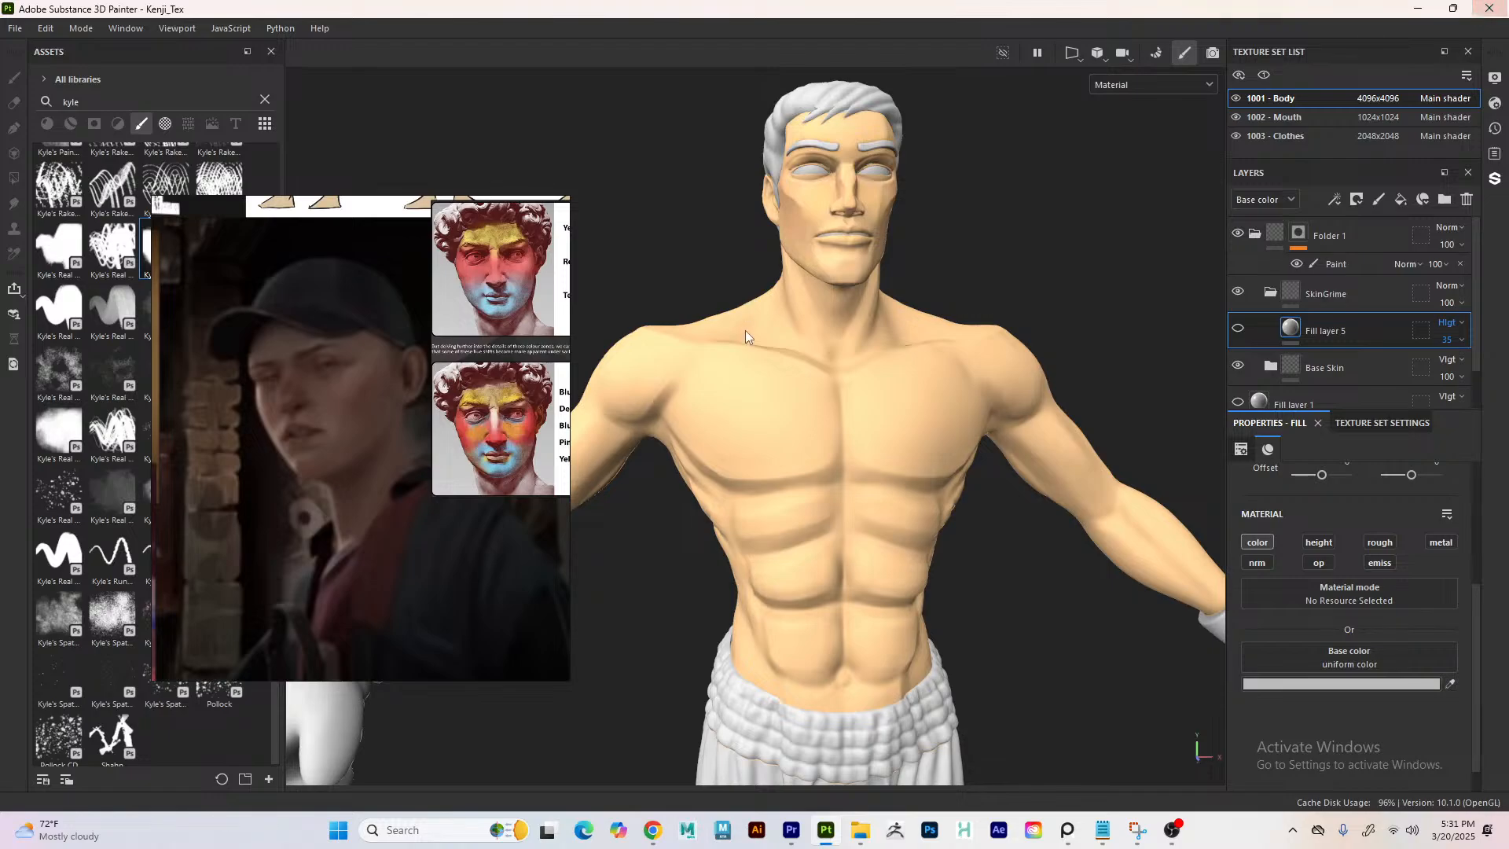
alt+drag(626, 338, 611, 248)
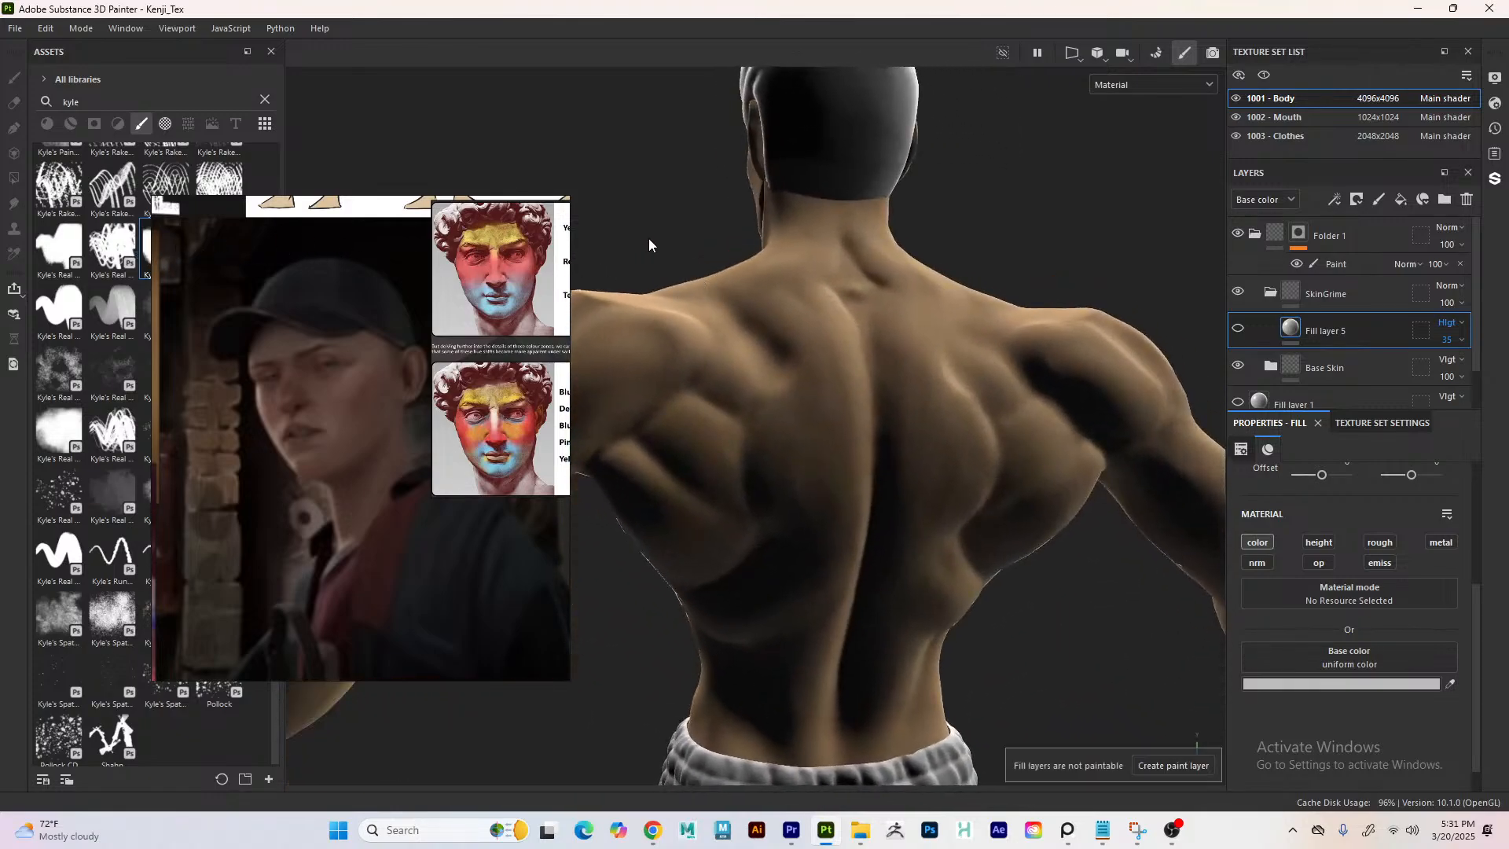
click(1495, 77)
click(1328, 429)
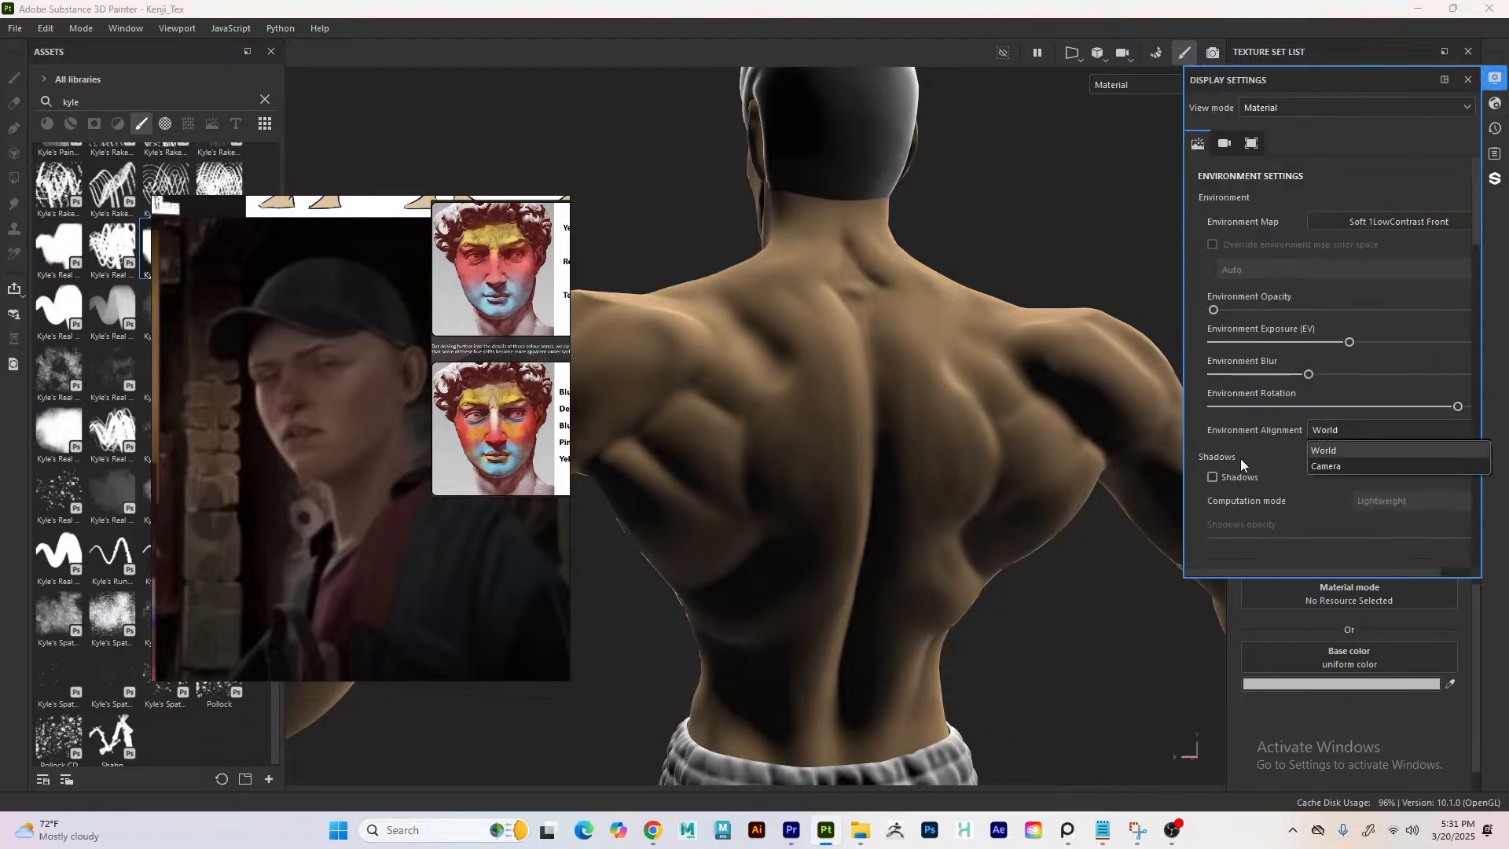
click(1328, 466)
click(607, 229)
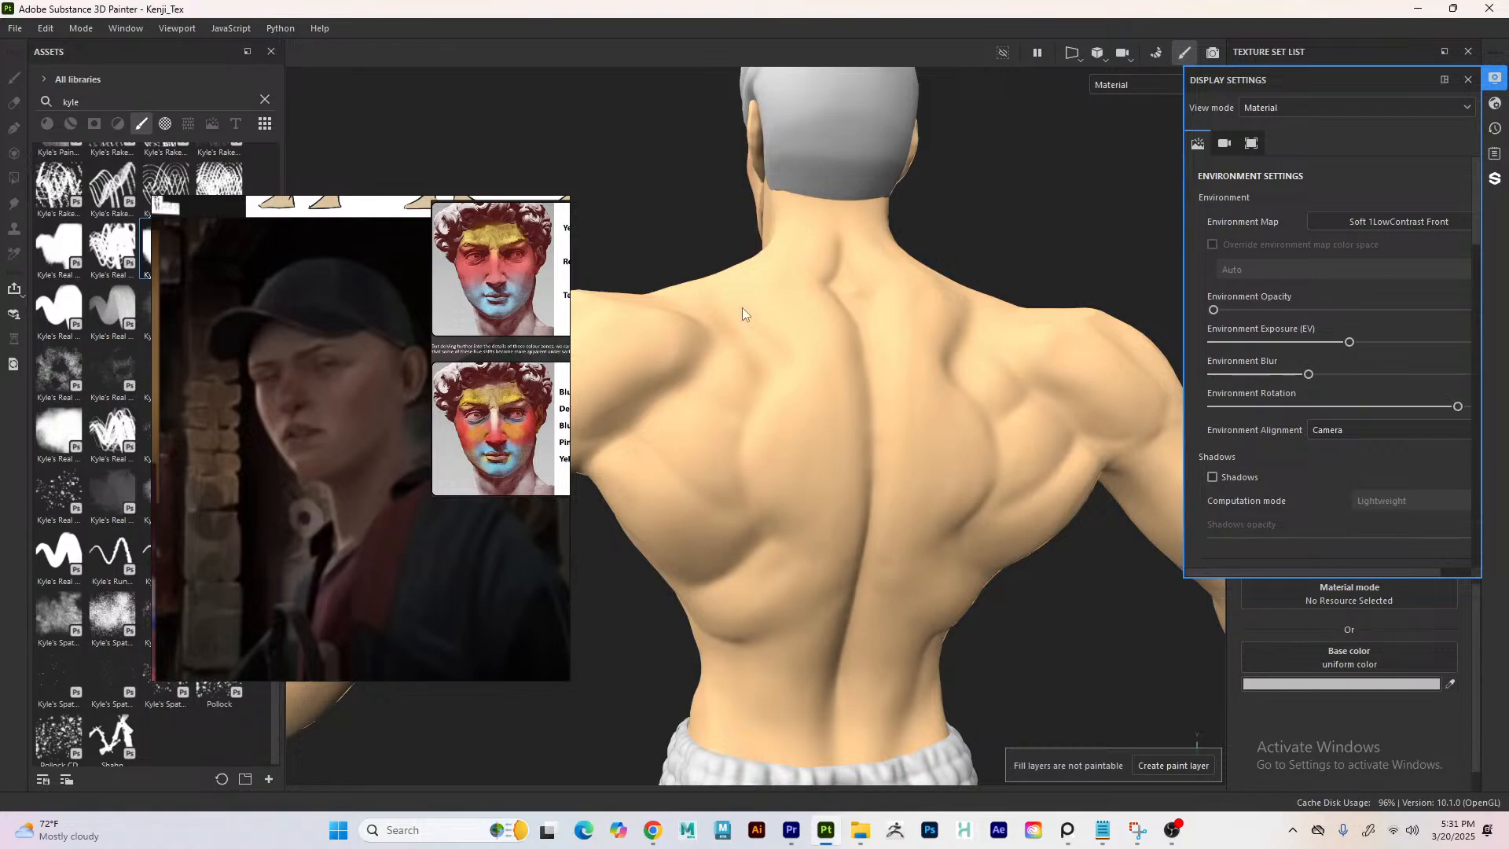
scroll(681, 242, down, 5)
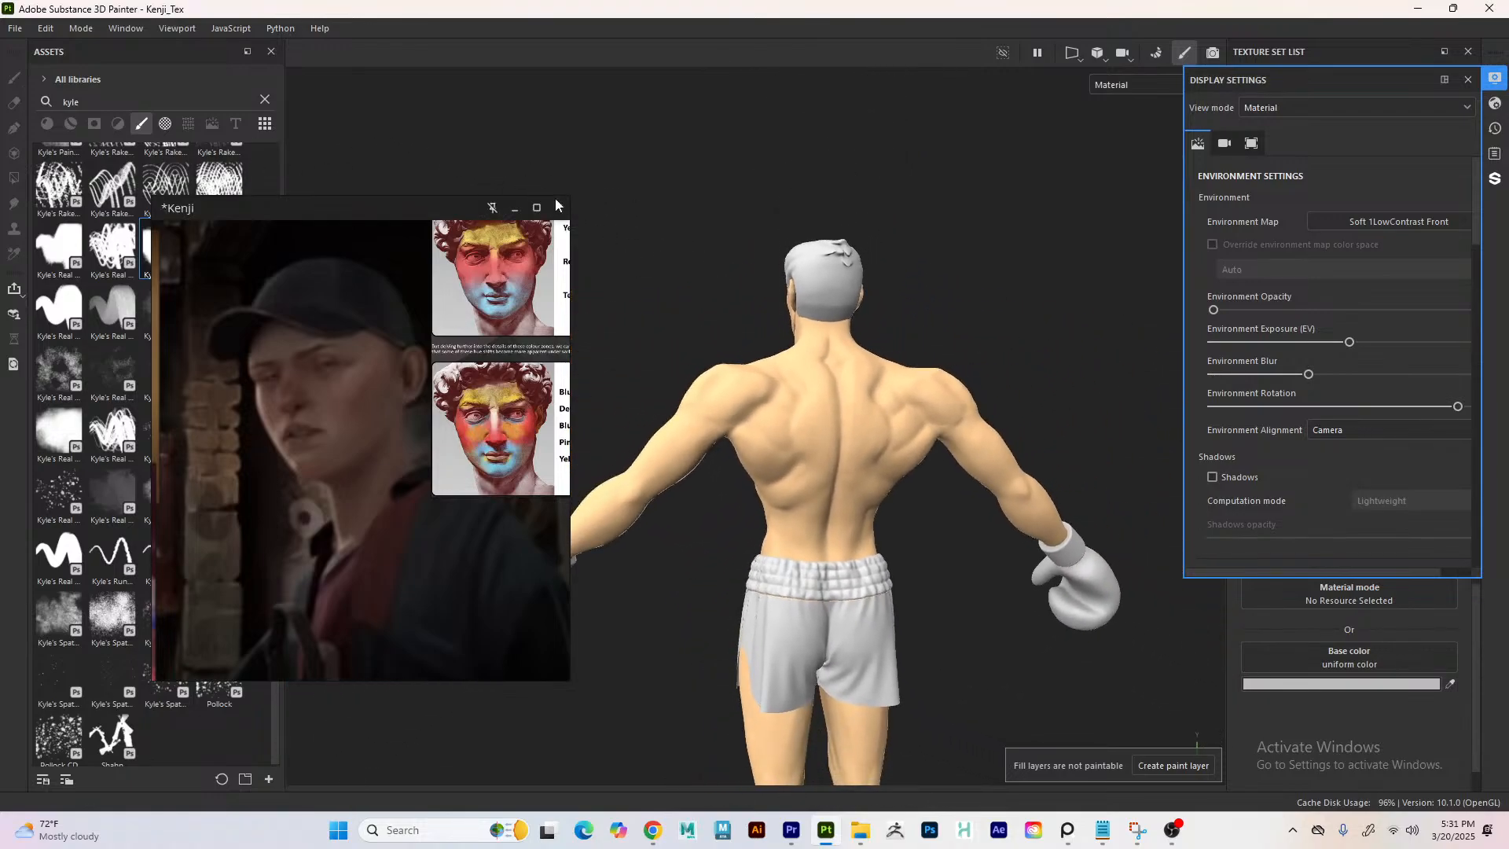
scroll(652, 236, down, 3)
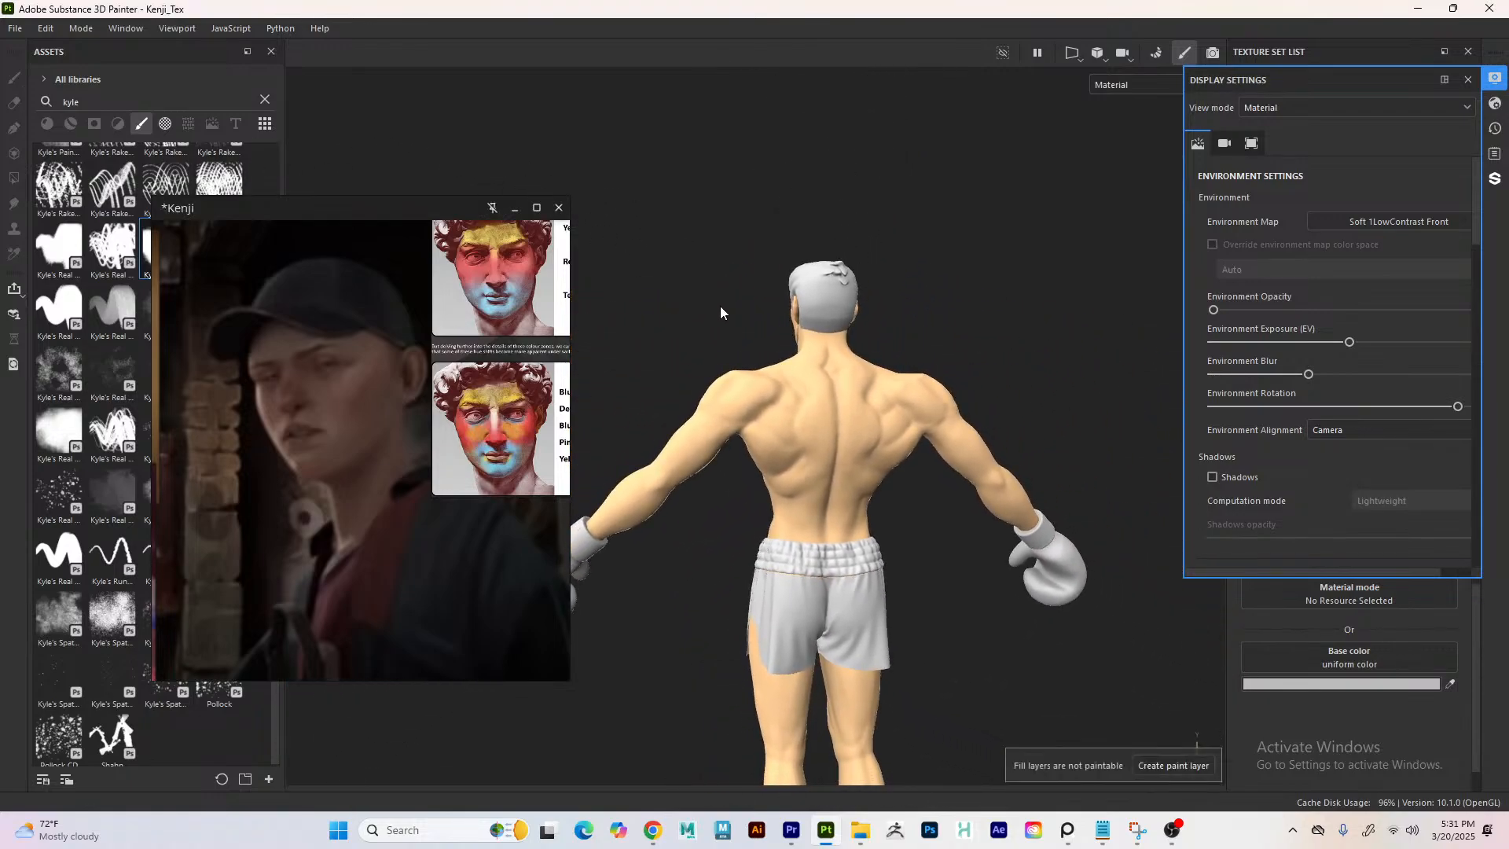
mouse_move(679, 291)
shift+right_down()
mouse_move(680, 270)
mouse_move(522, 271)
mouse_move(671, 273)
mouse_move(667, 288)
shift+right_up()
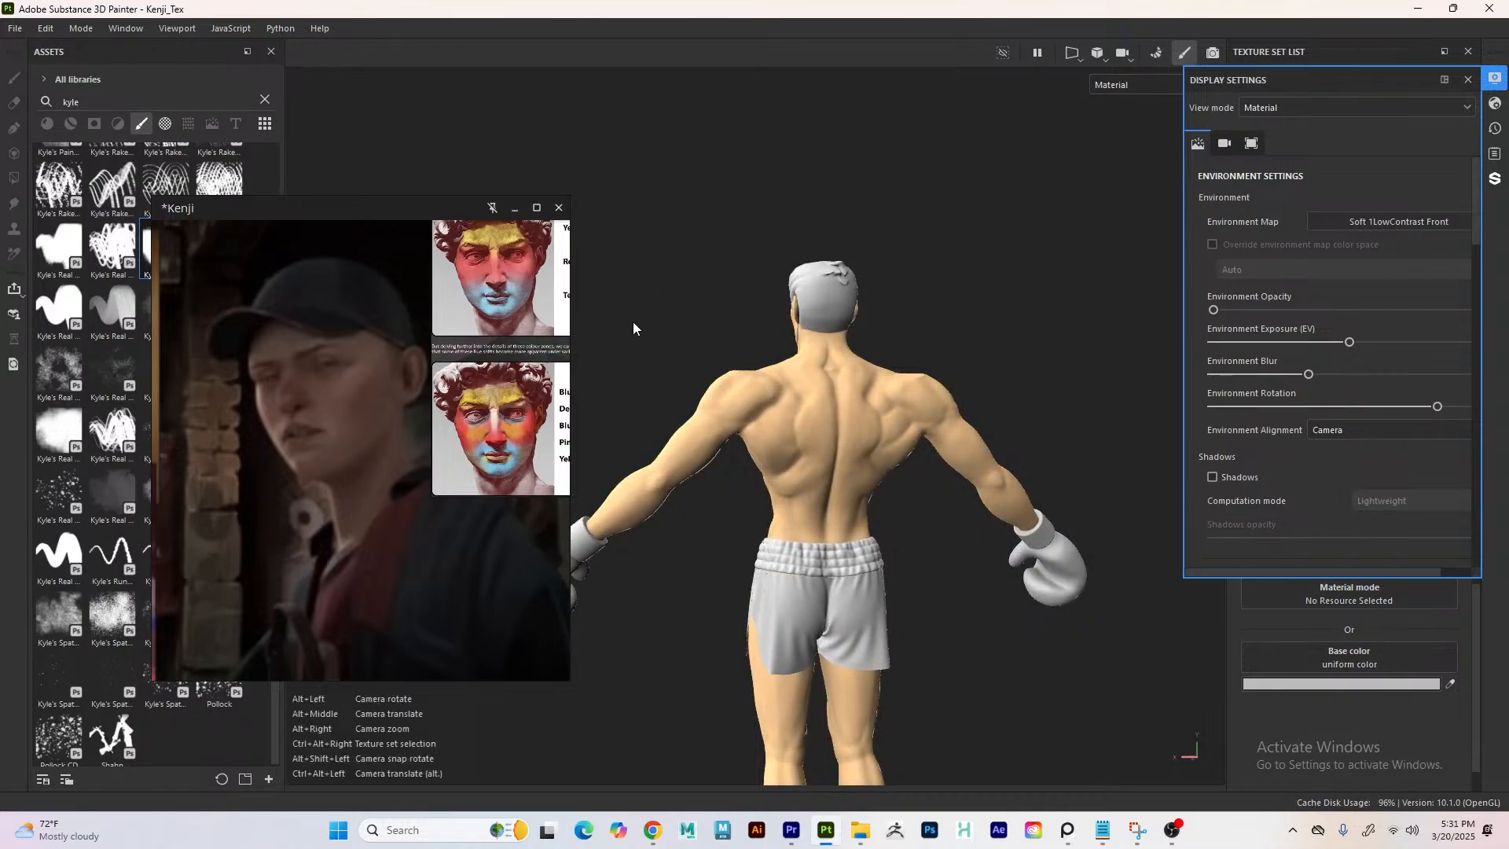
- Examine the character's skin shading from the front, then close up on the face and chest
middle_drag(634, 328, 673, 228)
alt+right_drag(673, 228, 707, 243)
alt+drag(707, 243, 843, 314)
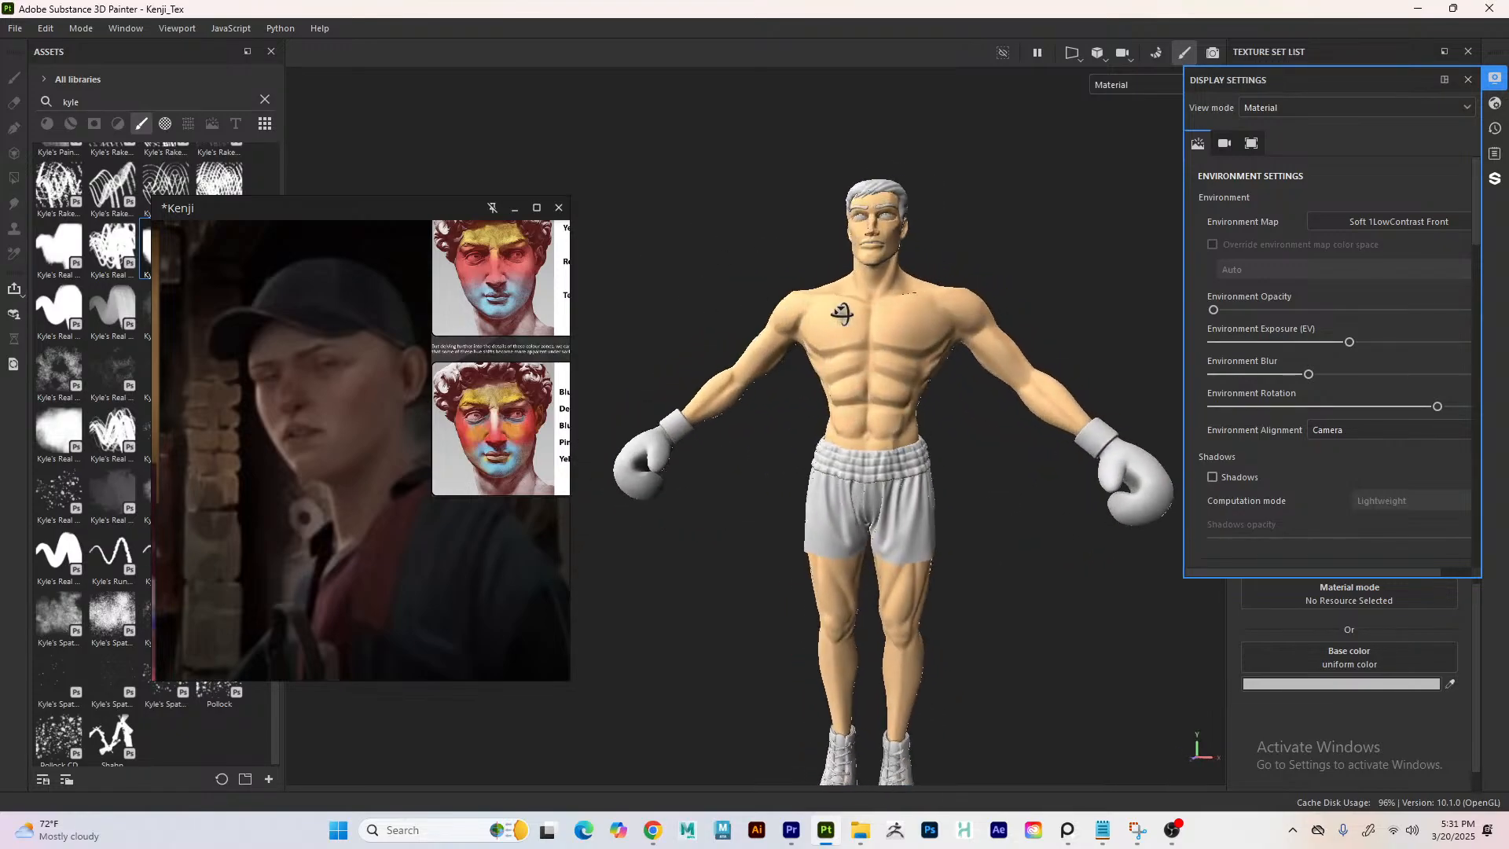
alt+right_drag(871, 228, 876, 224)
alt+right_drag(874, 664, 877, 695)
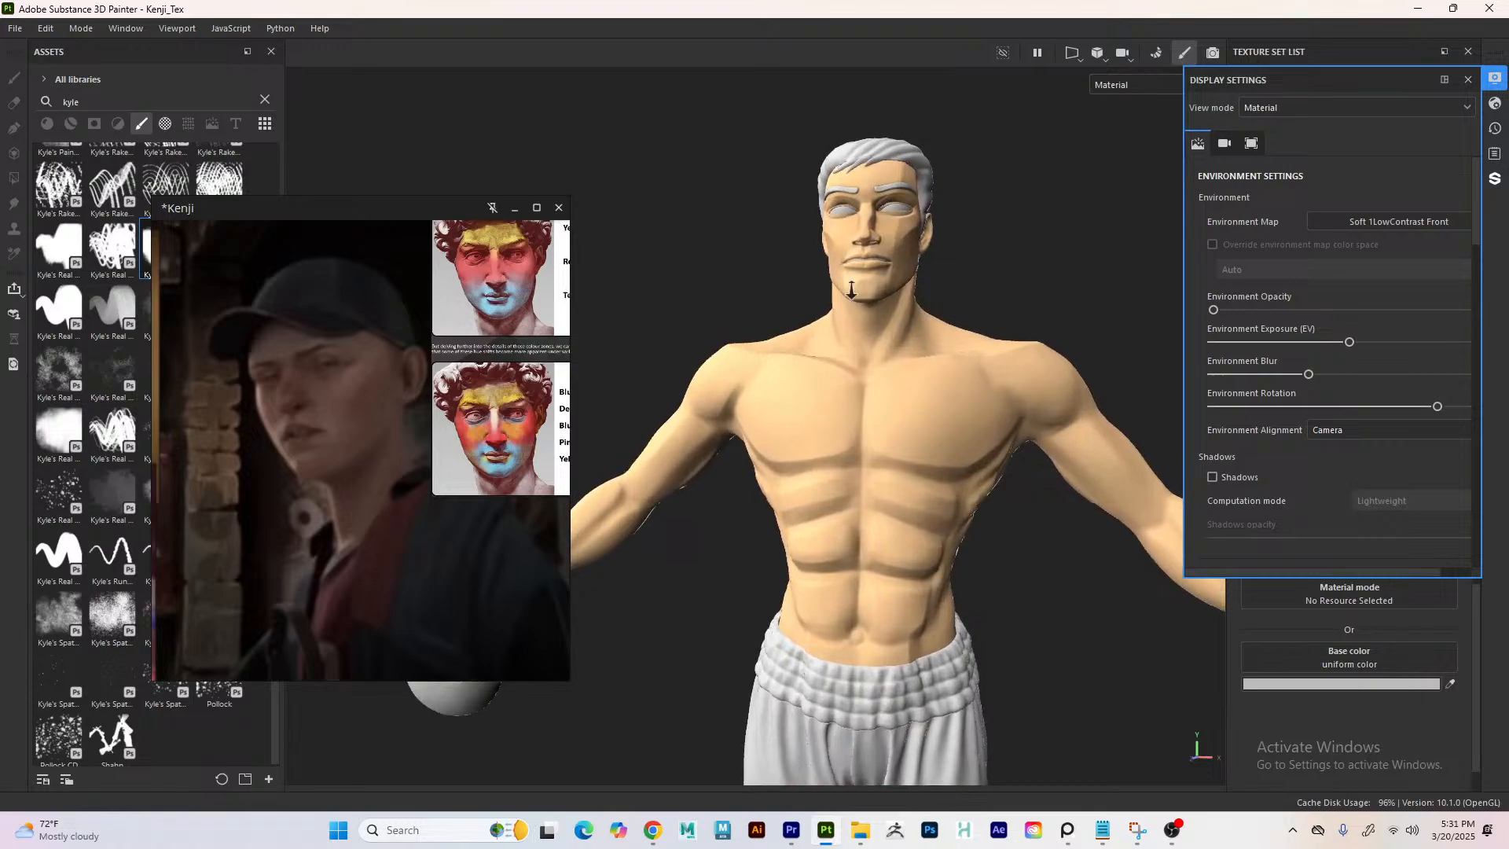
alt+right_drag(850, 291, 943, 511)
alt+middle_drag(841, 292, 805, 376)
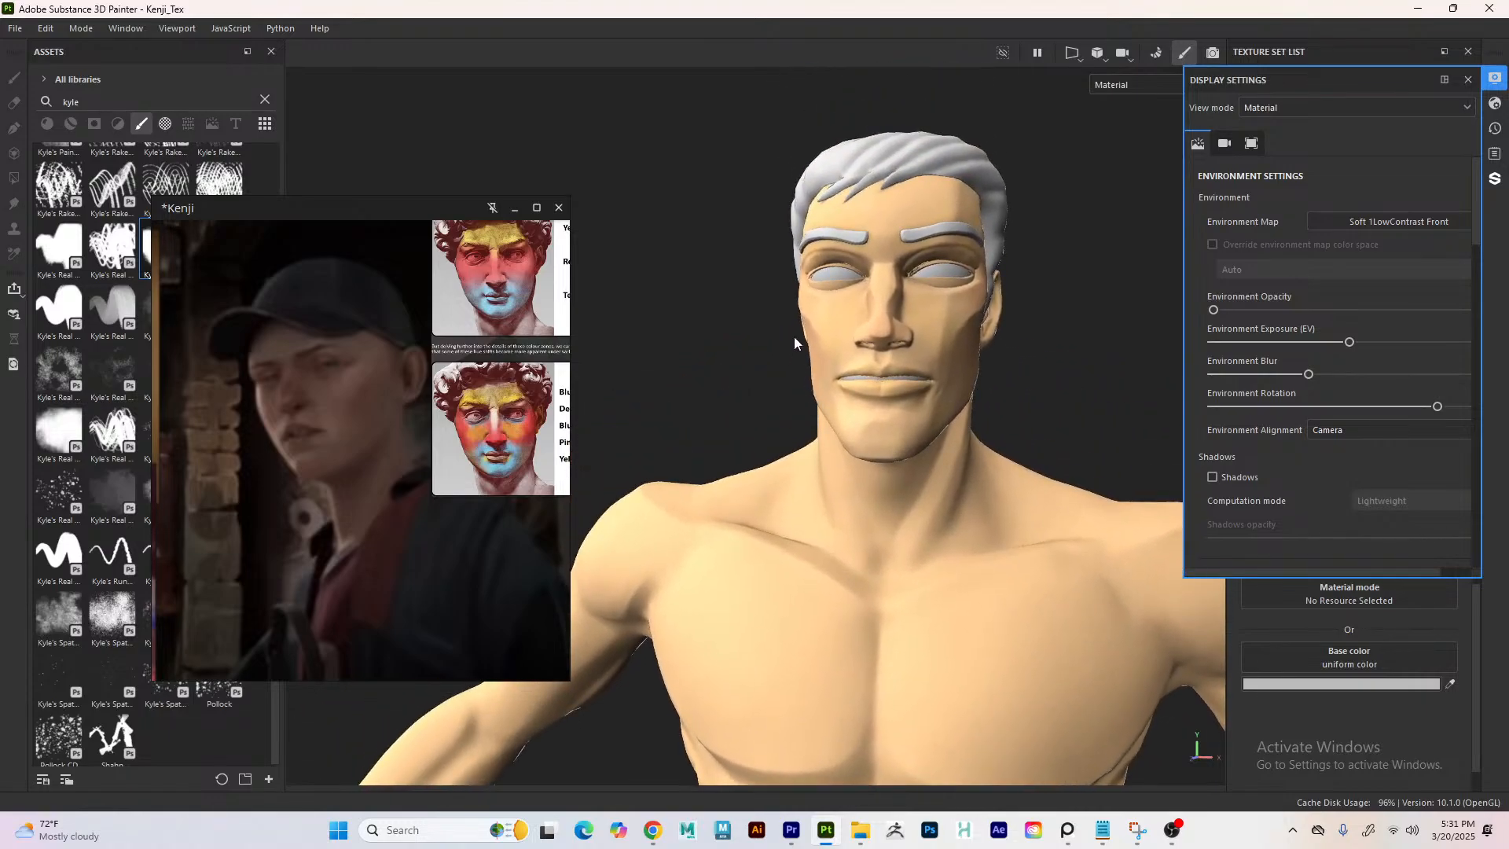
alt+drag(734, 318, 681, 272)
click(1495, 78)
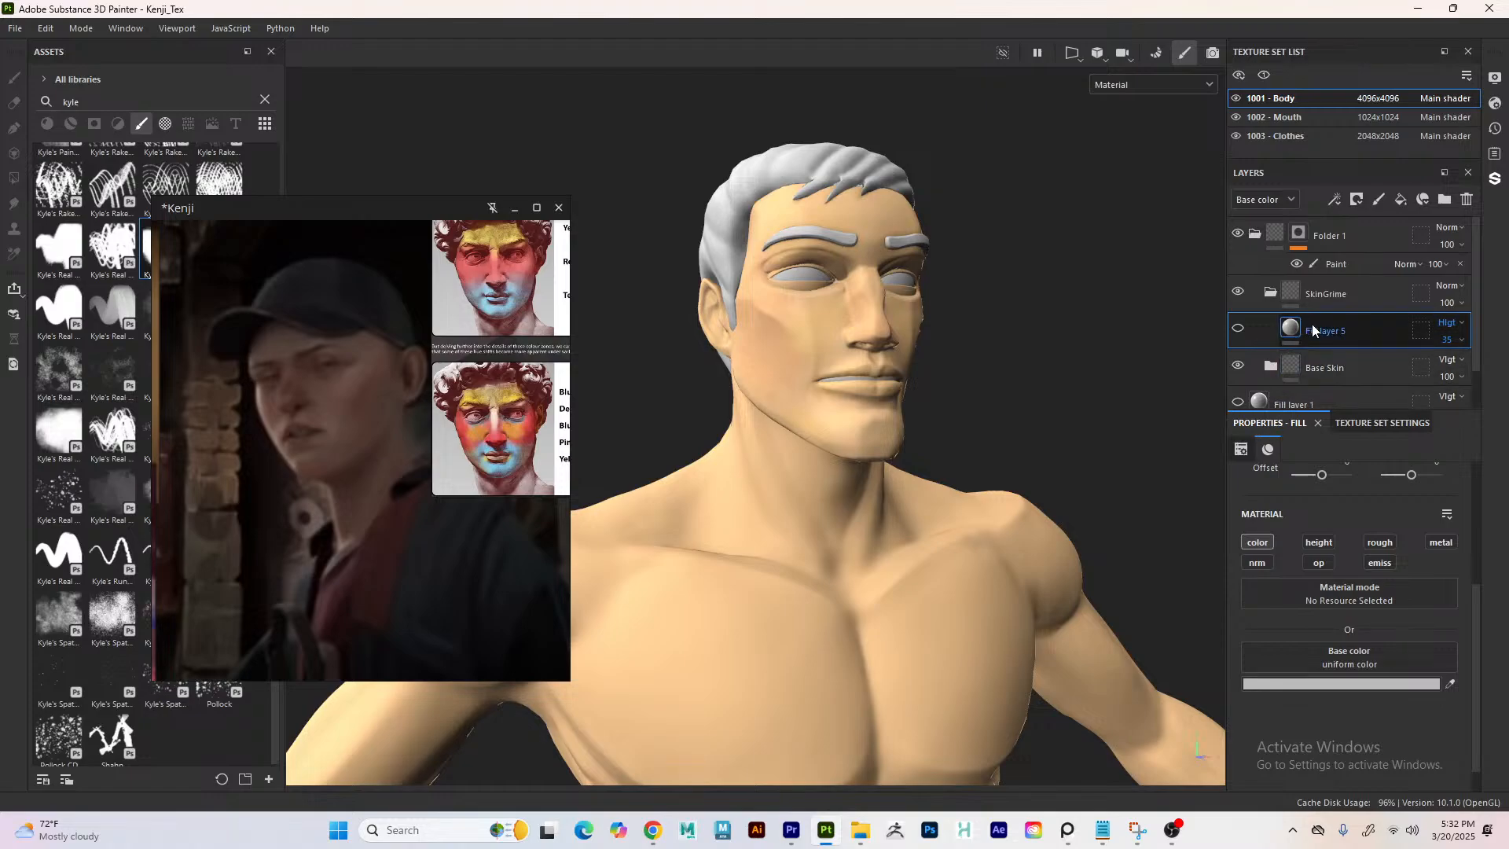
- Show the fill layer in the SkinGrime folder and give it a black mask with a paint effect
click(1238, 330)
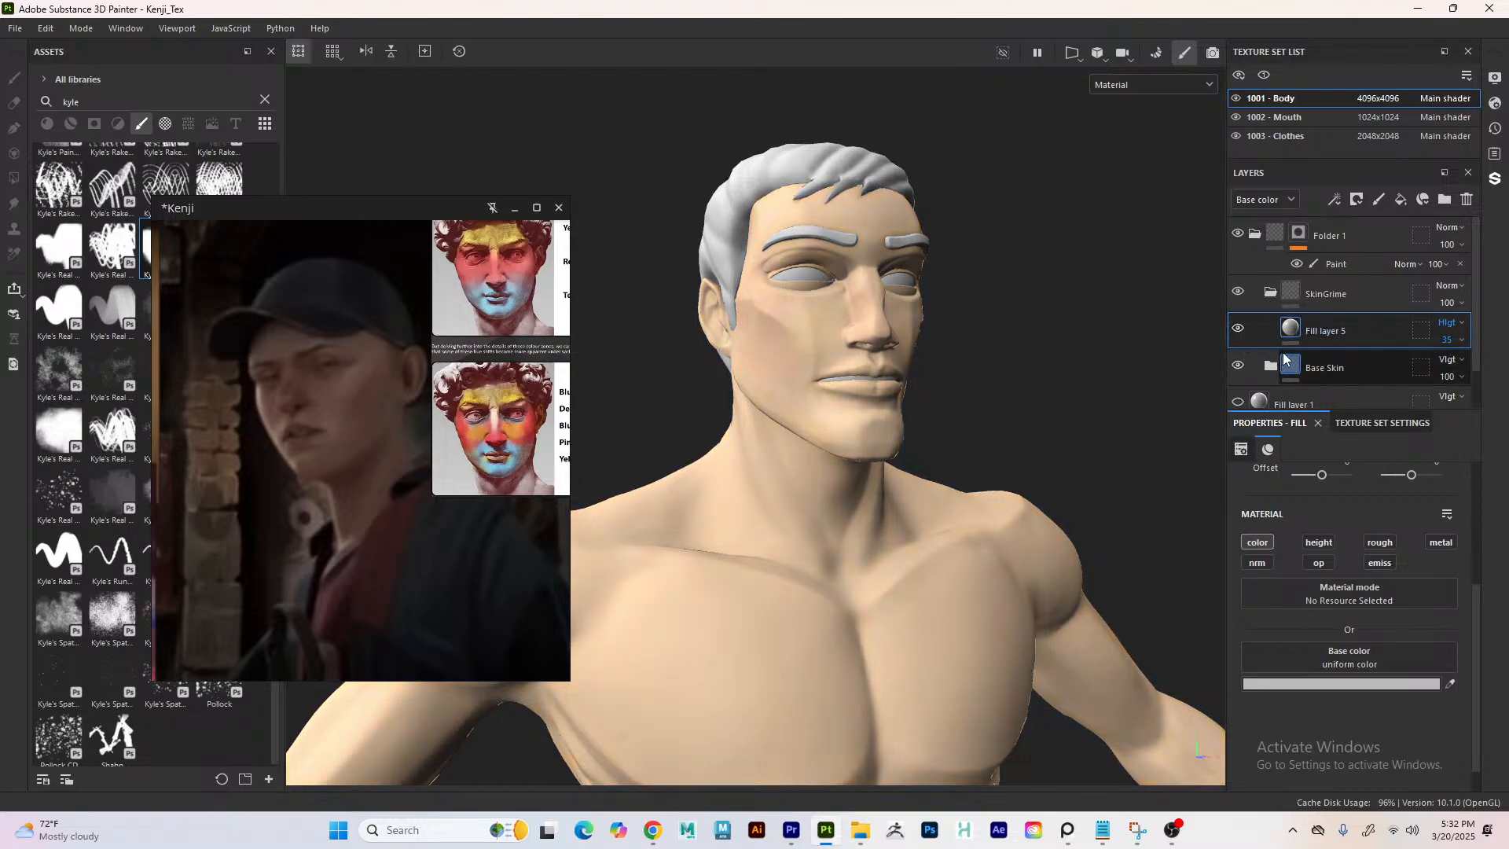
click(1356, 203)
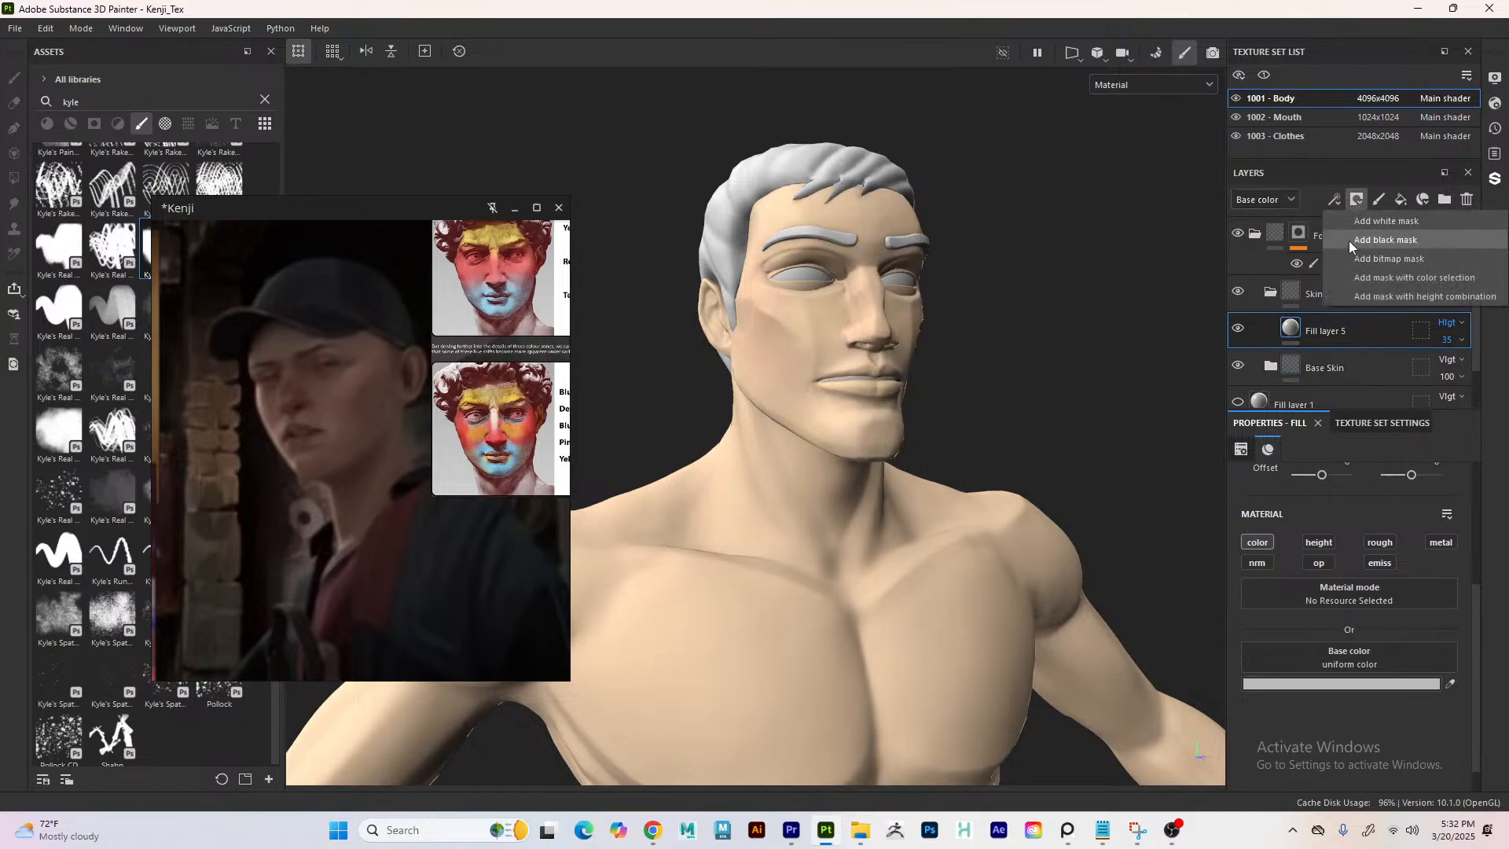
click(1356, 239)
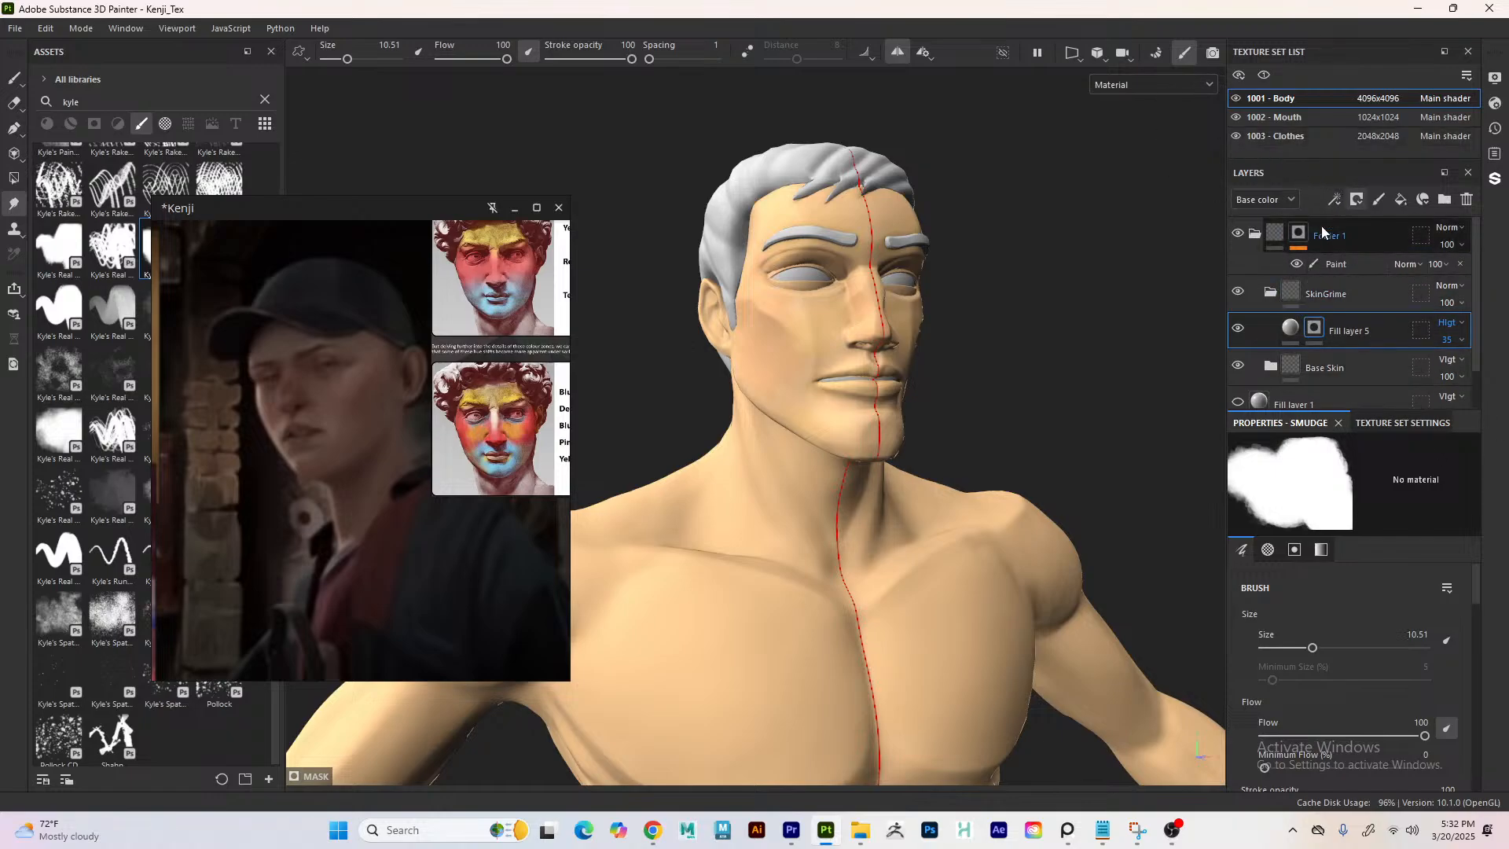
click(1335, 200)
click(1341, 232)
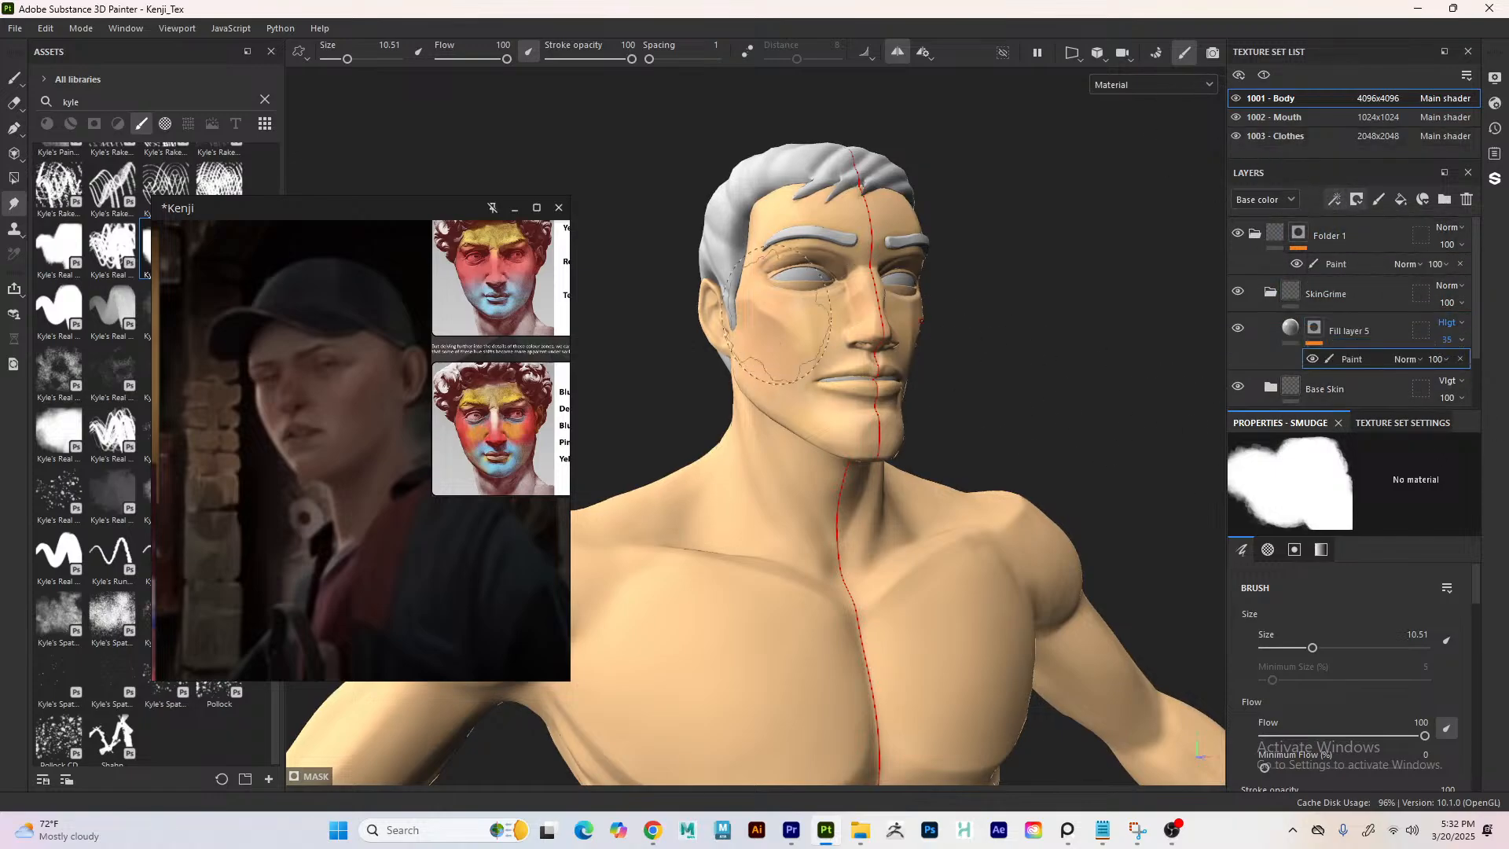
- Reduce the smudge brush size to 3.89 and raise the SkinGrime fill layer's opacity to 100
right_click(770, 338)
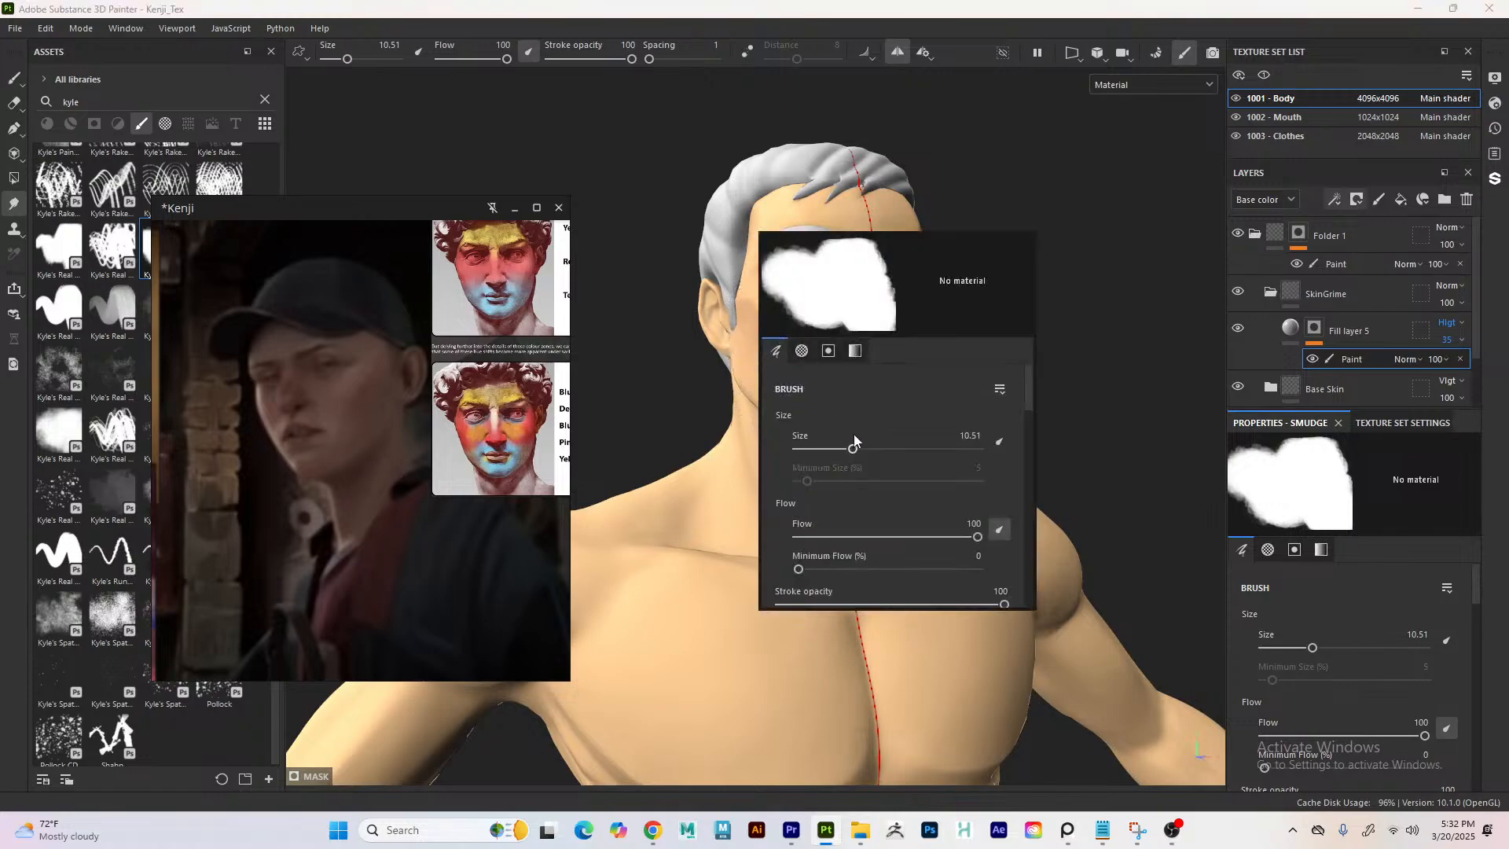
drag(852, 438, 830, 438)
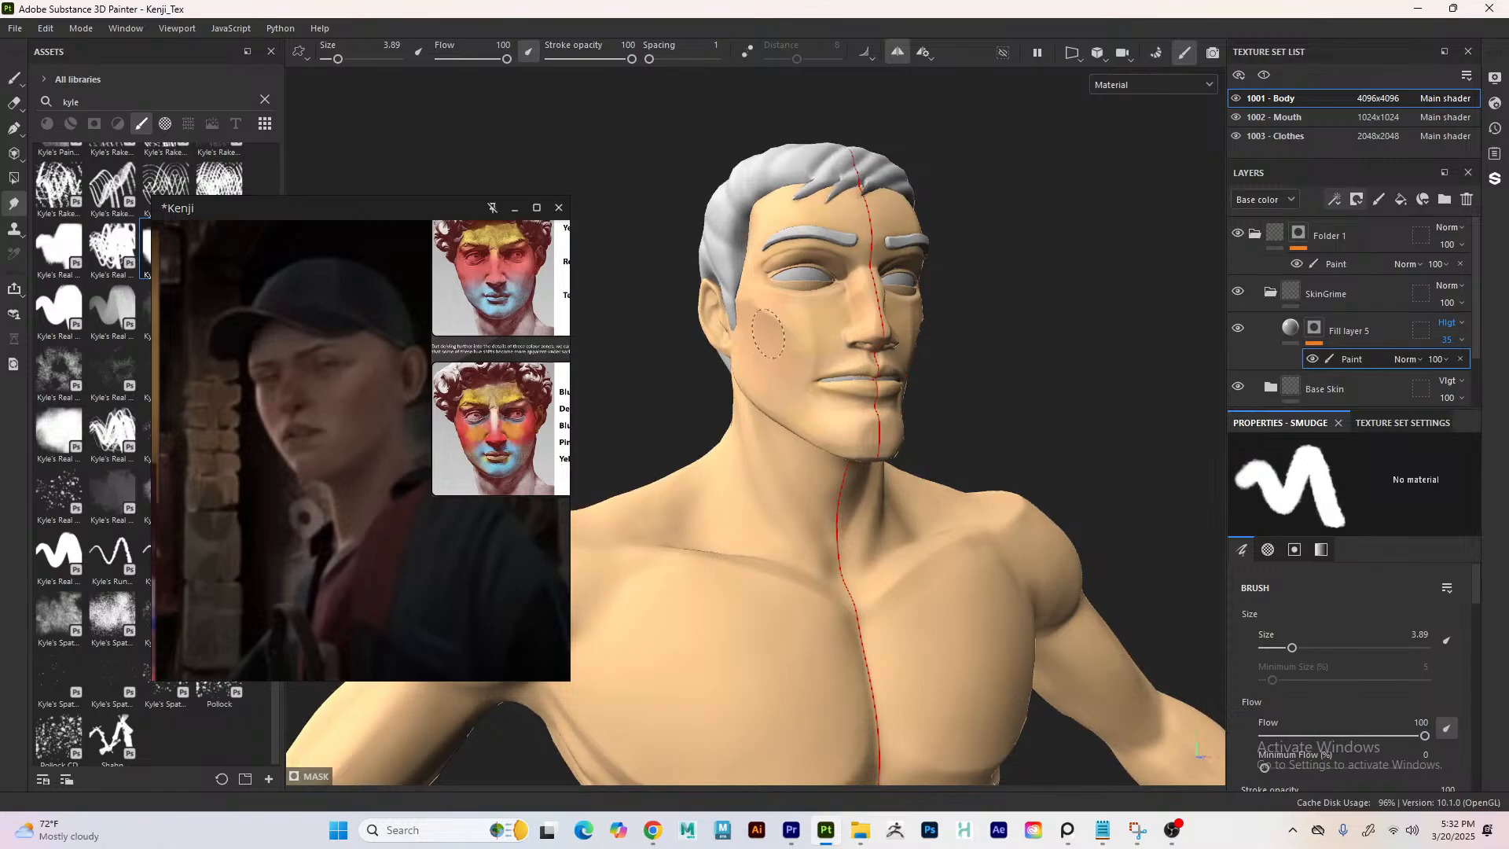
click(1449, 339)
drag(1458, 369, 1501, 370)
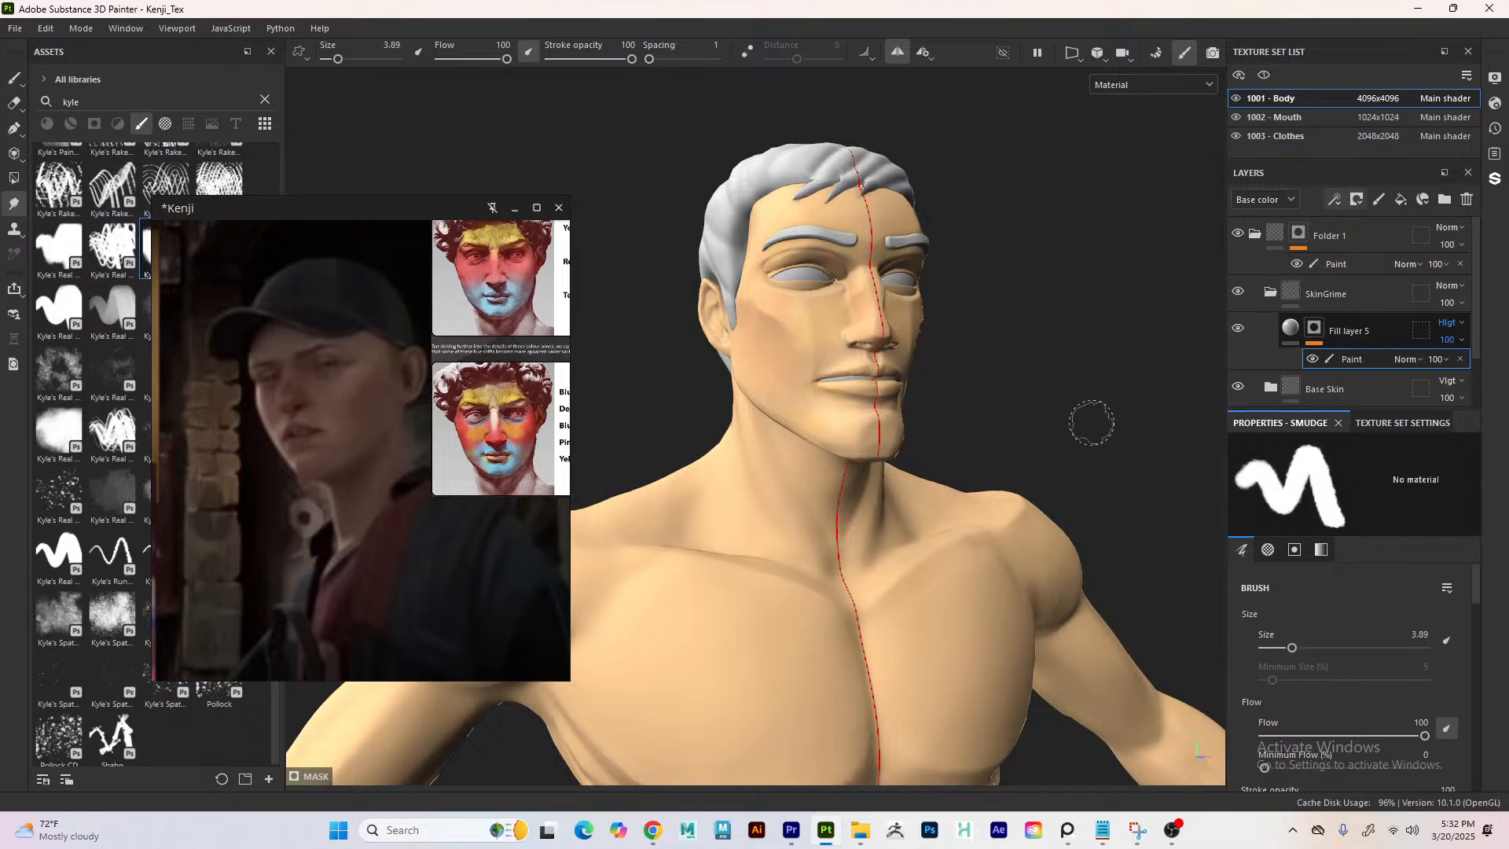
- Review the smudge brush's alpha, stencil and grayscale settings for the mask's paint effect
mouse_move(1473, 594)
mouse_down()
mouse_move(1460, 795)
mouse_move(1471, 730)
mouse_up()
click(1313, 330)
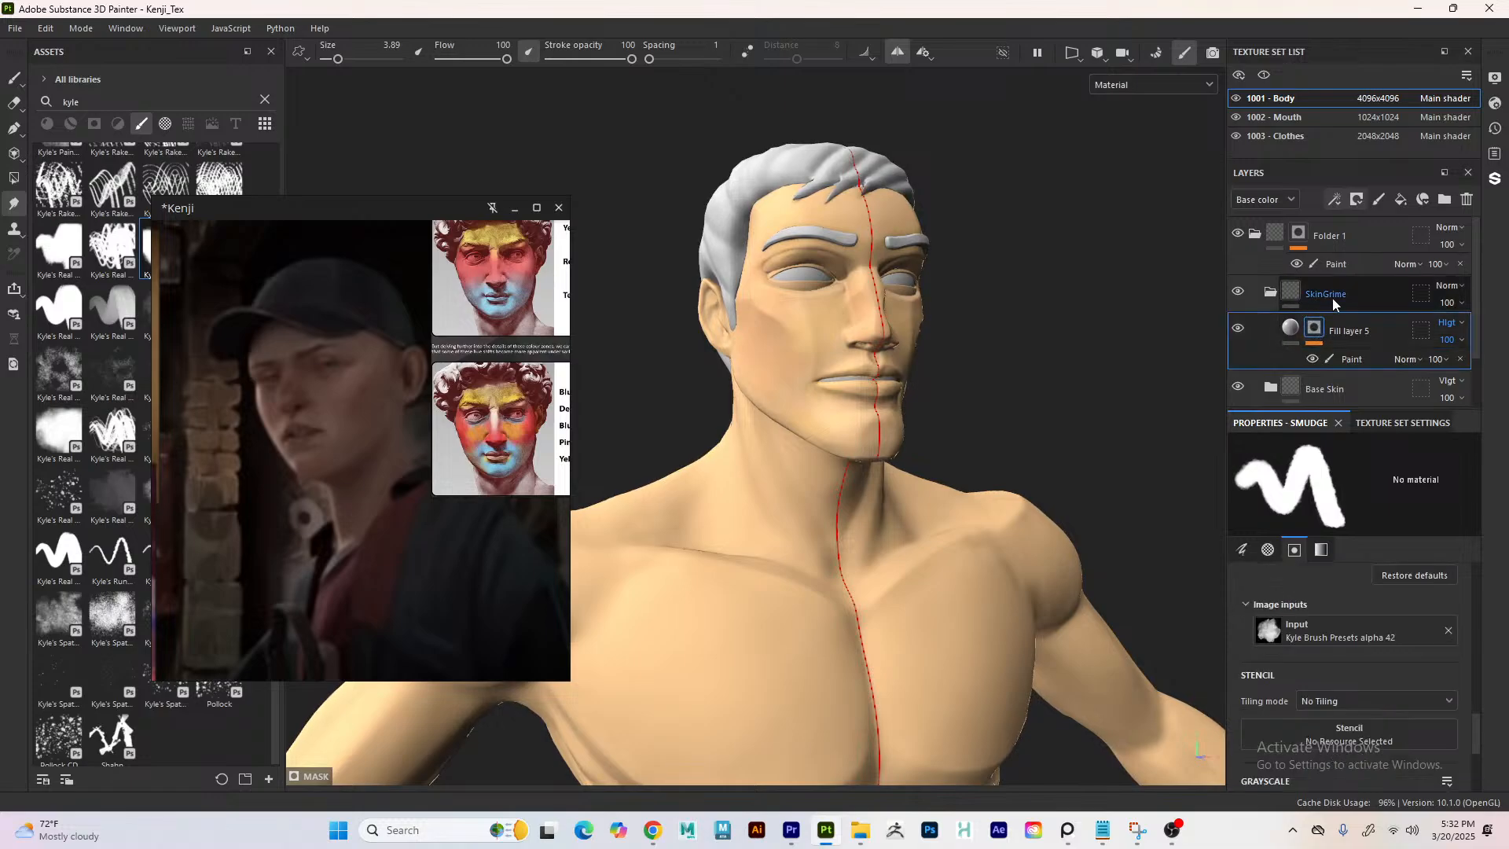
drag(1473, 734, 1467, 792)
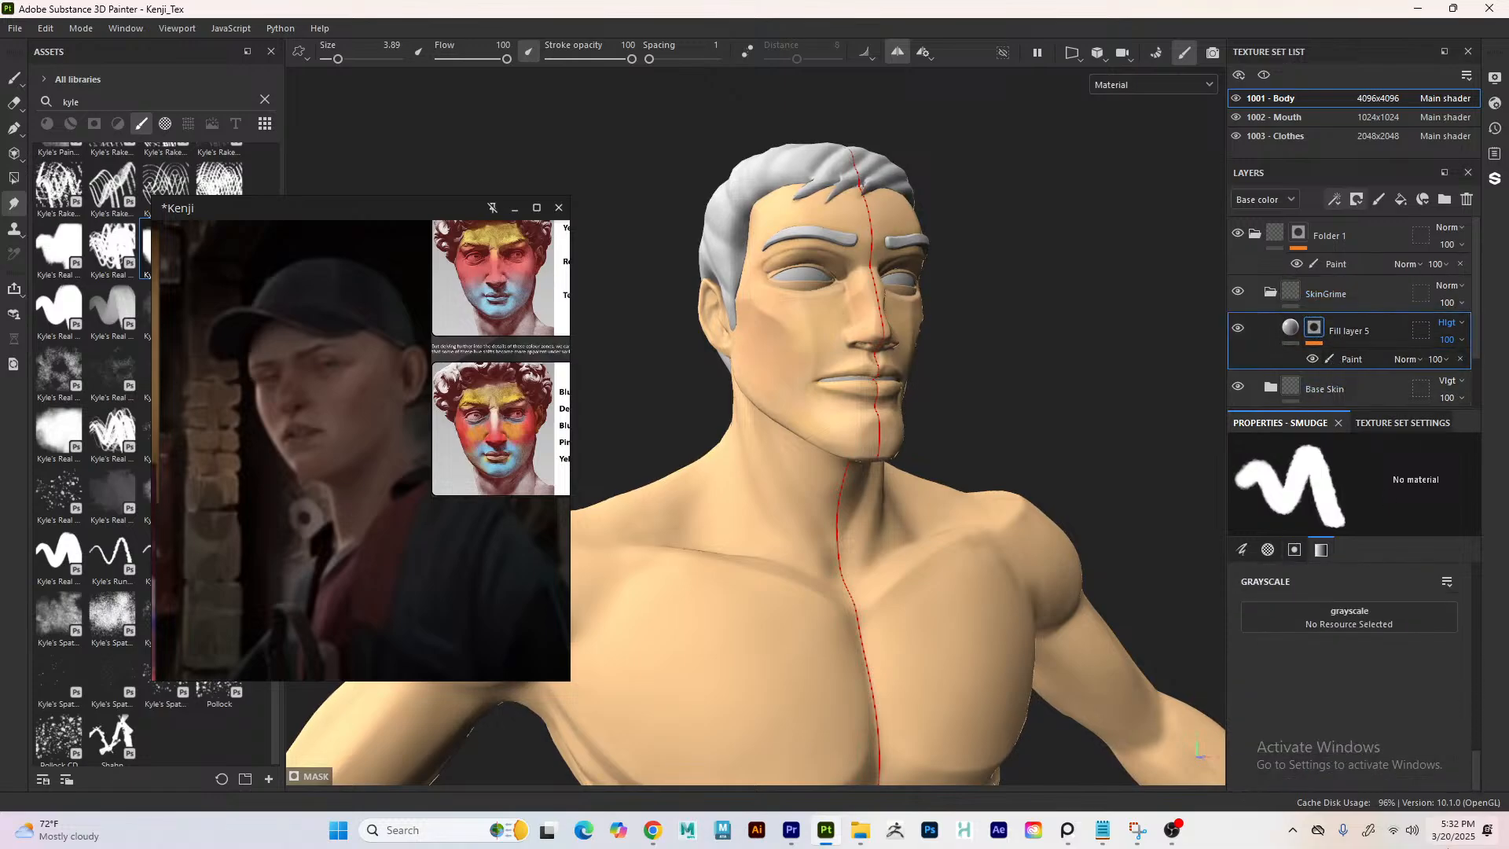
click(1348, 359)
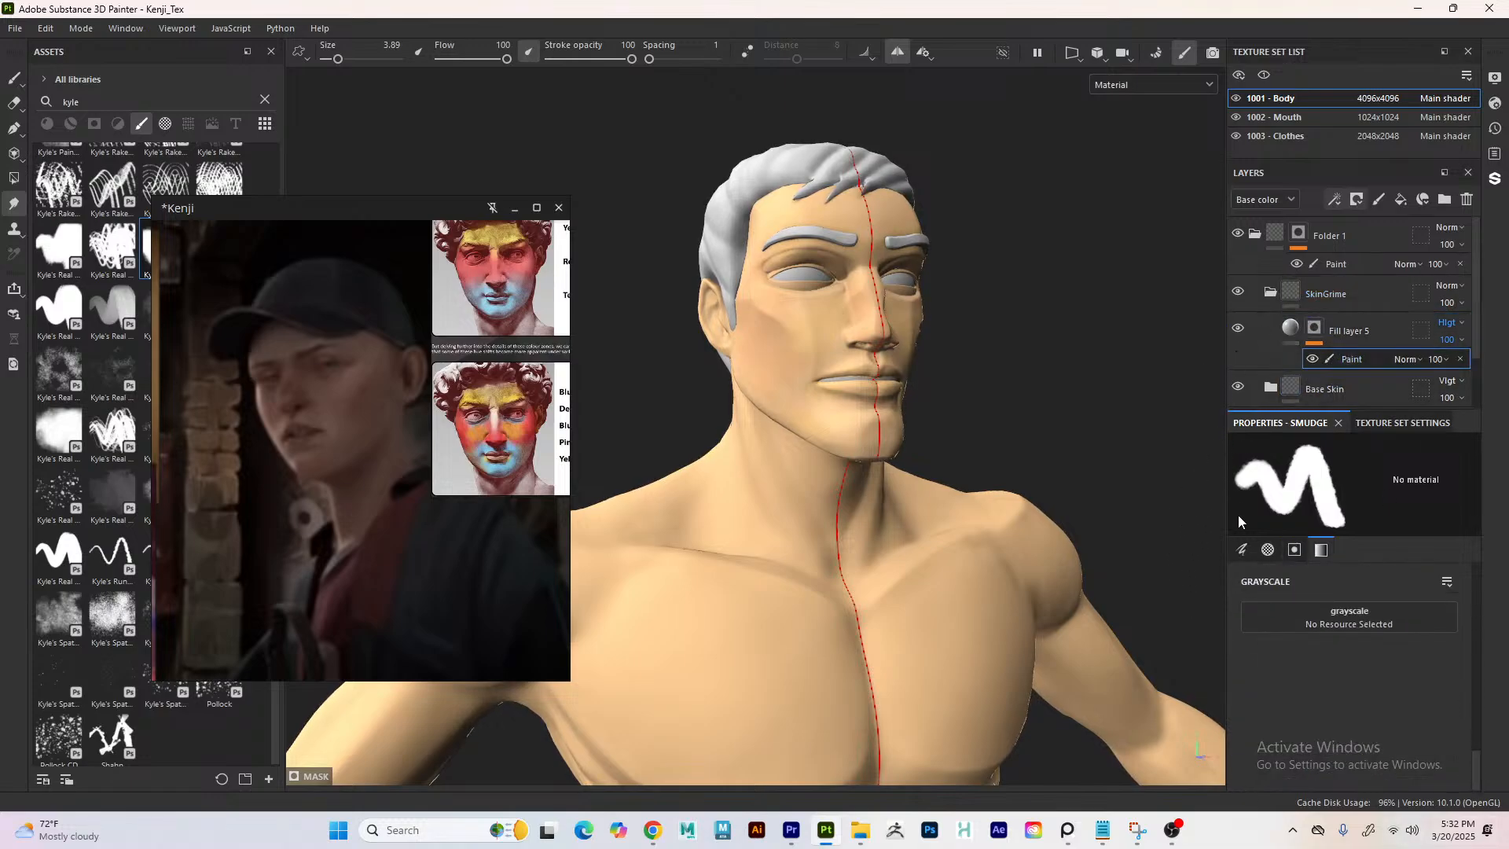
drag(1478, 772, 1476, 749)
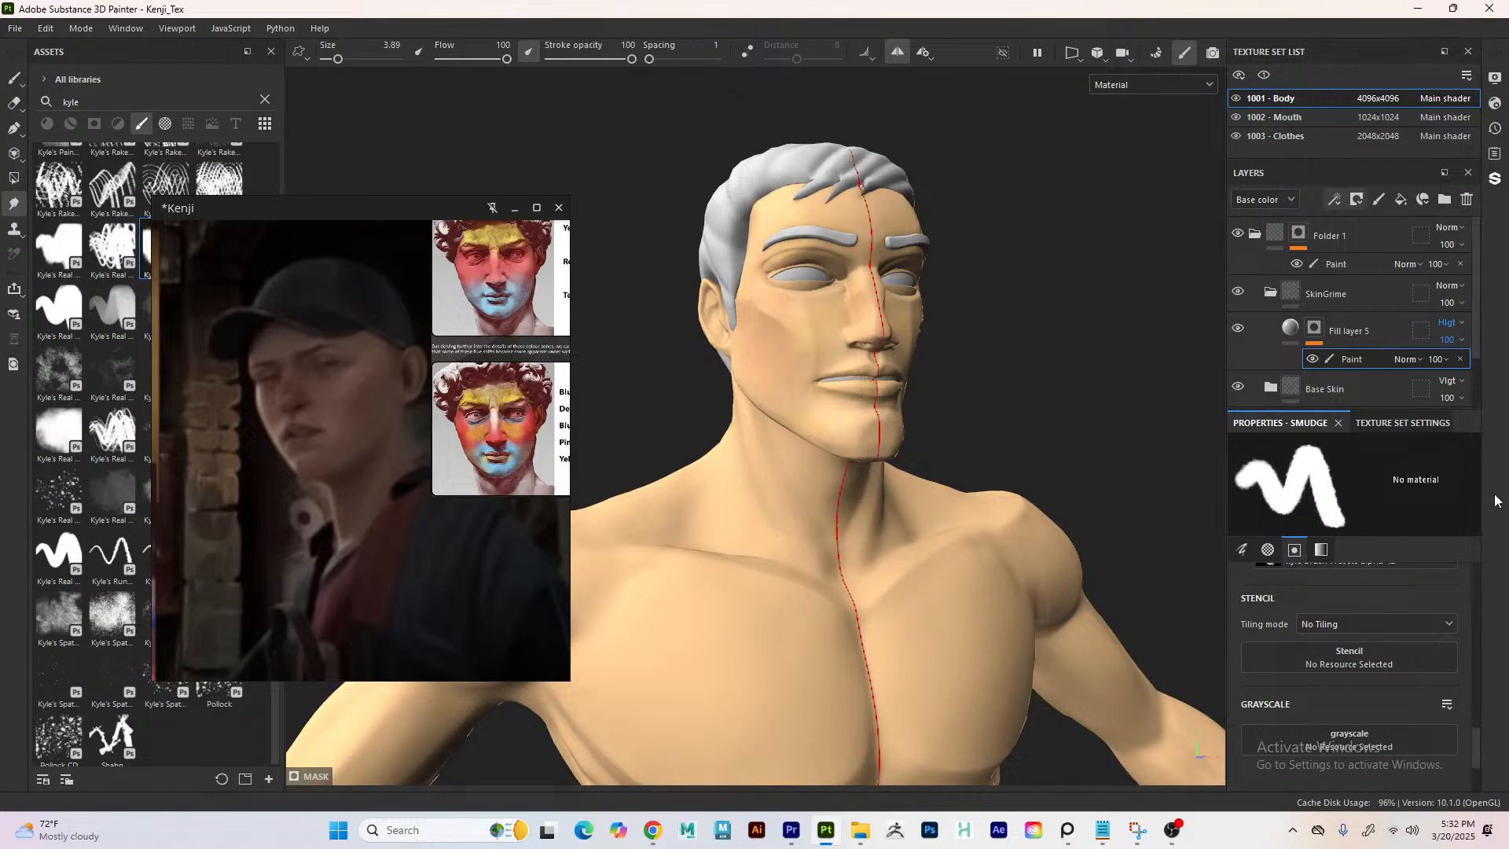
- Set the SkinGrime fill layer's base color to red EF4646 and its blending mode to Normal
click(1317, 343)
click(1299, 332)
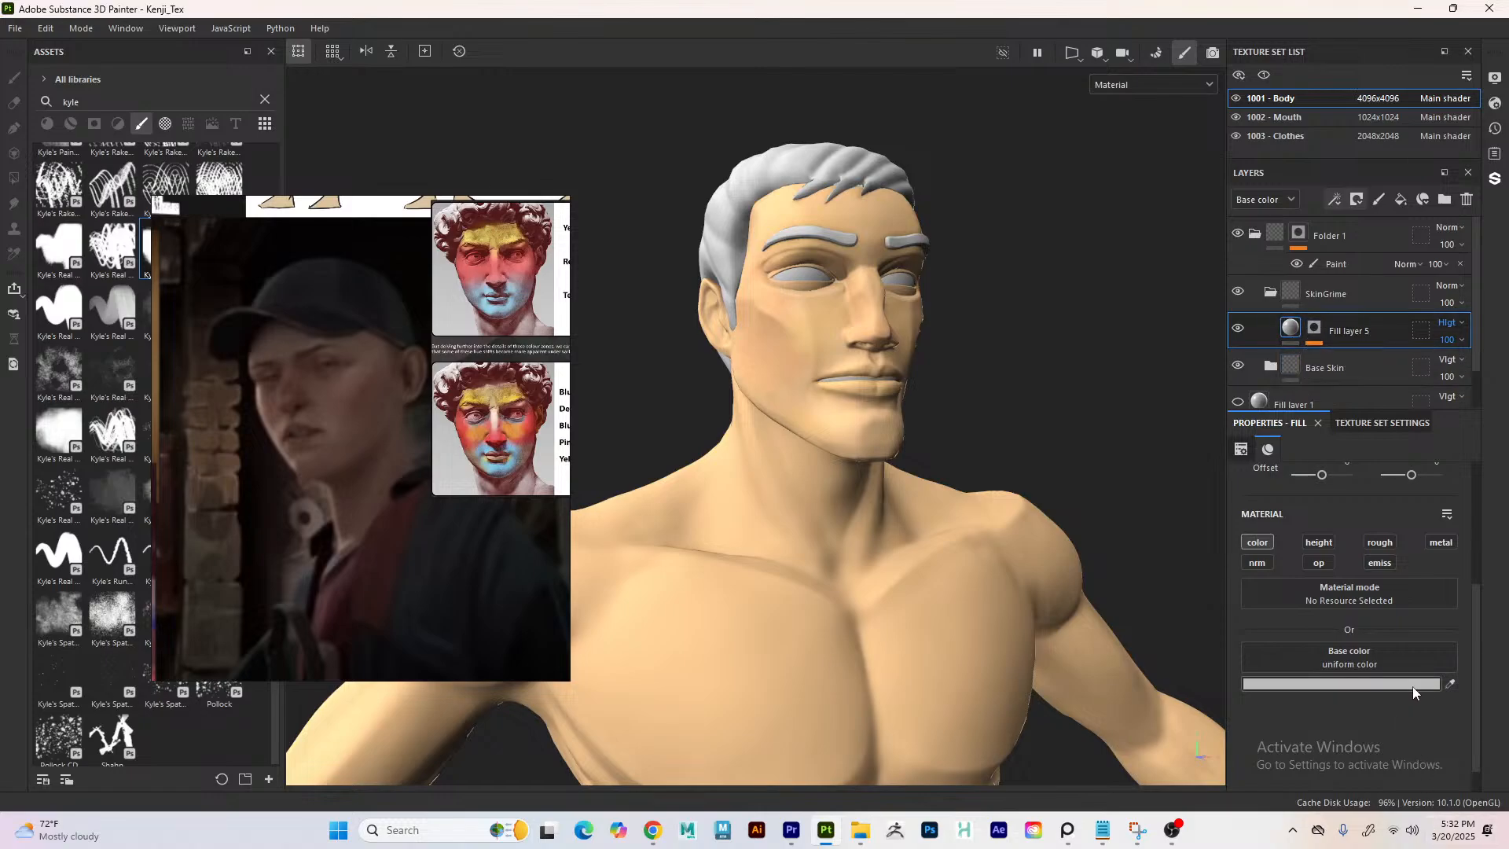
click(1350, 684)
click(1432, 573)
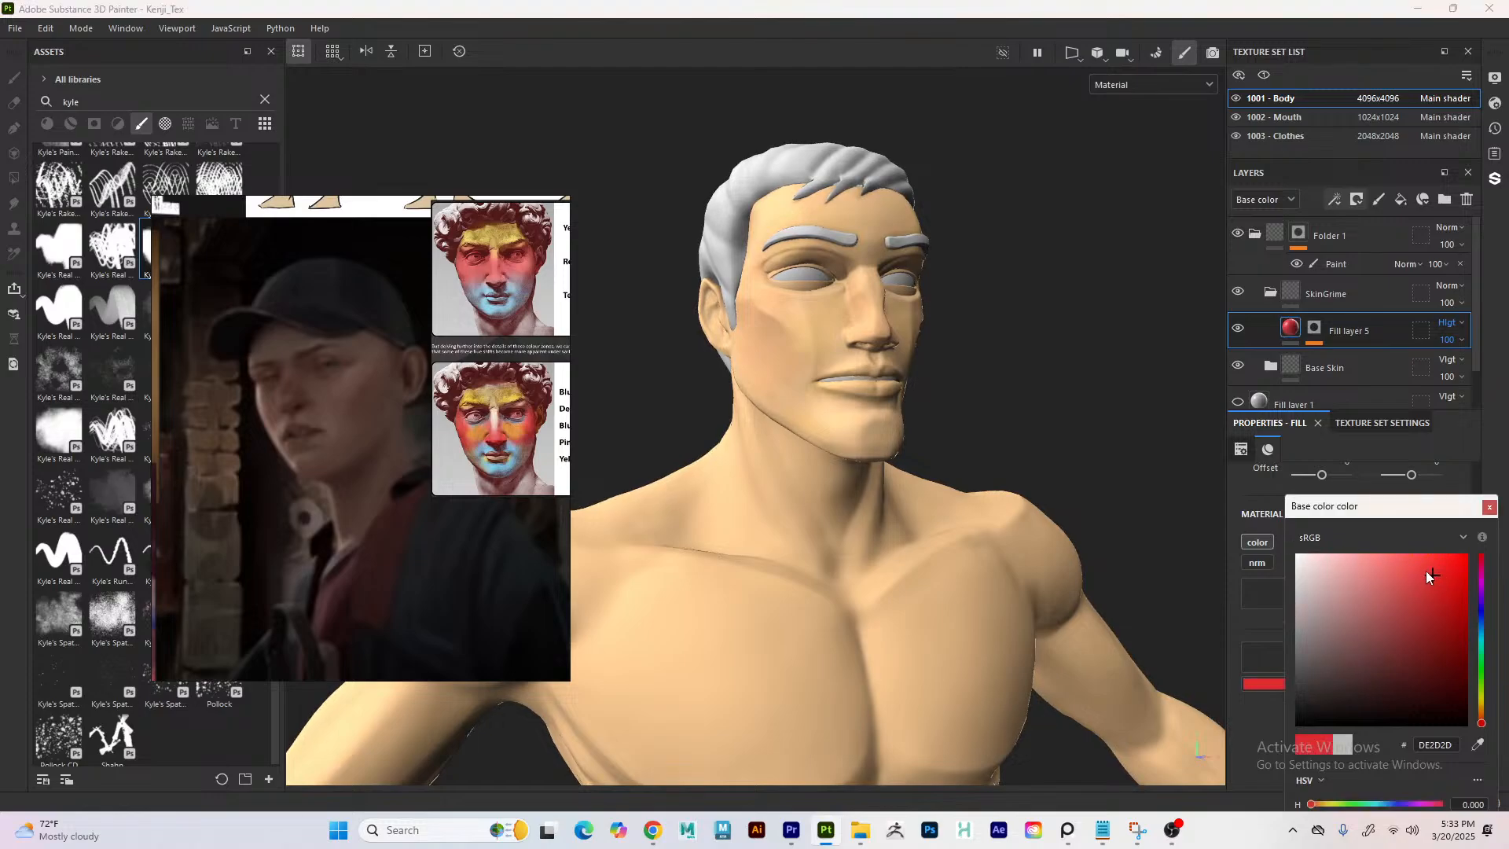
click(1419, 564)
click(1450, 323)
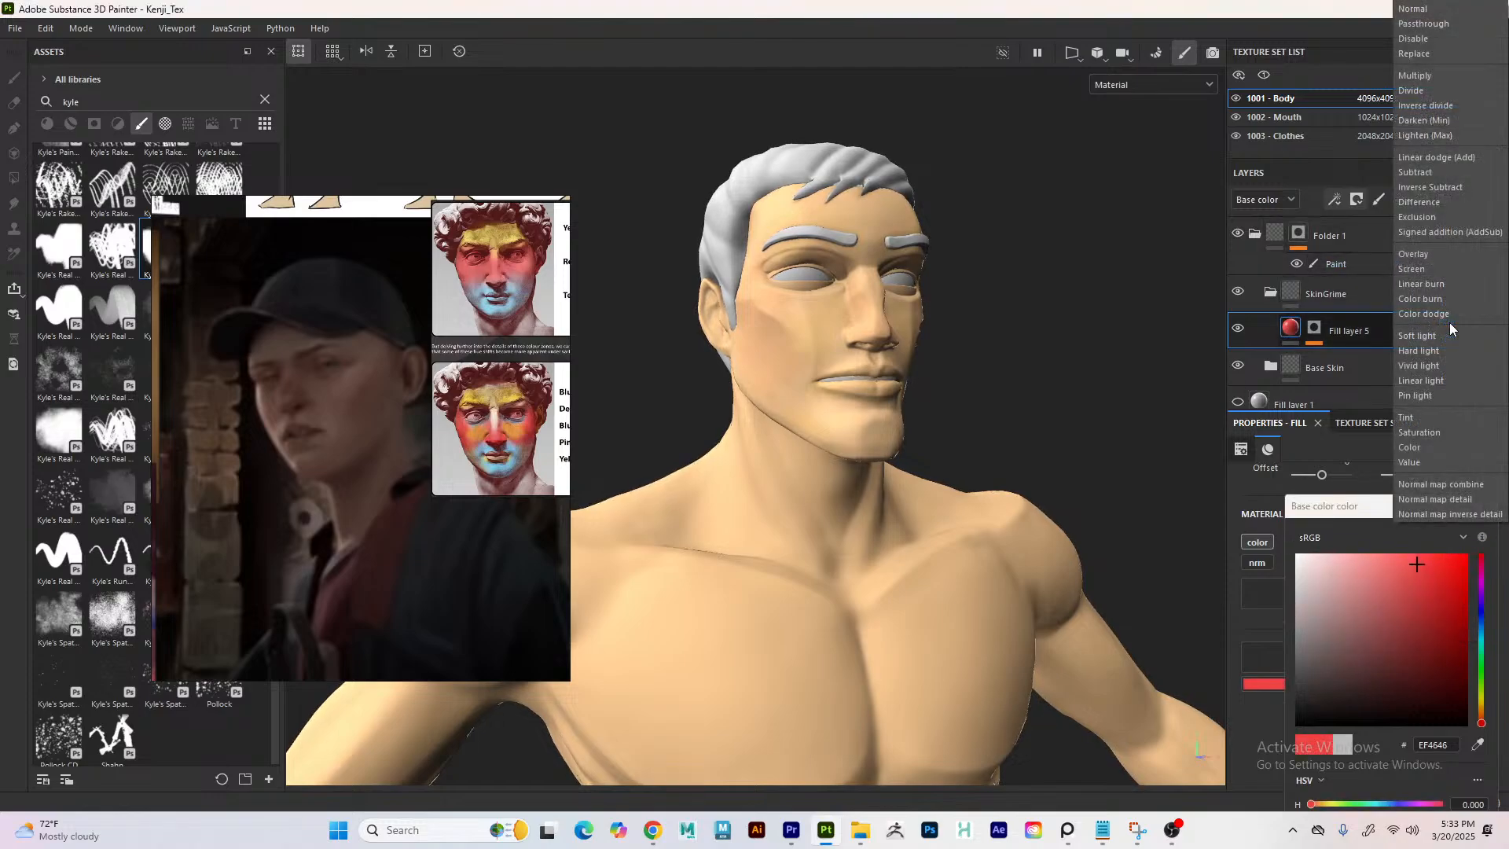
click(1430, 8)
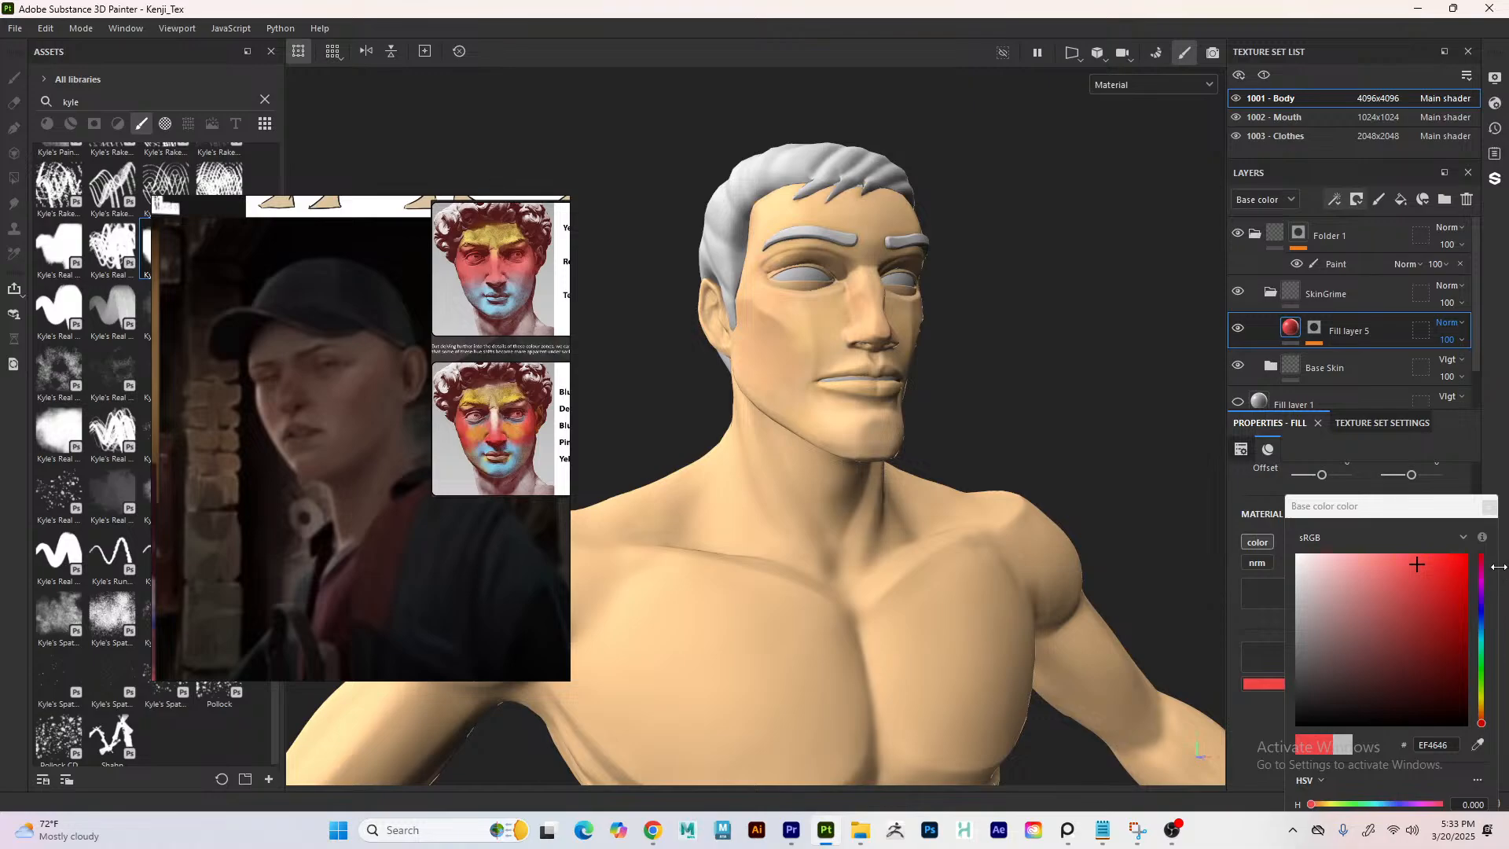
click(1489, 509)
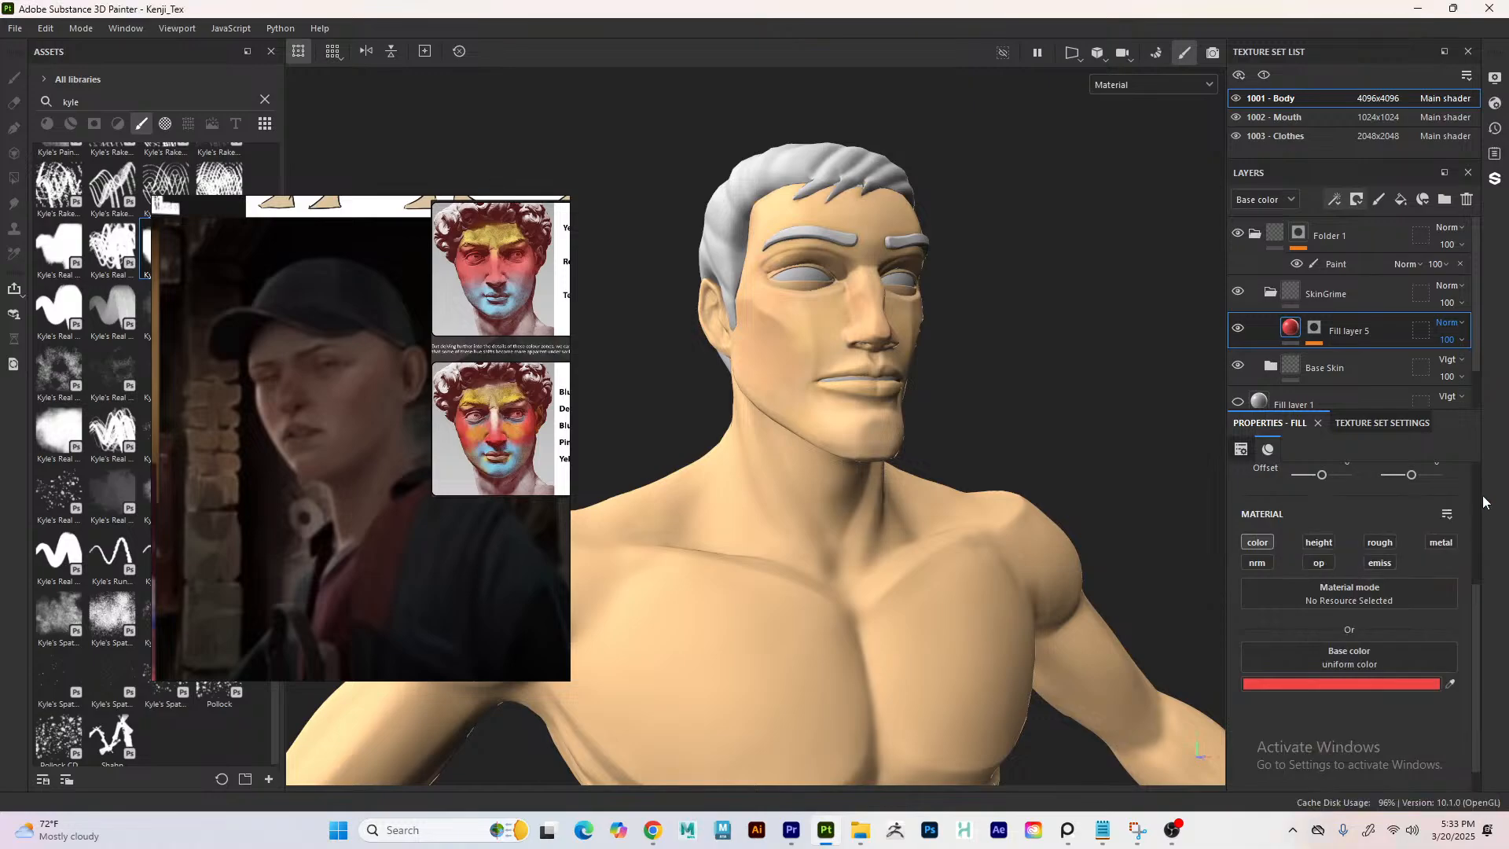
- Select the mask's paint effect and search the smudge brush's grayscale resources for "blu"
click(1316, 328)
click(1330, 361)
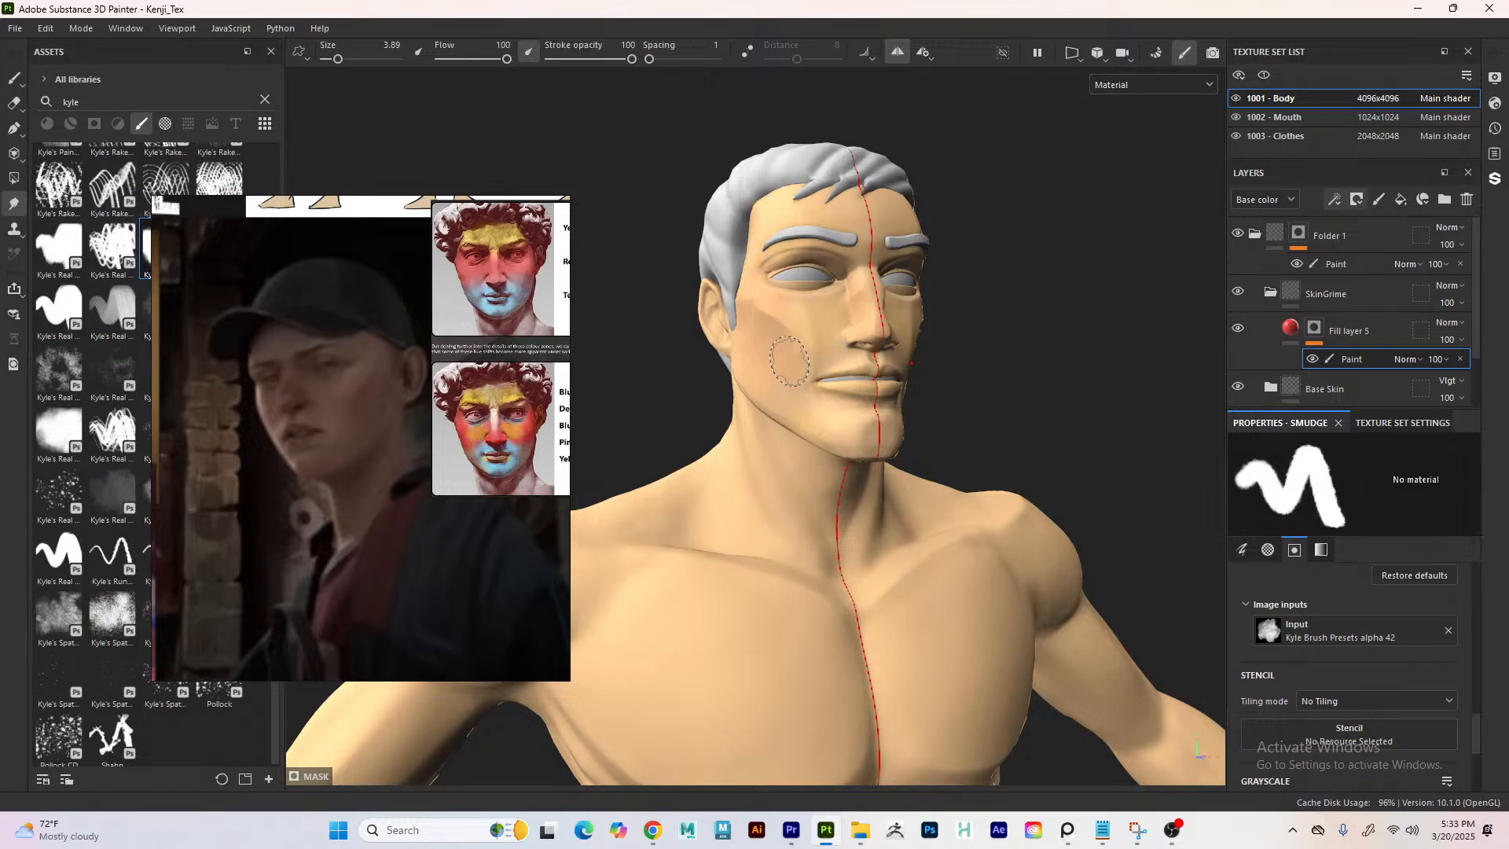
right_click(817, 333)
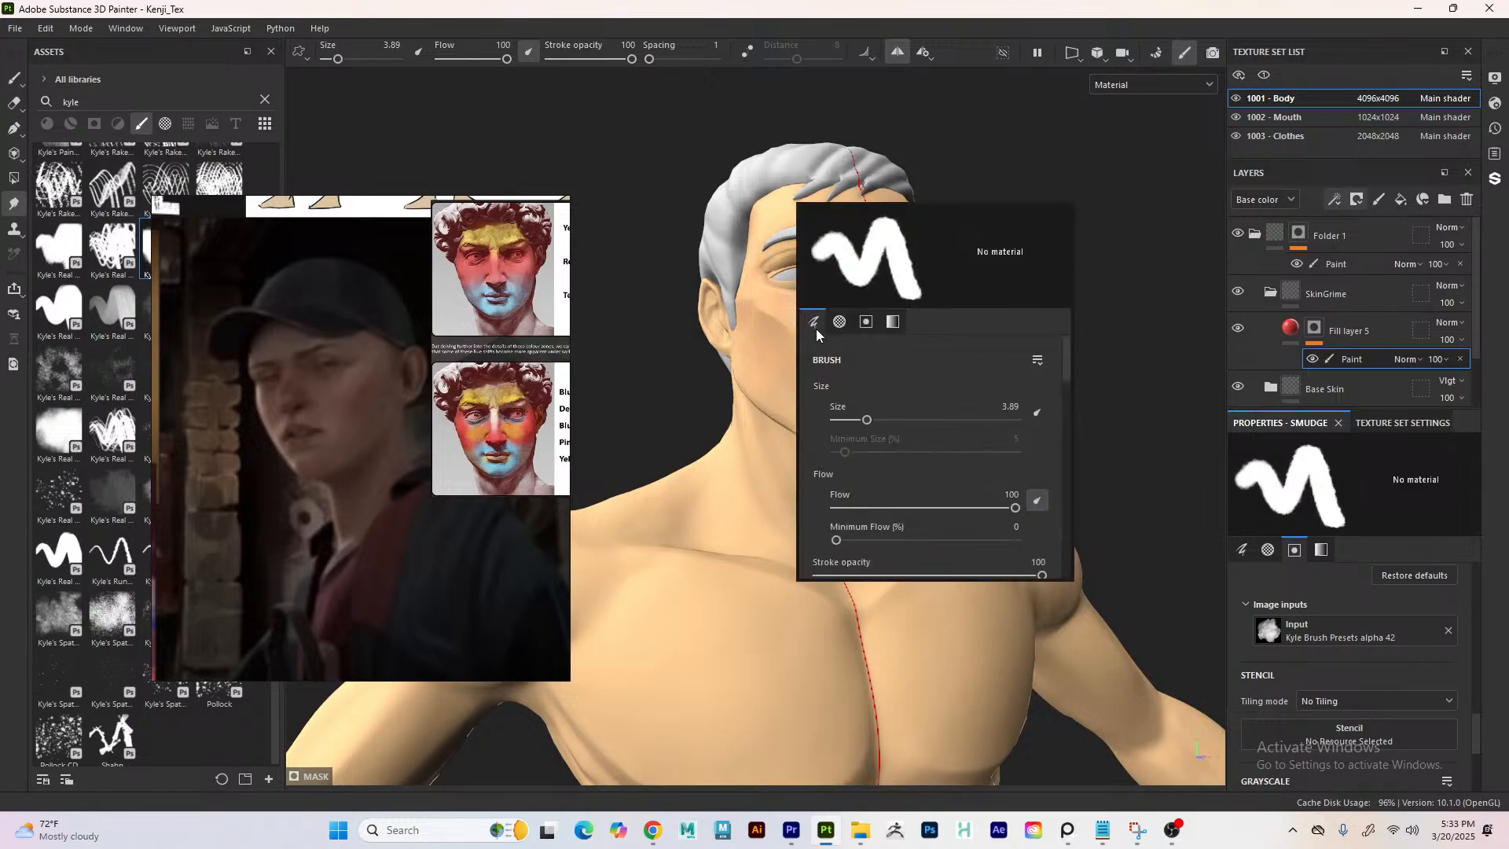
scroll(1077, 444, down, 2)
scroll(968, 426, down, 15)
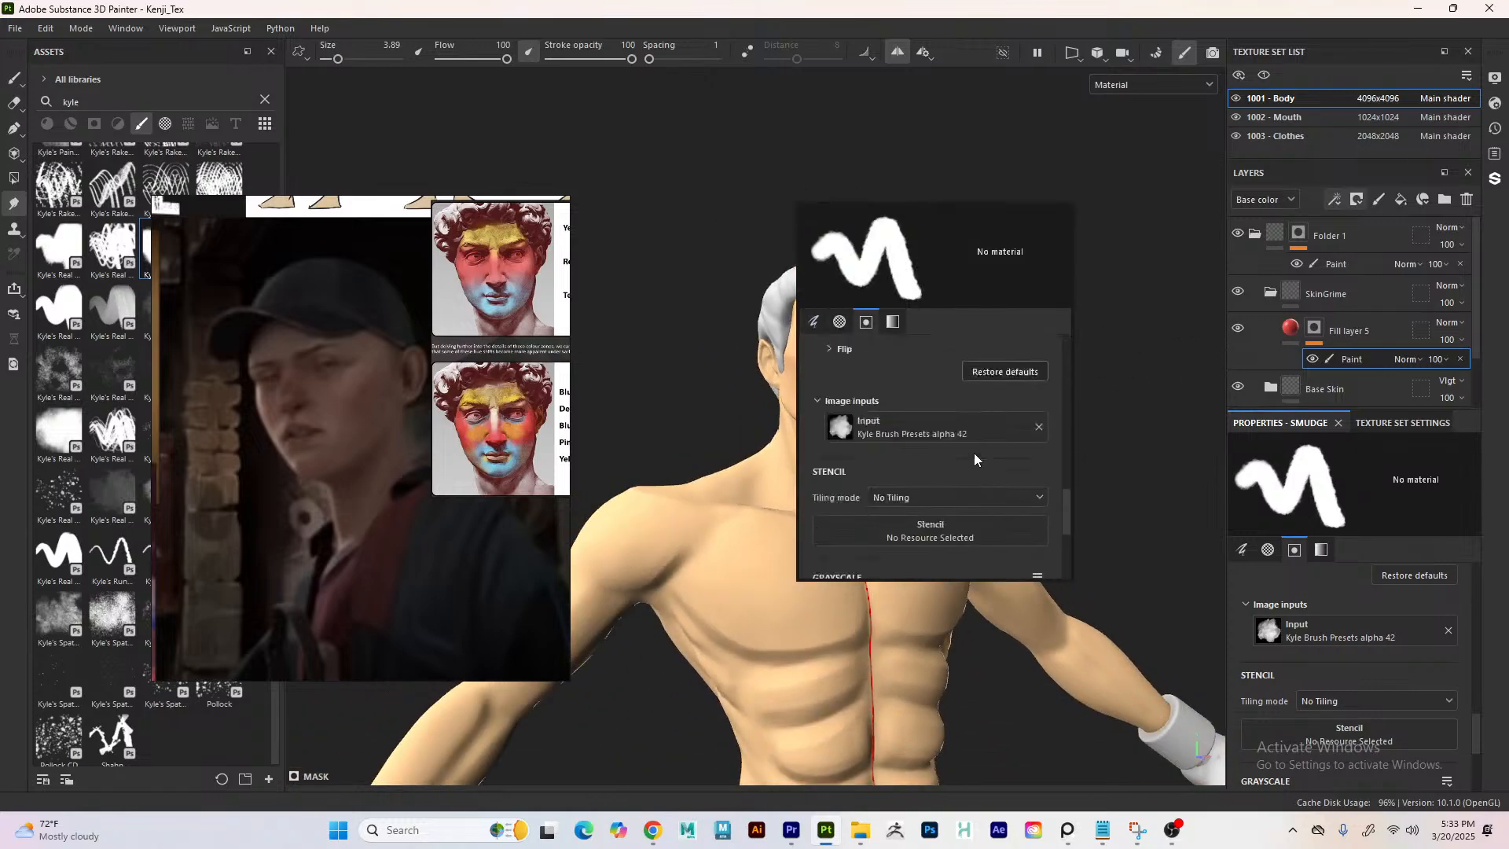
scroll(960, 468, up, 3)
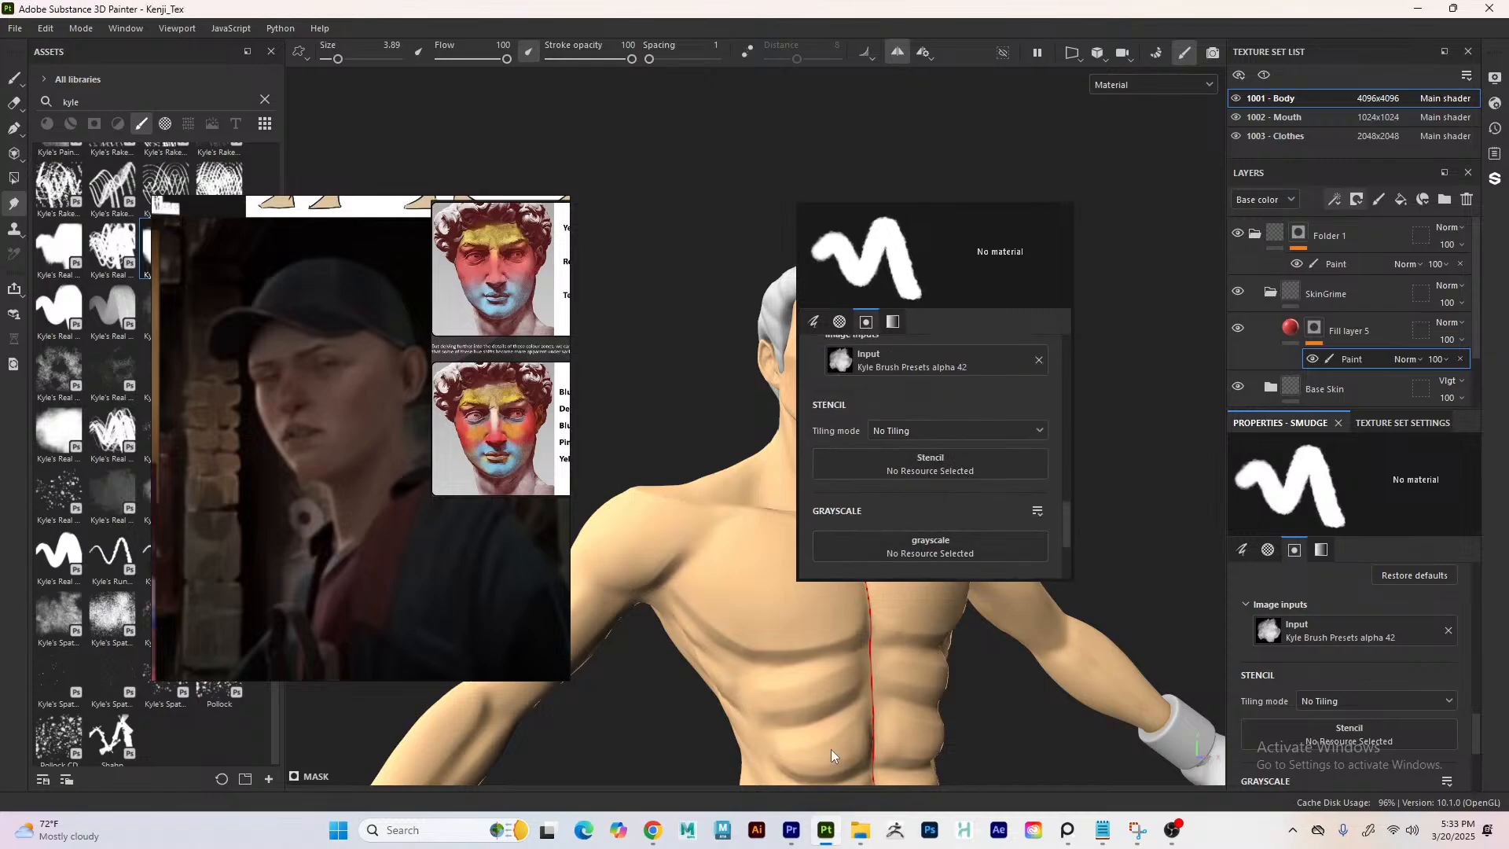
click(941, 548)
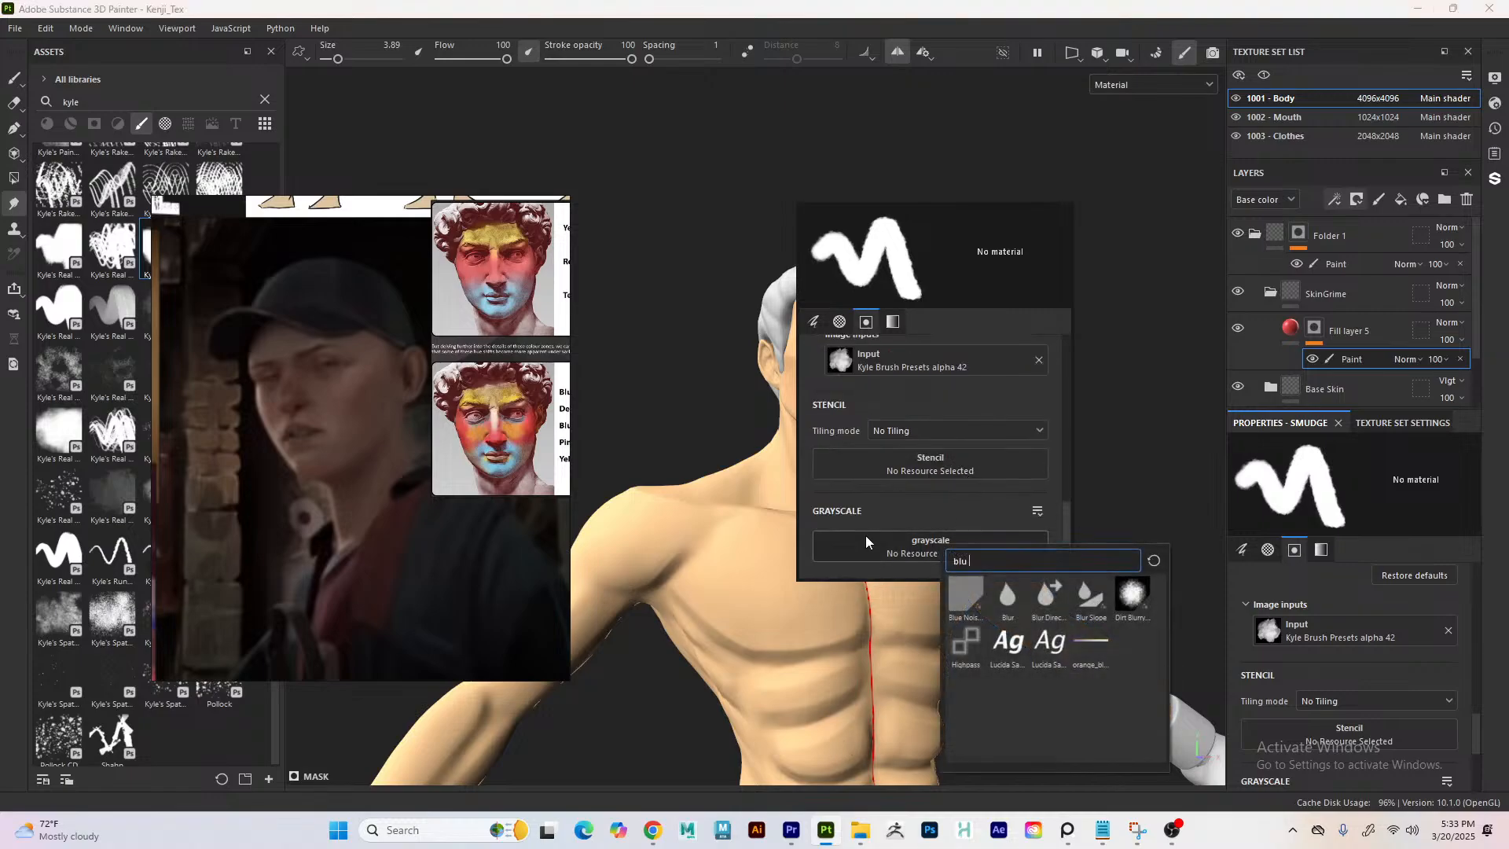
click(900, 511)
- Choose the cloud-shaped Kyle's Real brush preset for the smudge tool and review its brush, alpha and stencil settings
right_drag(290, 395, 211, 273)
click(211, 273)
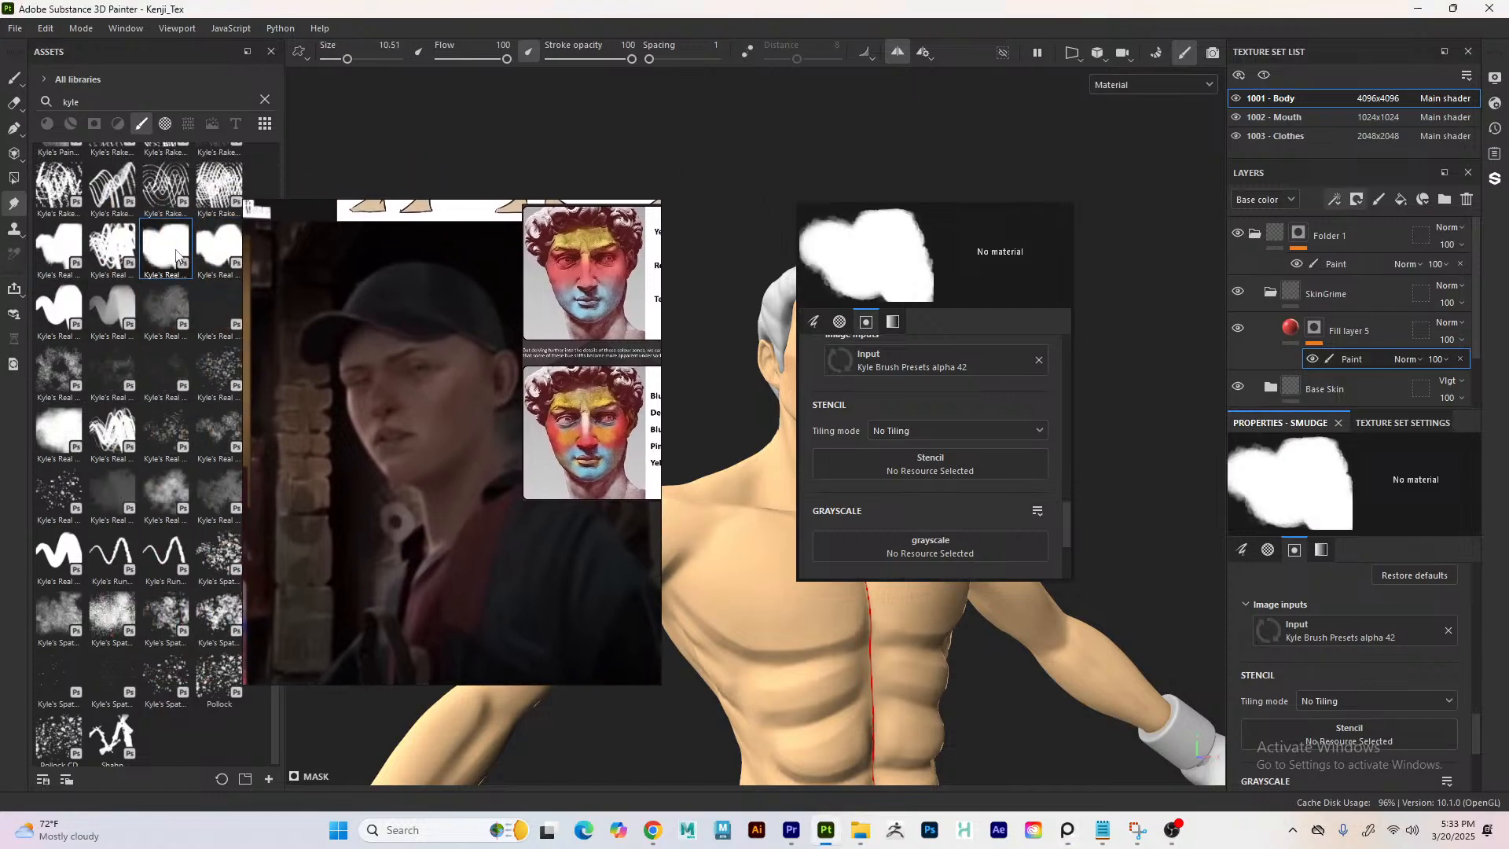
scroll(981, 511, down, 2)
scroll(982, 512, up, 6)
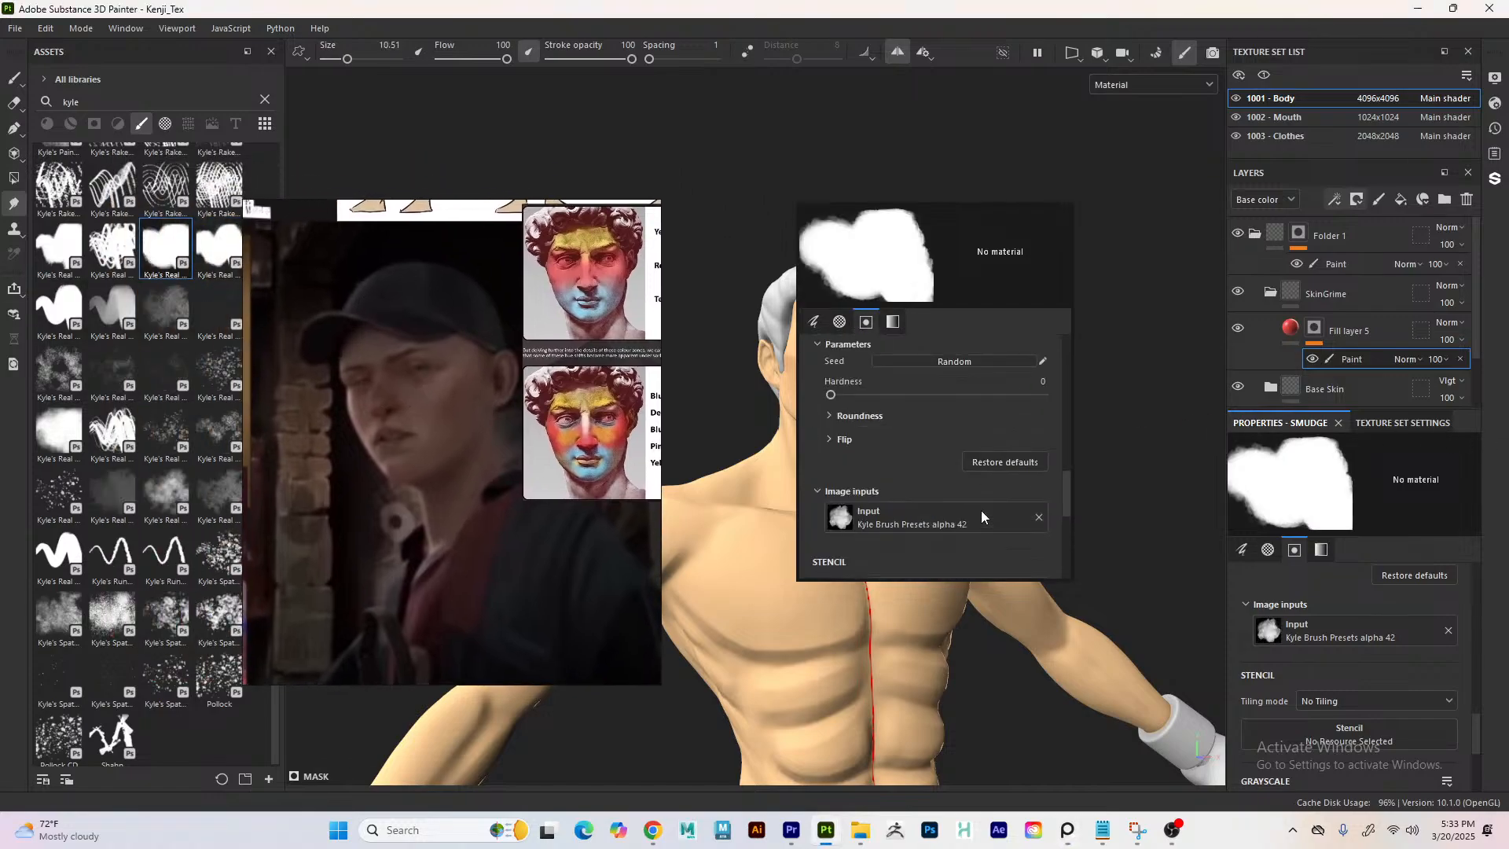
scroll(977, 445, down, 1)
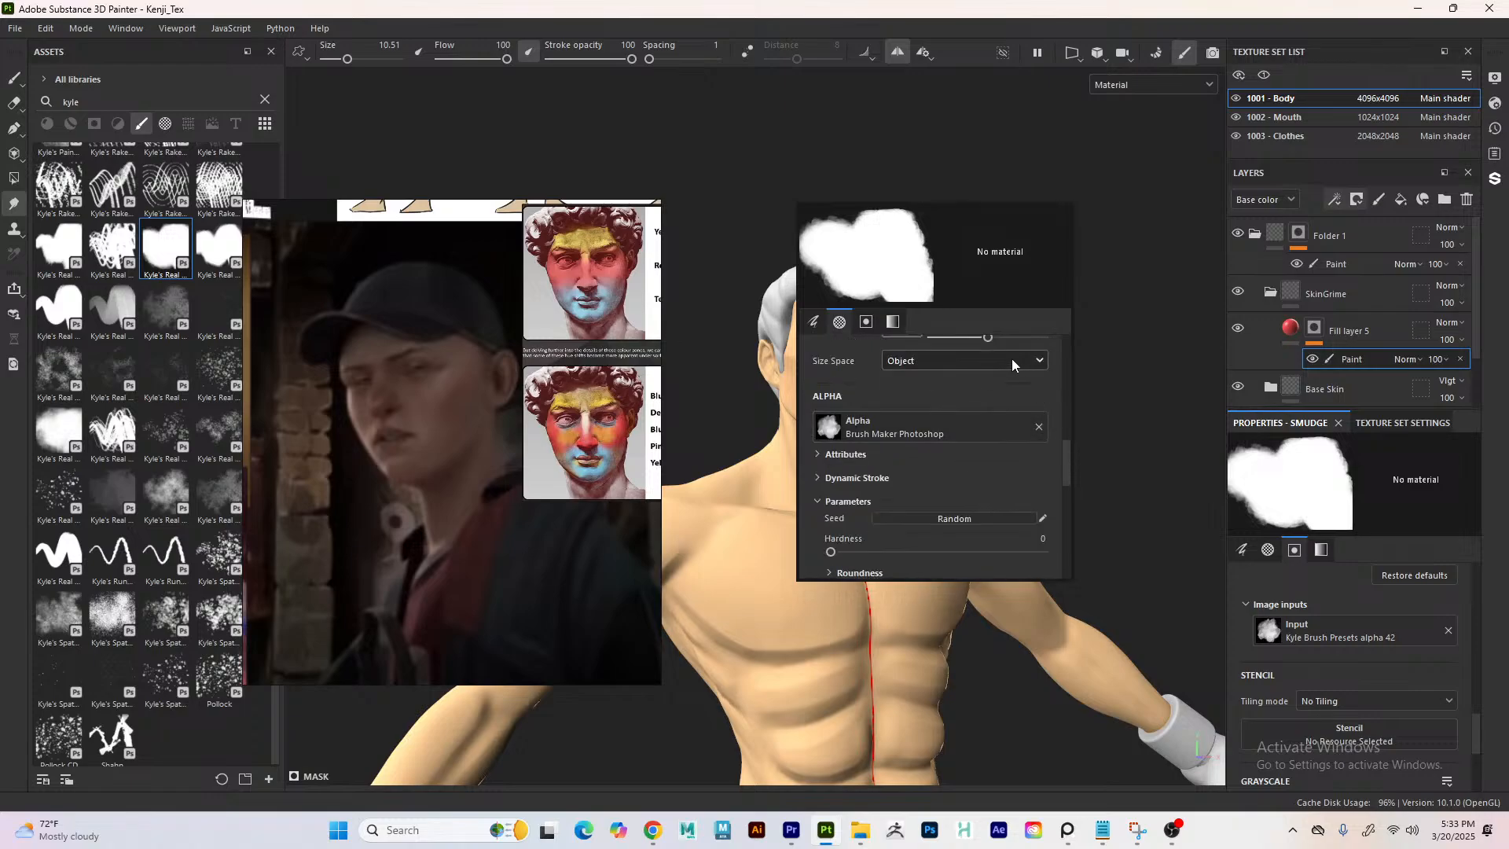
scroll(1014, 363, up, 5)
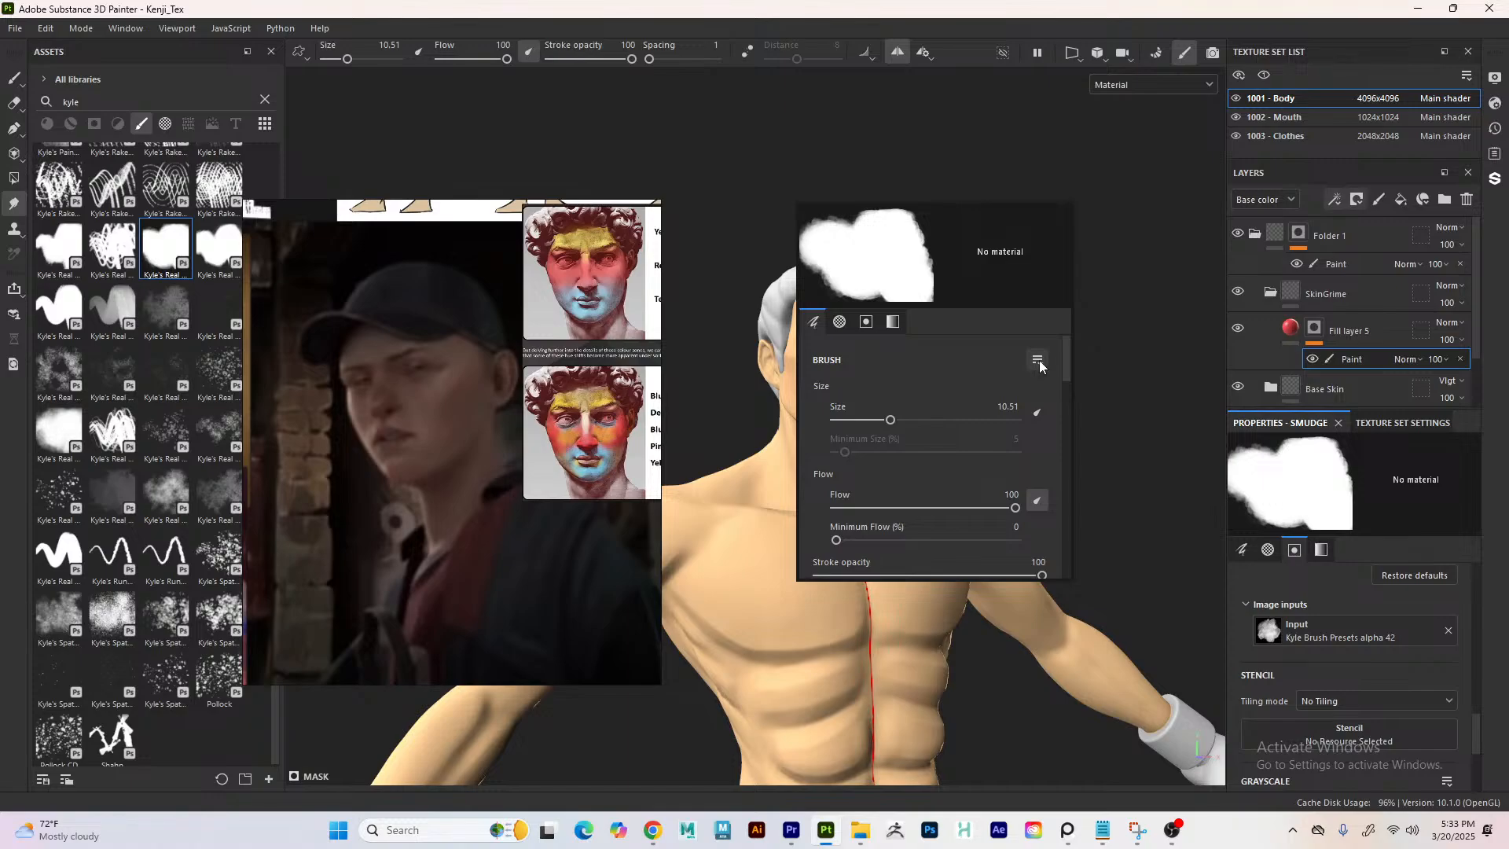
scroll(1048, 374, down, 1)
scroll(1049, 374, down, 1)
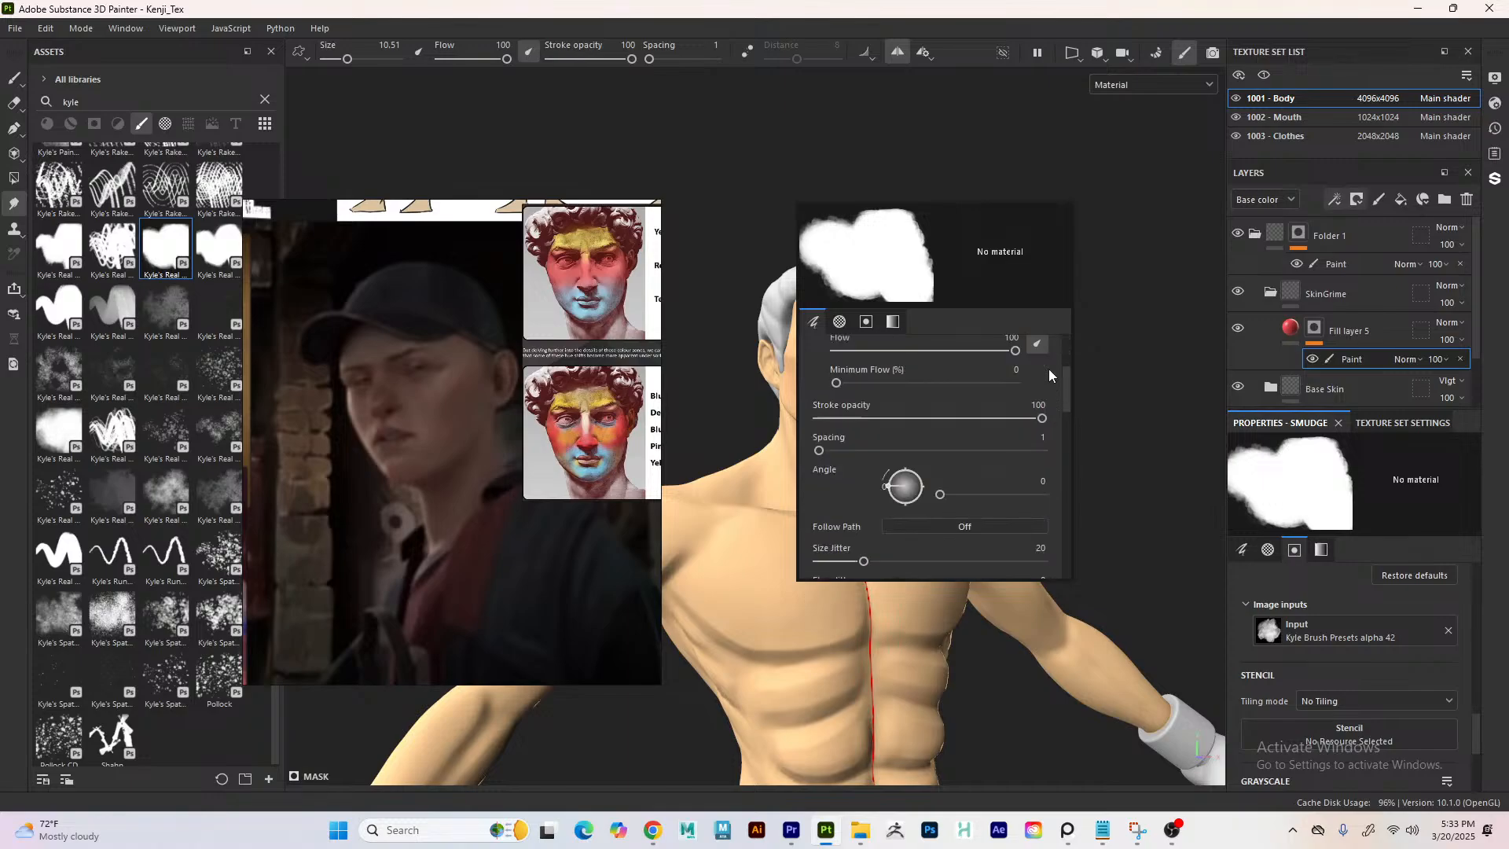
scroll(1049, 374, down, 3)
scroll(1051, 375, down, 2)
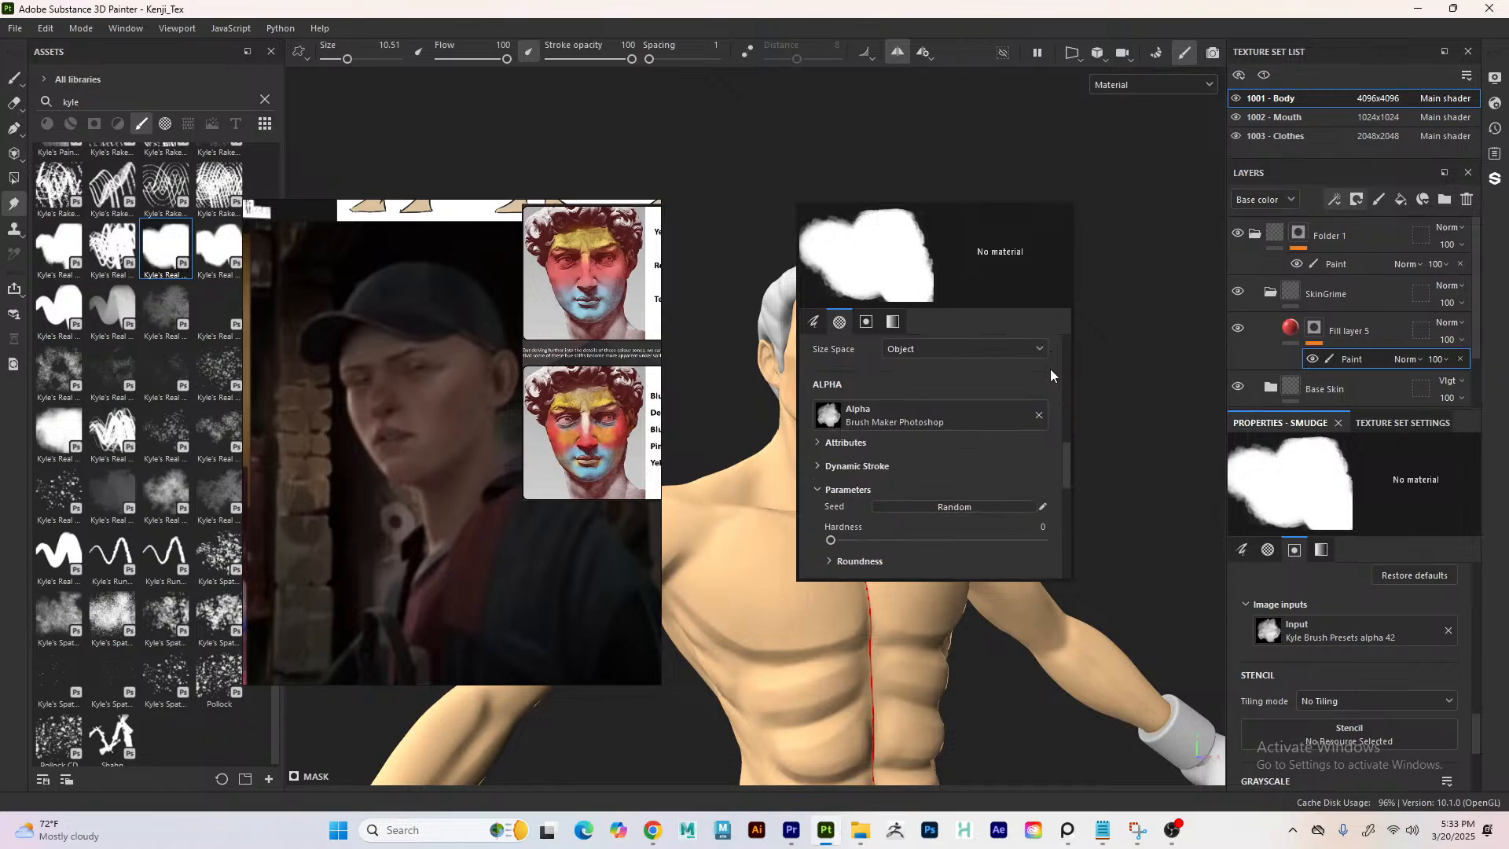
scroll(1050, 369, down, 3)
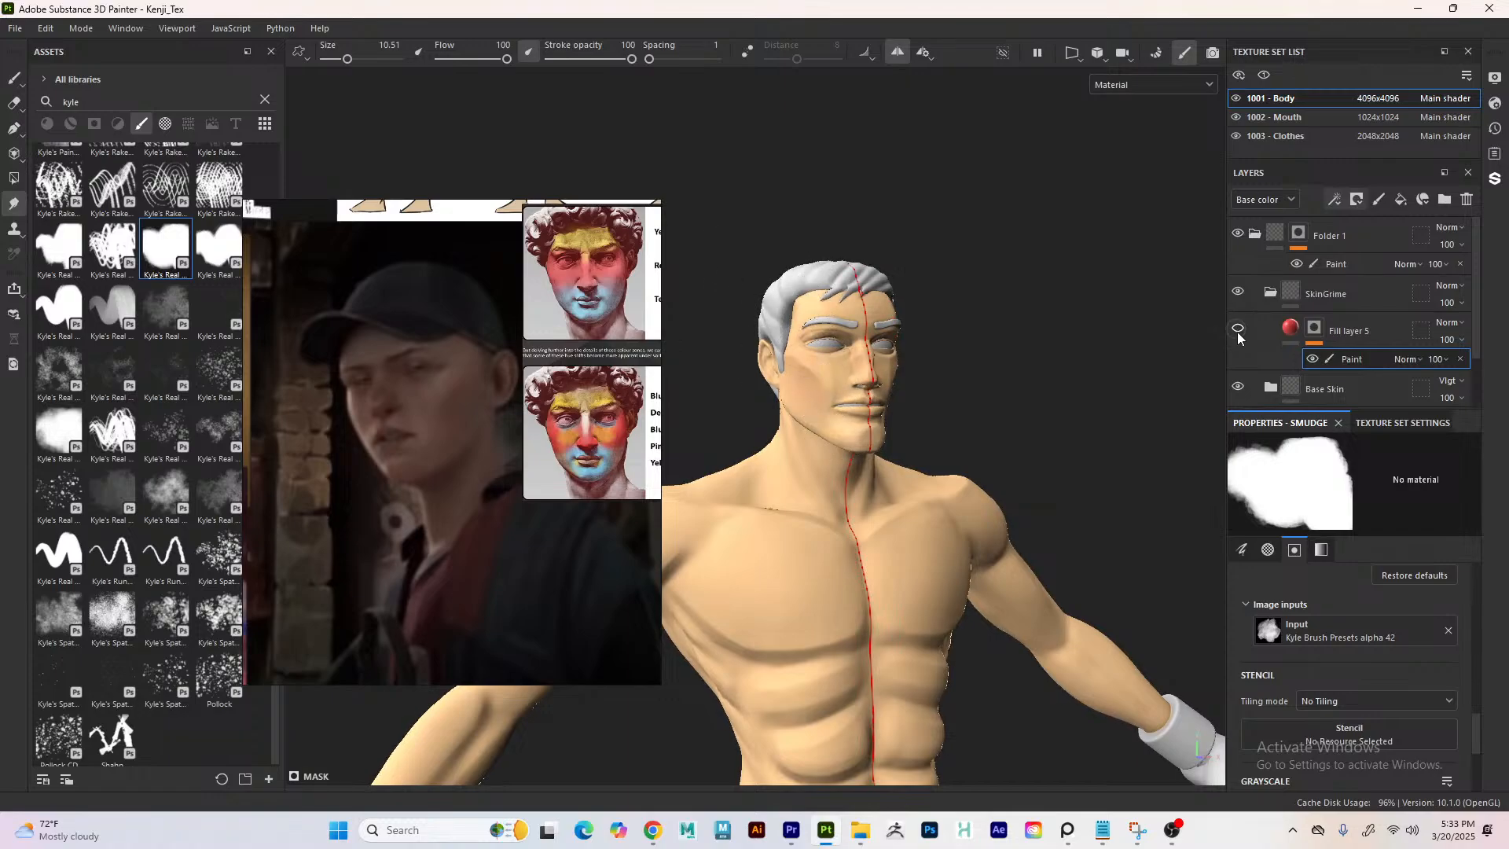
- Replace Fill layer 5's mask and its paint effect with a fresh black mask holding a new paint effect
click(1460, 360)
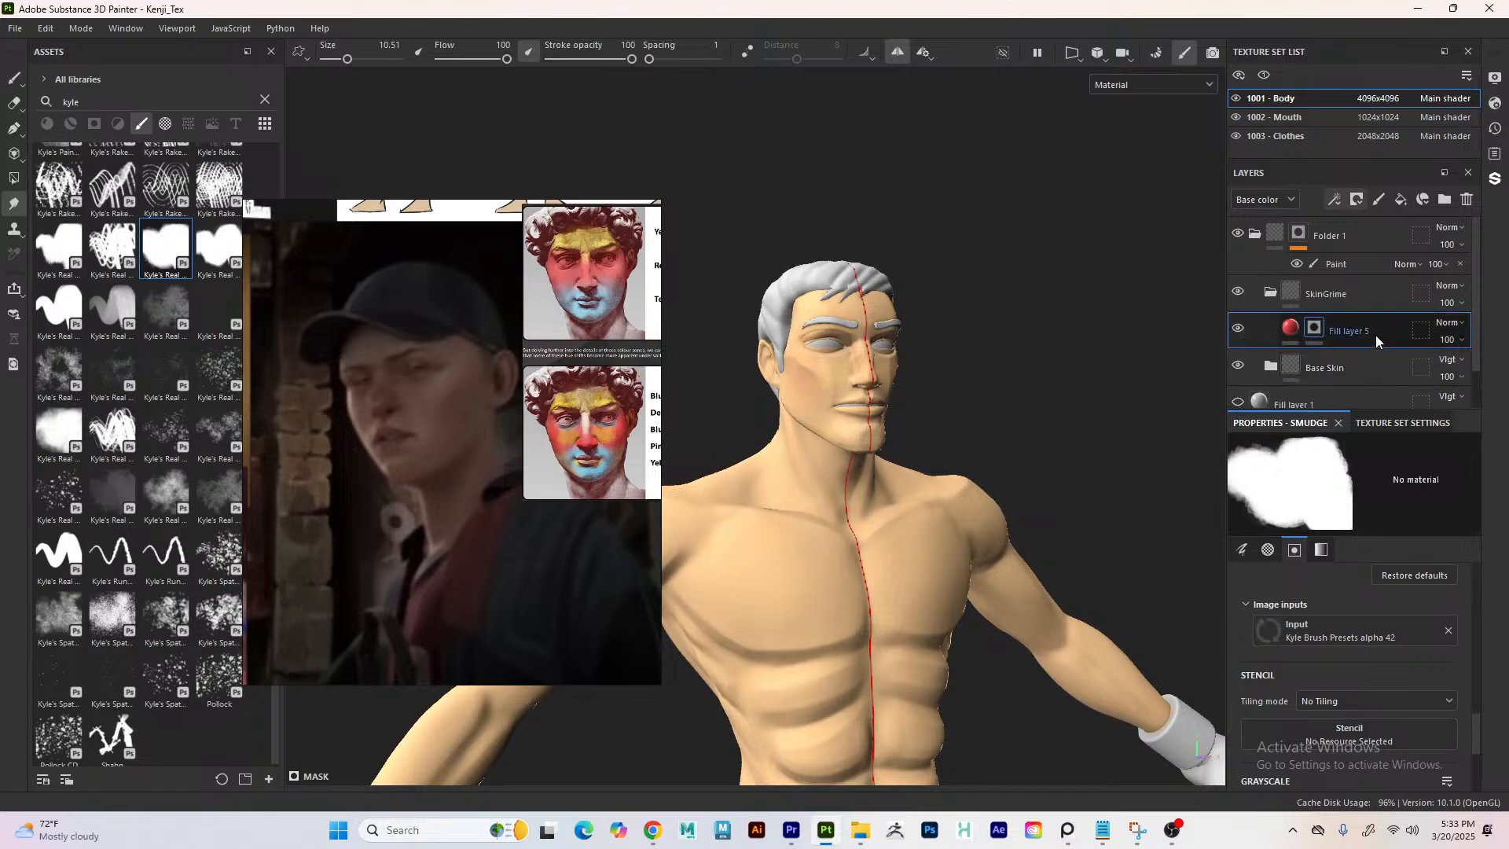
right_click(1318, 332)
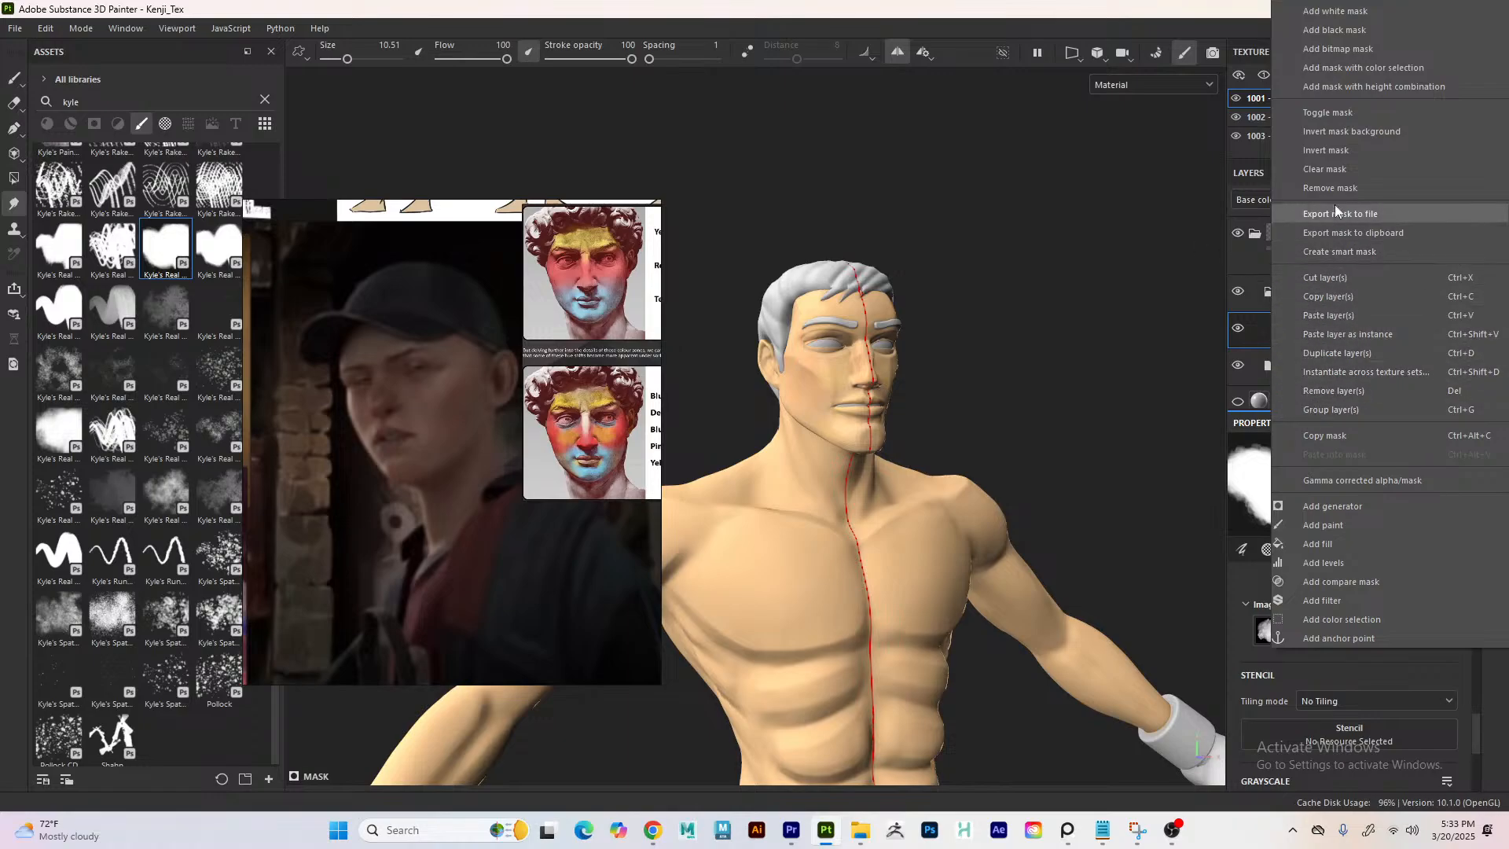
click(1309, 187)
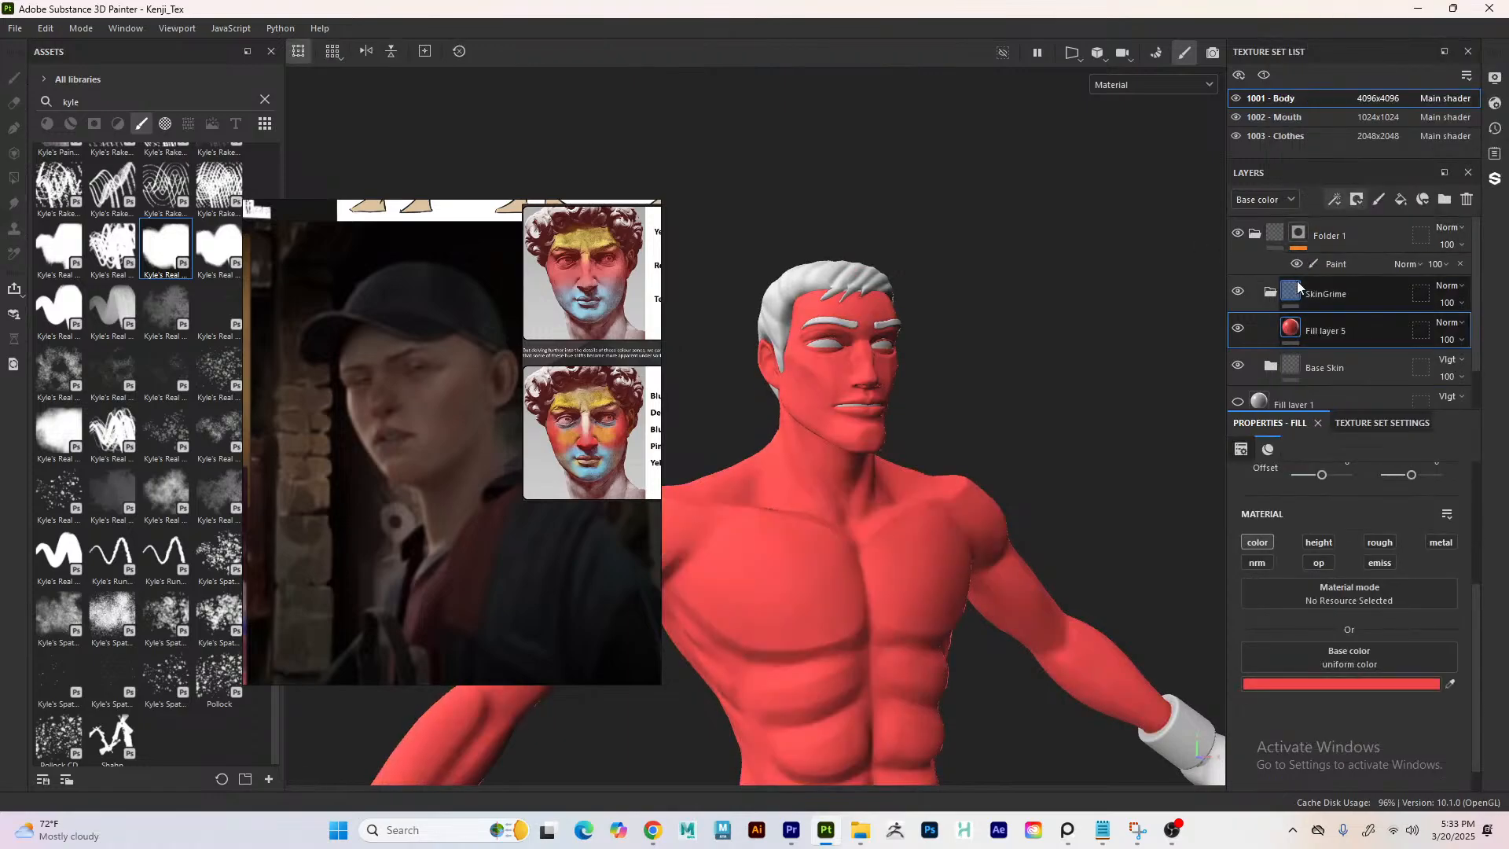
click(1357, 200)
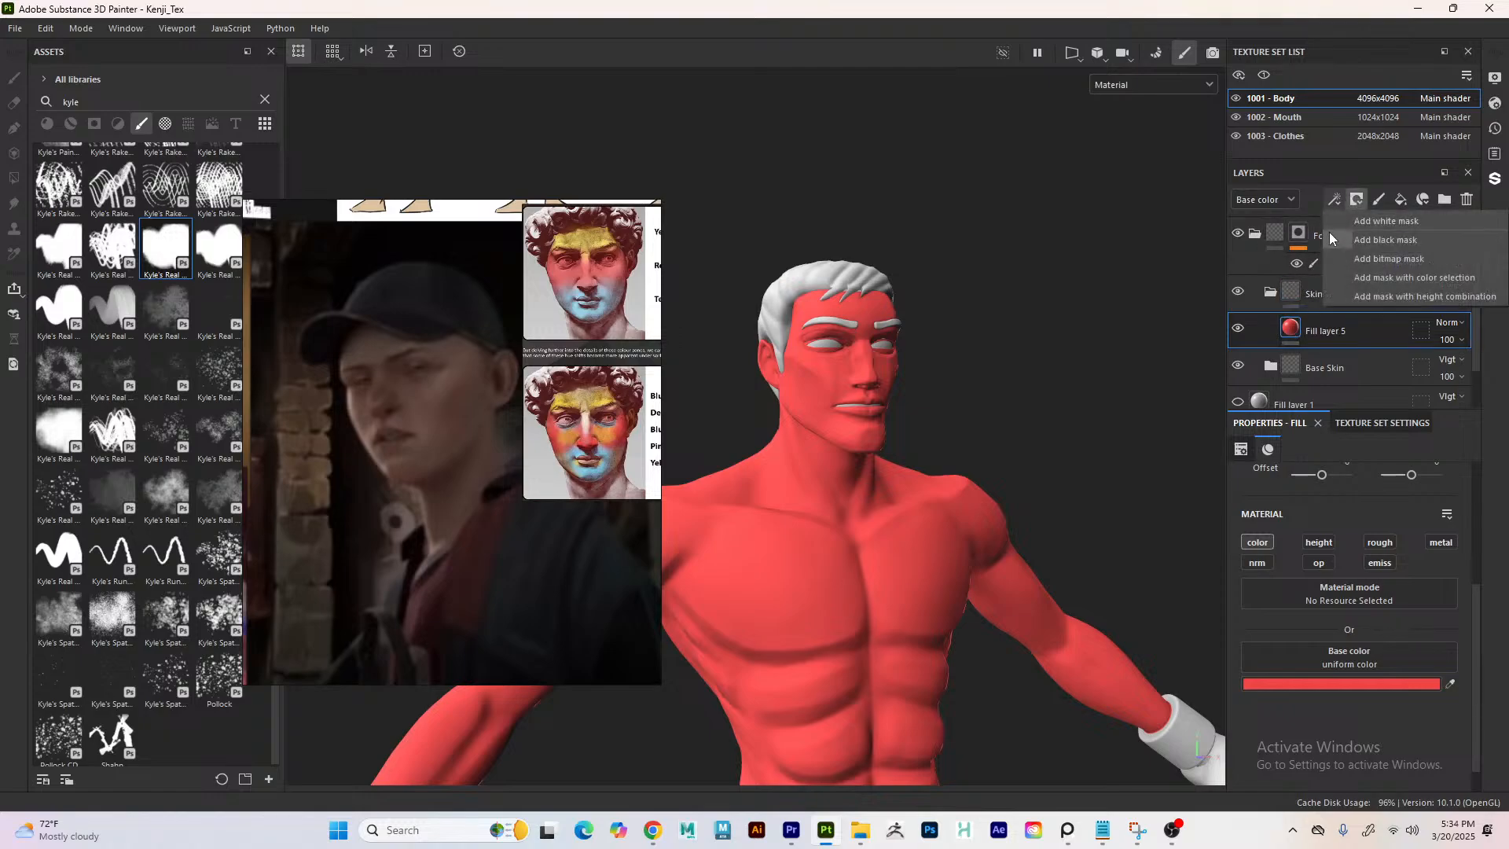
click(1345, 239)
click(1334, 199)
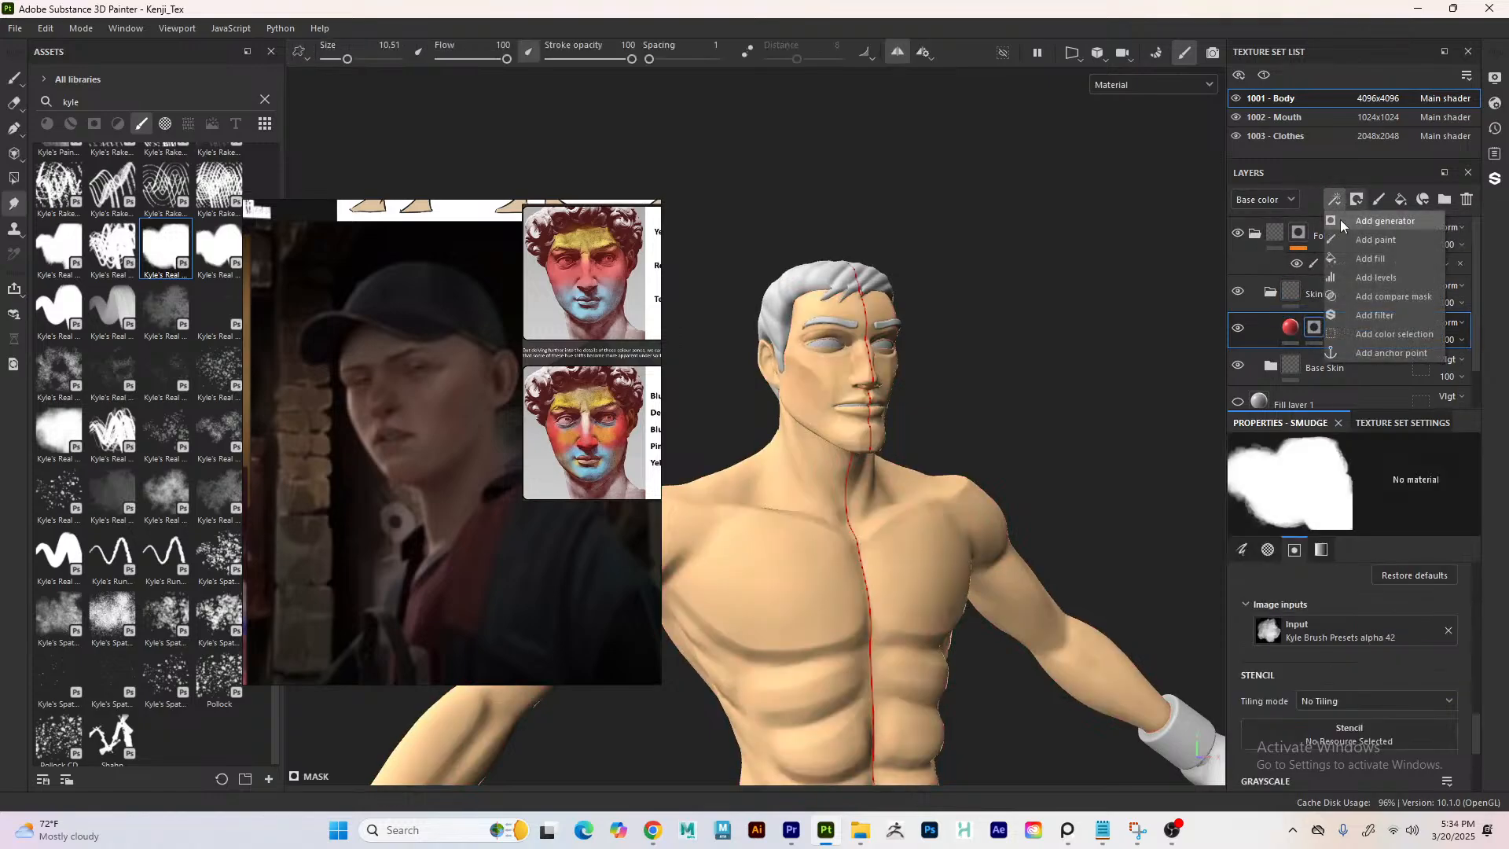
click(1327, 234)
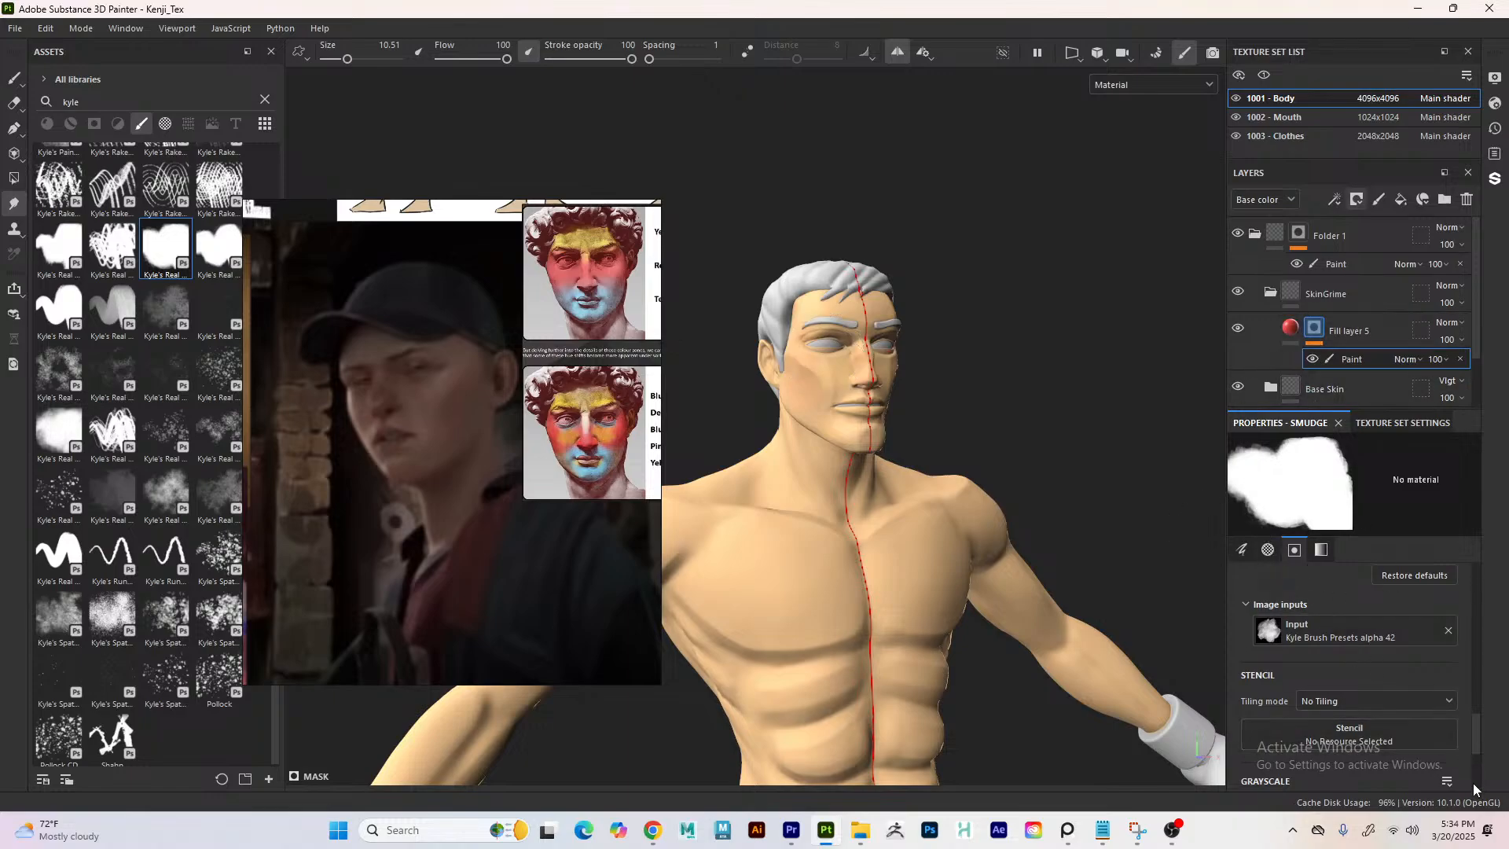
- Set the smudge brush's size jitter and angle jitter to 0
scroll(1474, 738, up, 1)
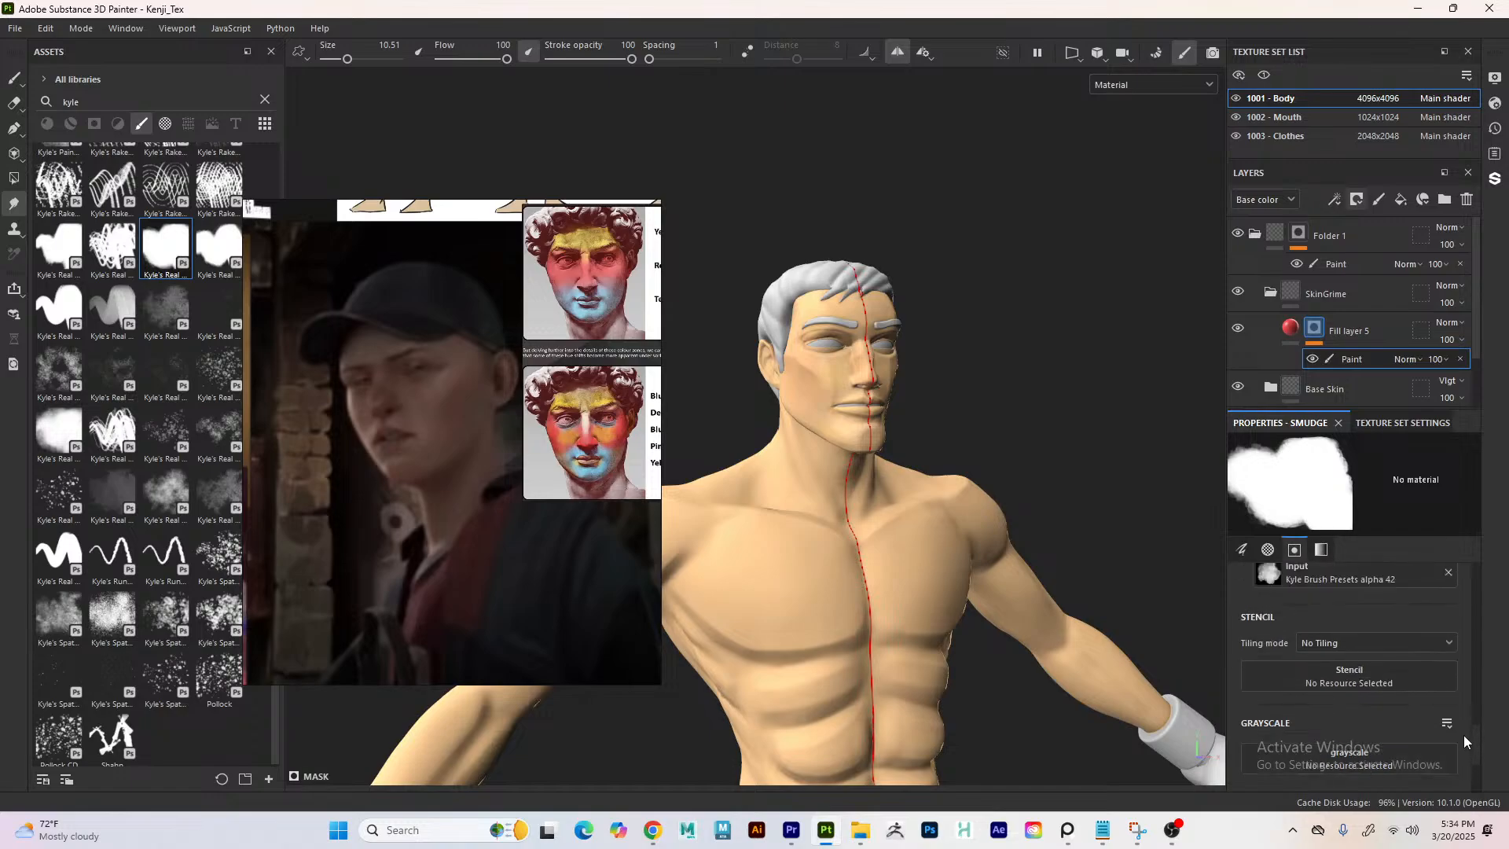
click(1381, 718)
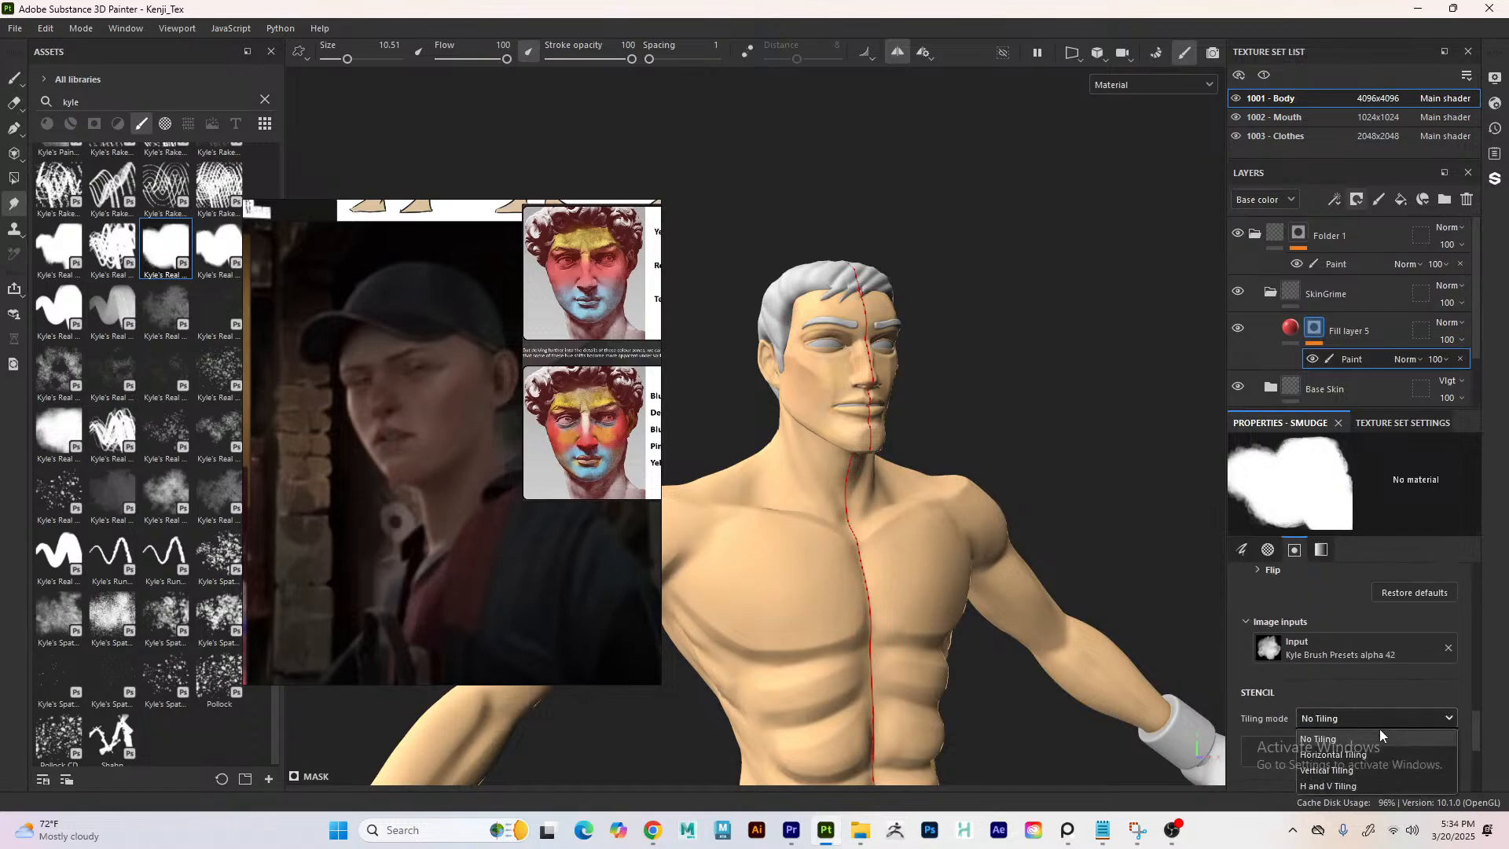
click(1316, 722)
scroll(1474, 735, down, 1)
drag(1474, 735, 1463, 651)
drag(1287, 663, 1233, 653)
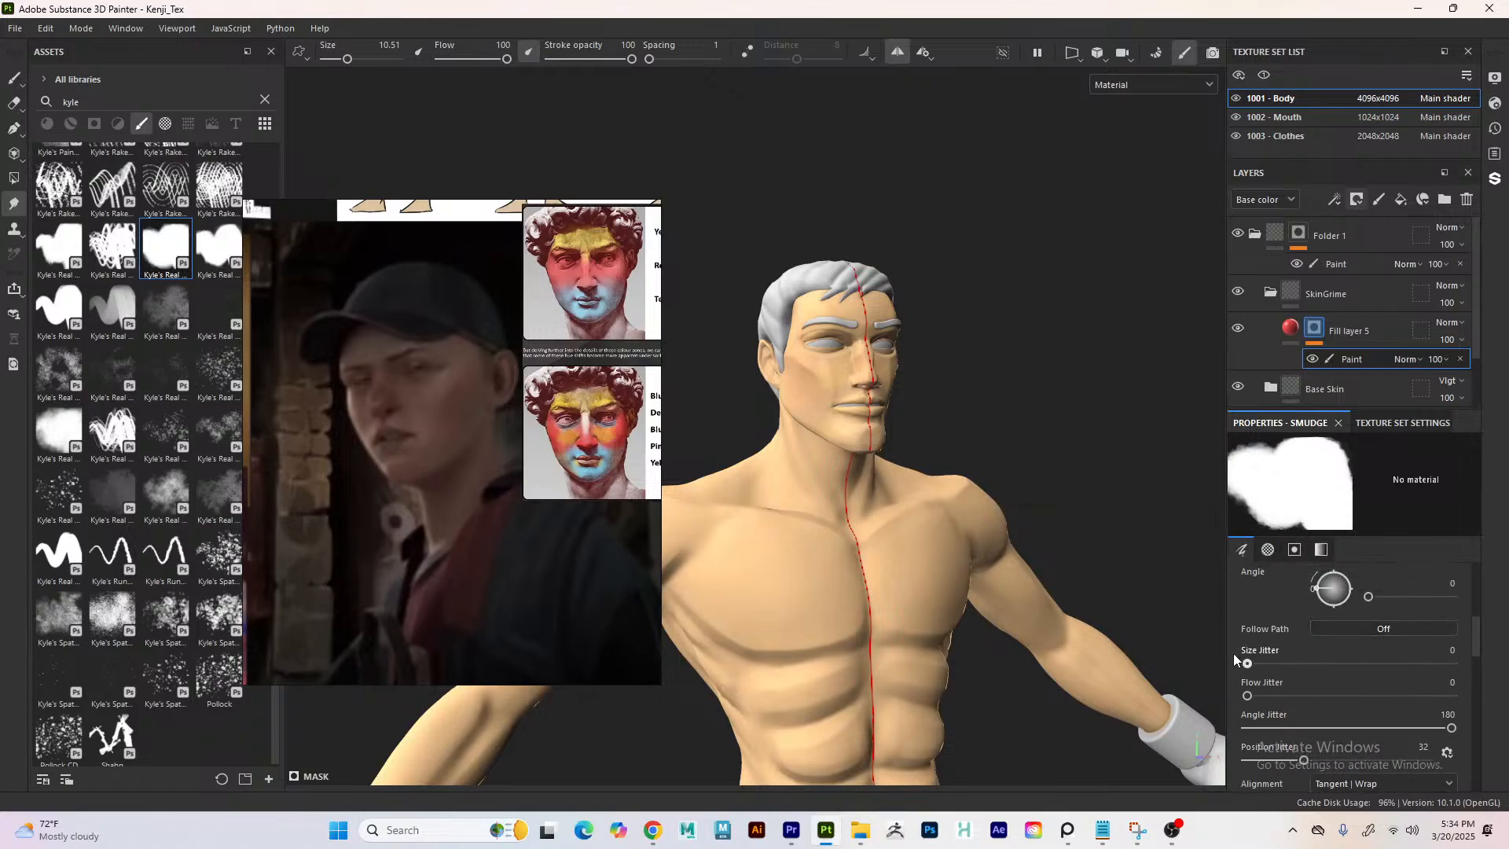
drag(1274, 726, 1209, 701)
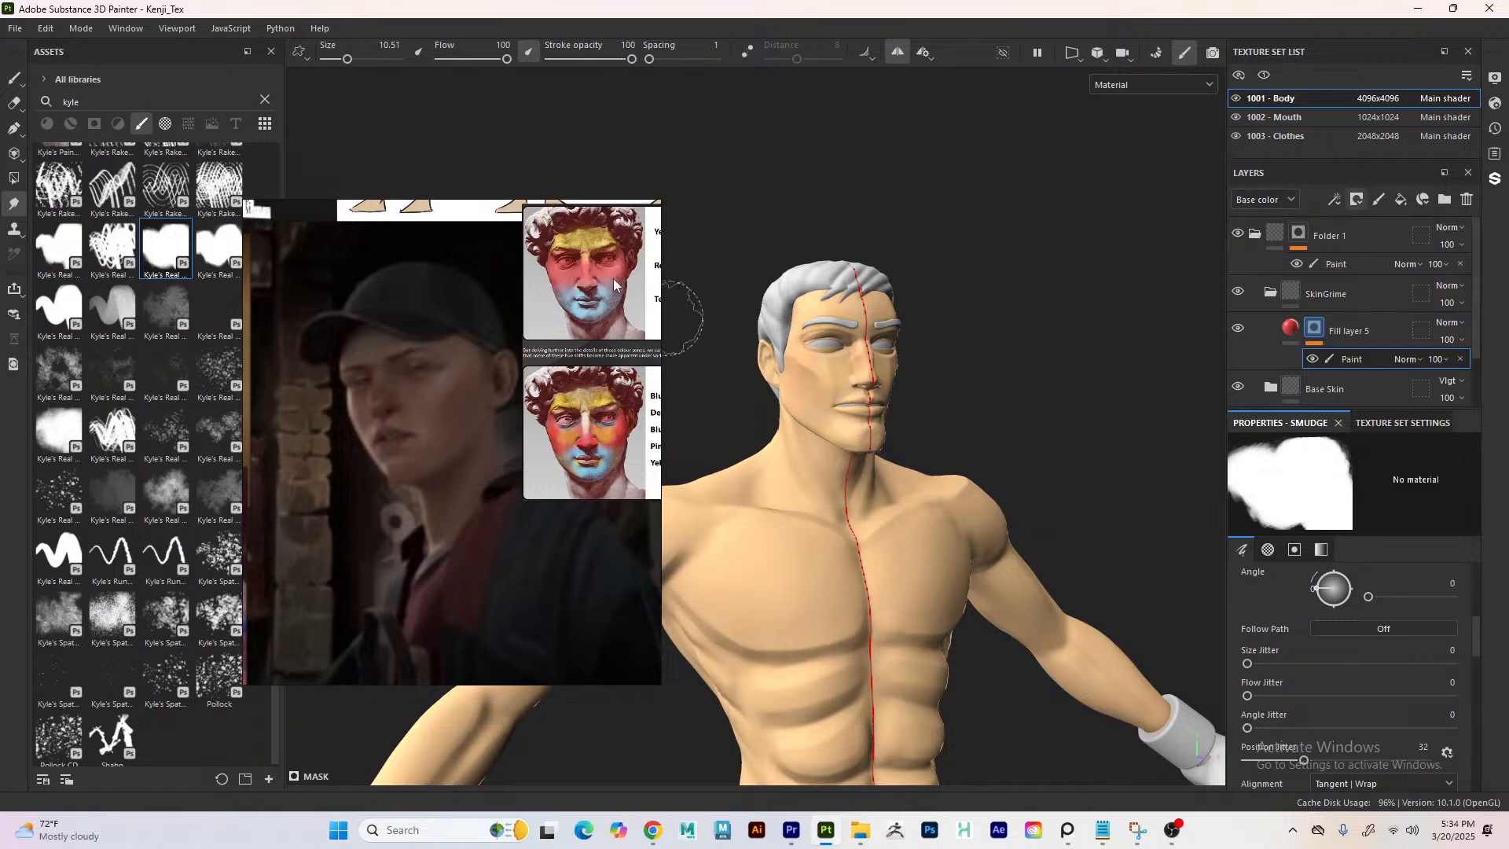
- Examine the character's face and torso with the paint effect in Fill layer 5's mask selected
scroll(886, 357, up, 7)
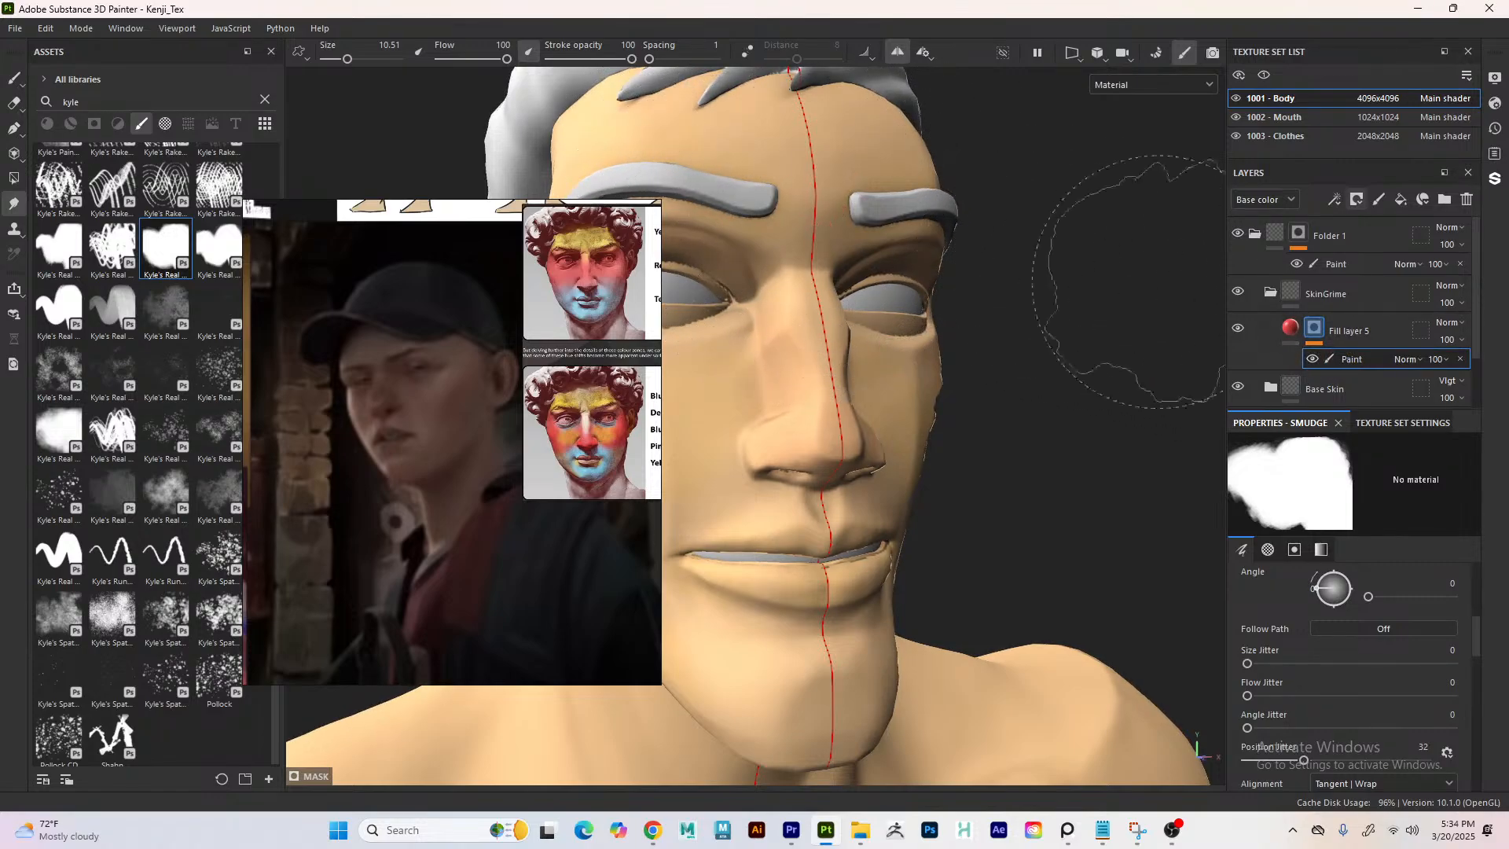
click(1336, 333)
right_click(691, 161)
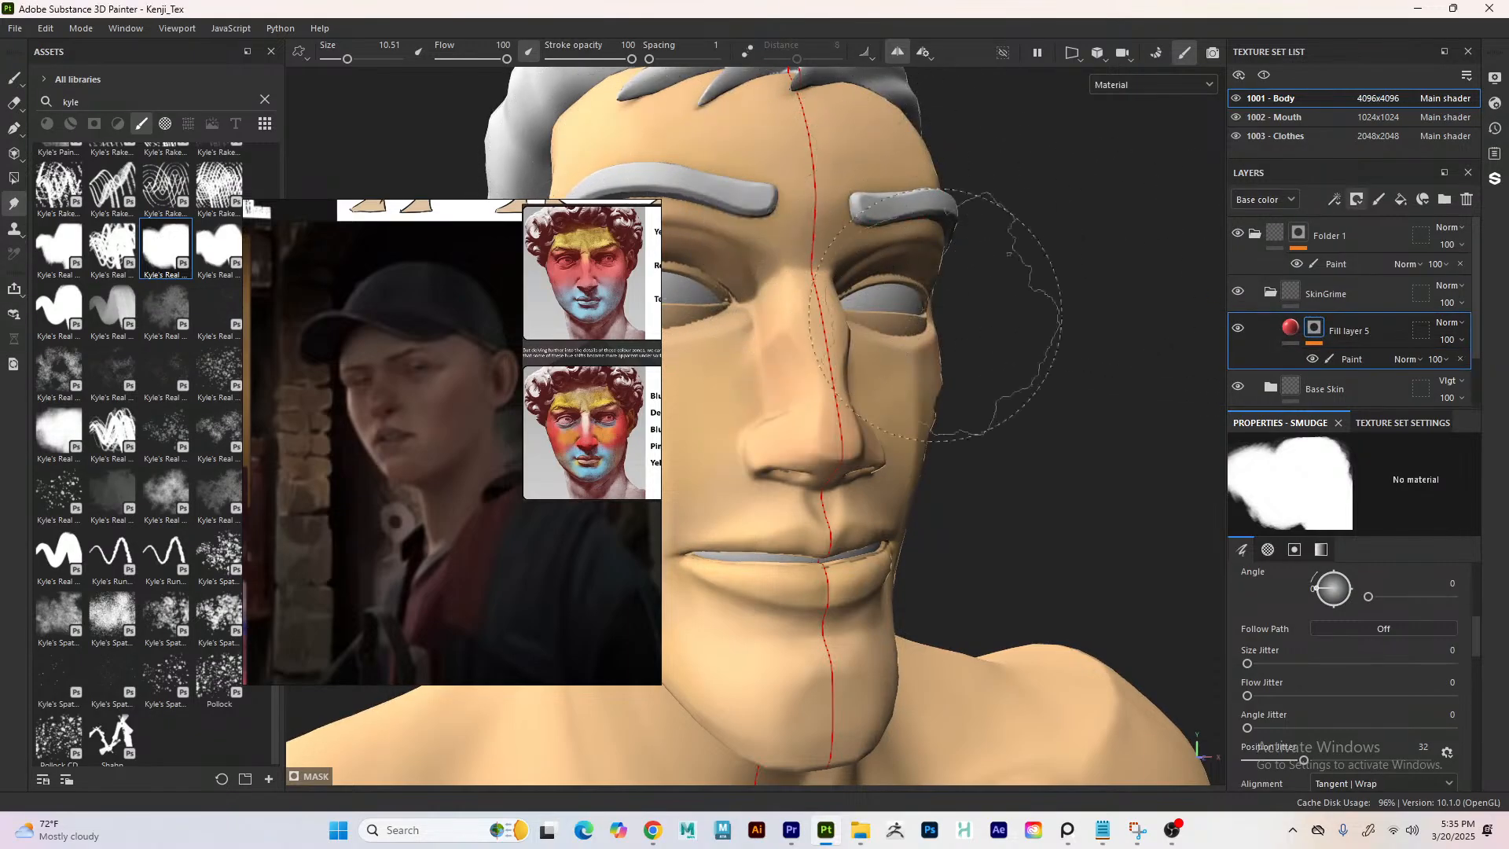
click(1332, 360)
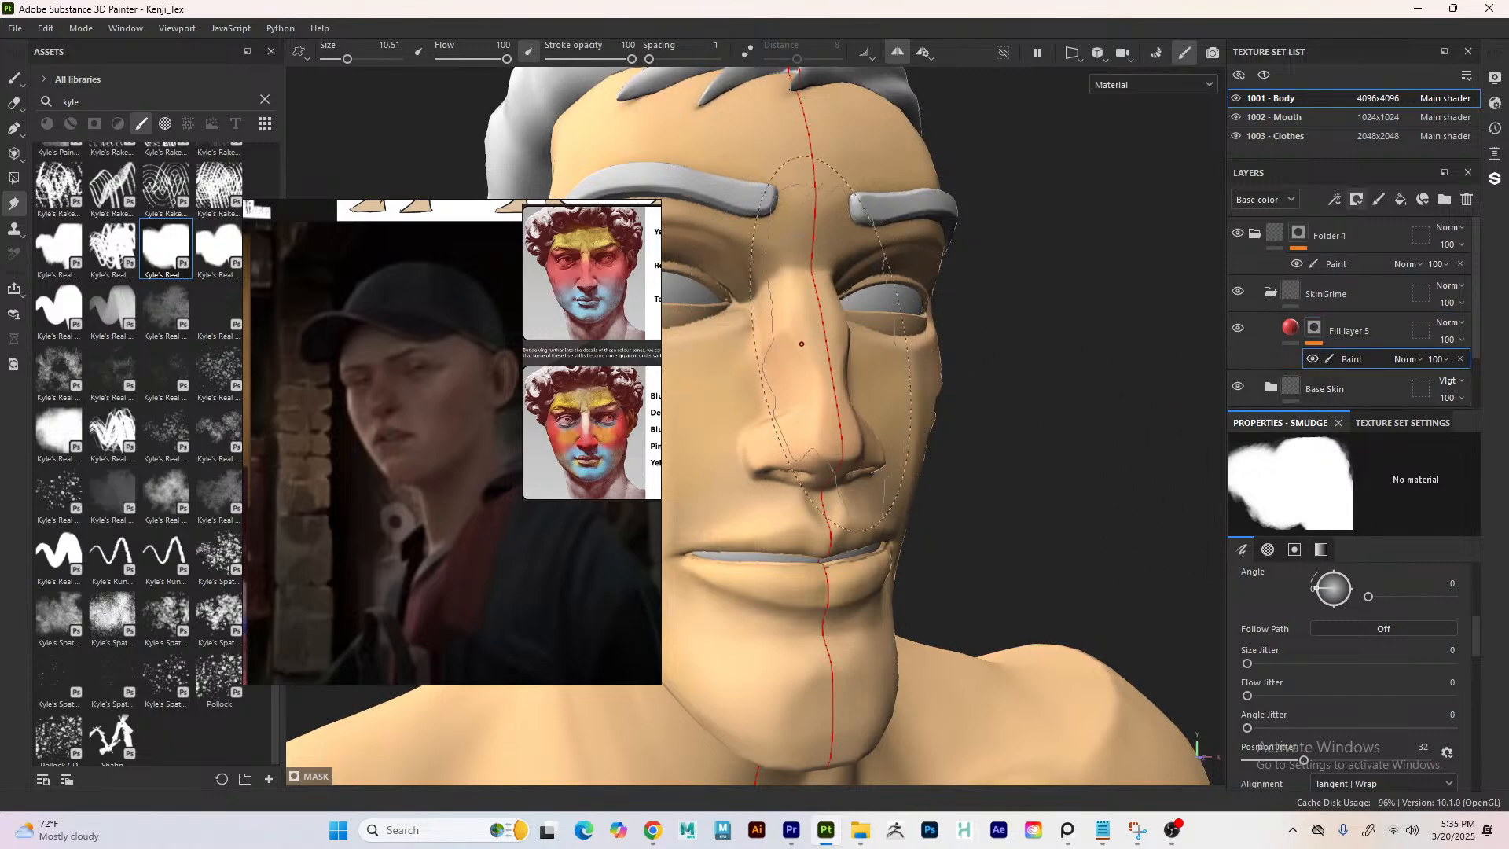
alt+right_drag(849, 488, 338, 153)
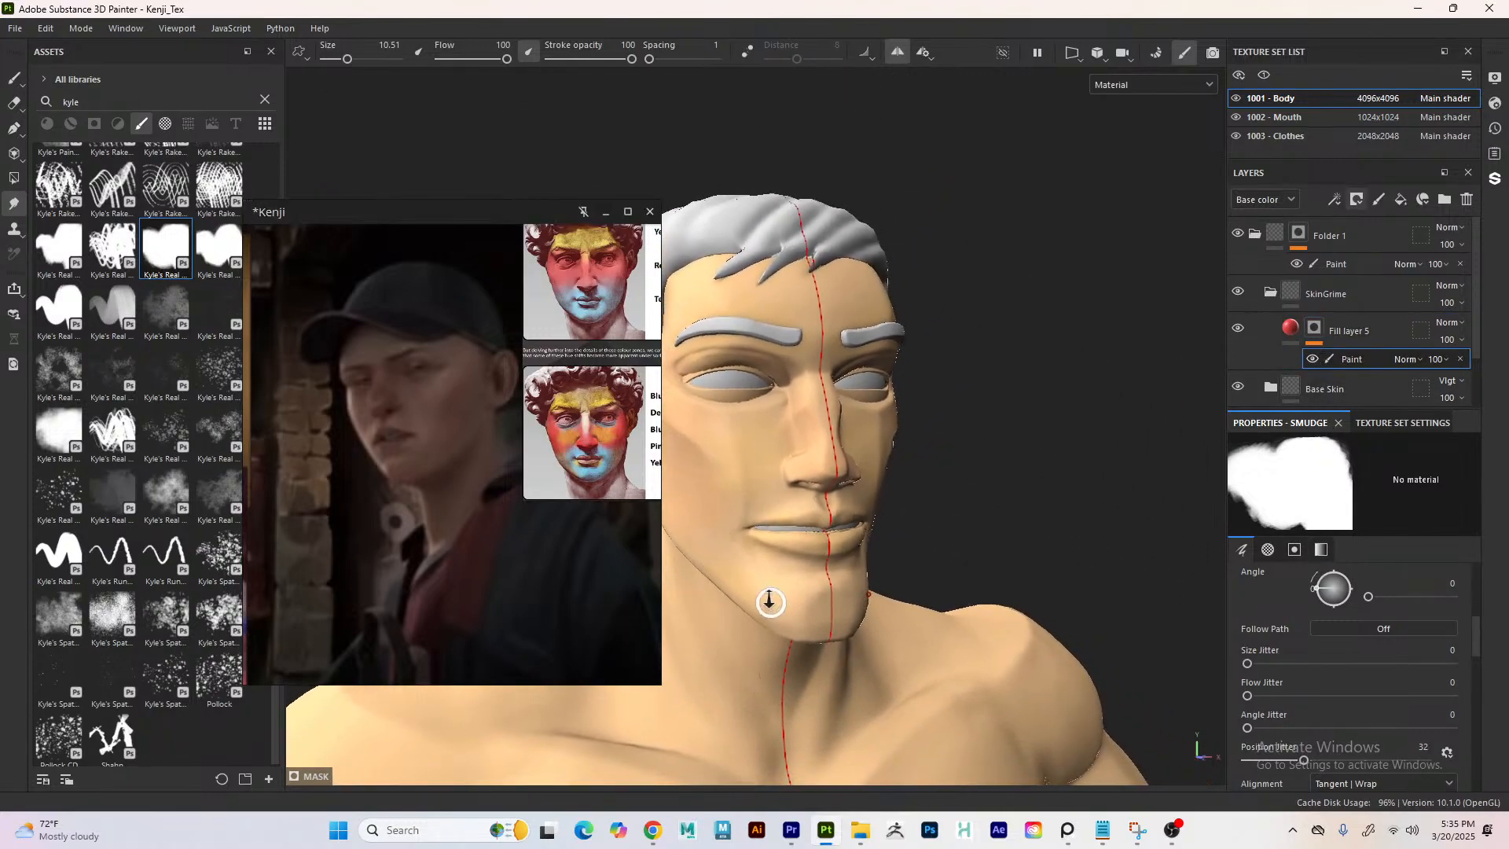
mouse_move(768, 599)
alt+right_down()
mouse_move(531, 204)
mouse_move(566, 290)
alt+right_up()
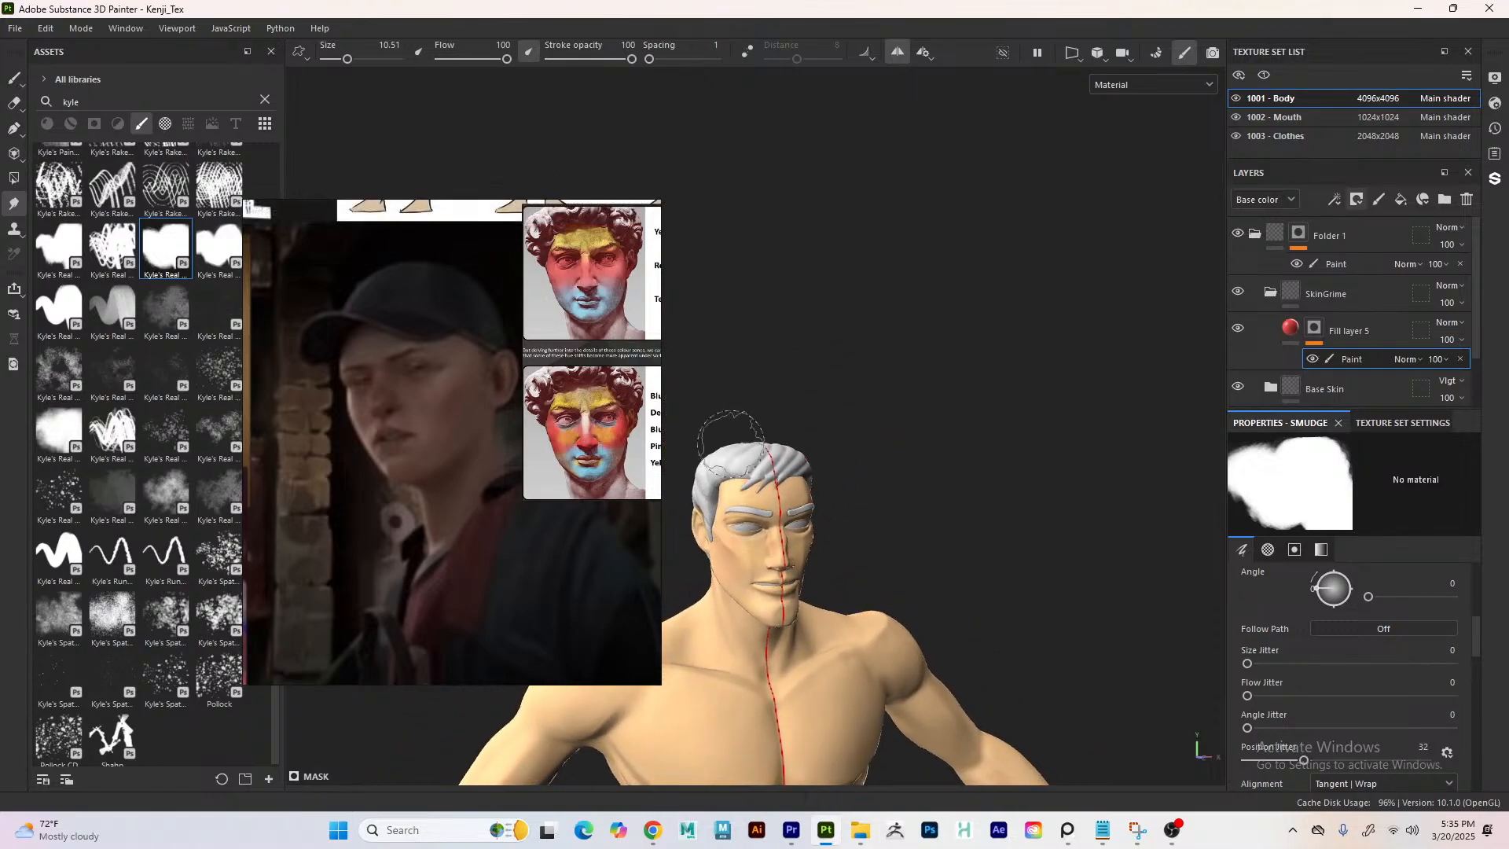
alt+middle_drag(732, 391, 885, 309)
alt+drag(884, 310, 698, 297)
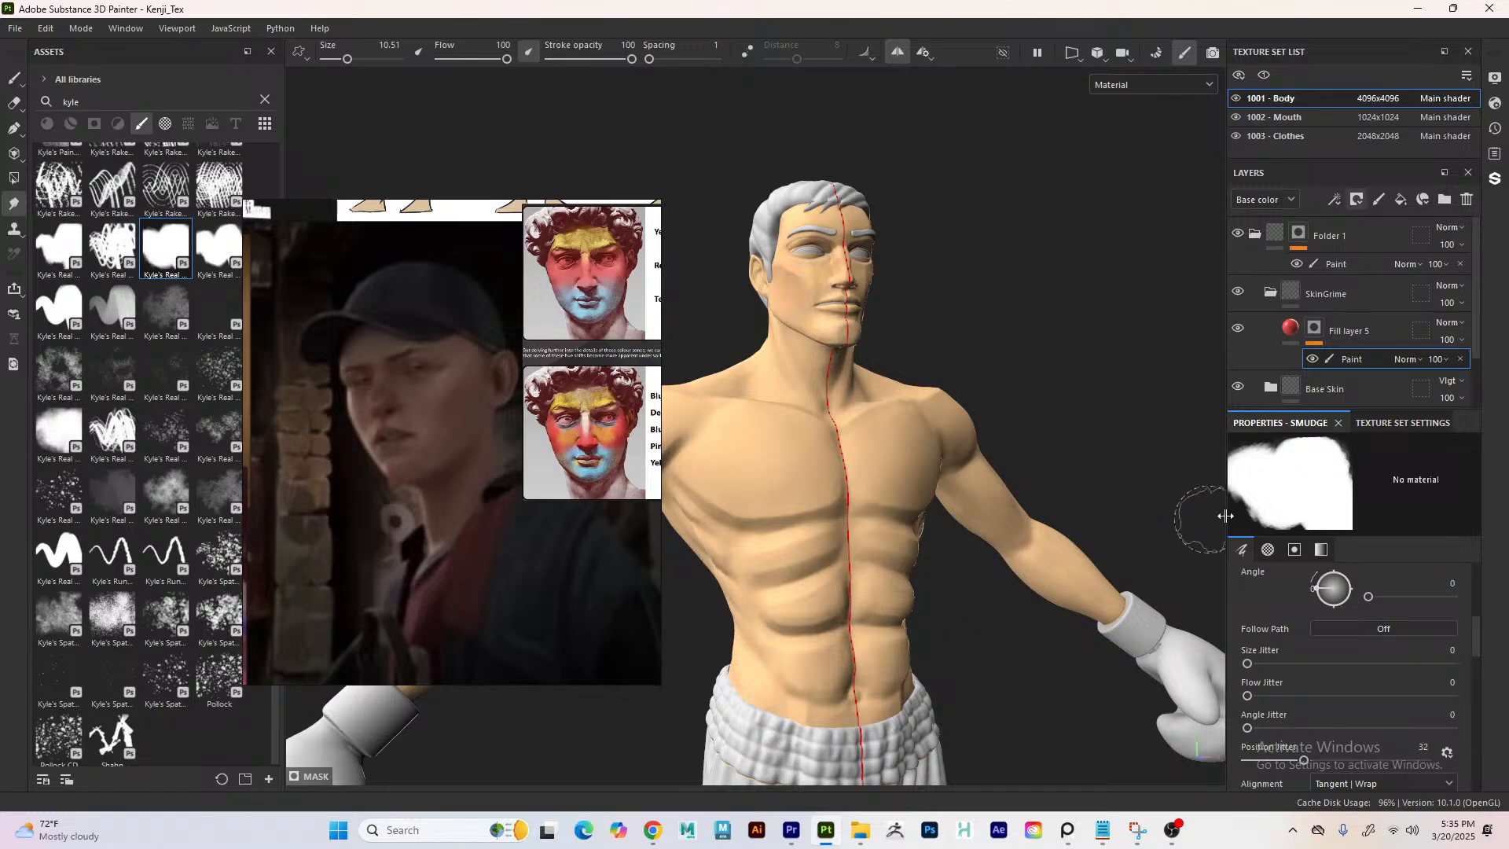
- Check the smudge brush's grayscale and alpha settings and hide Fill layer 5
click(1321, 549)
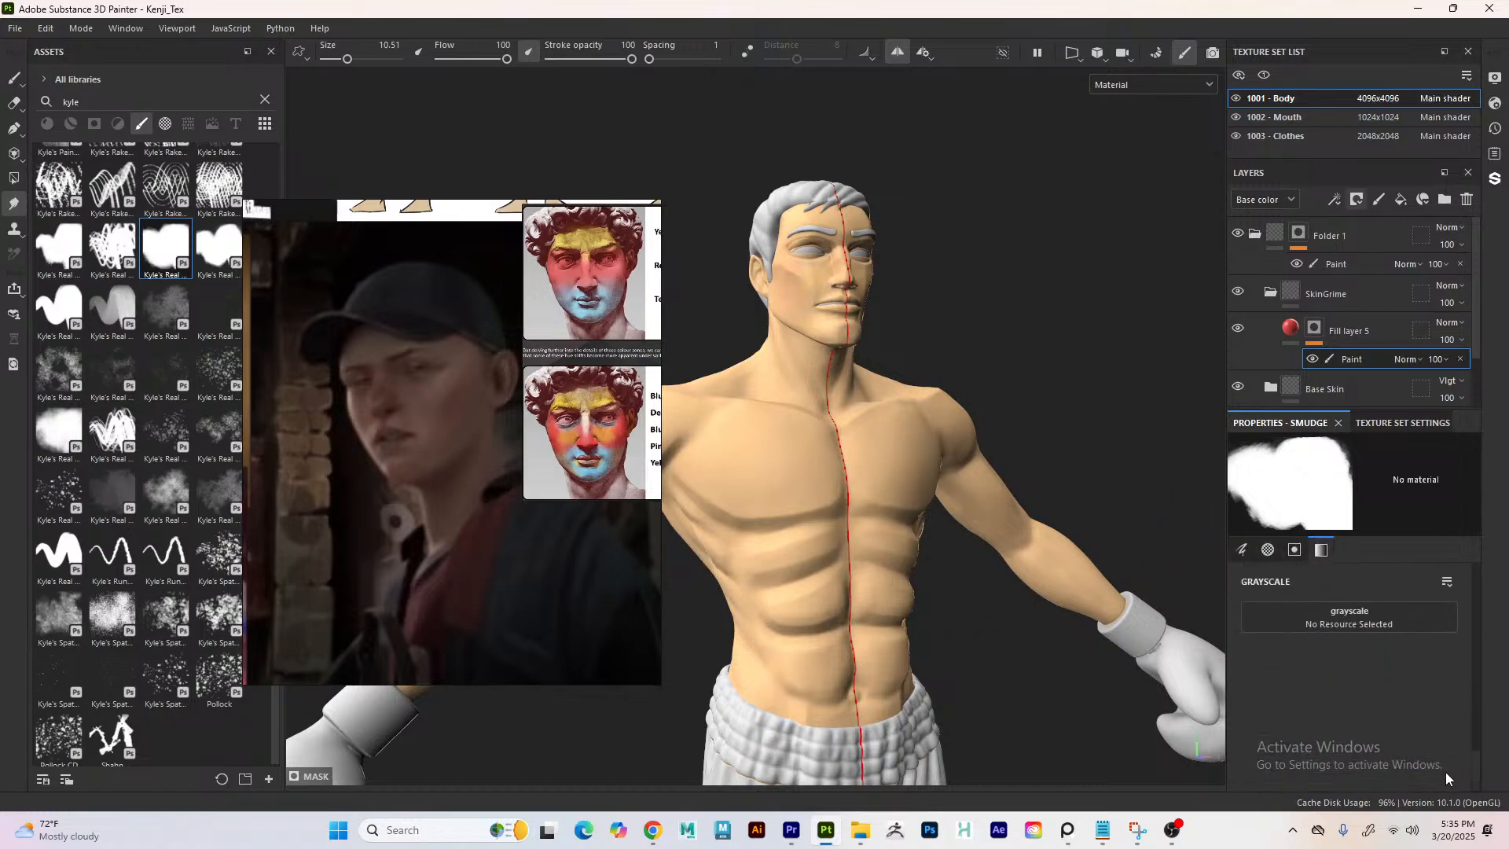
scroll(1445, 771, up, 5)
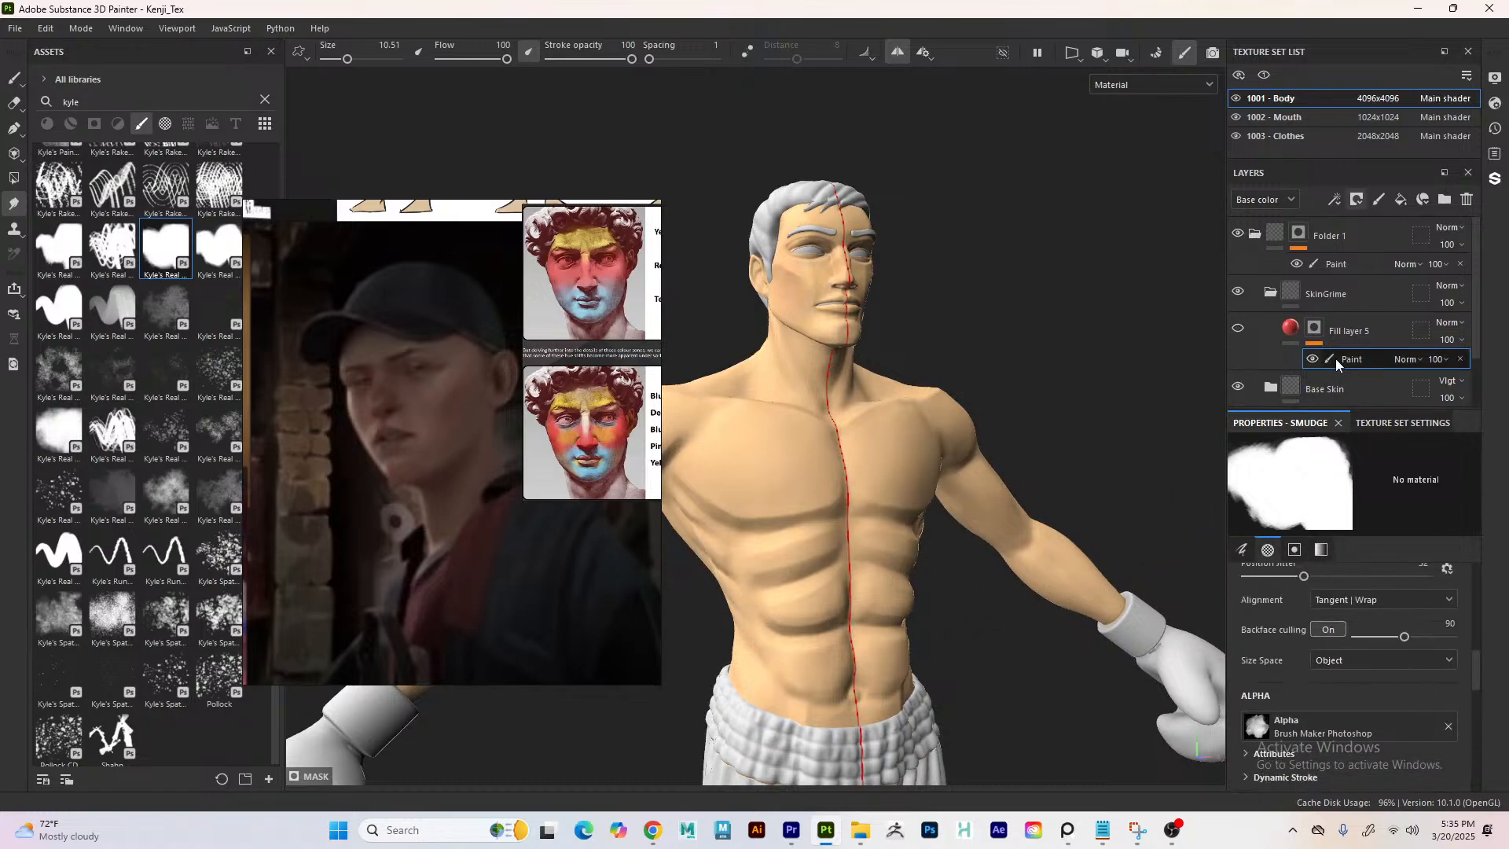
- Try a second red fill layer in the SkinGrime folder with a black mask and a paint effect
click(1401, 200)
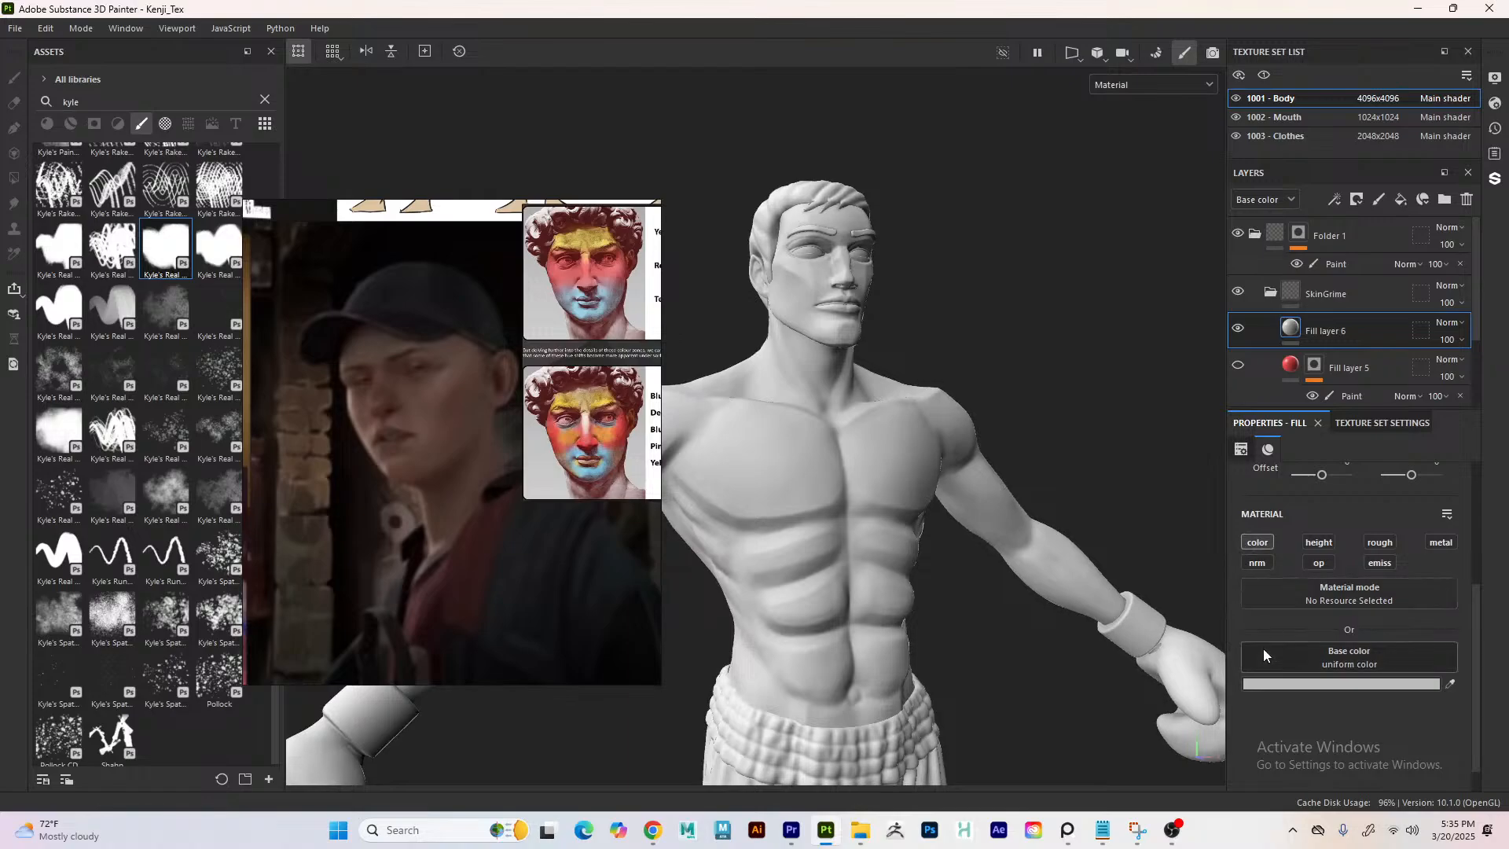
click(1274, 685)
click(1413, 605)
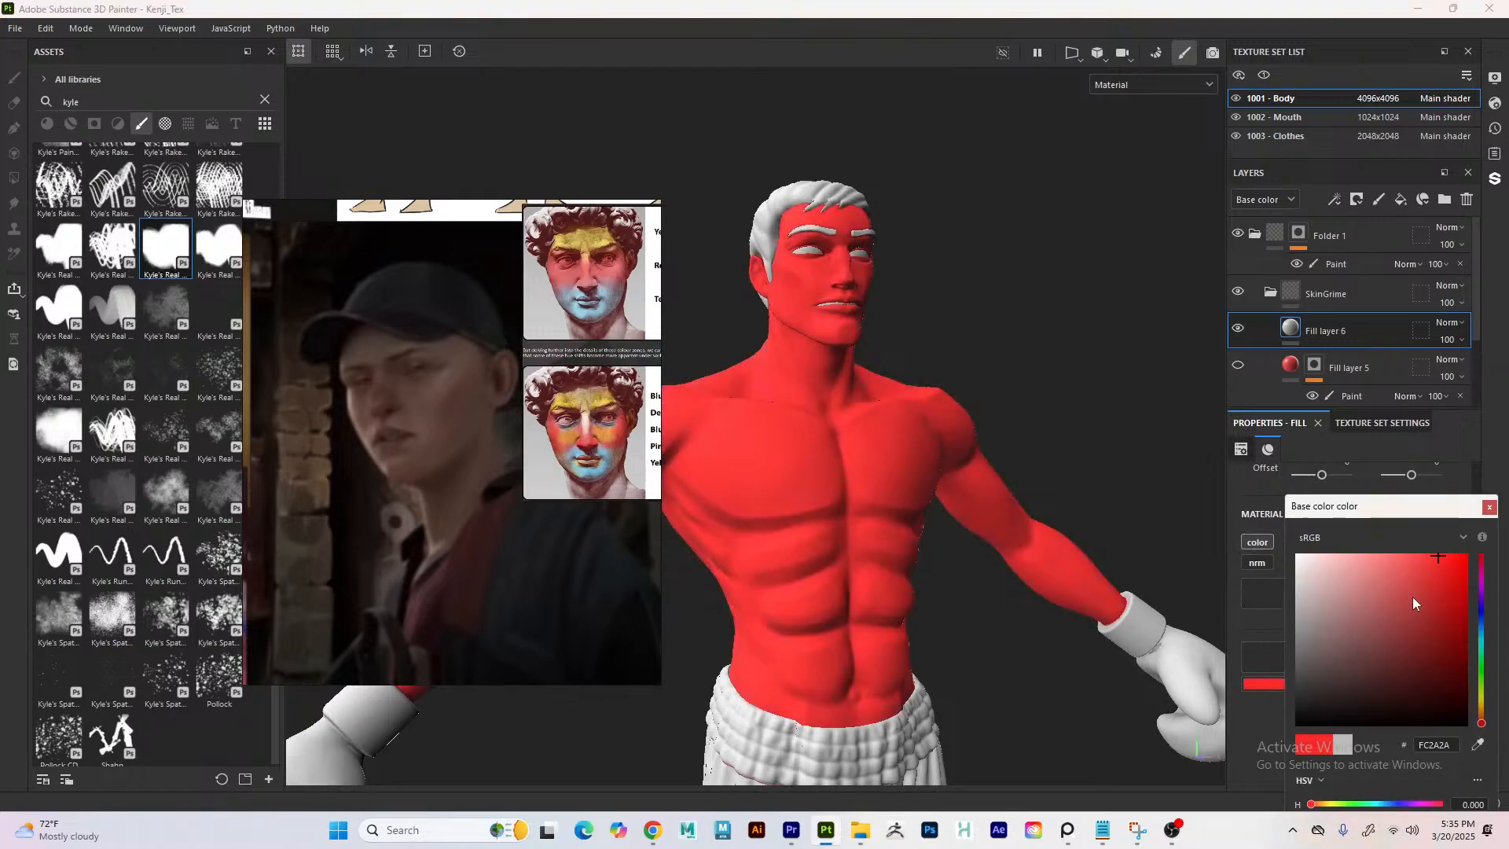
click(1357, 203)
click(1358, 239)
click(1336, 203)
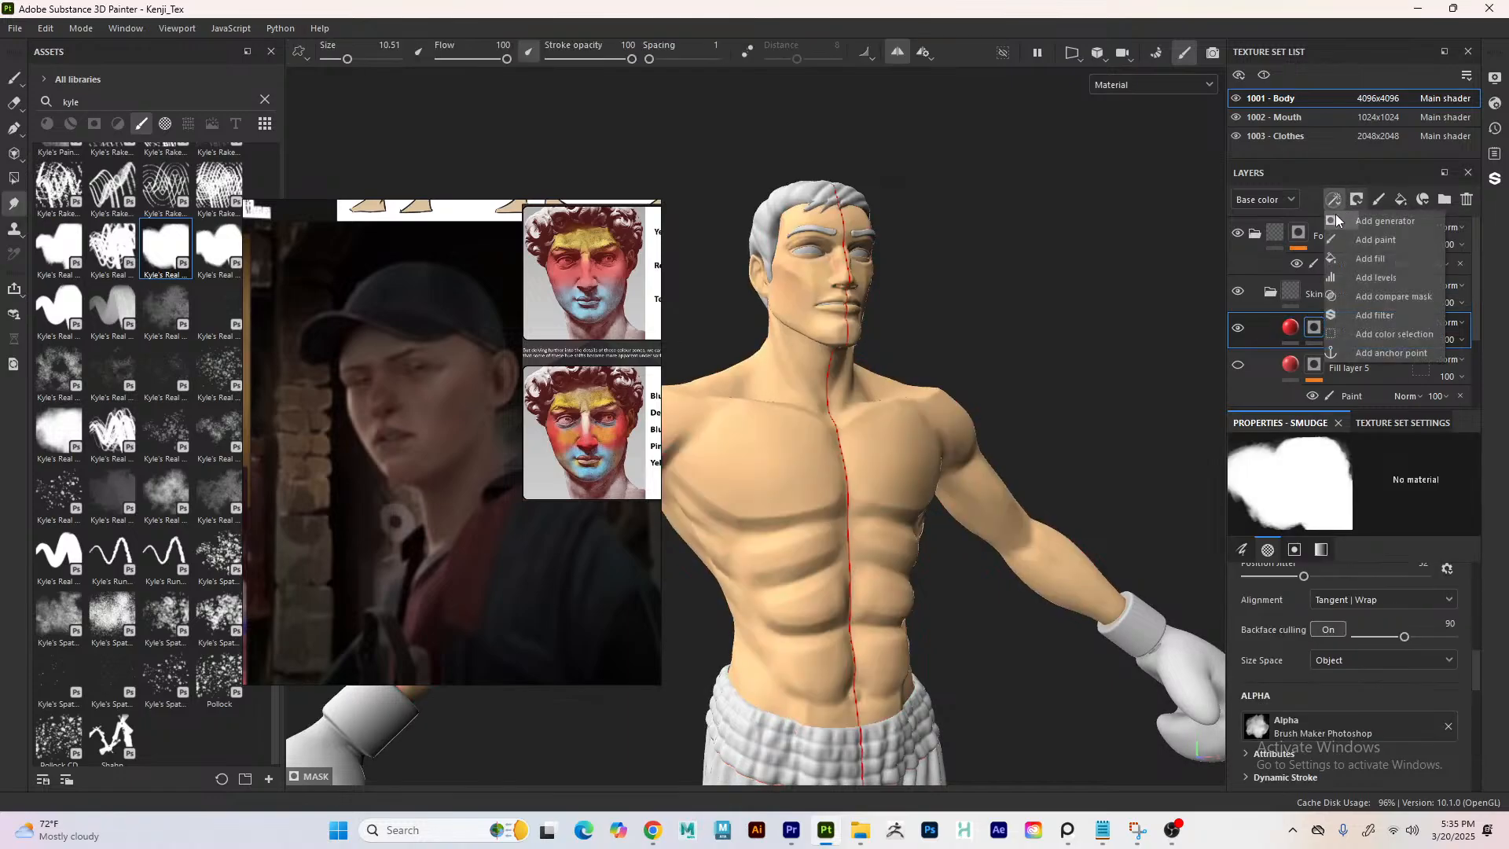
key(Escape)
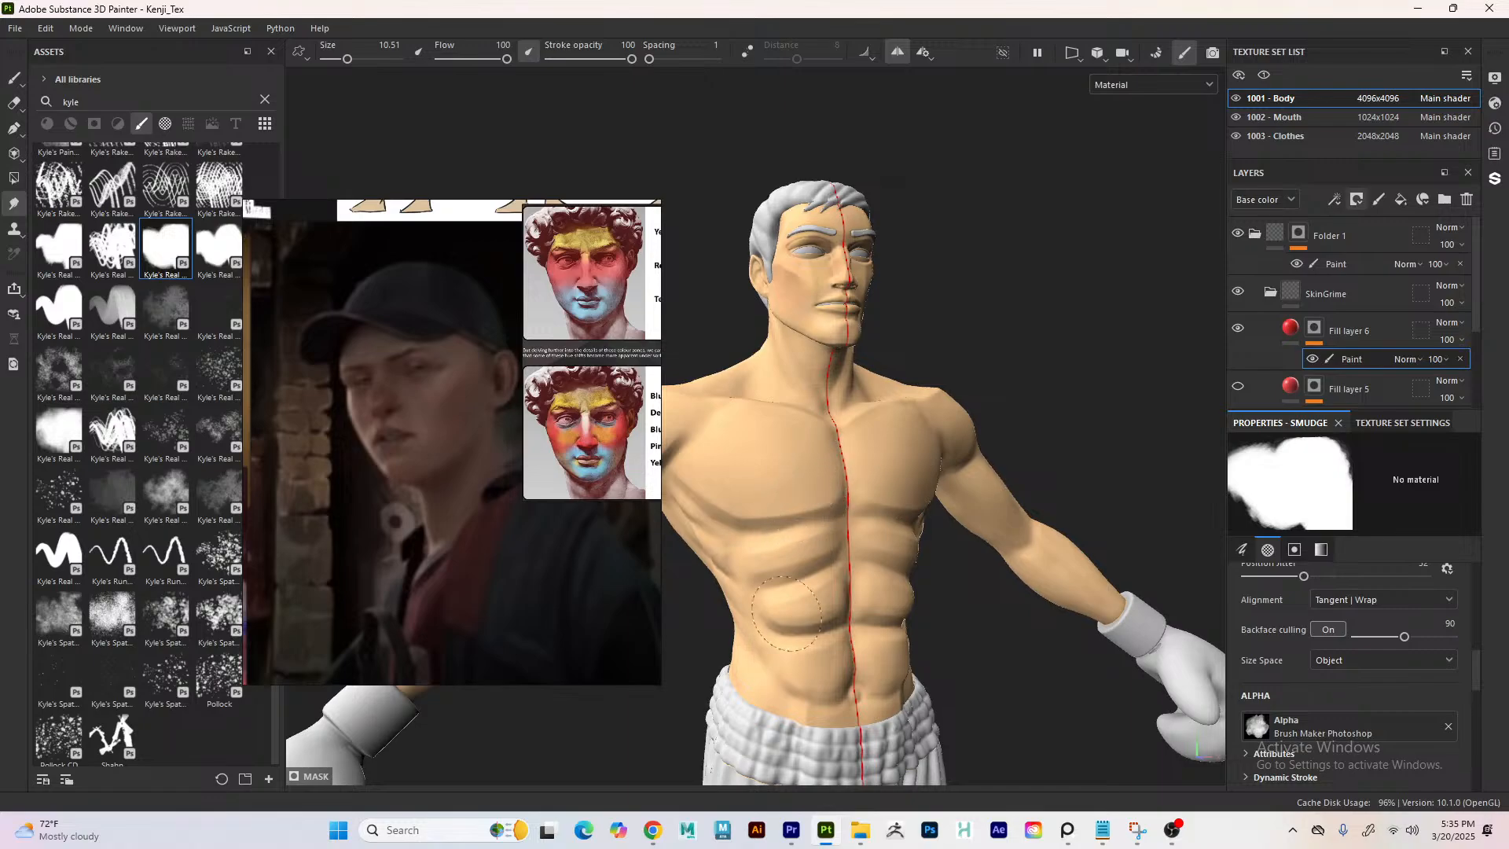
- Delete Fill layer 6 from the SkinGrime folder
click(1369, 338)
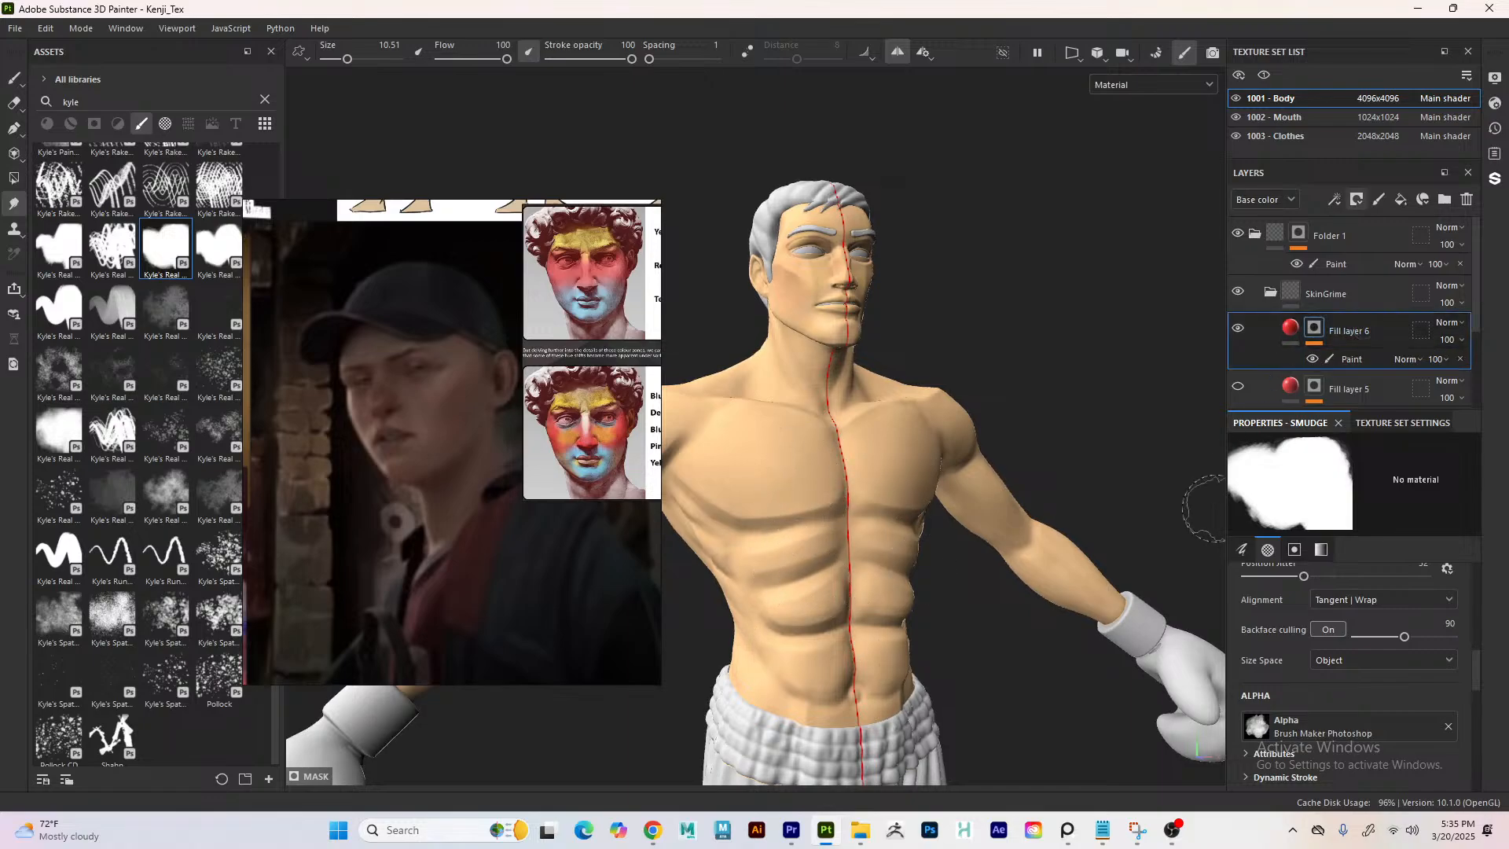
click(1290, 329)
key(Delete)
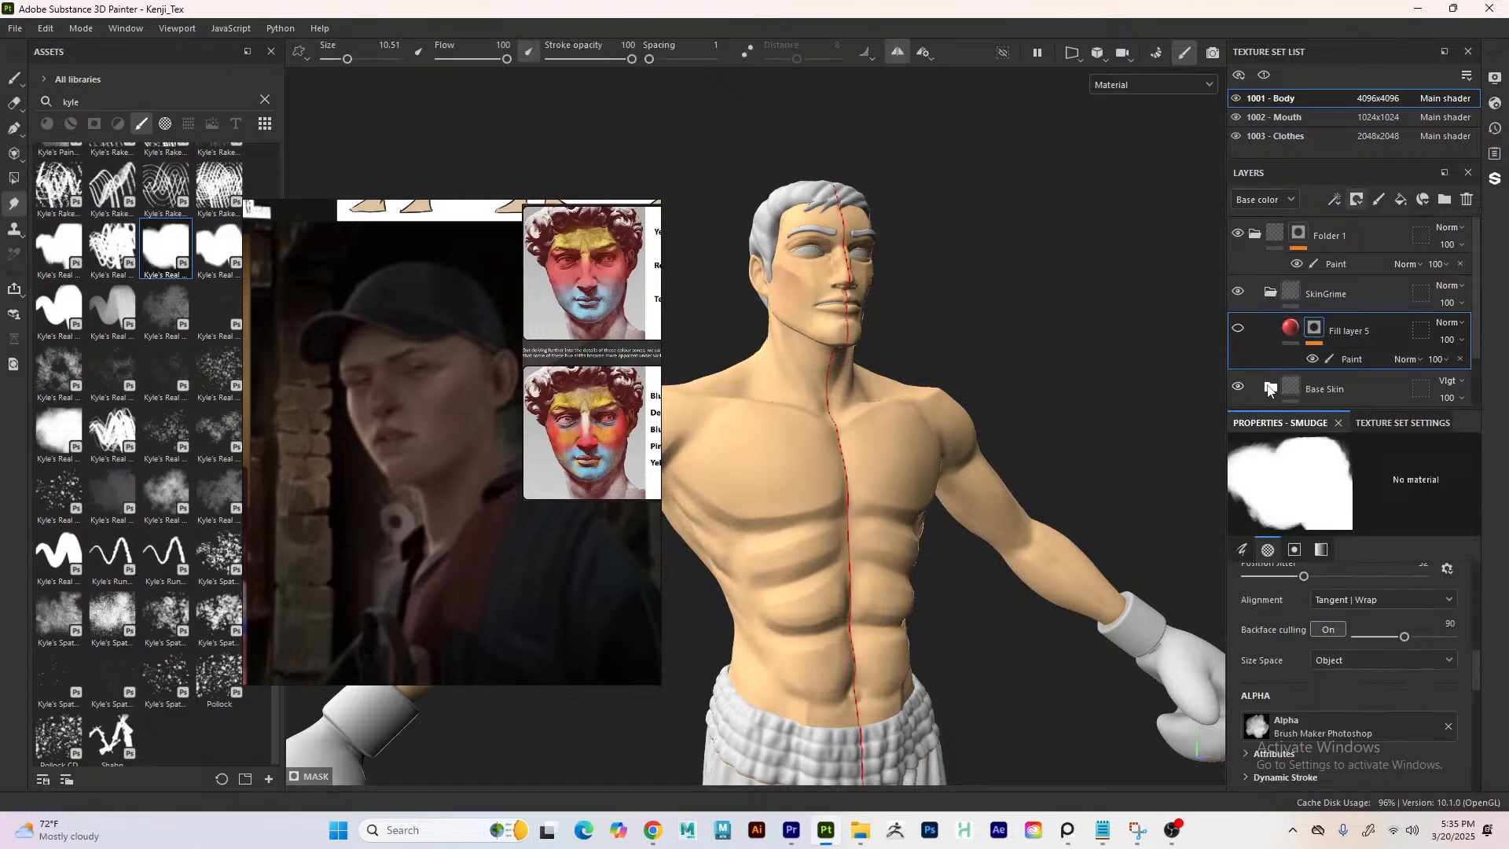
- Review the Base Skin folder's HeatMap layers, select Fill layer 3's paint effect, and inspect the smudge brush's alpha settings
drag(1473, 302, 1469, 346)
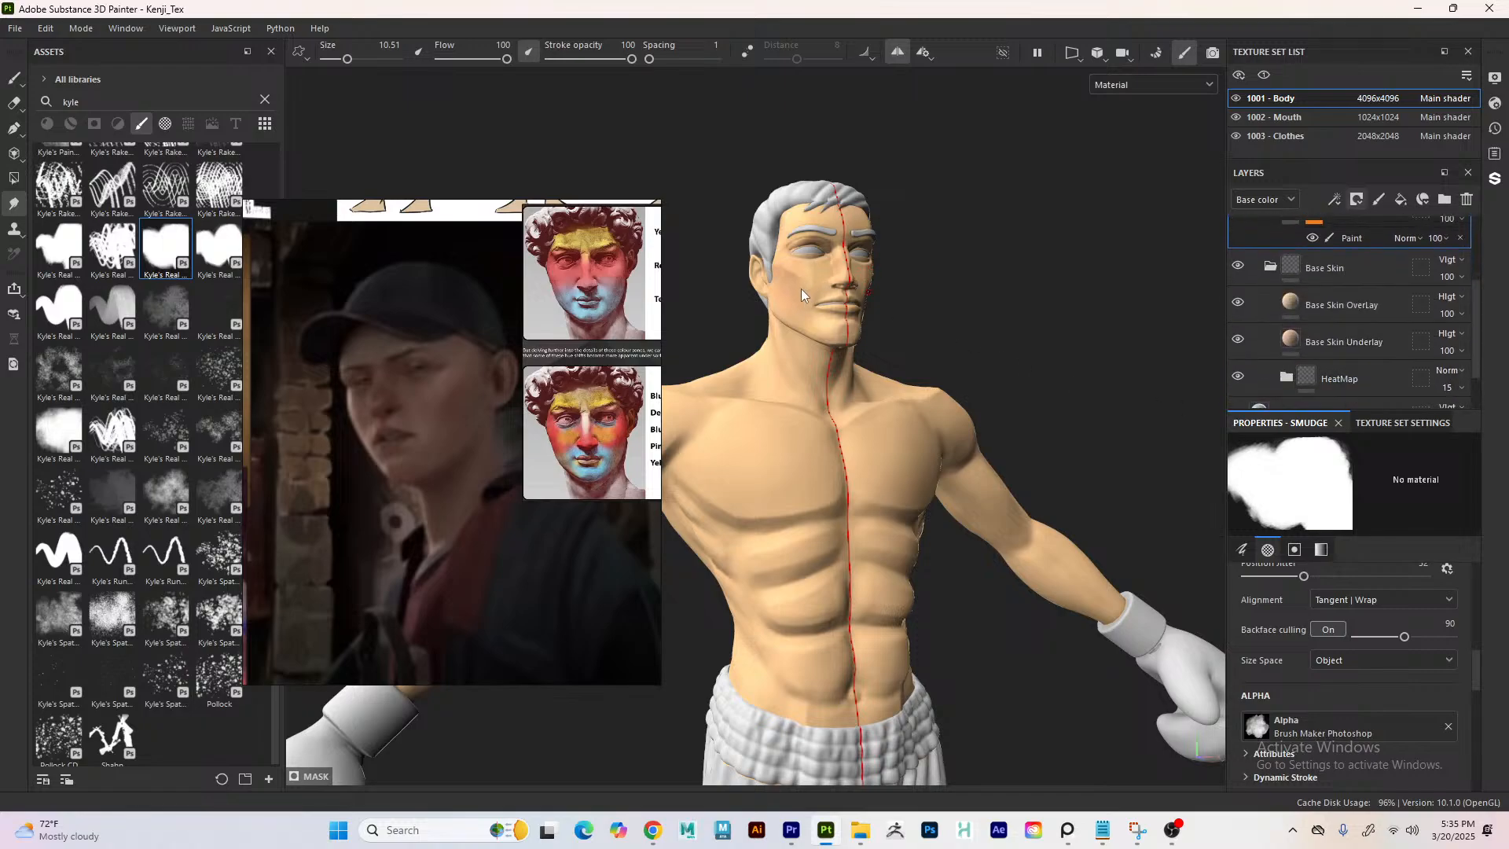
scroll(800, 290, up, 5)
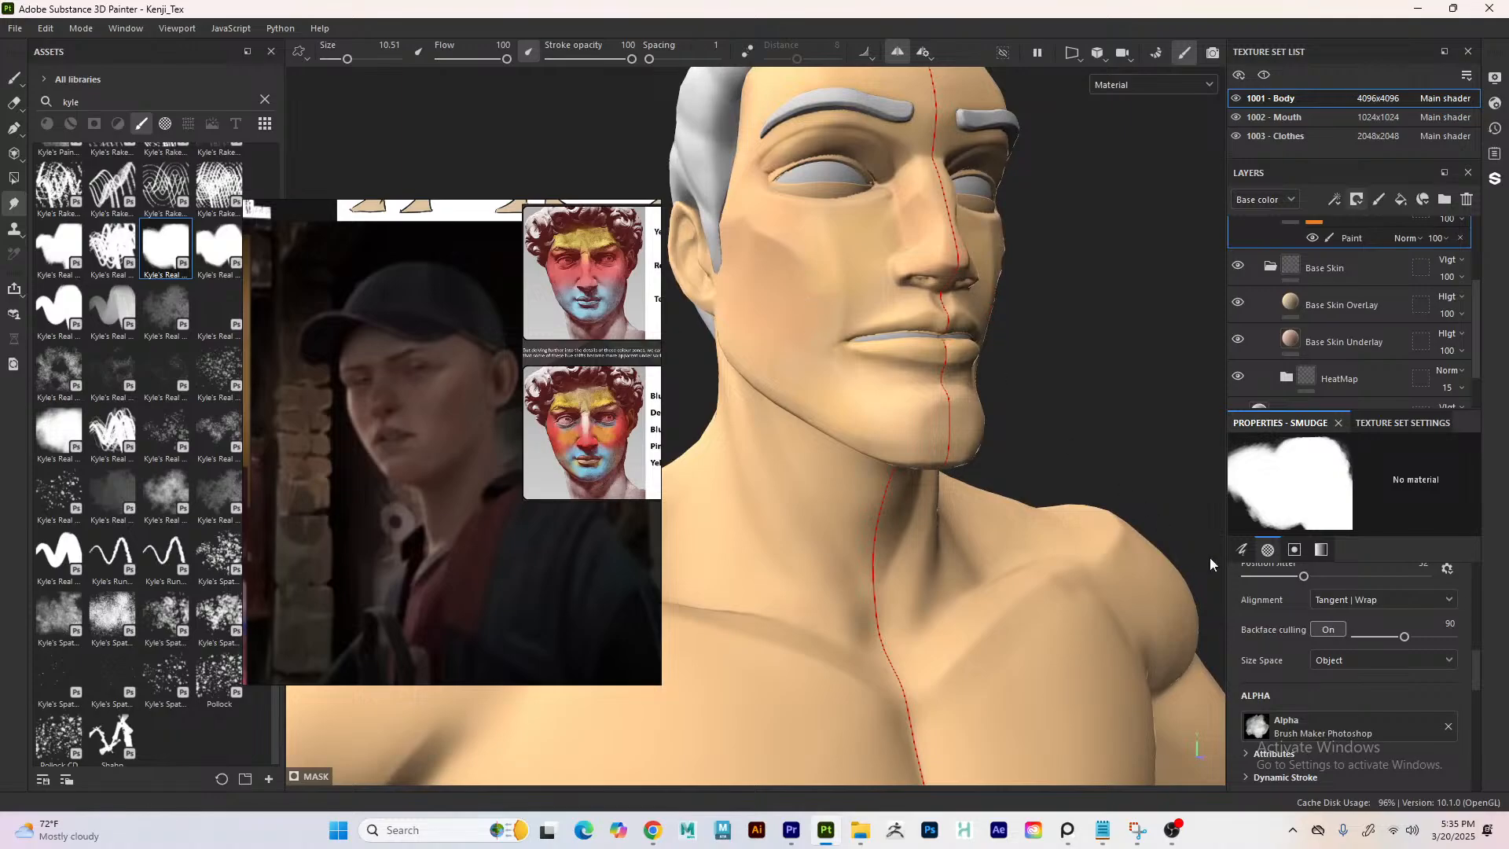
click(1286, 380)
scroll(1474, 341, down, 2)
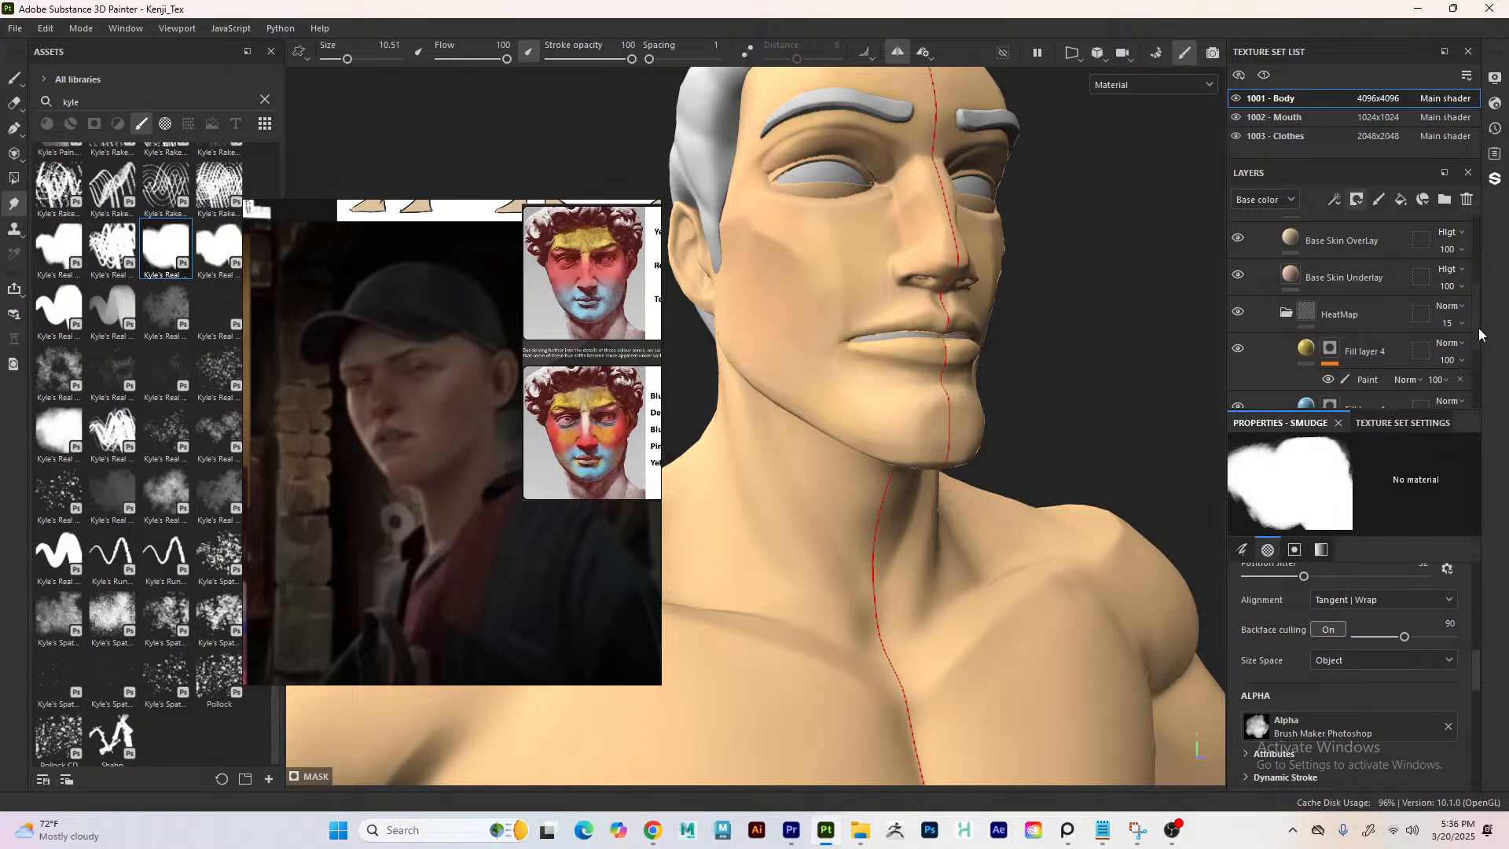
scroll(1474, 346, down, 2)
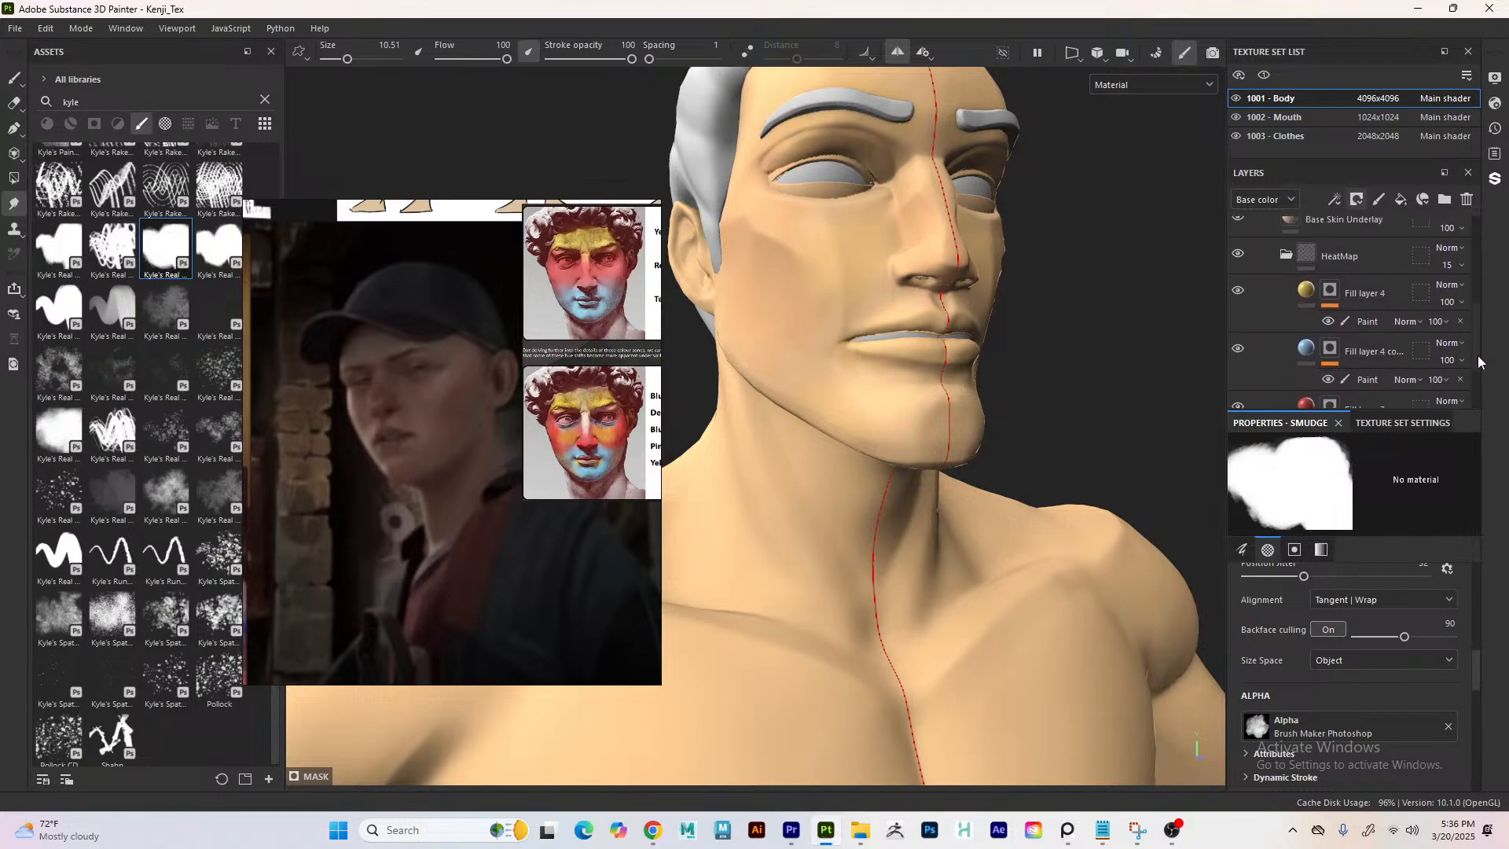
drag(1478, 362, 1478, 363)
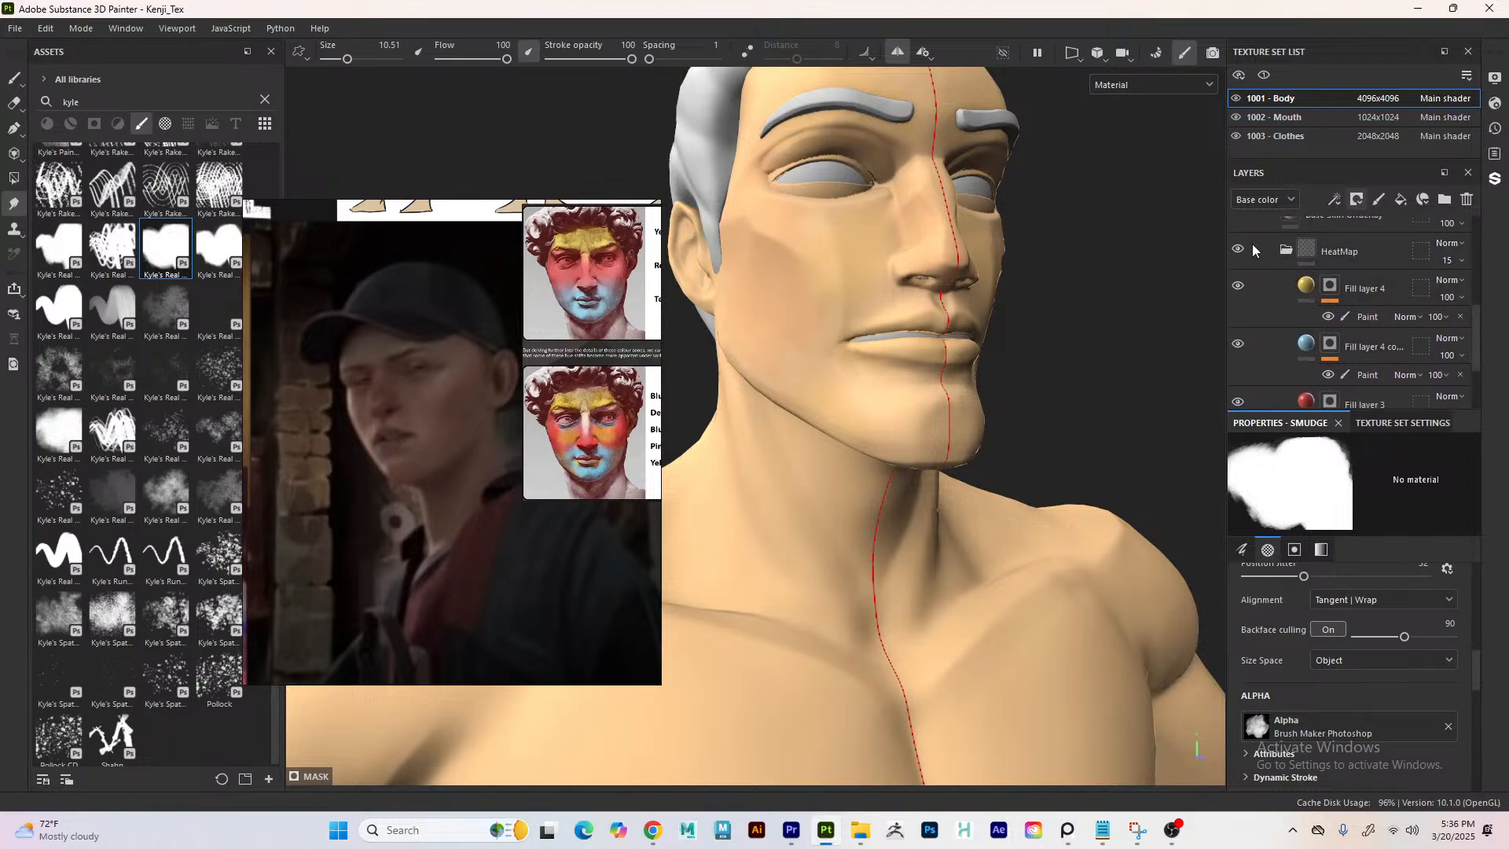
scroll(1475, 346, down, 3)
click(1368, 372)
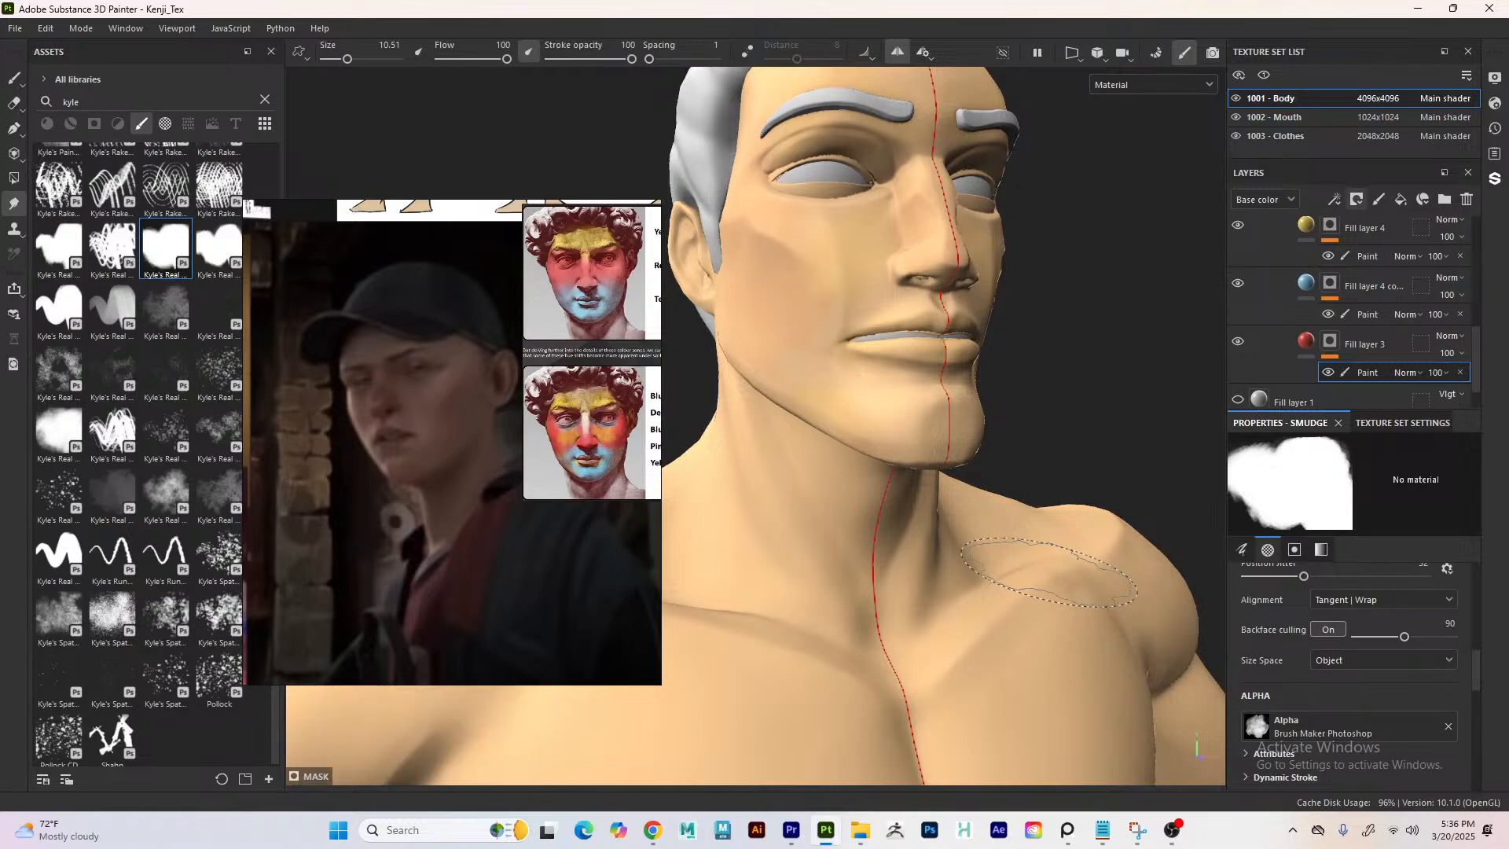
scroll(1472, 677, down, 5)
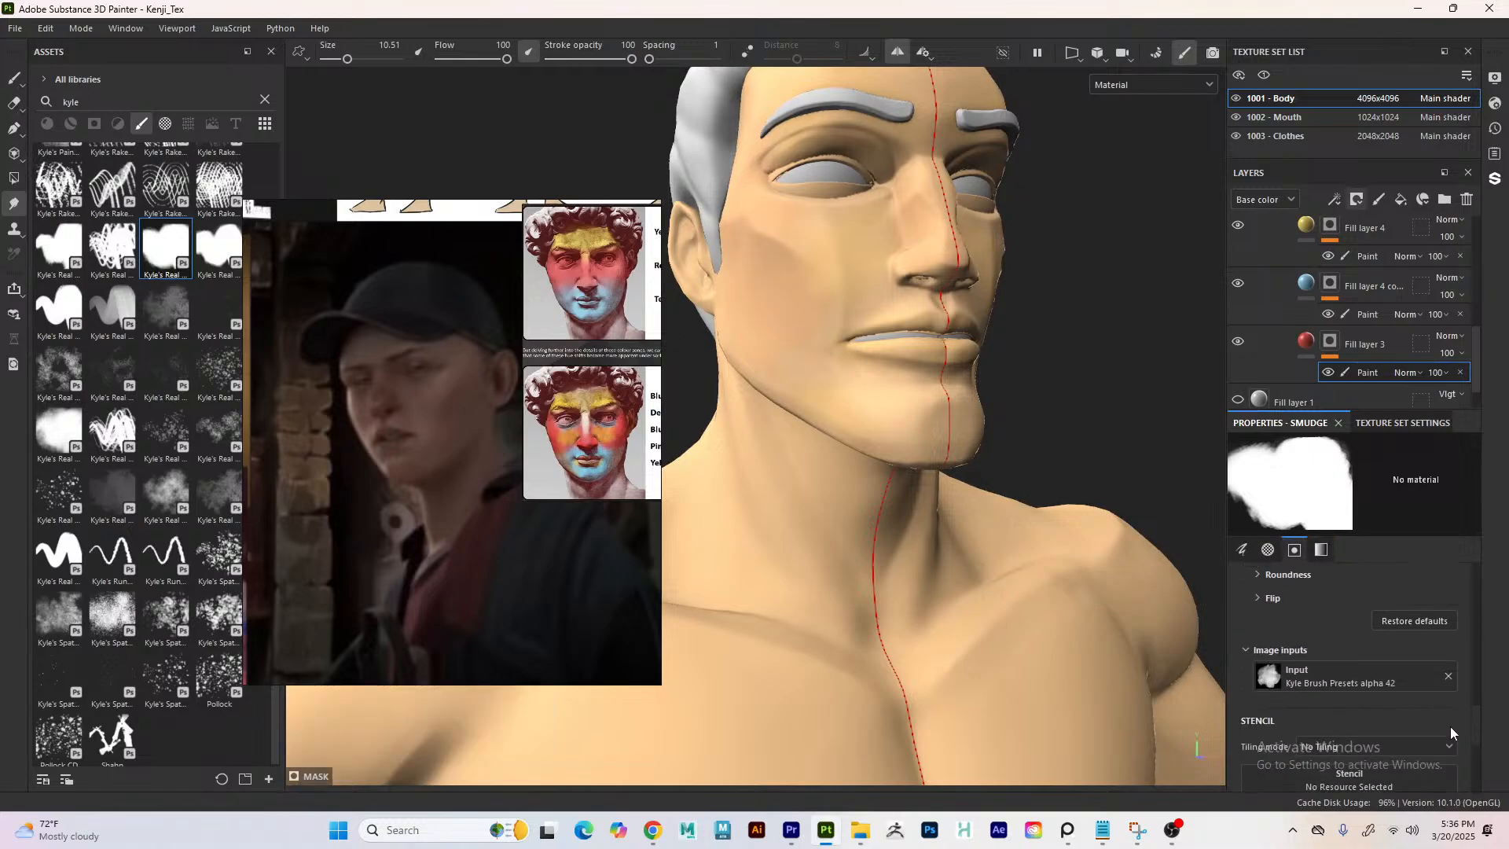
scroll(1451, 715, up, 1)
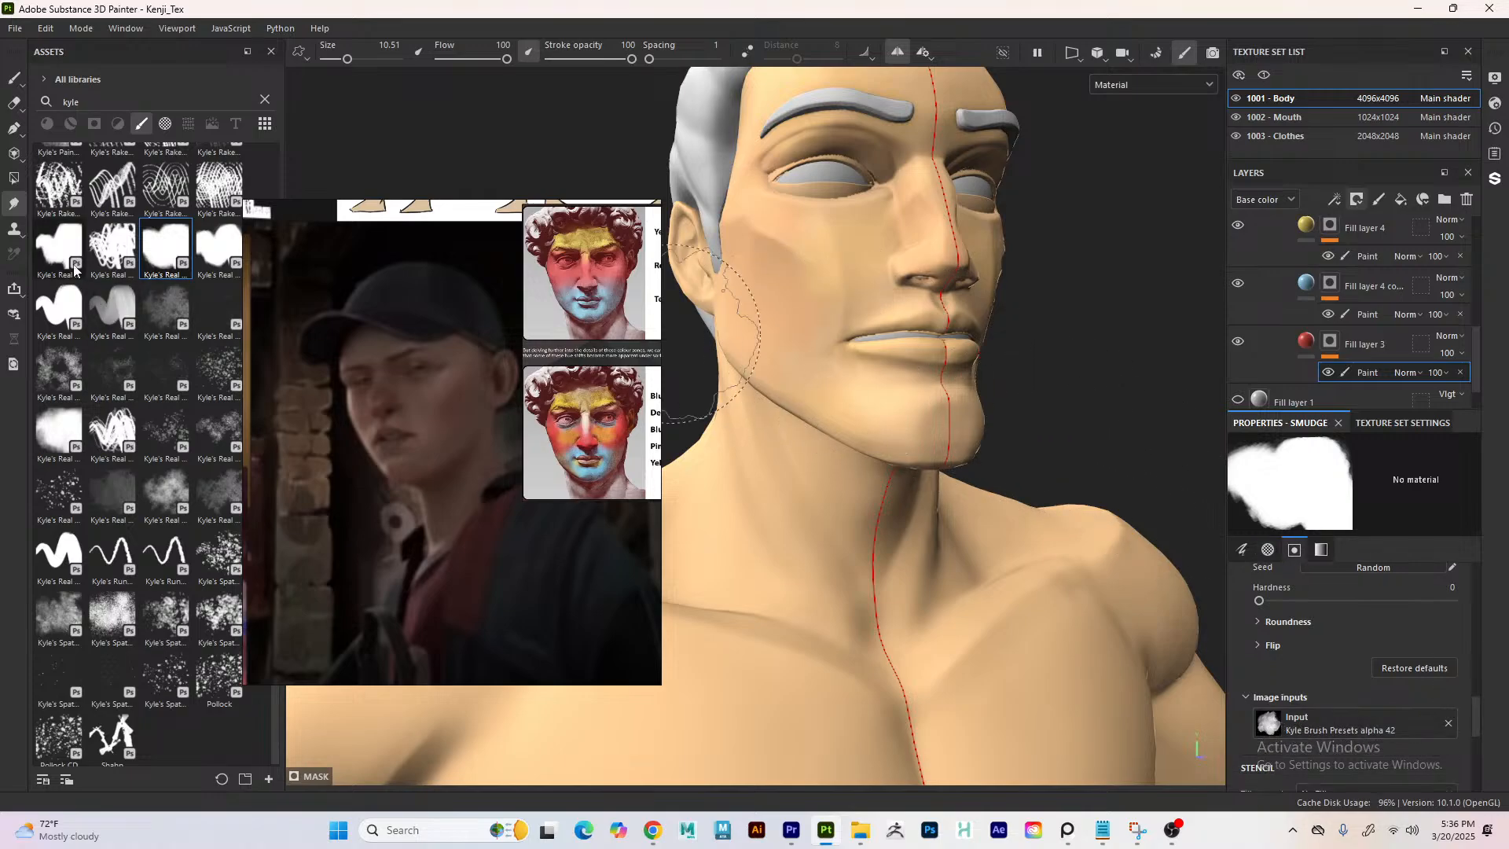
- Collapse the HeatMap and Base Skin folders, show Fill layer 5, and select its mask's paint effect for painting
key(1)
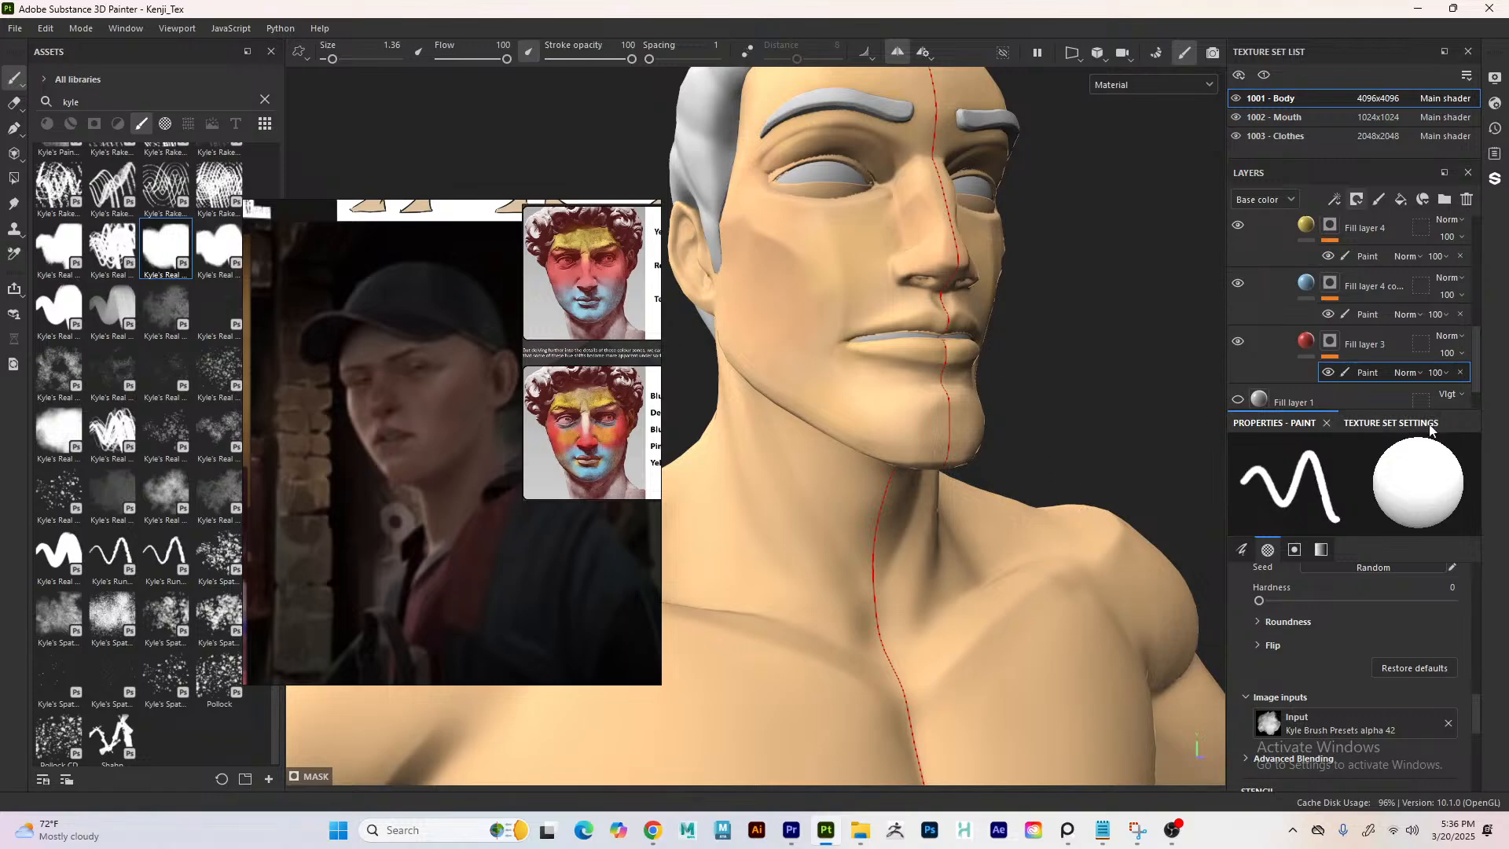
scroll(1473, 342, up, 3)
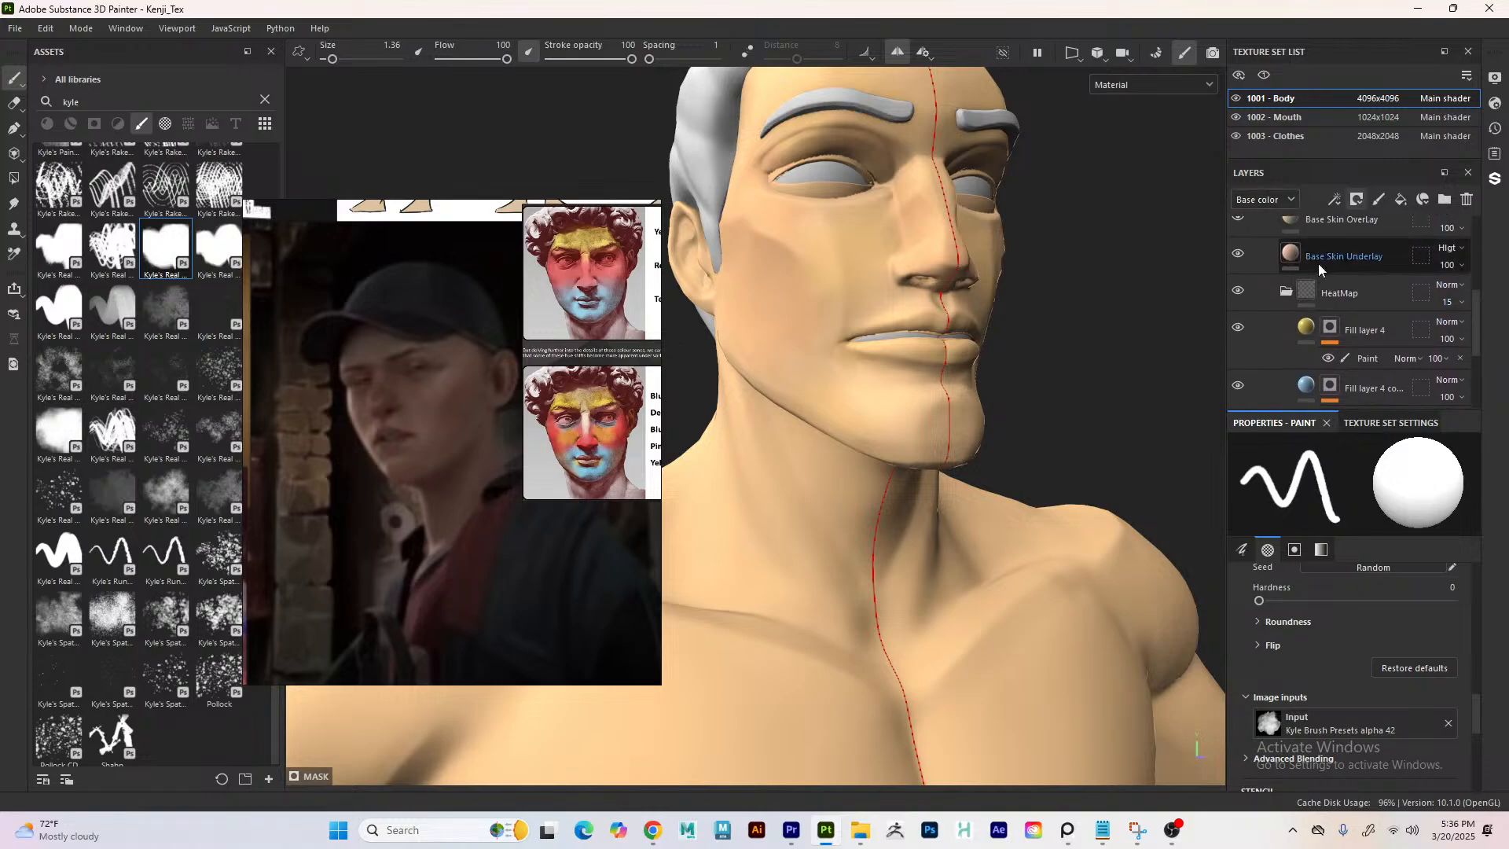
click(1286, 288)
scroll(1258, 315, up, 3)
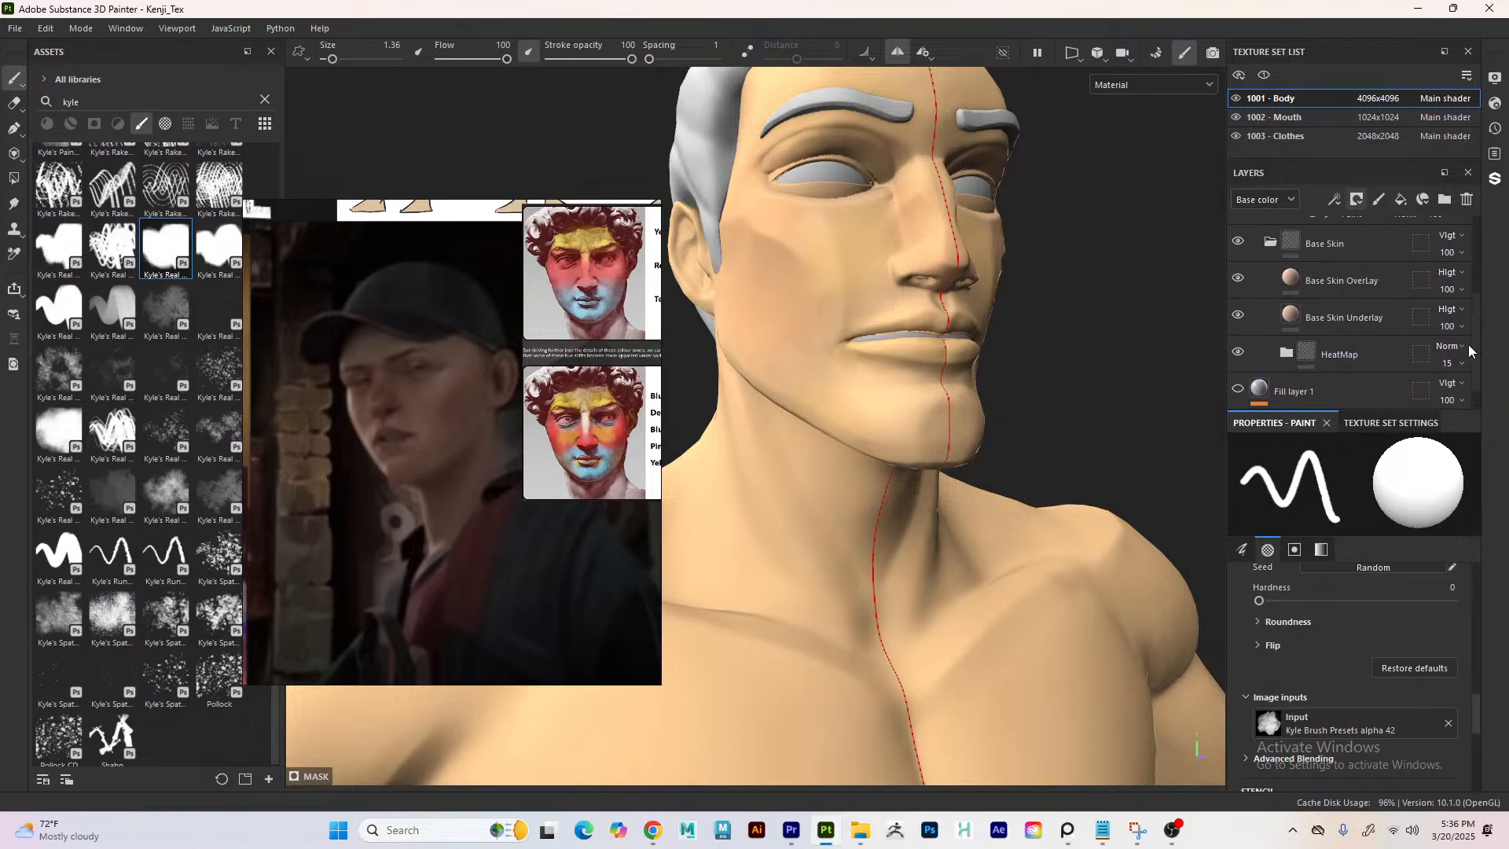
click(1271, 315)
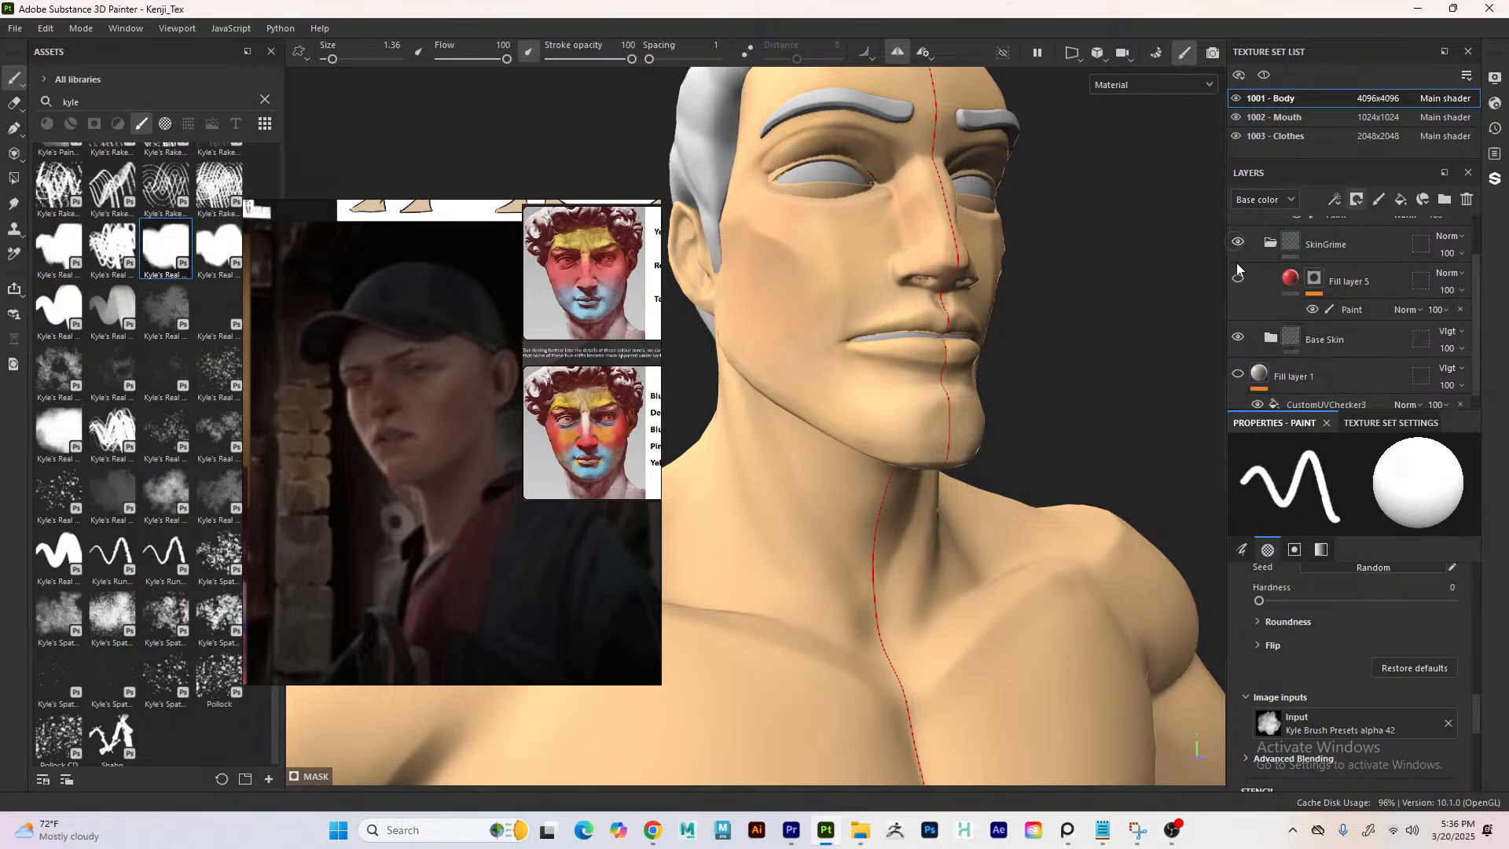
click(1336, 308)
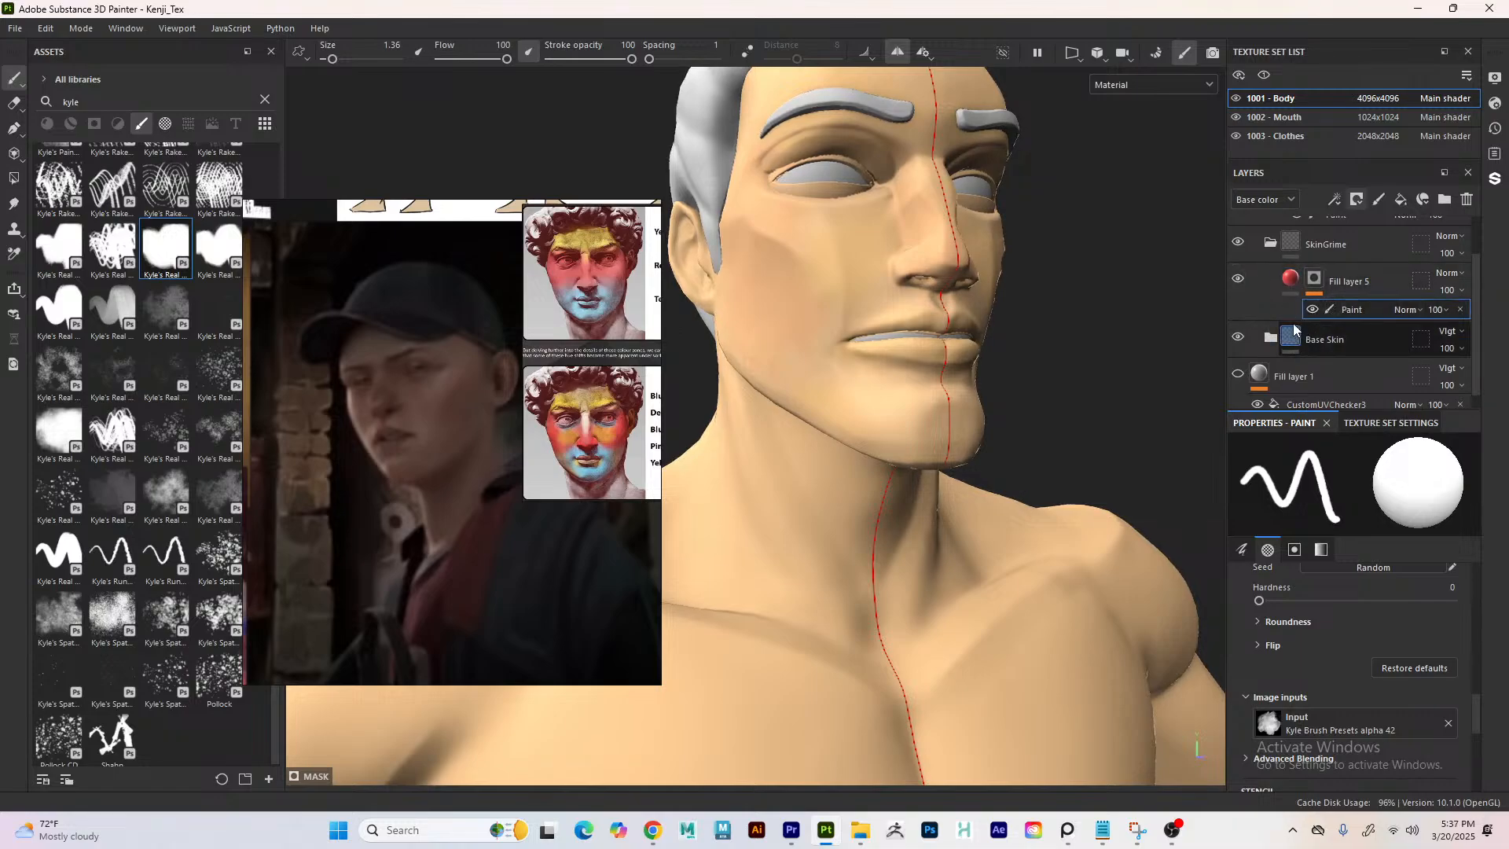
- Paint a solid red patch over the cheek from the ear down to the jawline in Fill layer 5's mask
drag(798, 271, 778, 268)
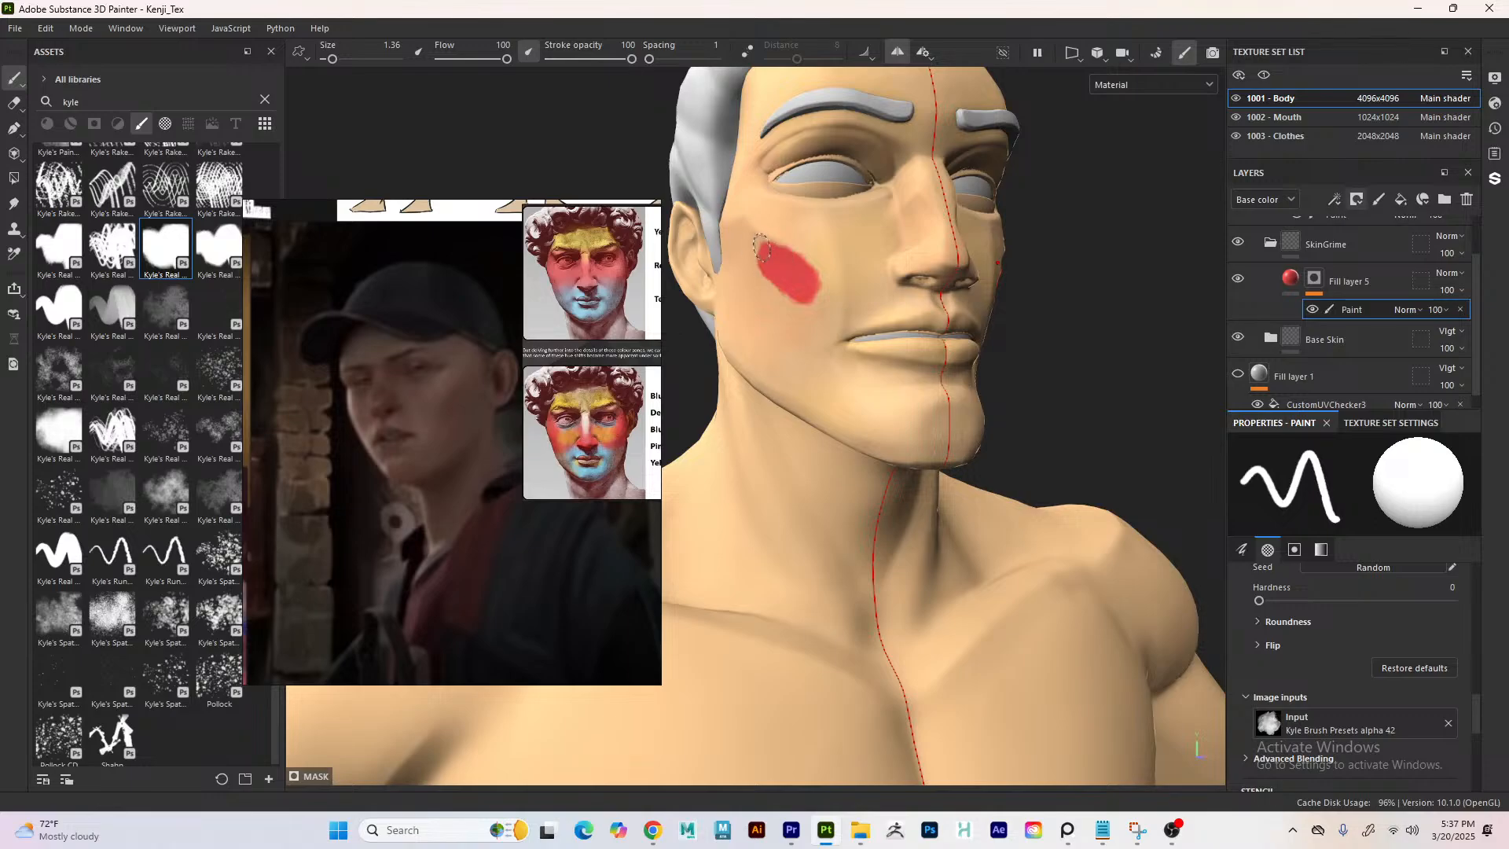
mouse_move(762, 249)
mouse_down()
mouse_move(726, 232)
mouse_move(758, 264)
mouse_up()
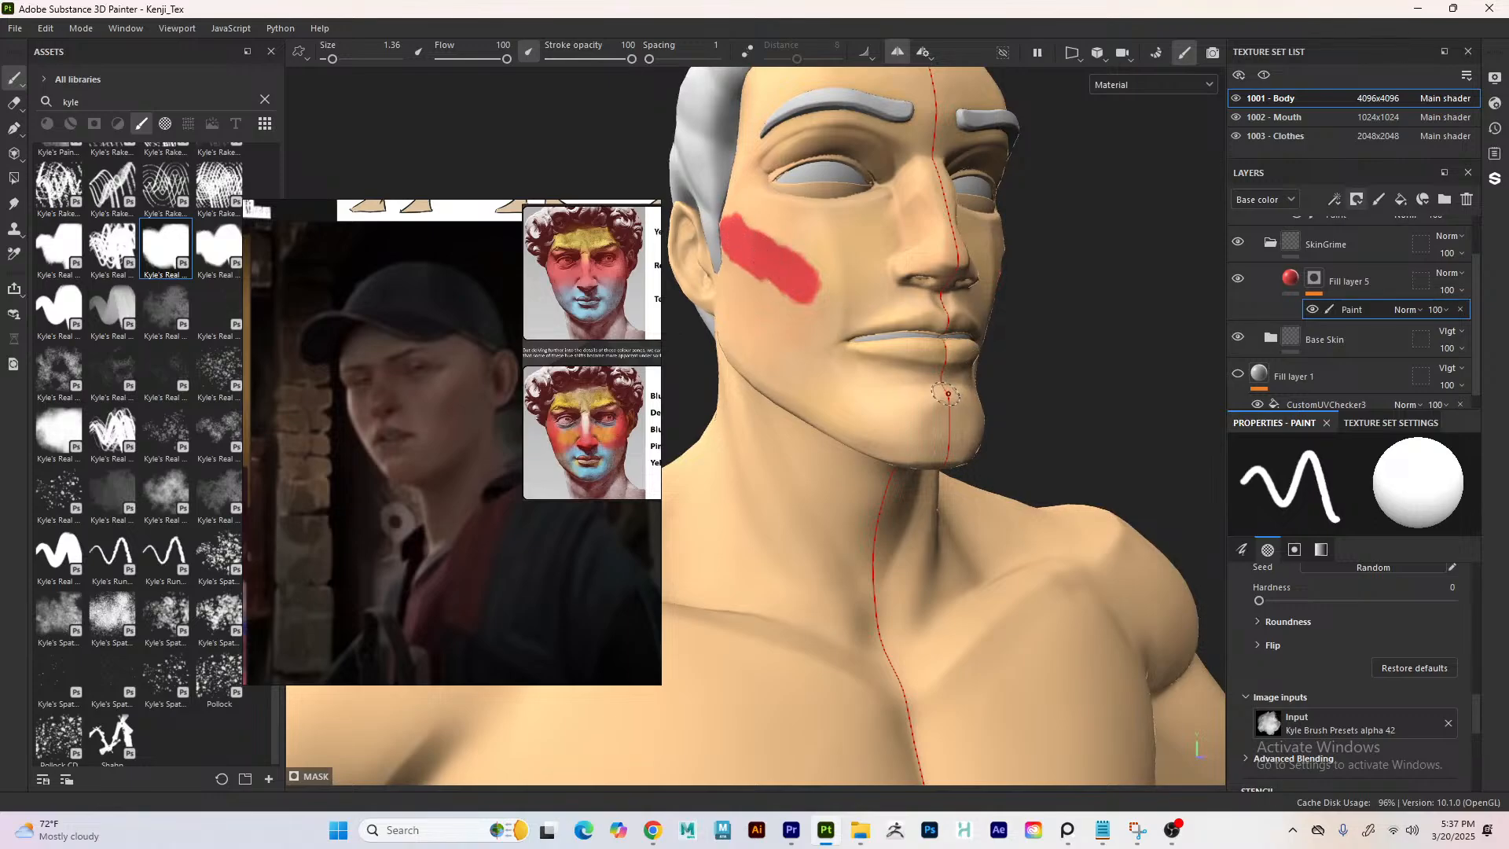
mouse_move(743, 275)
mouse_down()
mouse_move(803, 345)
mouse_move(781, 370)
mouse_move(752, 304)
mouse_move(730, 354)
mouse_move(836, 411)
mouse_move(825, 398)
mouse_up()
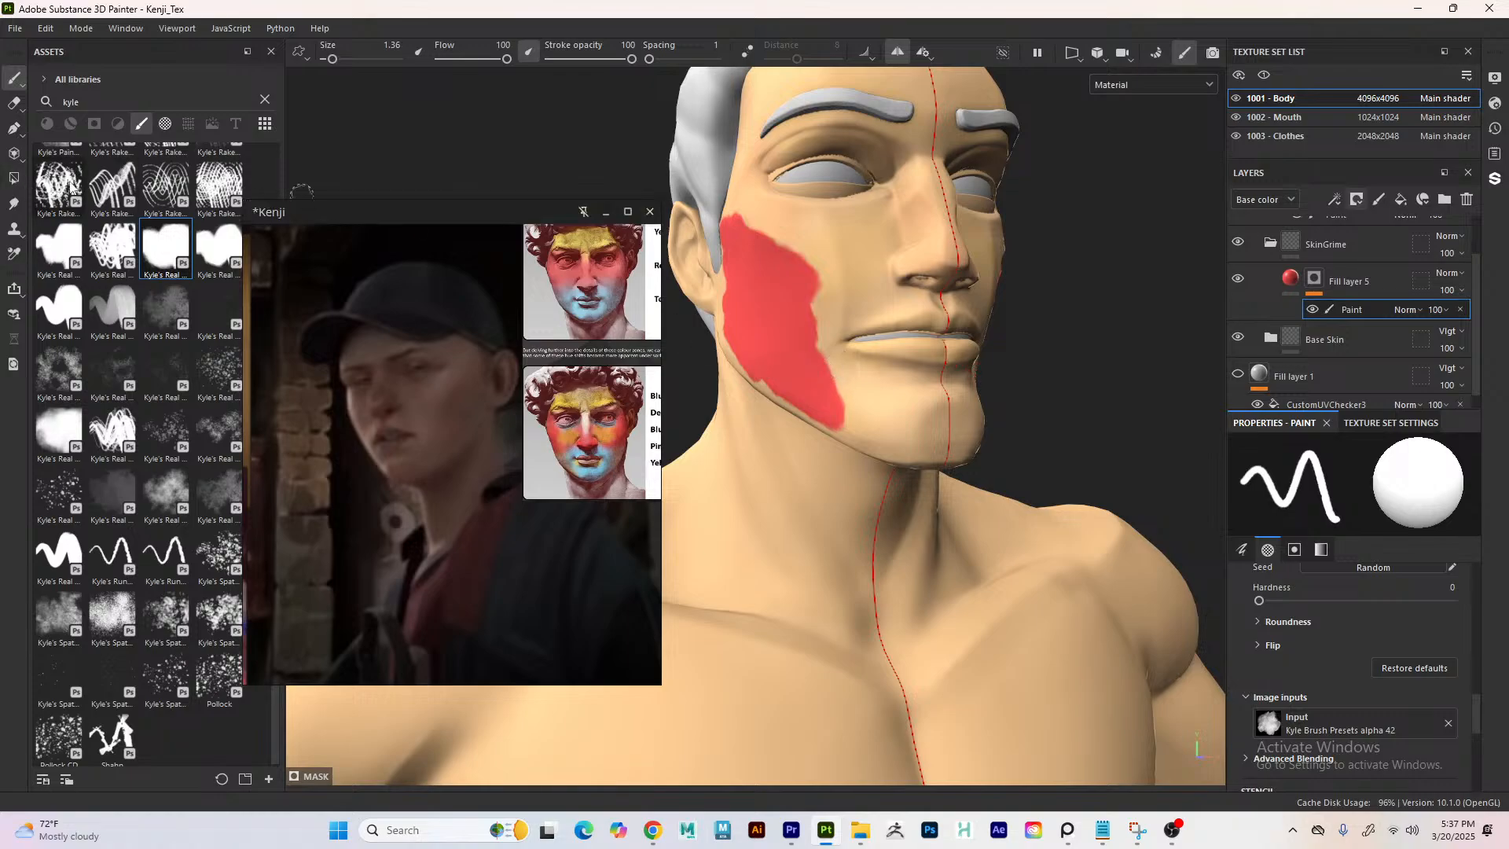
- Give the eraser the same Kyle Real brush as the paint tool and trim the inner edge of the red cheek patch
key(e)
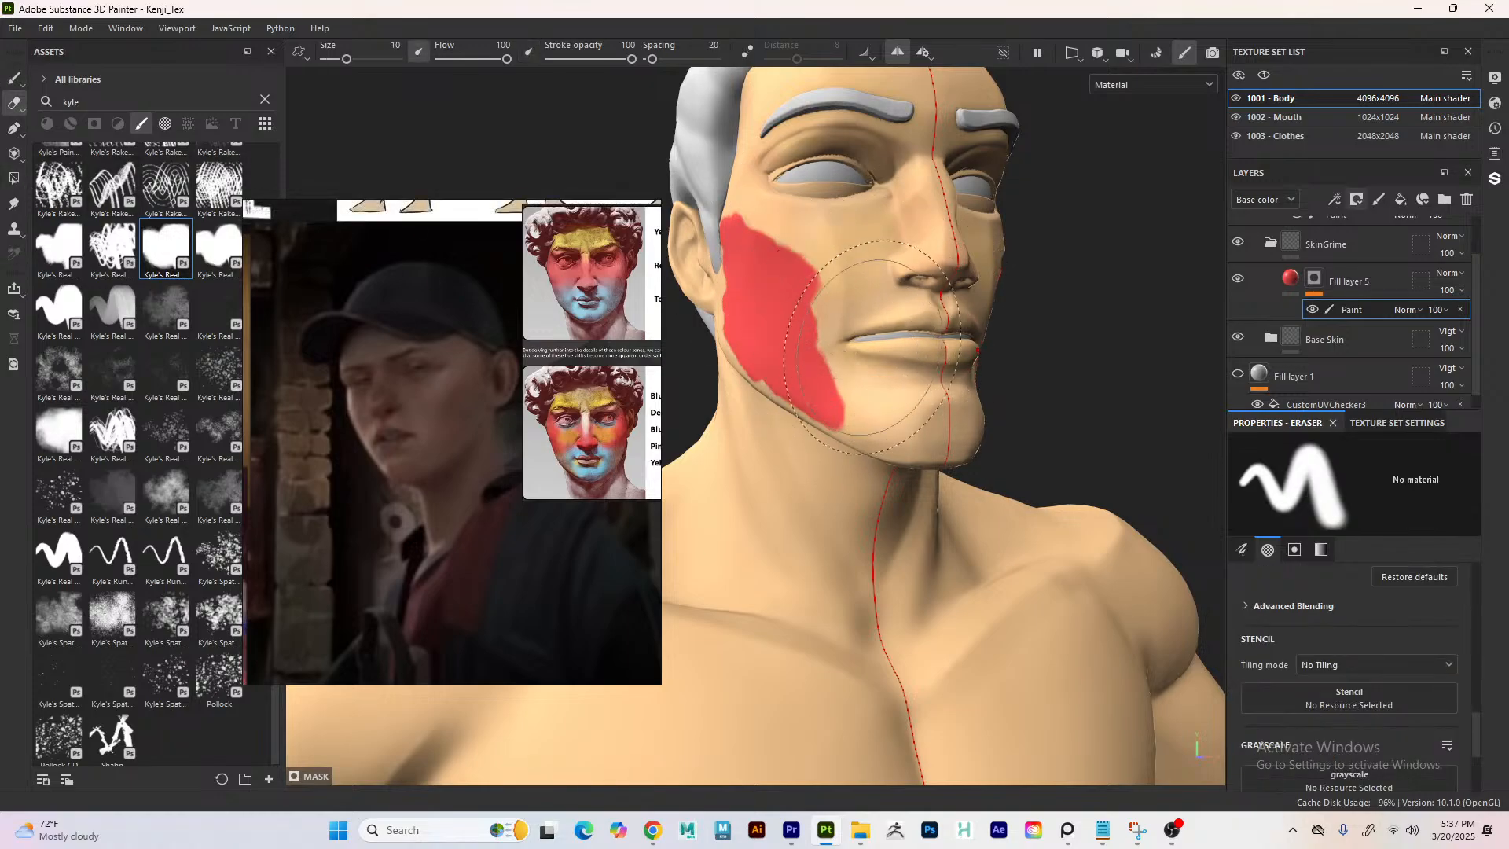
right_click(918, 426)
scroll(1109, 536, up, 10)
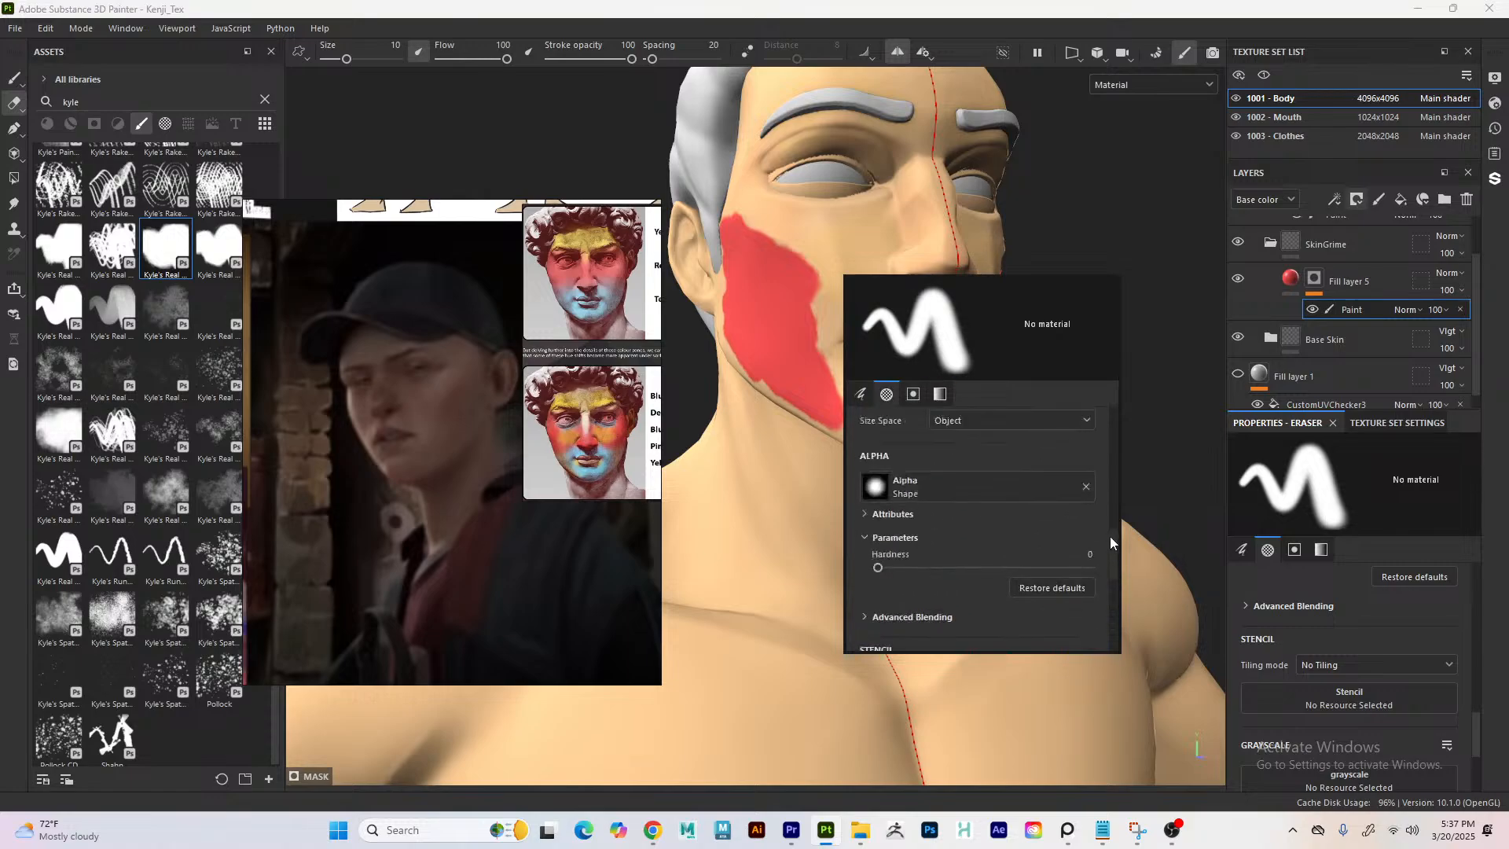
scroll(1084, 509, up, 5)
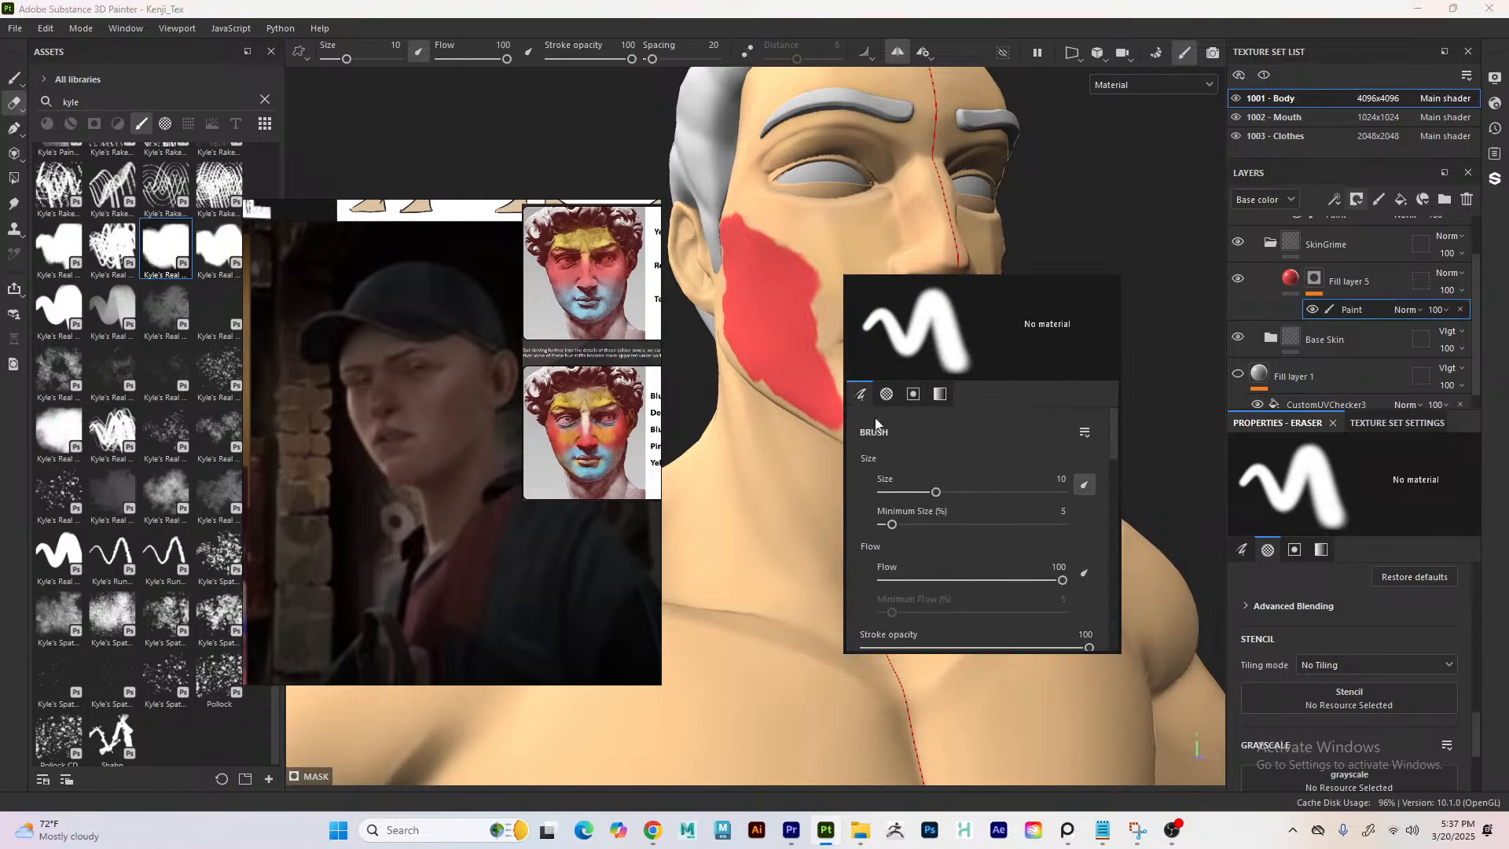
drag(936, 492, 873, 484)
click(174, 249)
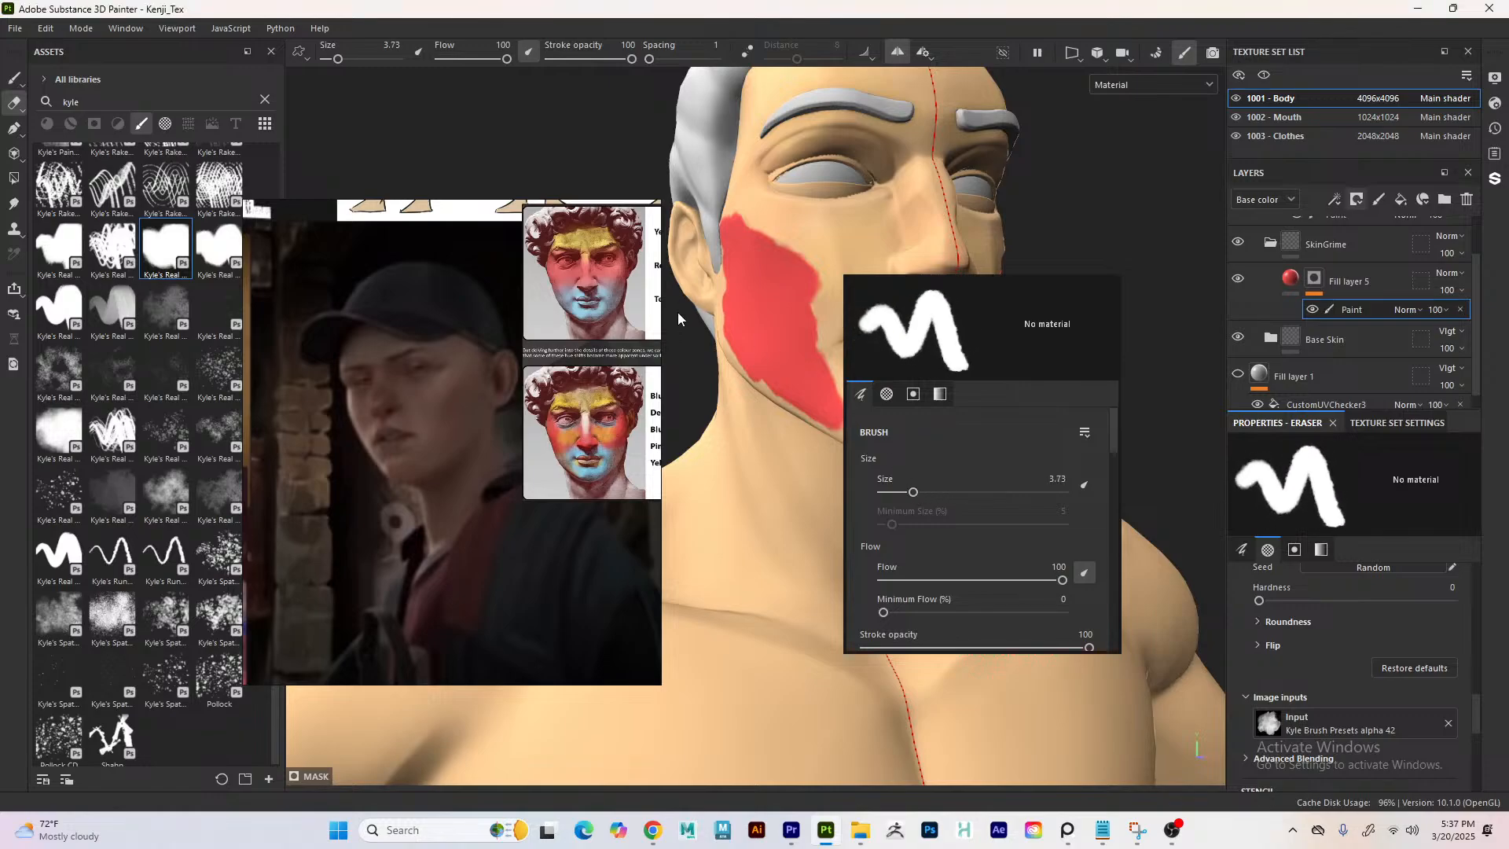
mouse_move(853, 382)
mouse_down()
mouse_move(815, 337)
mouse_move(813, 382)
mouse_move(797, 333)
mouse_up()
- Reduce the paint brush to about size 0.13 and paint thin red lines along the eyelid creases
key(1)
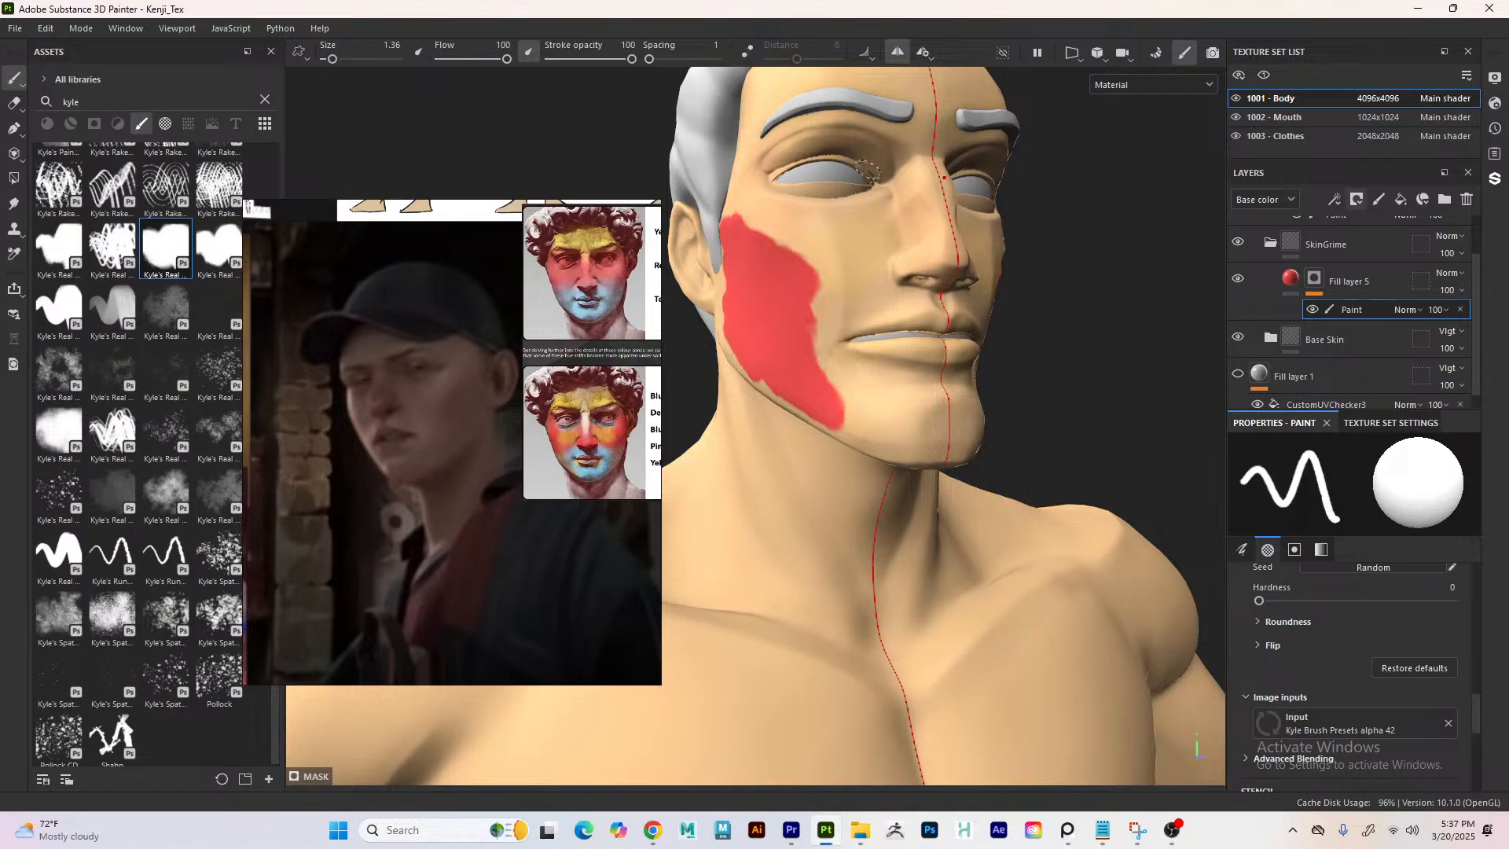
right_click(875, 175)
drag(916, 283, 907, 283)
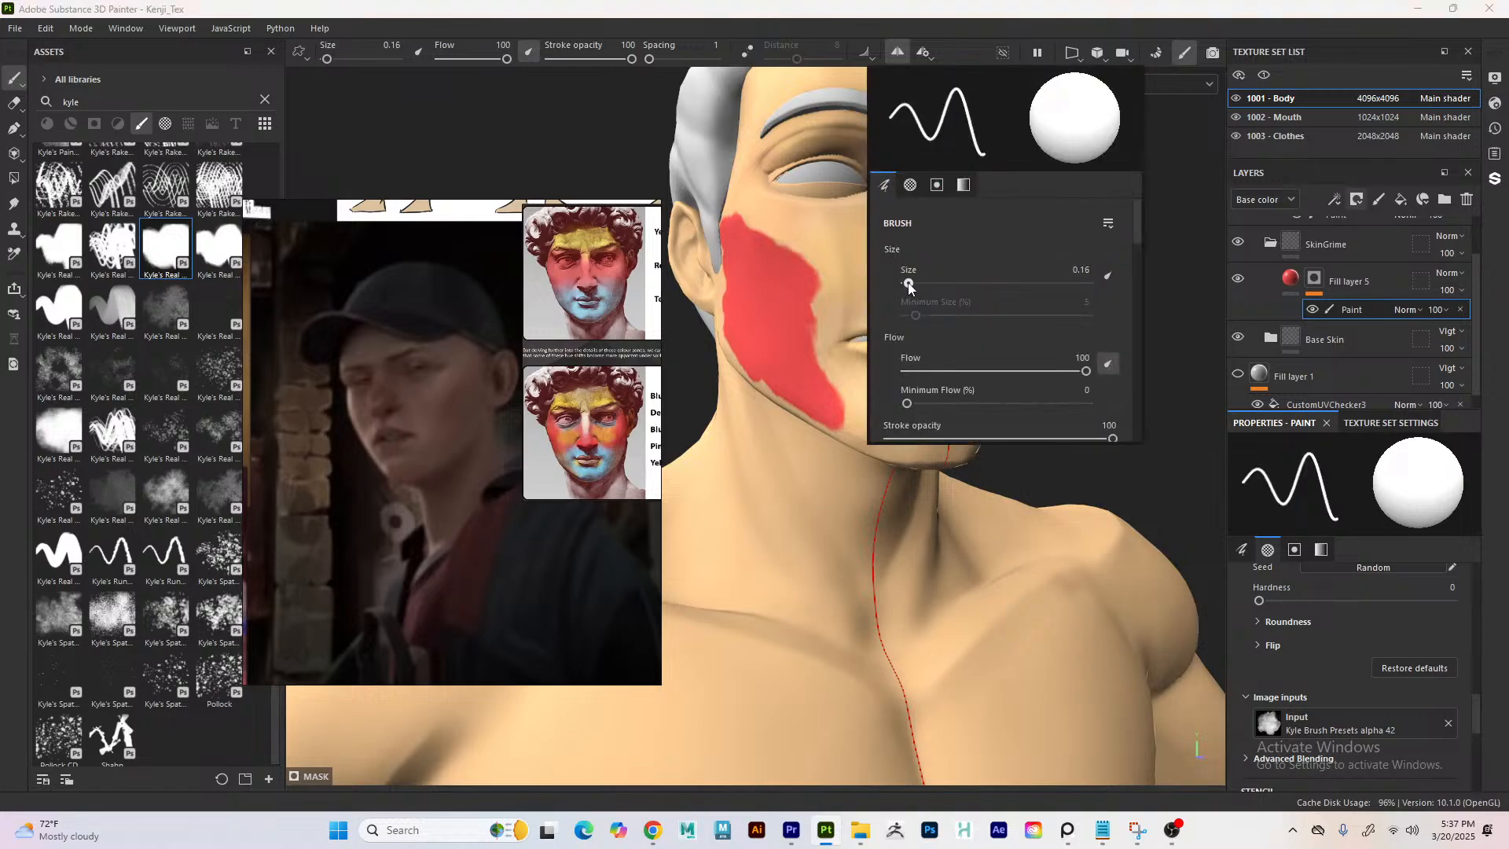
click(617, 157)
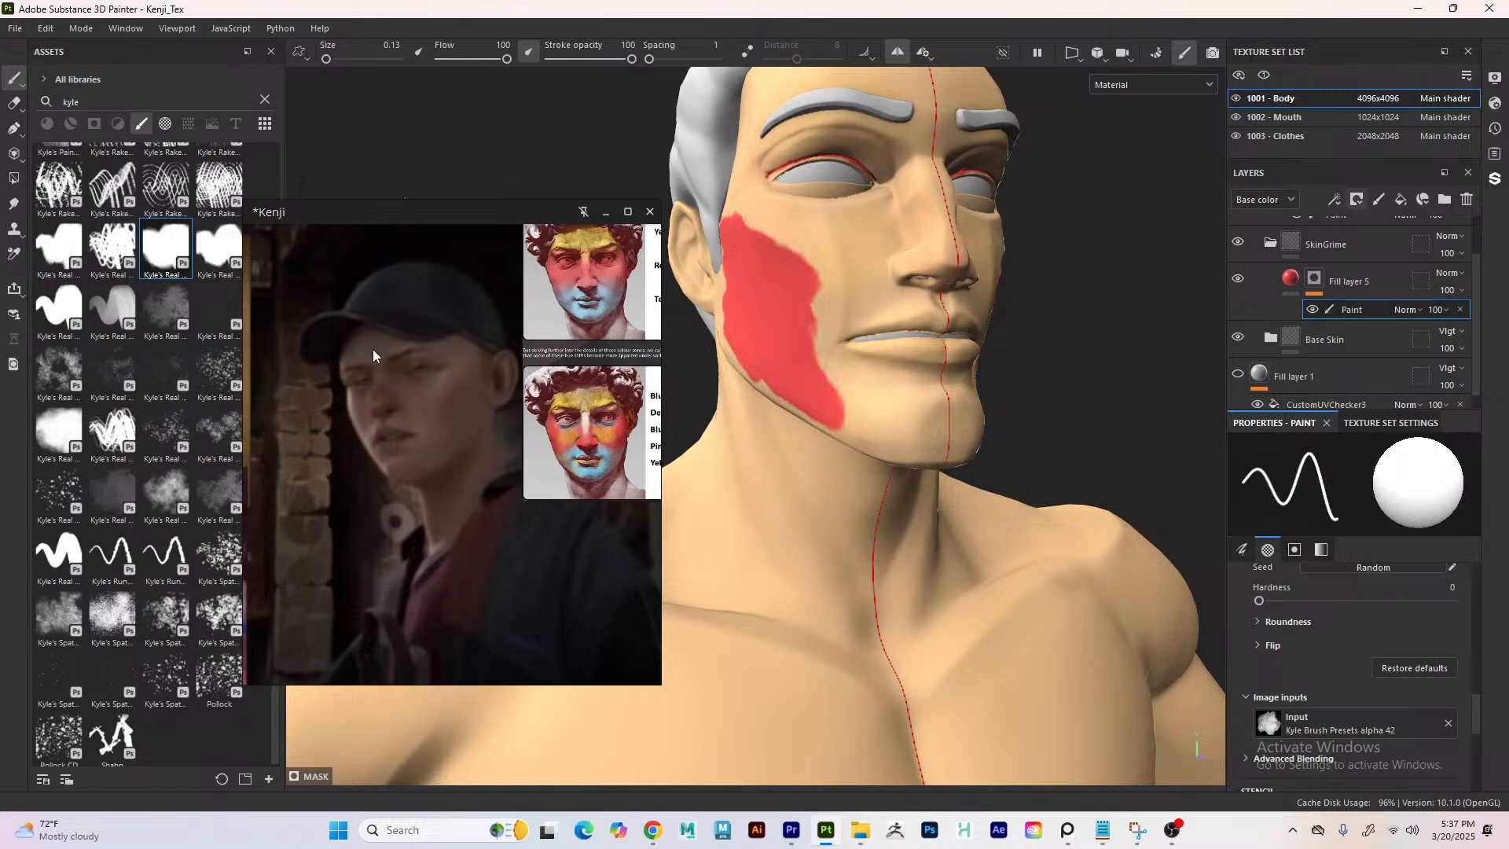
- Enlarge the paint brush to size 1.56 and paint red between the inner eye corner and the nose bridge
right_click(907, 163)
click(940, 271)
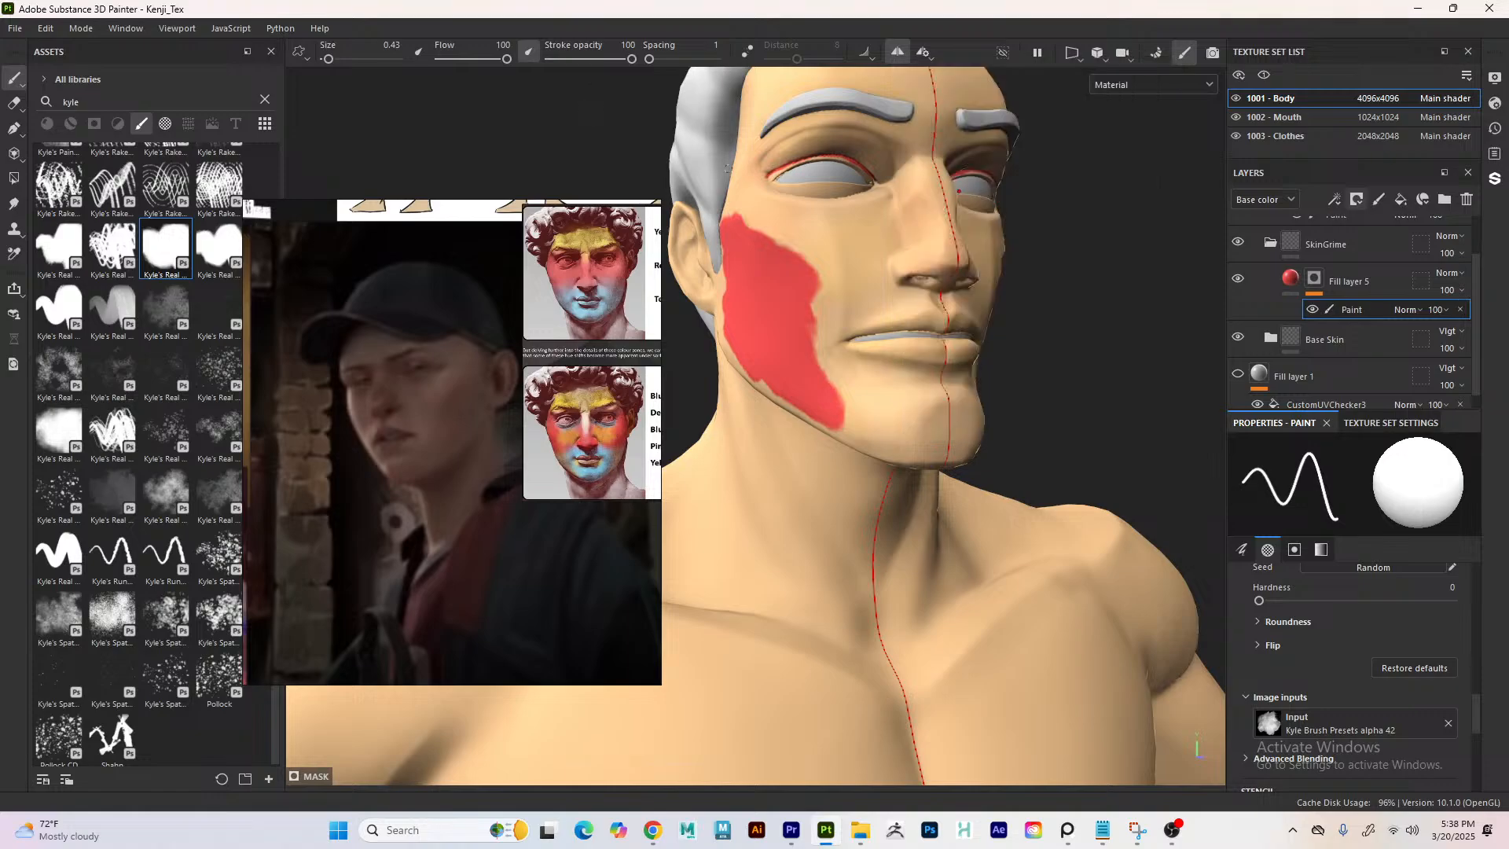
click(909, 154)
right_click(906, 155)
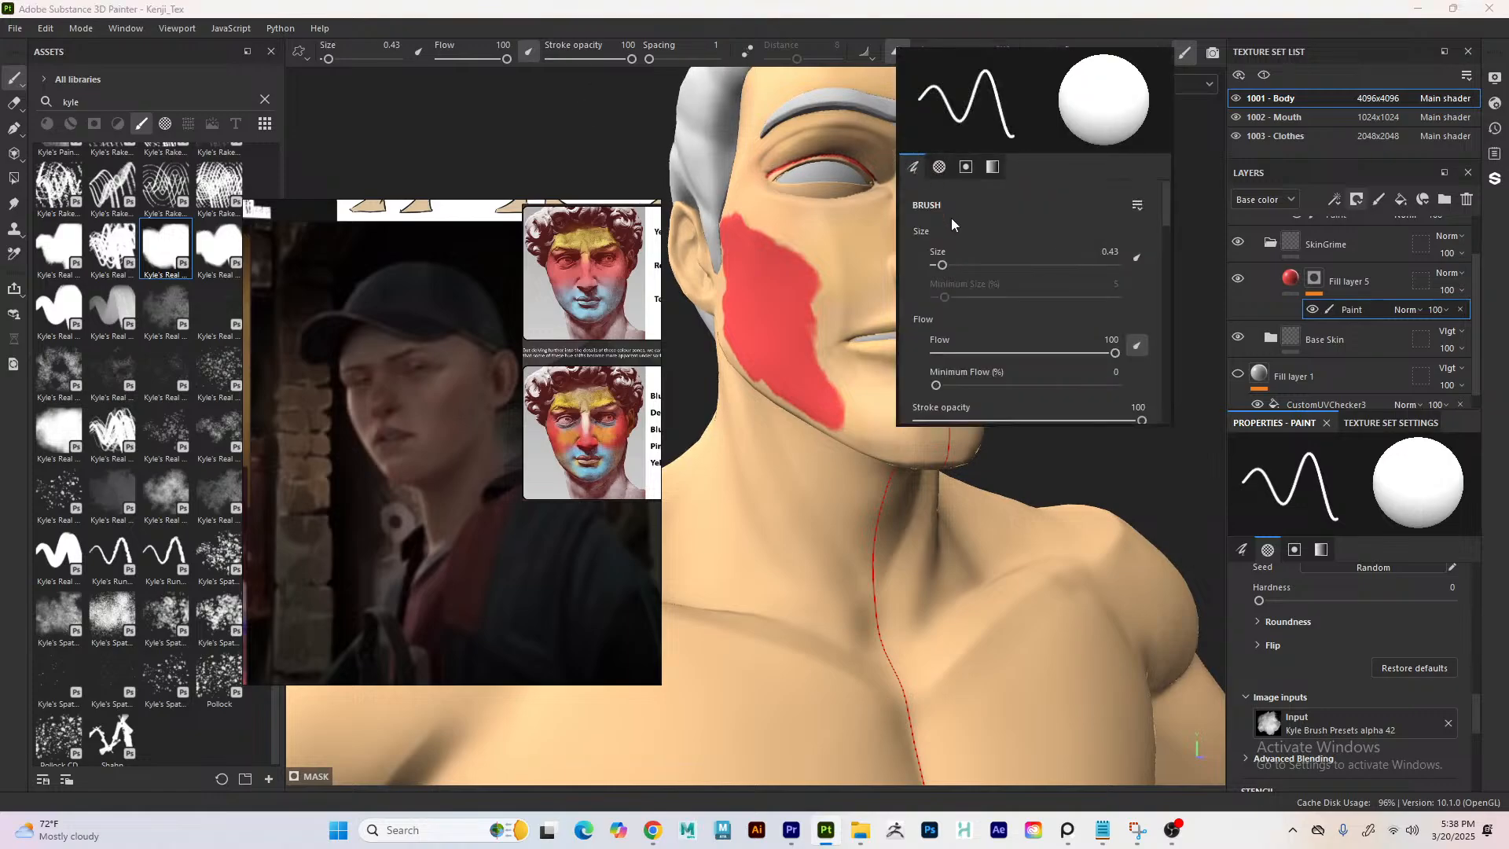
drag(939, 261, 946, 259)
click(618, 94)
mouse_move(907, 146)
mouse_down()
mouse_move(898, 171)
mouse_move(891, 150)
mouse_up()
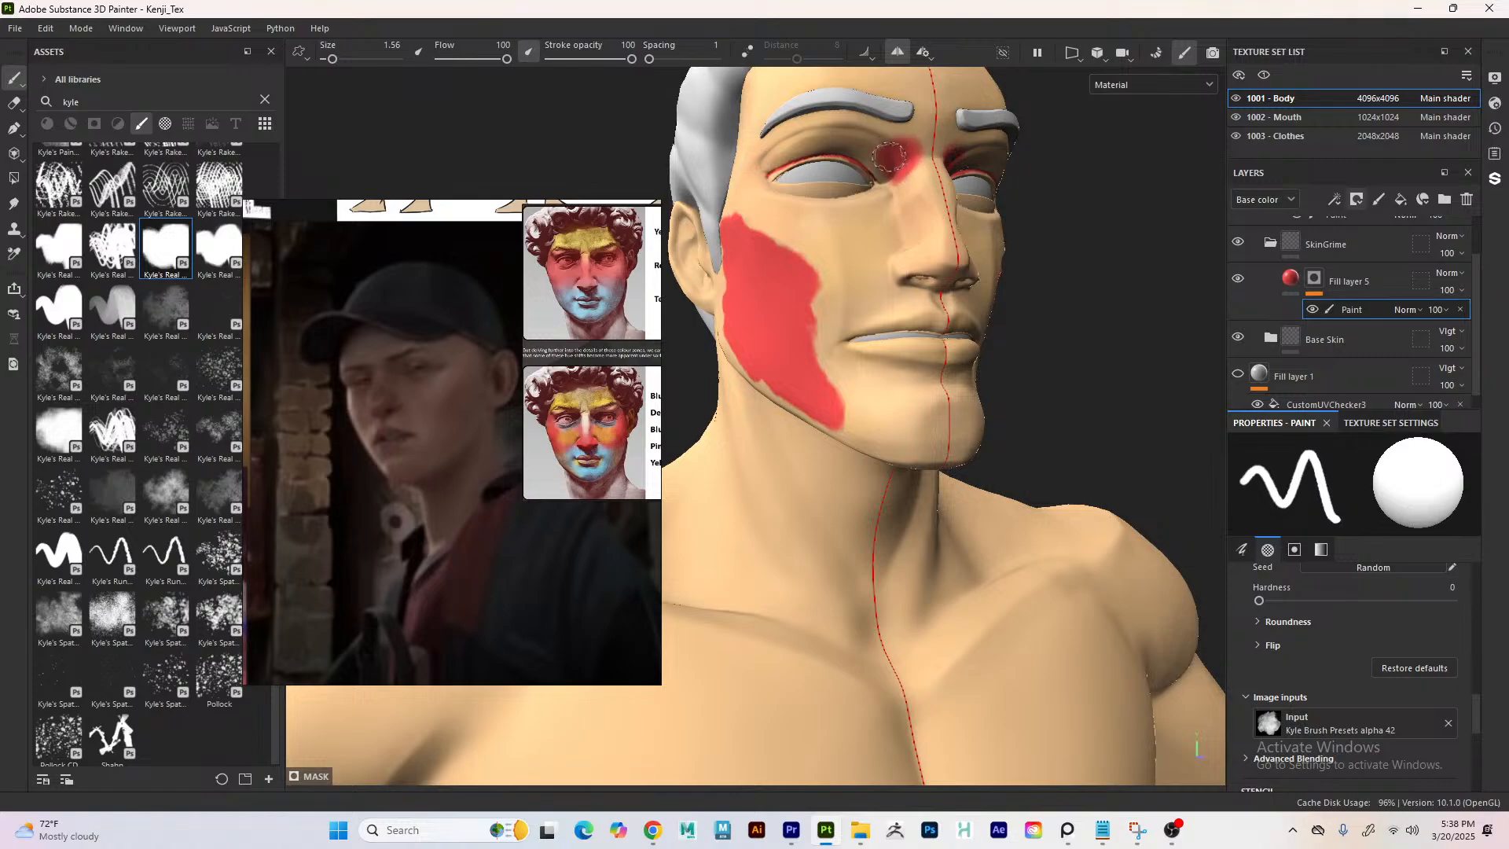
- Set the eraser to size 0.55 and carve a clean edge around the red spot beside the nose bridge
key(e)
right_click(876, 148)
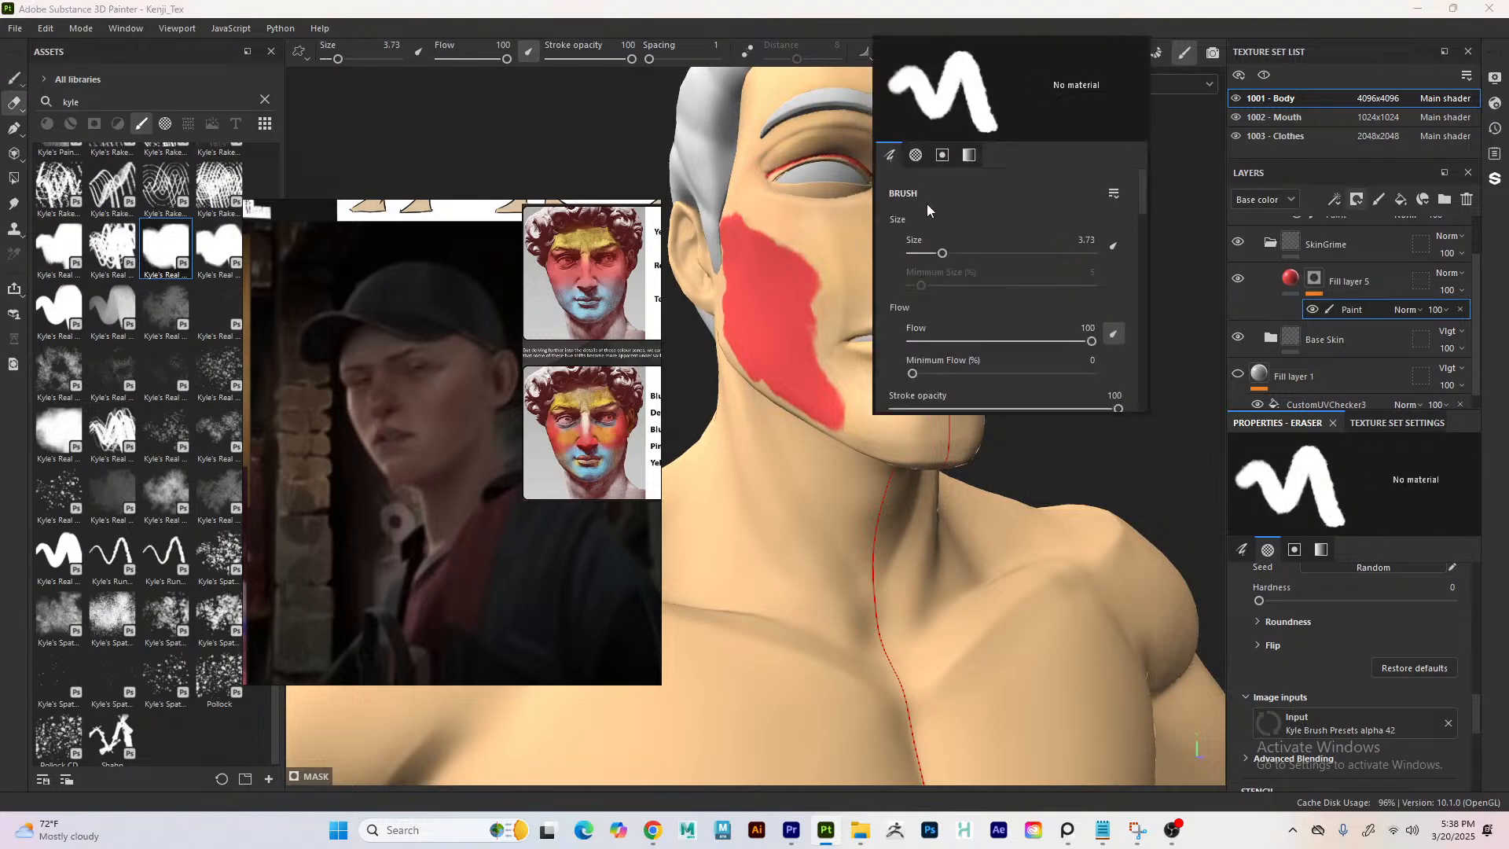
drag(926, 204, 885, 182)
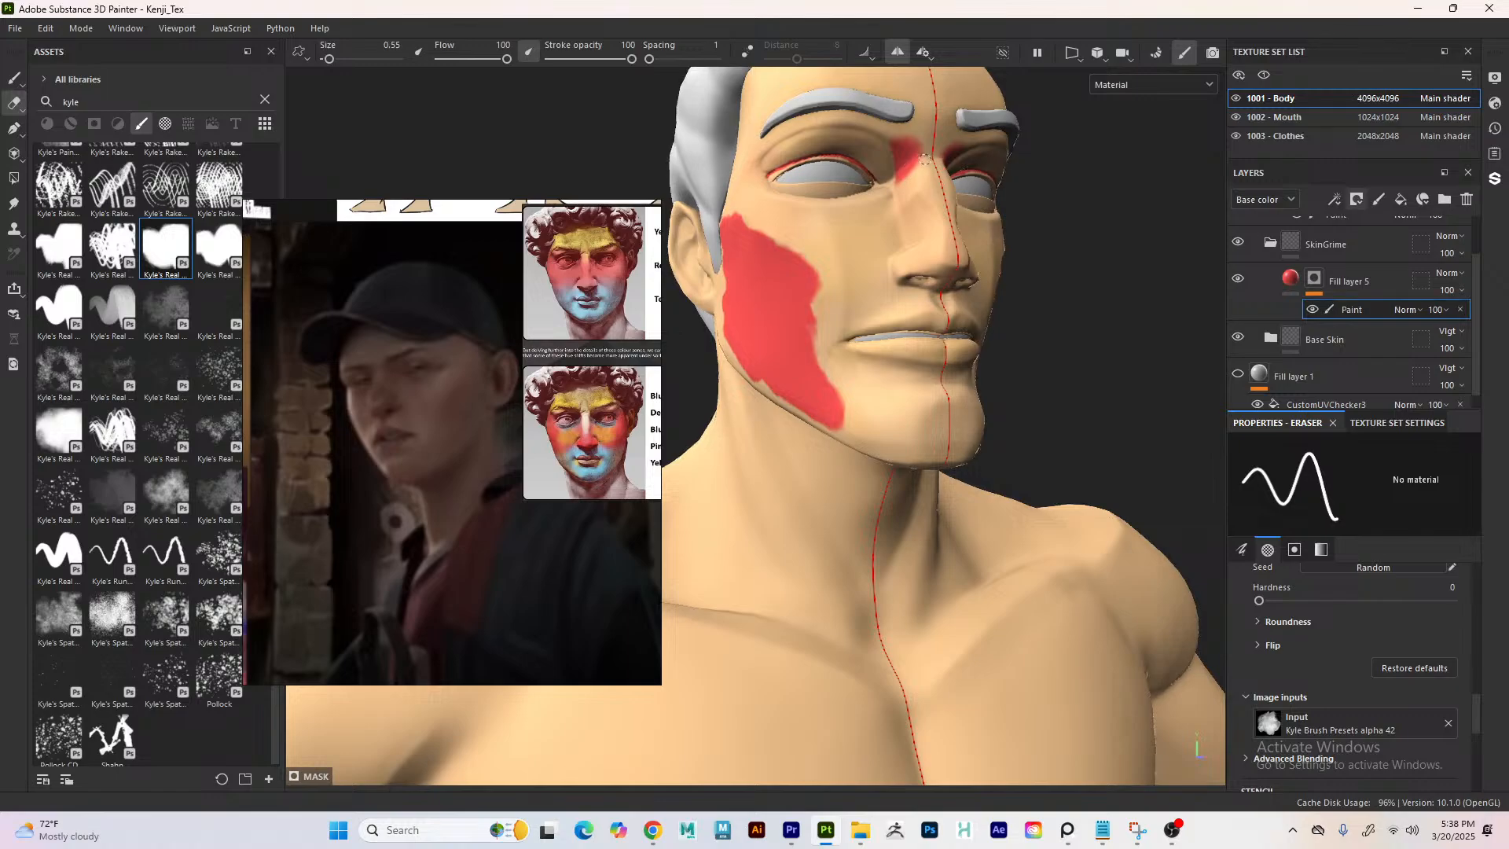
drag(942, 156, 901, 128)
- Reduce the paint brush to size 0.33 for detail work around the inner eye corner
key(1)
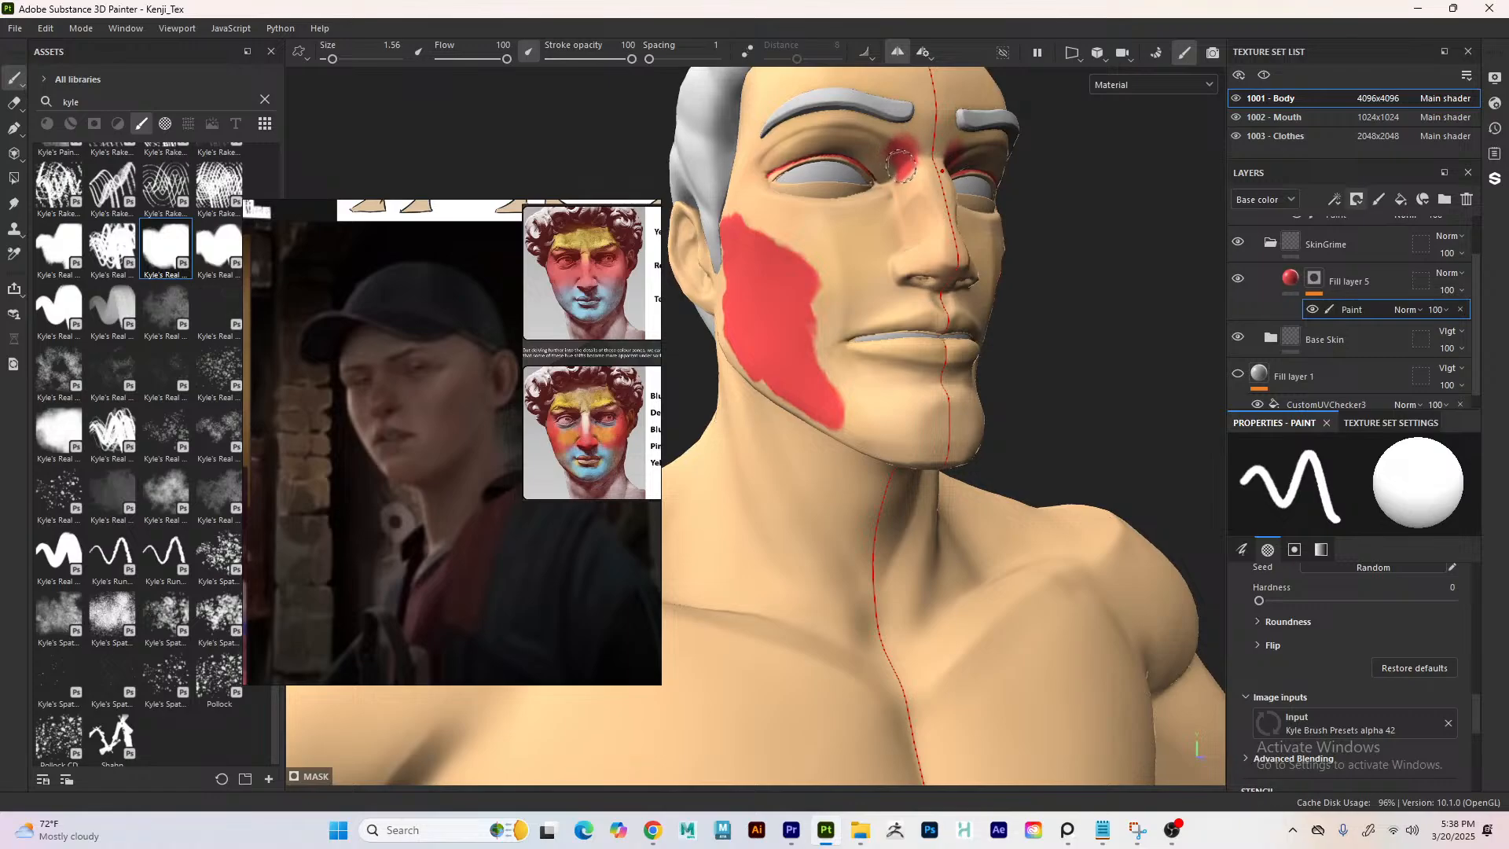
right_click(904, 164)
drag(953, 264, 948, 264)
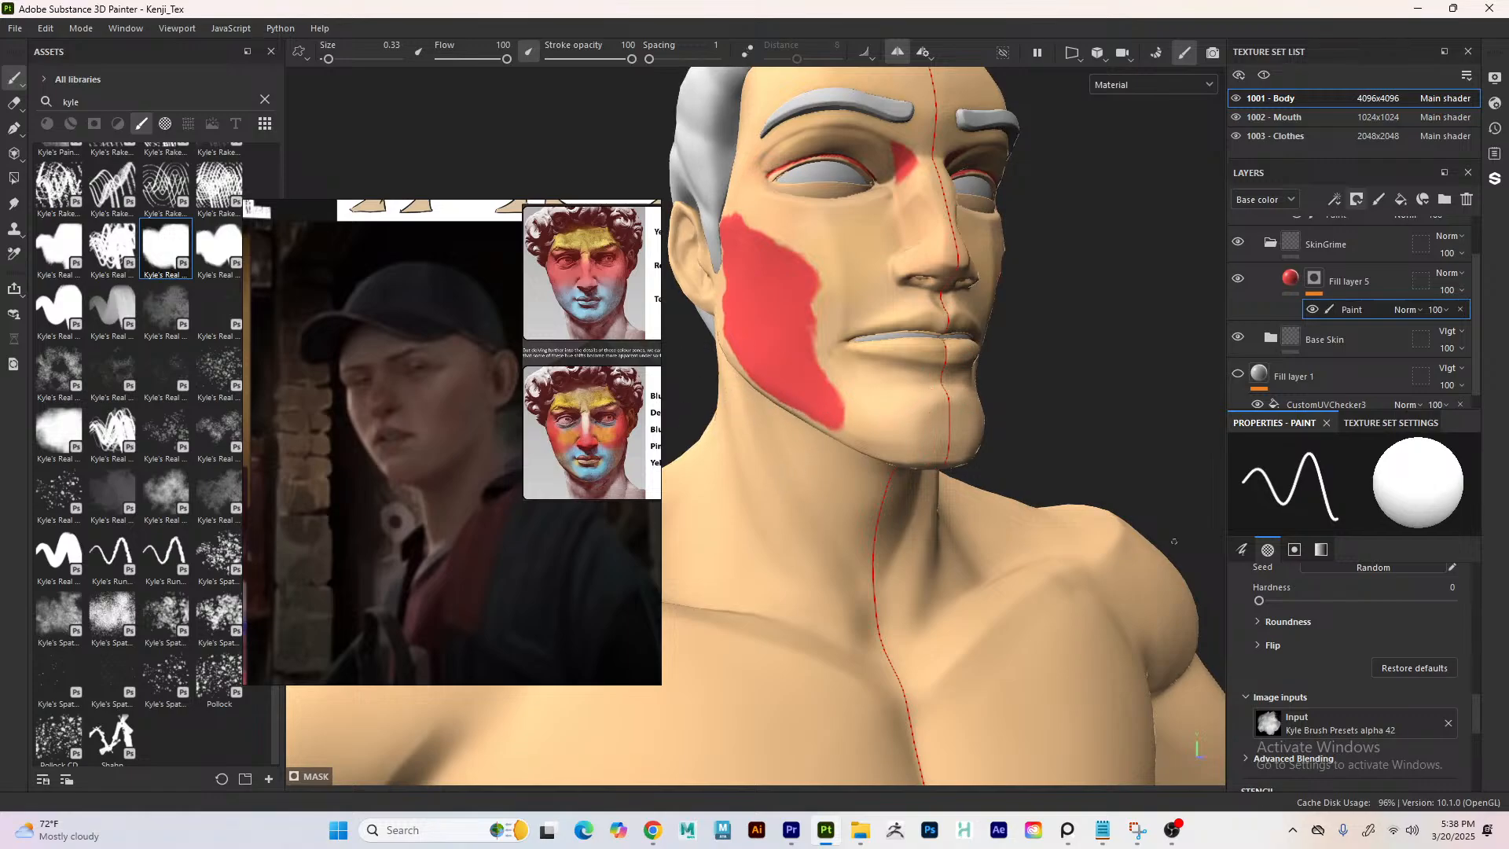
- Change Fill layer 5's base color from red to a light peach tone, FEBF89, after trying orange and dark brown
click(1336, 283)
click(1290, 682)
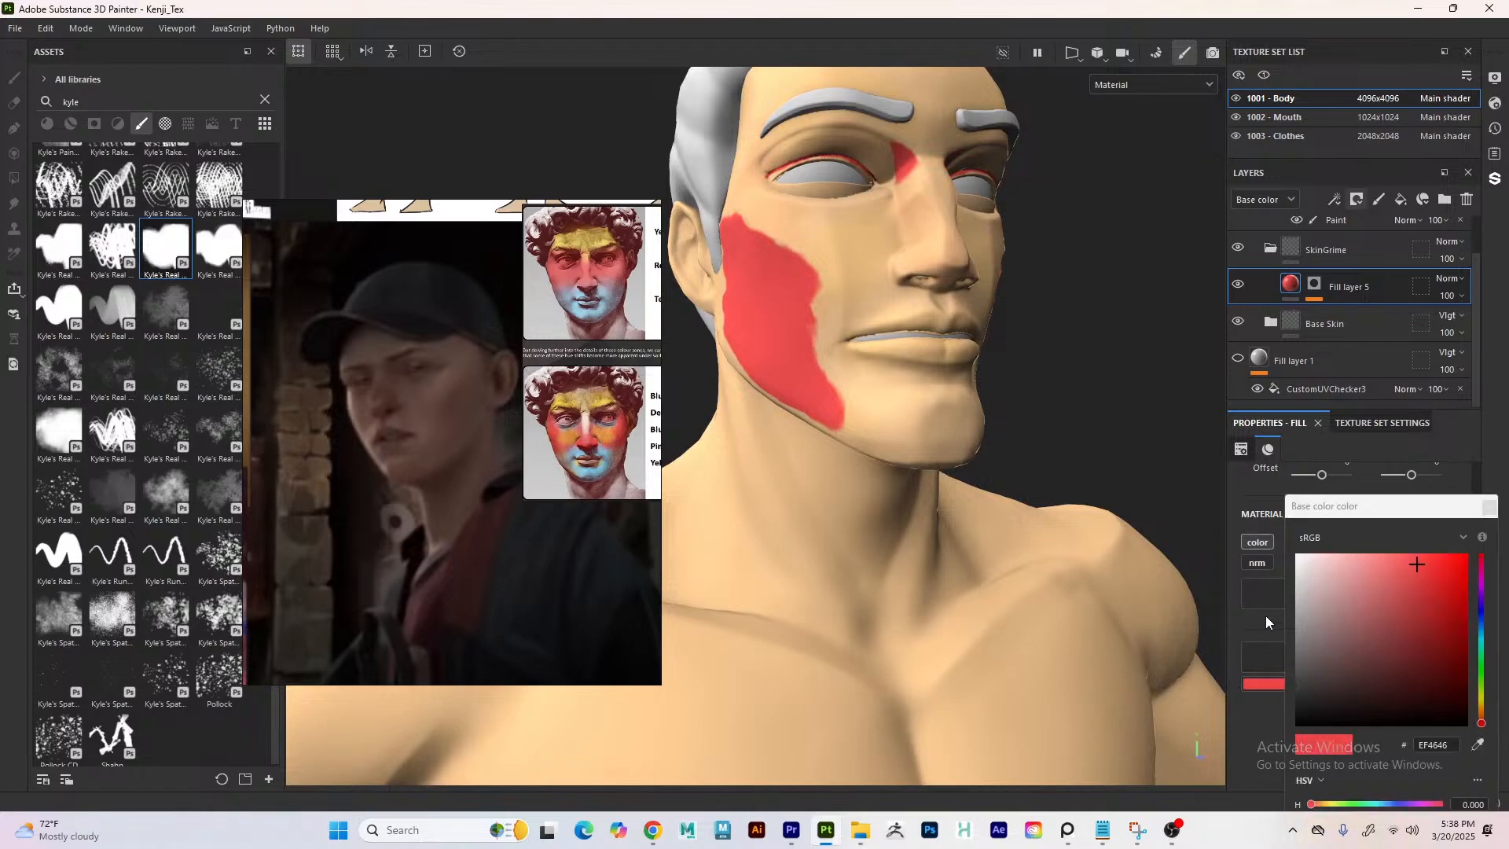
click(1481, 707)
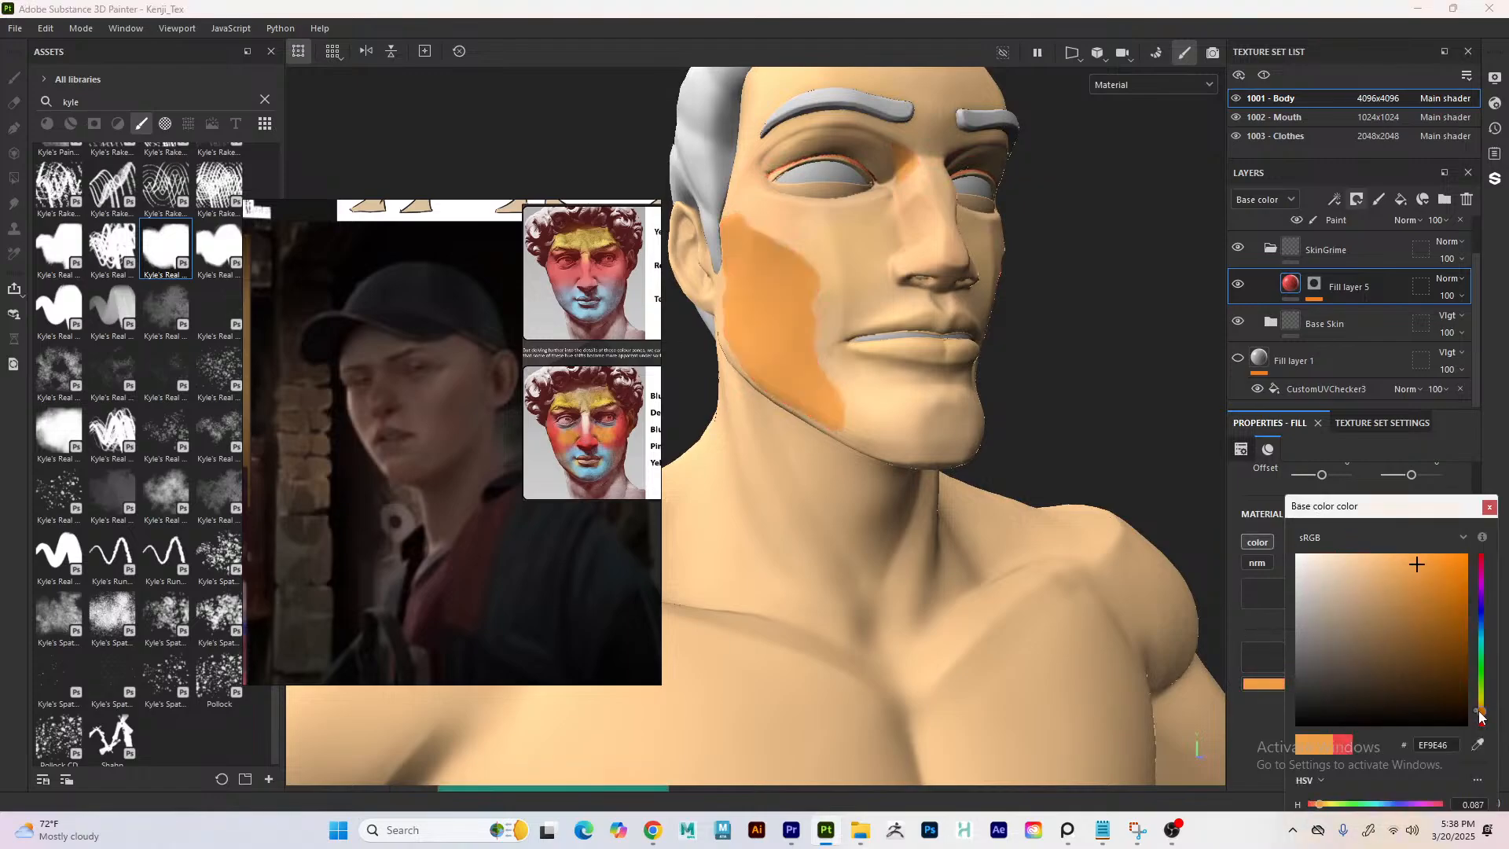
click(1481, 712)
click(1376, 677)
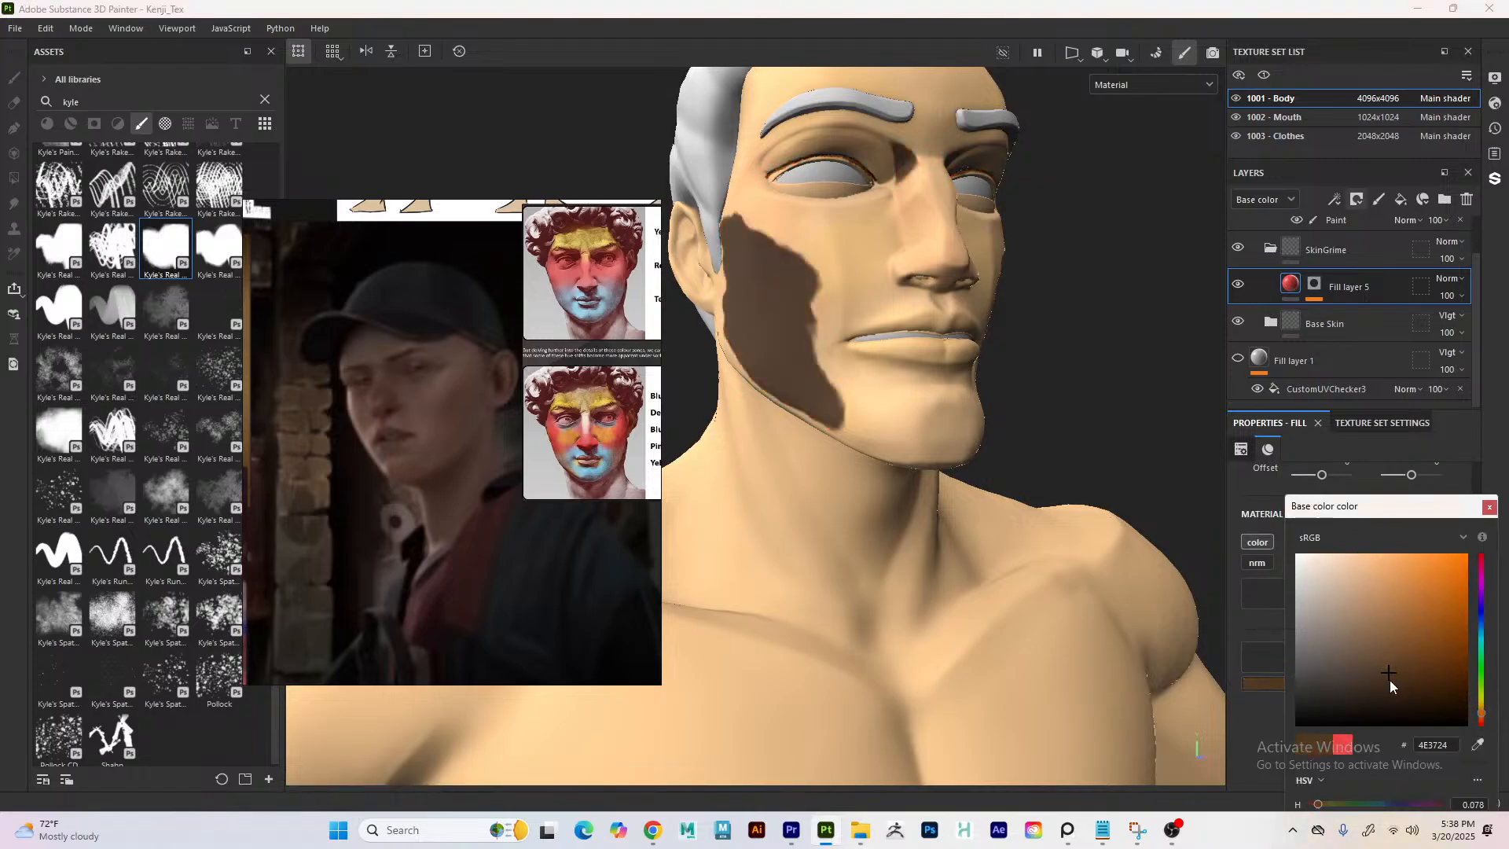
mouse_move(1377, 681)
mouse_down()
mouse_move(1376, 598)
mouse_move(1407, 632)
mouse_move(1375, 606)
mouse_move(1389, 599)
mouse_move(1379, 611)
mouse_move(1366, 561)
mouse_up()
click(1126, 434)
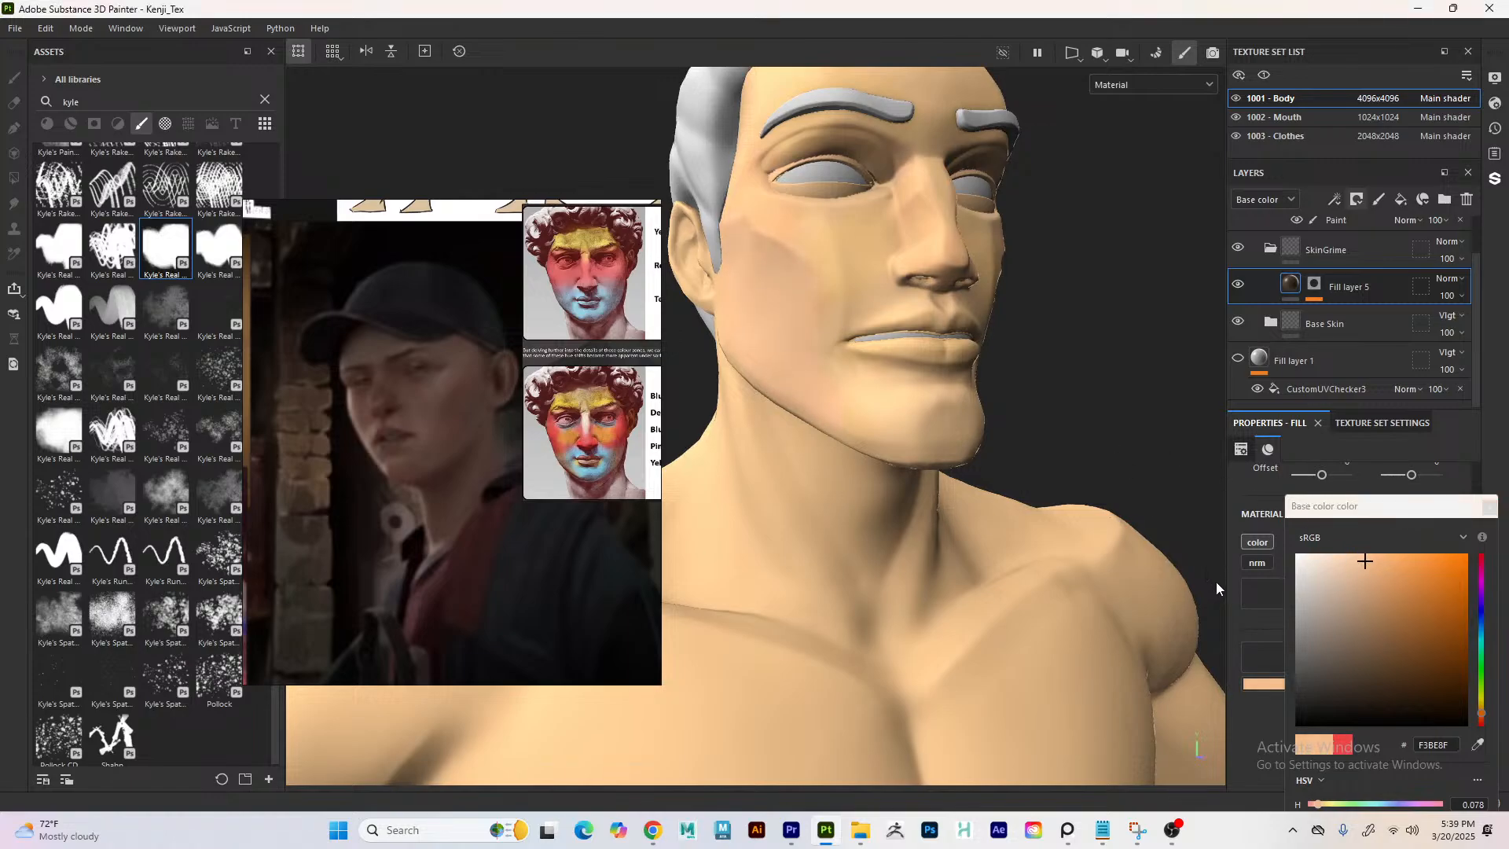
drag(1355, 567, 1376, 560)
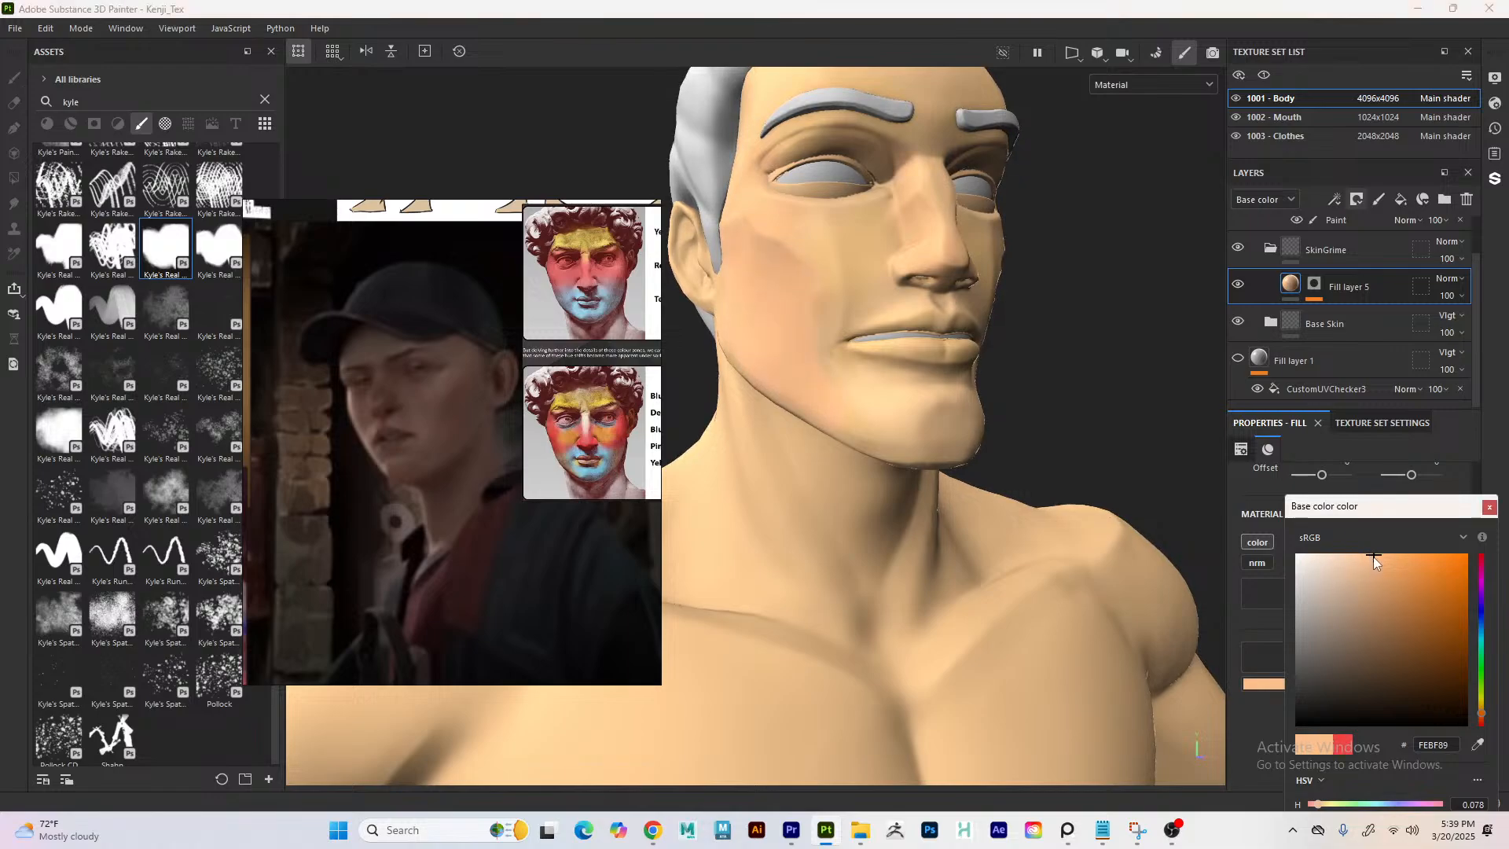
- Darken Fill layer 5's base color to a muted peach, F1B683, and check the tone on the whole face
click(1372, 557)
mouse_move(1373, 565)
mouse_down()
mouse_move(1374, 578)
mouse_move(1375, 565)
mouse_up()
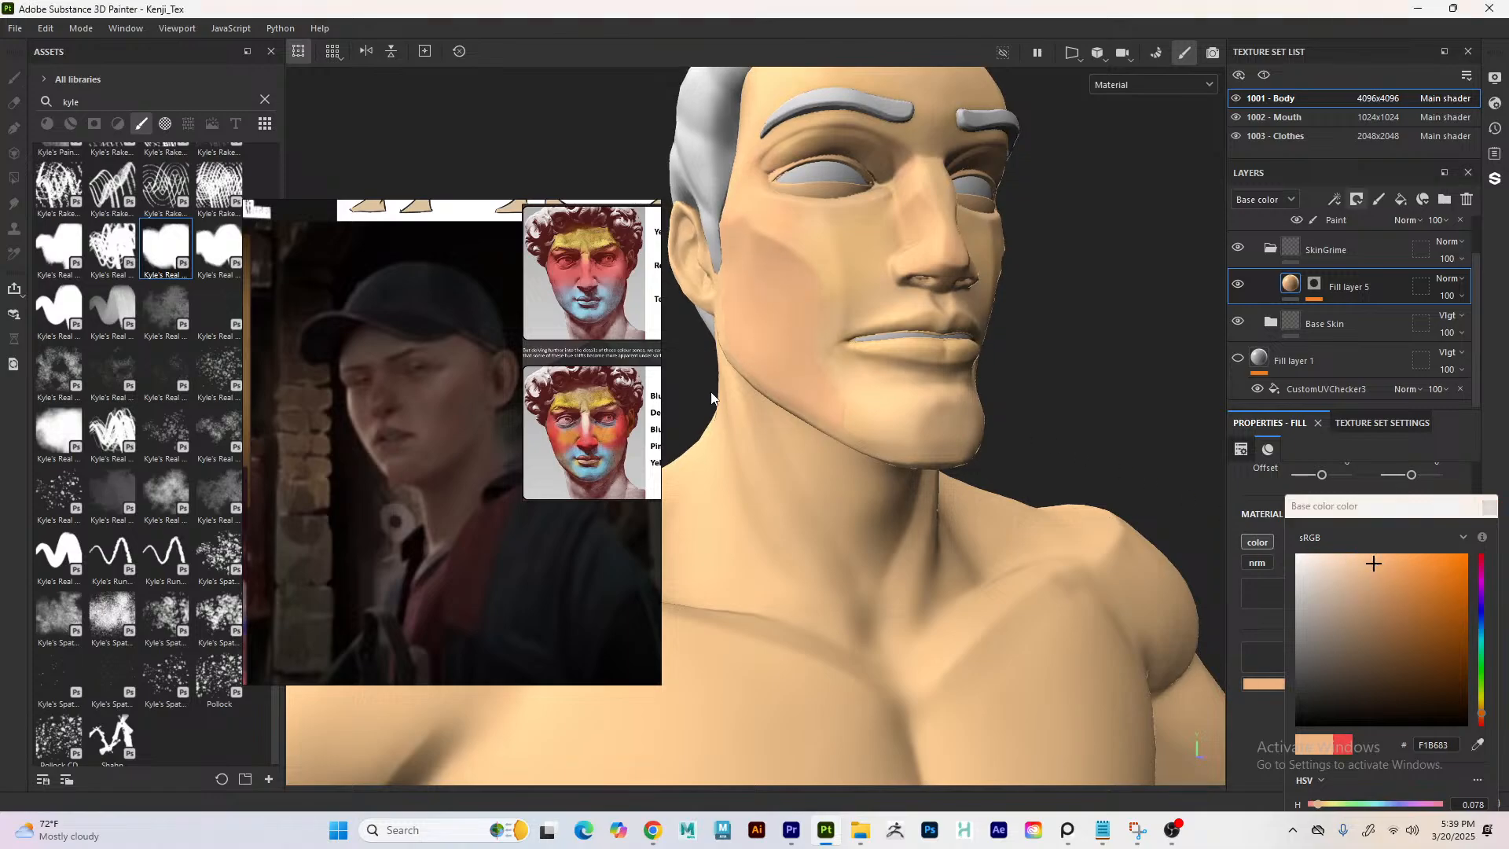
mouse_move(696, 363)
alt+mouse_down()
mouse_move(453, 361)
mouse_move(748, 404)
mouse_move(802, 430)
mouse_move(415, 337)
mouse_move(321, 344)
mouse_move(674, 370)
alt+mouse_up()
alt+right_drag(674, 371, 296, 202)
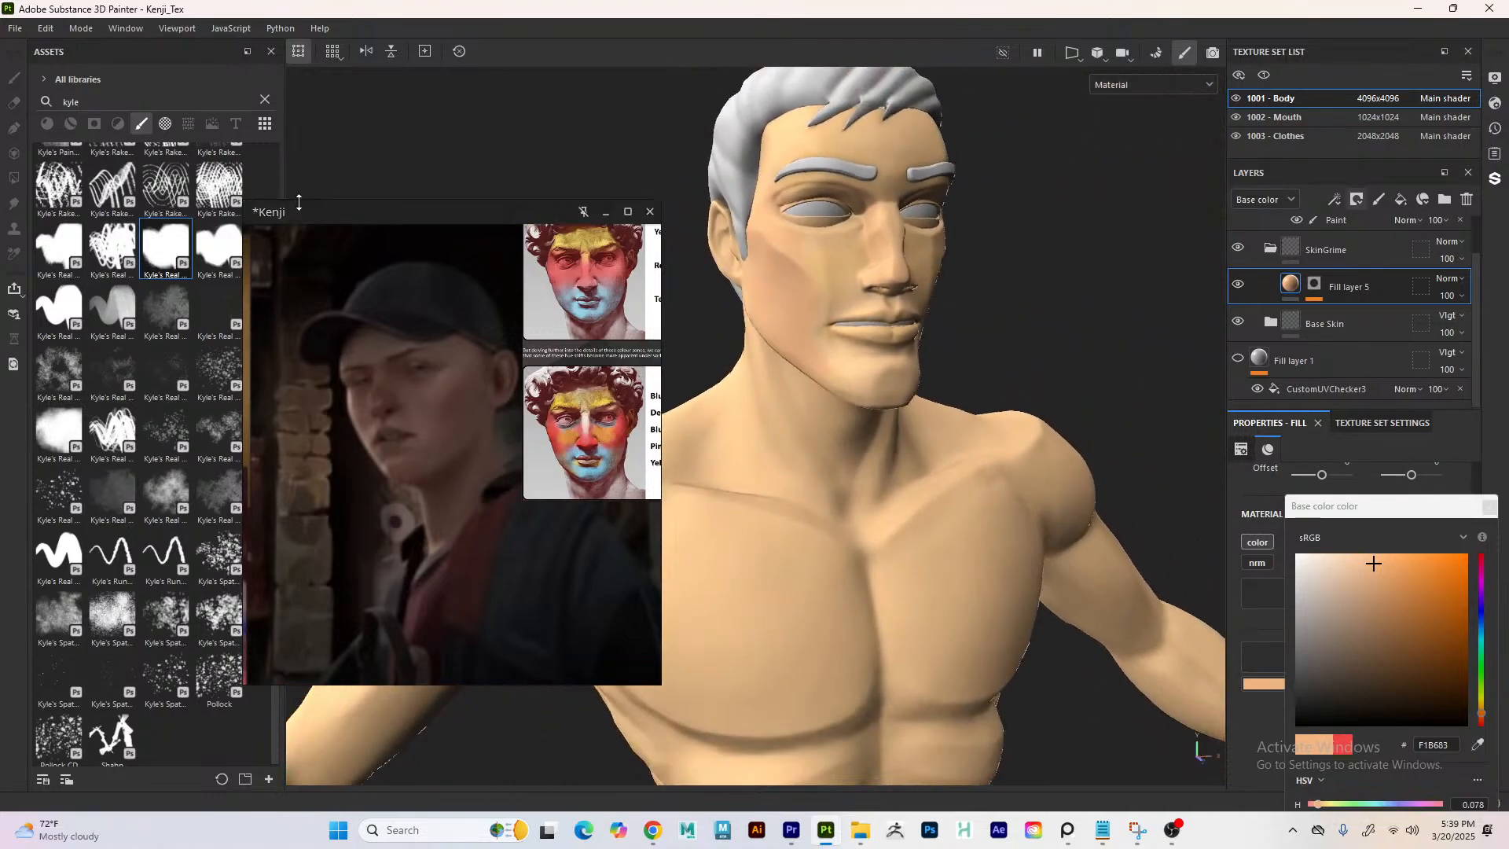
alt+right_drag(644, 332, 930, 569)
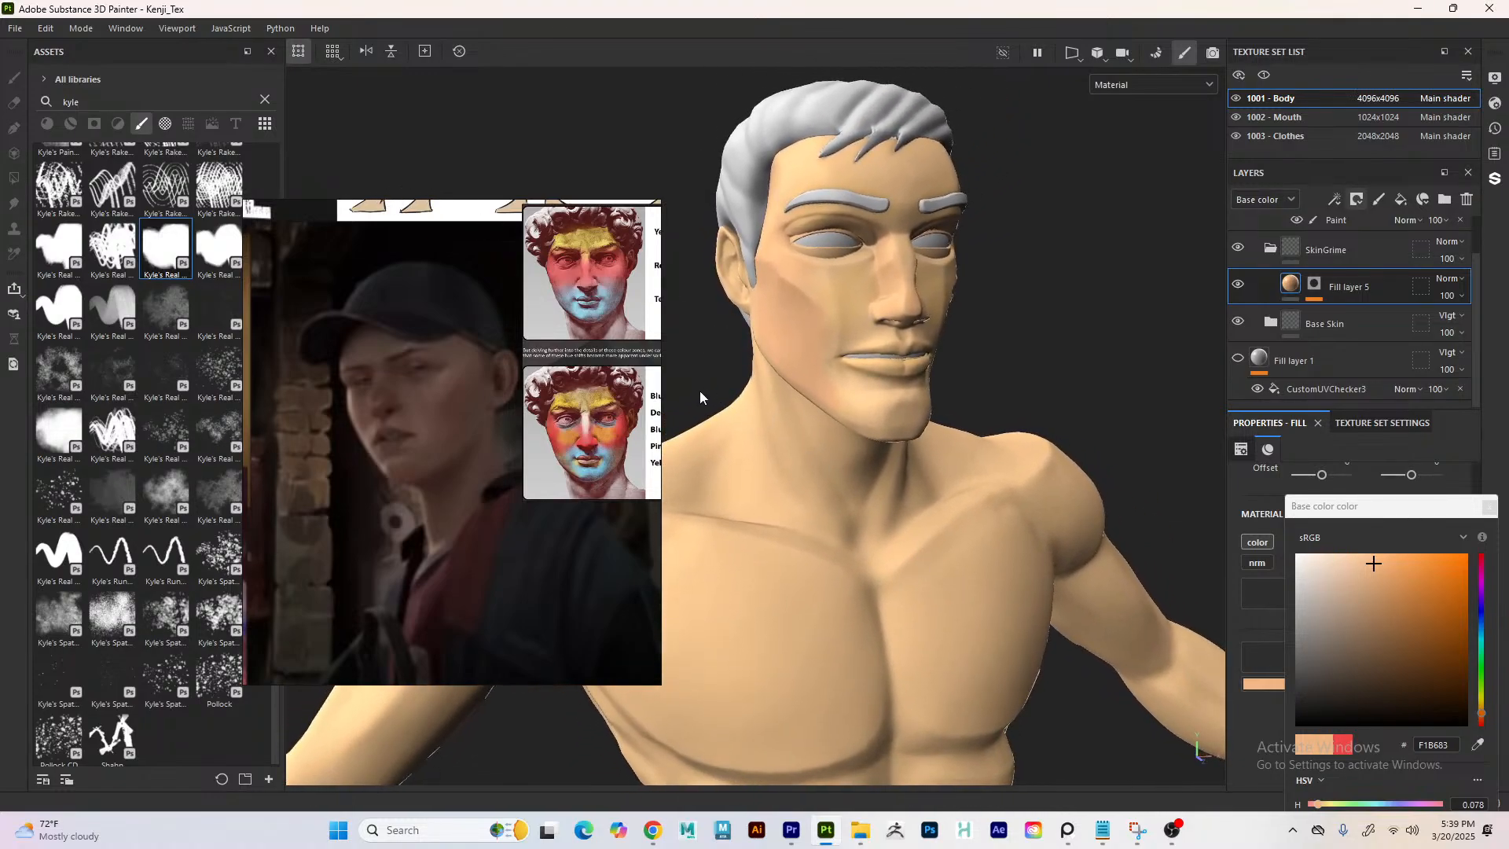
alt+drag(701, 394, 629, 376)
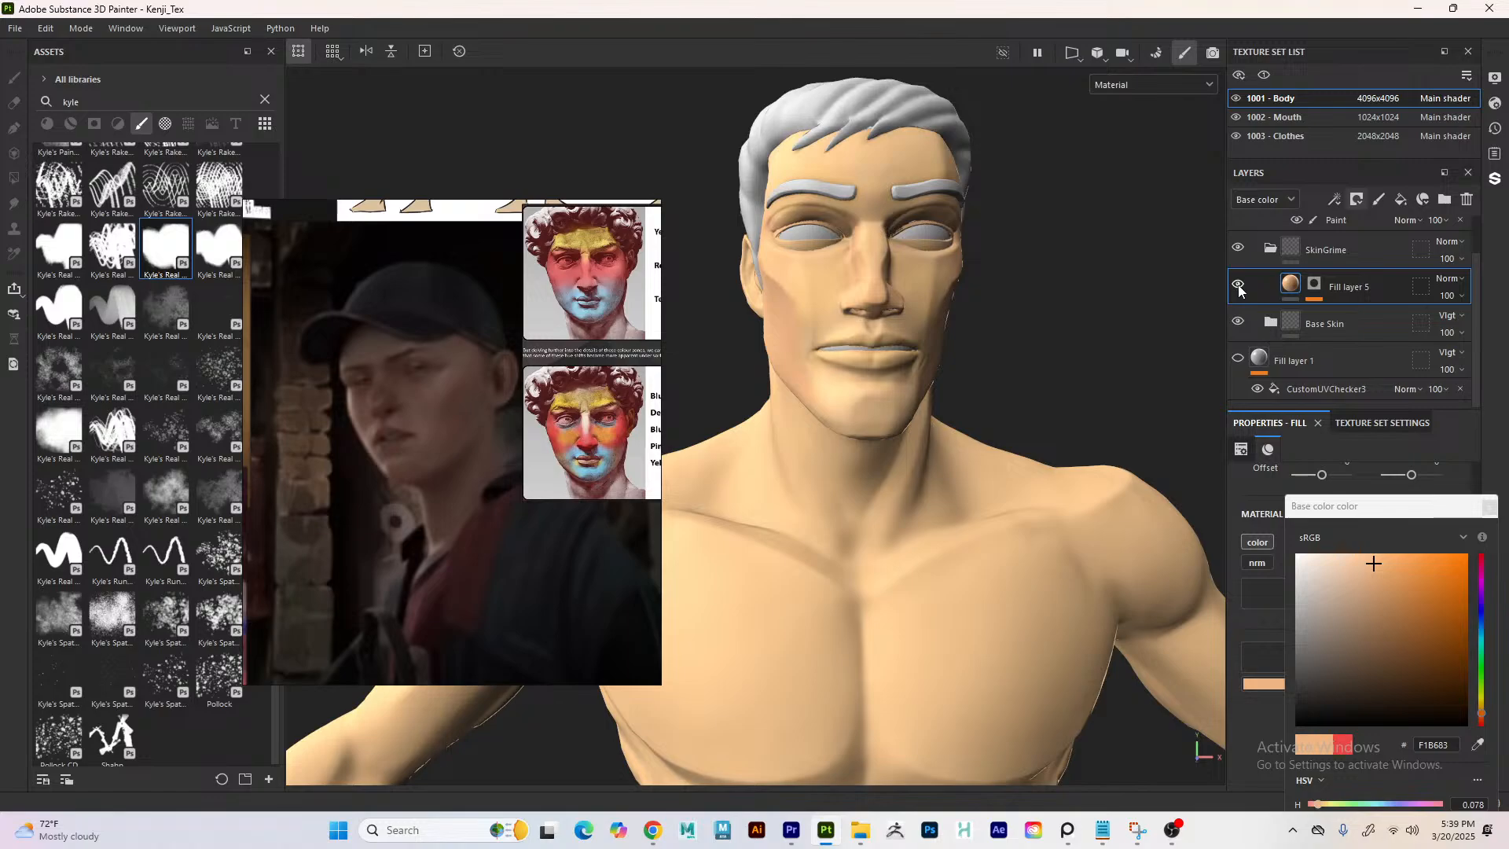
- Compare the face with Fill layer 5 hidden and shown, checking the shading under a different light direction and from the other side
click(1307, 285)
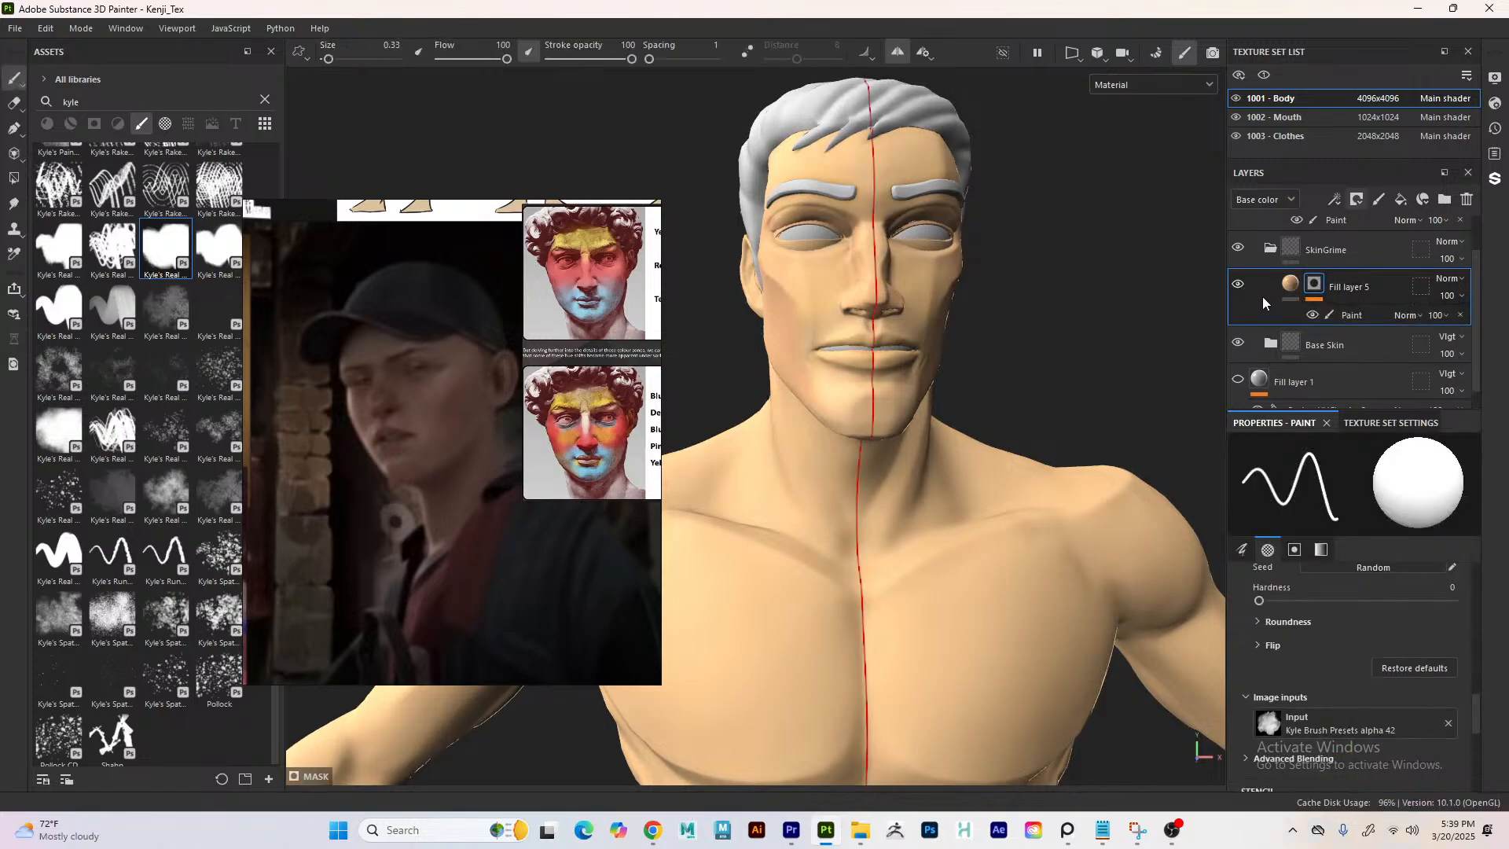
click(1282, 288)
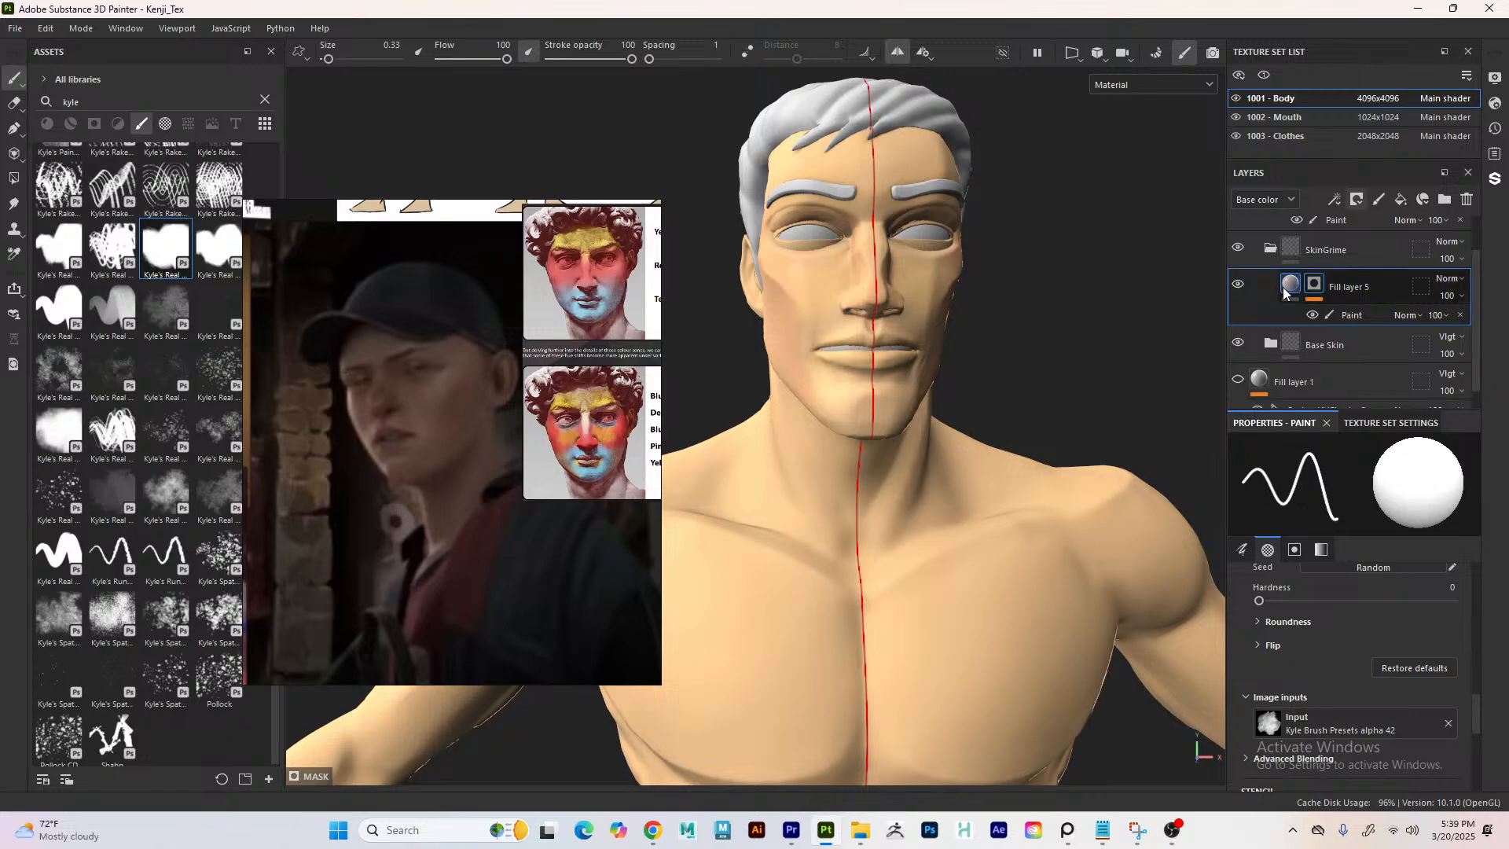
click(1237, 285)
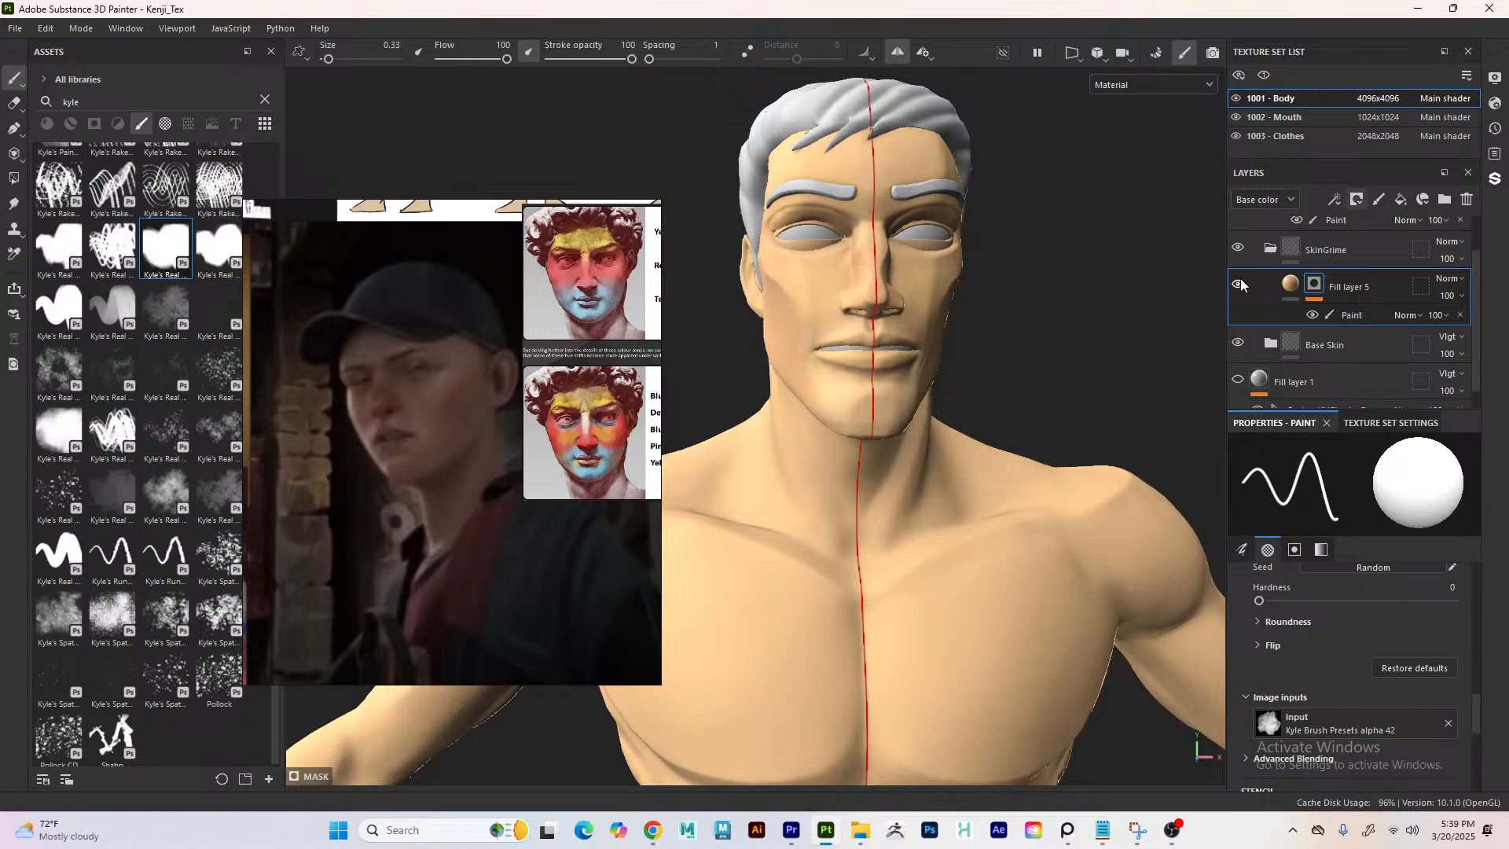
click(1239, 284)
click(1241, 284)
shift+right_drag(714, 341, 617, 321)
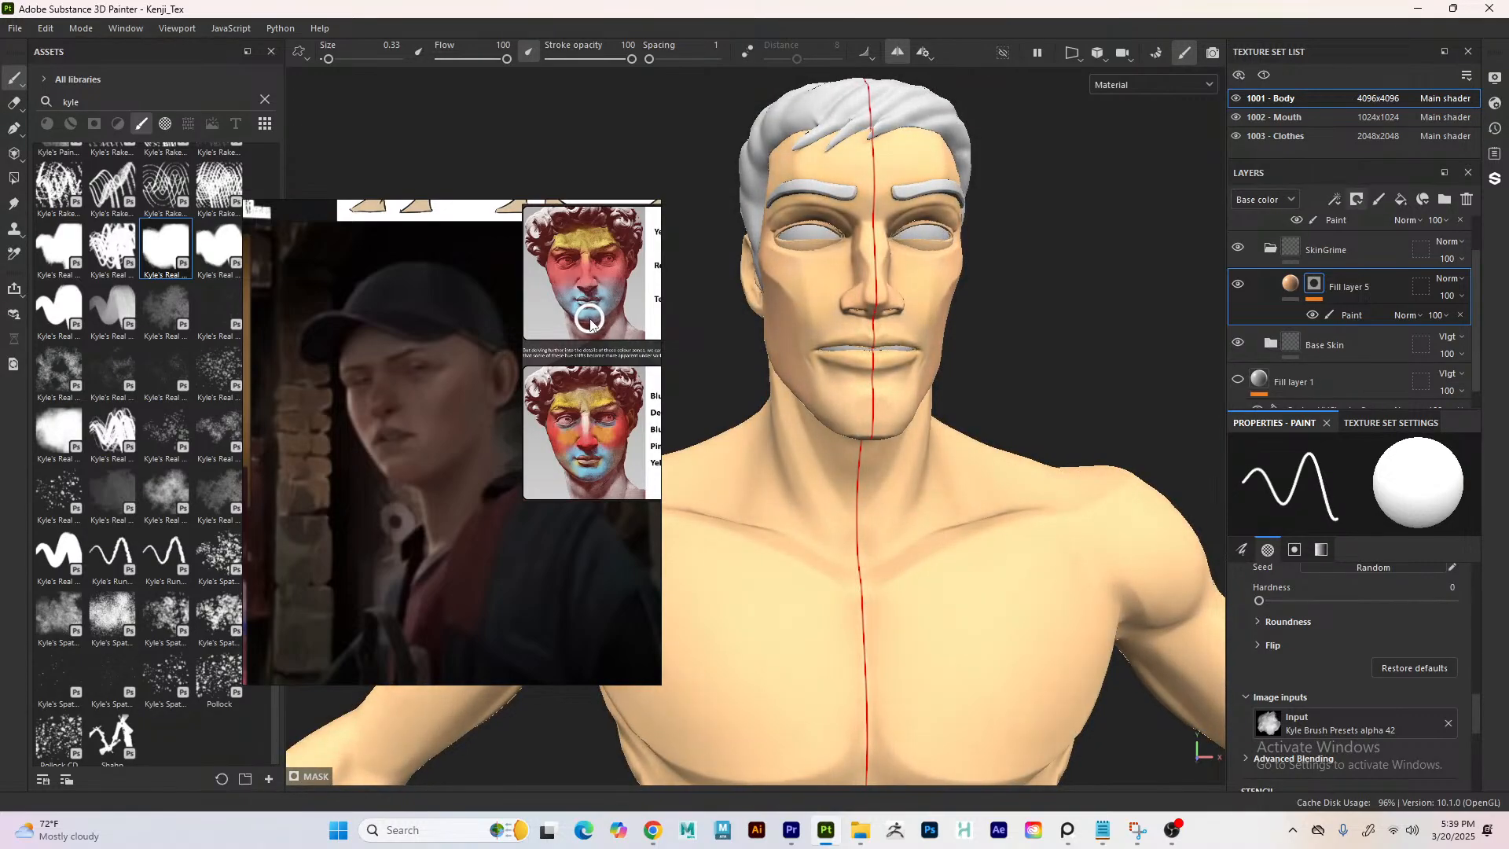
mouse_move(734, 360)
alt+mouse_down()
mouse_move(554, 342)
mouse_move(670, 366)
mouse_move(412, 313)
mouse_move(432, 327)
mouse_move(407, 328)
mouse_move(555, 363)
mouse_move(358, 348)
mouse_move(686, 383)
mouse_move(412, 318)
mouse_move(574, 259)
mouse_move(669, 295)
mouse_move(731, 347)
alt+mouse_up()
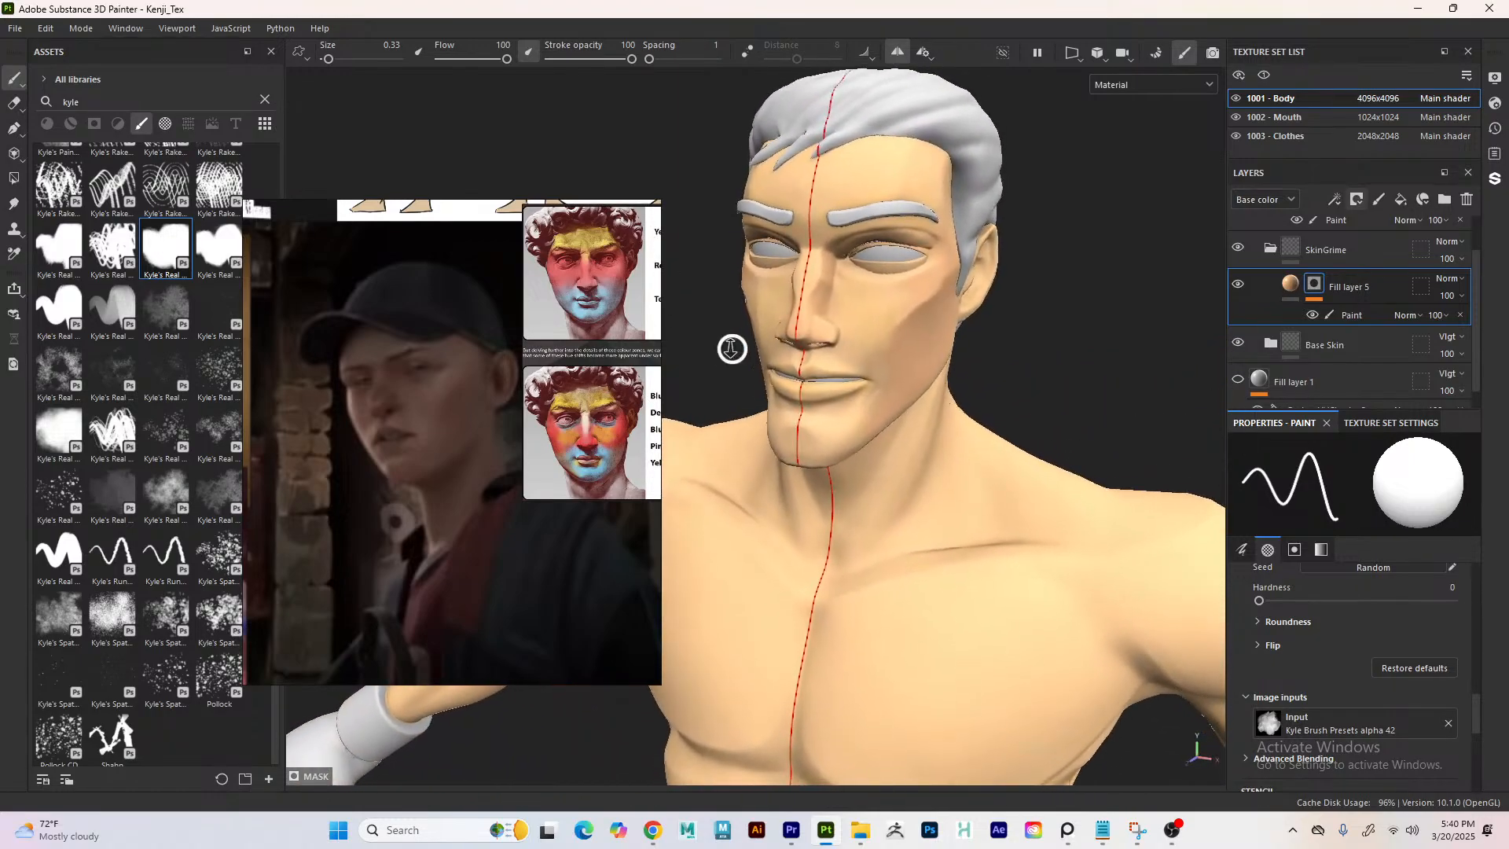
mouse_move(731, 347)
alt+right_down()
mouse_move(710, 353)
mouse_move(723, 369)
alt+right_up()
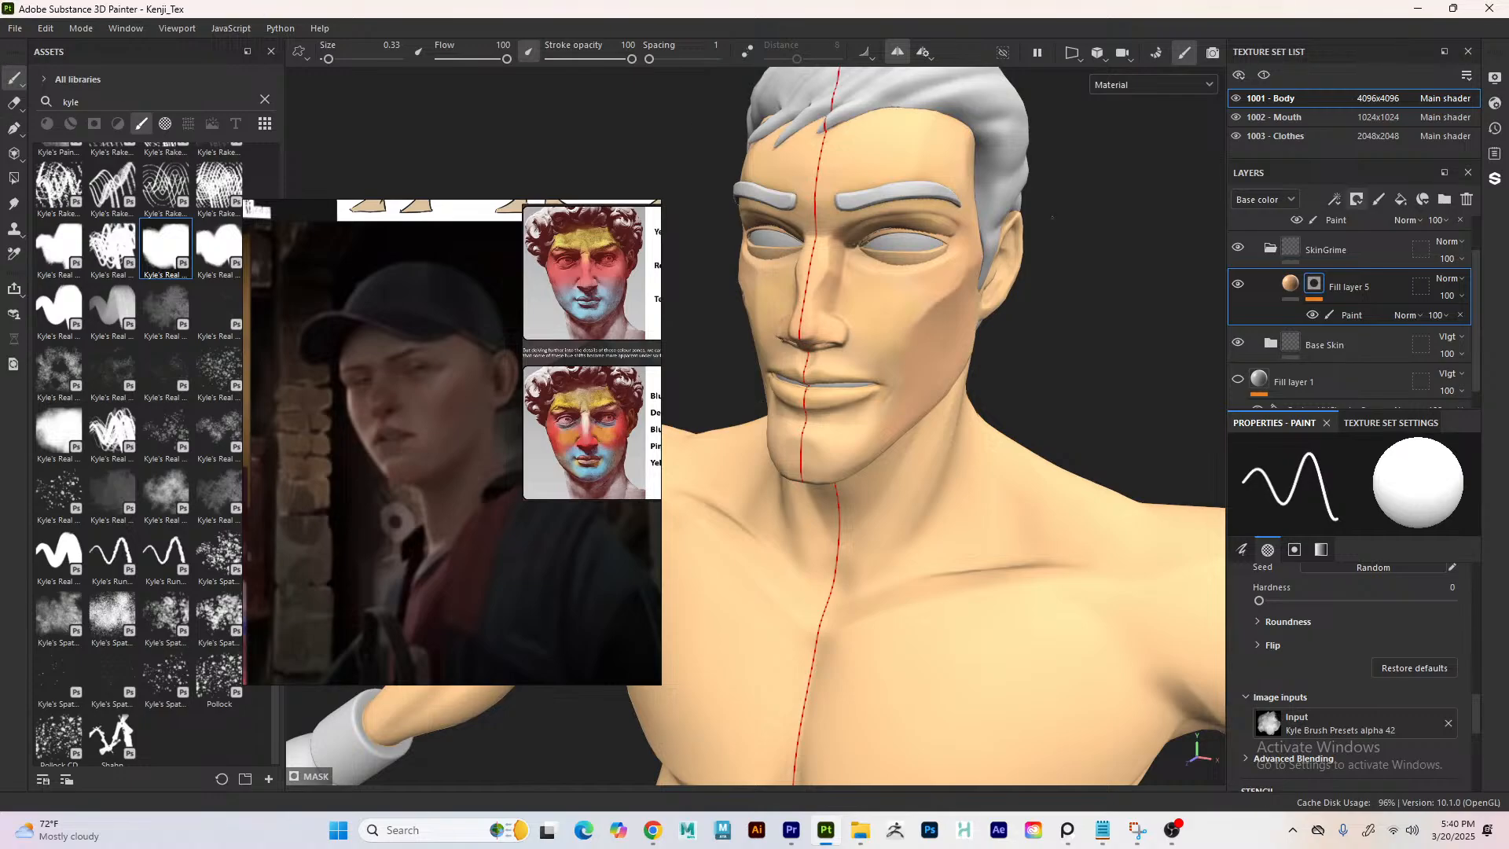
- Rename Fill layer 5 as FaceShadow
double_click(1347, 305)
text(Z)
key(Return)
- Search the smart materials for skin and add Skin Face to the layer stack directly below the Base Skin folder
click(264, 102)
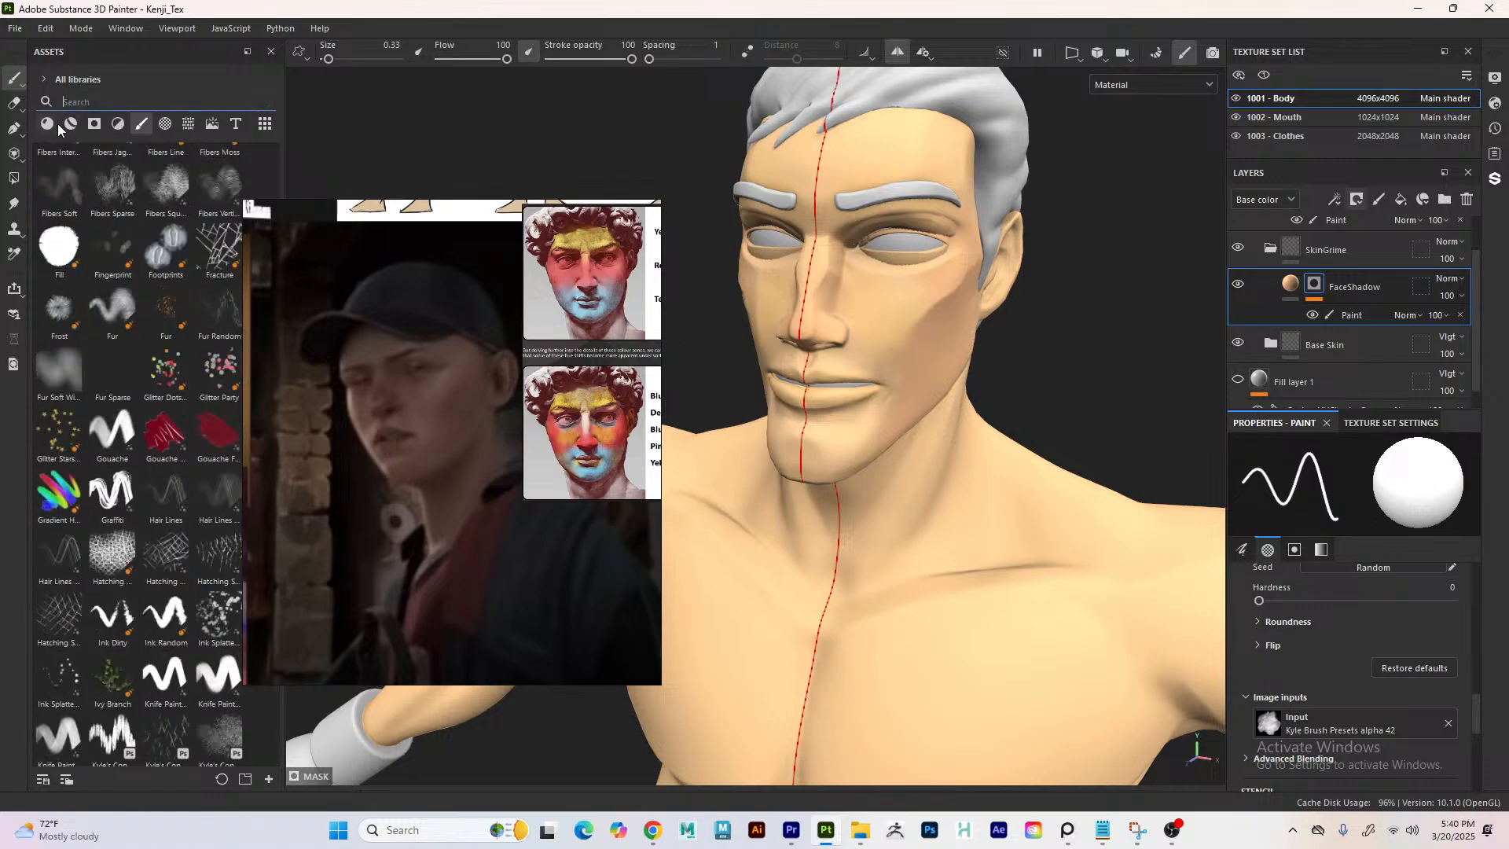
click(74, 121)
click(76, 102)
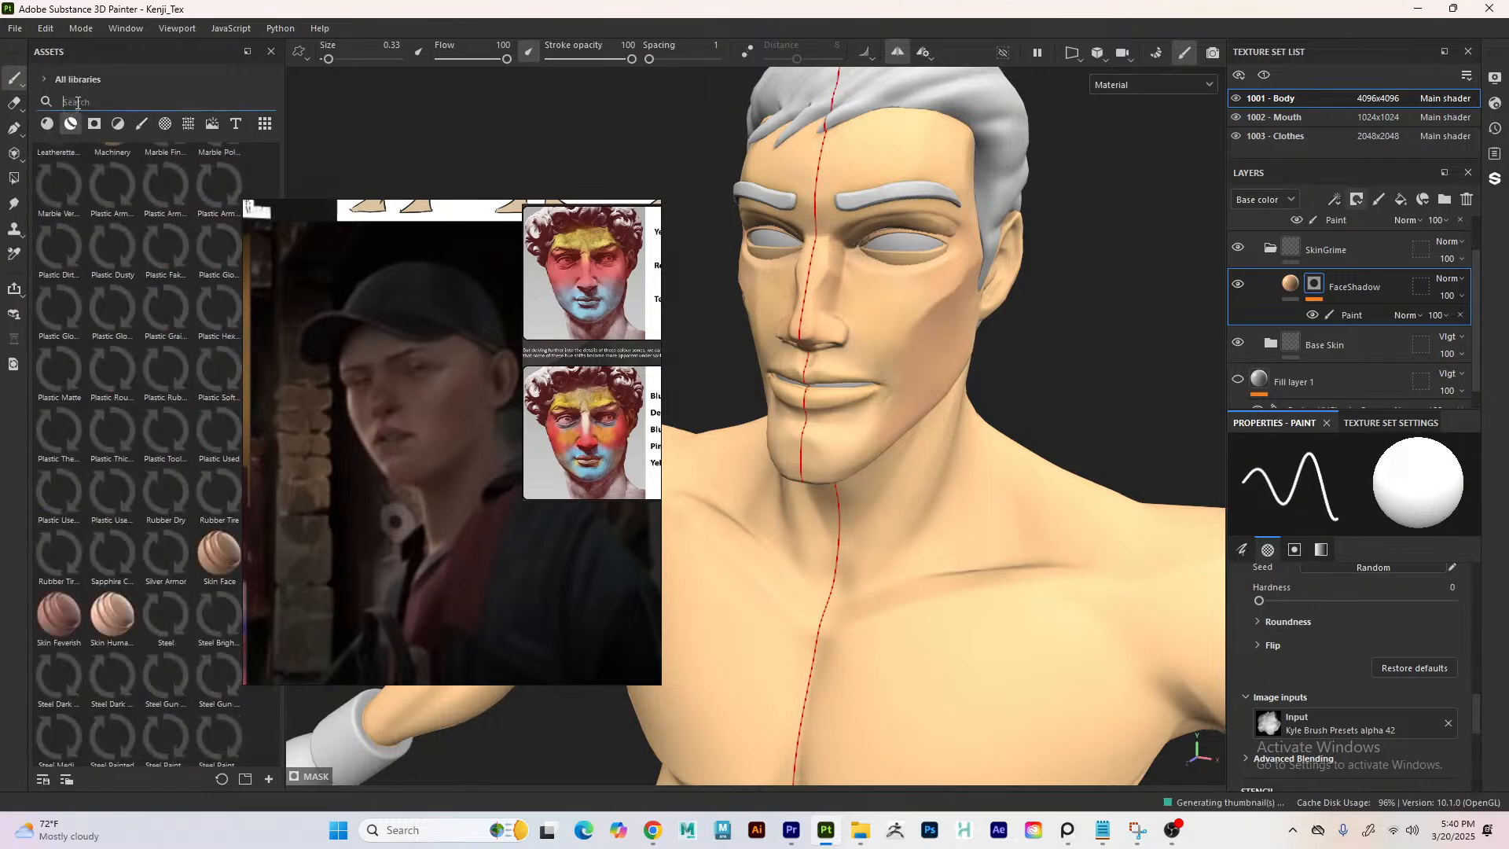
text(skin)
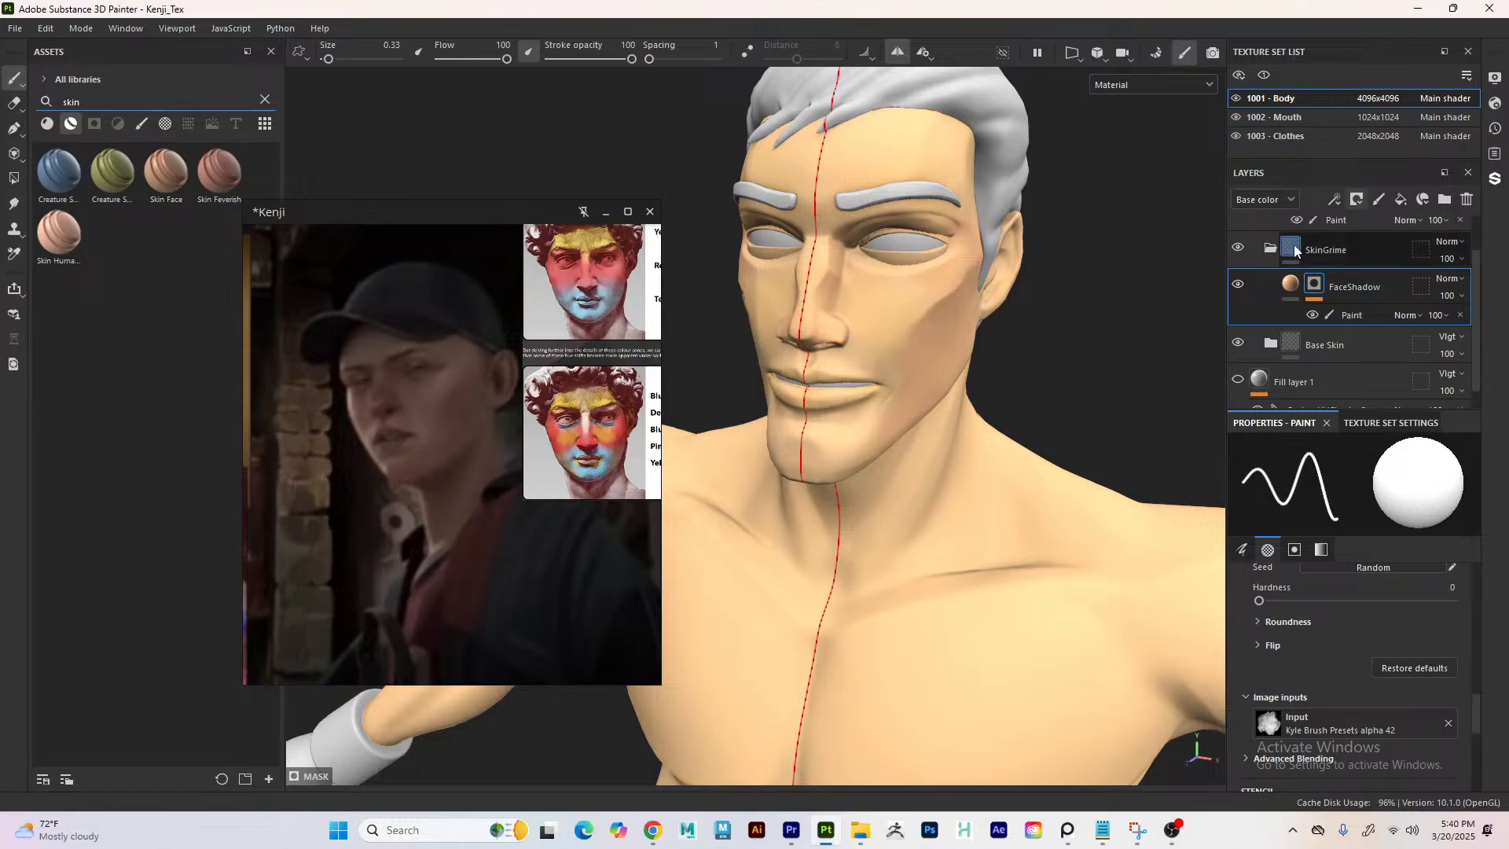
click(1268, 246)
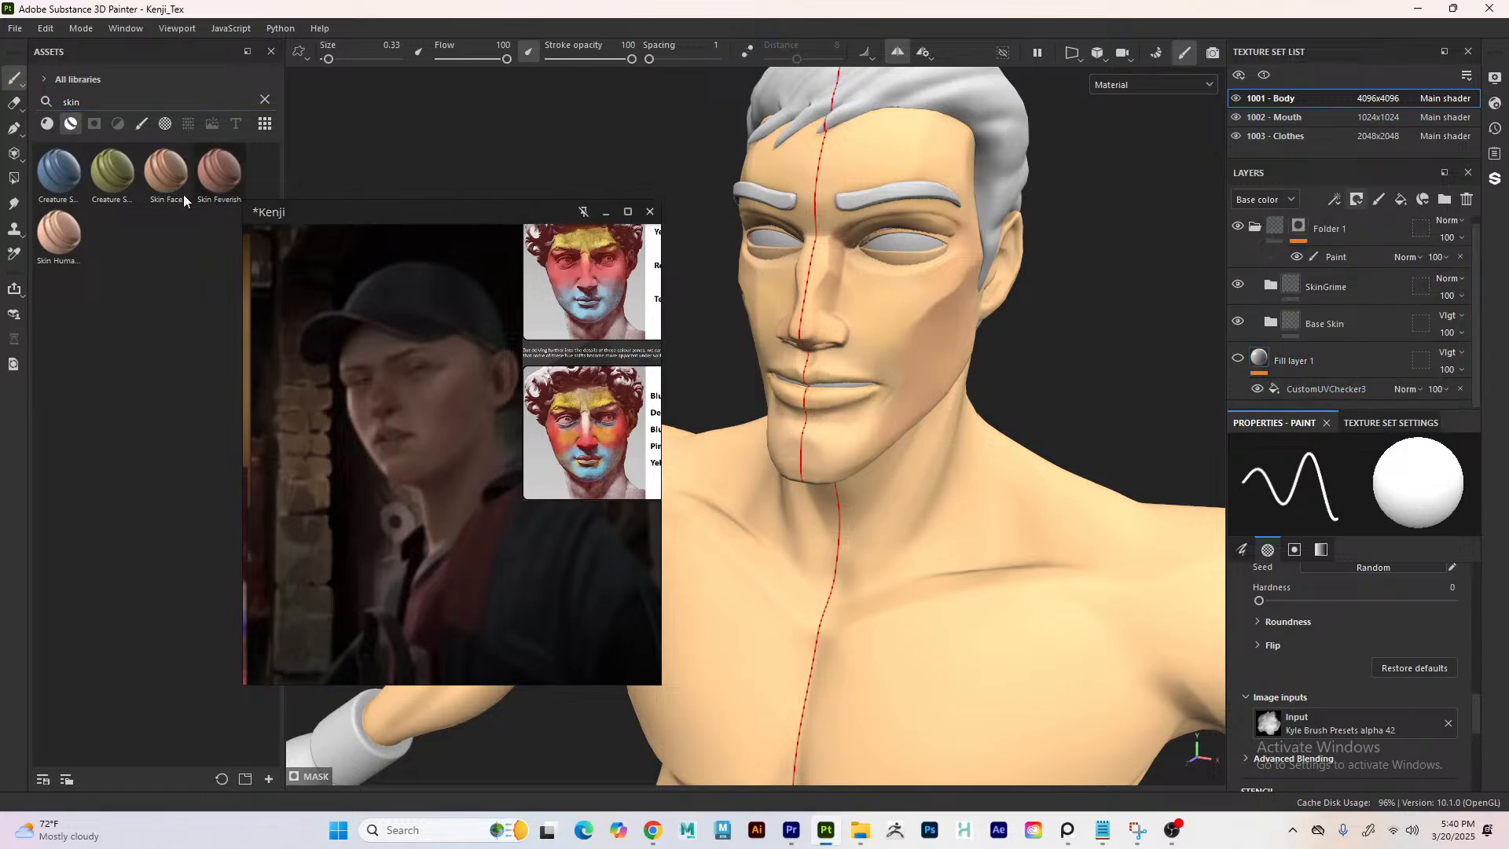
drag(163, 184, 1288, 345)
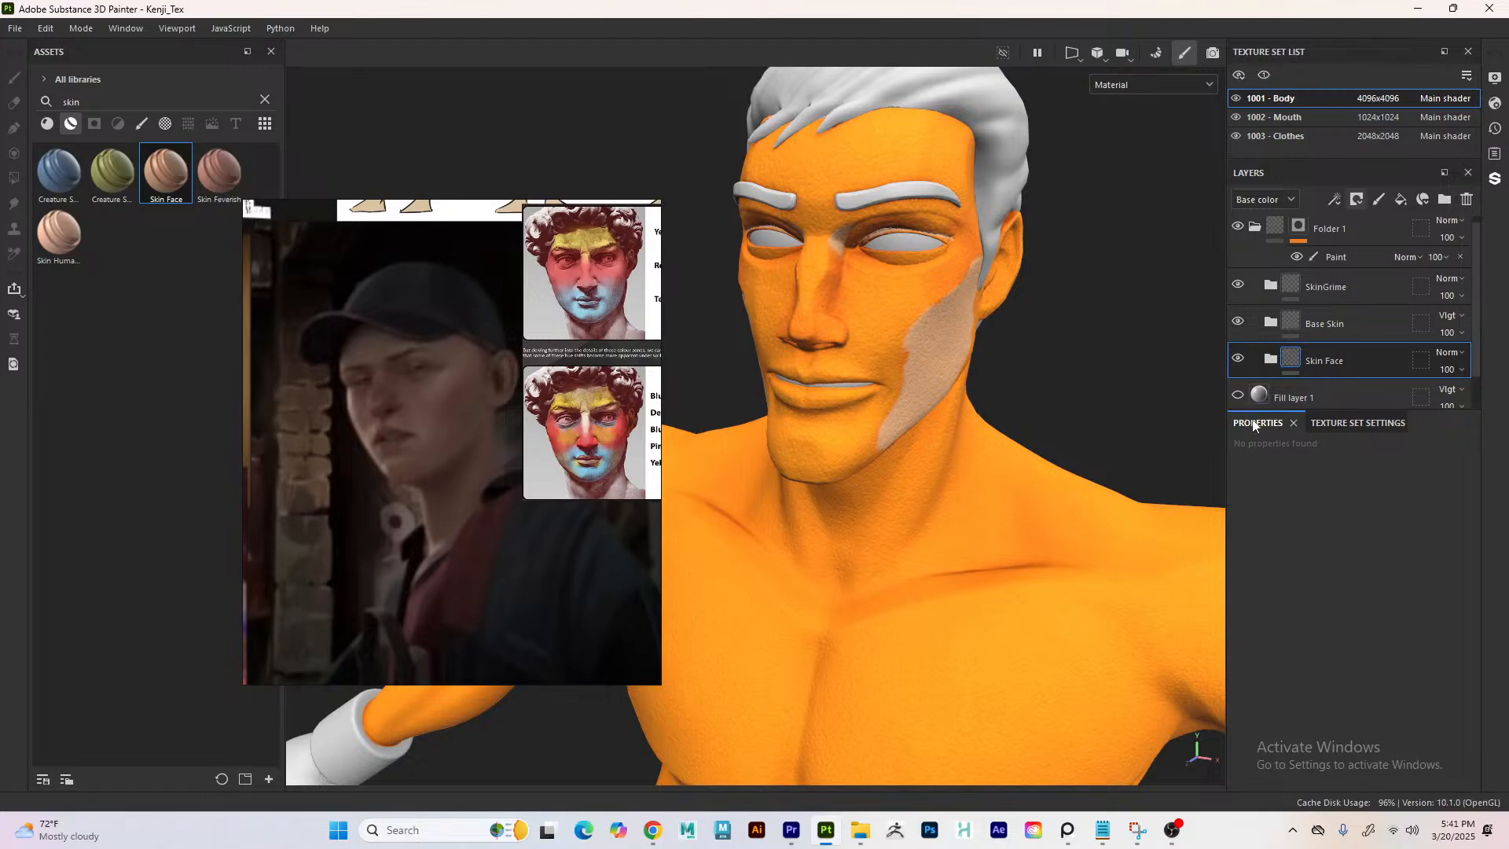
- Expand the Skin Face folder and toggle its AO, Skin Patches and Skin Pores layers to examine what each contributes
click(1271, 359)
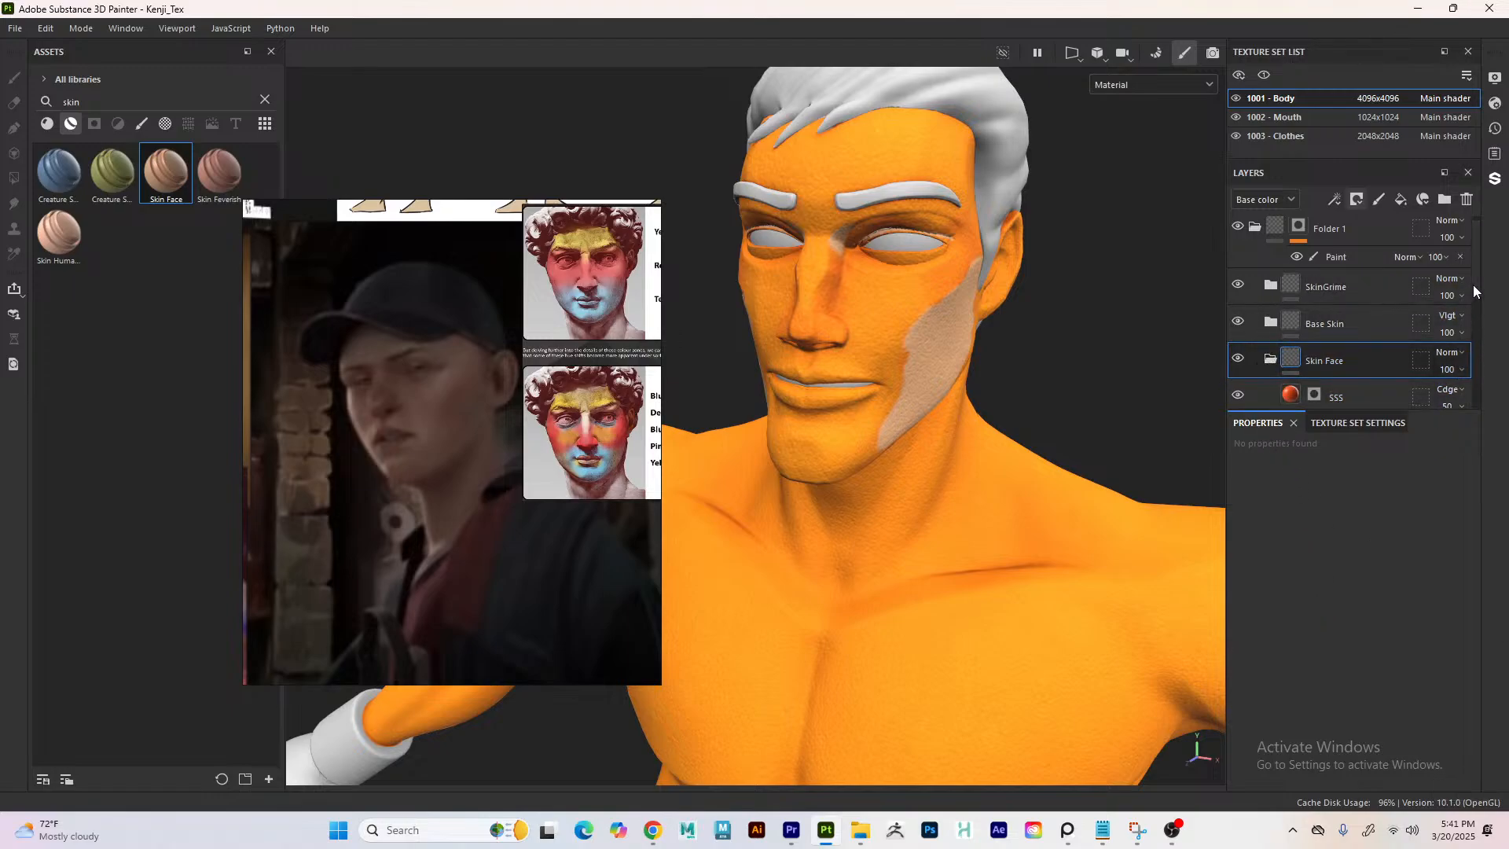
scroll(1472, 285, down, 2)
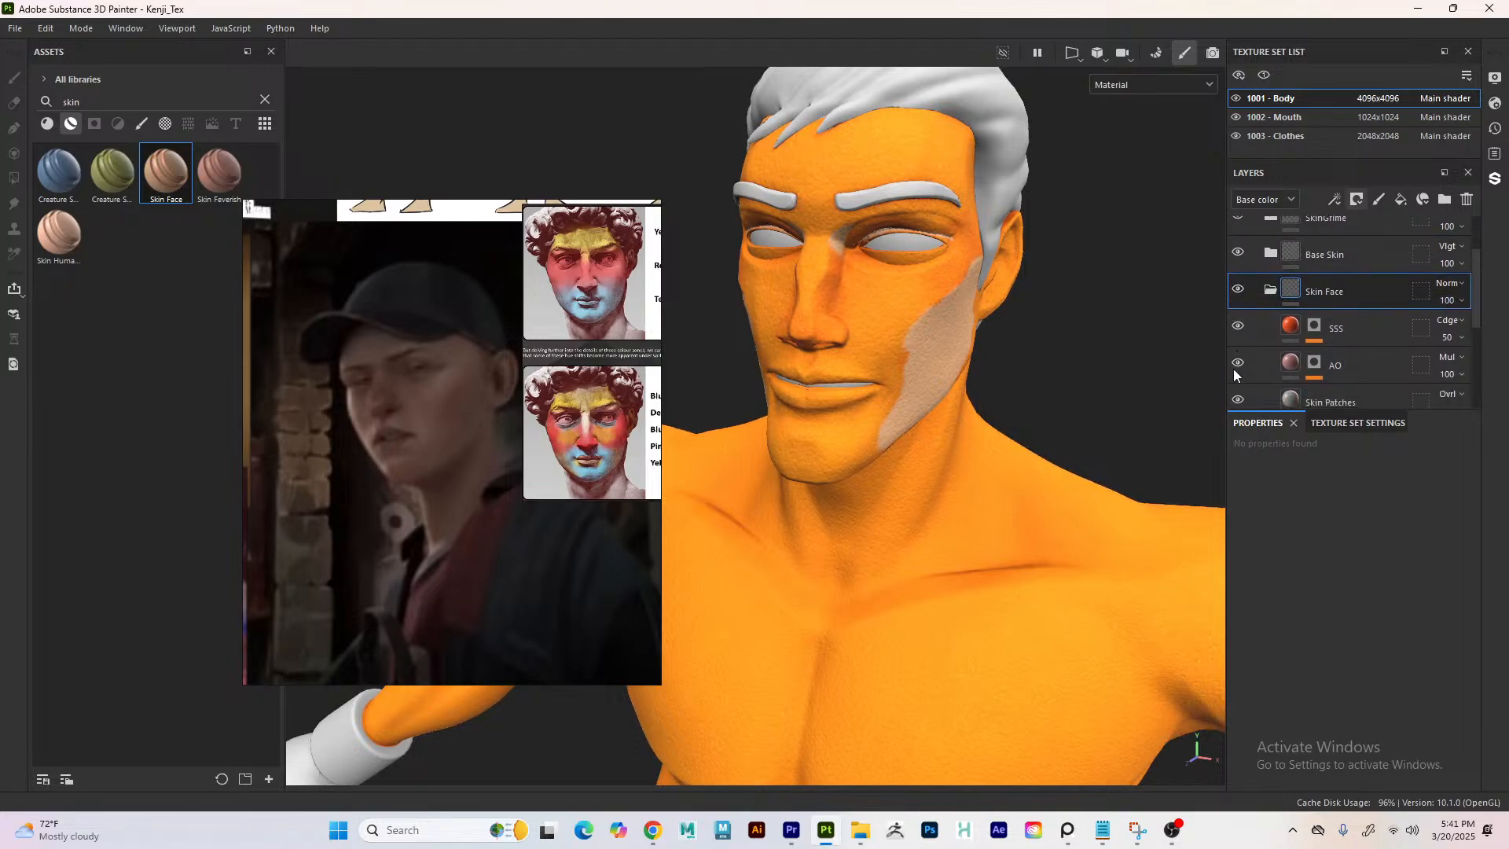
click(1237, 364)
click(1237, 366)
scroll(1471, 326, down, 2)
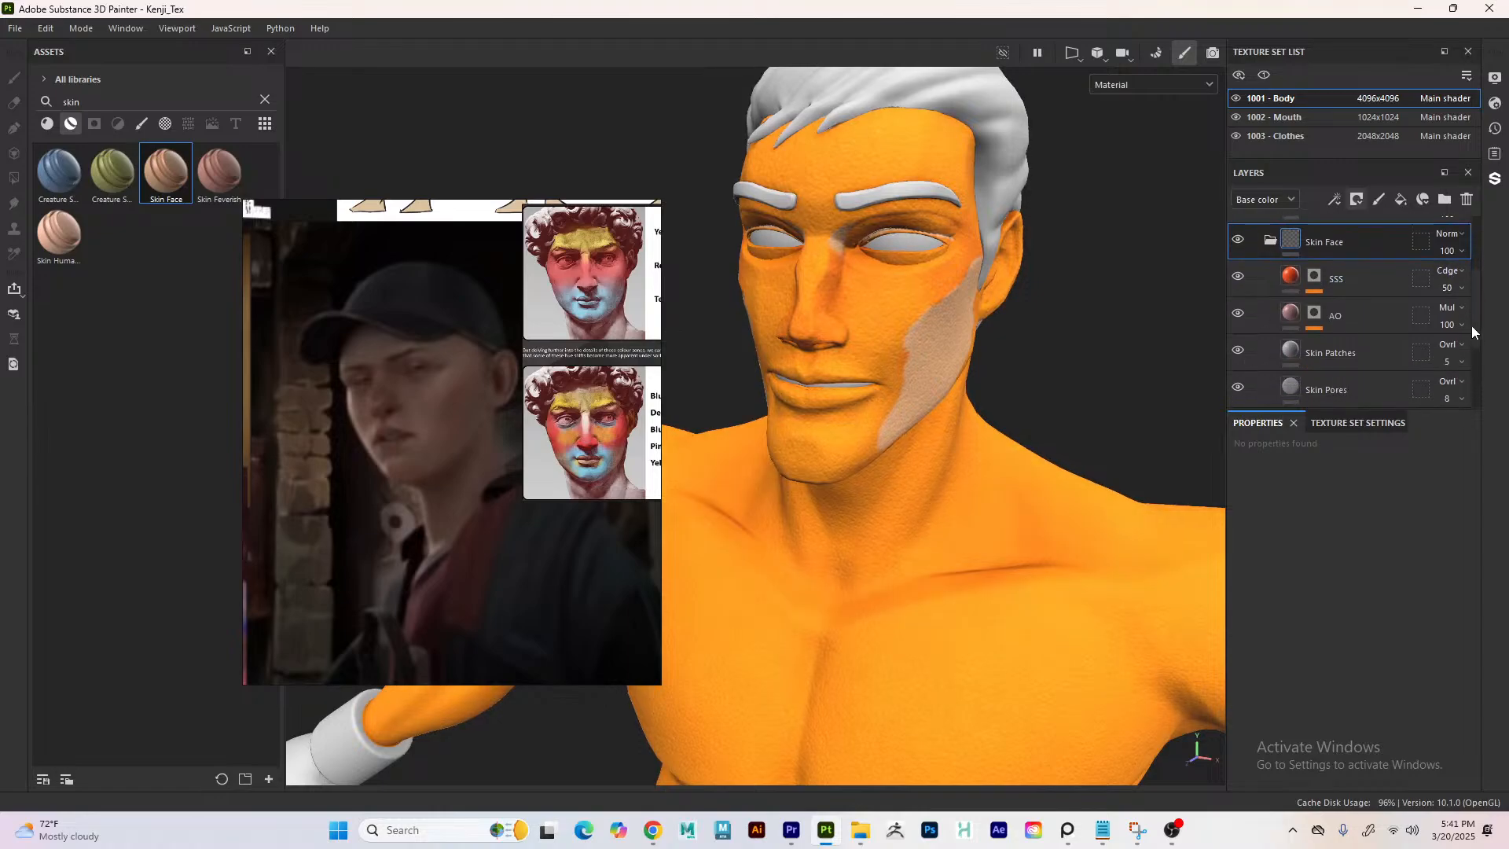
click(1236, 356)
click(1237, 388)
scroll(1478, 381, down, 4)
scroll(1477, 382, down, 1)
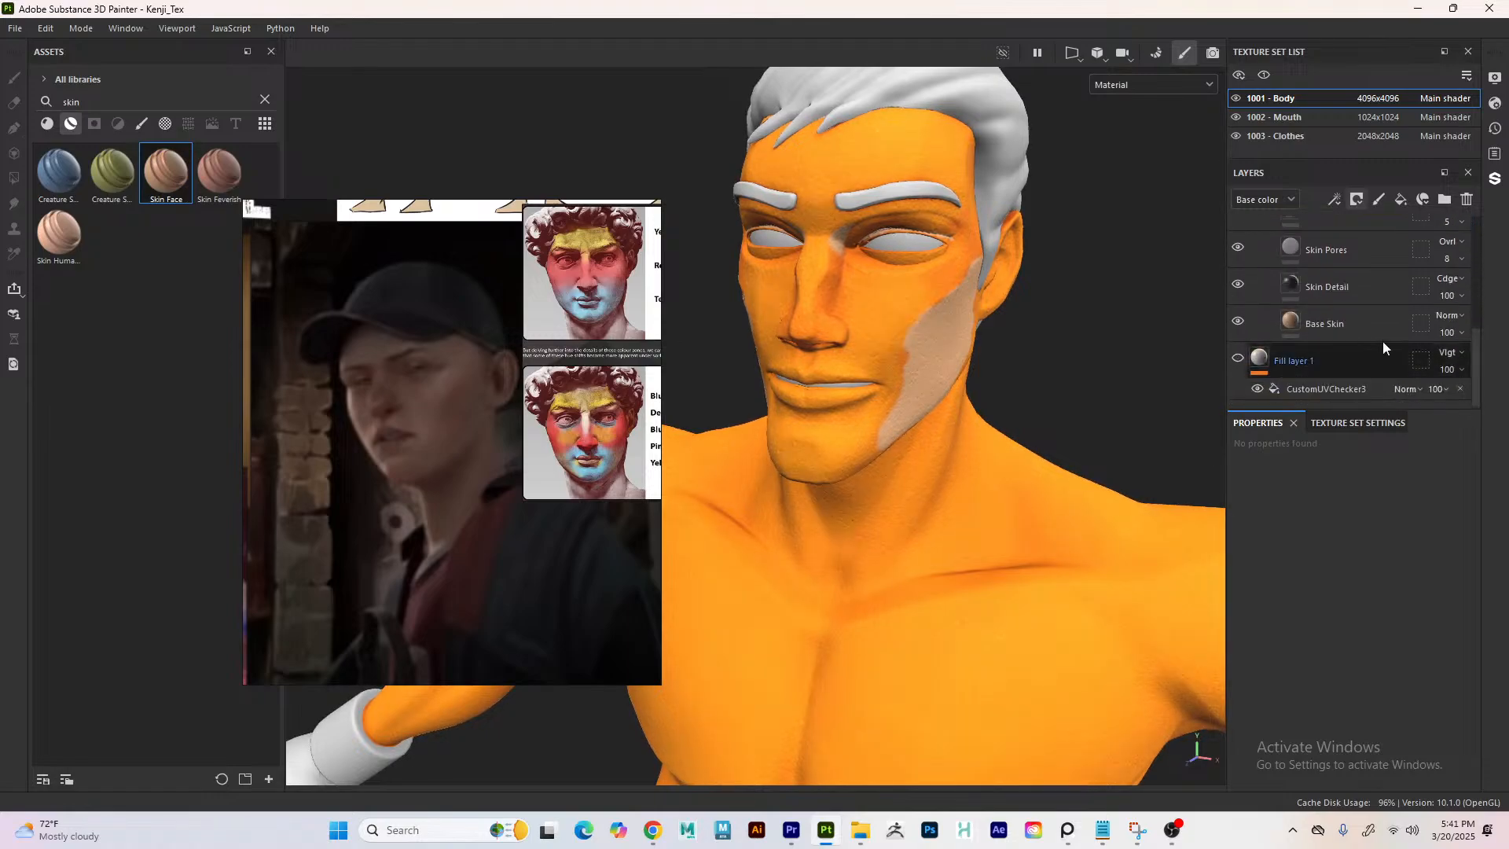
- Hide the Base Skin, Skin Detail and Skin Pores layers inside the Skin Face folder
click(1237, 322)
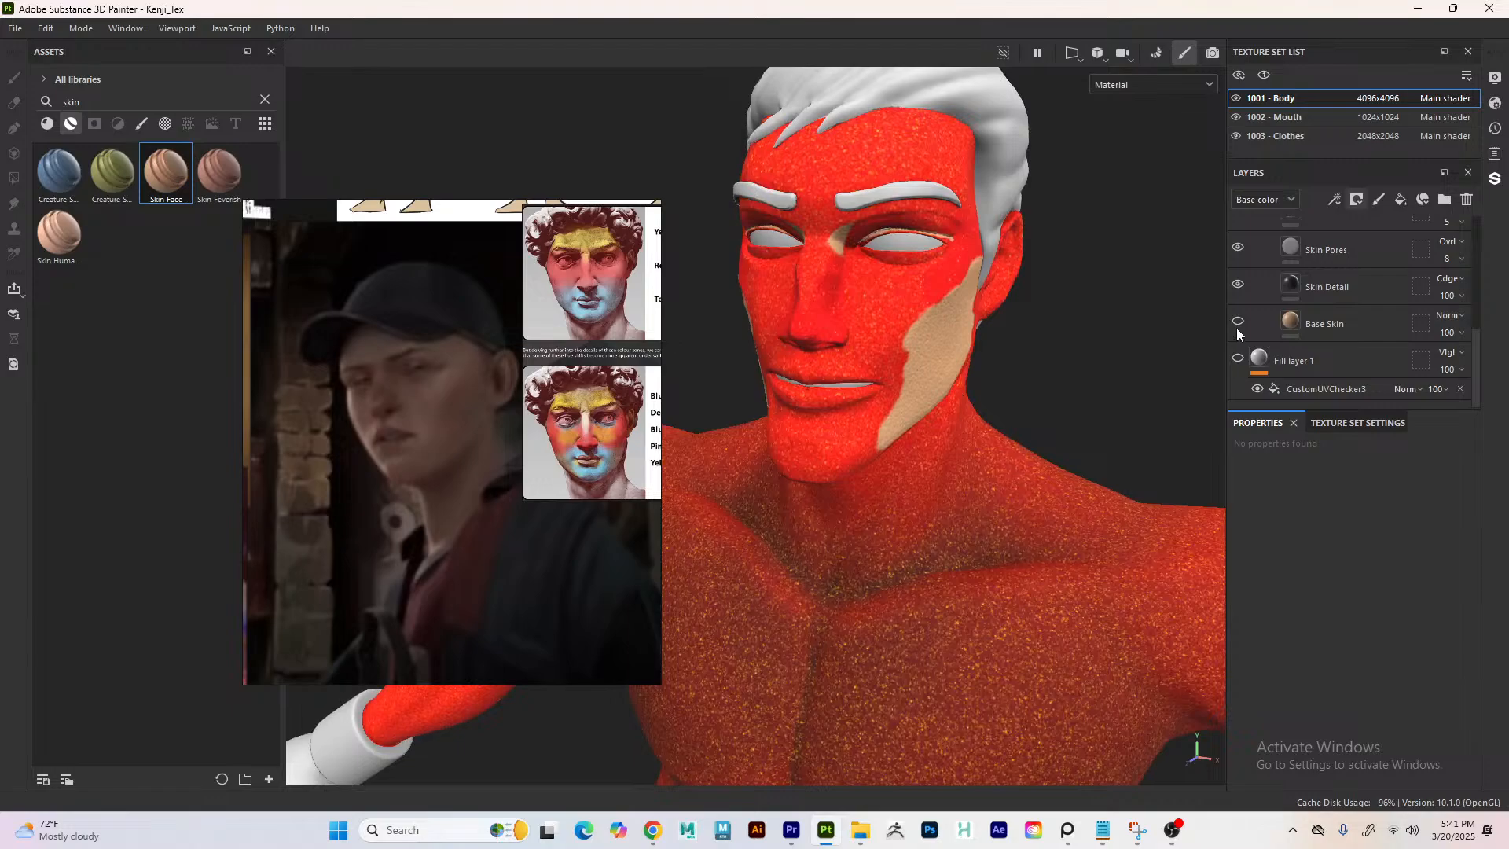
click(1237, 322)
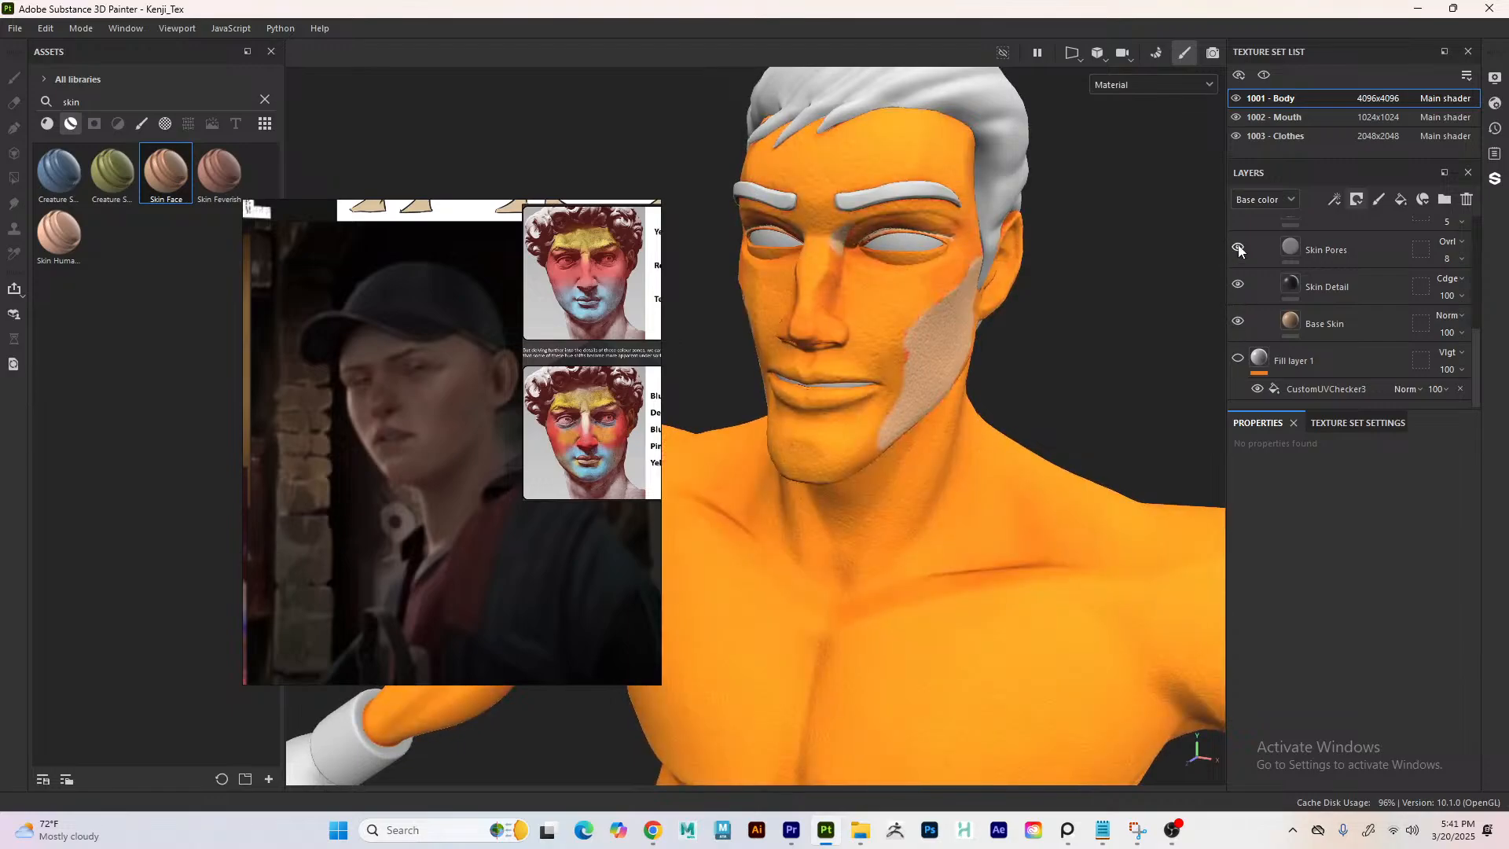
click(1237, 286)
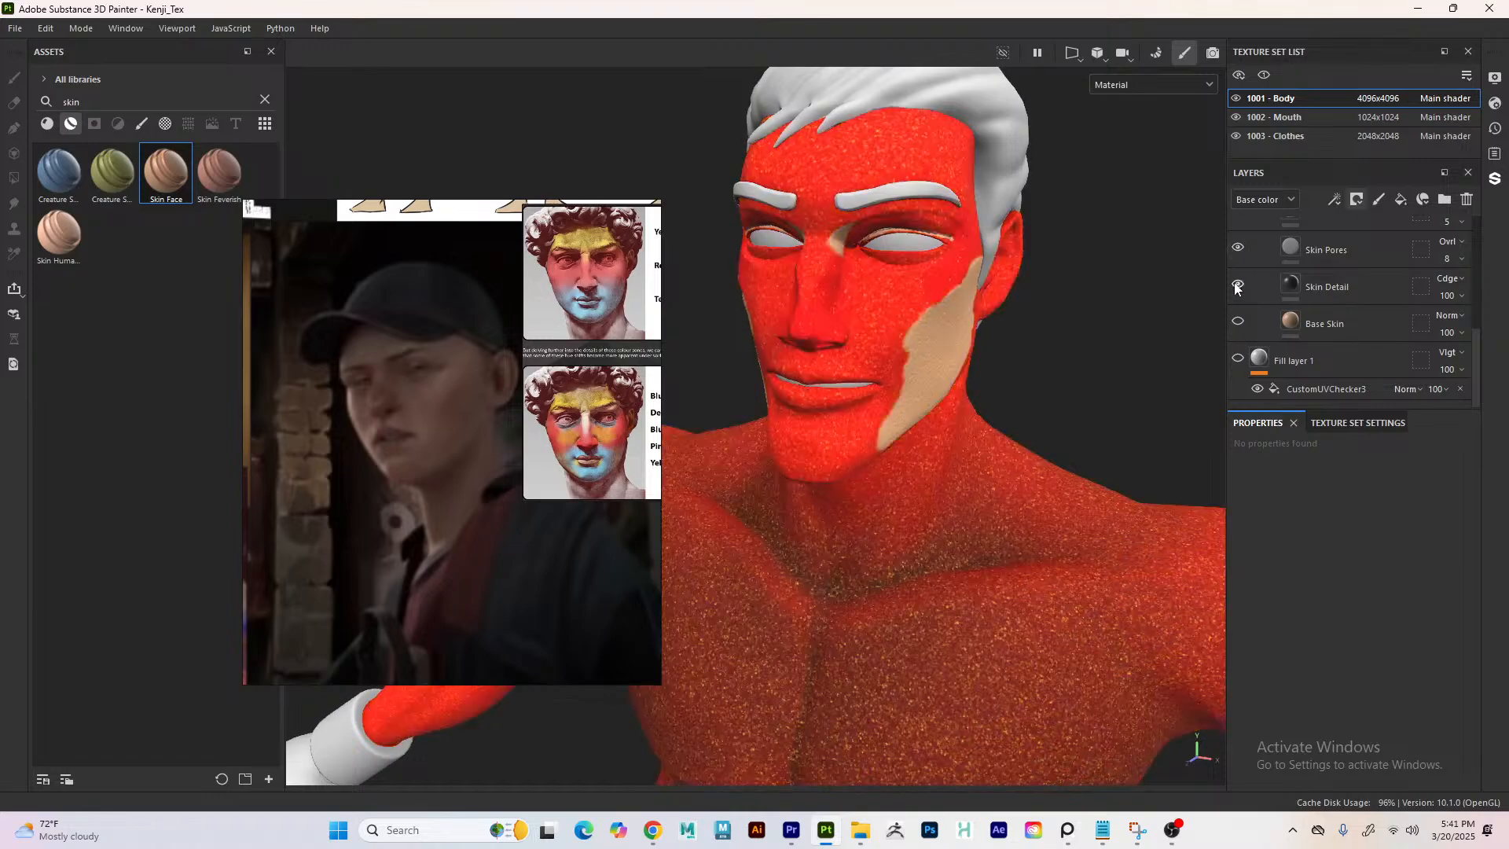
click(1237, 286)
click(1237, 290)
click(1237, 290)
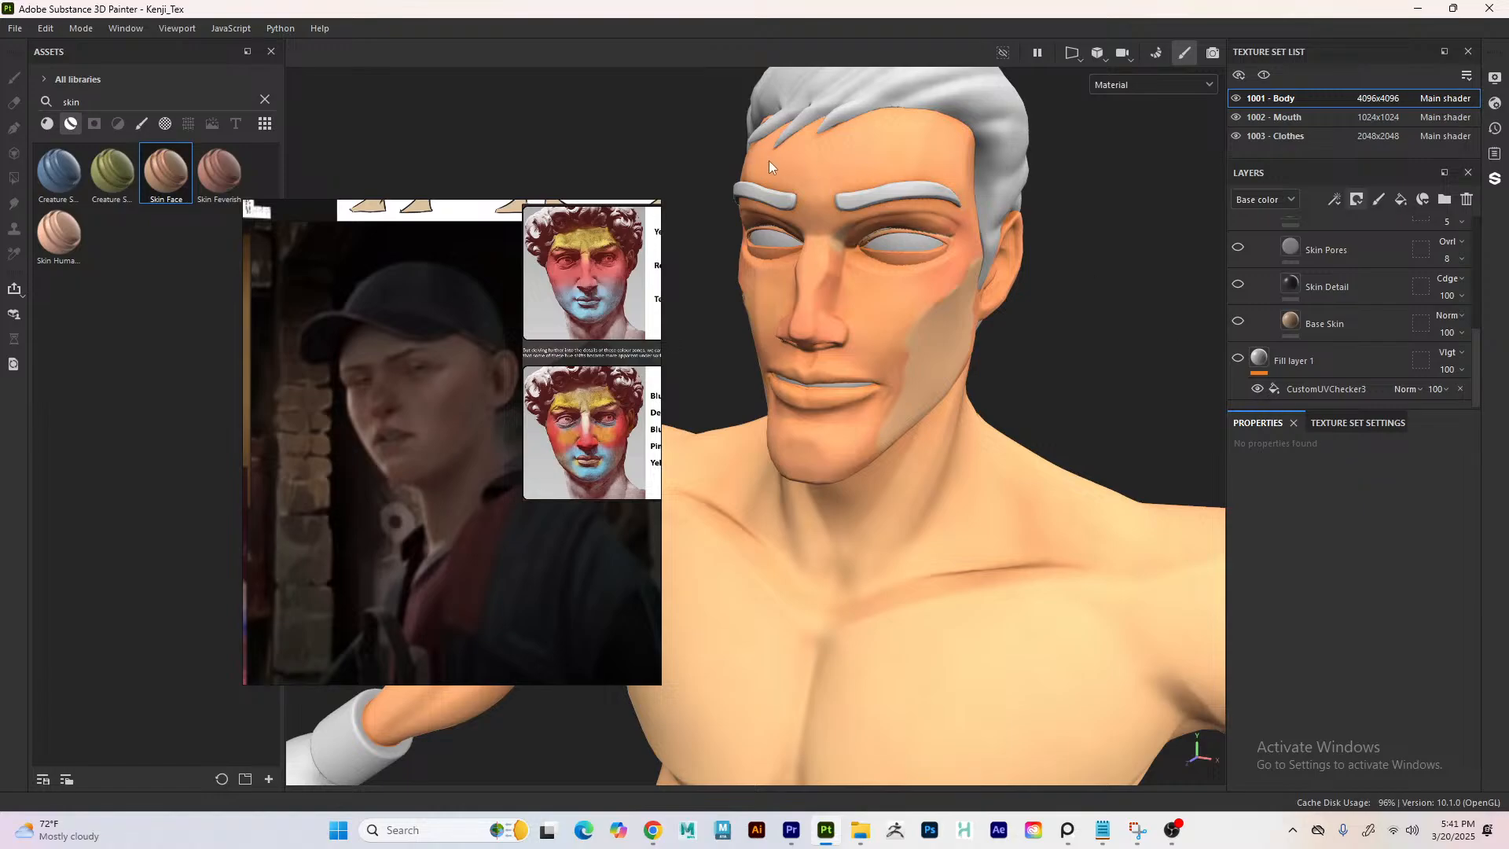
- Examine the tint on the nose and cheek up close, comparing it with Skin Face's Base Skin layer shown and hidden
alt+right_drag(808, 252, 1201, 823)
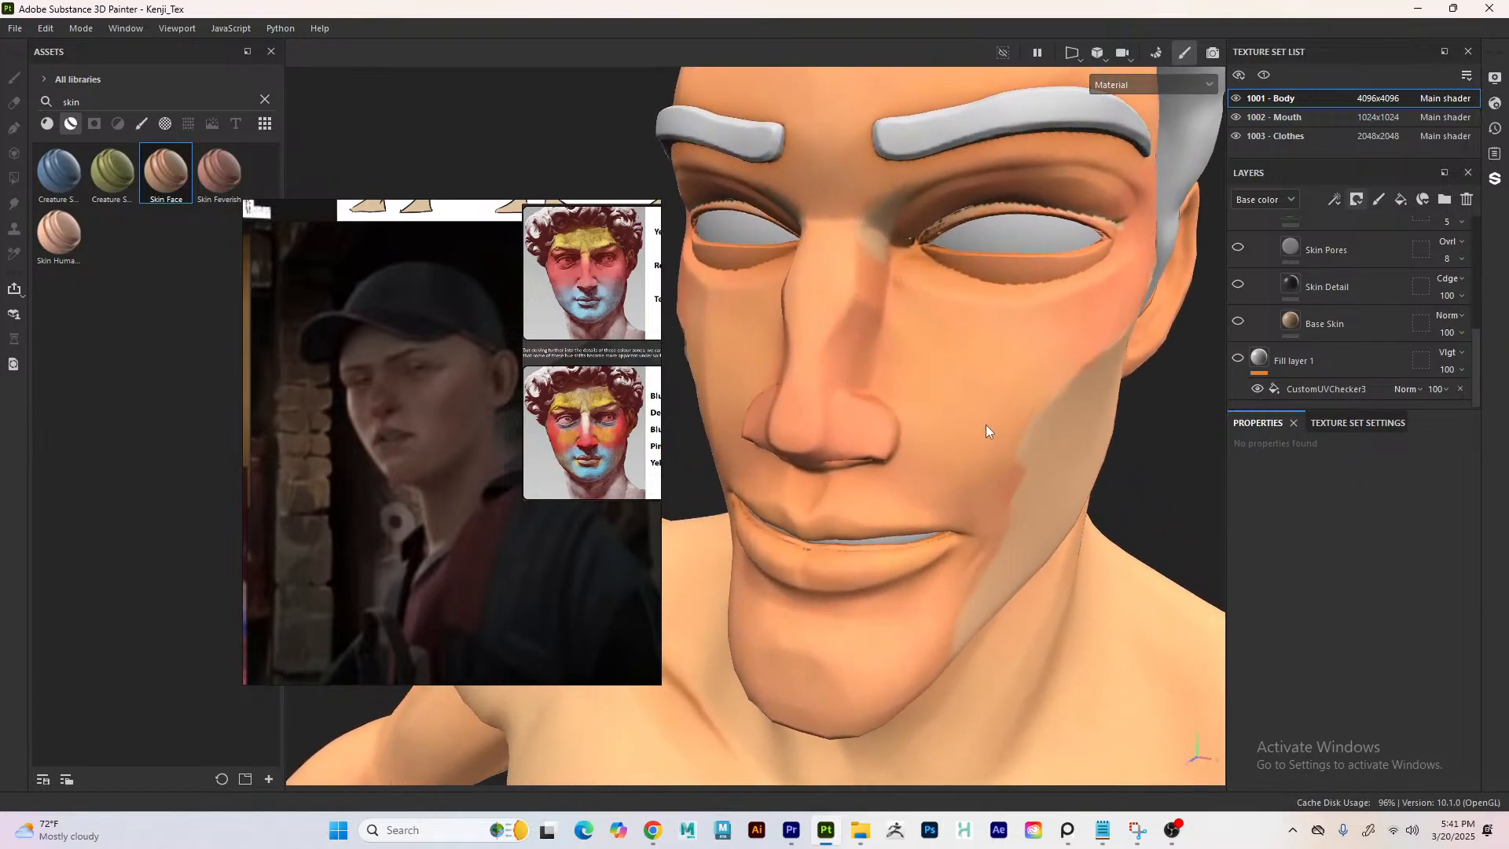
alt+drag(1029, 445, 884, 347)
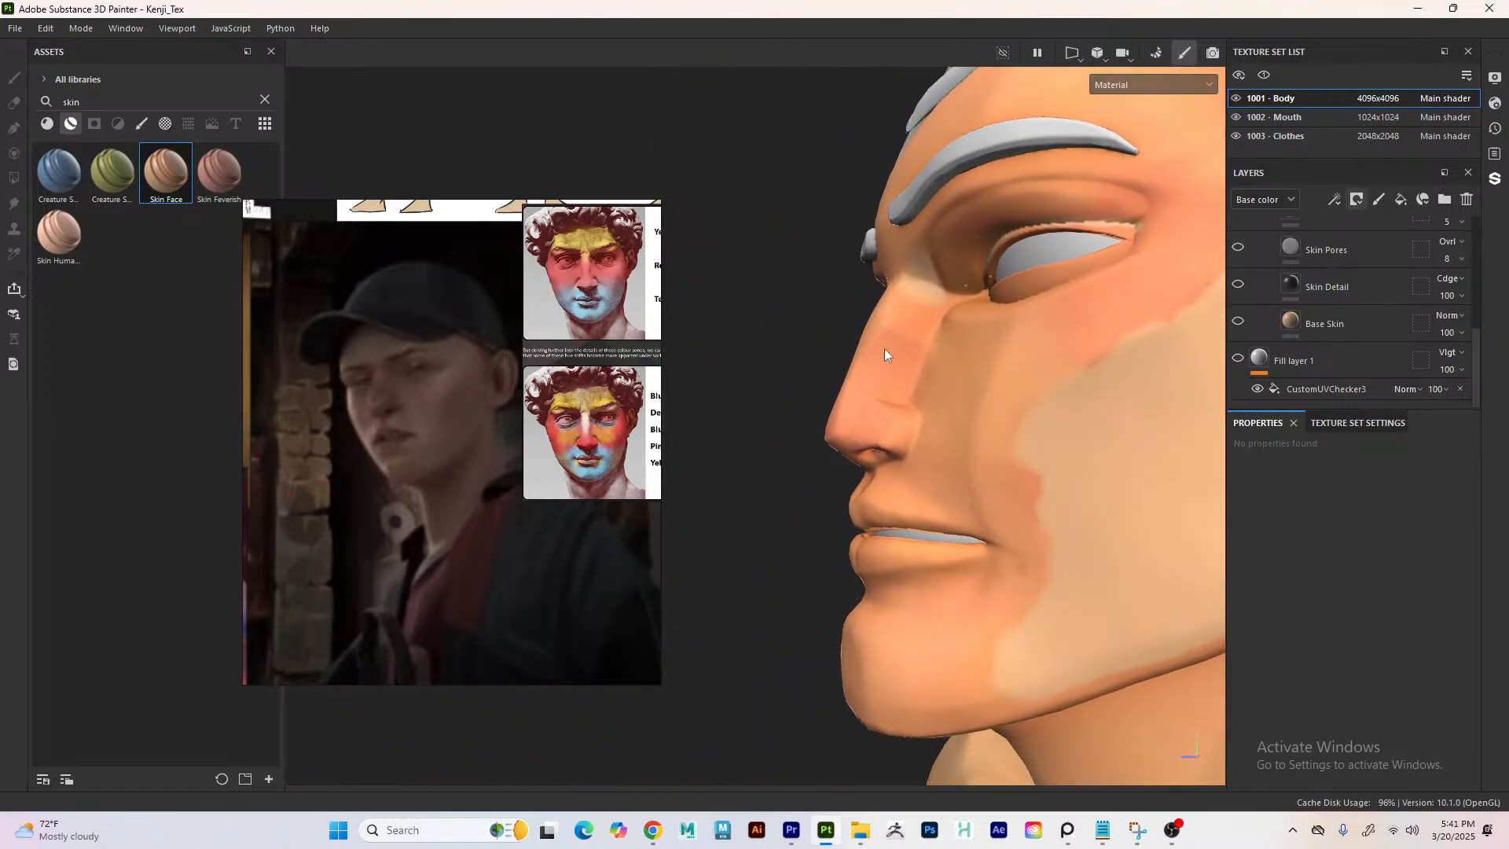
click(1239, 322)
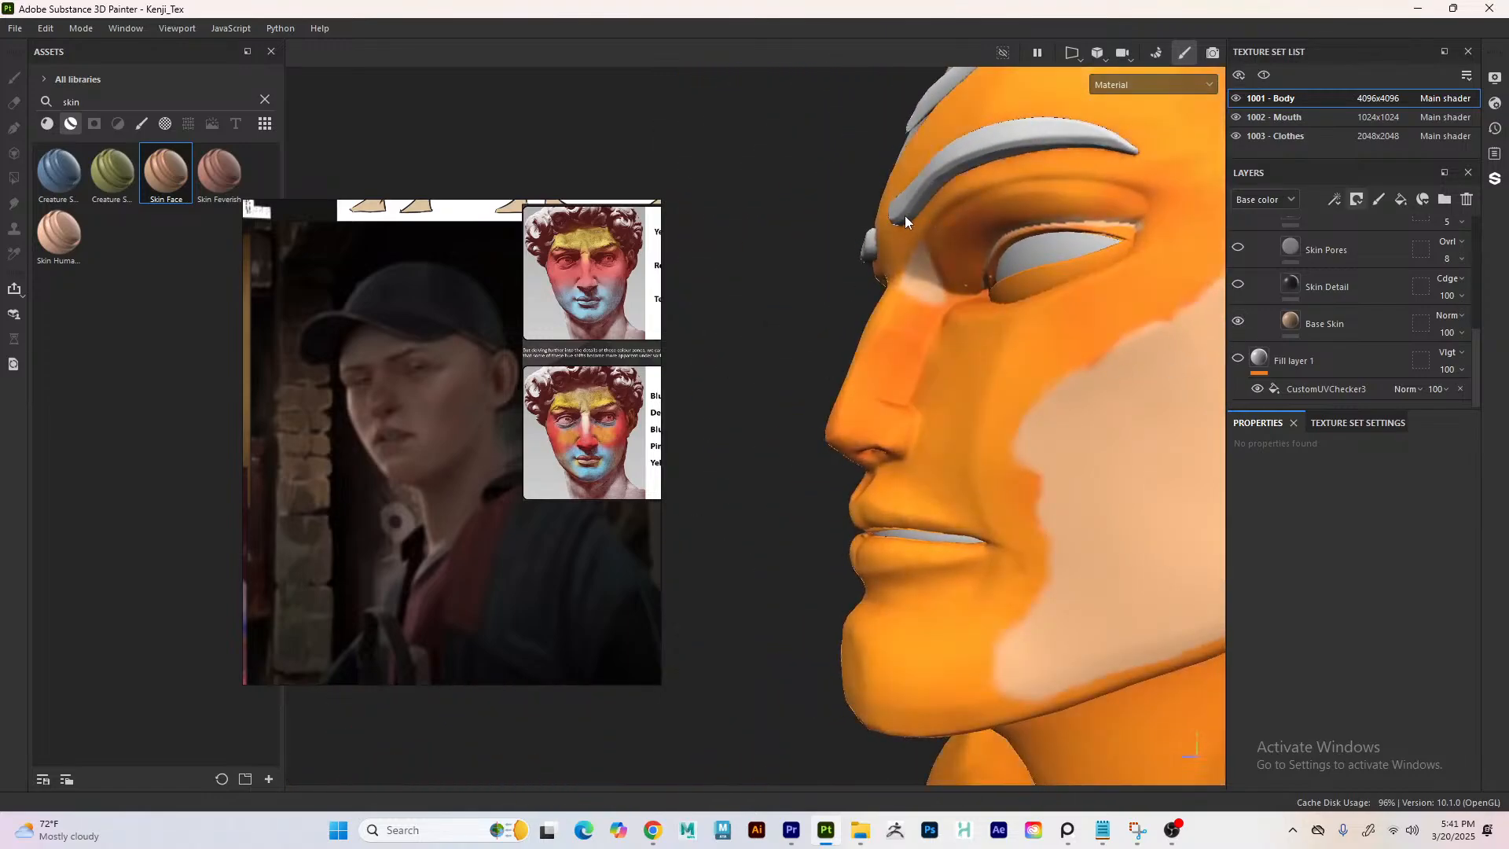
click(1238, 321)
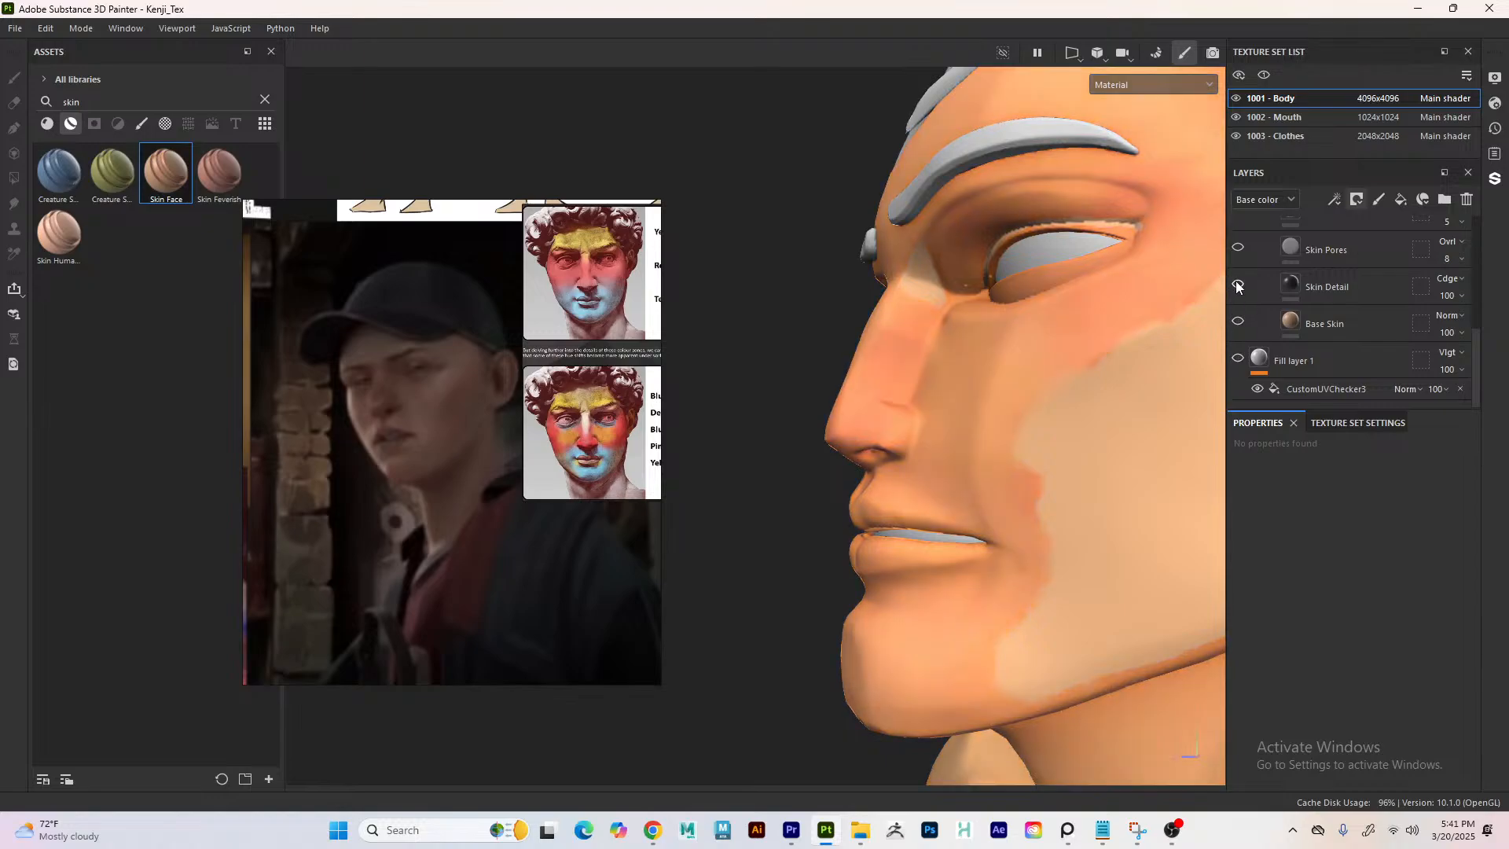
alt+middle_drag(720, 382, 804, 390)
alt+right_drag(804, 390, 523, 354)
alt+drag(859, 381, 655, 342)
alt+middle_drag(655, 342, 677, 346)
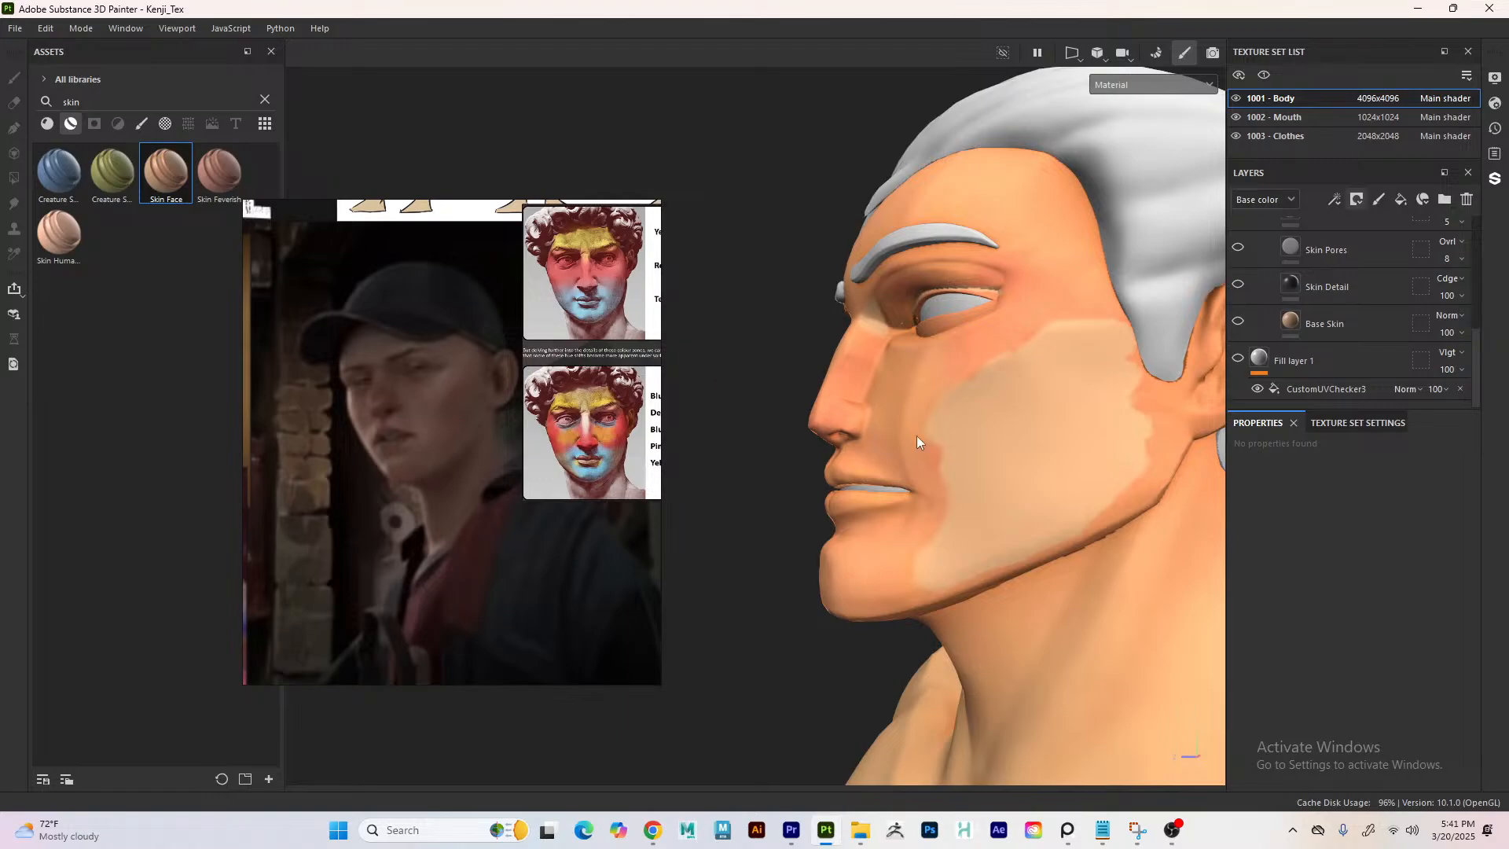
- Hide the AO and Skin Patches layers in Skin Face, and toggle the SSS layer to compare its effect on the face
drag(1471, 378, 1475, 331)
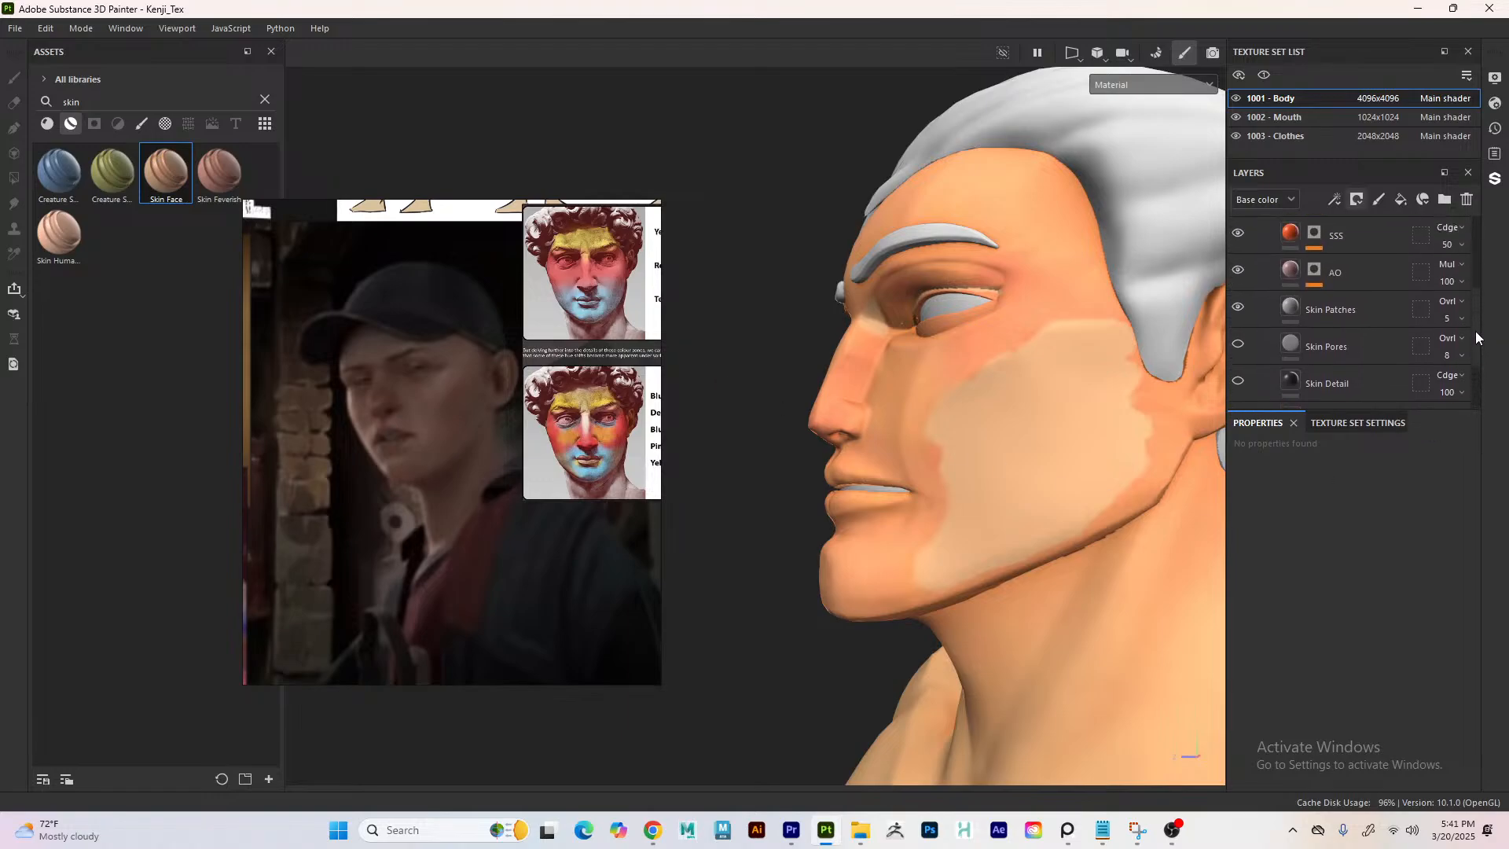
click(1237, 275)
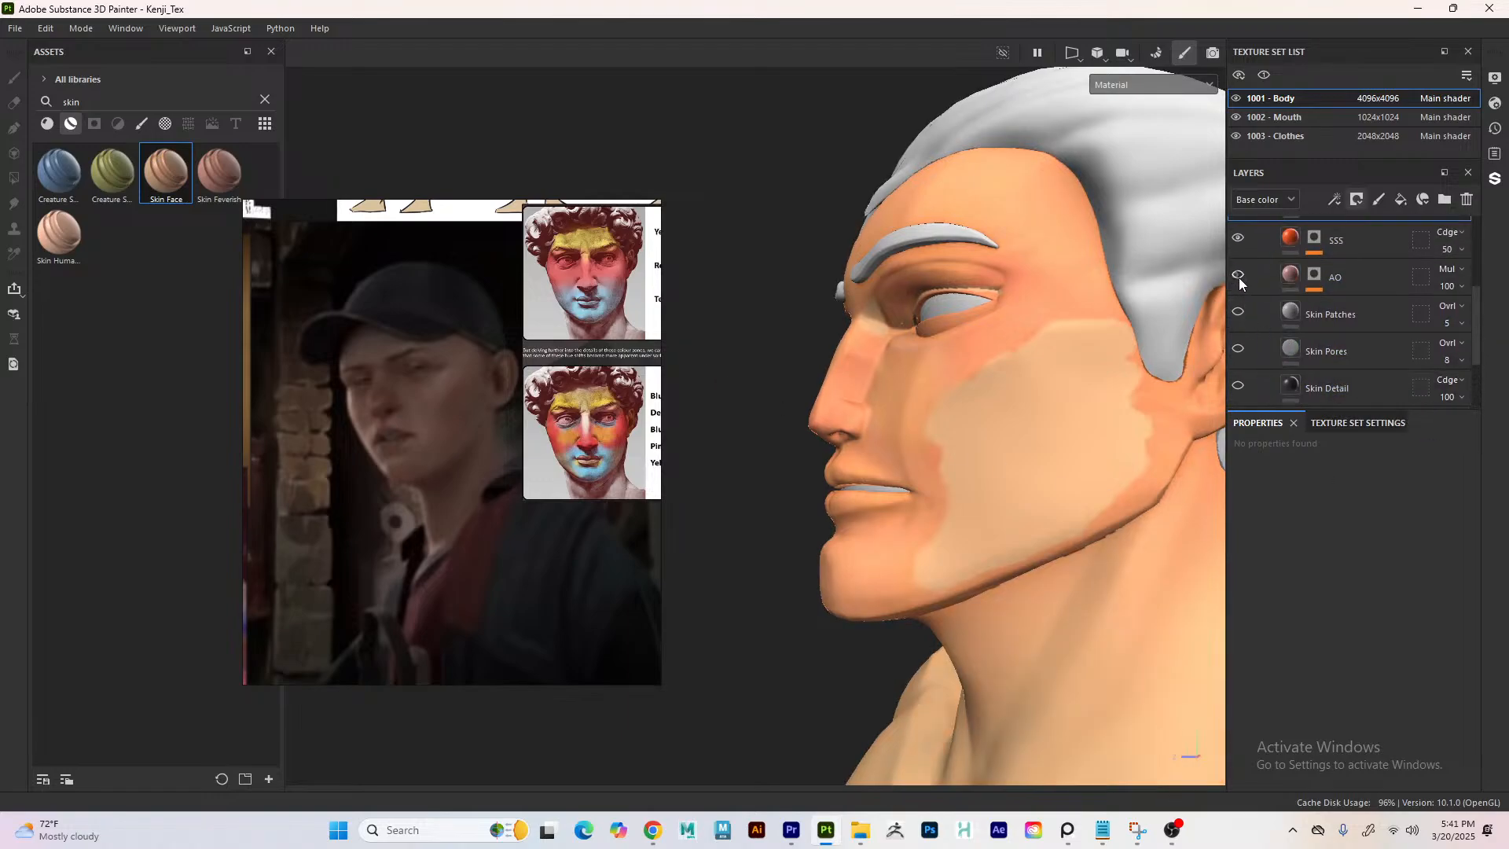
click(1289, 308)
click(1238, 241)
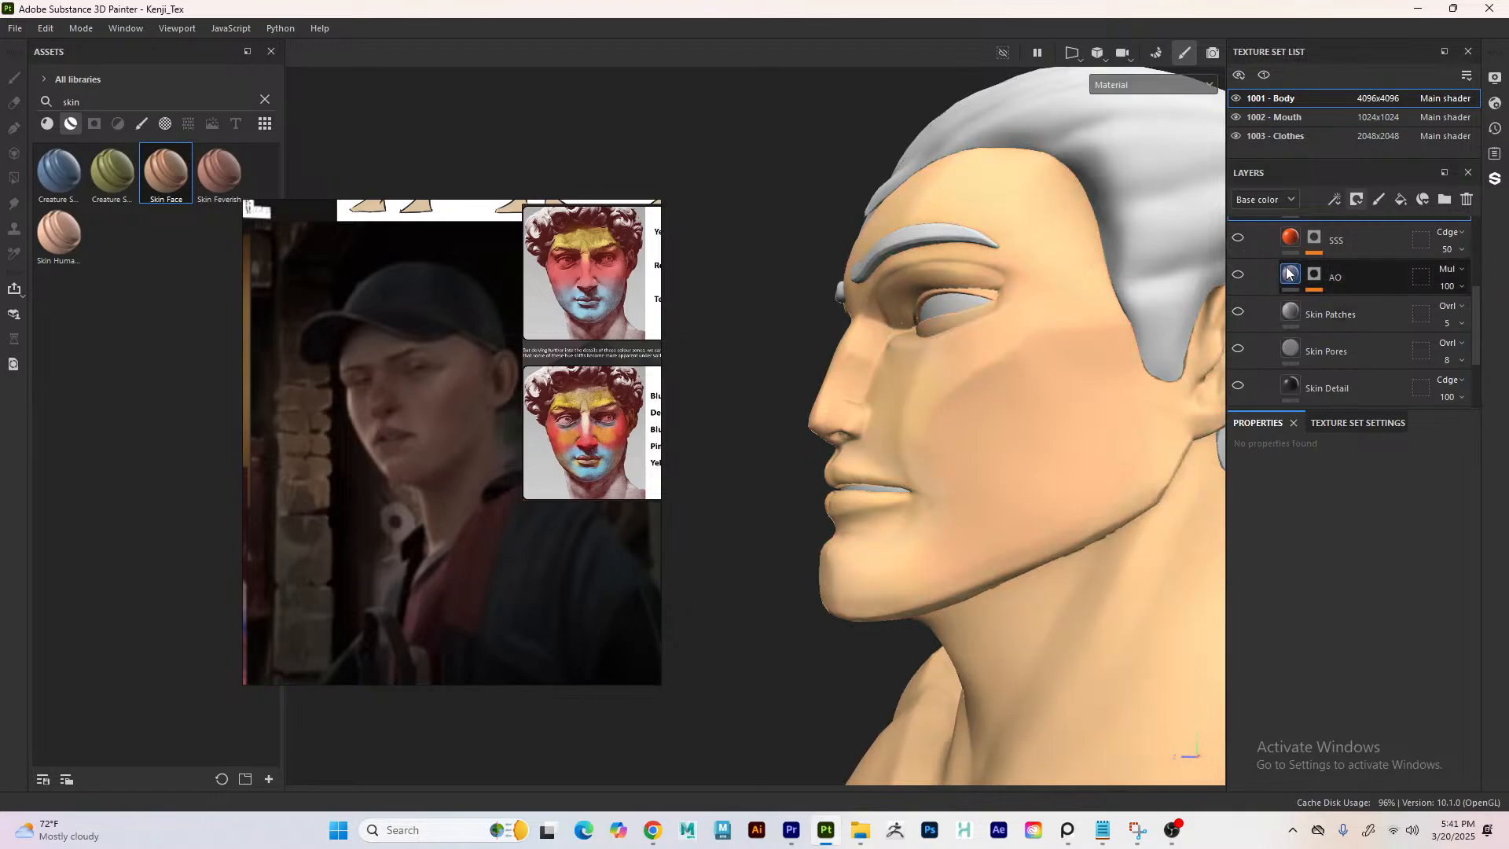
click(1238, 239)
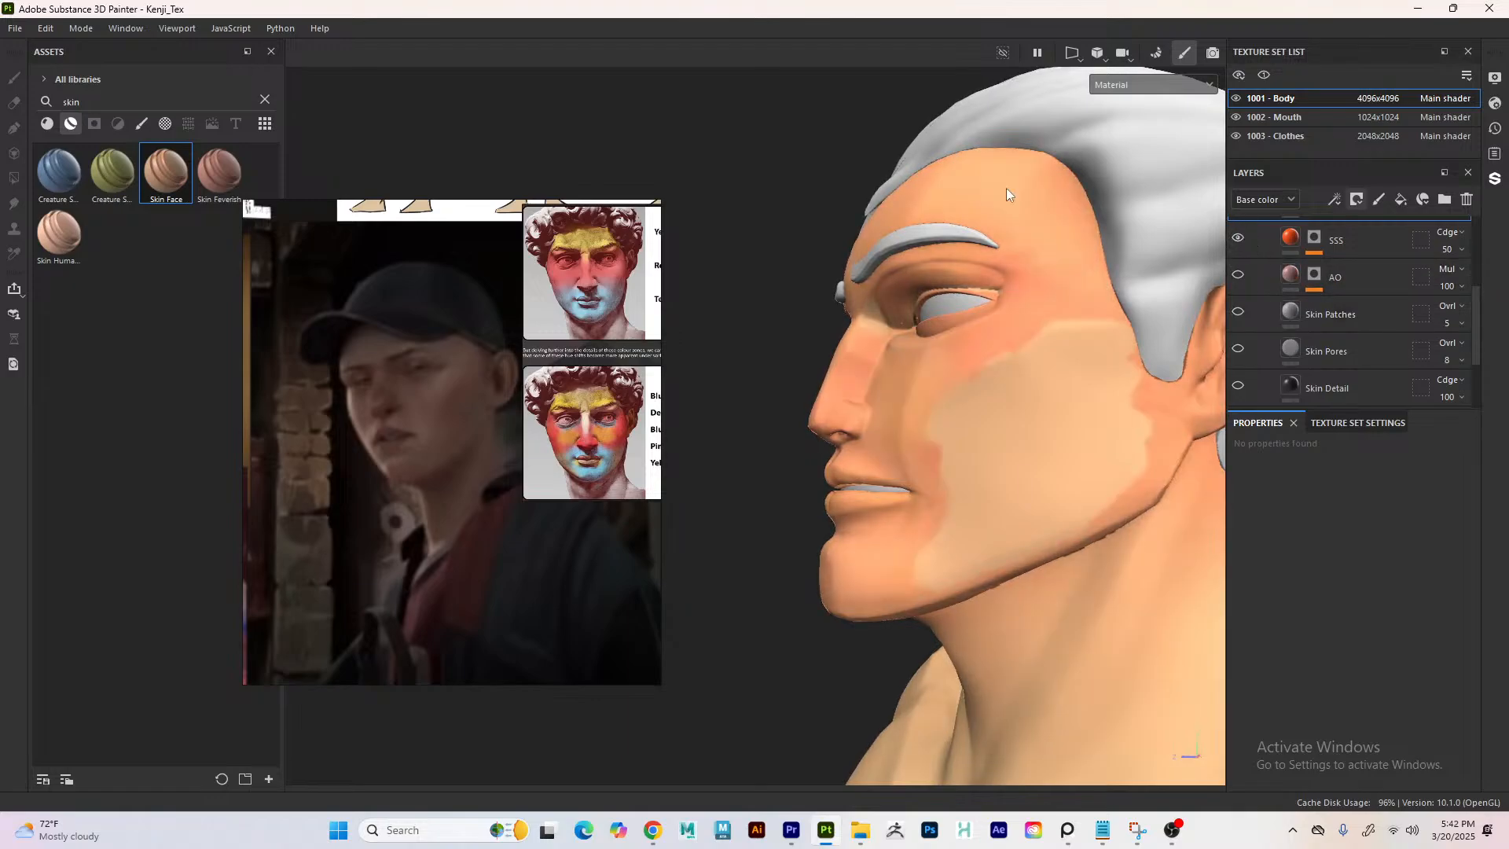
alt+drag(721, 345, 731, 355)
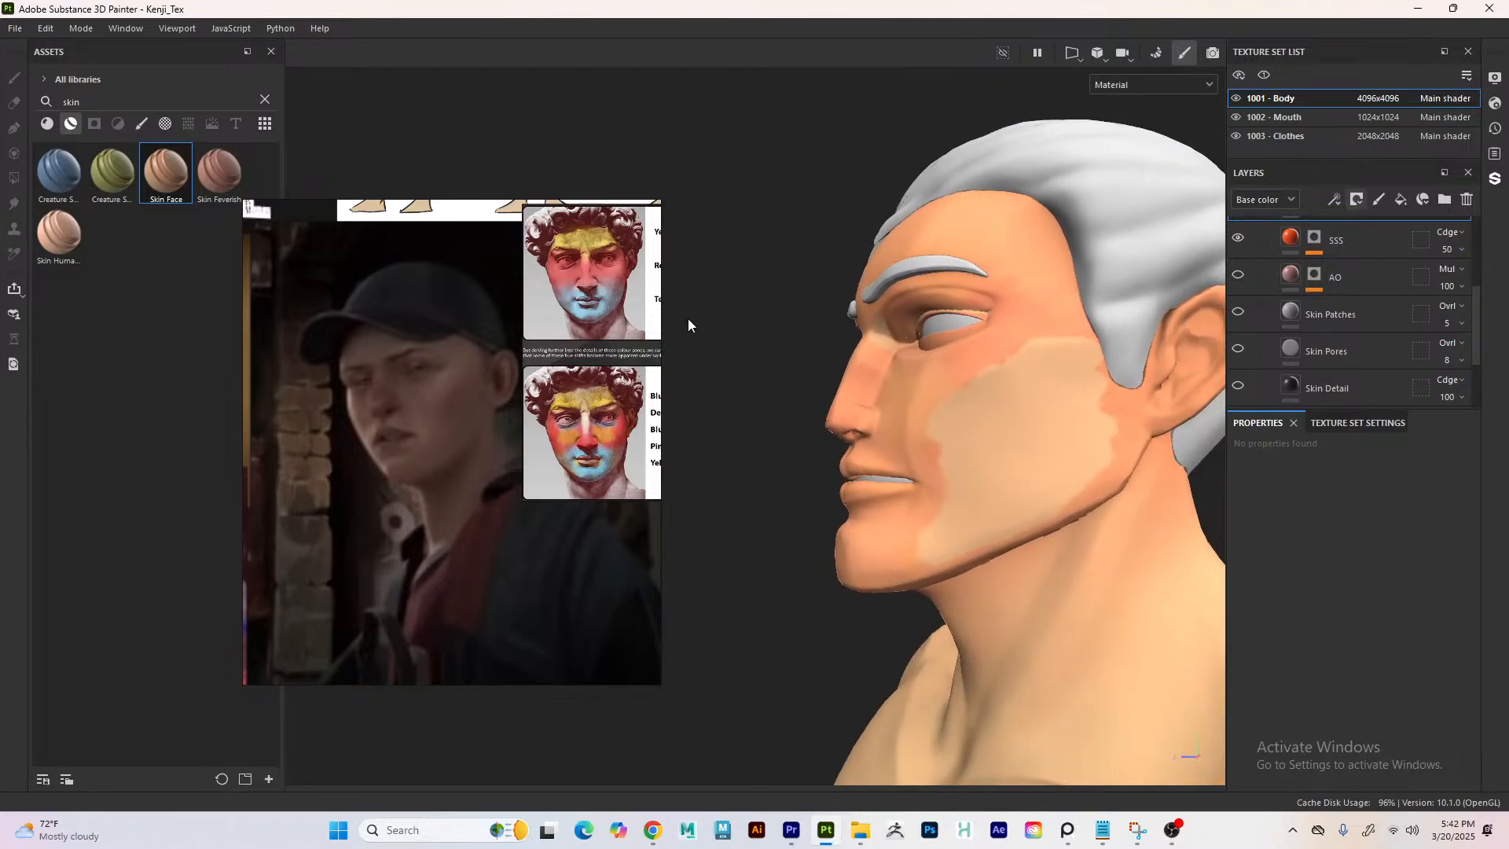
key(super)
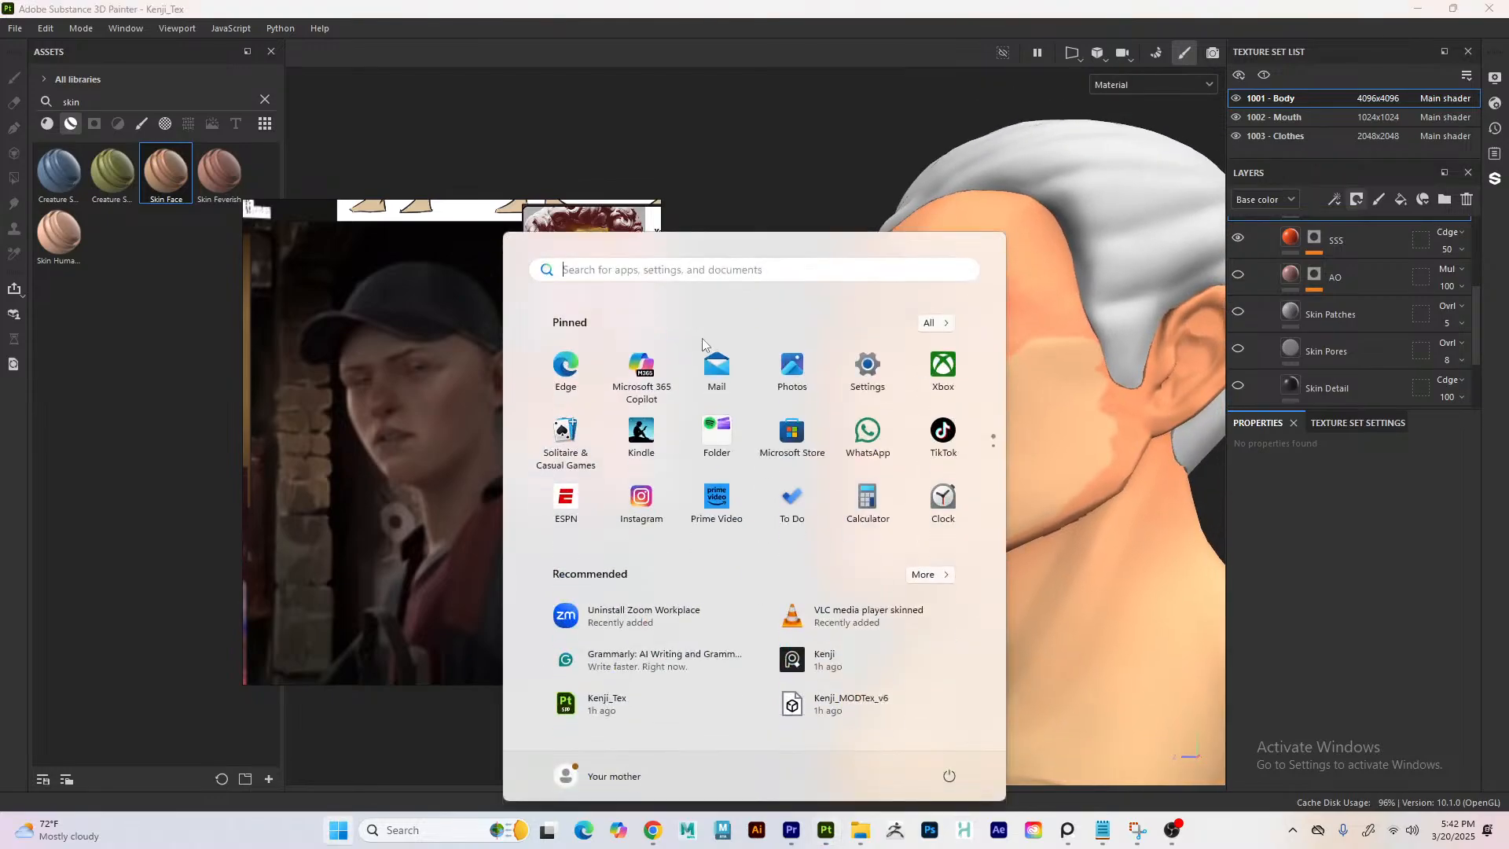
key(super)
alt+drag(706, 343, 727, 417)
scroll(728, 417, down, 1)
alt+right_drag(500, 236, 435, 219)
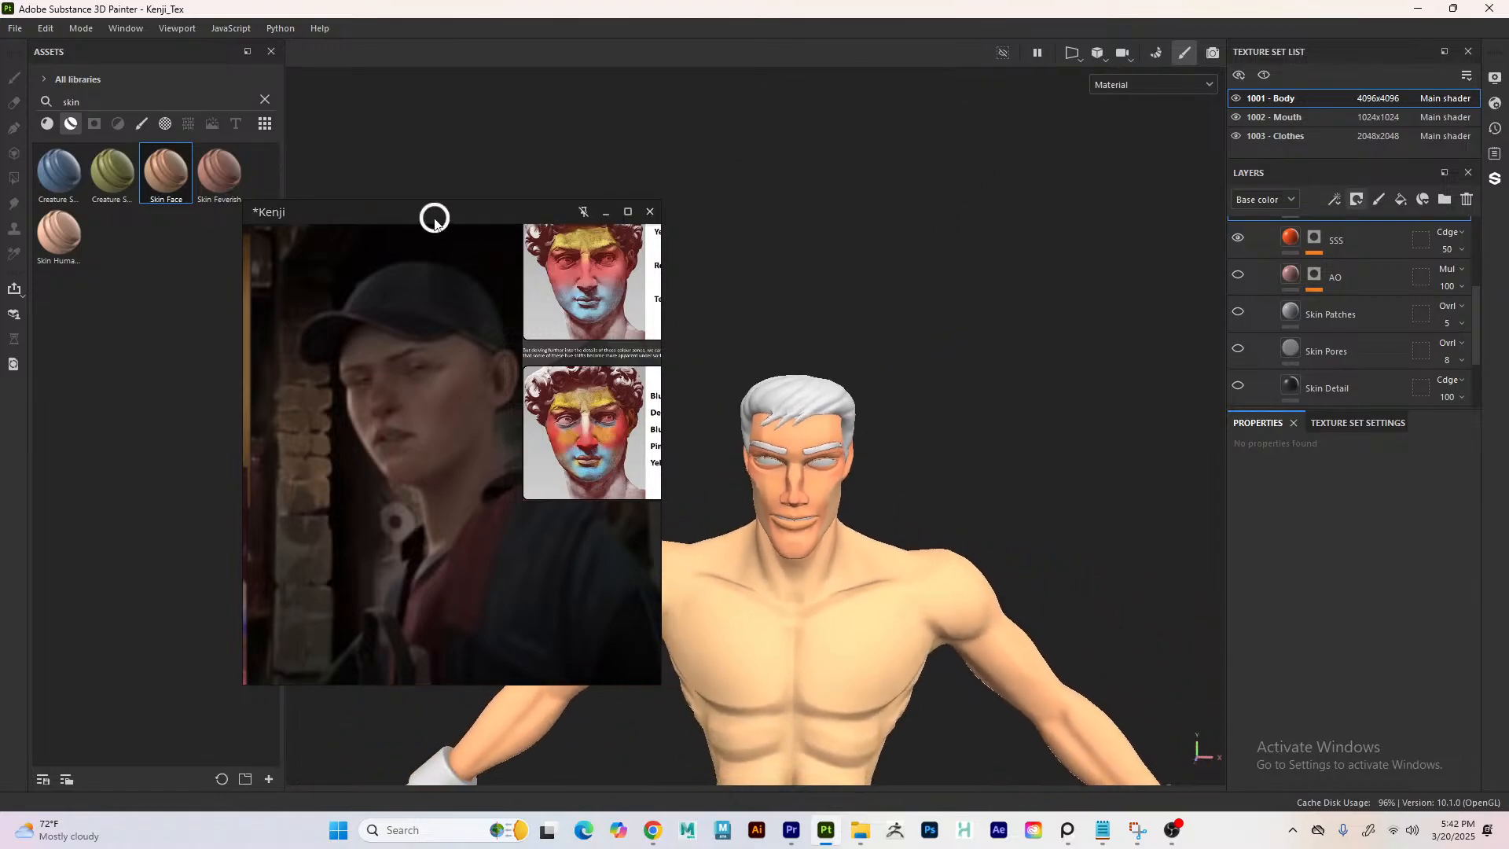
- Examine the SSS tint across the whole body and hide the SSS layer in the Skin Face folder
alt+middle_drag(724, 394, 743, 201)
alt+middle_drag(737, 284, 821, 207)
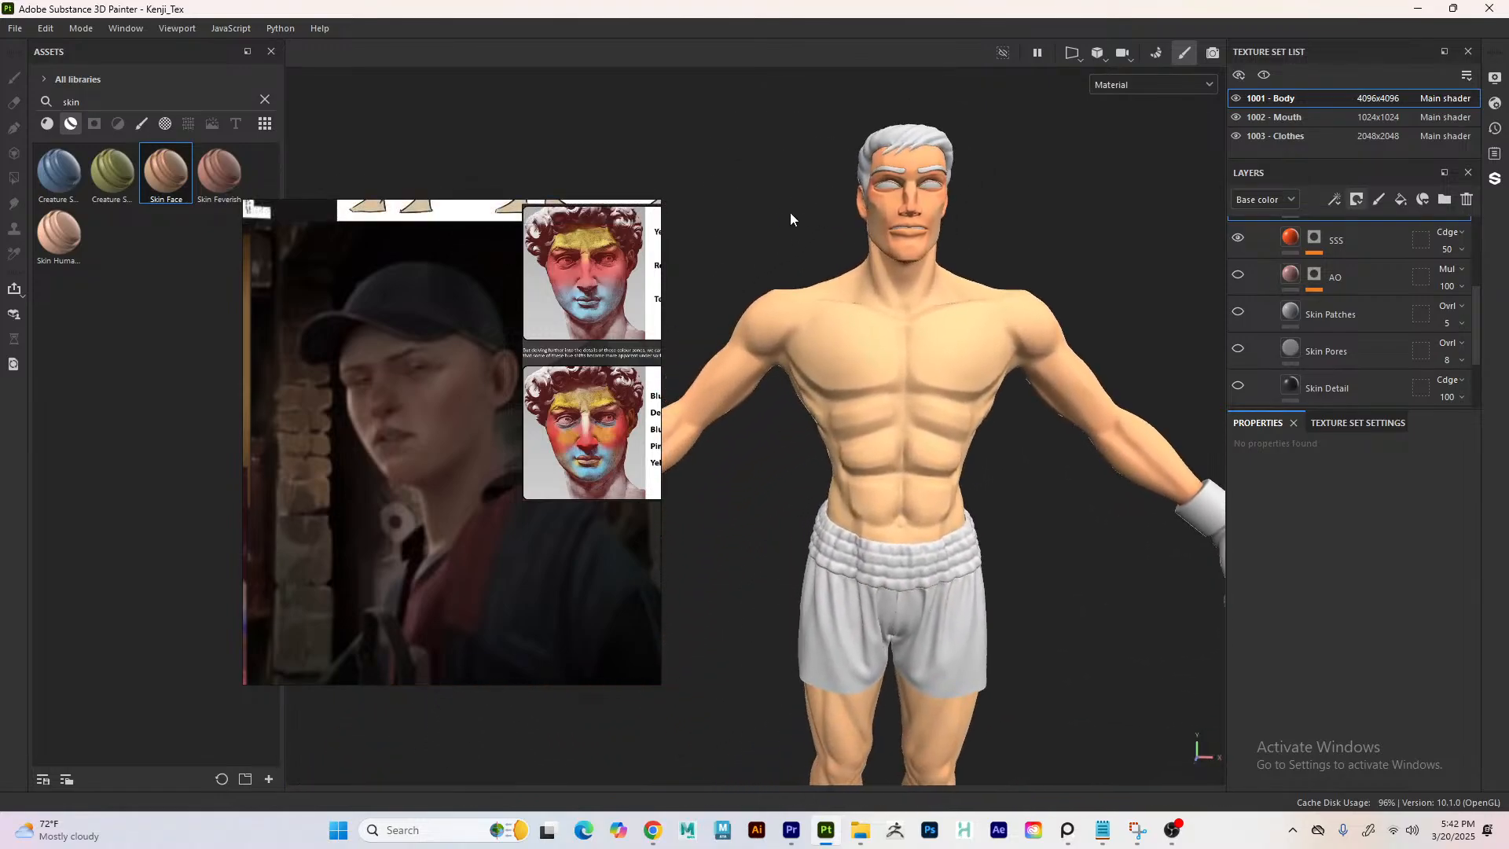
alt+middle_drag(711, 237, 688, 246)
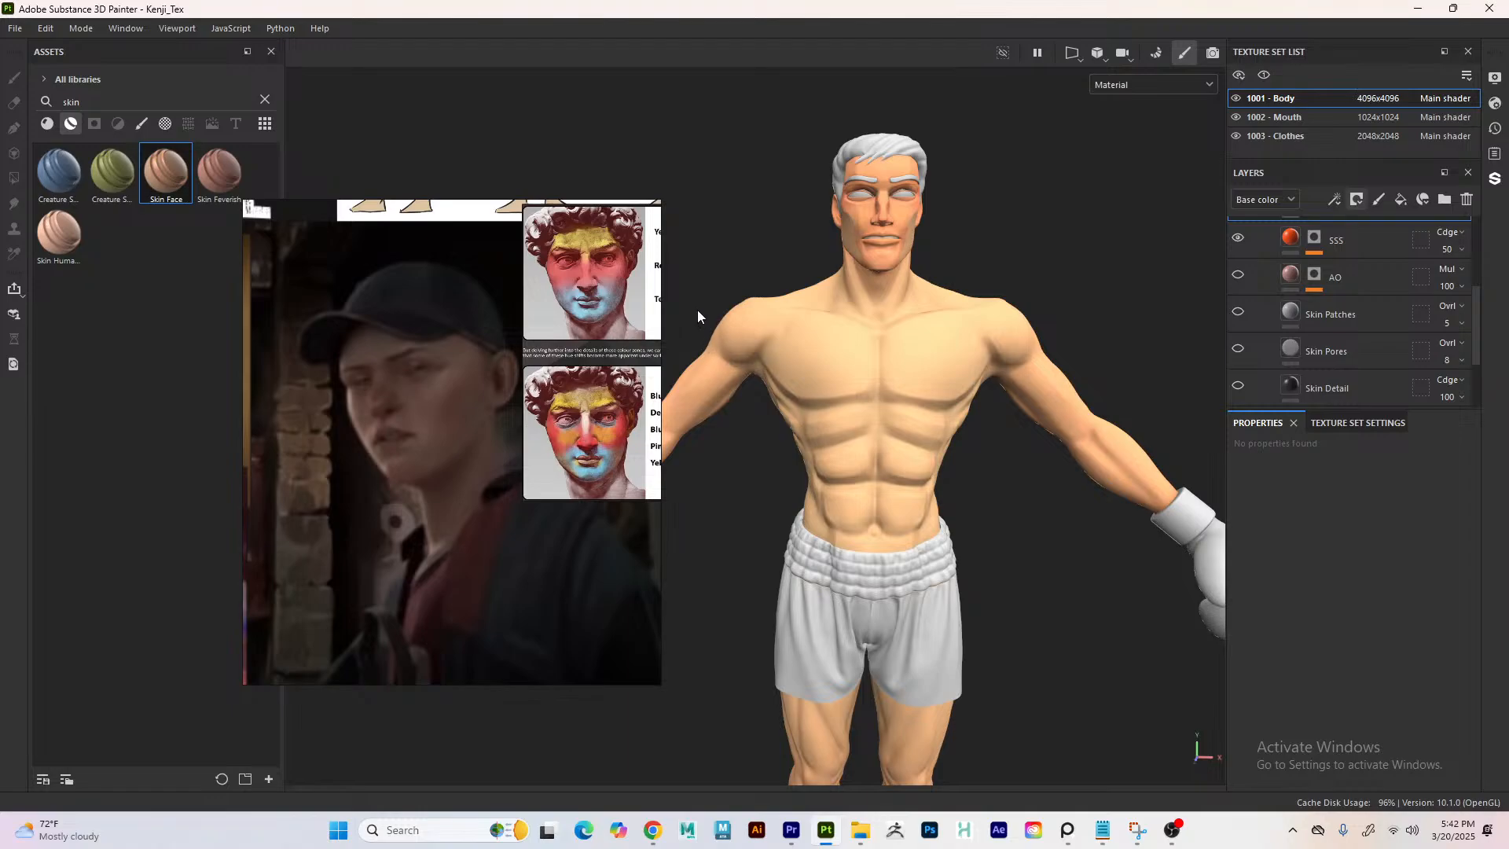
mouse_move(698, 312)
alt+middle_down()
mouse_move(691, 331)
mouse_move(691, 304)
alt+middle_up()
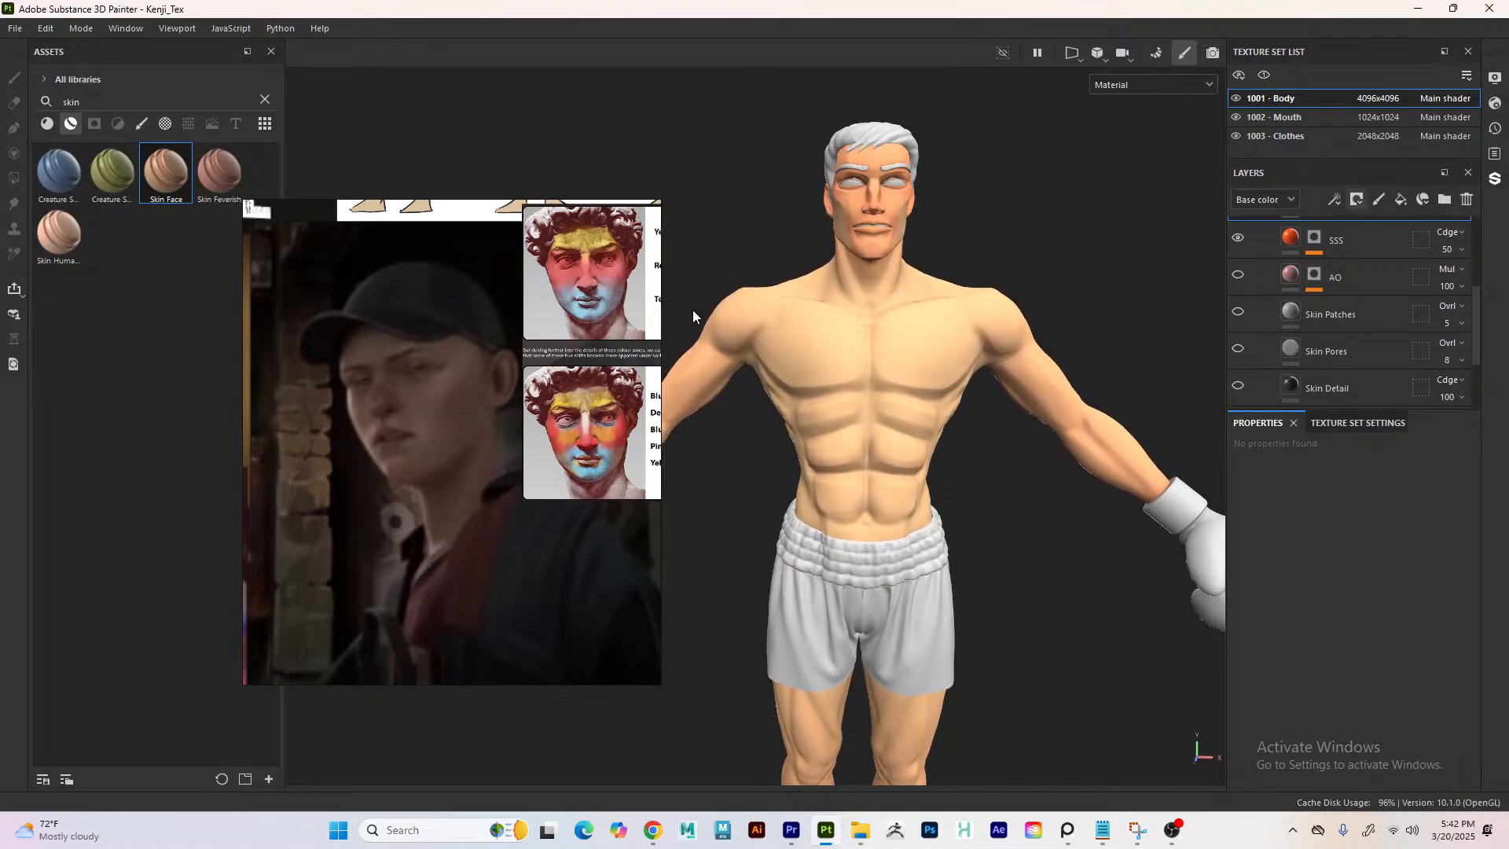
alt+drag(692, 292, 1029, 355)
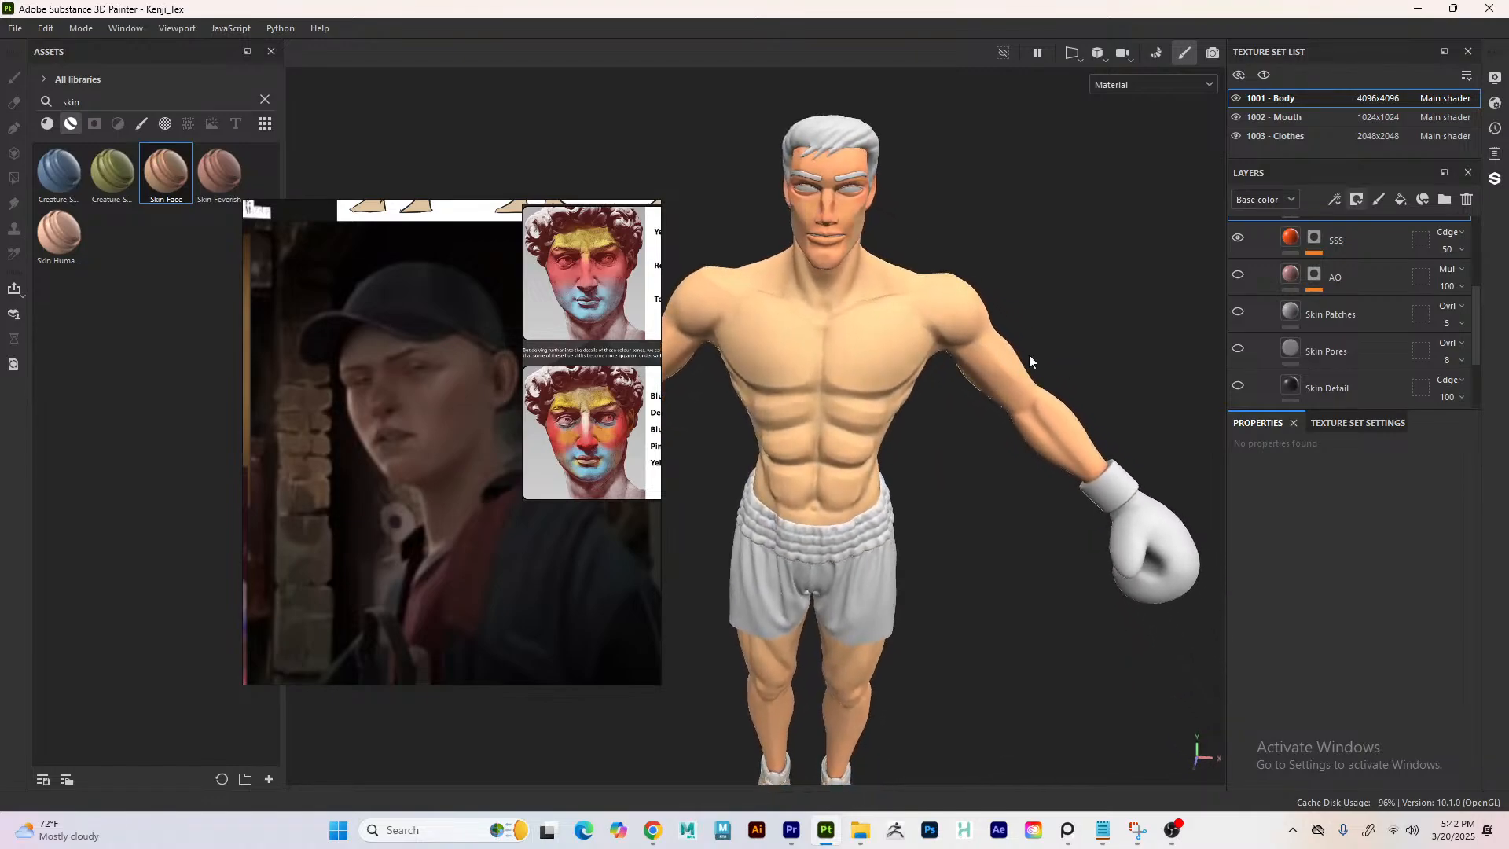
click(1239, 238)
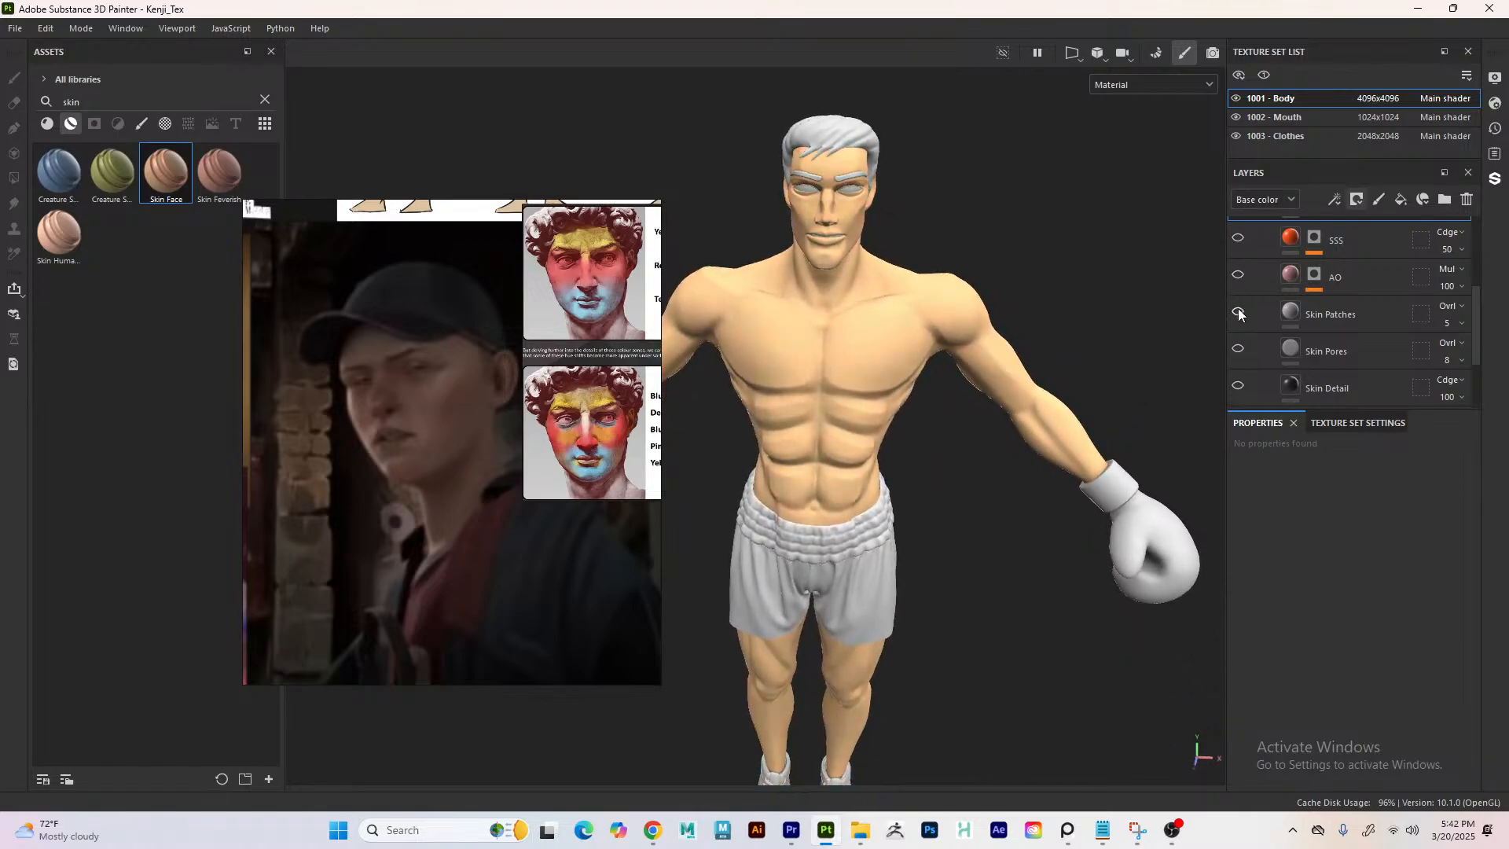
- Show Skin Patches and Skin Pores on the face, and toggle Skin Detail and Base Skin to compare their effect up close, leaving both hidden
alt+right_drag(805, 174, 1336, 757)
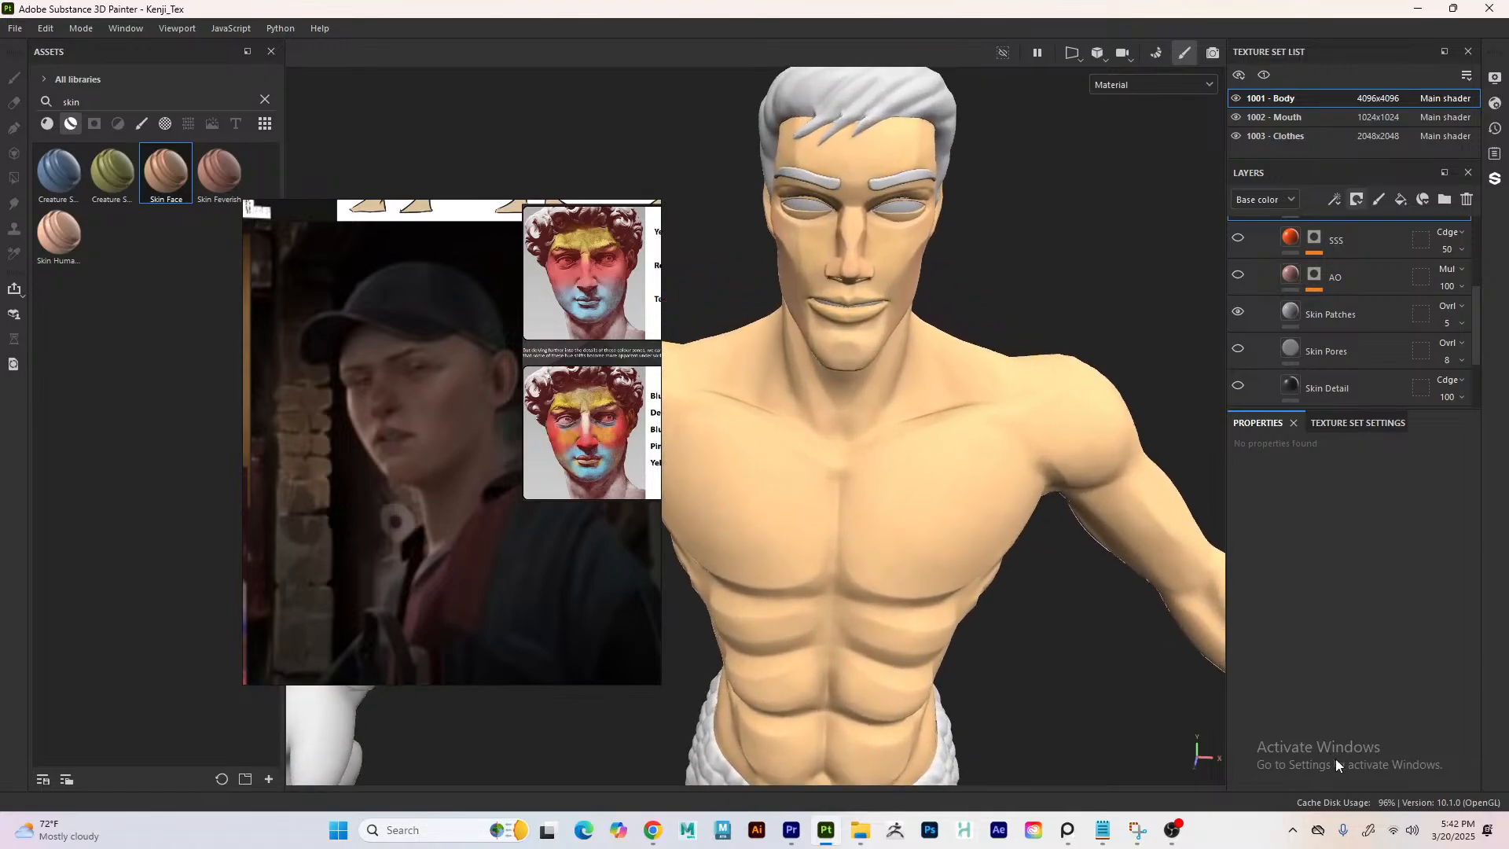
alt+right_drag(857, 191, 1360, 784)
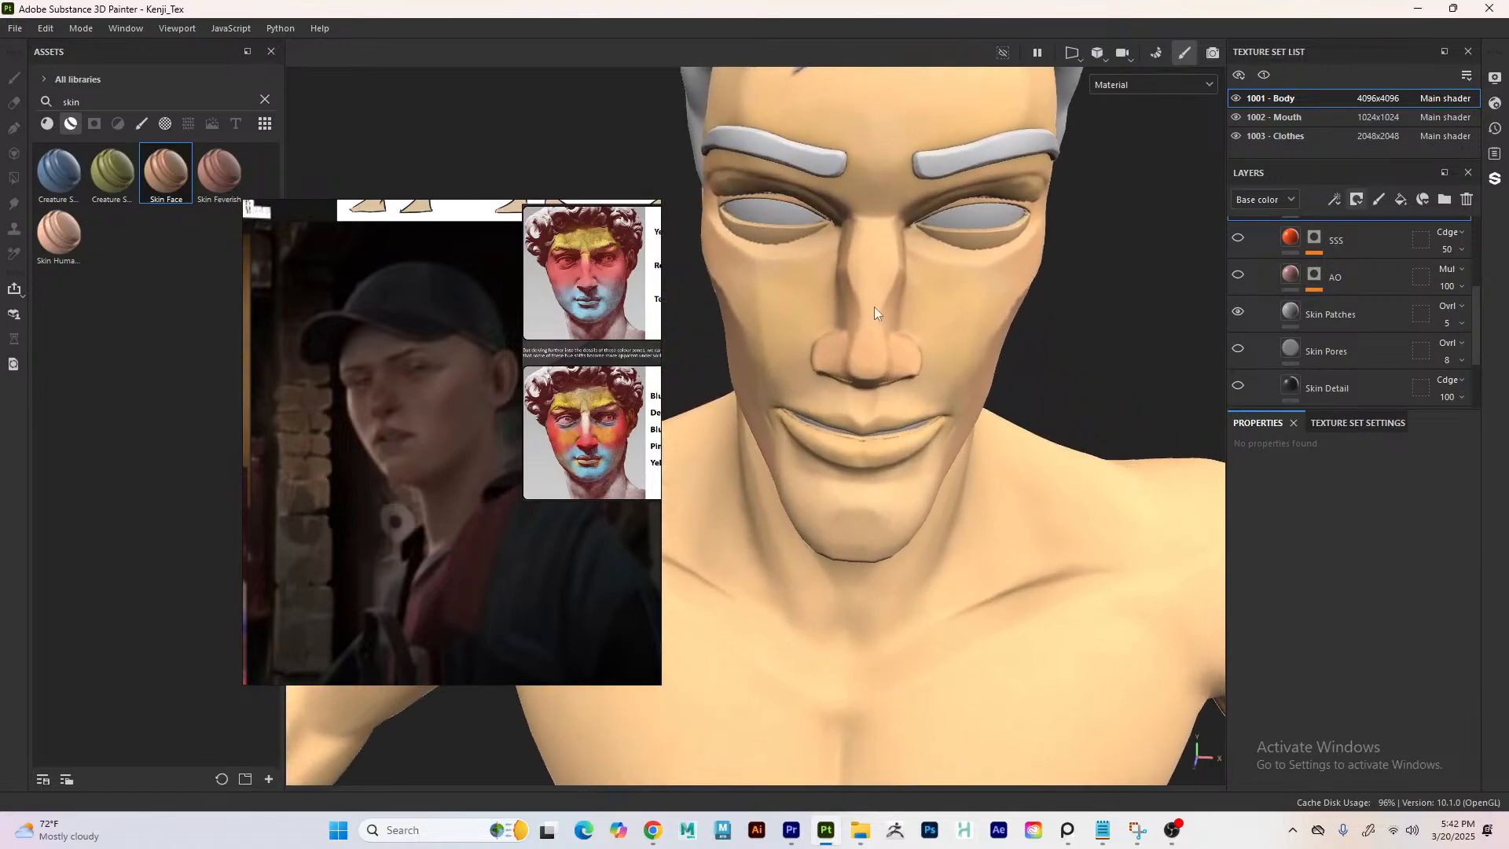
alt+drag(938, 365, 734, 260)
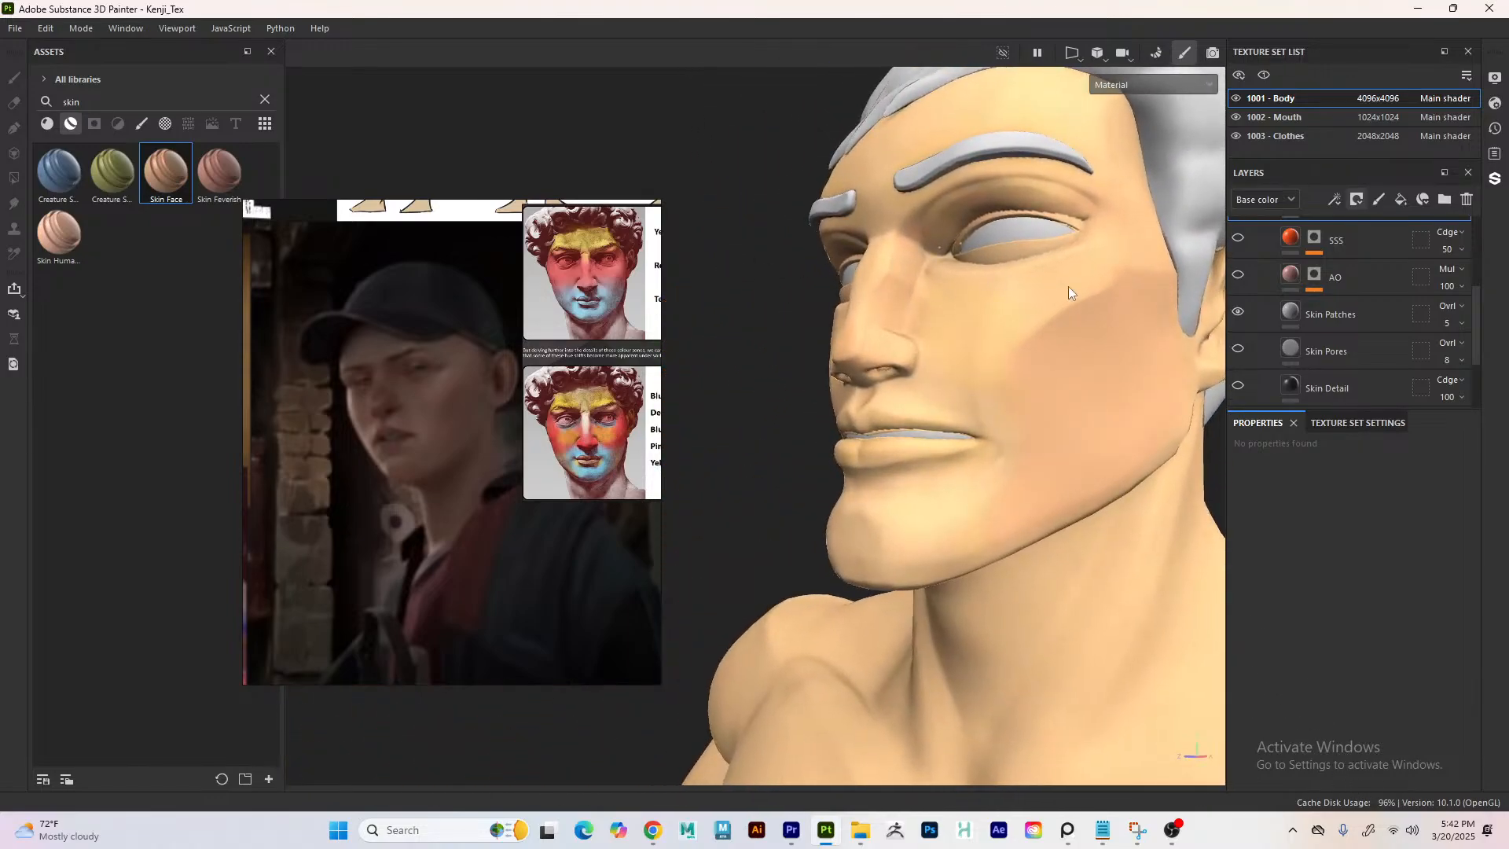
click(1239, 349)
click(1237, 385)
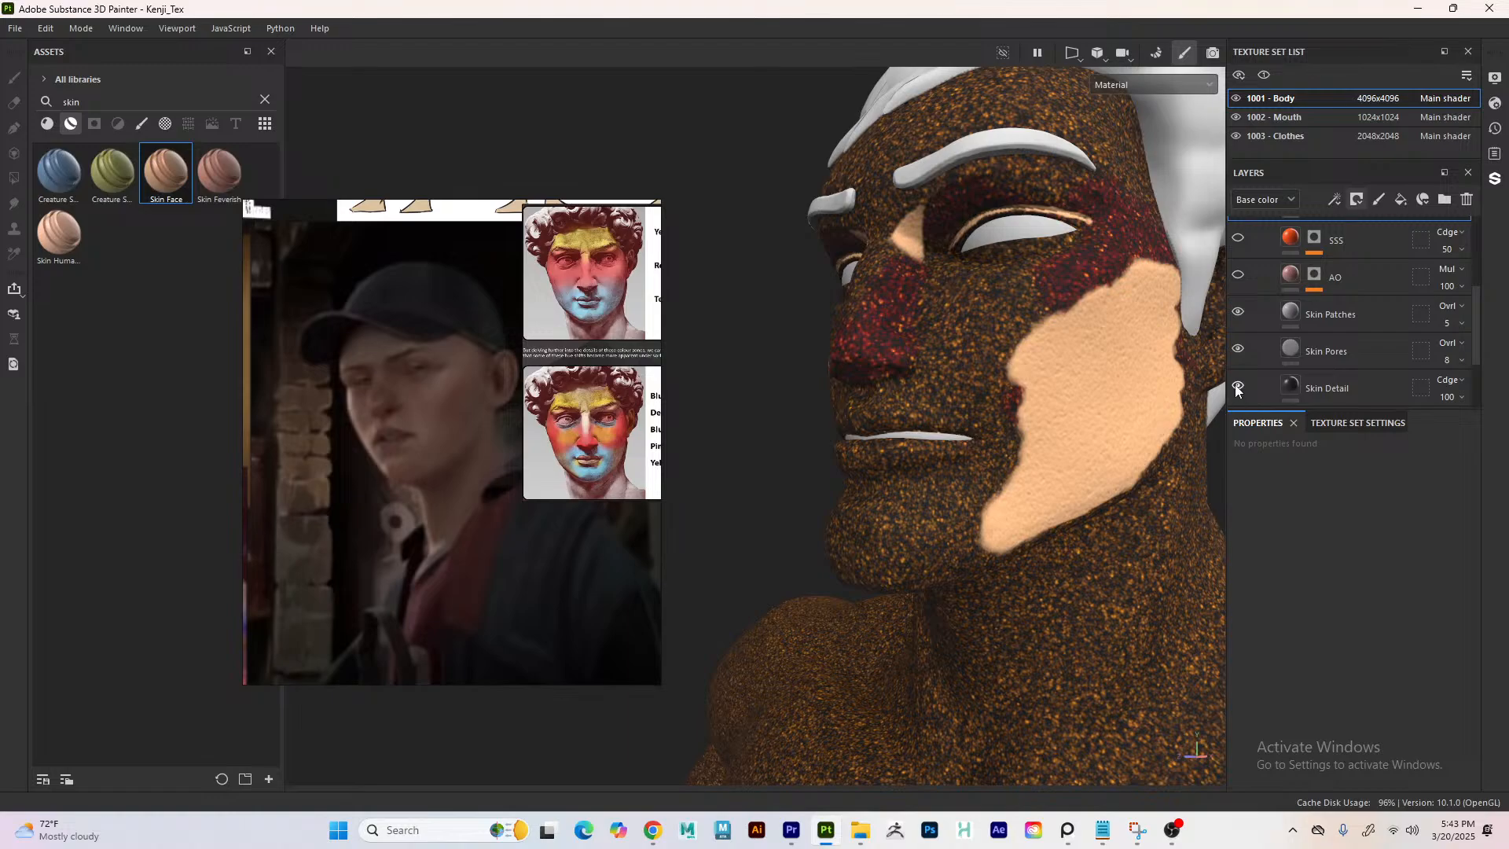
click(1238, 385)
scroll(1399, 334, down, 3)
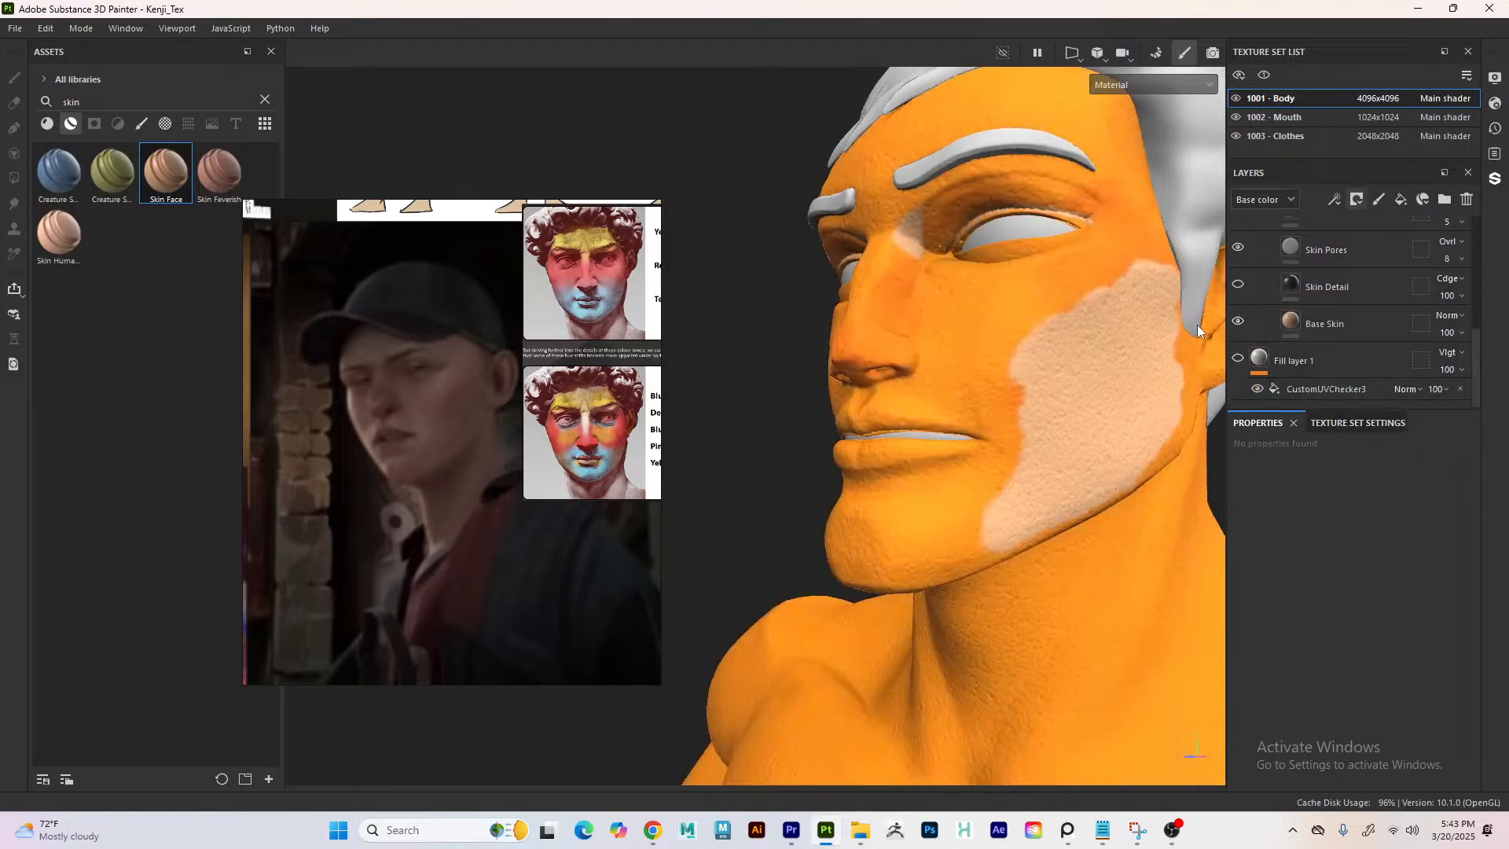
click(1237, 321)
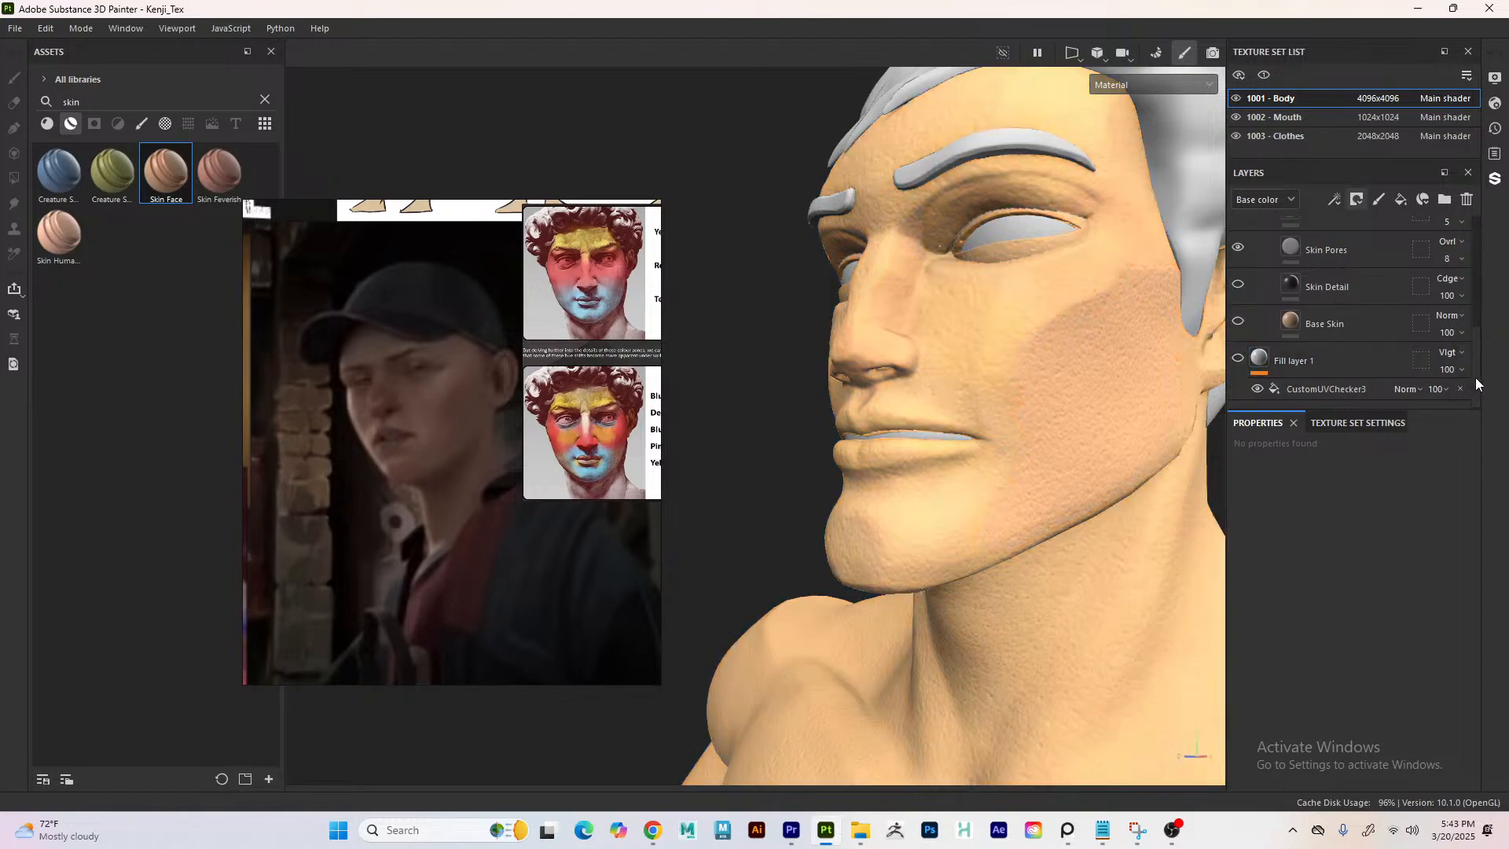
- Move the Skin Patches and Skin Pores layers out of the Skin Face folder and delete the rest of that folder
scroll(1477, 360, up, 3)
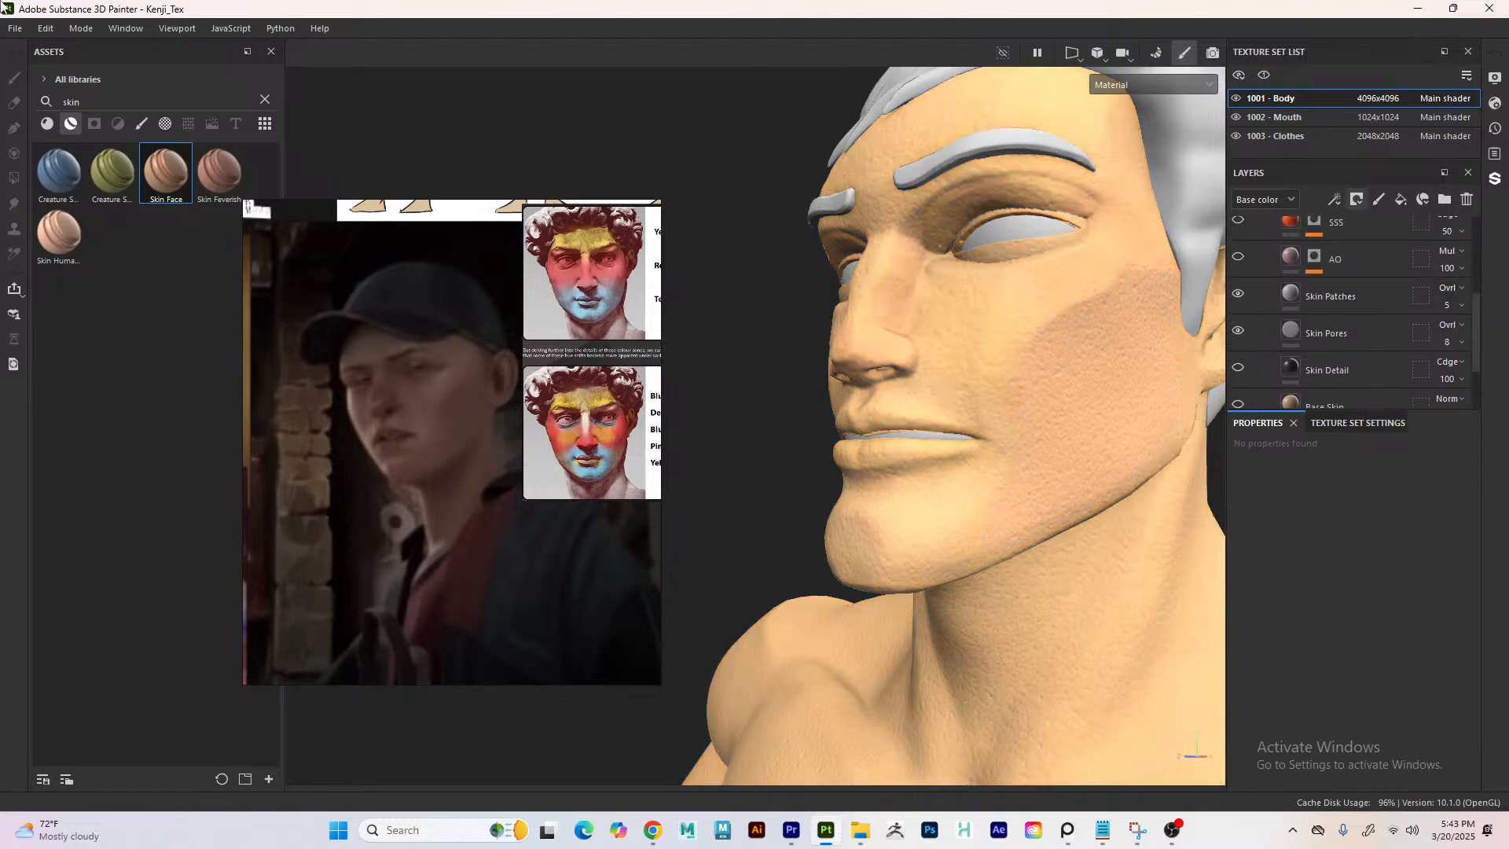
click(1351, 308)
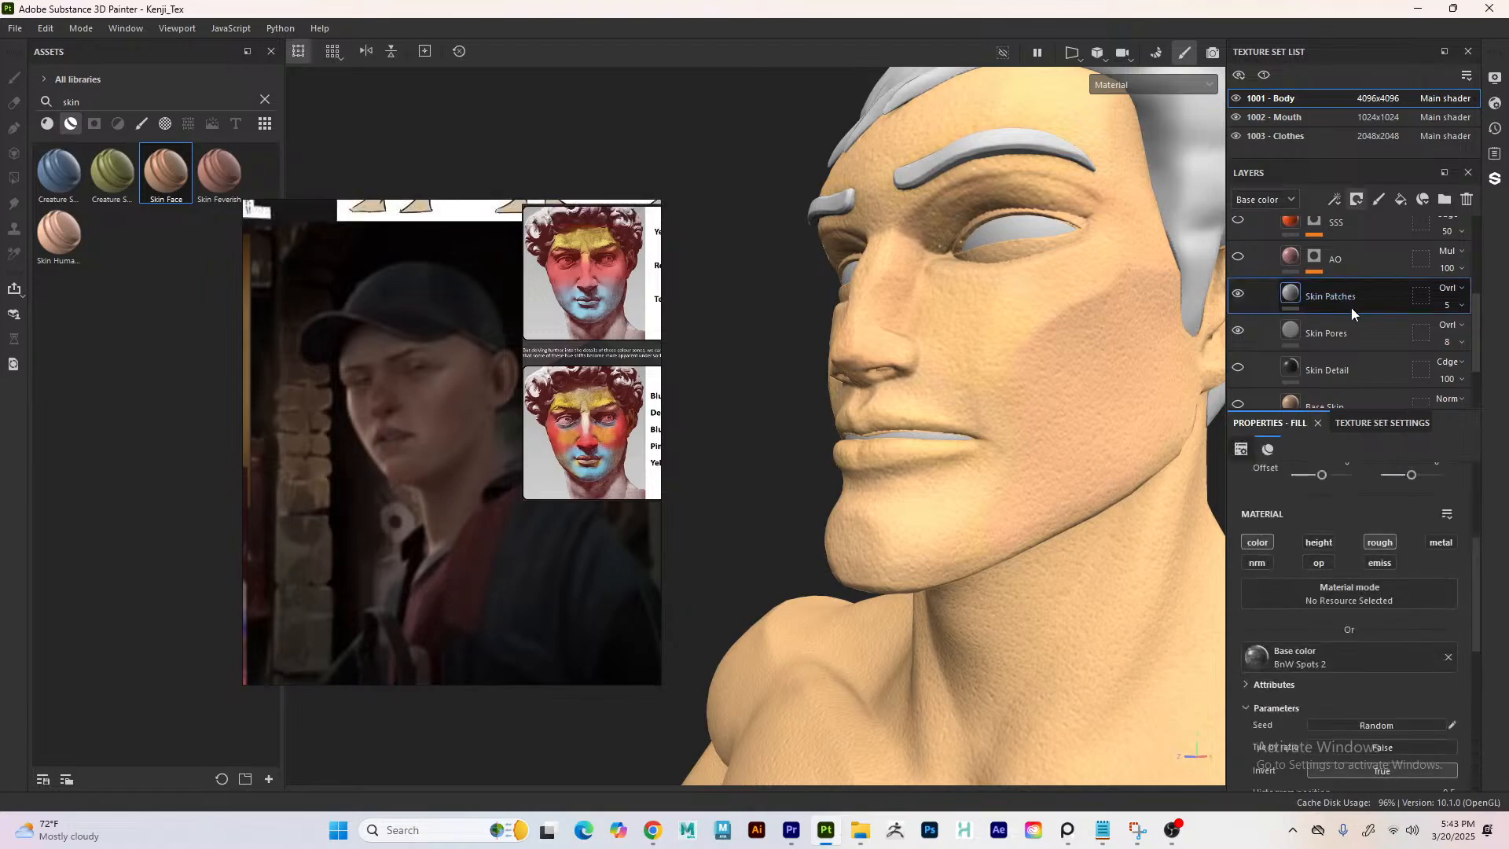
ctrl+click(1334, 336)
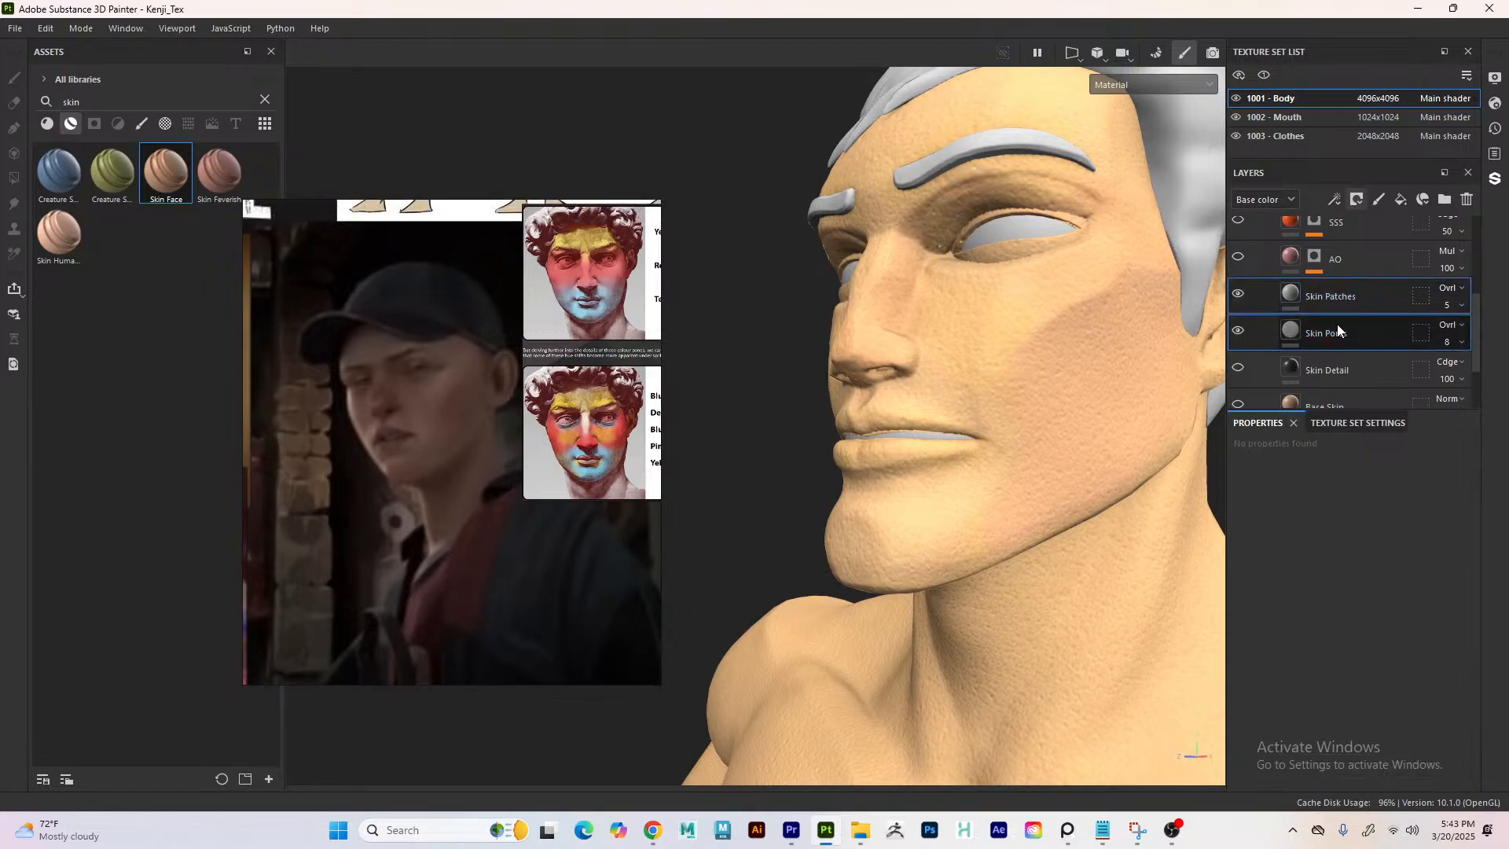
drag(1475, 325, 1470, 272)
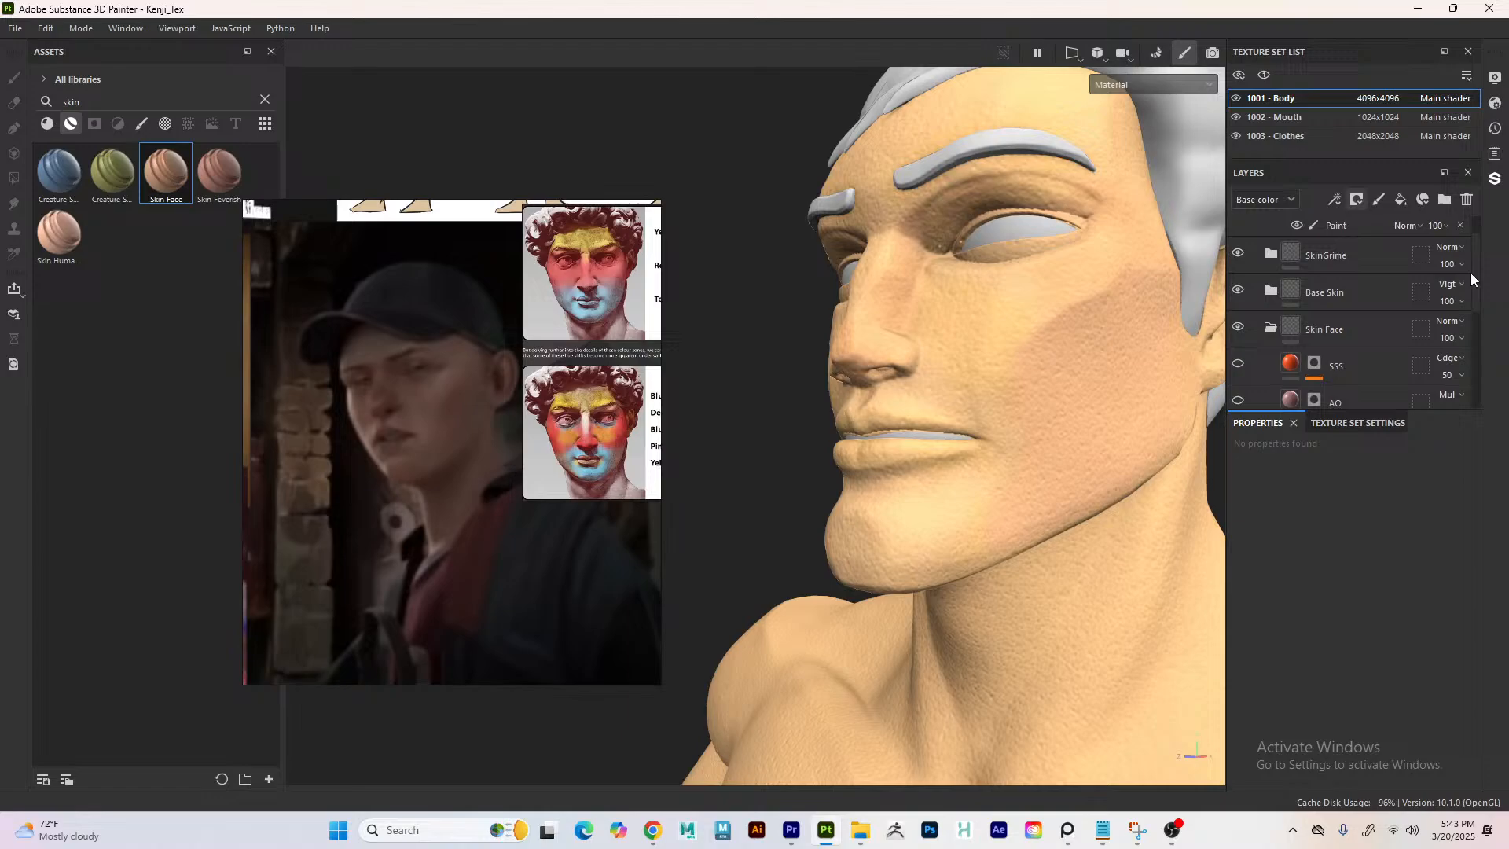
click(1327, 313)
key(Delete)
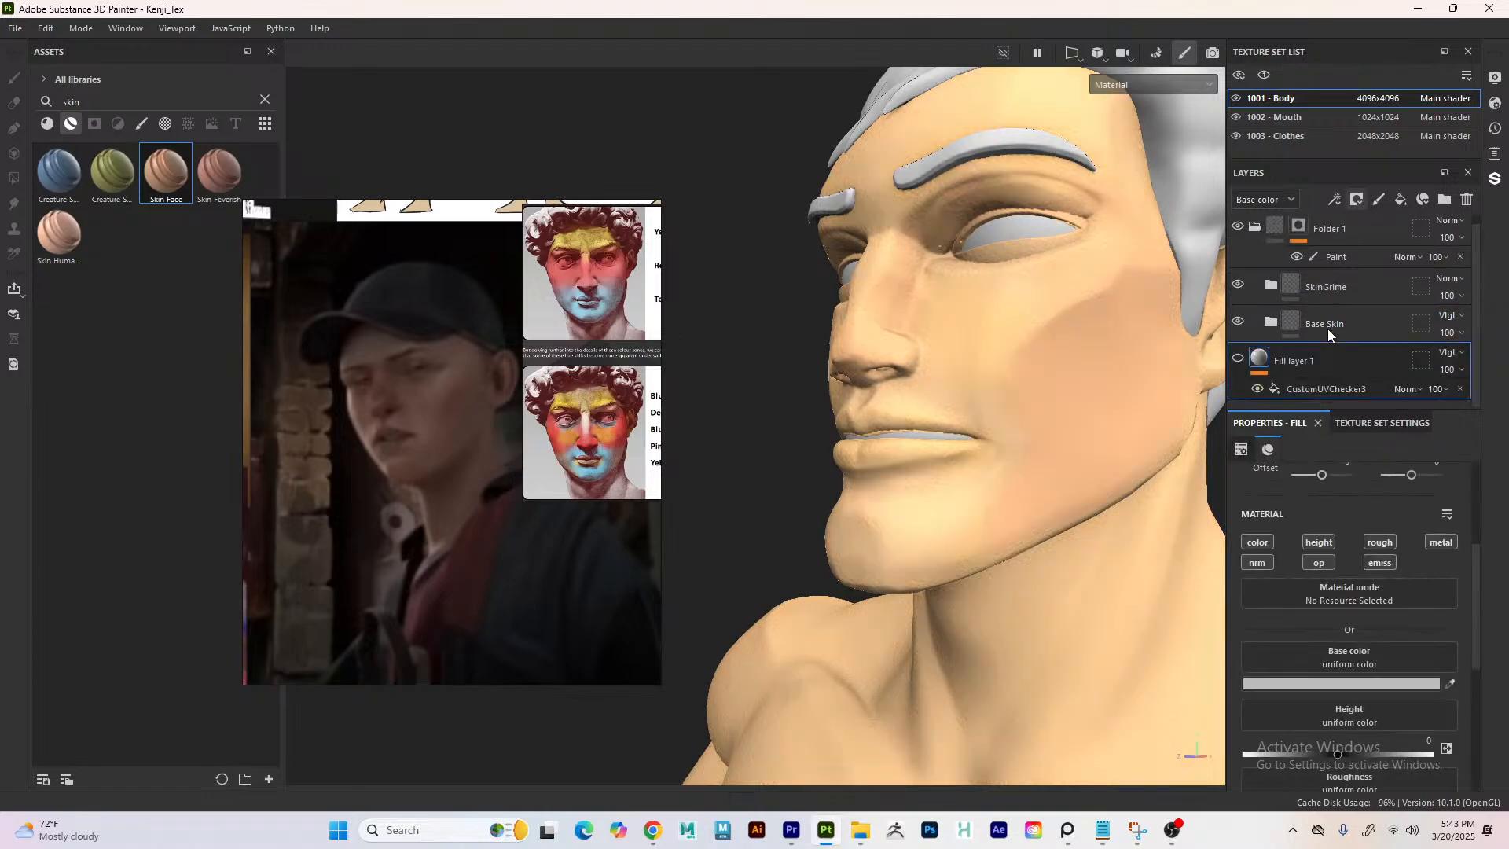
key(ctrl+z)
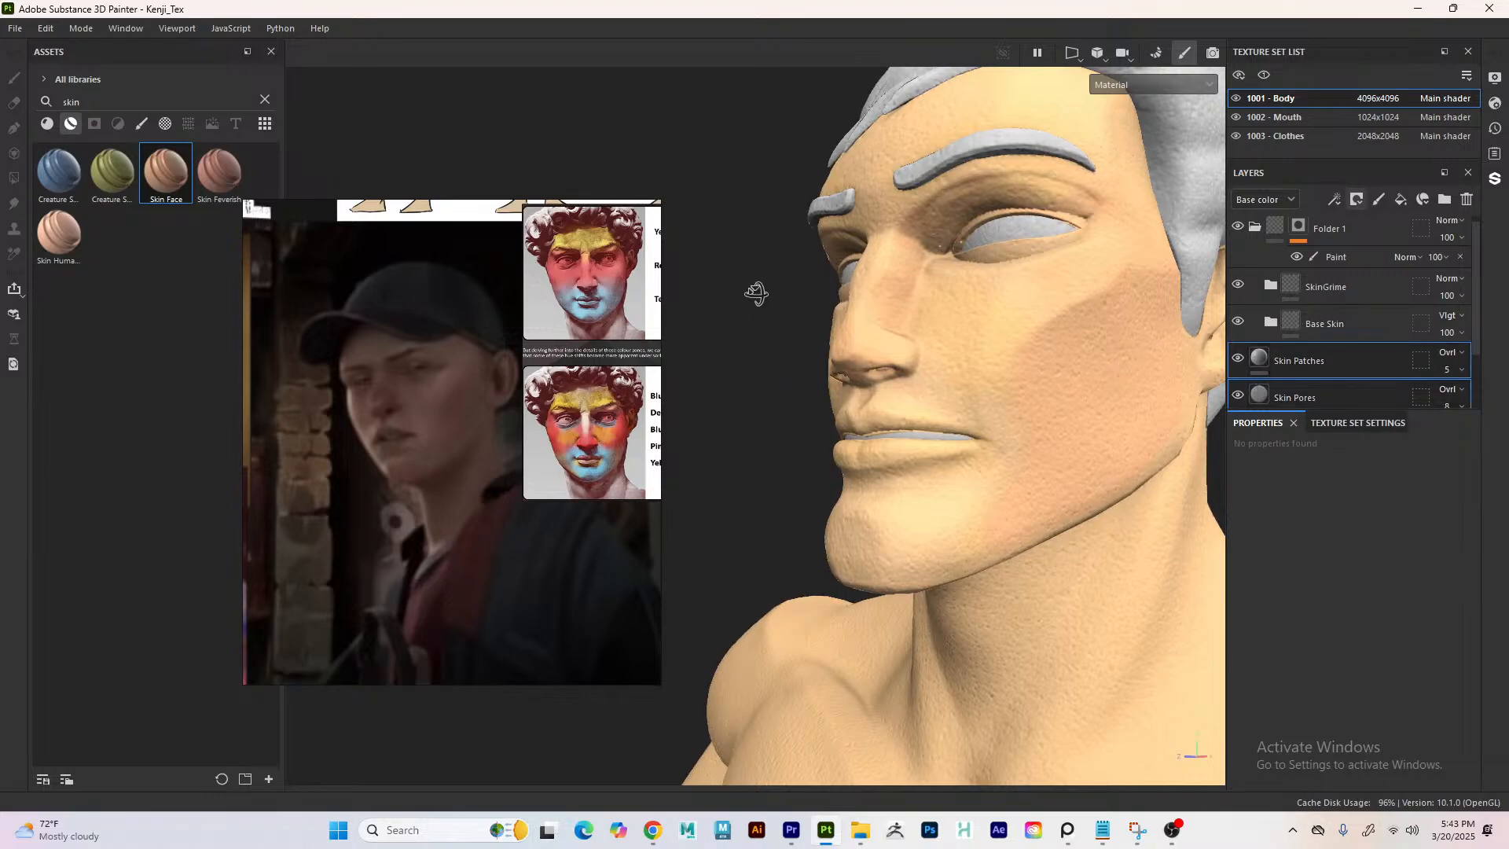
- Examine the pore and patch detail on the face and torso from the front and both sides
alt+drag(756, 294, 808, 351)
alt+right_drag(943, 385, 973, 339)
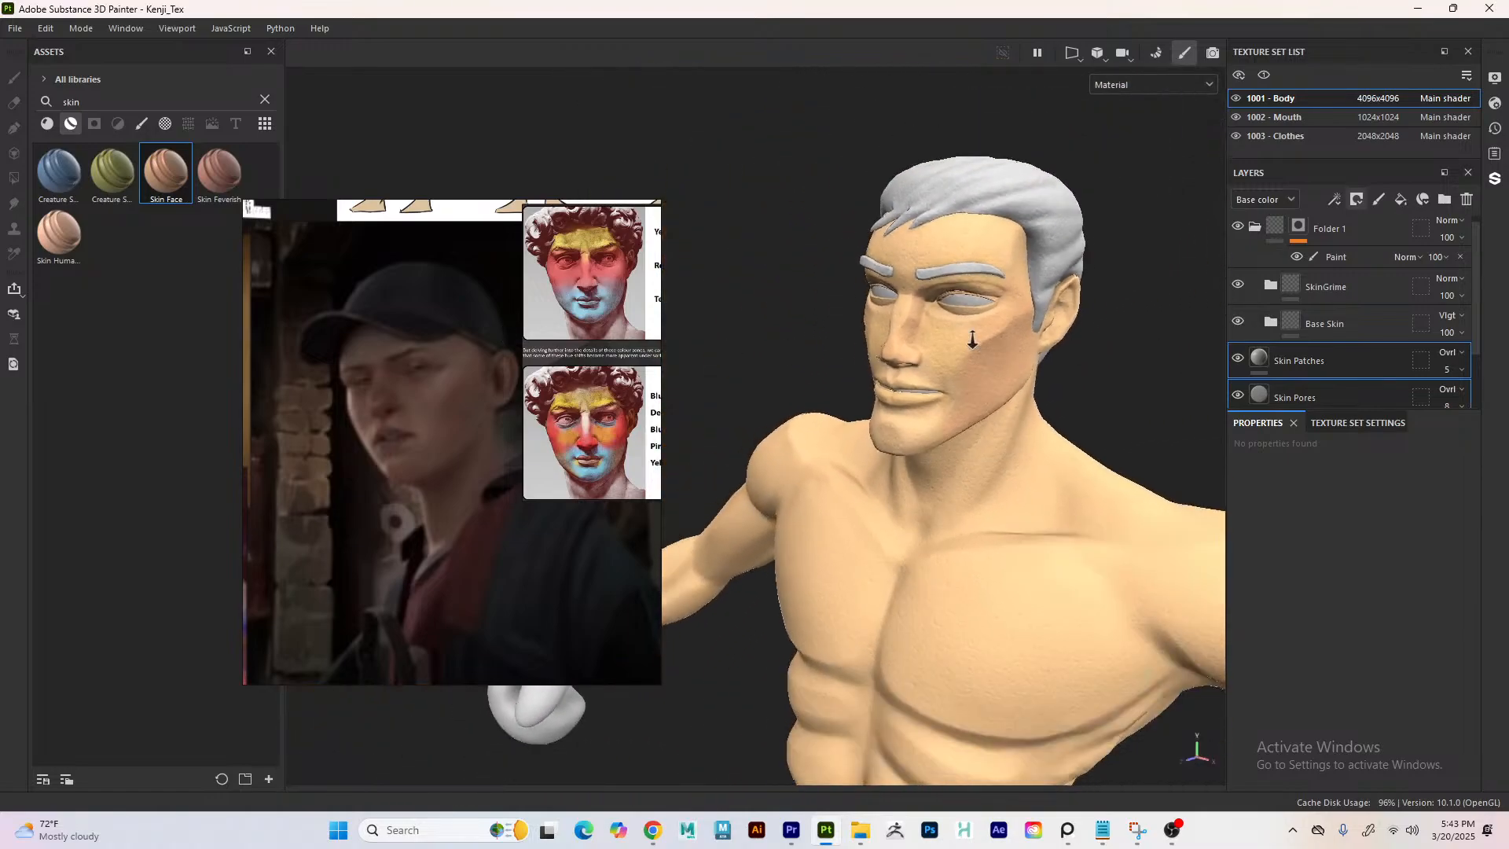
alt+middle_drag(972, 339, 899, 400)
alt+drag(899, 400, 1325, 322)
alt+middle_drag(874, 363, 982, 303)
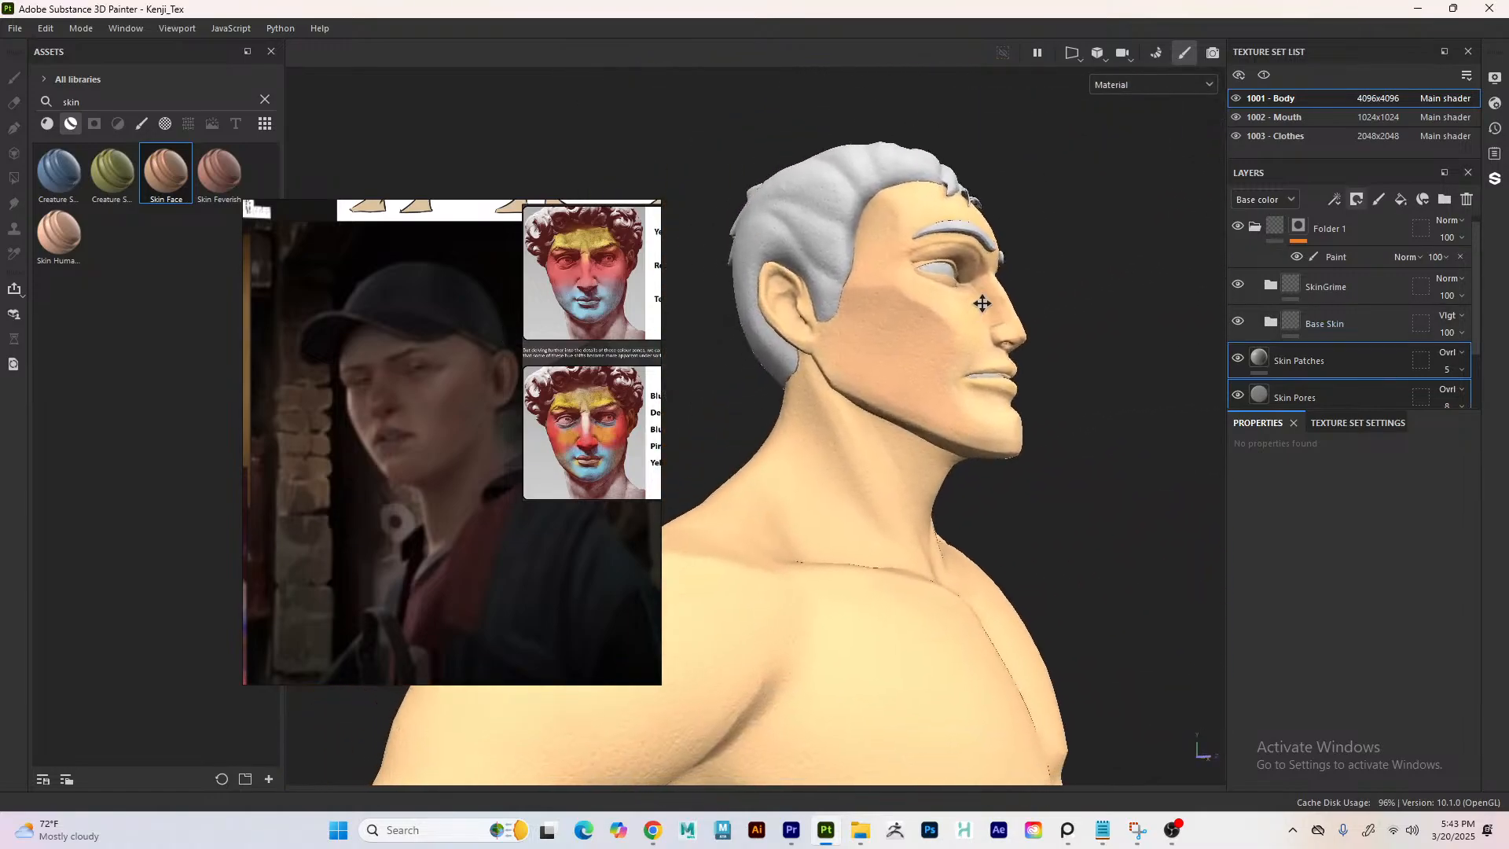
alt+drag(983, 303, 869, 347)
alt+right_drag(1022, 362, 1252, 453)
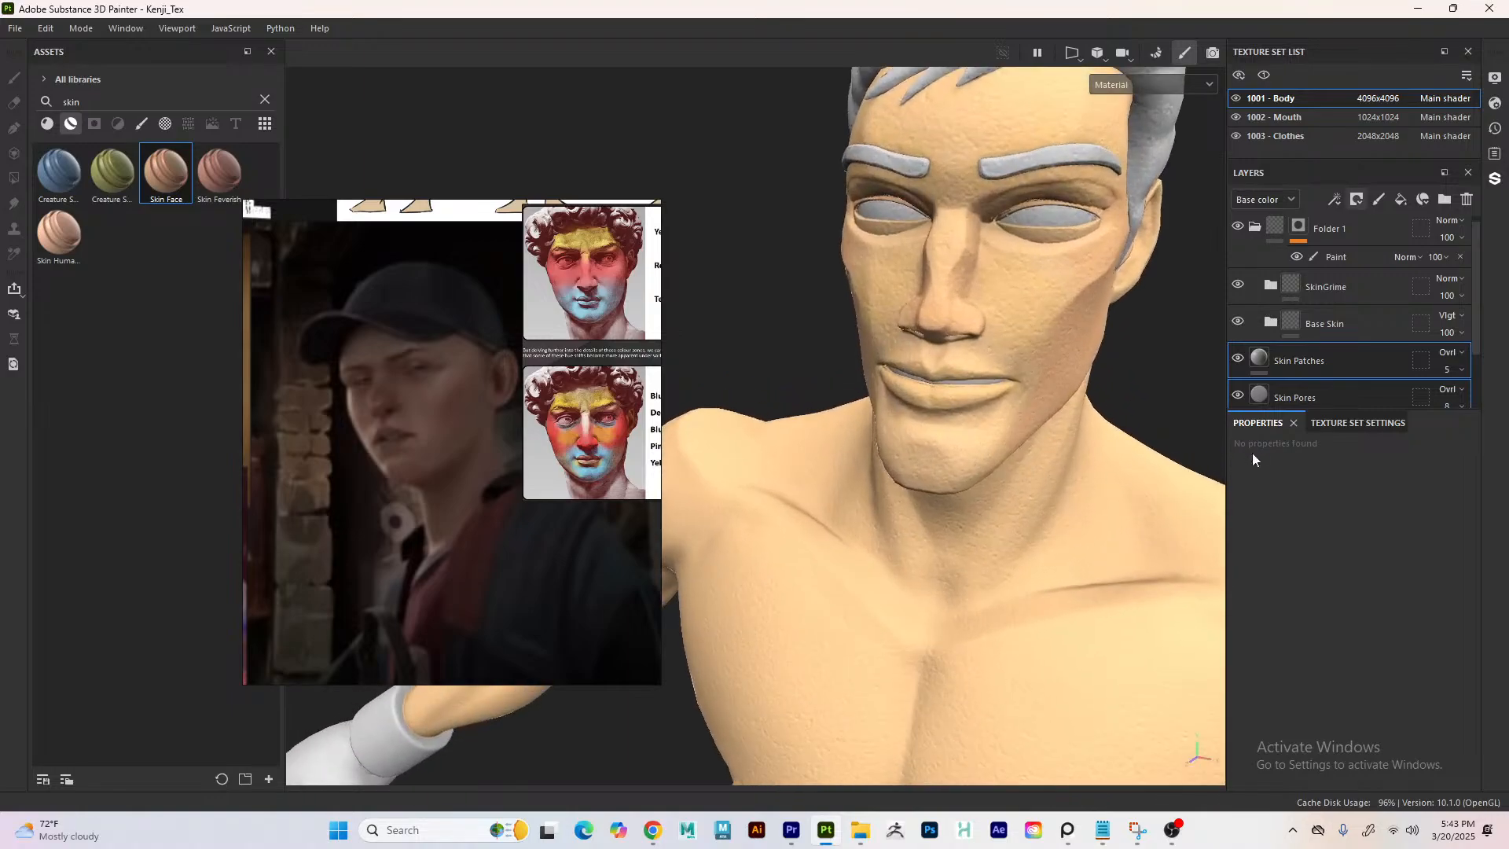
- Create a new folder above the Skin Patches layer and name it NormalDetails
click(1445, 199)
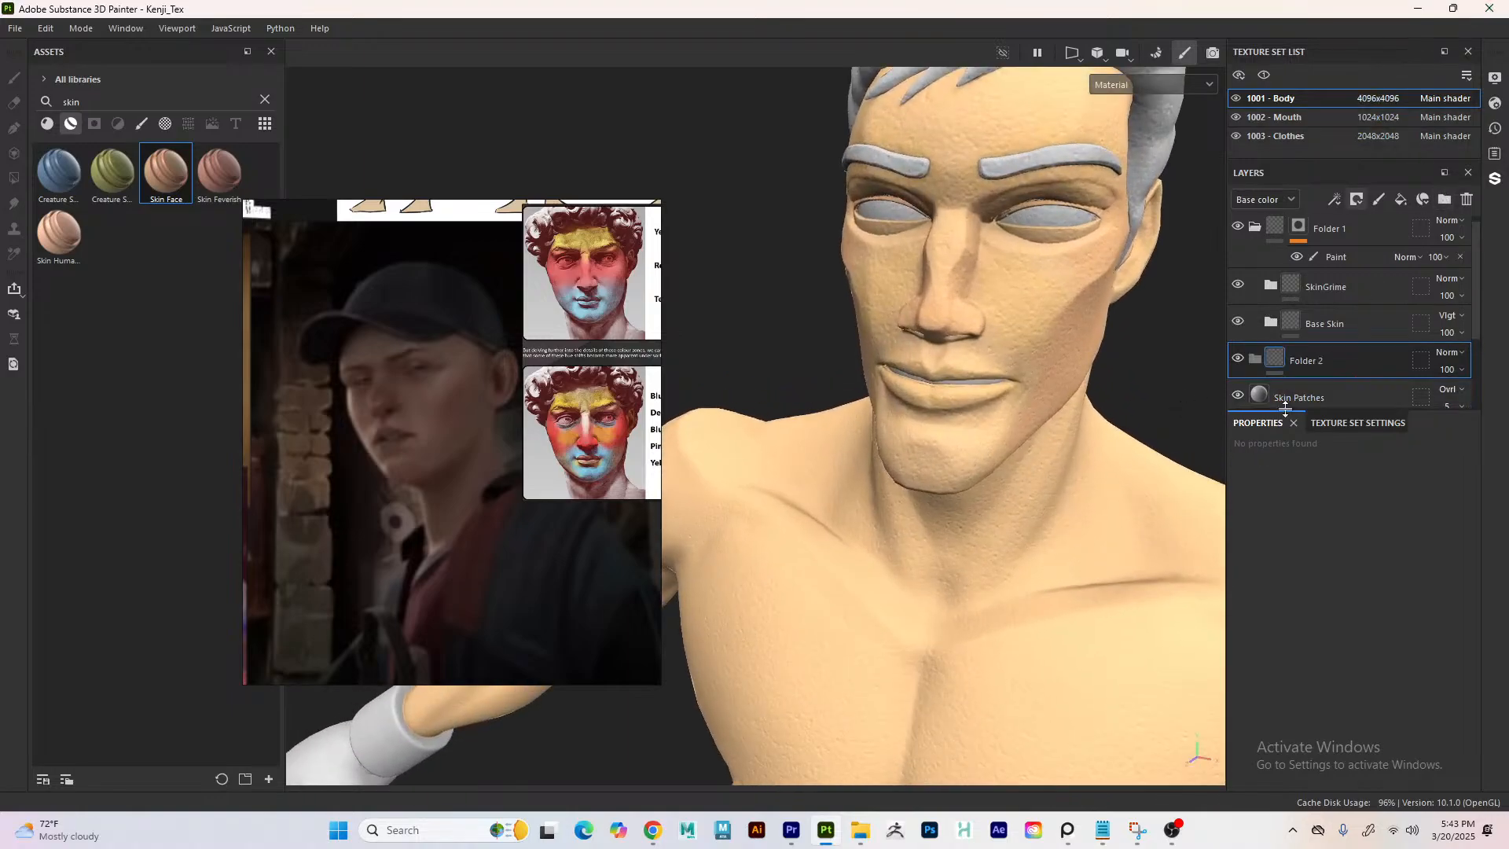
double_click(1322, 361)
text(Norma)
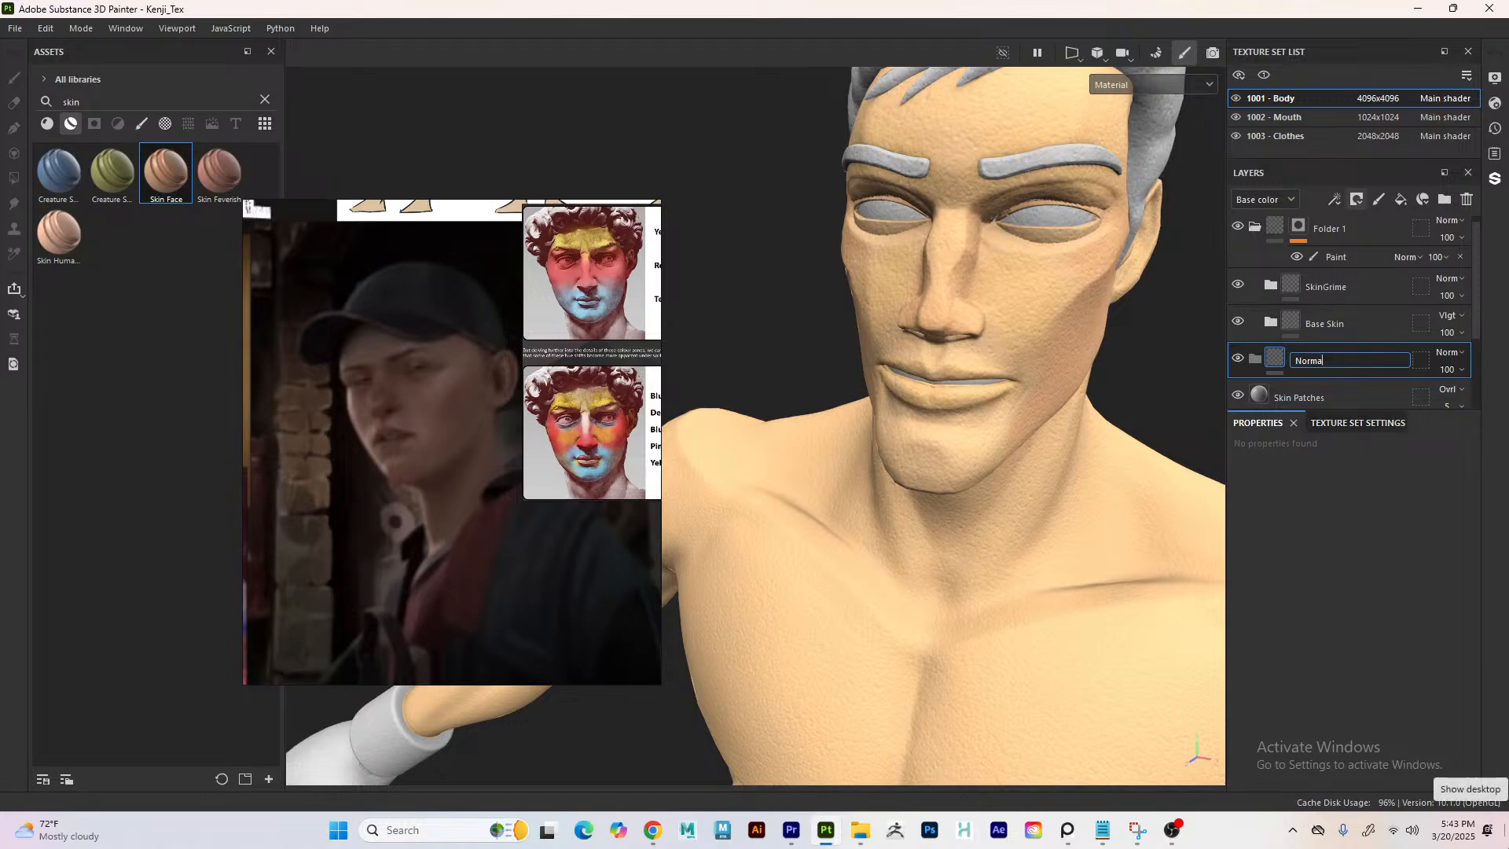
text(lDetails)
key(Return)
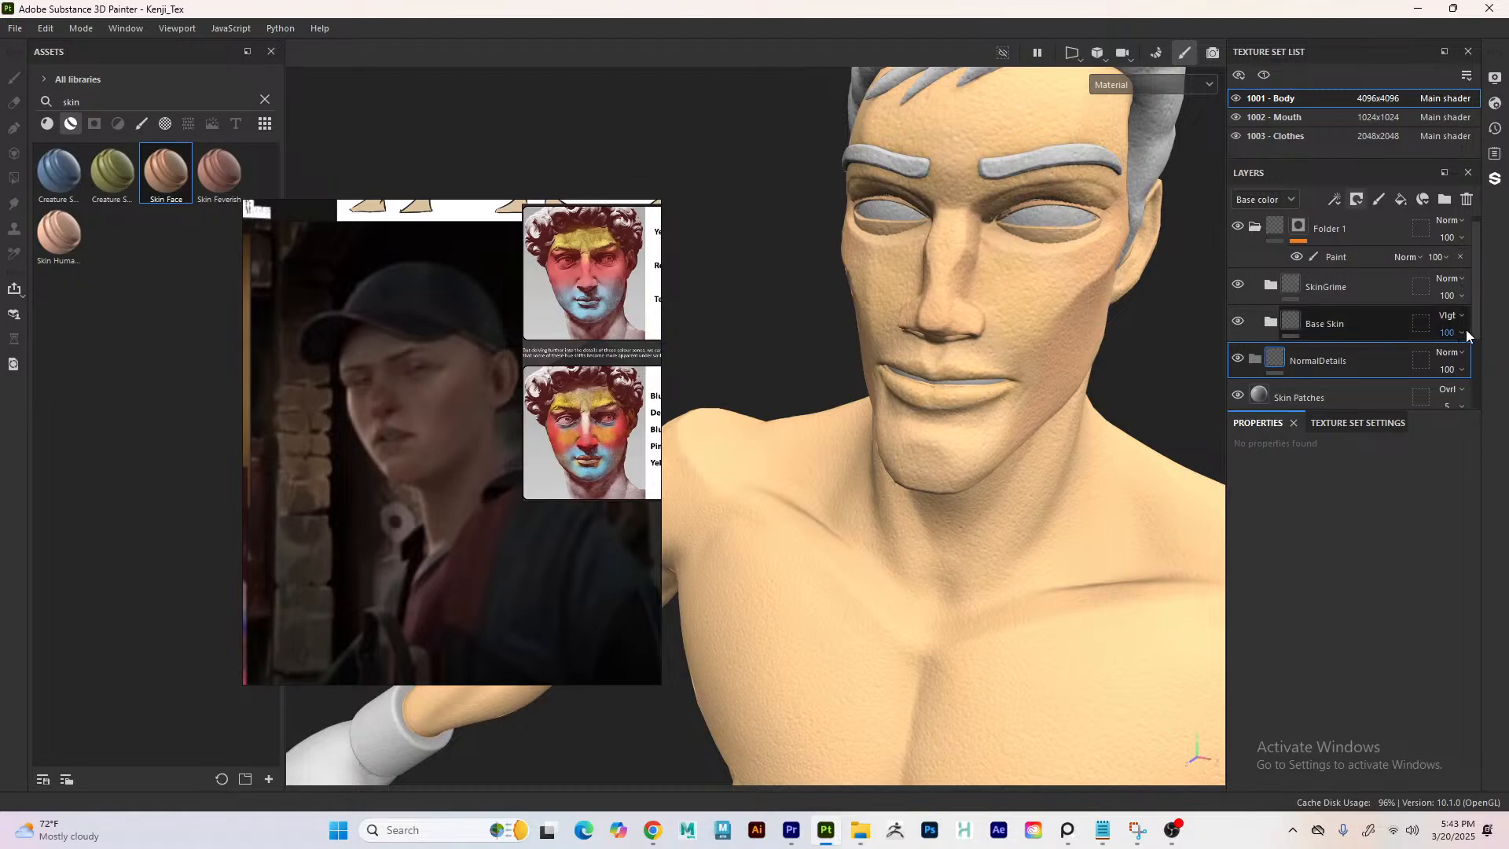
- Move the Skin Patches and Skin Pores layers into the NormalDetails folder
scroll(1475, 339, up, 1)
scroll(1472, 346, down, 3)
click(1248, 332)
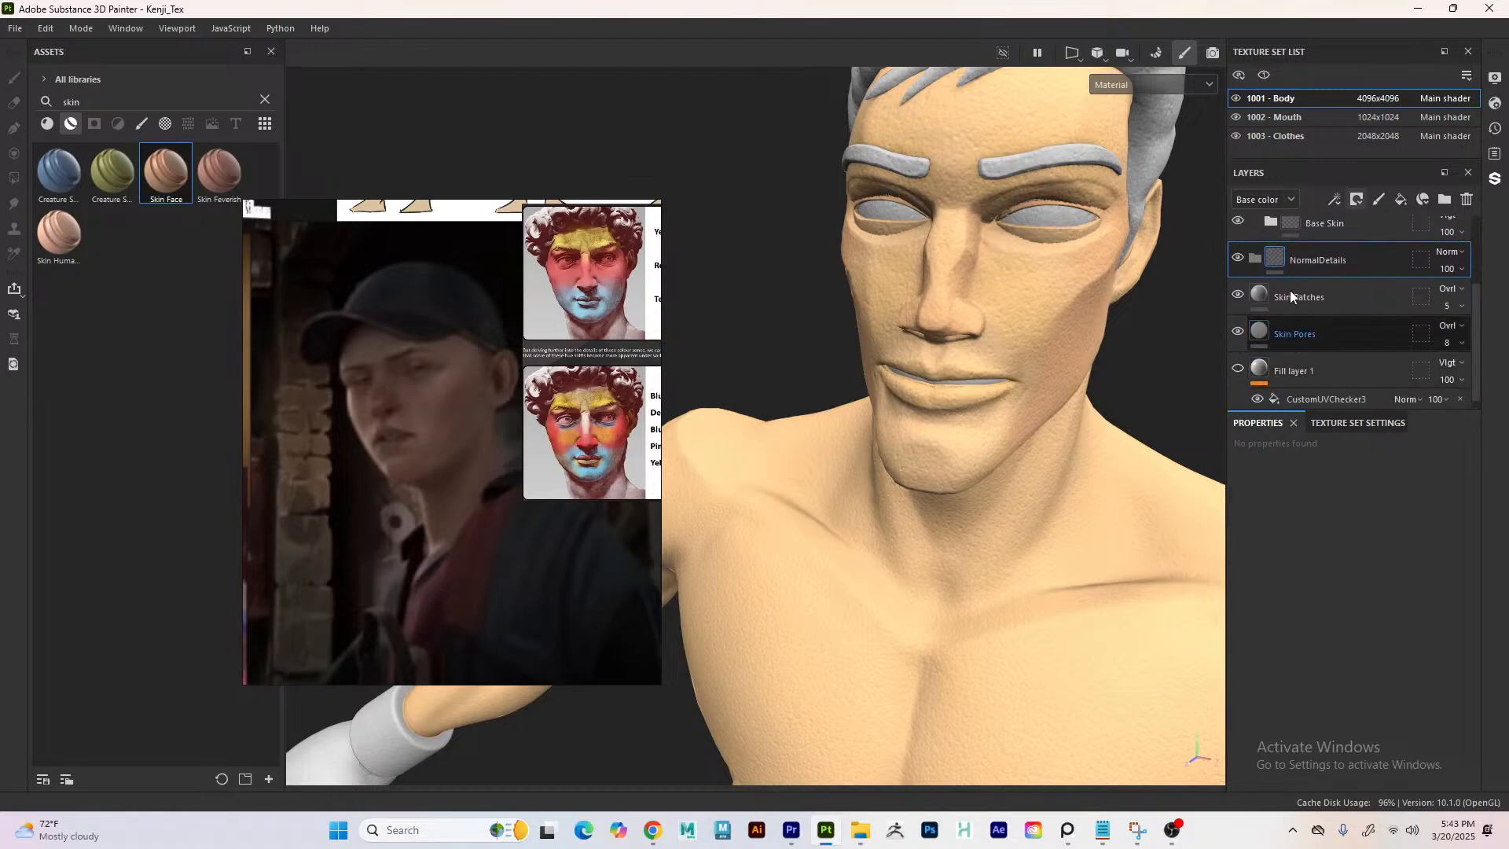
ctrl+click(1289, 305)
mouse_move(1289, 305)
mouse_down()
mouse_move(1303, 243)
mouse_move(1307, 340)
mouse_move(1304, 295)
mouse_up()
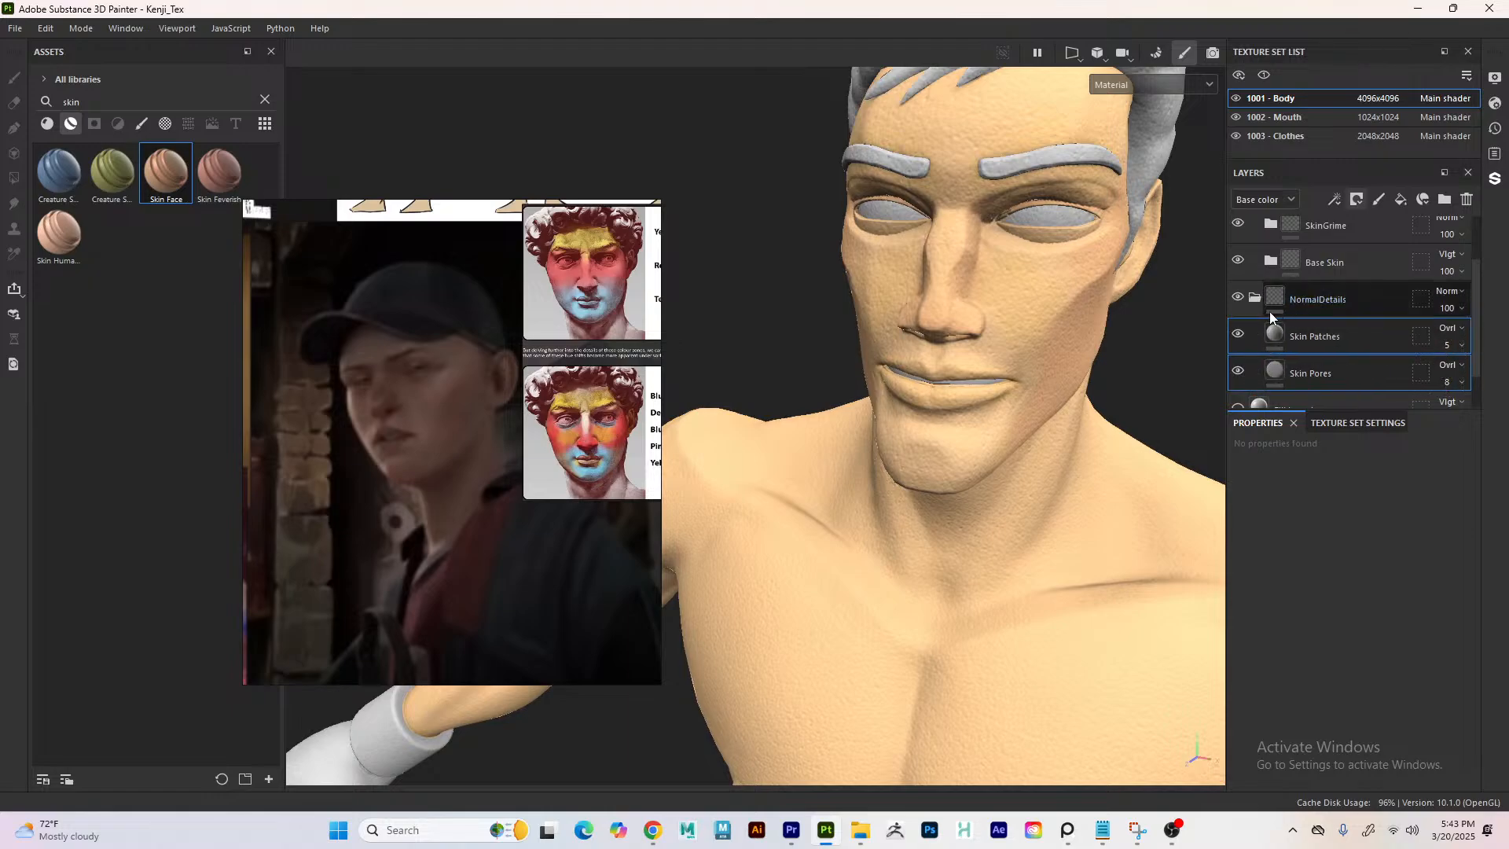
- Add a black mask with a paint effect to the NormalDetails folder
click(1367, 310)
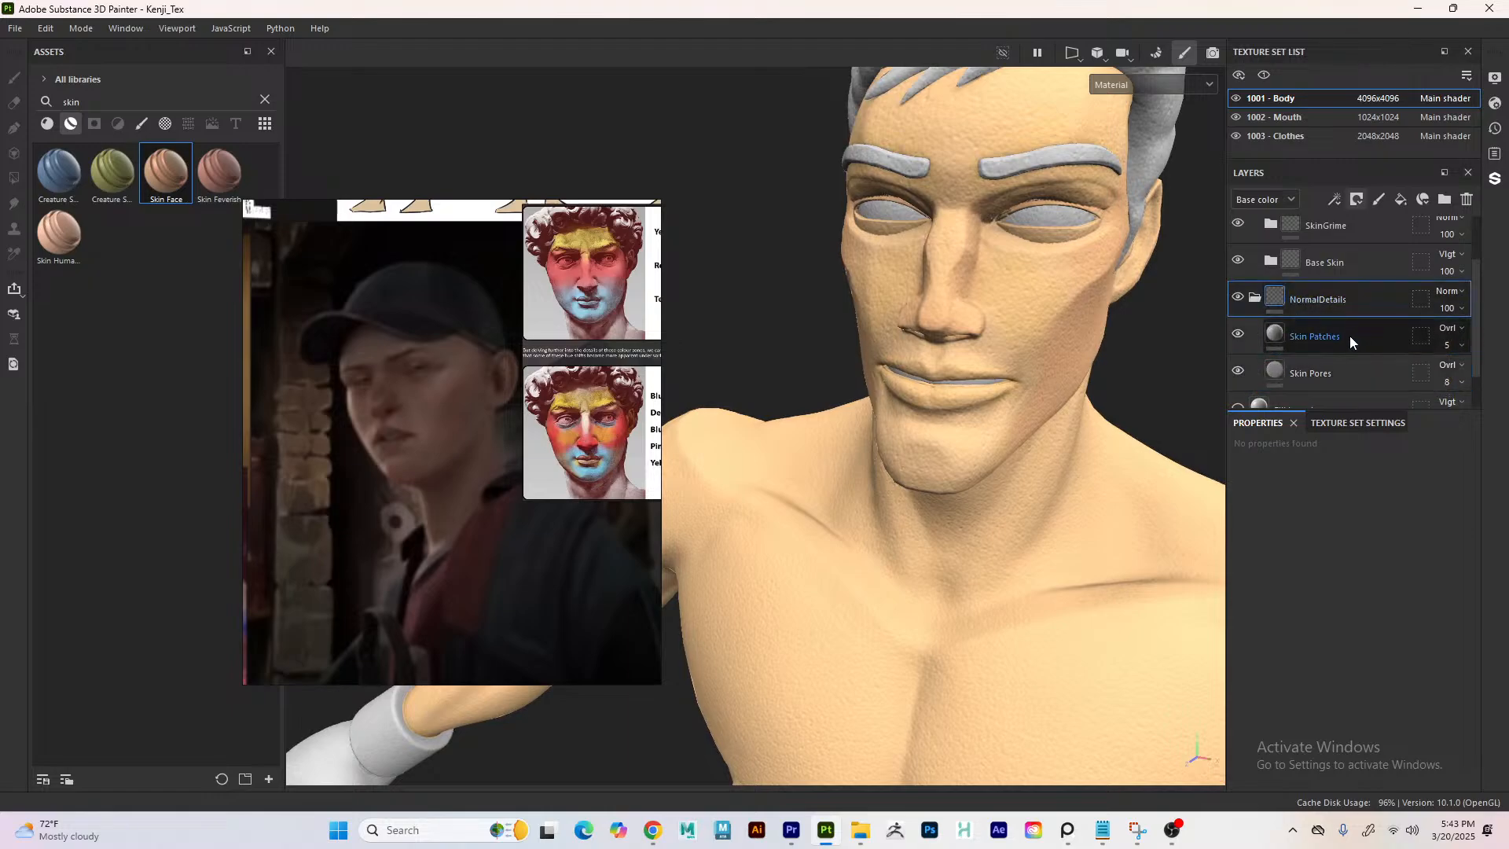
click(1357, 200)
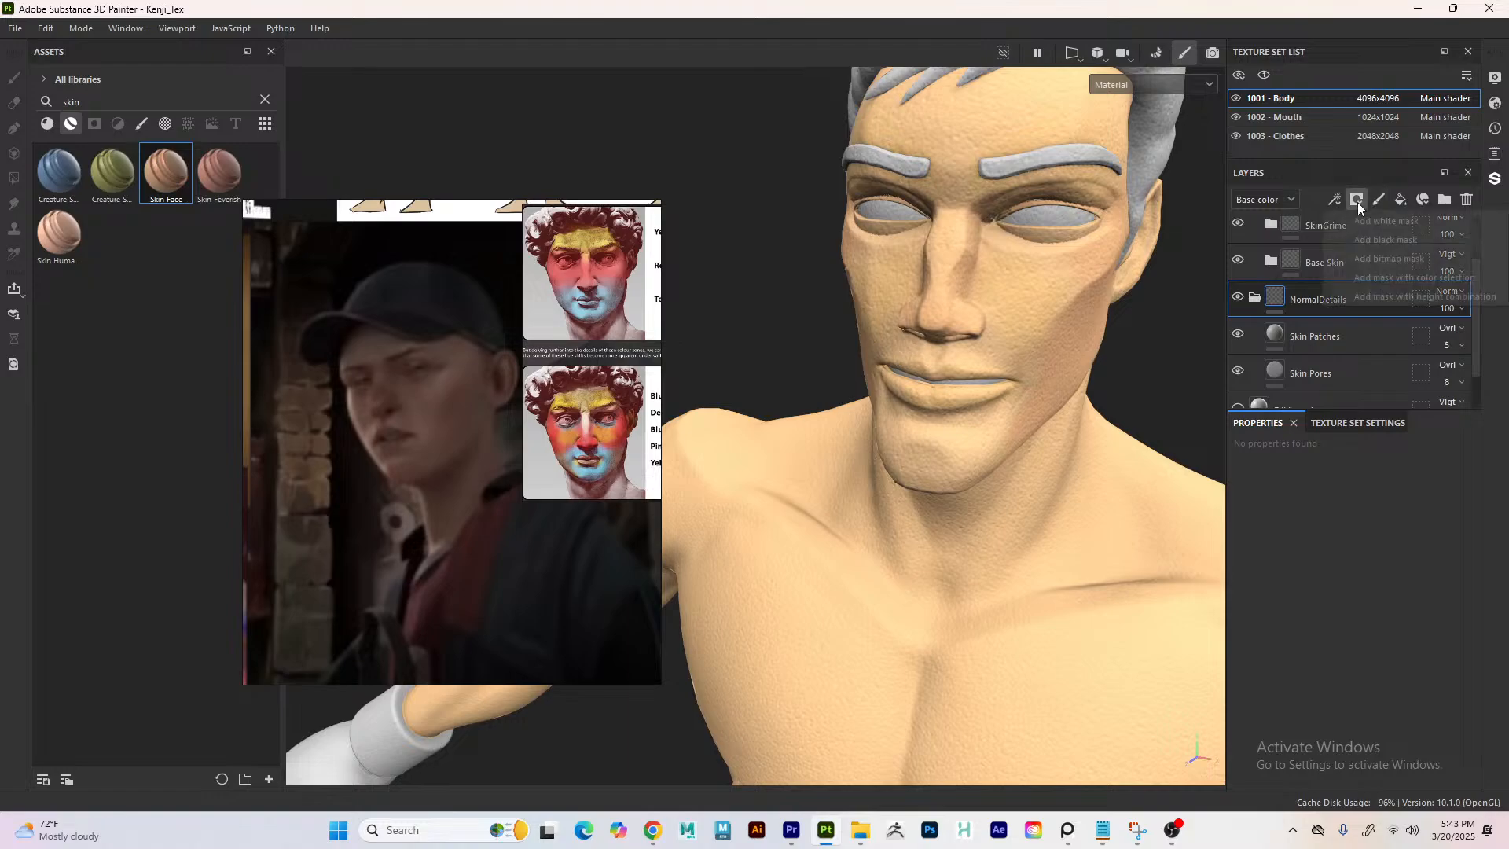
click(1358, 237)
click(1336, 201)
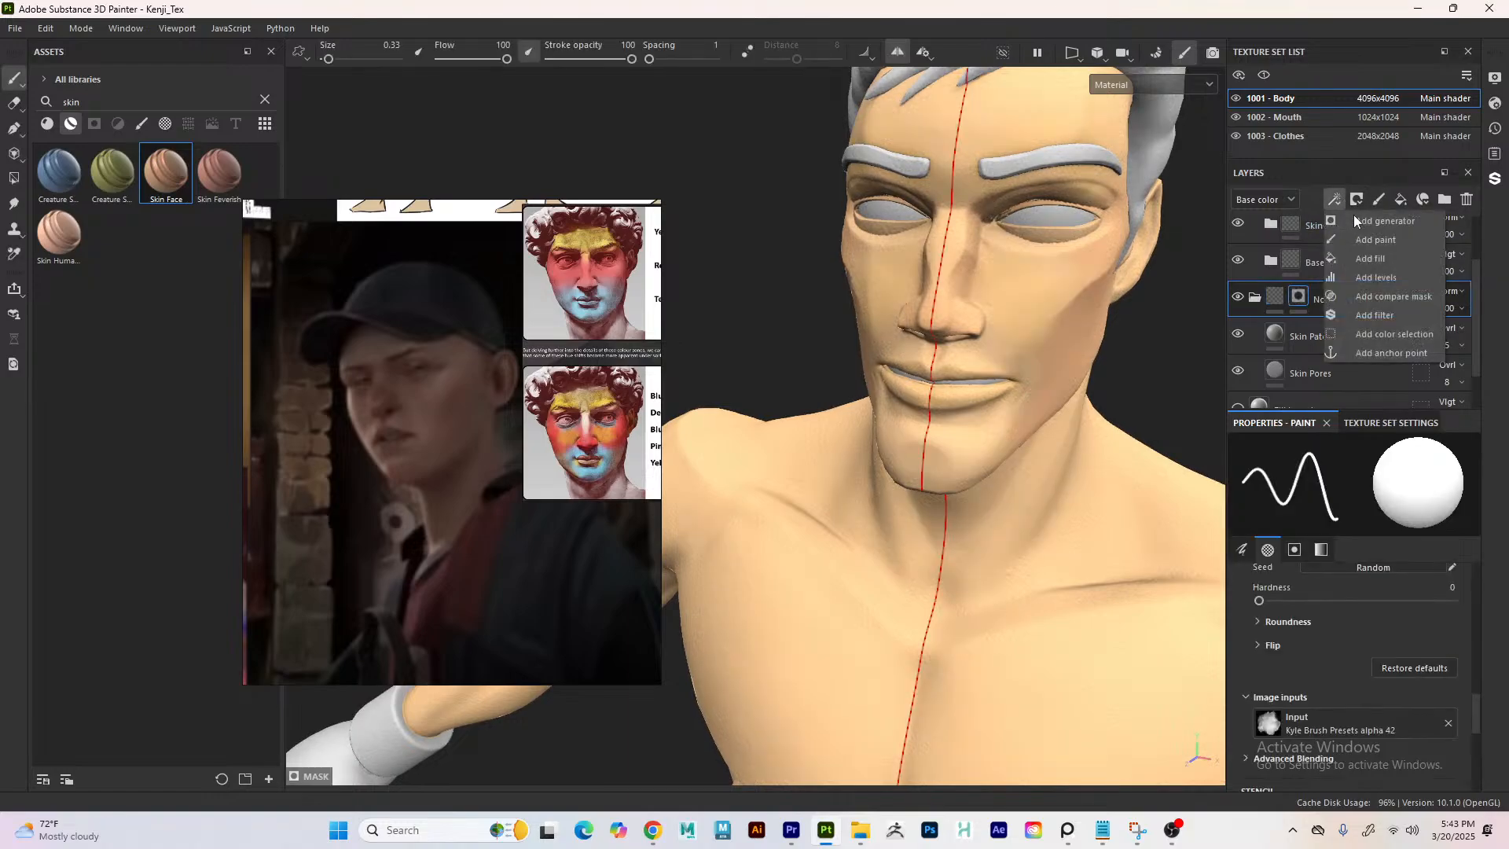
click(1364, 246)
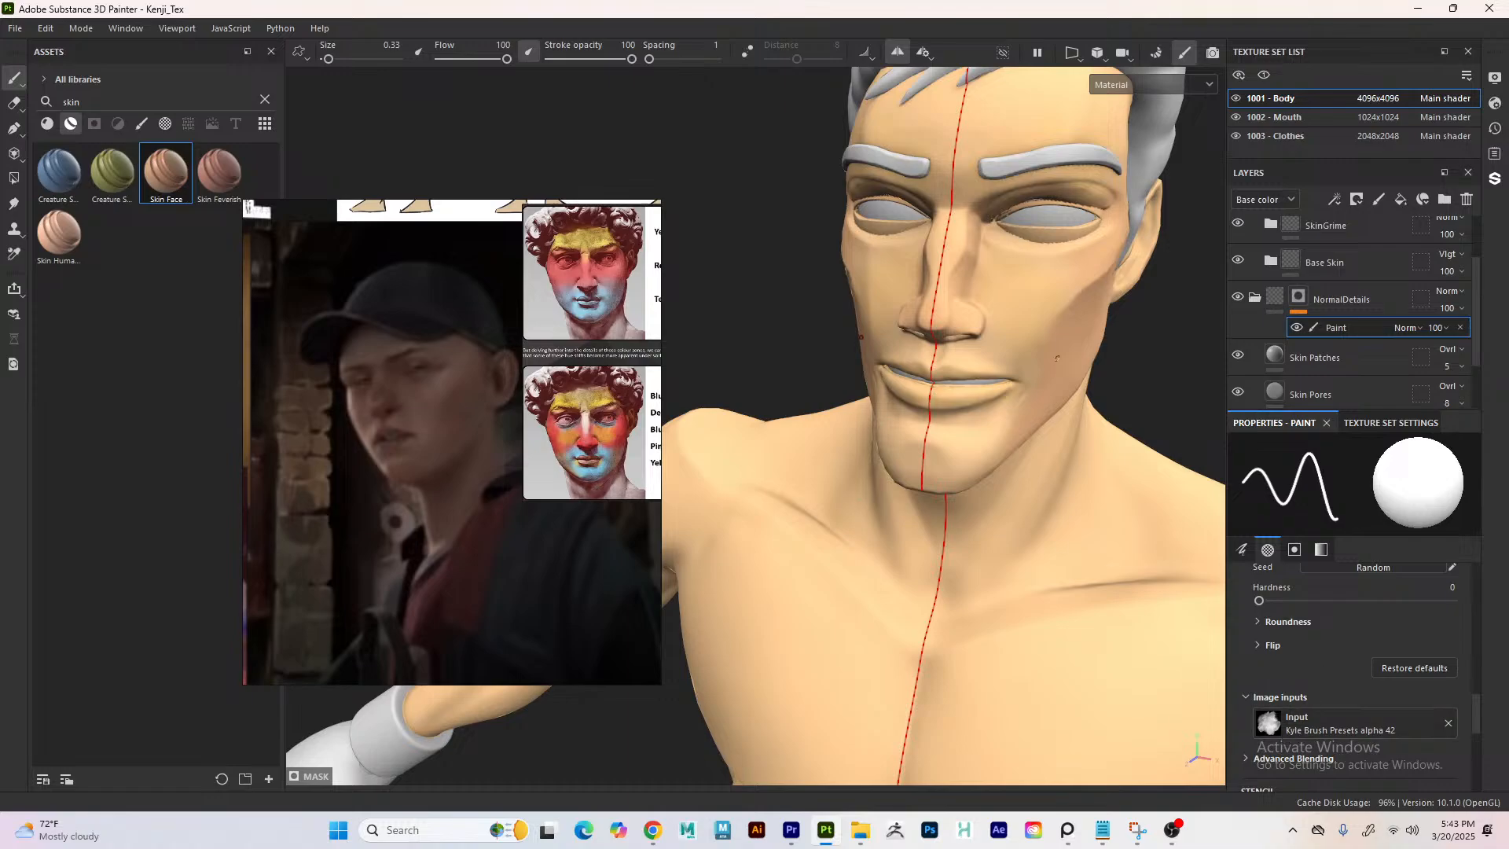
- Fill the face's UV area with white in the NormalDetails mask using Polygon Fill, and check the face from the front
key(4)
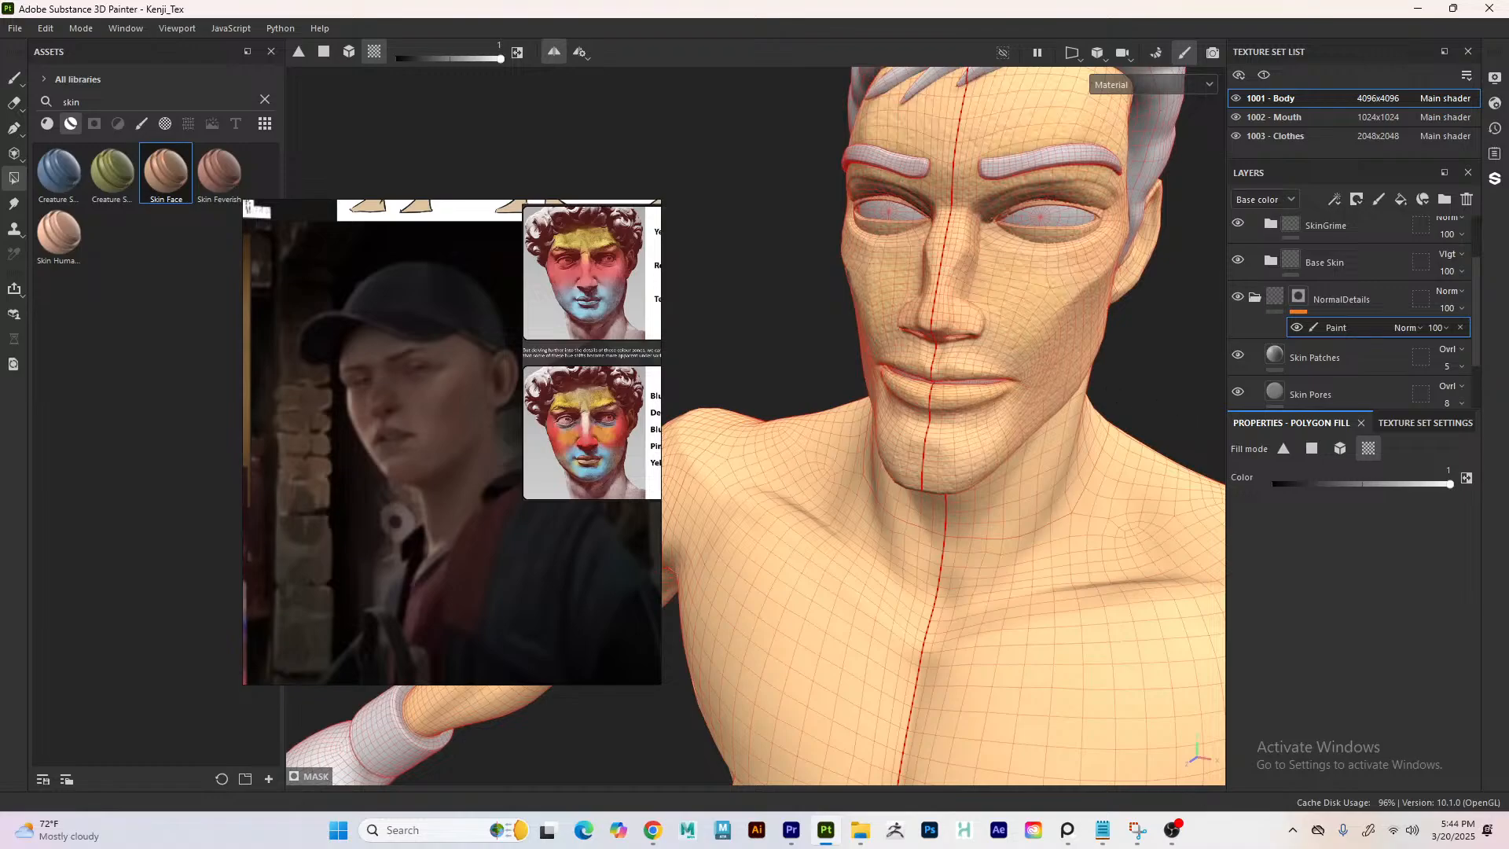
key(1)
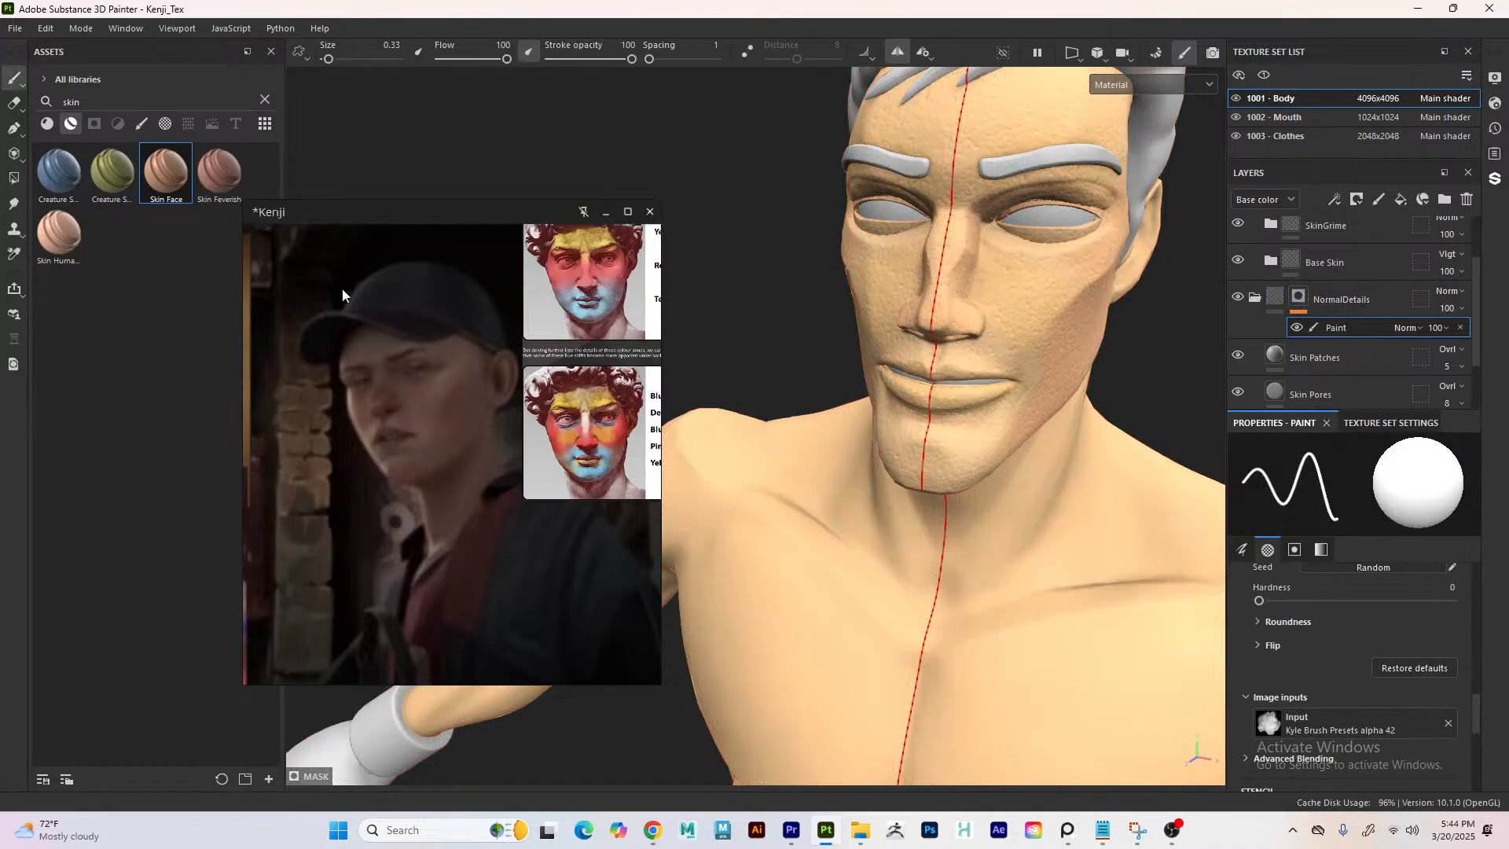
alt+drag(589, 273, 732, 255)
alt+middle_drag(733, 254, 673, 374)
mouse_move(673, 374)
alt+mouse_down()
mouse_move(731, 323)
mouse_move(704, 323)
mouse_move(763, 374)
alt+mouse_up()
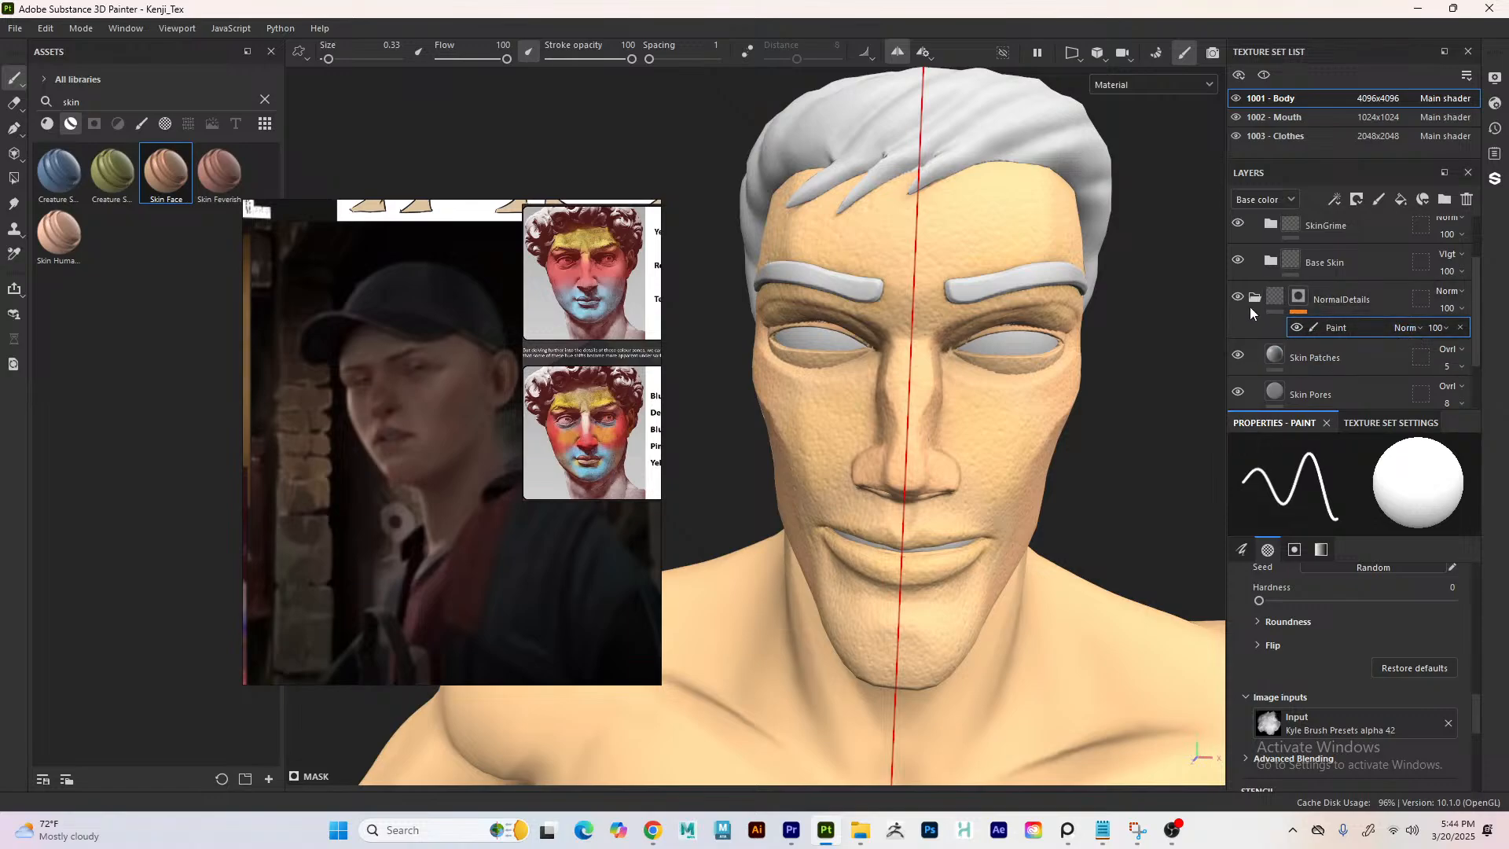
- Hide the Skin Patches layer and toggle the Skin Pores layer's height channel to compare its effect on the face
click(1368, 358)
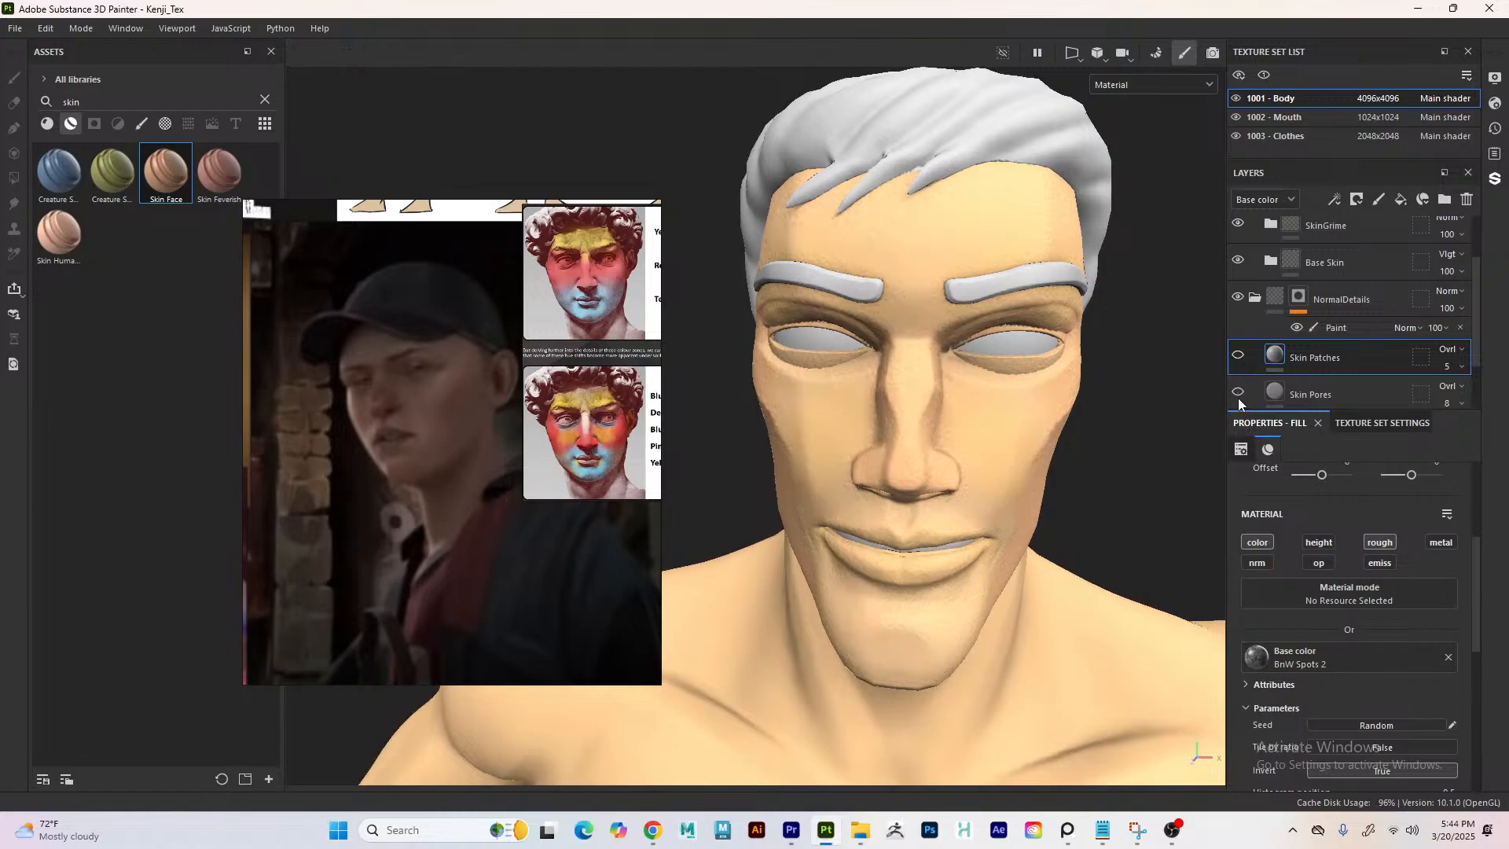
click(1304, 395)
scroll(1415, 370, down, 2)
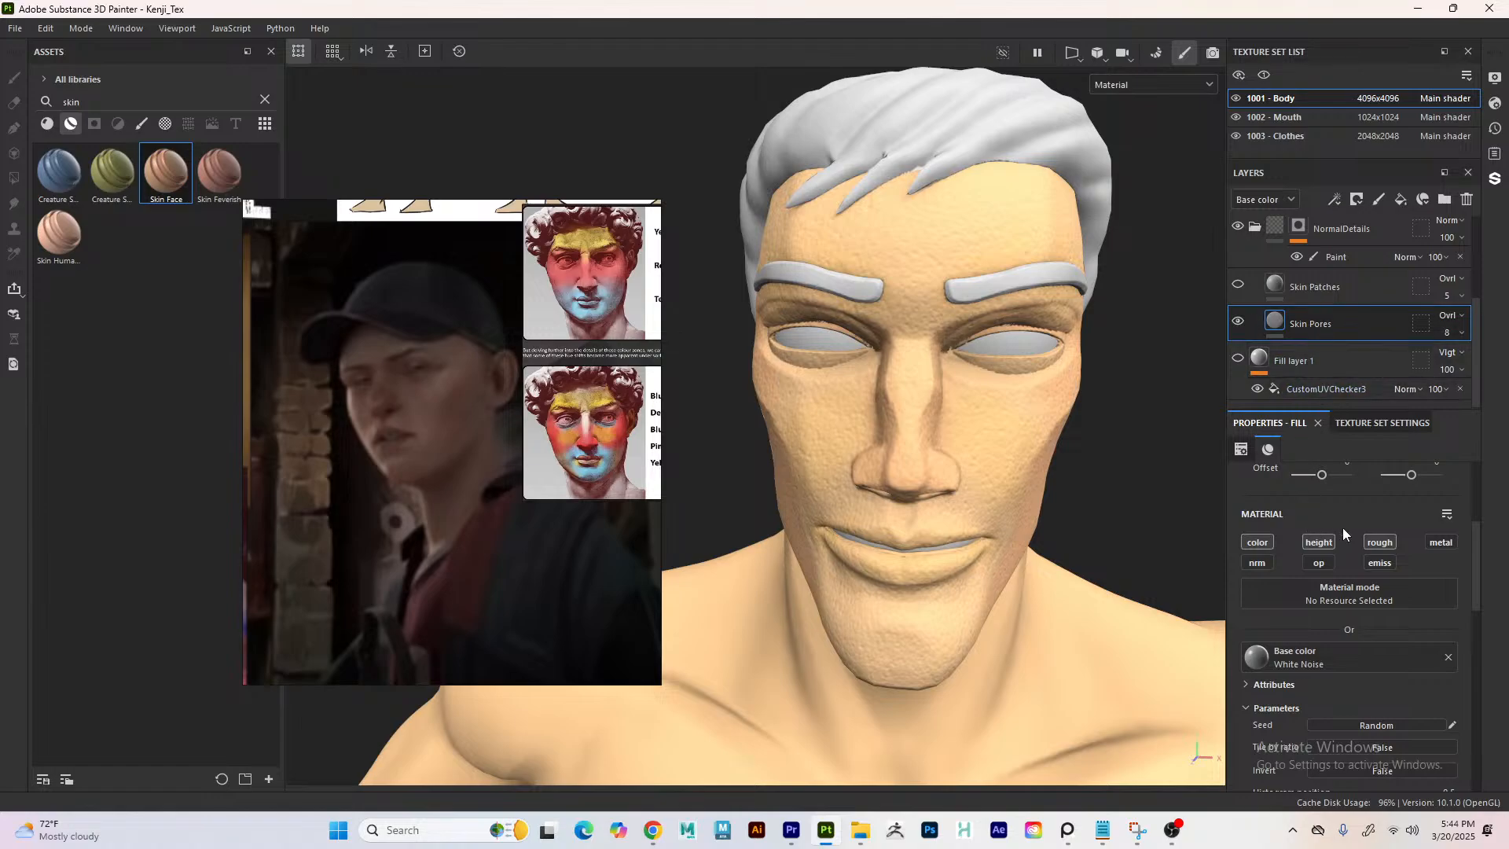
click(1319, 544)
click(1318, 544)
scroll(1328, 548, down, 1)
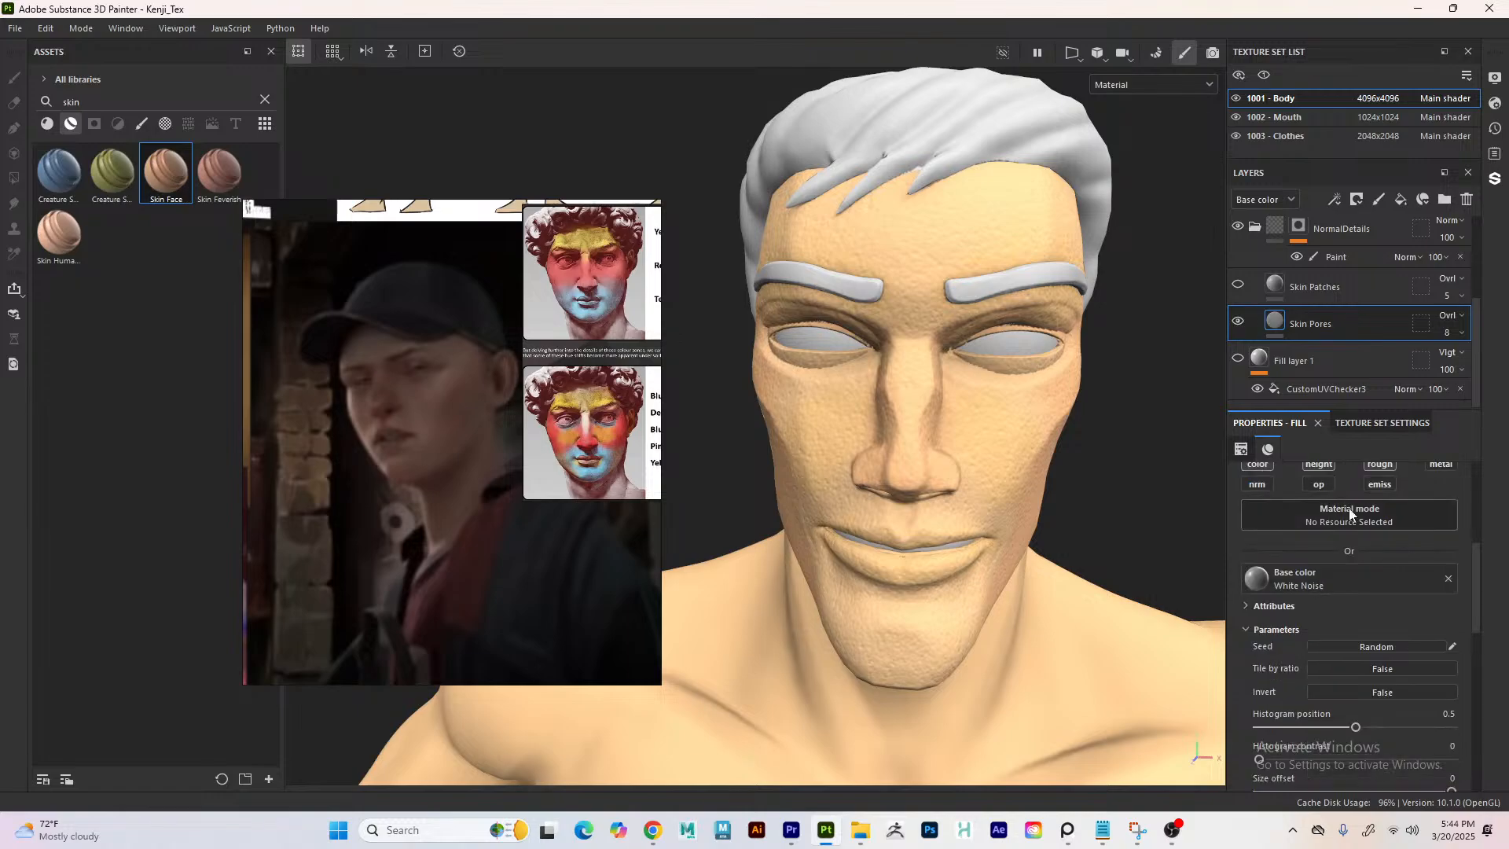
- Try different histogram positions for the White Noise base color of the Skin Pores layer
scroll(1344, 629, down, 2)
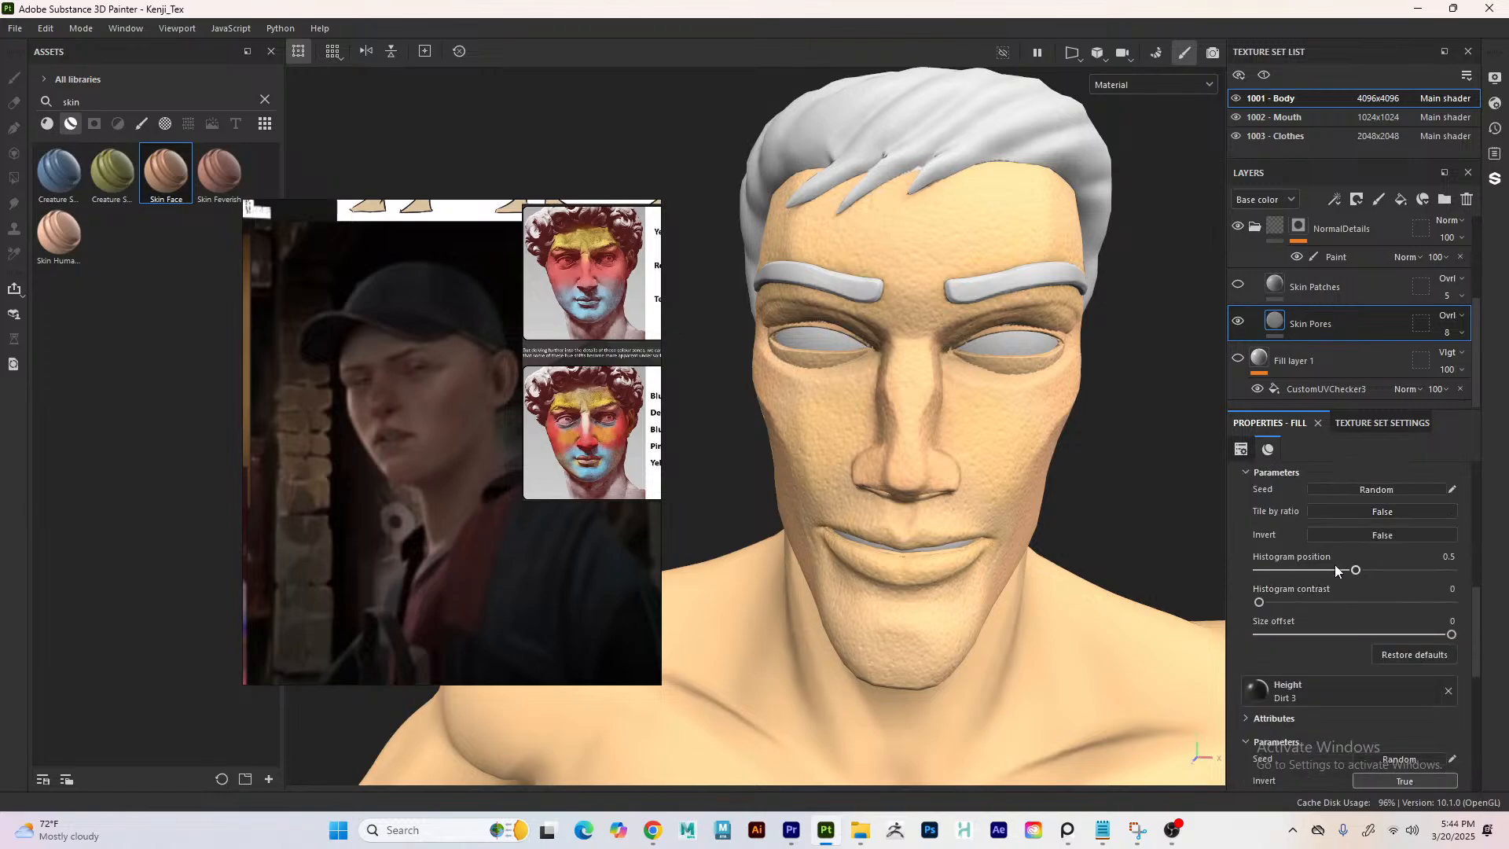
drag(1356, 570, 1491, 584)
mouse_move(1308, 571)
mouse_down()
mouse_move(1328, 570)
mouse_move(1287, 572)
mouse_up()
- Disable the color and roughness channels of the Skin Pores layer so that only height is used
scroll(1300, 587, down, 5)
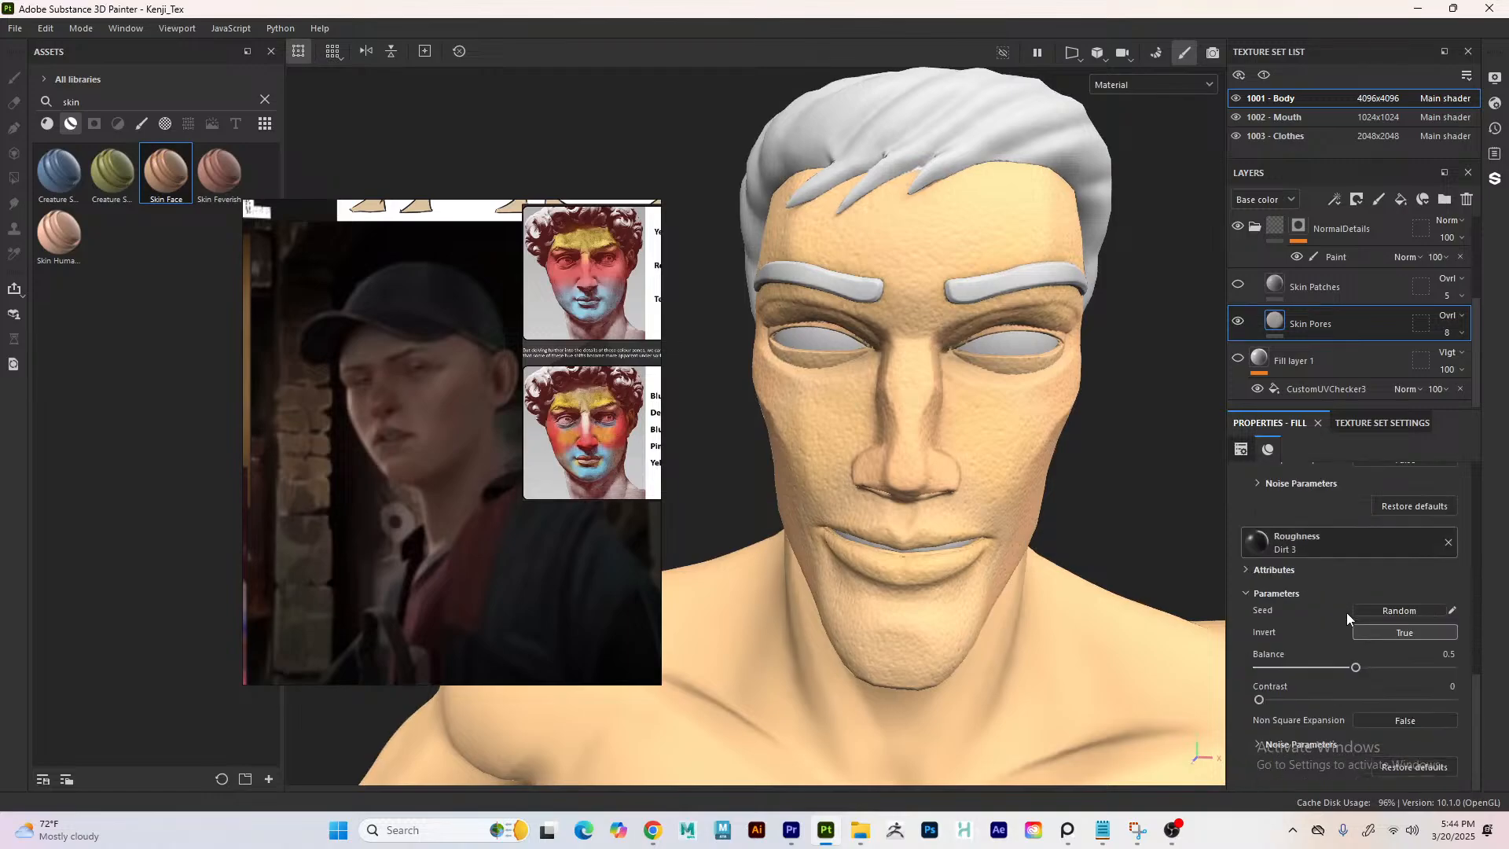
scroll(1348, 614, up, 3)
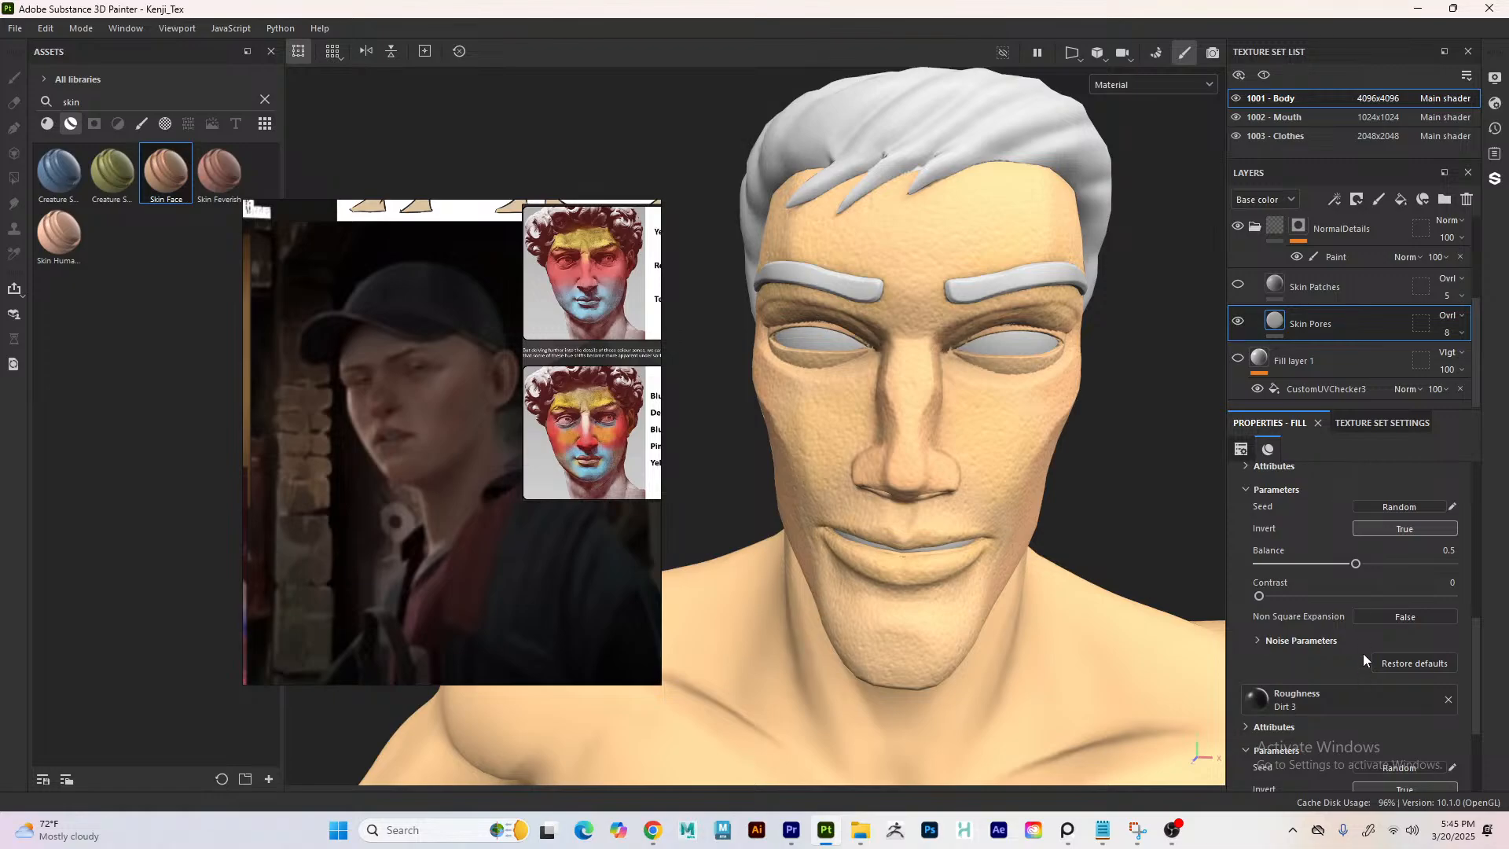
scroll(1362, 648, up, 3)
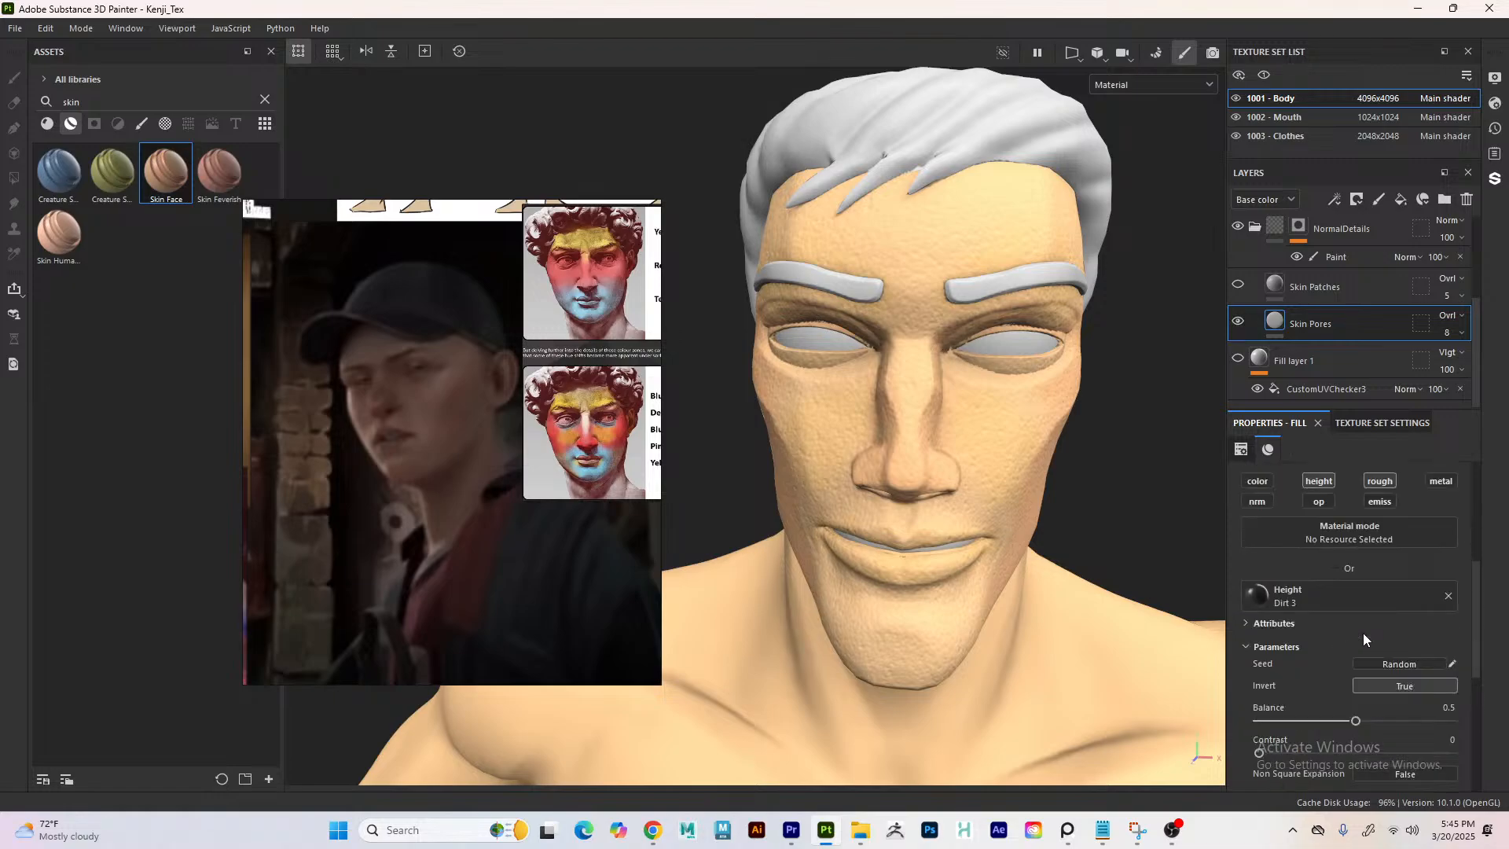
click(1259, 482)
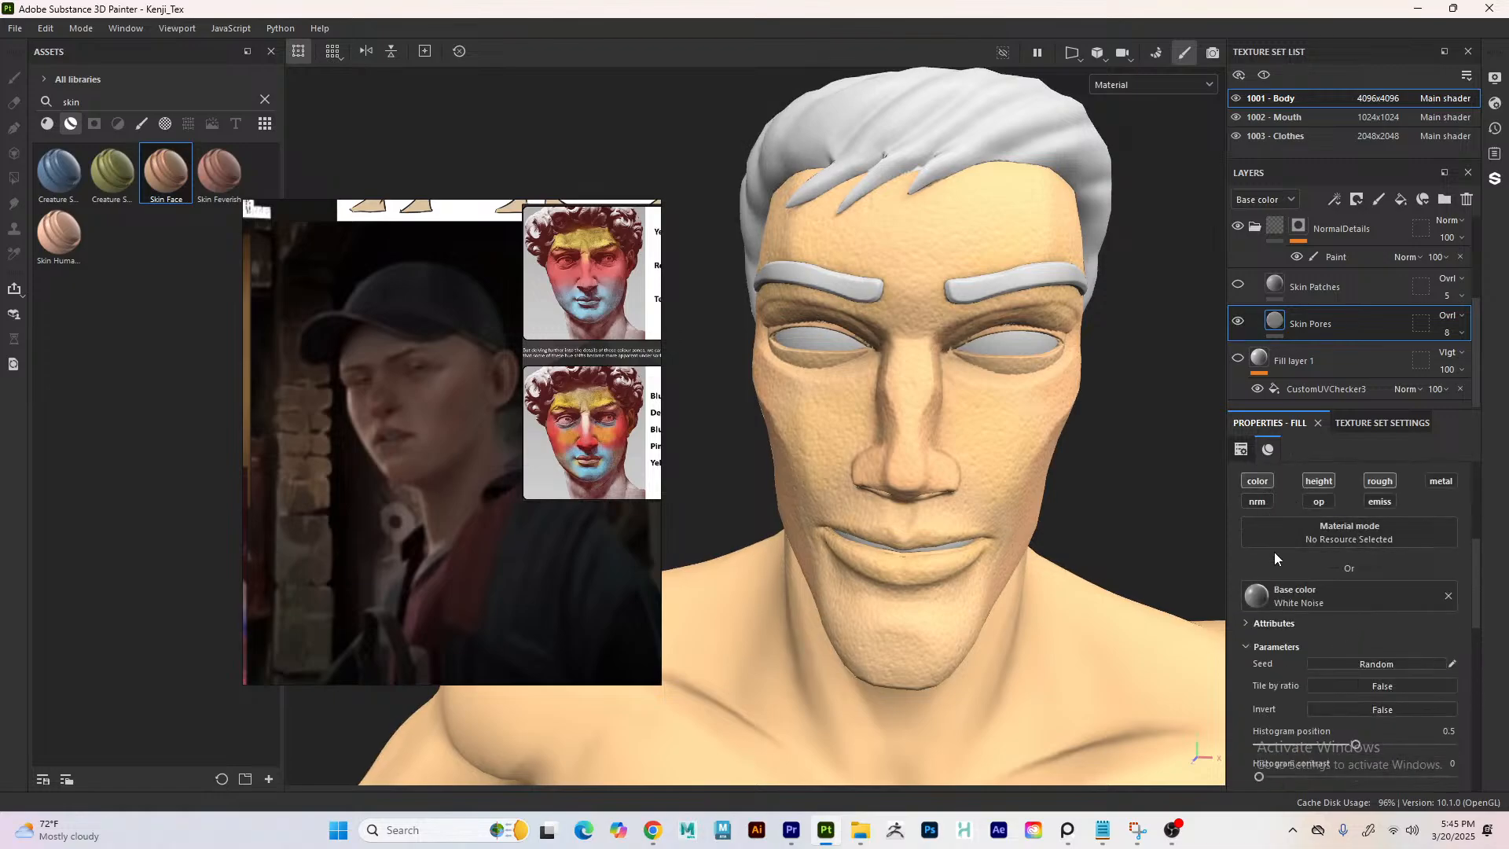
click(1259, 482)
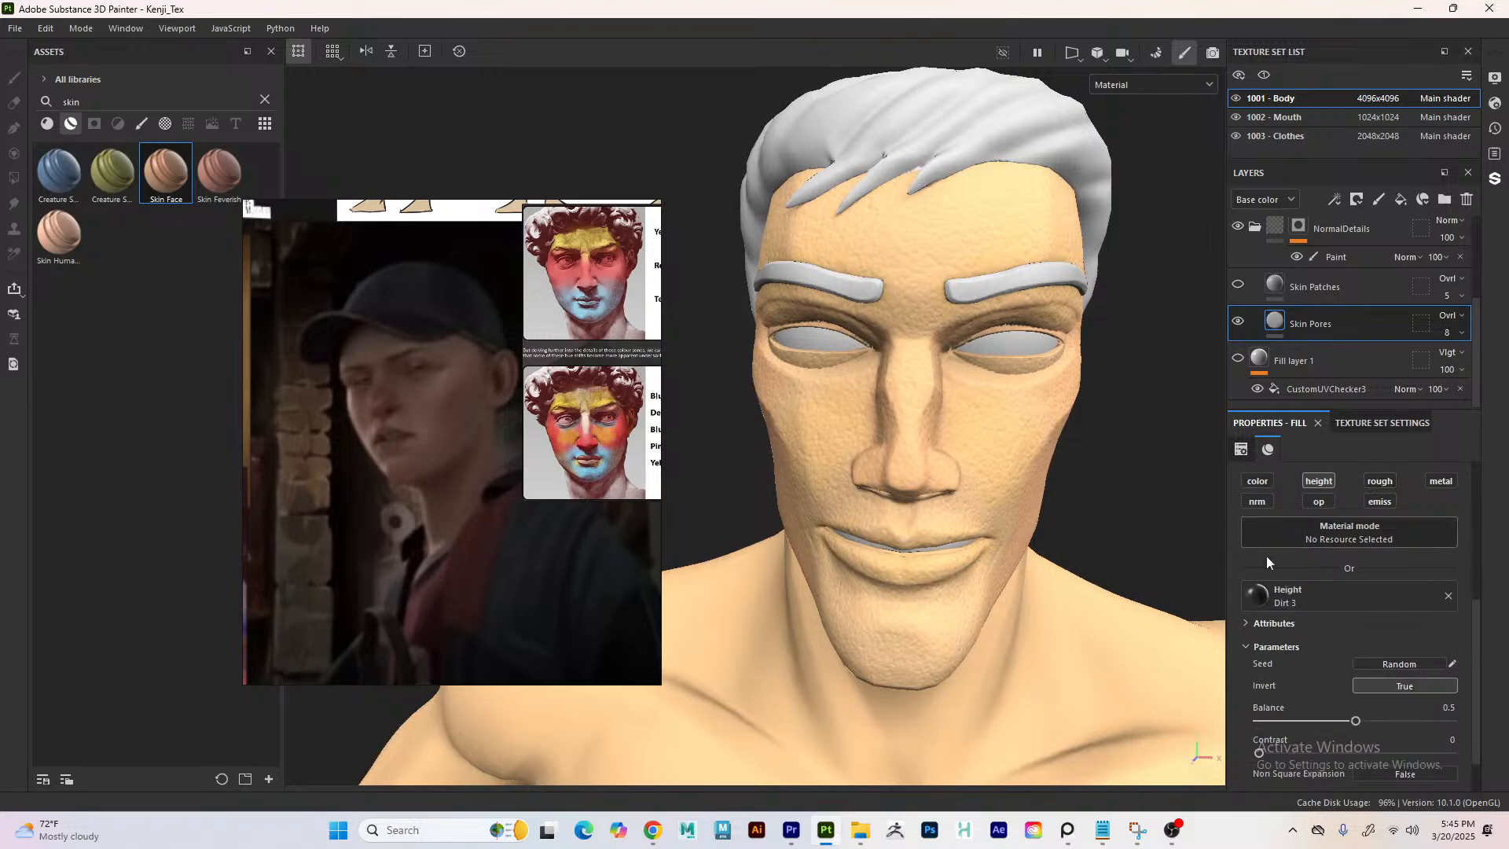
- Set the Balance of the Skin Pores layer's Dirt 3 height texture to 0.65 and test its Contrast
scroll(1322, 648, down, 1)
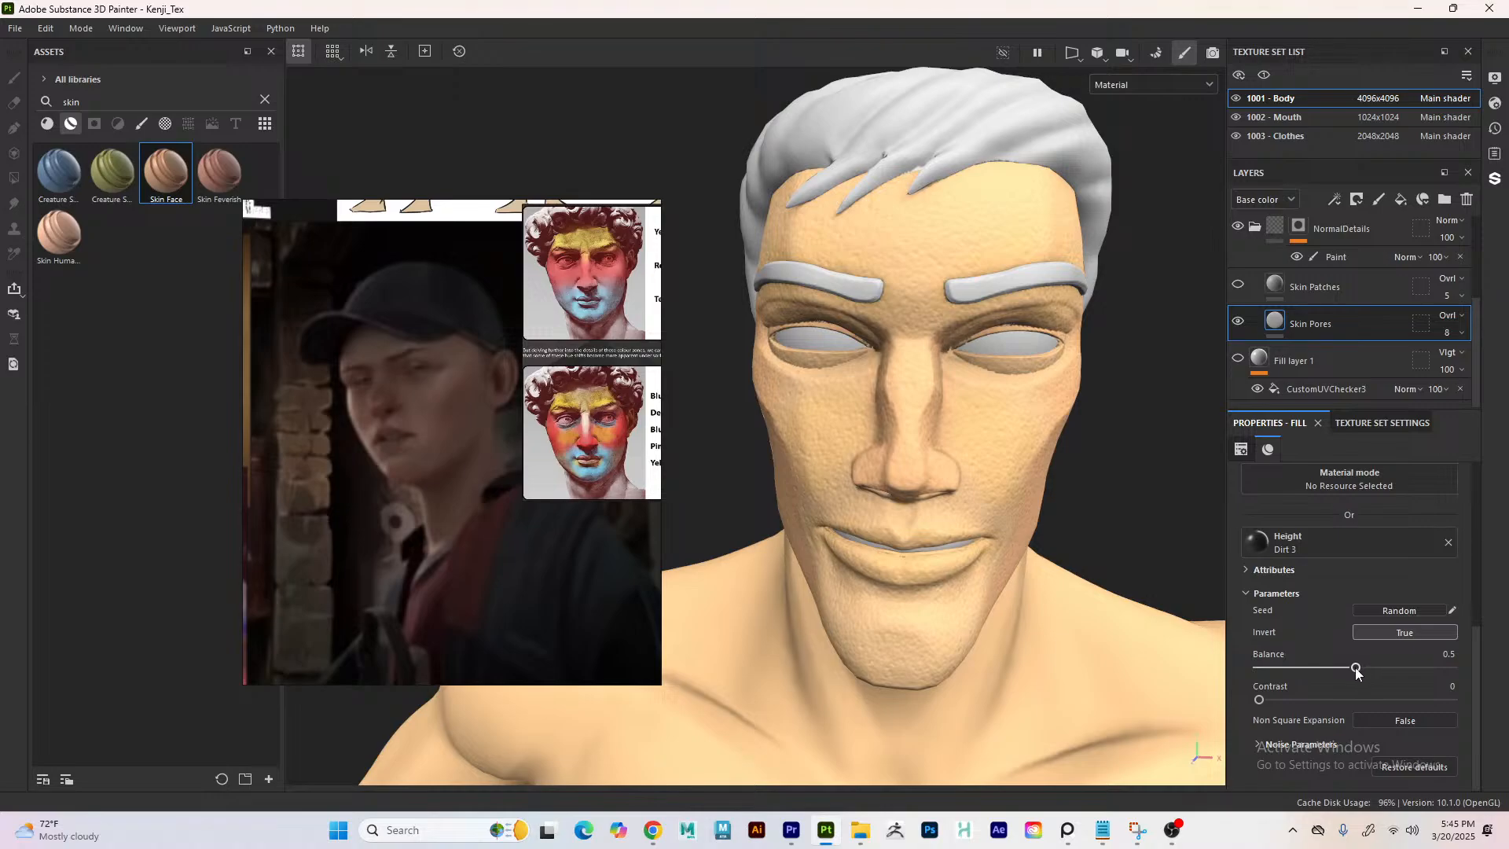
drag(1356, 667, 1312, 674)
drag(1366, 668, 1385, 667)
drag(1260, 699, 1271, 700)
drag(1374, 683, 963, 696)
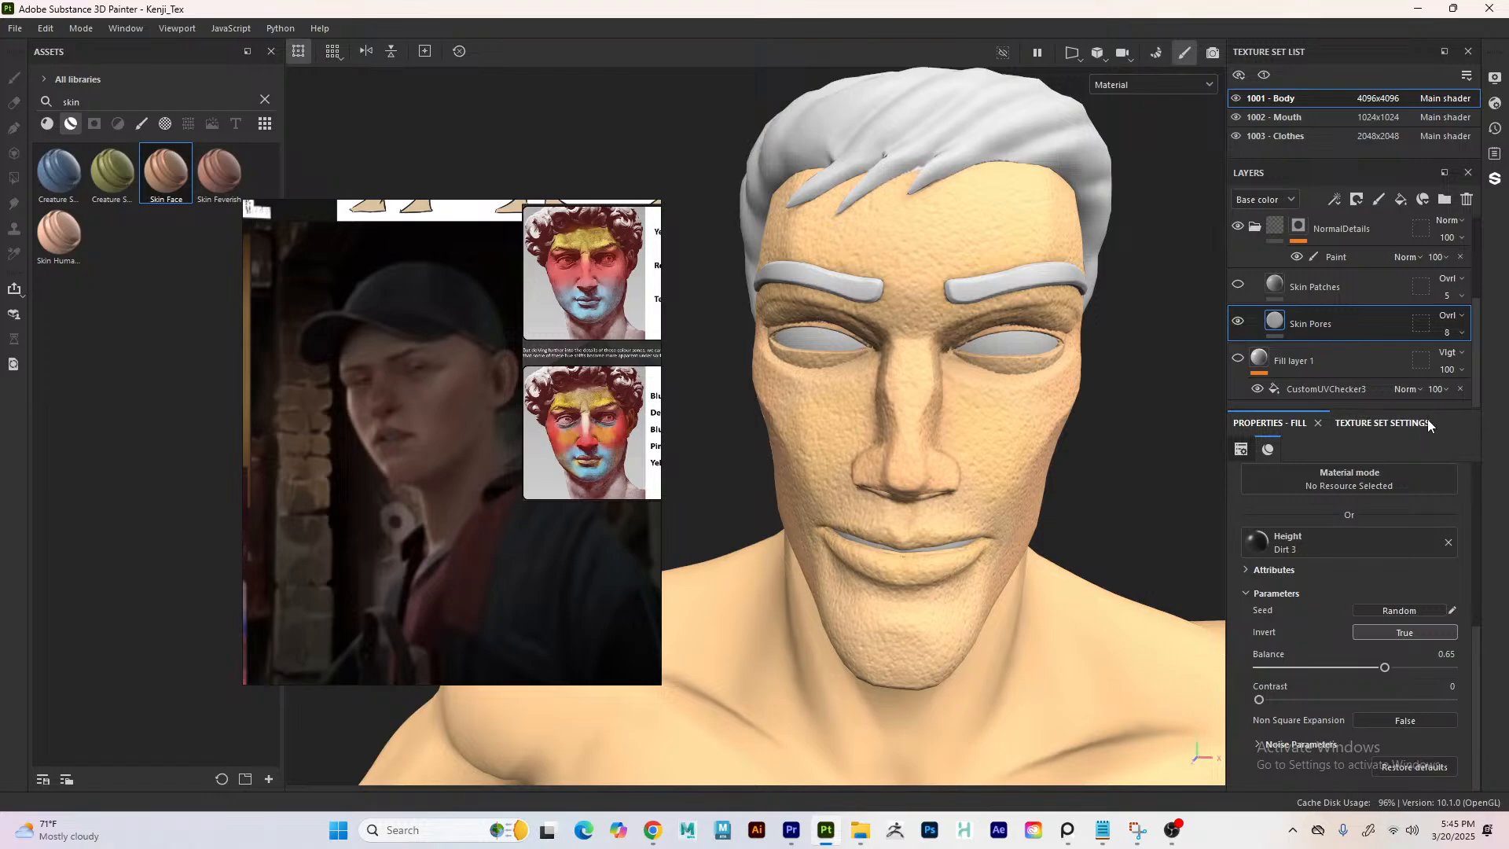
- Try opacities of 100 and 27 on the Skin Pores layer and return it to 8
click(1462, 333)
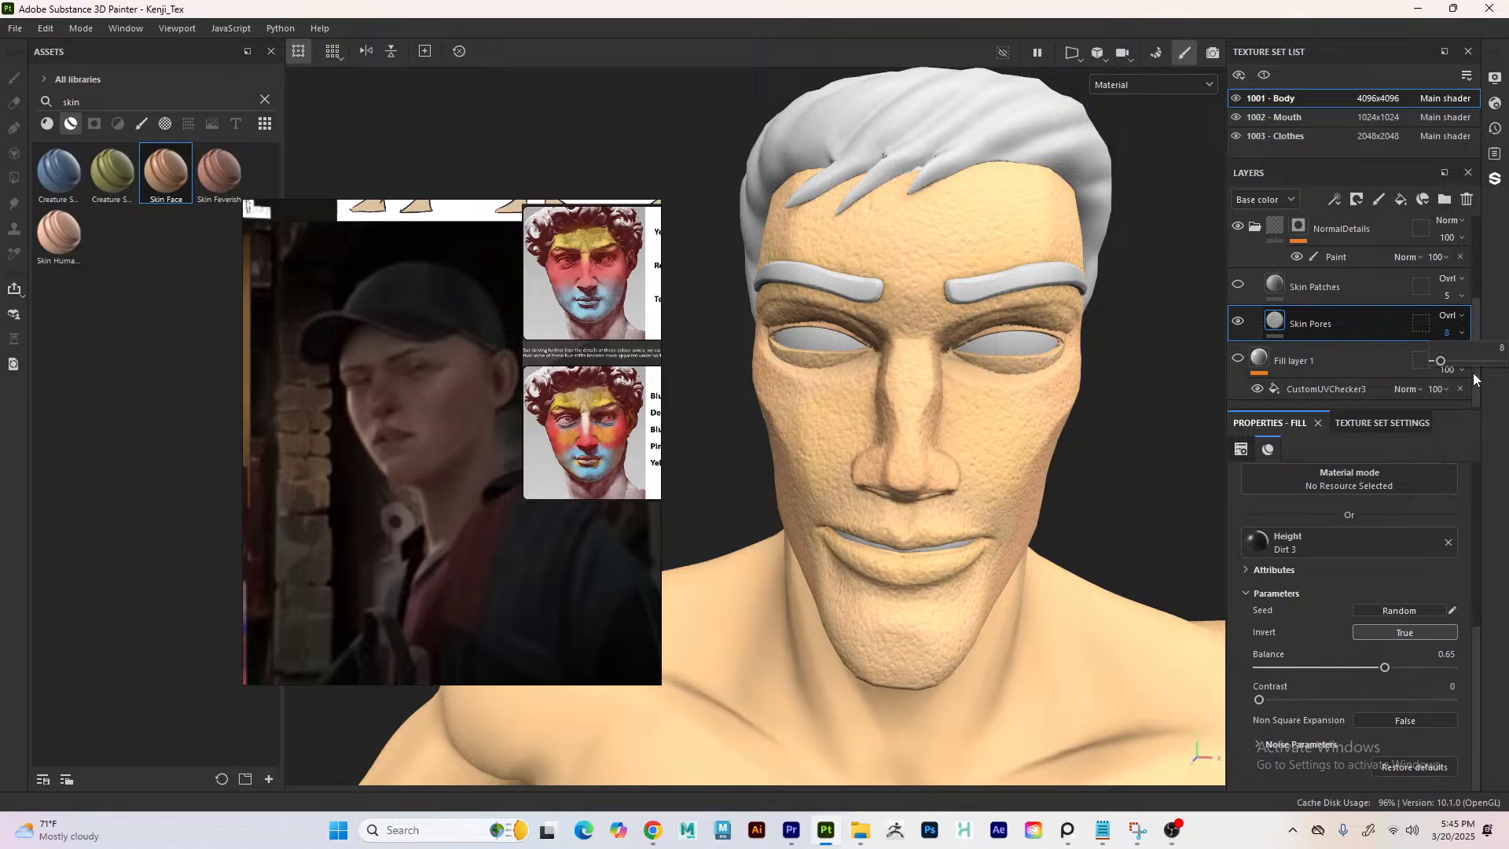
drag(1472, 366, 1501, 361)
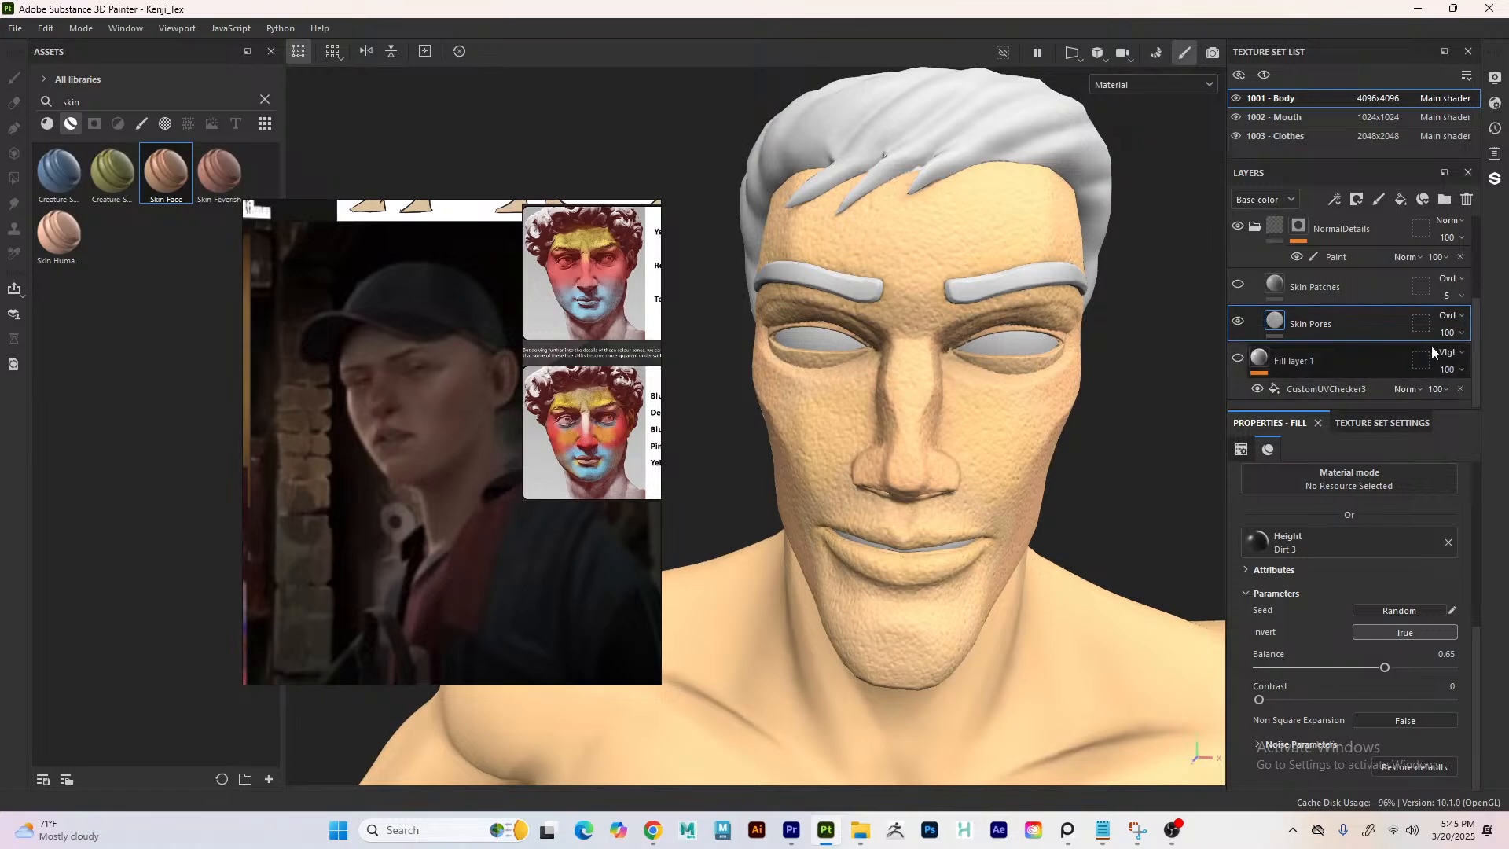
click(1454, 332)
click(1452, 315)
click(1361, 331)
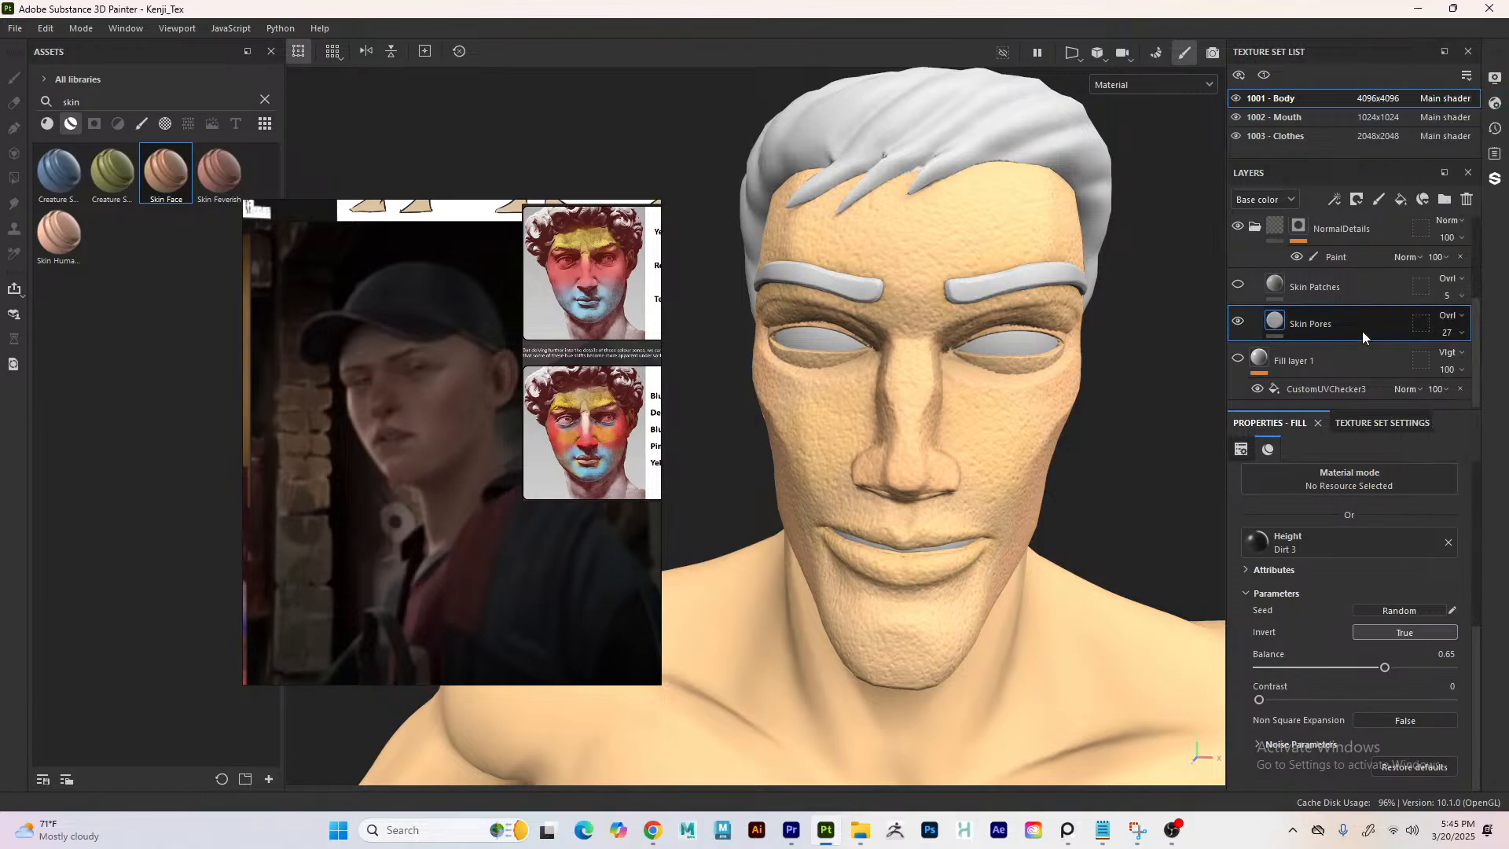
click(1451, 334)
drag(1446, 364, 1440, 364)
- Compare the Dirt 3 height texture with and without Invert, and set the Skin Pores layer's UV tiling to 32
click(1400, 632)
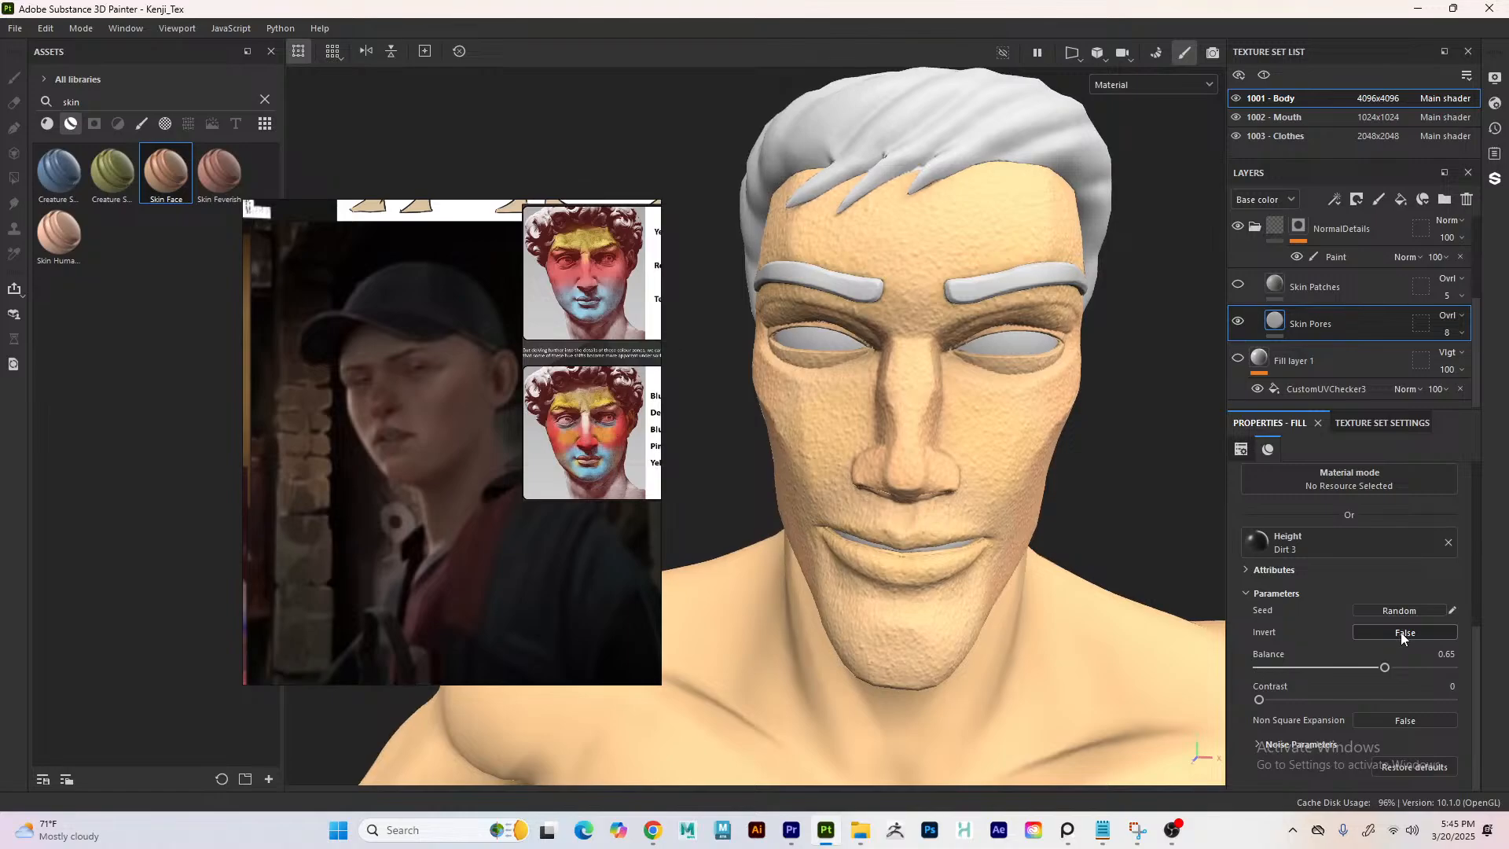
click(1401, 631)
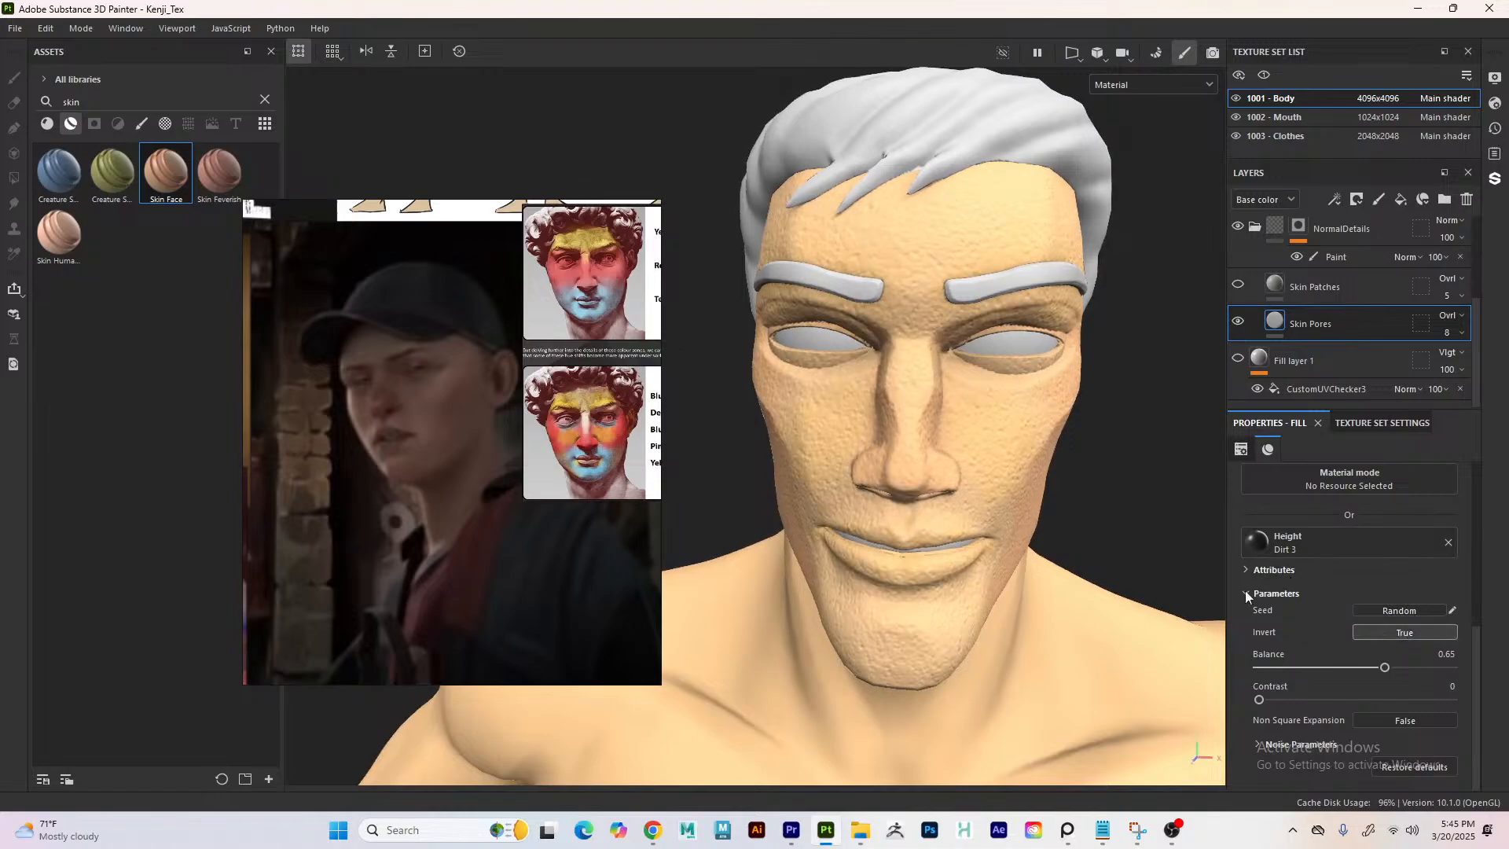
right_click(918, 336)
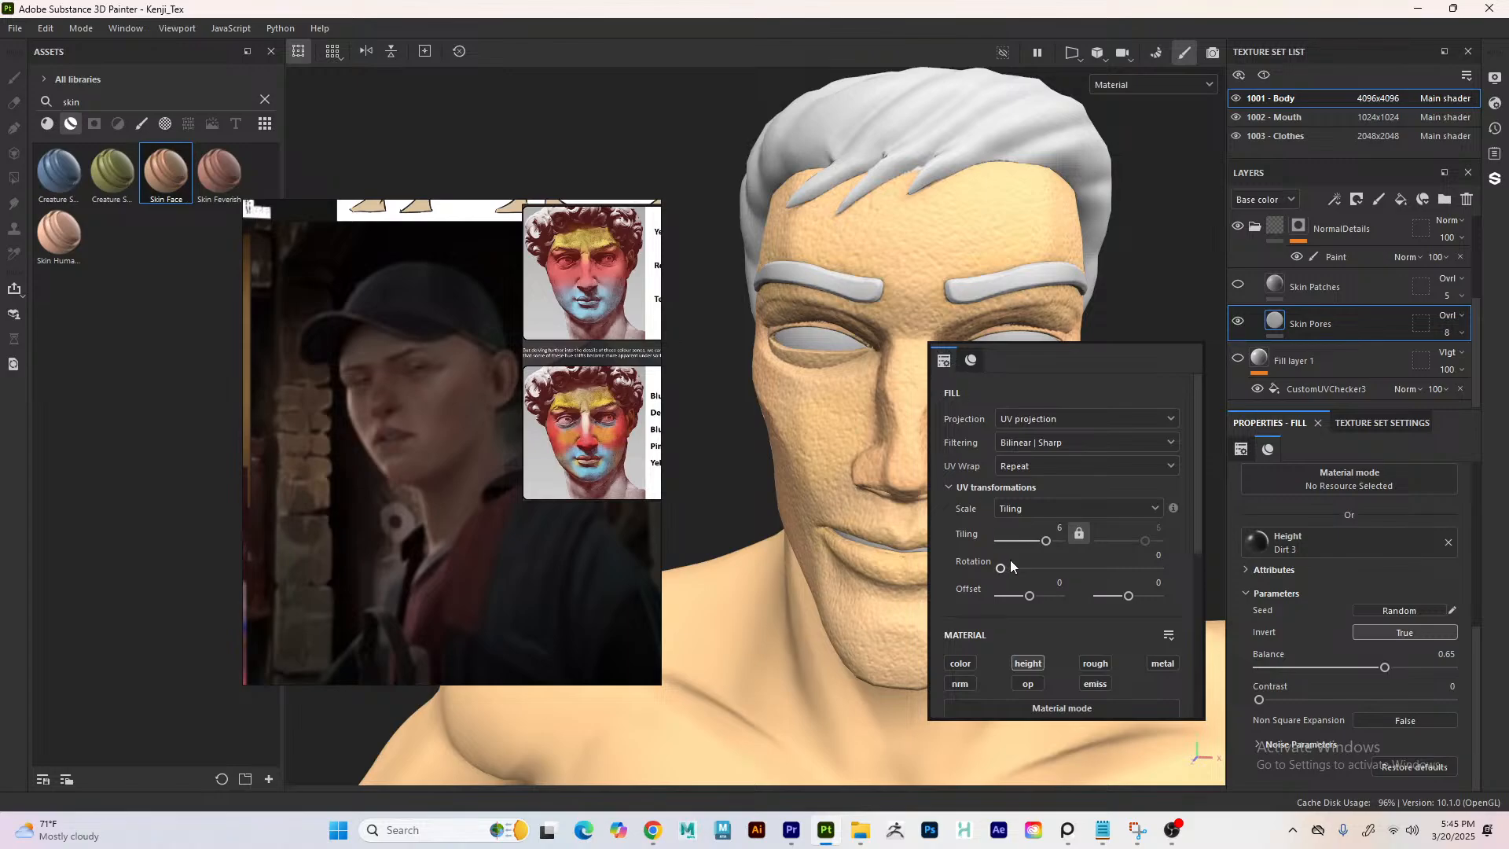
drag(1045, 541, 1064, 541)
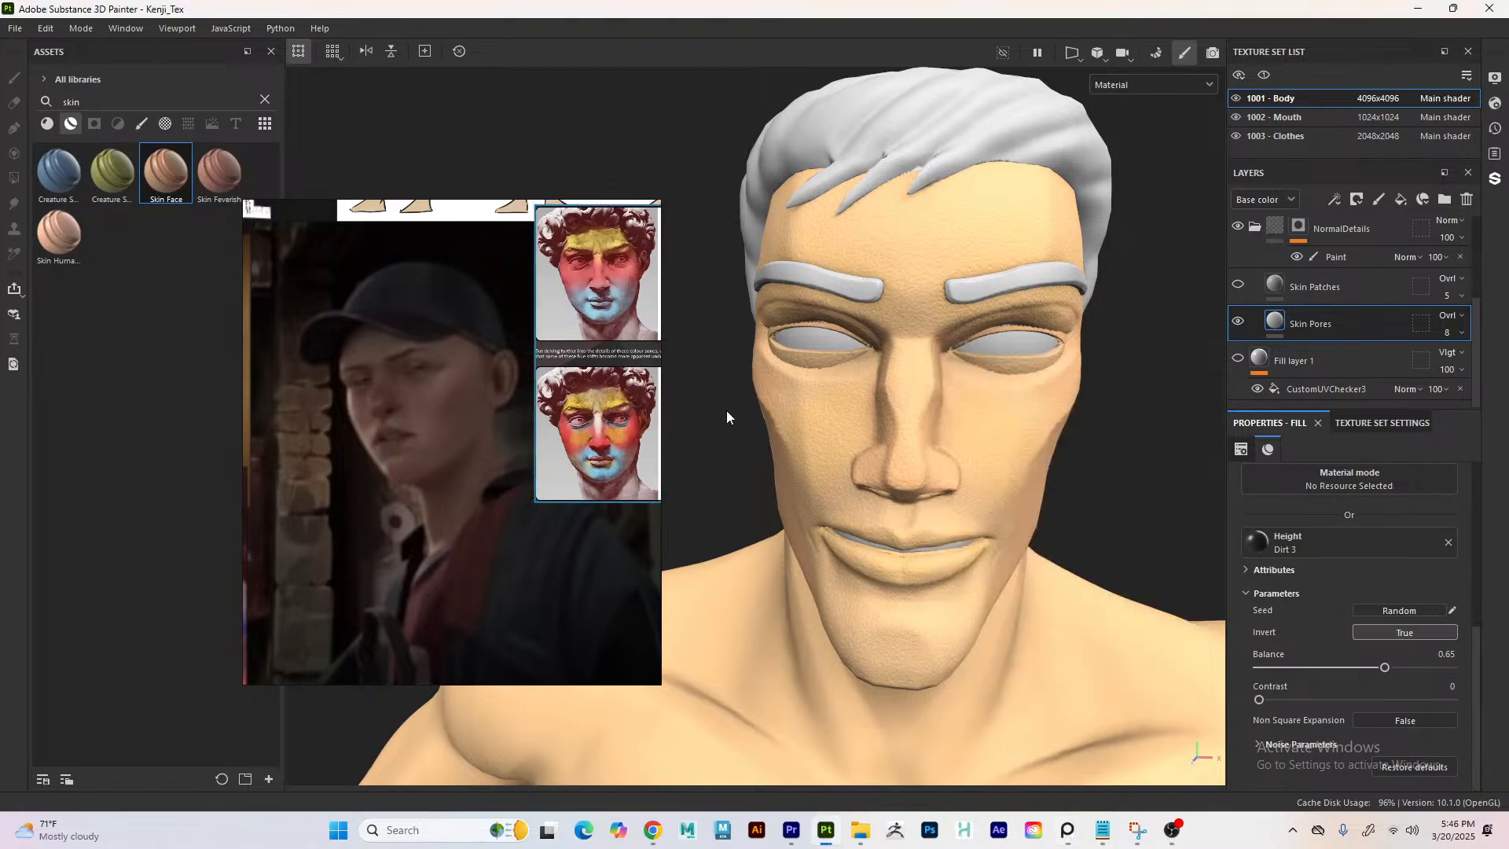
- Examine the finer pore detail on the face from the front, the sides and up close
alt+drag(1164, 442, 791, 477)
alt+drag(873, 506, 758, 532)
alt+middle_drag(758, 532, 1072, 441)
alt+drag(1073, 441, 1176, 354)
alt+drag(1037, 411, 889, 445)
alt+right_drag(889, 445, 558, 390)
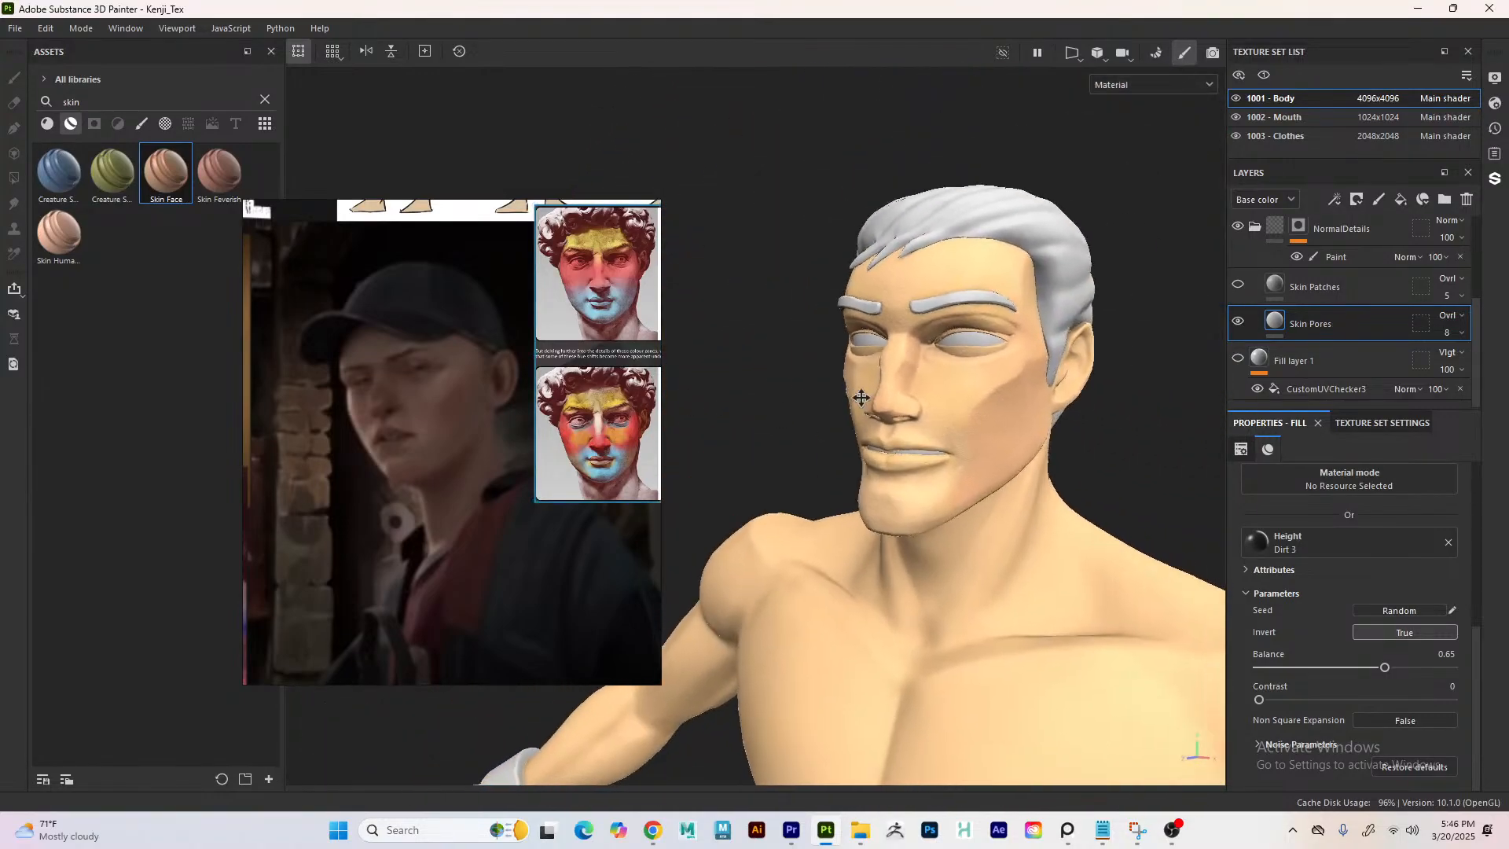
alt+drag(859, 390, 982, 382)
alt+middle_drag(981, 382, 1048, 380)
alt+drag(1048, 381, 1105, 357)
mouse_move(1105, 357)
shift+right_down()
mouse_move(824, 376)
mouse_move(941, 383)
shift+right_up()
alt+drag(940, 382, 816, 340)
alt+right_drag(815, 340, 1074, 482)
alt+middle_drag(1075, 482, 1014, 500)
alt+drag(1014, 500, 997, 458)
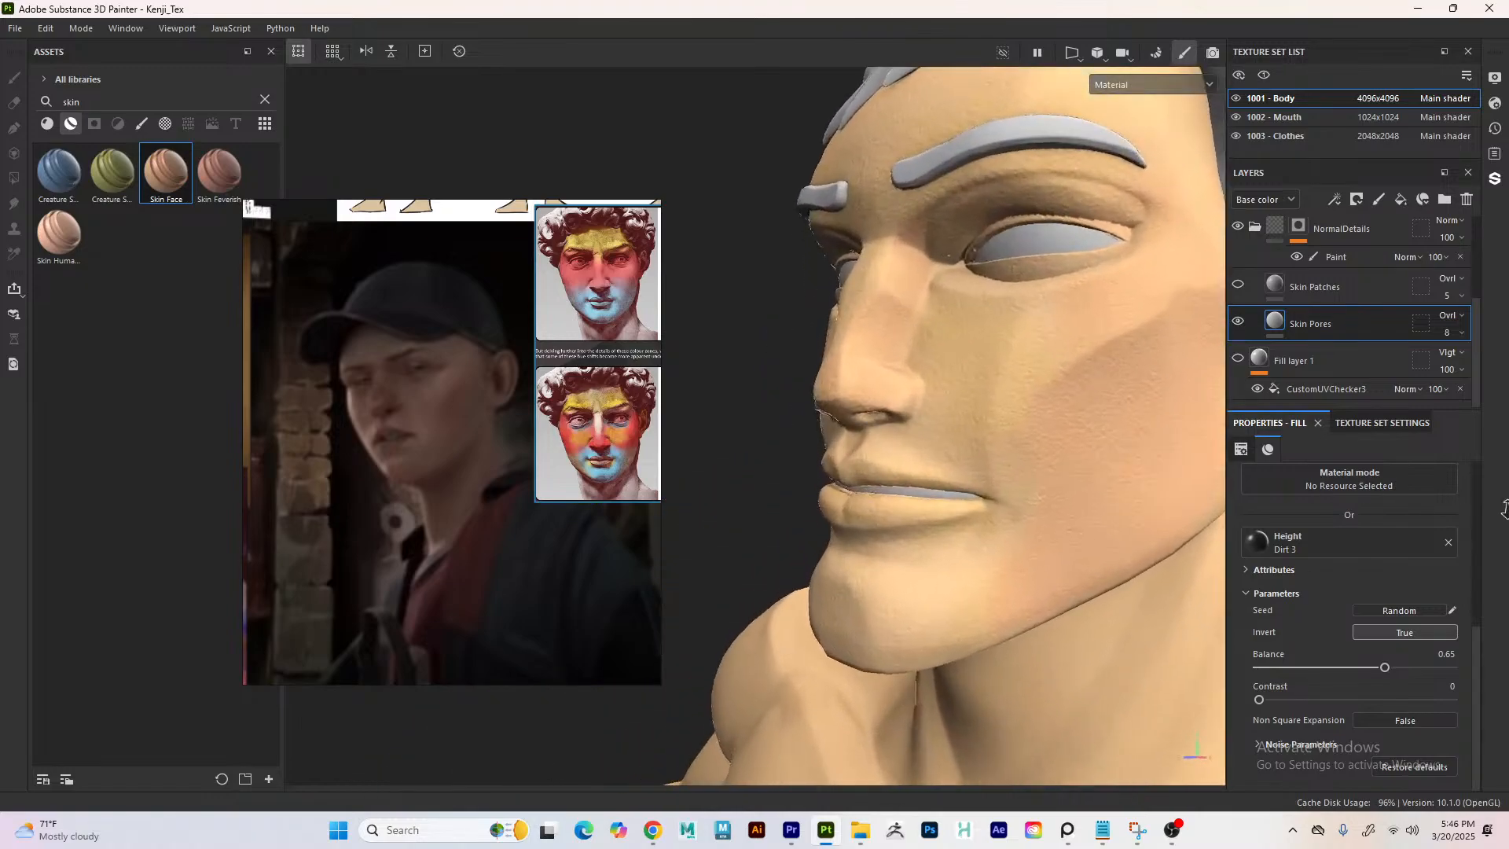
alt+middle_drag(997, 459, 943, 467)
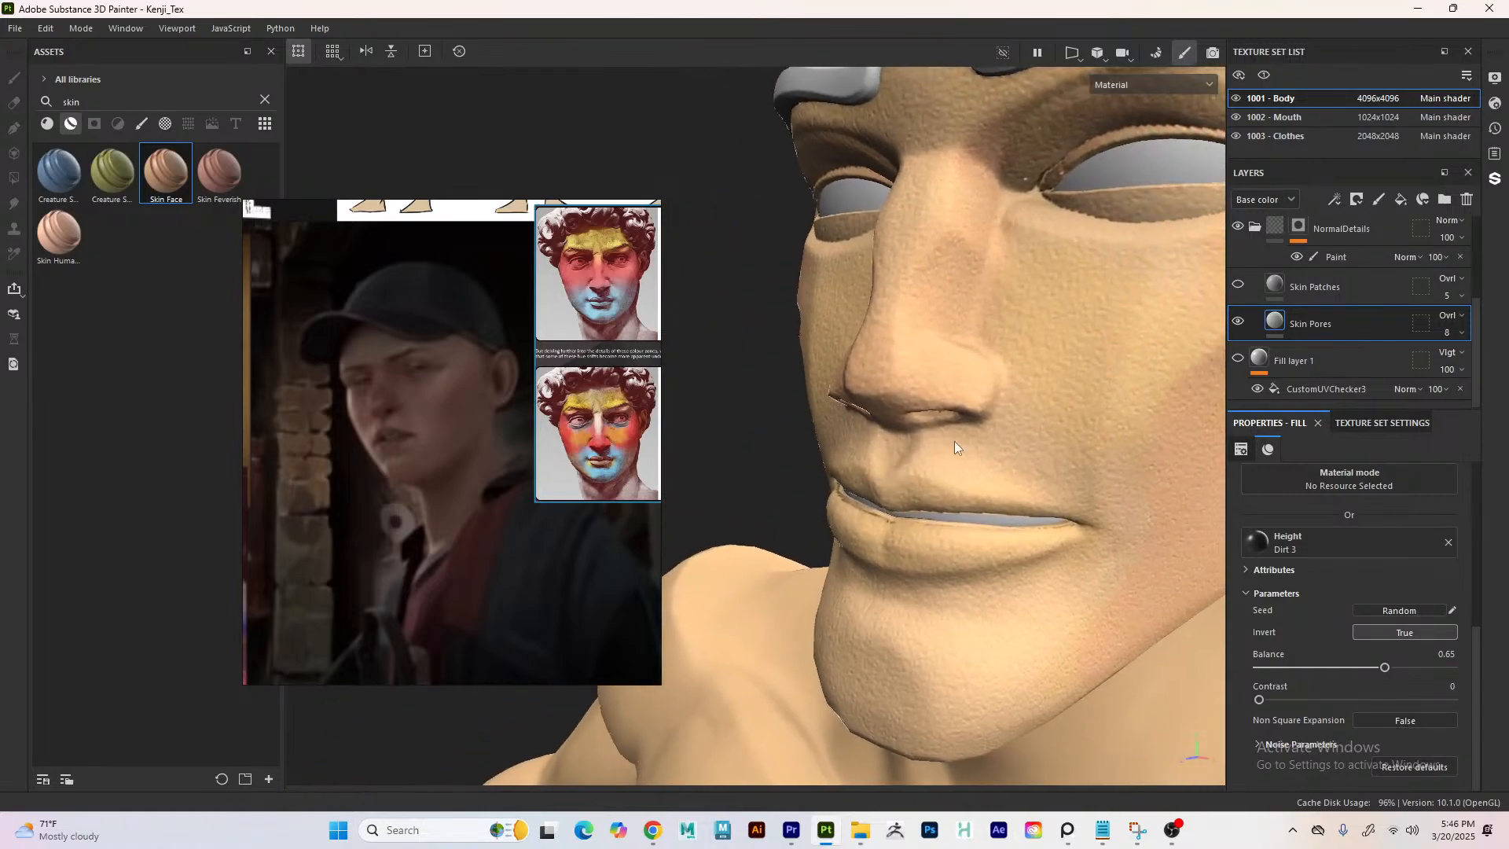
- Compare the face with the Skin Pores layer hidden and shown, both close up and from farther away
click(1239, 321)
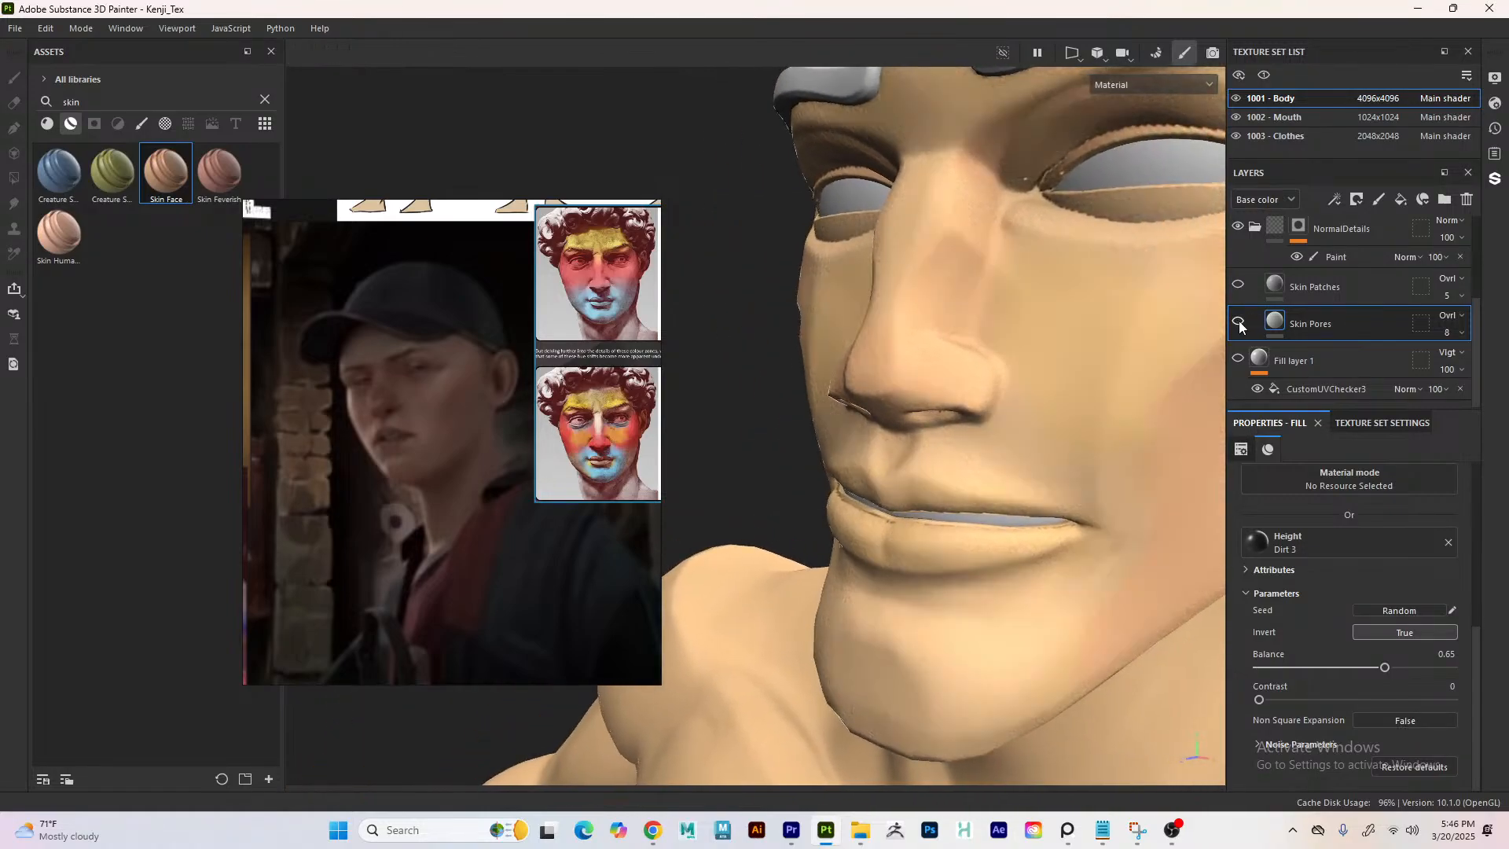
click(1239, 322)
click(1239, 322)
click(1238, 322)
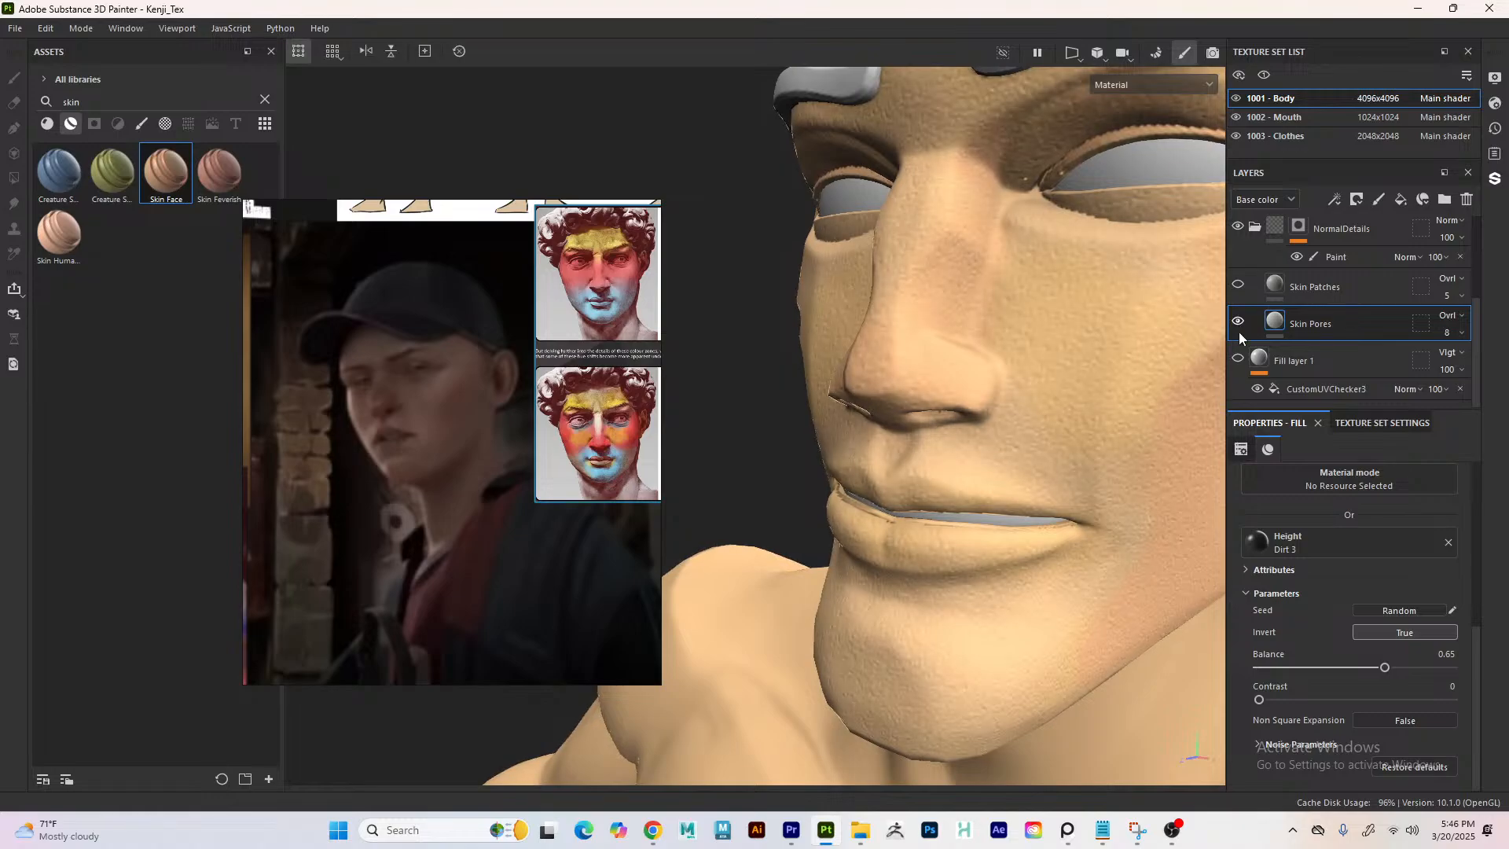
scroll(1282, 611, up, 5)
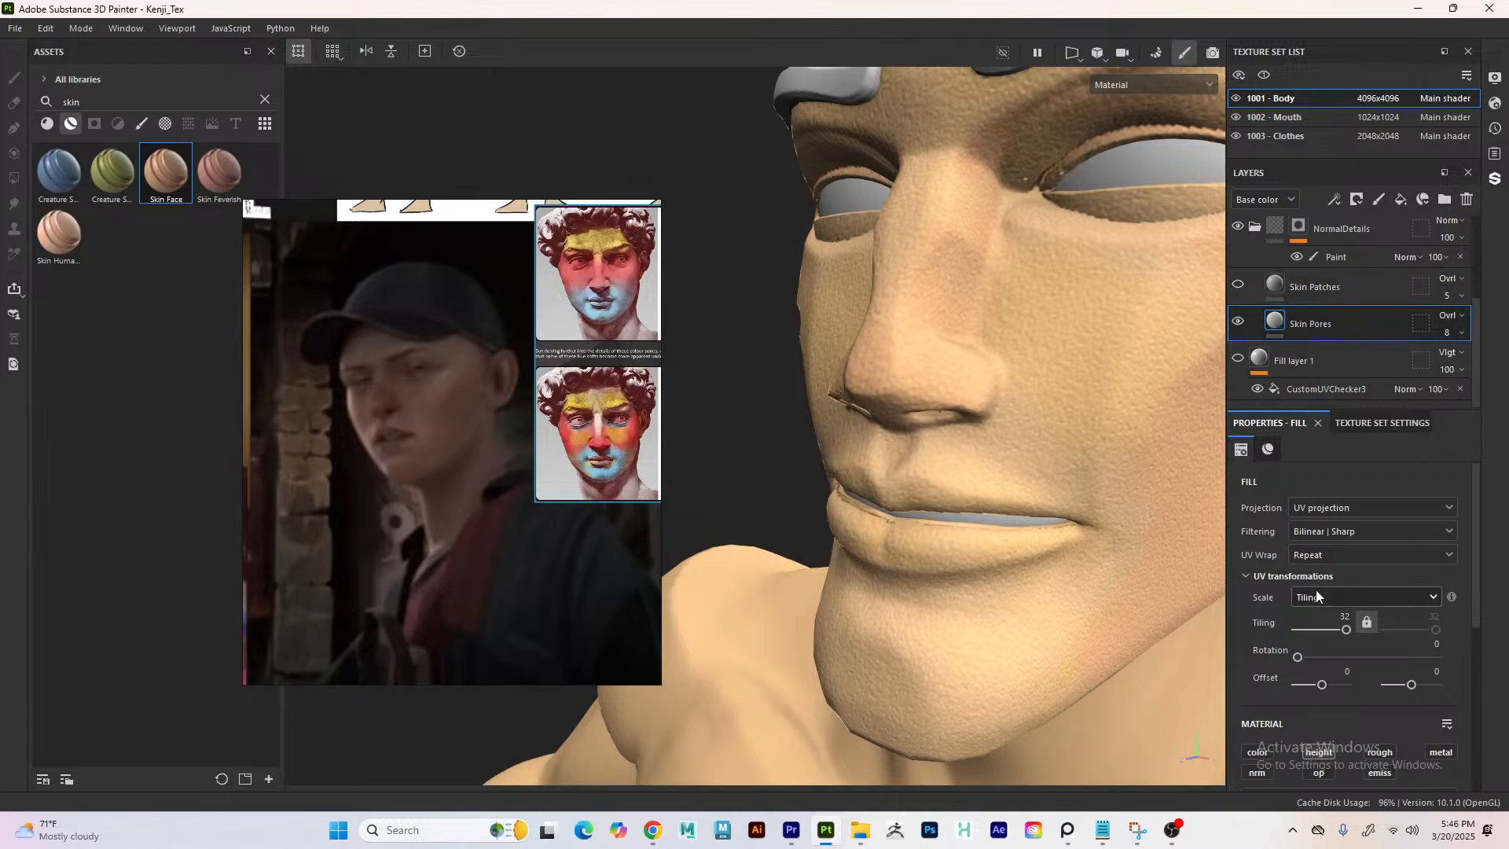
scroll(1271, 627, down, 2)
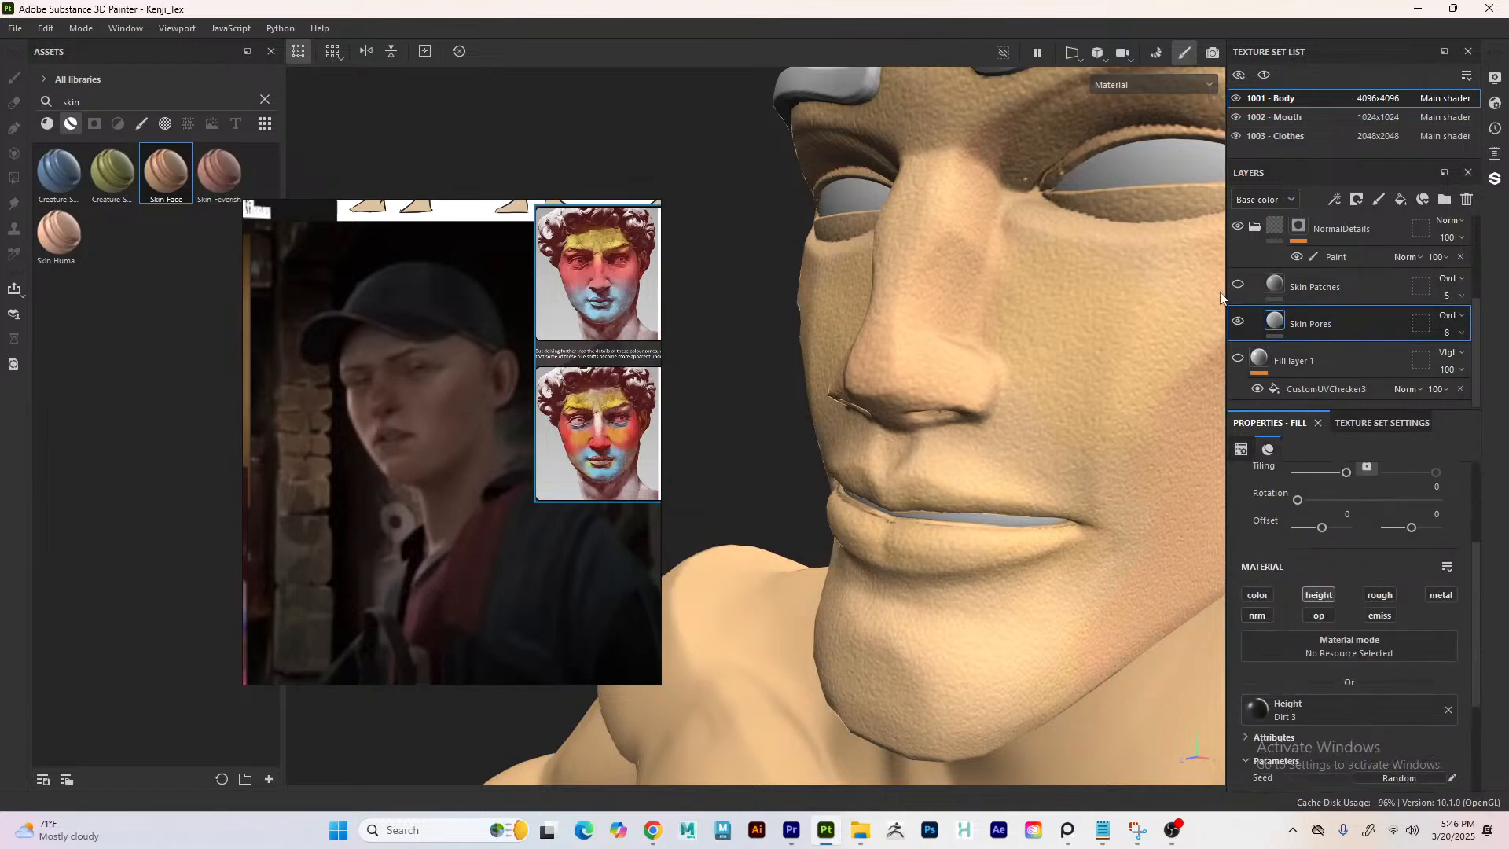
click(1237, 321)
alt+right_drag(1016, 507, 778, 385)
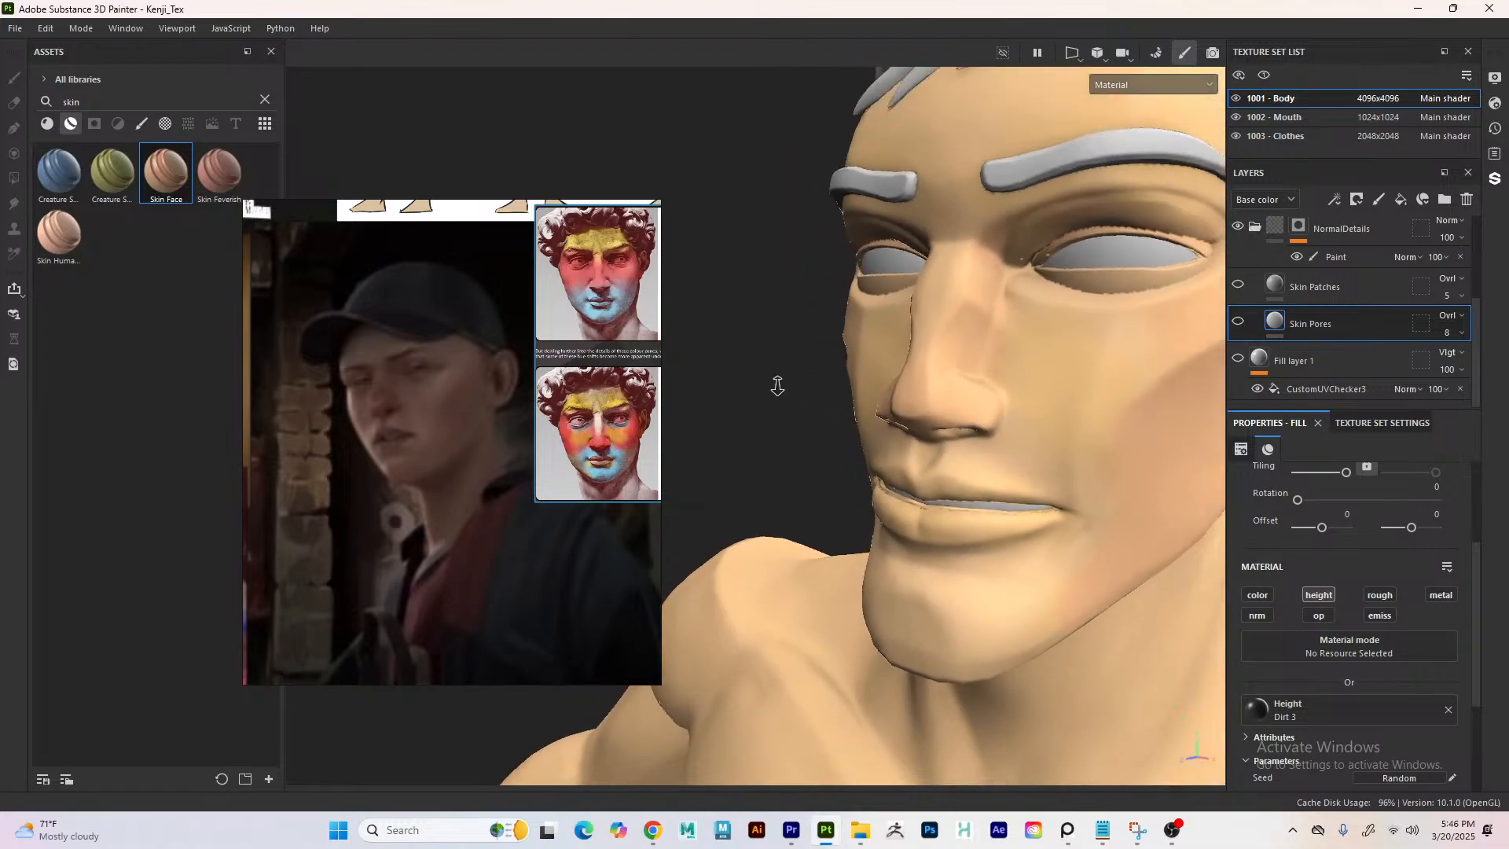
click(1239, 322)
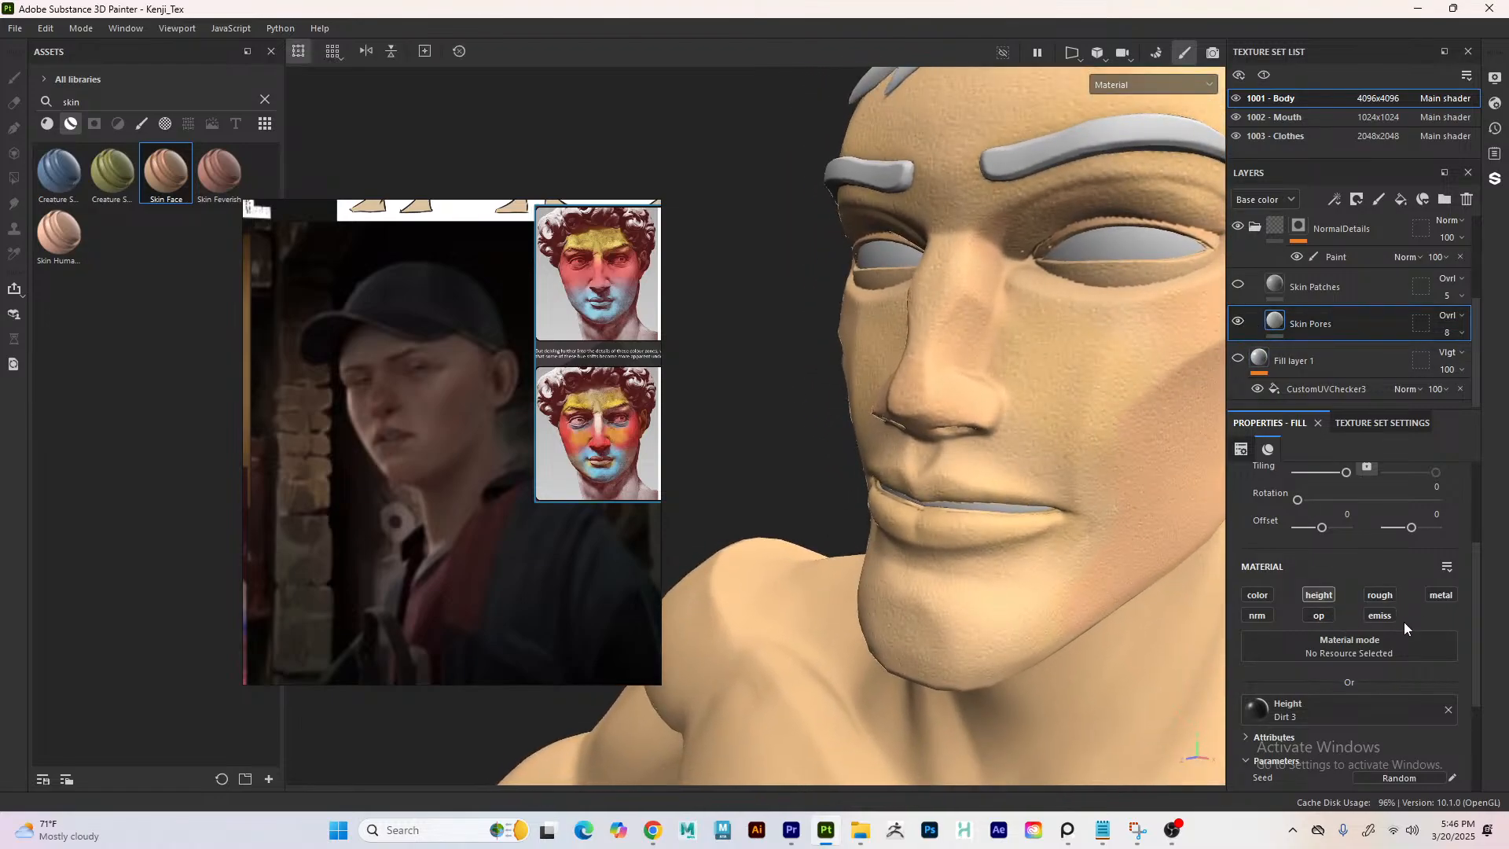
- Try other Balance values, including 0, and a higher Contrast on the Skin Pores layer's Dirt 3 roughness texture
scroll(1366, 640, down, 3)
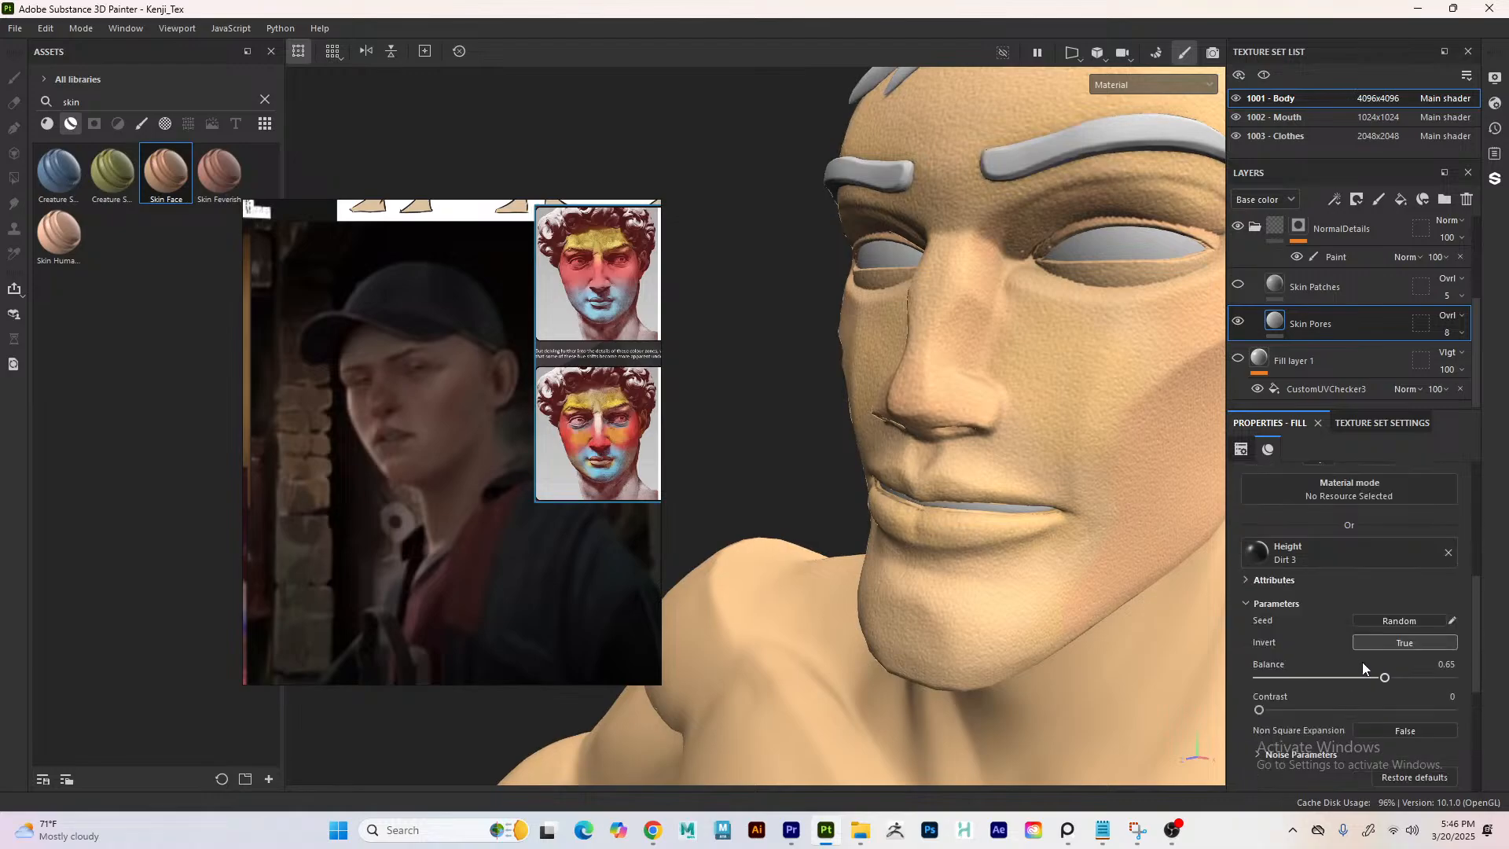
scroll(1361, 662, down, 5)
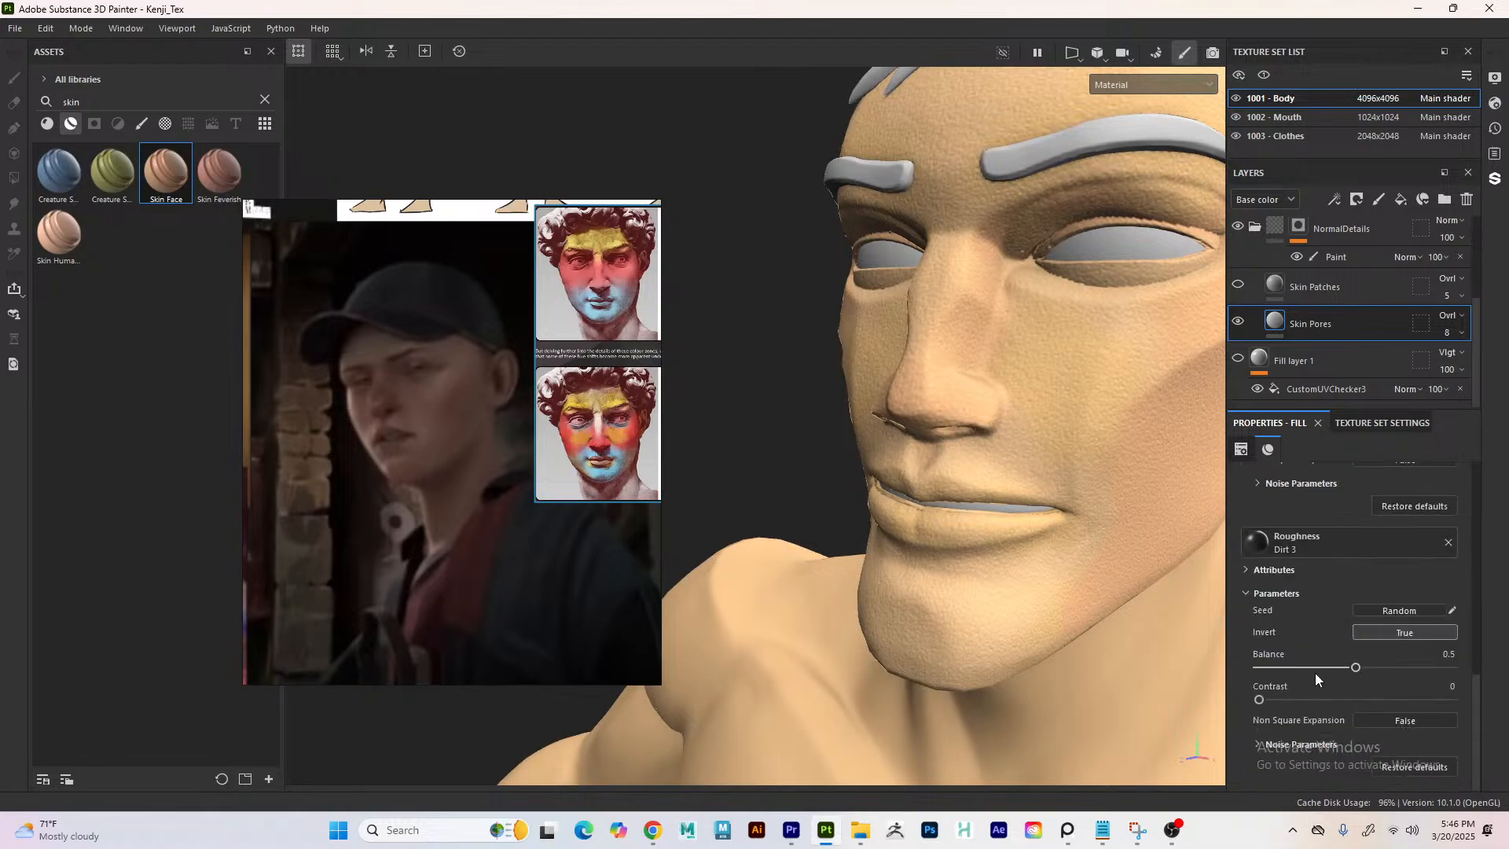
scroll(1314, 673, up, 1)
scroll(1310, 671, down, 1)
drag(1354, 667, 1507, 645)
drag(1422, 666, 1134, 691)
mouse_move(1130, 522)
shift+right_down()
mouse_move(1087, 512)
mouse_move(1168, 515)
mouse_move(1107, 530)
shift+right_up()
alt+drag(1108, 531, 954, 438)
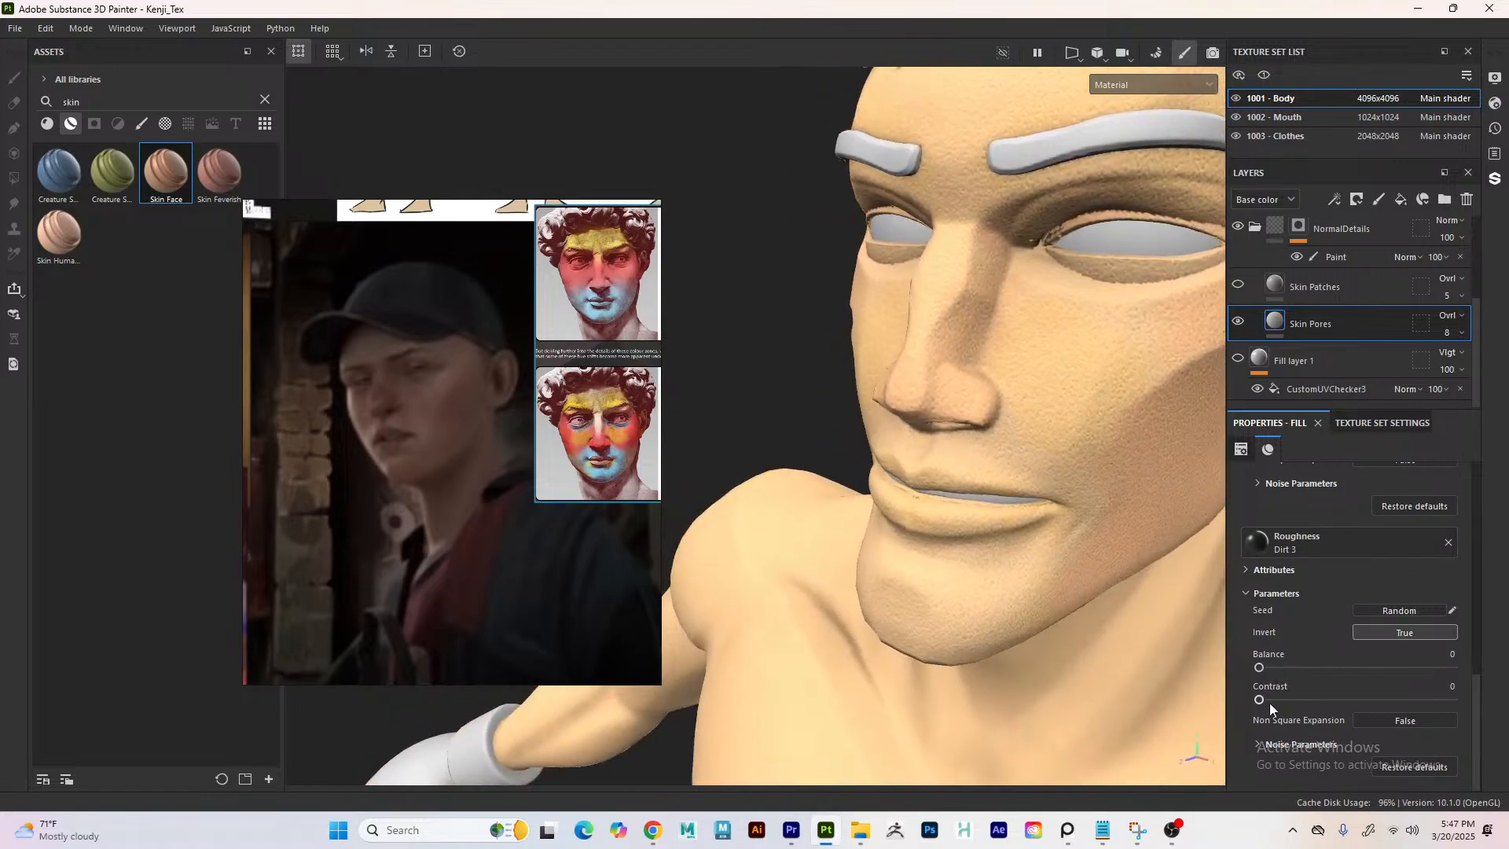
drag(1260, 699, 1398, 693)
click(1362, 666)
scroll(1336, 668, up, 5)
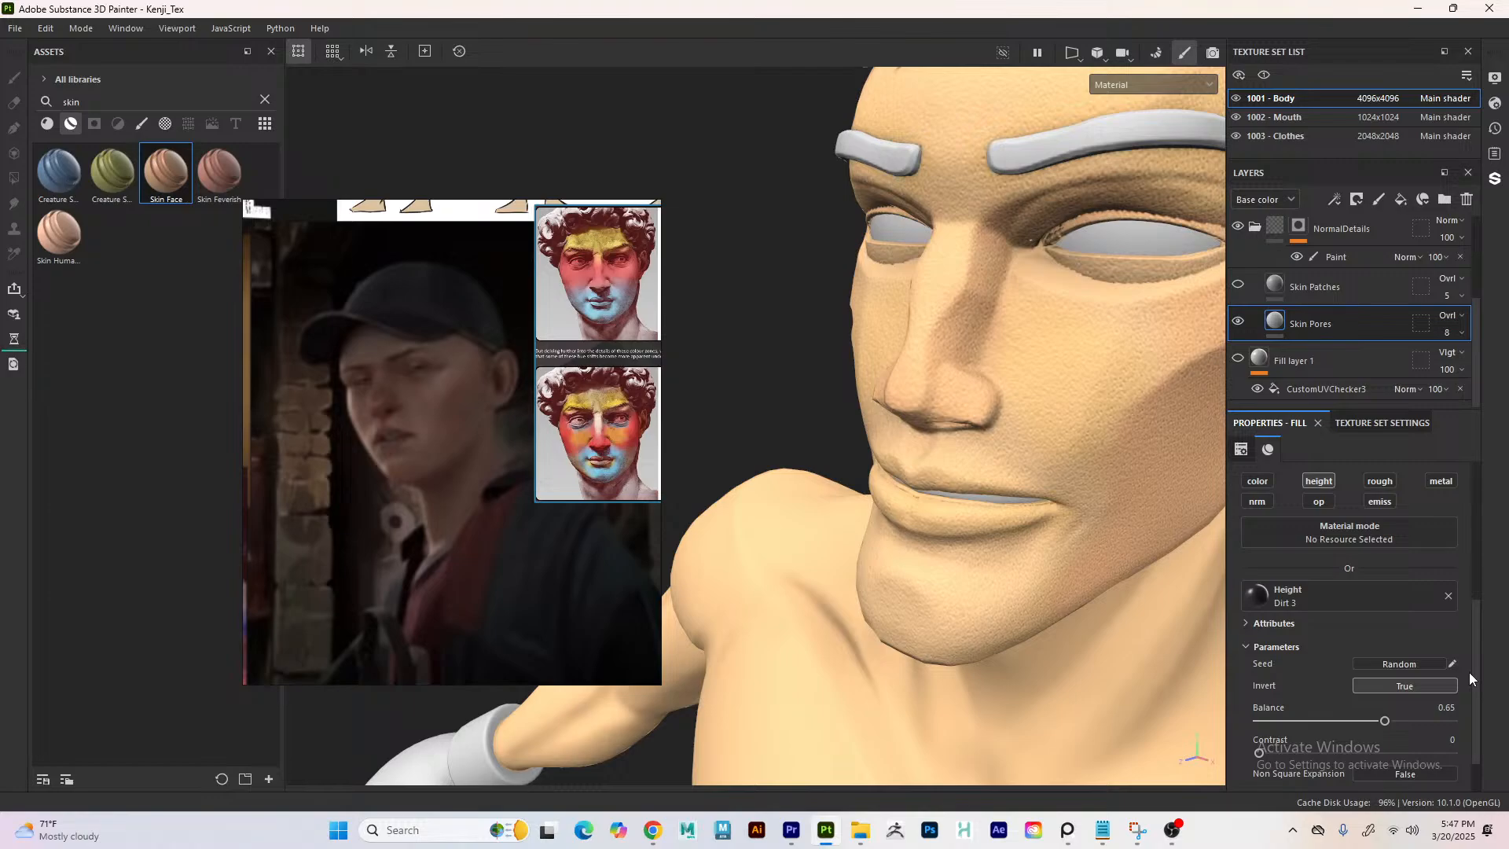
- Save the project and compare the face with the Skin Pores layer turned off and on
key(ctrl+s)
click(1237, 320)
click(1237, 320)
click(1364, 666)
click(1364, 666)
- Inspect the pores on the head from the side and front, ending close on the nose and eyes
alt+drag(730, 361, 1162, 296)
alt+right_drag(1161, 296, 1042, 226)
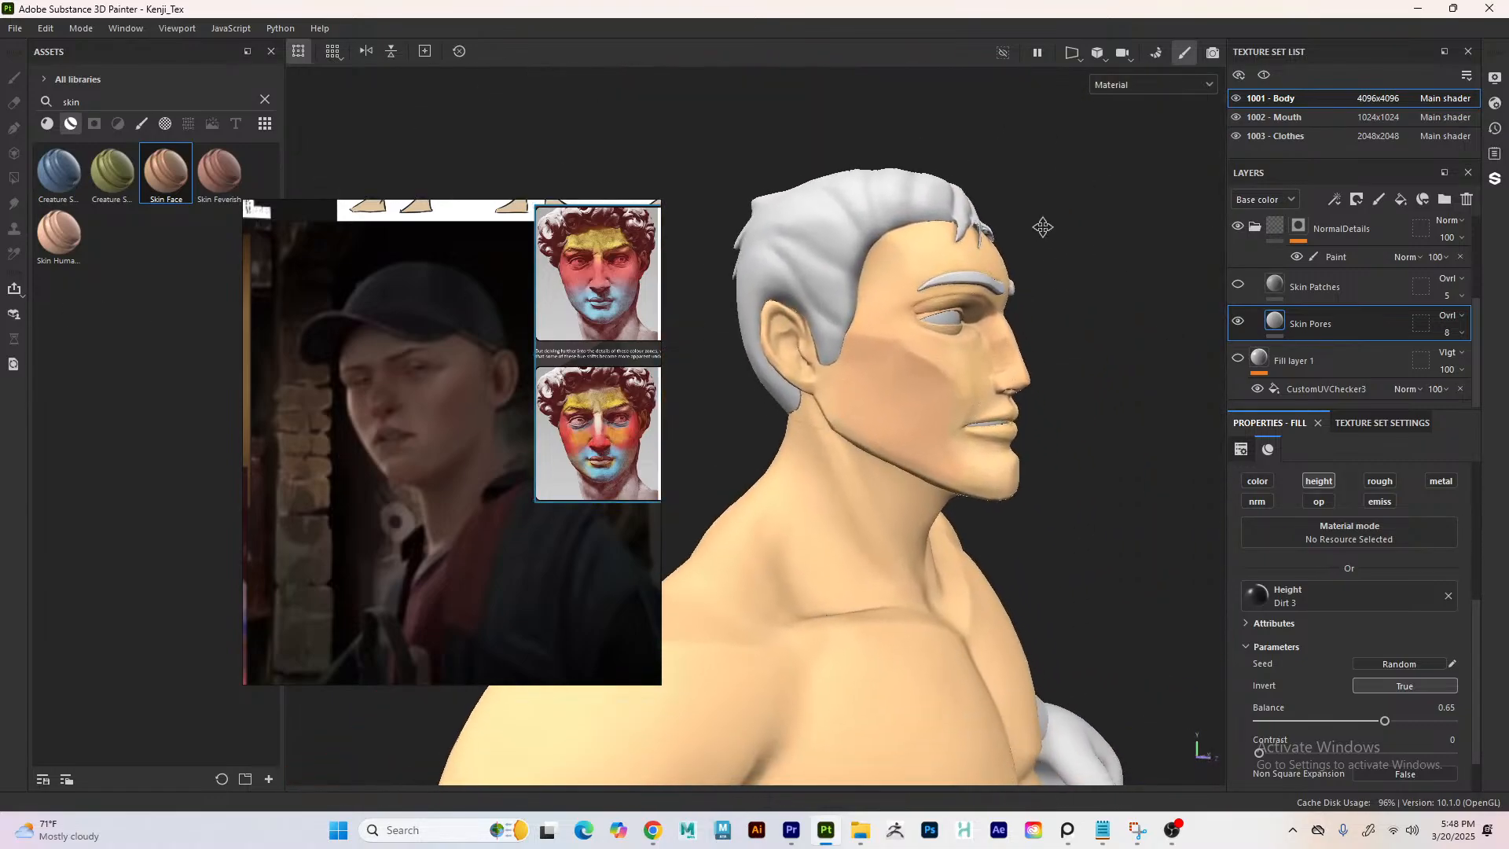
alt+drag(1179, 259, 1035, 309)
alt+right_drag(559, 286, 1045, 299)
alt+drag(1046, 299, 1170, 307)
alt+drag(944, 318, 910, 306)
alt+right_drag(909, 307, 1209, 364)
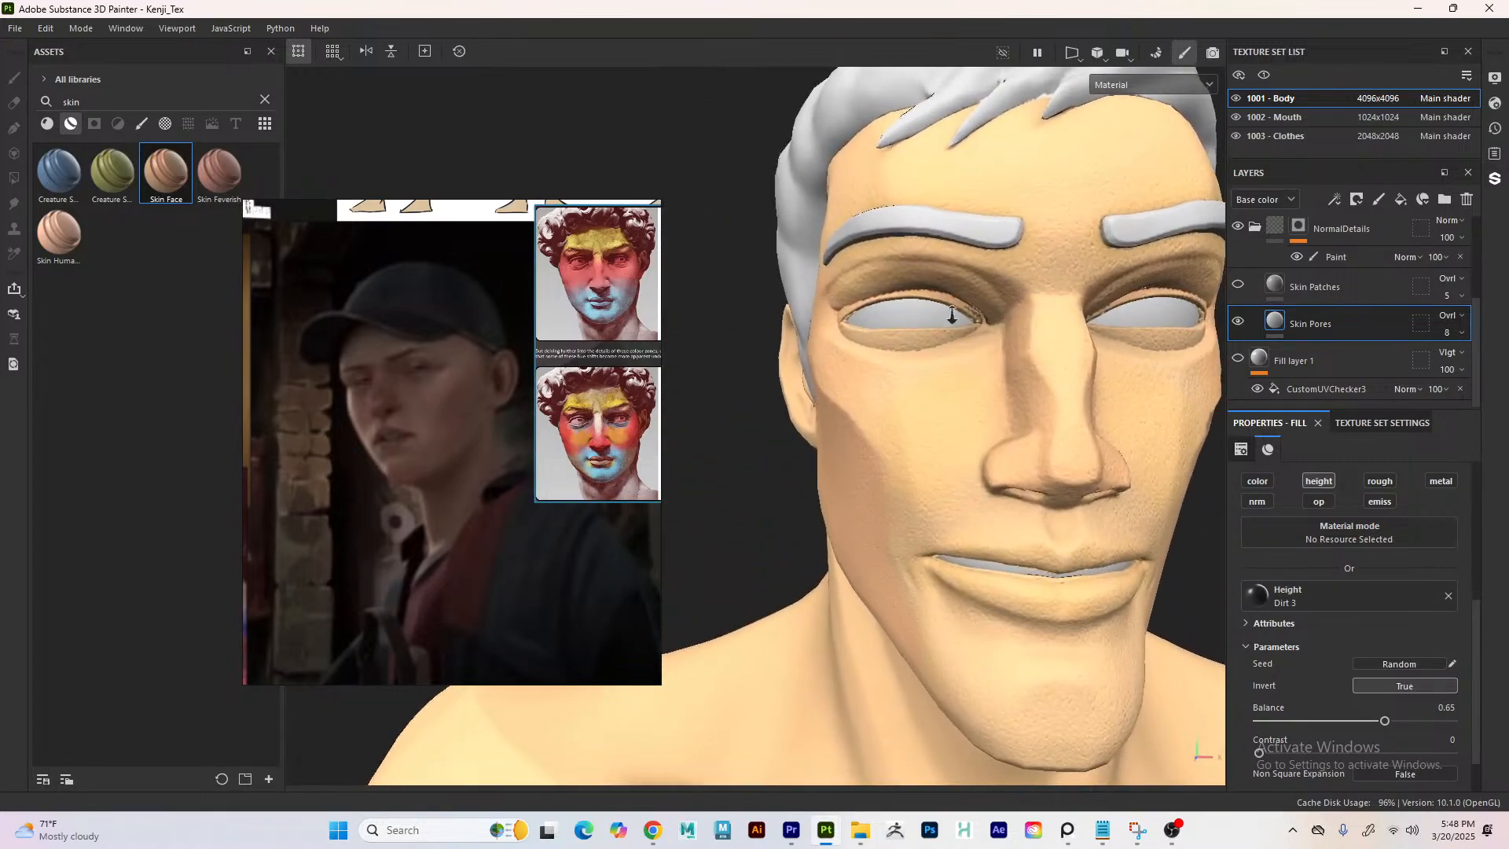
scroll(979, 314, up, 3)
alt+middle_drag(983, 319, 898, 313)
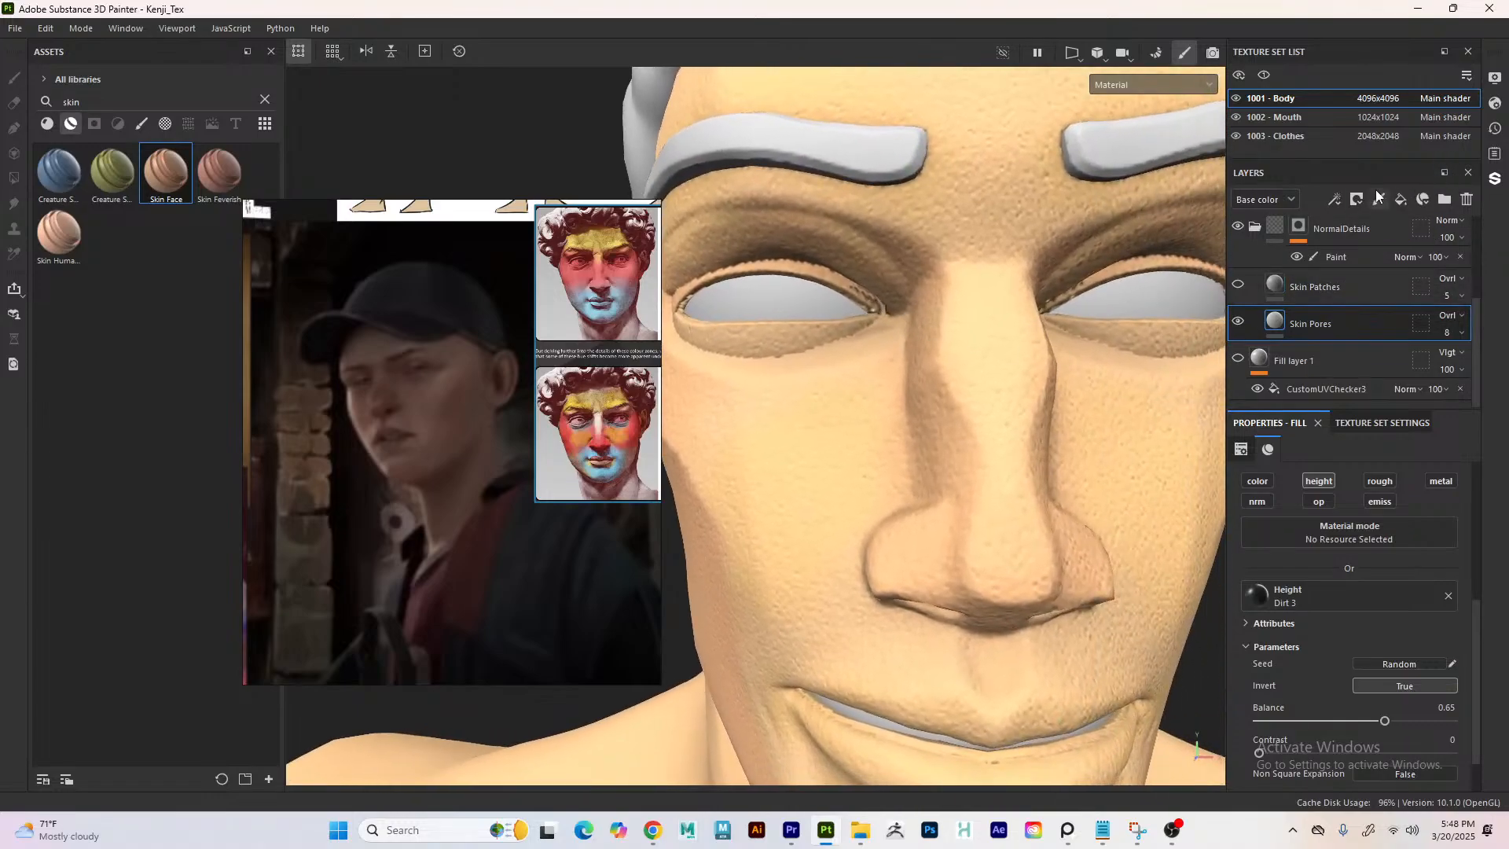
- Try a black mask on the Skin Pores layer and undo it
click(1357, 199)
click(1364, 240)
click(1338, 200)
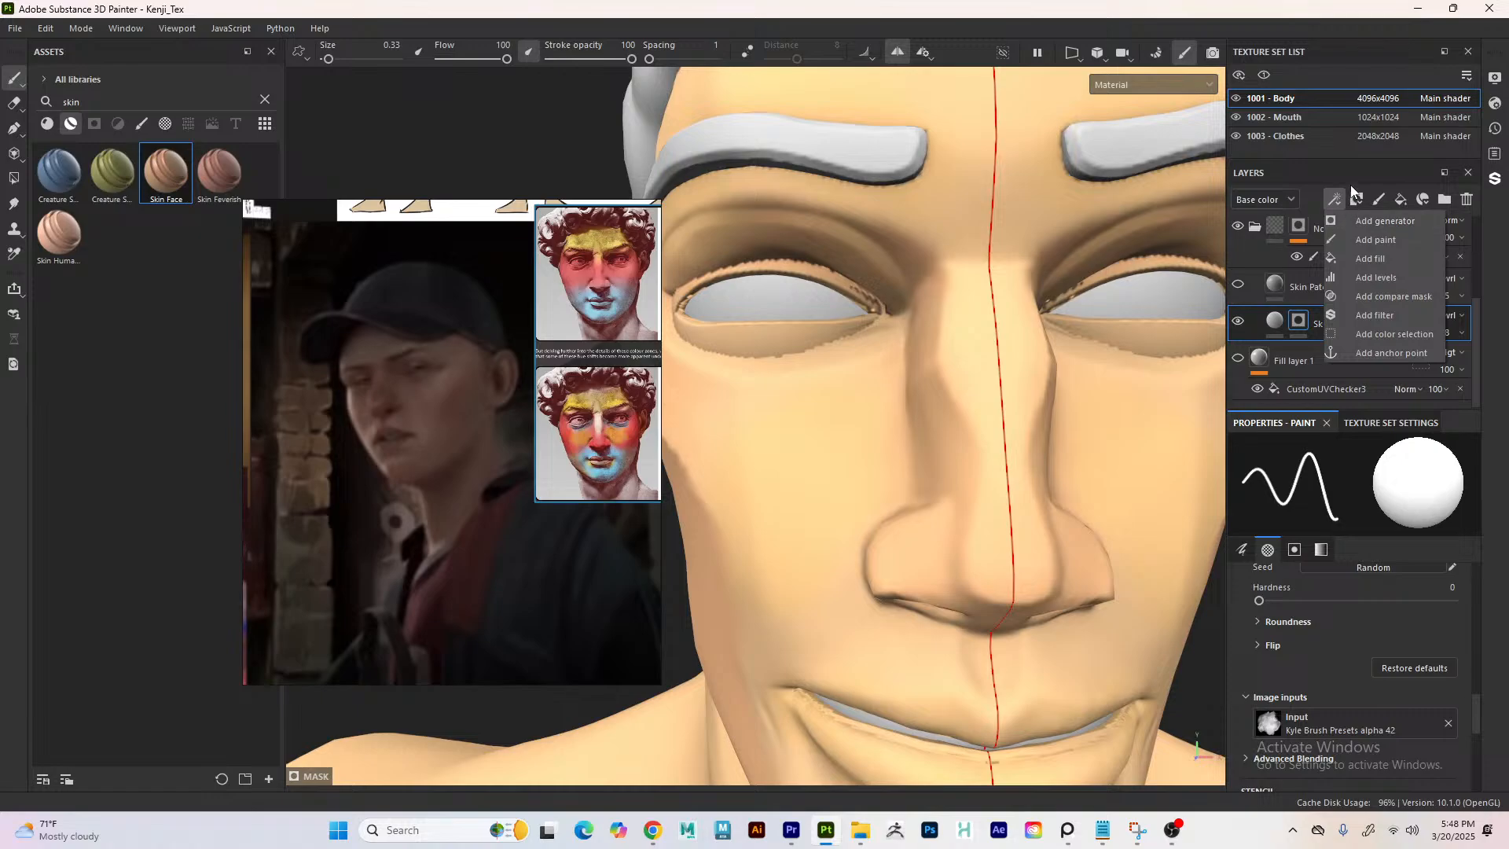
click(1332, 201)
key(ctrl+z)
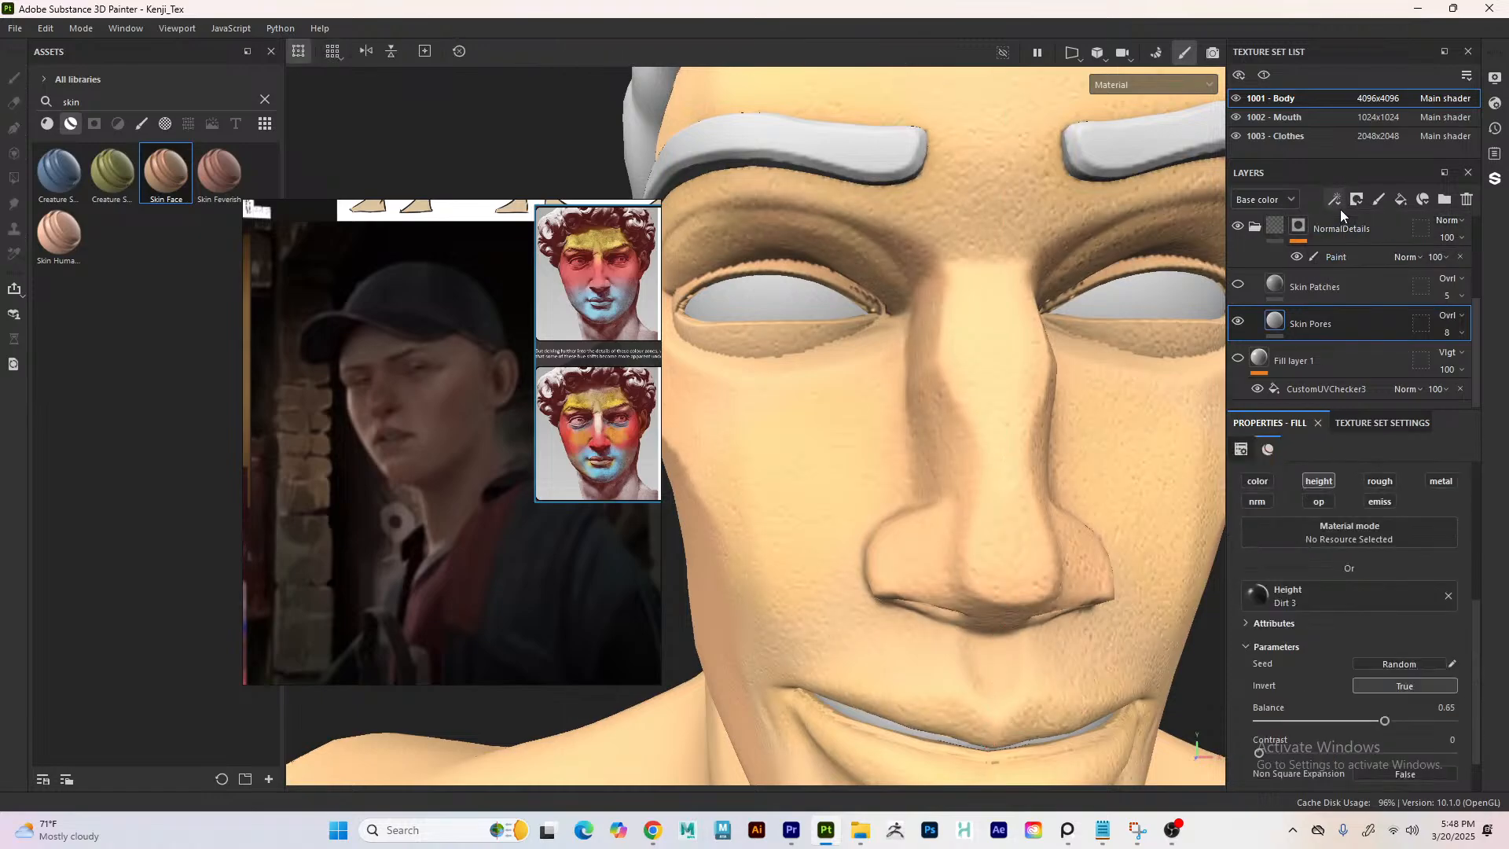
- Add a white mask with a paint effect to the Skin Pores layer and bring up the brush's grayscale setting
click(1357, 199)
click(1373, 220)
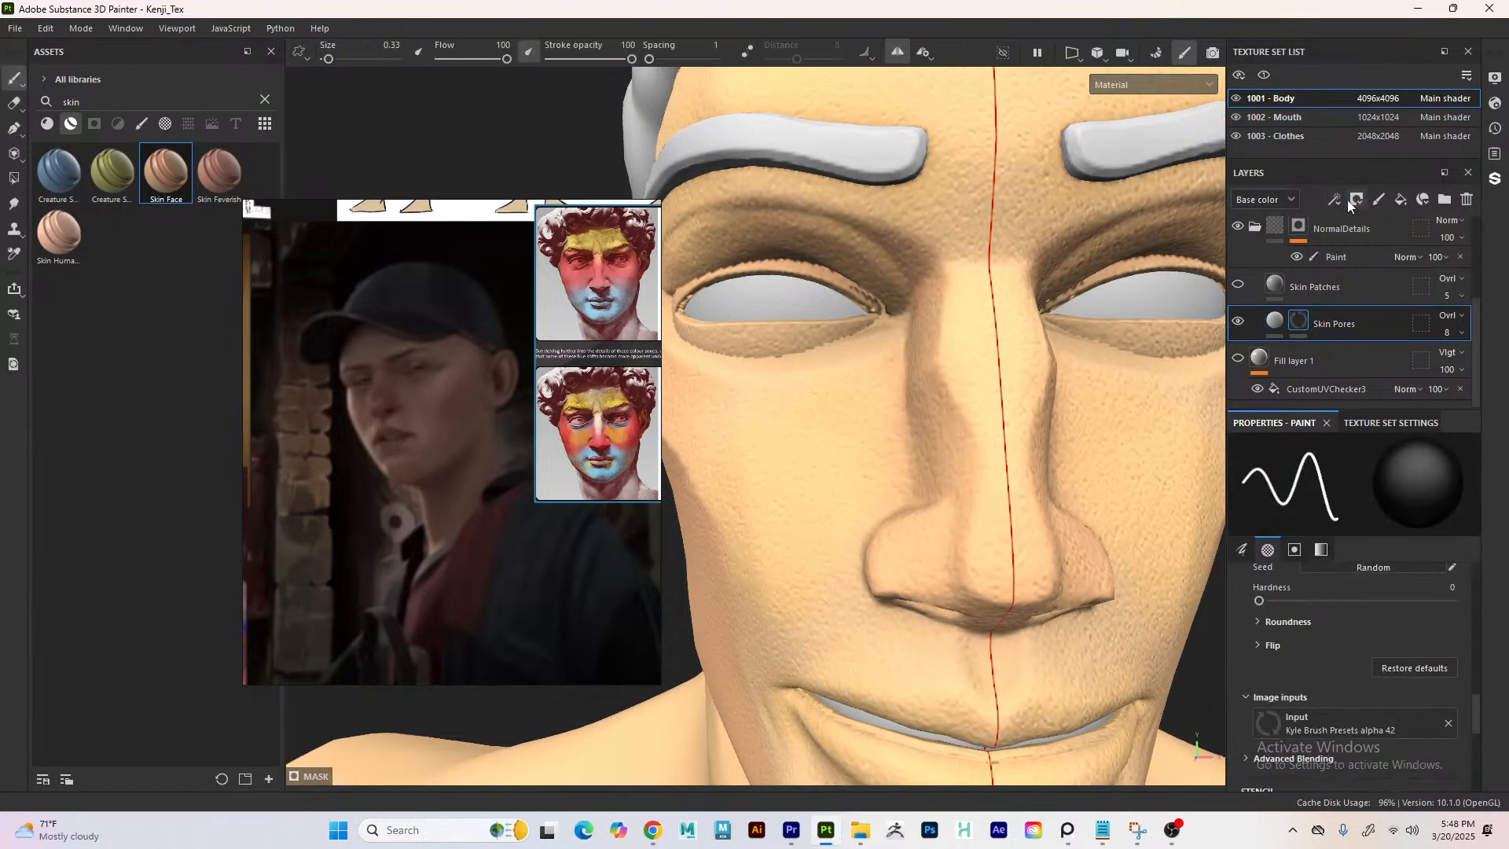
click(1335, 200)
click(1348, 239)
scroll(1374, 762, down, 2)
scroll(1367, 739, down, 2)
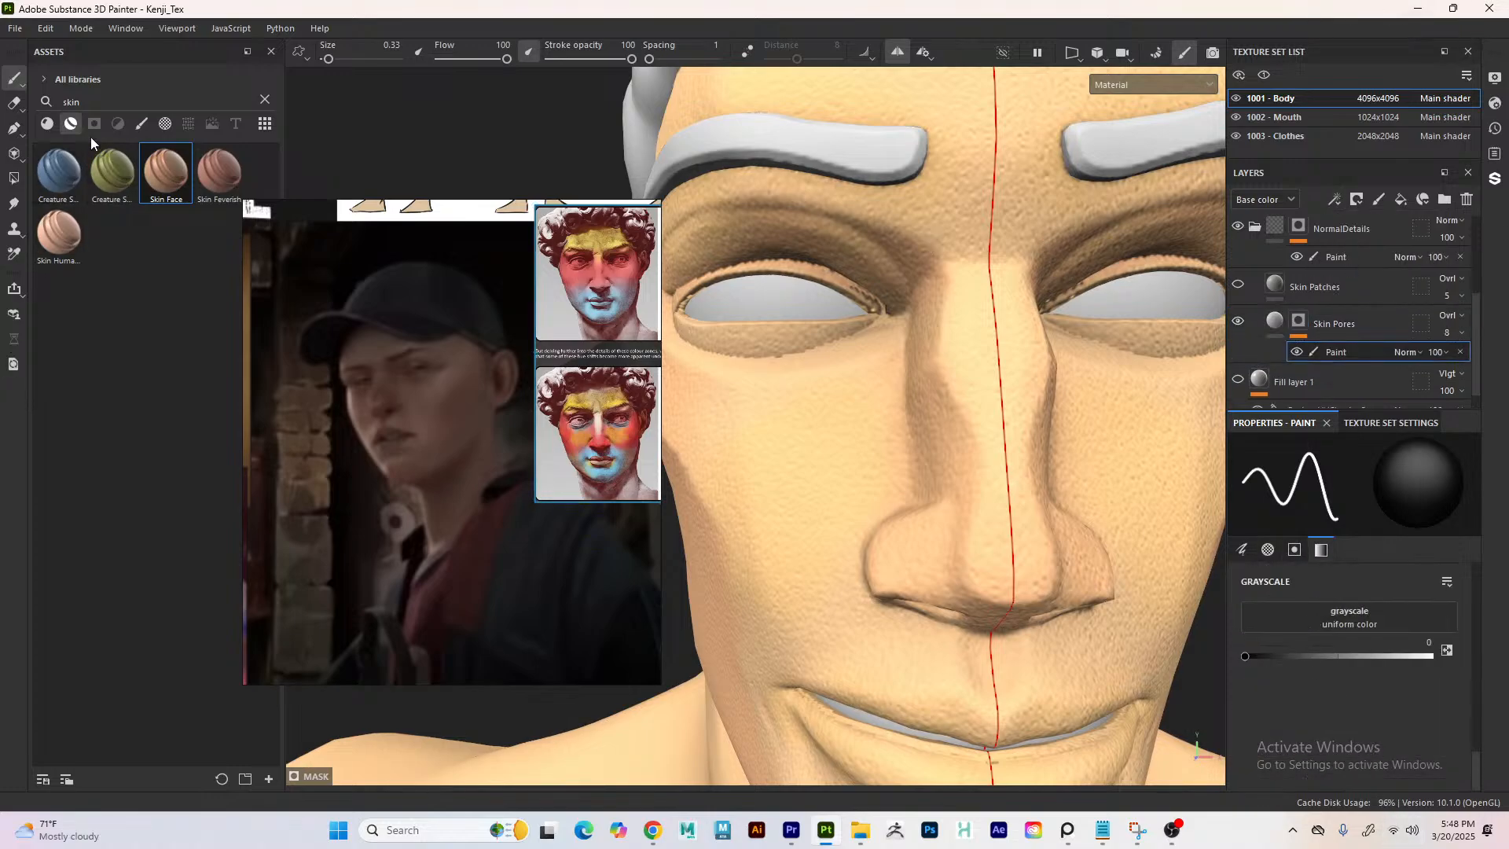
- Try the Blur brush on the Skin Pores mask, setting its size to 0.75 and then to 11.67
click(142, 123)
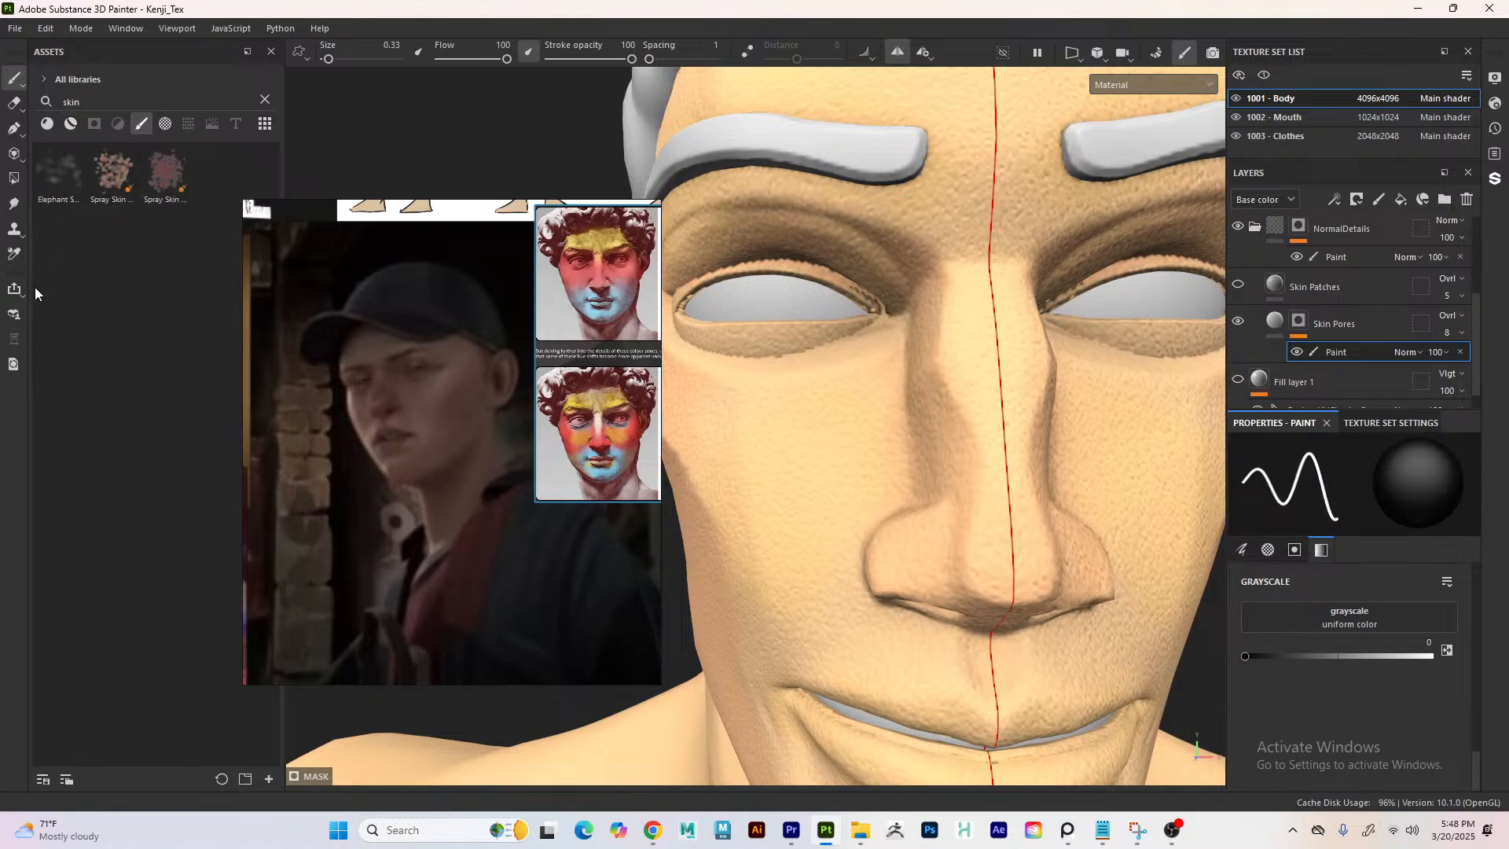
click(264, 98)
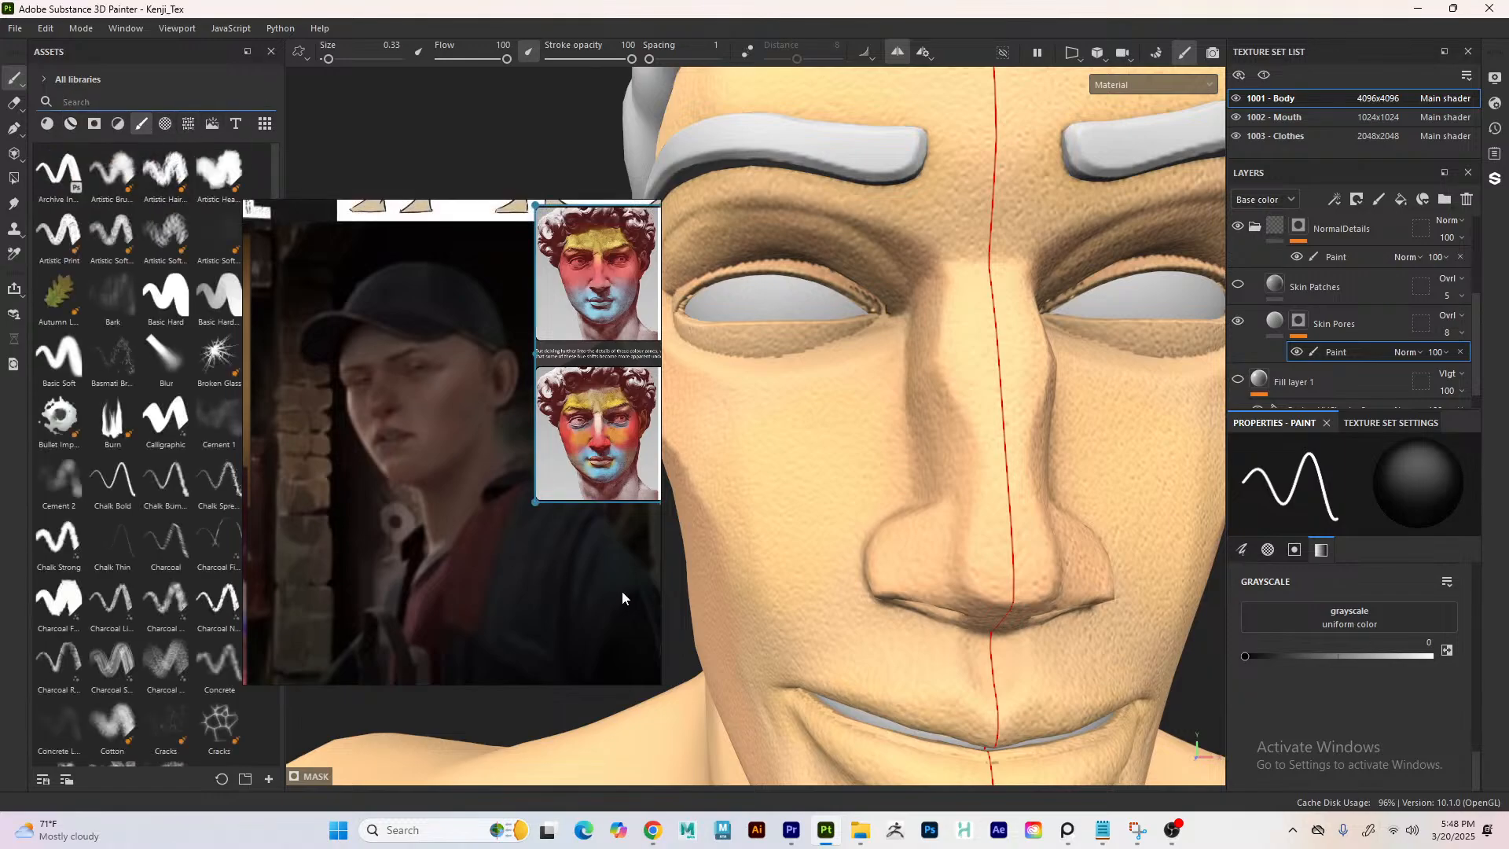
click(171, 349)
right_click(806, 316)
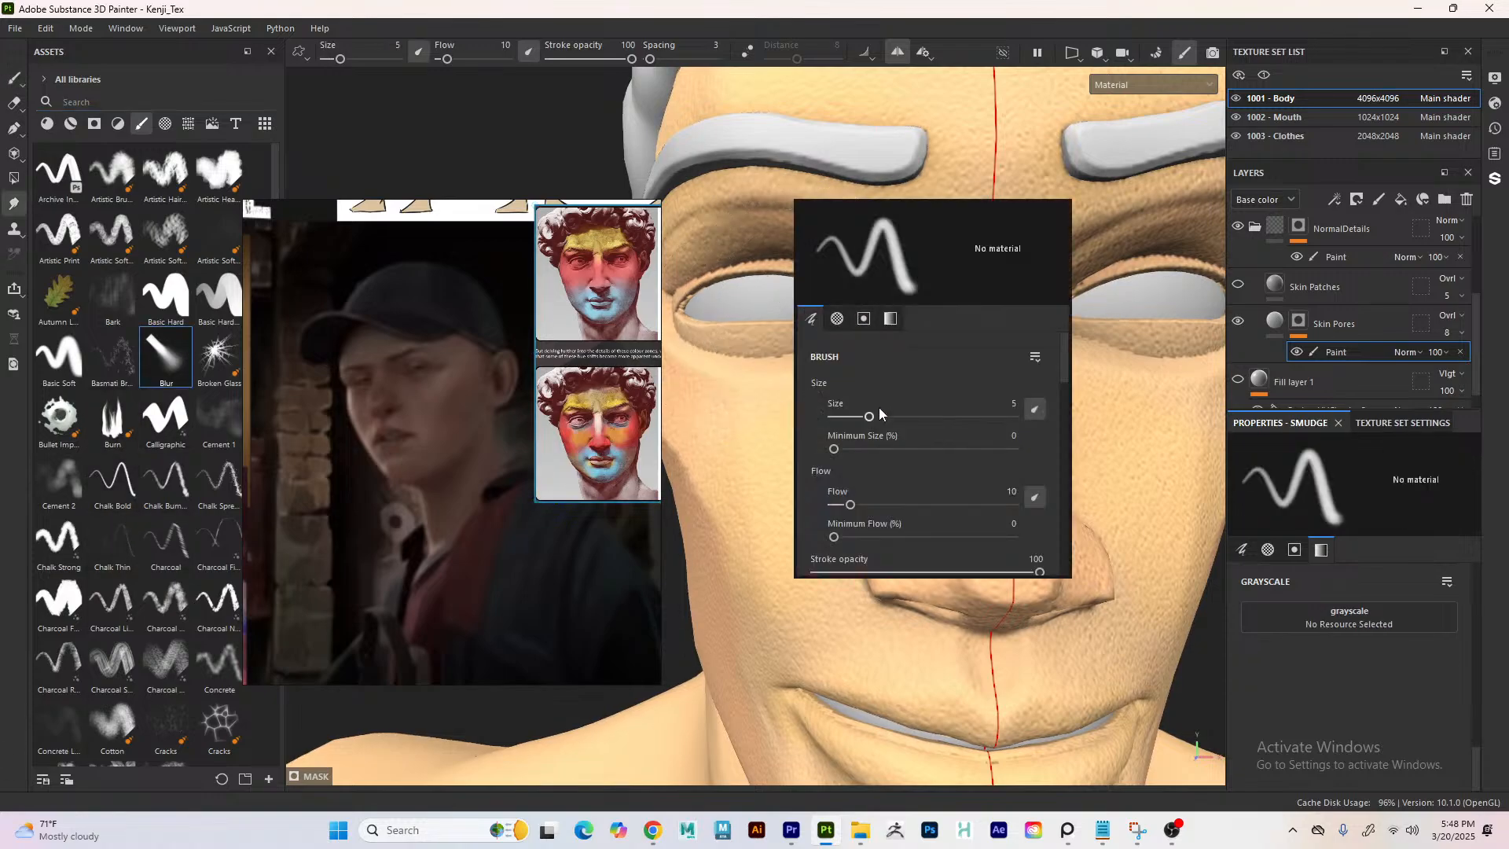
drag(868, 416, 835, 416)
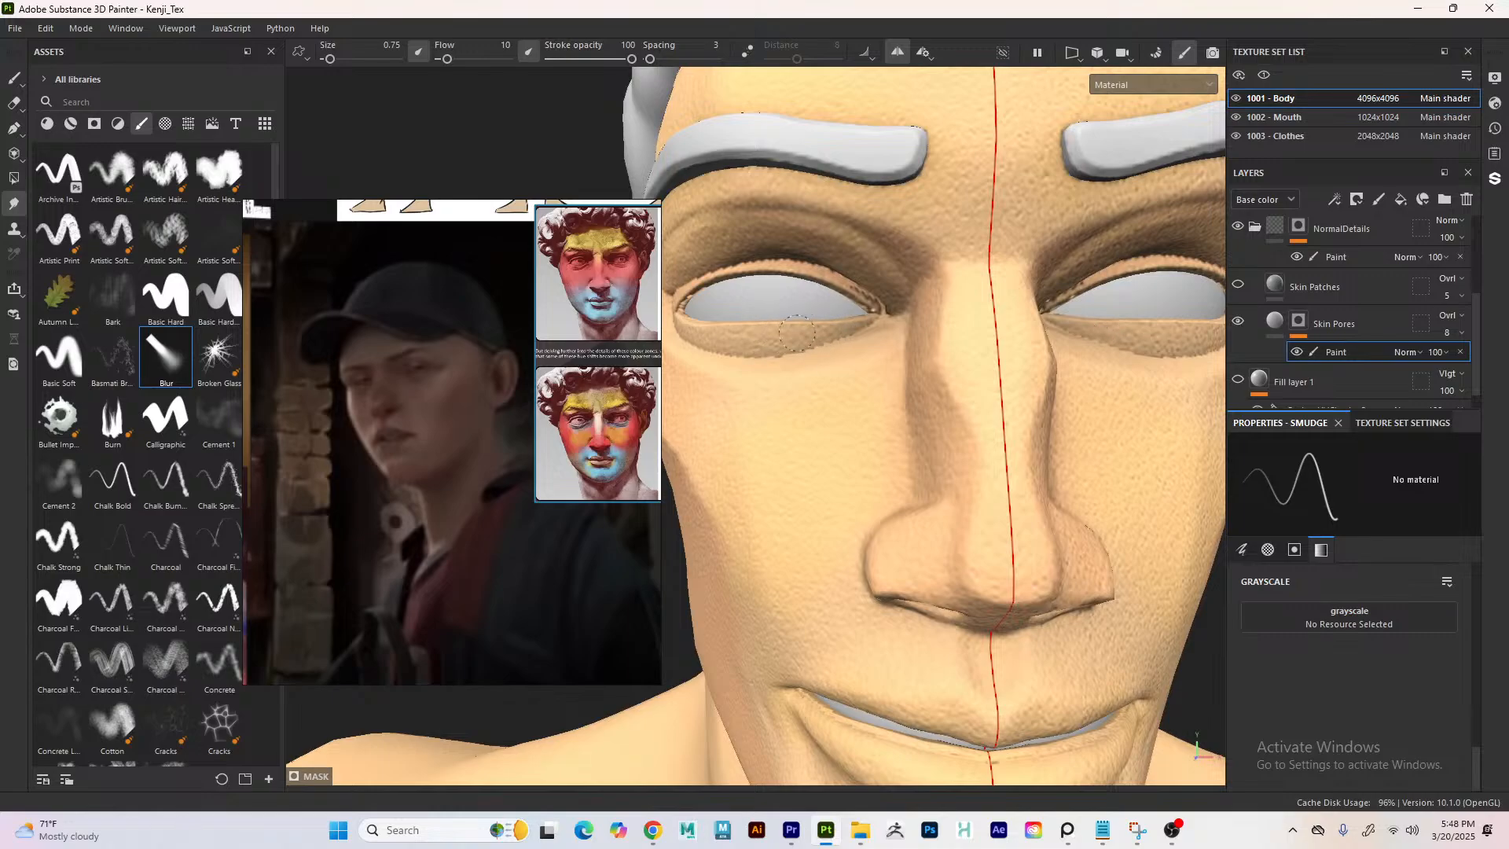
right_click(797, 337)
drag(837, 446, 872, 446)
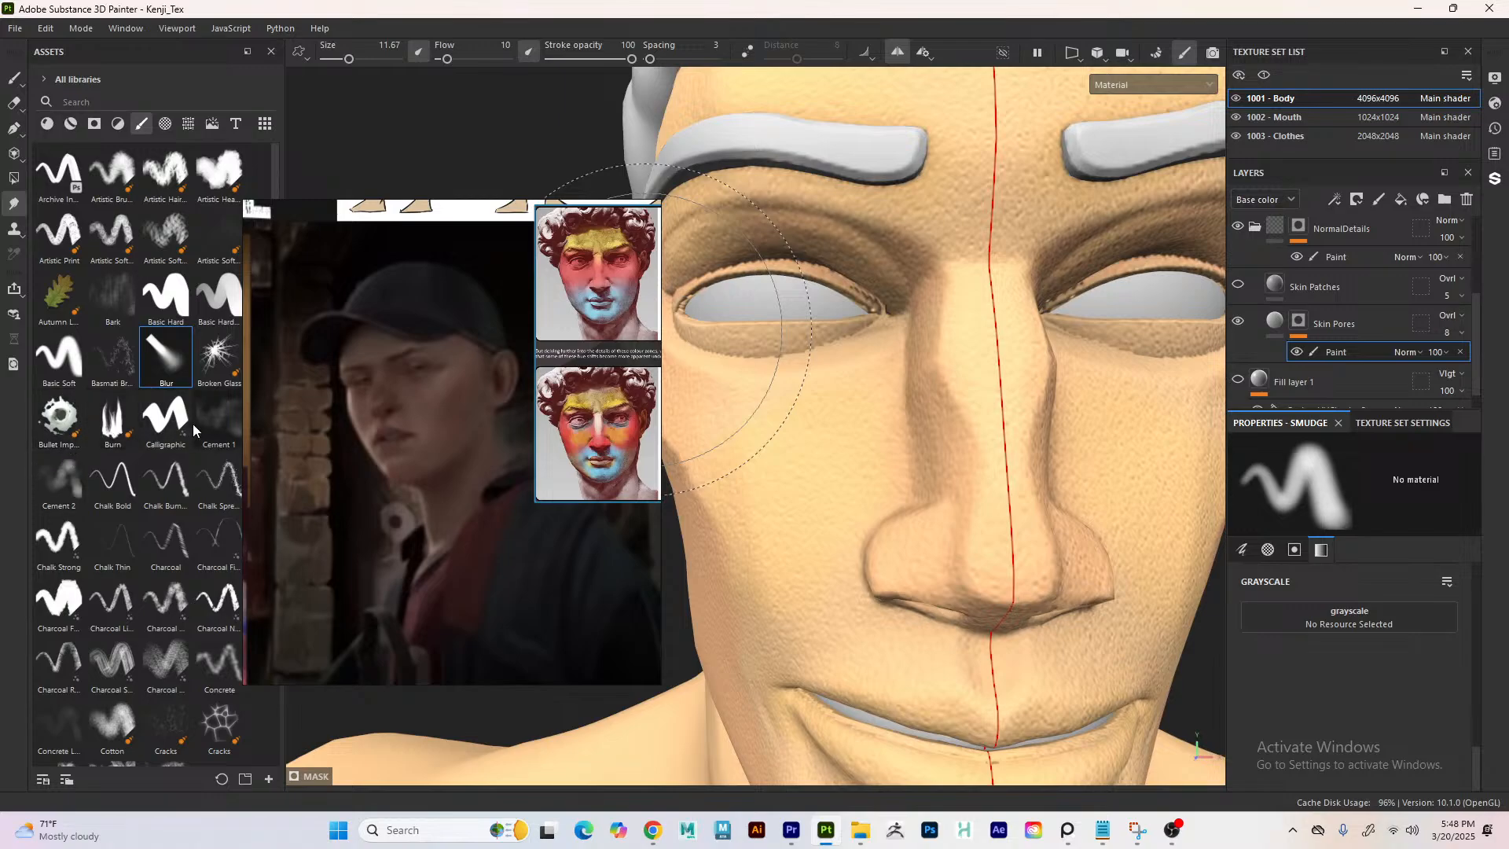
- Try smudging the mask around the eye with the Cement 1 brush and reduce its size to 1.78
click(220, 417)
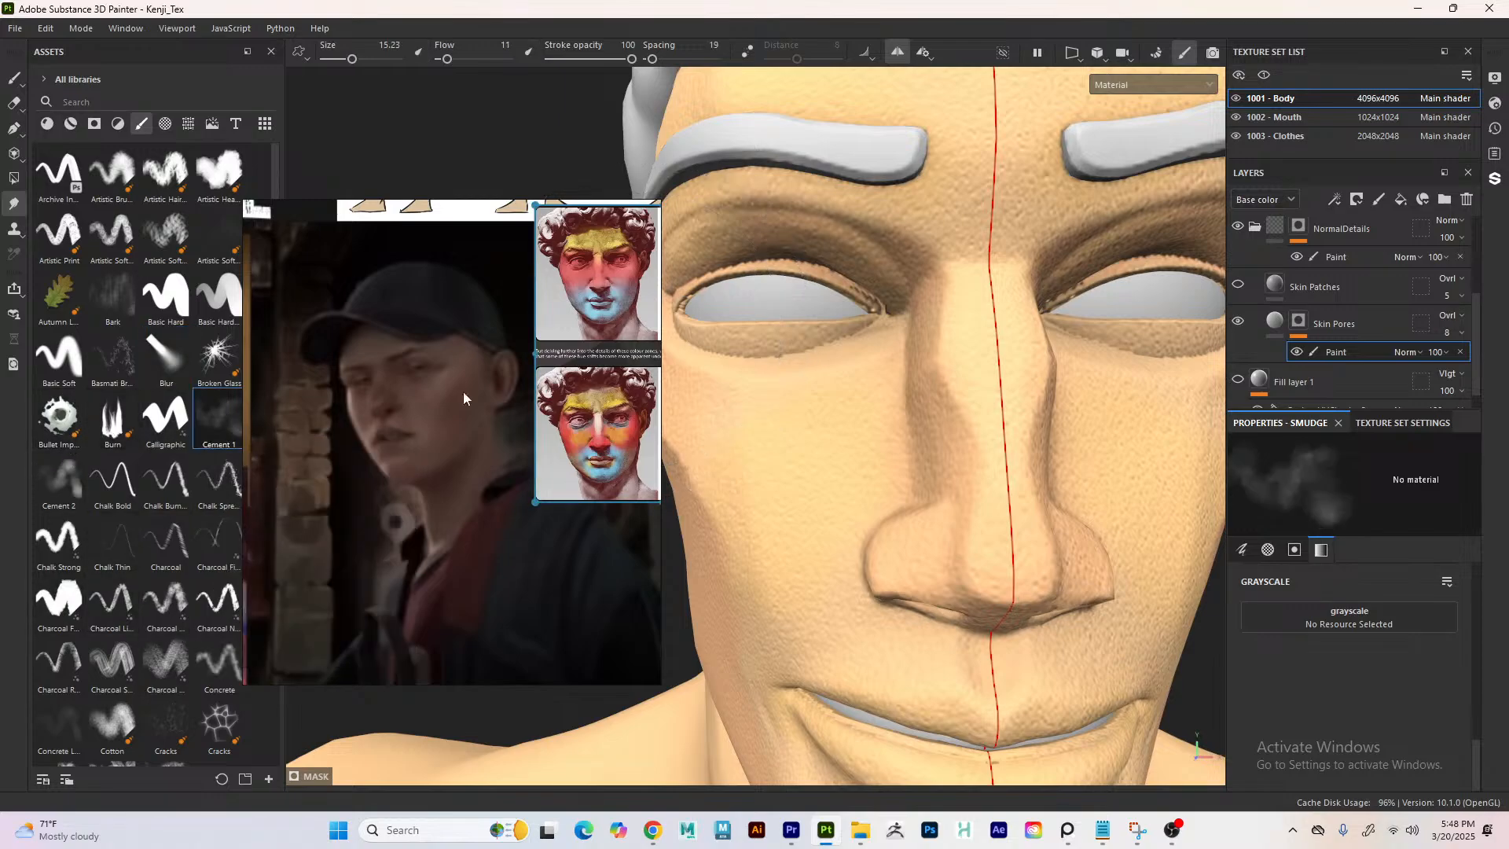
drag(786, 353, 817, 298)
right_click(775, 223)
drag(880, 440, 832, 441)
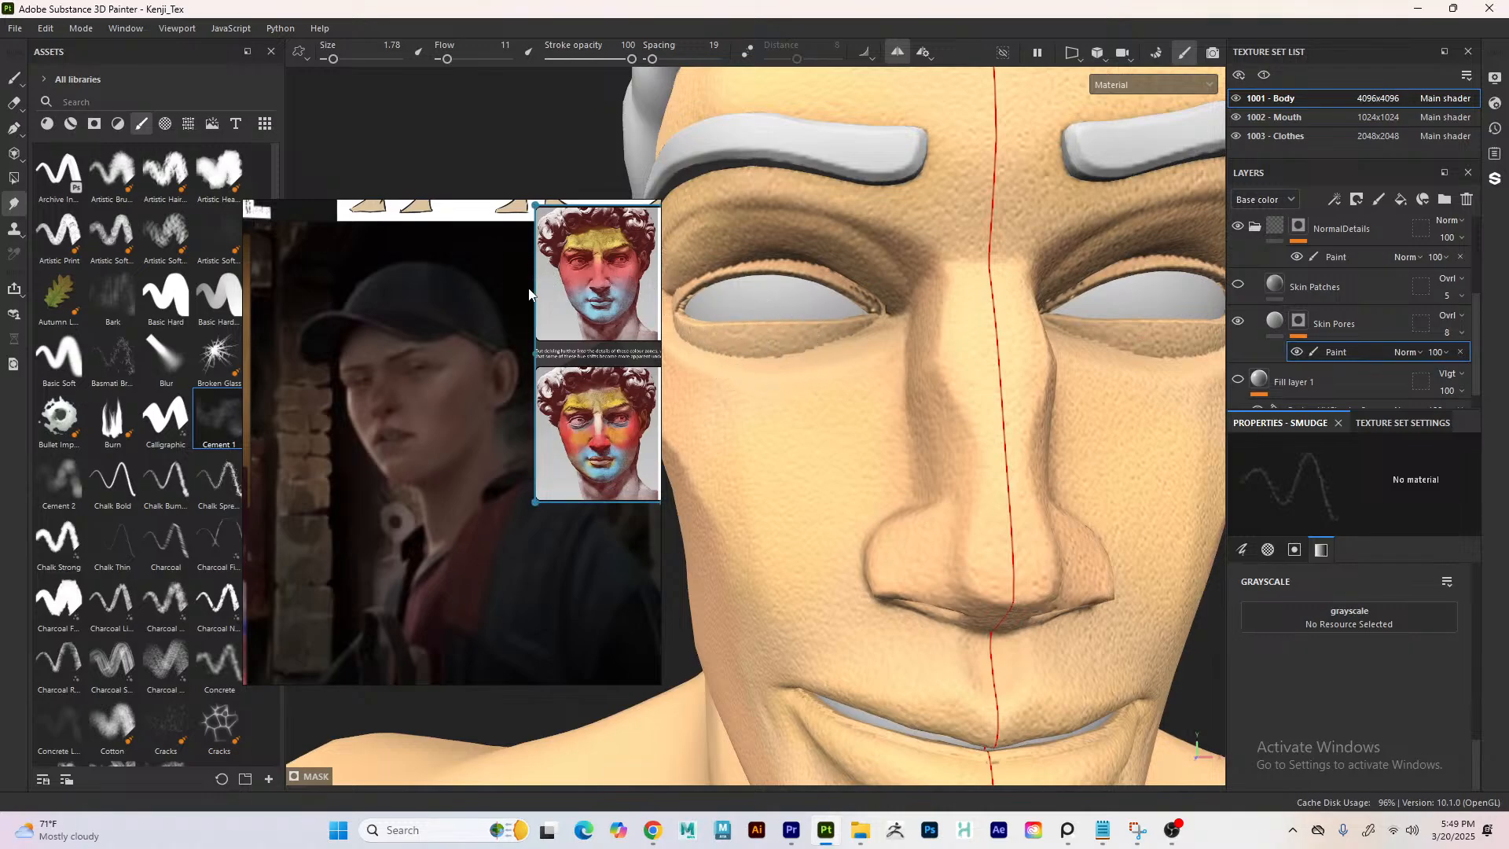
- Find a solid Kyle's Real brush by searching for "kyle" and set its size to 1.17
click(186, 108)
text(kyle)
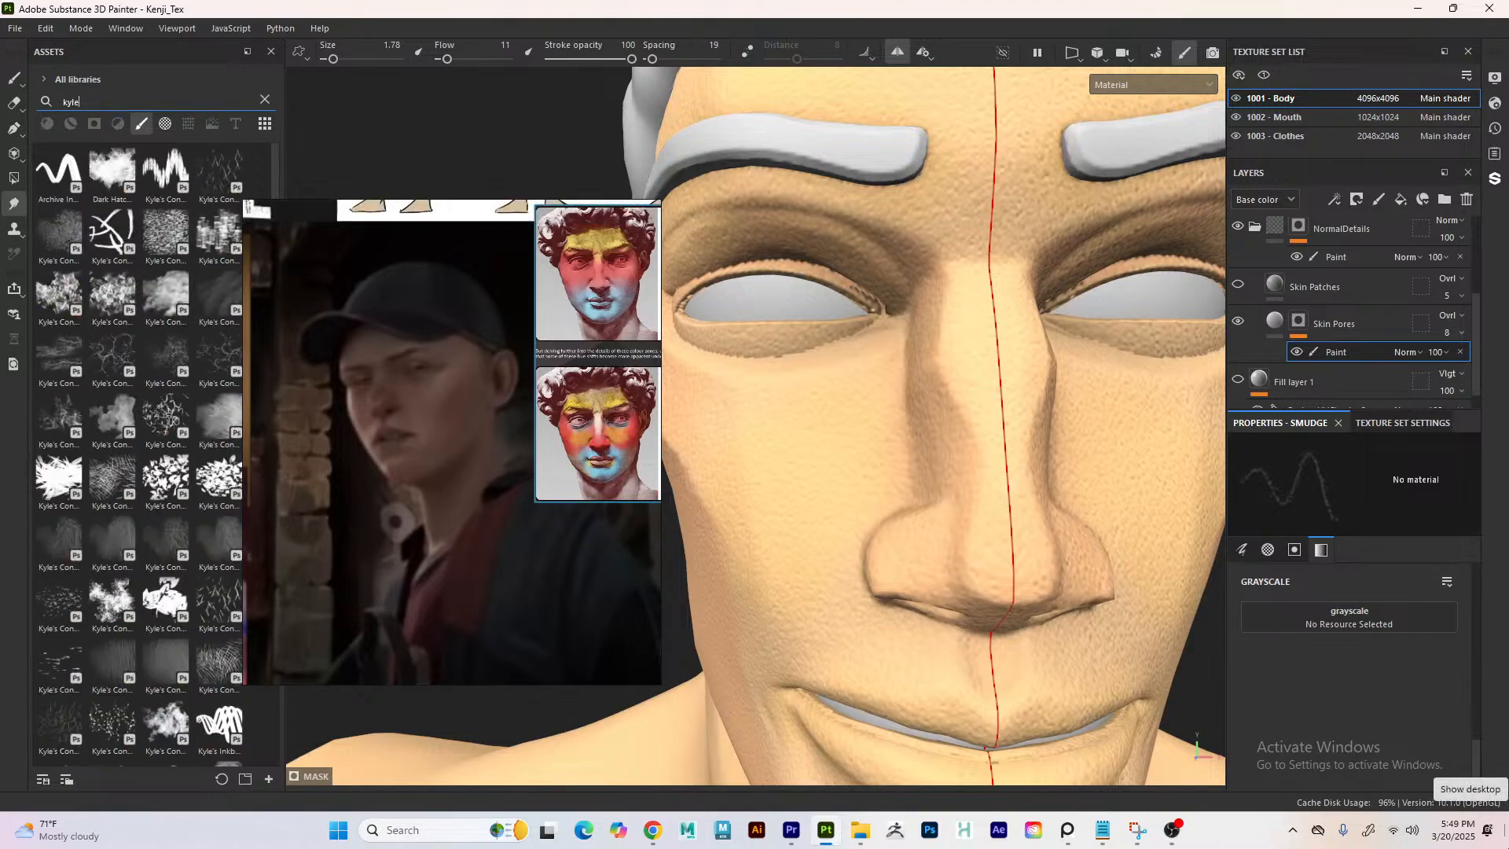
scroll(178, 408, down, 8)
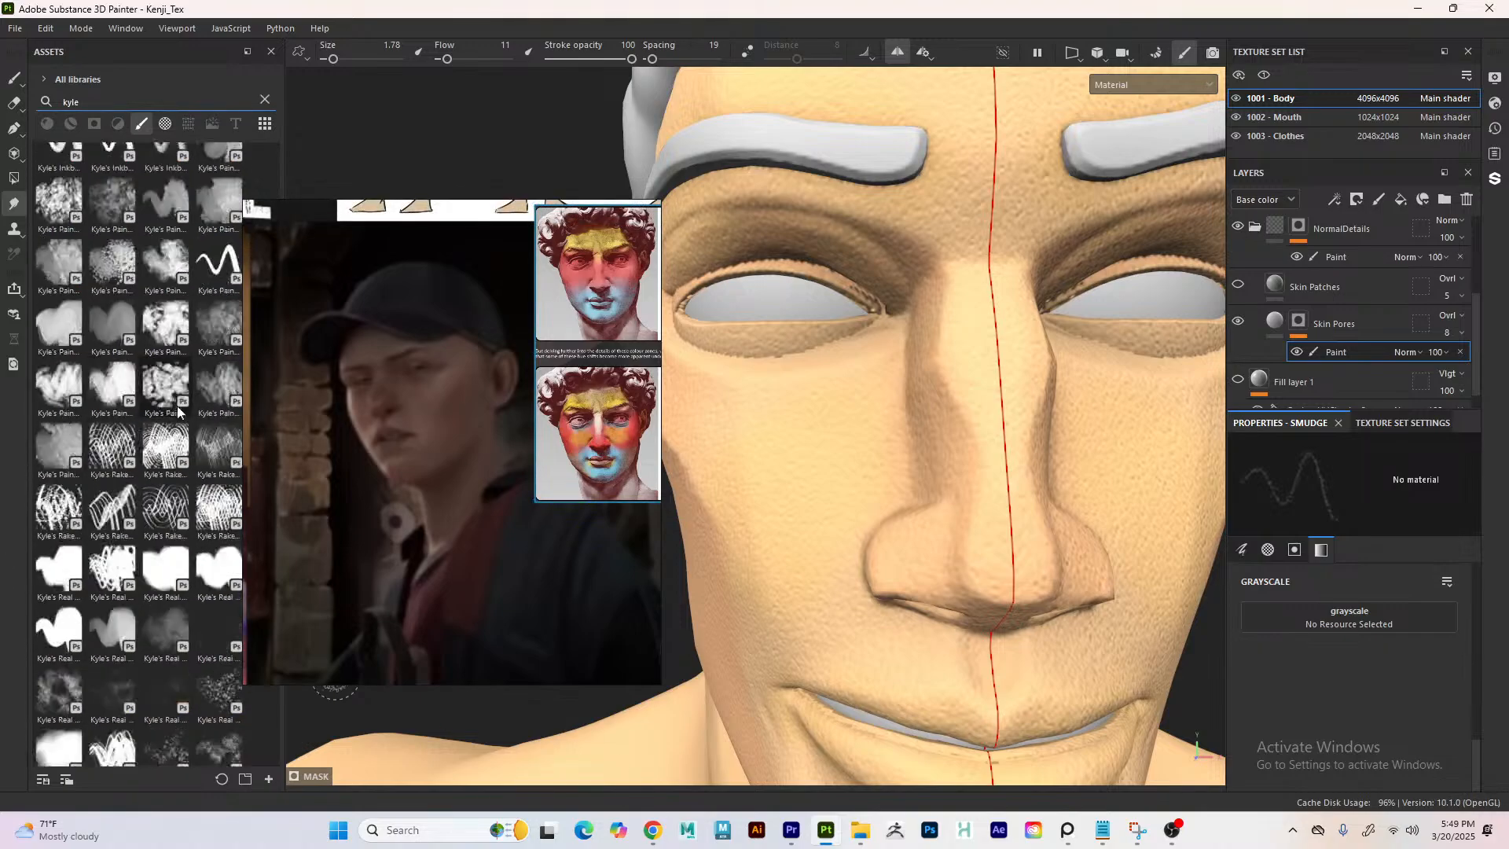
scroll(176, 416, down, 5)
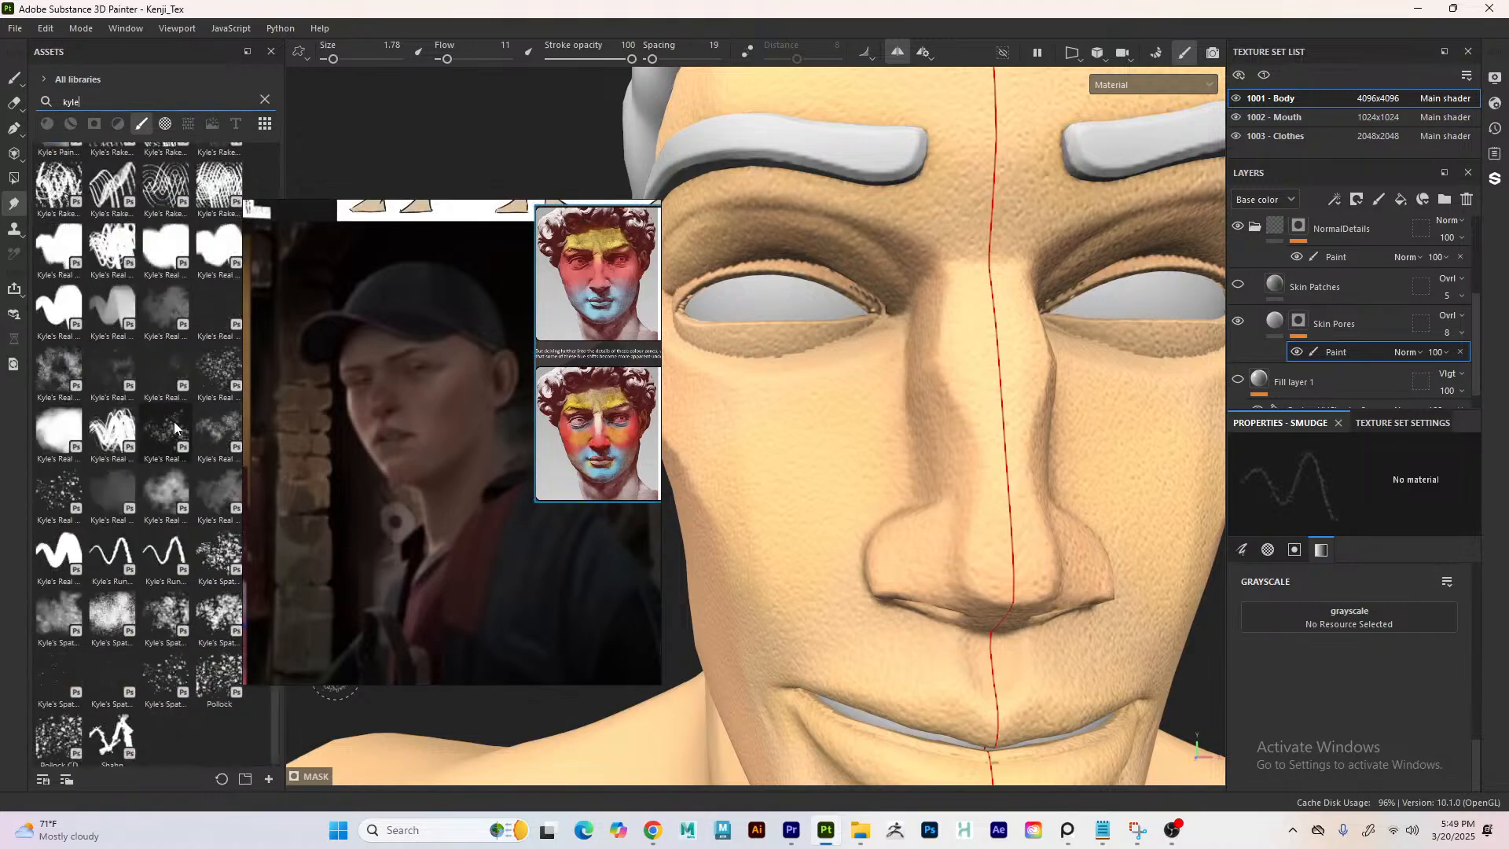
click(149, 235)
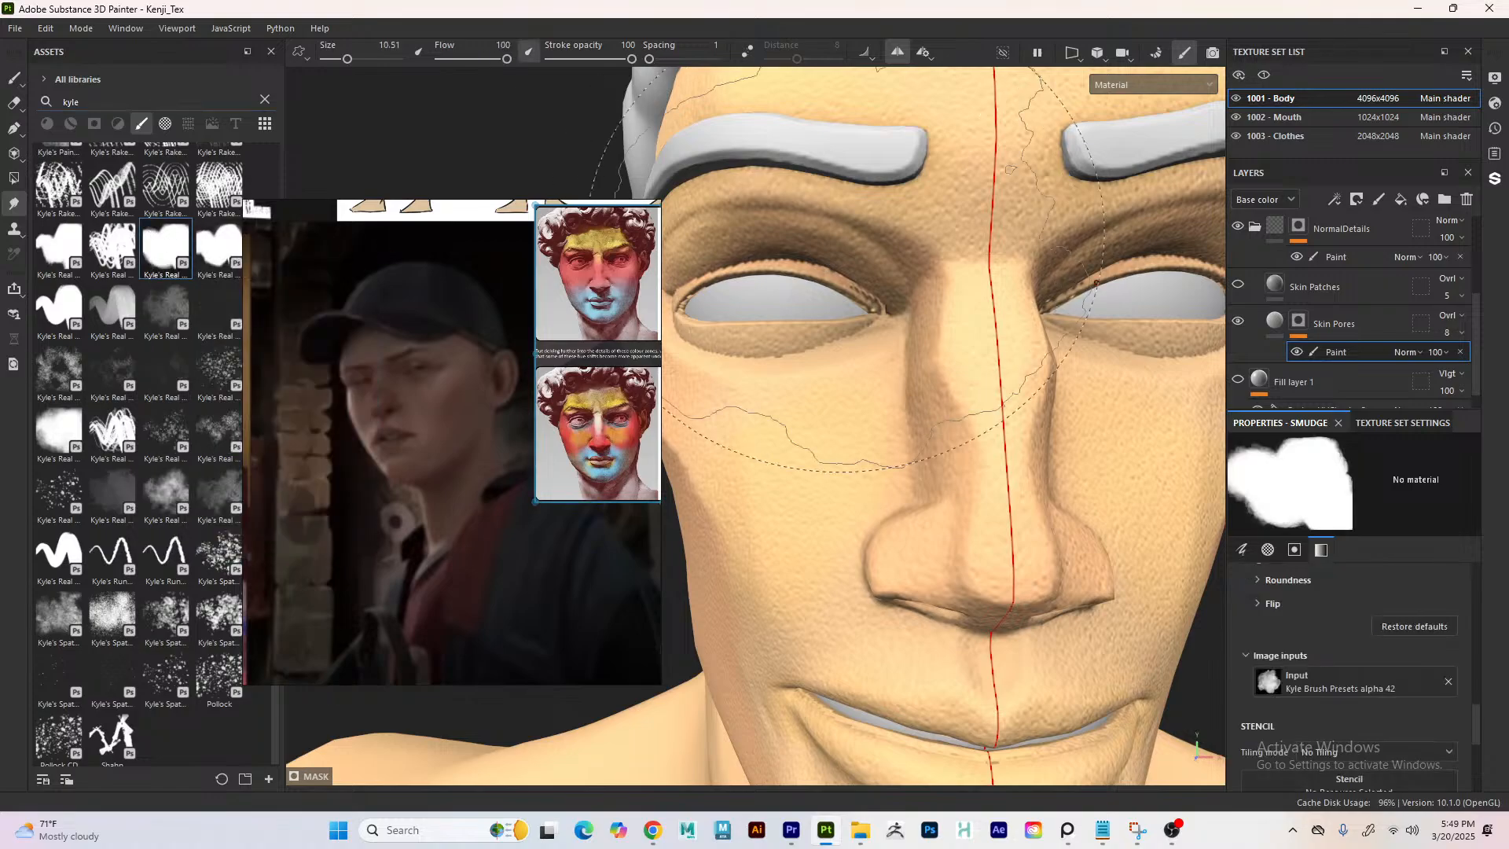
right_click(810, 359)
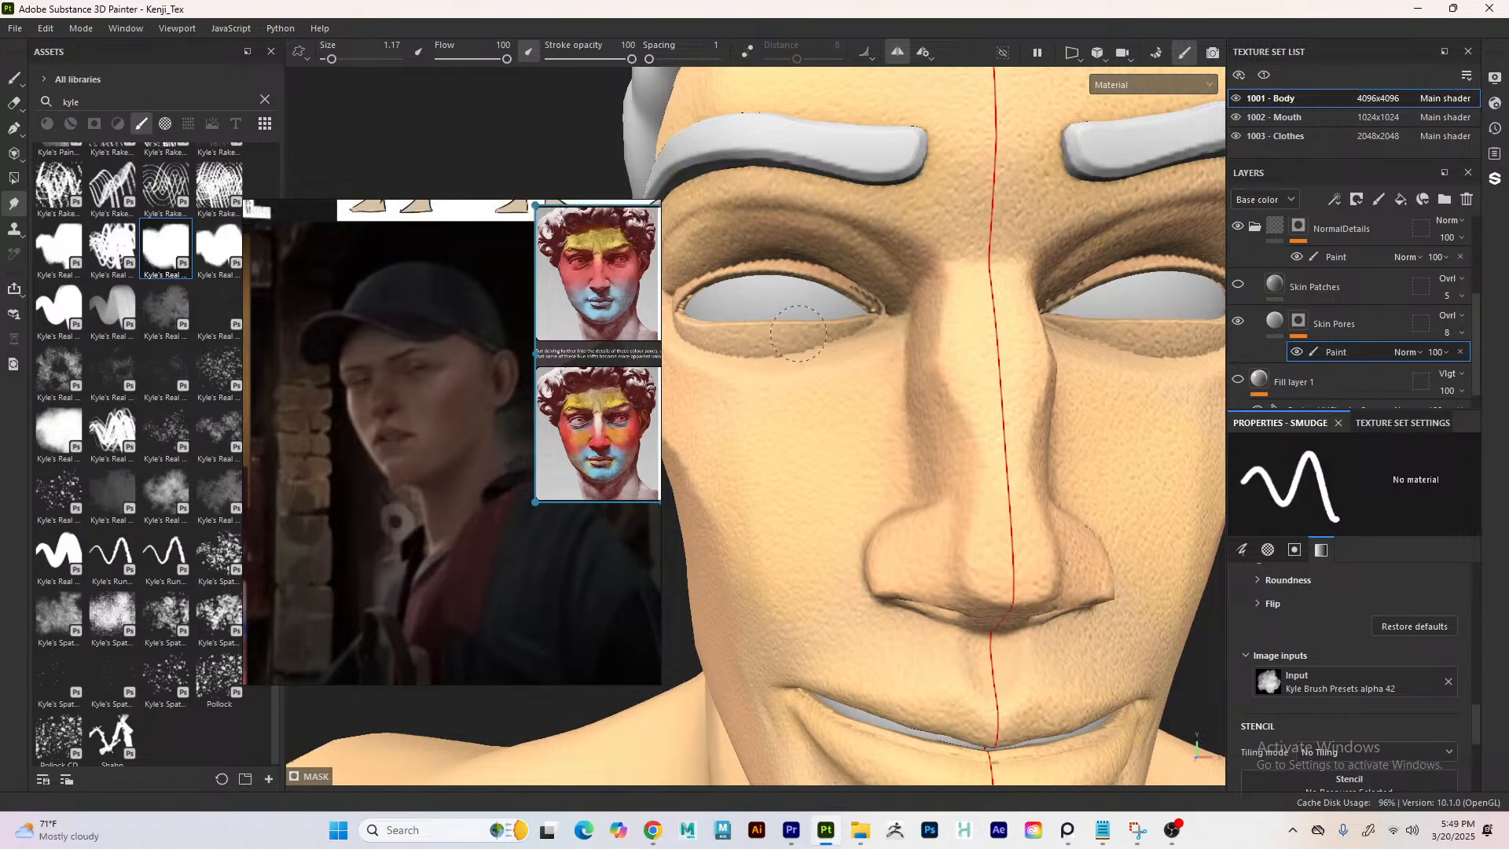
- Return to the Paint tool at size 1.26 and mask out the skin pores on the lower and upper eyelids
scroll(1414, 723, down, 5)
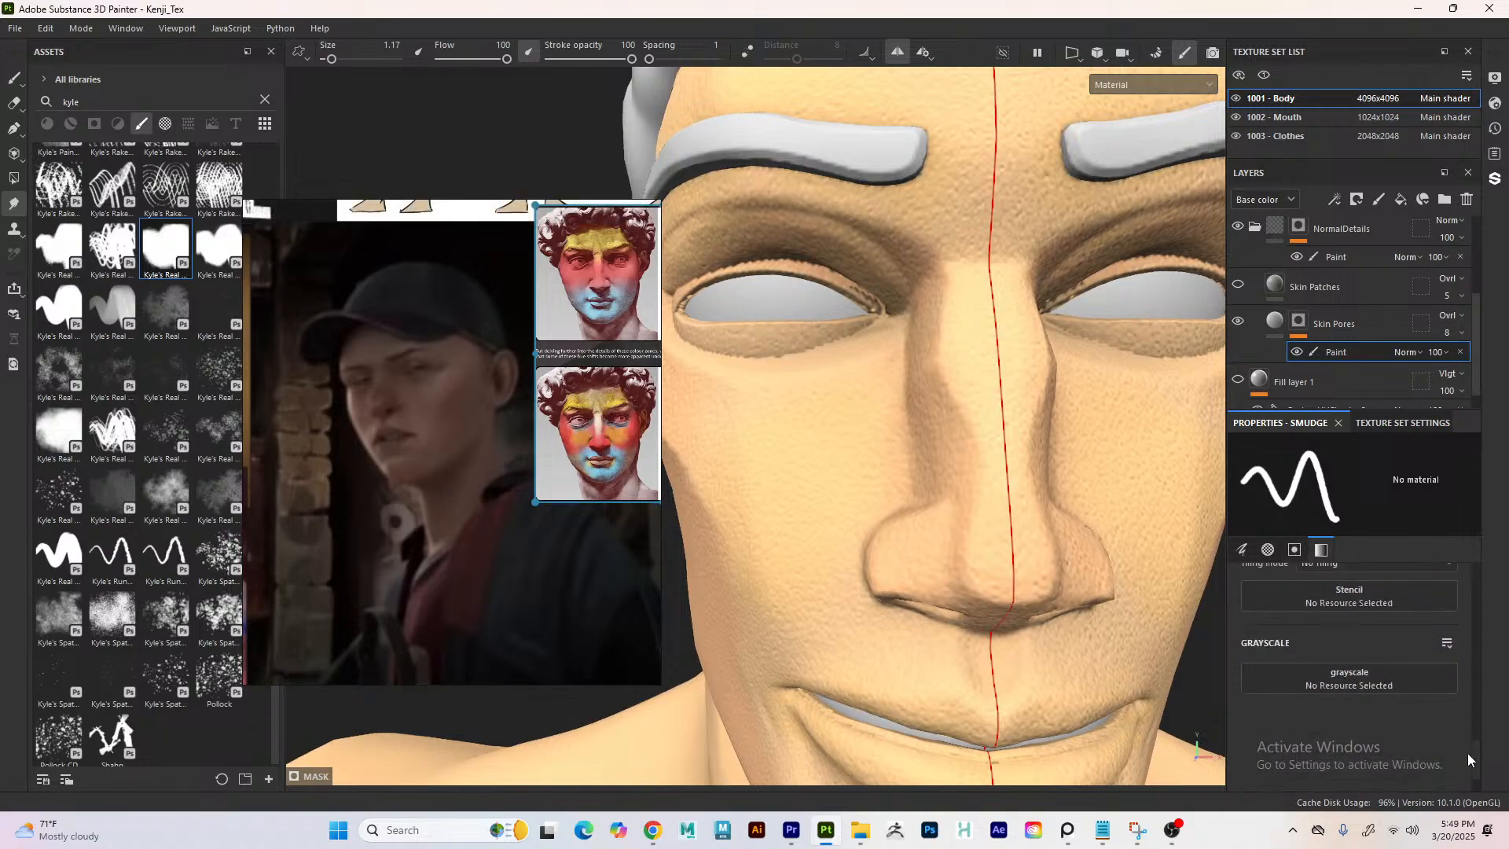
click(1338, 353)
click(13, 77)
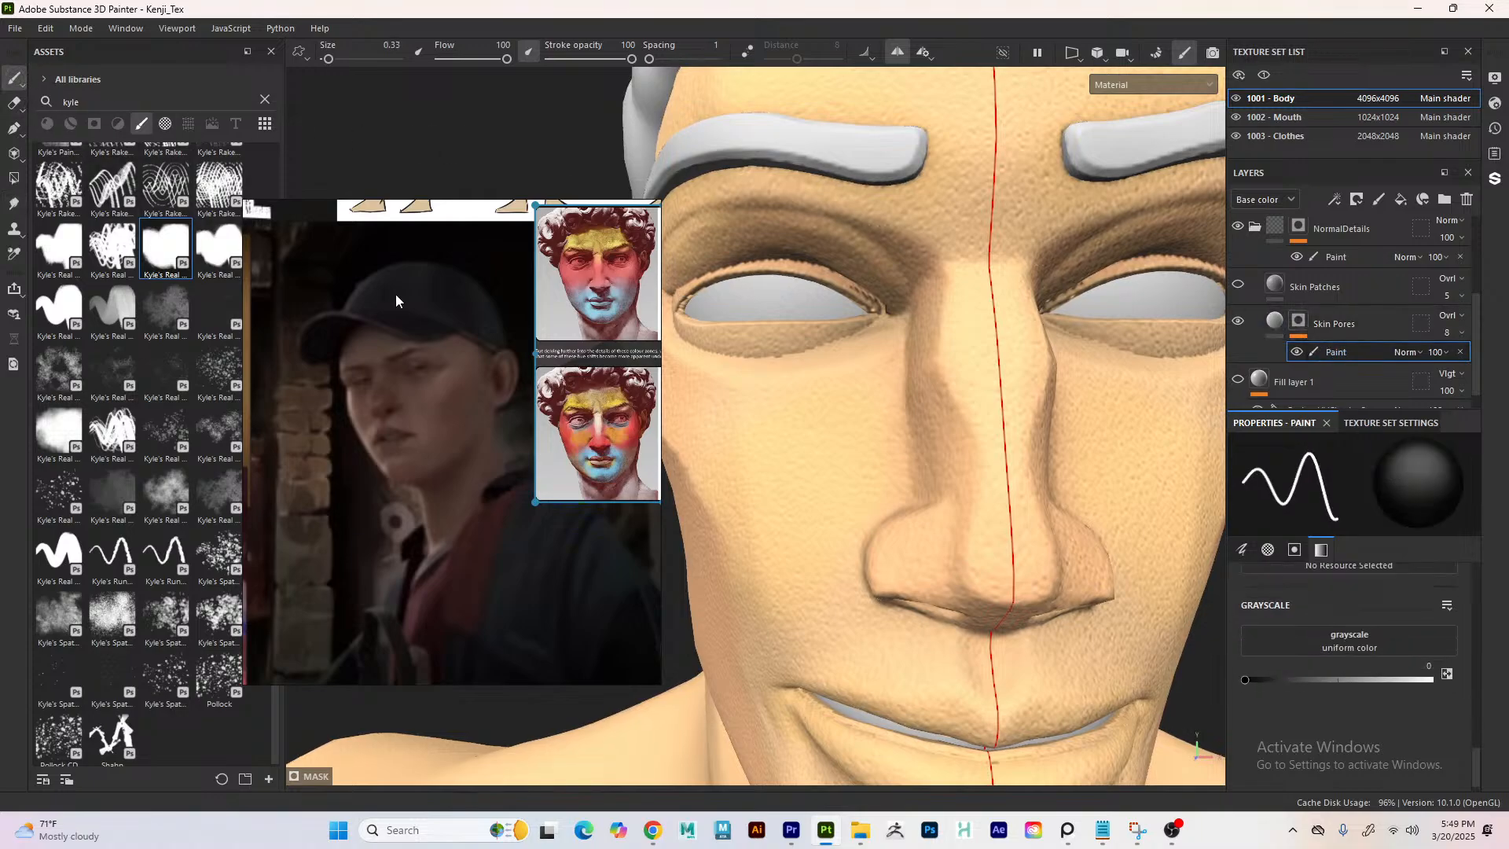
right_click(776, 343)
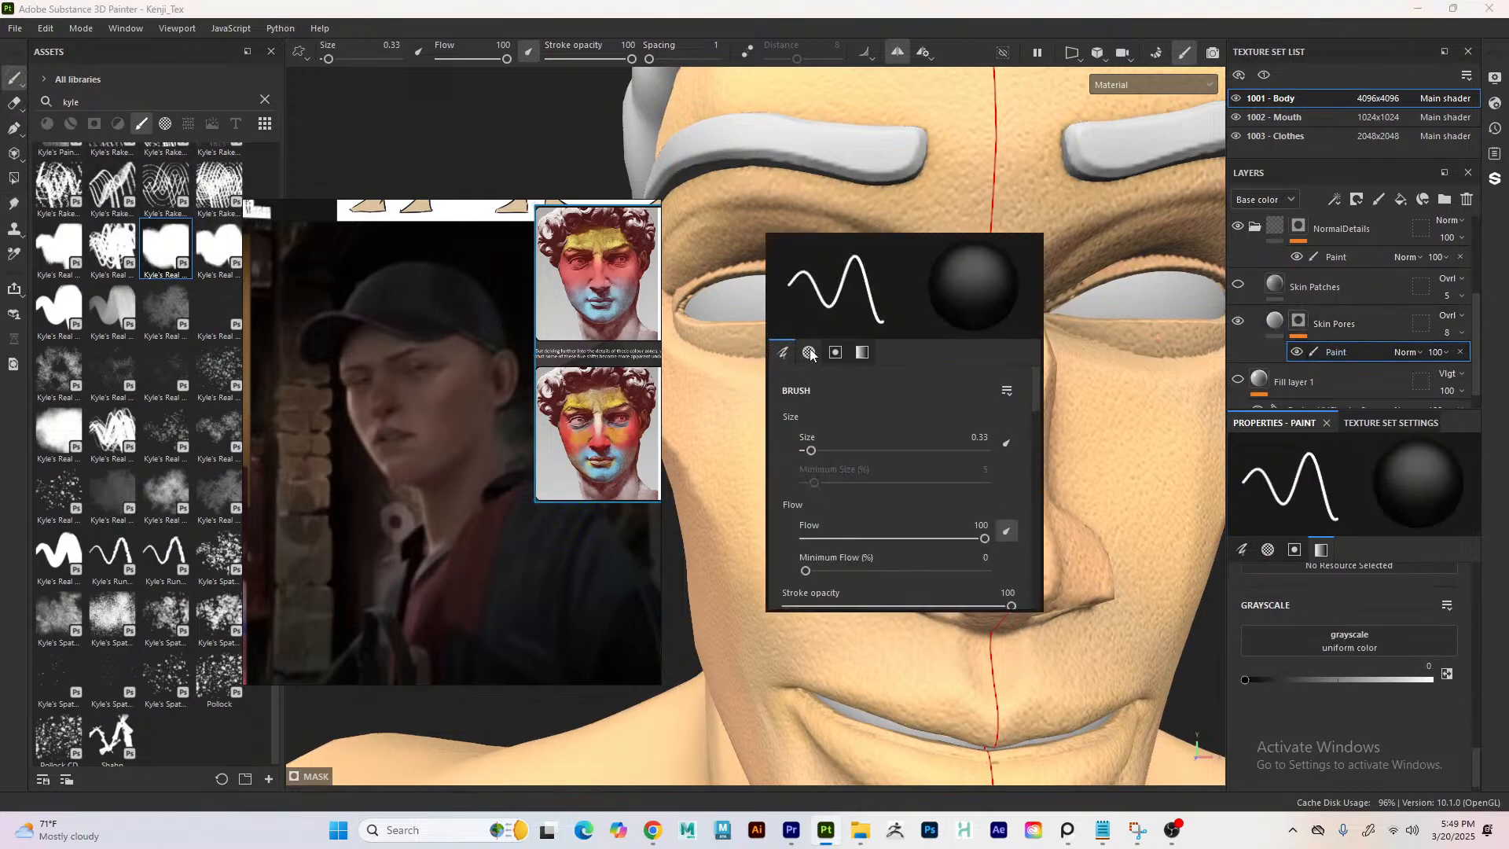
drag(809, 449, 820, 449)
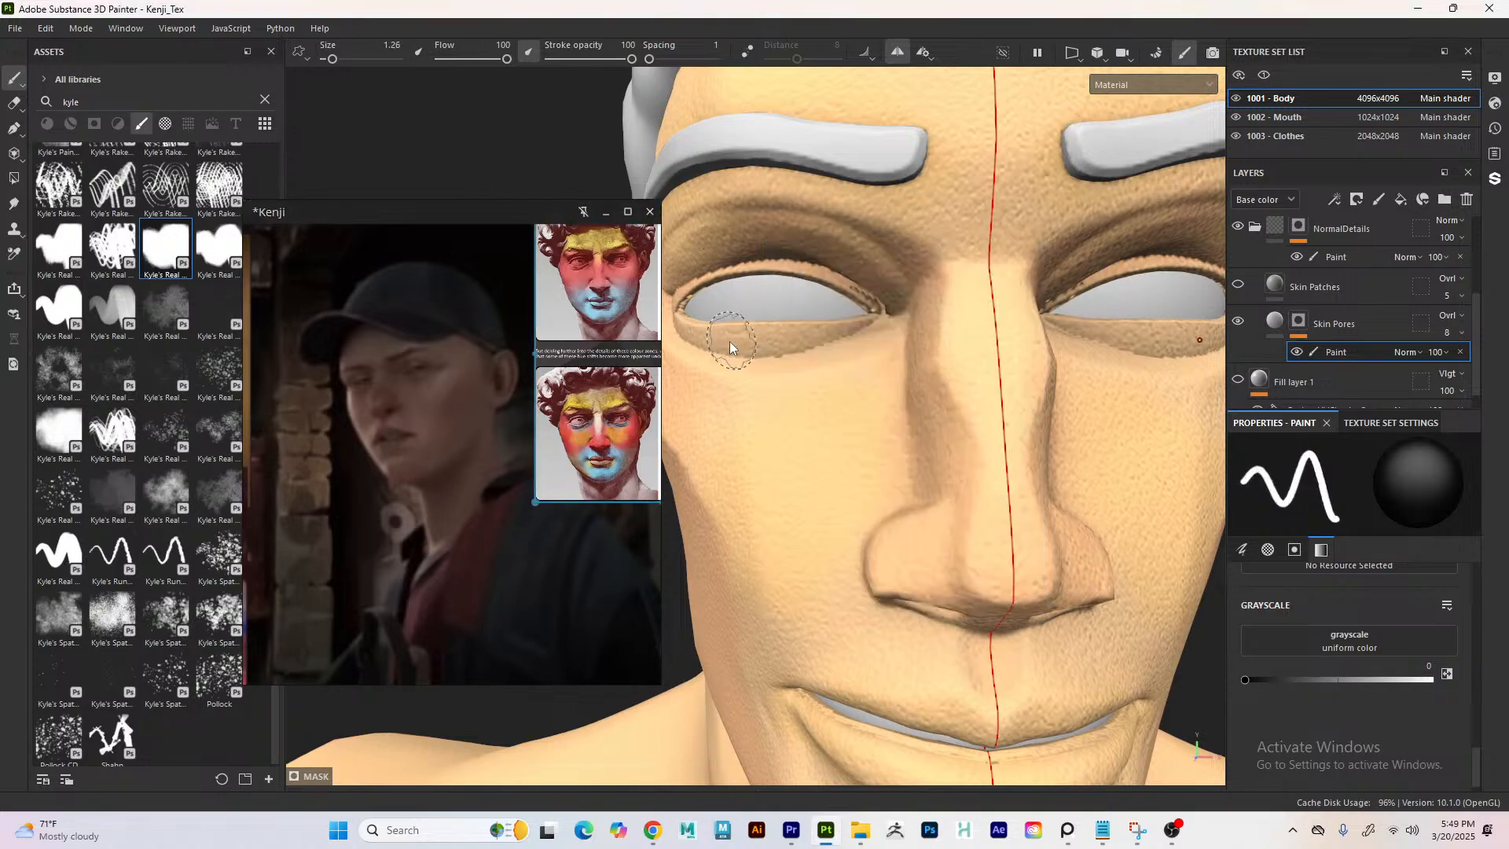
drag(815, 326, 857, 325)
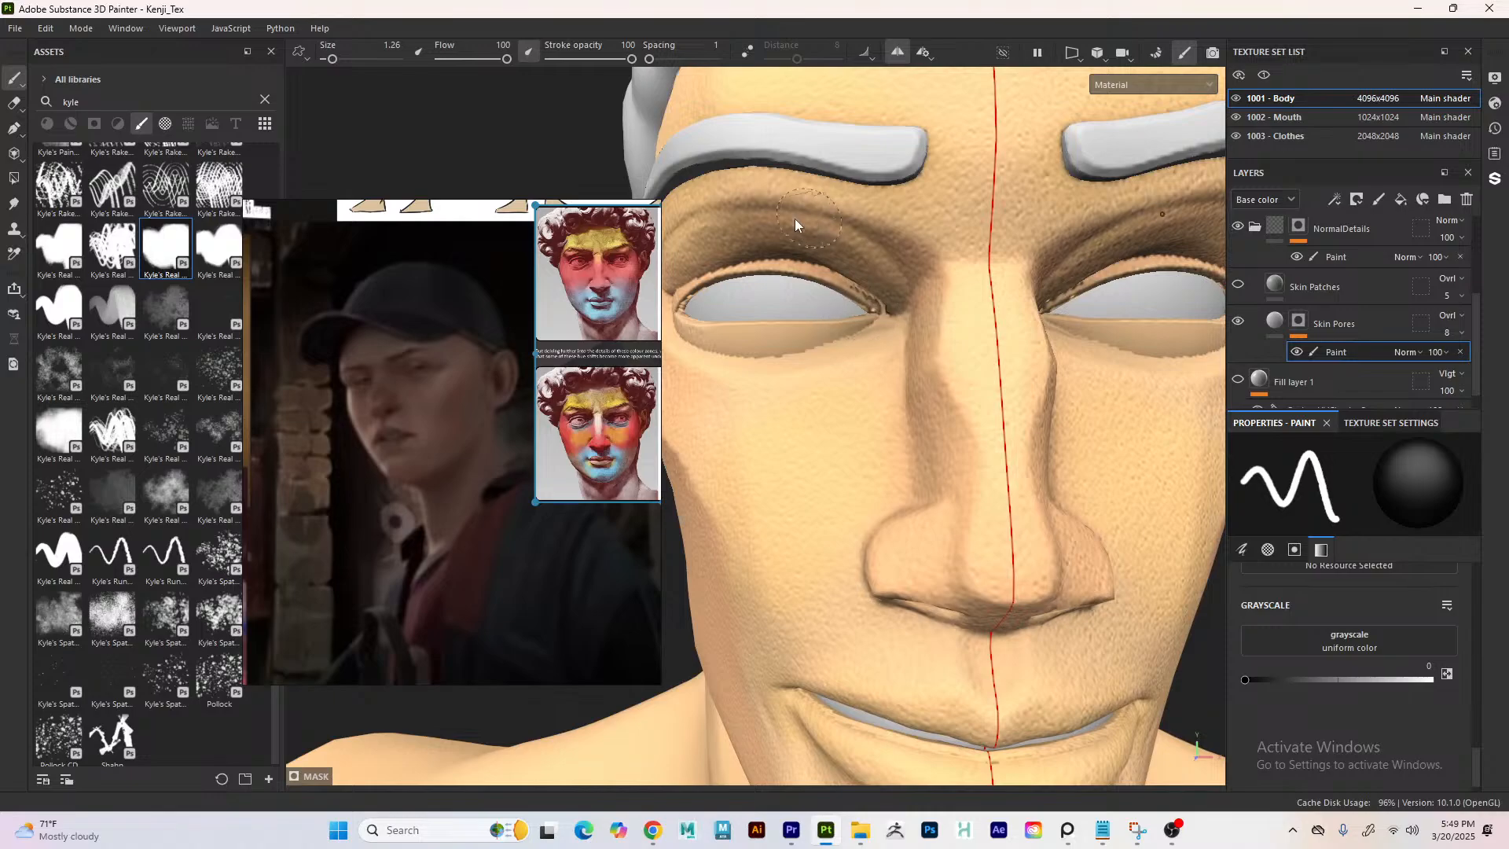
drag(781, 268, 827, 280)
- Clear the brush search, choose the Basic Soft brush and move the reference image away from the face
right_click(765, 335)
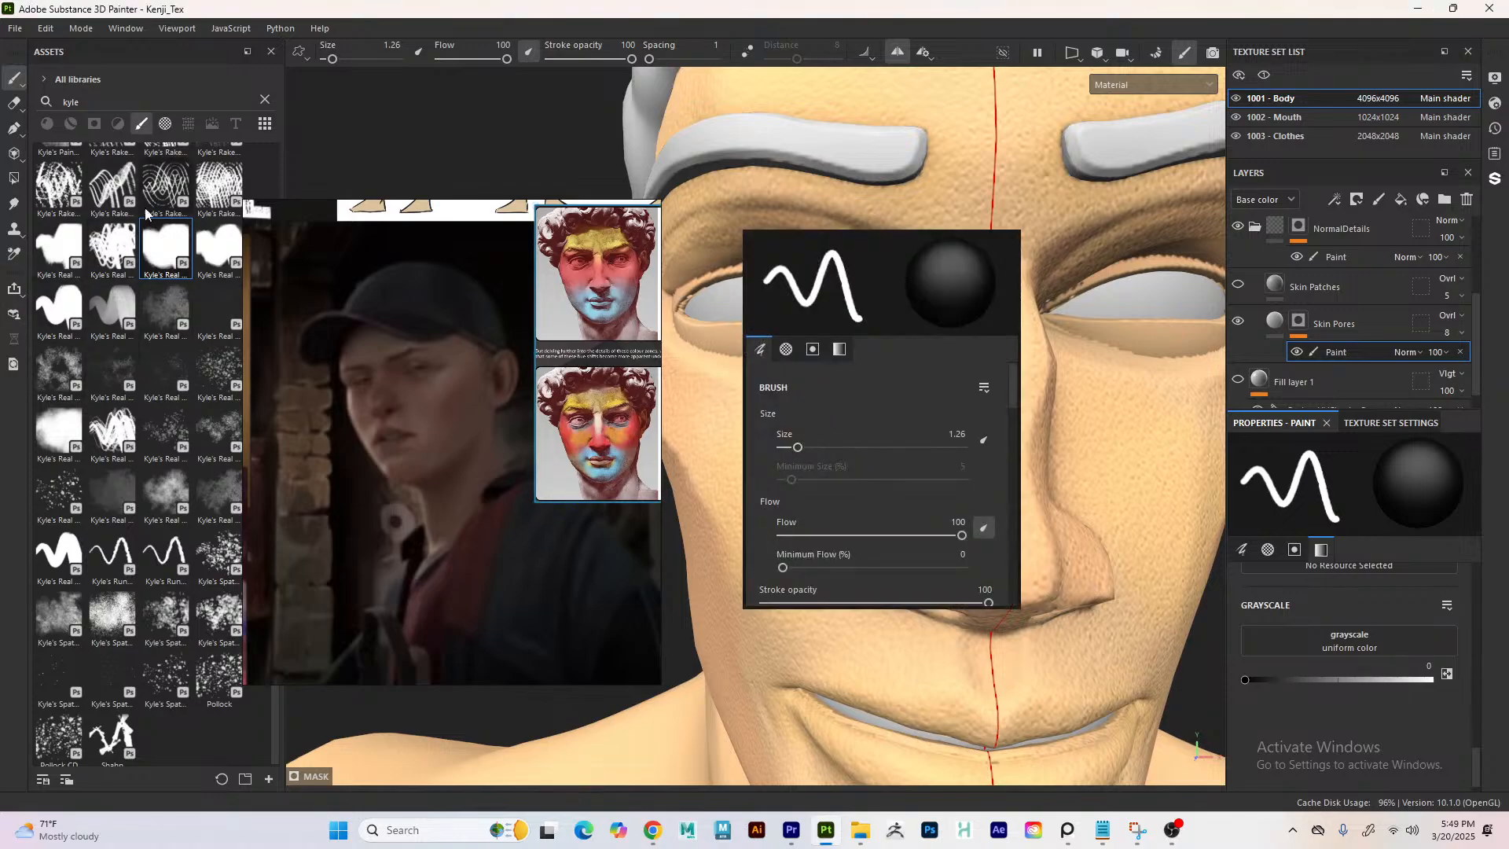
click(270, 101)
drag(299, 277, 409, 393)
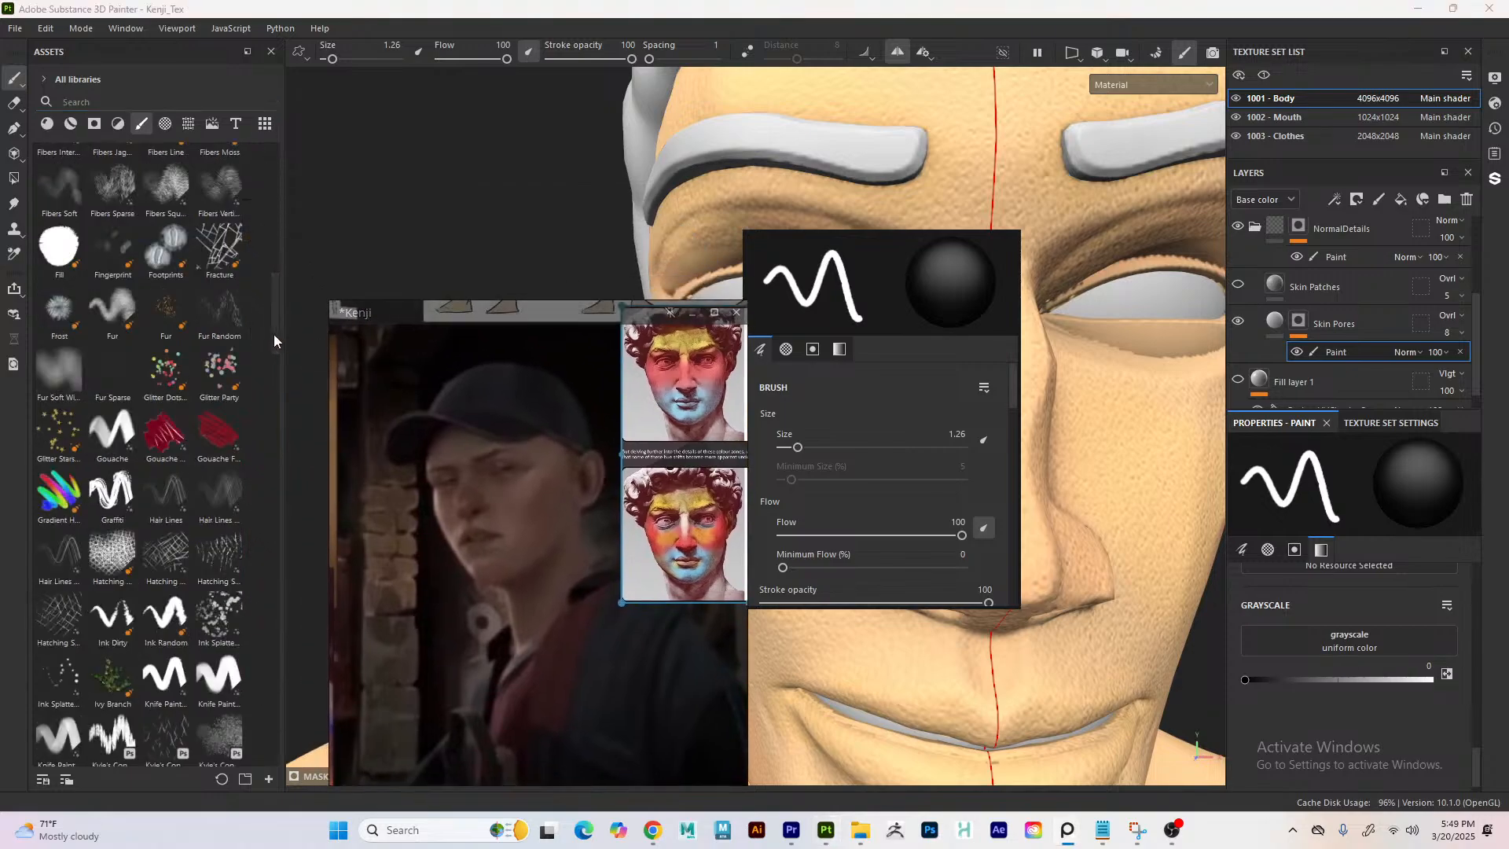
scroll(274, 287, up, 8)
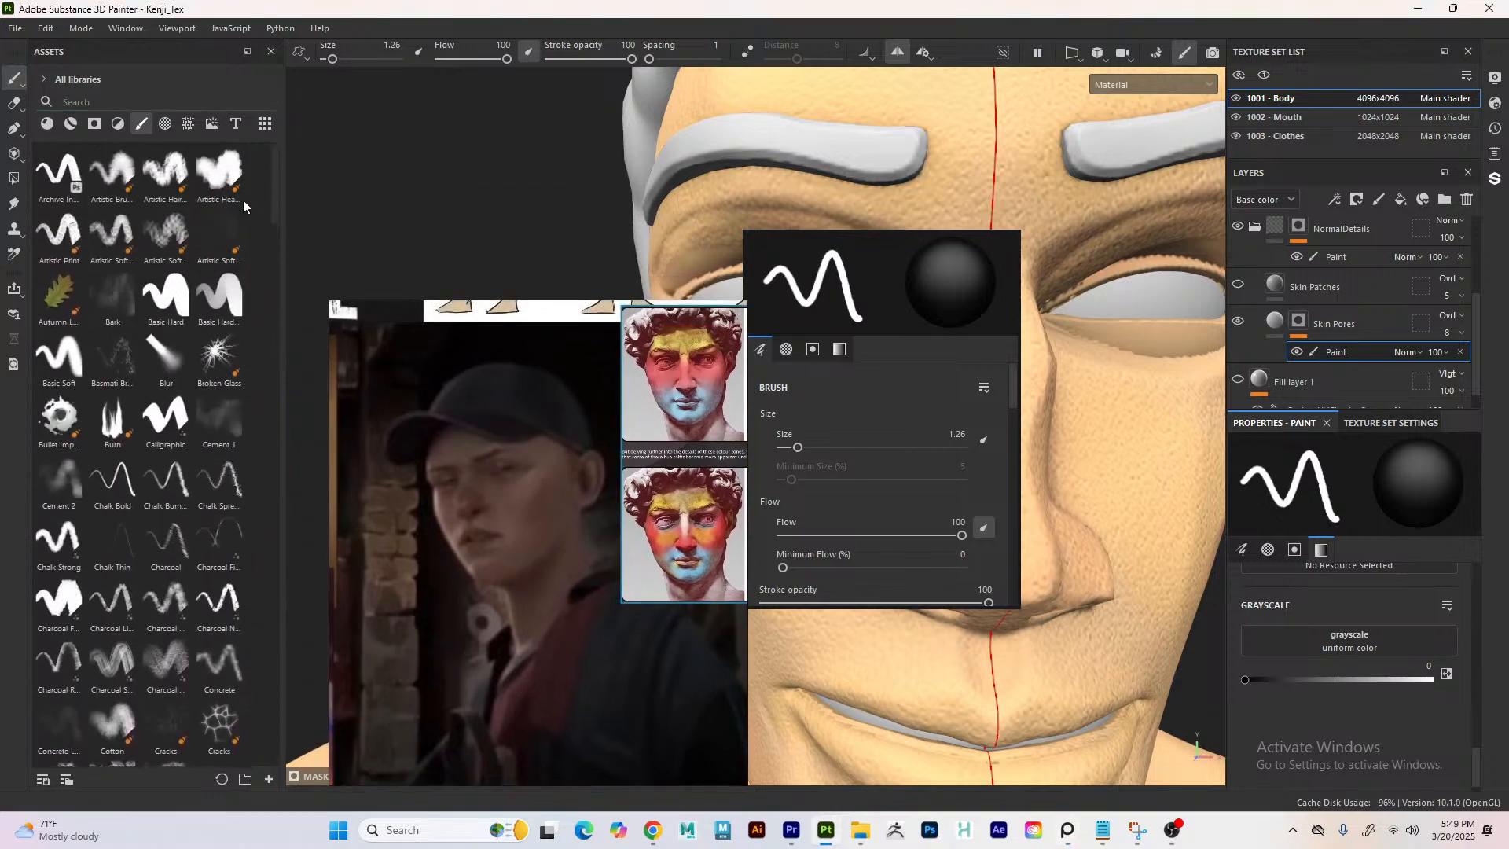
click(39, 385)
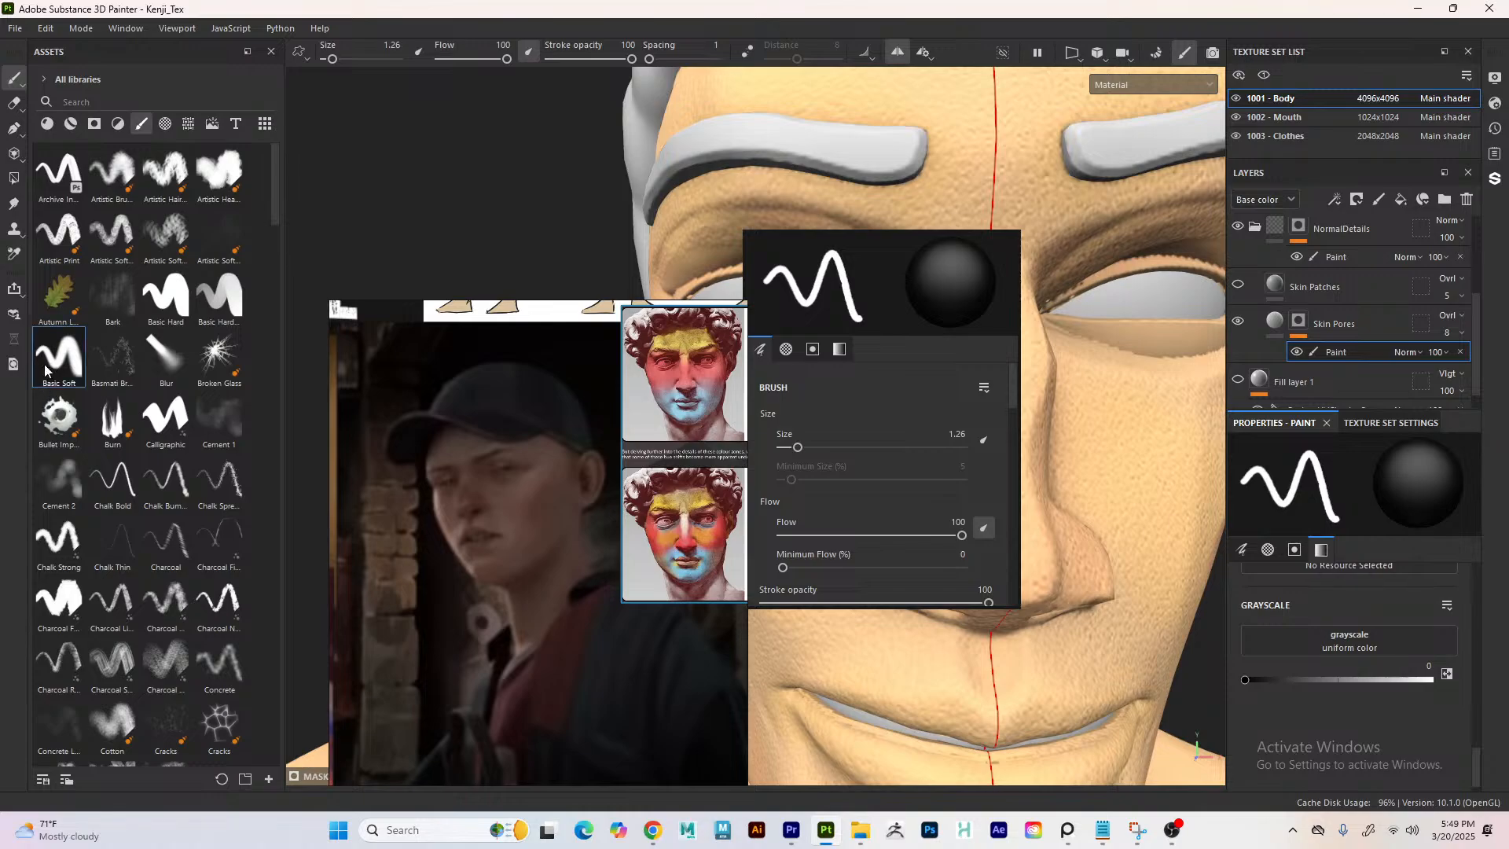
mouse_move(428, 307)
mouse_down()
mouse_move(364, 358)
mouse_move(287, 361)
mouse_up()
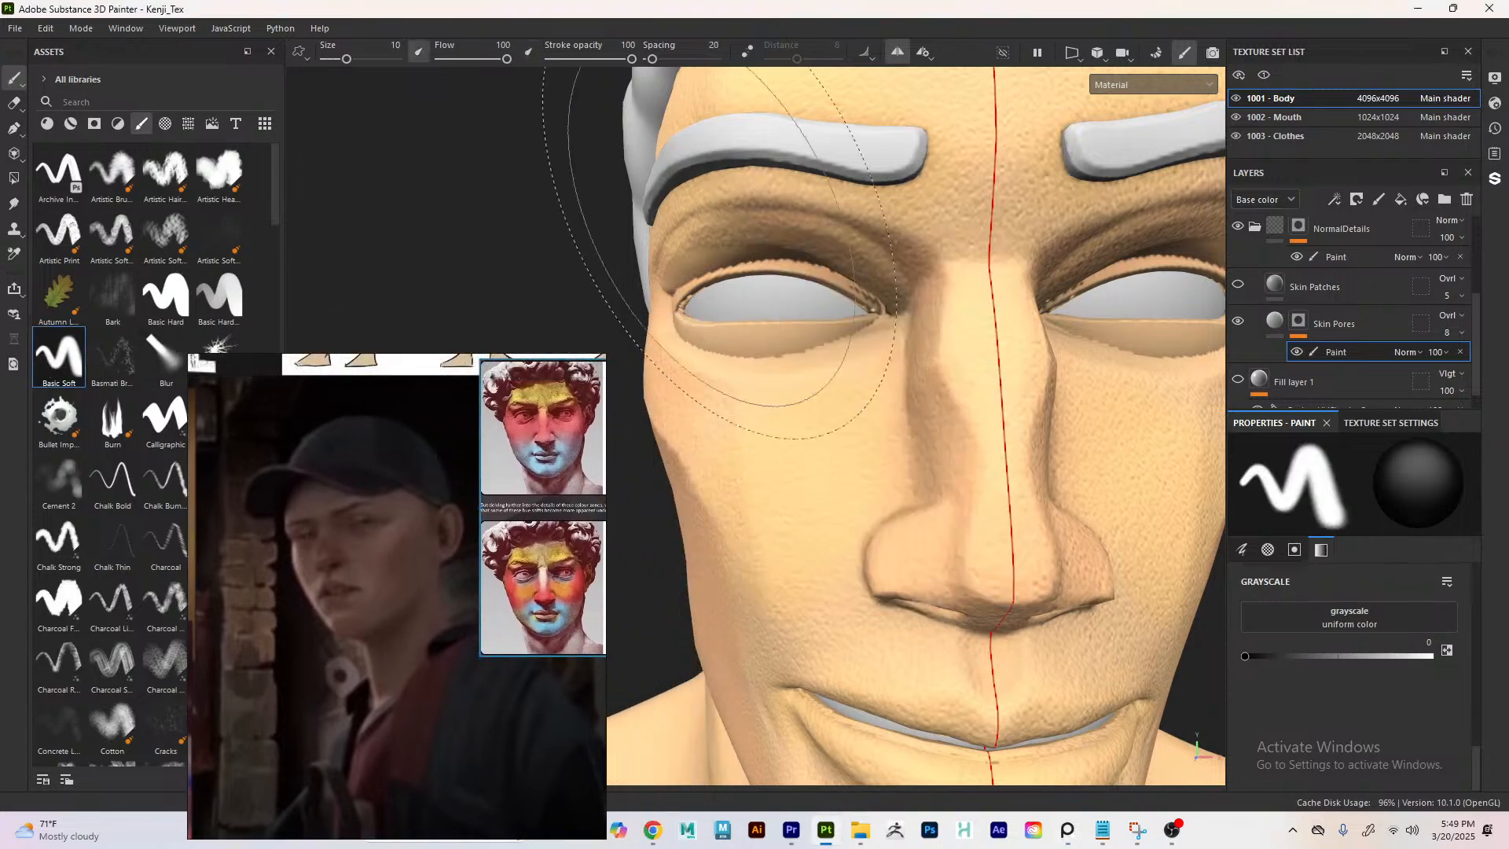
- Set the Basic Soft brush size to 1.26 and its grayscale value to 1
right_click(683, 271)
drag(771, 379, 734, 379)
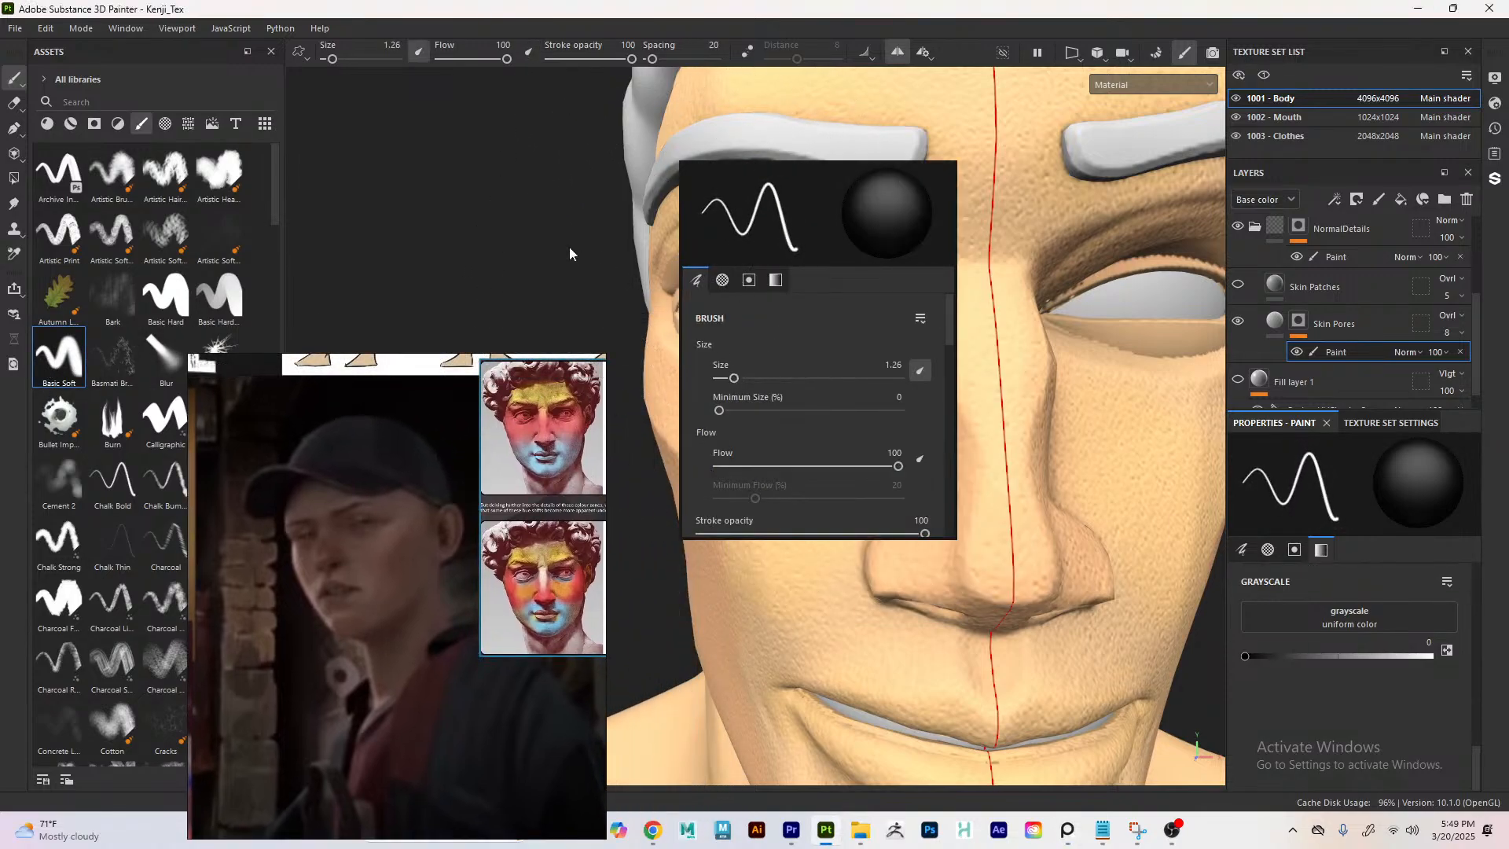
drag(1302, 656, 1435, 657)
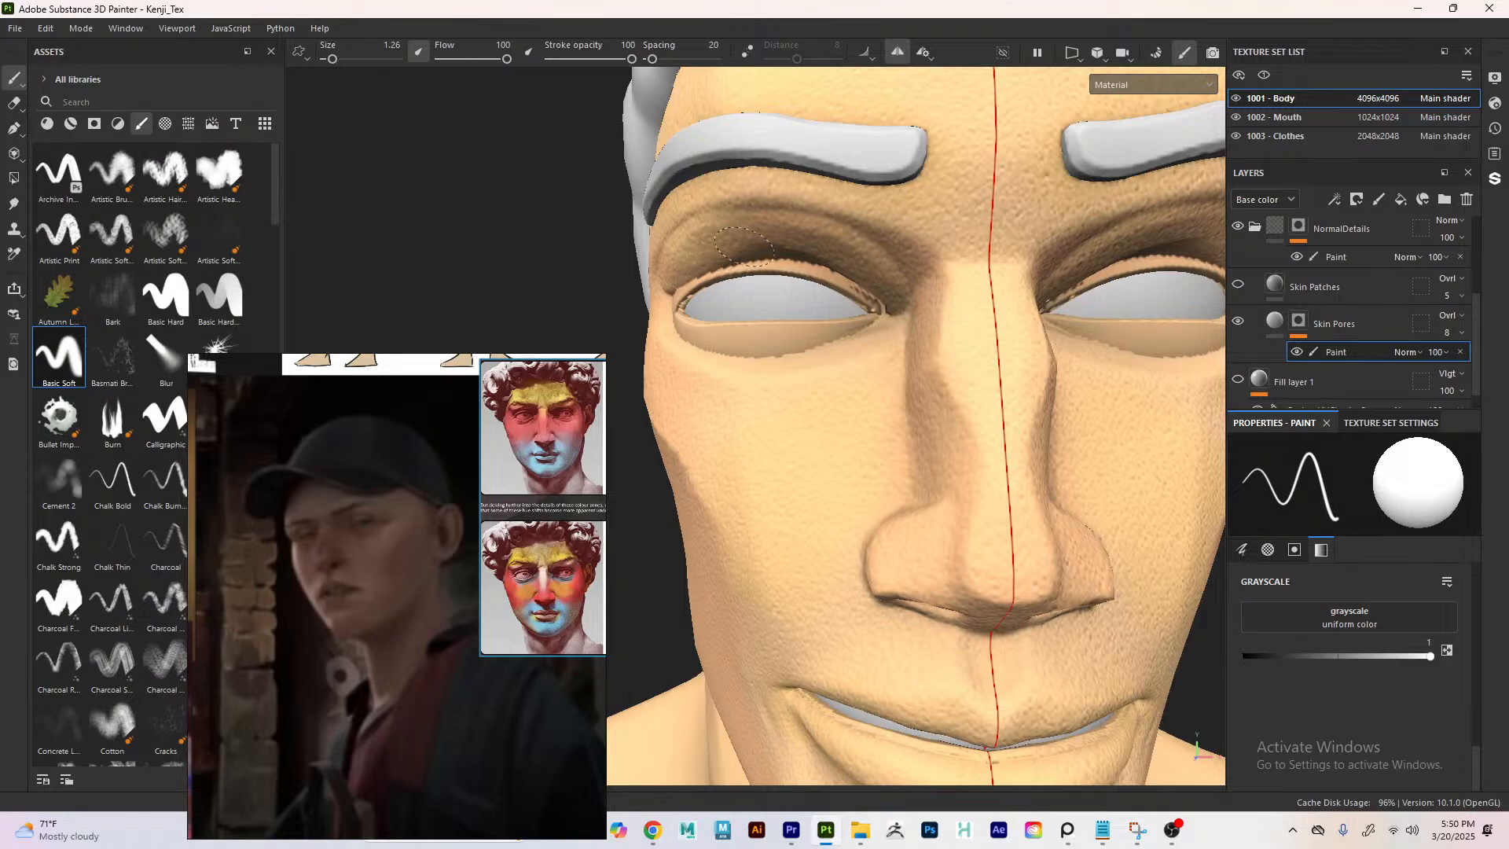
- Raise the Basic Soft brush's minimum size to 97 percent
right_click(682, 163)
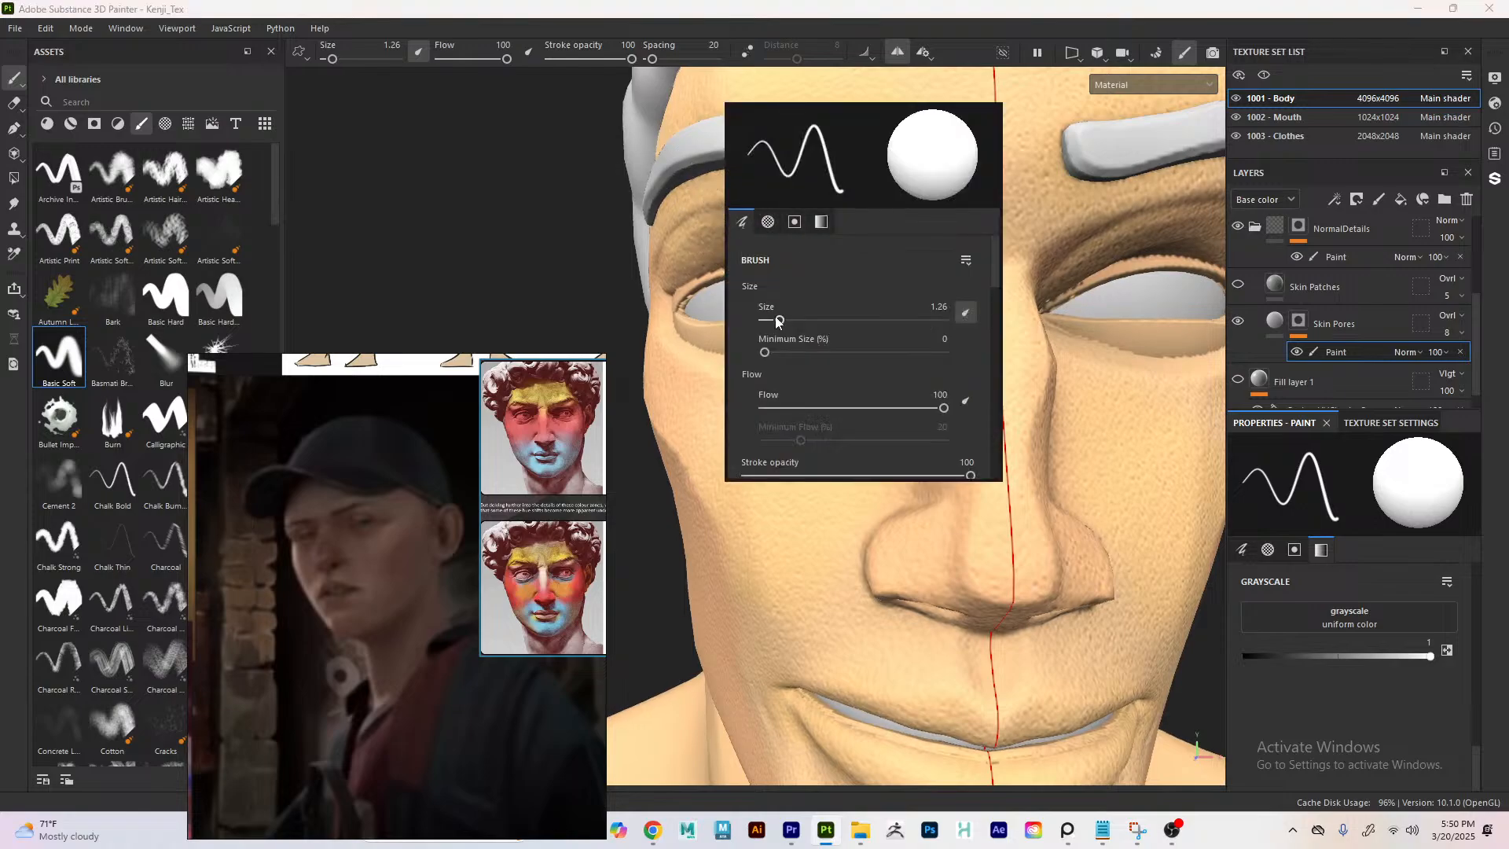
drag(826, 352, 852, 351)
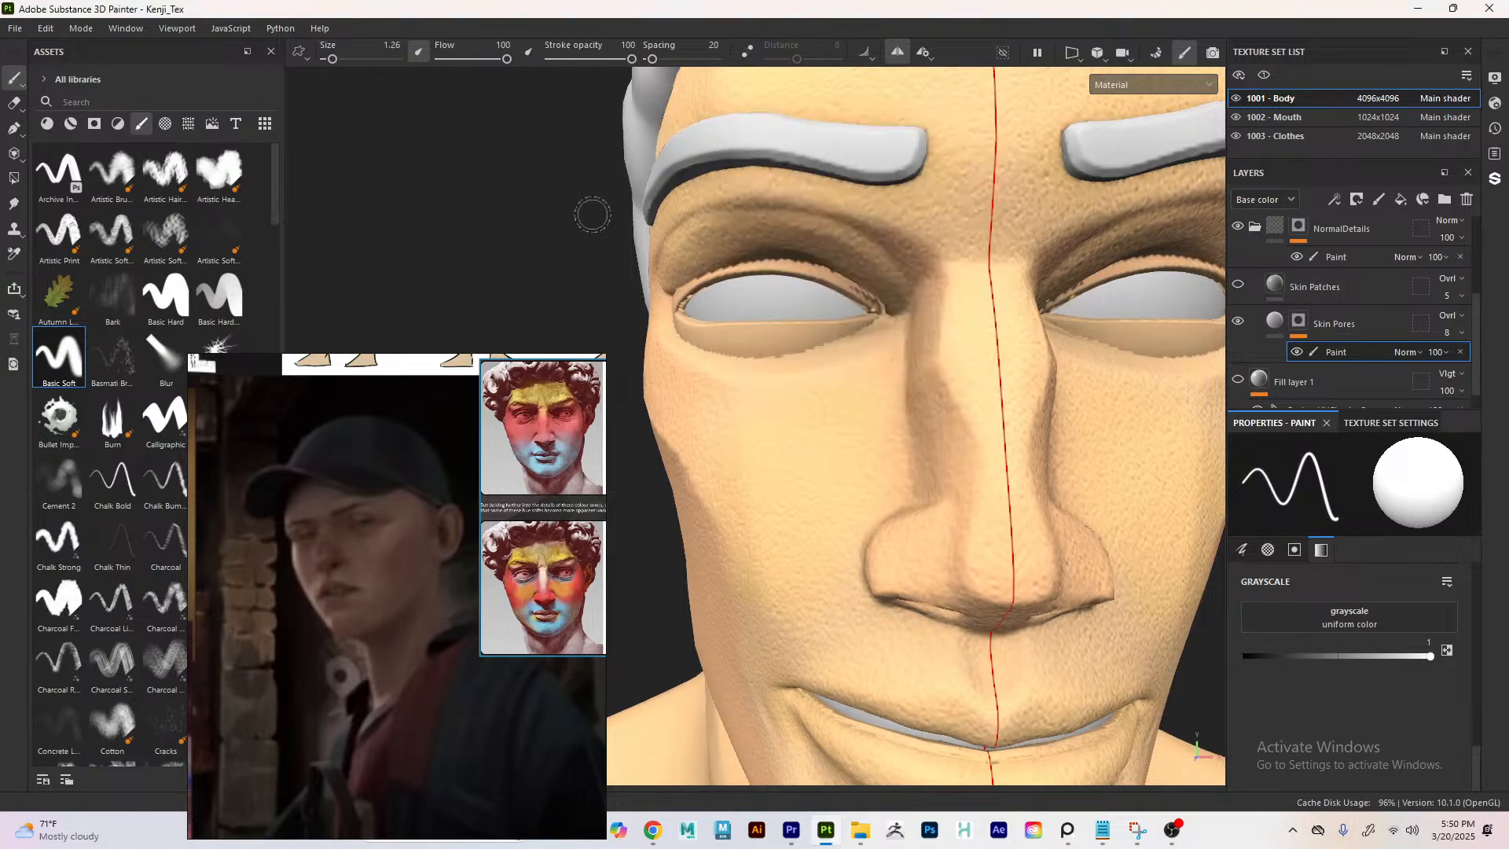
right_click(629, 252)
drag(753, 393, 836, 395)
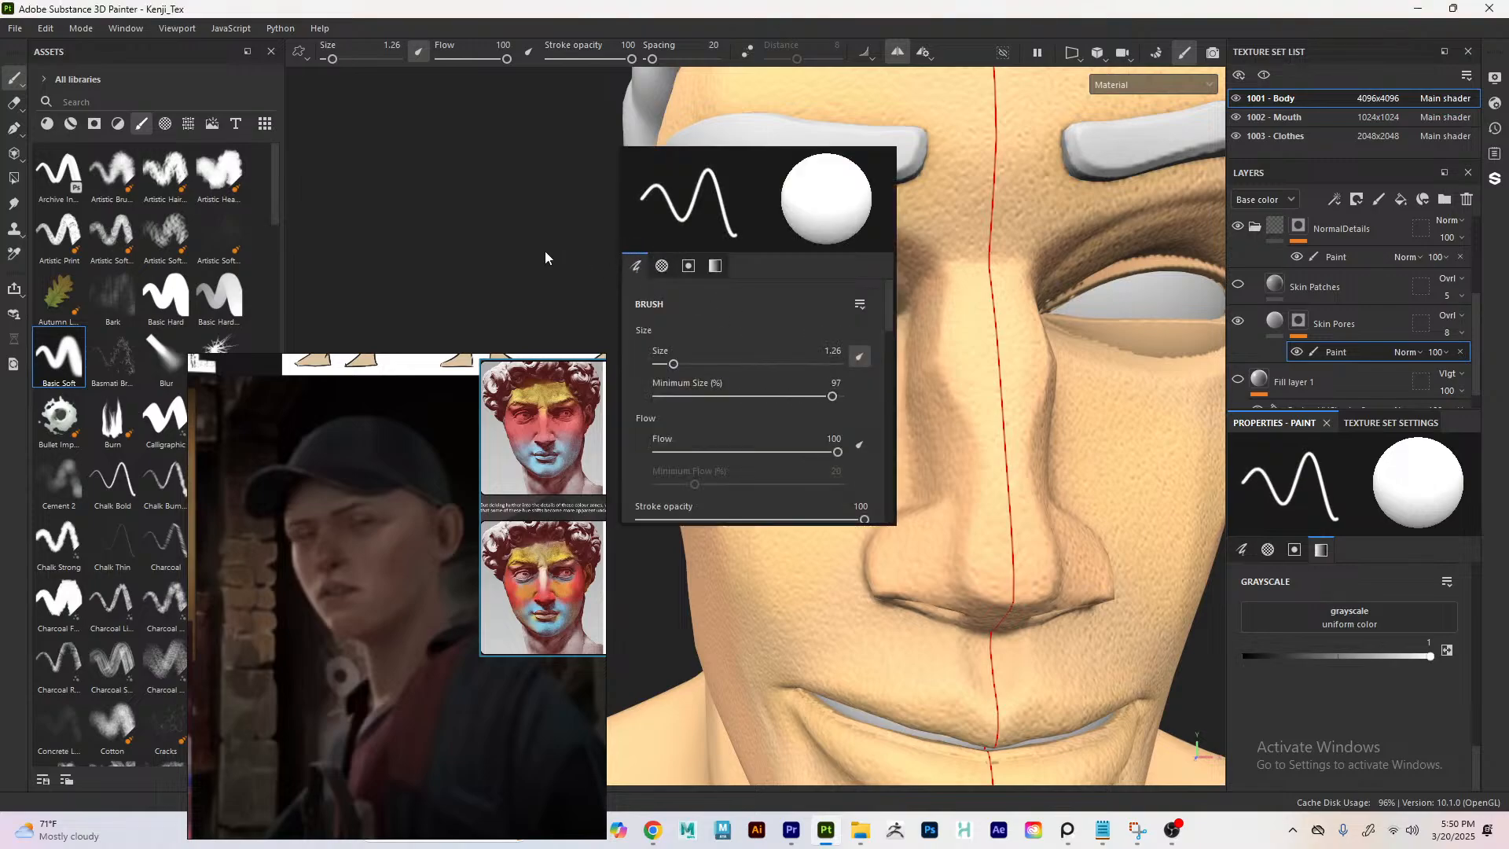
right_click(615, 256)
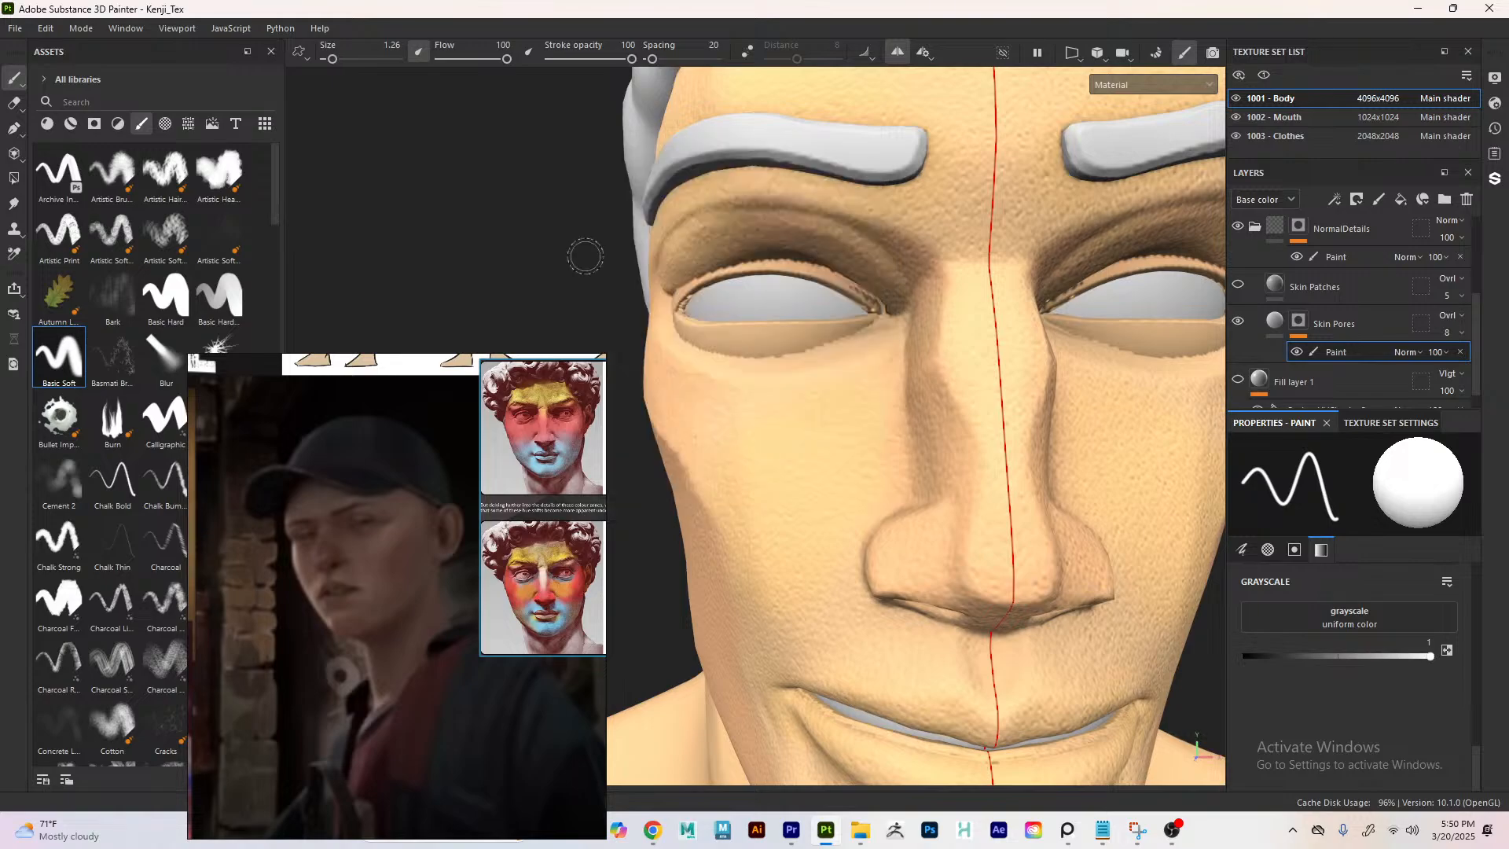
right_click(812, 242)
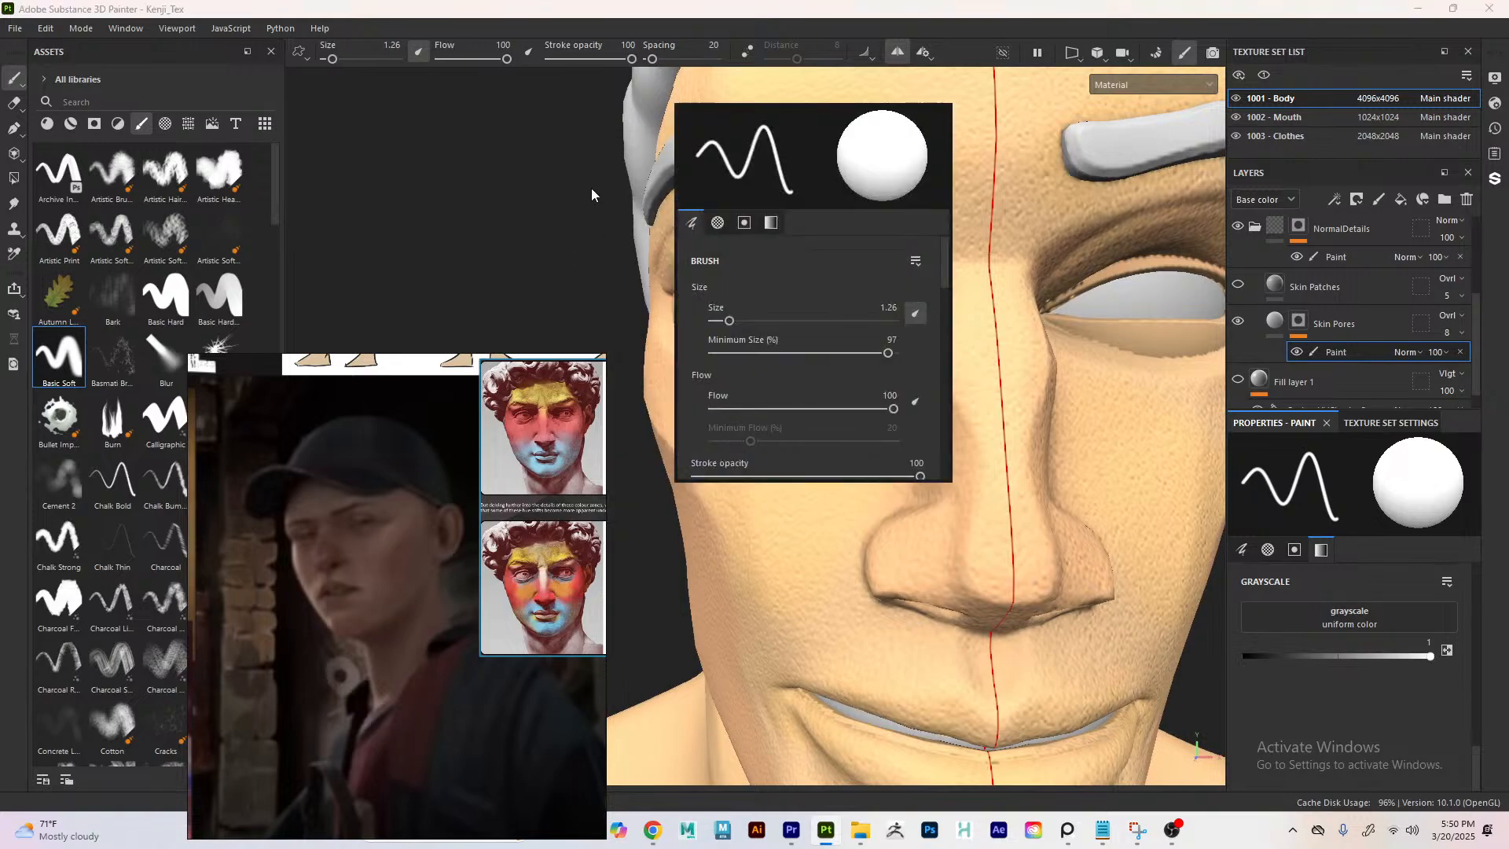
- Examine the pore masking around the eye and nose from below, from the side and from above
mouse_move(580, 268)
alt+mouse_down()
mouse_move(578, 176)
mouse_move(605, 163)
alt+mouse_up()
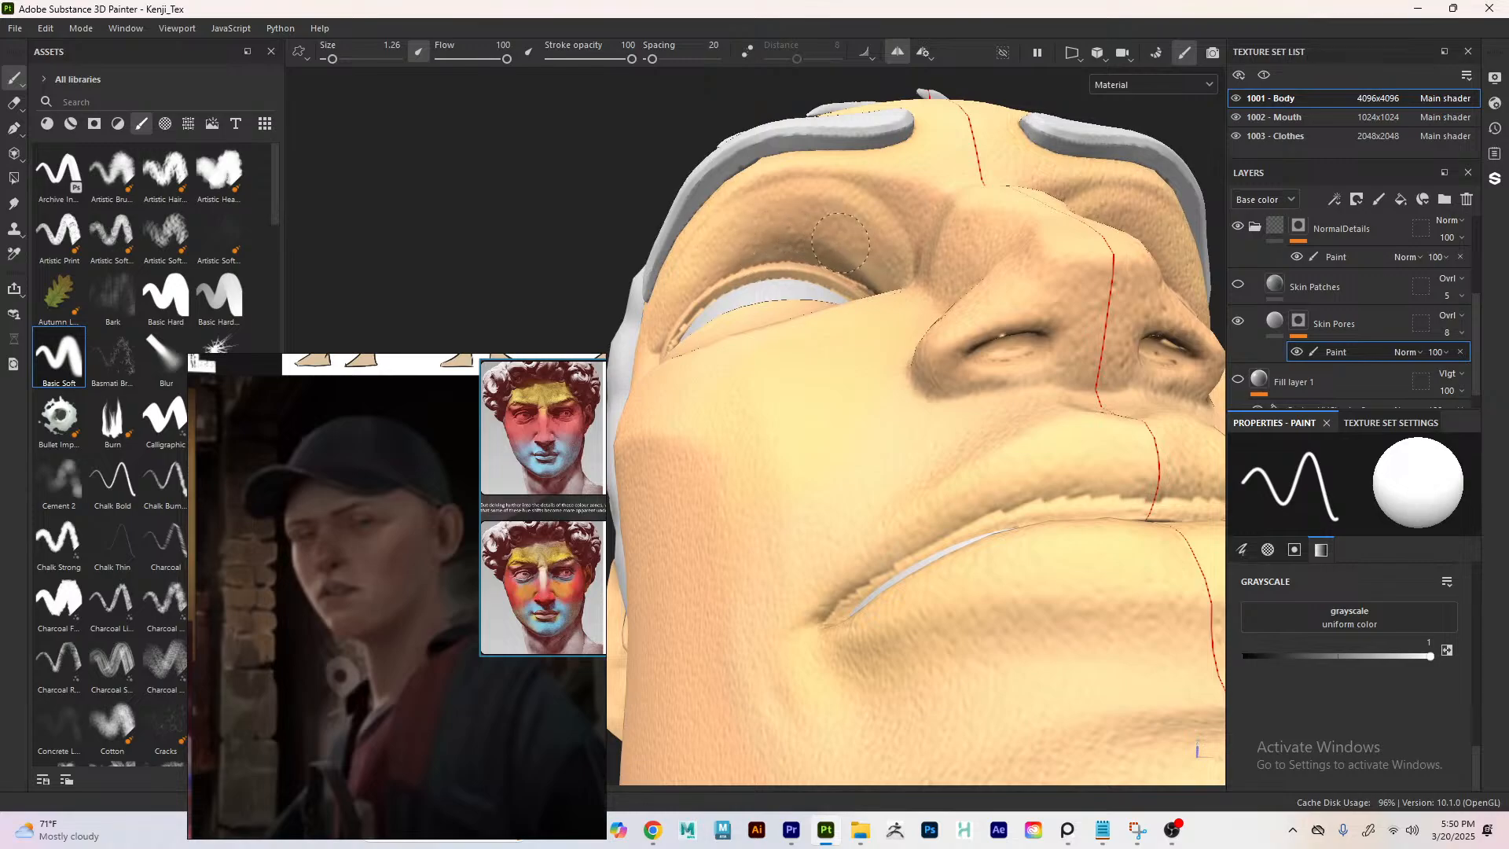
mouse_move(566, 168)
alt+mouse_down()
mouse_move(691, 243)
mouse_move(800, 271)
alt+mouse_up()
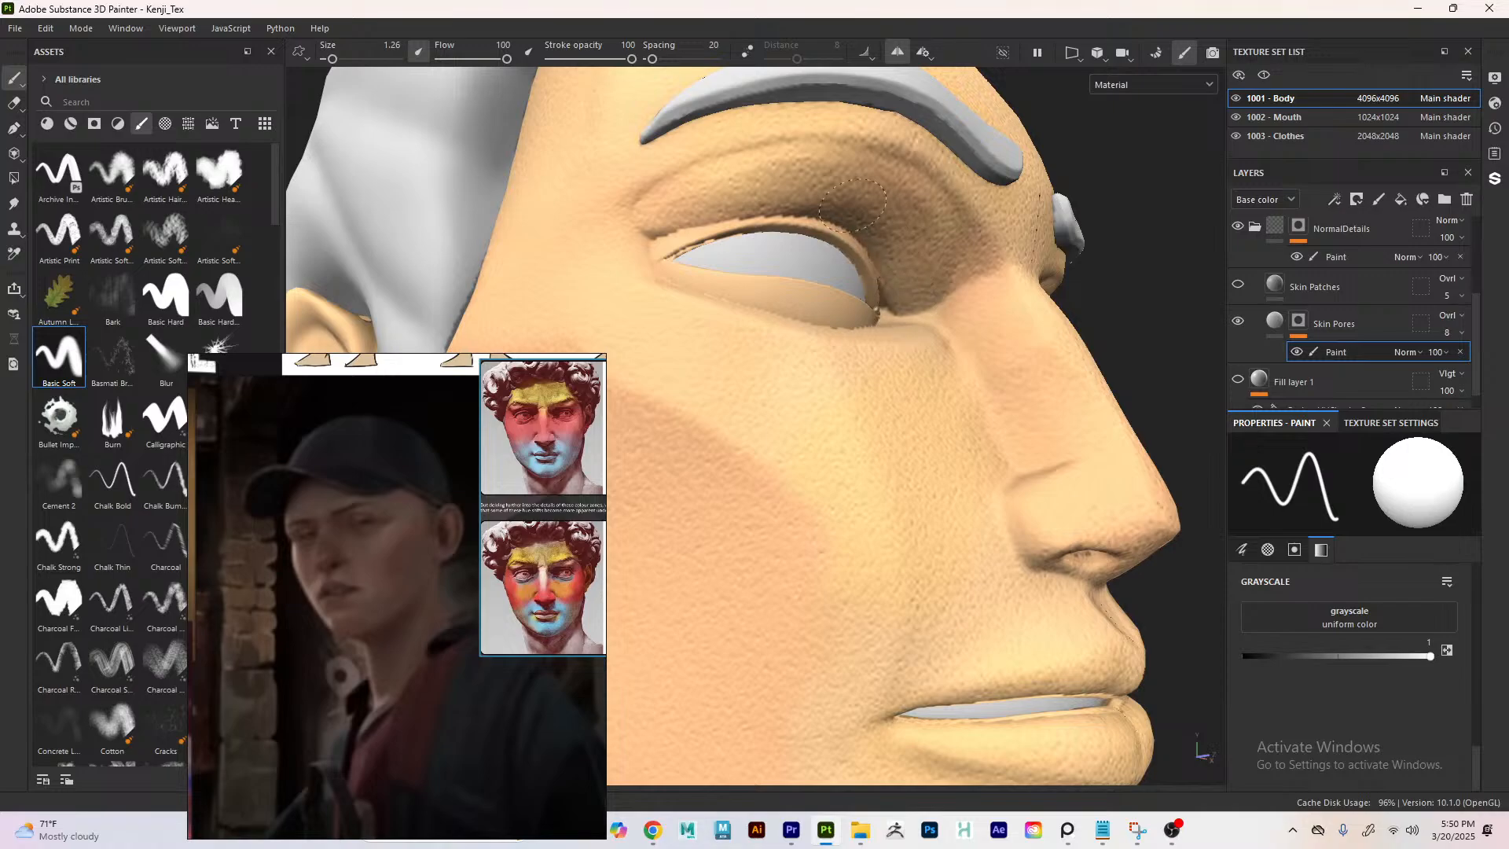
mouse_move(558, 149)
alt+mouse_down()
mouse_move(560, 206)
mouse_move(492, 259)
alt+mouse_up()
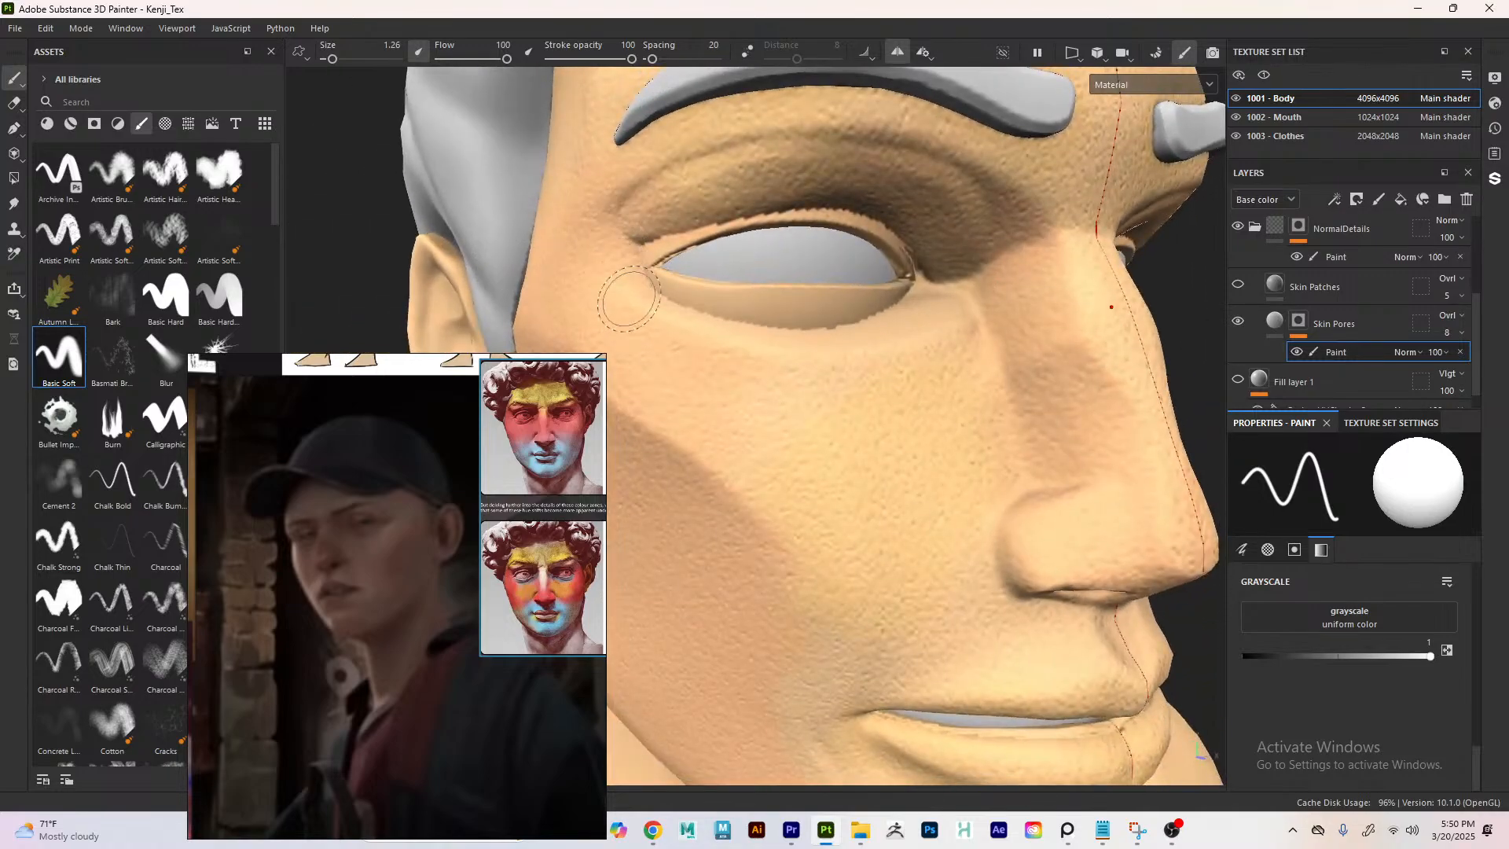
mouse_move(546, 203)
alt+mouse_down()
mouse_move(565, 252)
mouse_move(550, 310)
mouse_move(673, 369)
alt+mouse_up()
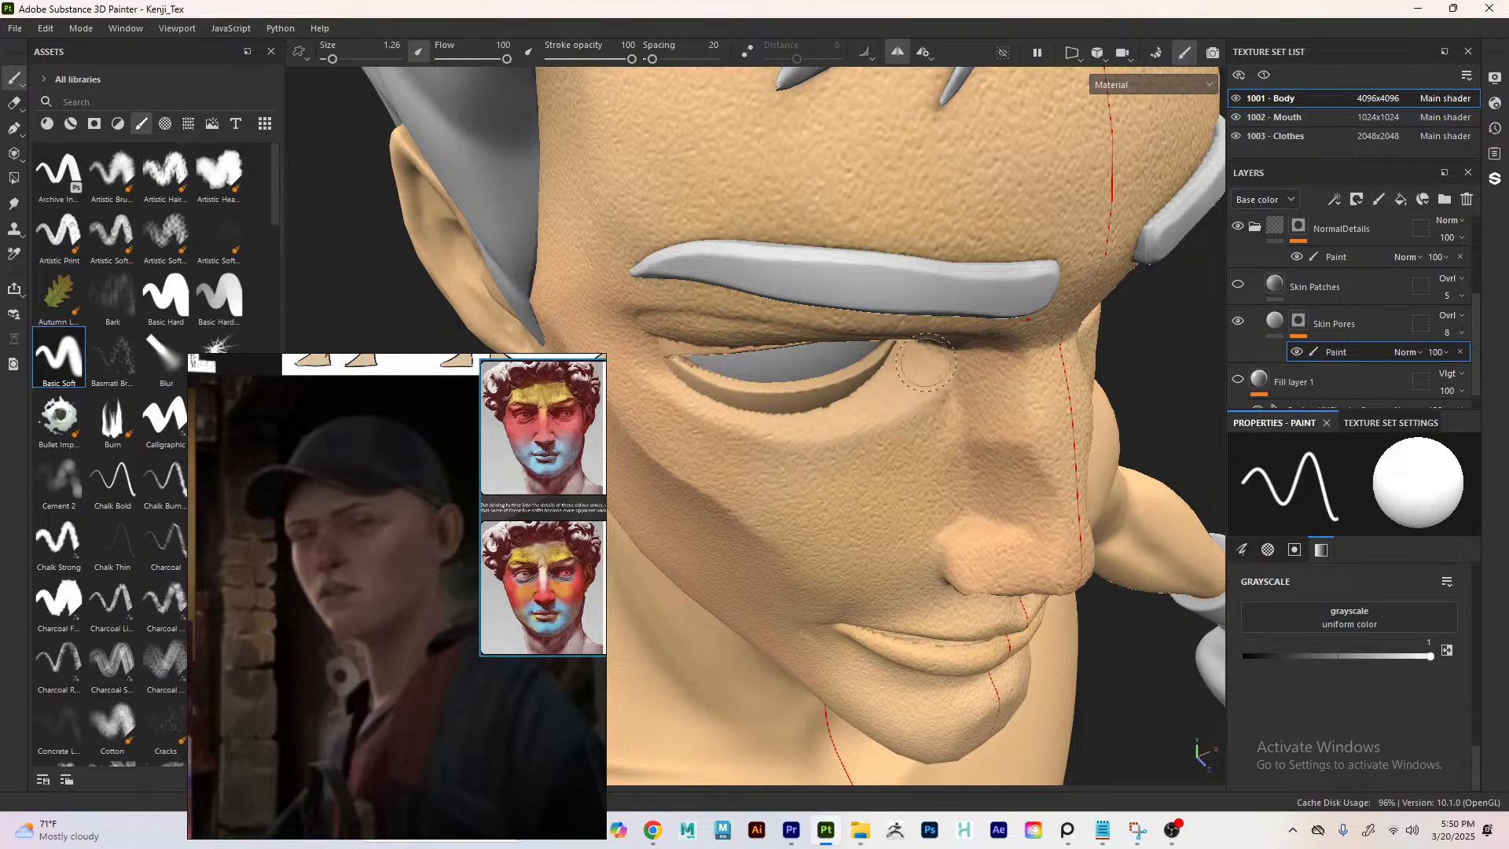
alt+drag(914, 373, 814, 491)
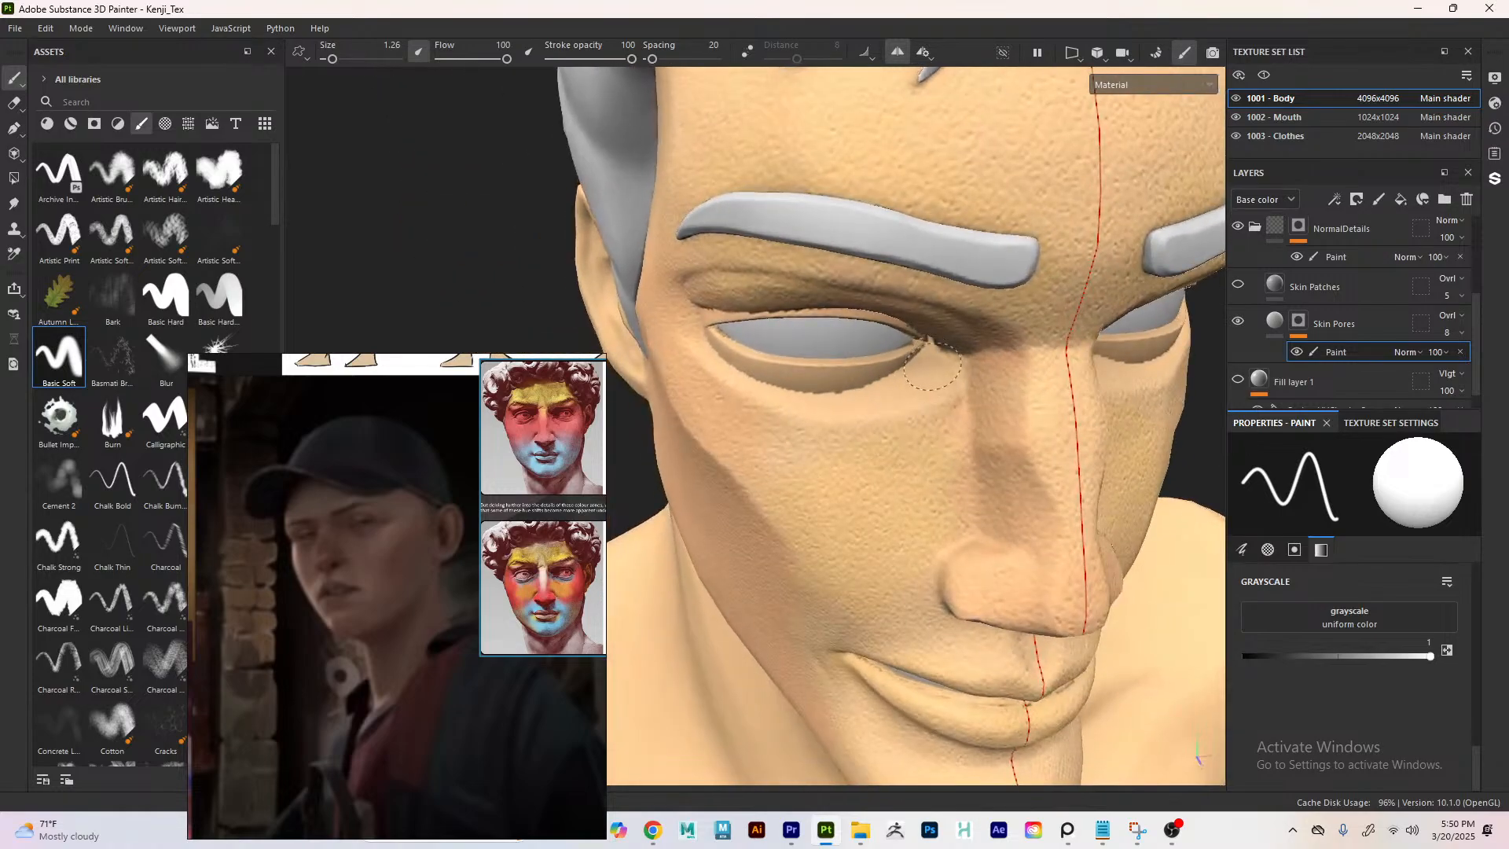
alt+drag(720, 438, 750, 525)
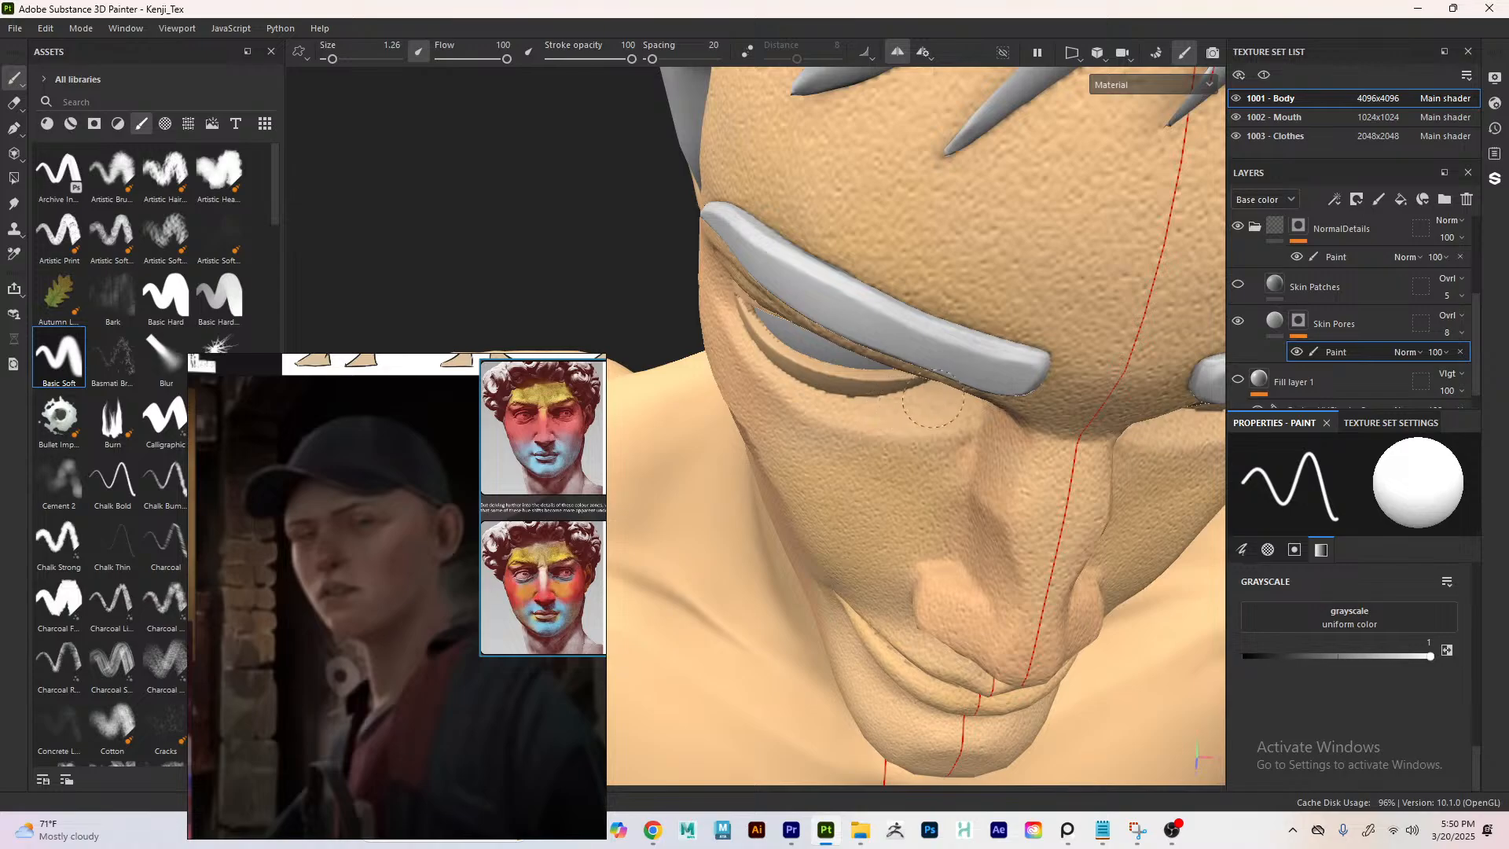
- Set the Basic Soft brush's grayscale value to 0 for painting the Skin Pores mask
alt+drag(773, 469, 839, 387)
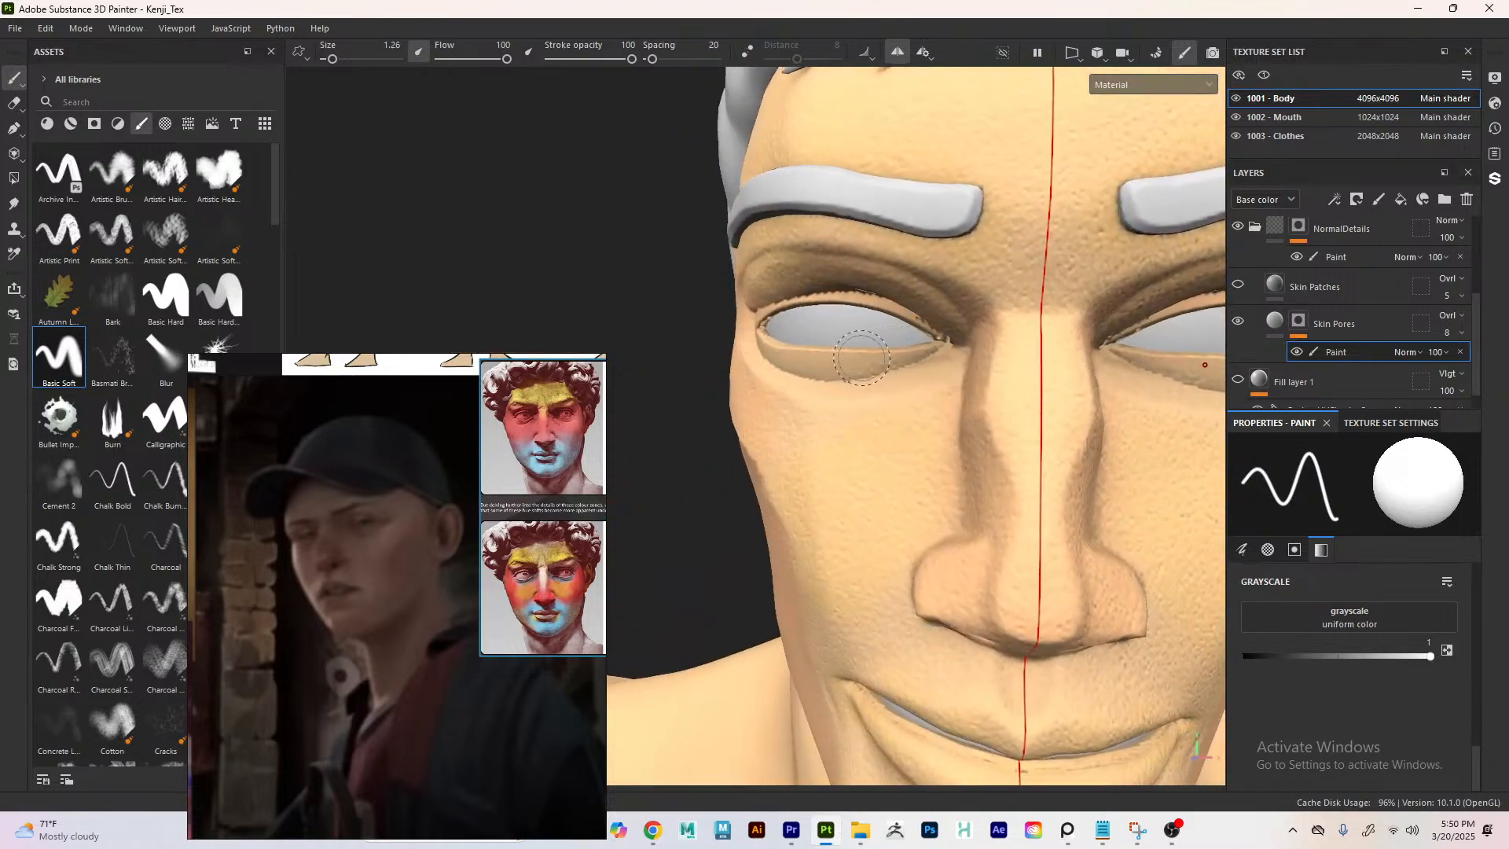
click(1245, 656)
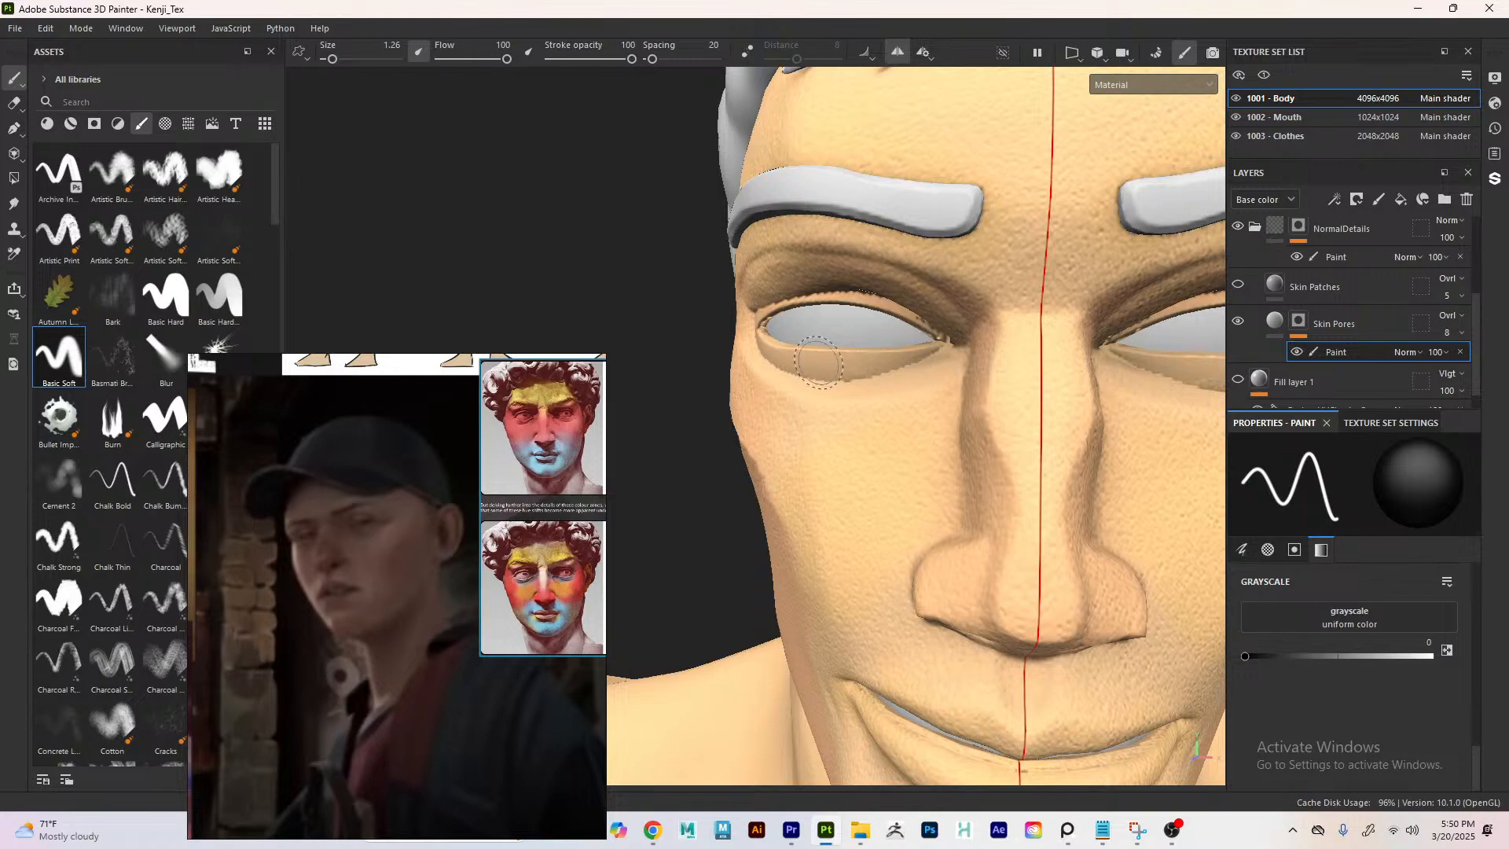
- Examine the skin on the face, head and upper body from the front and at a slight angle
alt+drag(564, 330, 556, 283)
scroll(469, 246, down, 3)
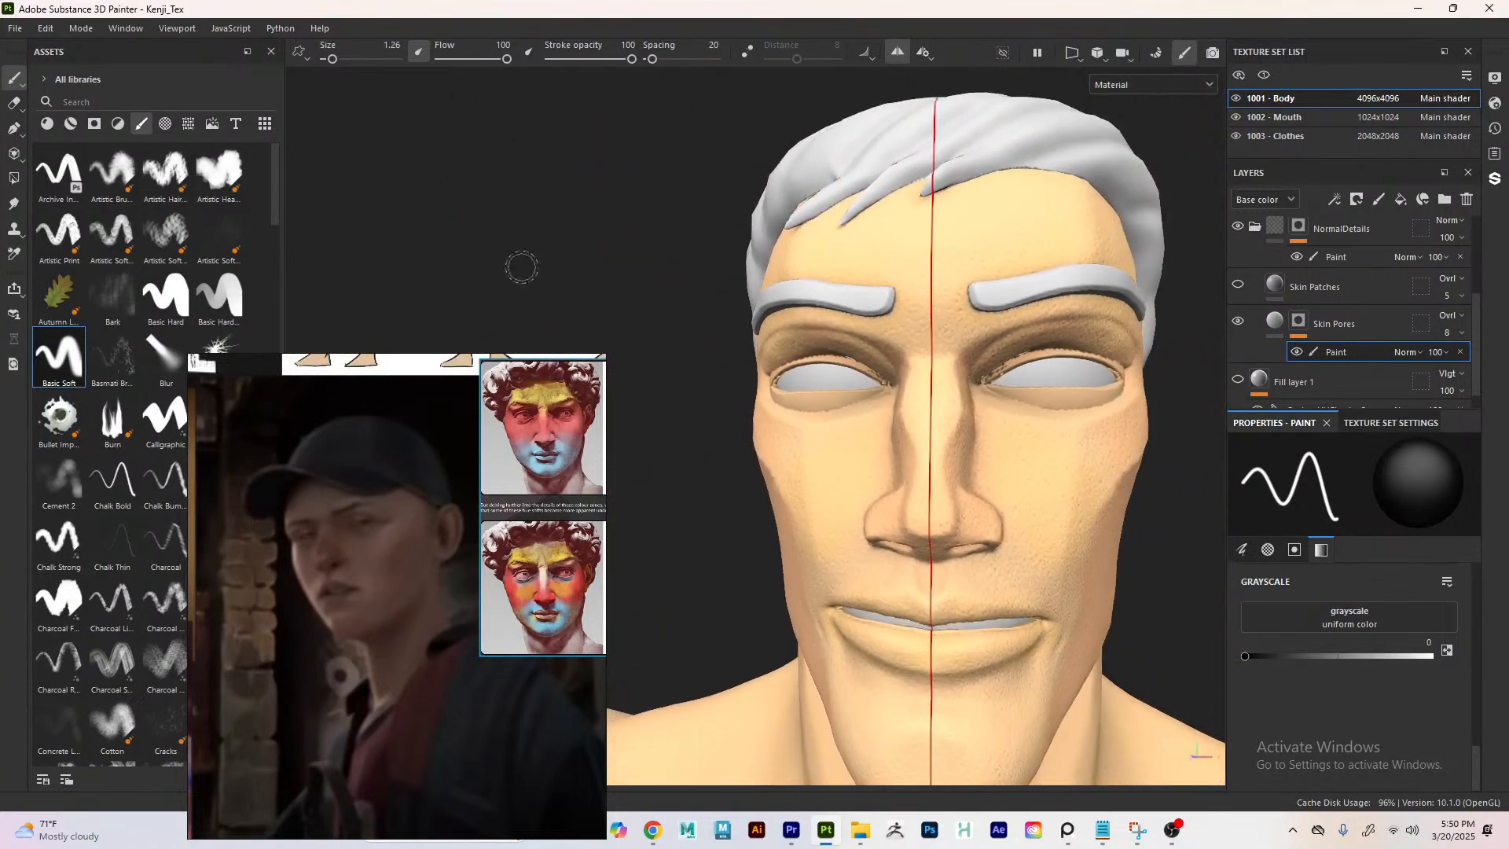
scroll(616, 320, down, 5)
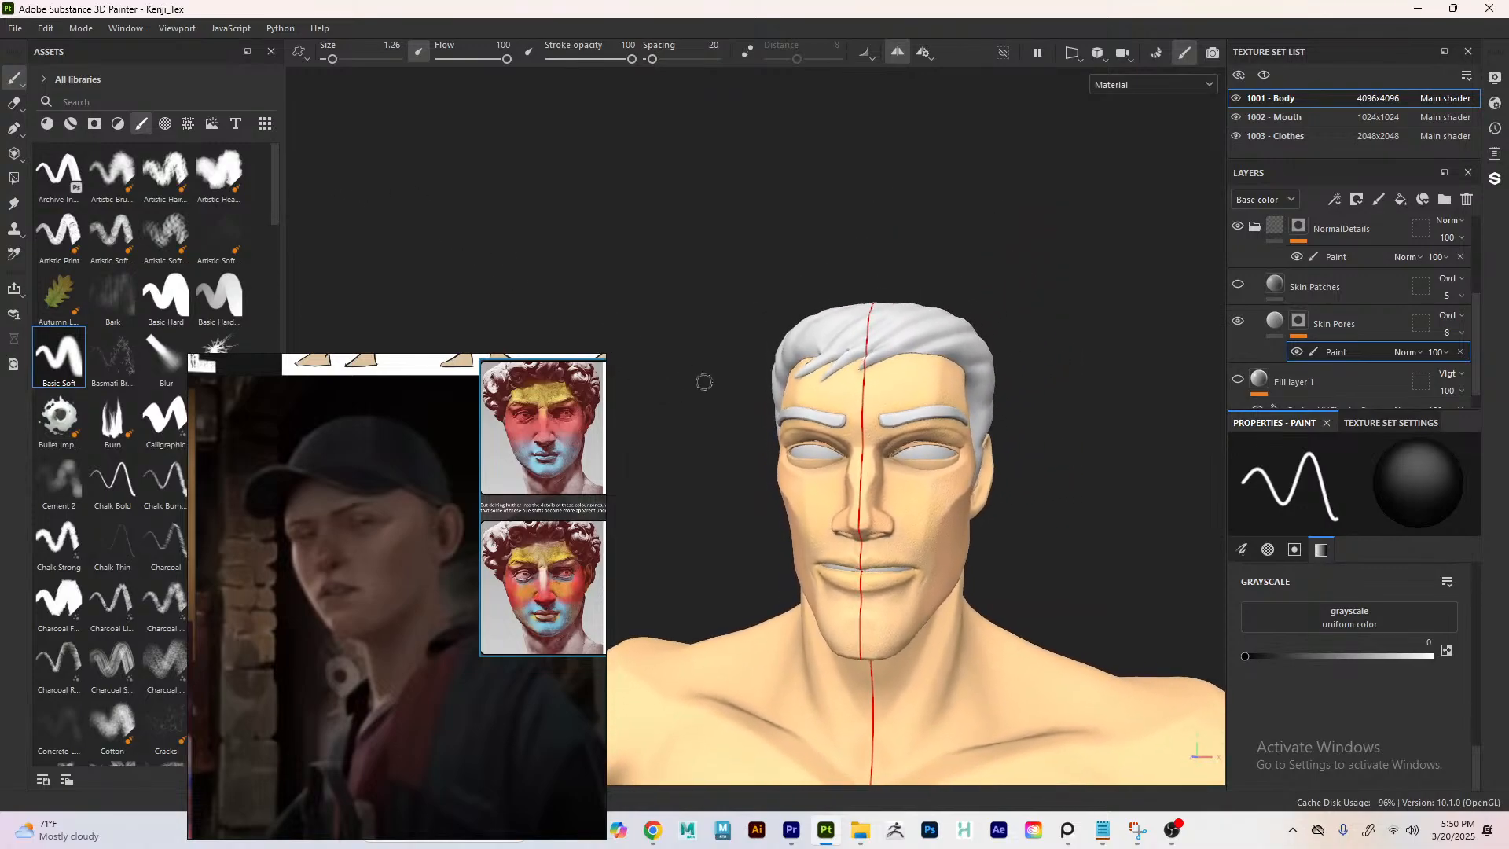
alt+drag(728, 411, 762, 389)
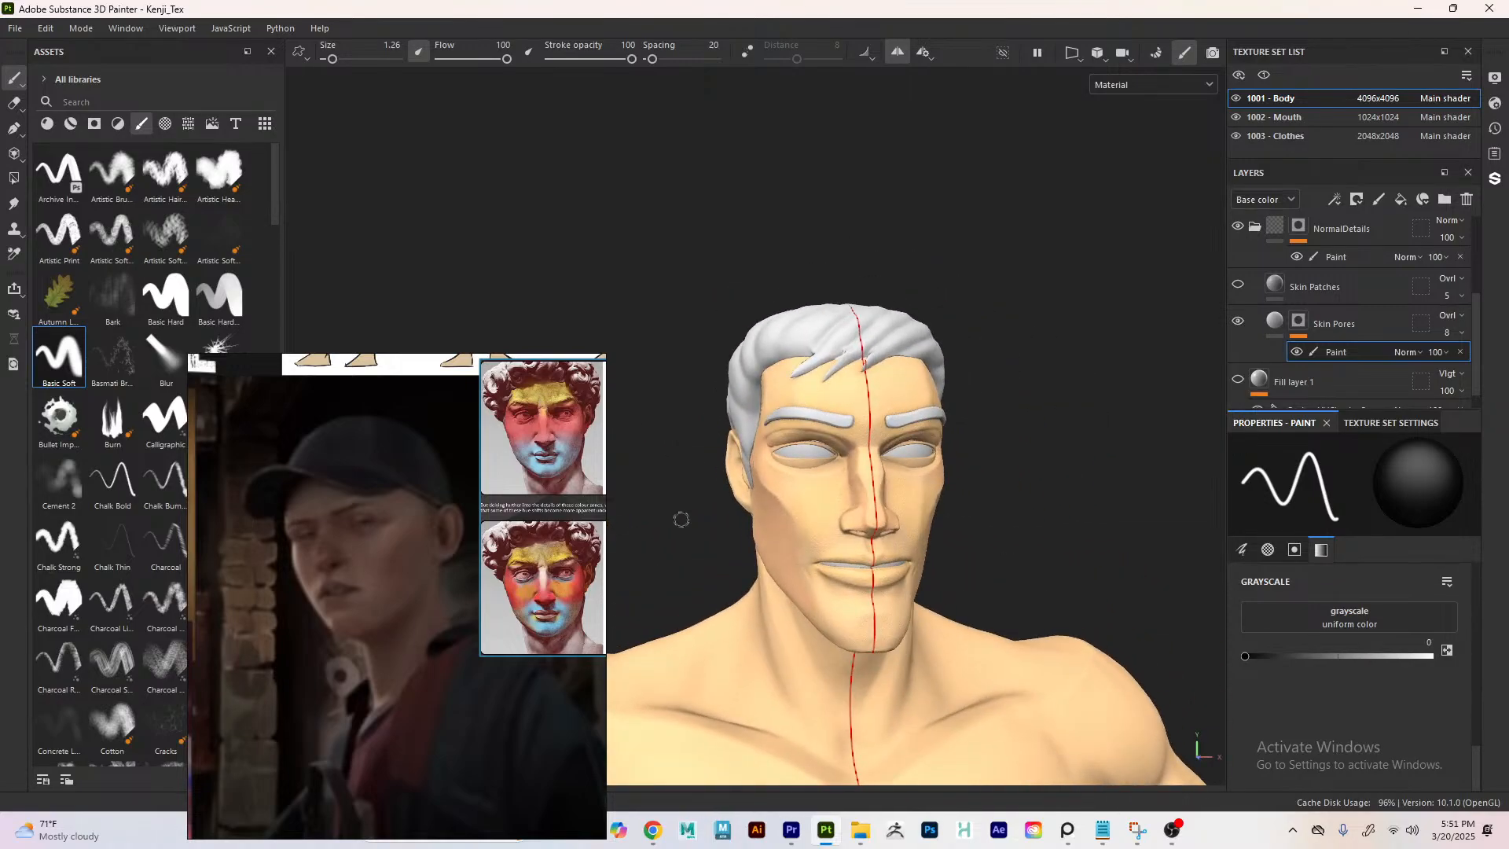
alt+drag(692, 516, 708, 449)
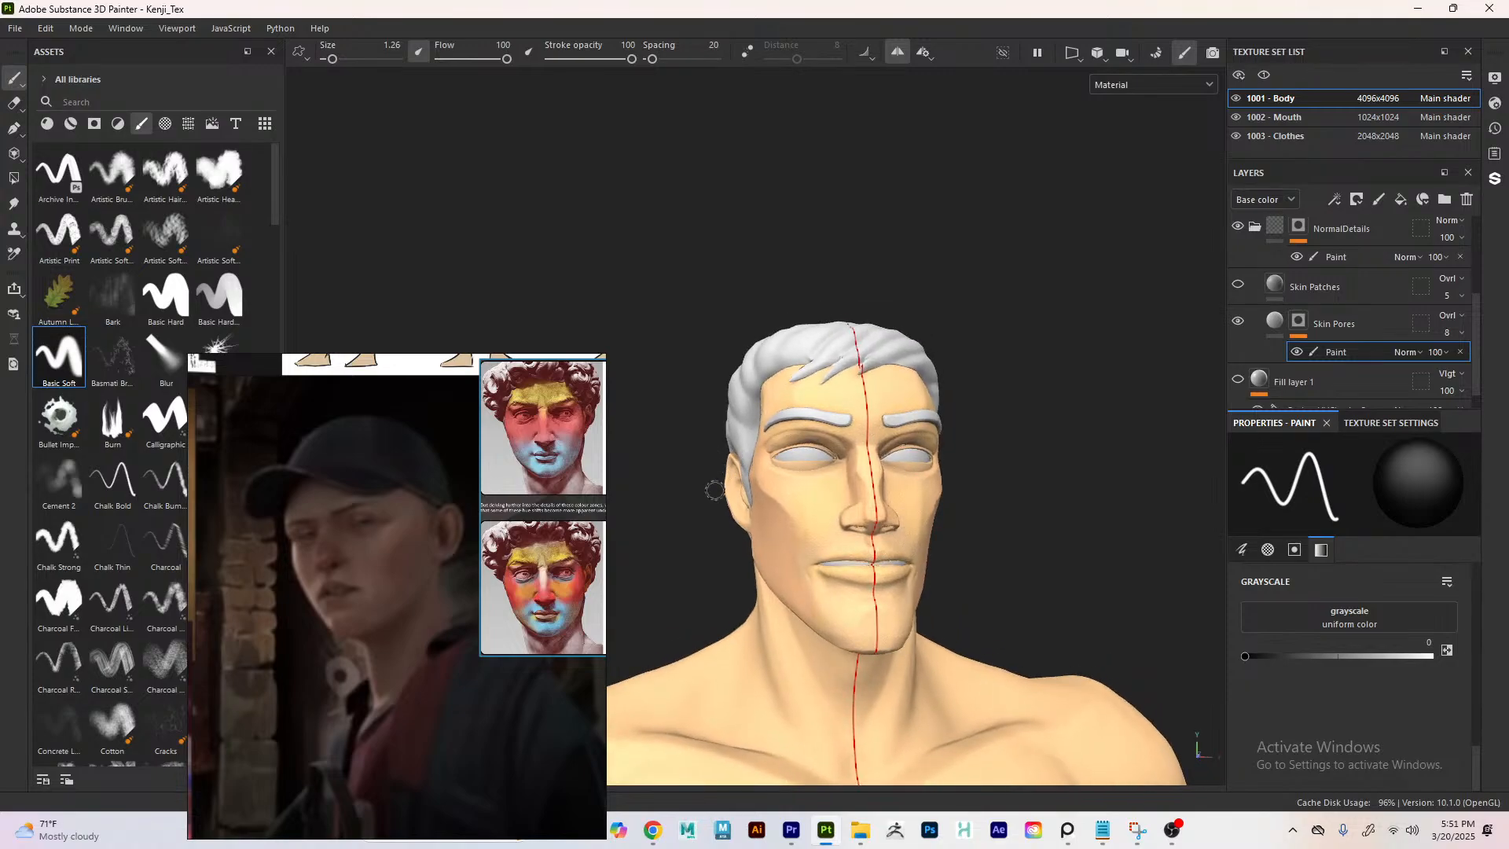
alt+middle_drag(714, 490, 704, 338)
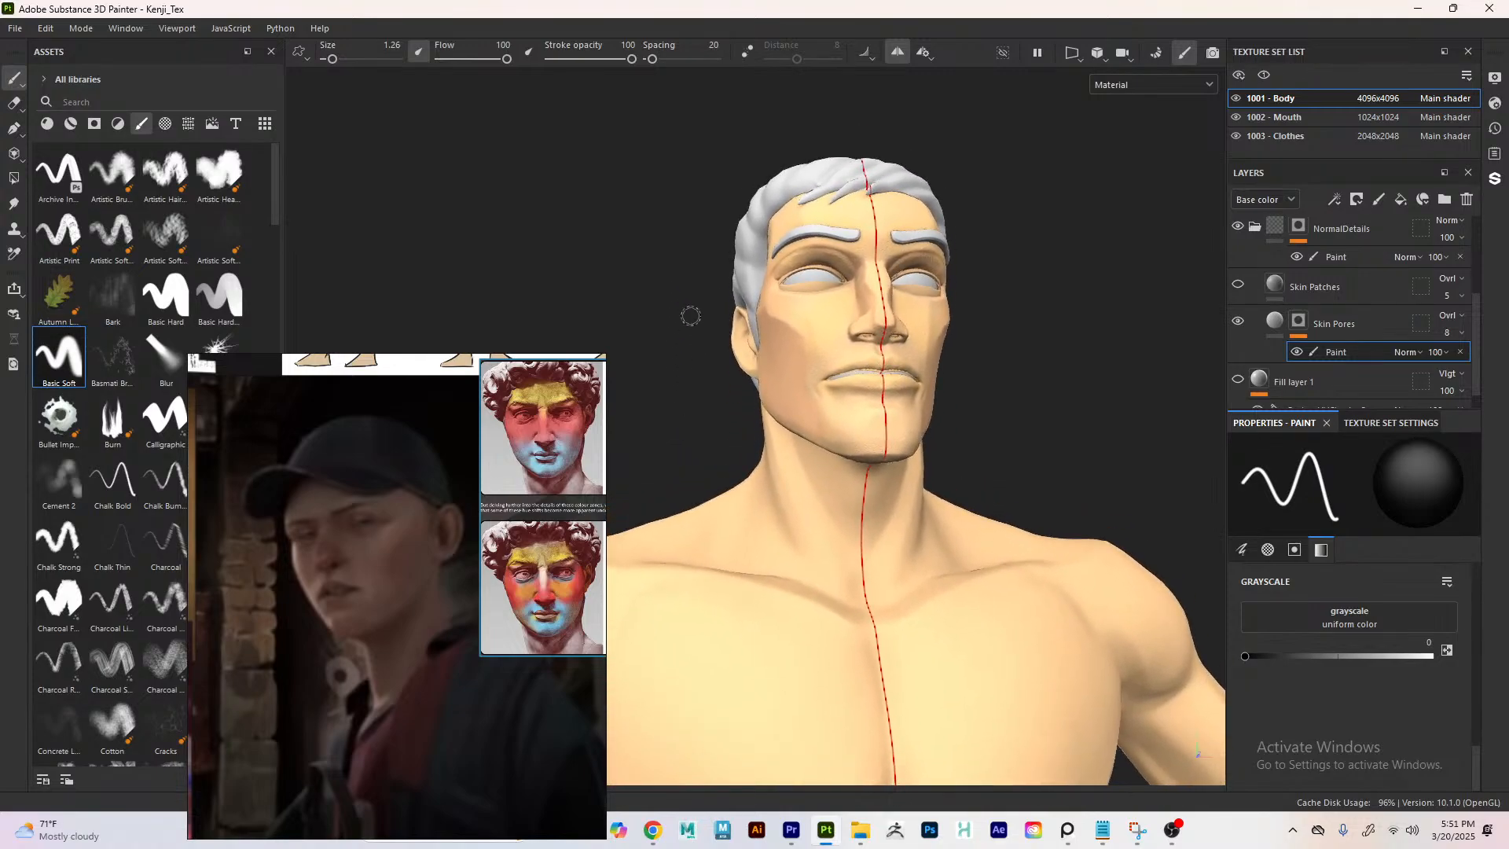
- Move the reference image over the character's torso and write "5 Min Water Break" in a new Notepad document
drag(358, 724, 865, 702)
mouse_move(1103, 831)
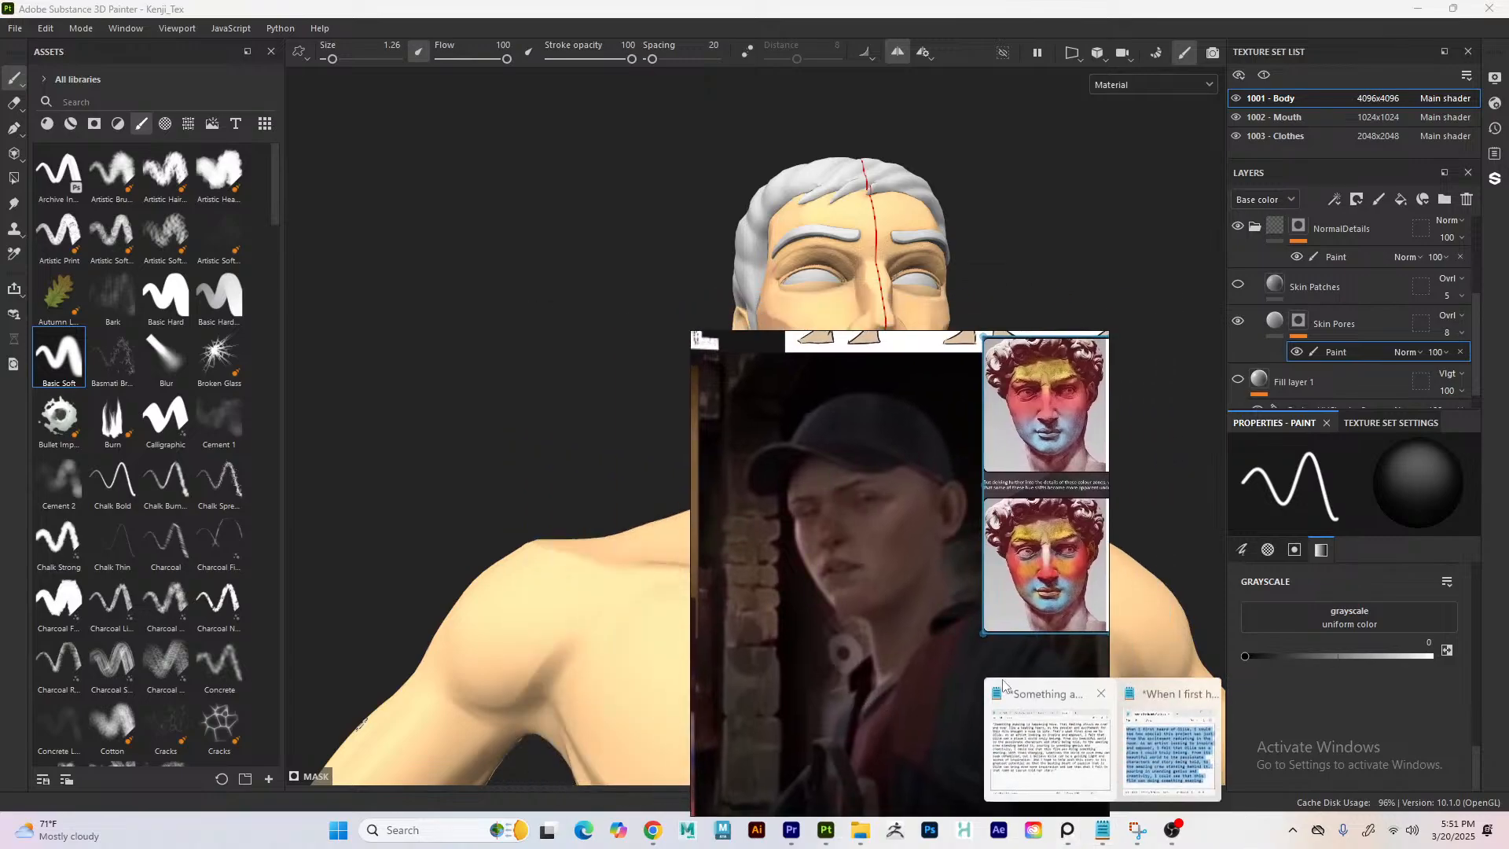
click(1142, 741)
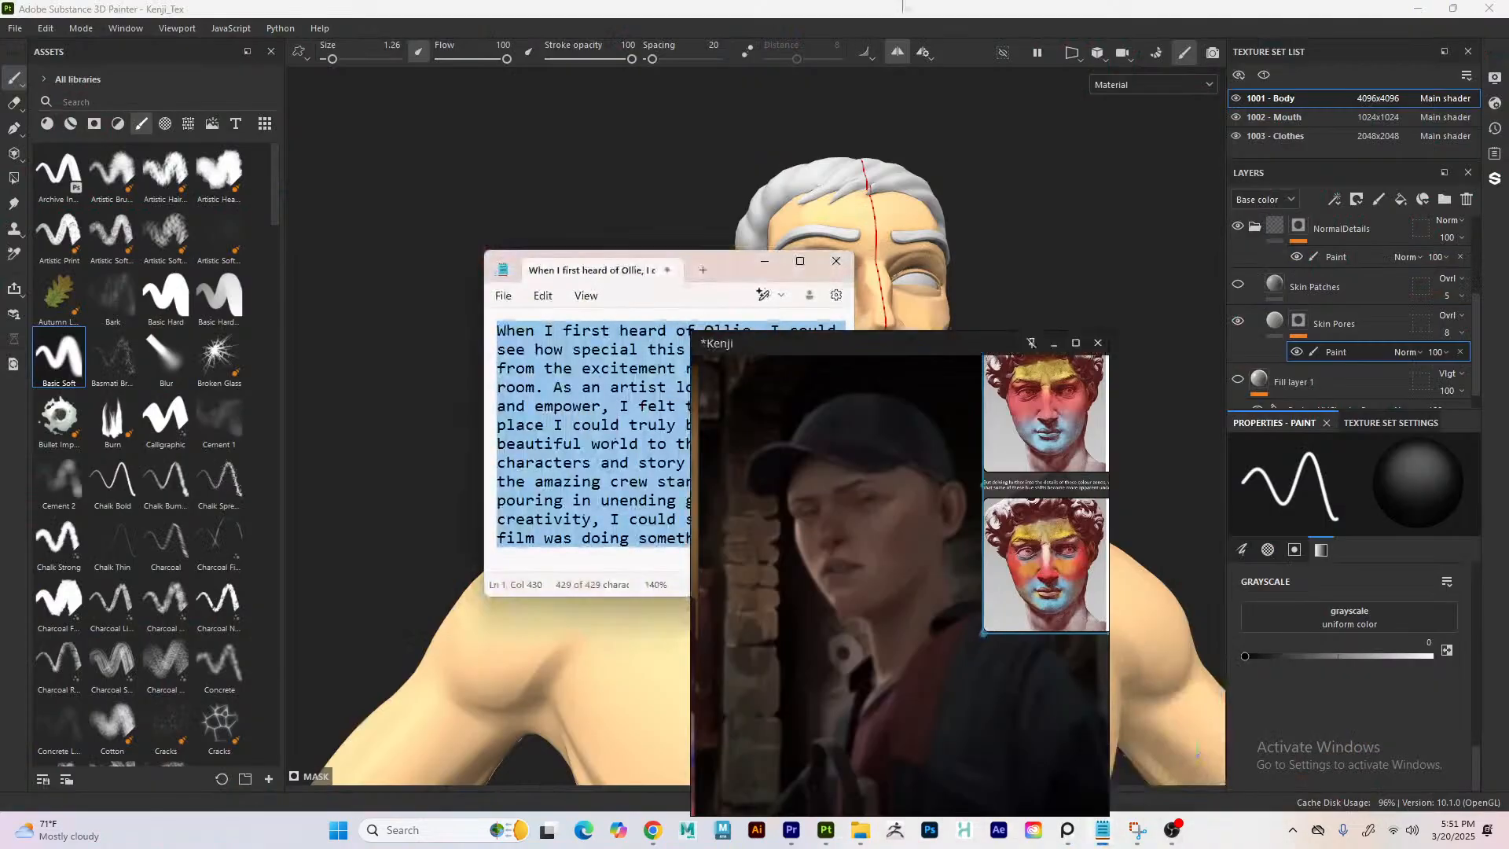
click(702, 271)
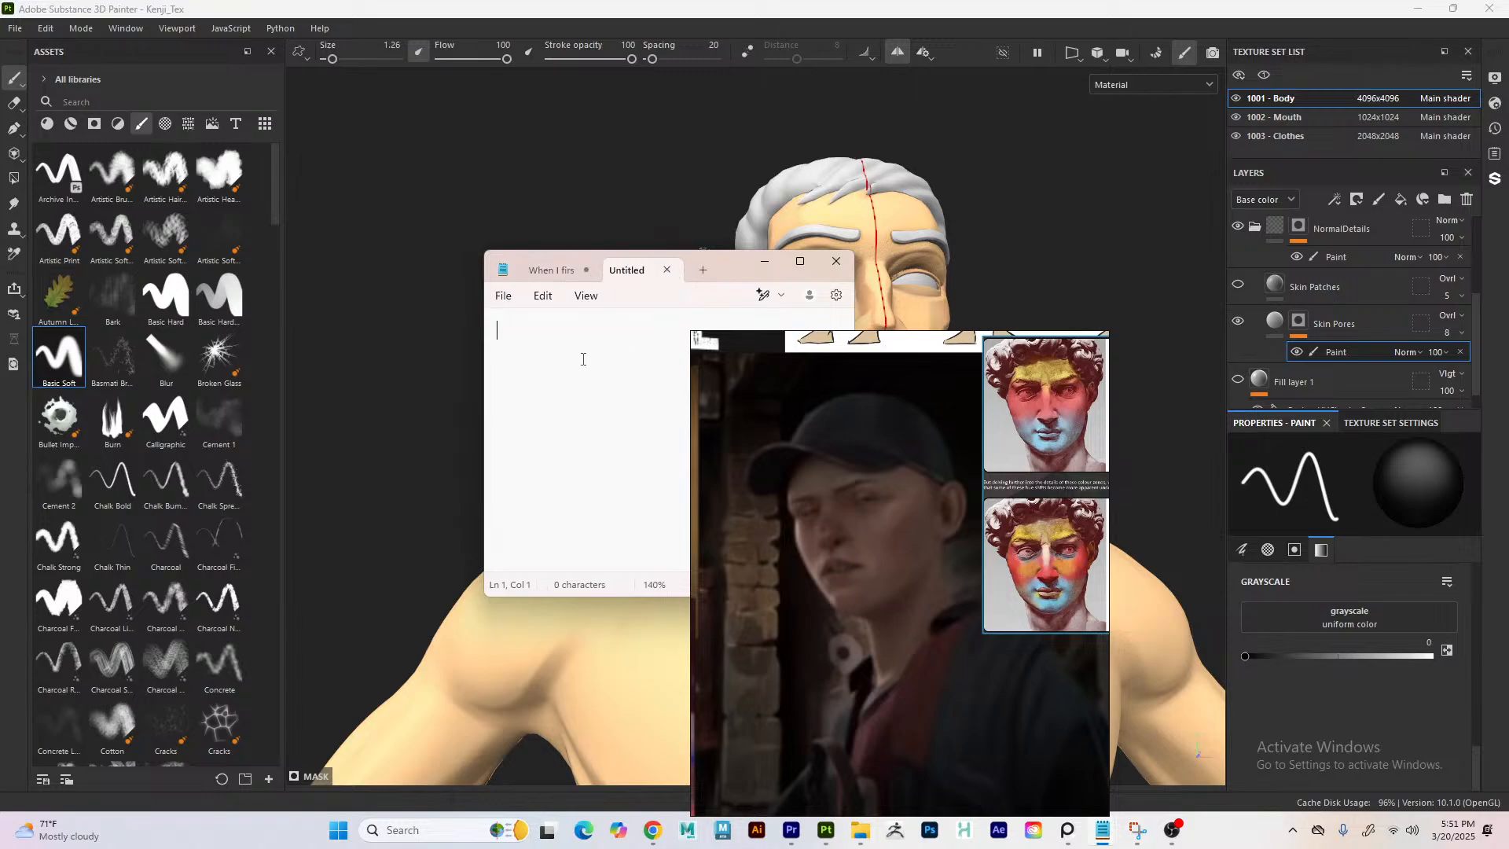
text(5 Min WS)
text(ter Break)
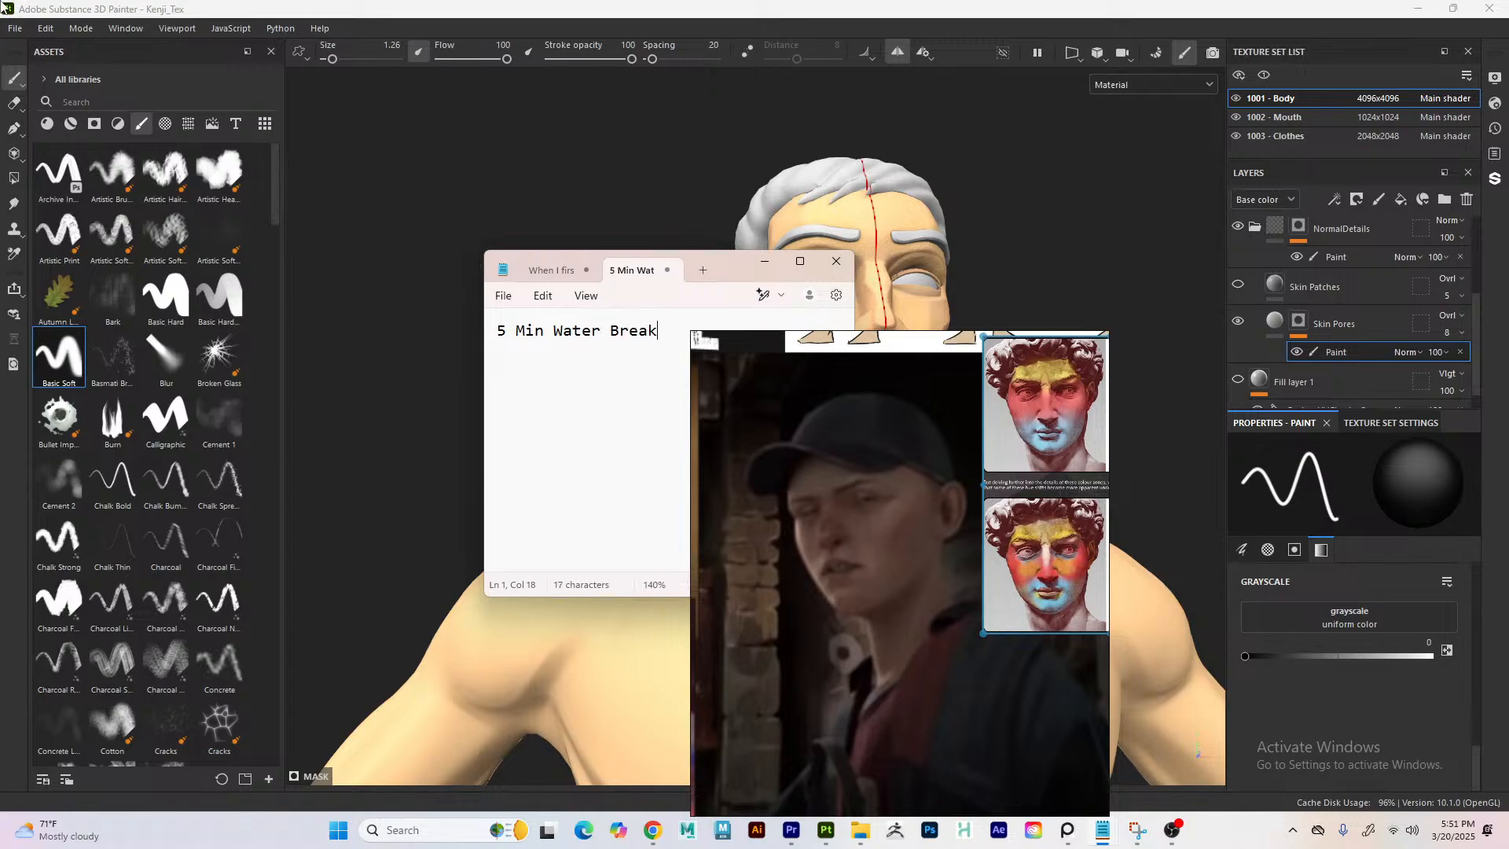
- Switch to Substance 3D Painter to save the Kenji_Tex project, and bring the "5 Min Water Break" note back to the front
click(608, 6)
key(ctrl+s)
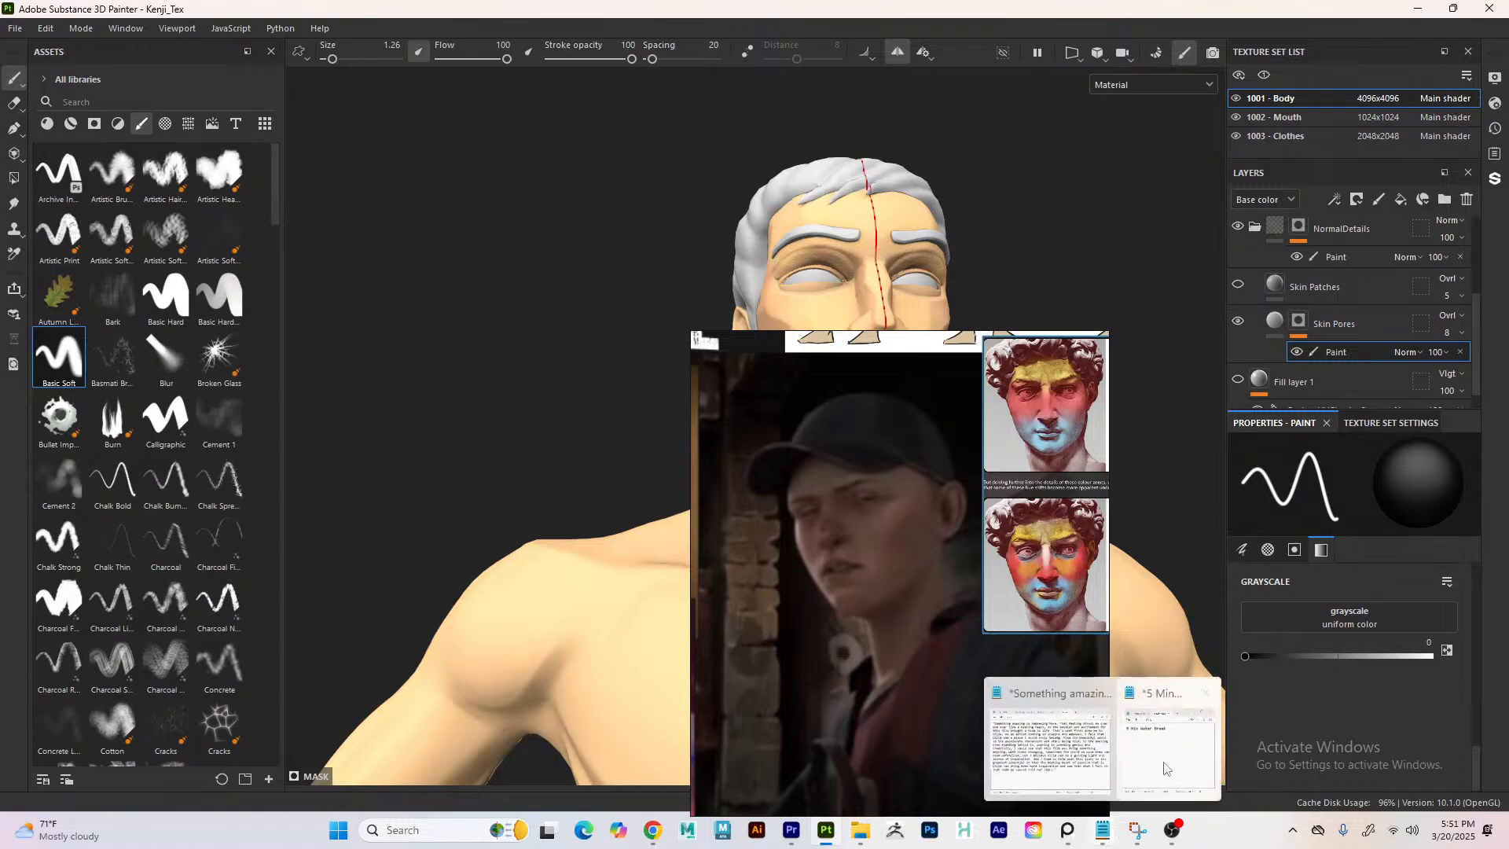
click(1103, 830)
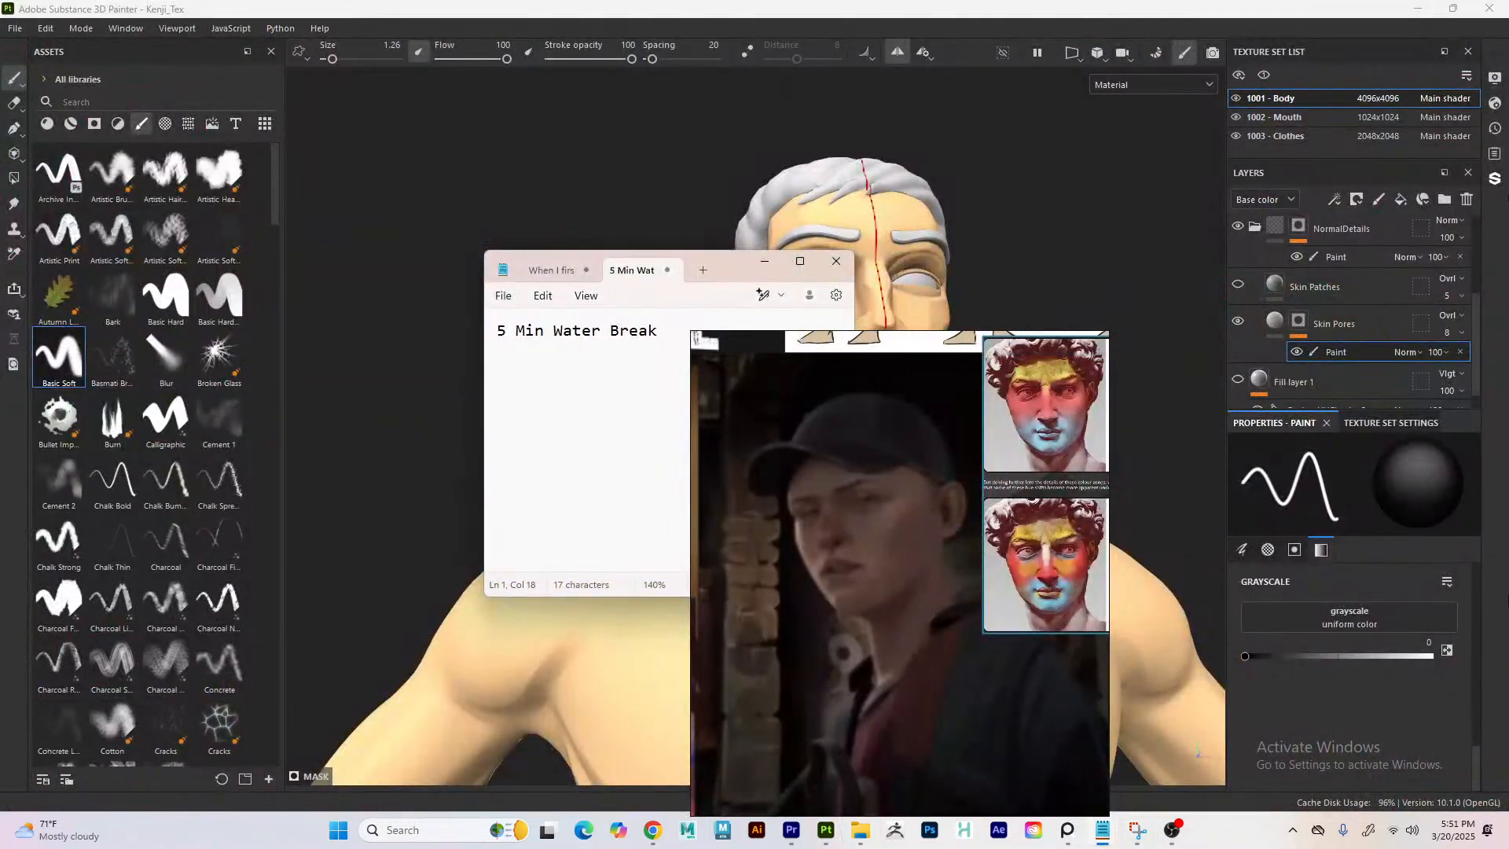
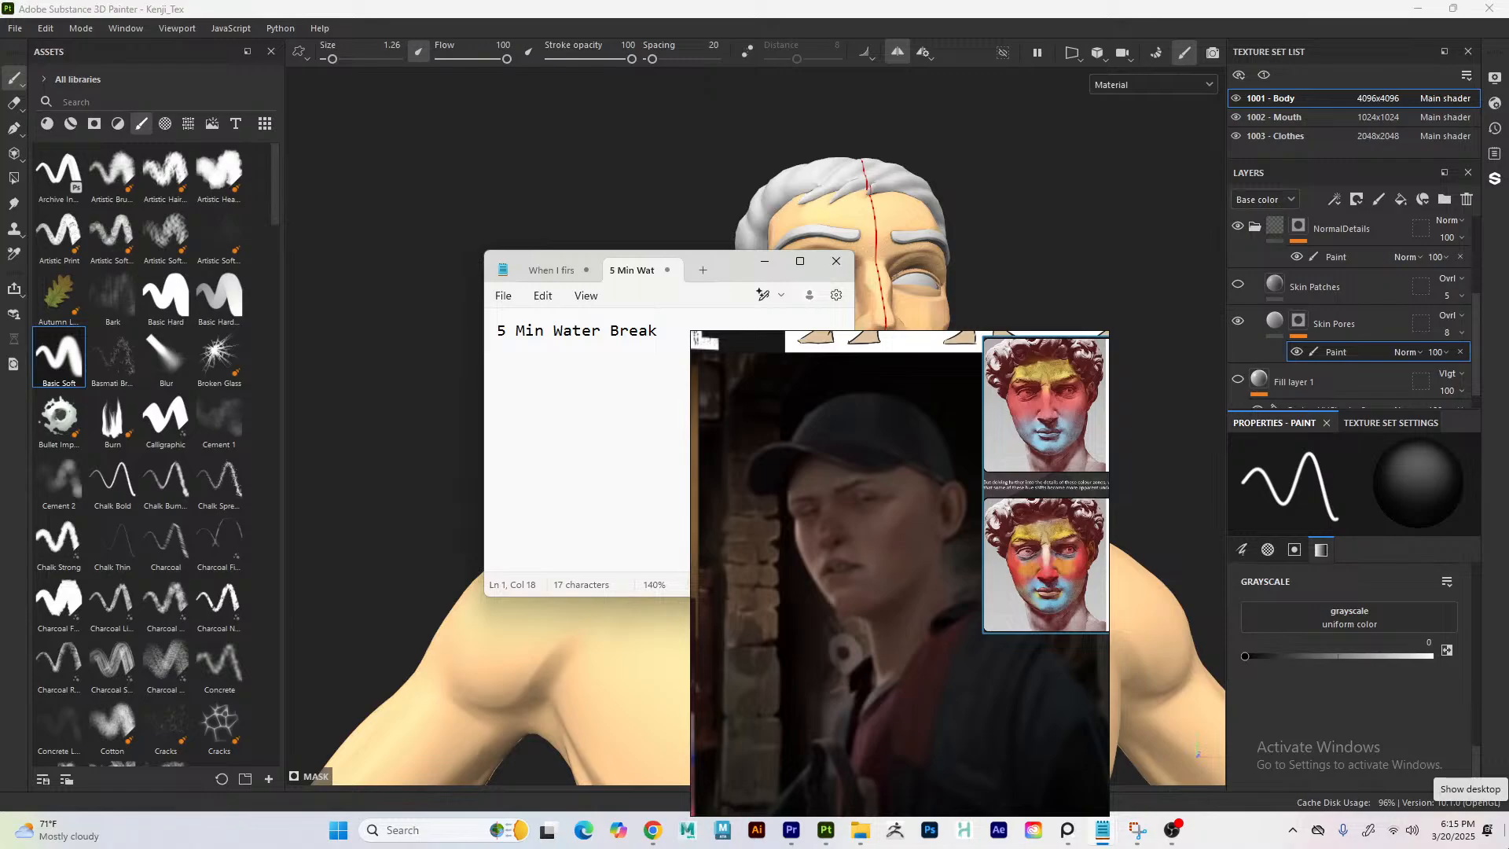
- Clear all open windows off the desktop and switch back to Substance 3D Painter
click(1505, 830)
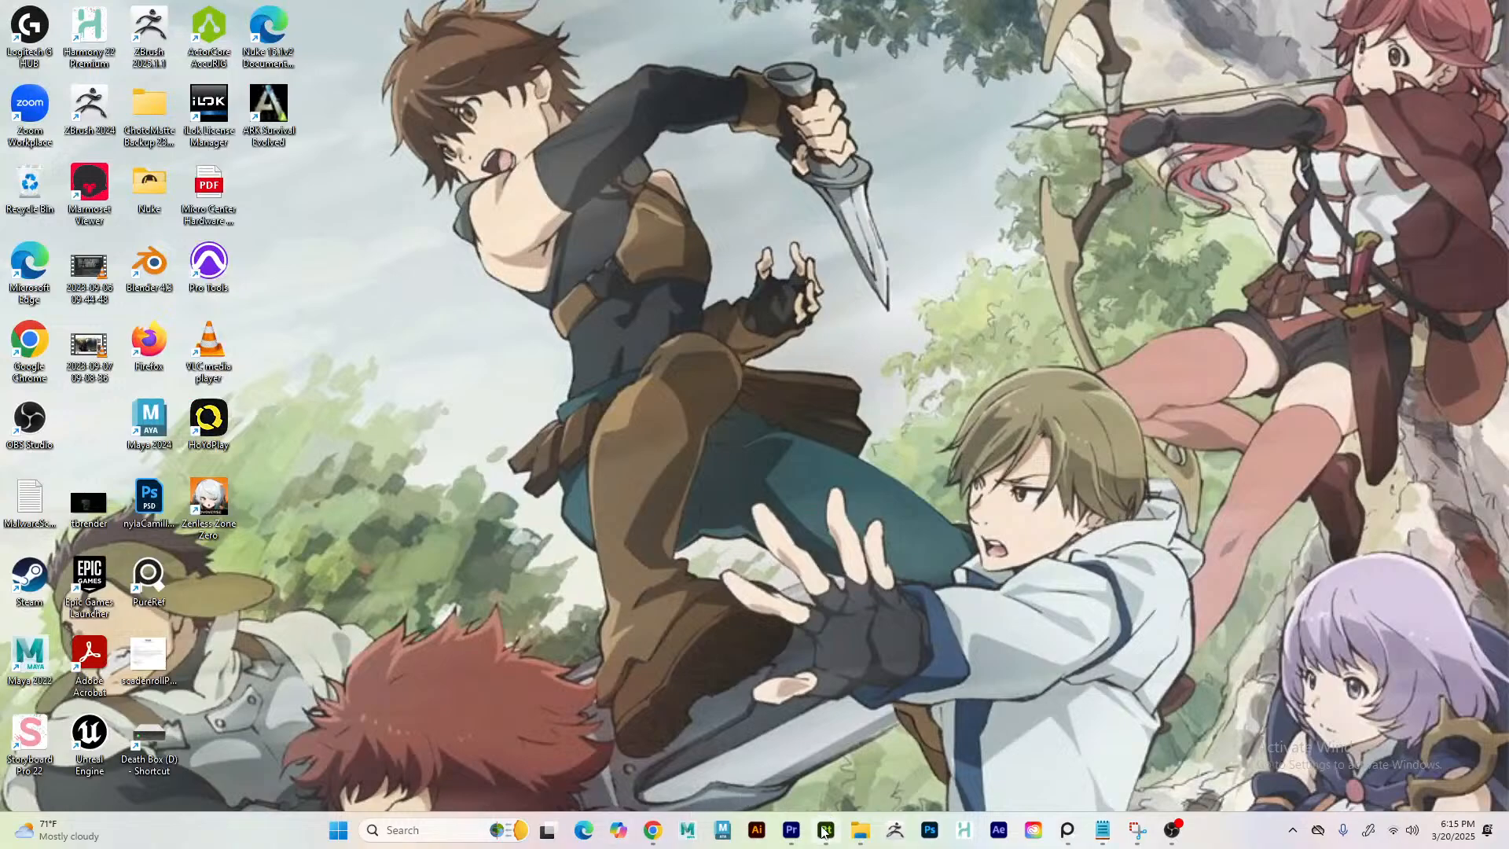
mouse_move(827, 823)
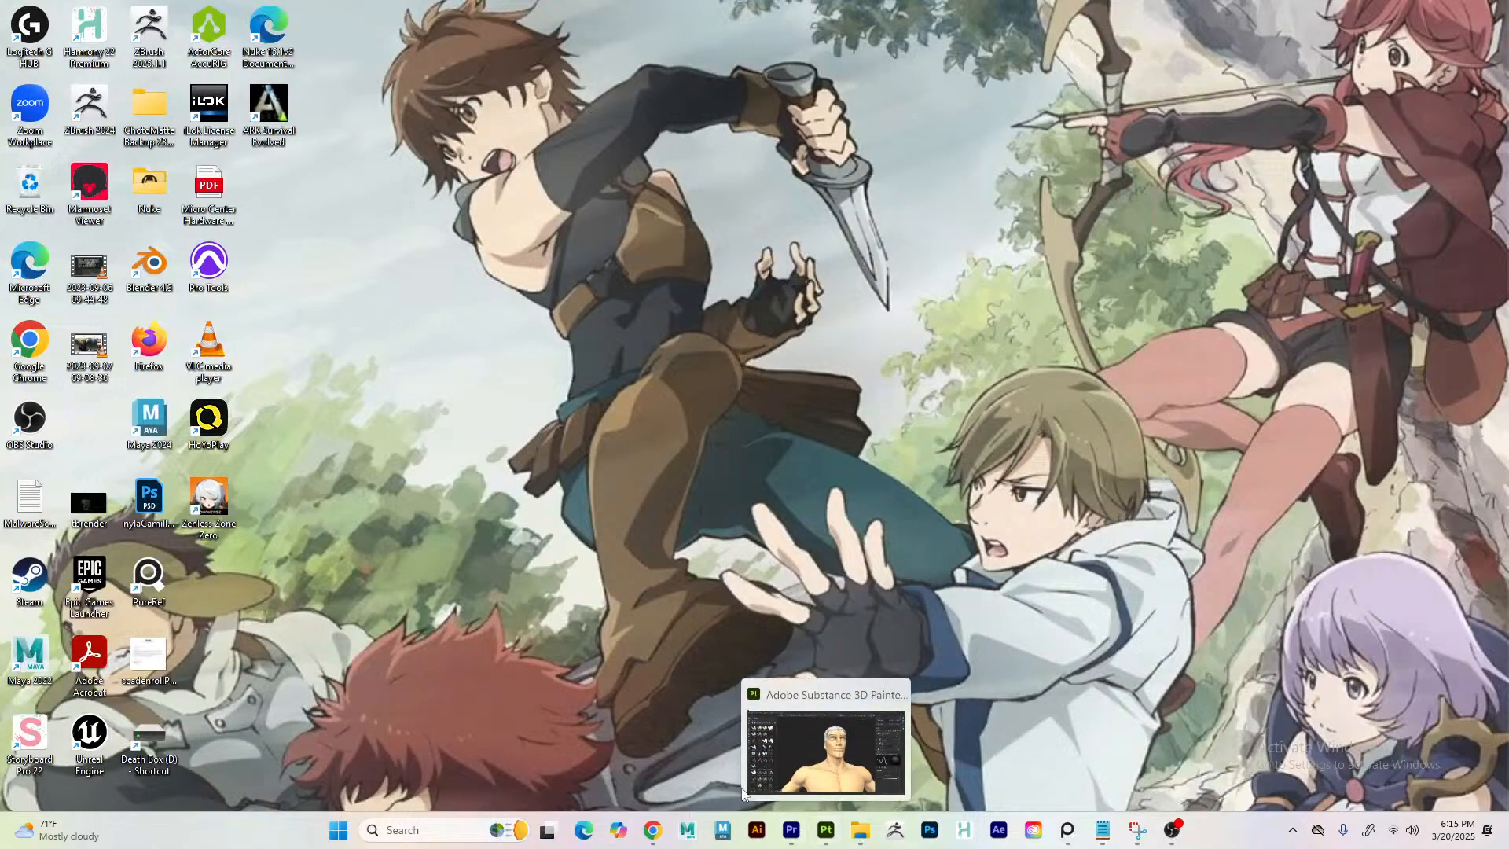